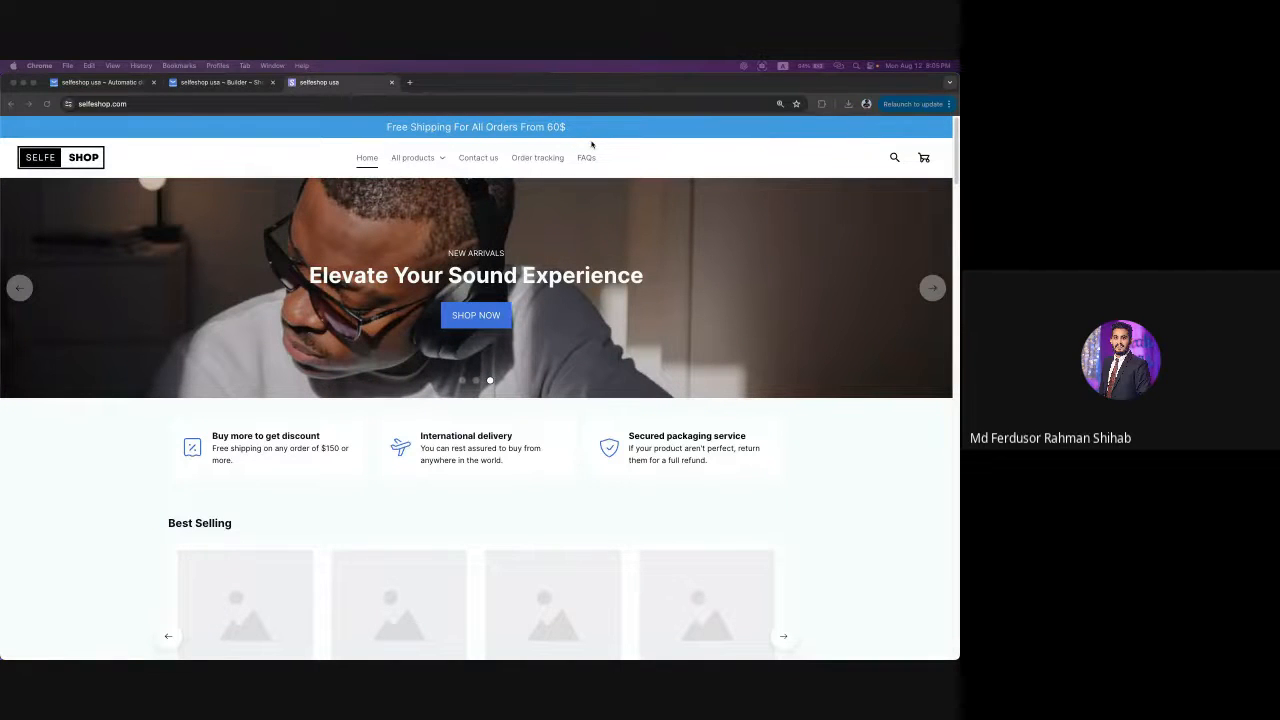
- Look through the storefront home page's slideshow, Best Selling section and collection banner
left_click(928, 288)
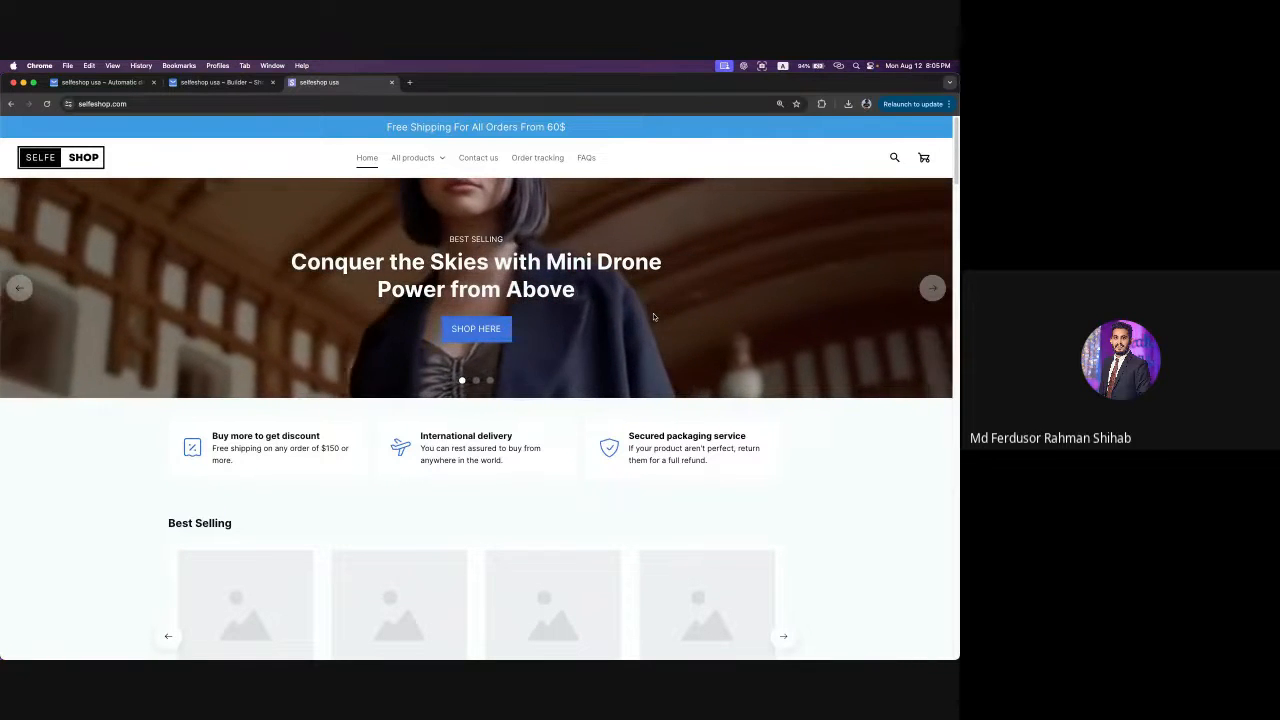
left_click(931, 288)
scroll(568, 594, "down", 4)
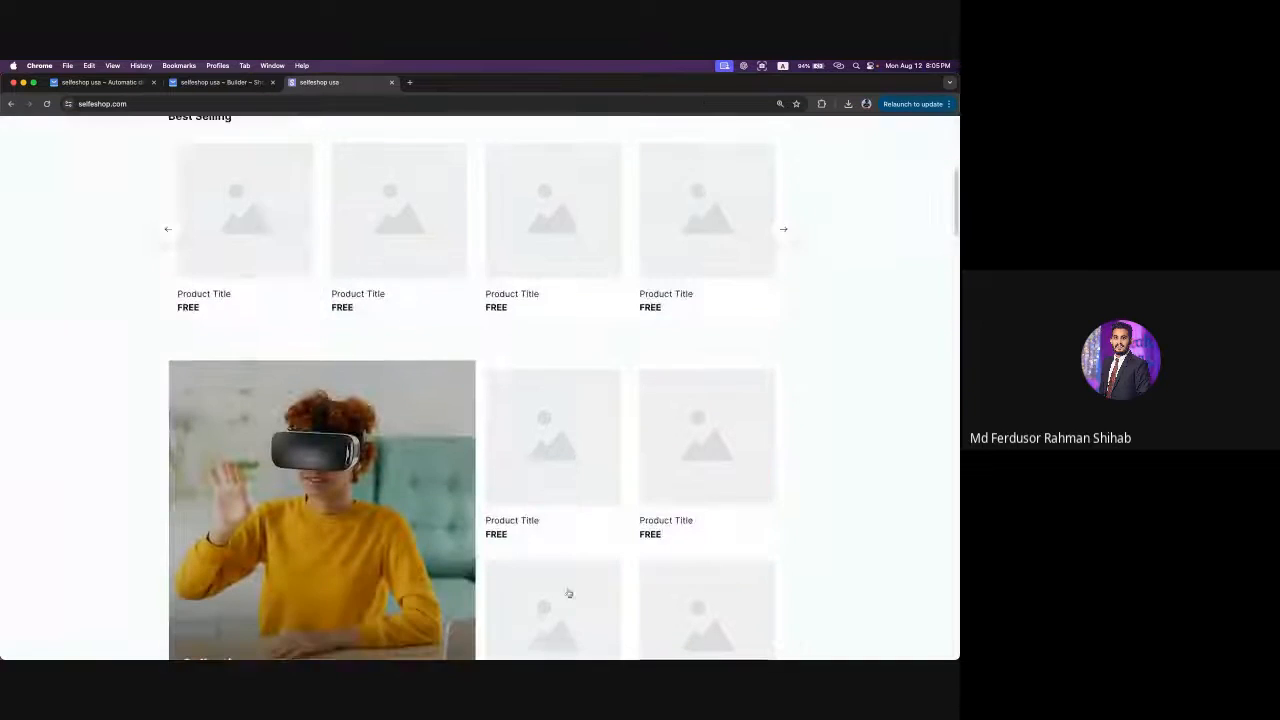
scroll(651, 477, "down", 3)
scroll(680, 446, "up", 4)
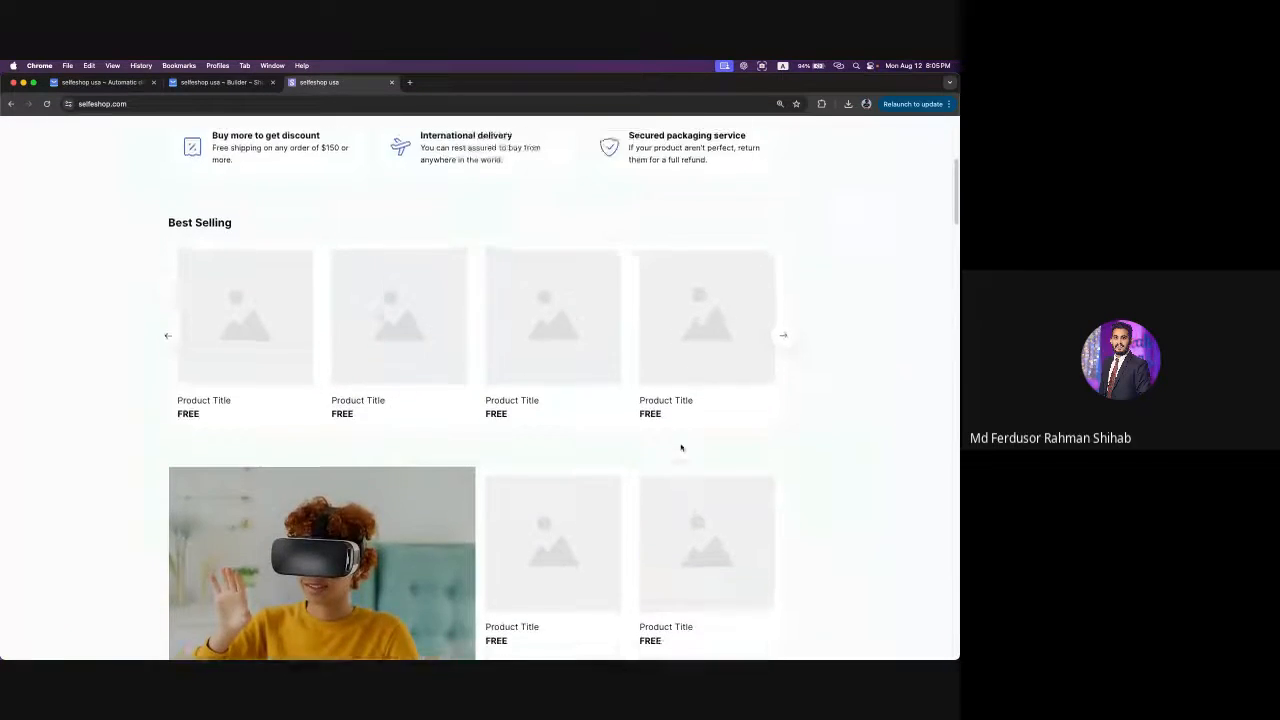
scroll(681, 448, "up", 2)
- Switch to the home page in the website builder and view the Slideshow block's settings
left_click(115, 84)
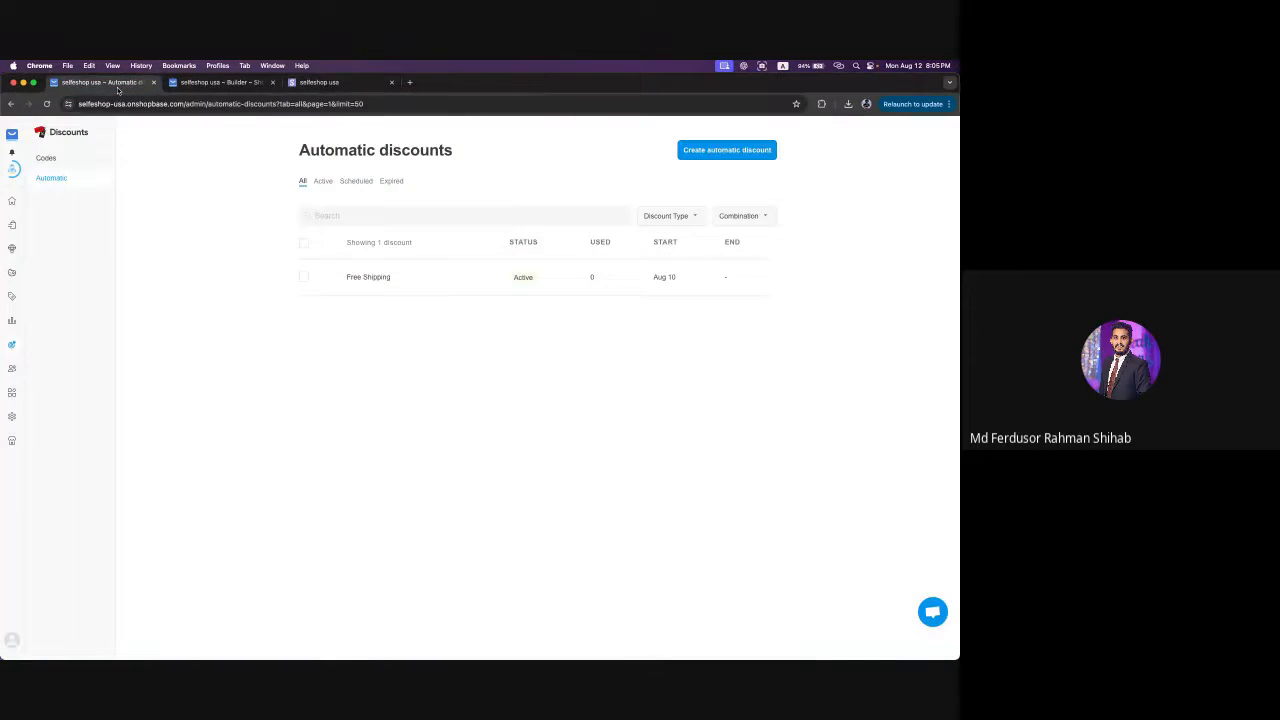
left_click(210, 82)
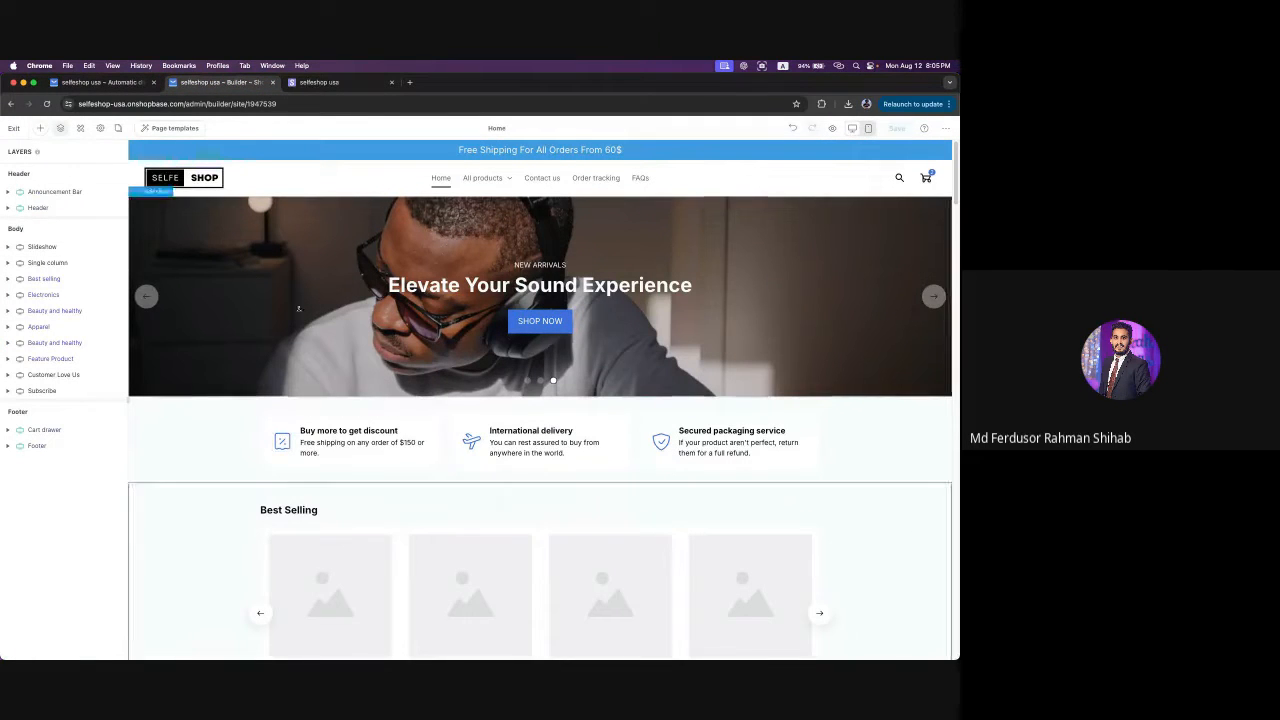
left_click(62, 84)
left_click(235, 84)
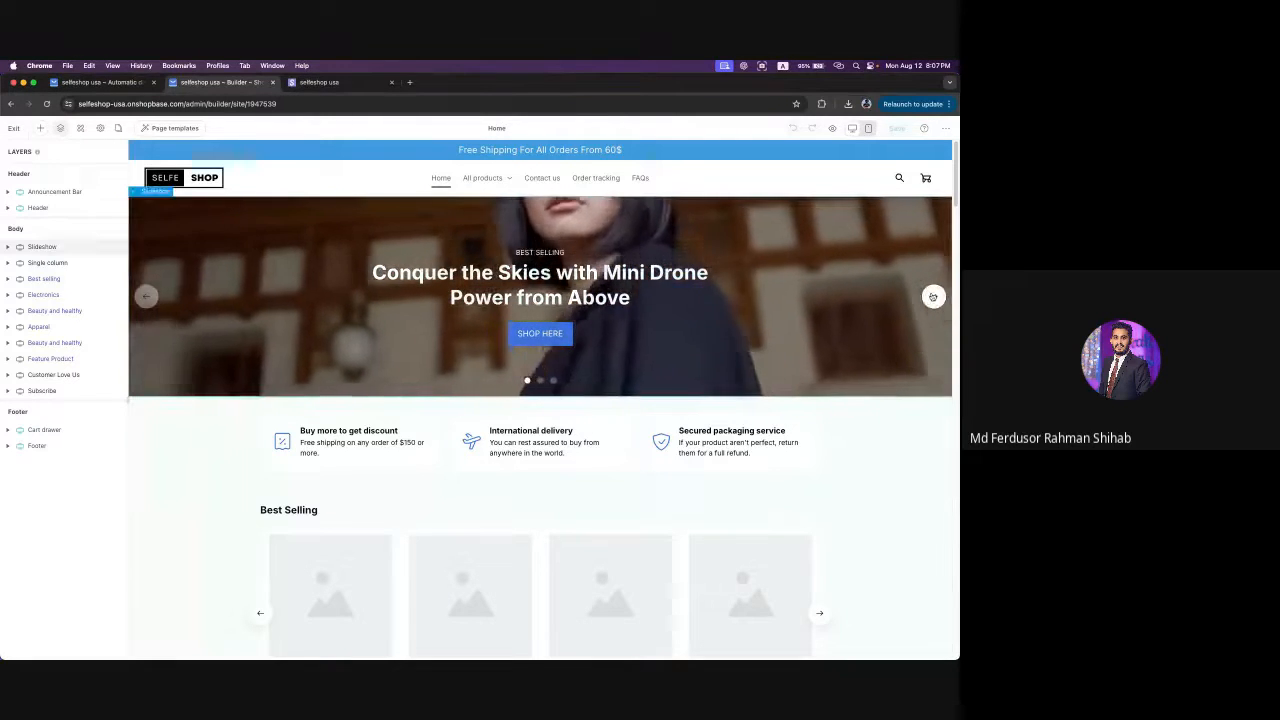
left_click(932, 296)
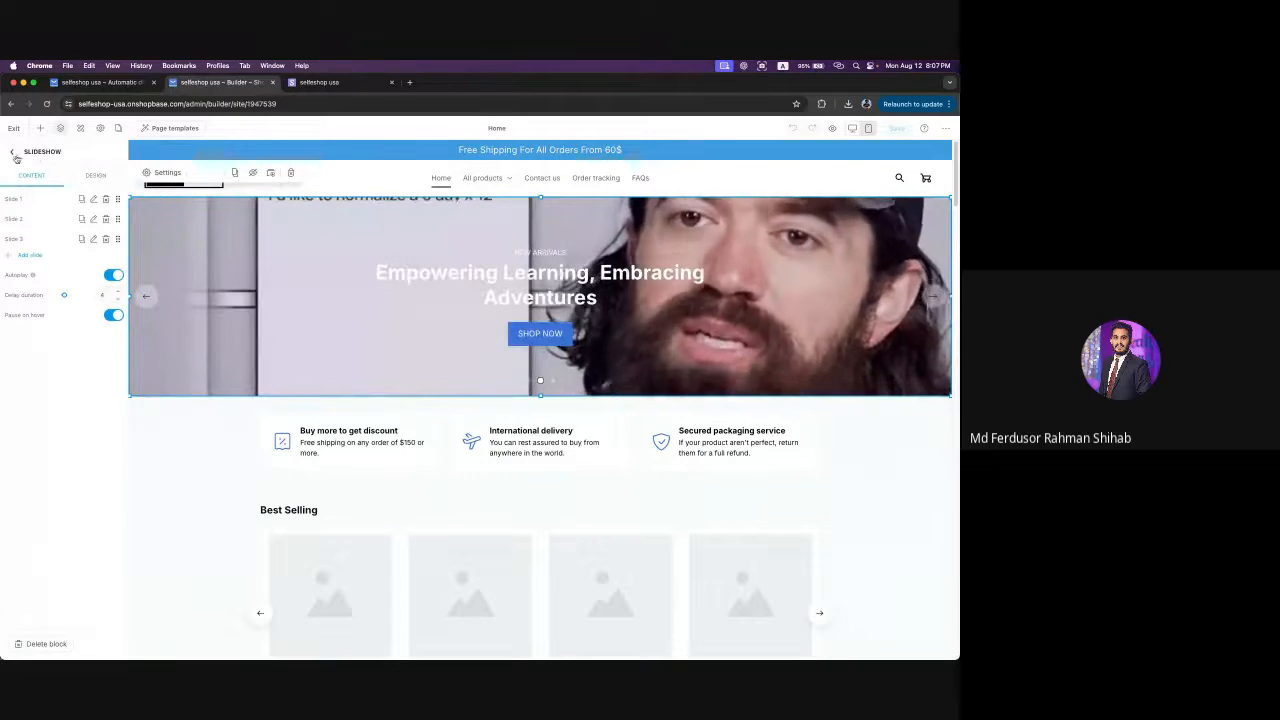
left_click(14, 153)
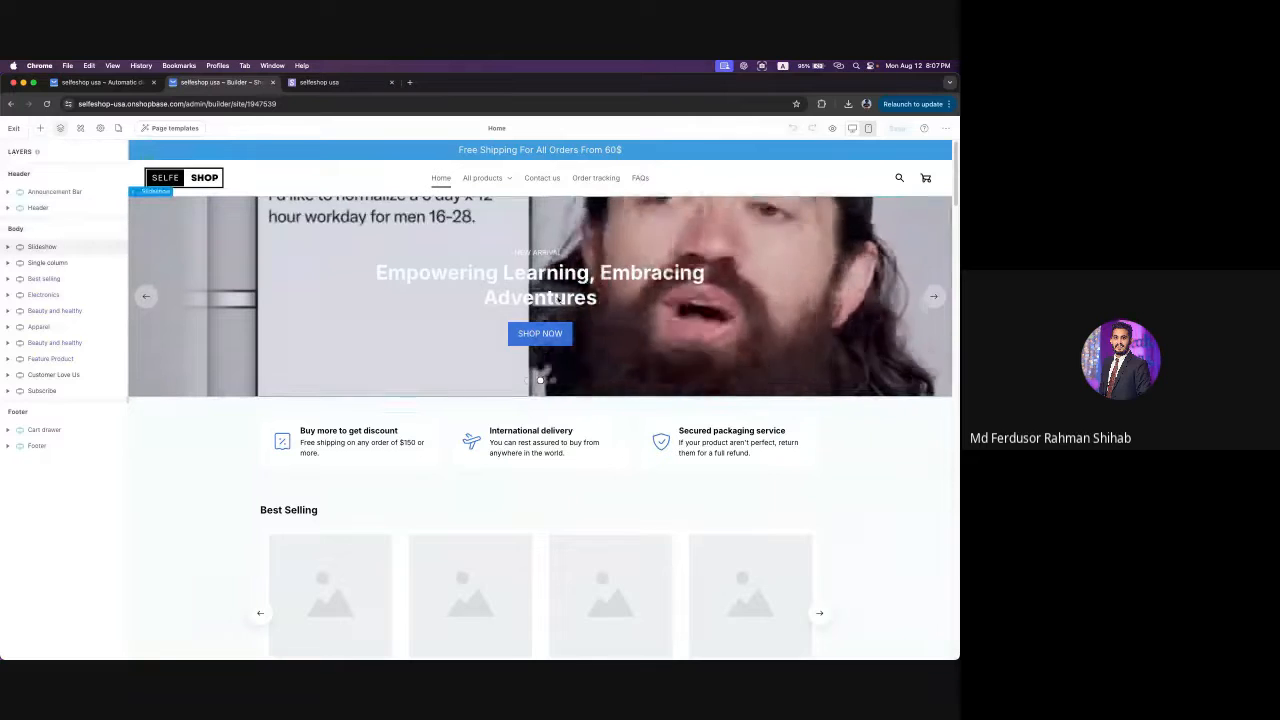
scroll(714, 289, "down", 2)
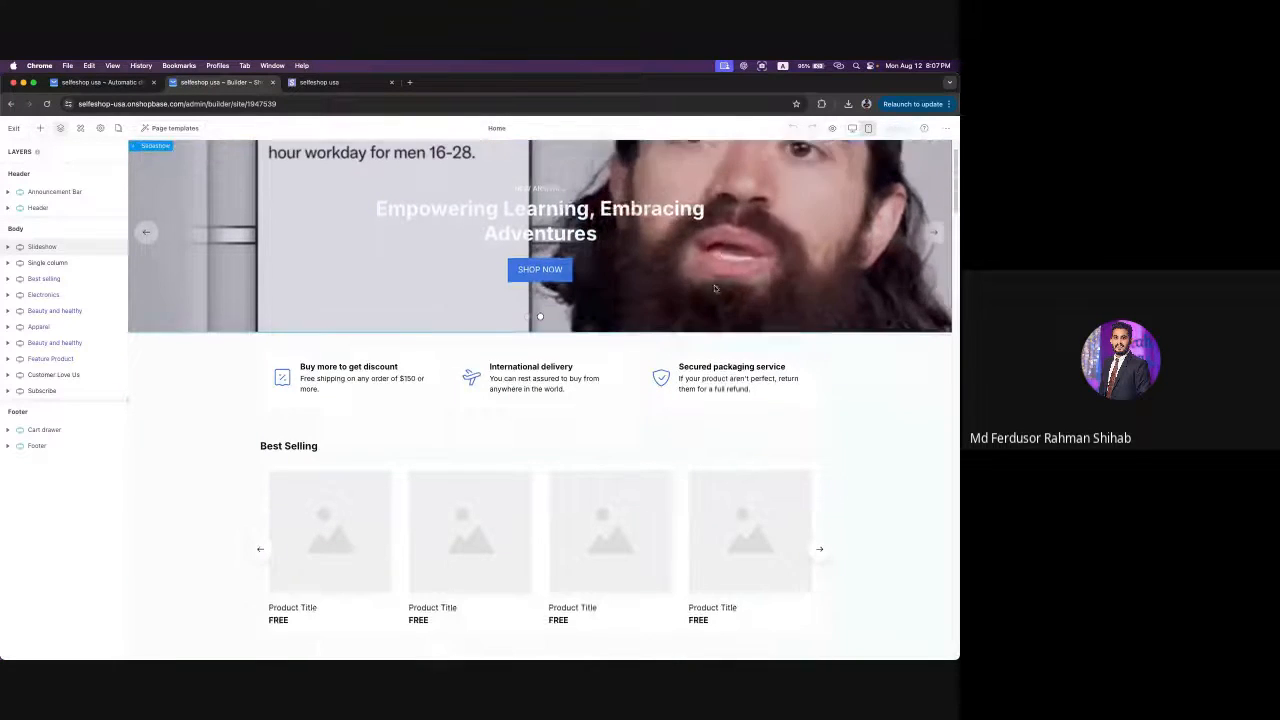
scroll(714, 289, "down", 1)
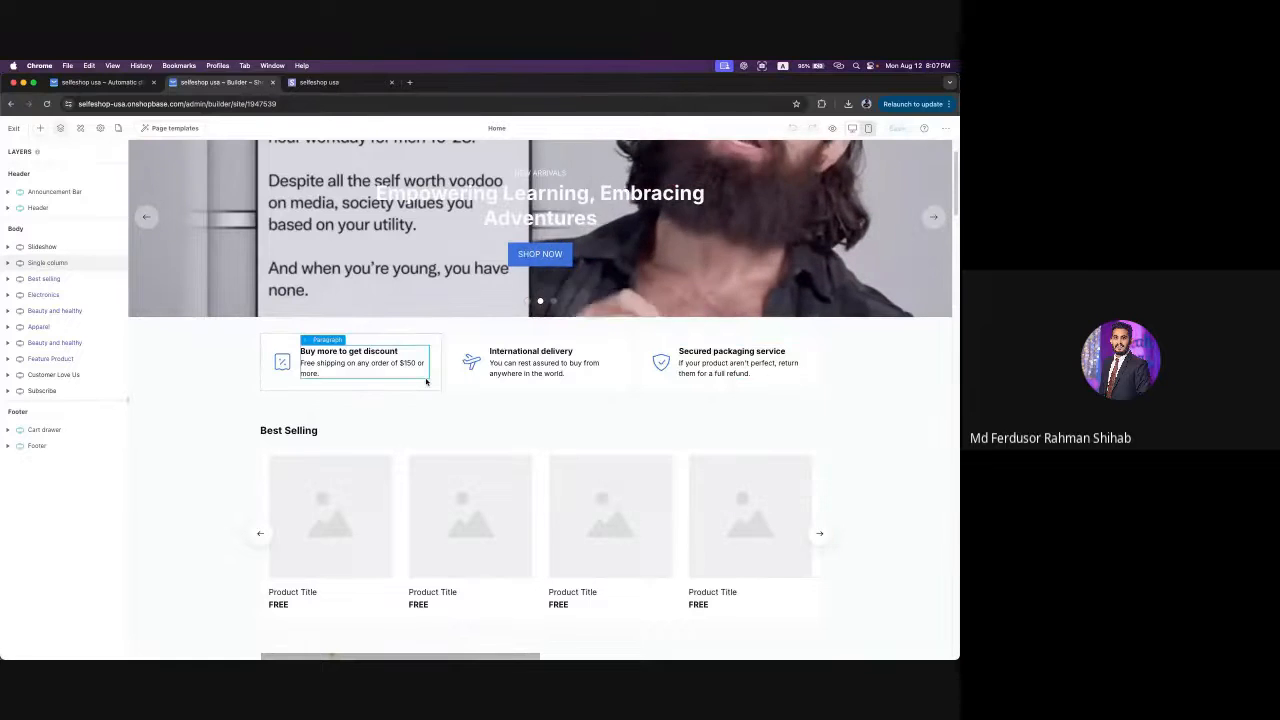
- Examine the Single column section's nested layers and its discount, delivery and packaging items on the home page
left_click(50, 263)
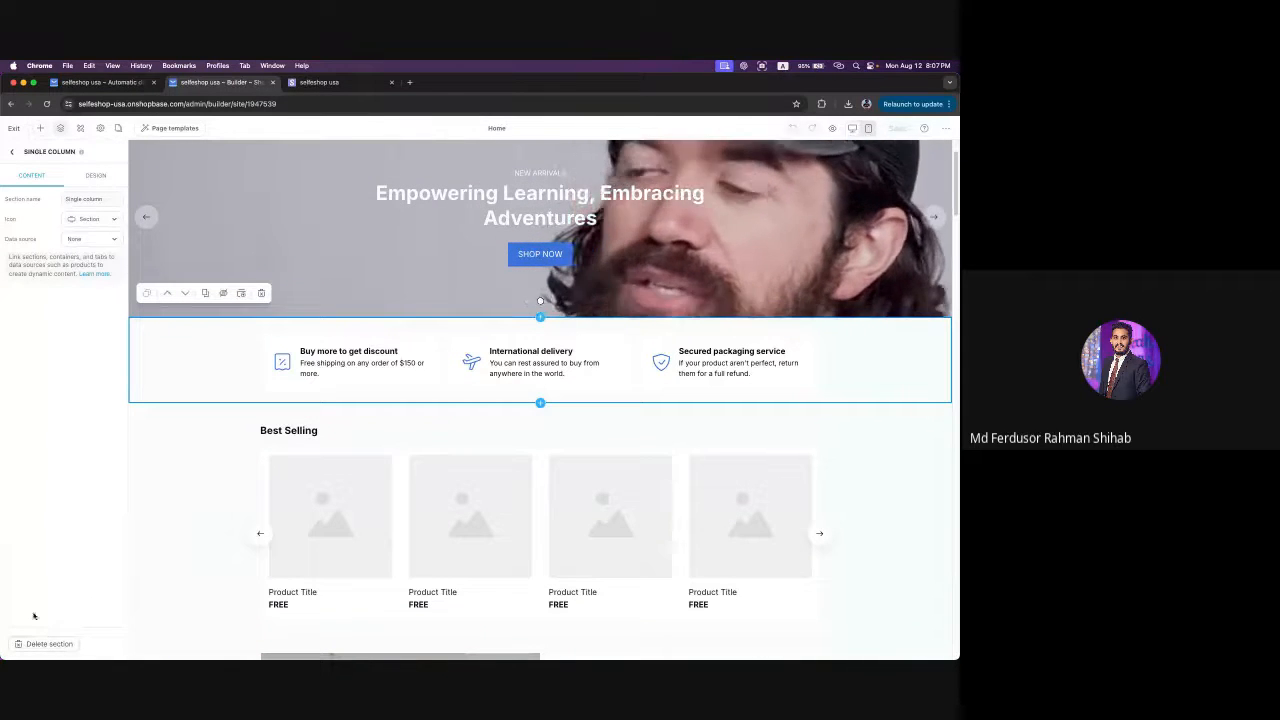
left_click(14, 153)
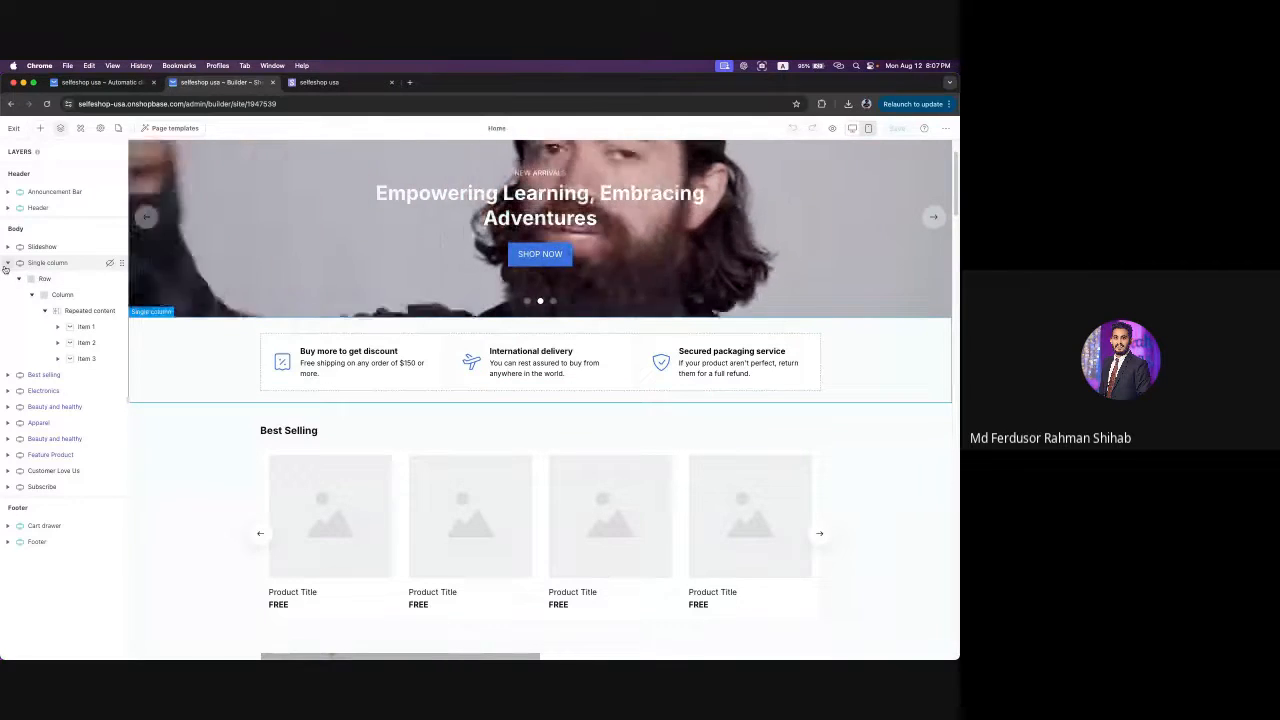
scroll(621, 415, "down", 2)
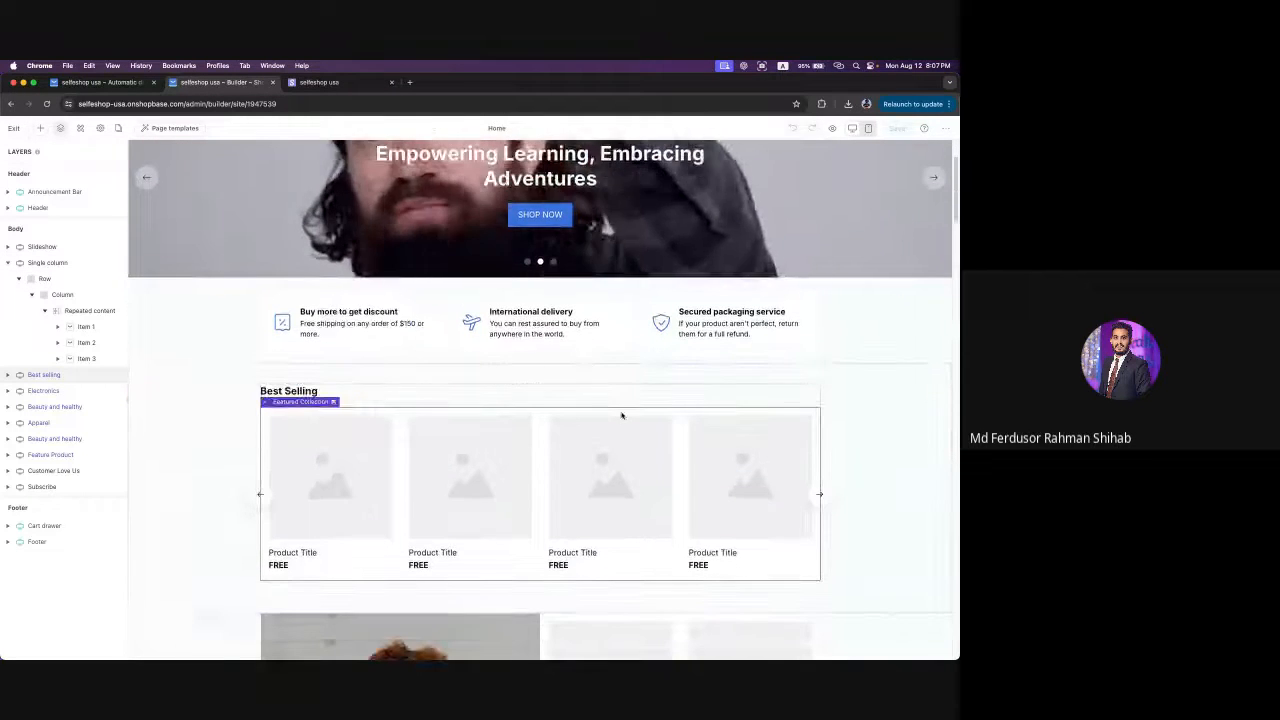
scroll(621, 415, "down", 1)
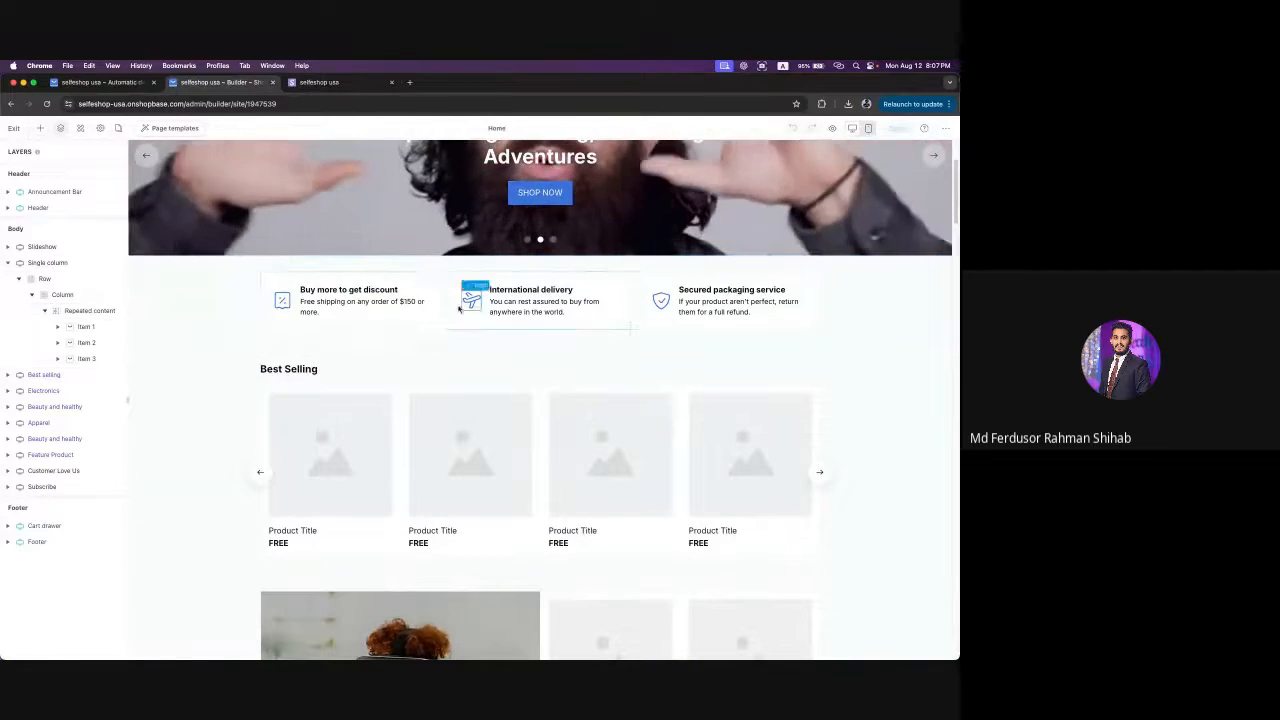
left_click(557, 315)
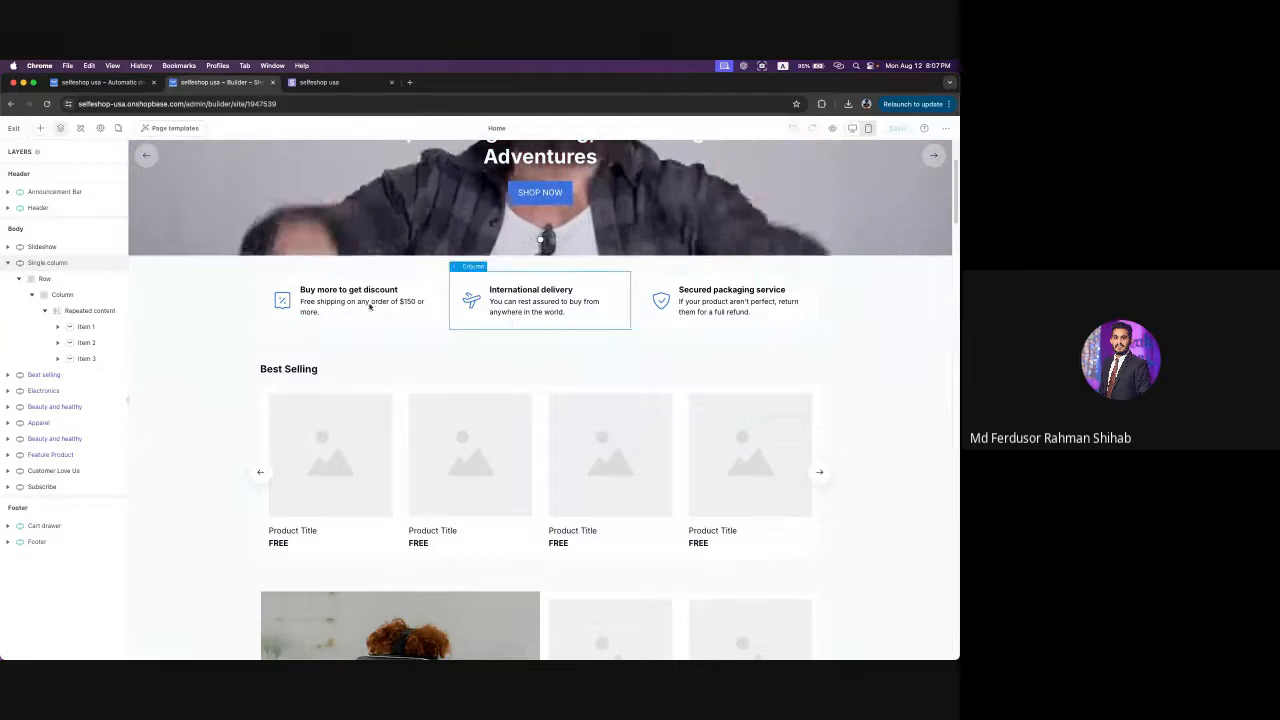
left_click(328, 309)
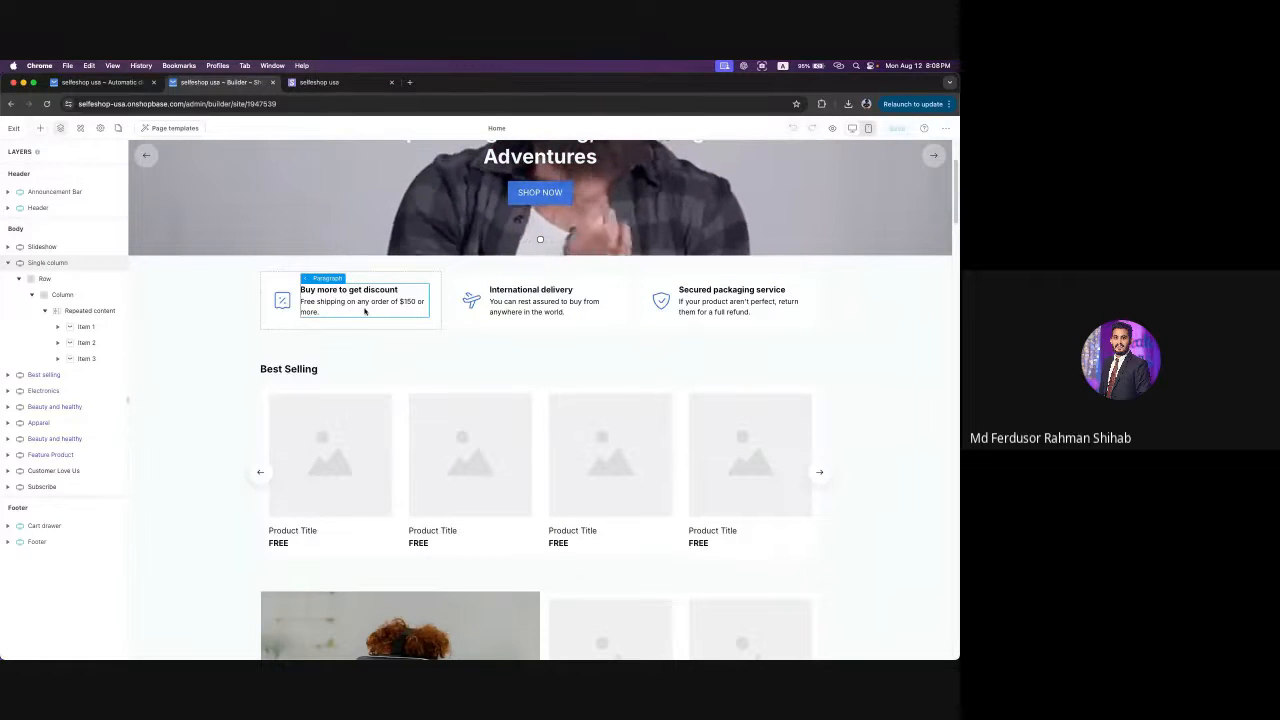
left_click(526, 306)
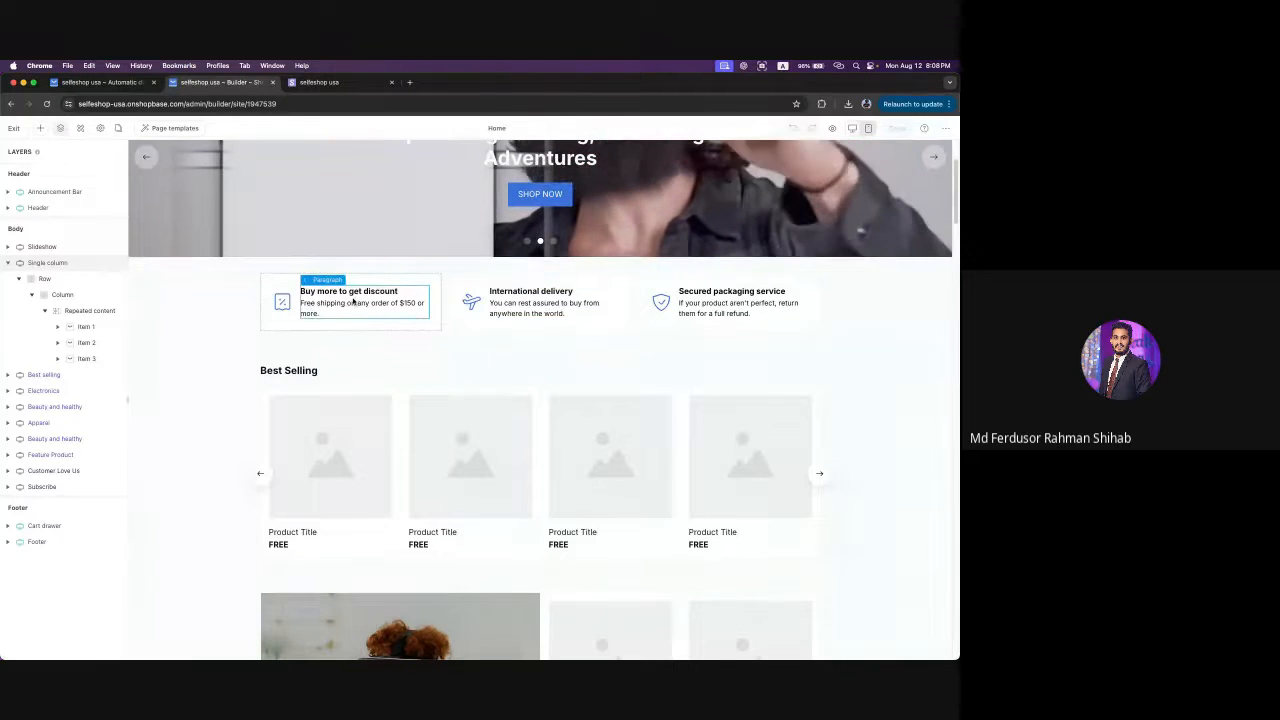
scroll(600, 260, "up", 3)
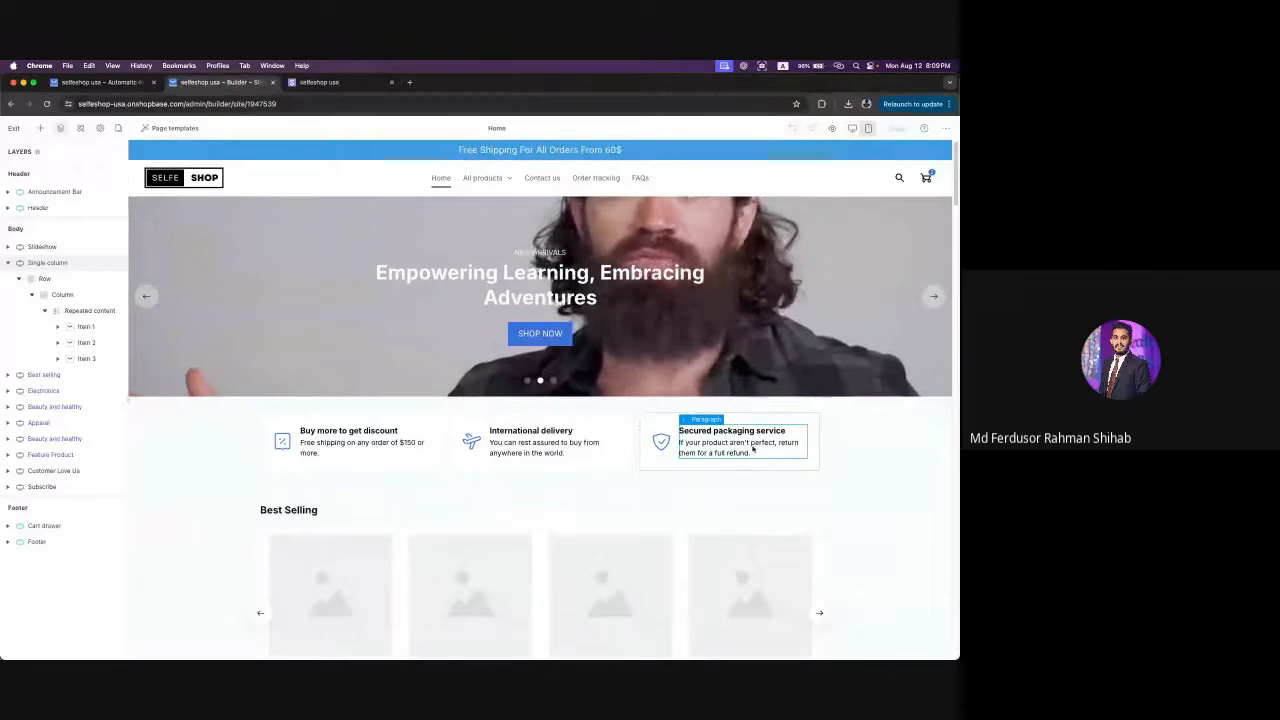
scroll(807, 438, "down", 1)
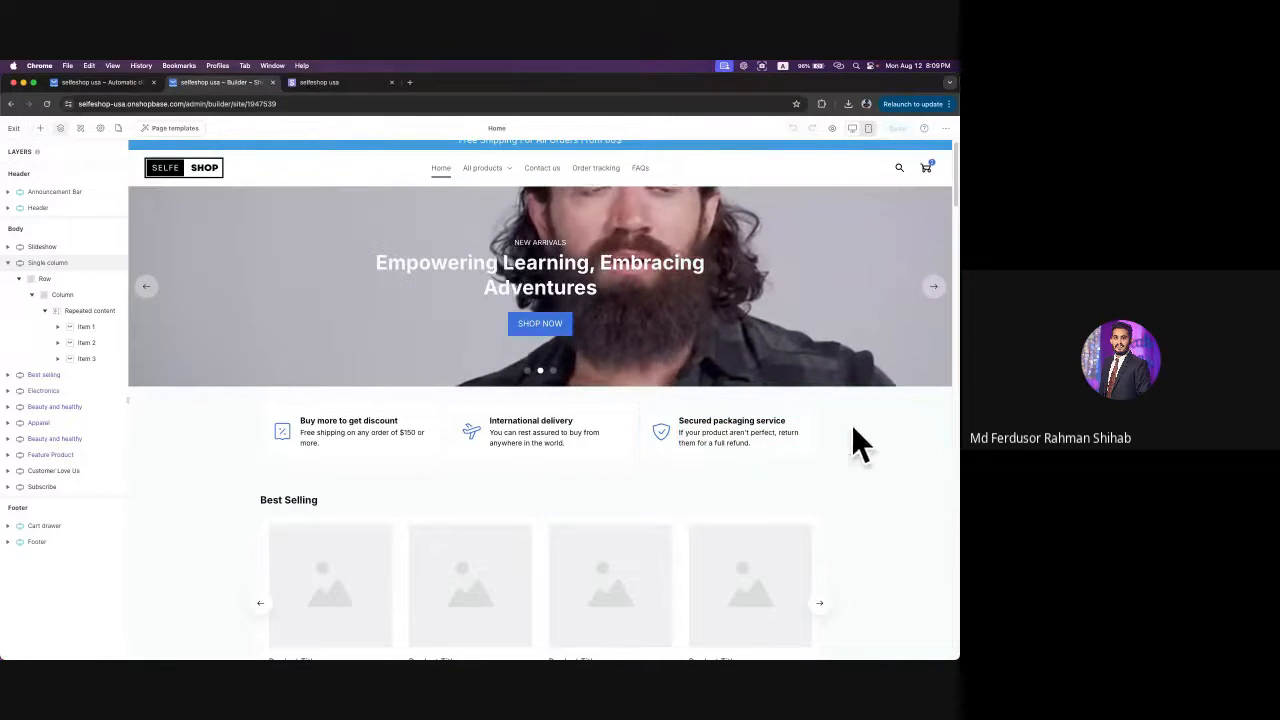
- Examine the Single column section's content settings, including its section name and the available icons
left_click(9, 263)
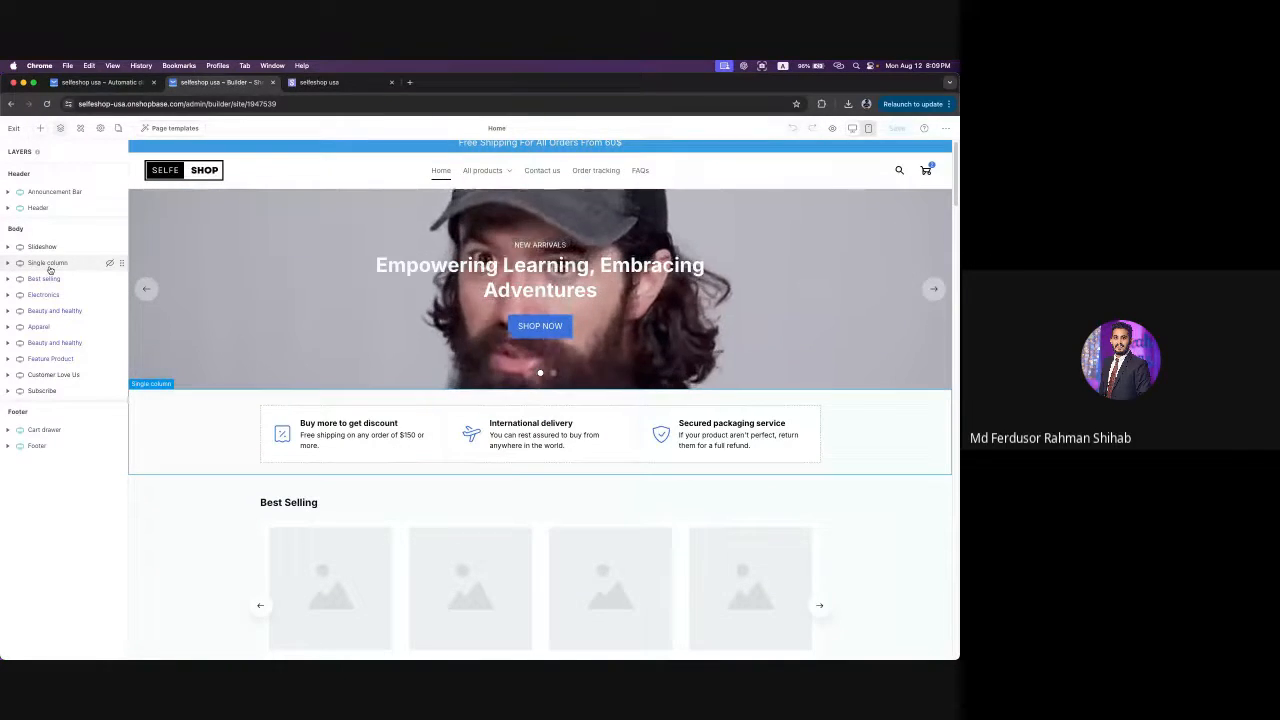
left_click(48, 264)
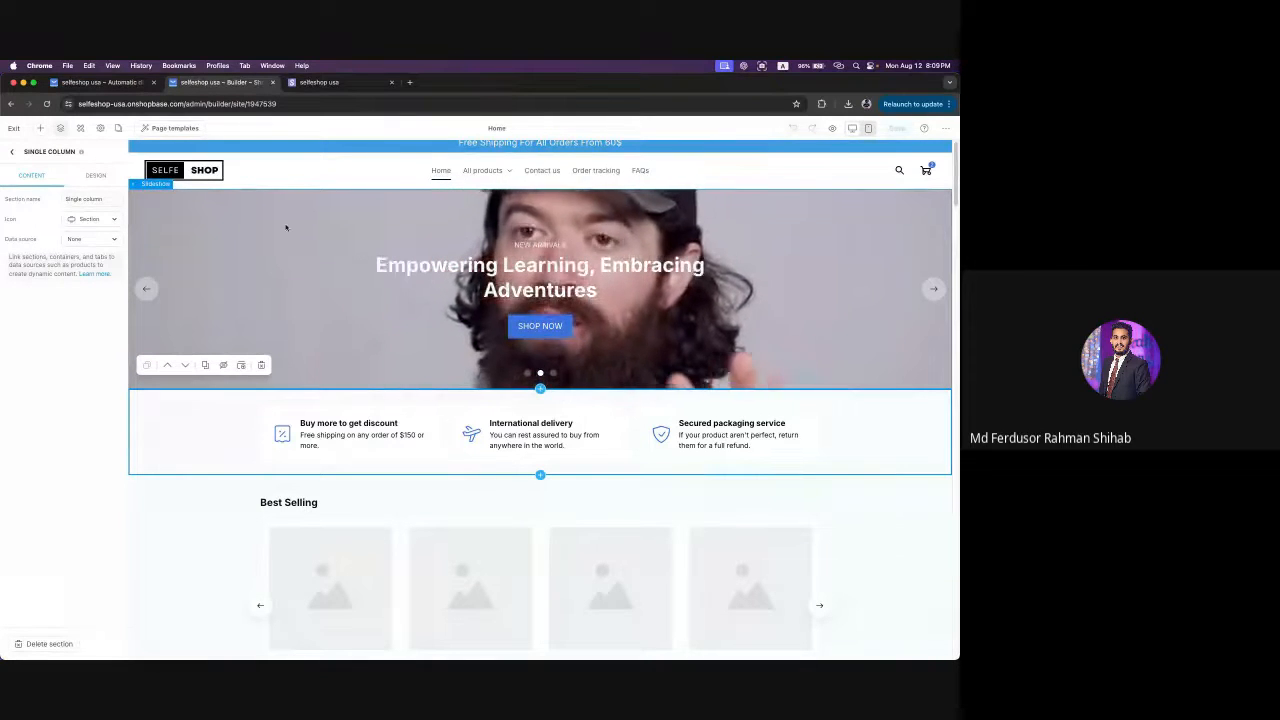
left_click(11, 151)
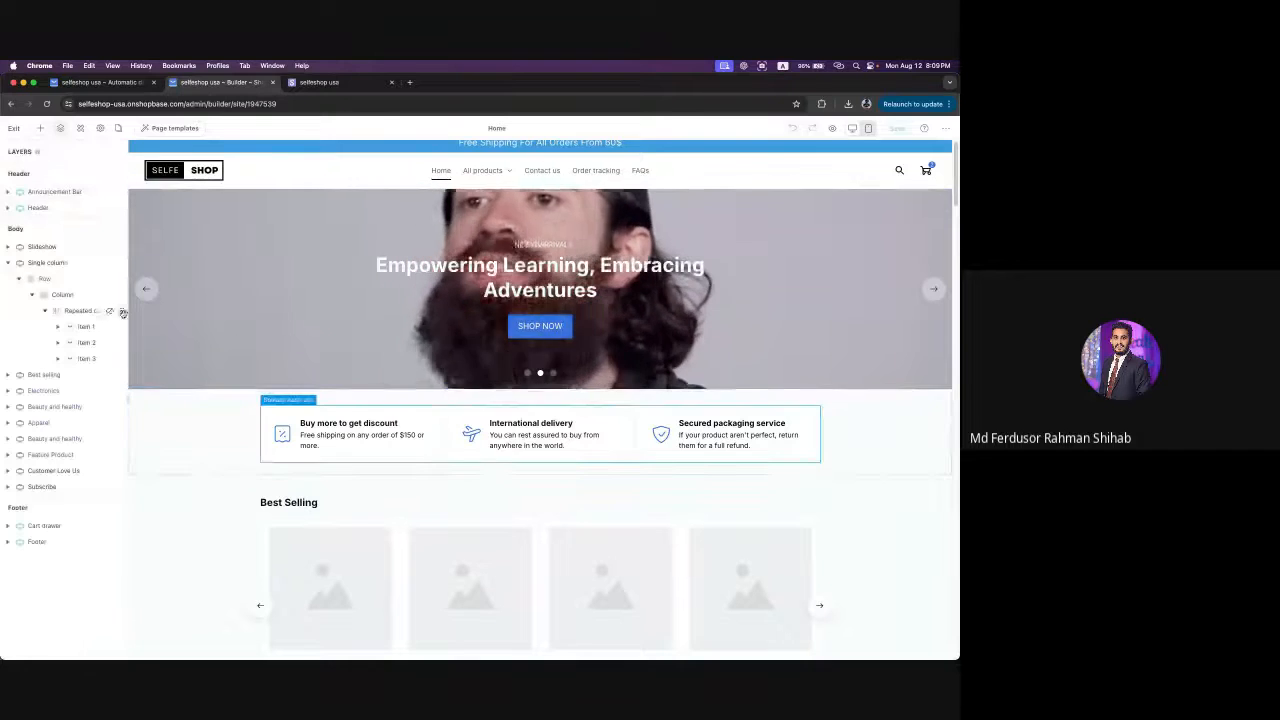
left_click(52, 264)
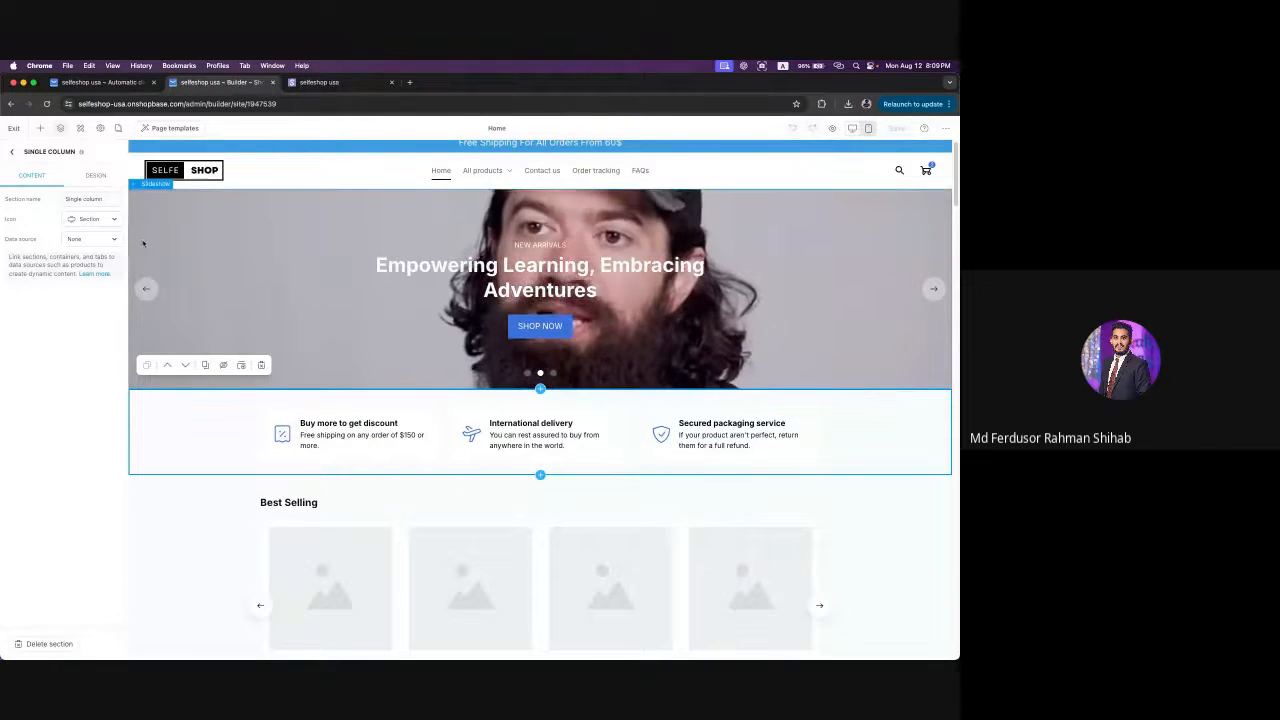
left_click_drag(86, 201, 64, 202)
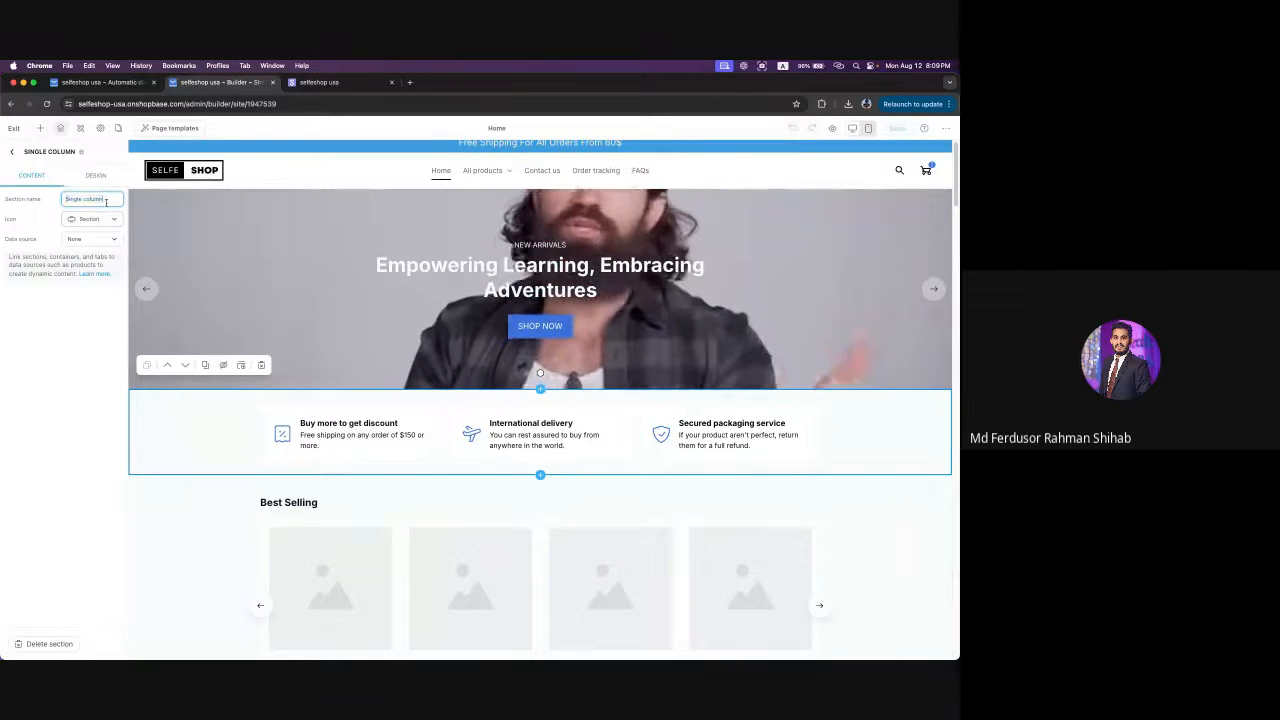
left_click_drag(106, 201, 63, 202)
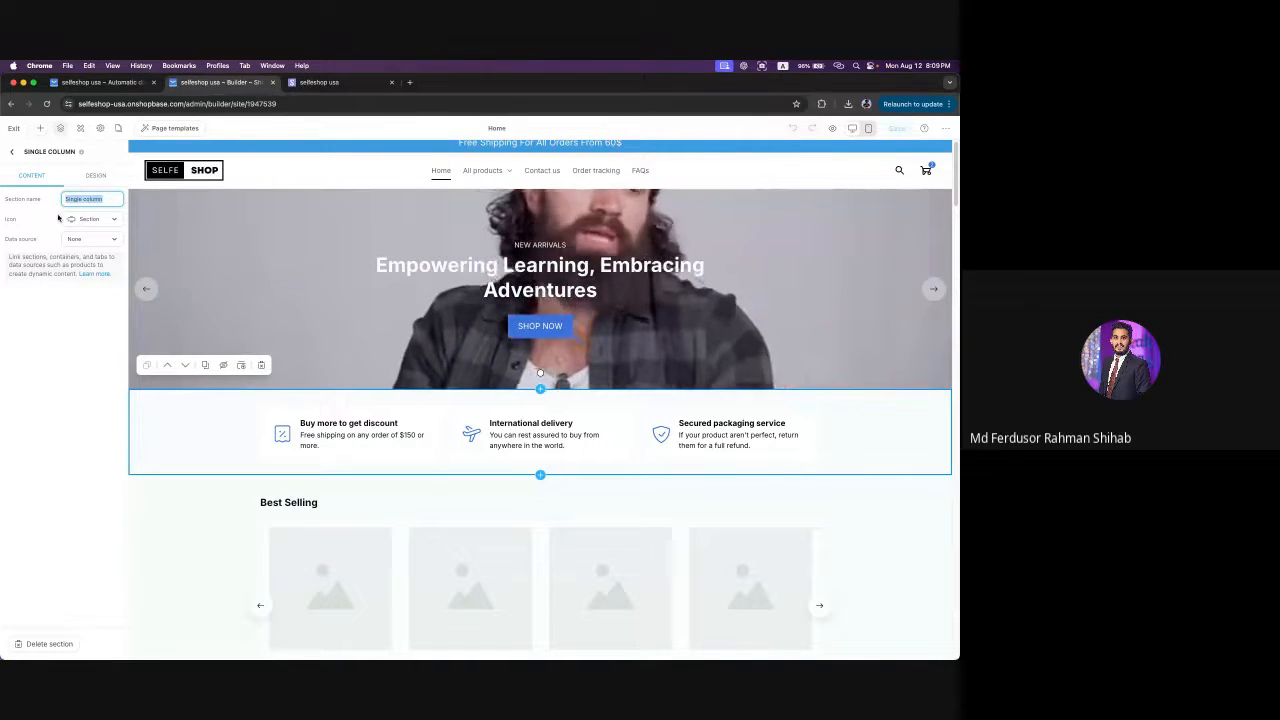
left_click(108, 223)
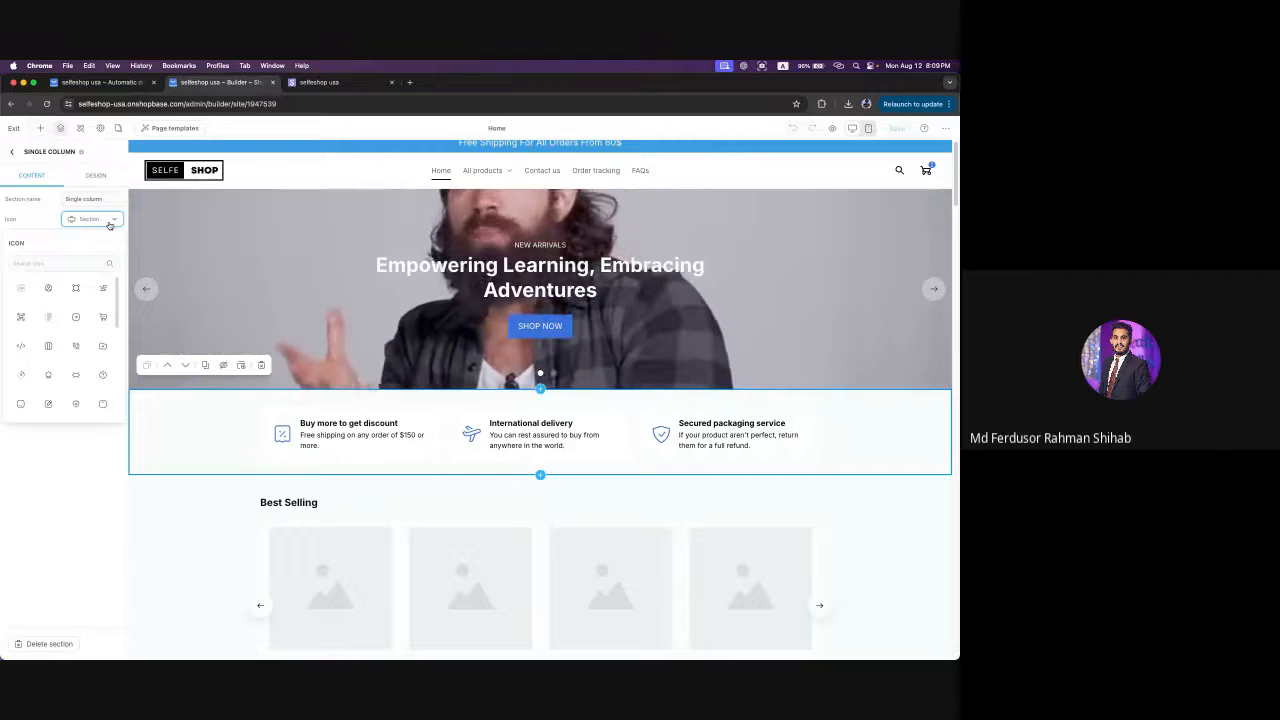
left_click(110, 224)
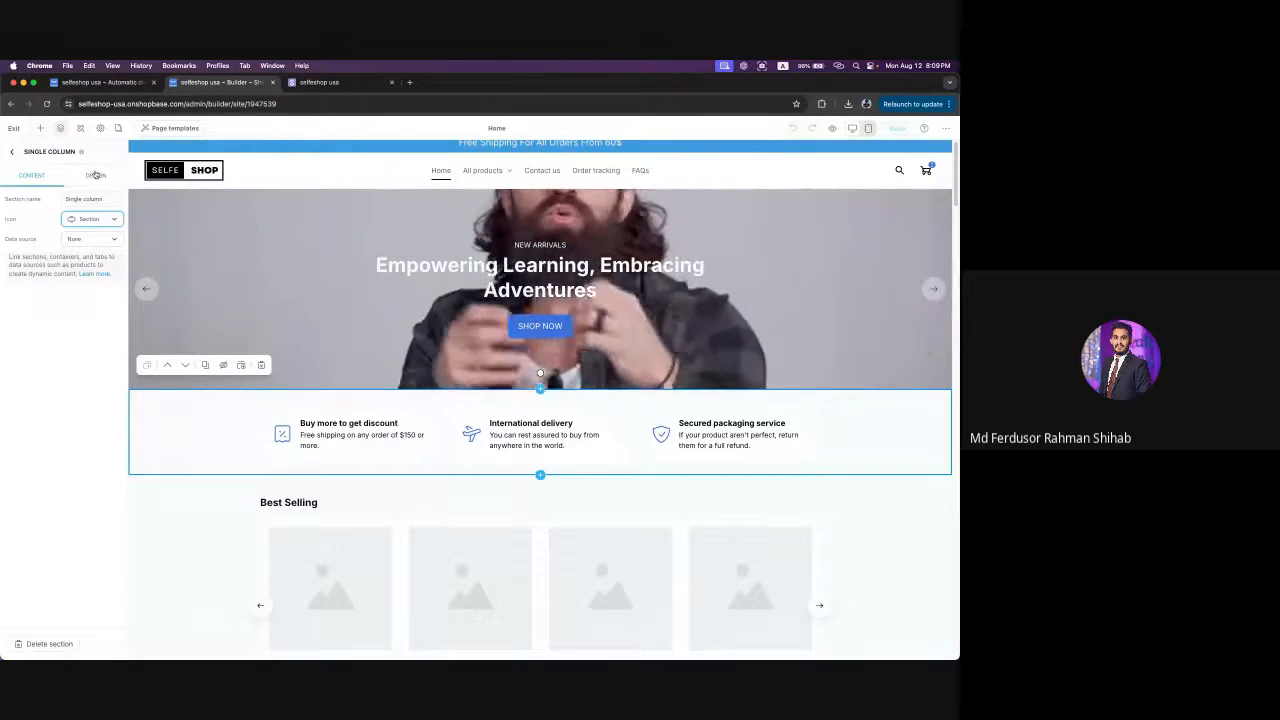
- Try the Full width design option on the Single column section and switch it back off
left_click(95, 175)
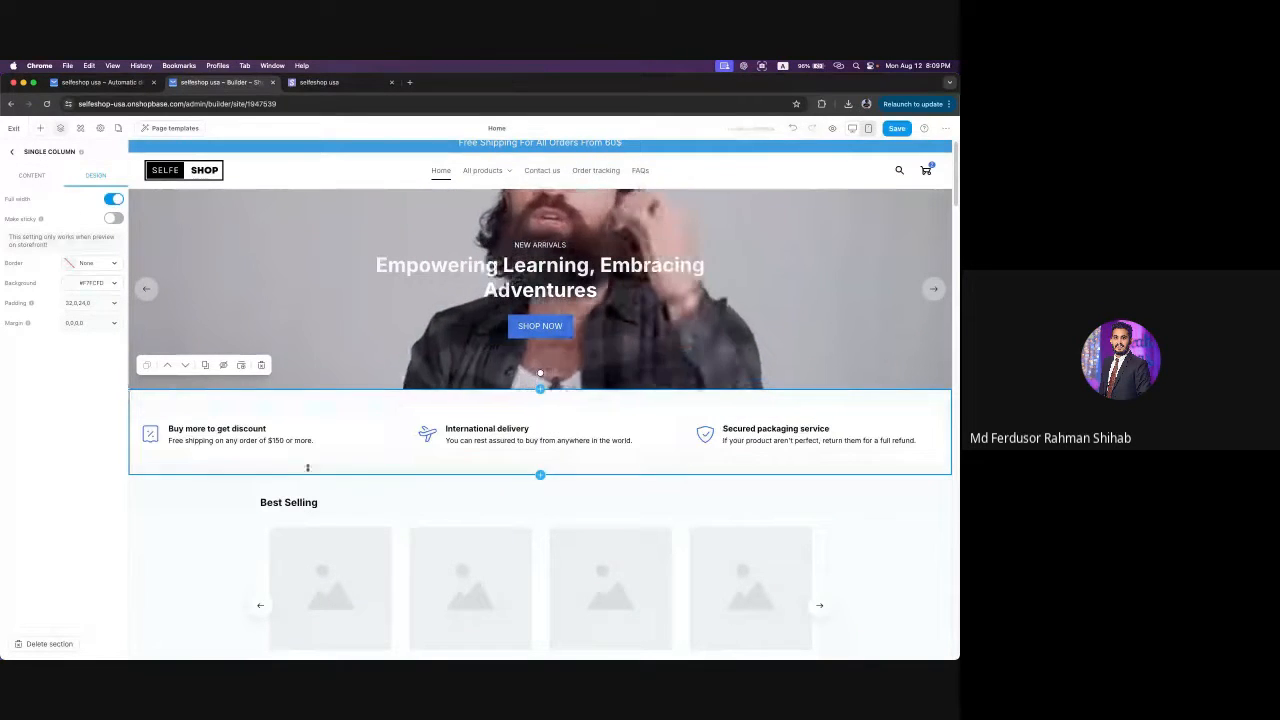
left_click(110, 199)
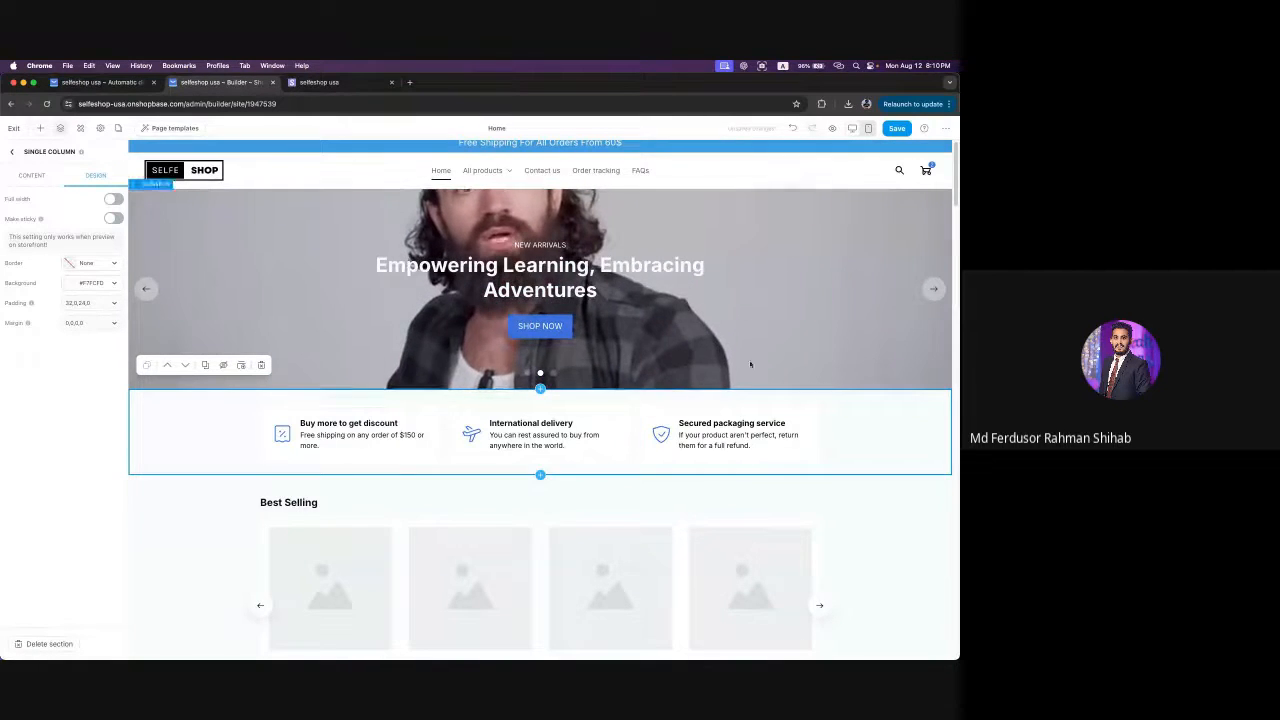
- Review the layout of the home page sections on the live storefront
left_click(325, 82)
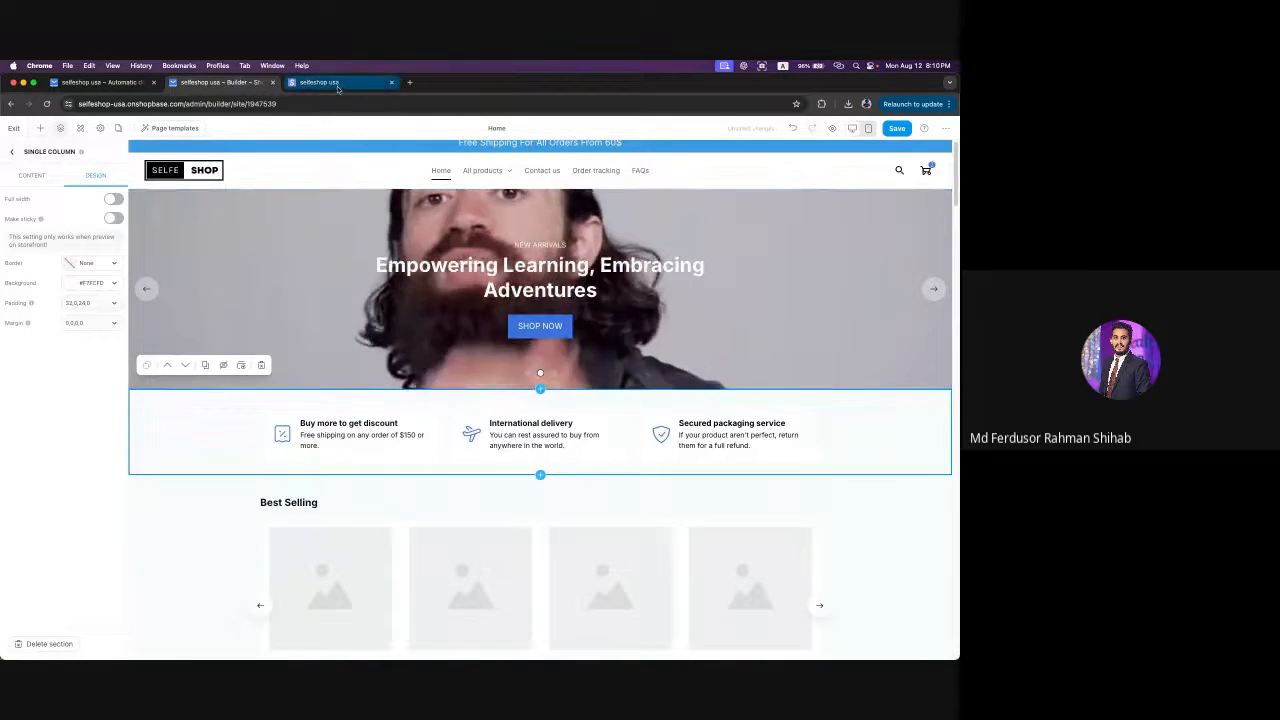
scroll(733, 413, "down", 15)
scroll(733, 413, "down", 3)
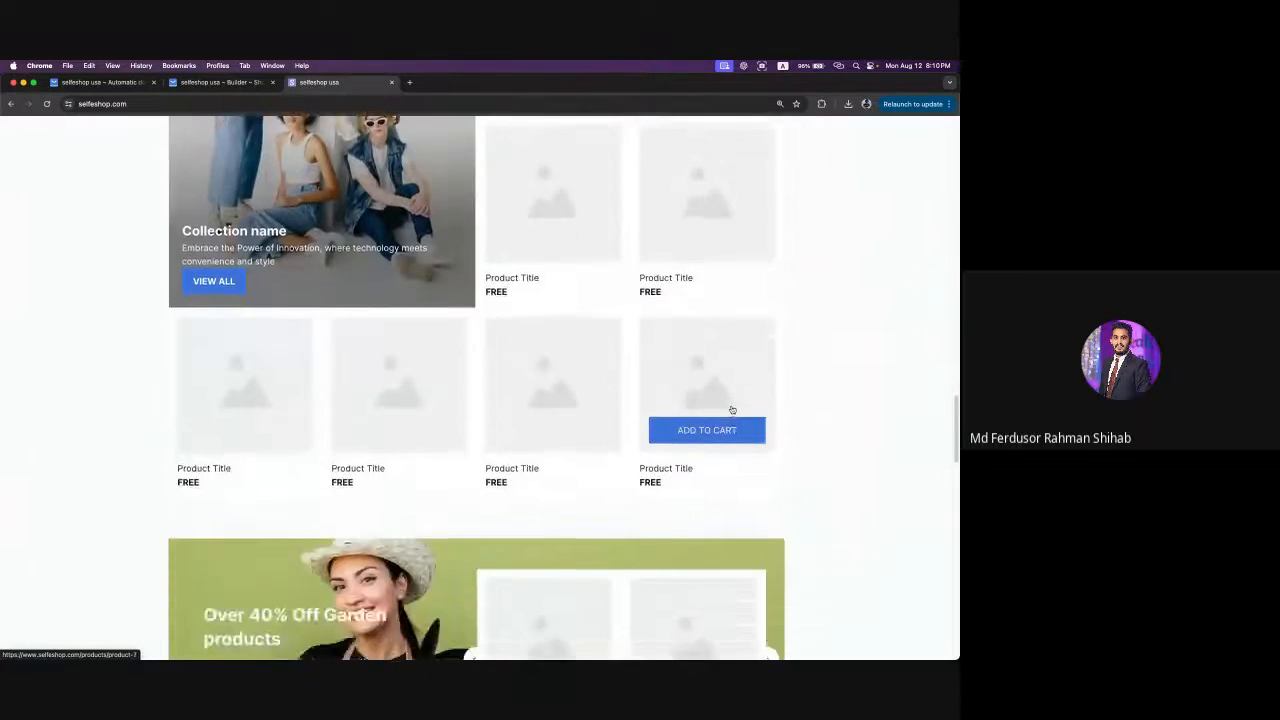
scroll(730, 410, "up", 20)
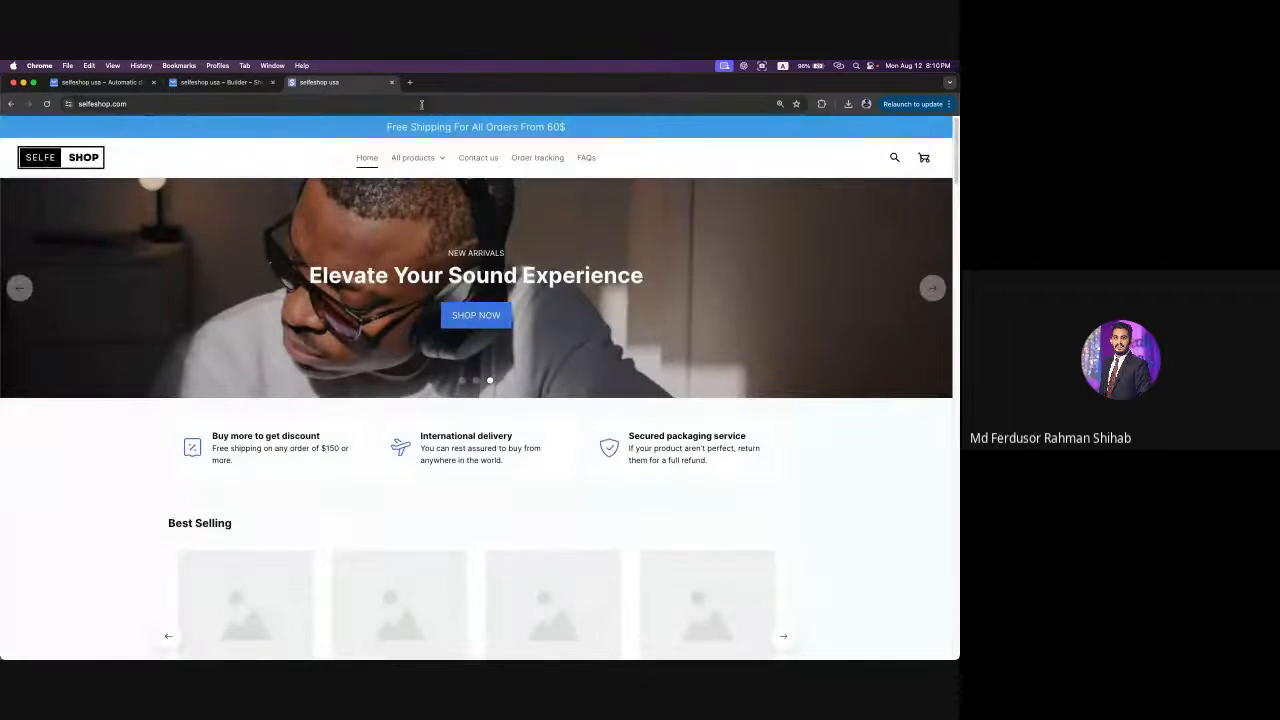
- Return to the website builder and give the Single column section a Large border
left_click(210, 83)
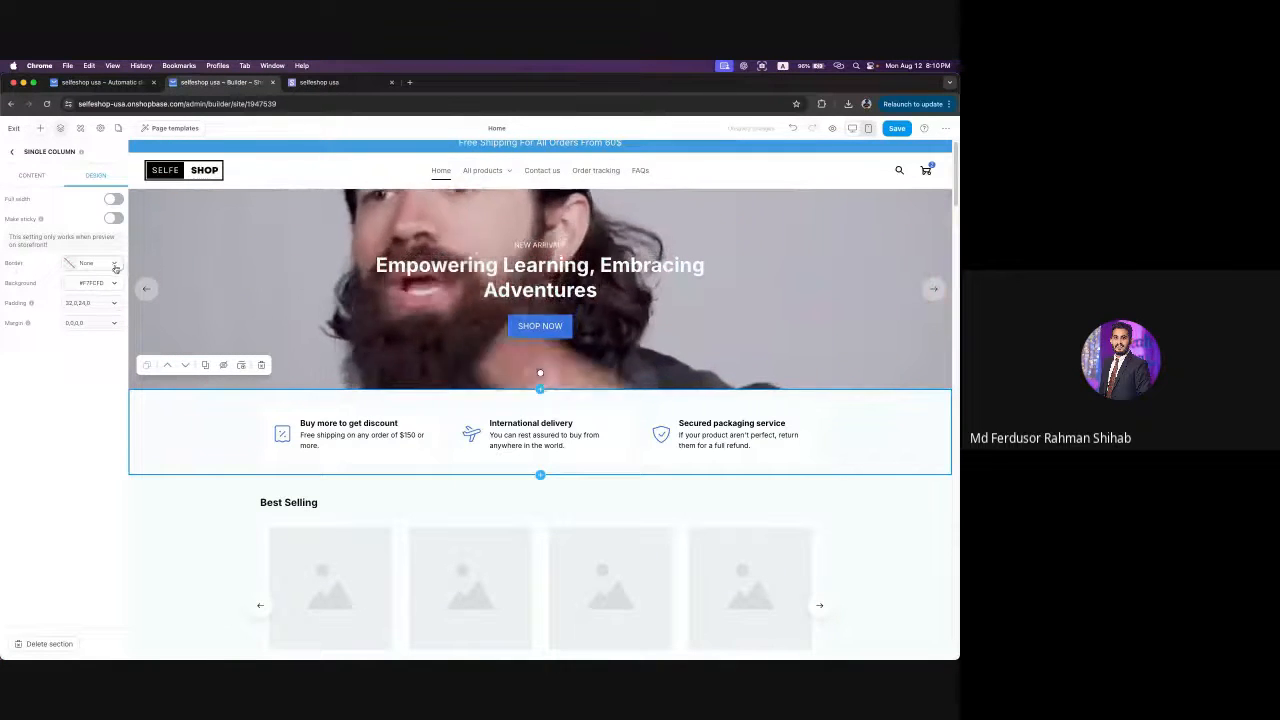
left_click(101, 308)
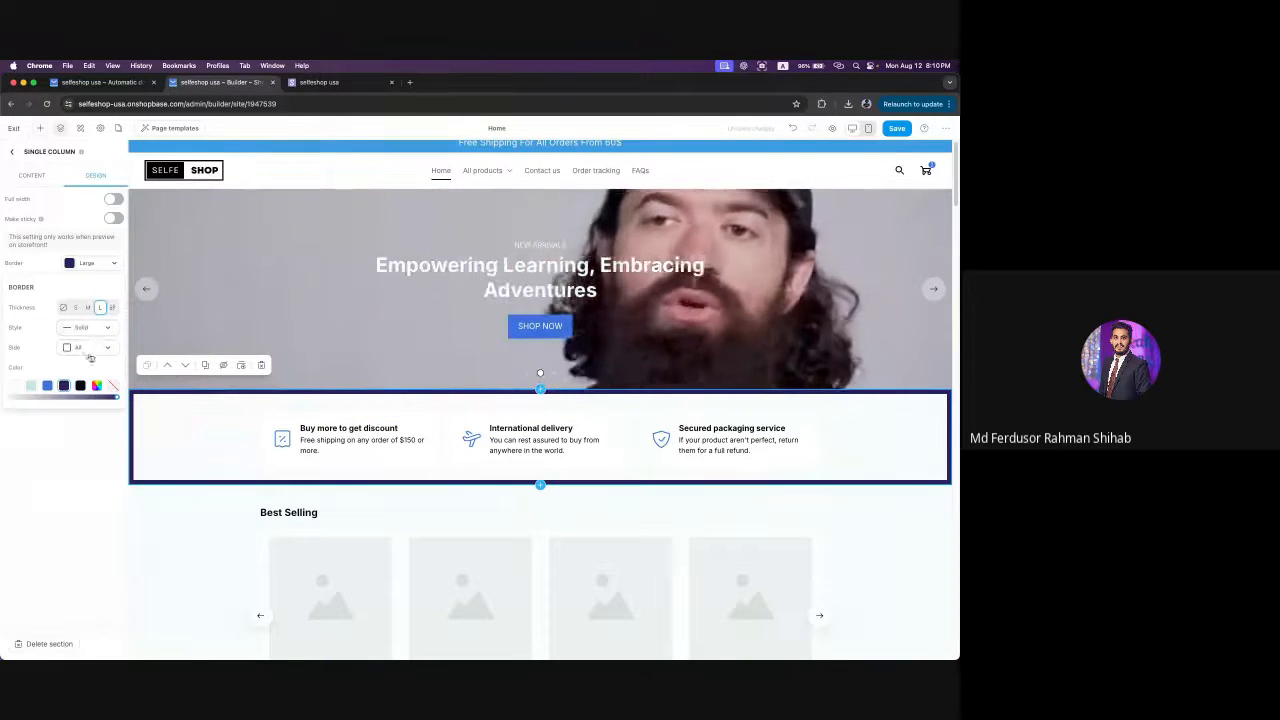
left_click(86, 263)
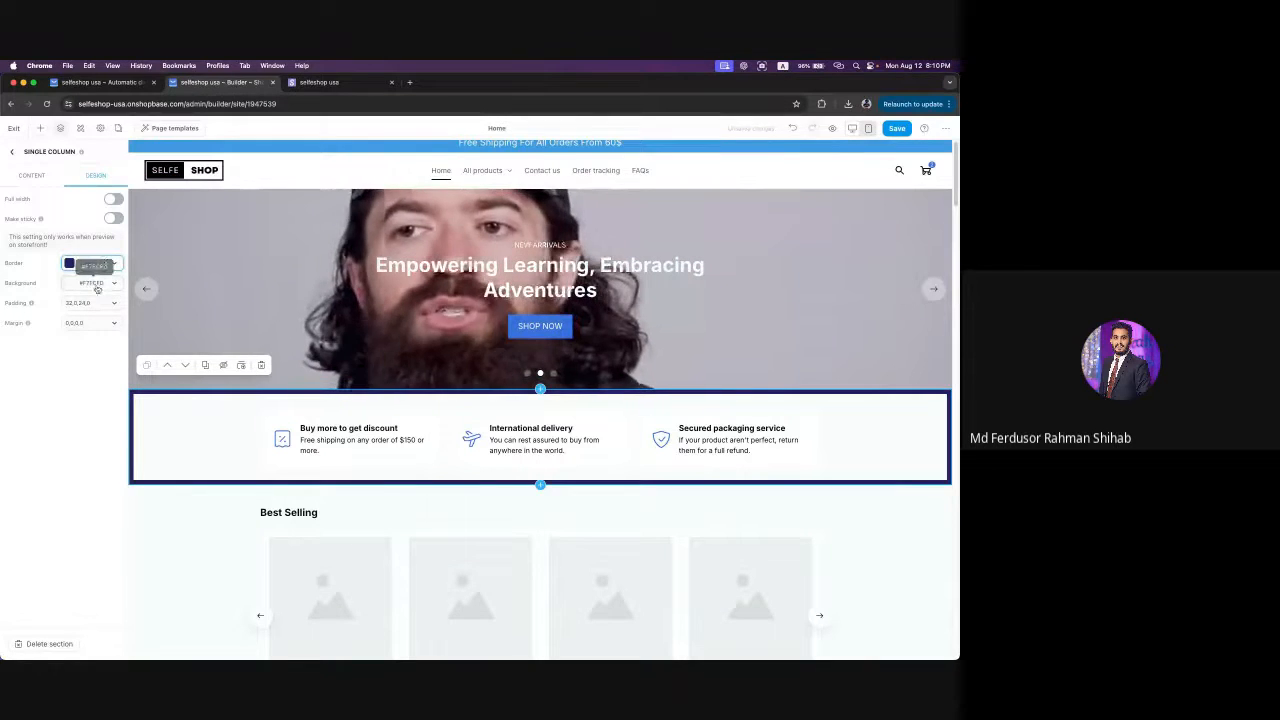
- Remove the border from the Single column section by setting its thickness to none, and return to the layer list
left_click(115, 265)
left_click(63, 309)
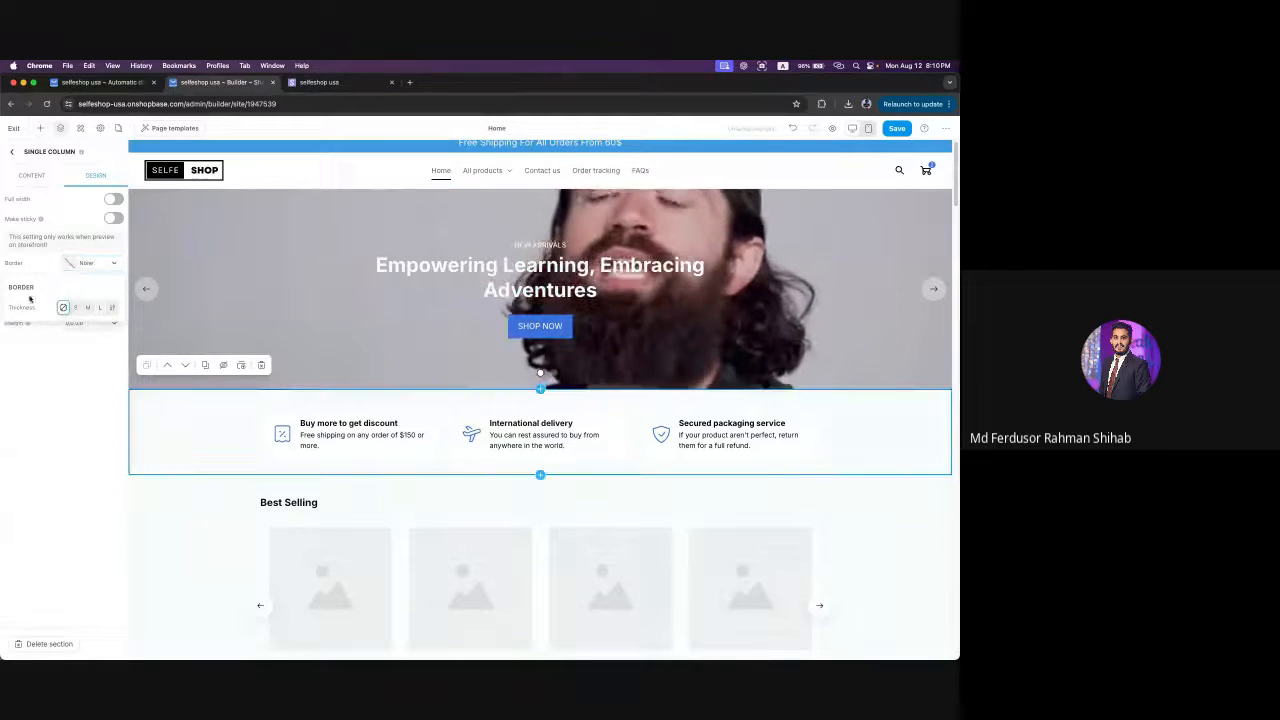
left_click(12, 155)
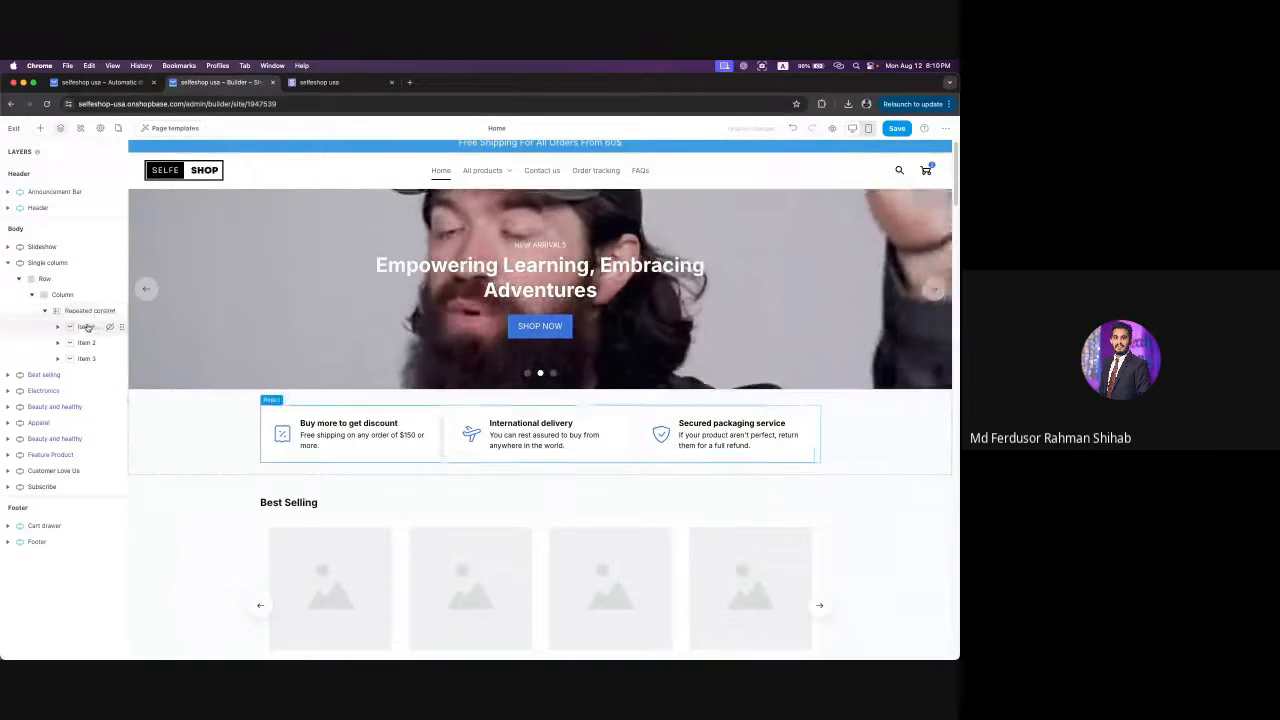
- Examine the Single column section's nested layers and Item 1's contents, widening the layer list to read the names
left_click(8, 262)
left_click(8, 262)
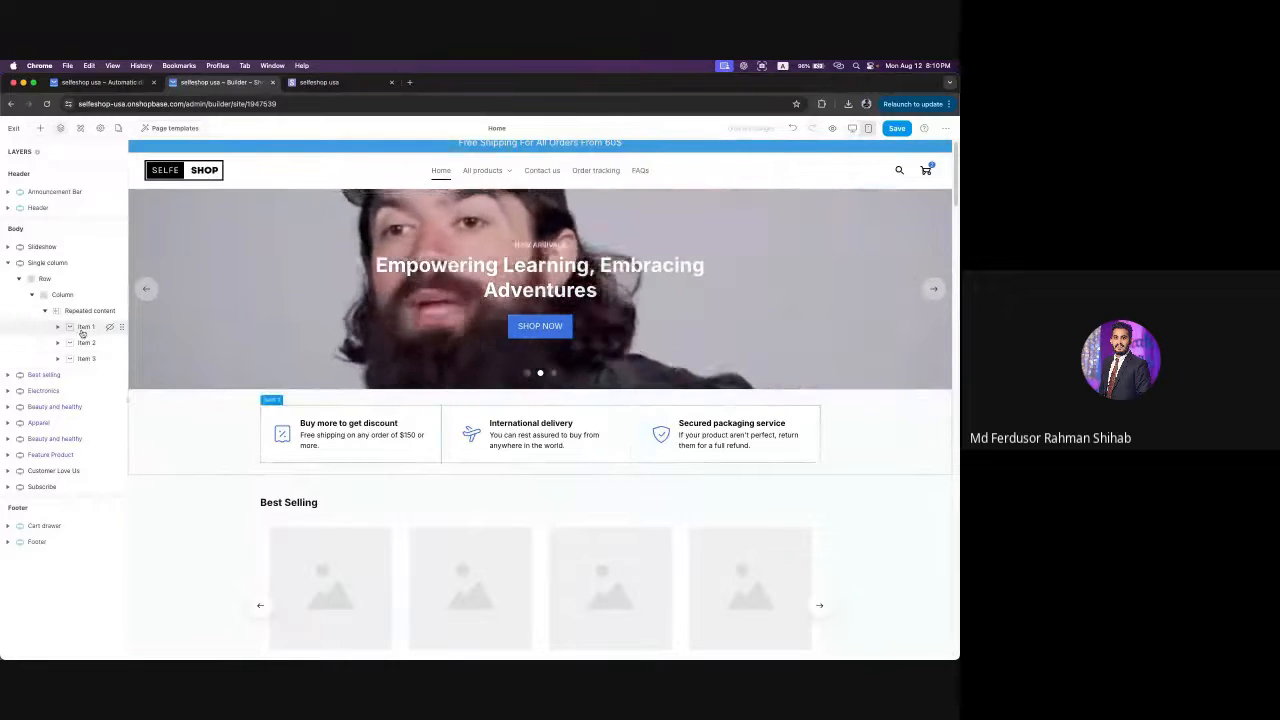
left_click(82, 331)
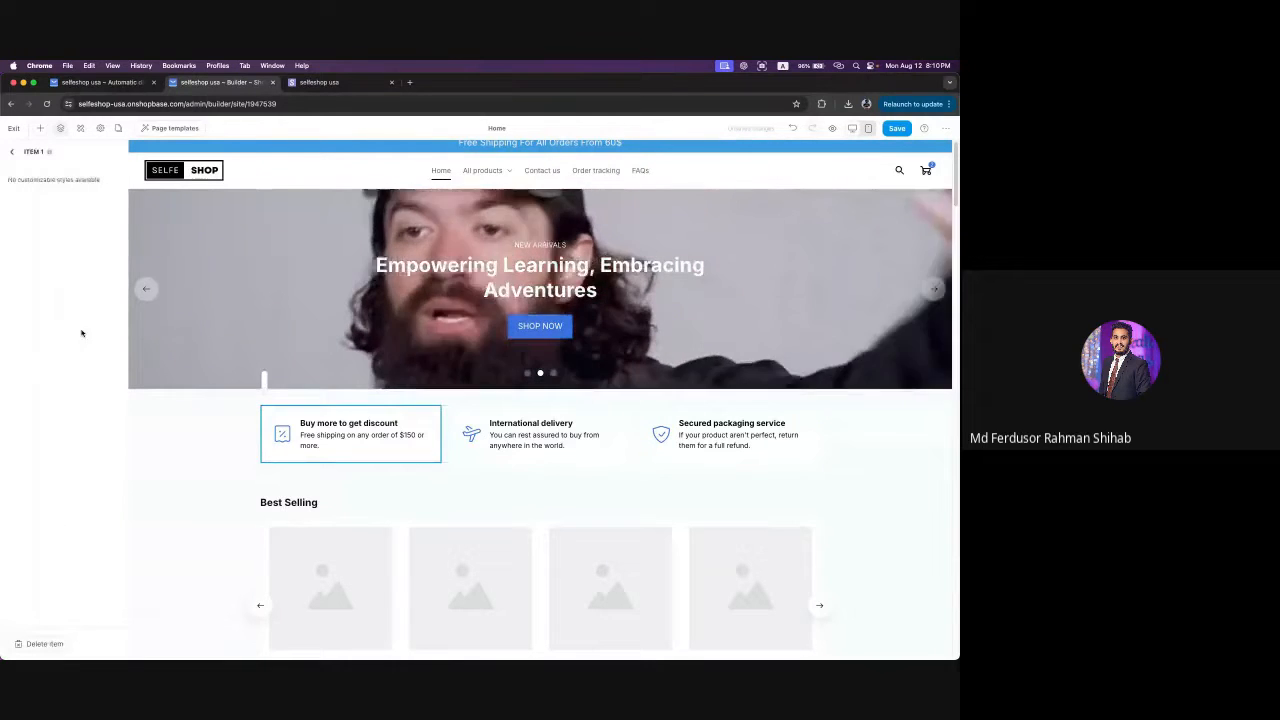
left_click(11, 153)
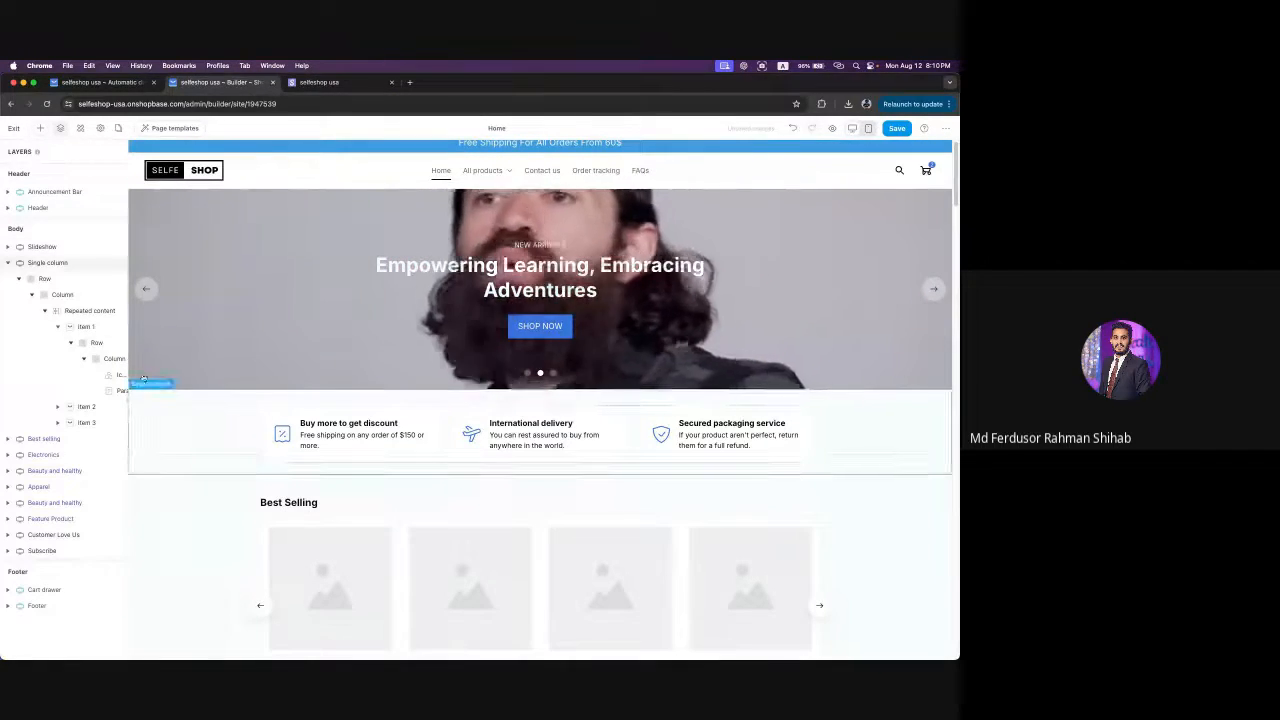
left_click_drag(127, 346, 199, 350)
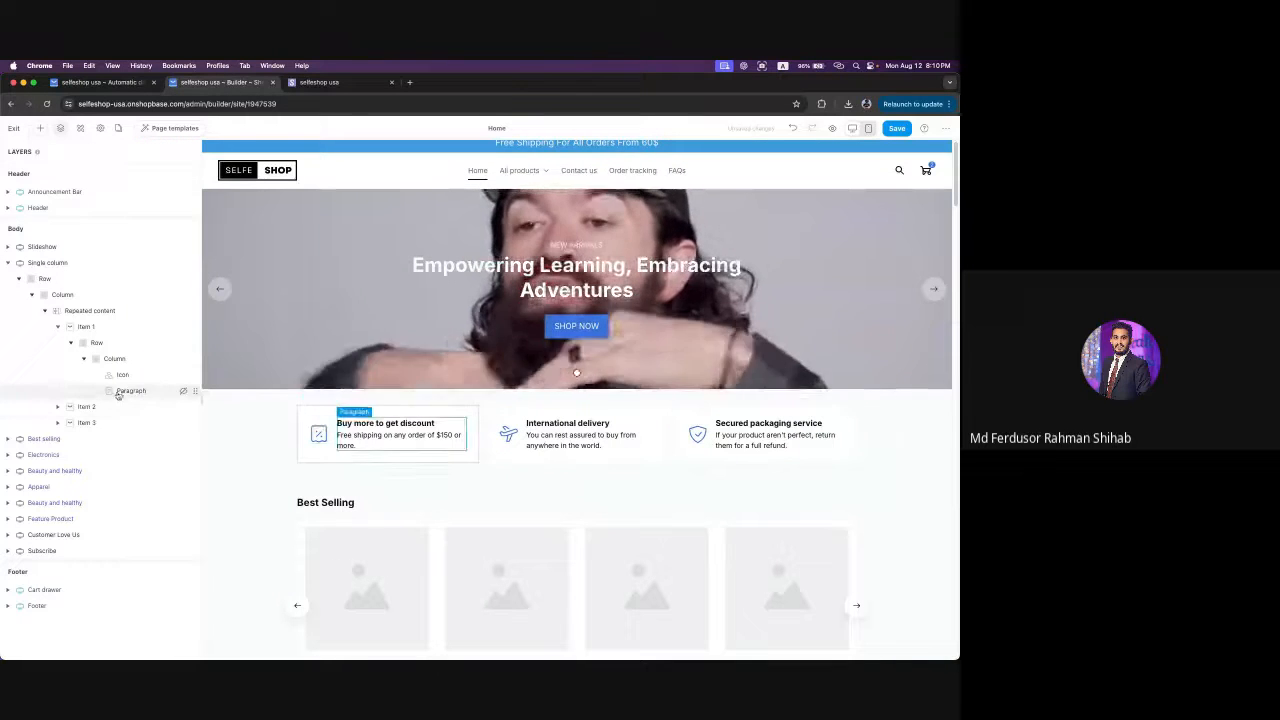
left_click(58, 327)
left_click(58, 327)
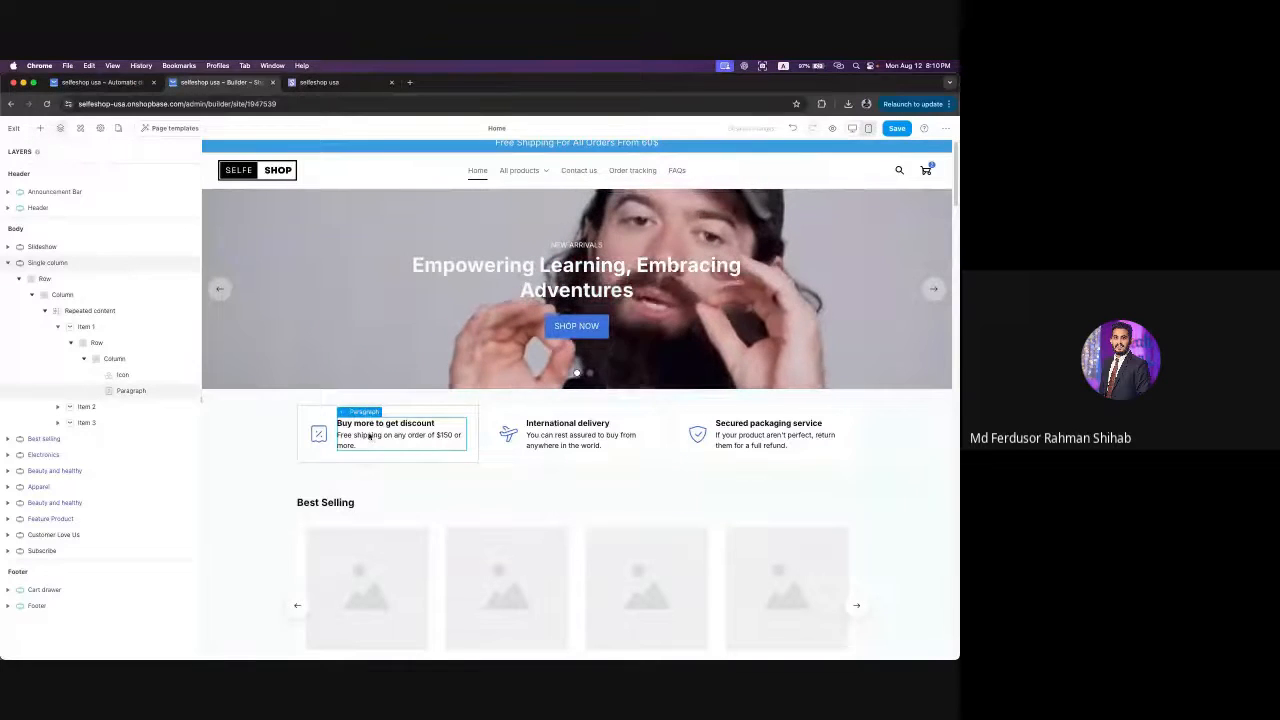
- Examine the content and design settings of the Item 1 icon, including the stock icon choices
left_click(123, 374)
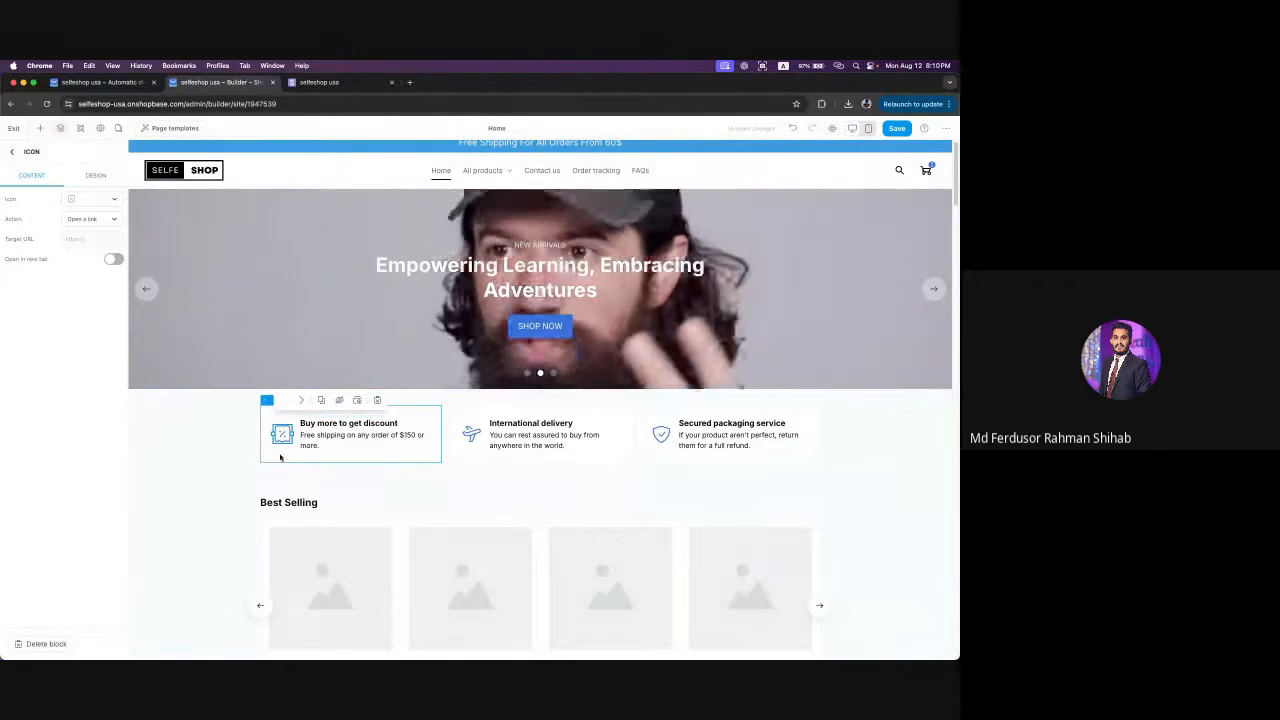
left_click(102, 201)
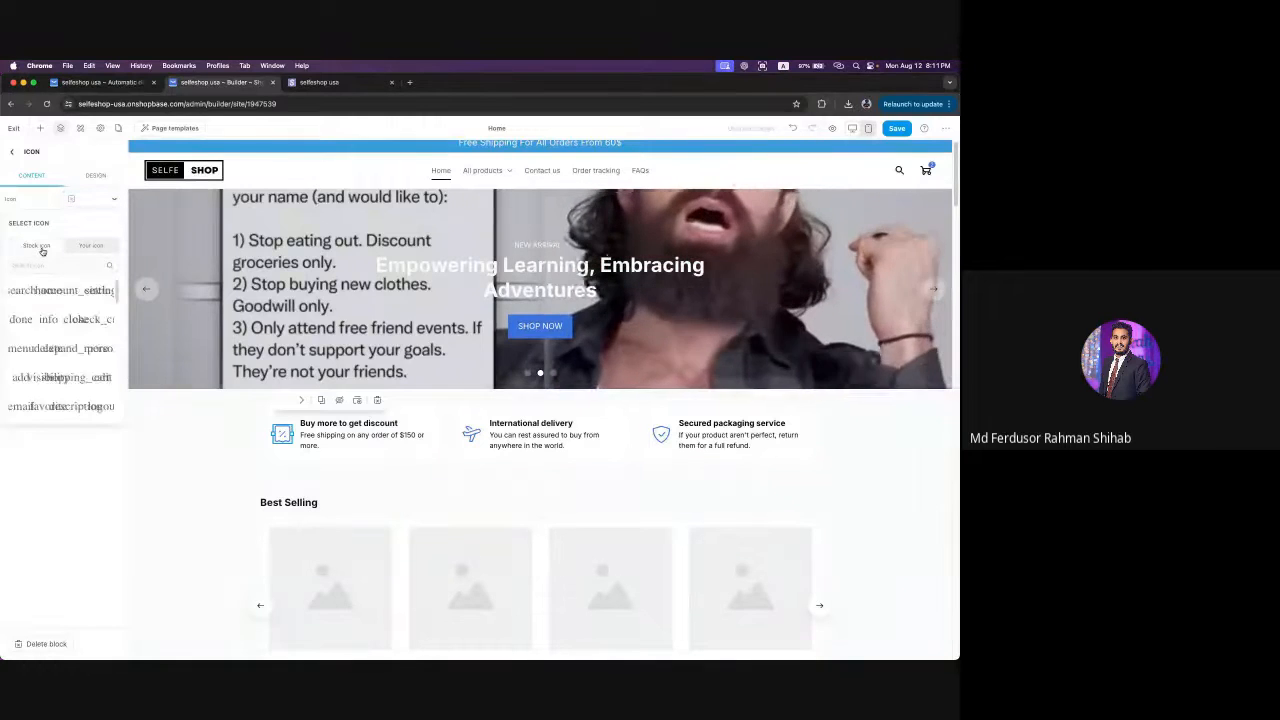
scroll(74, 353, "up", 10)
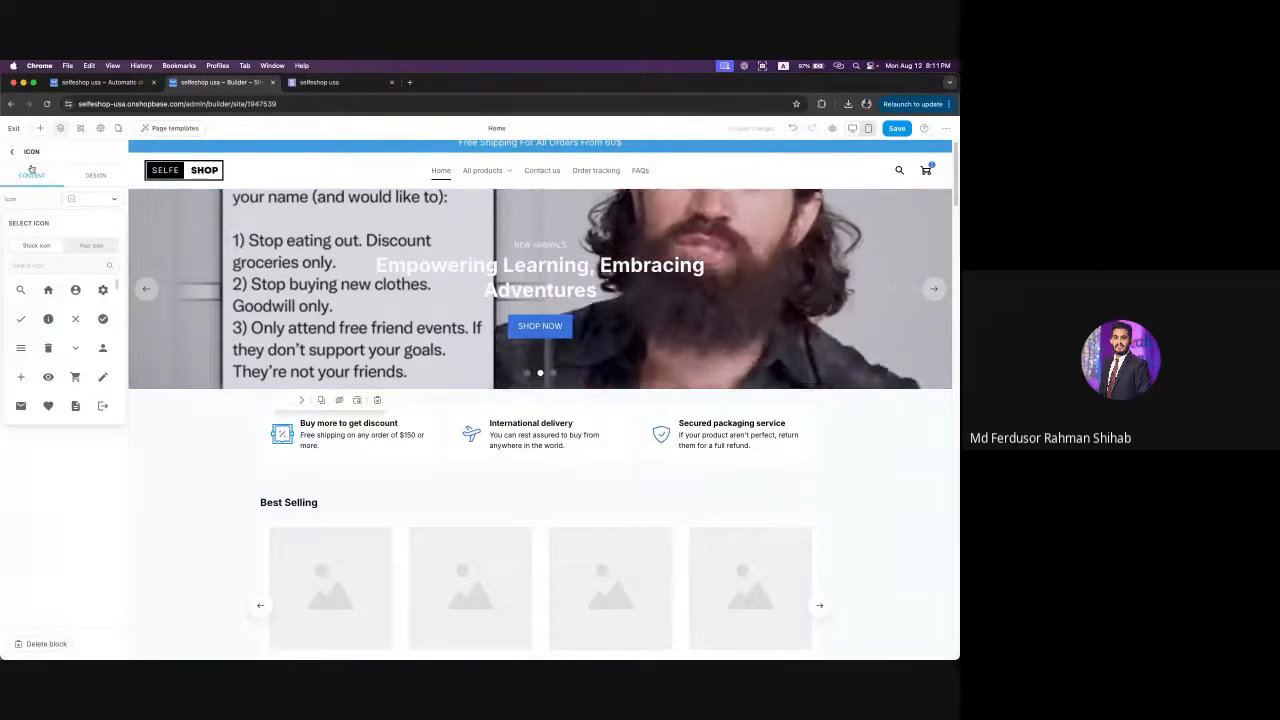
left_click(87, 173)
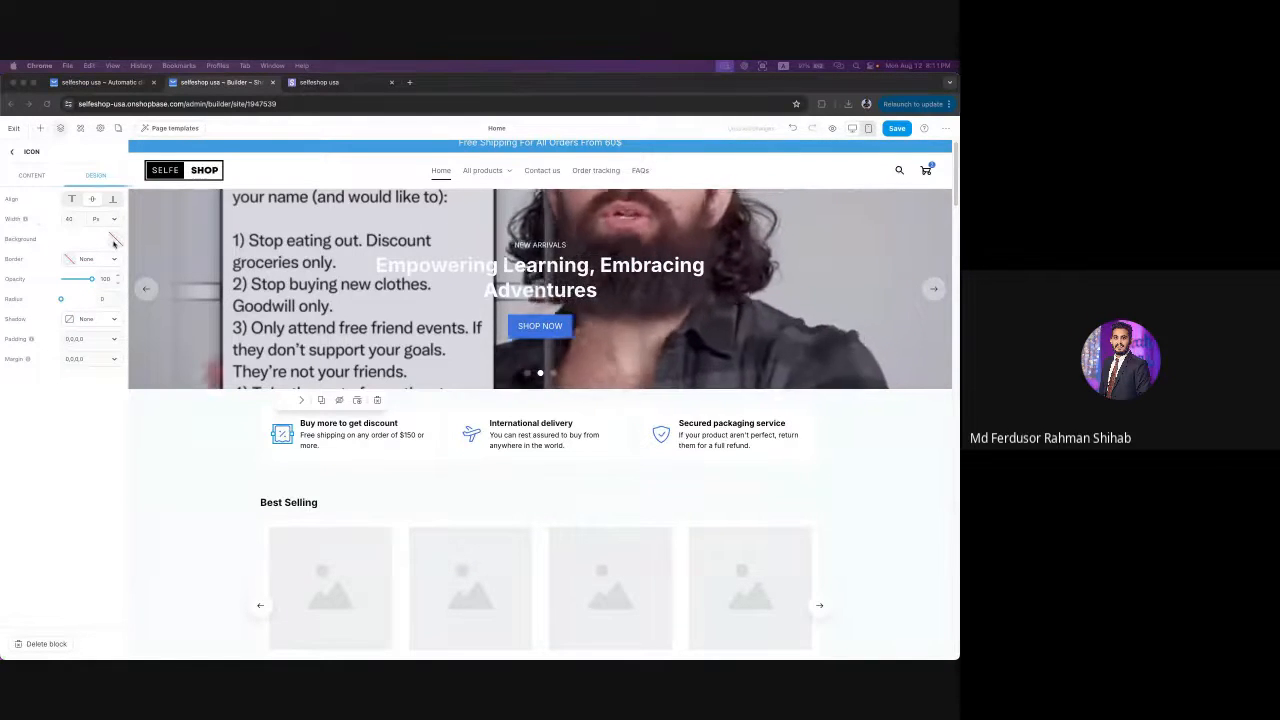
left_click(26, 264)
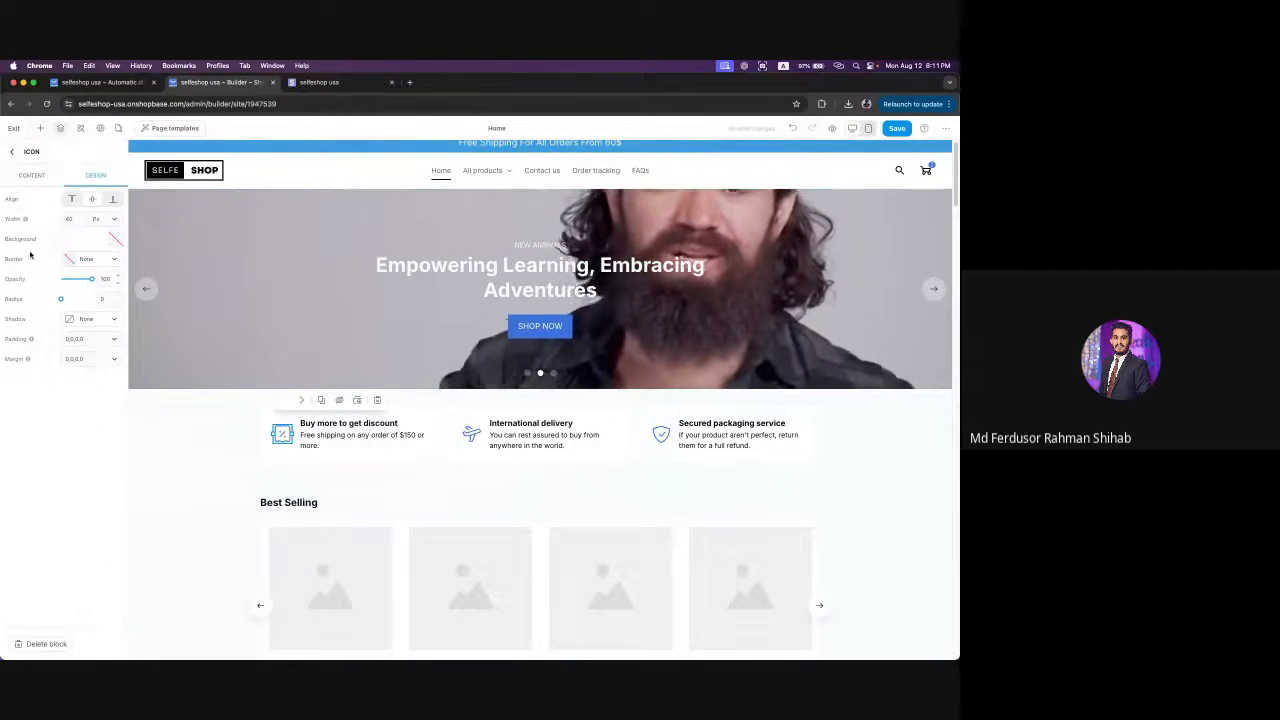
left_click(11, 153)
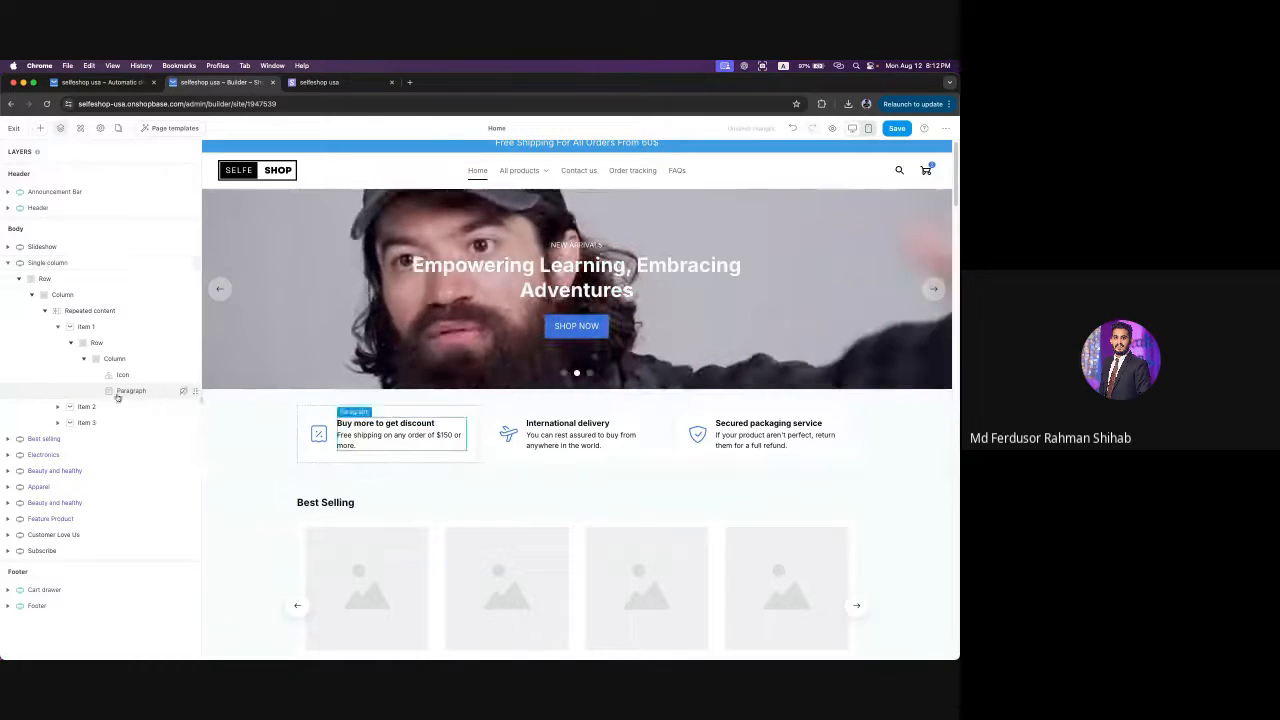
- Change the free shipping threshold in the "Buy more to get discount" paragraph to $60
left_click(363, 418)
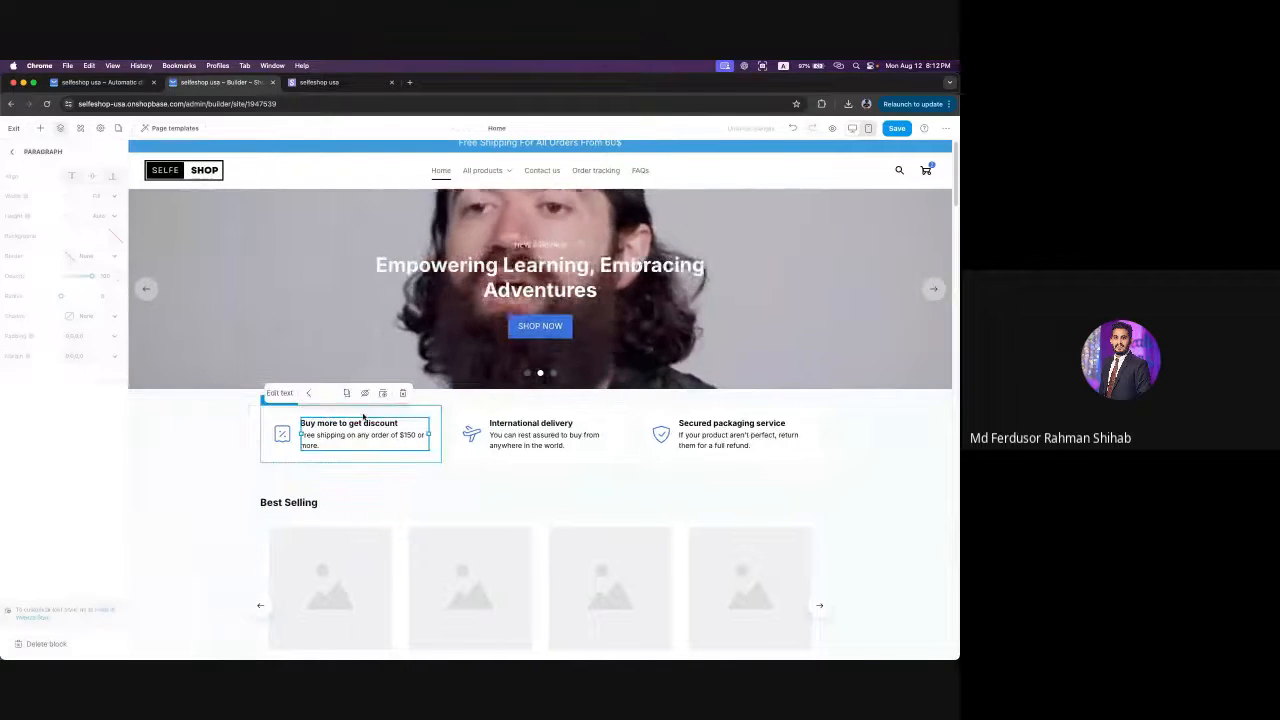
left_click(290, 396)
left_click(328, 445)
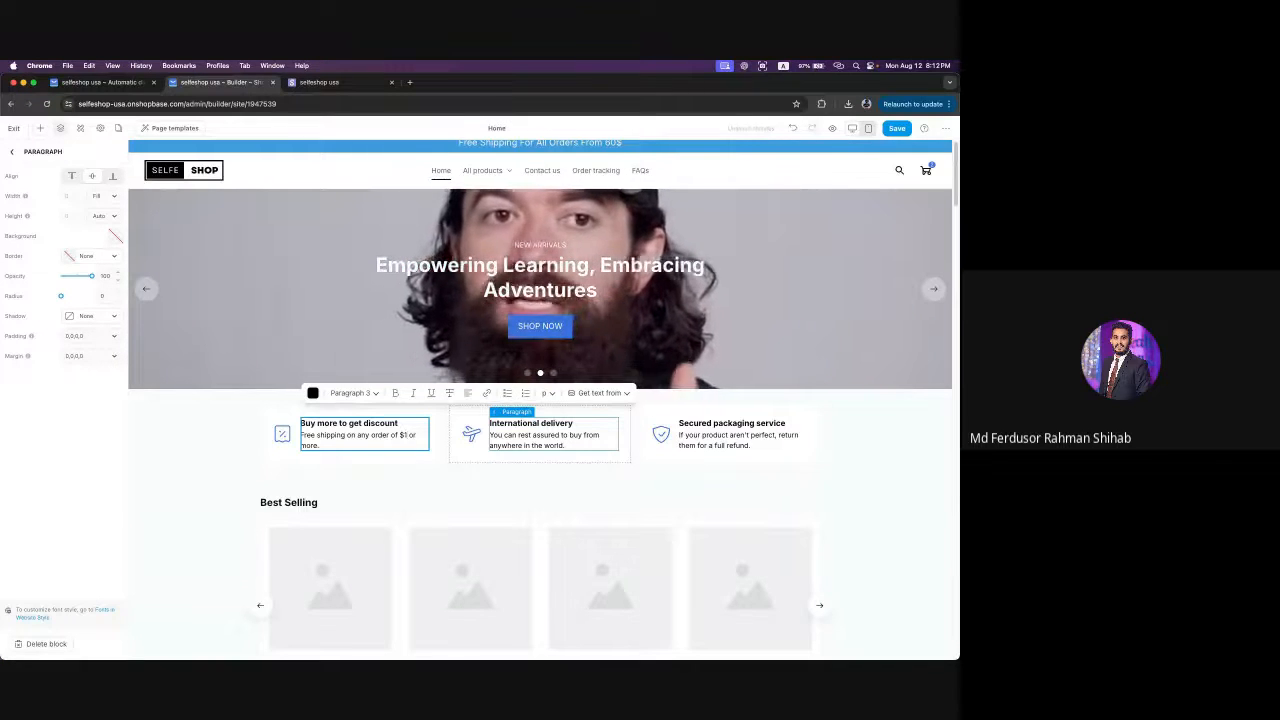
key("BackSpace")
key("BackSpace")
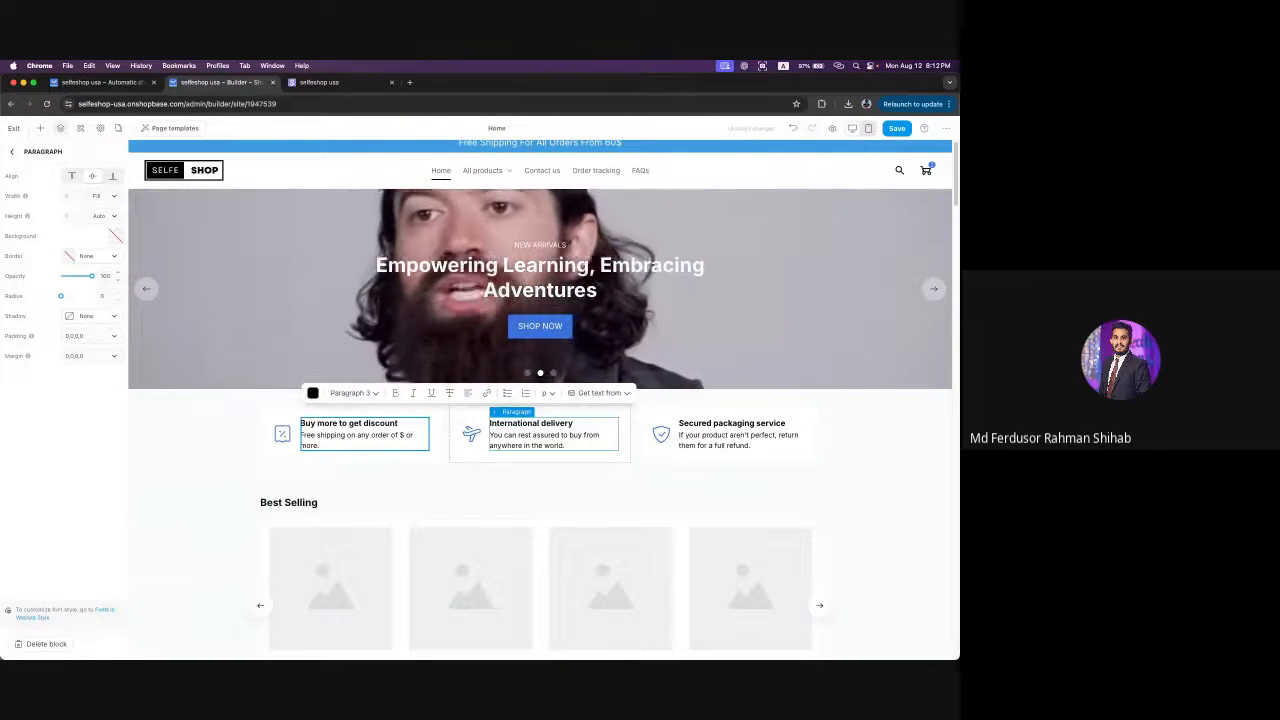
type("60")
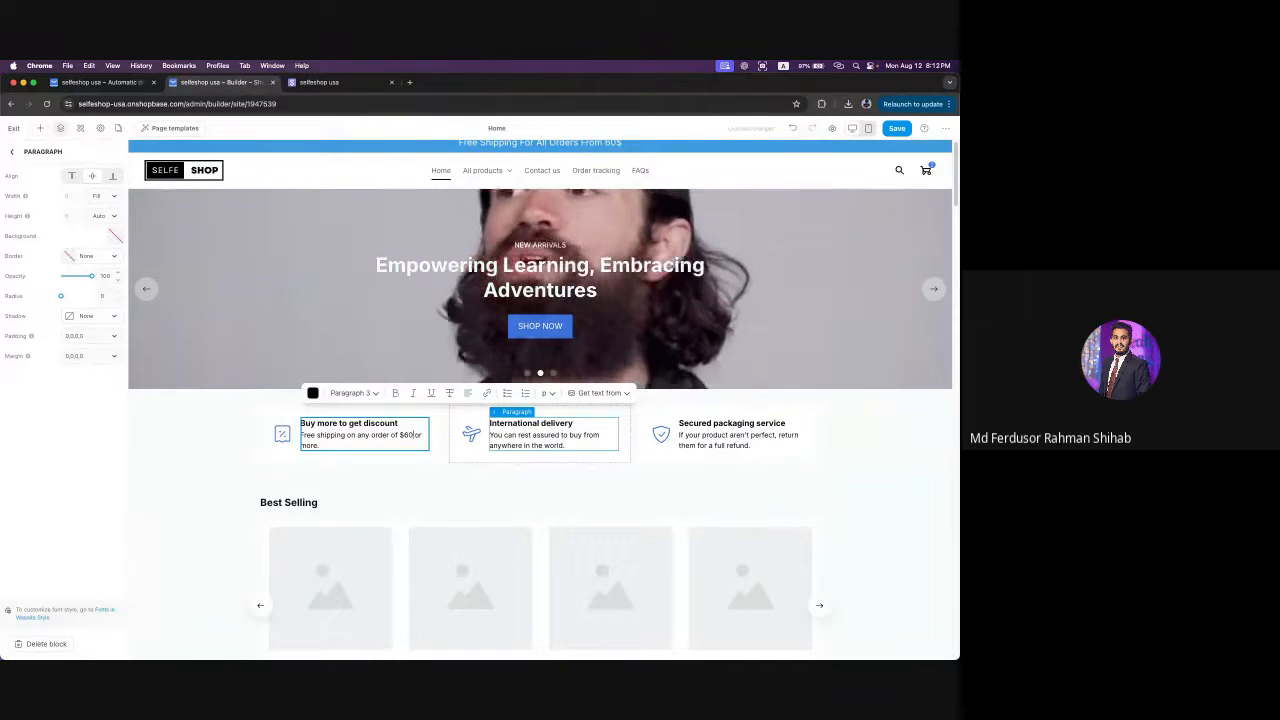
left_click(404, 468)
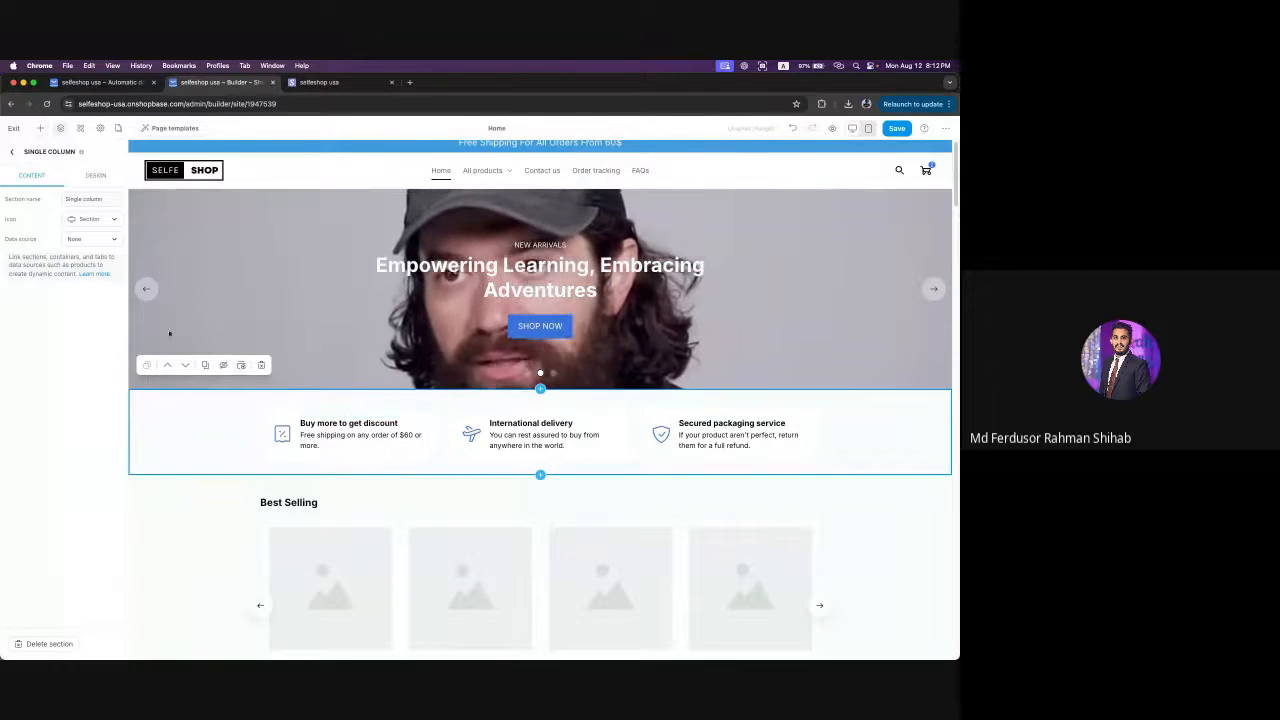
- Check the nested layers of Item 2 and collapse the Single column section in the layer list
left_click(15, 154)
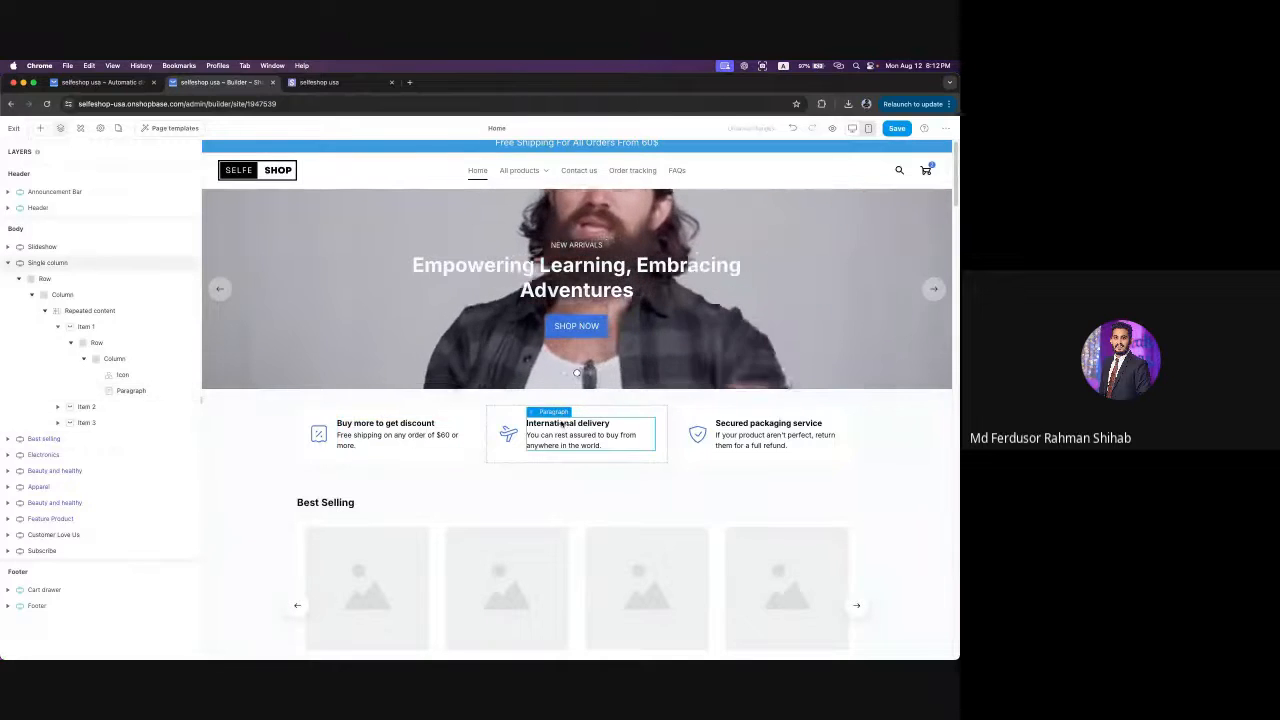
left_click(58, 407)
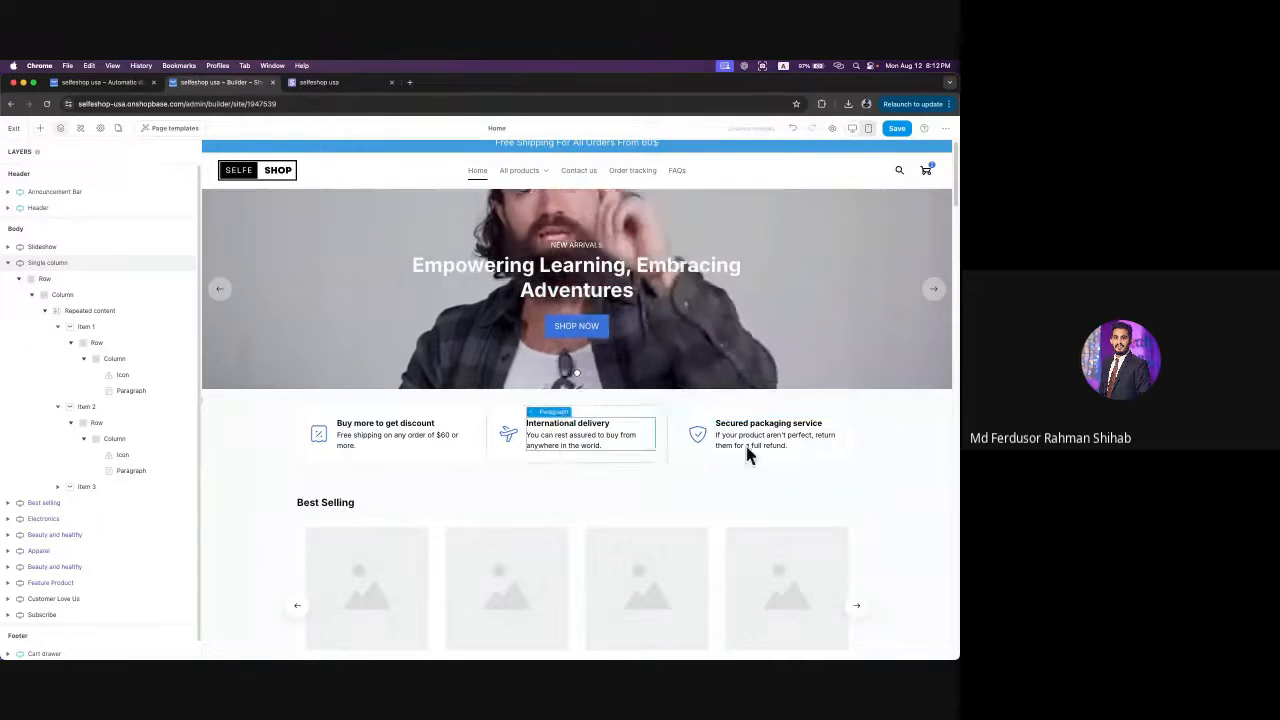
left_click(8, 262)
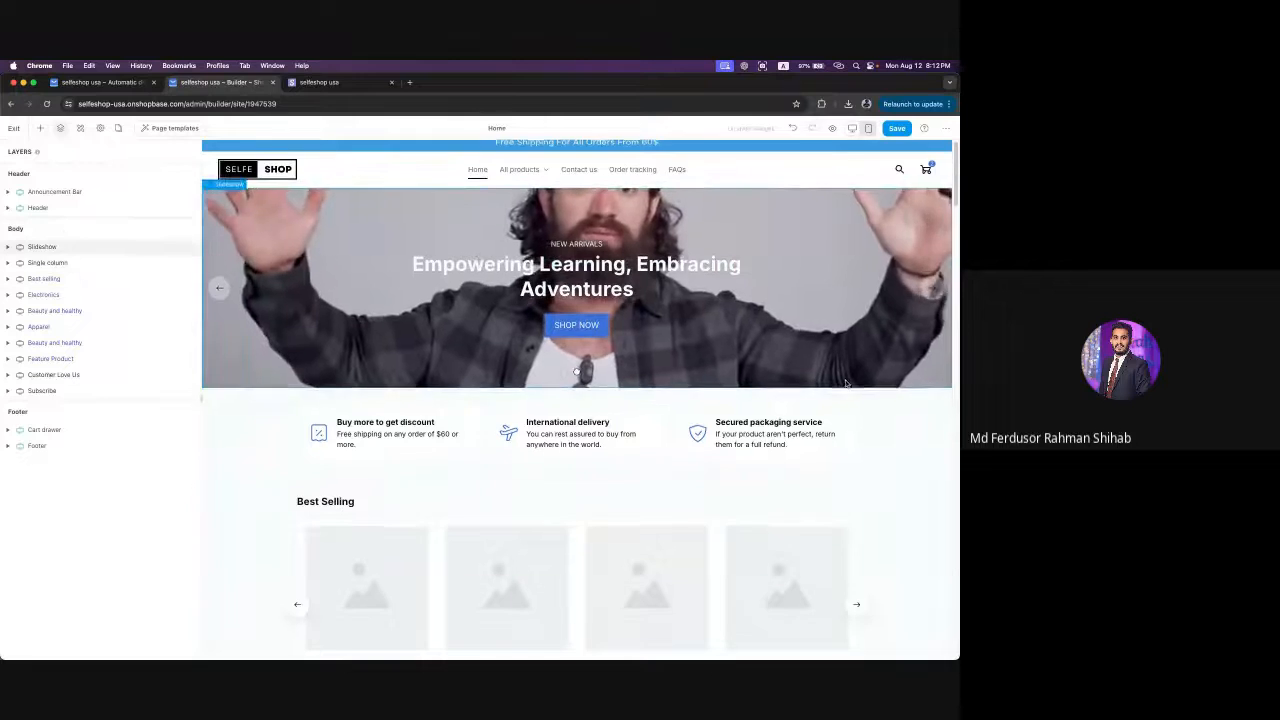
- Review the Best selling section on the page, including its section settings, product carousel and nested layers
scroll(749, 400, "down", 5)
scroll(825, 362, "up", 1)
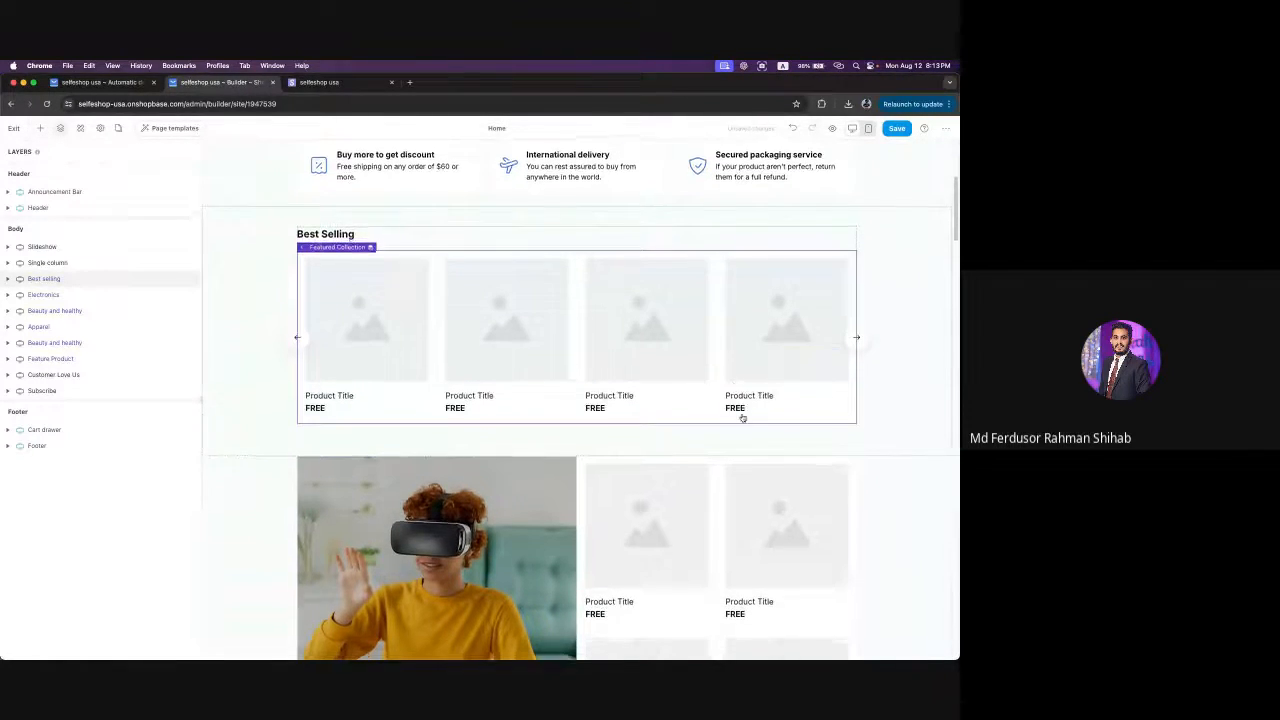
scroll(742, 418, "up", 1)
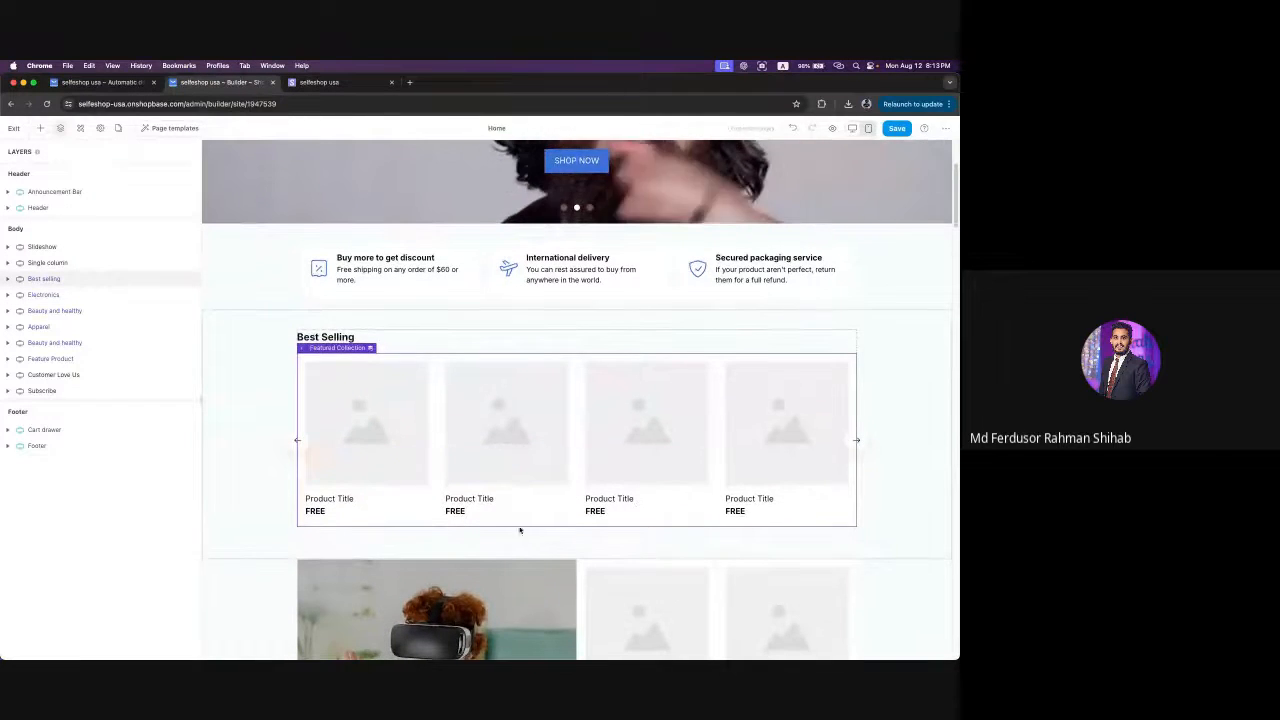
scroll(646, 460, "down", 2)
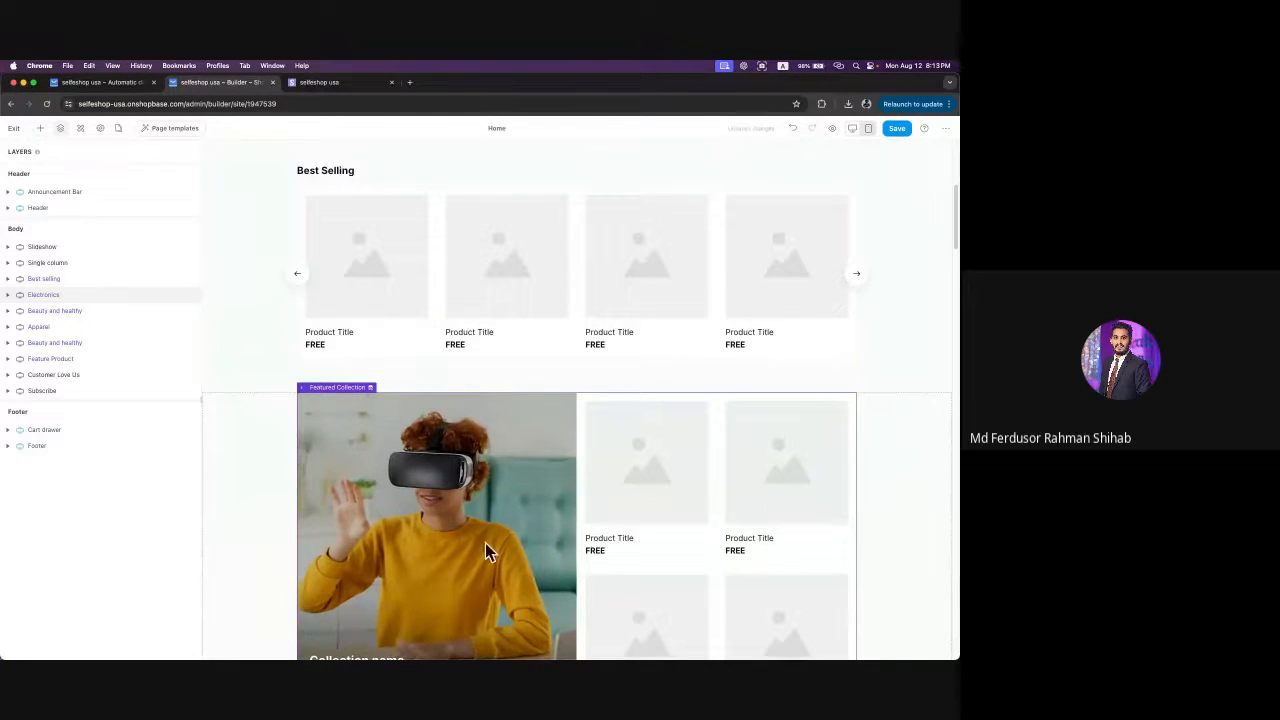
scroll(649, 502, "up", 1)
scroll(649, 502, "up", 1)
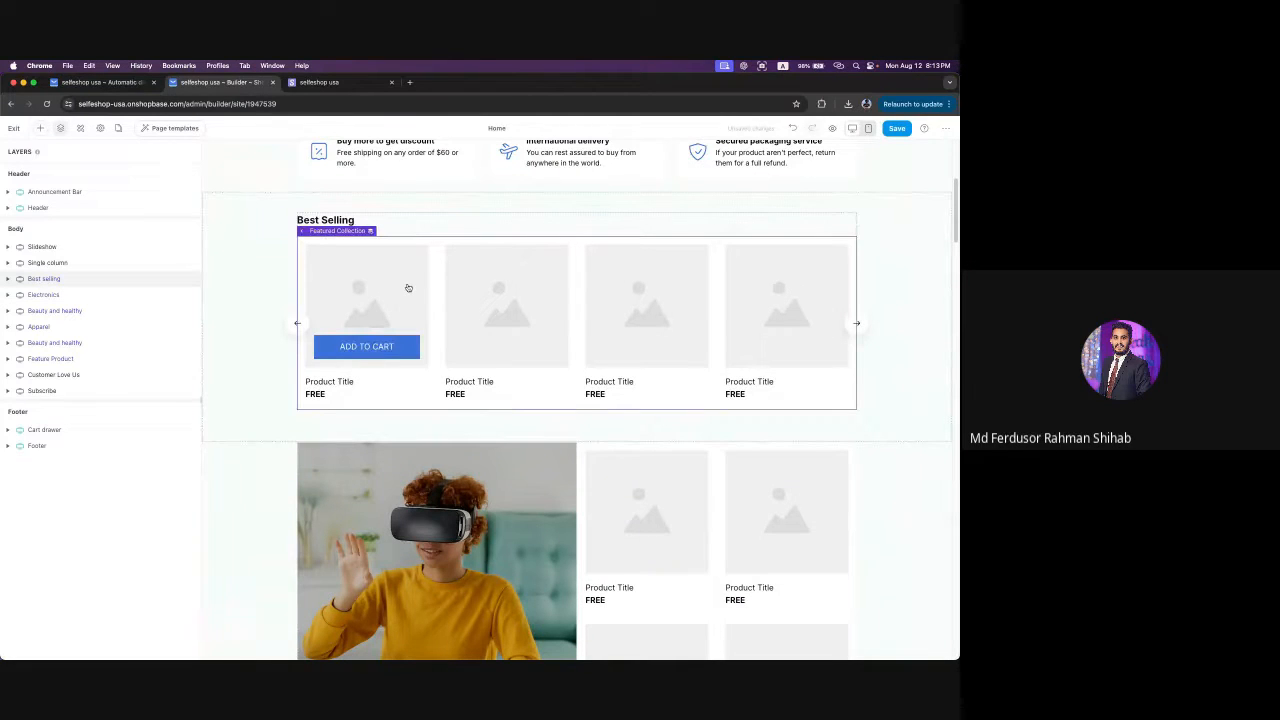
left_click(43, 280)
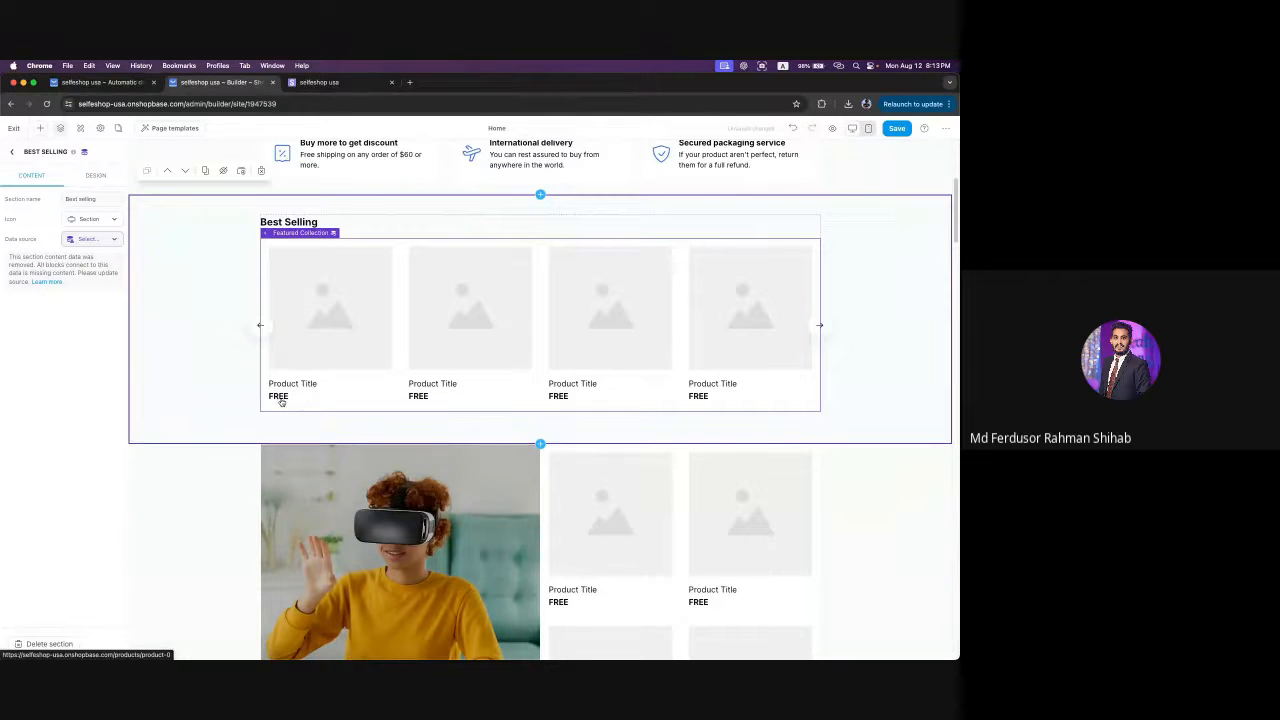
left_click(817, 331)
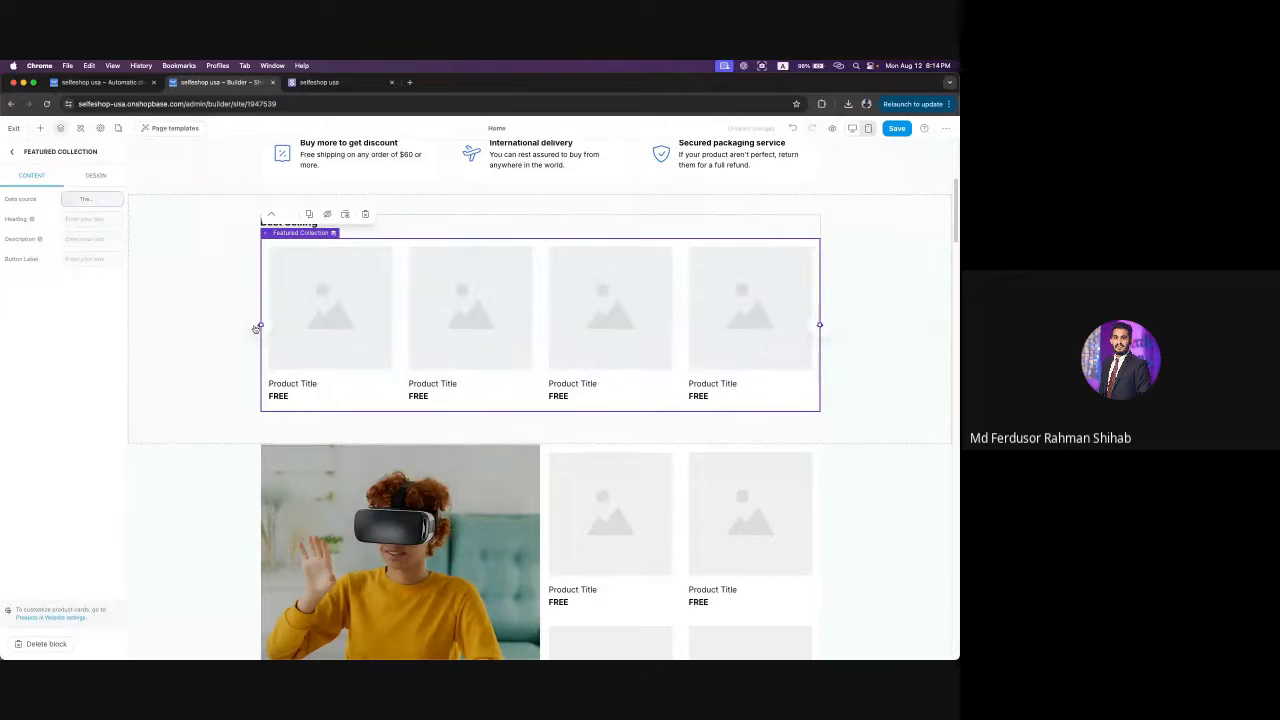
left_click(258, 327)
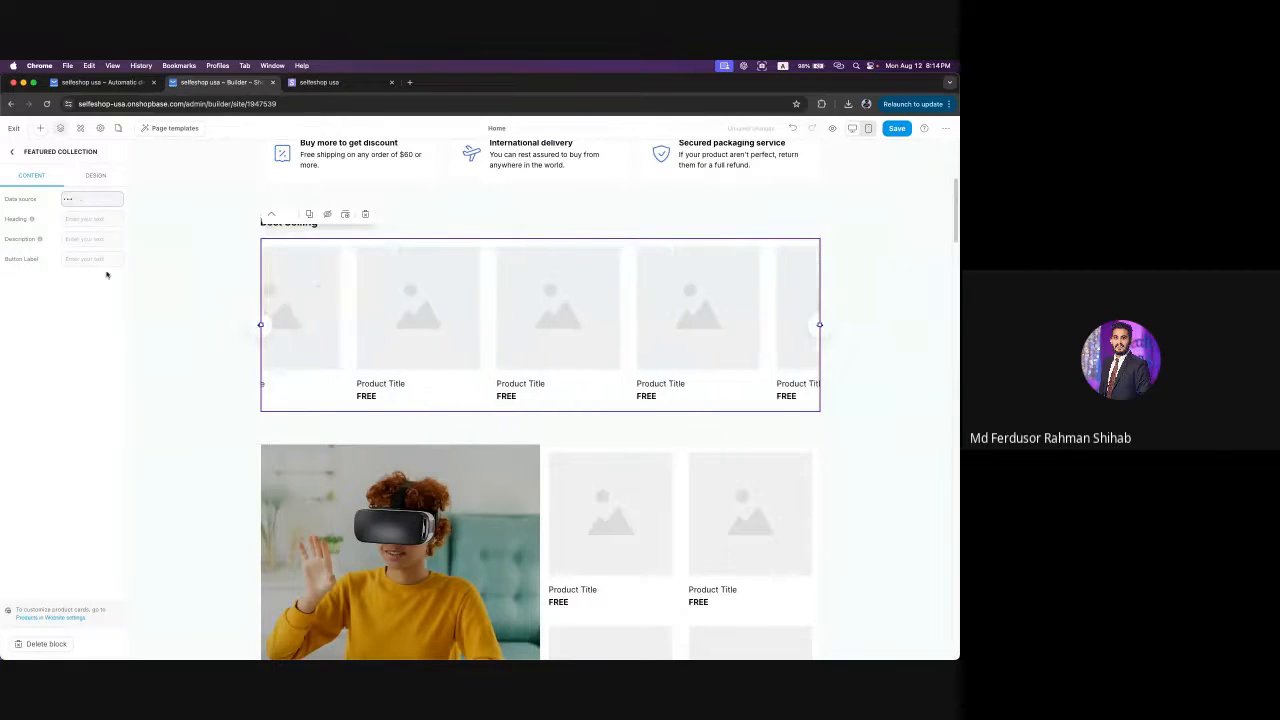
left_click(14, 155)
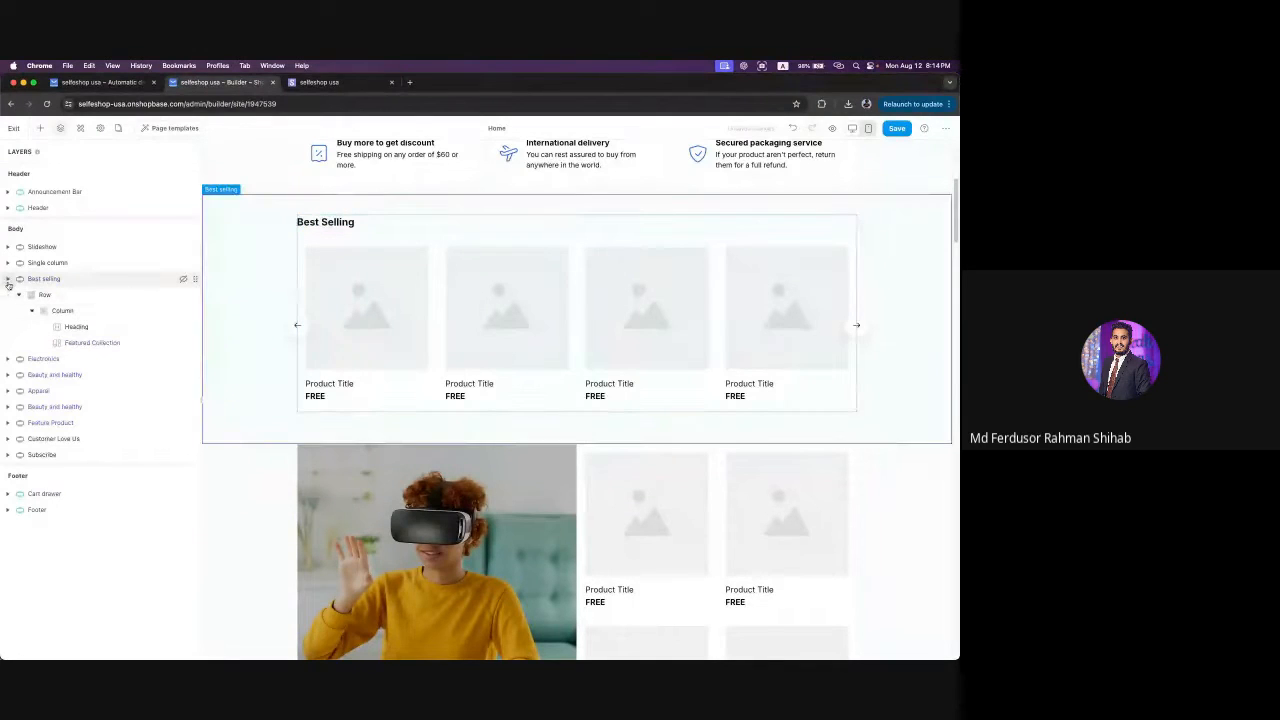
- Connect the Best selling section's Featured Collection block to Collection All and dismiss the dynamic content guide
left_click(88, 342)
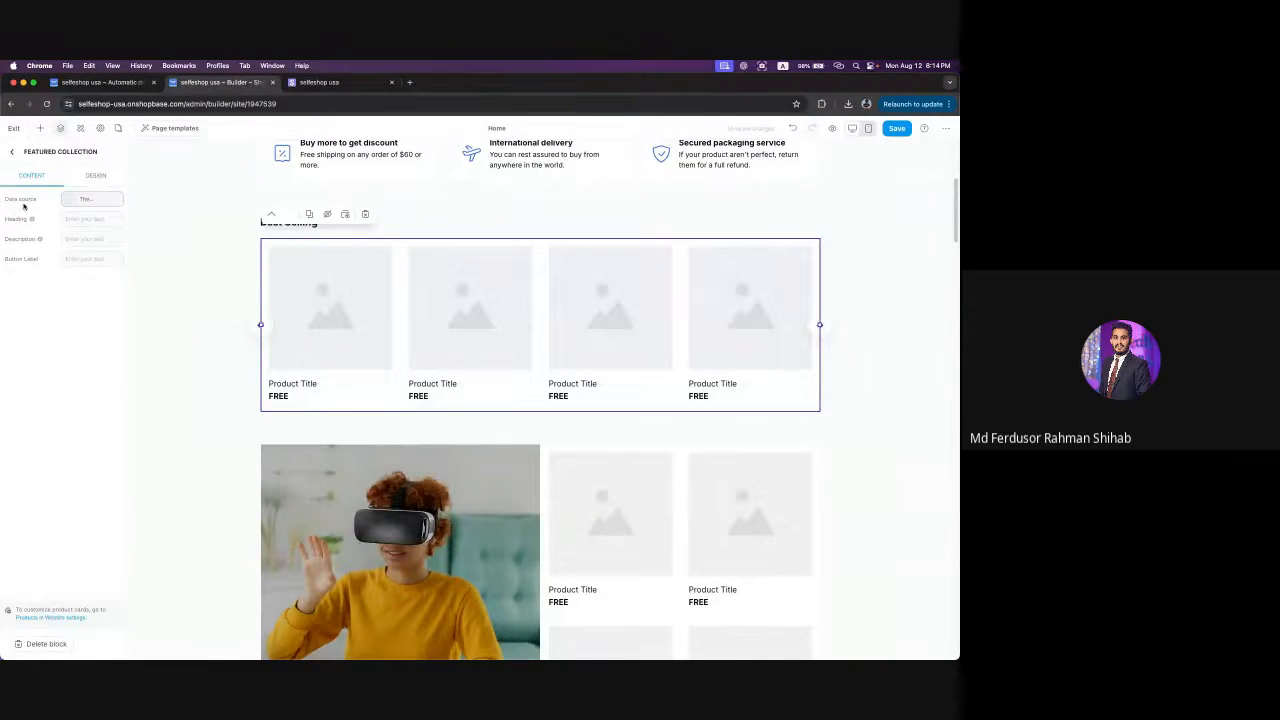
left_click(105, 202)
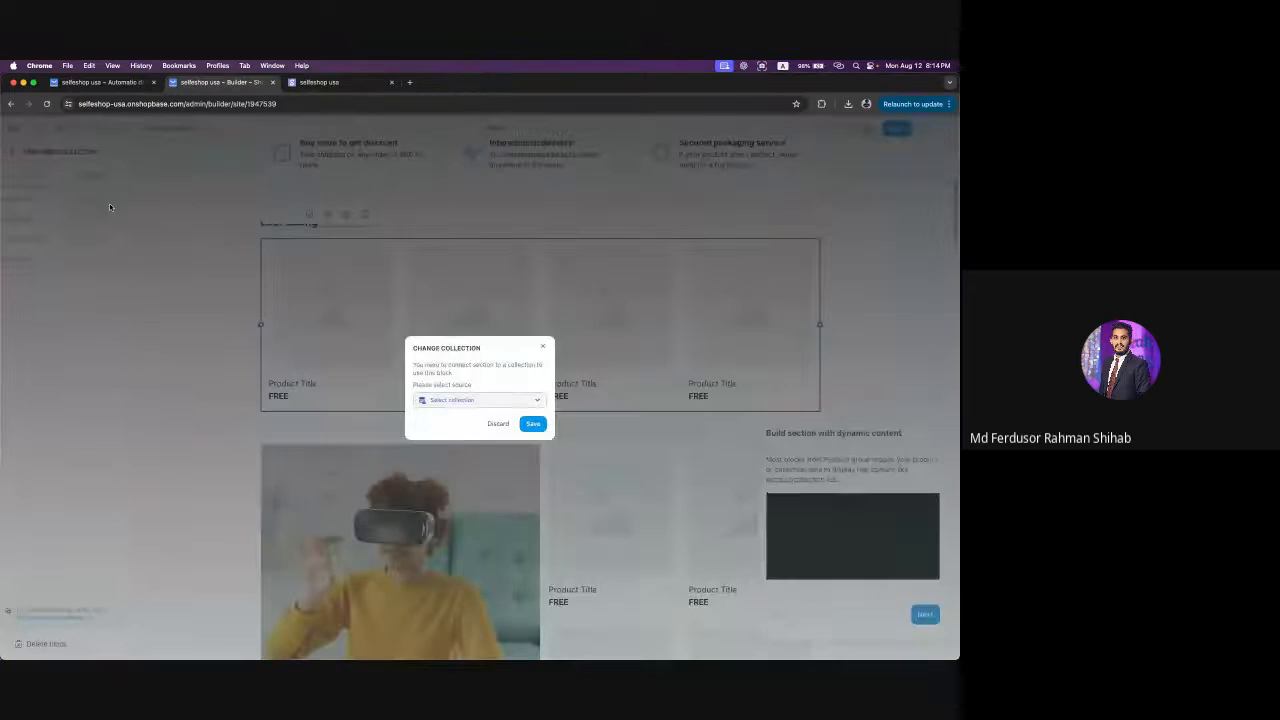
left_click(522, 401)
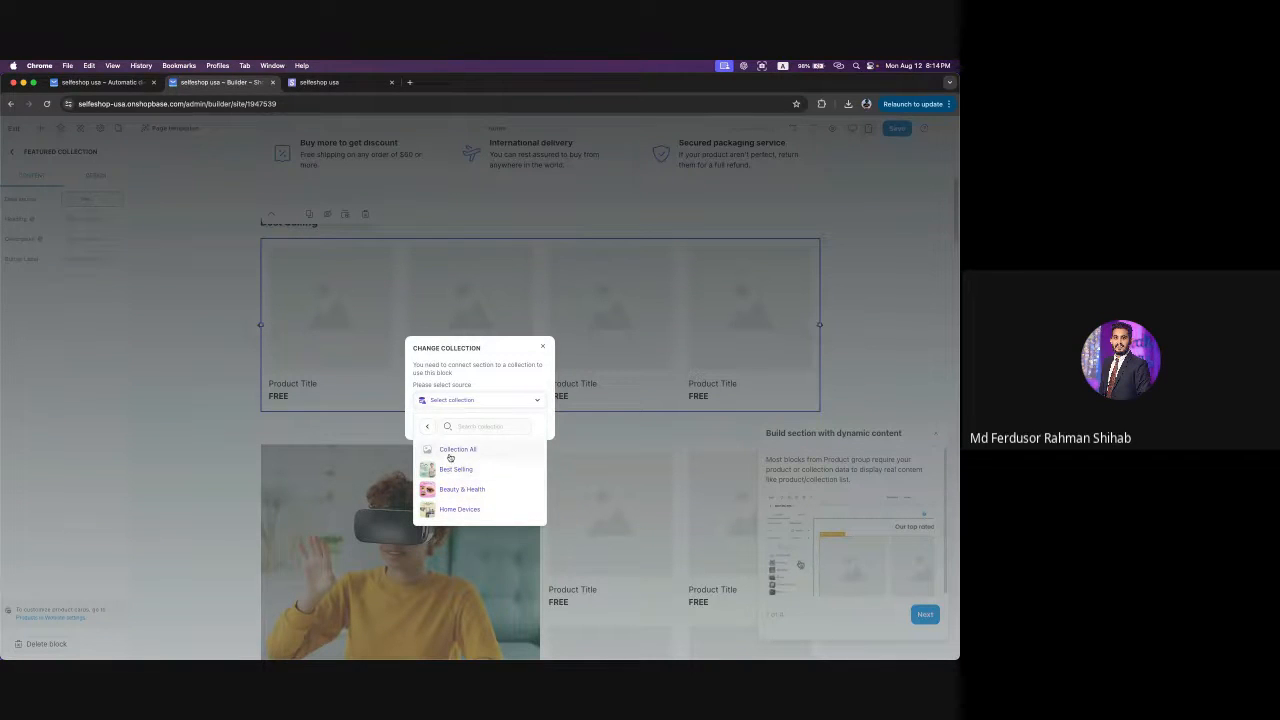
left_click(492, 451)
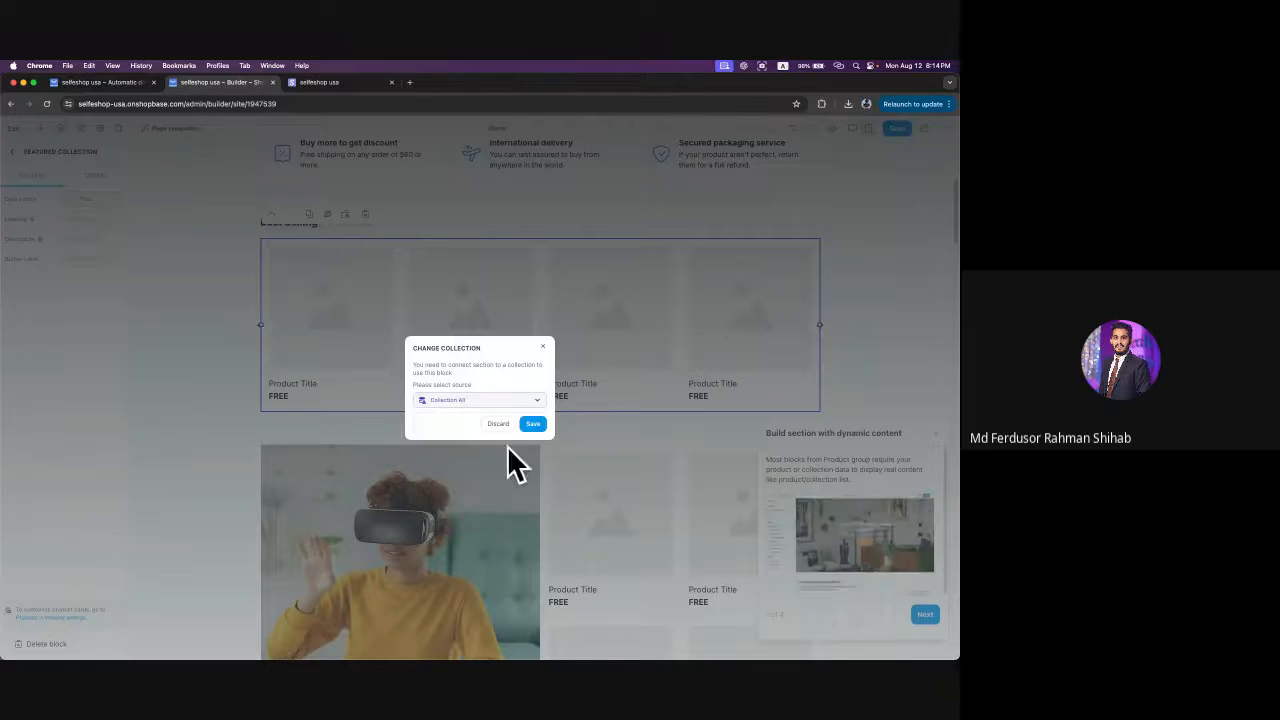
left_click(533, 423)
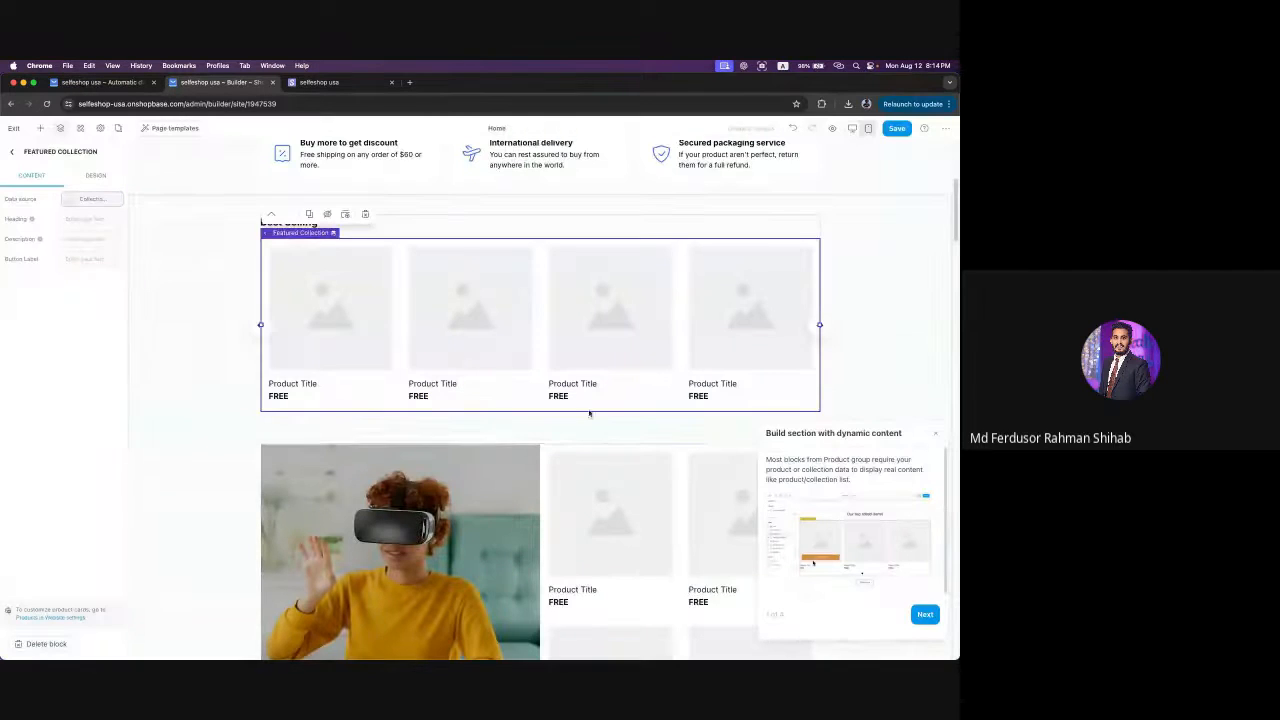
left_click(933, 437)
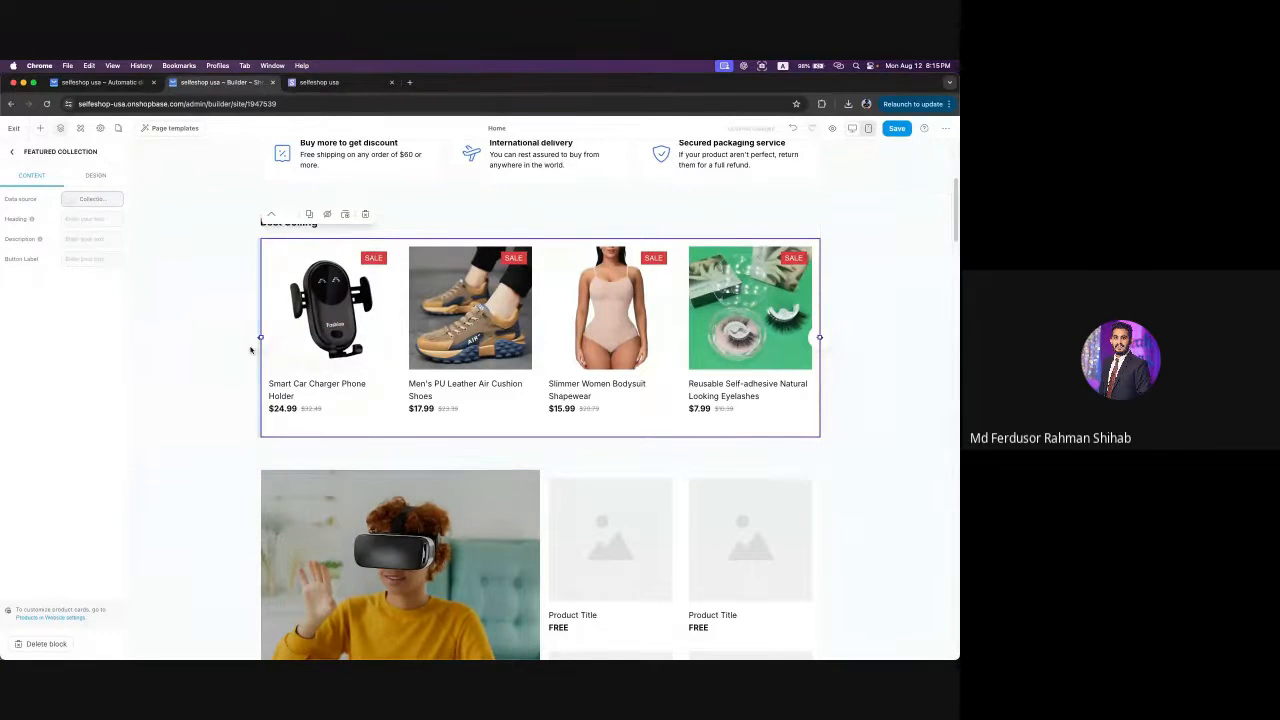
- Browse the Best Selling product carousel in both directions and check the Featured Collection block's design settings
left_click(253, 346)
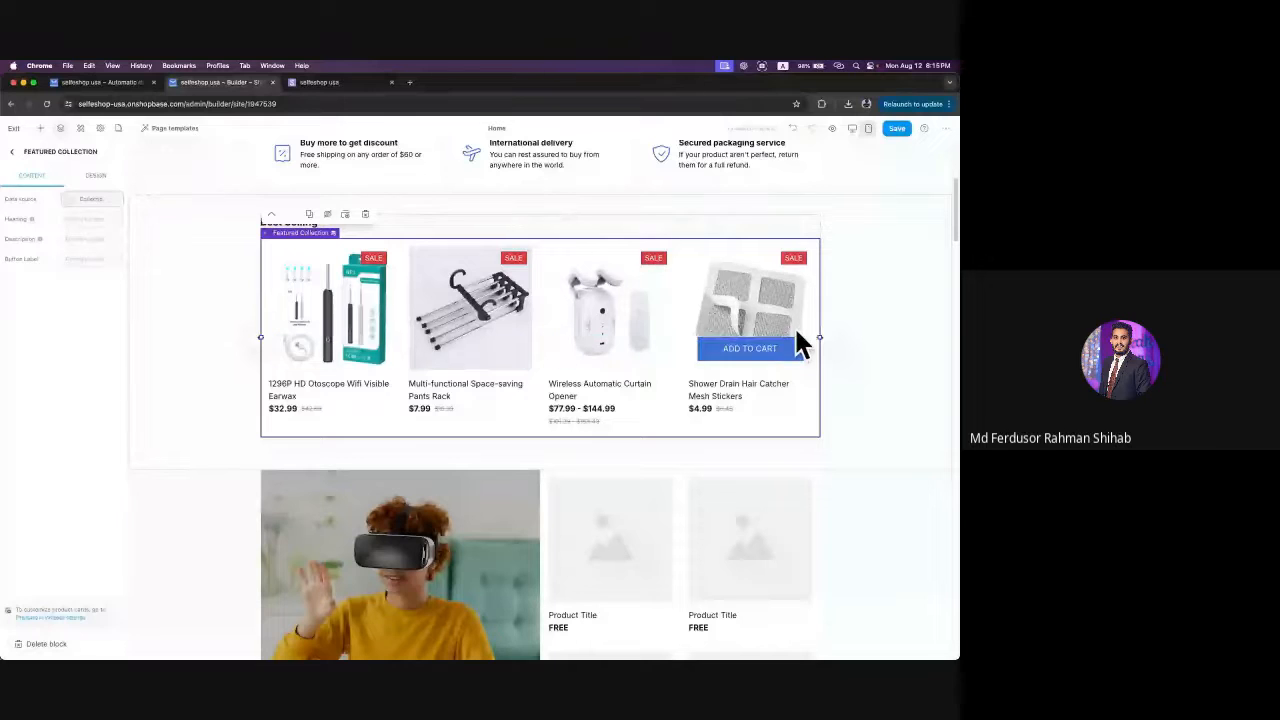
left_click(93, 176)
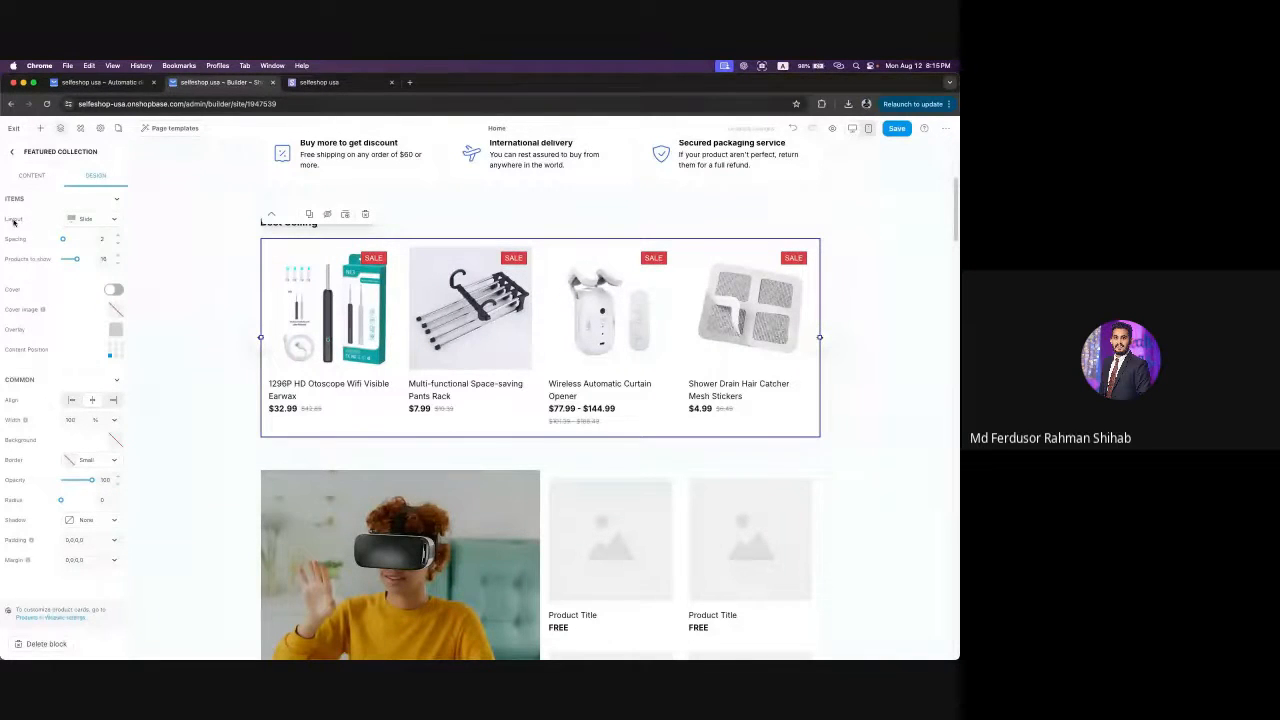
left_click(826, 341)
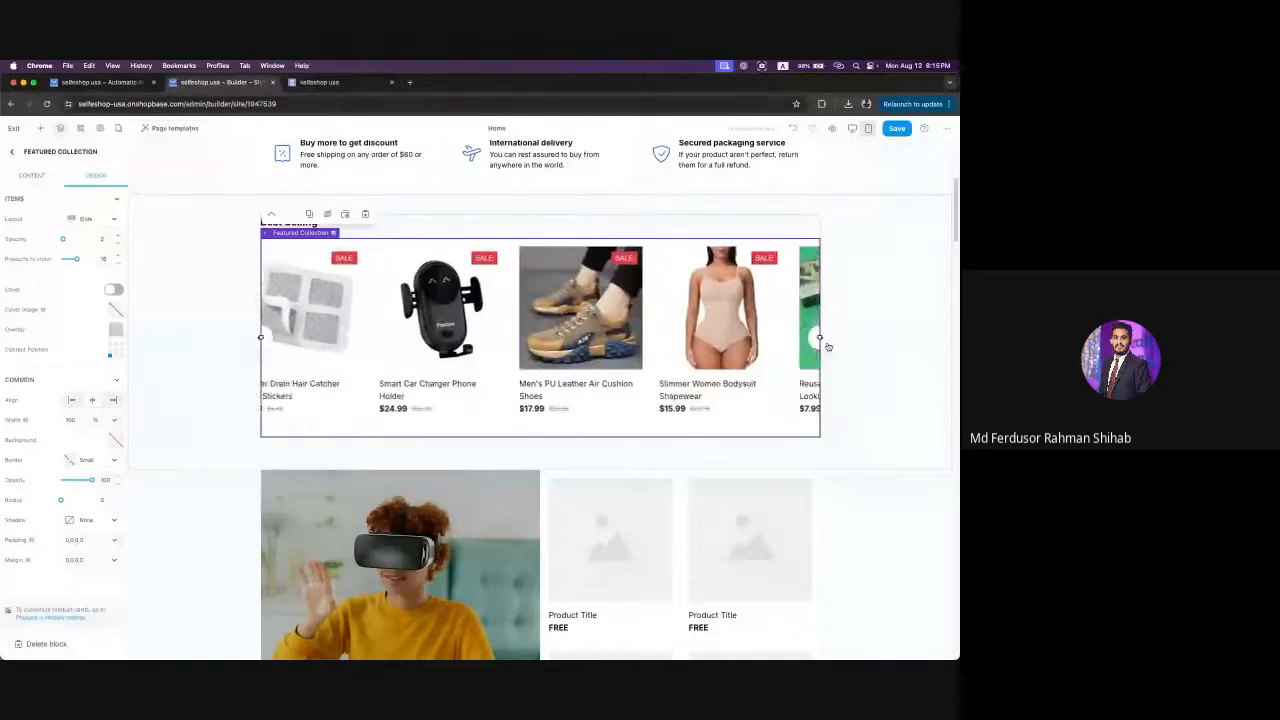
left_click(826, 341)
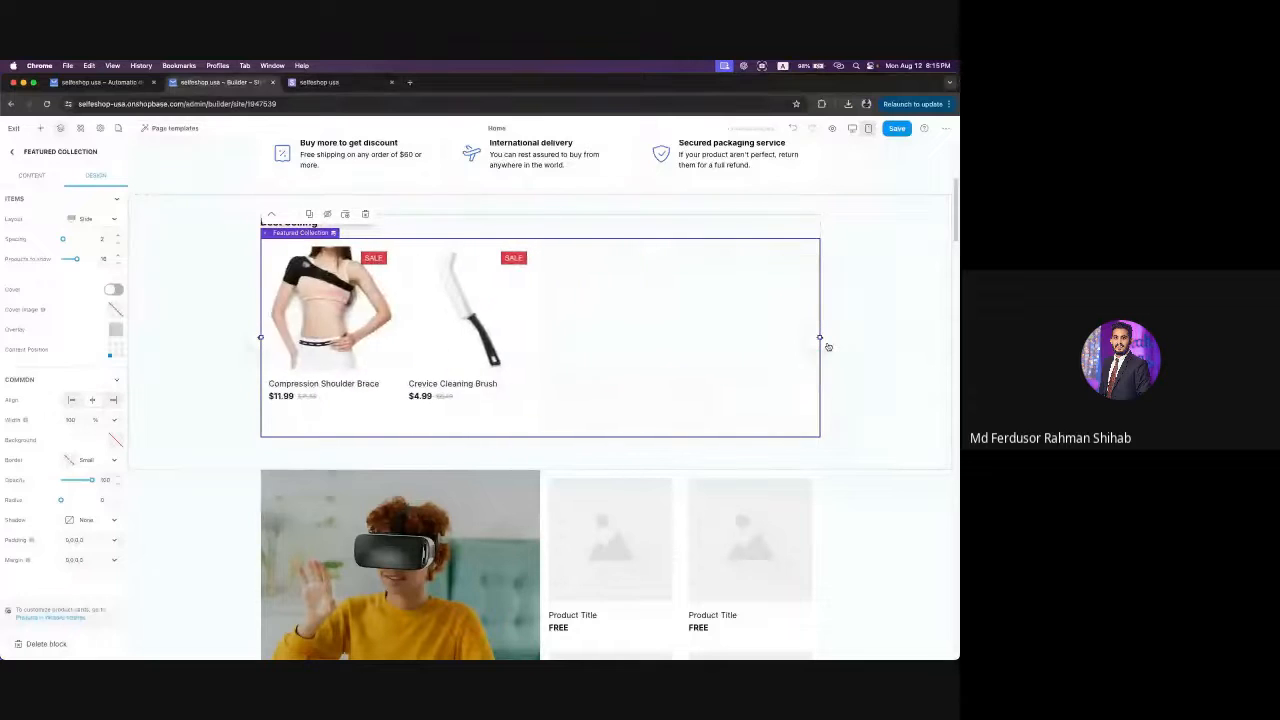
left_click(257, 341)
left_click(257, 341)
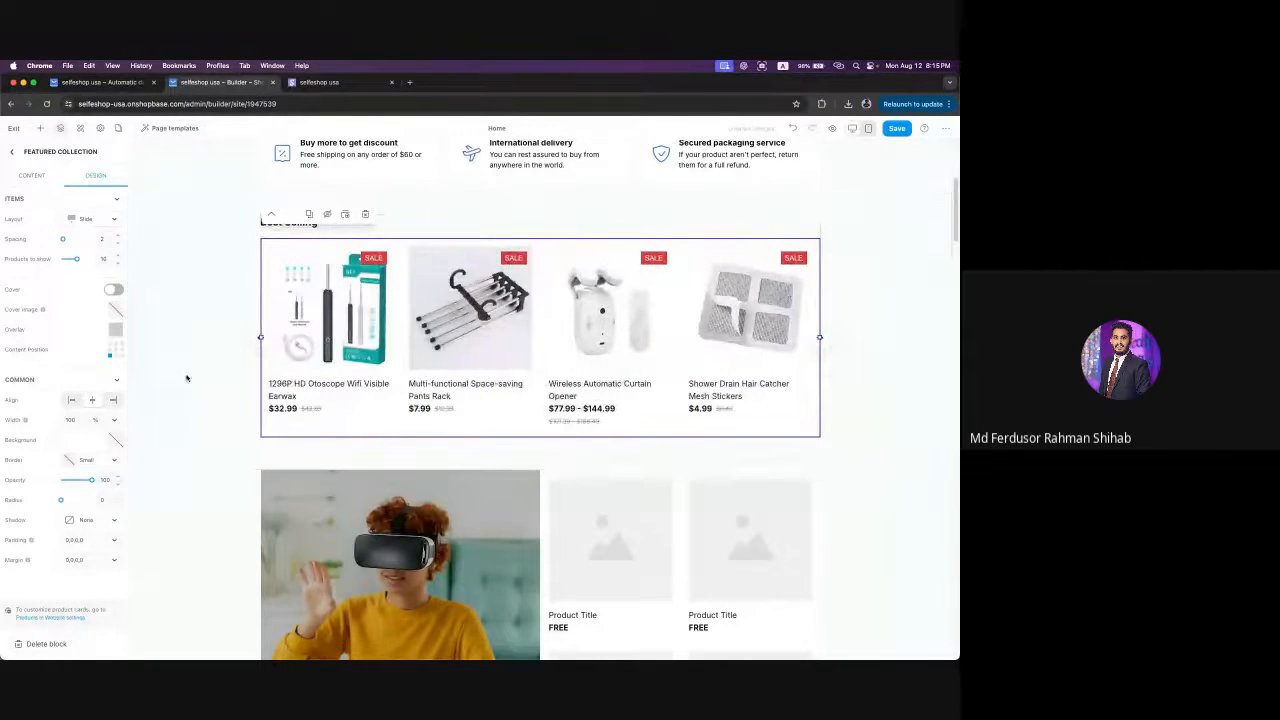
scroll(214, 420, "up", 1)
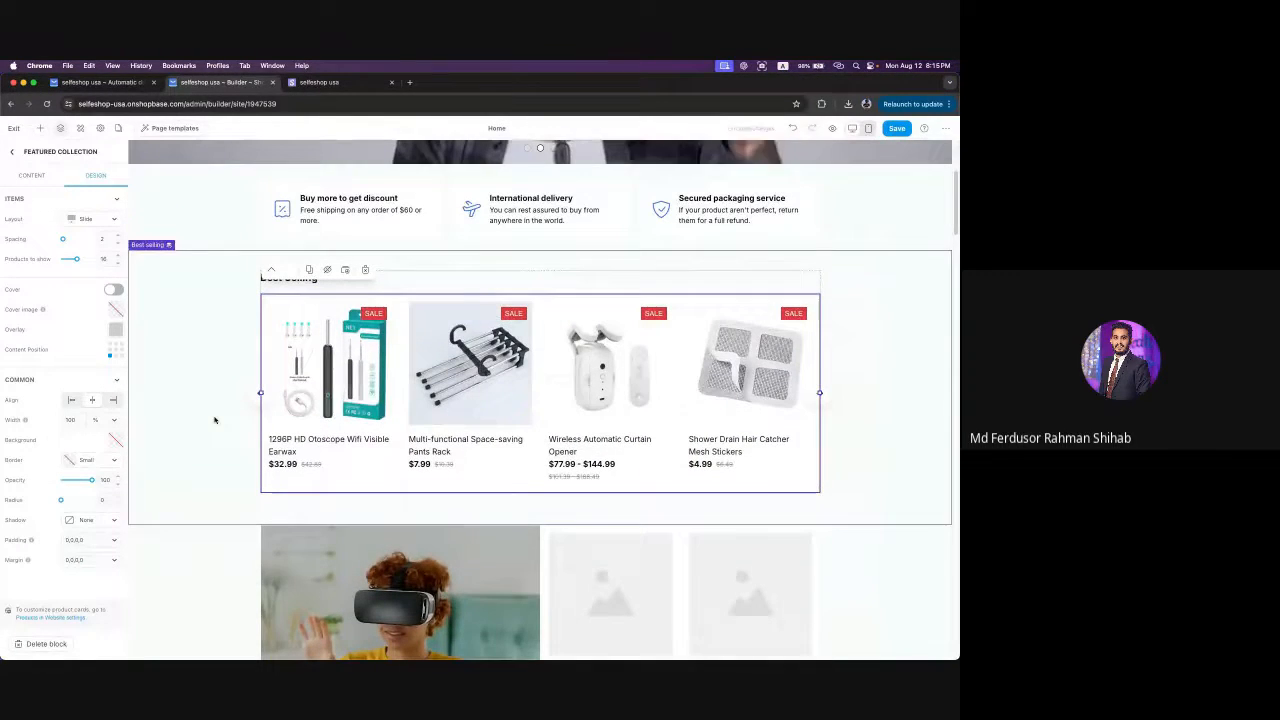
- Change the Featured Collection block's layout to Grid and look over the product rows
left_click(100, 221)
left_click(25, 276)
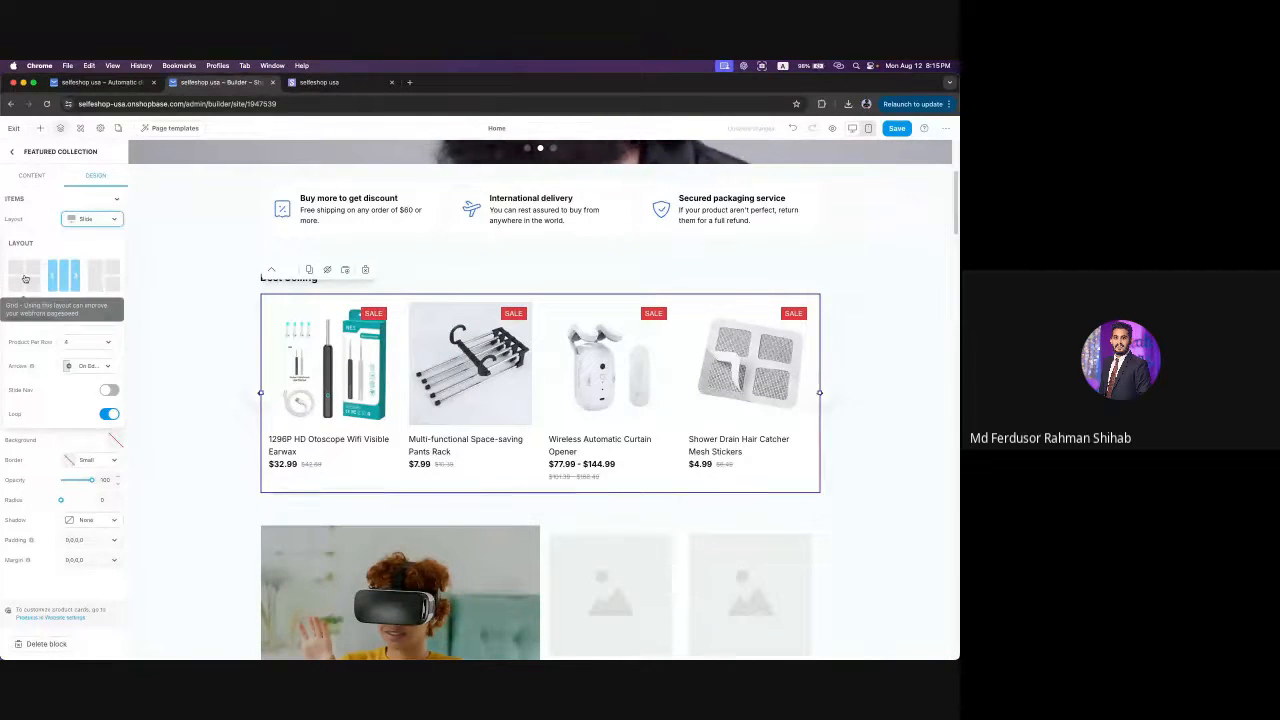
scroll(737, 397, "down", 4)
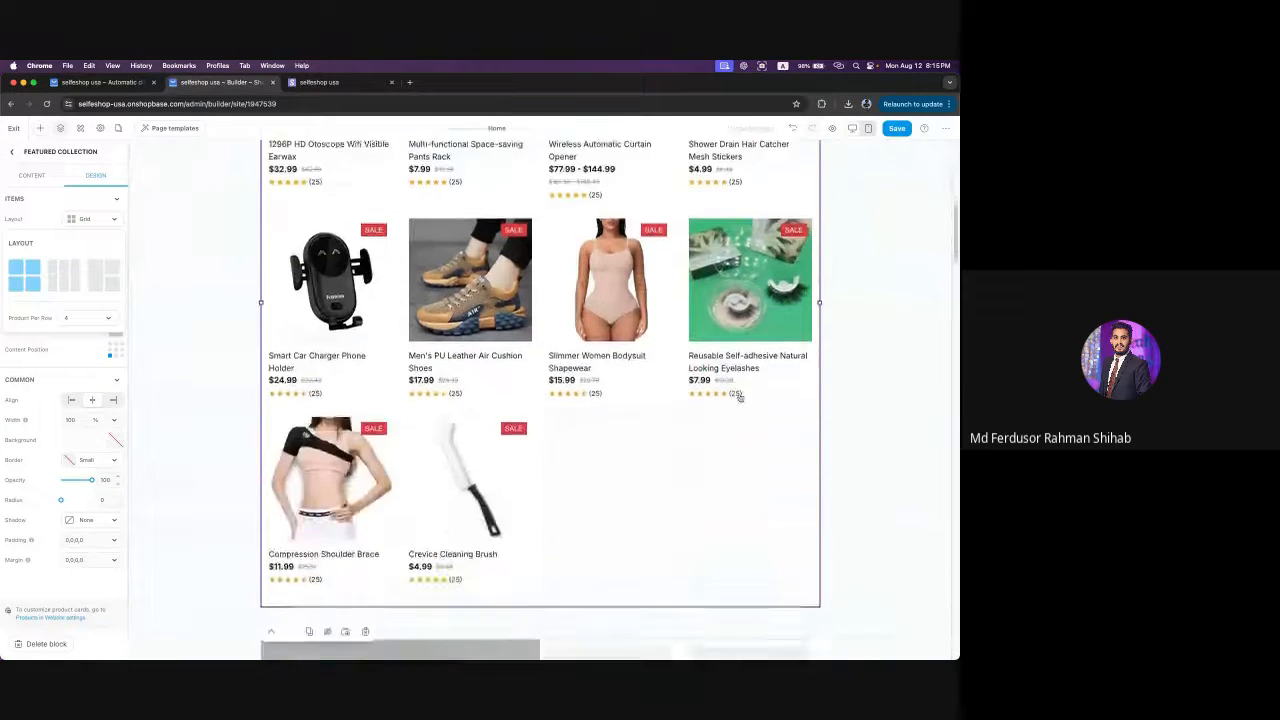
scroll(737, 397, "up", 2)
scroll(640, 460, "up", 1)
scroll(640, 460, "down", 2)
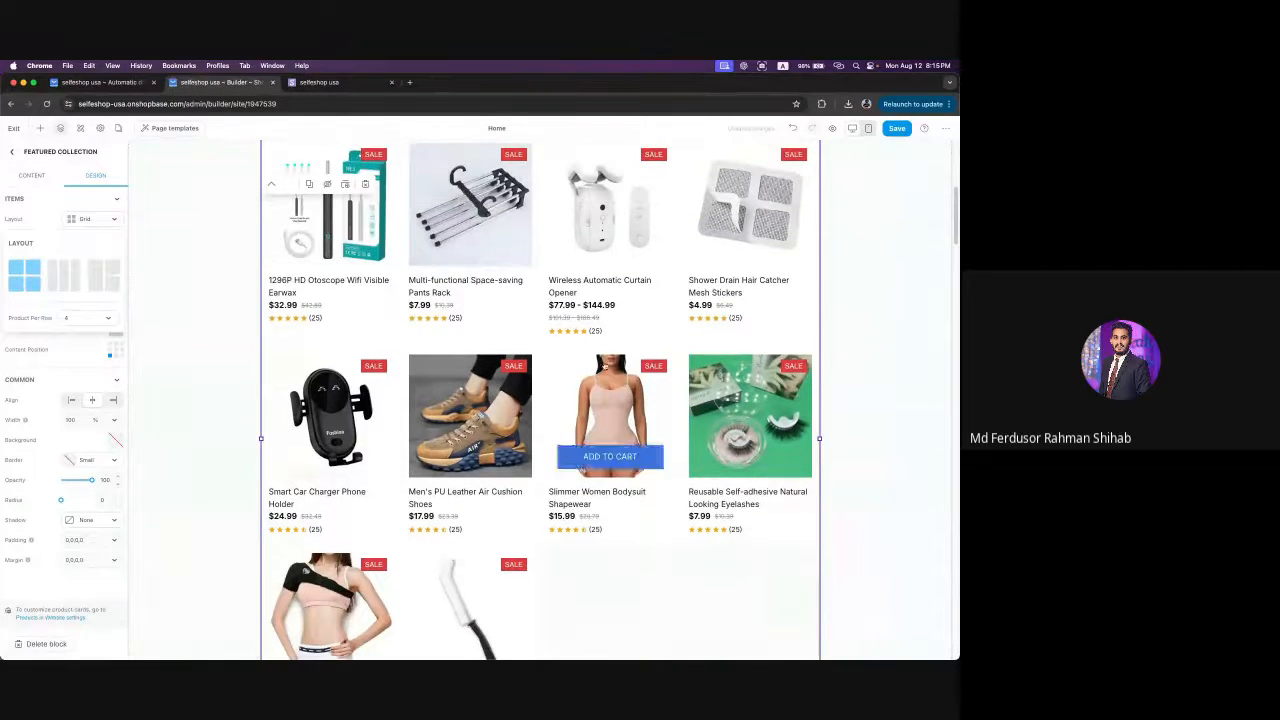
- Try the Mix and Slide layouts for the Featured Collection block and return it to Grid
left_click(98, 280)
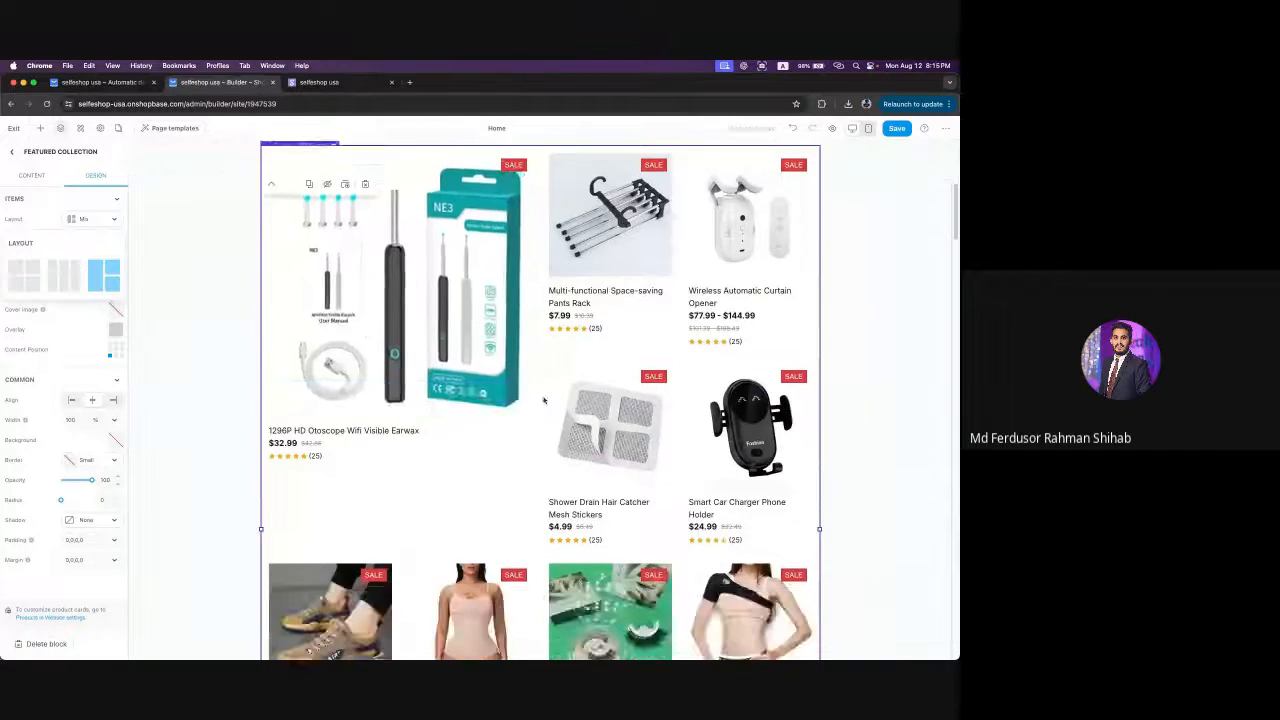
scroll(543, 400, "up", 2)
scroll(734, 340, "down", 4)
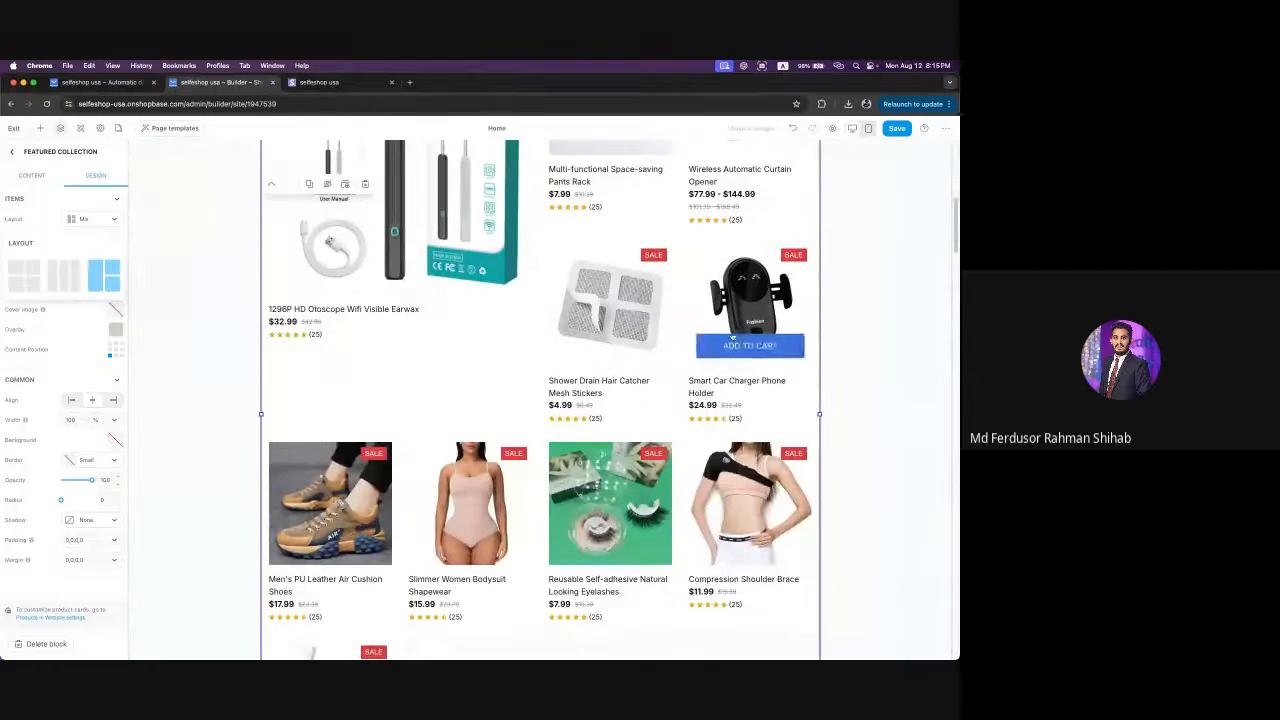
left_click(72, 275)
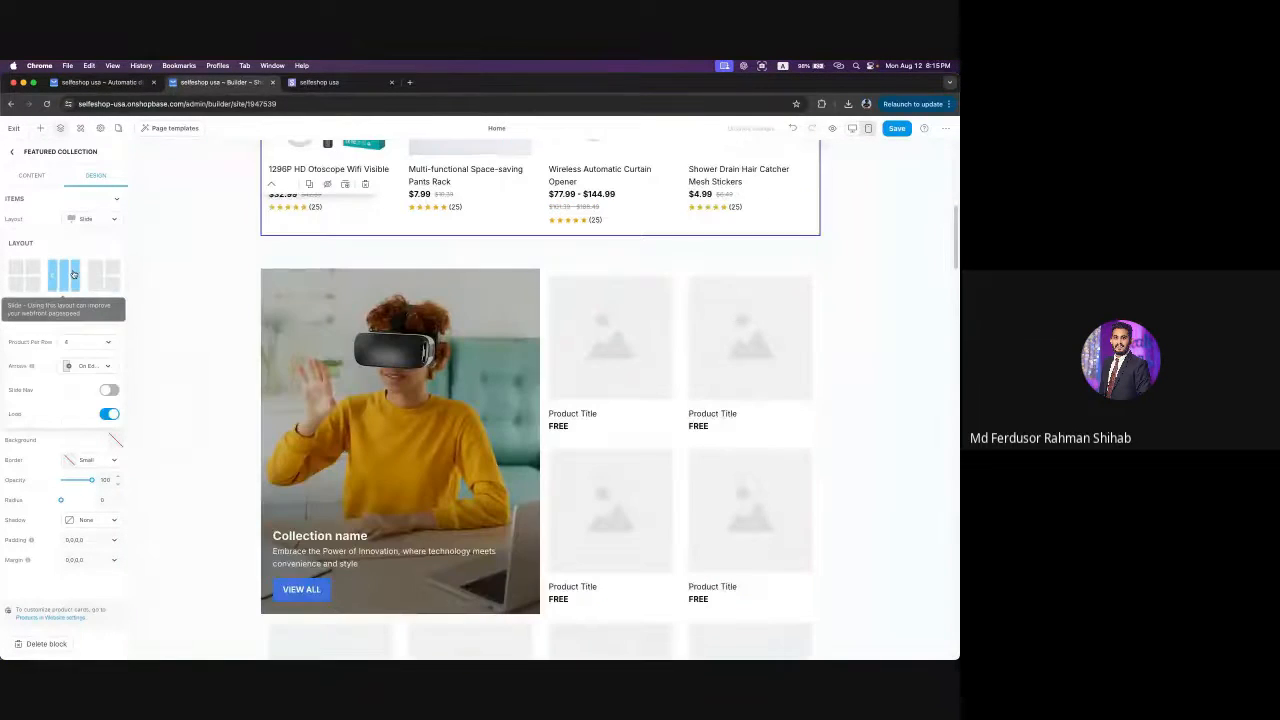
left_click(25, 275)
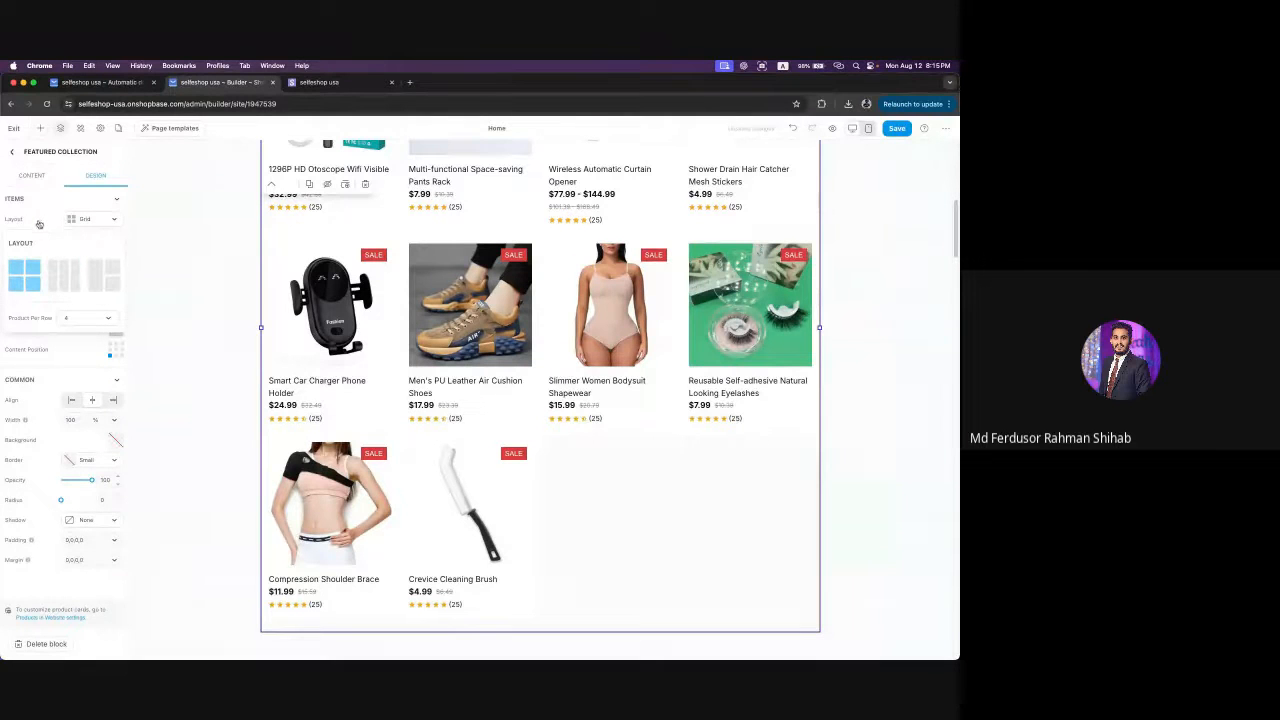
left_click(108, 217)
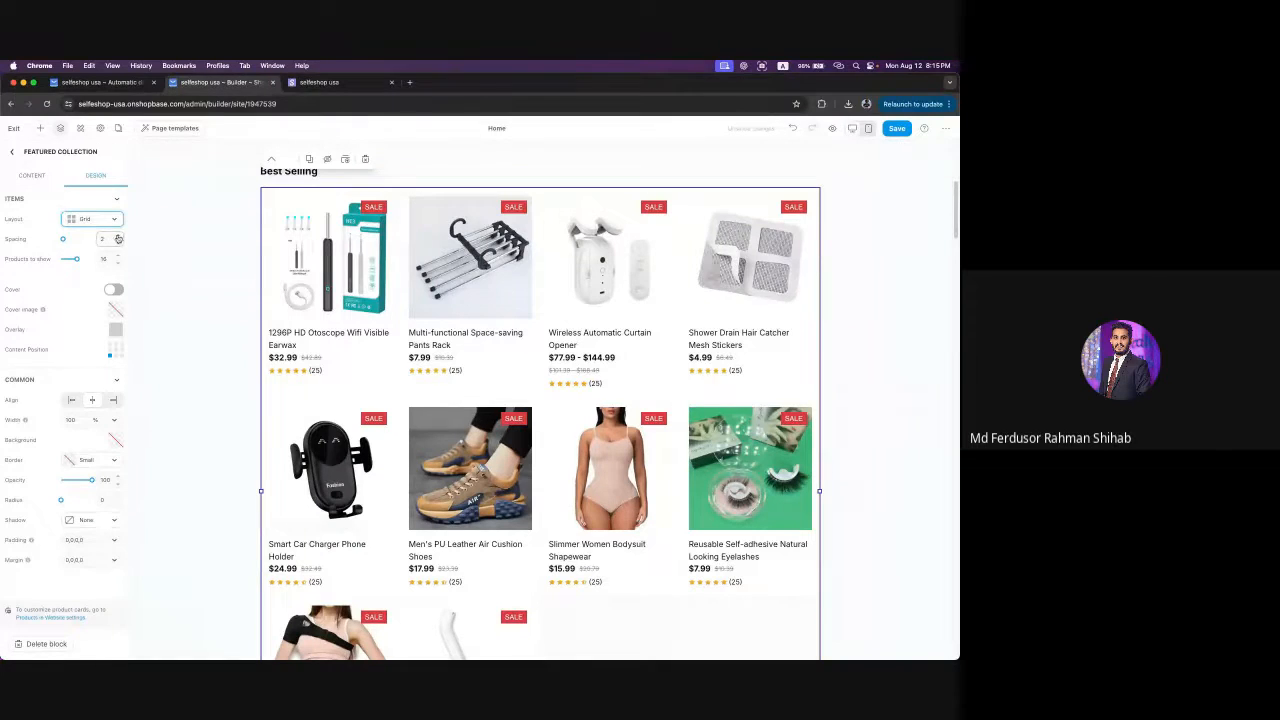
- Try a wide gap between the Best Selling products and settle on a spacing of 4
left_click_drag(63, 237, 94, 238)
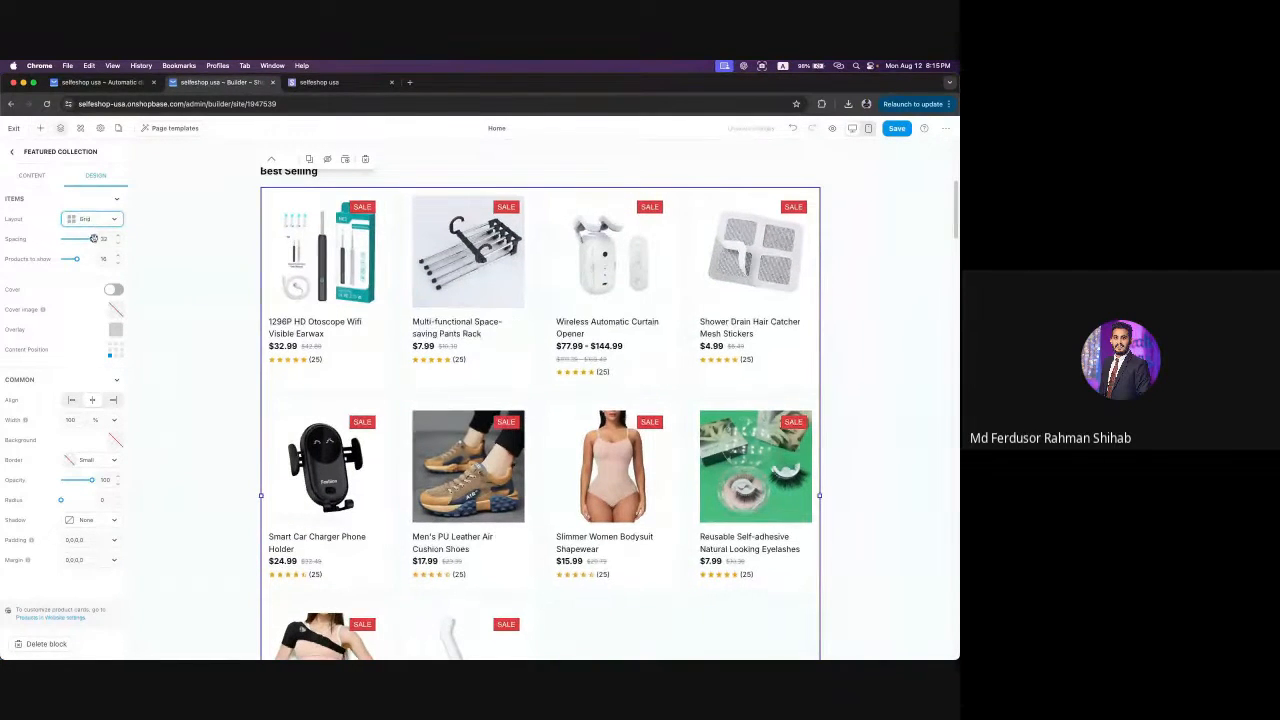
mouse_move(91, 240)
left_click_drag(65, 243, 63, 240)
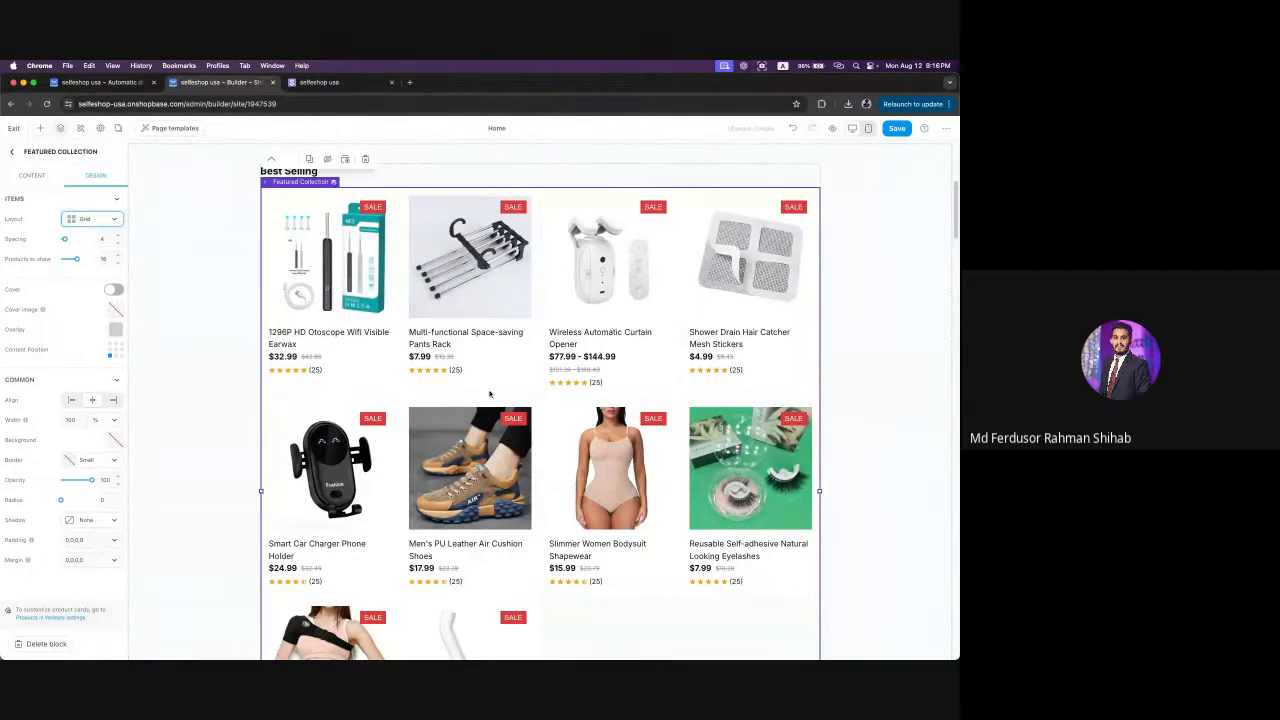
- Look over the Best Selling grid and try limiting the products to show to 8 and 6
scroll(468, 443, "down", 3)
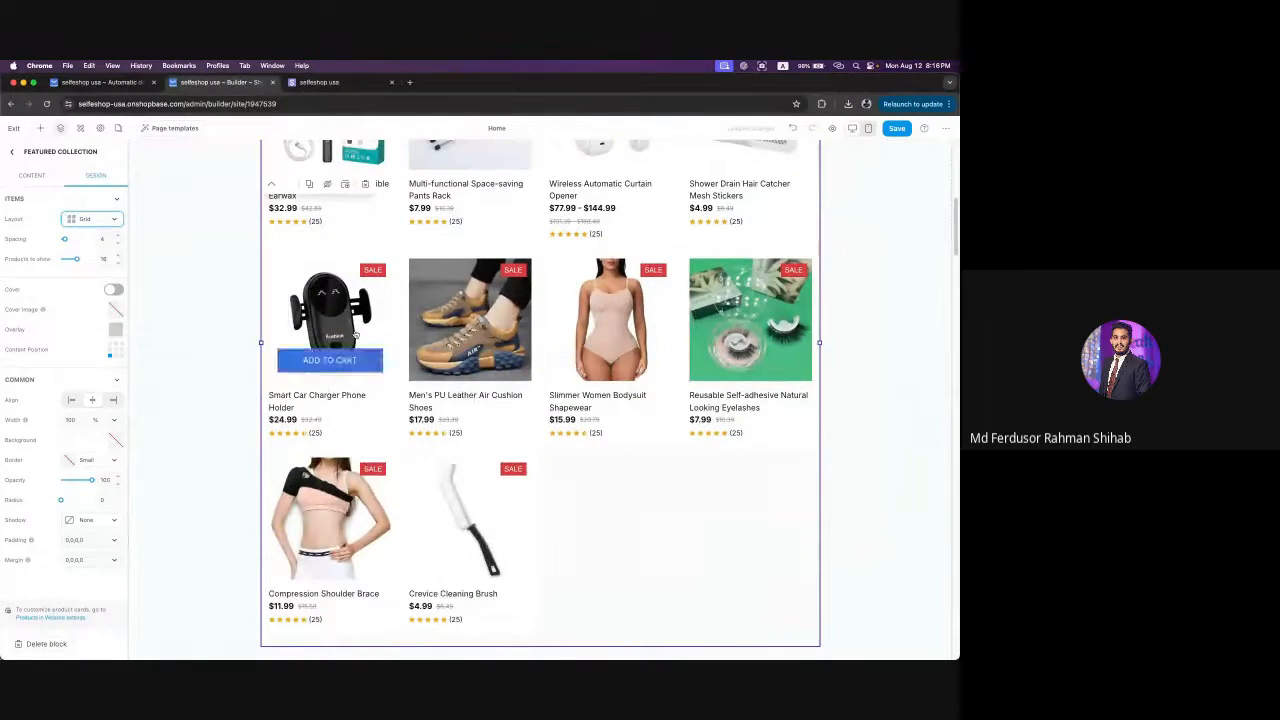
scroll(516, 455, "up", 2)
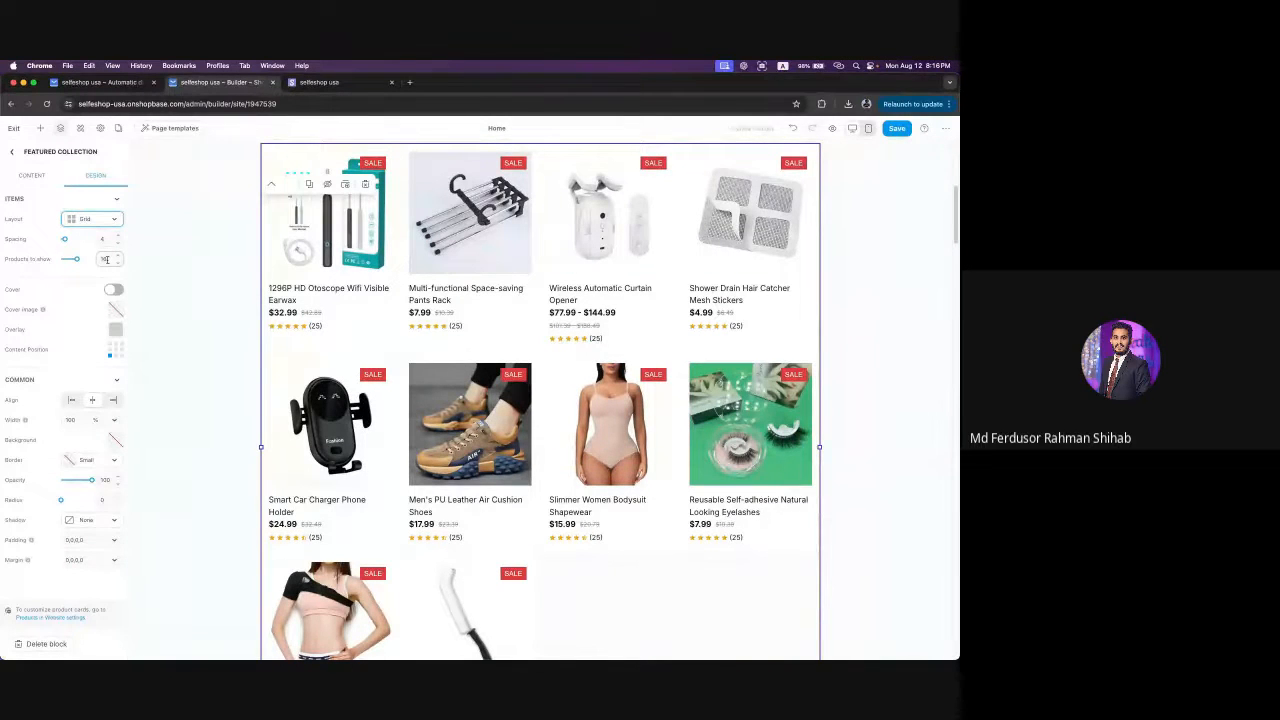
scroll(760, 380, "up", 3)
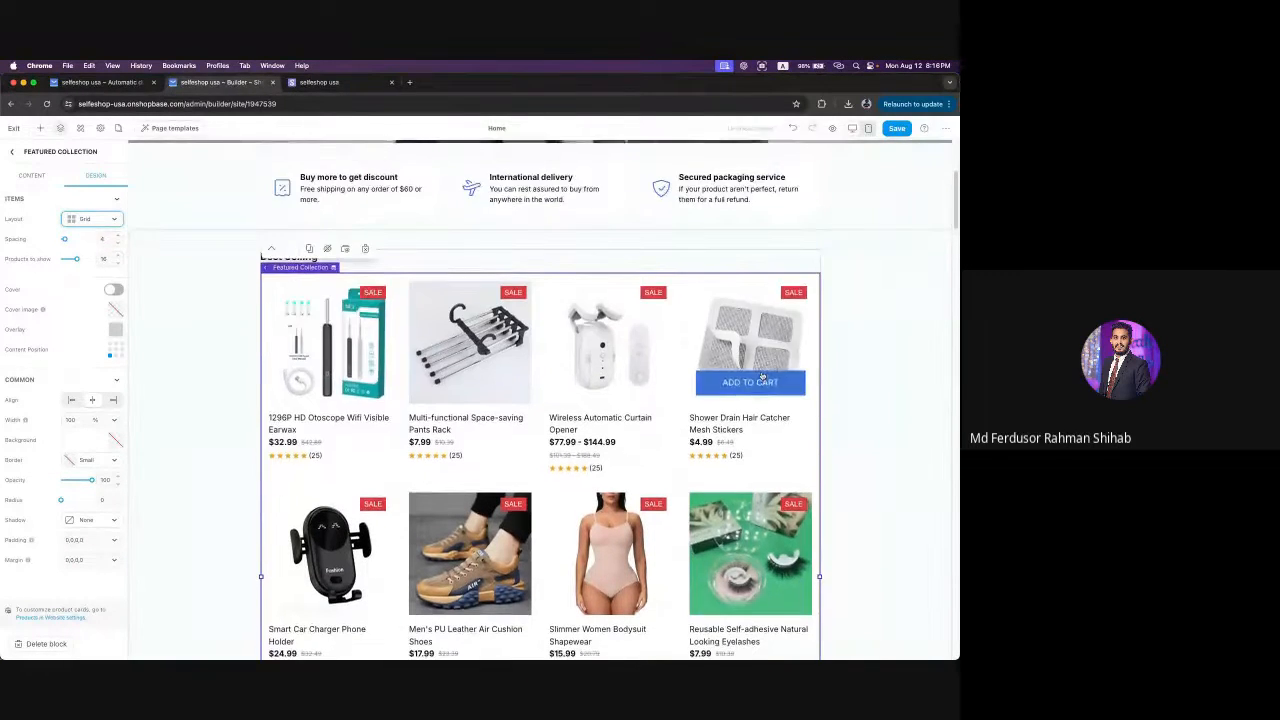
scroll(760, 350, "down", 4)
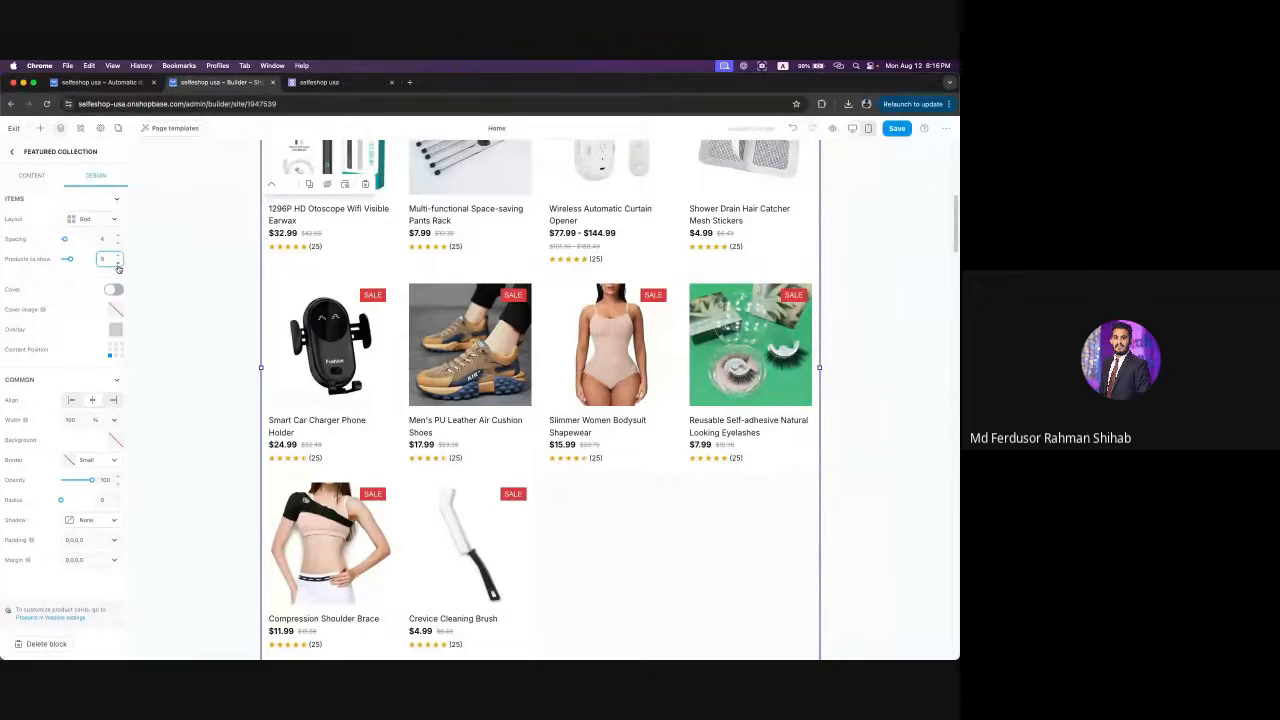
left_click(118, 263)
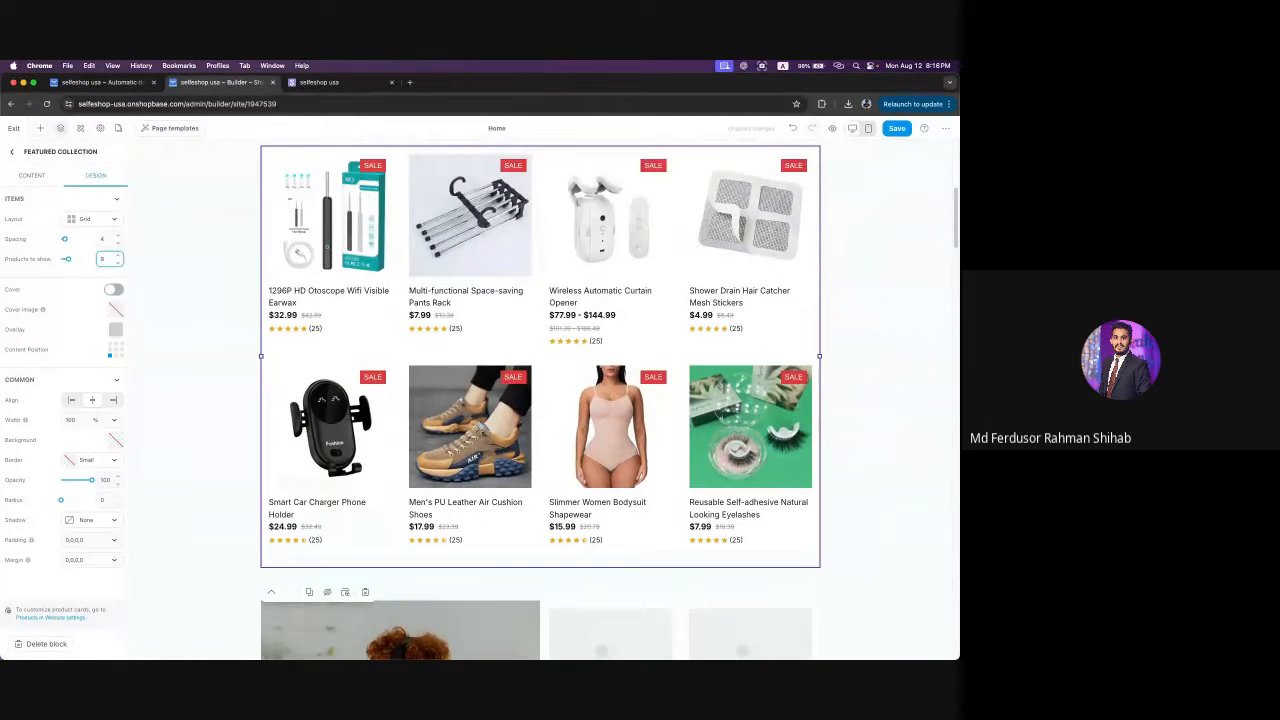
left_click(118, 263)
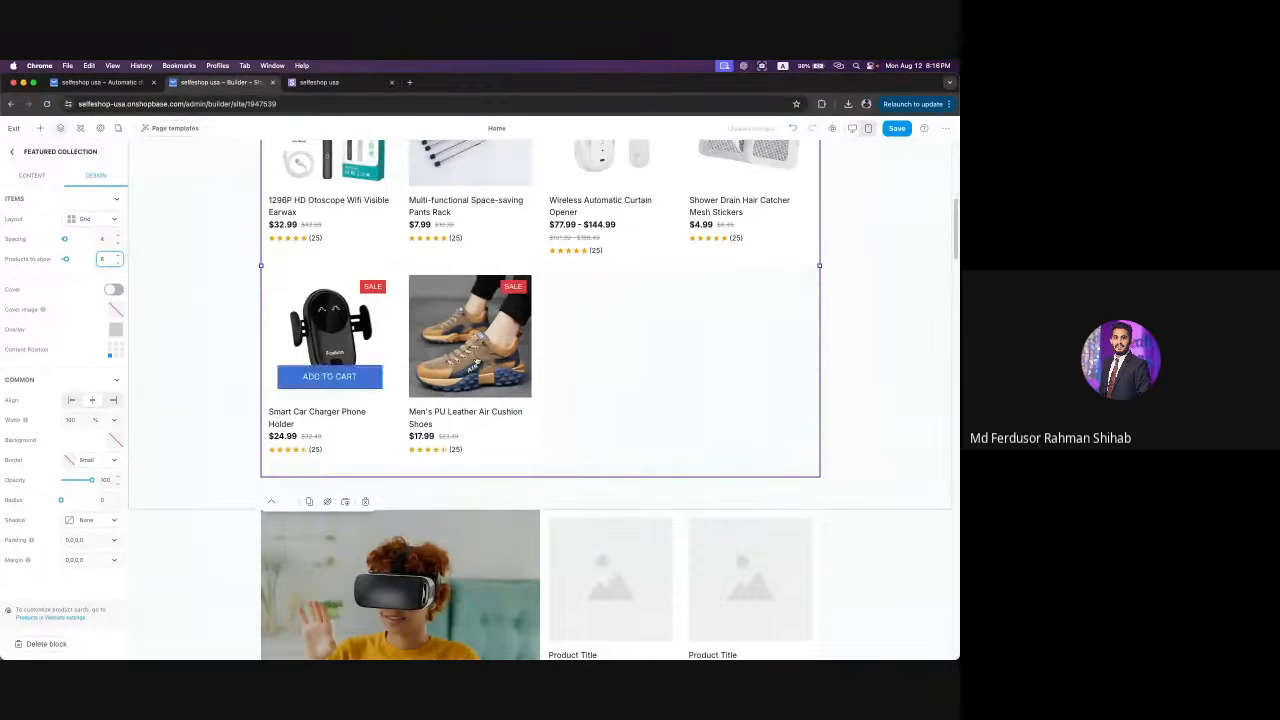
scroll(560, 391, "up", 1)
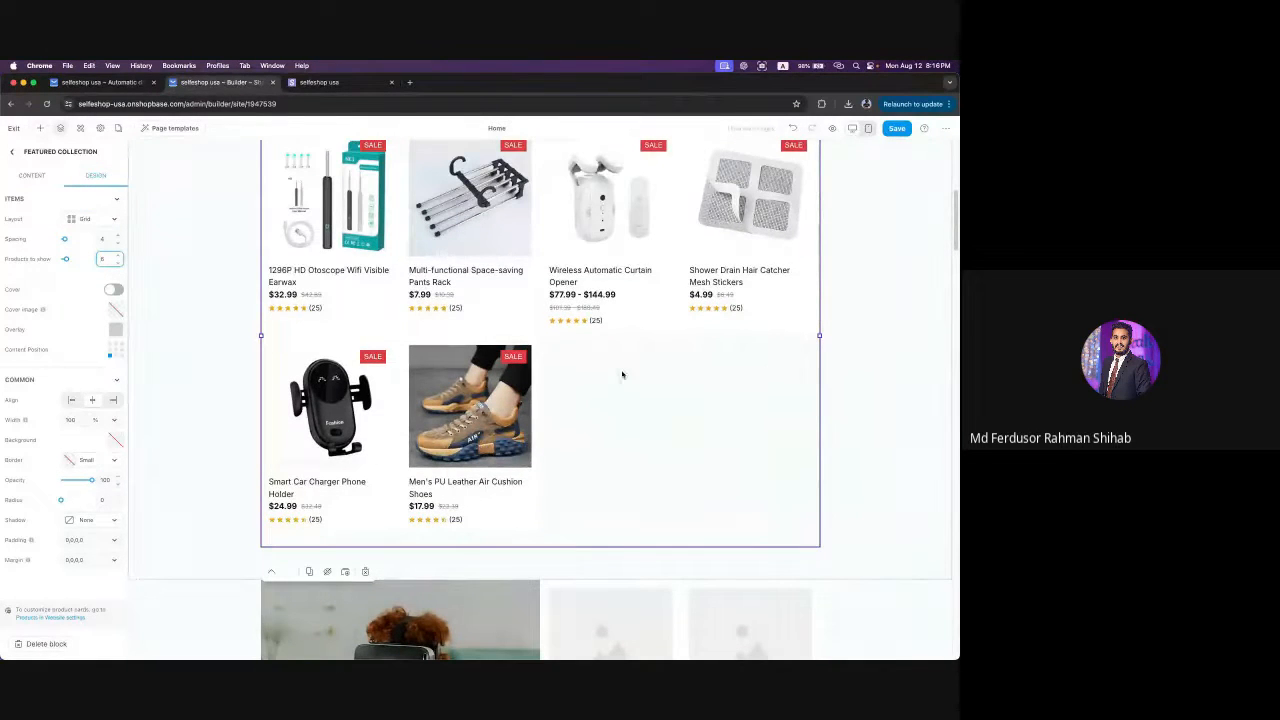
- Raise the number of products to show in the Best Selling grid to the maximum
left_click(119, 257)
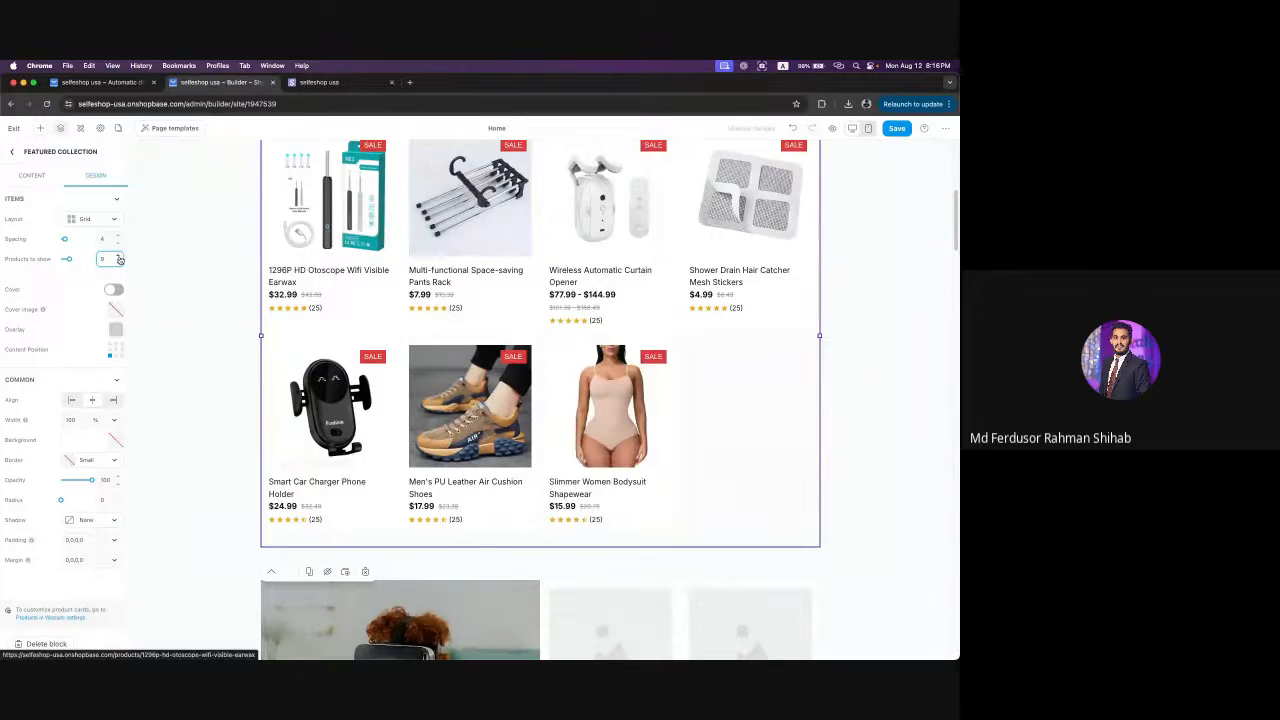
left_click(119, 257)
left_click(119, 257)
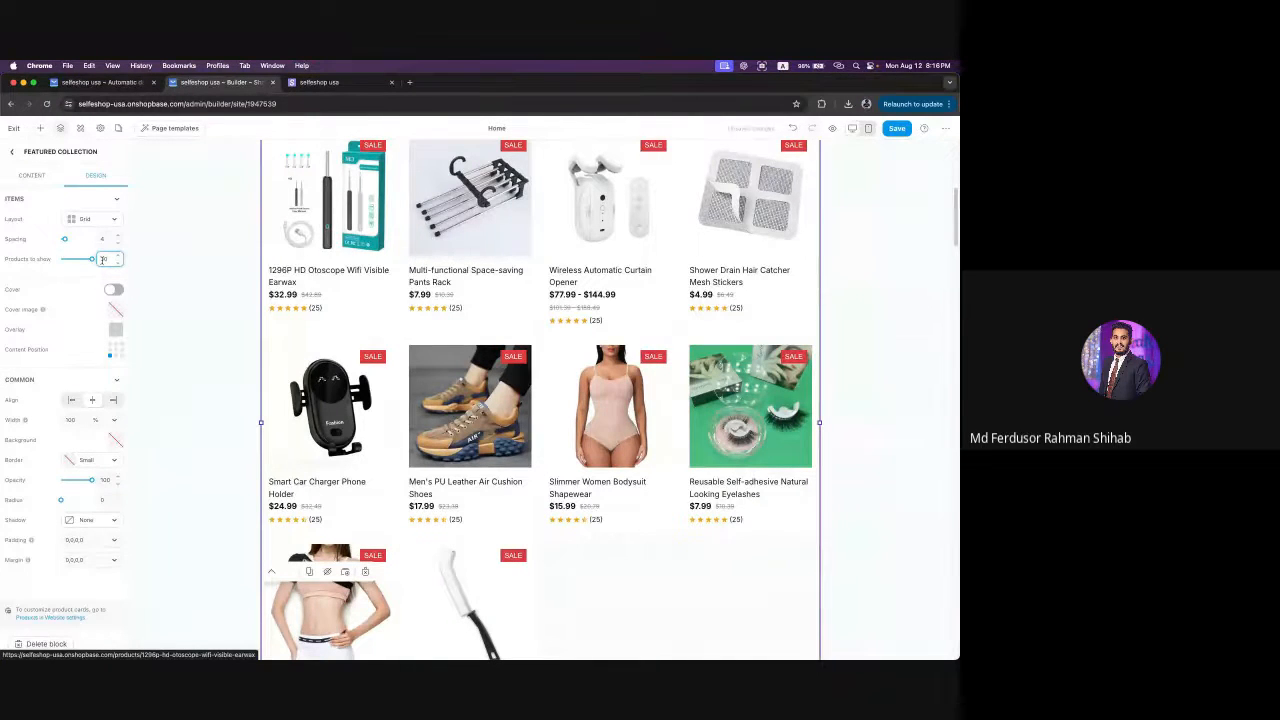
- Examine how the products fill the rows of the Best Selling grid
scroll(425, 430, "up", 4)
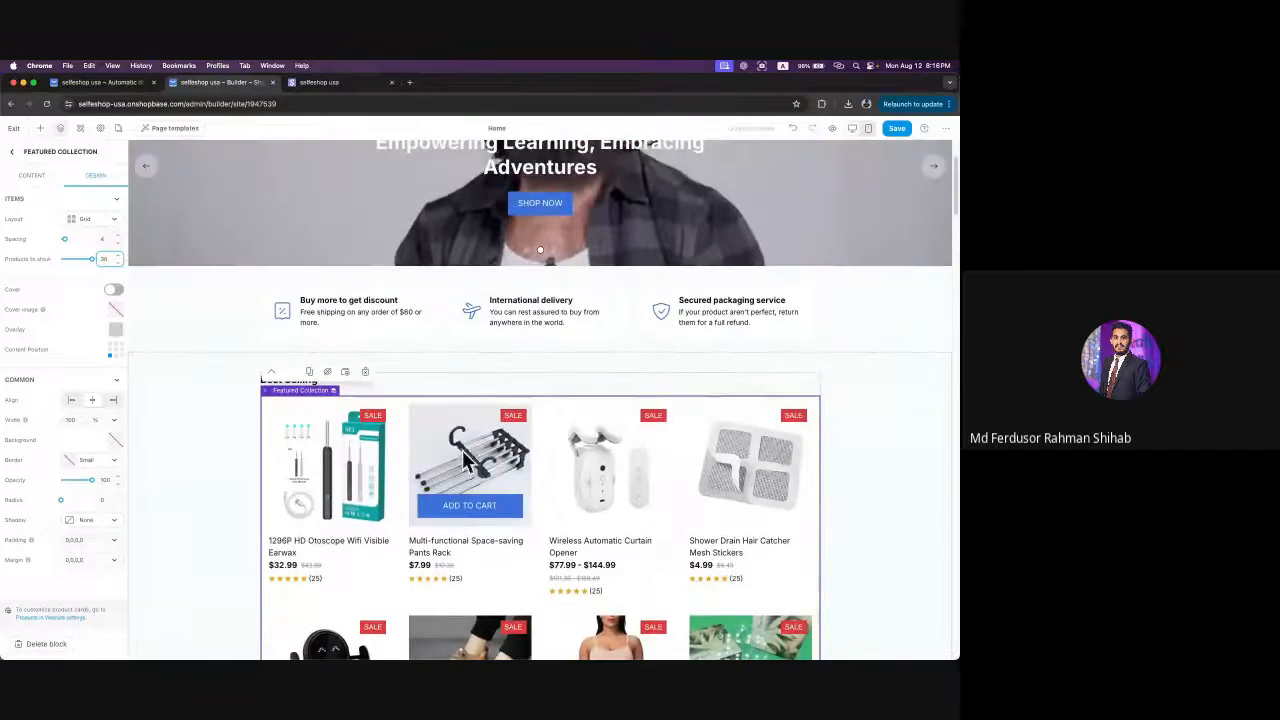
scroll(400, 429, "down", 3)
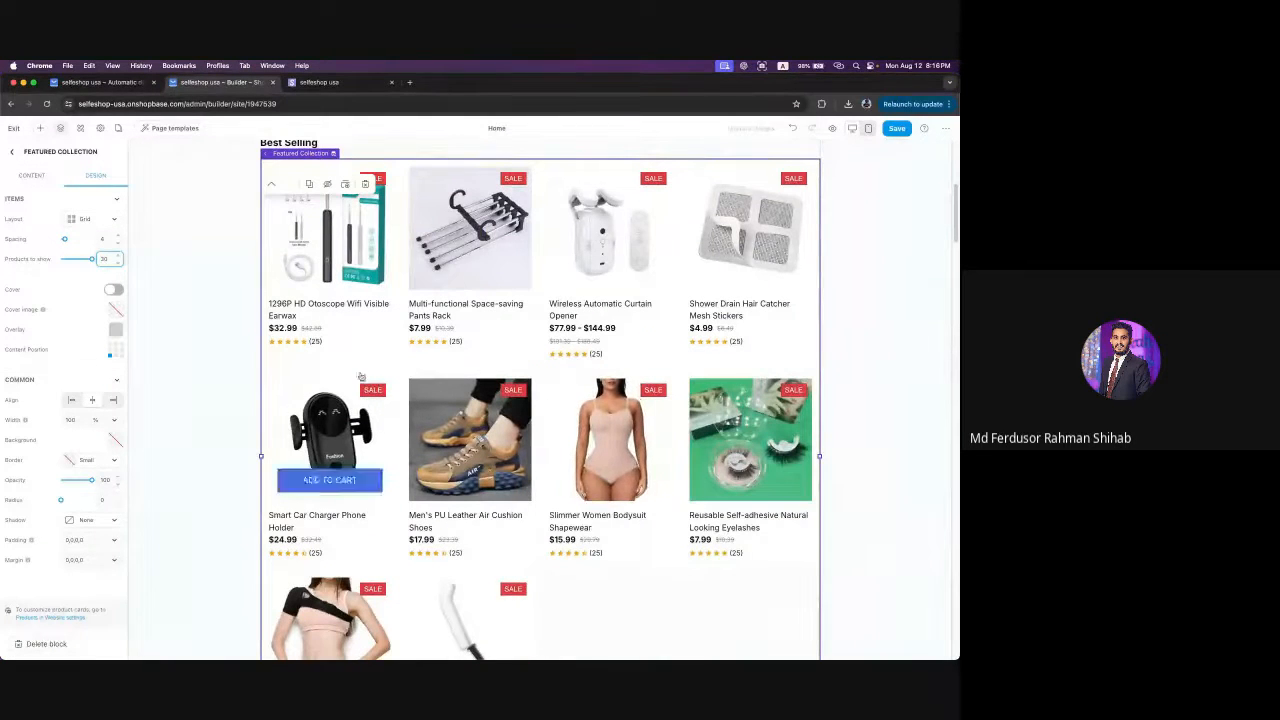
scroll(640, 423, "down", 4)
scroll(660, 433, "up", 2)
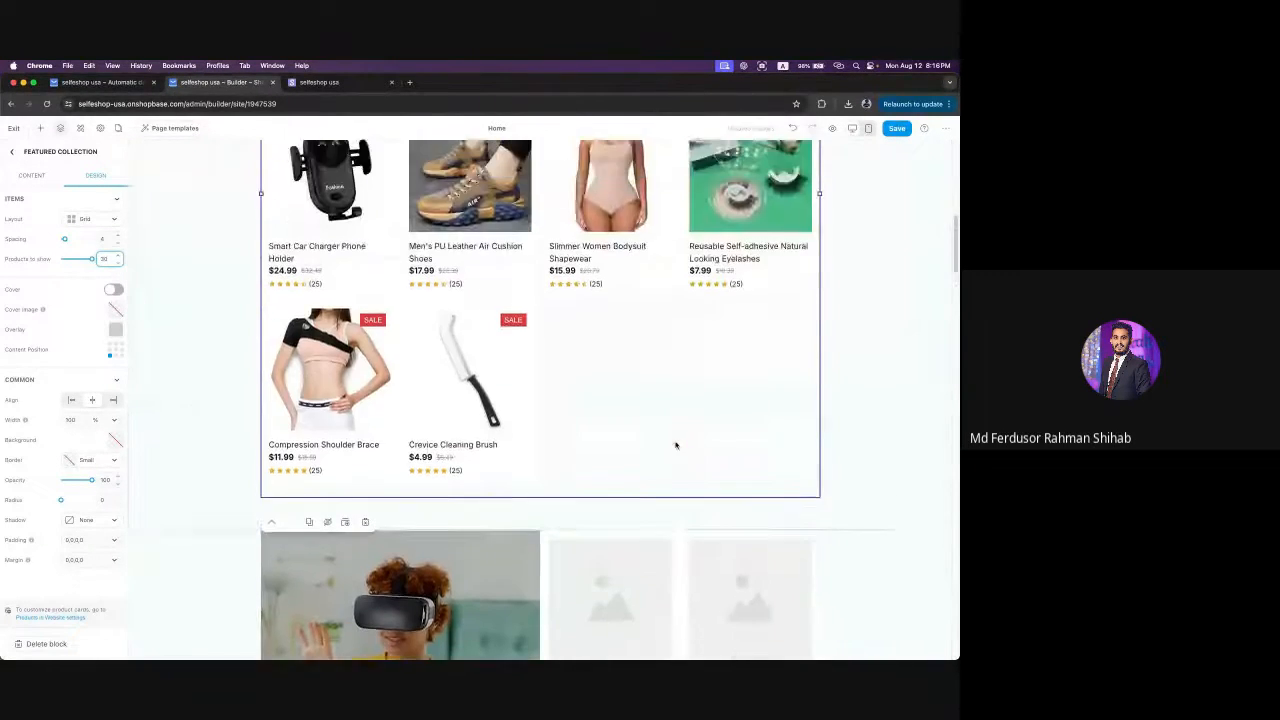
scroll(669, 578, "up", 2)
scroll(669, 572, "up", 1)
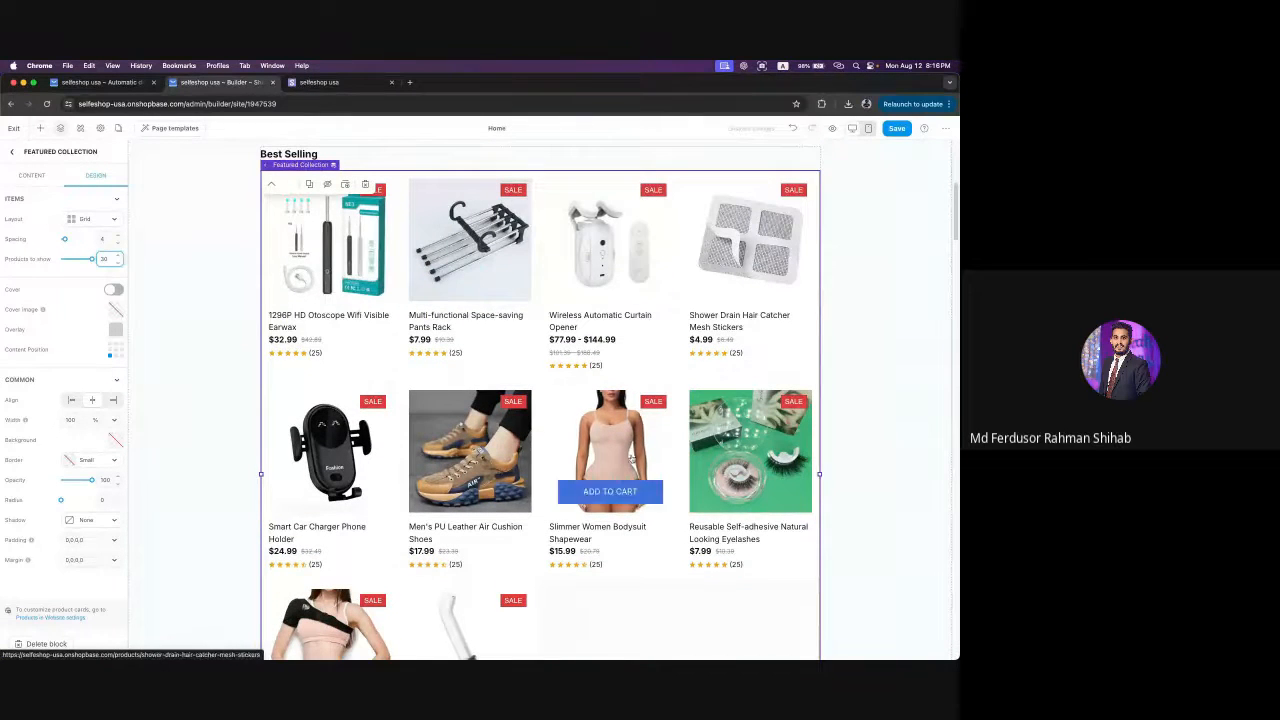
scroll(680, 480, "down", 10)
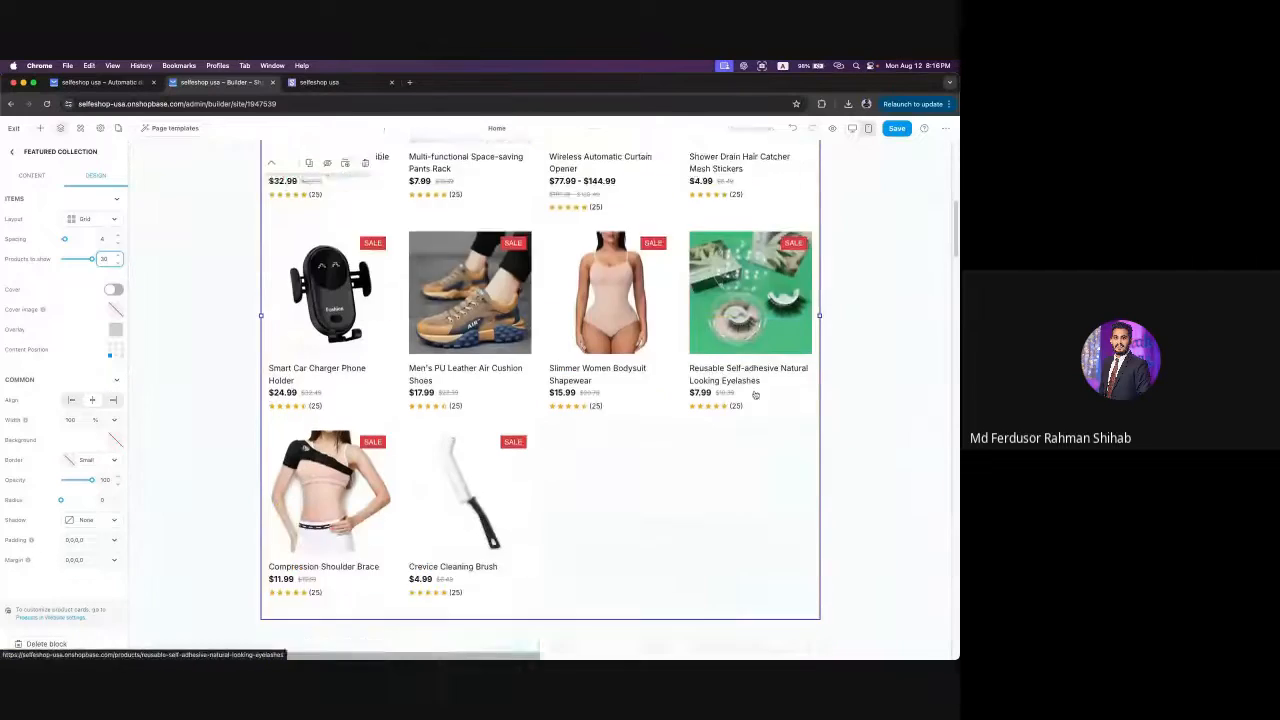
scroll(680, 484, "up", 6)
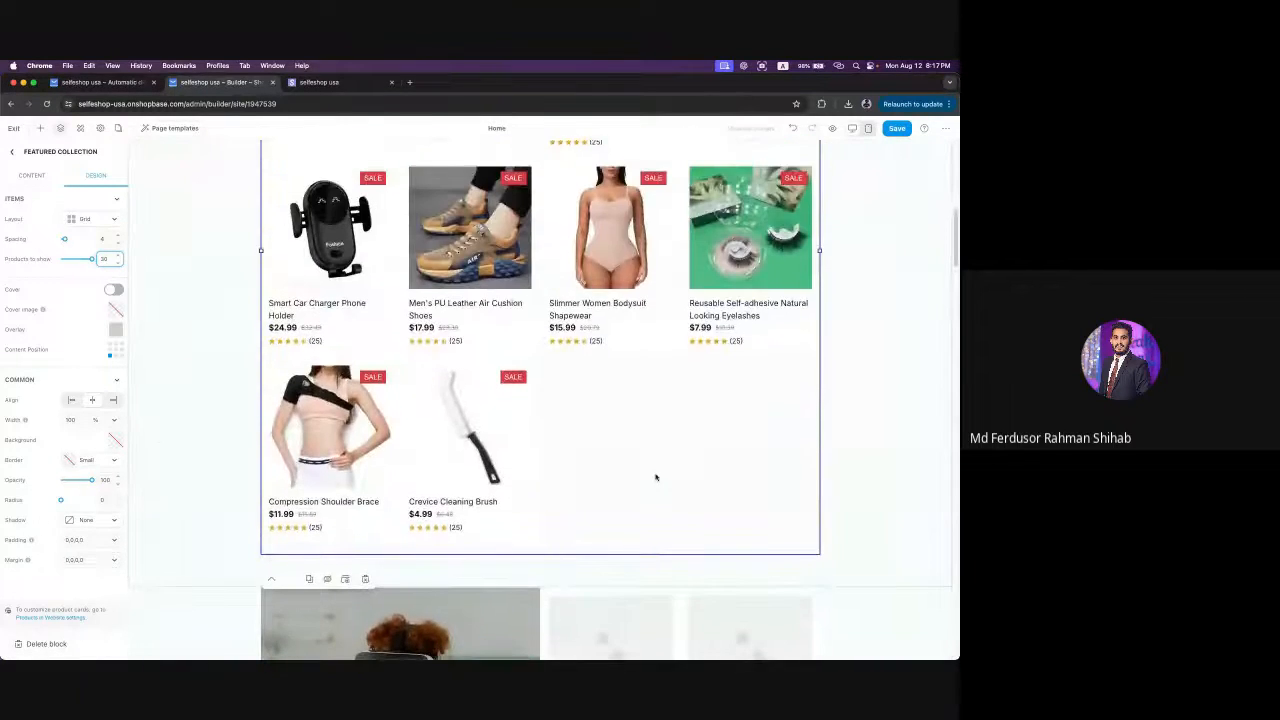
scroll(656, 478, "up", 1)
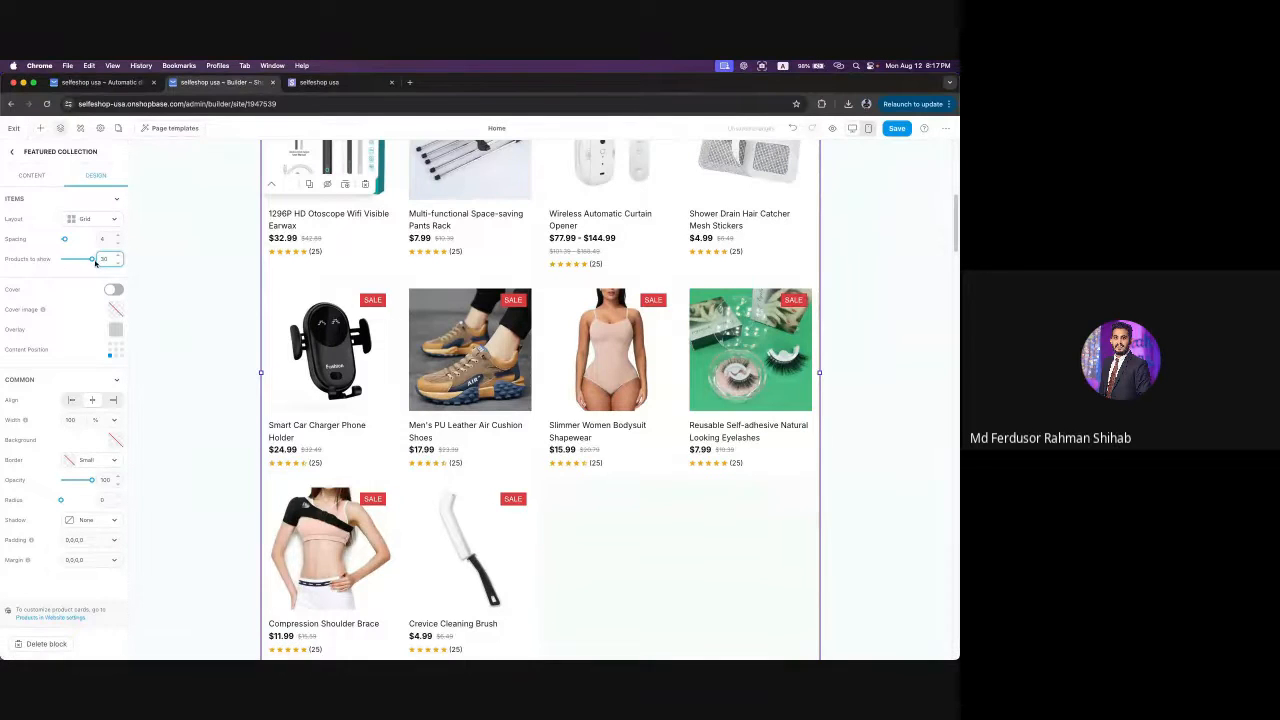
- Try 8 products to show in the Best Selling grid, settle on 12, and check the page down to the next collection section
mouse_move(91, 260)
left_click_drag(91, 260, 66, 262)
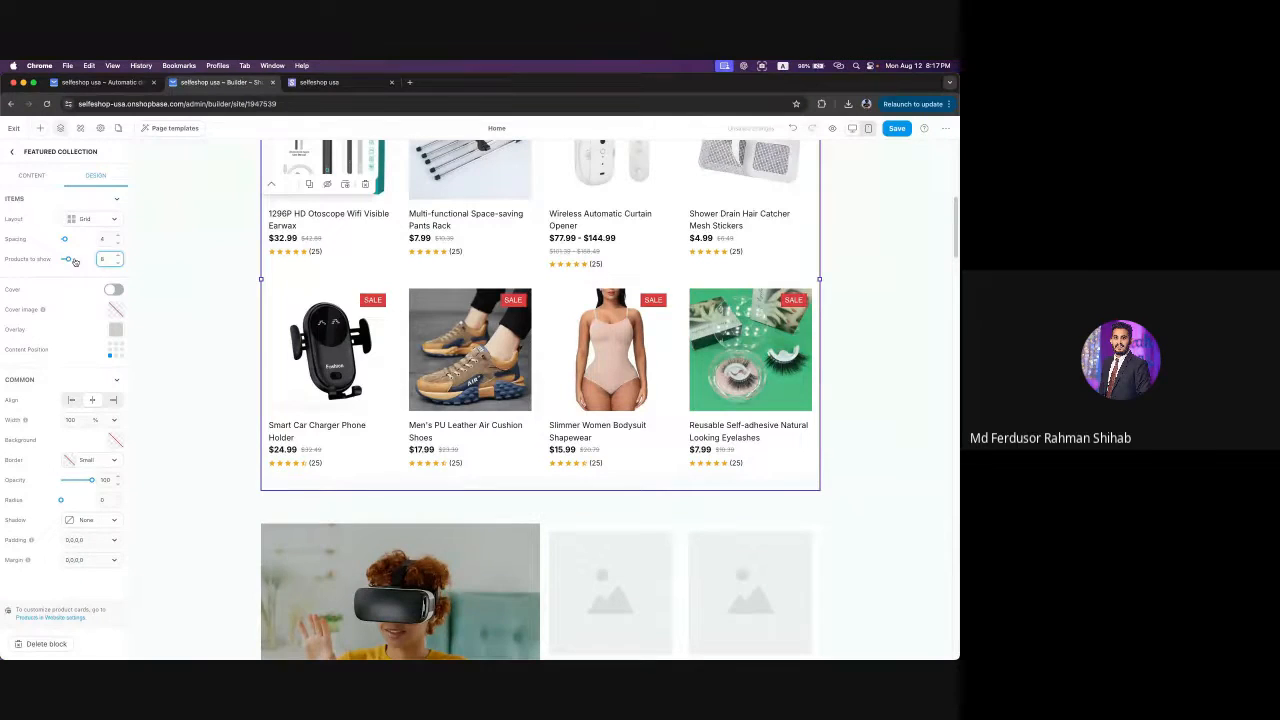
left_click_drag(75, 261, 72, 257)
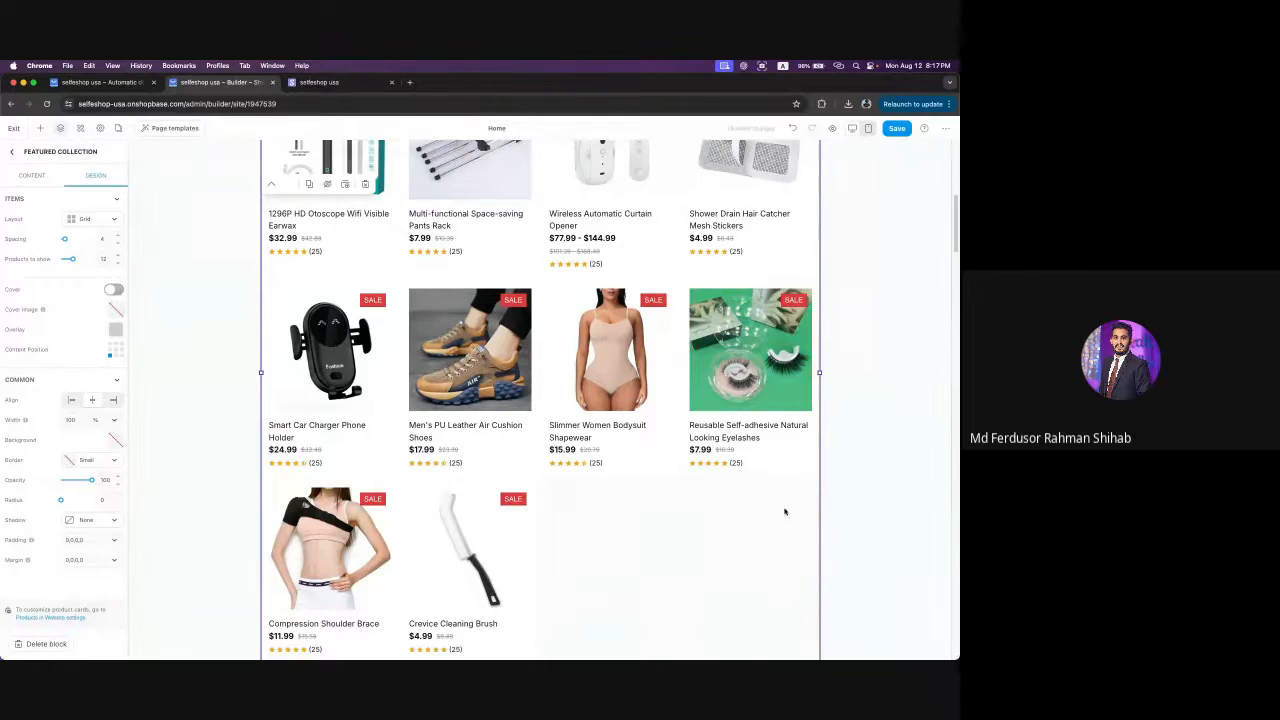
scroll(490, 405, "up", 4)
scroll(490, 405, "down", 8)
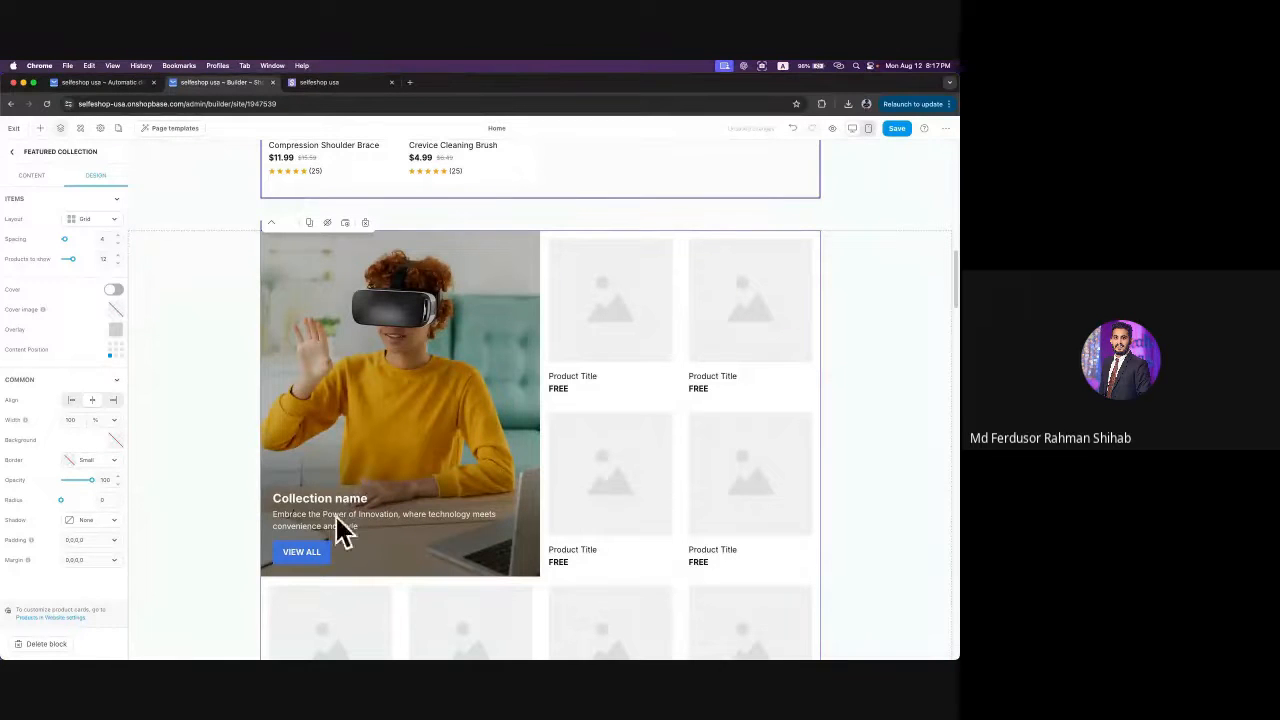
- Turn on the cover for the Best Selling collection grid and look into uploading a cover image from the computer
scroll(425, 473, "up", 10)
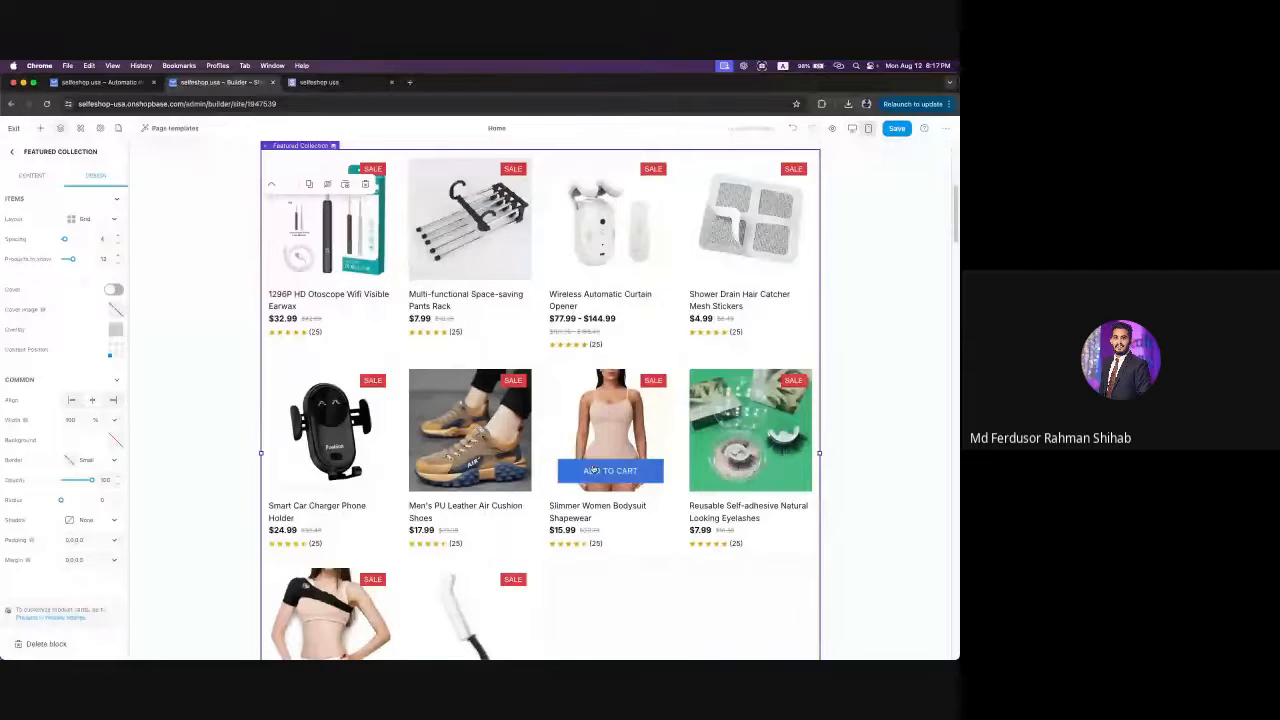
scroll(593, 470, "up", 2)
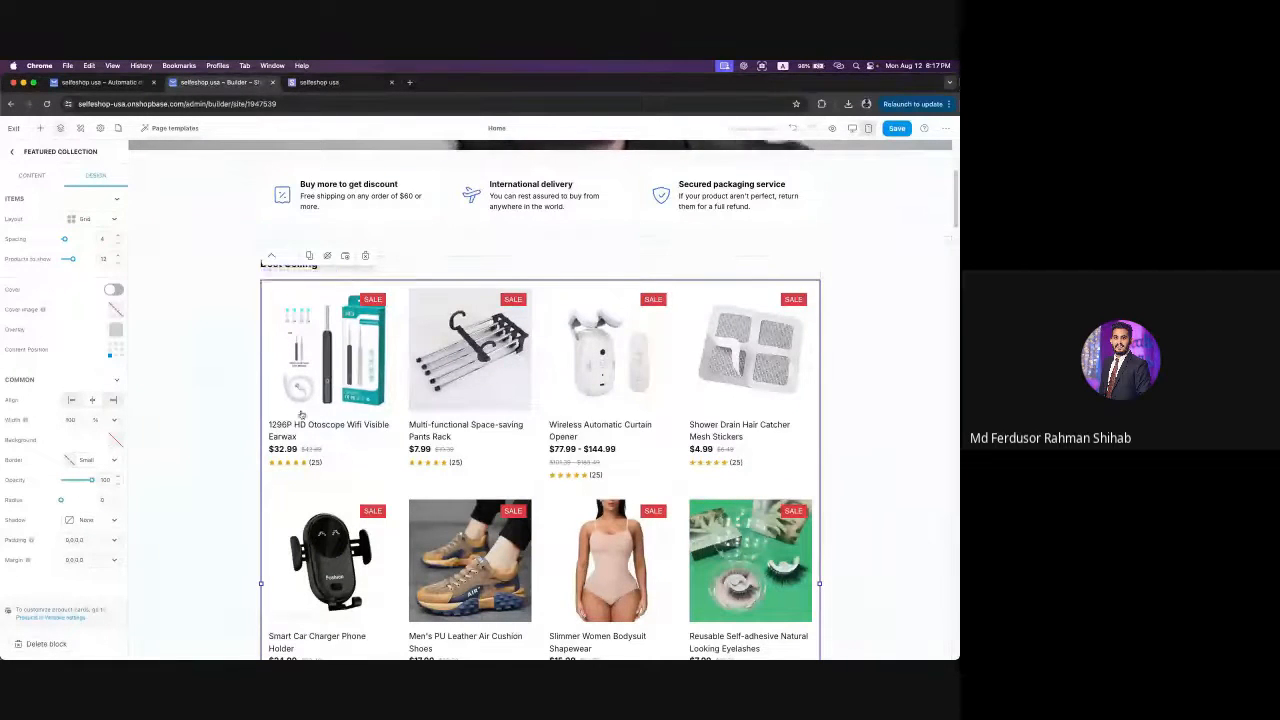
left_click(112, 289)
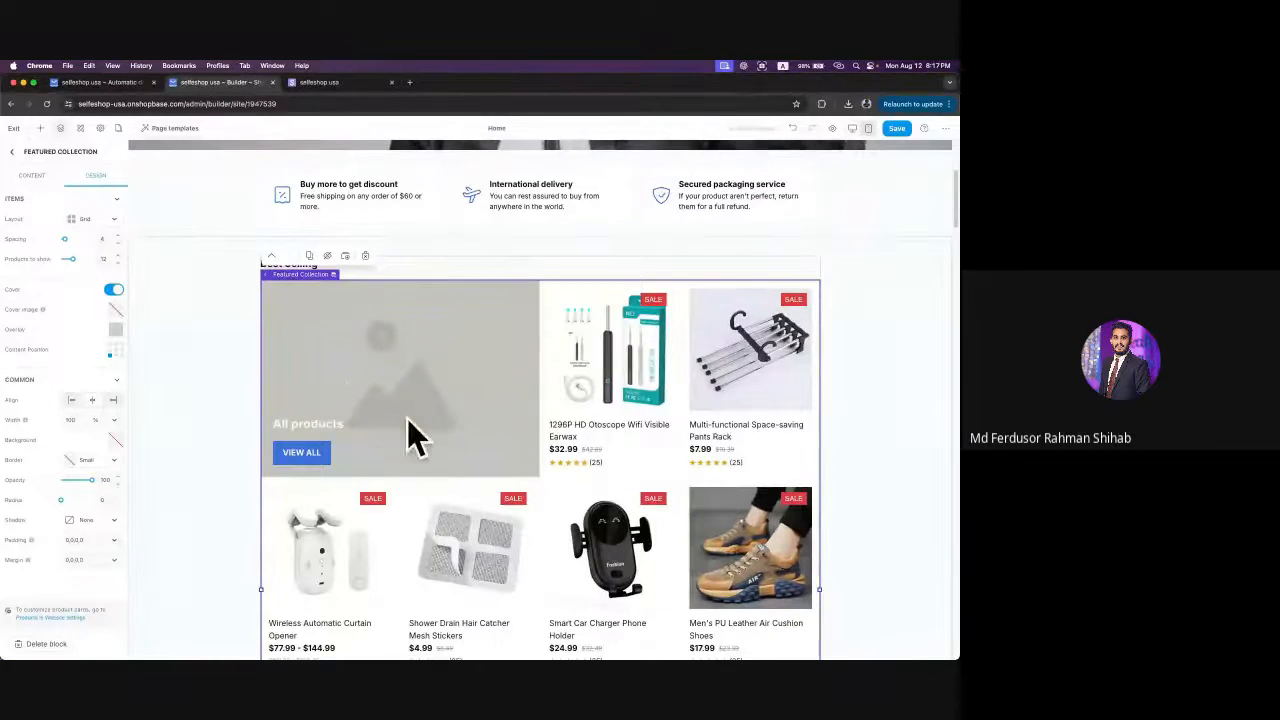
left_click(116, 311)
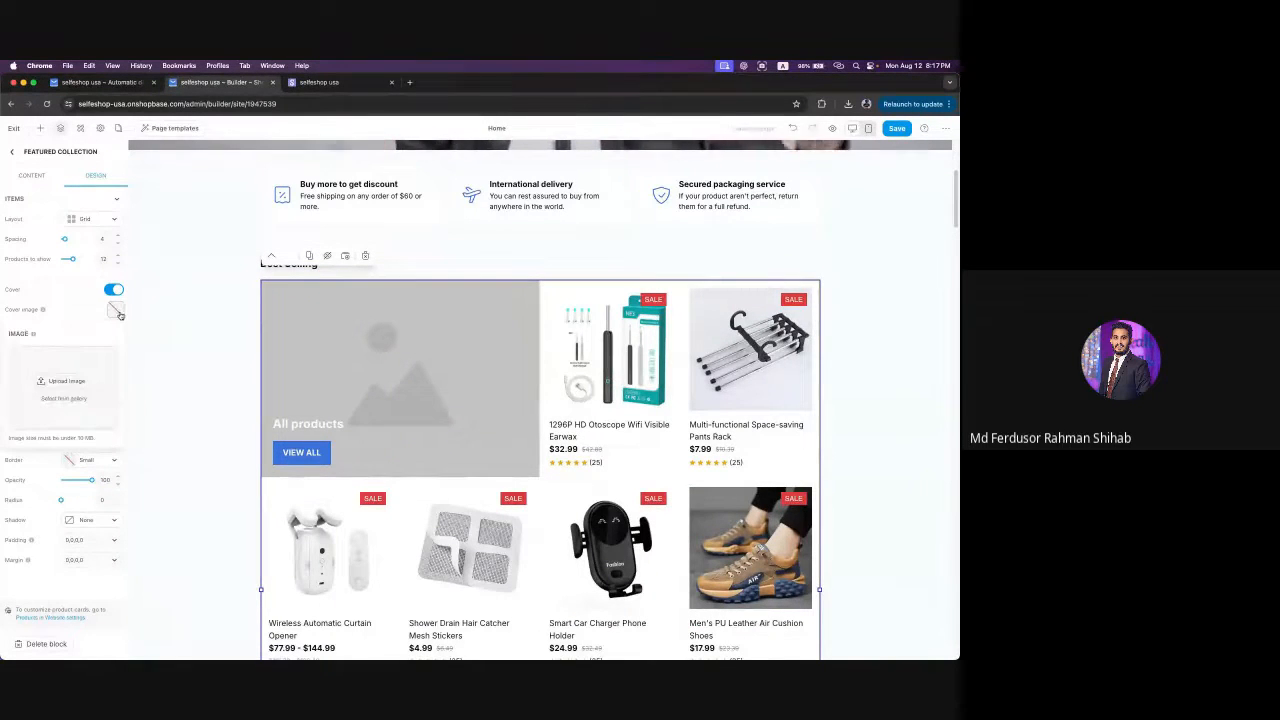
left_click(73, 382)
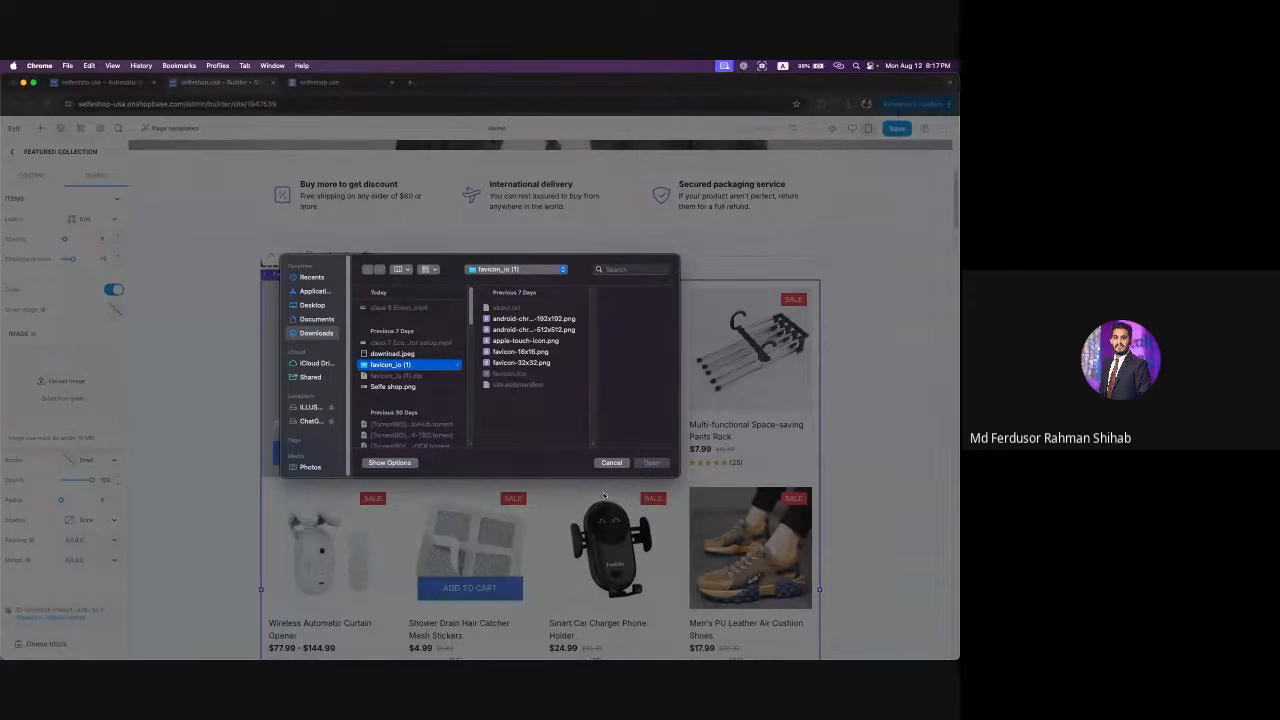
left_click(611, 462)
- Search the stock images for "camping" and insert the photo taken from inside an orange tent as the Best Selling cover image
left_click(60, 398)
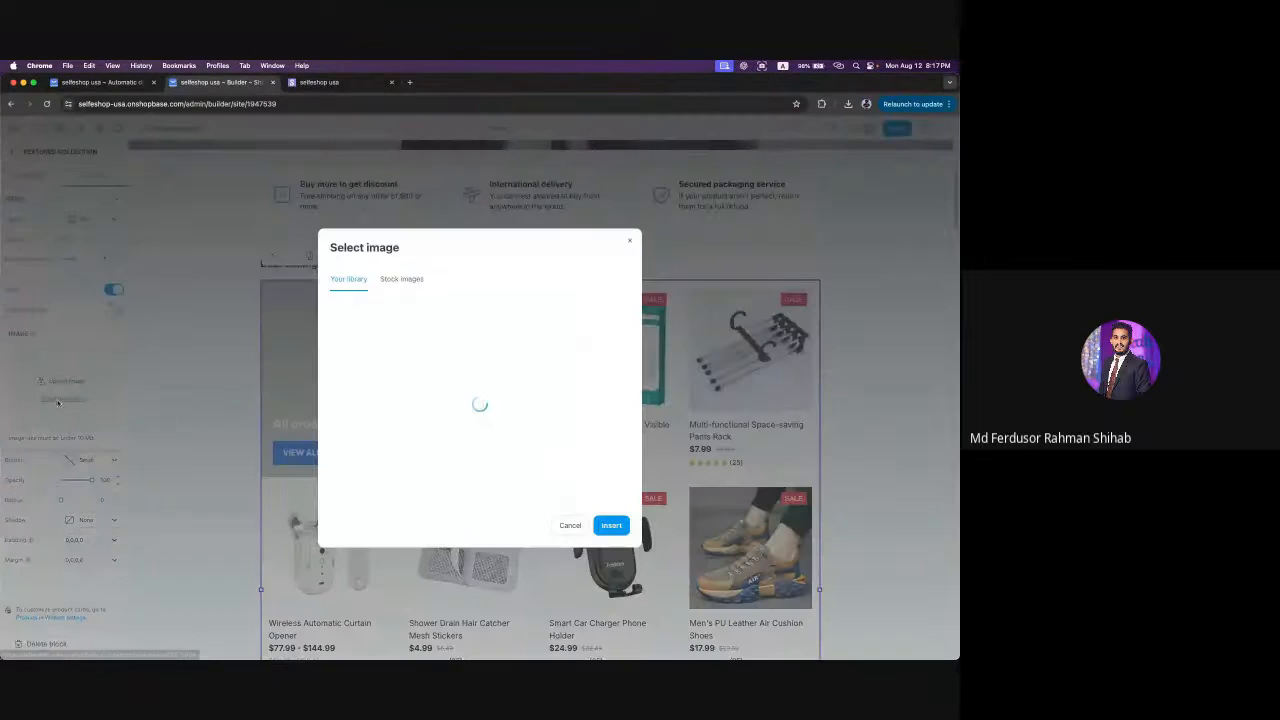
left_click(403, 278)
left_click(394, 314)
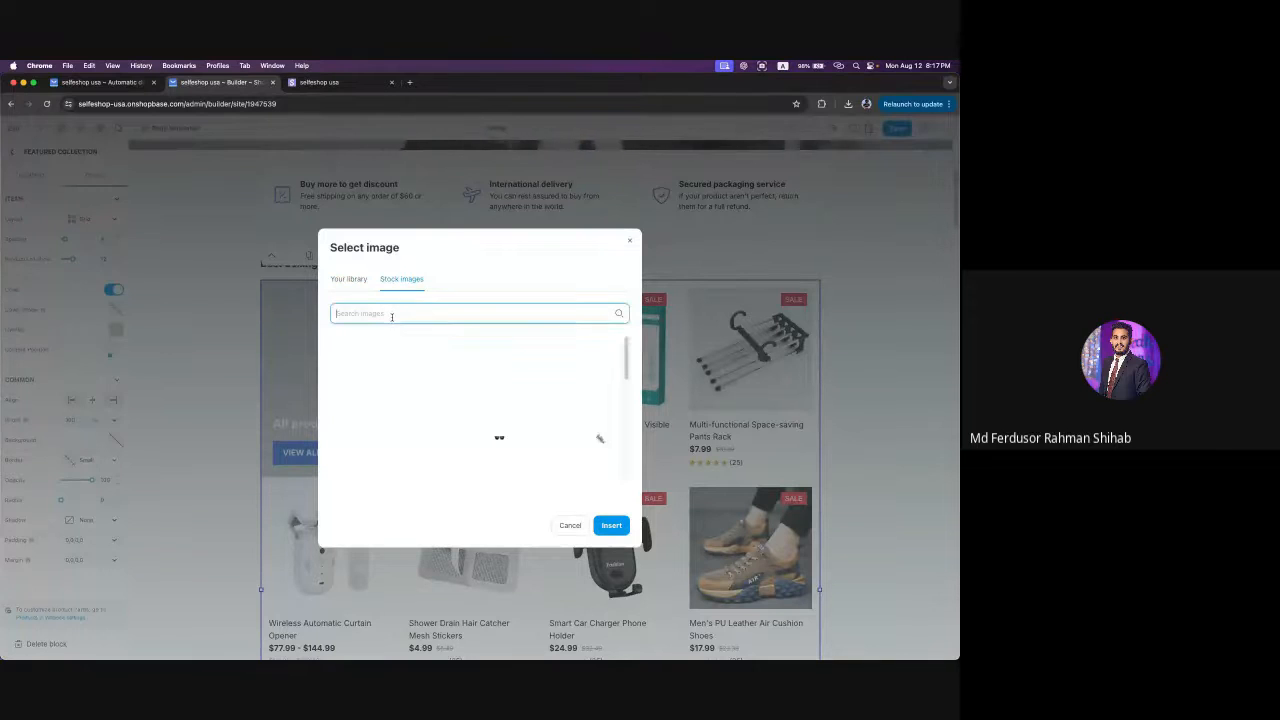
type("ca")
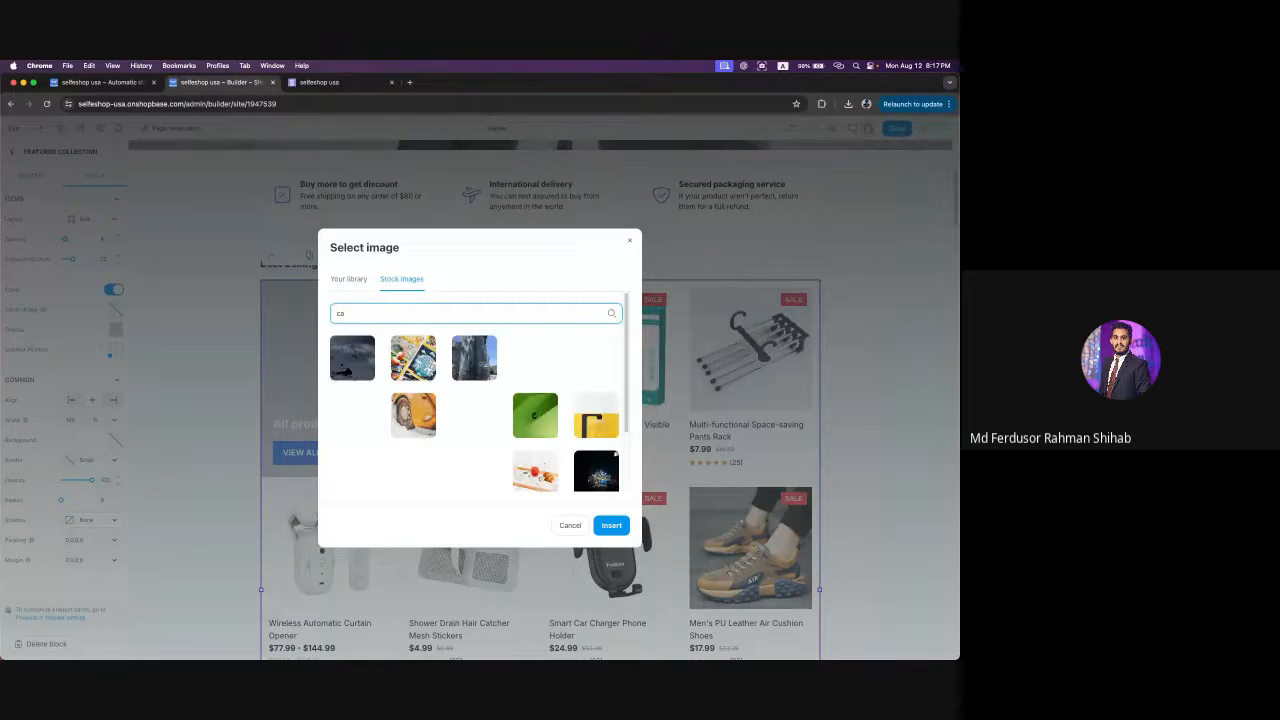
type("moing")
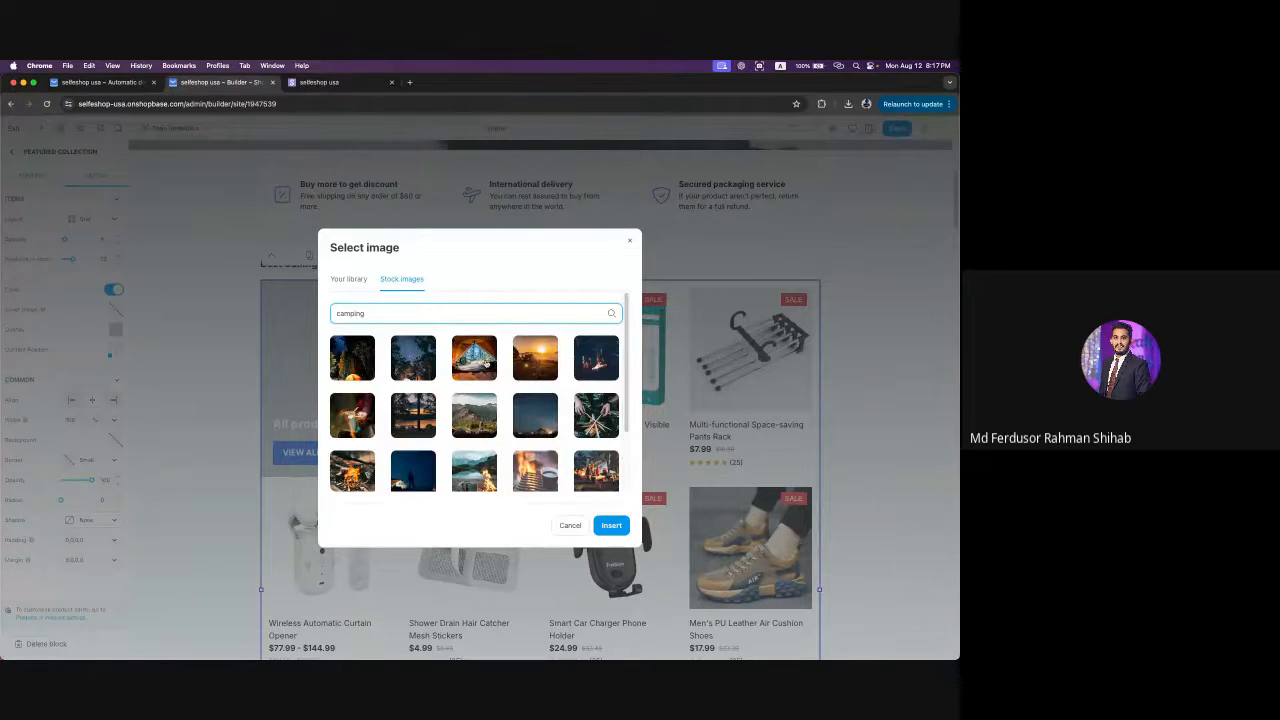
left_click(474, 358)
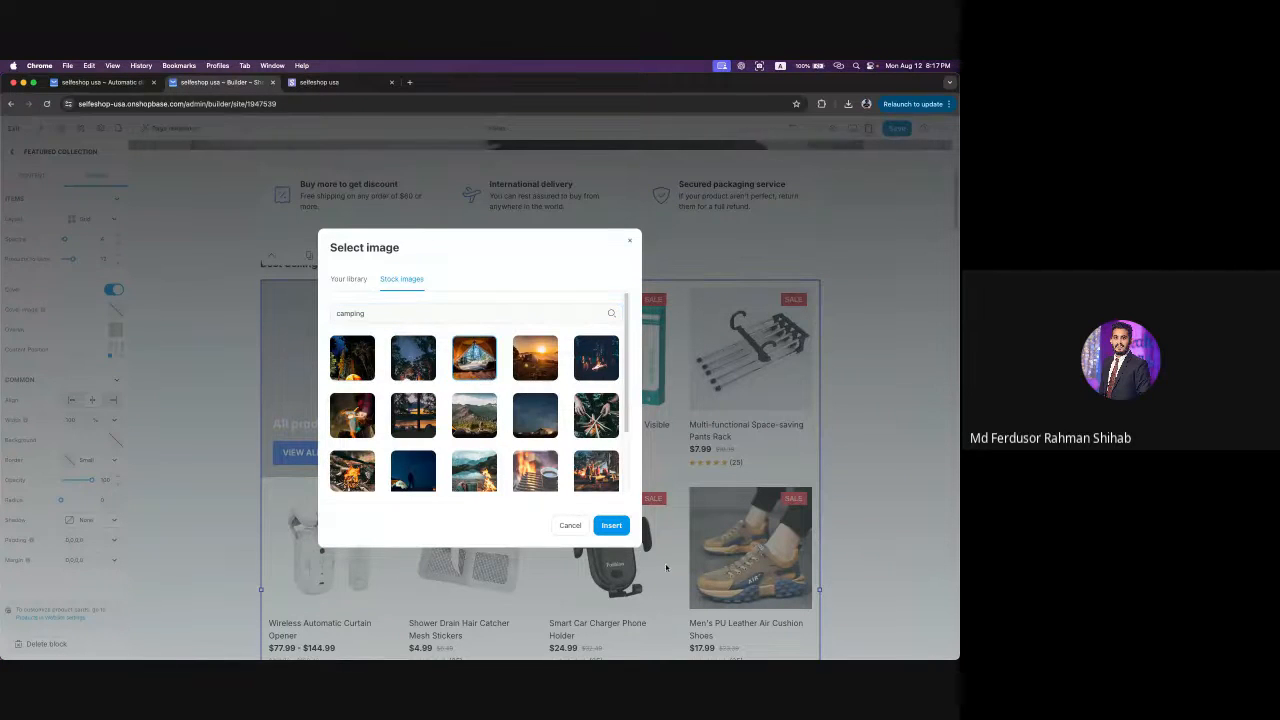
left_click(611, 525)
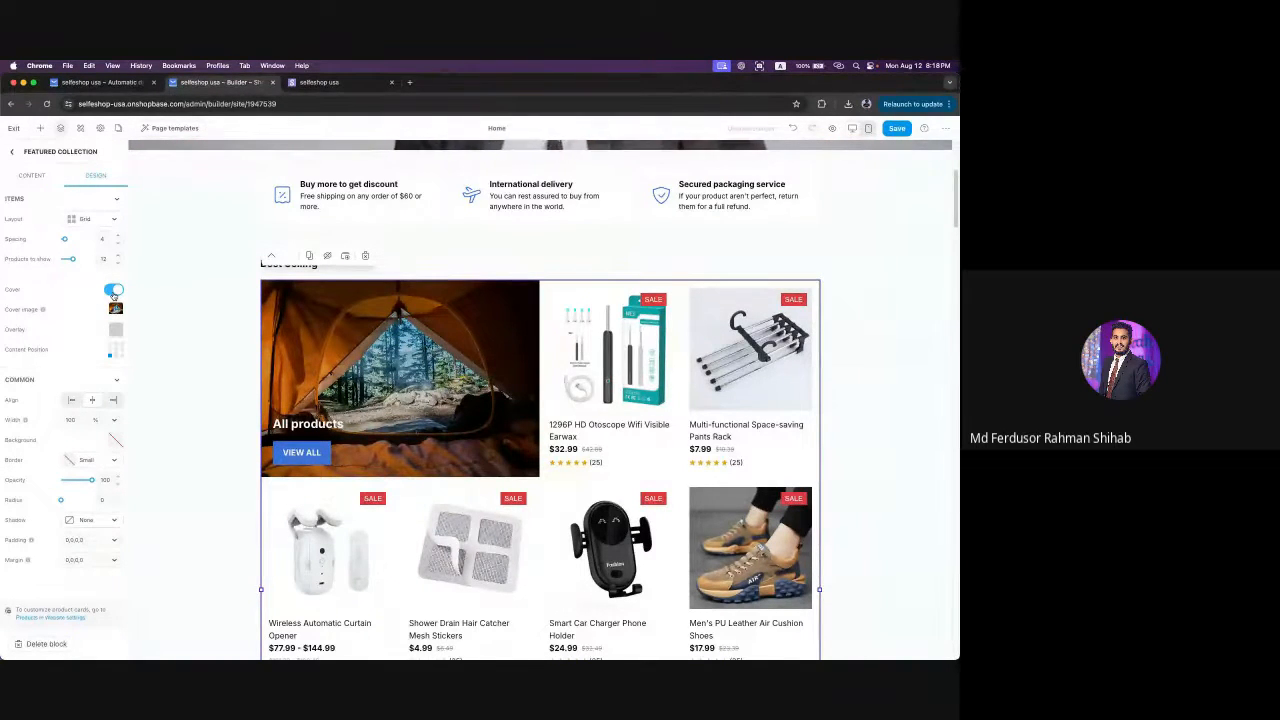
- Try several content positions on the Best Selling cover, settle on bottom center, and turn the cover off
left_click(116, 354)
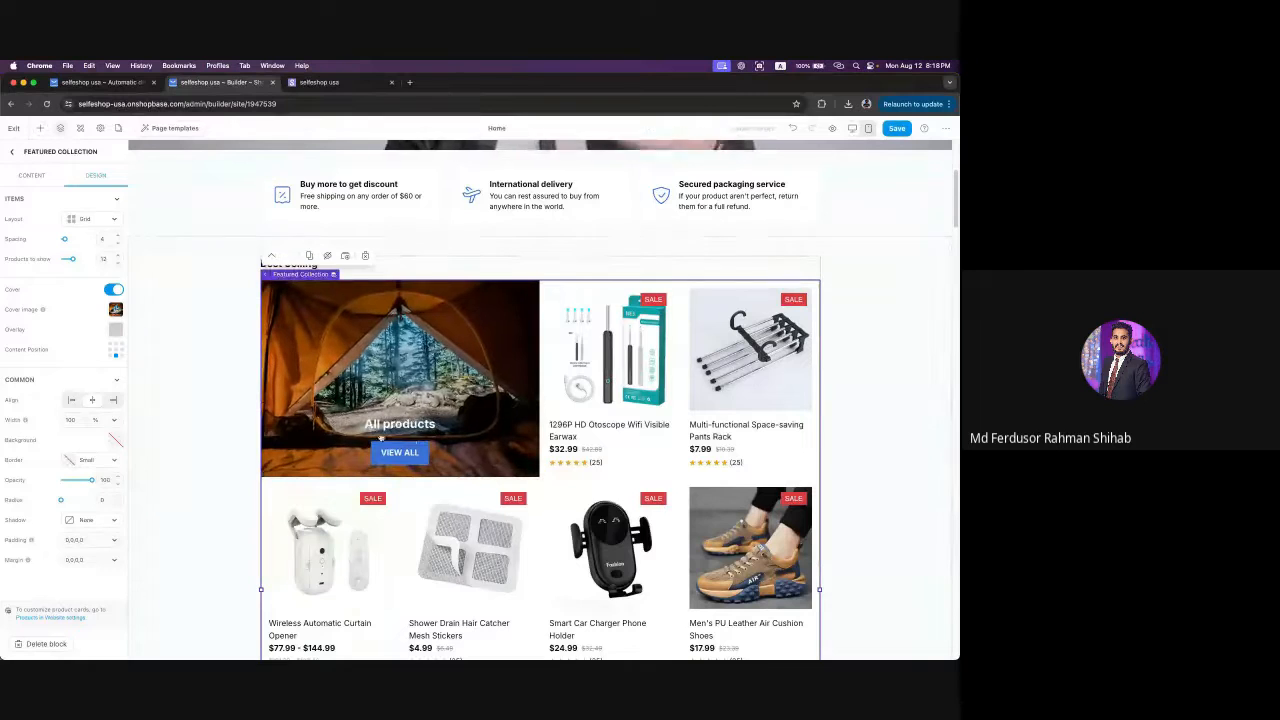
left_click(121, 355)
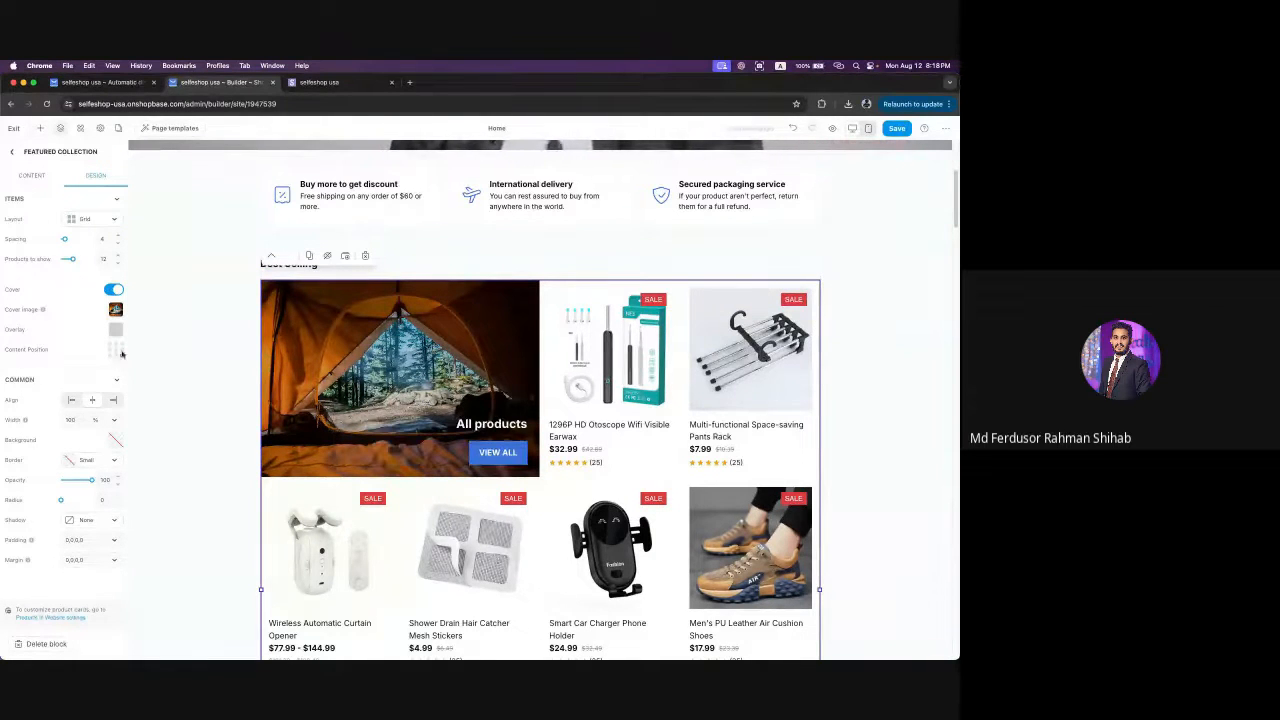
left_click(121, 350)
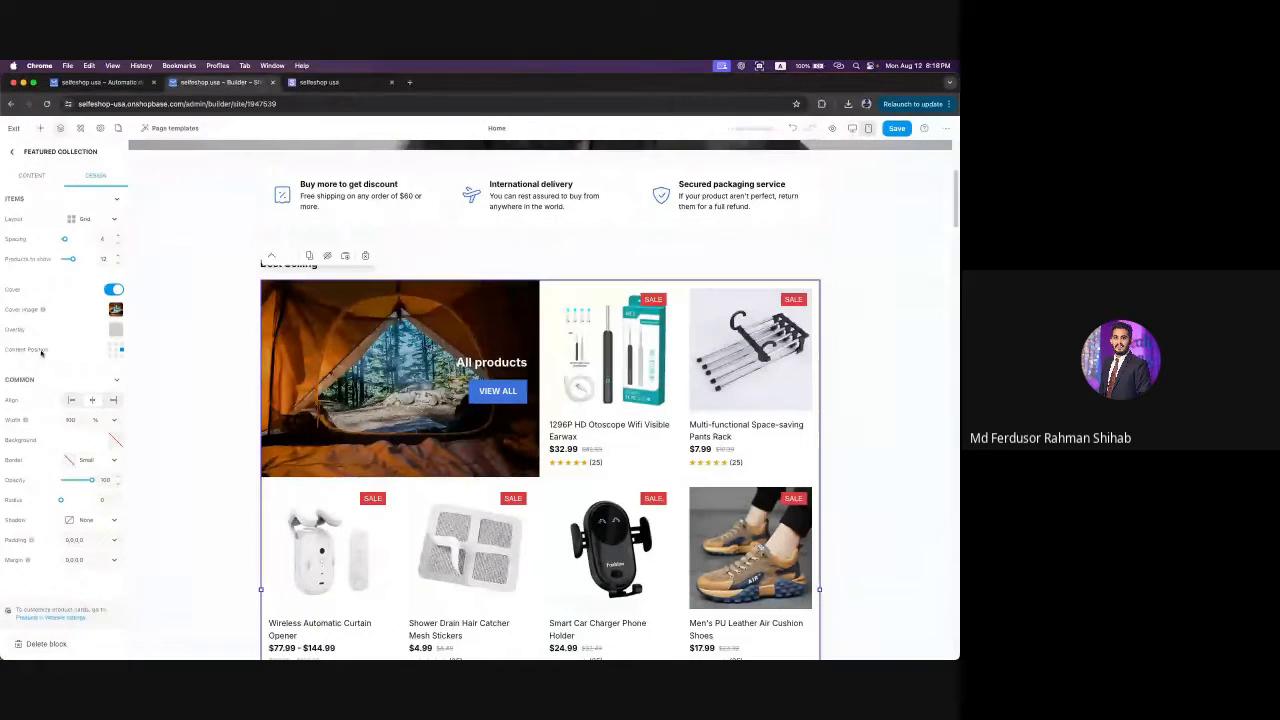
left_click(112, 351)
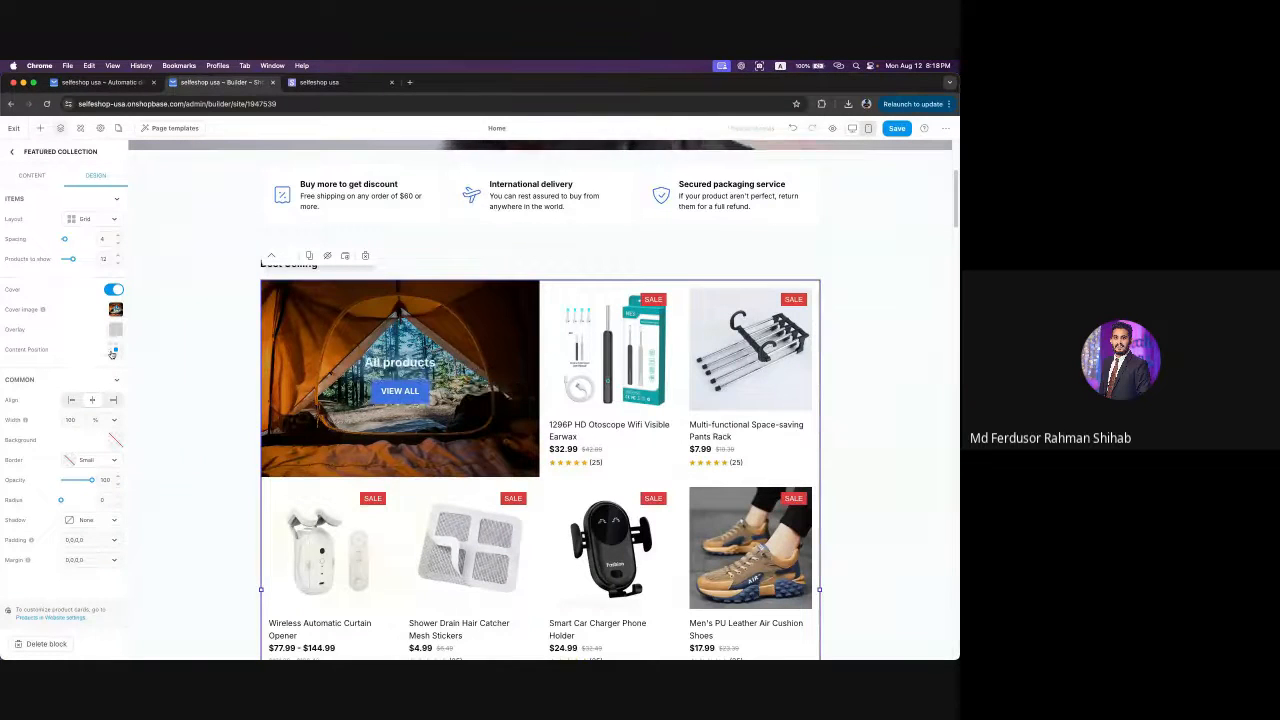
left_click(110, 352)
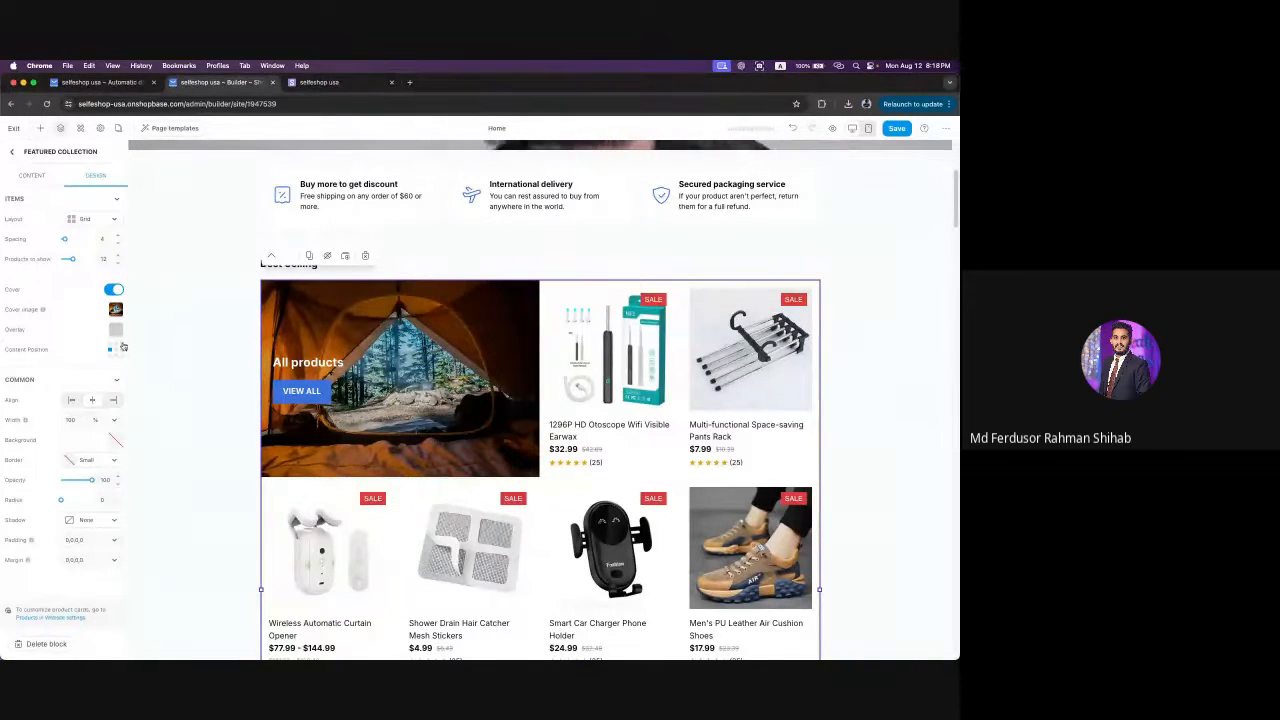
left_click(115, 344)
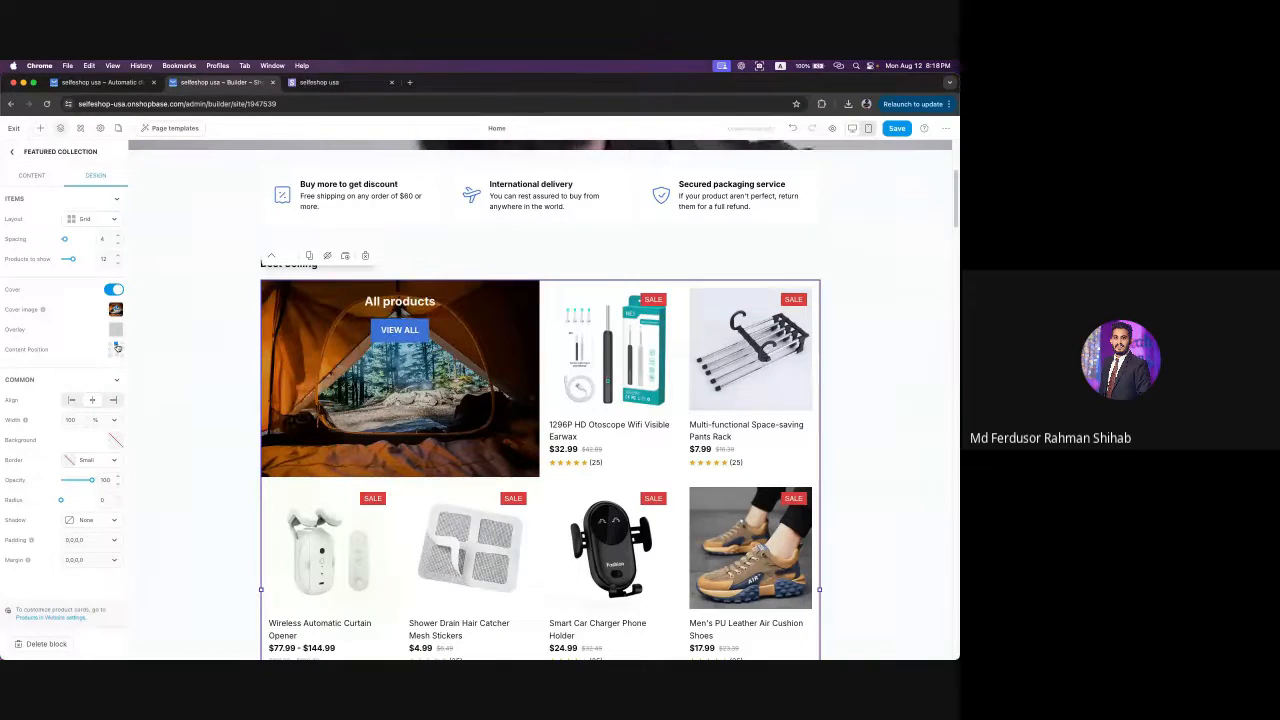
left_click(115, 356)
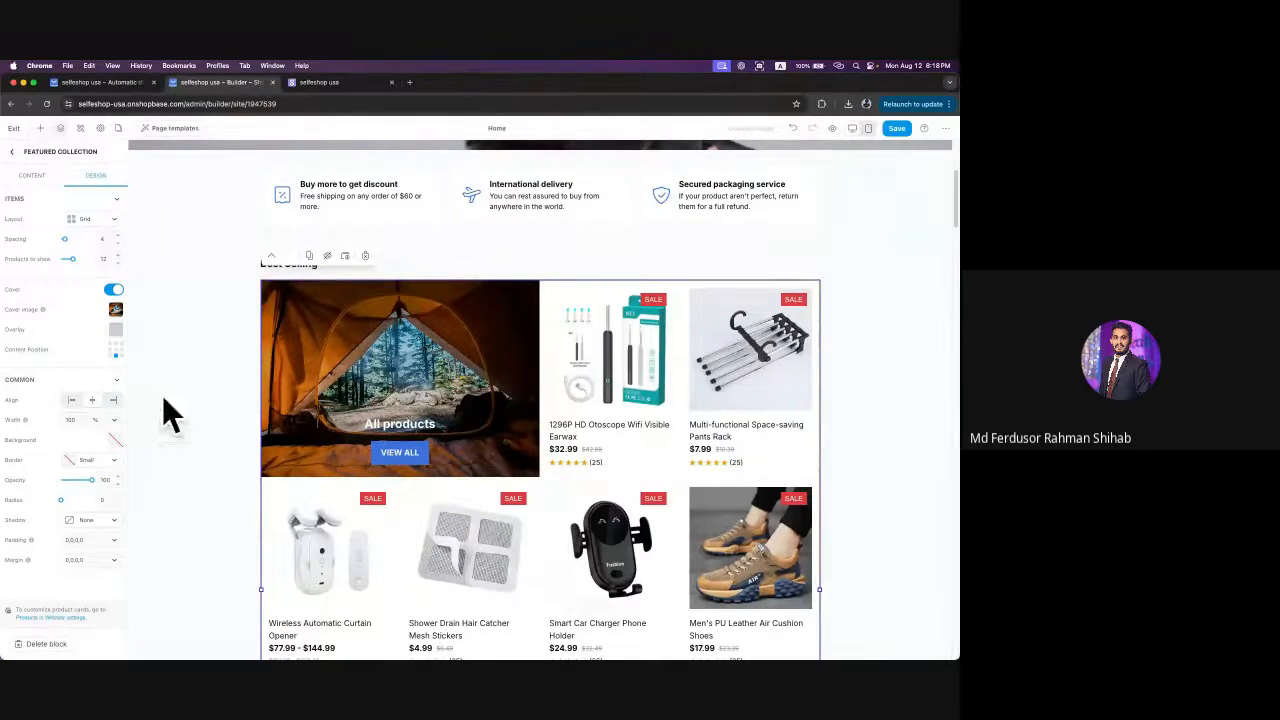
left_click(114, 290)
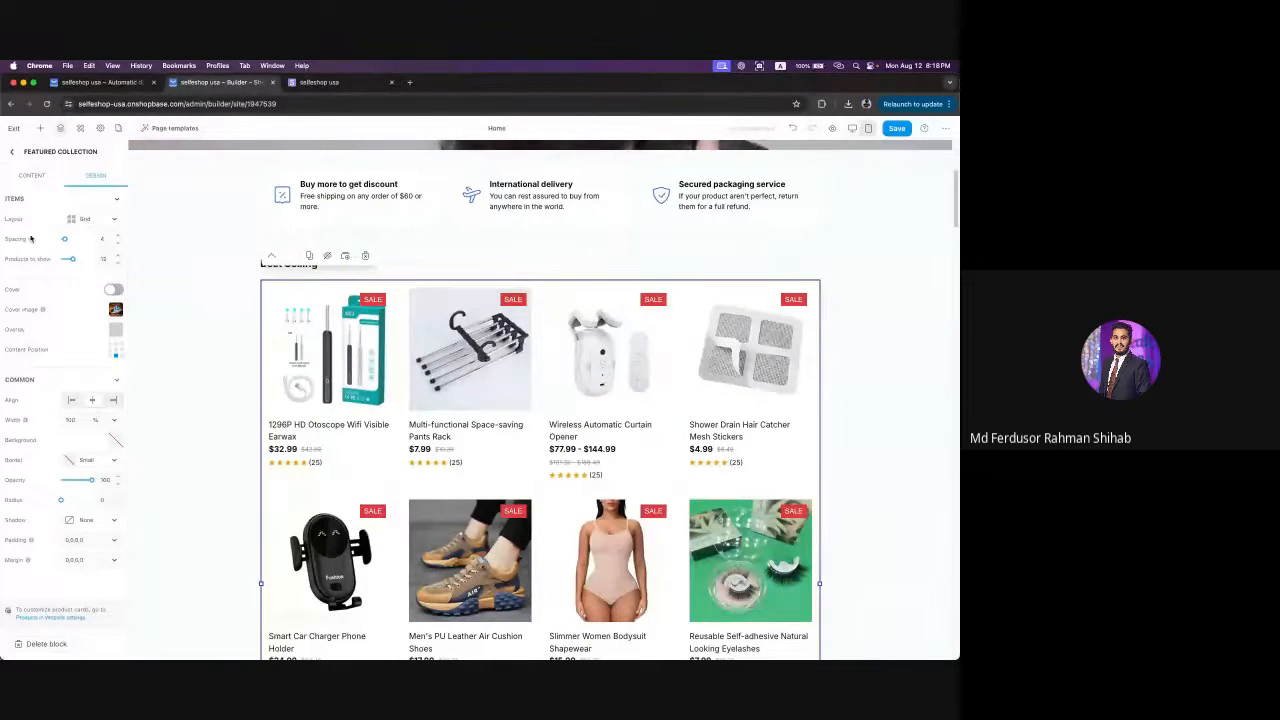
- Switch the Best Selling collection's layout to Slide and set the products to show to 16
scroll(601, 414, "down", 3)
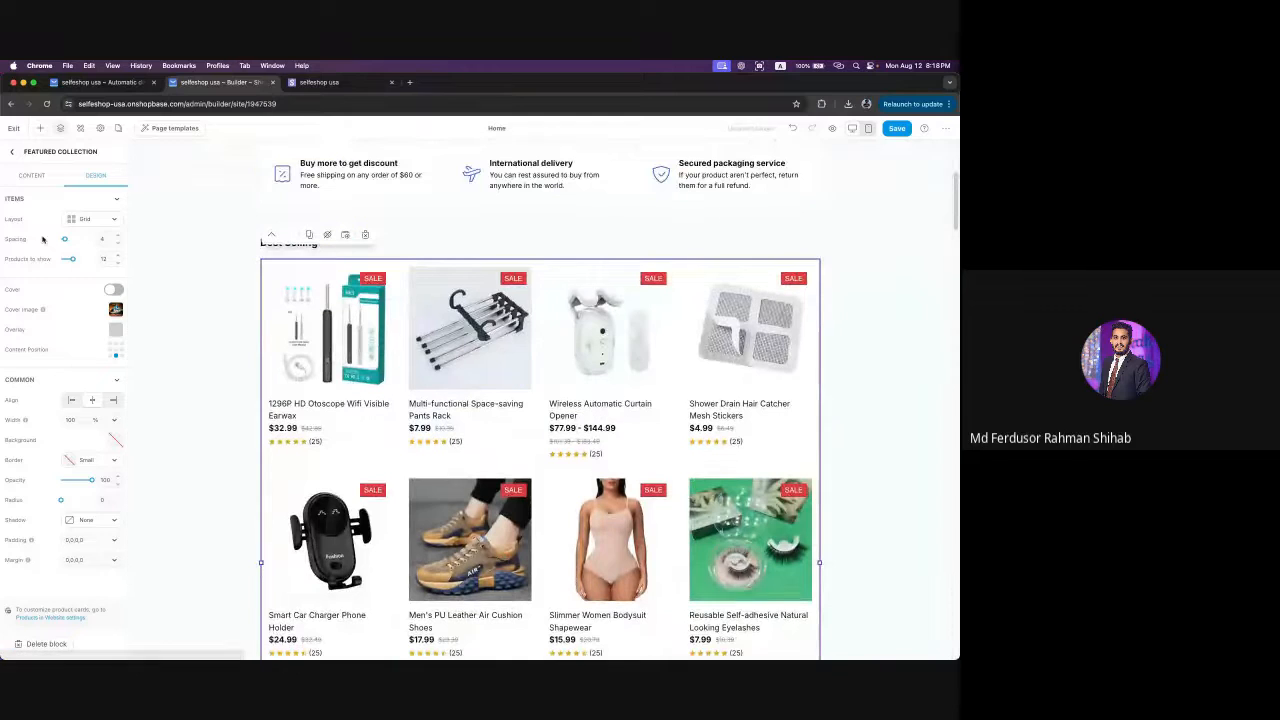
left_click(92, 218)
left_click(68, 280)
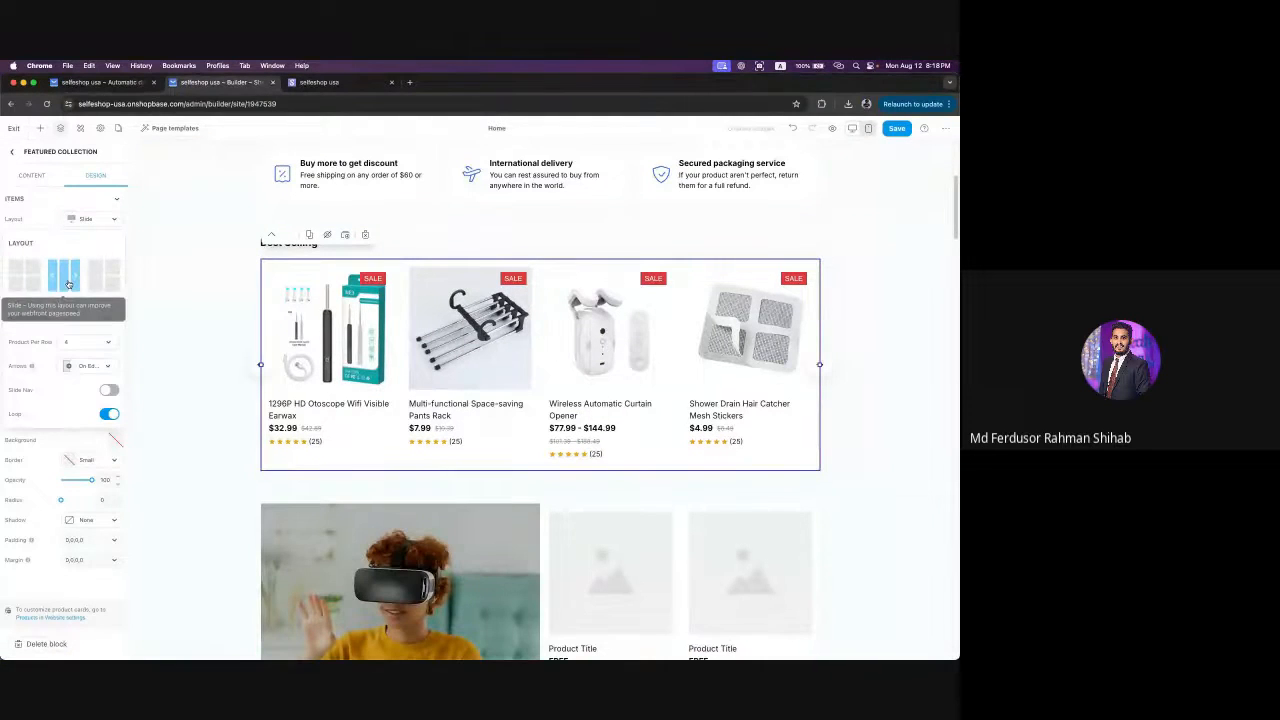
left_click(46, 221)
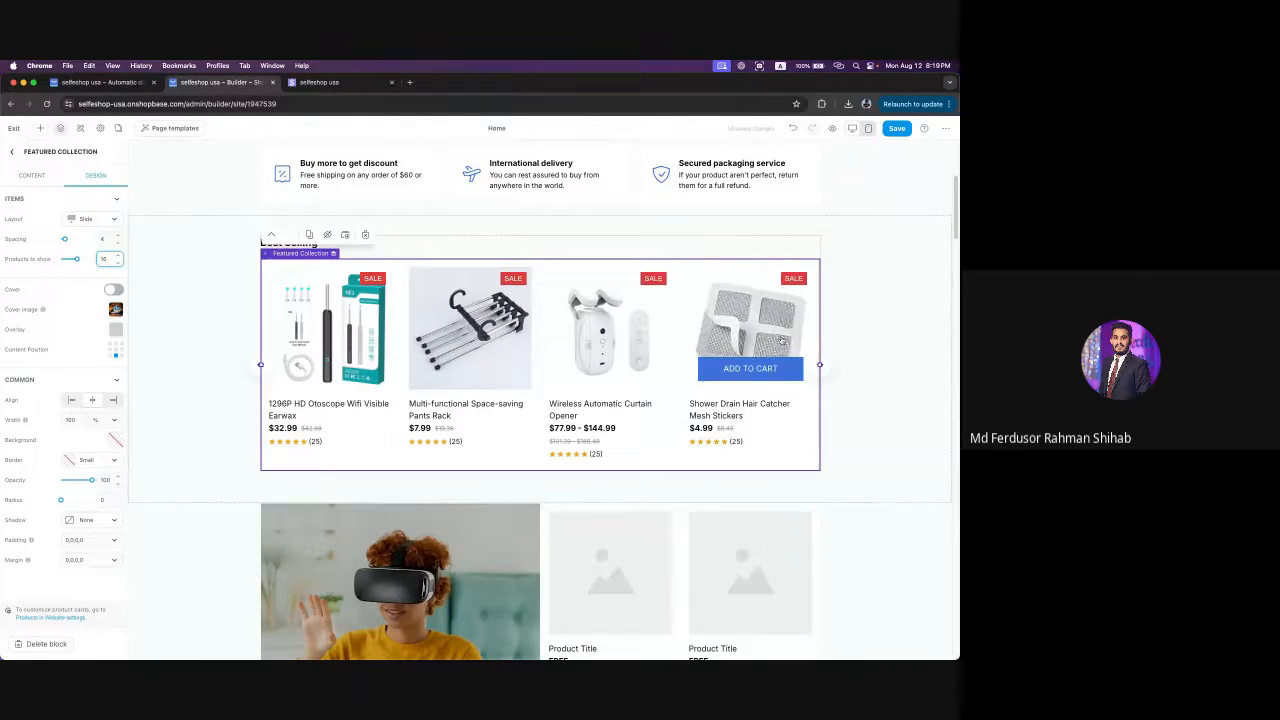
- Page through the products in the Best Selling slider, save the page and return to the layers list
left_click(827, 371)
left_click(827, 371)
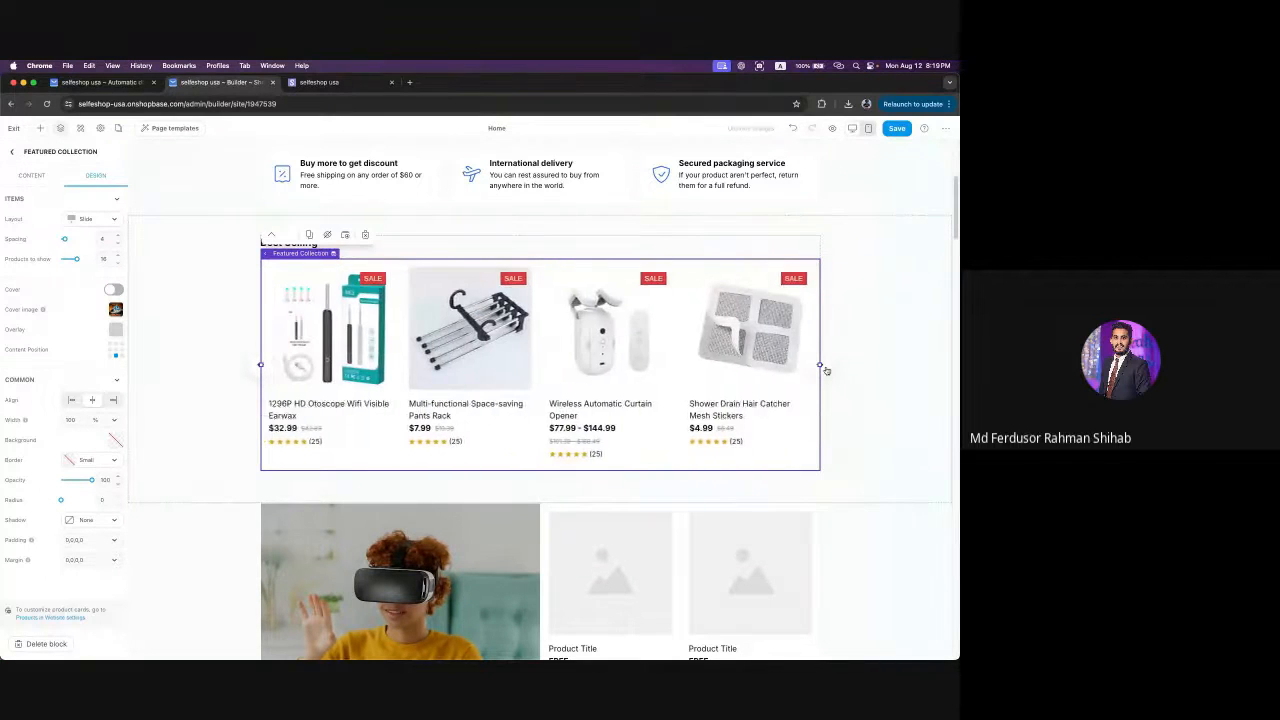
left_click(259, 366)
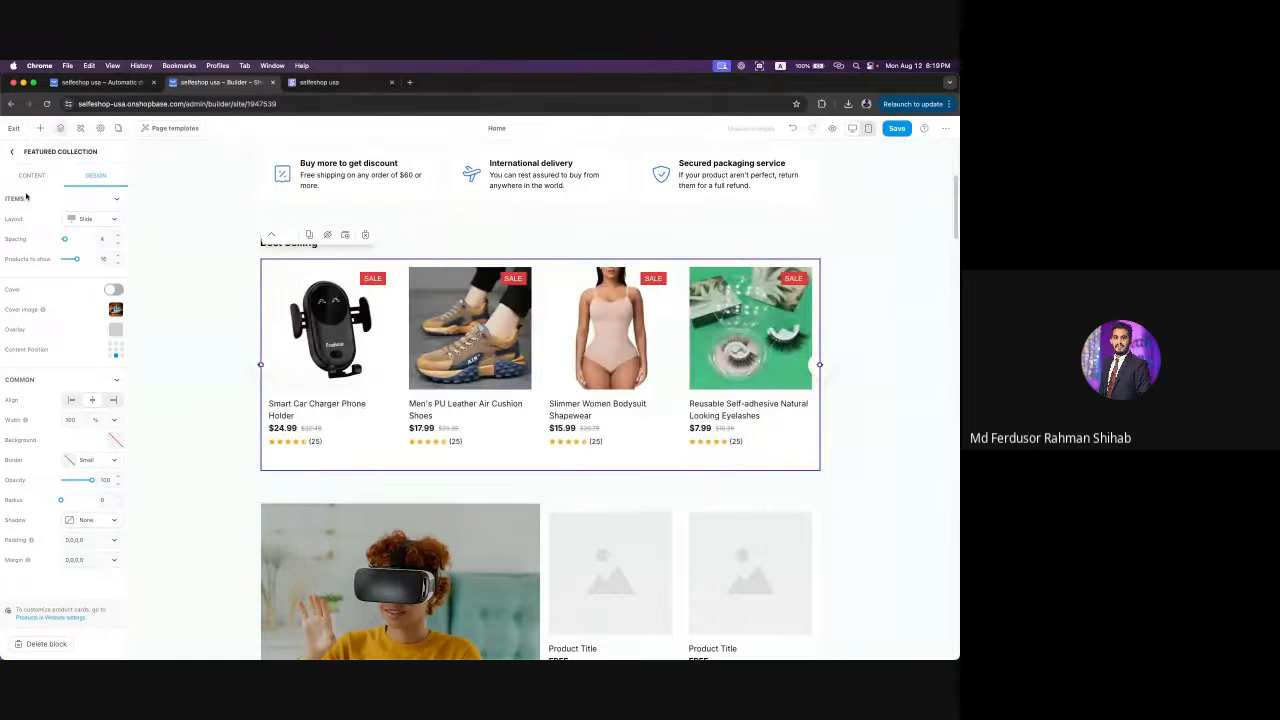
left_click(15, 152)
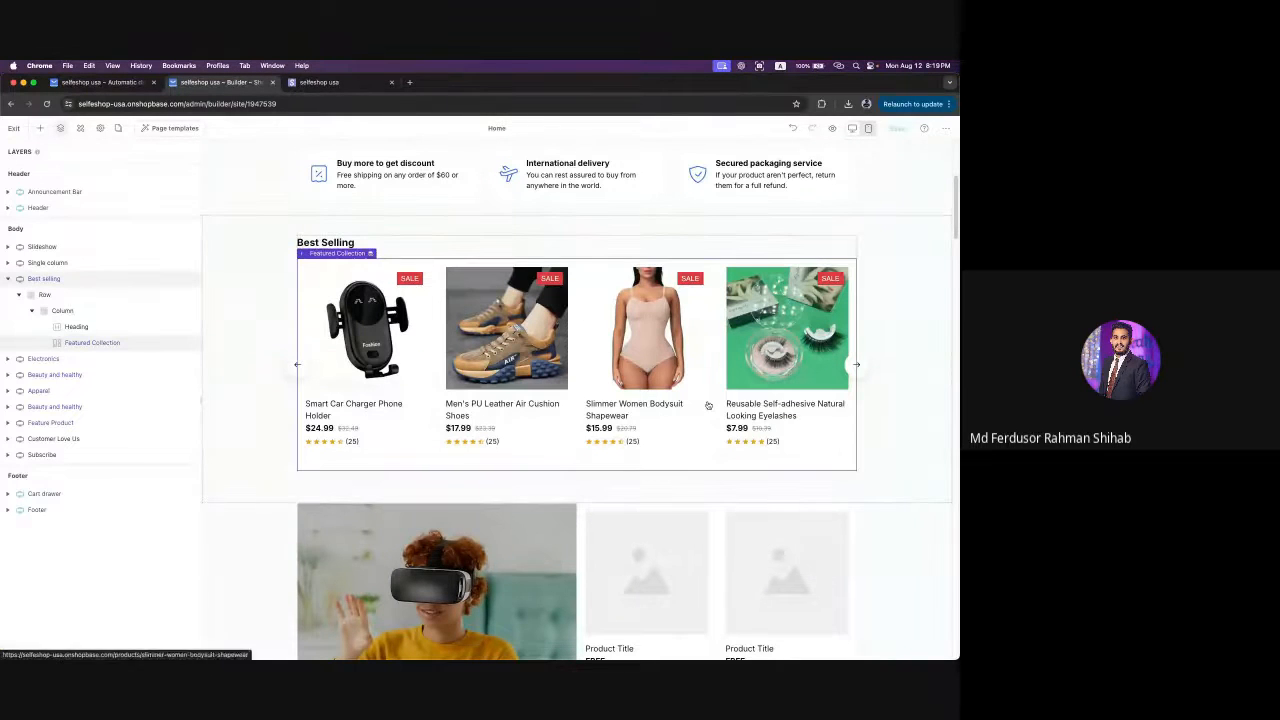
- Look over the Best Selling and Electronics sections on the page and collapse the Best selling layer
scroll(711, 369, "down", 2)
scroll(715, 420, "down", 1)
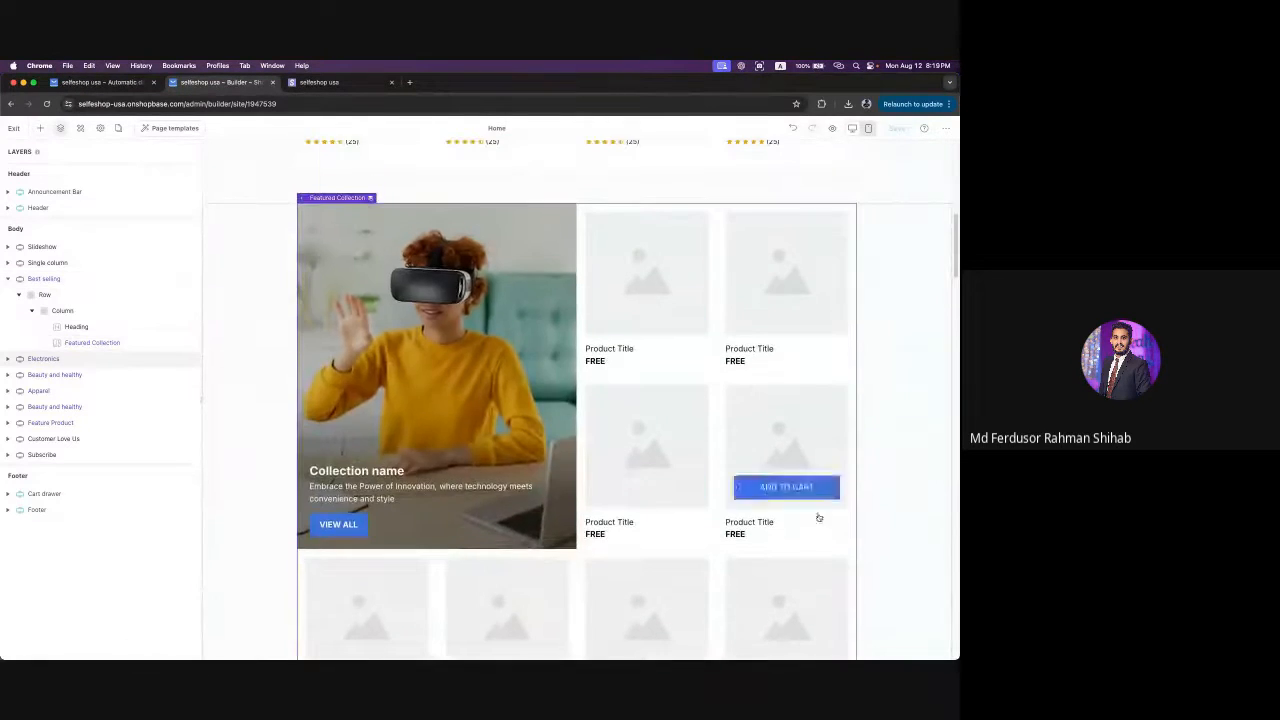
scroll(300, 470, "down", 2)
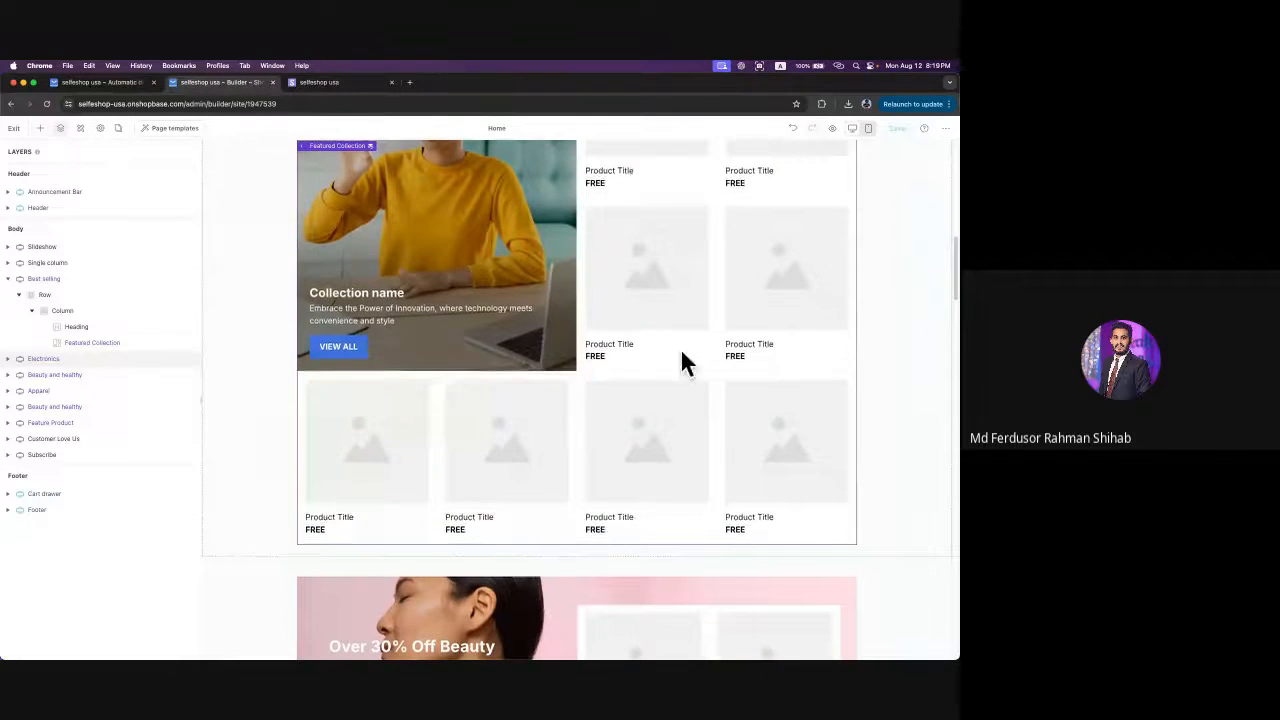
scroll(683, 370, "up", 3)
scroll(680, 380, "up", 2)
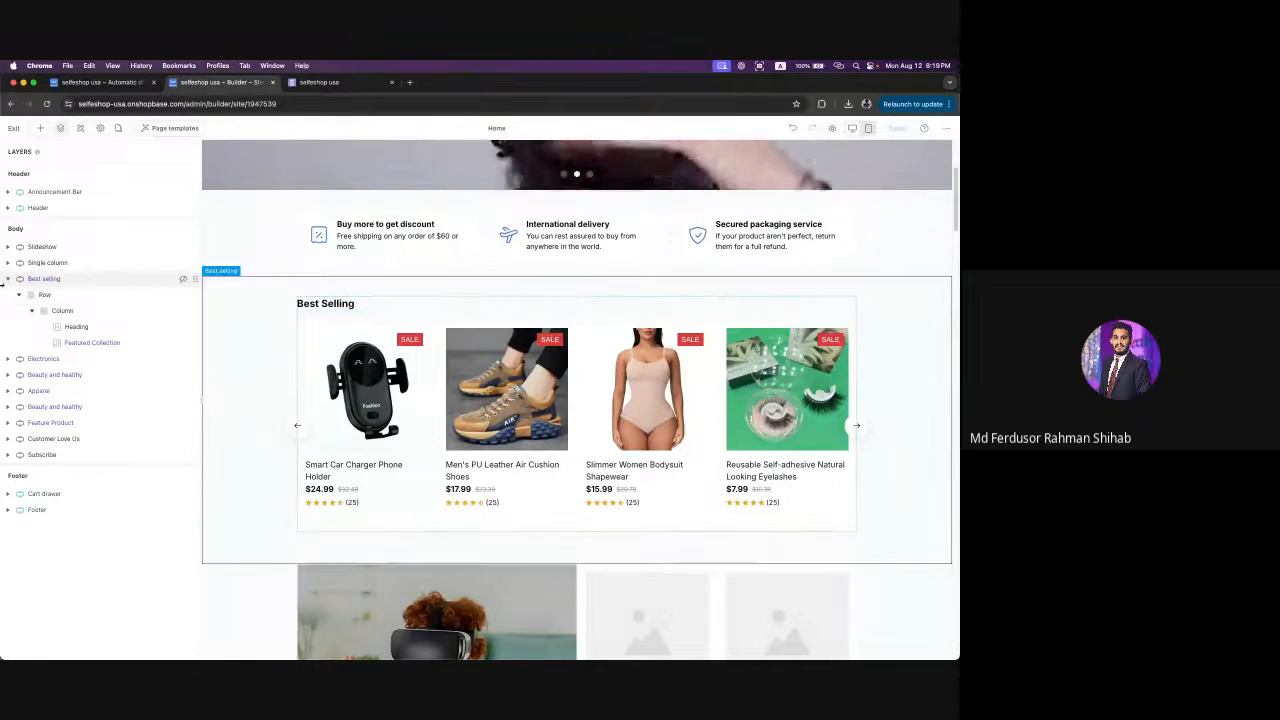
left_click(9, 281)
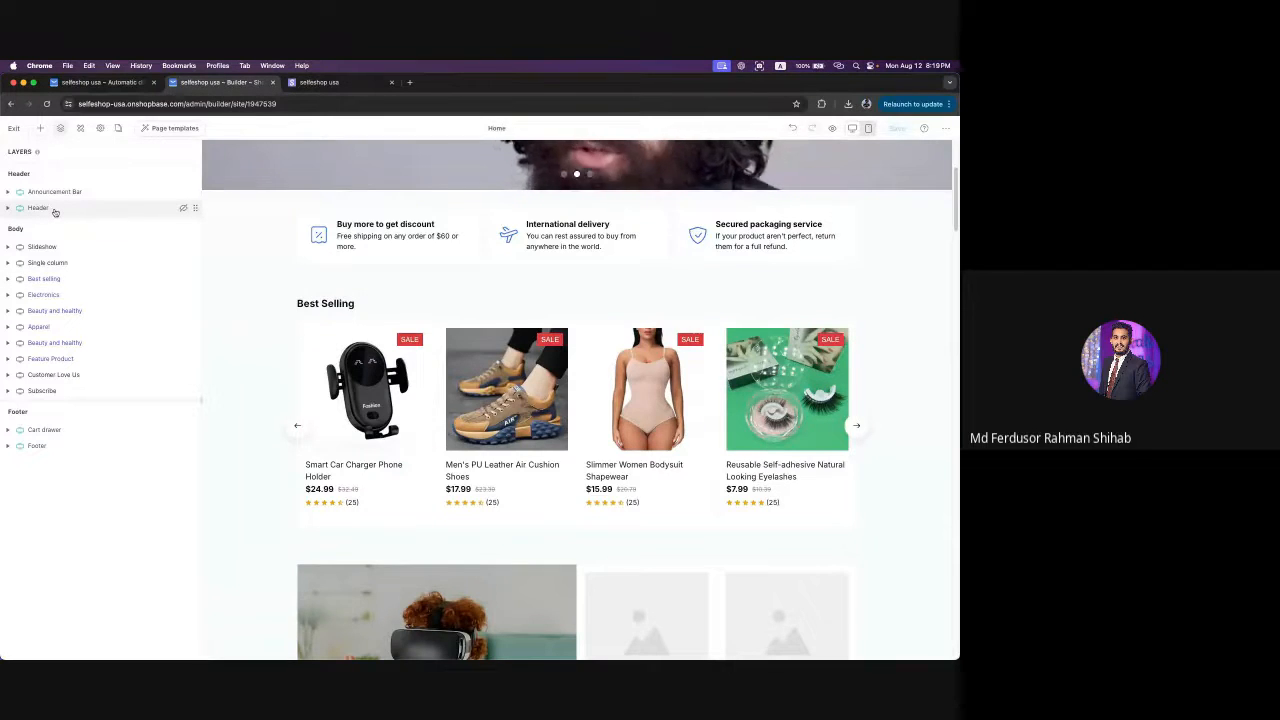
scroll(255, 316, "down", 3)
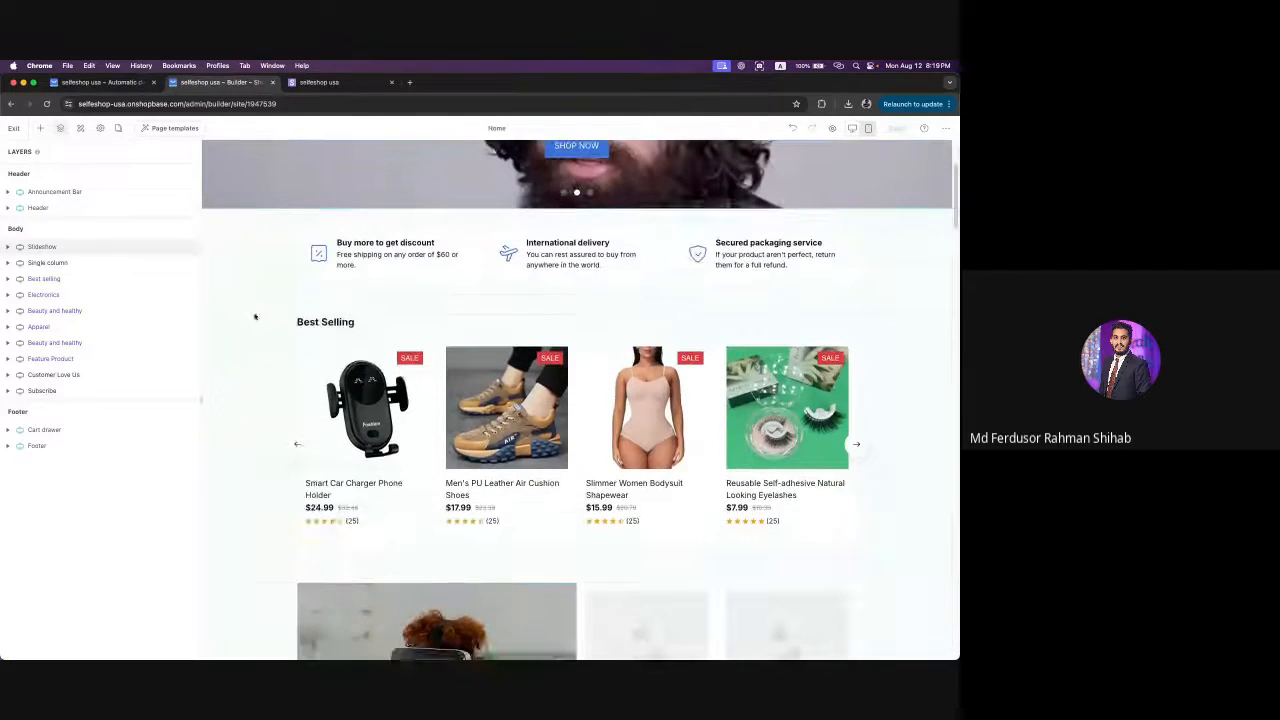
scroll(255, 316, "up", 1)
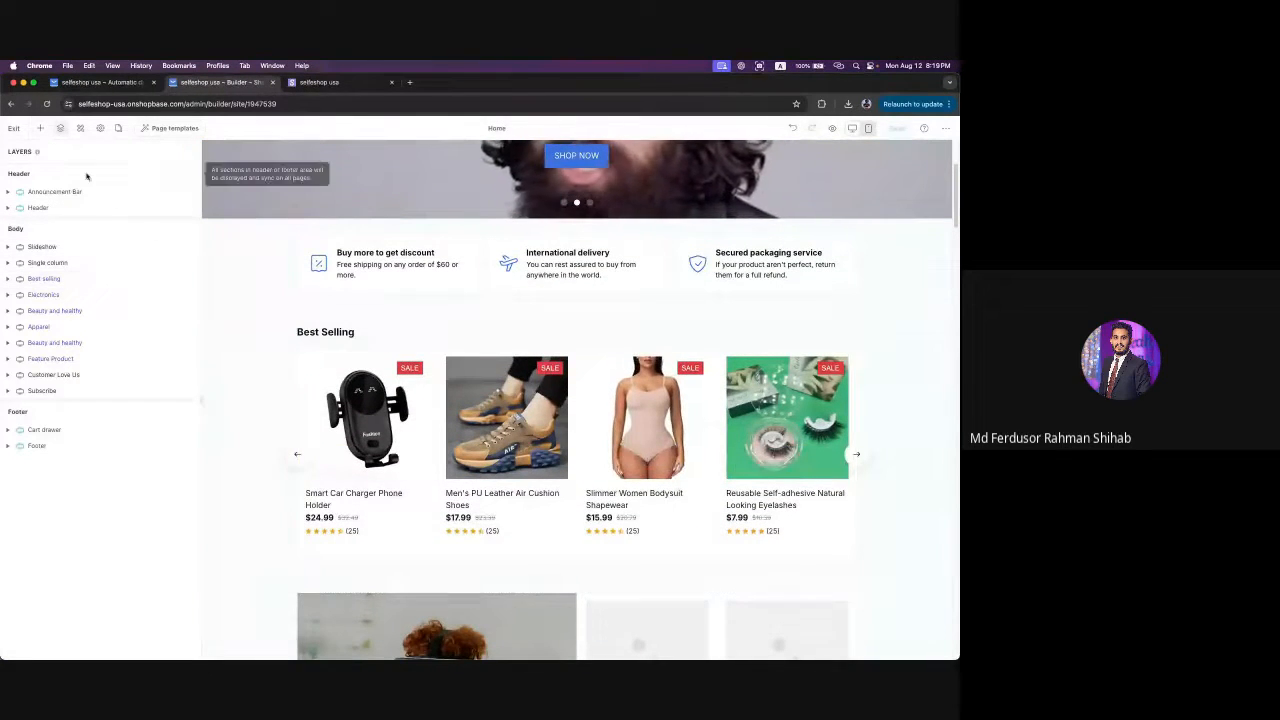
- Browse the Collections section templates available to insert, from the featured collections down to the category lists
left_click(42, 130)
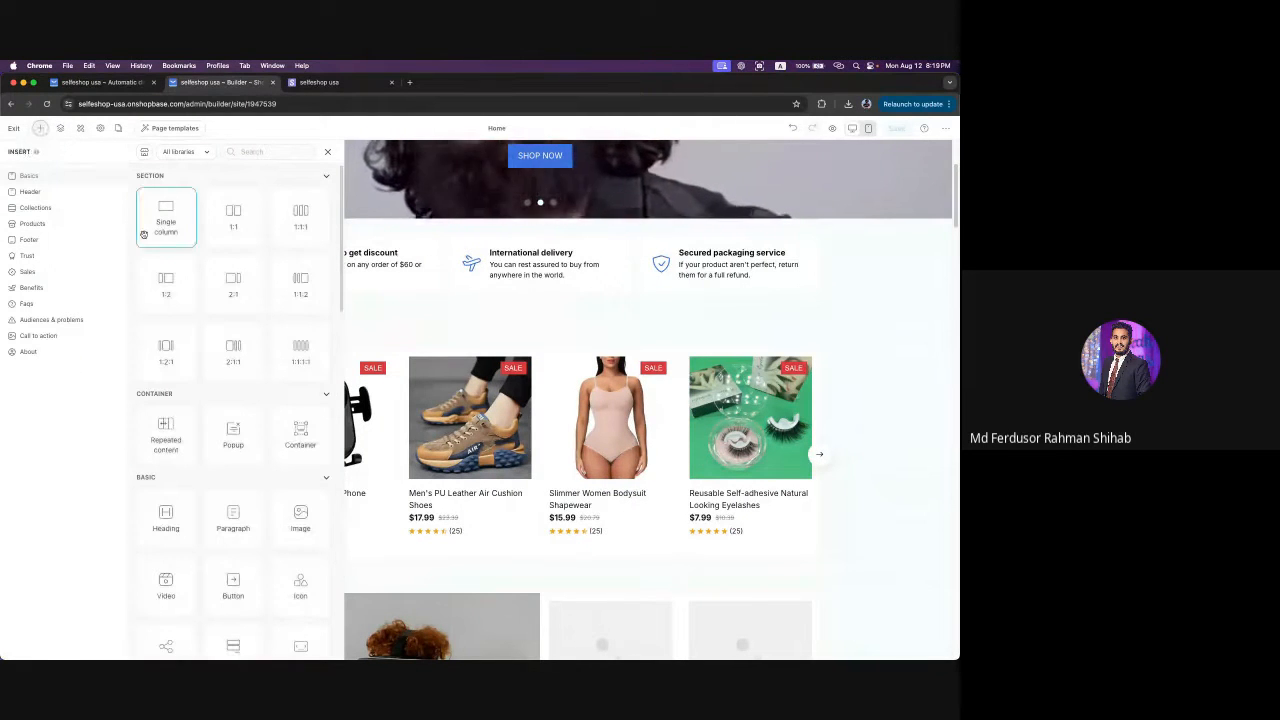
left_click(46, 208)
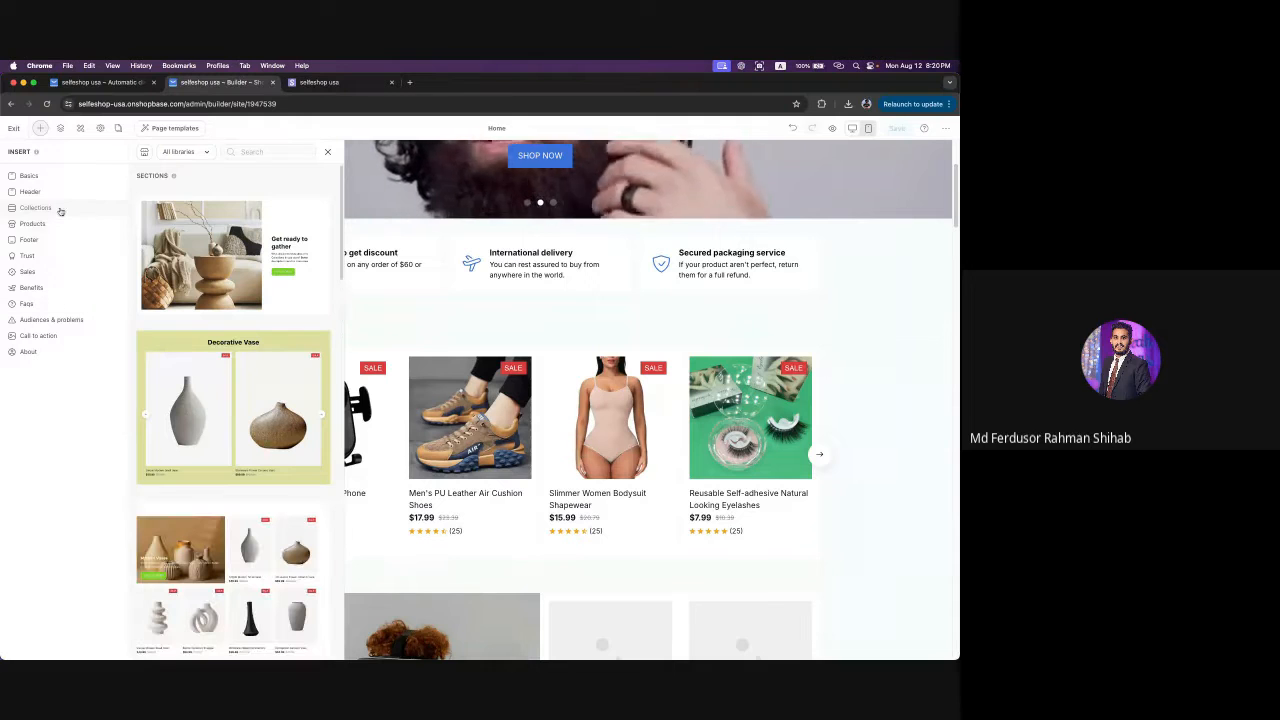
scroll(272, 368, "down", 5)
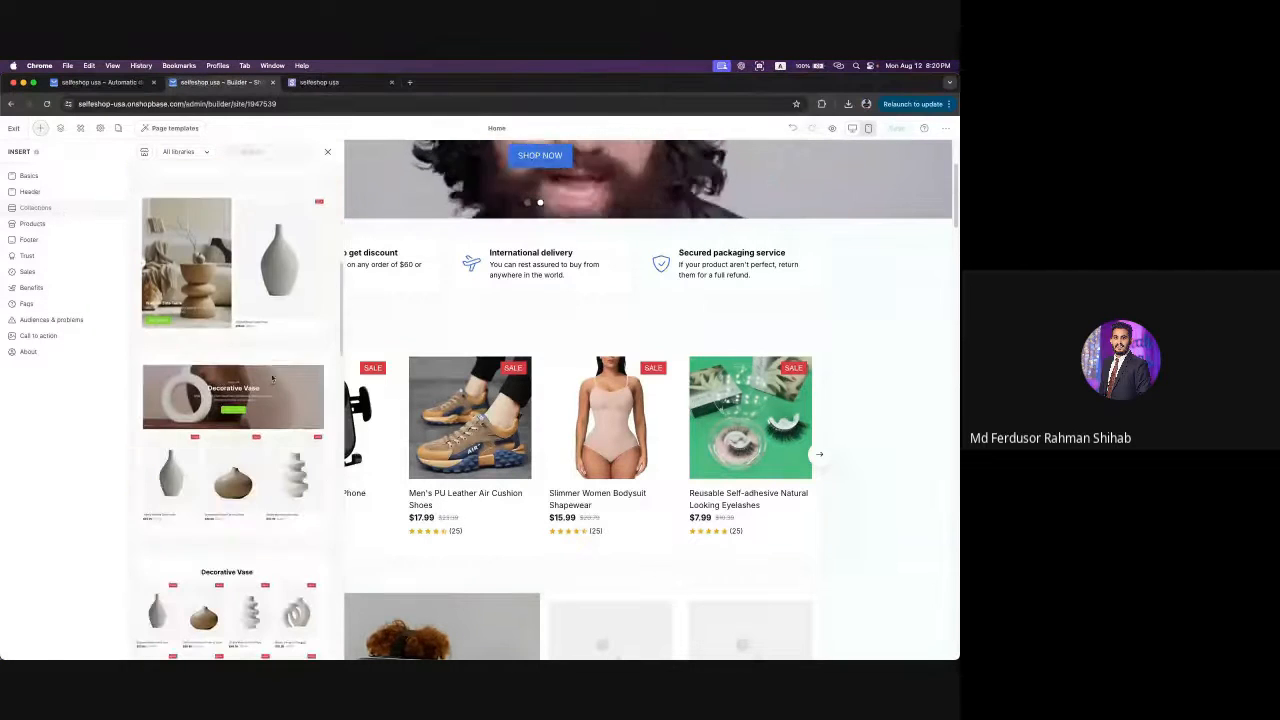
scroll(266, 430, "down", 5)
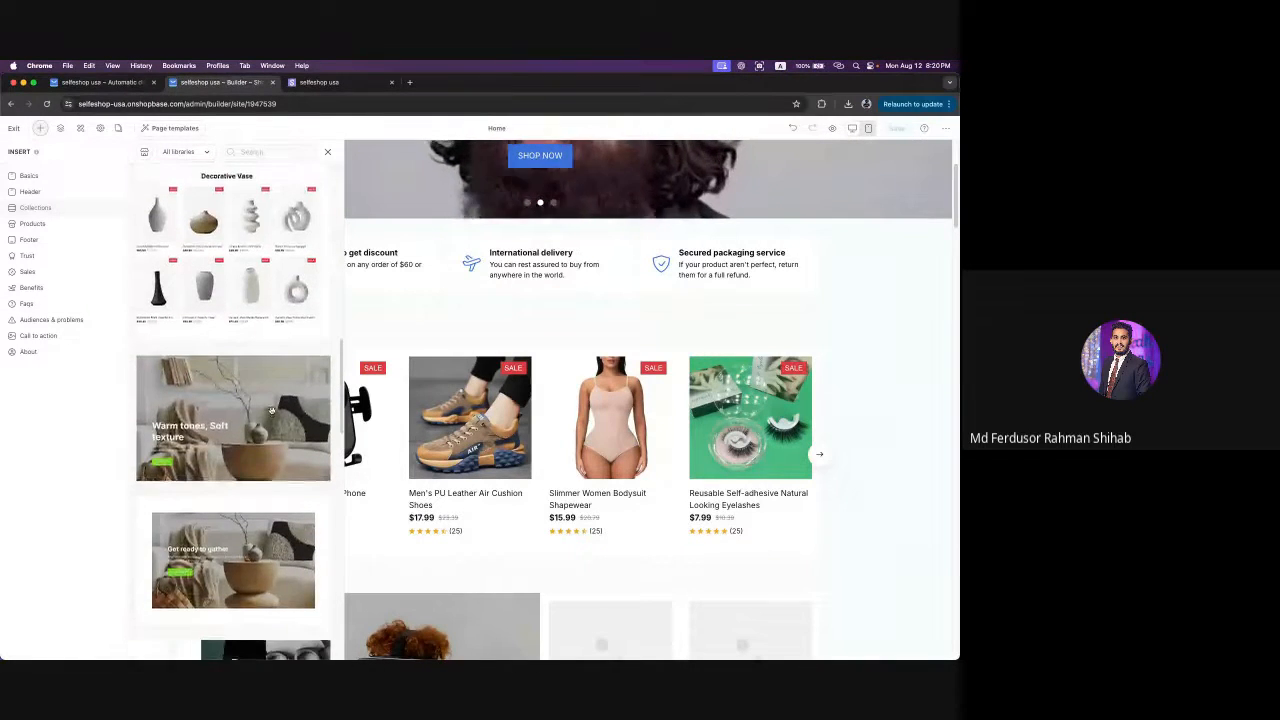
scroll(271, 410, "down", 10)
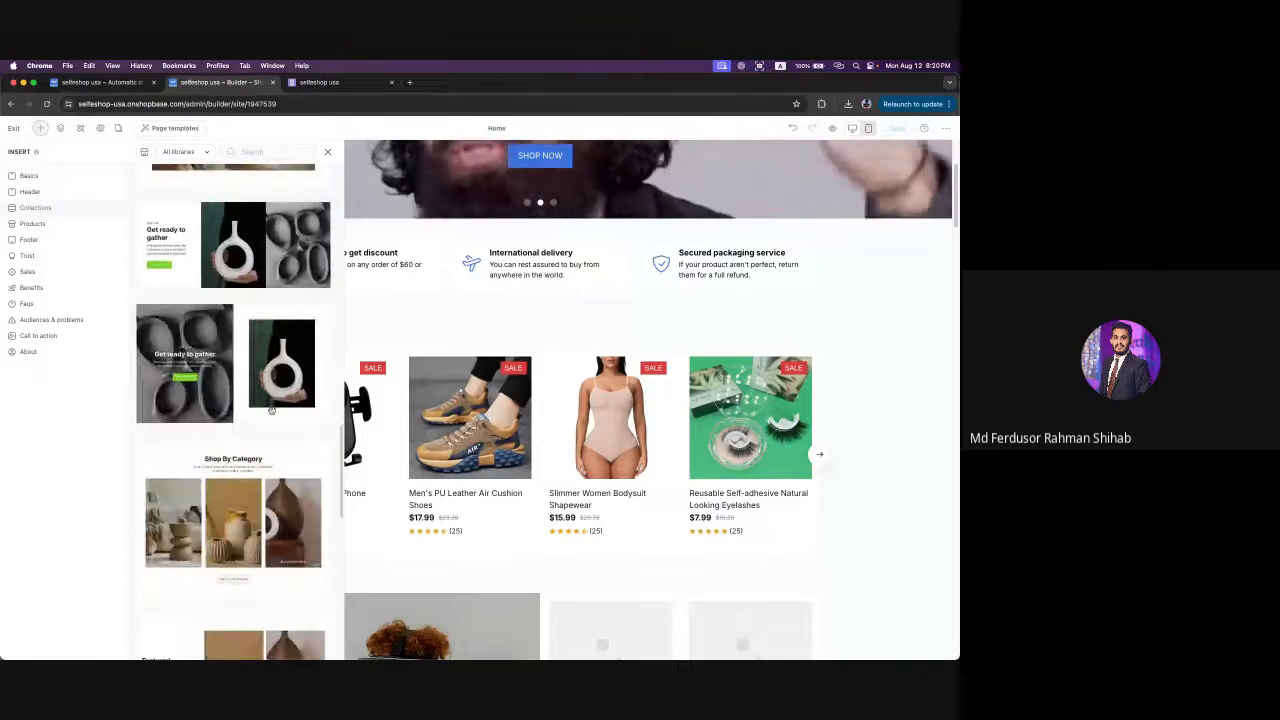
scroll(271, 410, "down", 6)
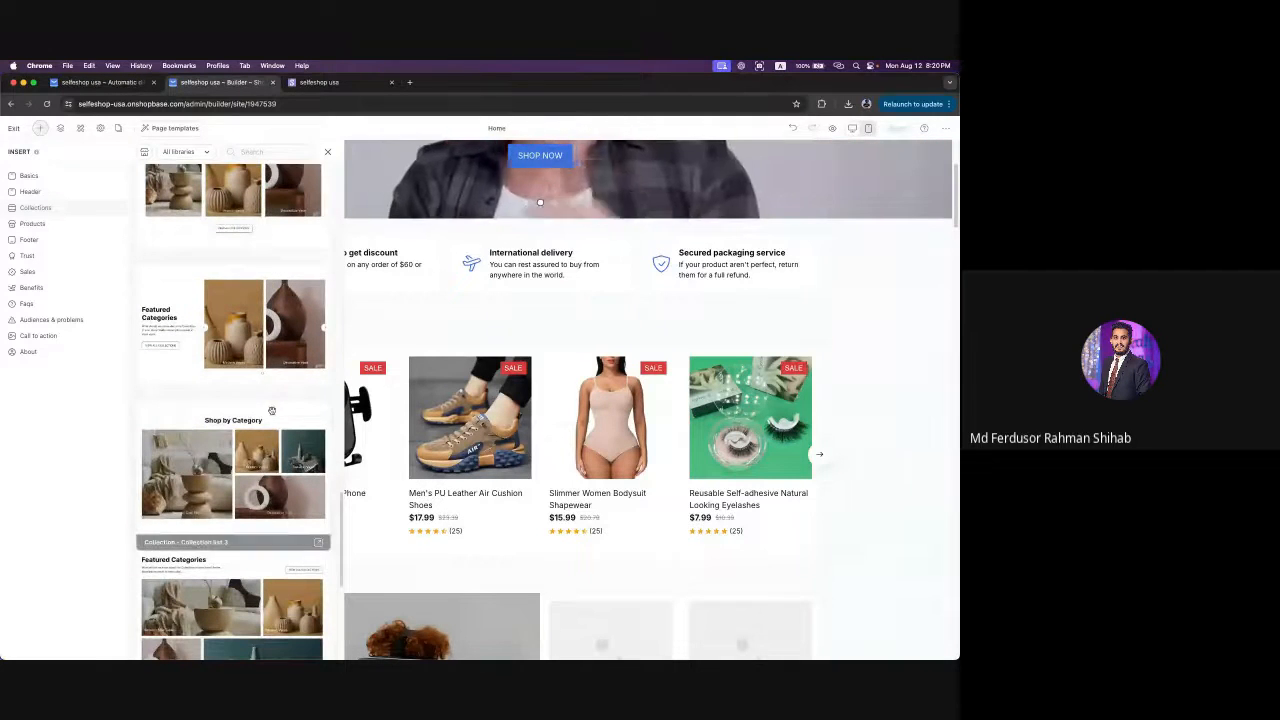
scroll(270, 410, "down", 3)
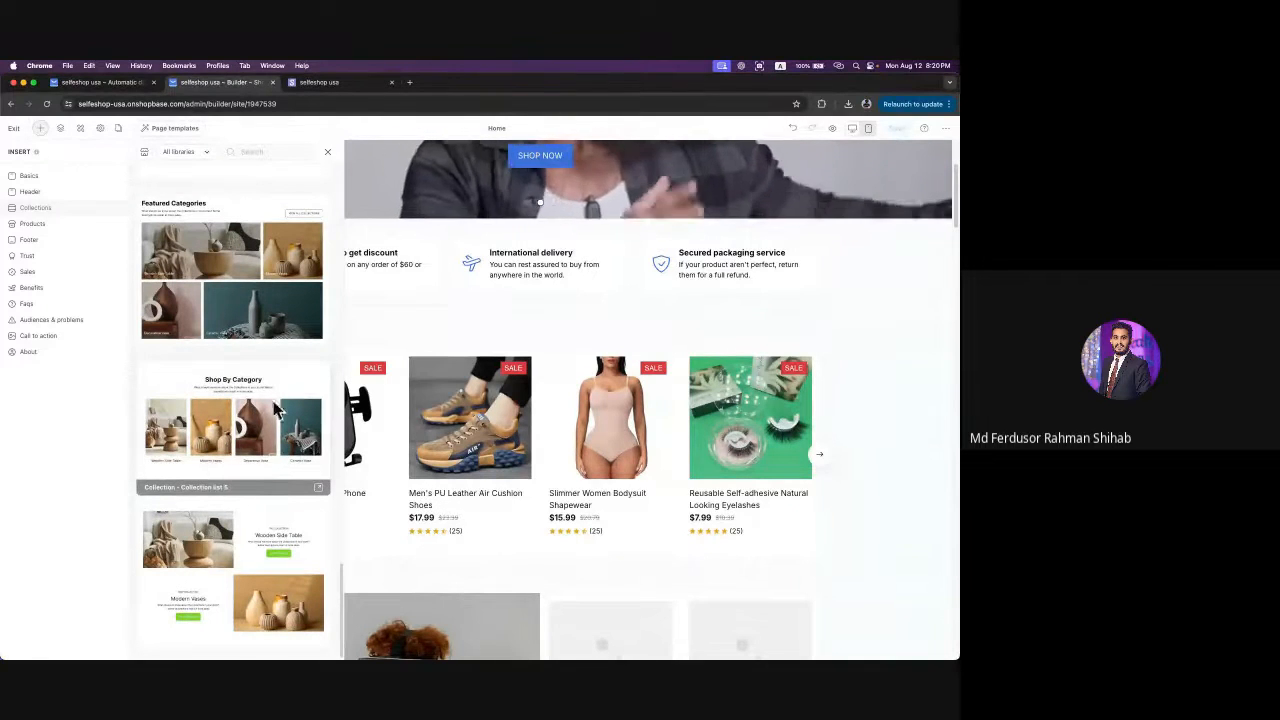
scroll(814, 471, "up", 3)
- Insert the "Shop By Category" section (Collection list 5) between the benefits row and the Best Selling section
scroll(700, 410, "down", 5)
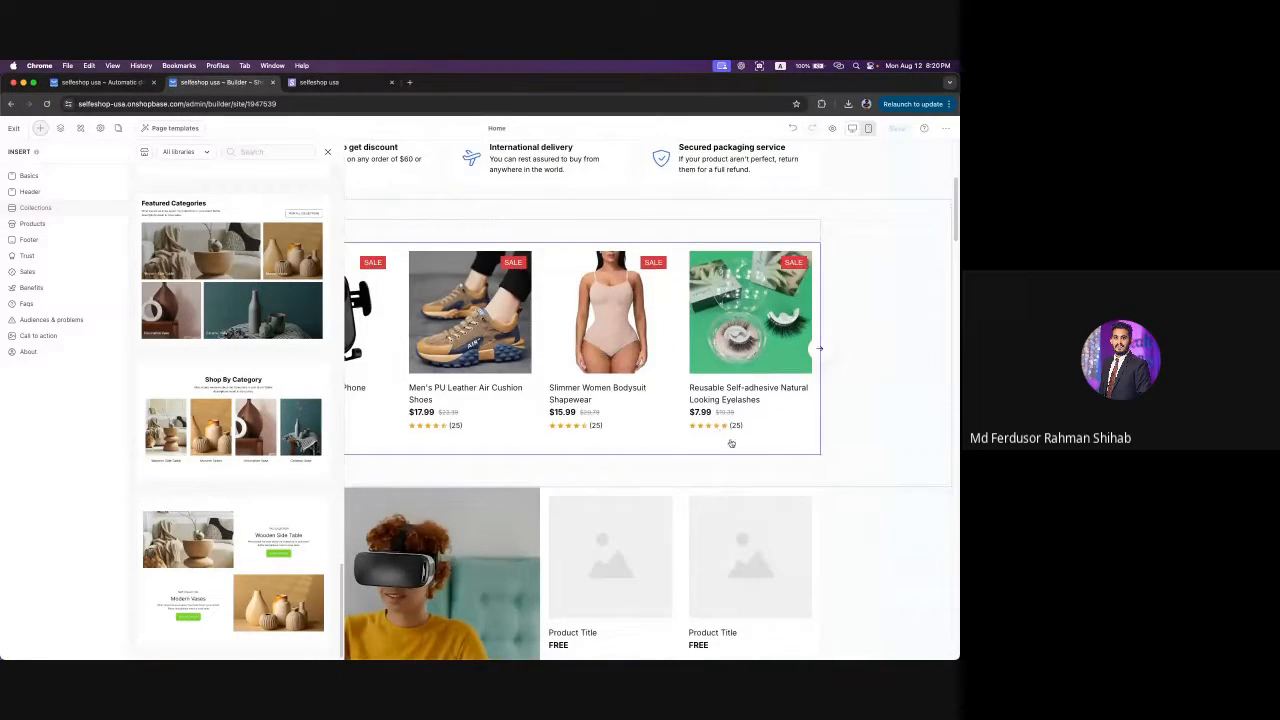
scroll(728, 440, "down", 4)
scroll(641, 486, "up", 2)
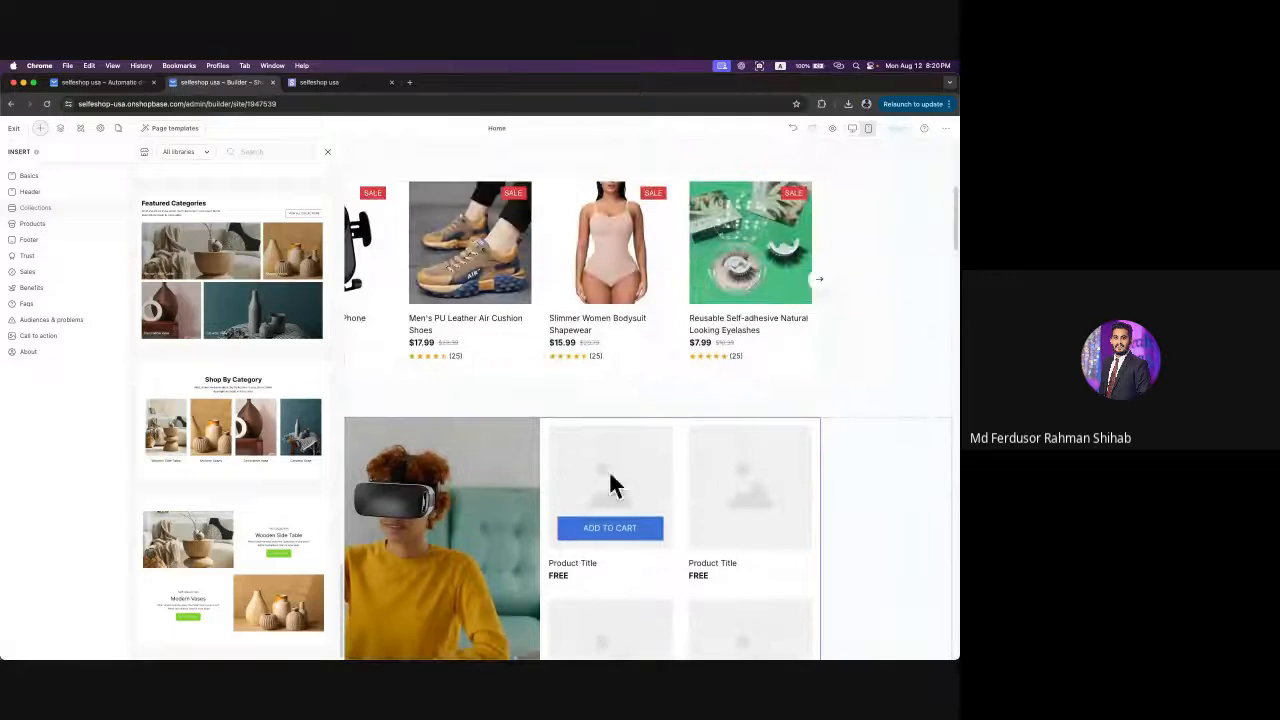
scroll(566, 500, "up", 4)
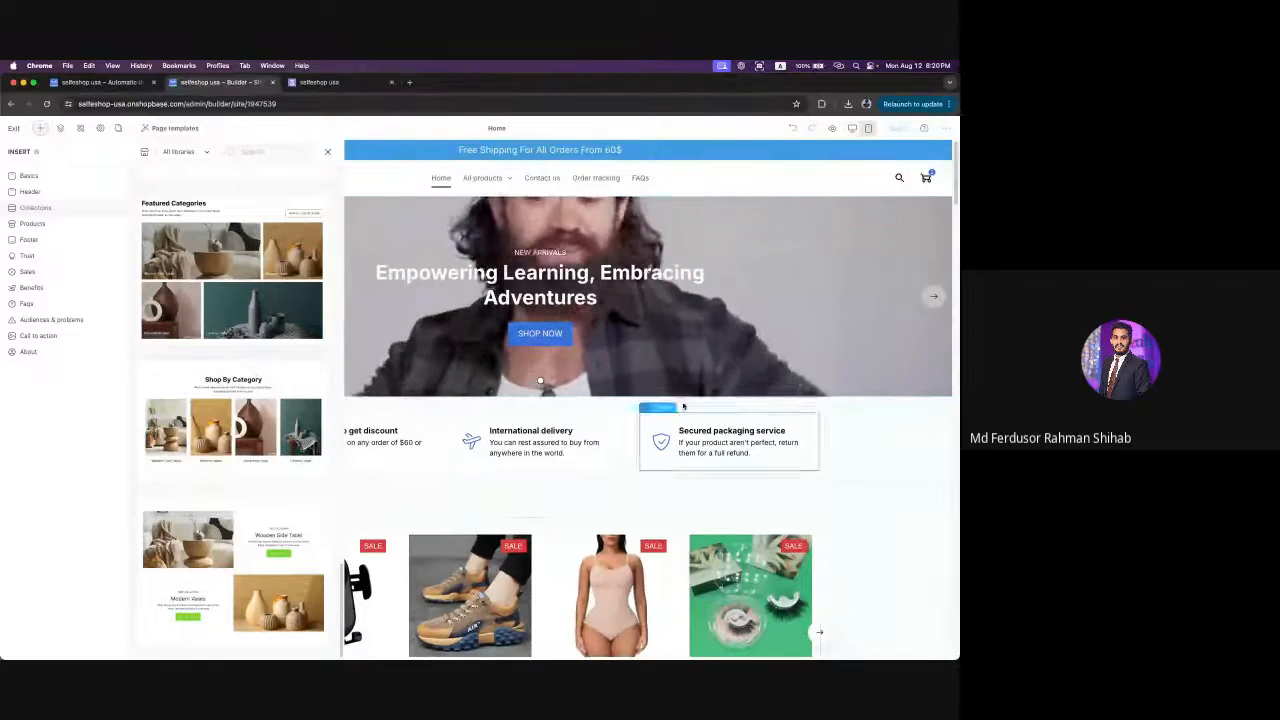
scroll(664, 270, "down", 2)
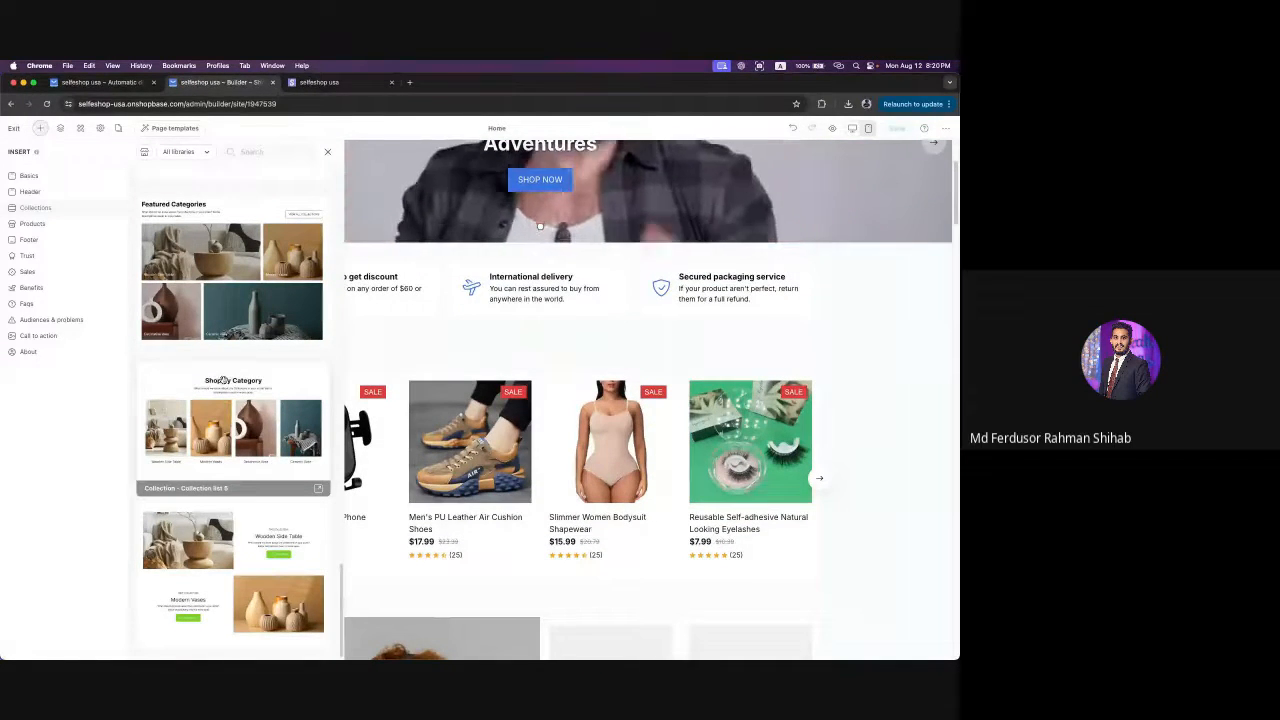
left_click_drag(224, 379, 640, 480)
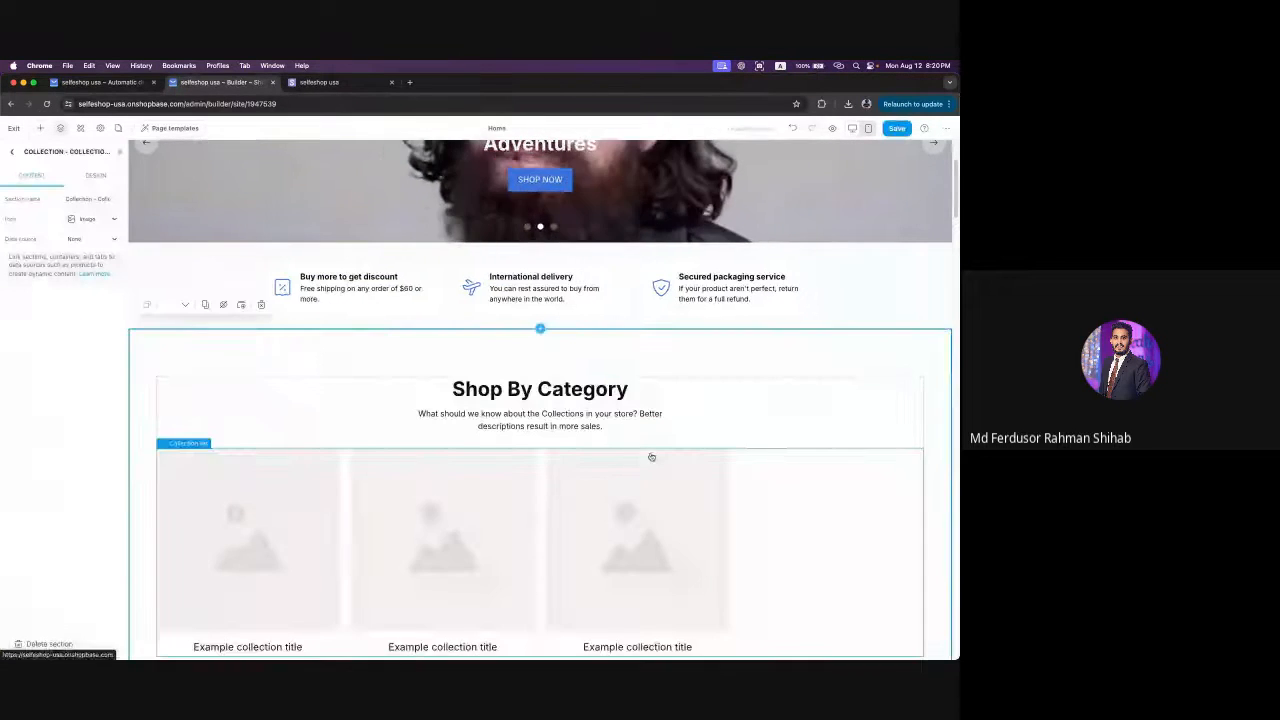
scroll(672, 452, "down", 2)
scroll(674, 452, "up", 1)
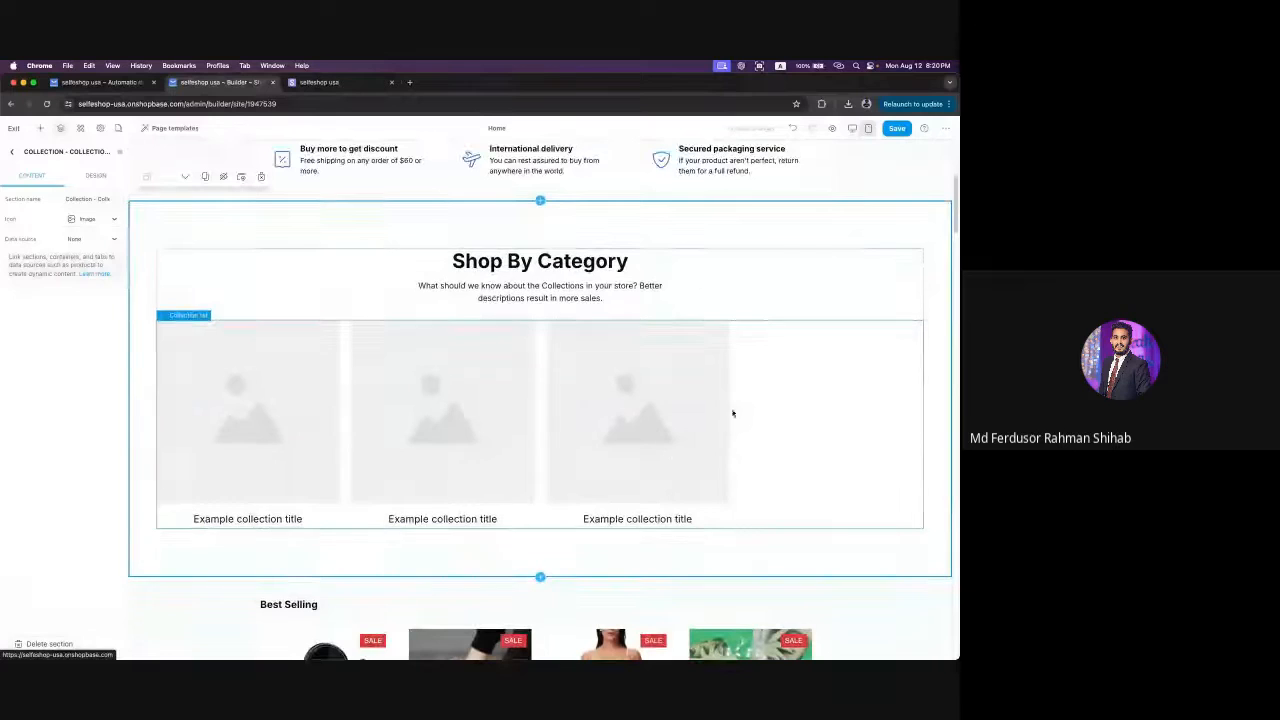
- Insert the Featured collection 3 section with the banner and product slider above Shop By Category, dismissing the data source prompt without choosing a collection
left_click(12, 151)
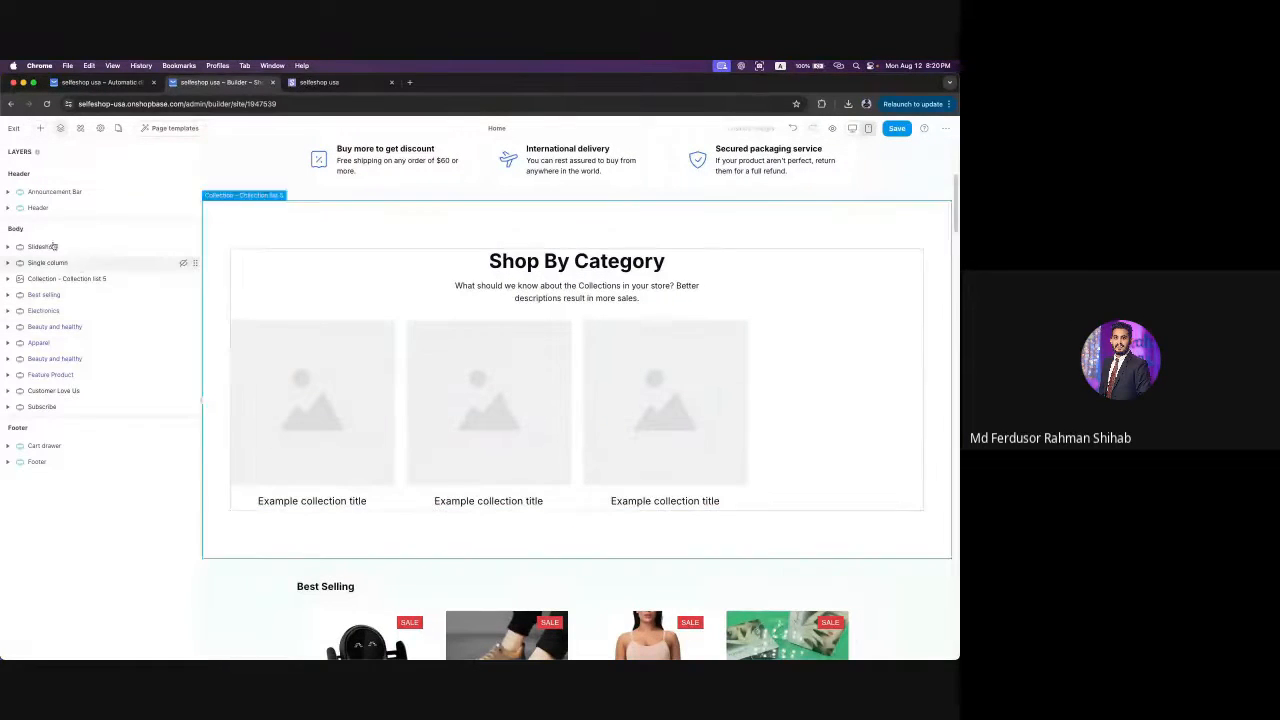
left_click(40, 128)
scroll(219, 347, "down", 10)
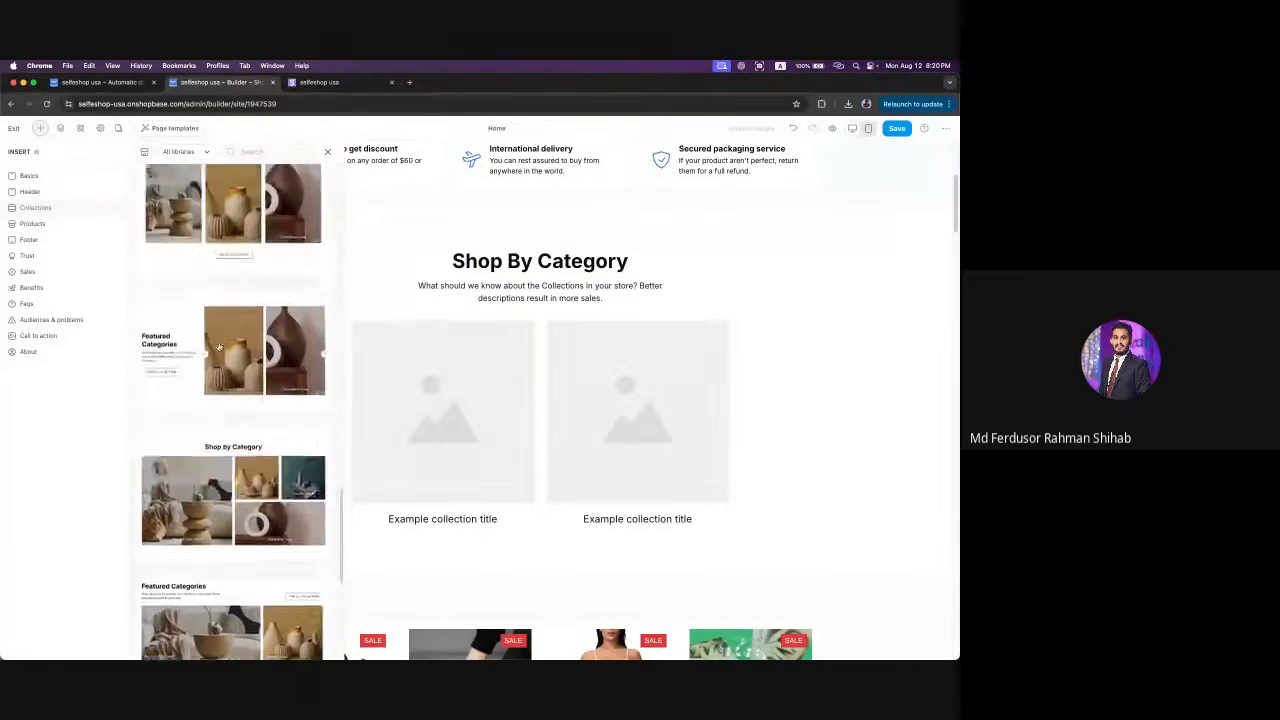
scroll(230, 370, "up", 10)
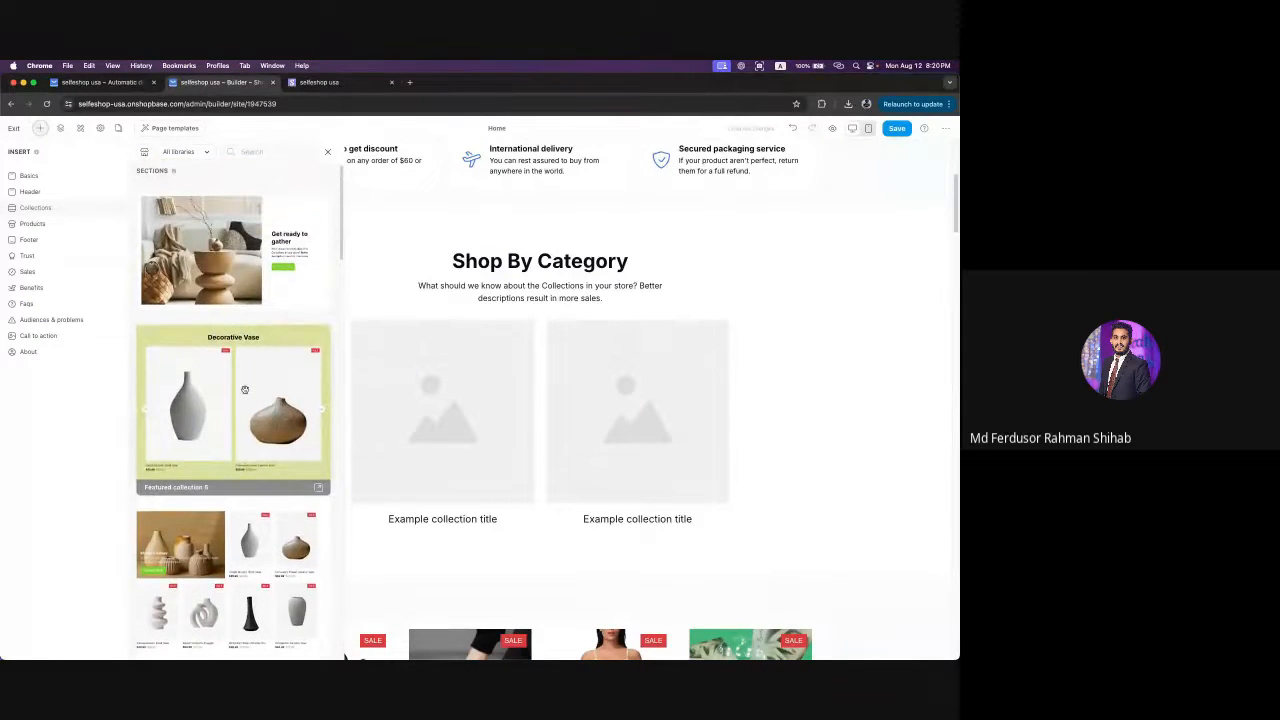
scroll(244, 389, "down", 5)
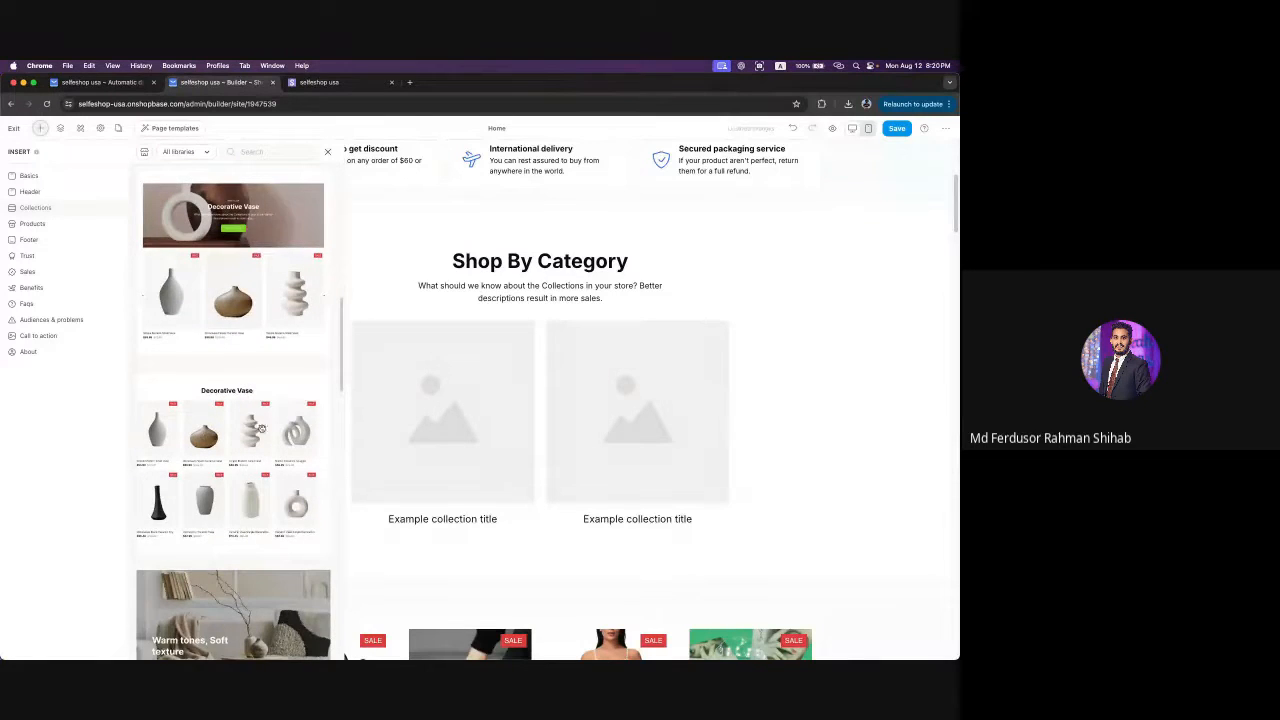
scroll(260, 428, "up", 2)
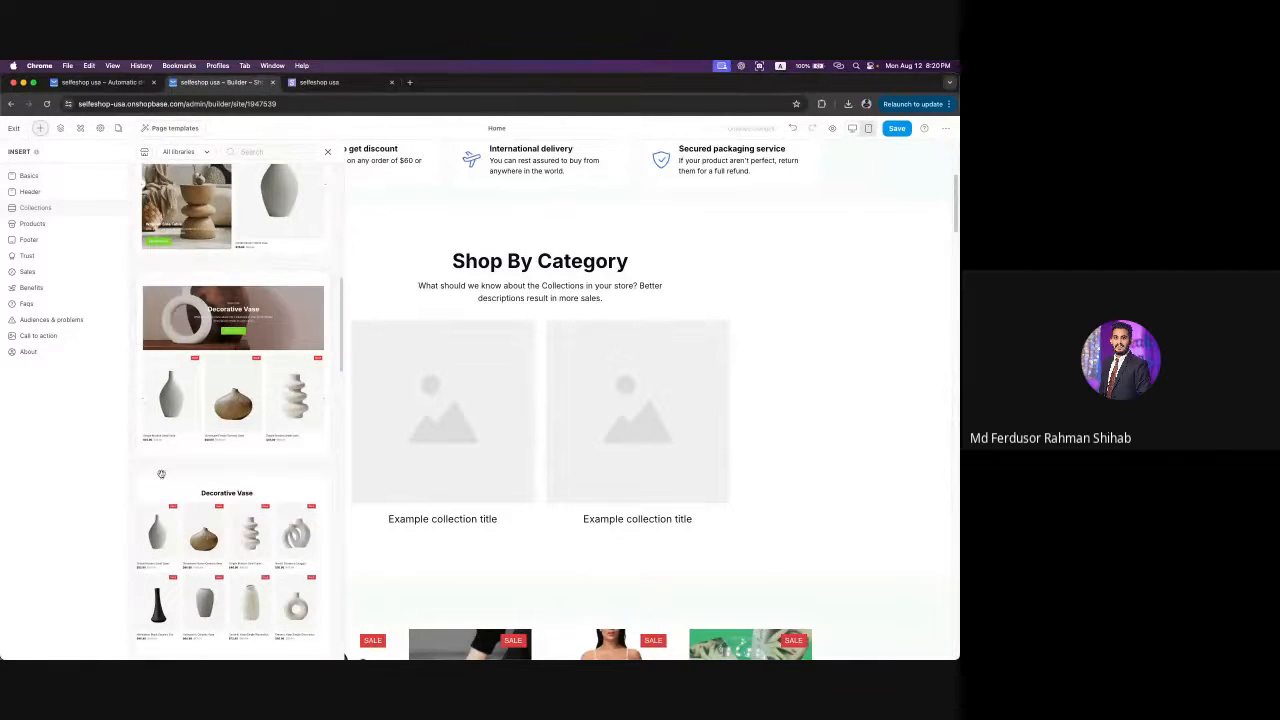
left_click_drag(216, 383, 580, 301)
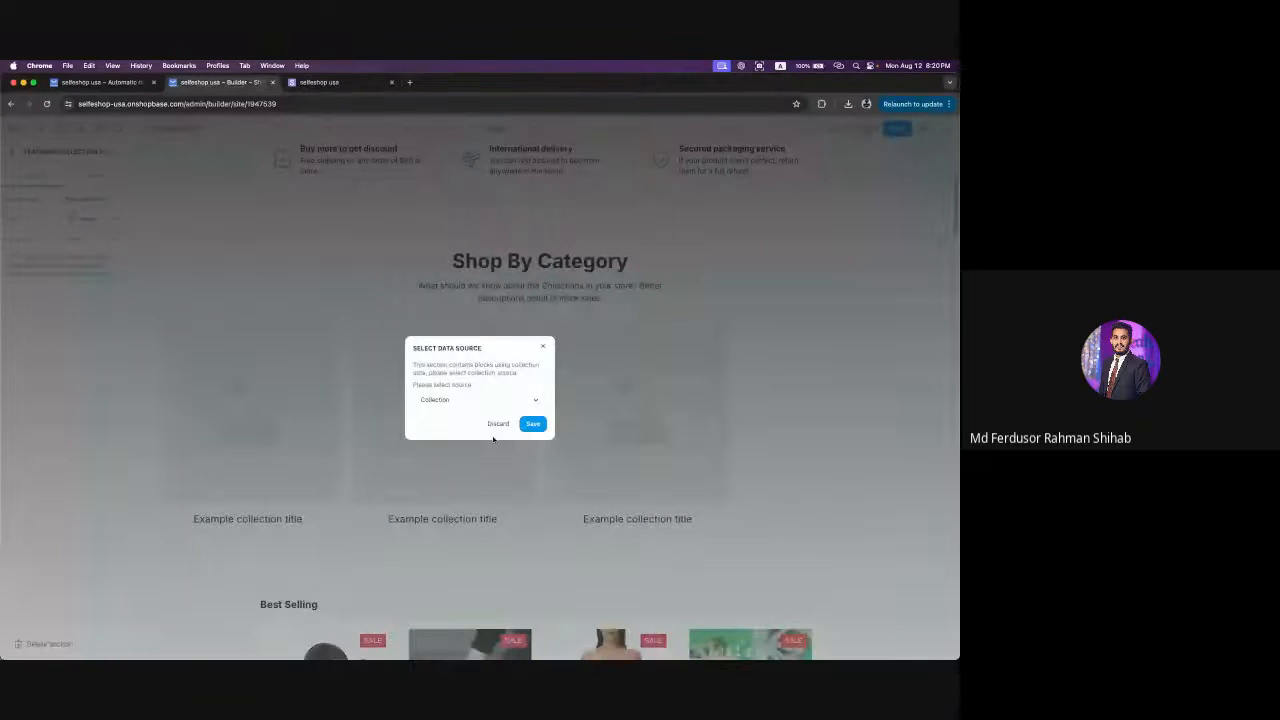
left_click(544, 348)
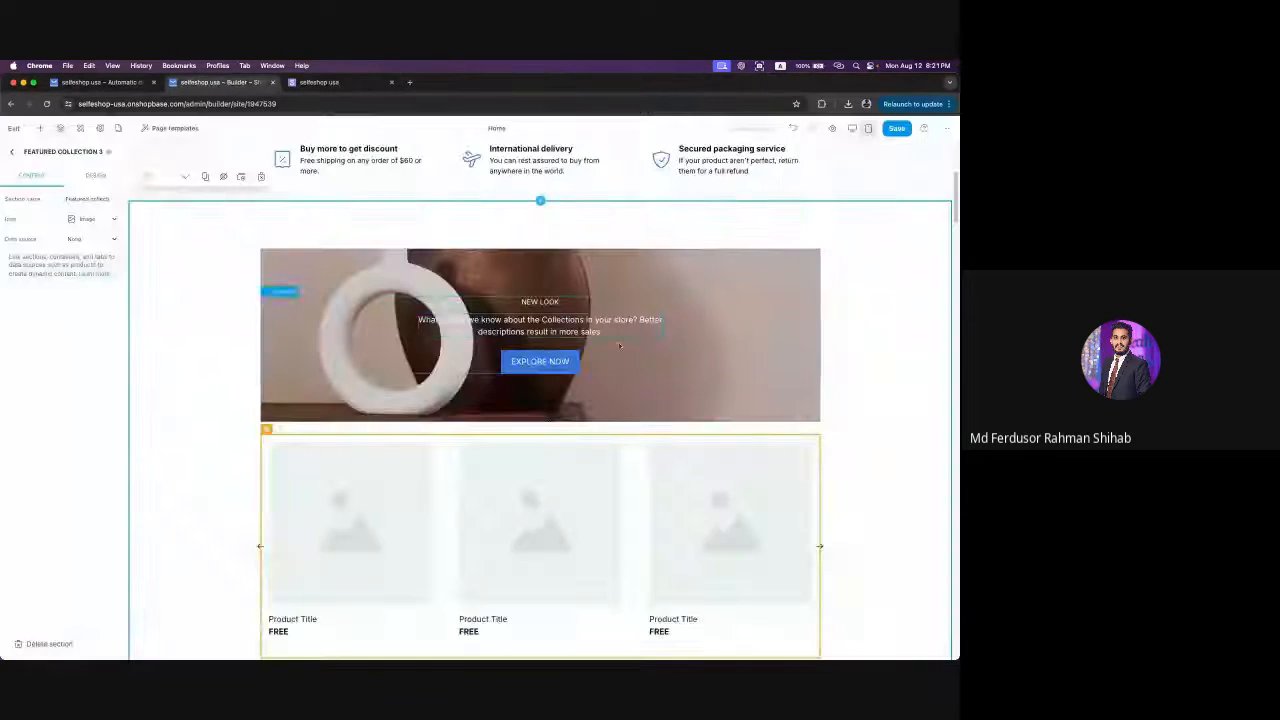
scroll(643, 463, "up", 3)
scroll(655, 464, "down", 5)
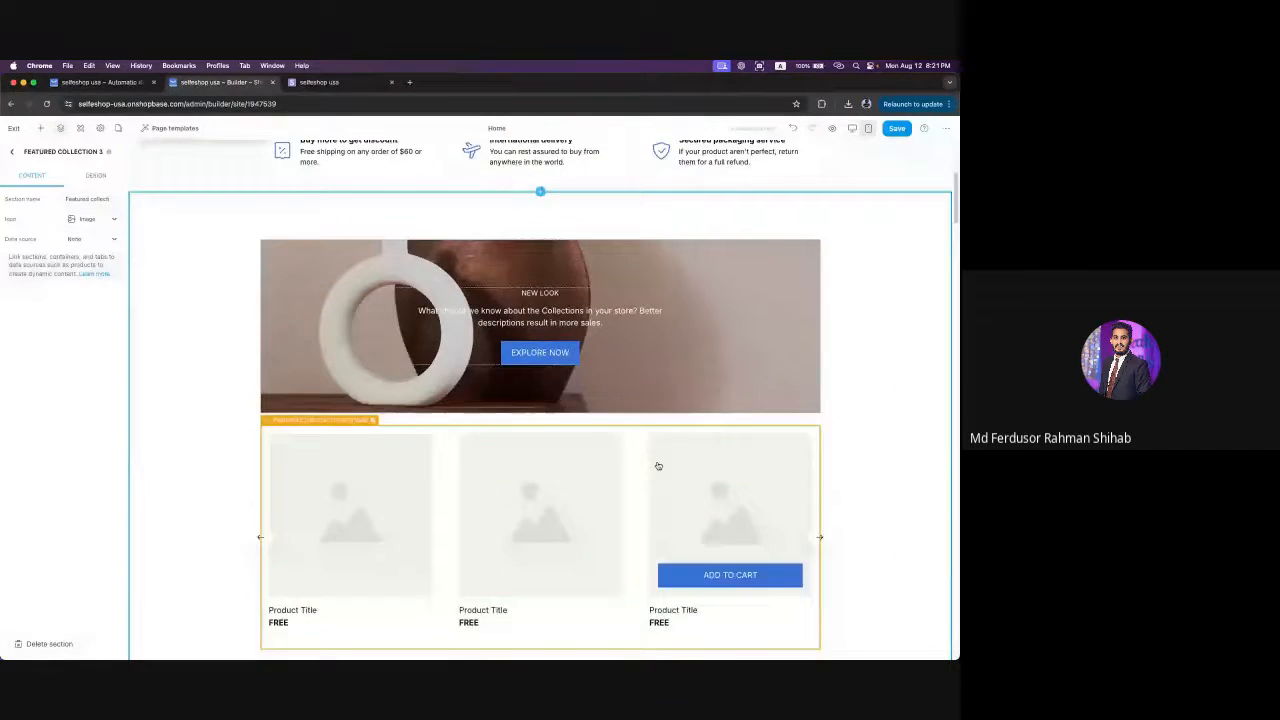
- Set the Featured collection 3 section's data source to Collection All and look over its banner and products
left_click(83, 240)
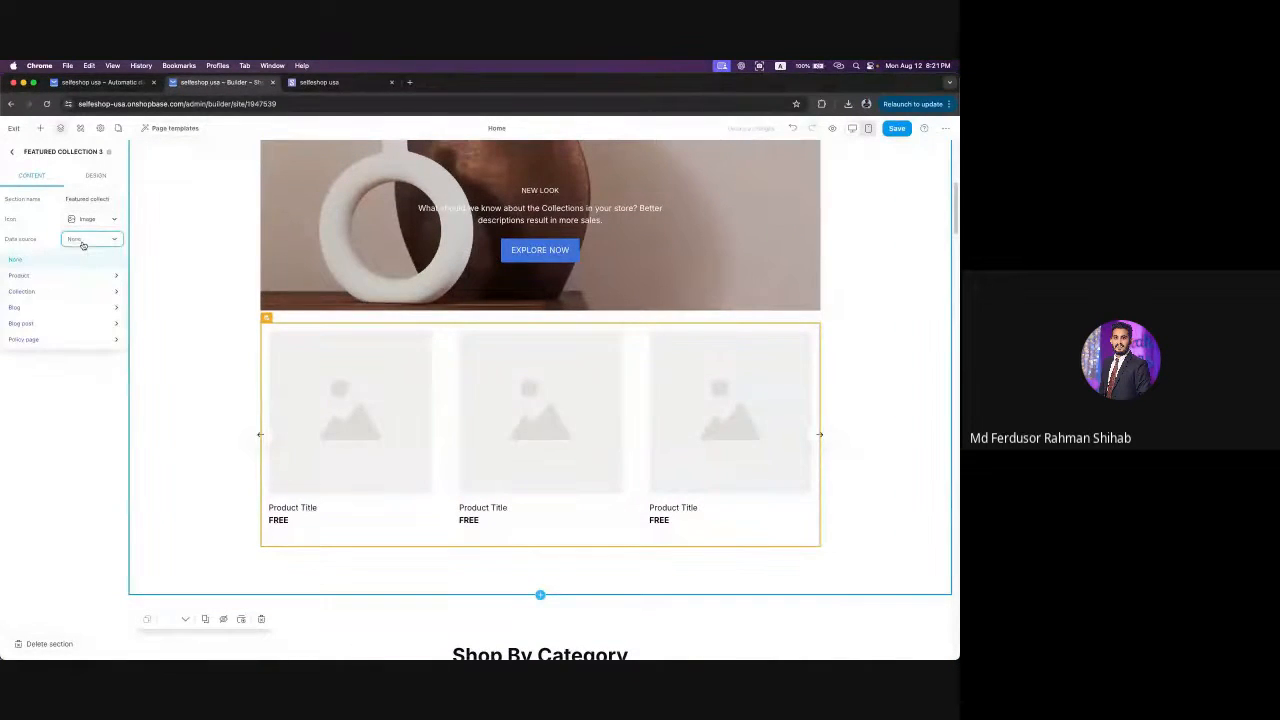
left_click(78, 292)
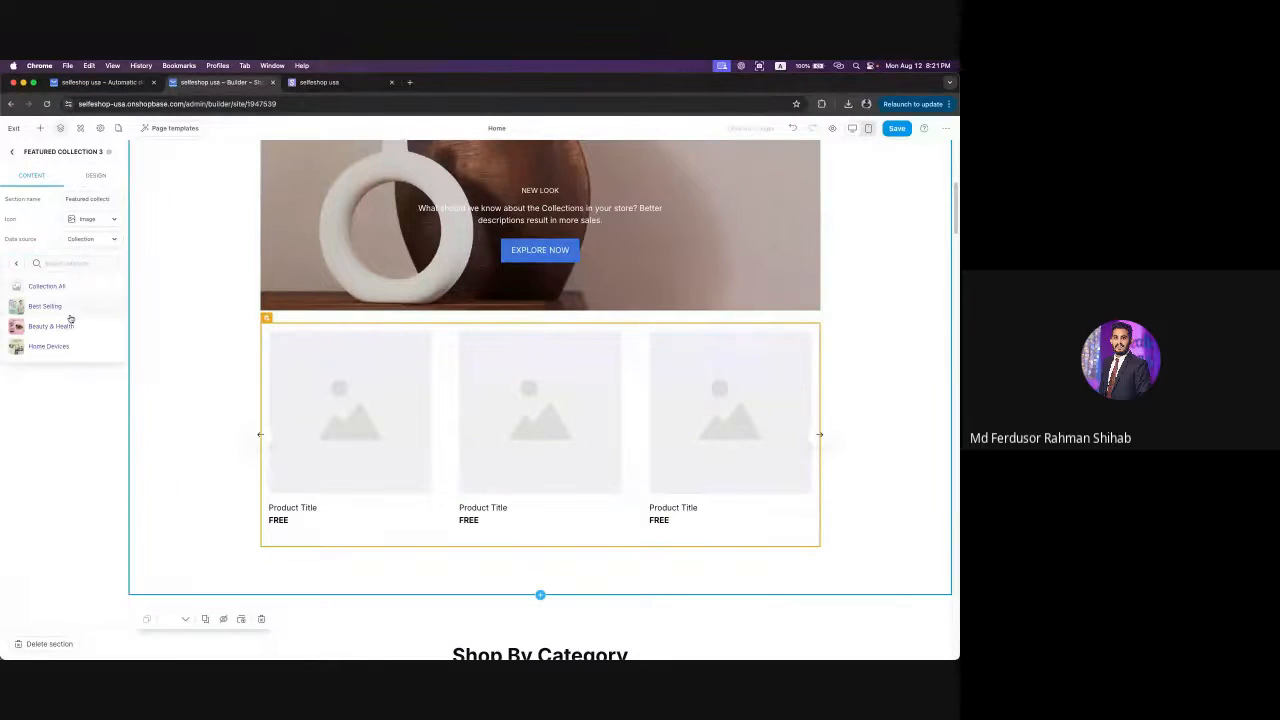
left_click(64, 294)
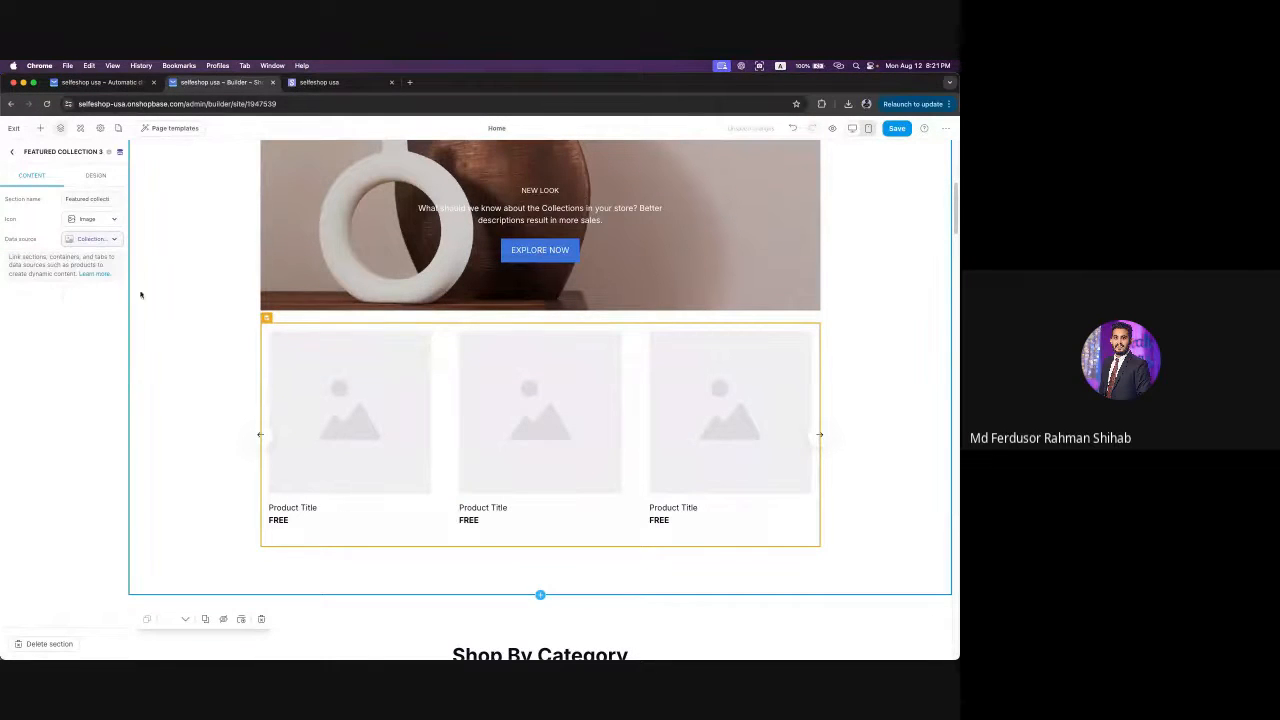
scroll(848, 458, "up", 3)
scroll(849, 461, "down", 2)
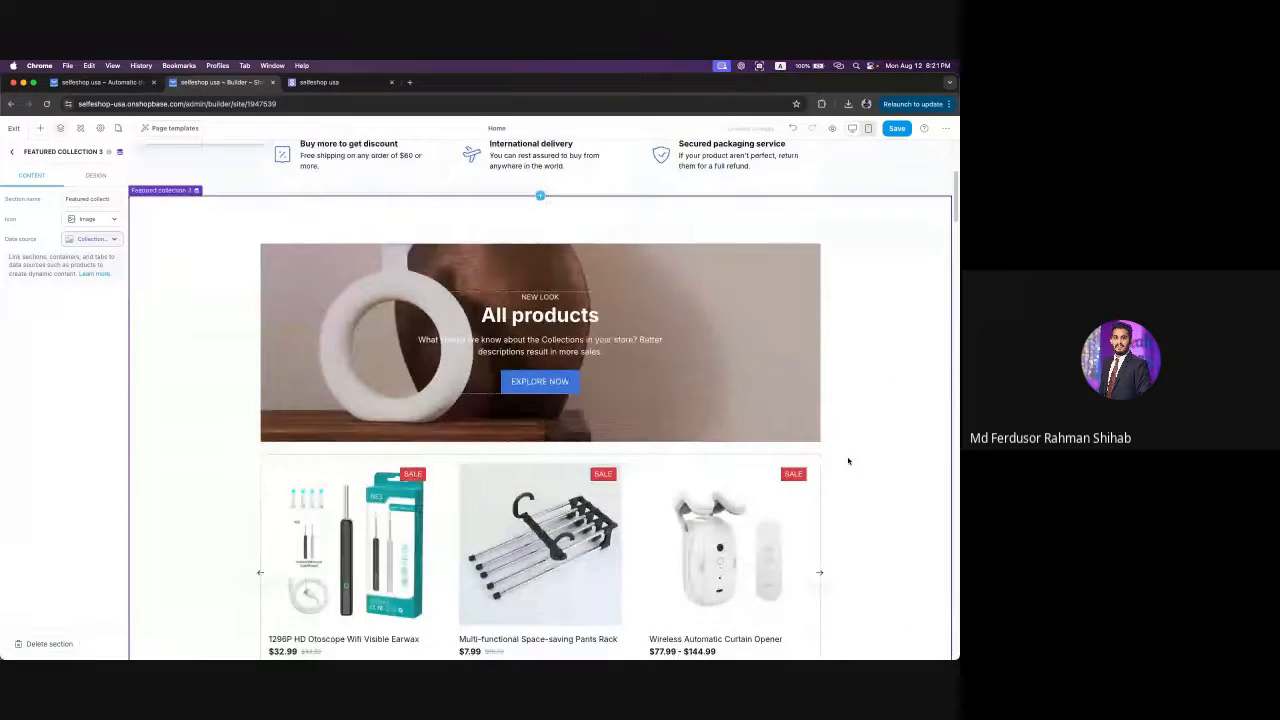
scroll(740, 436, "down", 2)
scroll(551, 509, "up", 3)
scroll(591, 436, "down", 3)
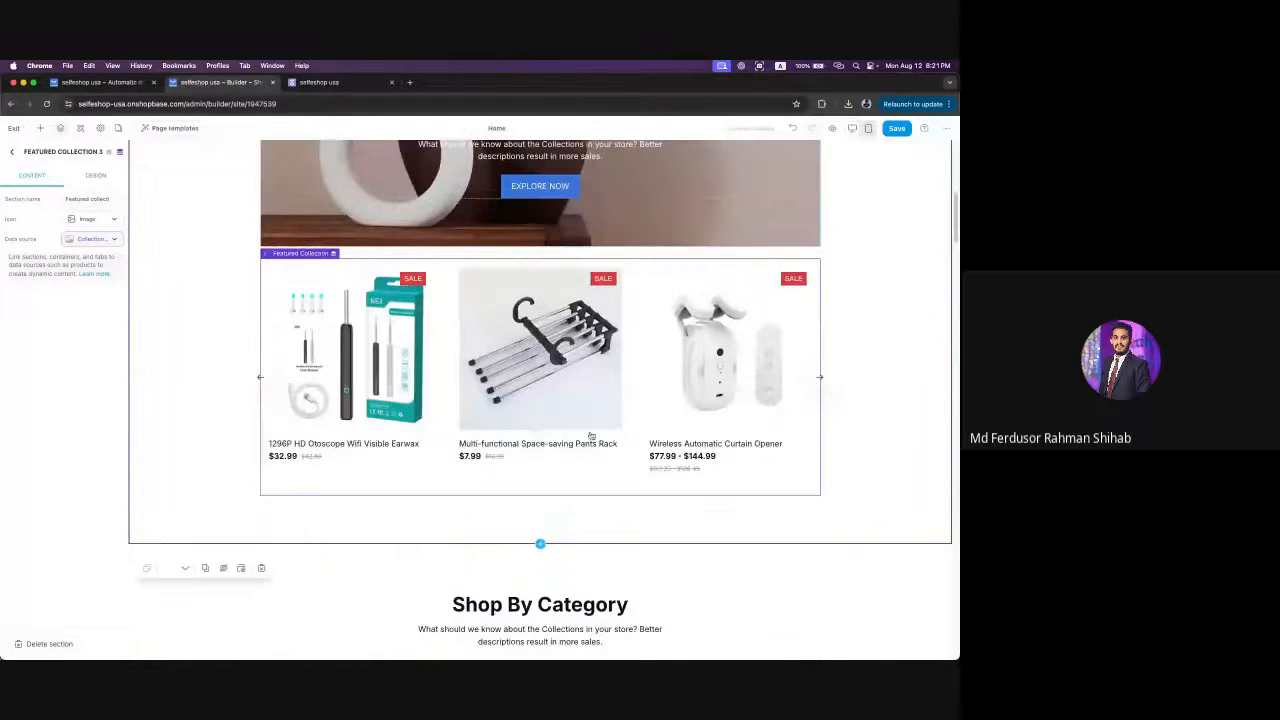
scroll(723, 434, "up", 3)
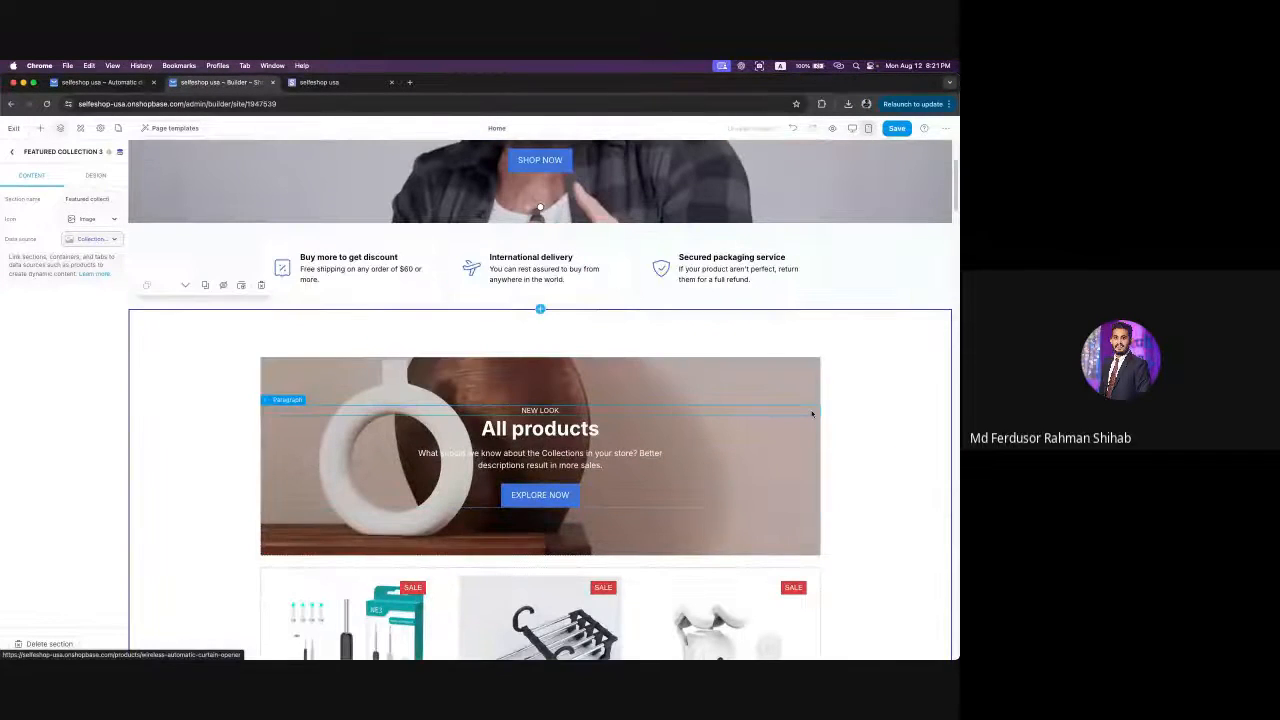
- Expand the Featured collection 3 layer and inspect the settings of the banner's two paragraph blocks
left_click(13, 152)
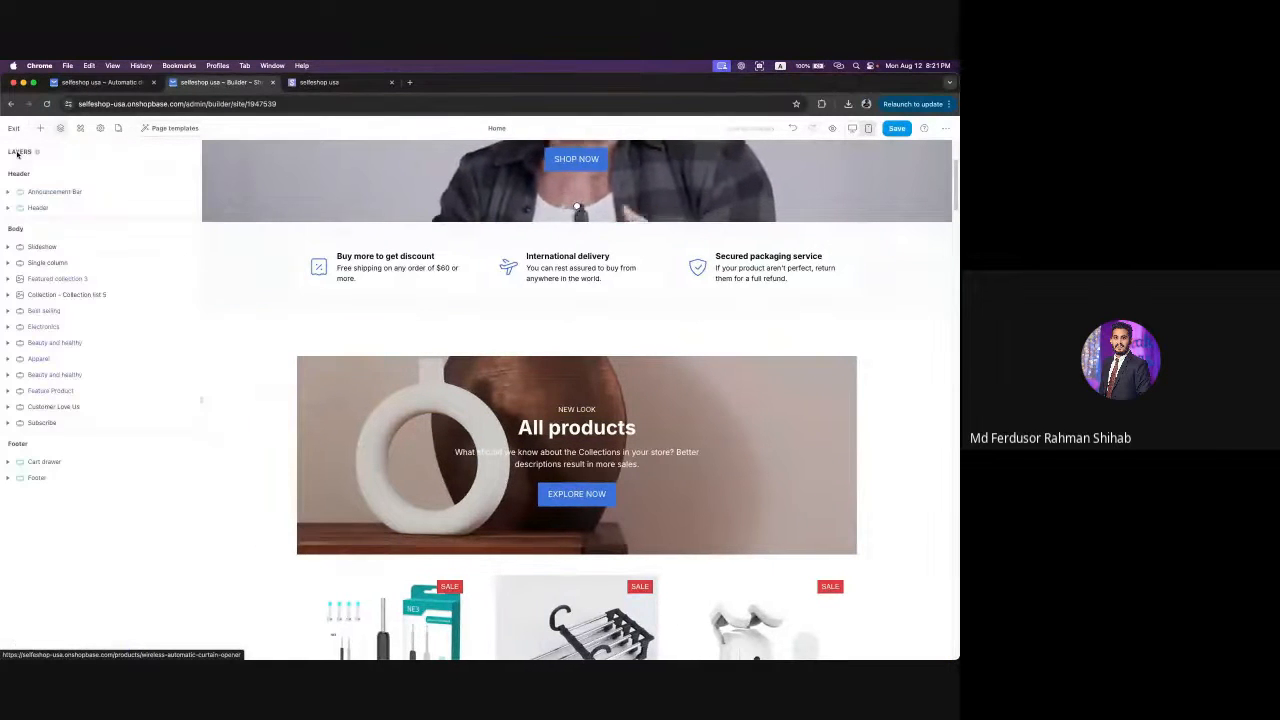
left_click(30, 280)
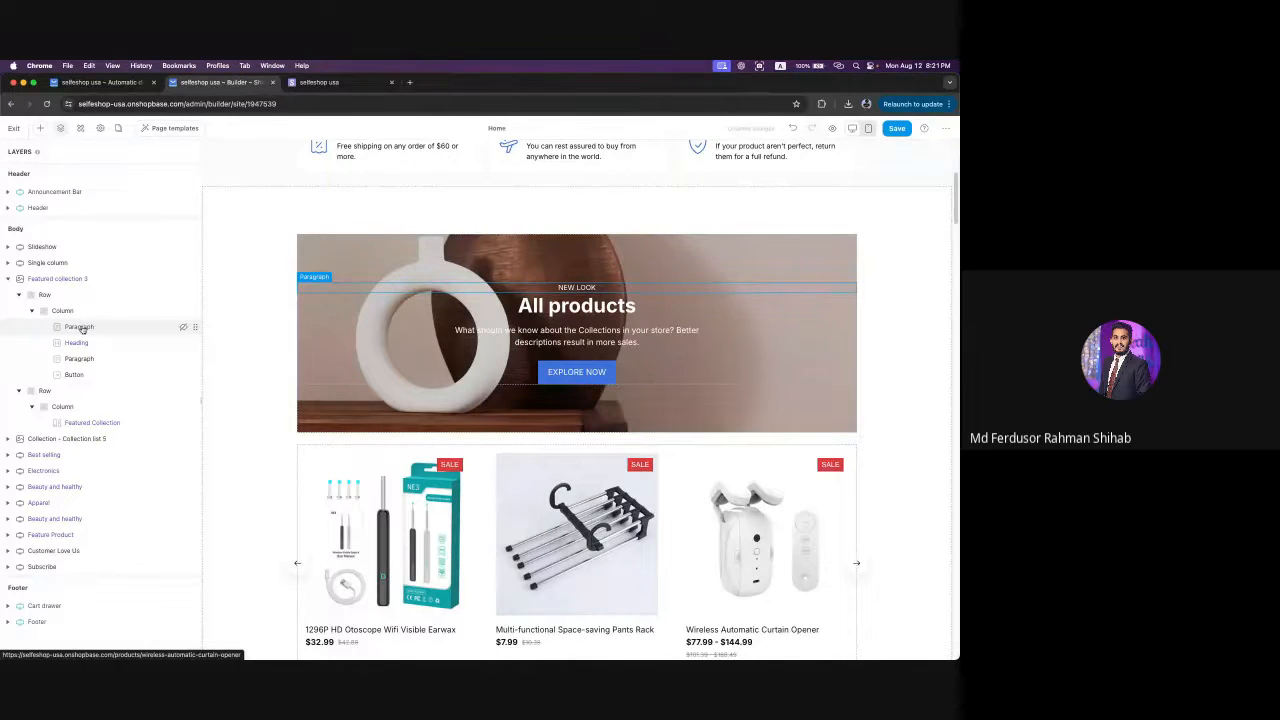
left_click(80, 327)
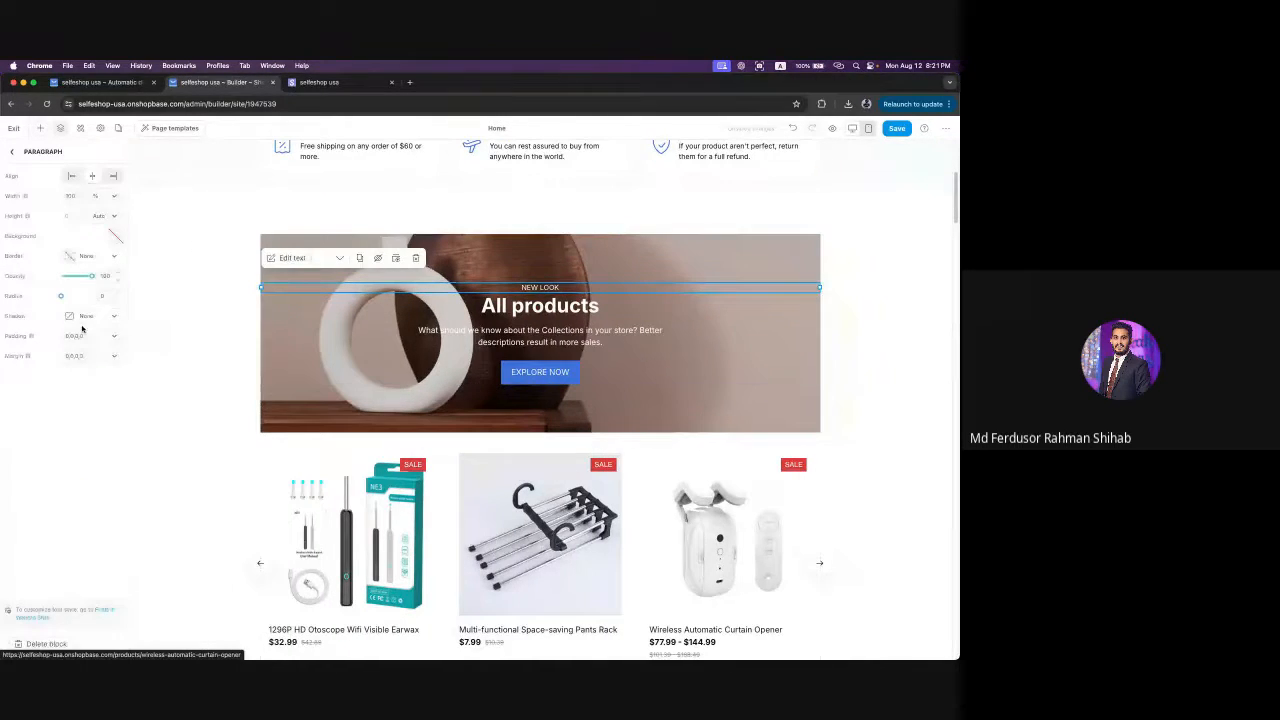
left_click(571, 312)
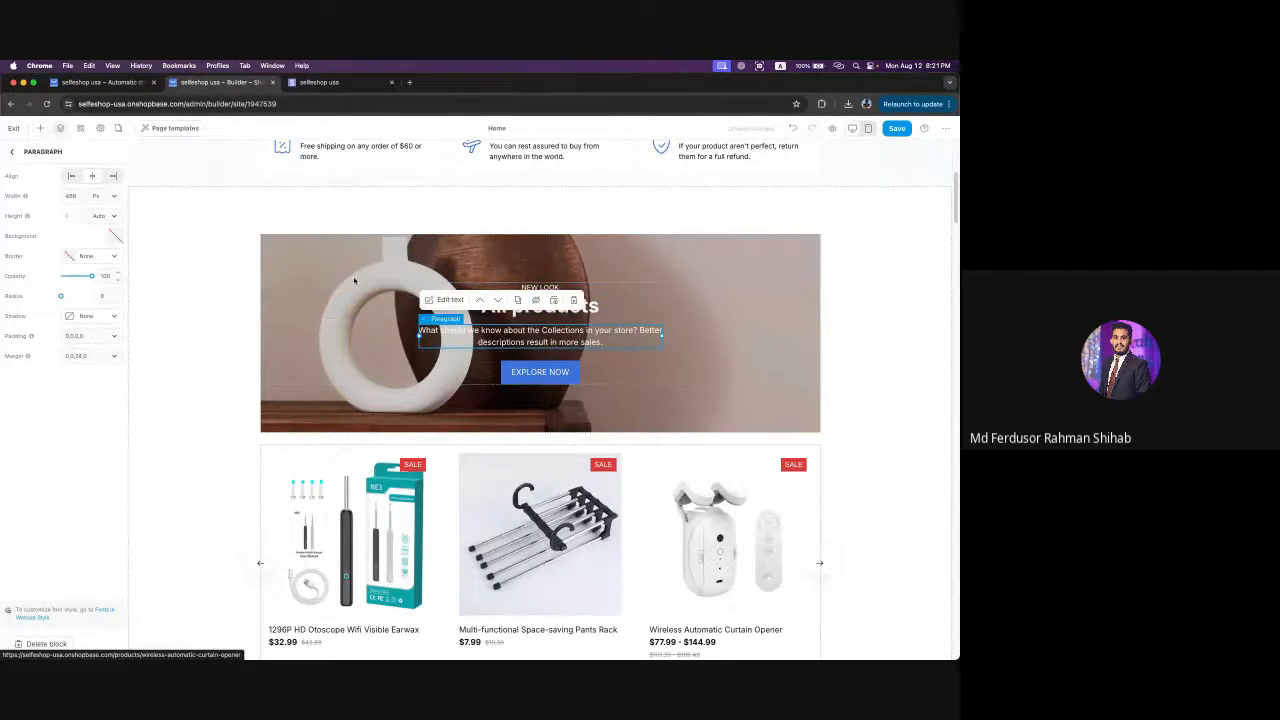
left_click(11, 151)
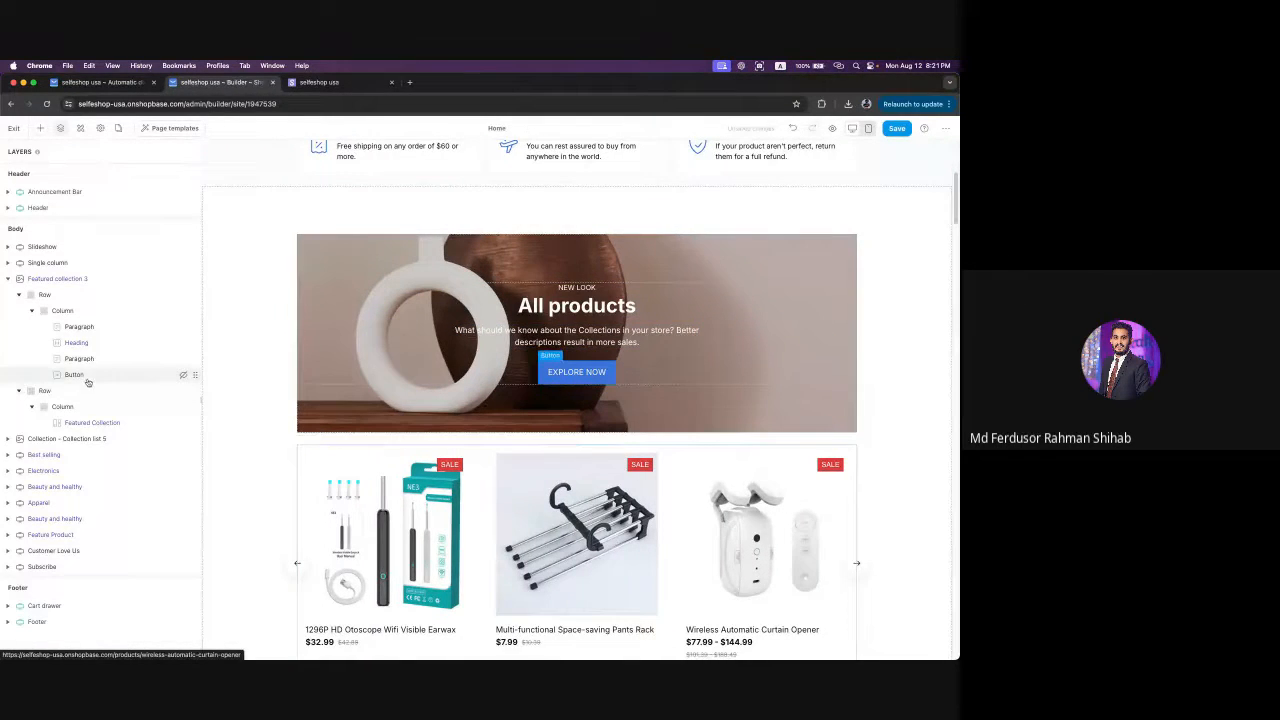
- Try the icon on the left of the banner's EXPLORE NOW button label, and settle on showing it on the right
left_click(87, 378)
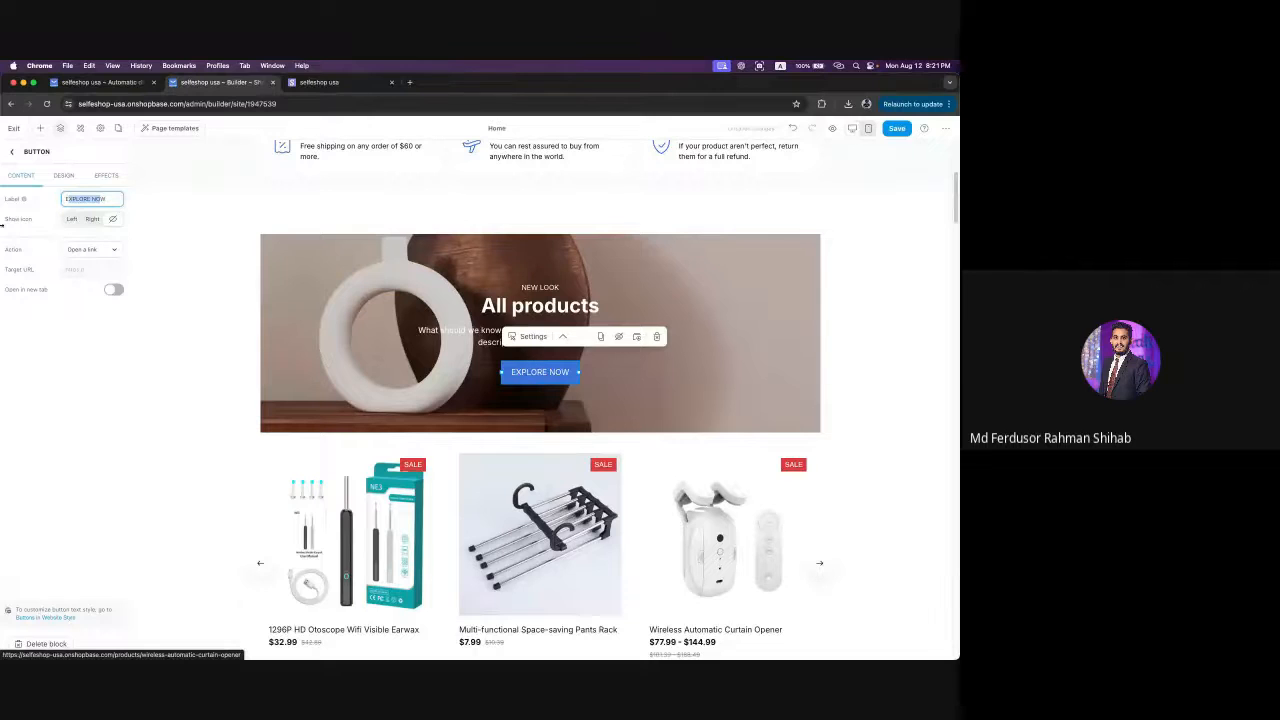
left_click(72, 220)
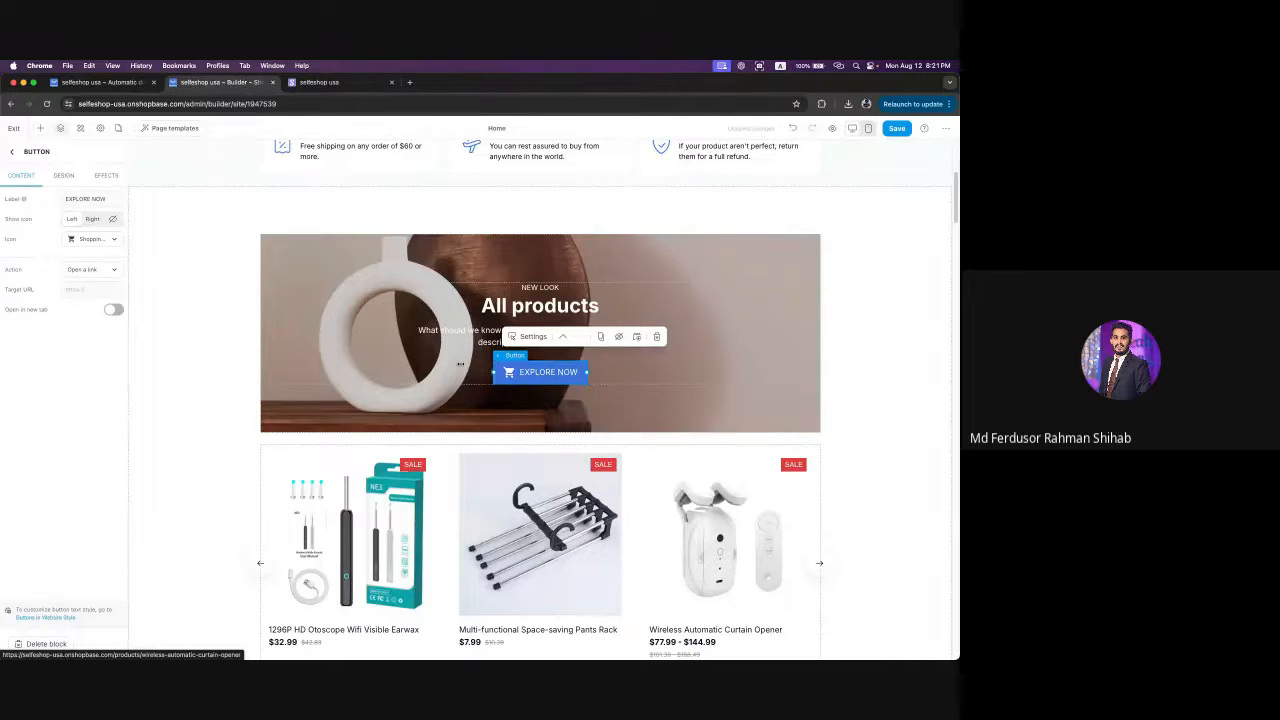
left_click(93, 220)
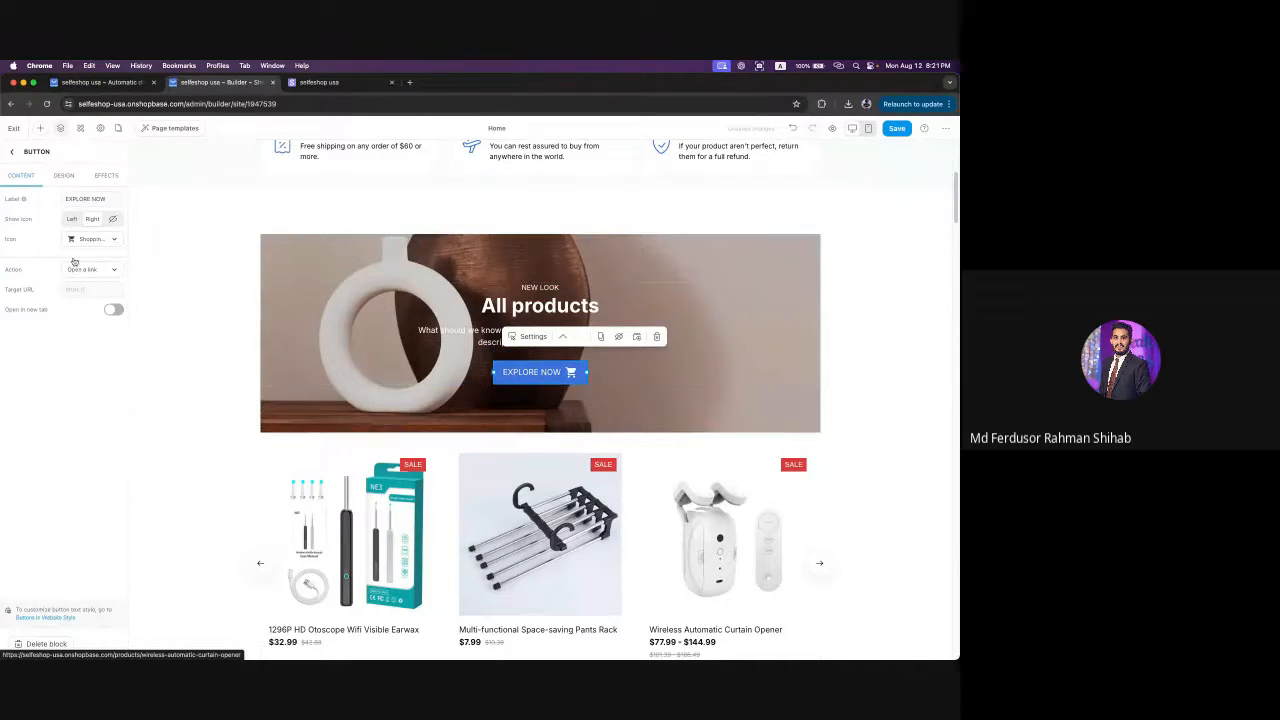
- Hide the icon on the EXPLORE NOW button and review its action options and target URL, keeping Open a link
left_click(112, 220)
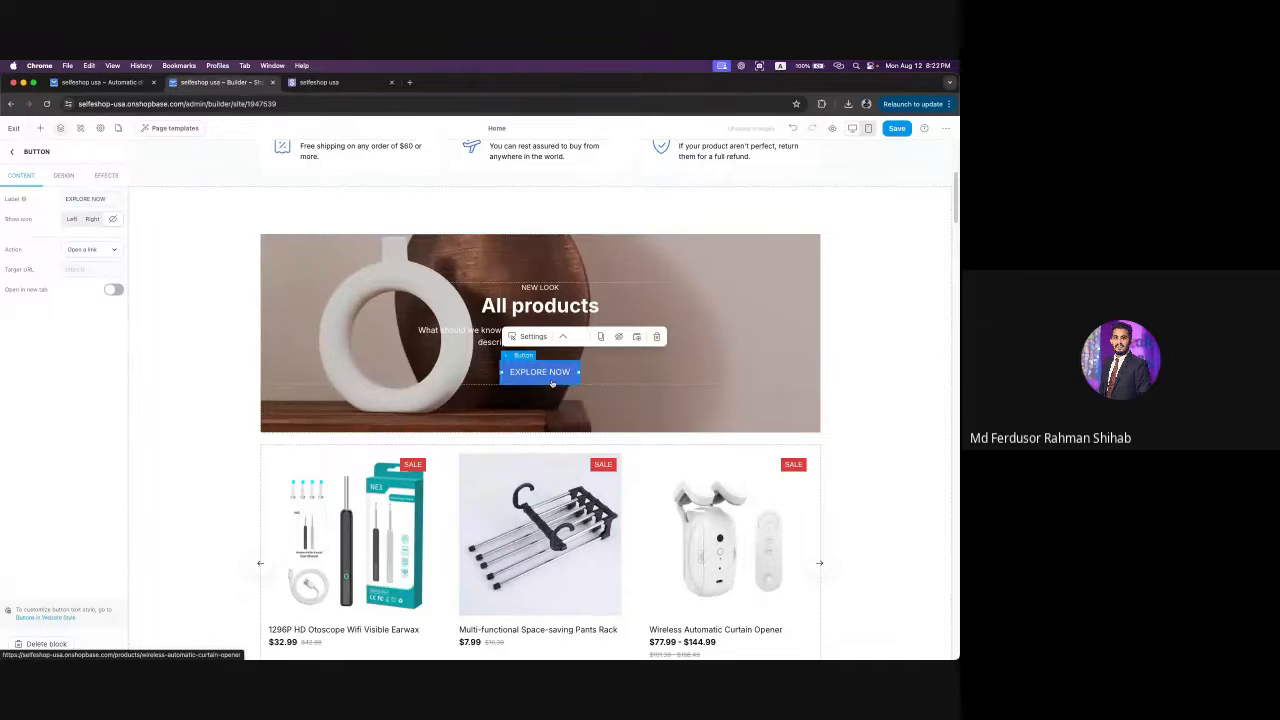
scroll(465, 400, "down", 3)
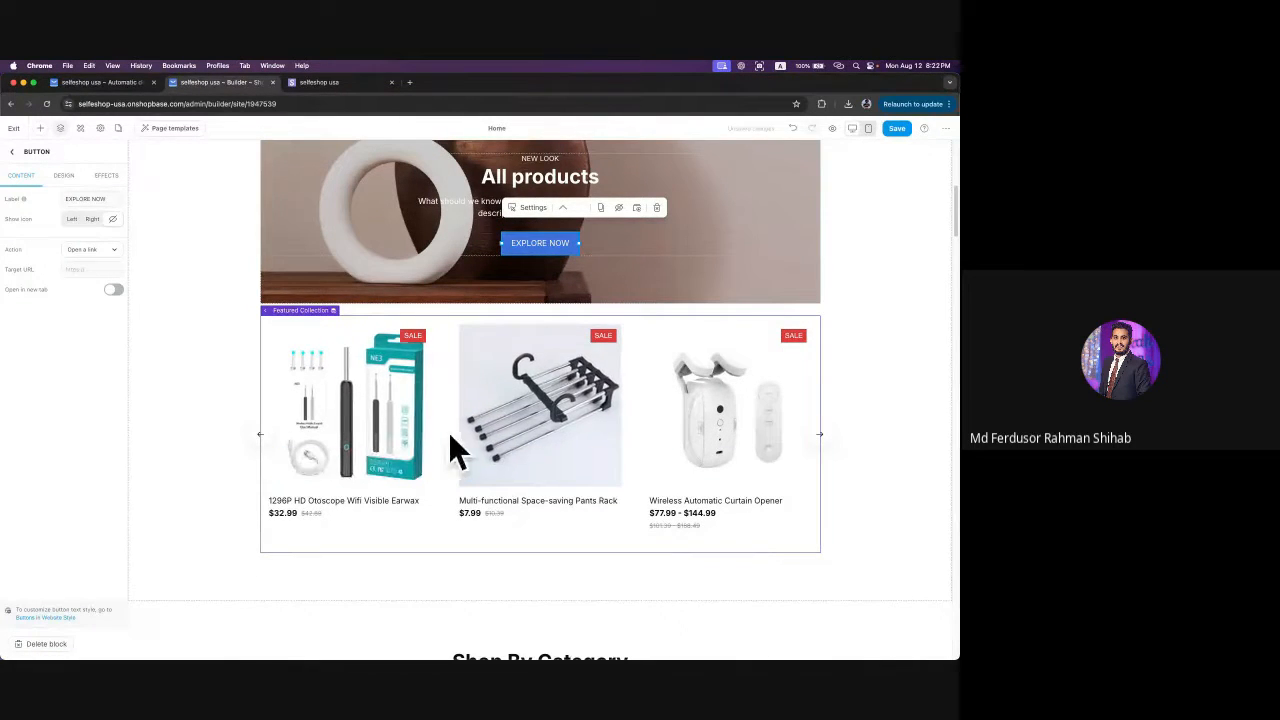
left_click(100, 250)
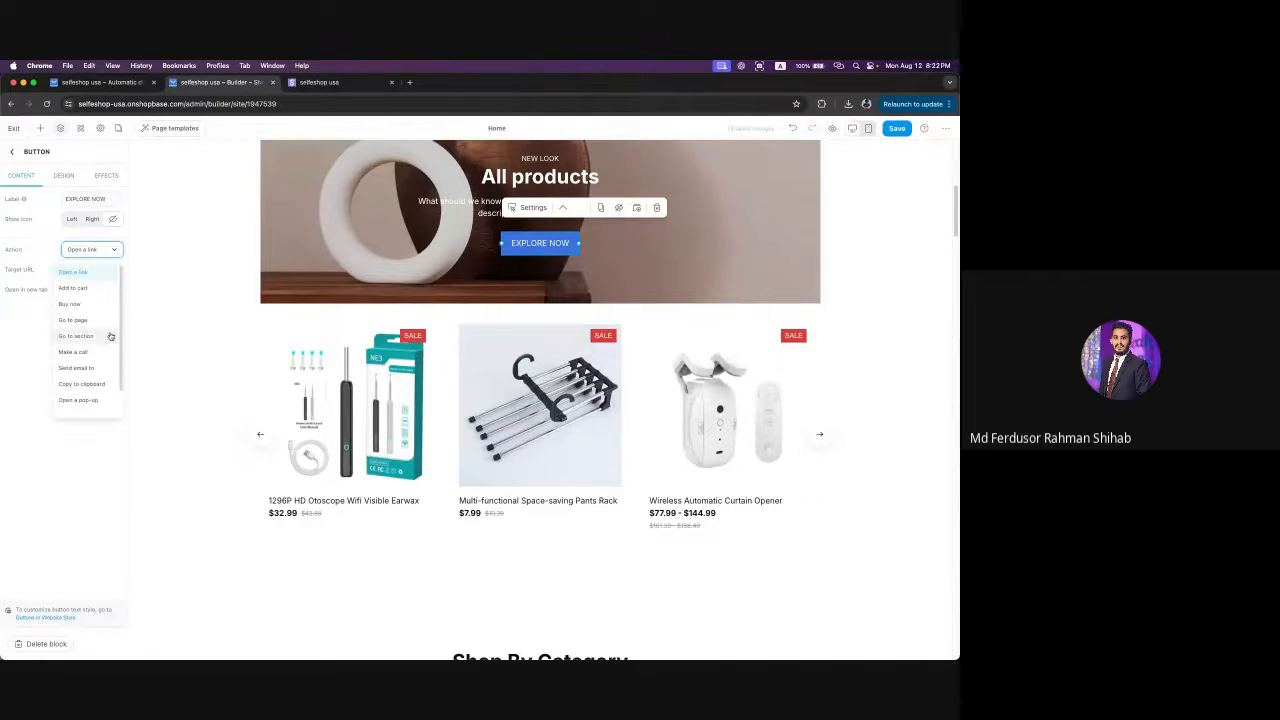
left_click(107, 255)
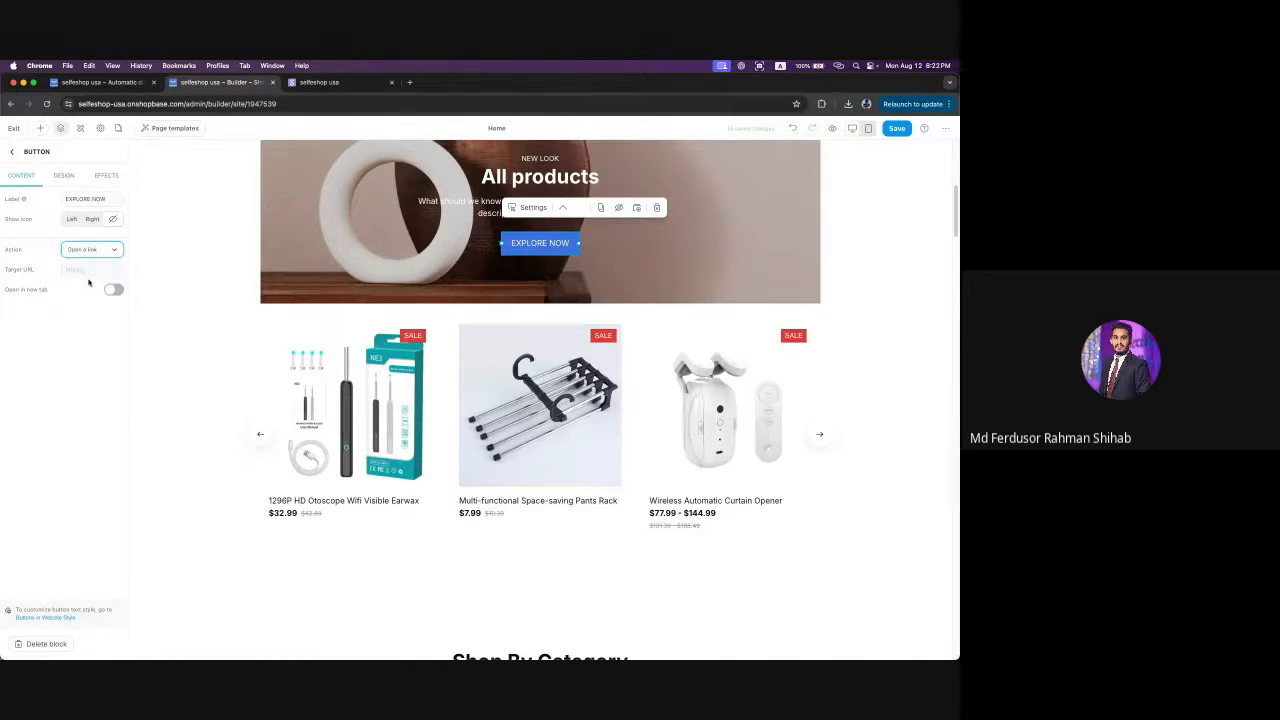
left_click(87, 272)
scroll(486, 371, "up", 3)
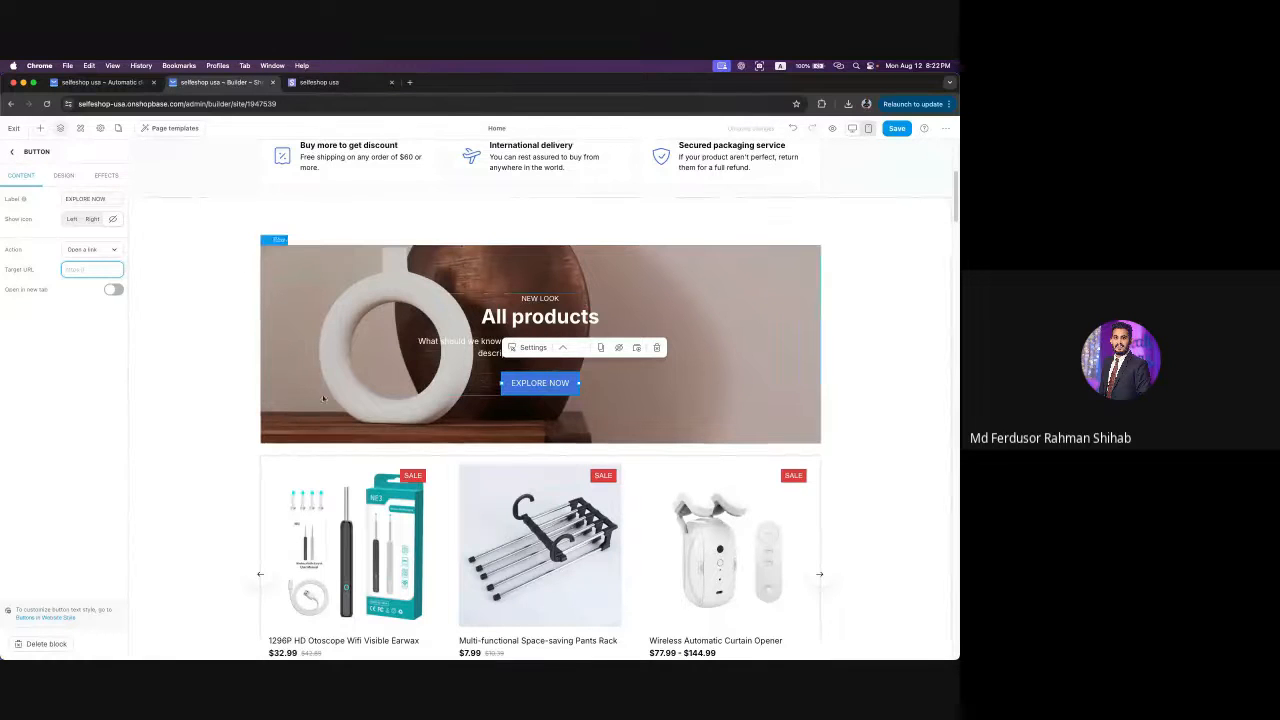
- Delete the Featured collection 3 section and the Collection list 5 section headed Shop By Category
left_click(13, 152)
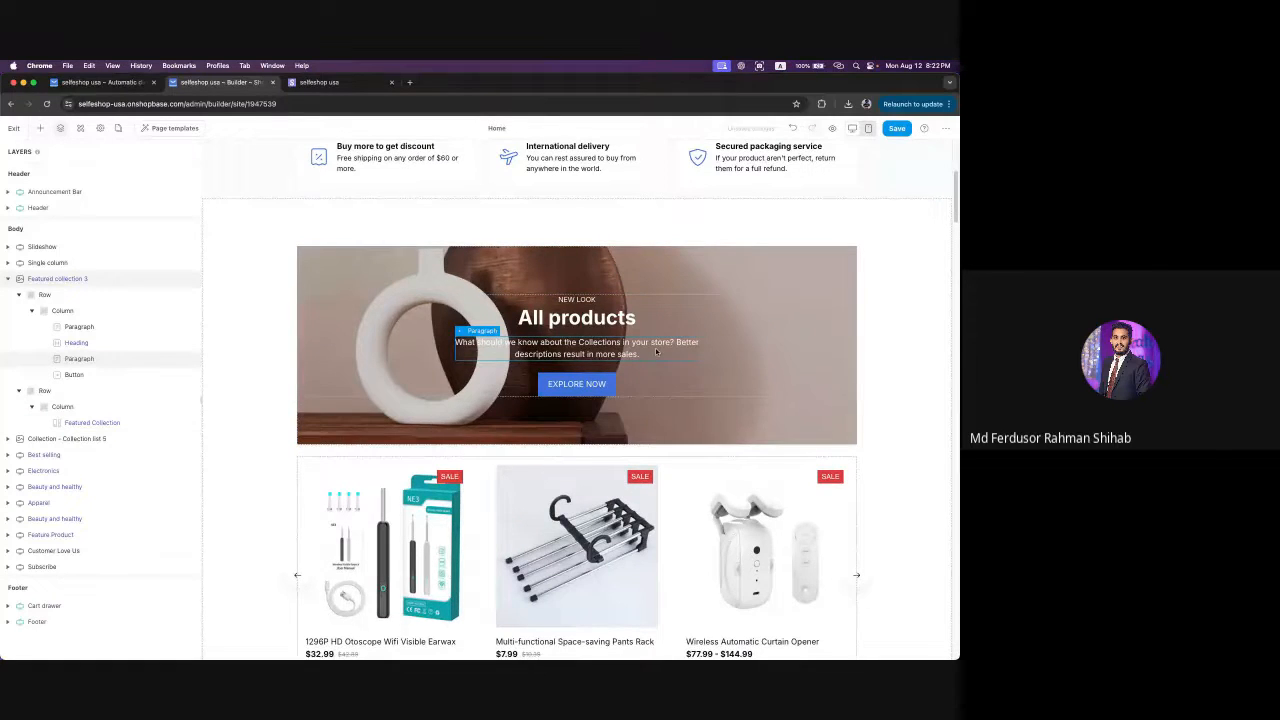
scroll(731, 348, "down", 1)
scroll(278, 426, "up", 2)
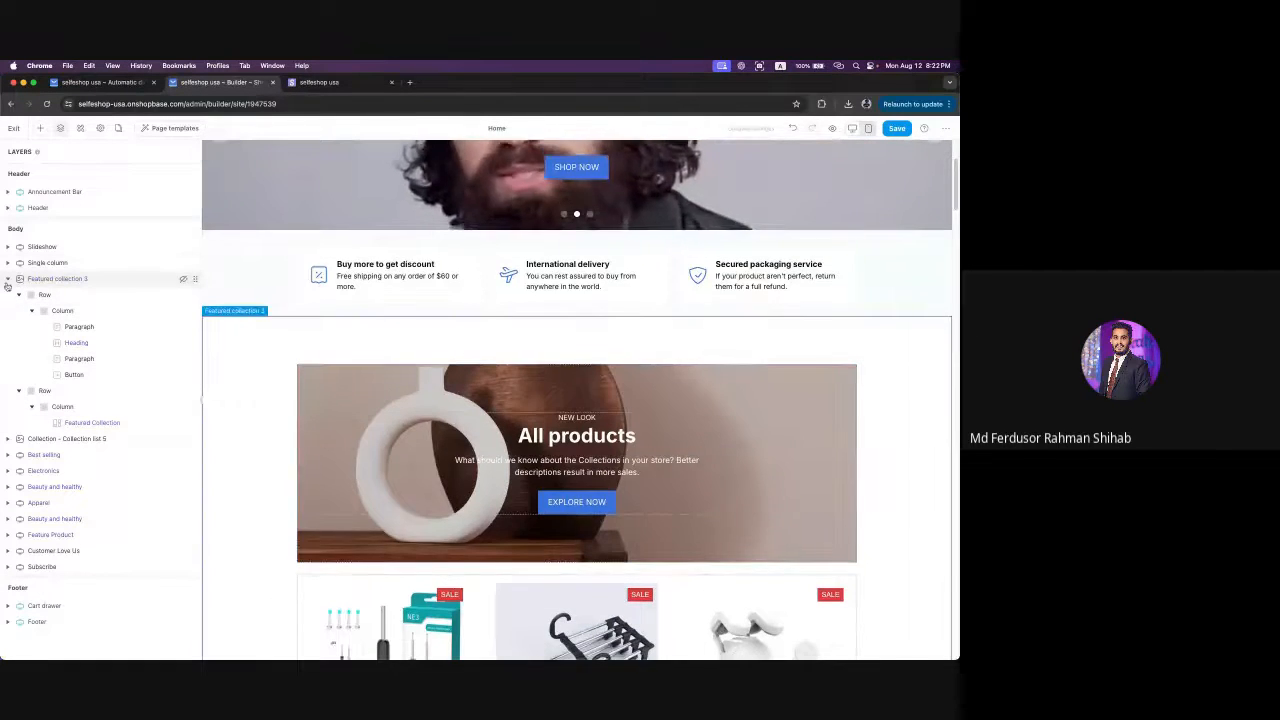
left_click(7, 279)
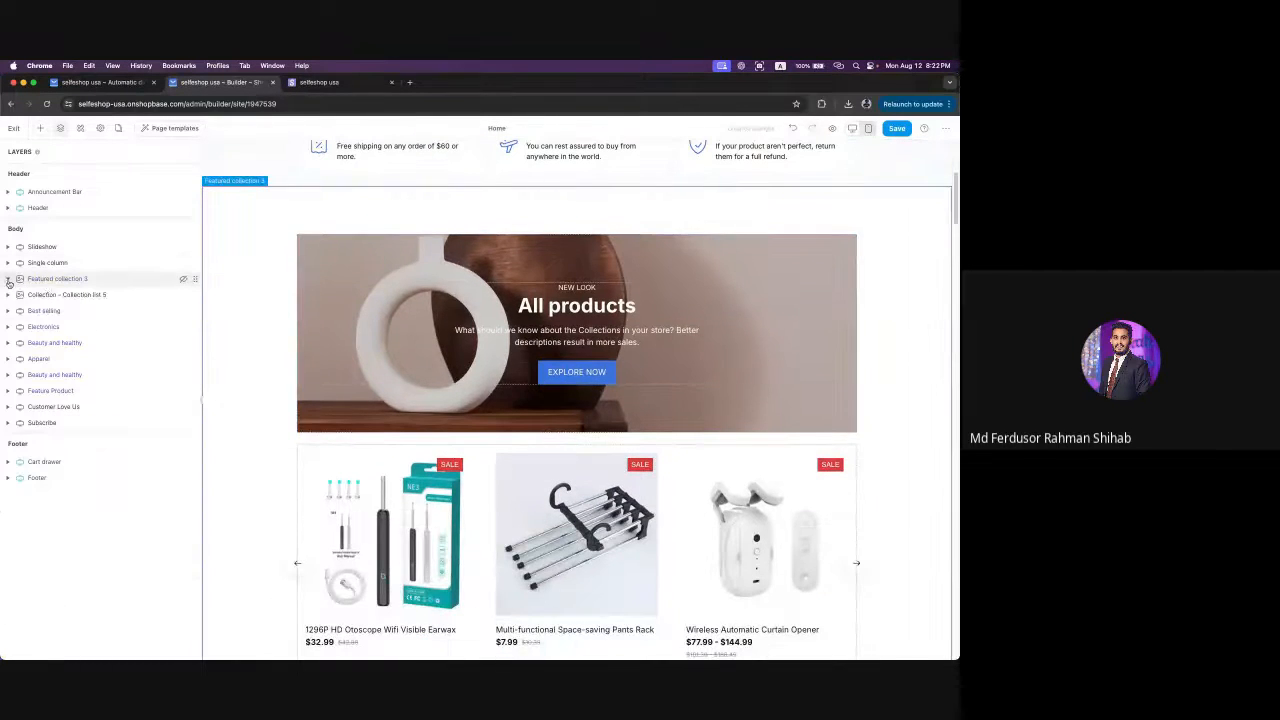
left_click(63, 279)
left_click(46, 650)
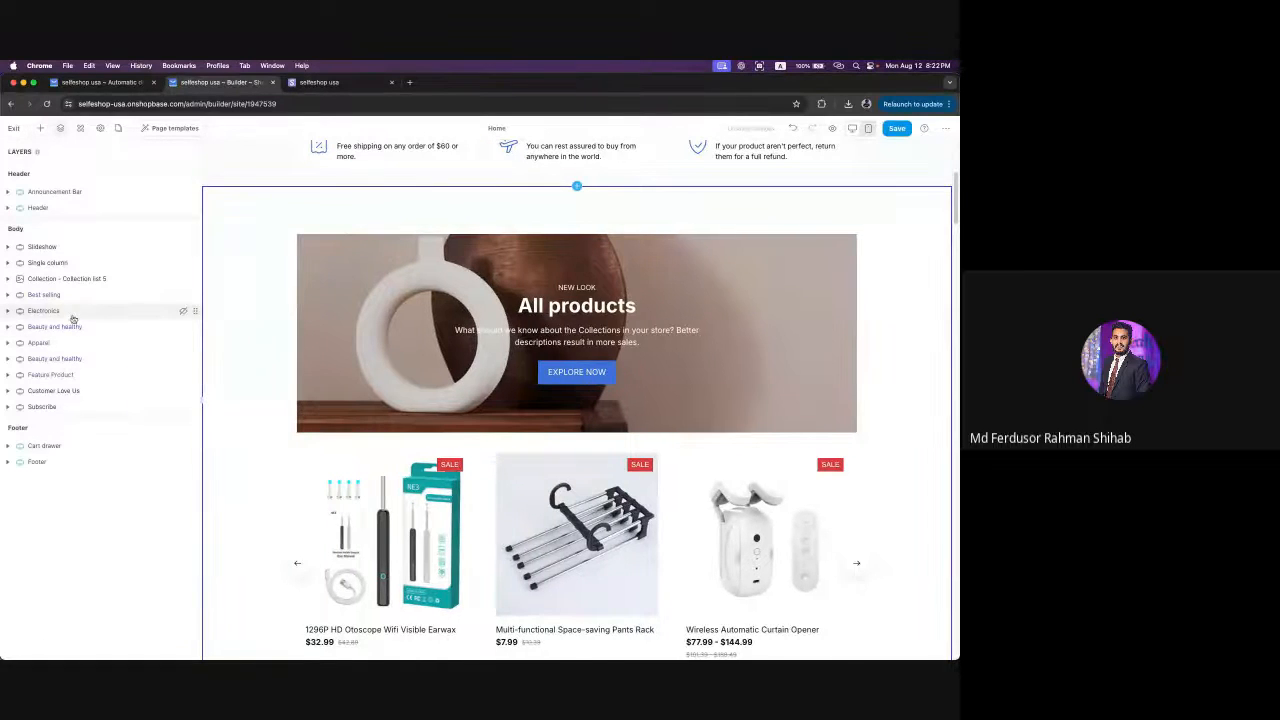
left_click(75, 278)
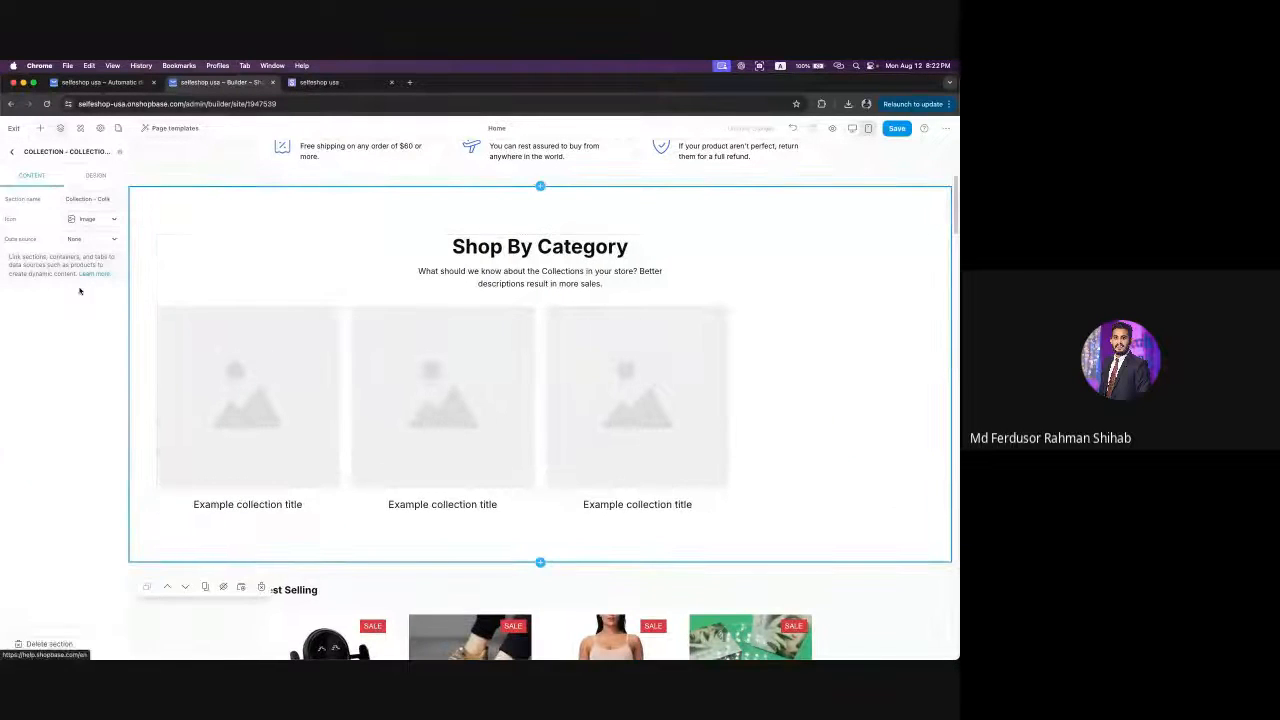
left_click(45, 645)
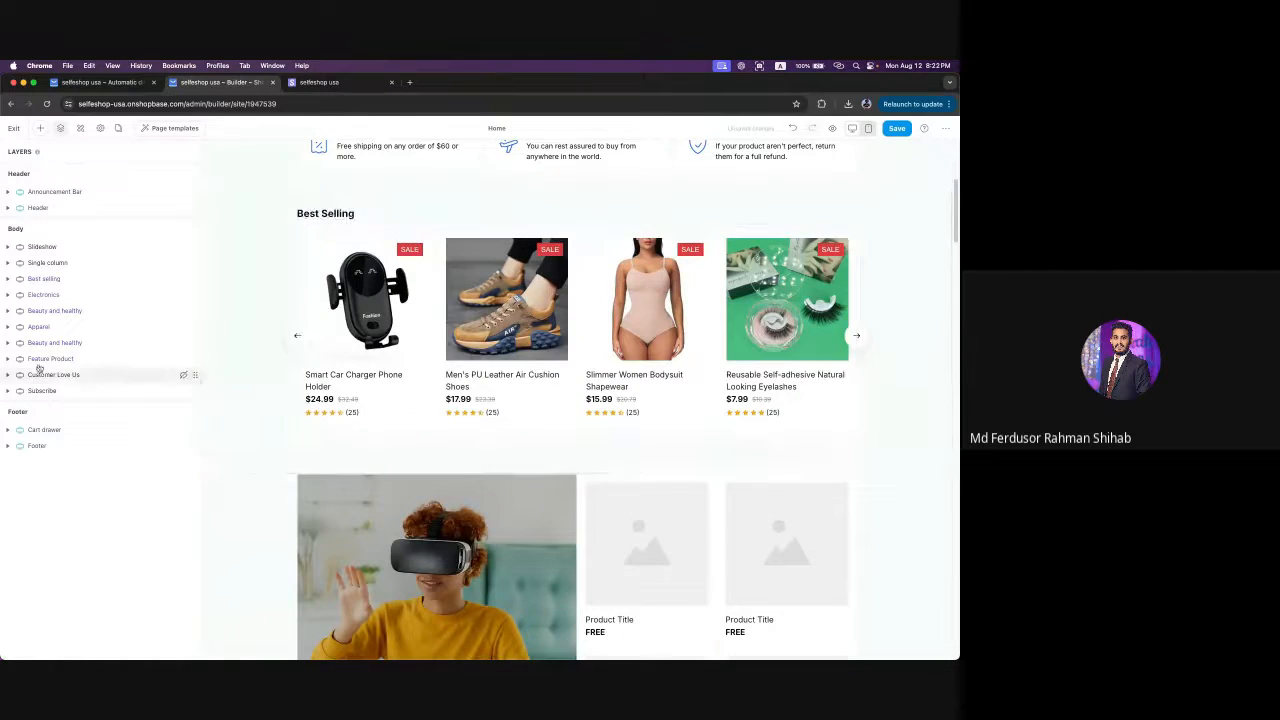
- Inspect the Electronics section's content and design settings, trying its Full width option
scroll(301, 353, "down", 5)
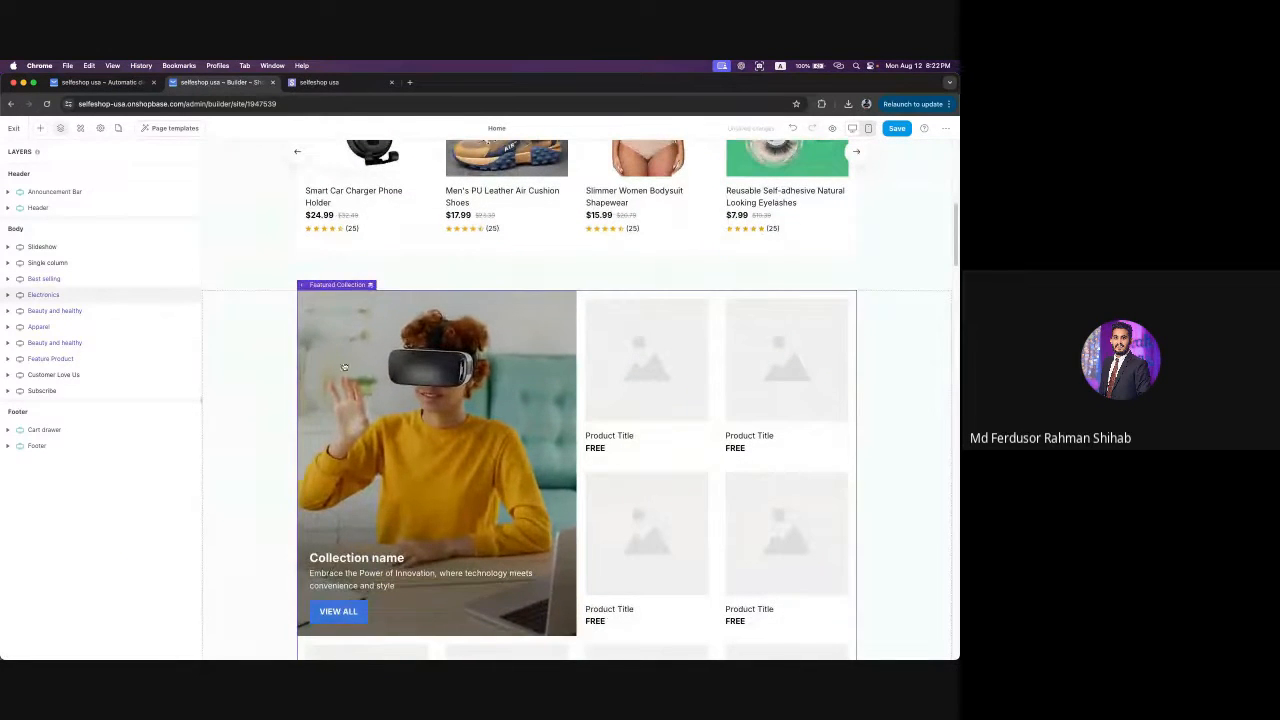
scroll(345, 366, "down", 2)
scroll(345, 366, "up", 1)
left_click(186, 294)
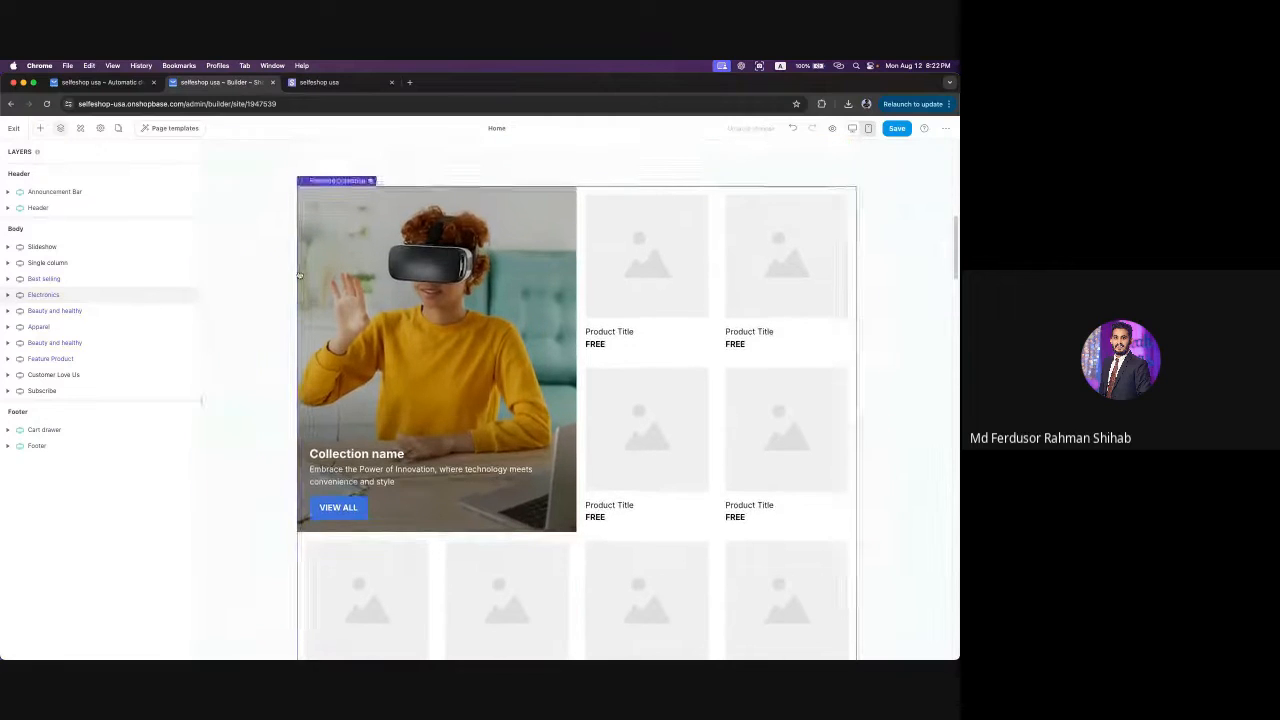
left_click(40, 295)
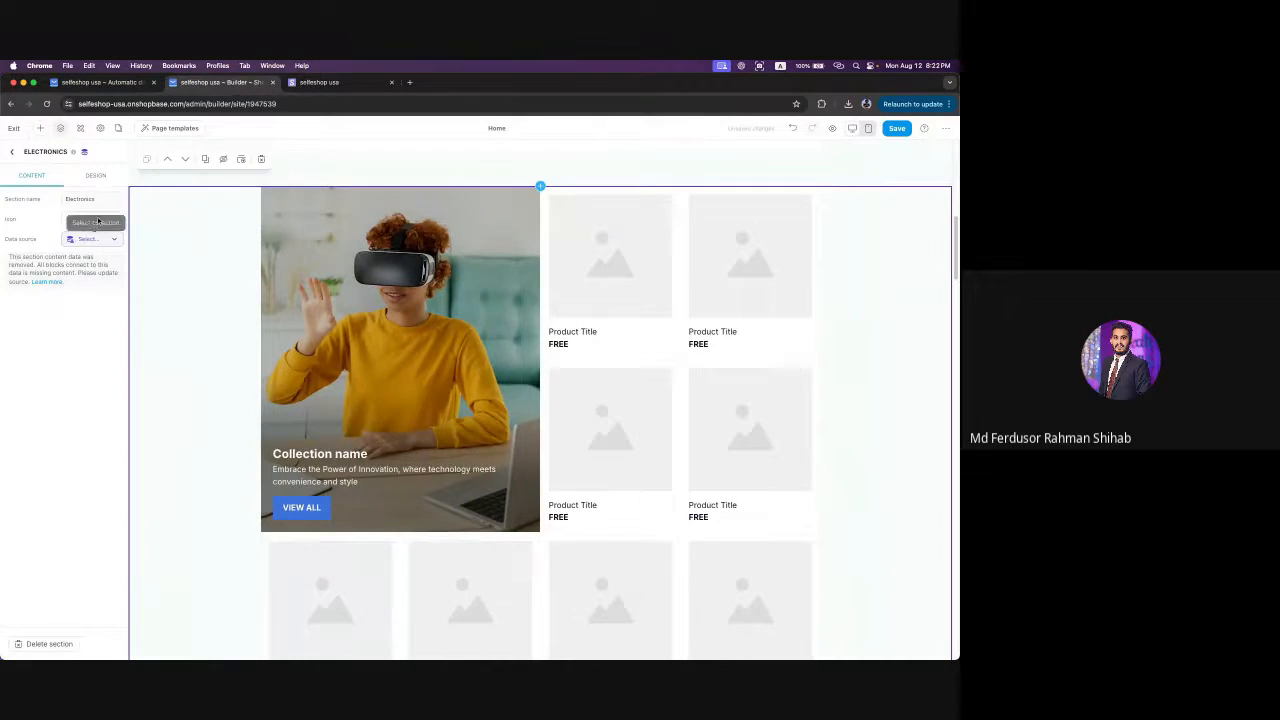
left_click(96, 178)
left_click(113, 200)
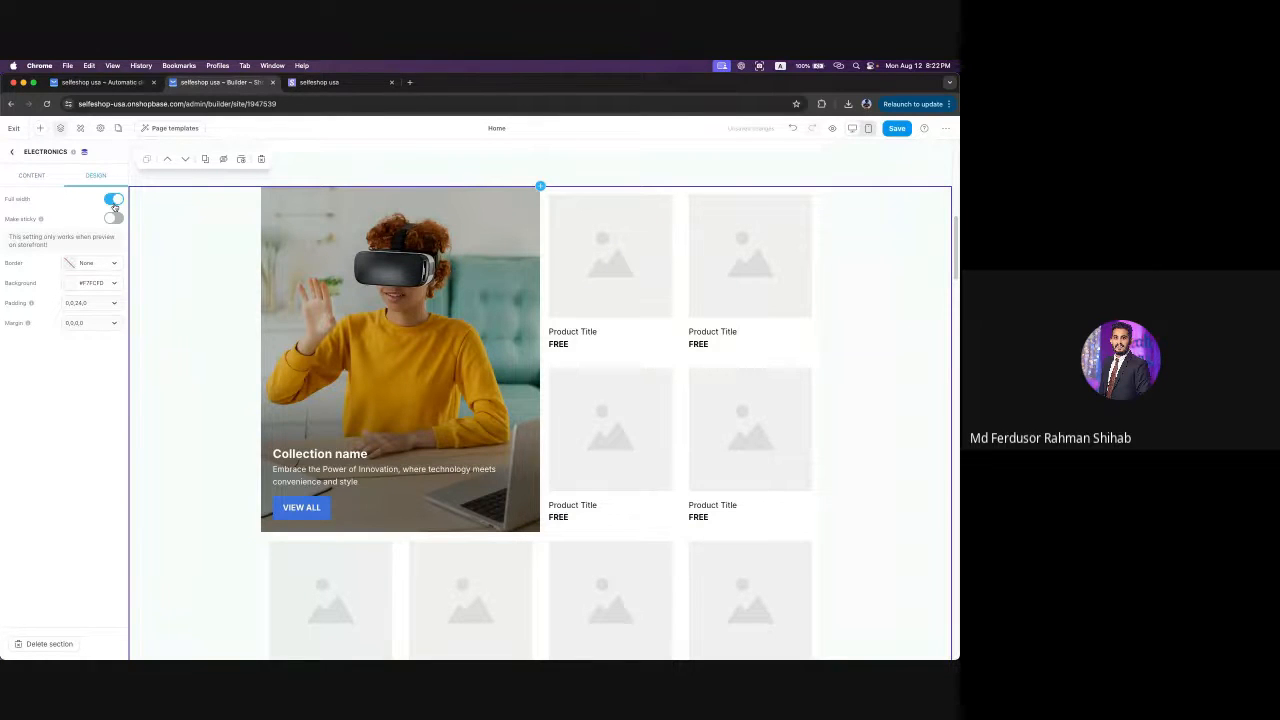
left_click(113, 201)
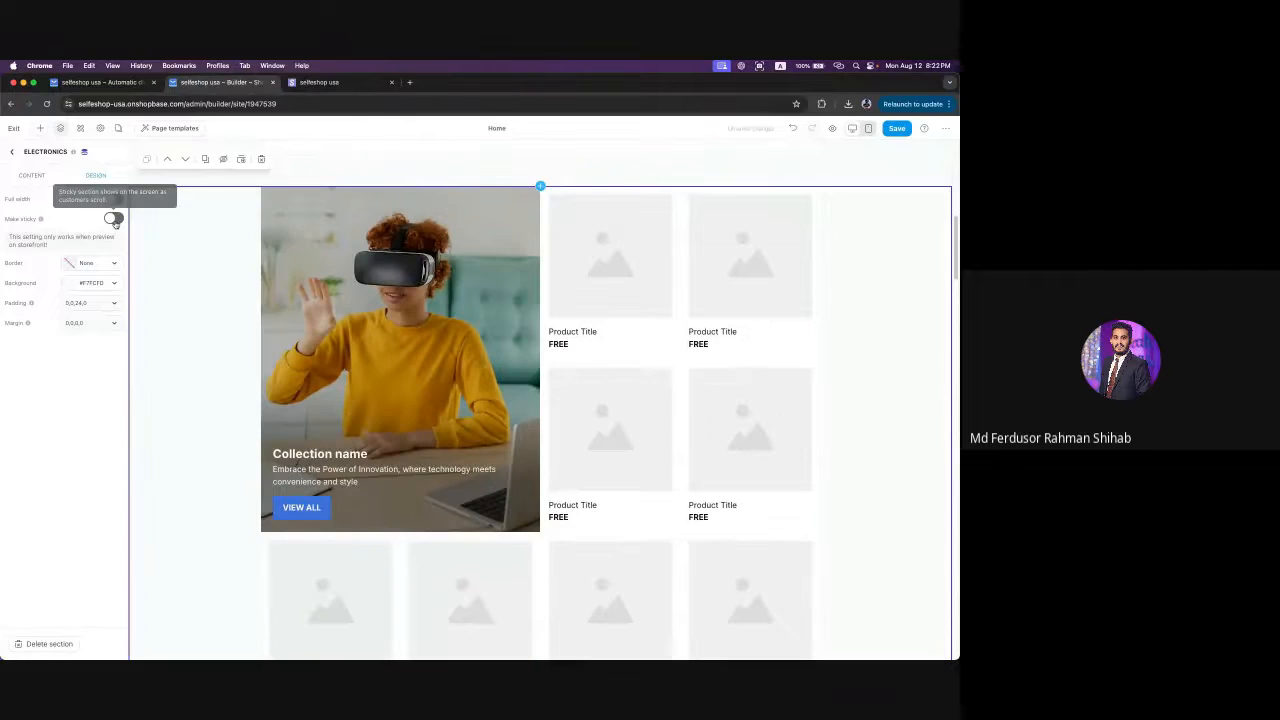
left_click(9, 154)
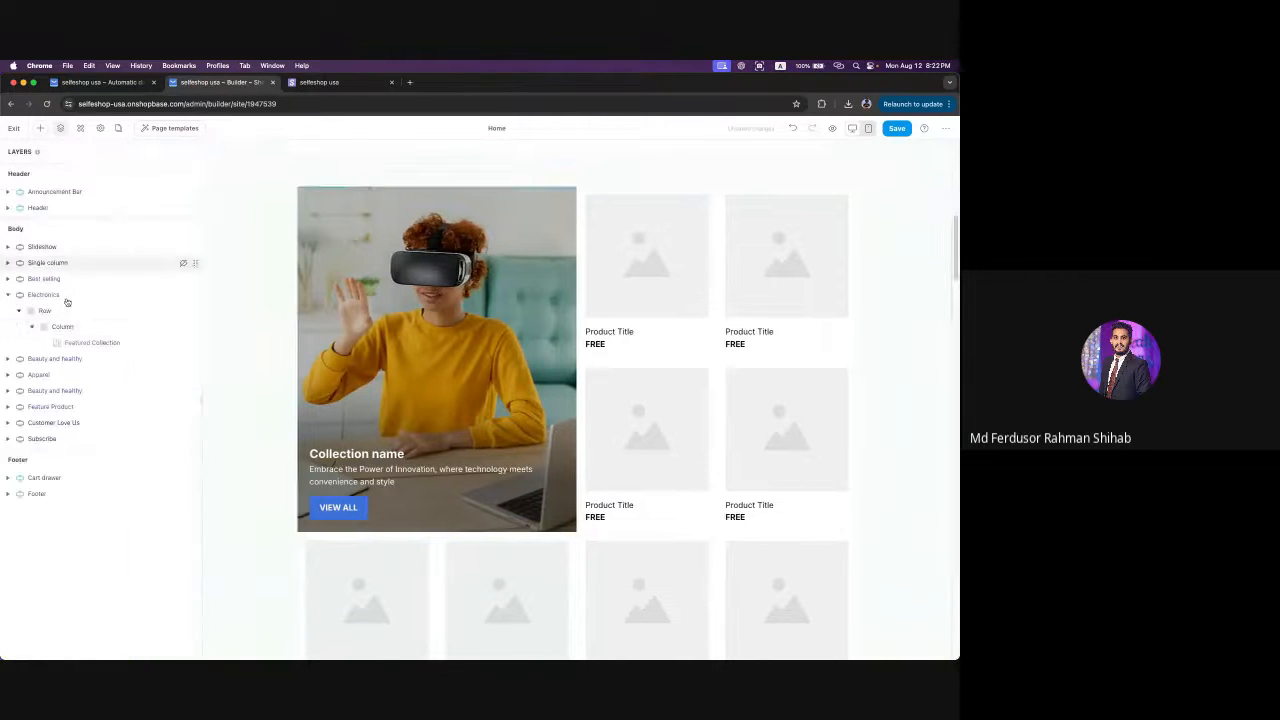
- Set the data source of the Electronics section's Featured Collection block to Collection All and look over its products
left_click(8, 296)
left_click(8, 296)
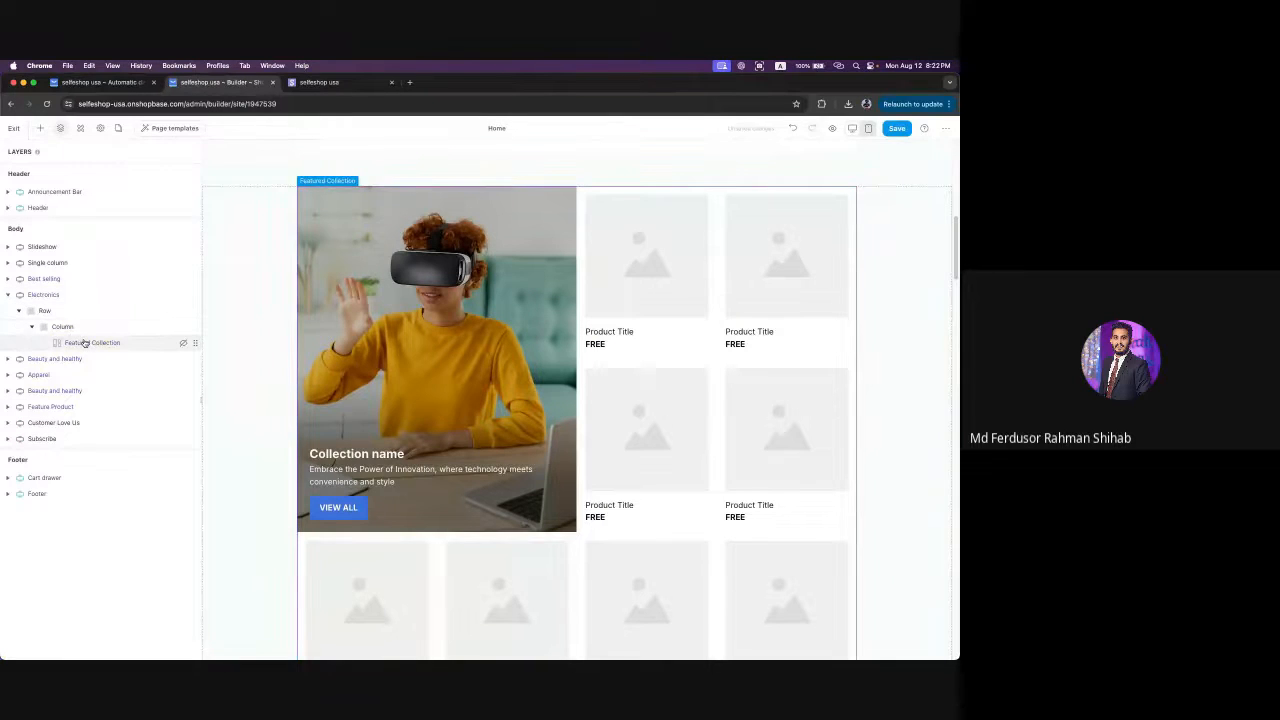
left_click(85, 343)
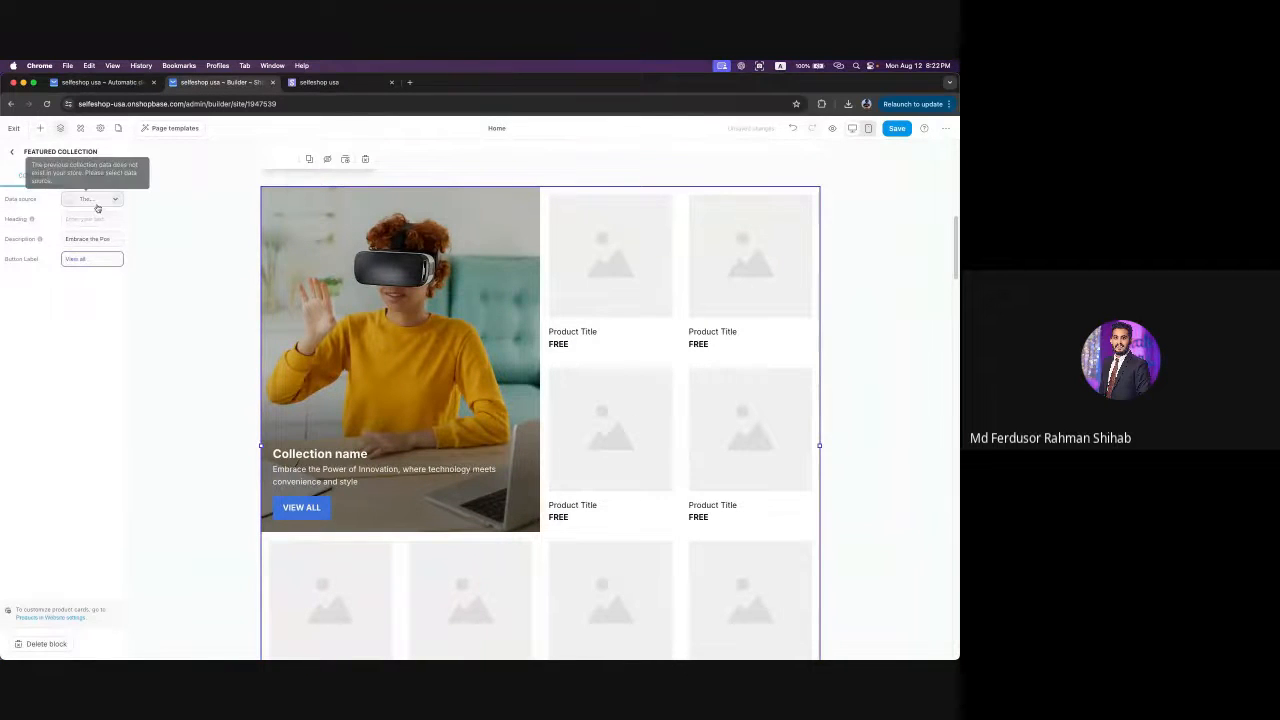
left_click(109, 199)
left_click(487, 401)
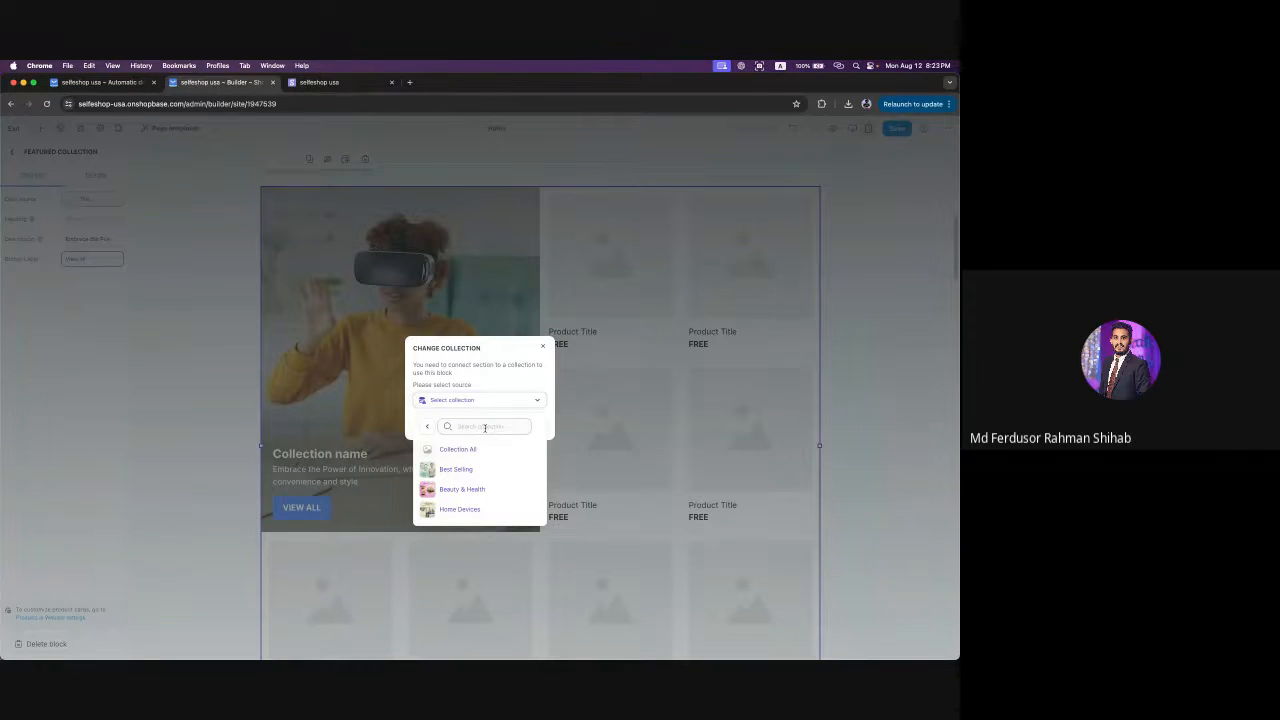
left_click(466, 450)
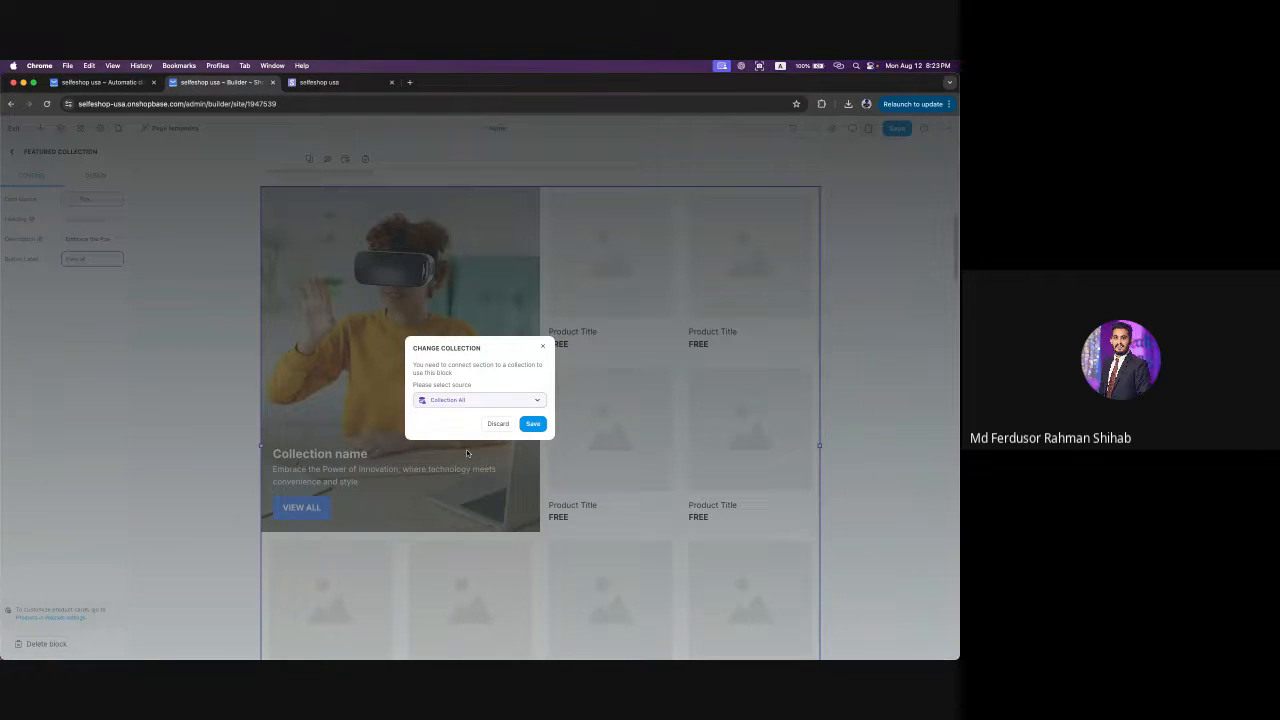
left_click(536, 425)
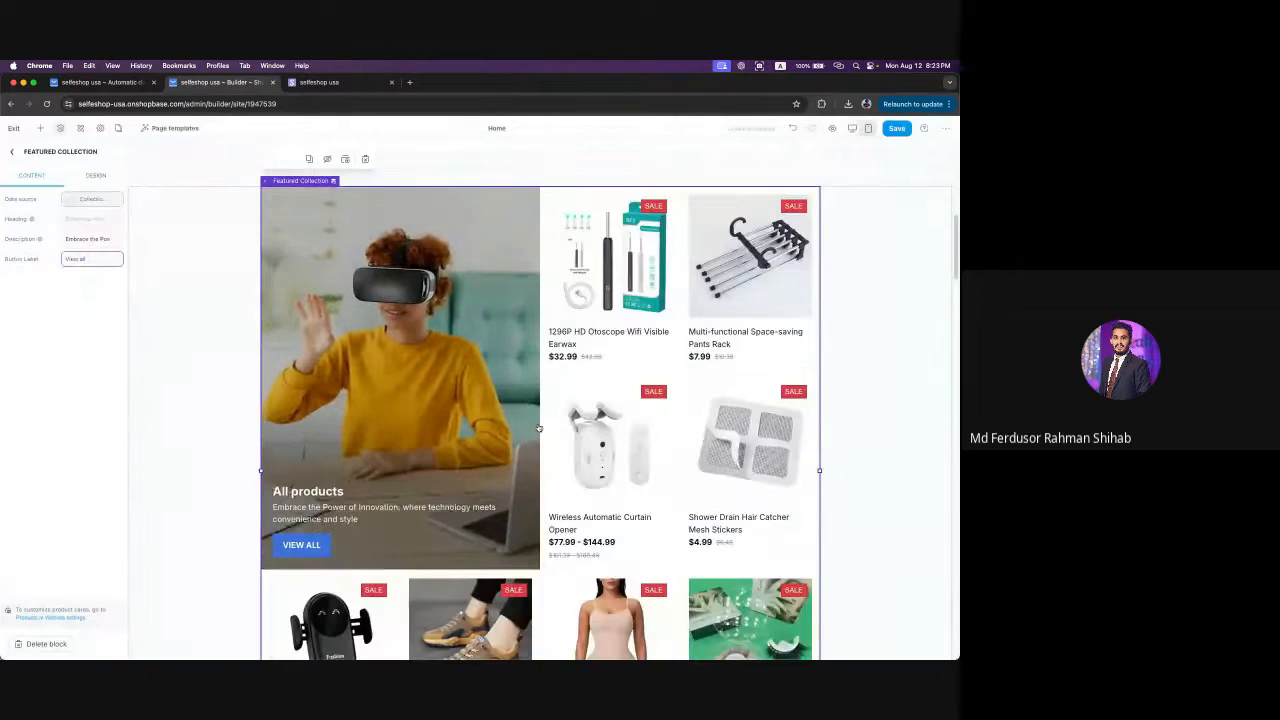
scroll(760, 480, "down", 3)
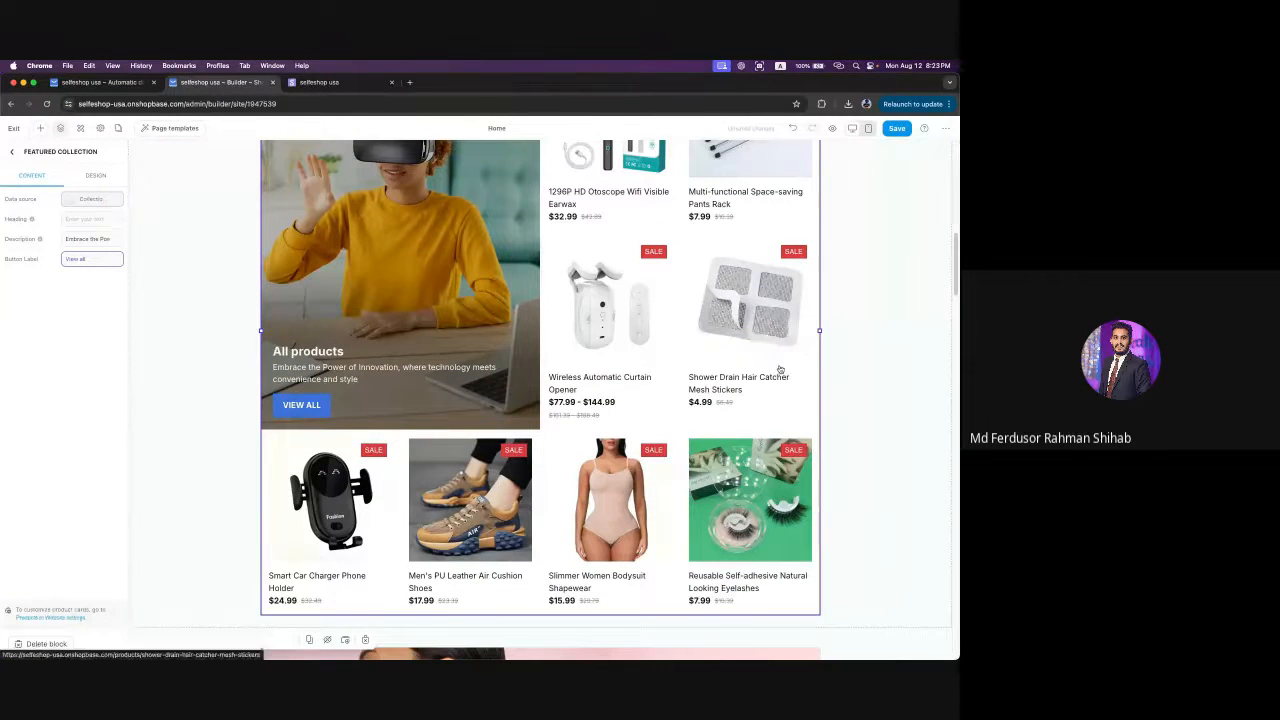
scroll(770, 365, "up", 3)
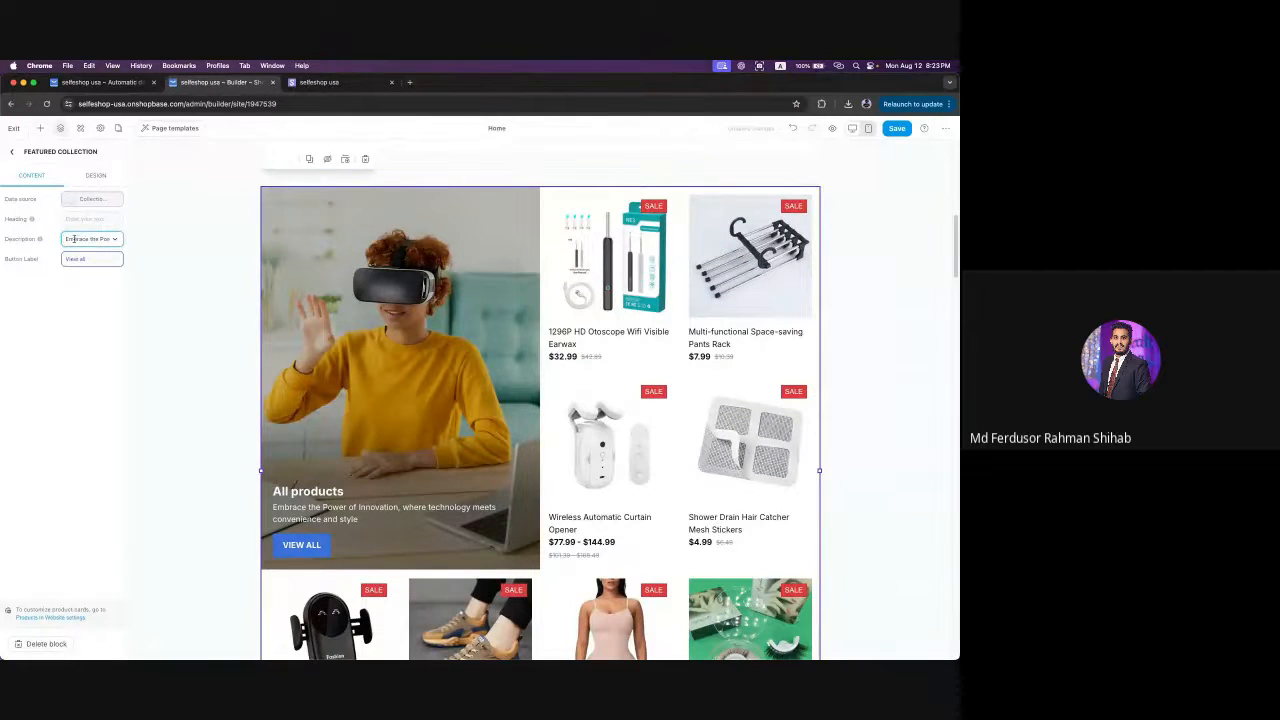
- Examine the Featured Collection block's description text, layout options and cover image without changing them
mouse_move(74, 239)
left_mouse_down()
mouse_move(57, 242)
mouse_move(117, 243)
mouse_move(56, 244)
left_mouse_up()
left_click_drag(81, 242, 121, 243)
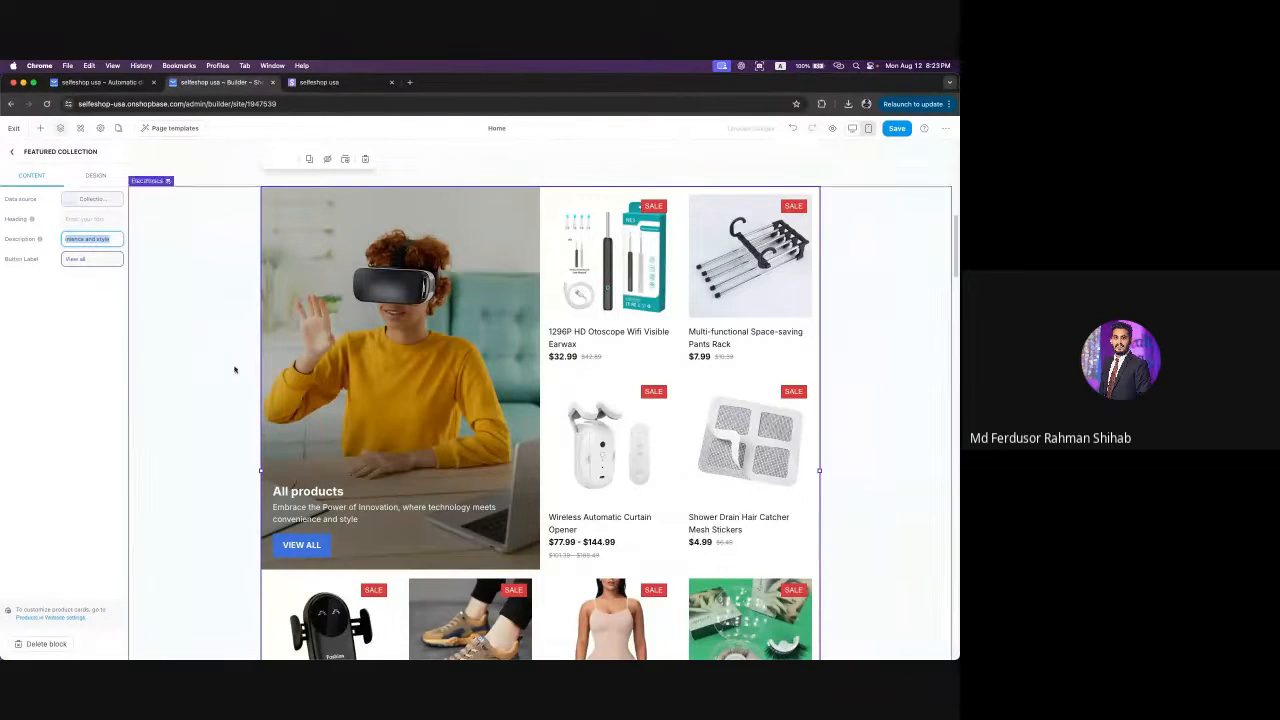
left_click(99, 176)
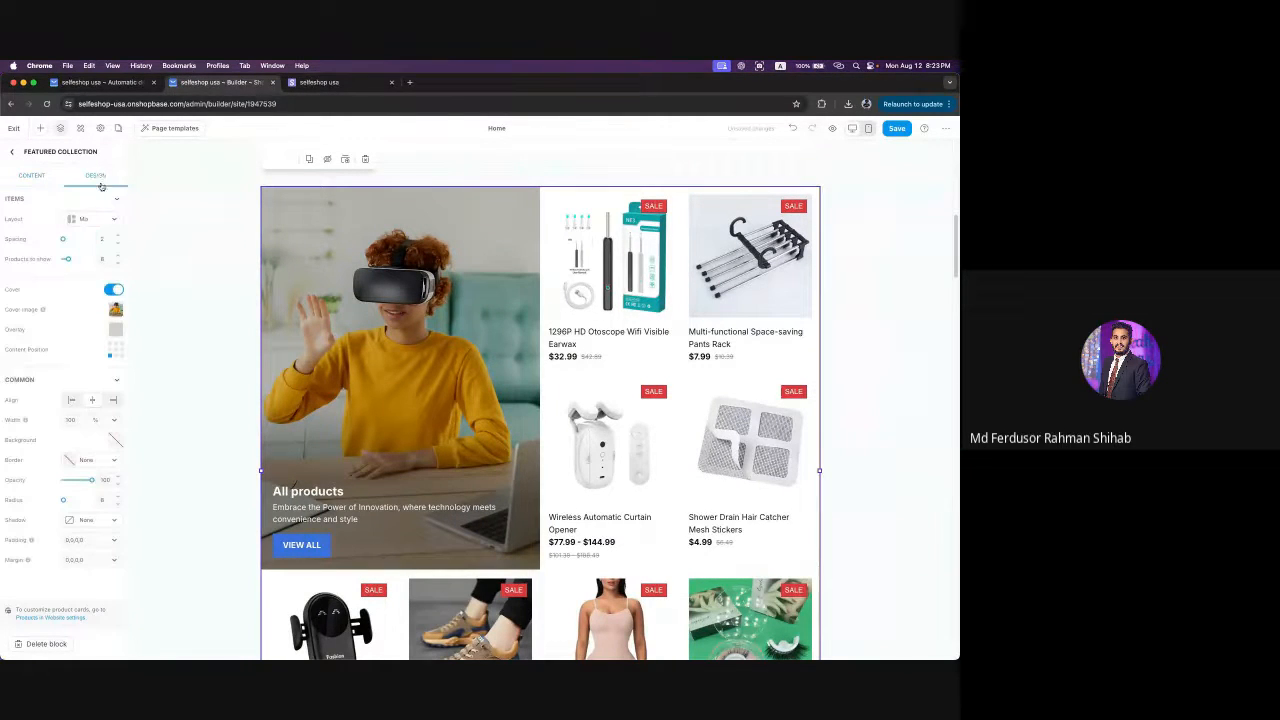
left_click(113, 221)
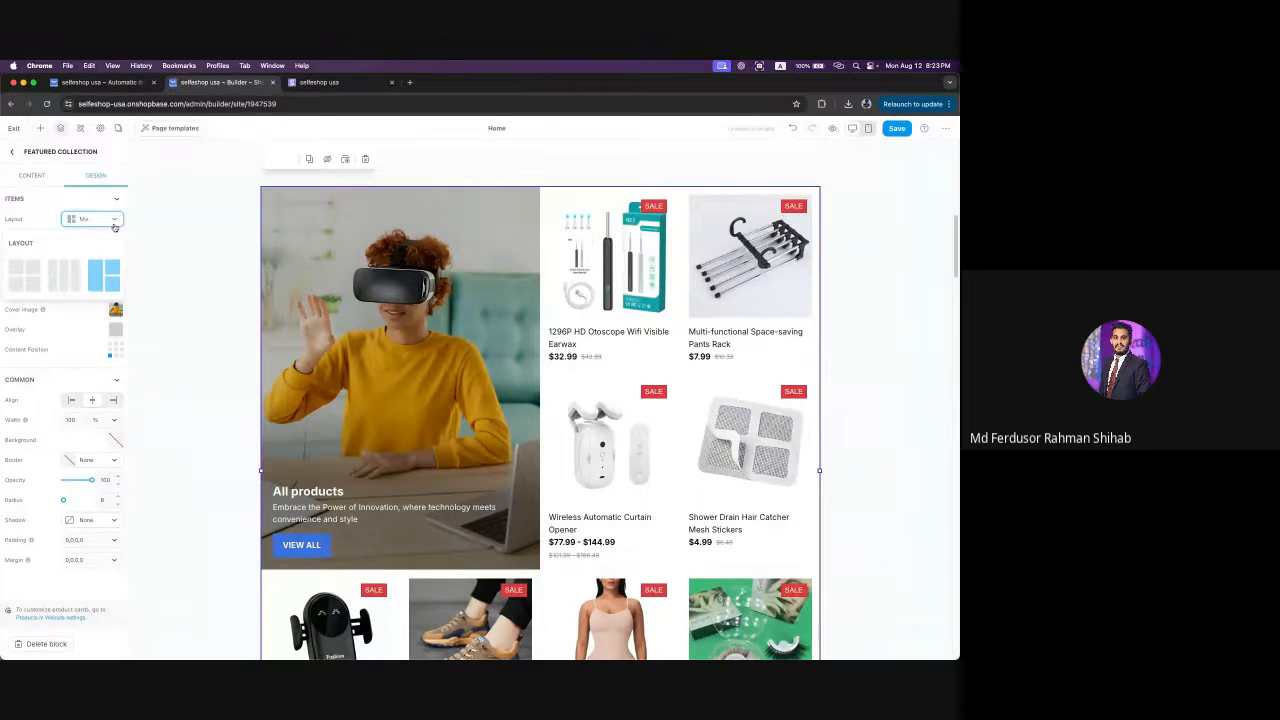
left_click(66, 250)
left_click(112, 220)
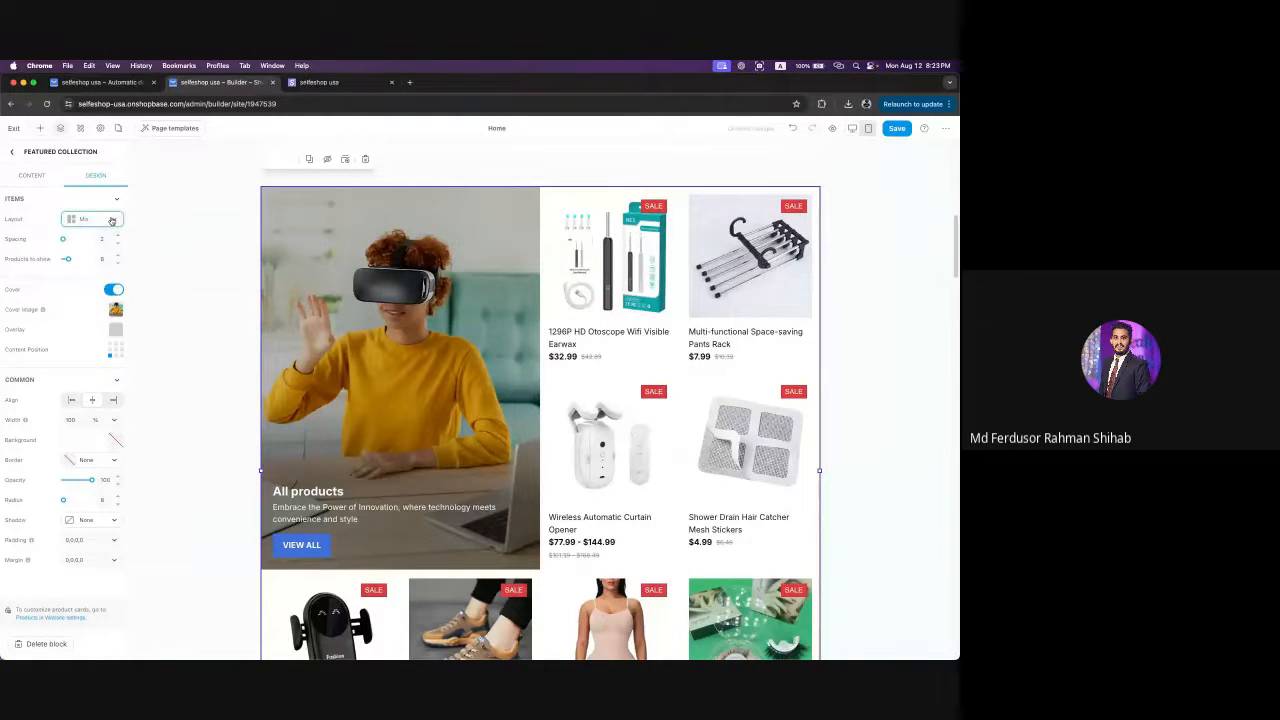
left_click(116, 311)
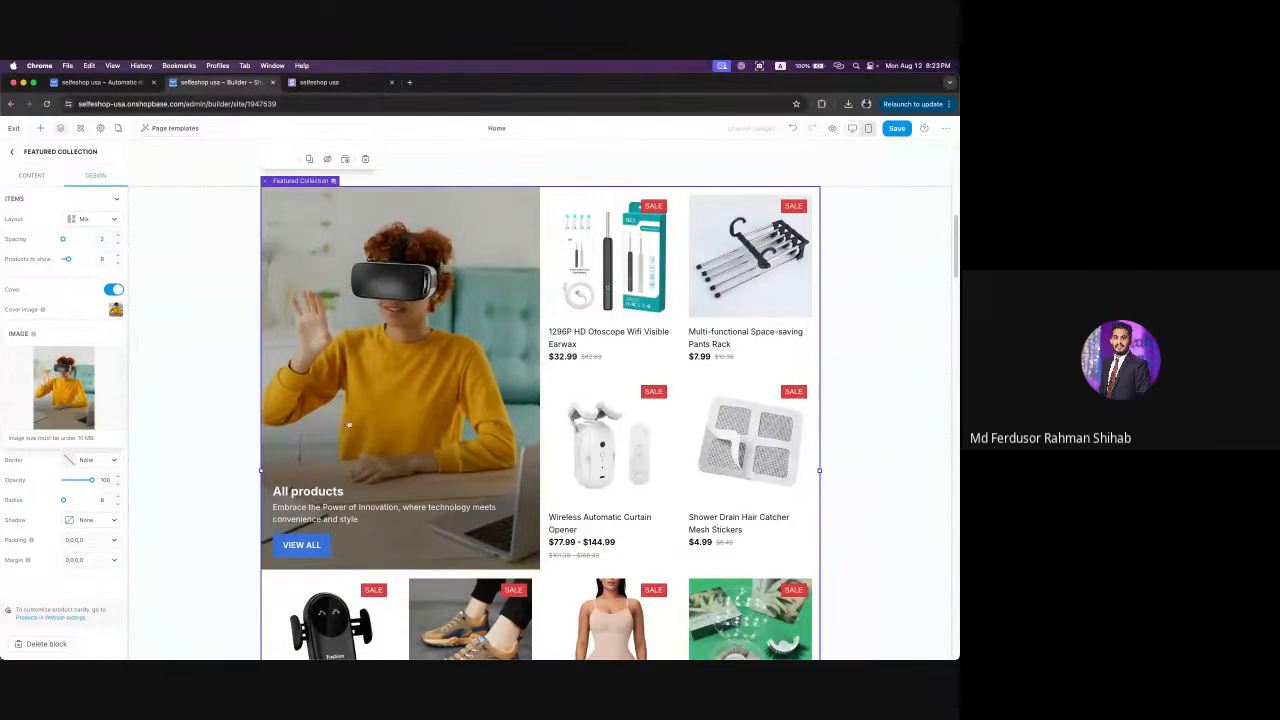
left_click(72, 309)
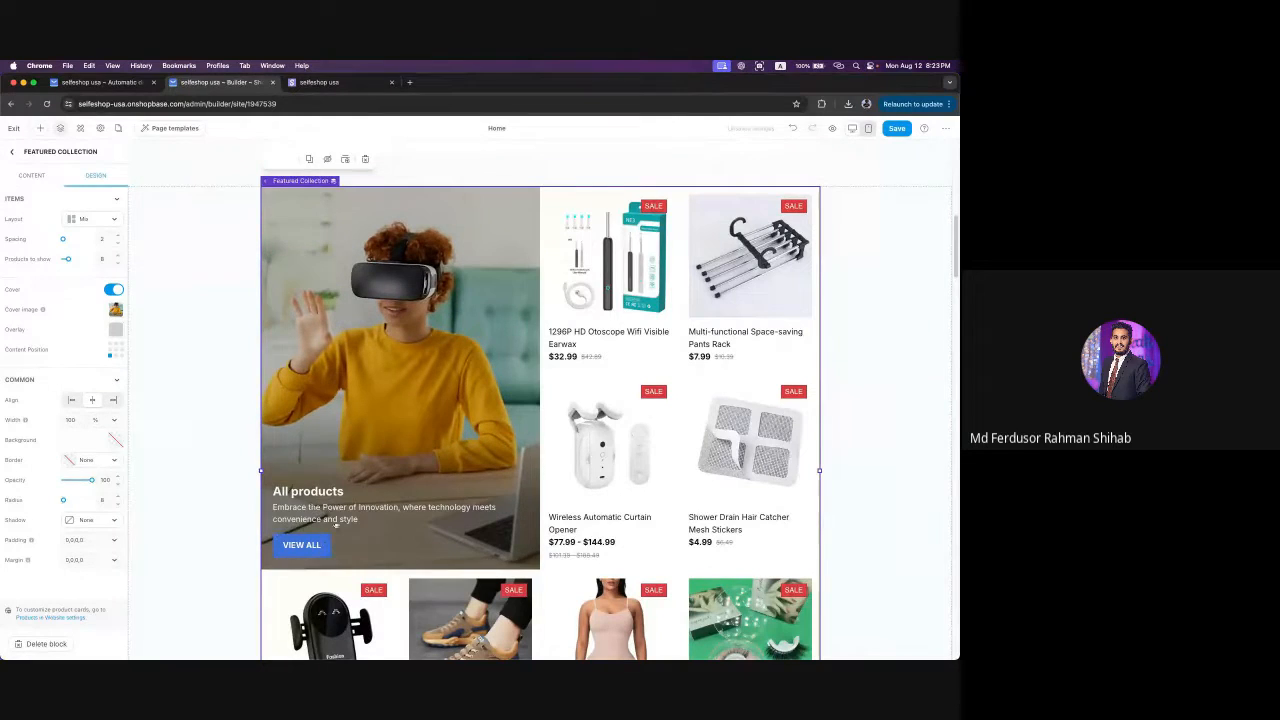
- Try the cover text at bottom centre of the Featured Collection block, restore it to bottom left, and review the page
left_click(116, 356)
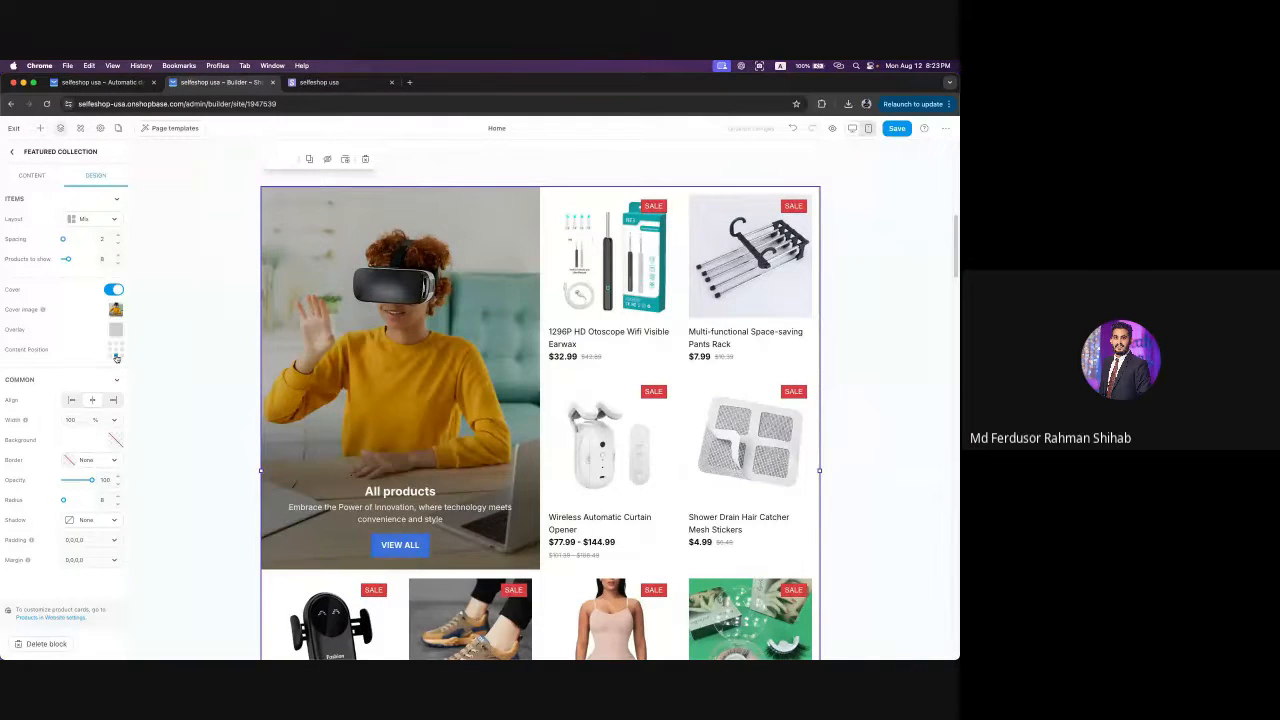
left_click(111, 357)
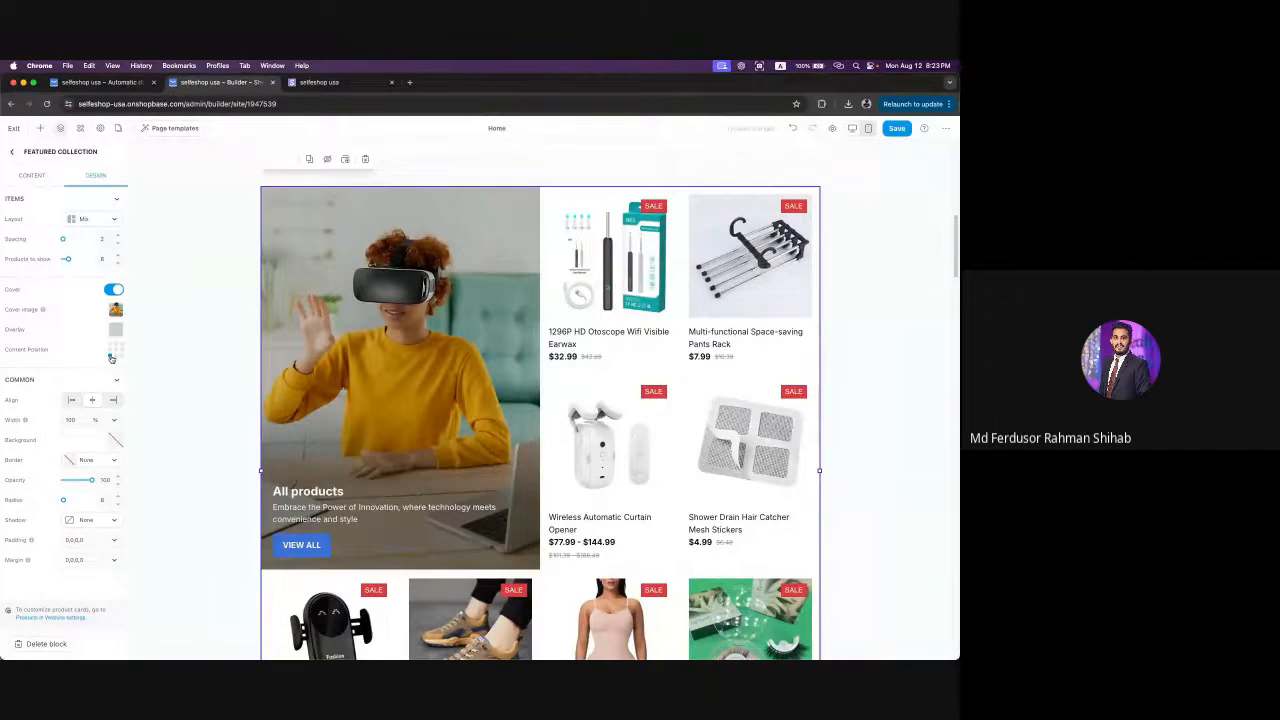
left_click(11, 155)
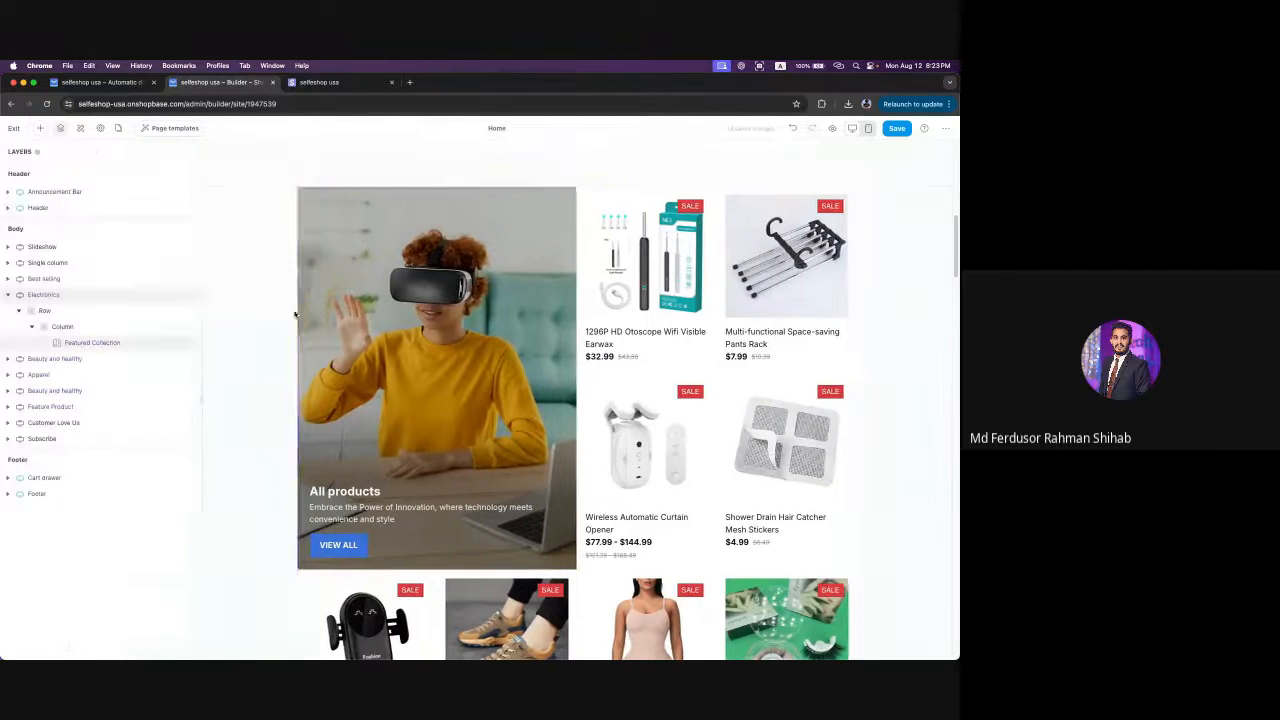
scroll(750, 320, "up", 15)
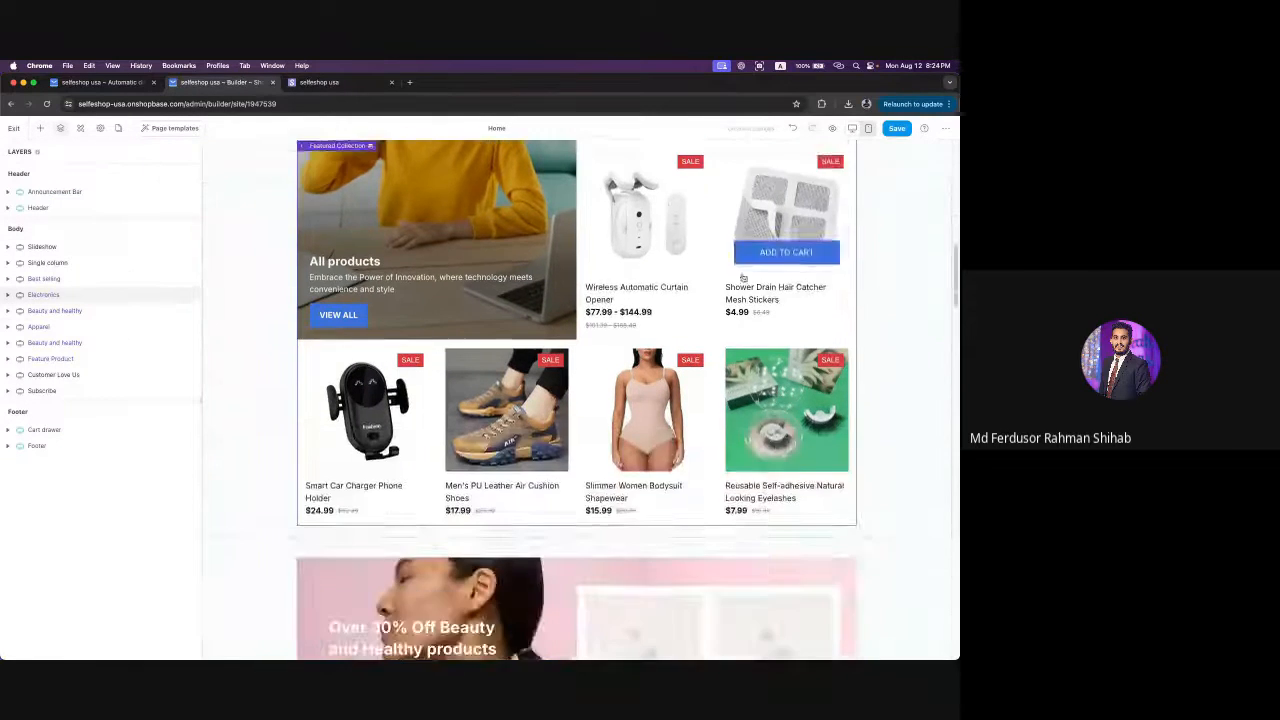
scroll(753, 363, "down", 5)
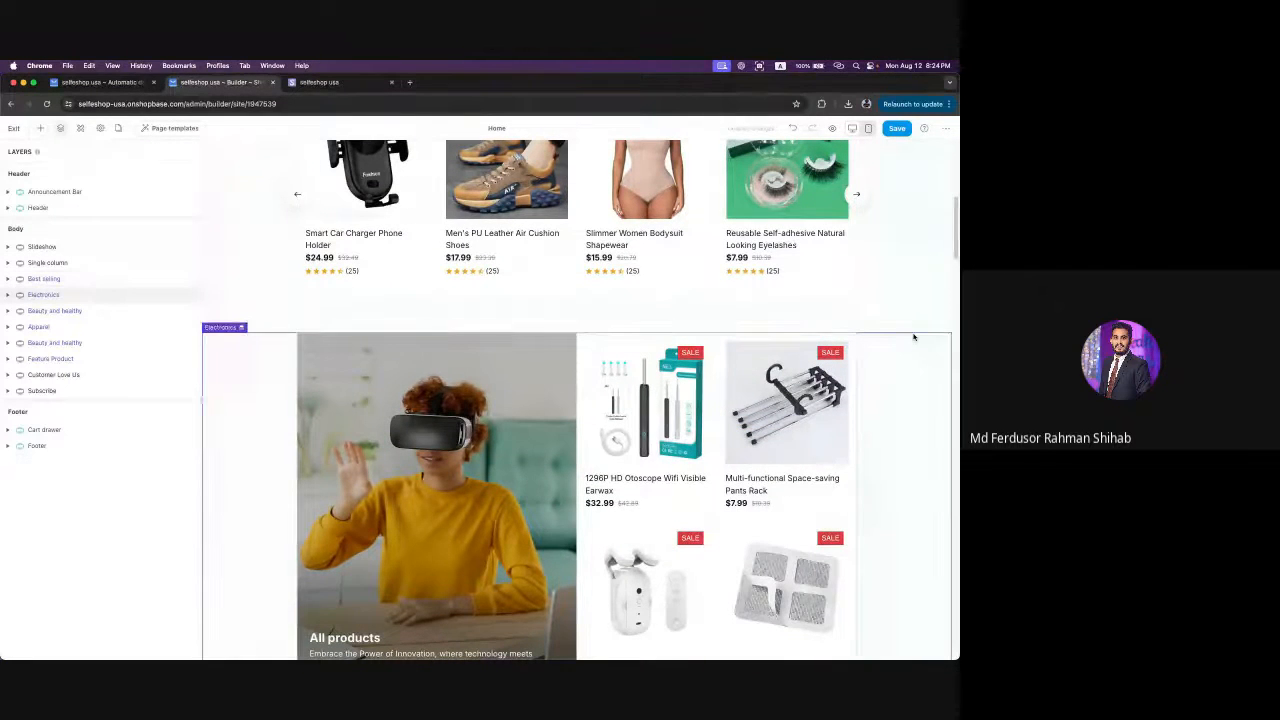
- Review the Electronics section's products and the first Beauty and healthy section's banner and product blocks on the home page
scroll(870, 381, "down", 3)
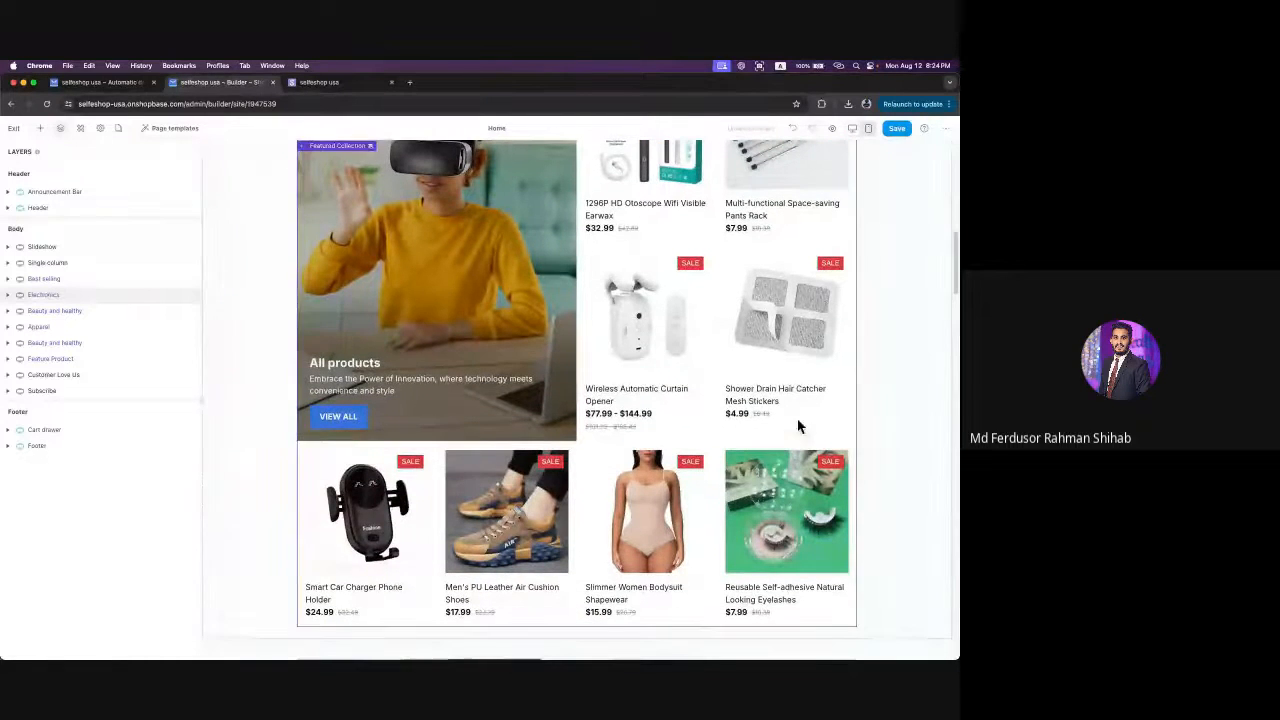
scroll(872, 402, "down", 2)
scroll(872, 402, "down", 3)
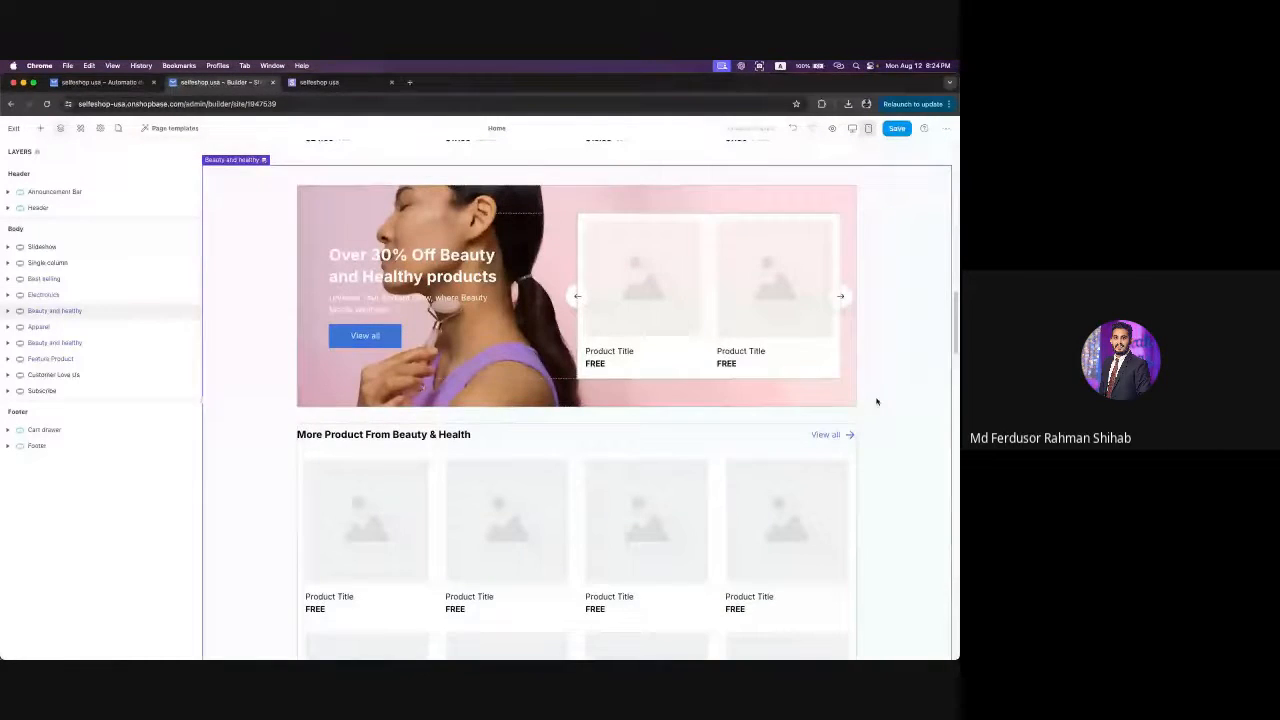
left_click(50, 310)
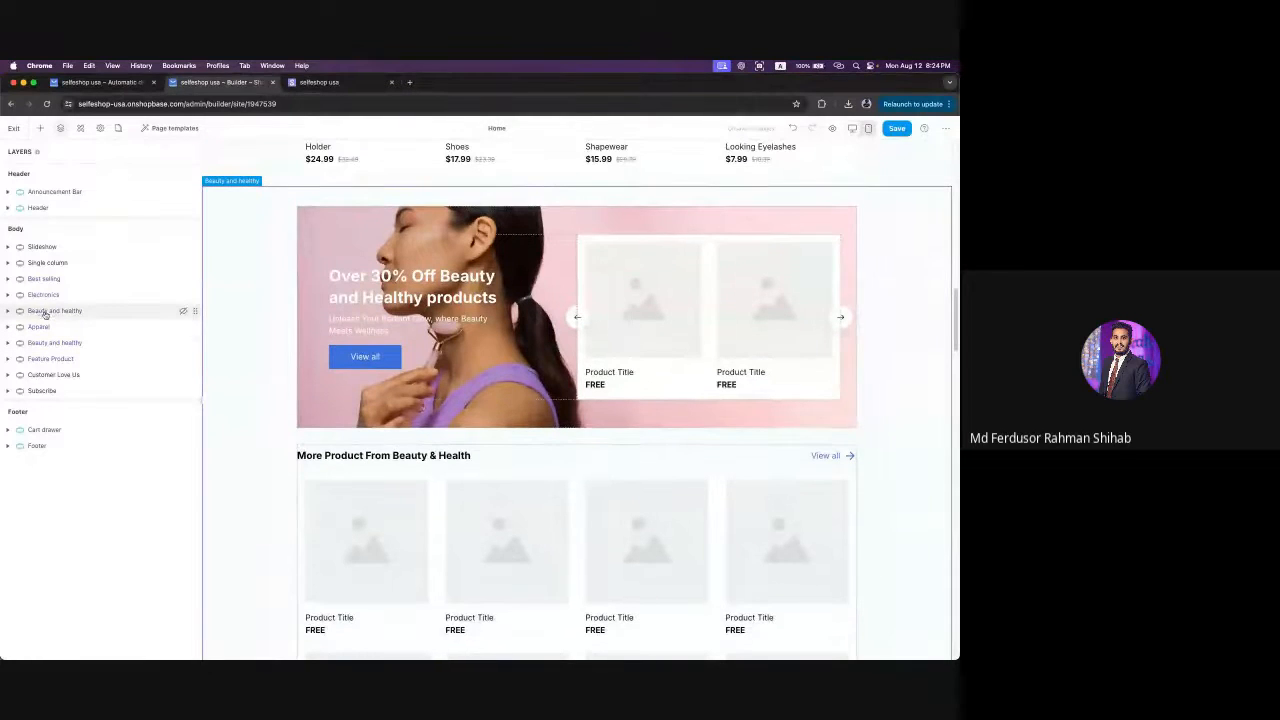
scroll(800, 400, "down", 3)
scroll(646, 434, "up", 3)
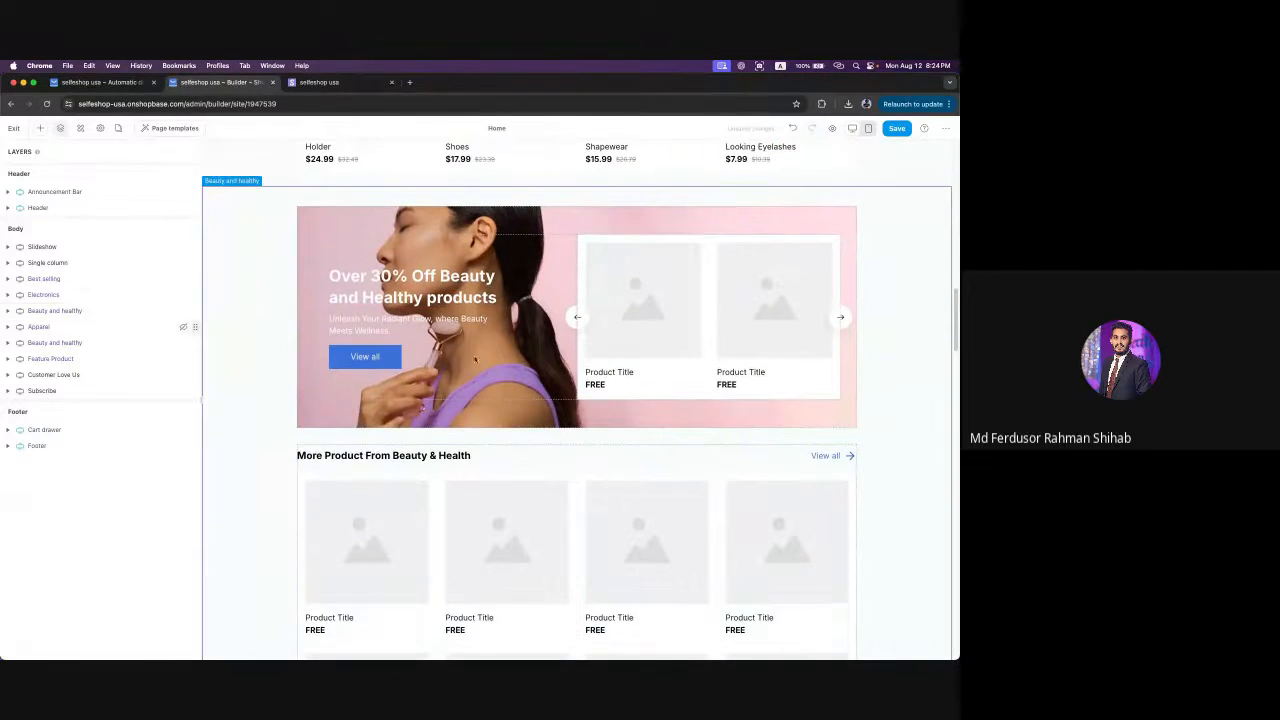
scroll(472, 449, "up", 3)
left_click(41, 312)
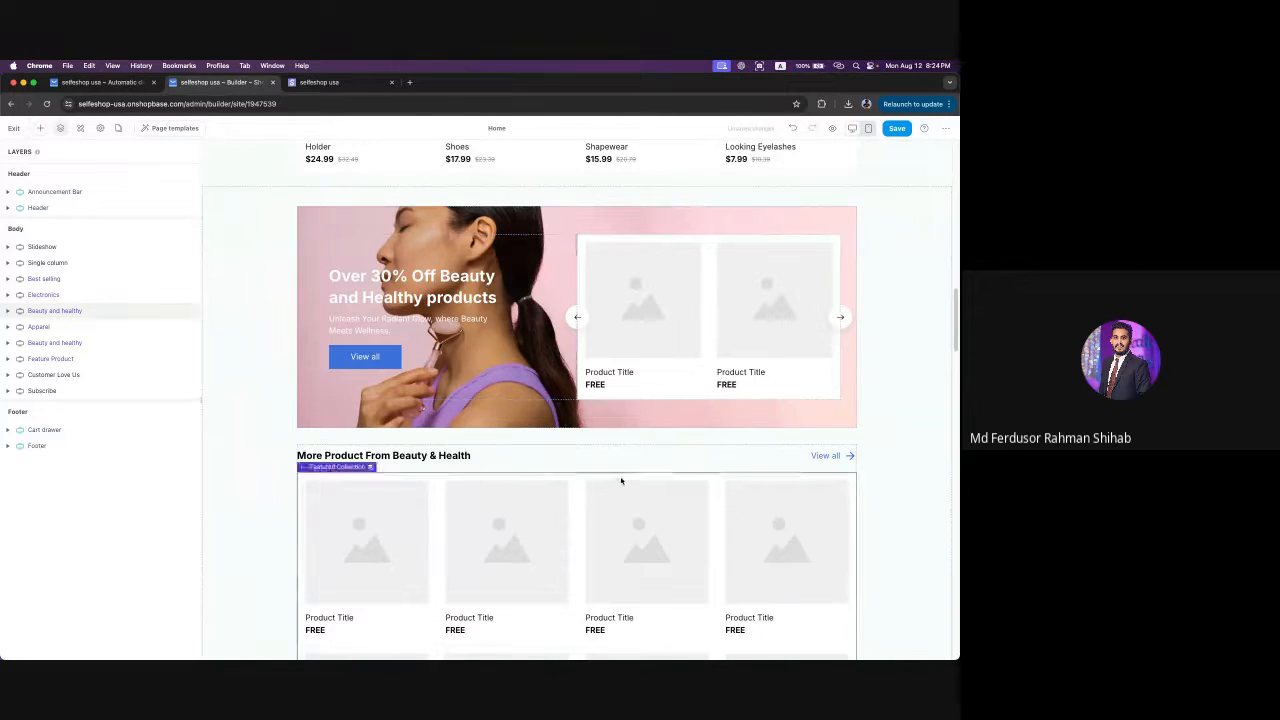
scroll(621, 481, "up", 2)
scroll(640, 459, "up", 4)
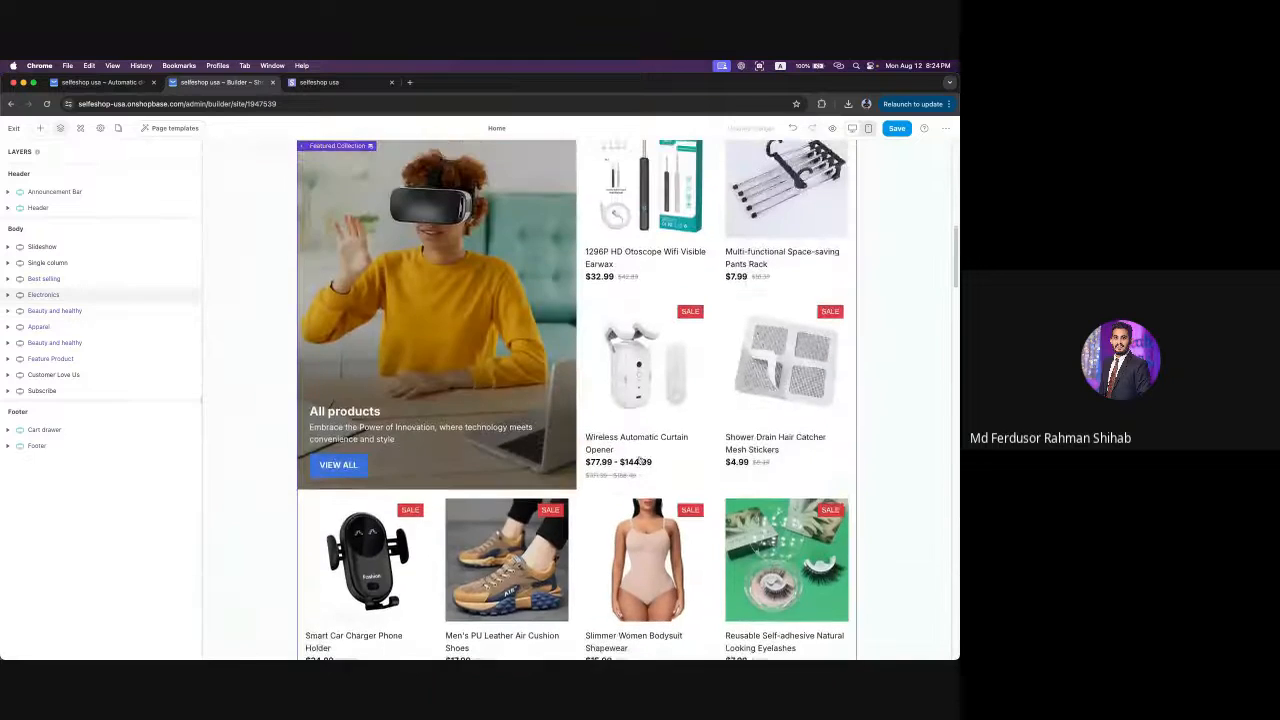
scroll(370, 325, "up", 3)
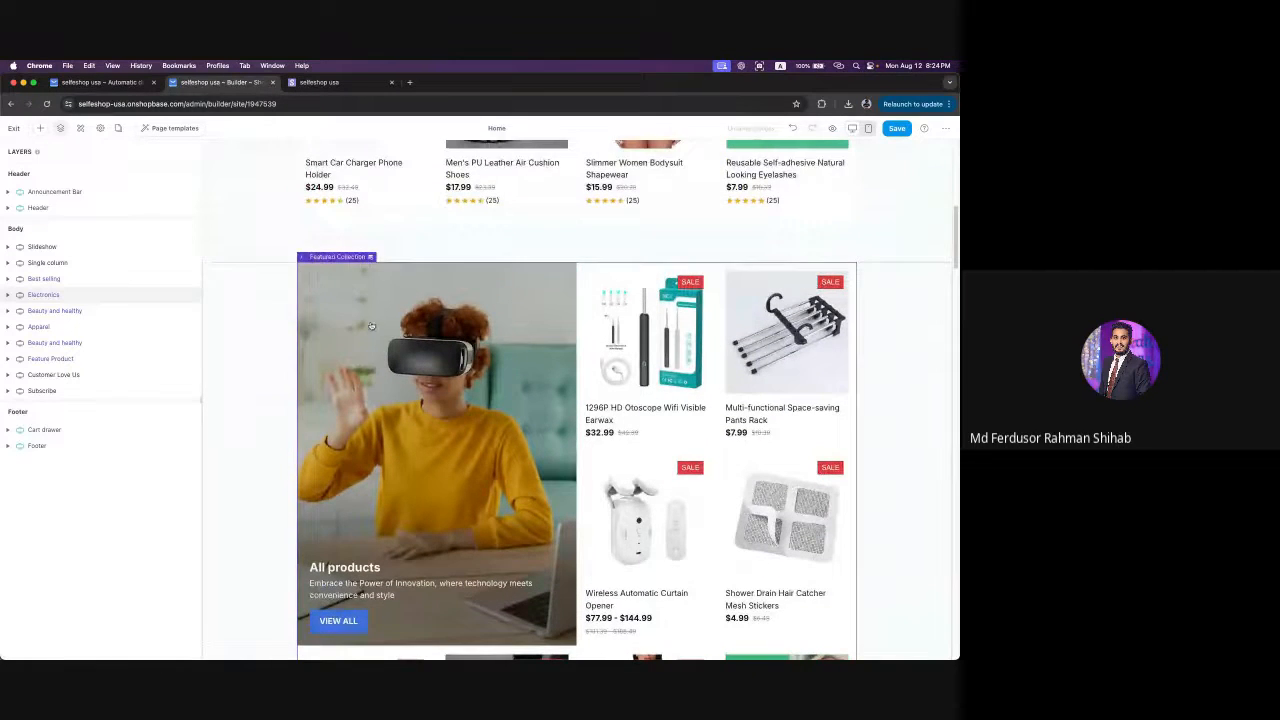
- Rename the Electronics section to Camping and save the page
left_click(32, 295)
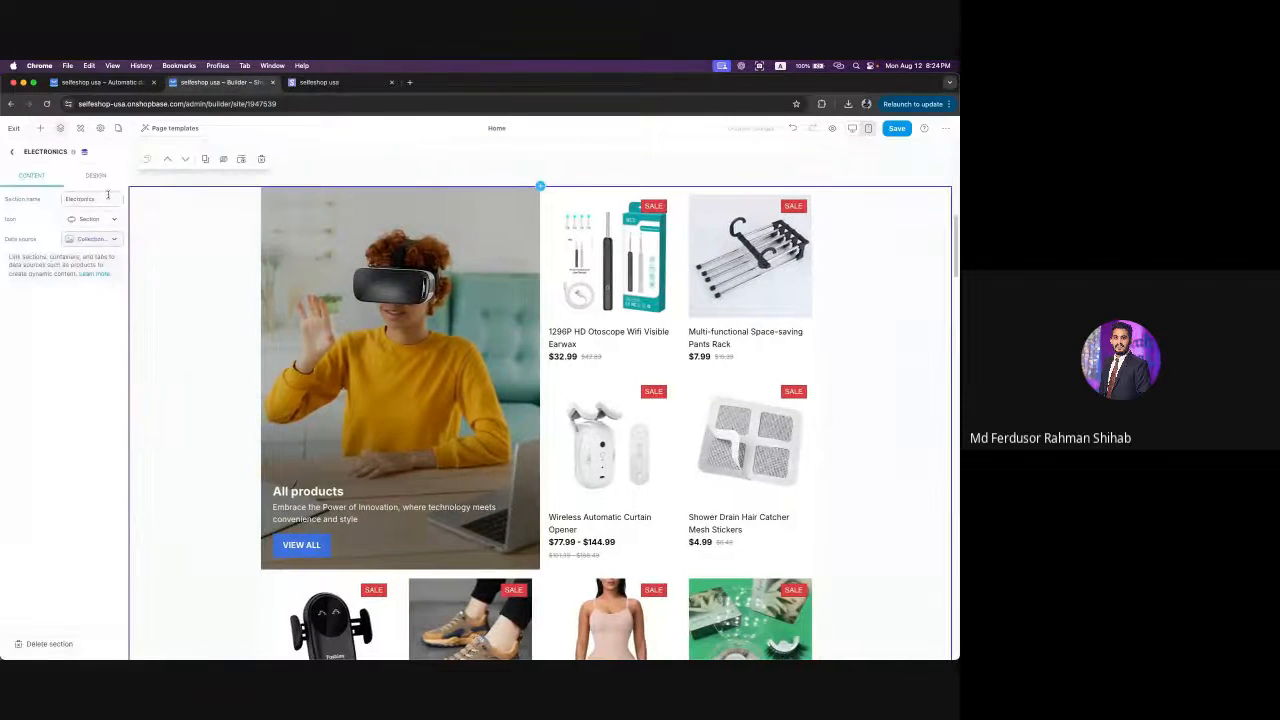
left_click_drag(108, 195, 51, 198)
type("Eampaign")
left_click(12, 335)
left_click(905, 131)
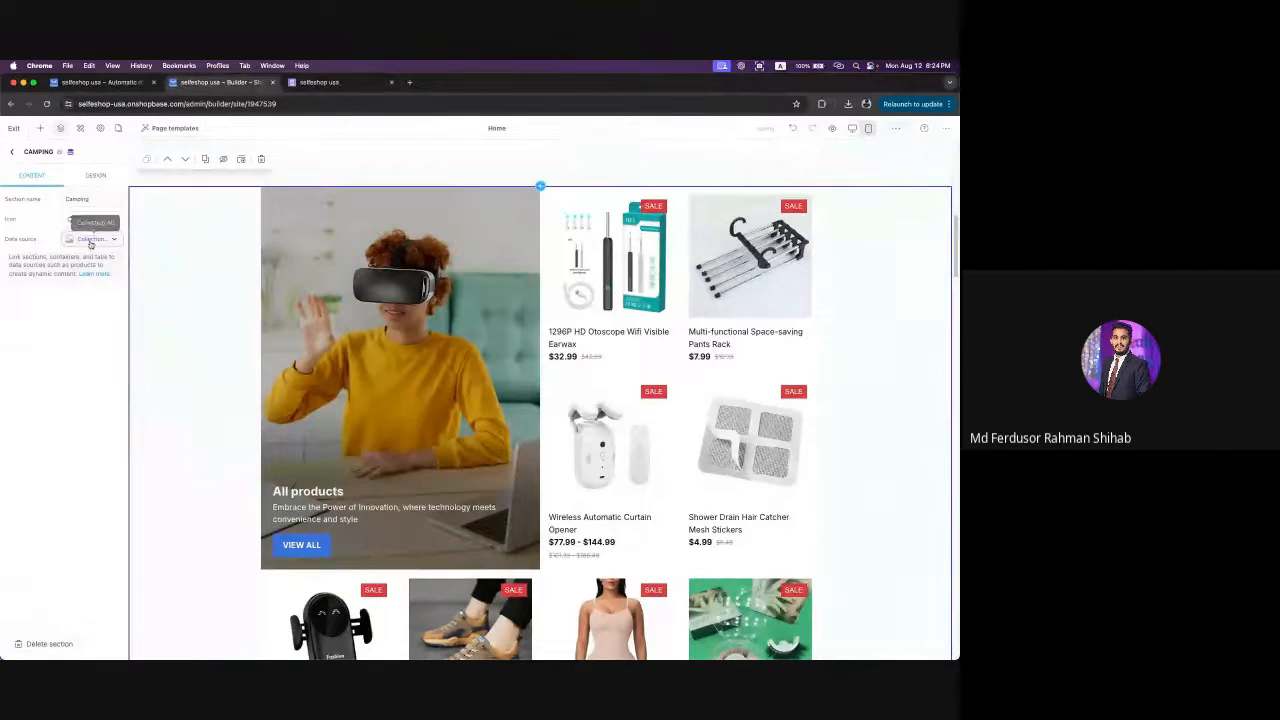
left_click(12, 151)
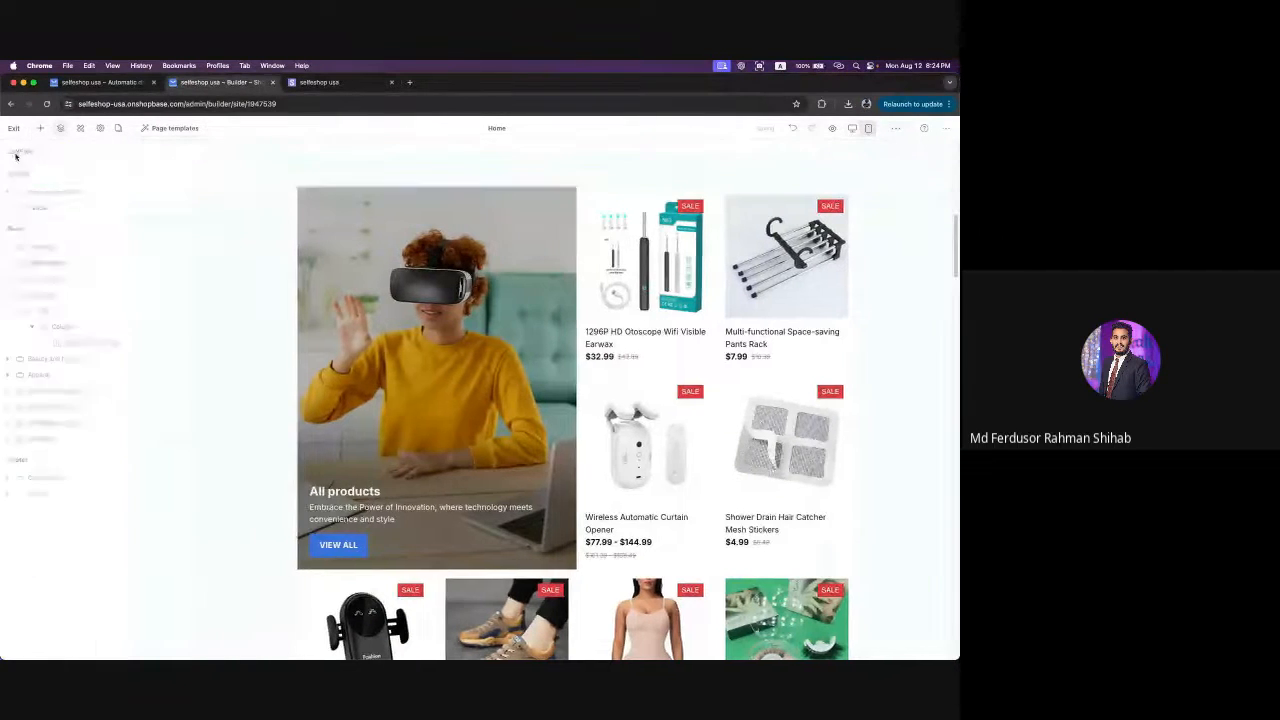
left_click(8, 294)
- Rename the first Beauty and healthy section, below Camping, to Hiking and save the page
scroll(532, 408, "down", 2)
scroll(532, 408, "down", 3)
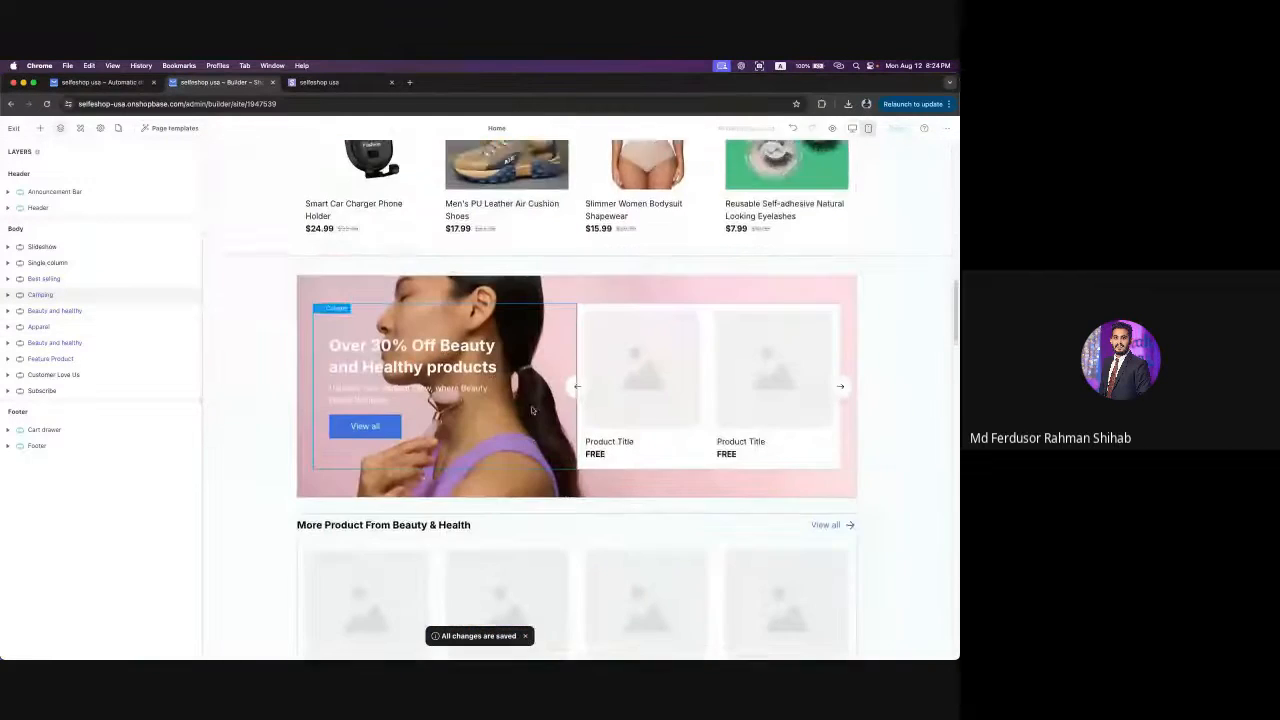
left_click(44, 312)
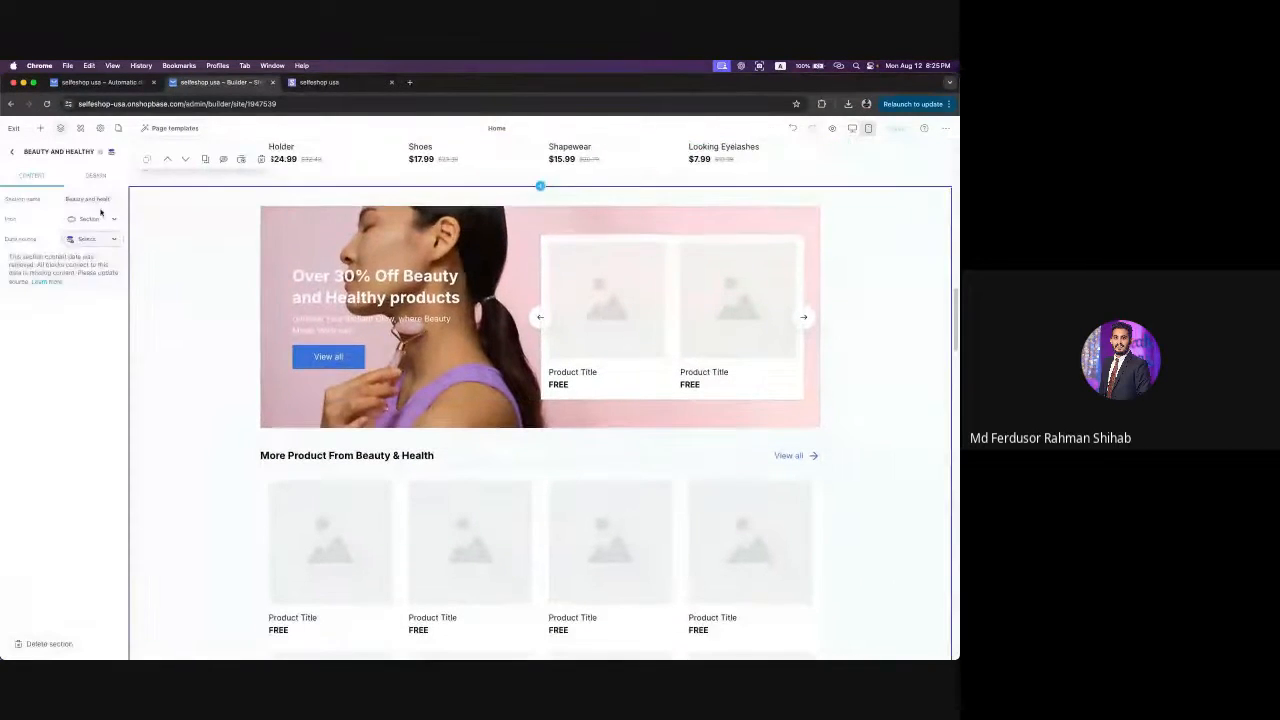
triple_click(94, 200)
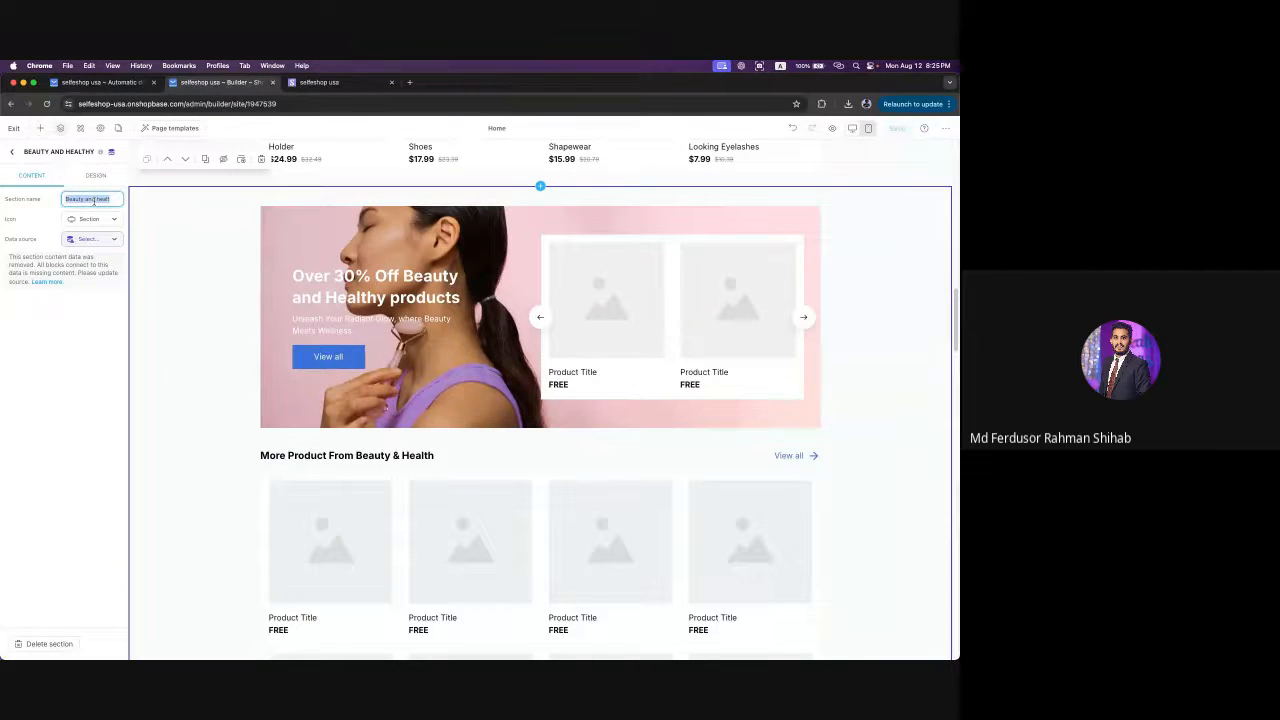
type("Hiking")
left_click(81, 320)
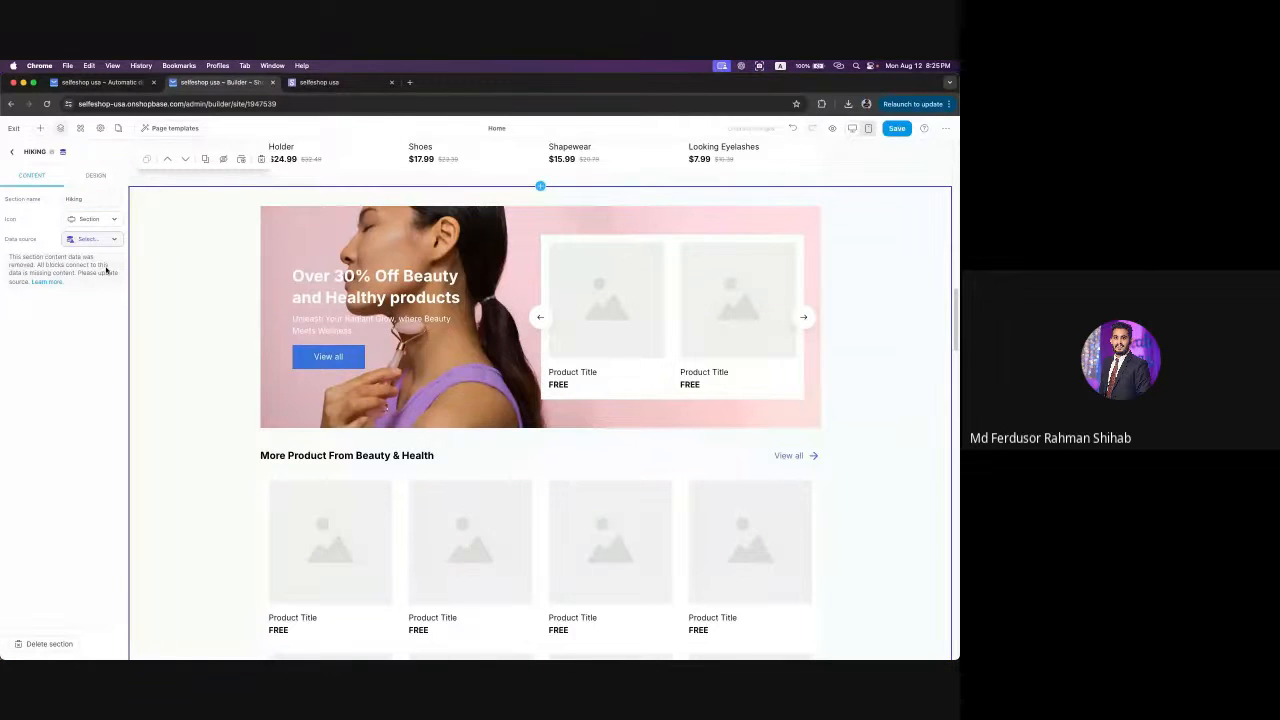
left_click(11, 151)
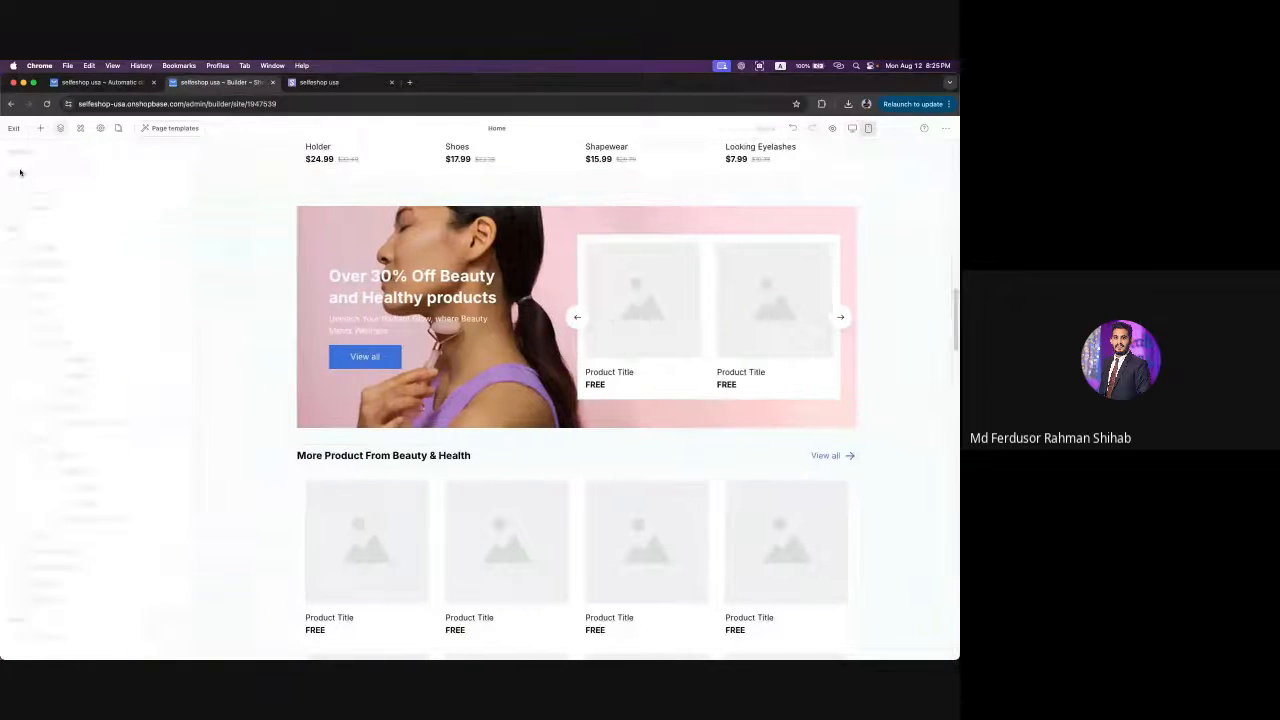
left_click(6, 311)
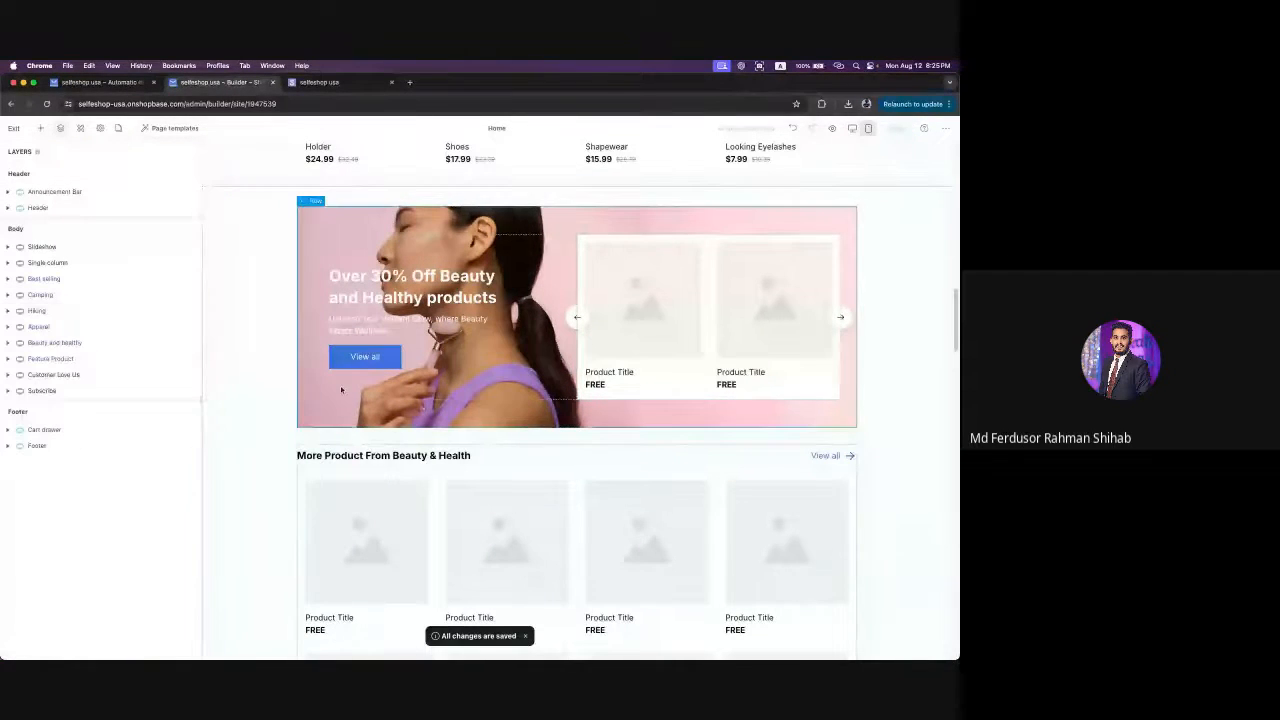
- Look over the collections available as data source for the Featured Collection block in the Hiking section's first row, without choosing one
left_click(7, 311)
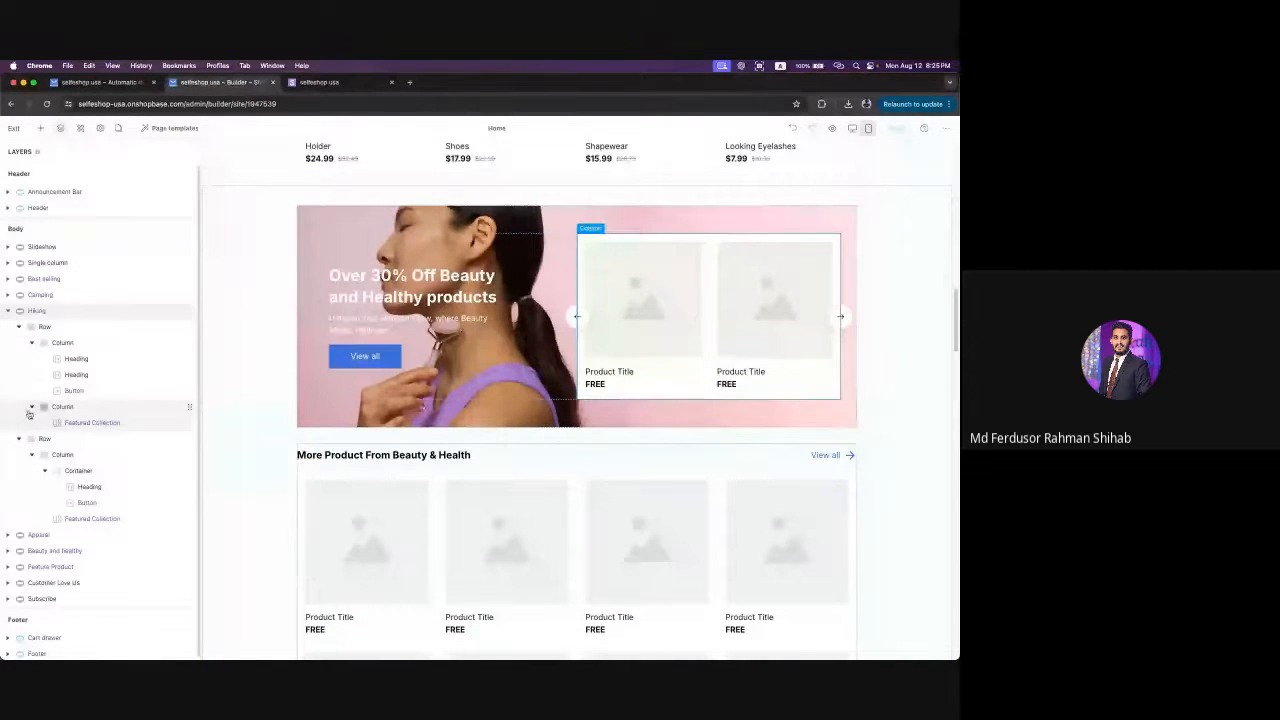
left_click(89, 424)
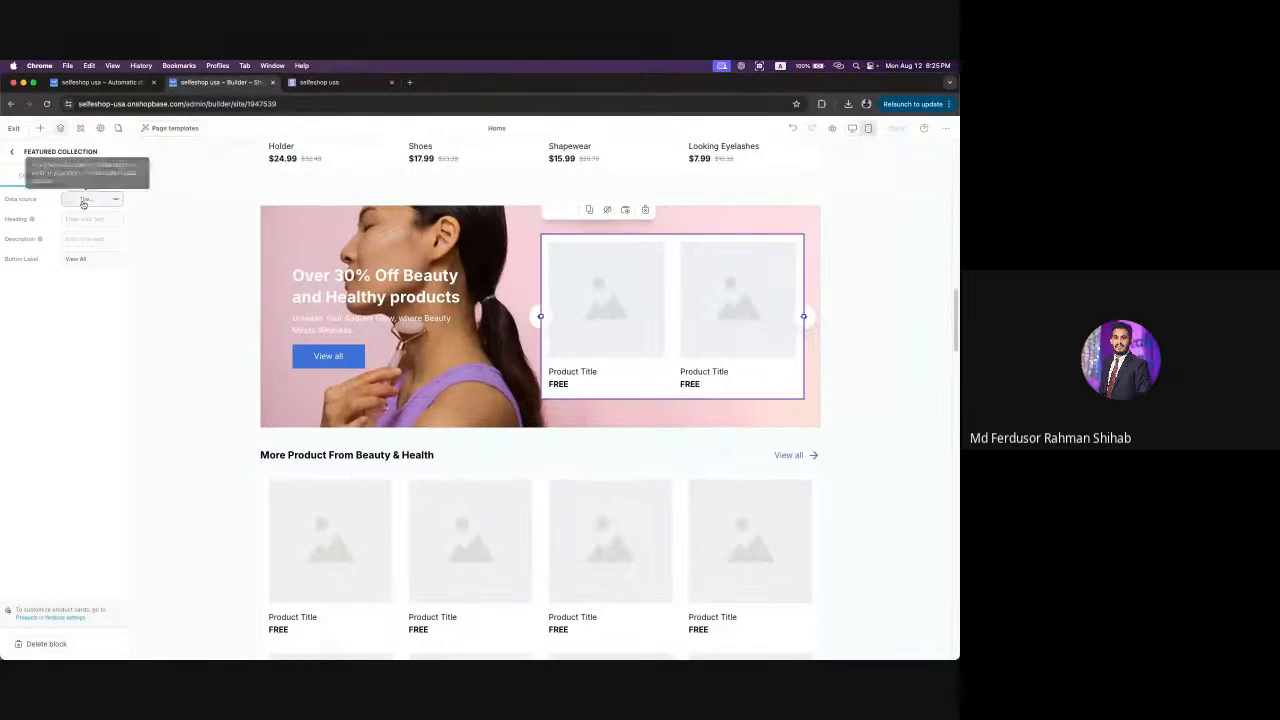
left_click(111, 221)
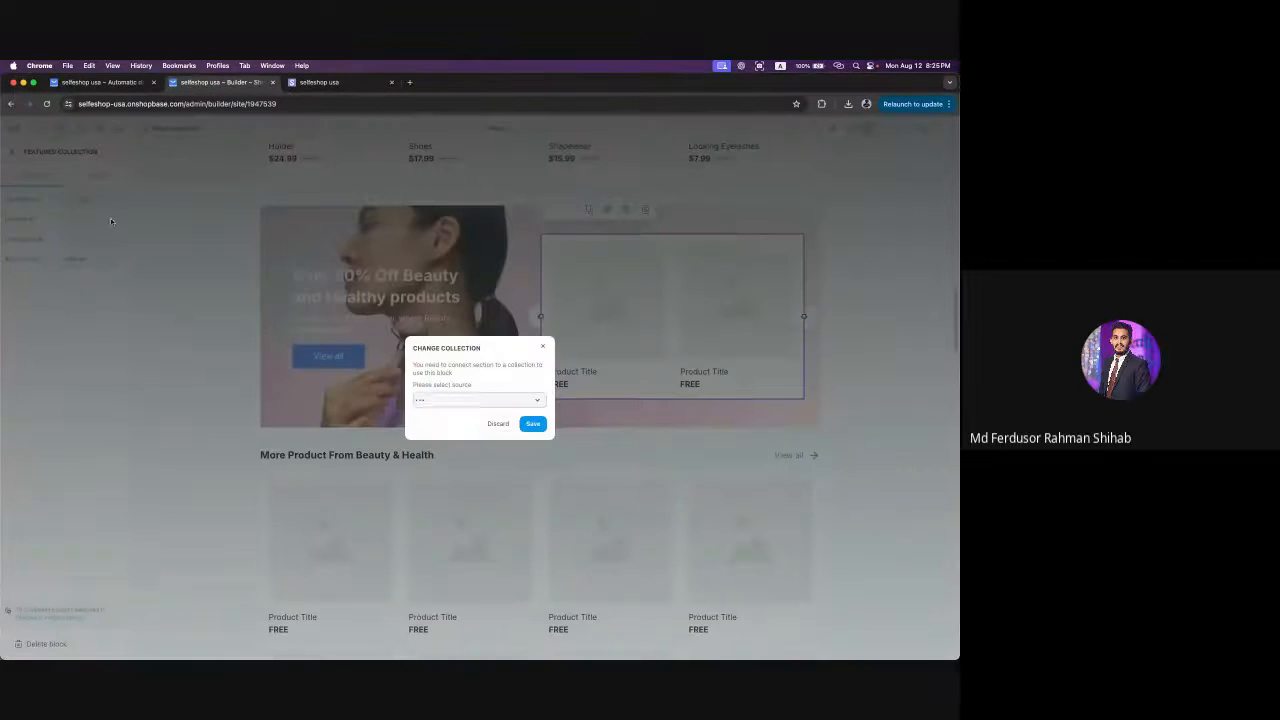
left_click(466, 402)
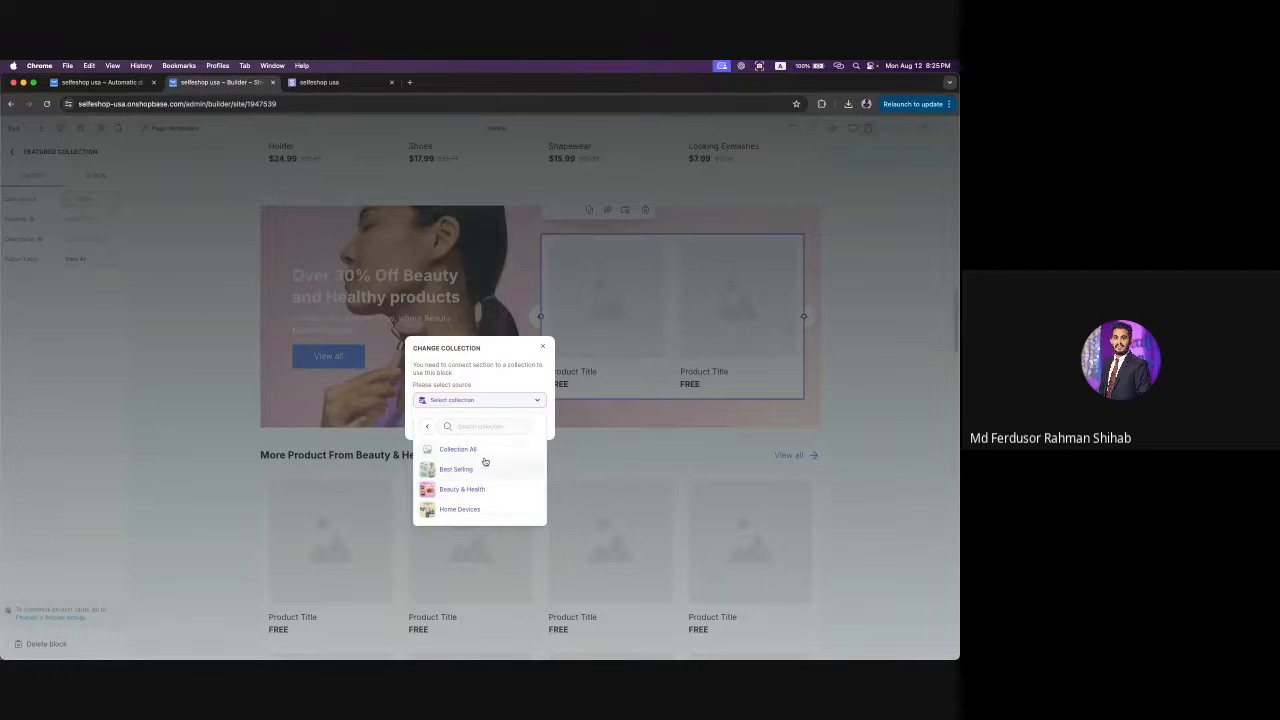
left_click(806, 435)
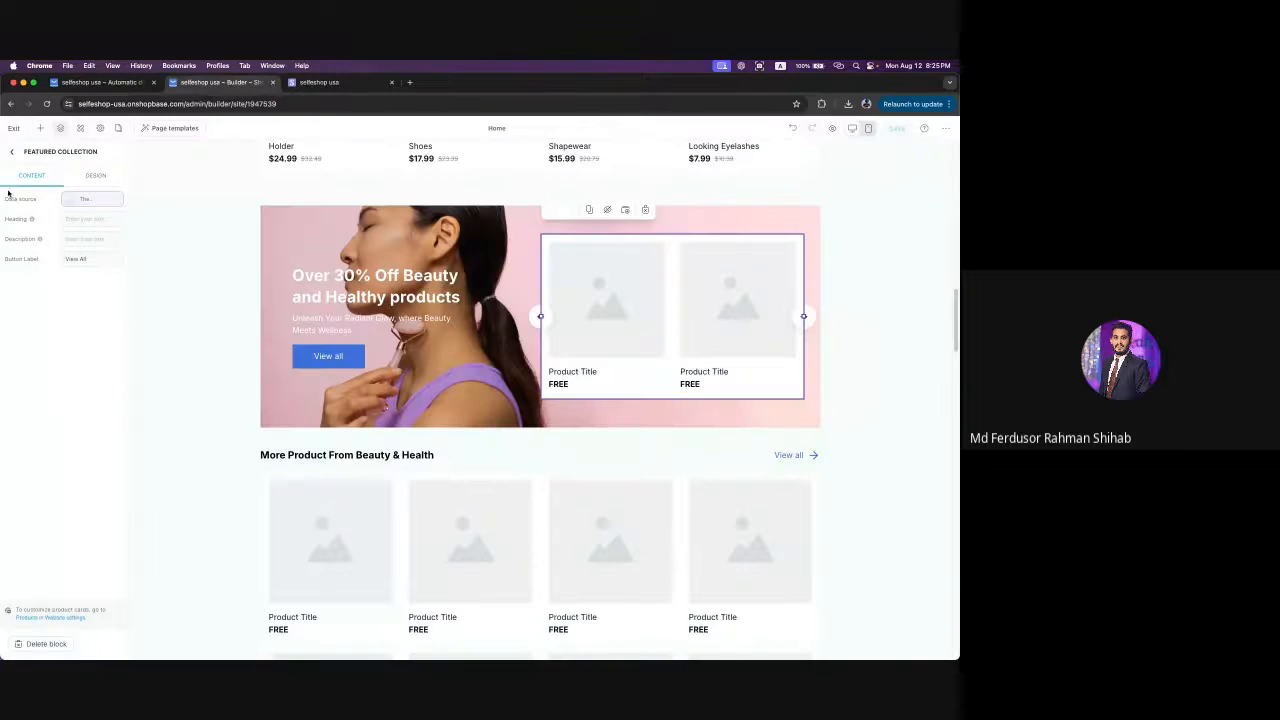
left_click(14, 155)
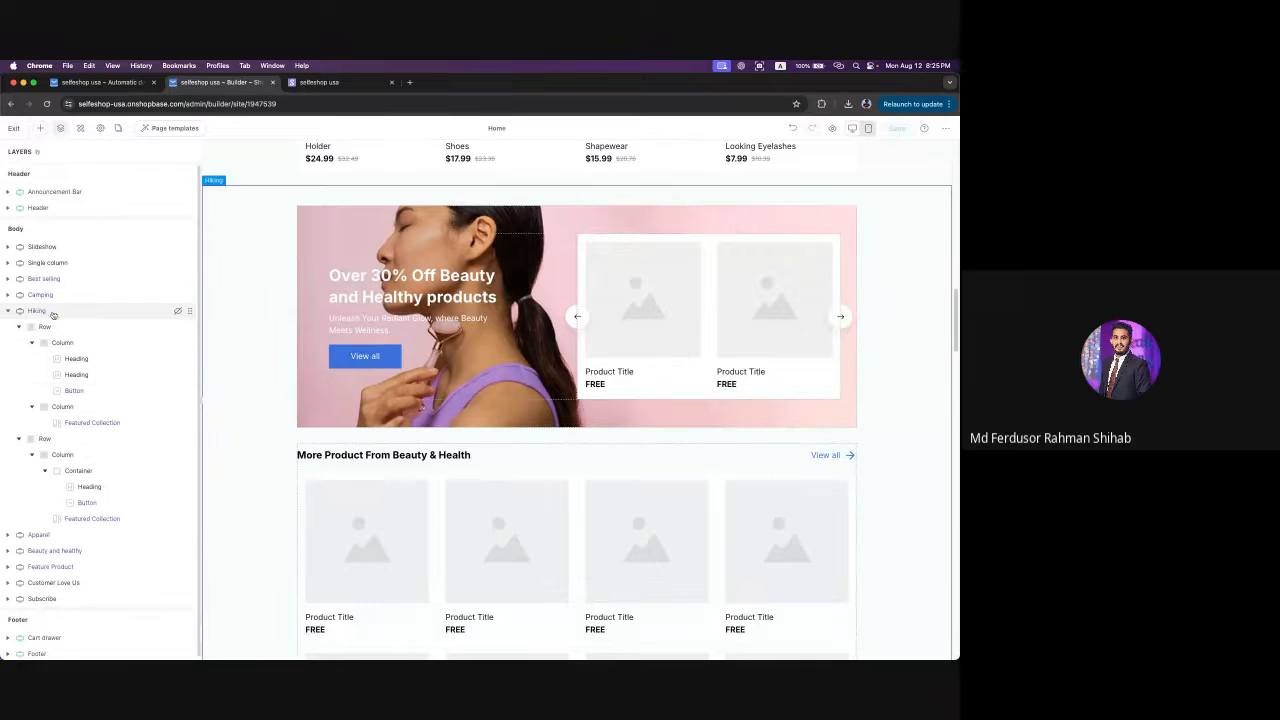
left_click(7, 311)
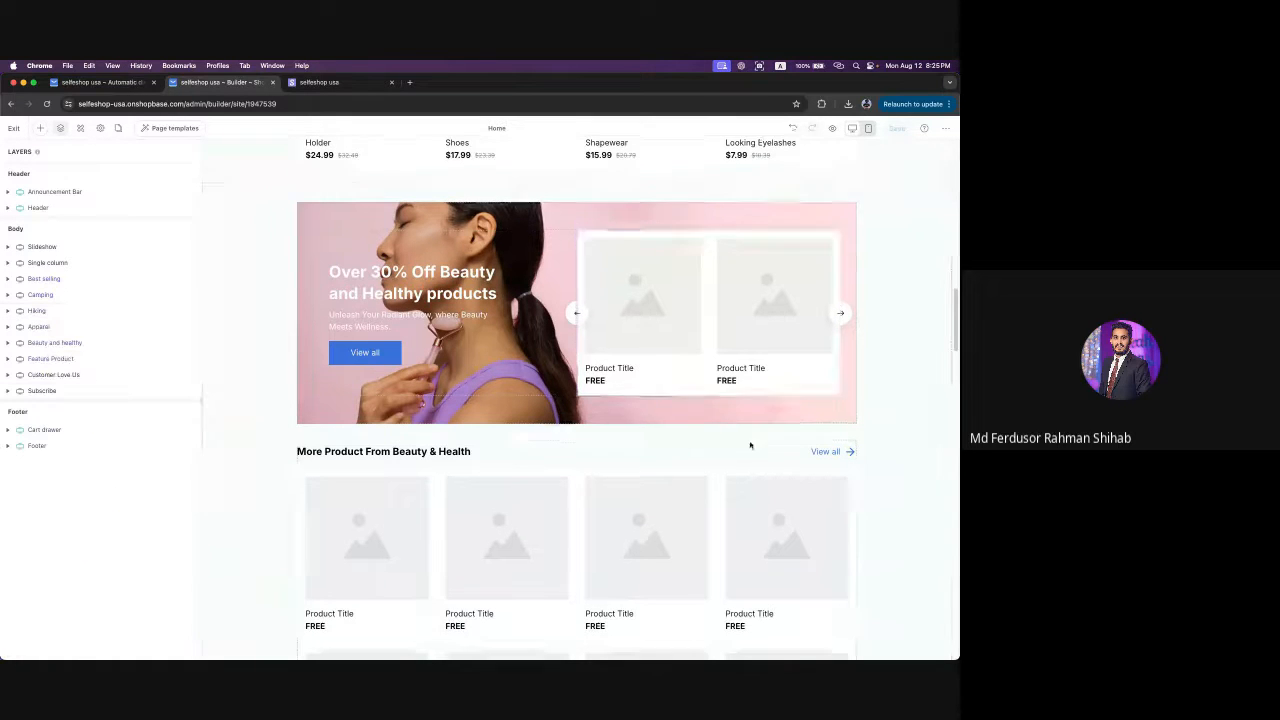
- Set the data source of the Feature Product section to the Smart Car Charger Phone Holder product
scroll(749, 450, "down", 10)
scroll(748, 485, "down", 5)
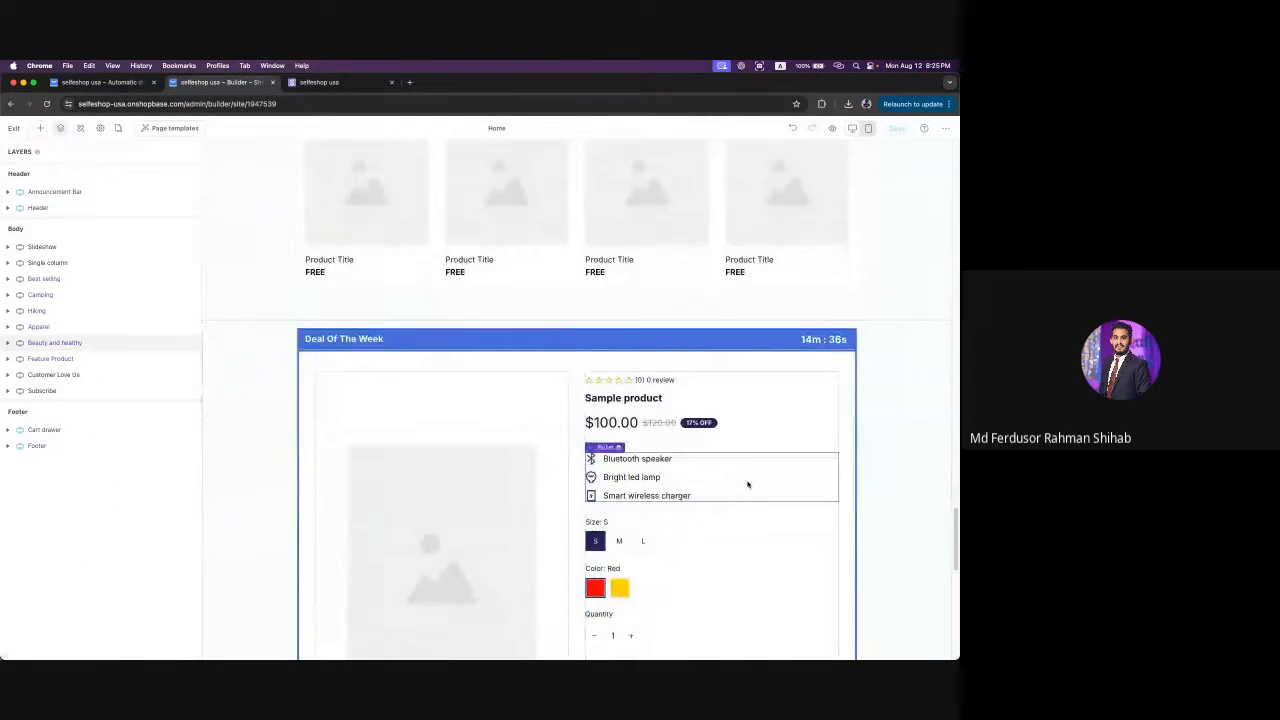
scroll(748, 485, "down", 8)
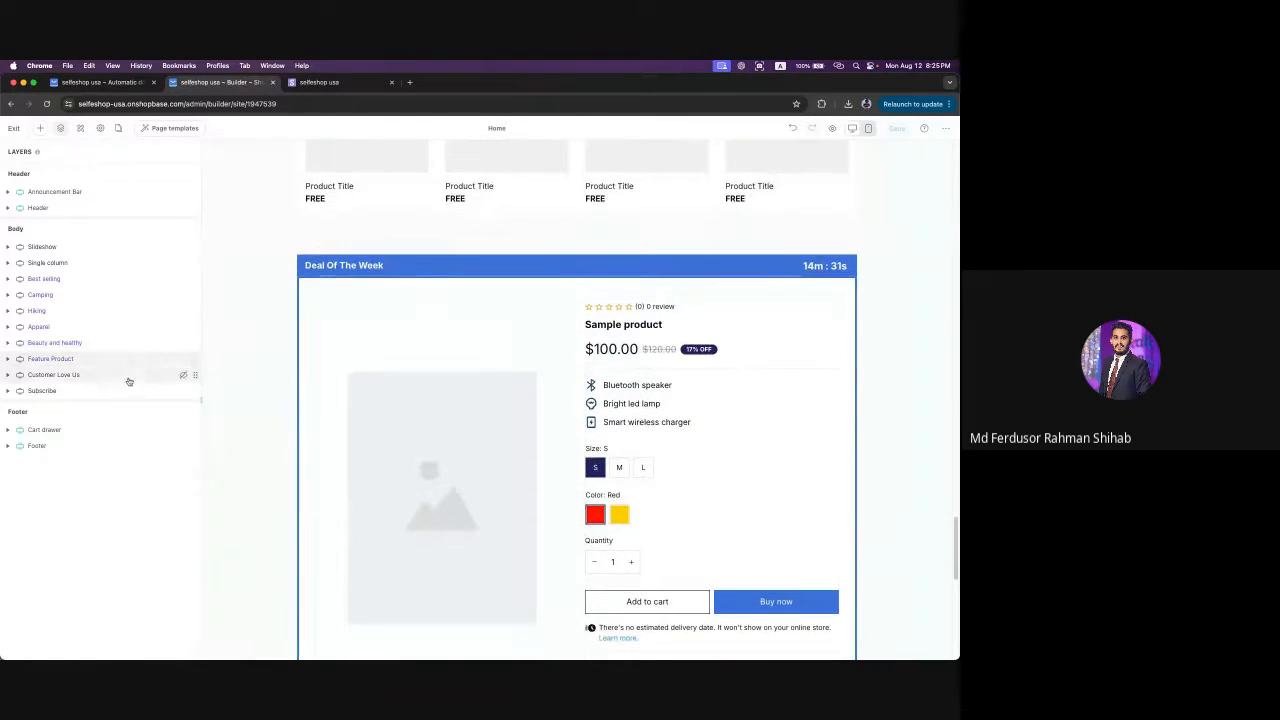
scroll(443, 393, "down", 8)
scroll(757, 437, "up", 6)
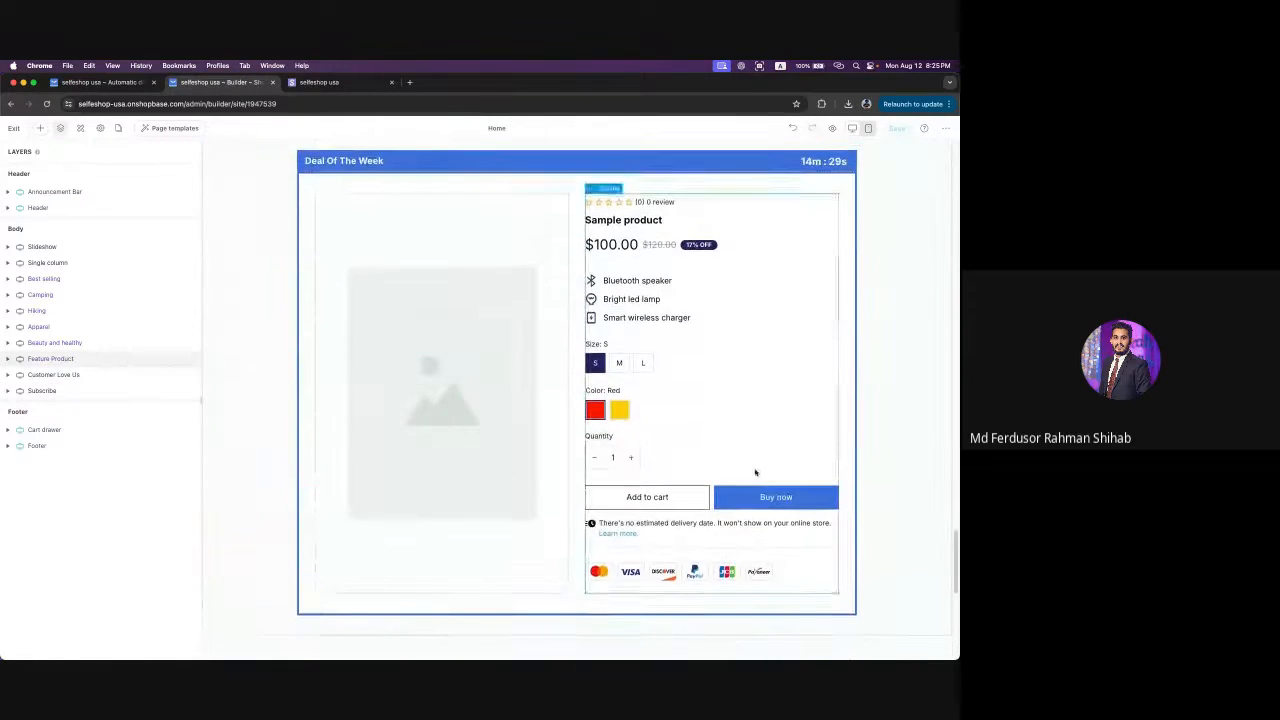
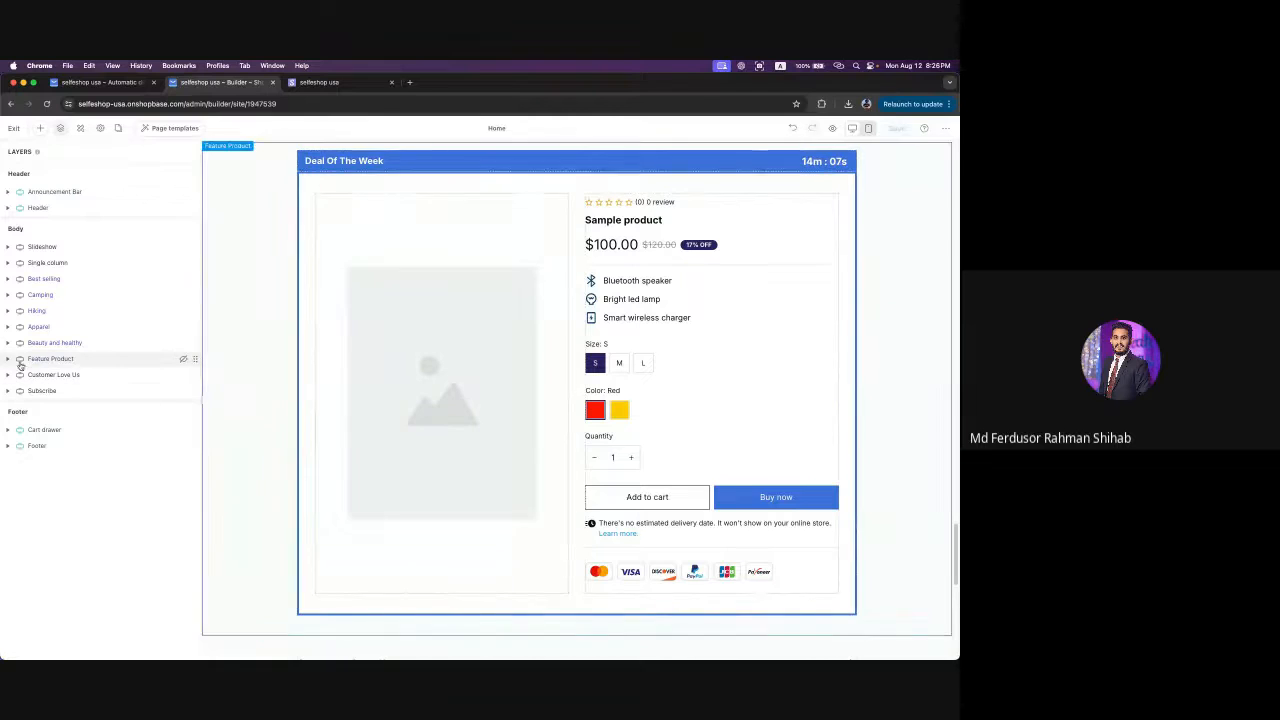
left_click(46, 362)
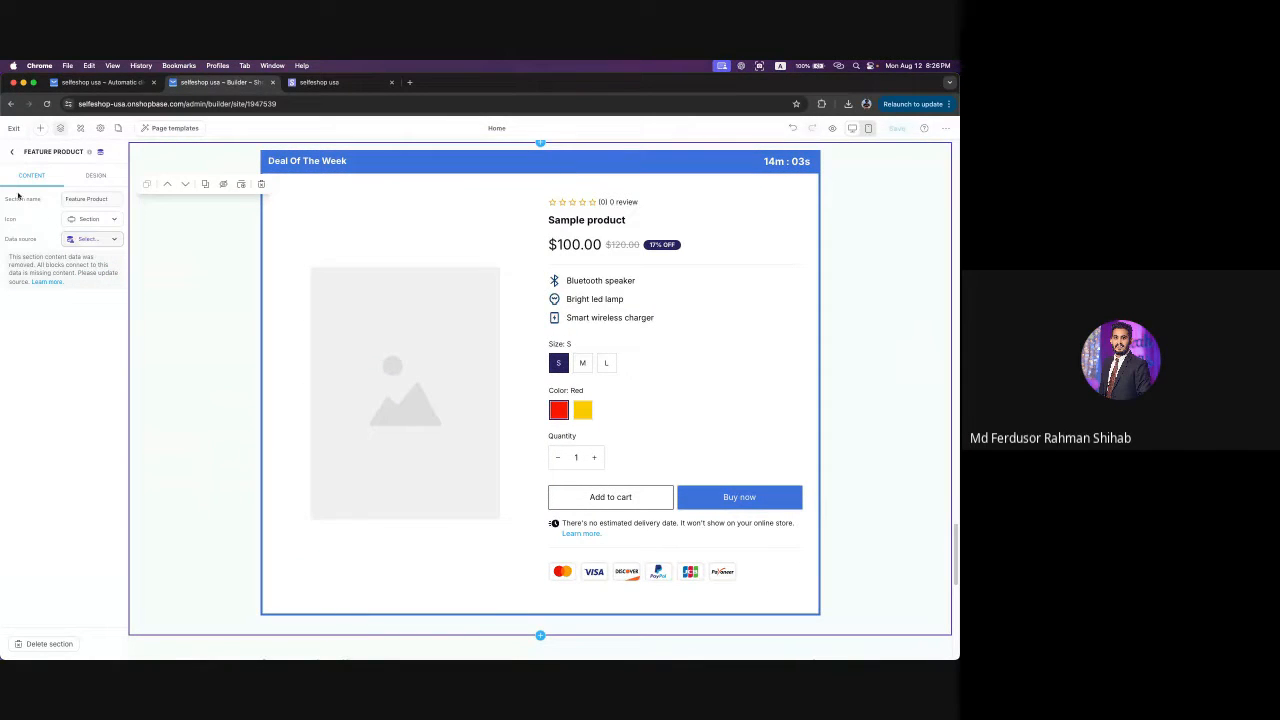
left_click_drag(83, 200, 125, 202)
left_click(103, 200)
left_click(110, 240)
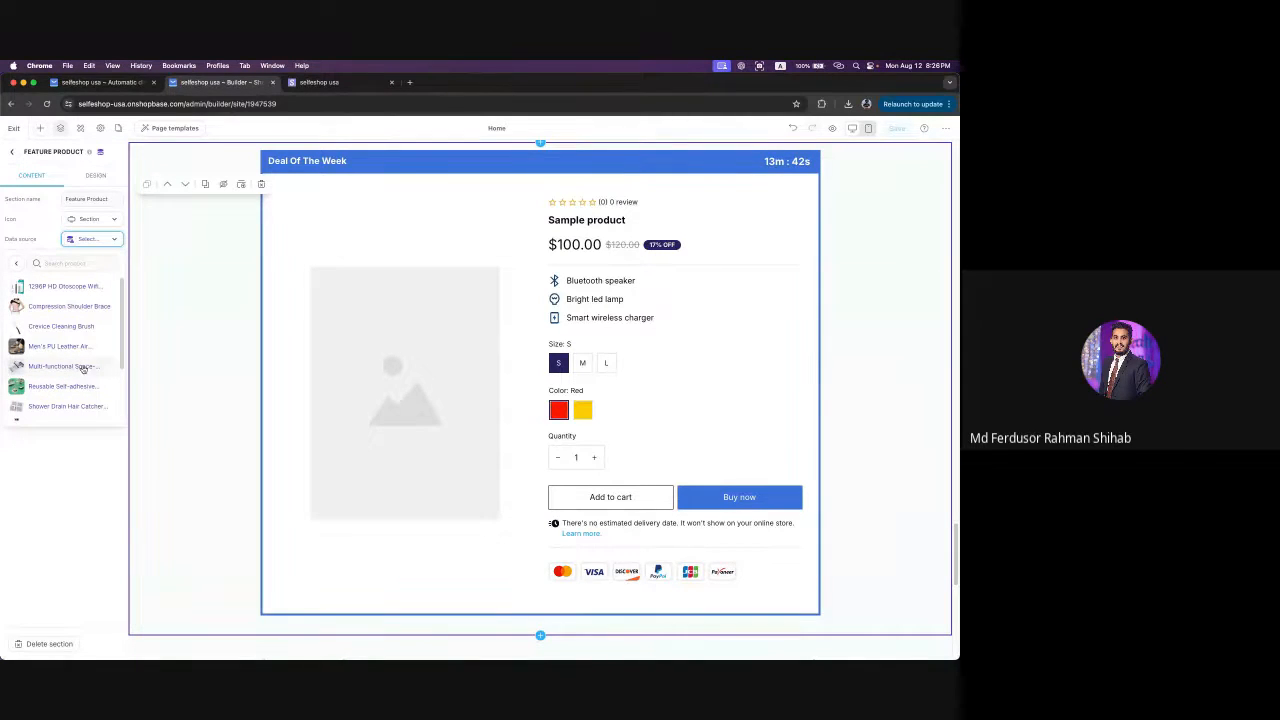
scroll(83, 367, "down", 3)
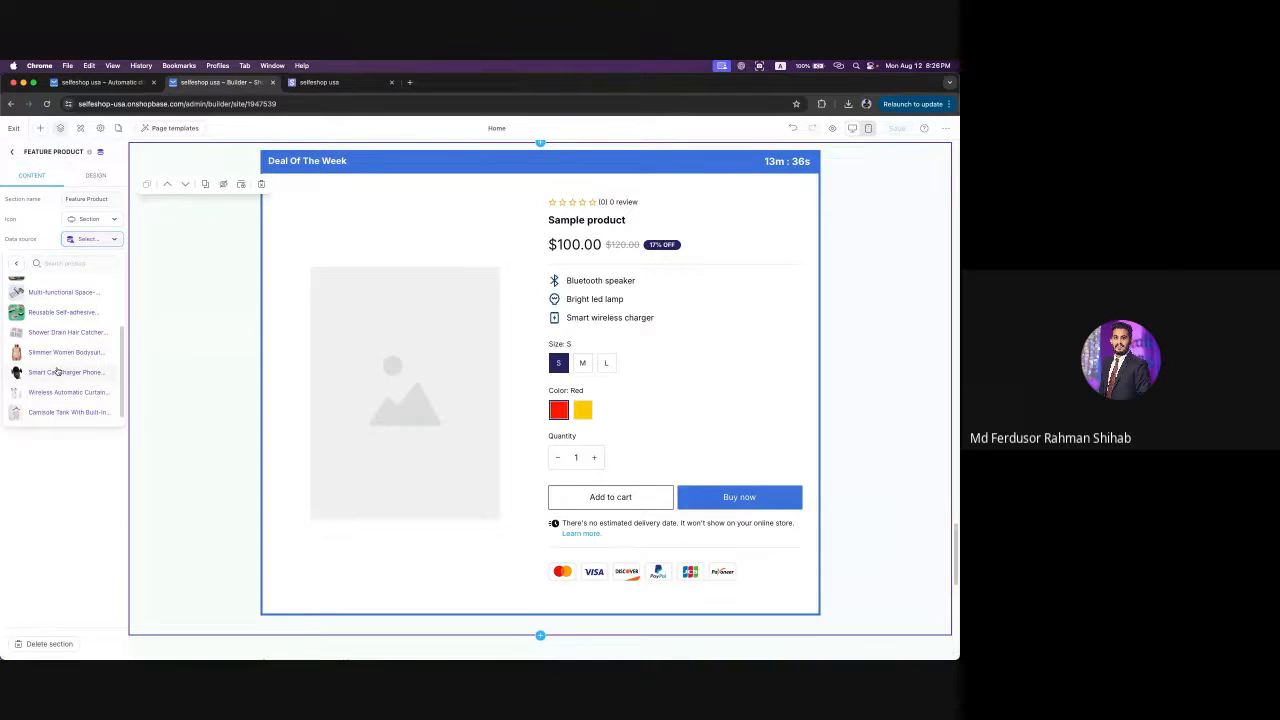
left_click(57, 371)
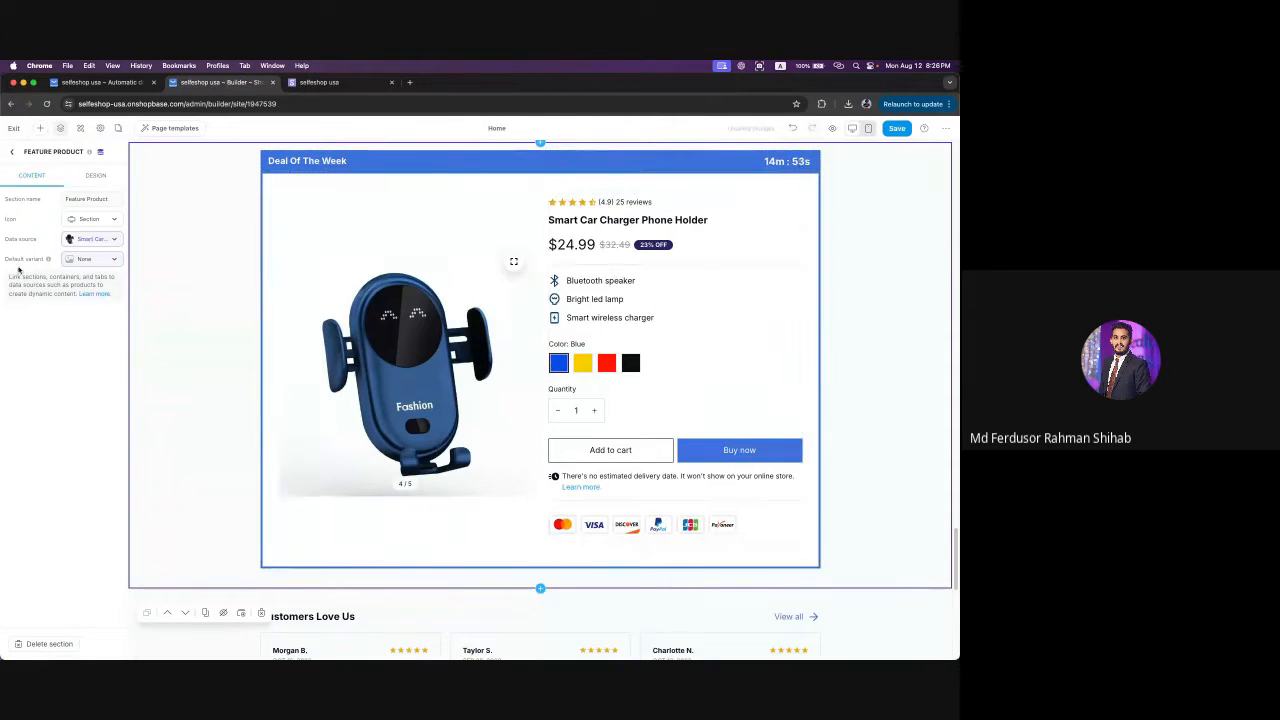
- Set the Feature Product section's default variant to Yellow and look over its design settings
left_click(100, 260)
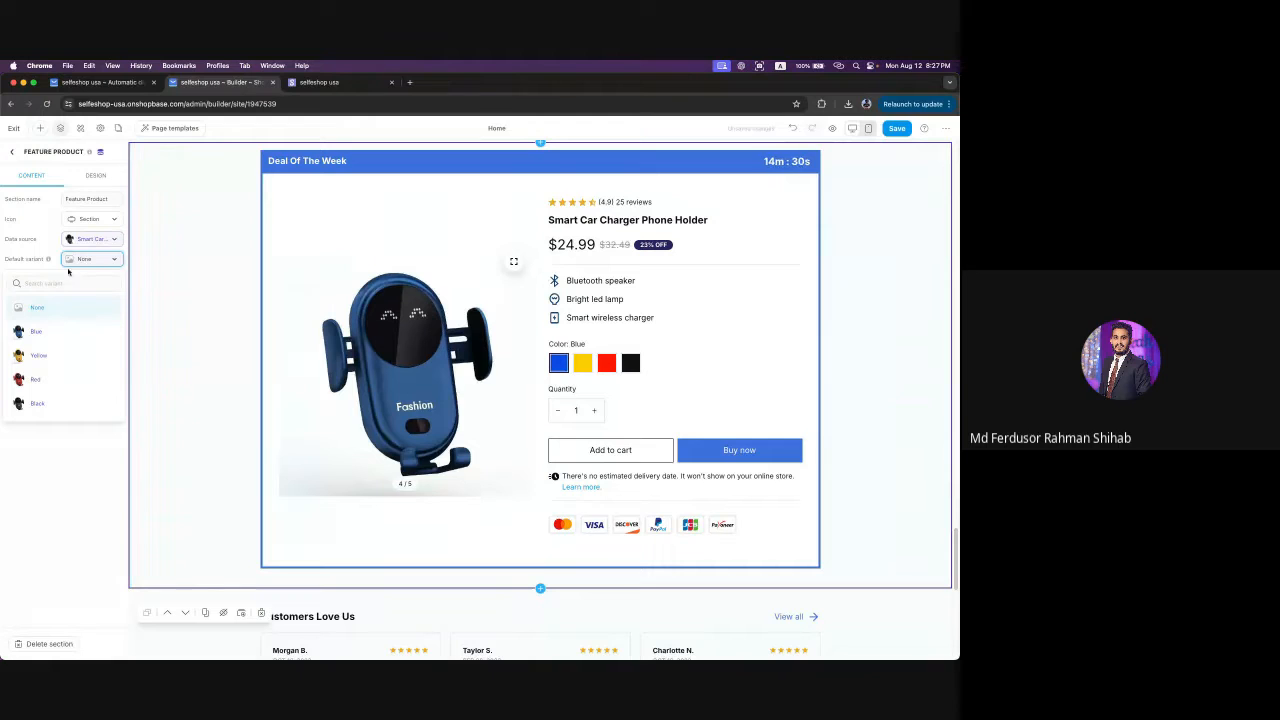
left_click(44, 358)
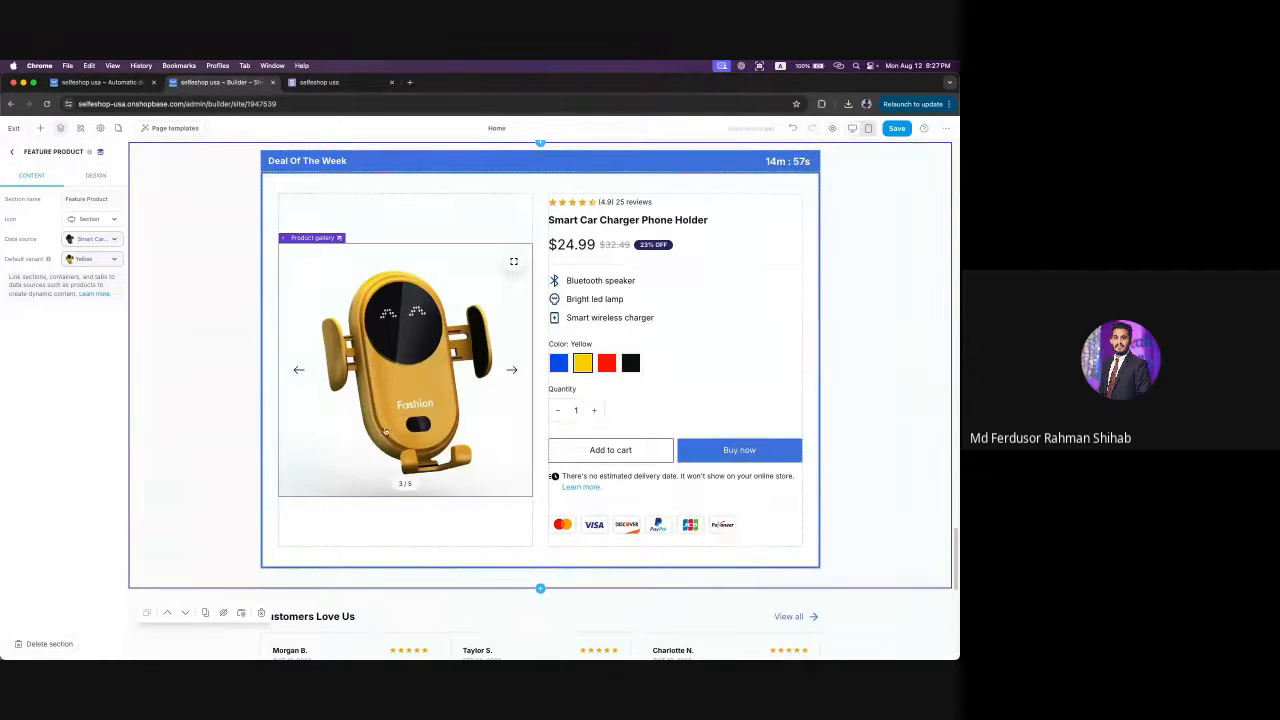
left_click(95, 176)
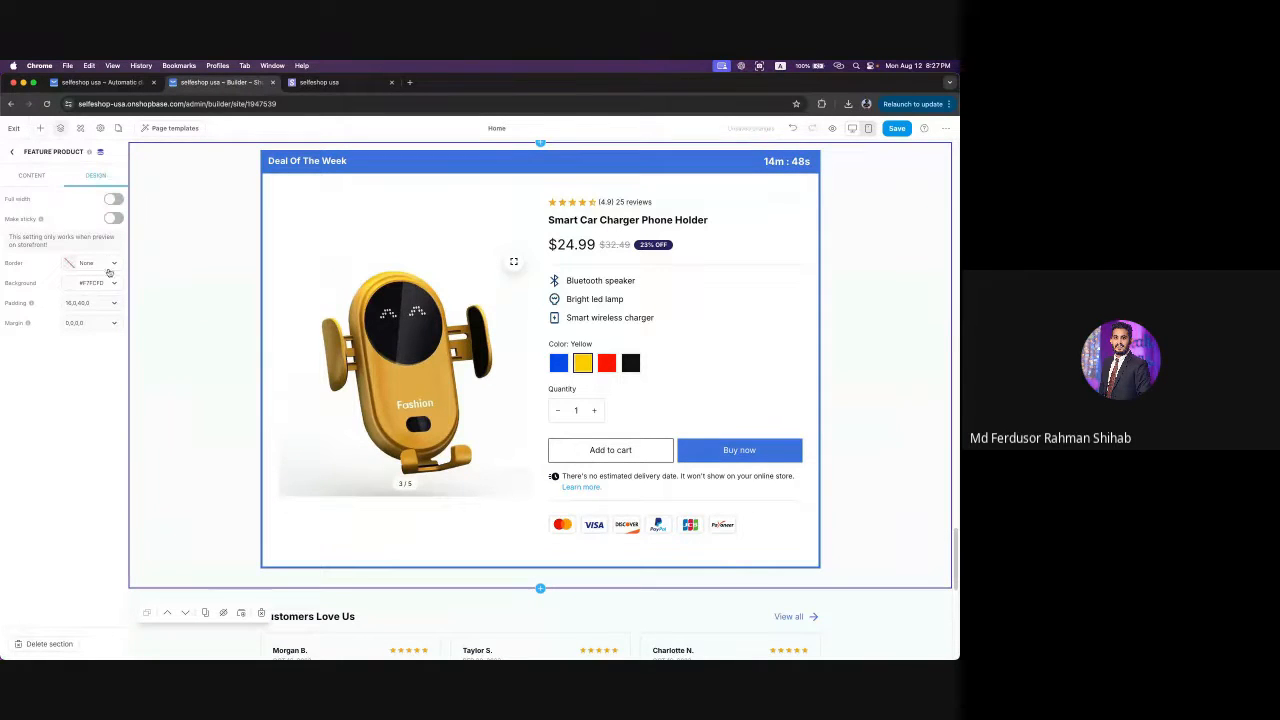
left_click(12, 153)
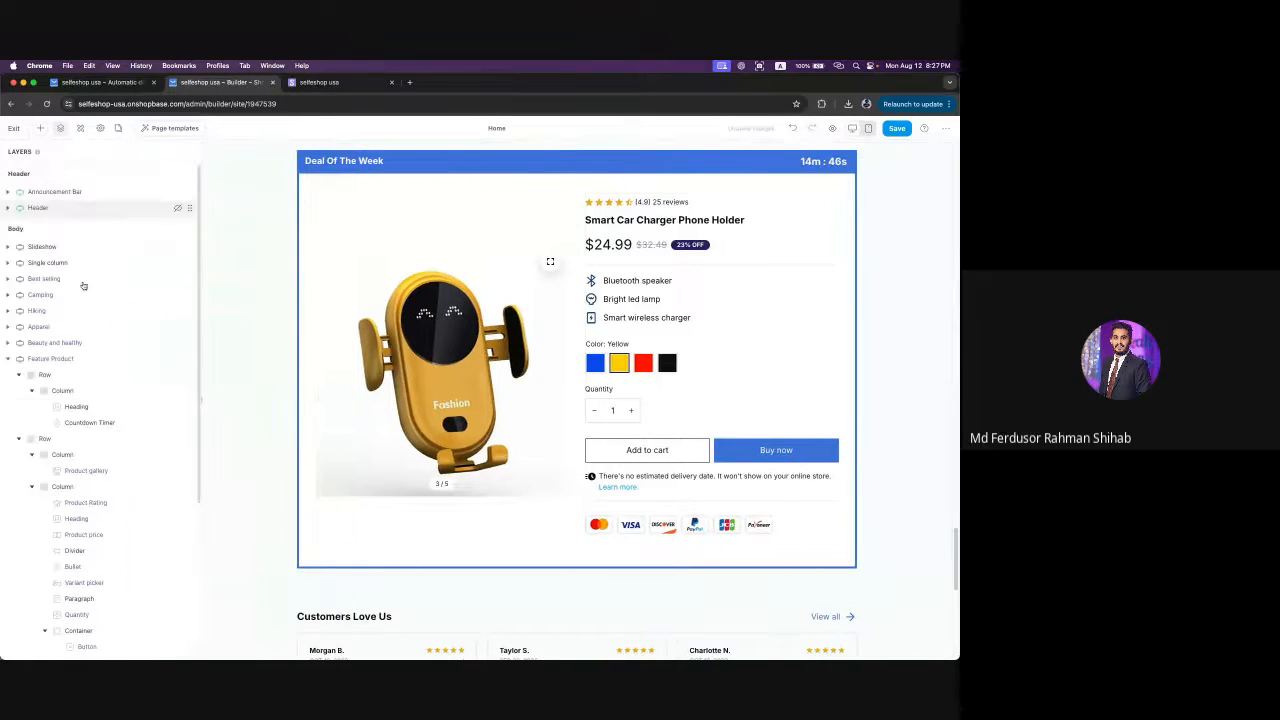
scroll(120, 452, "down", 1)
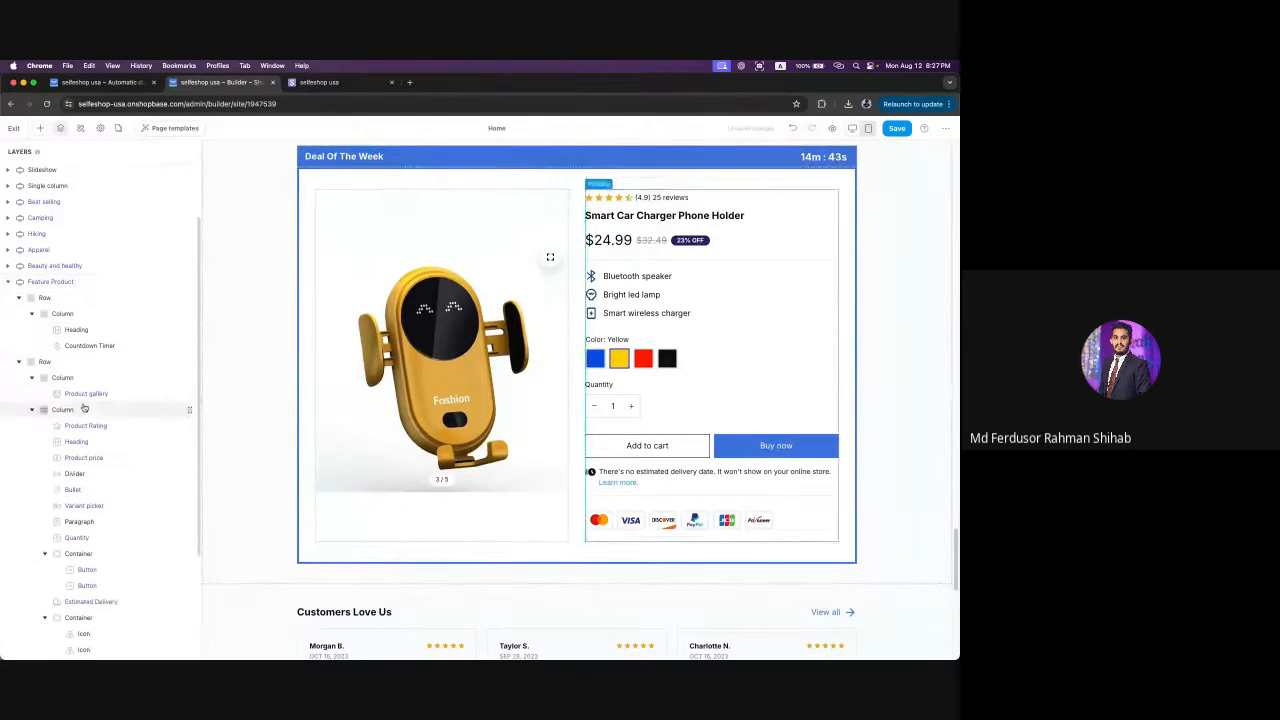
left_click(9, 284)
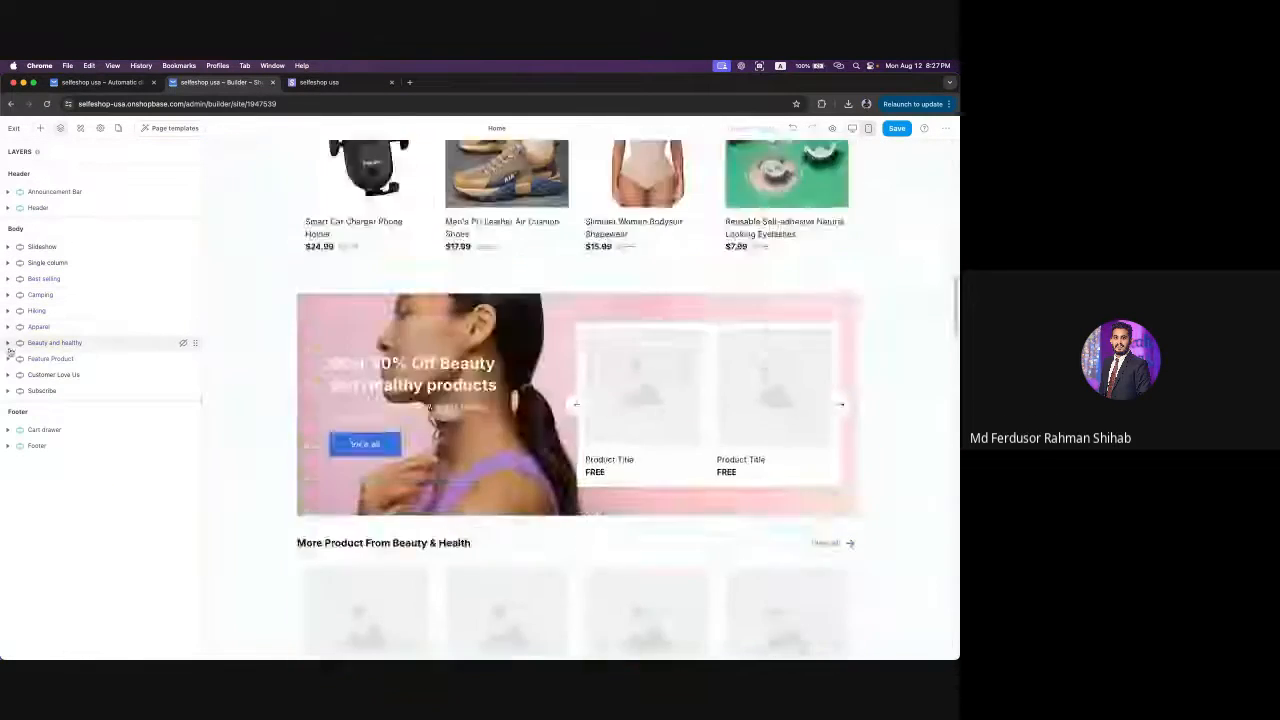
left_click(8, 358)
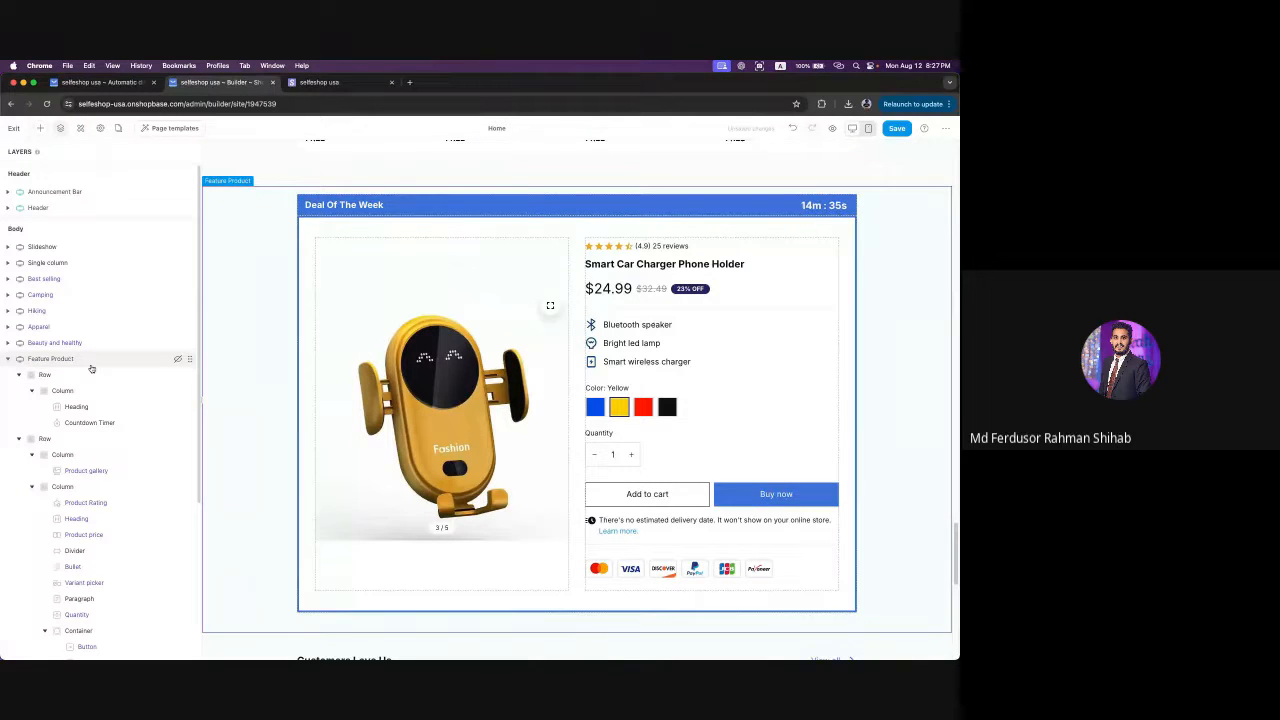
- Try the bottom alignment on the Deal Of The Week heading and return it to the middle alignment
scroll(40, 364, "down", 2)
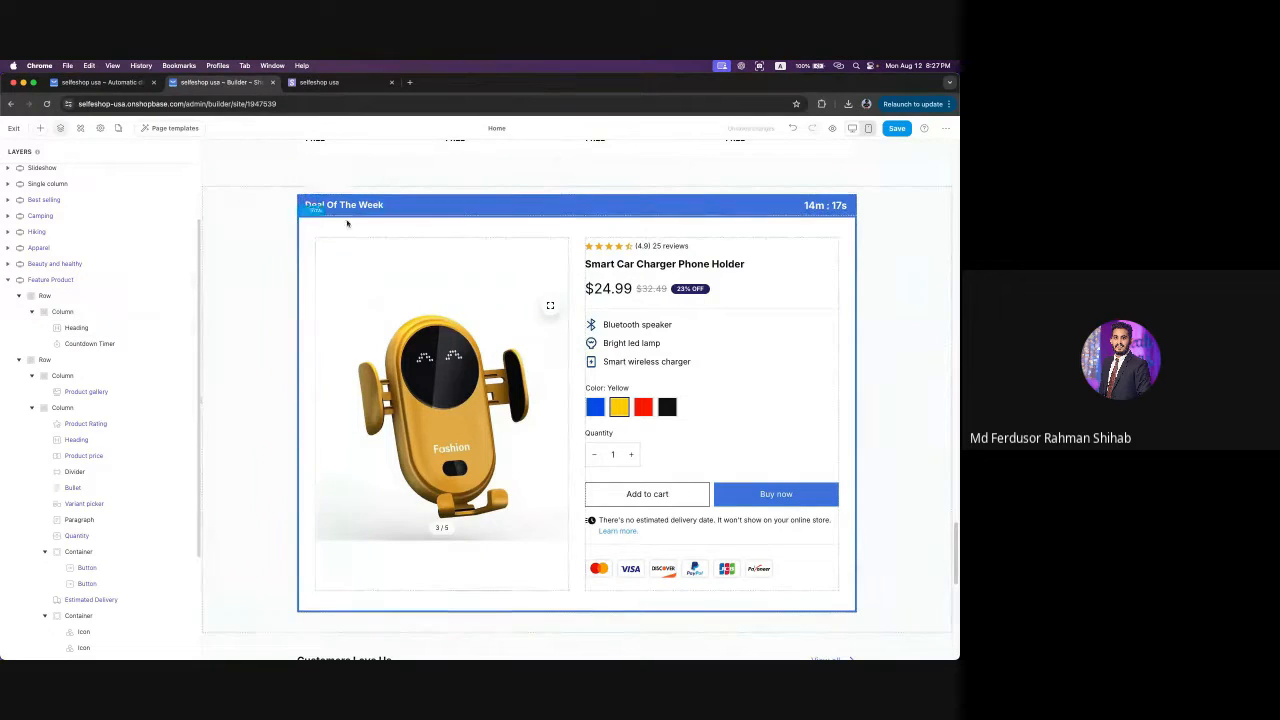
left_click(115, 327)
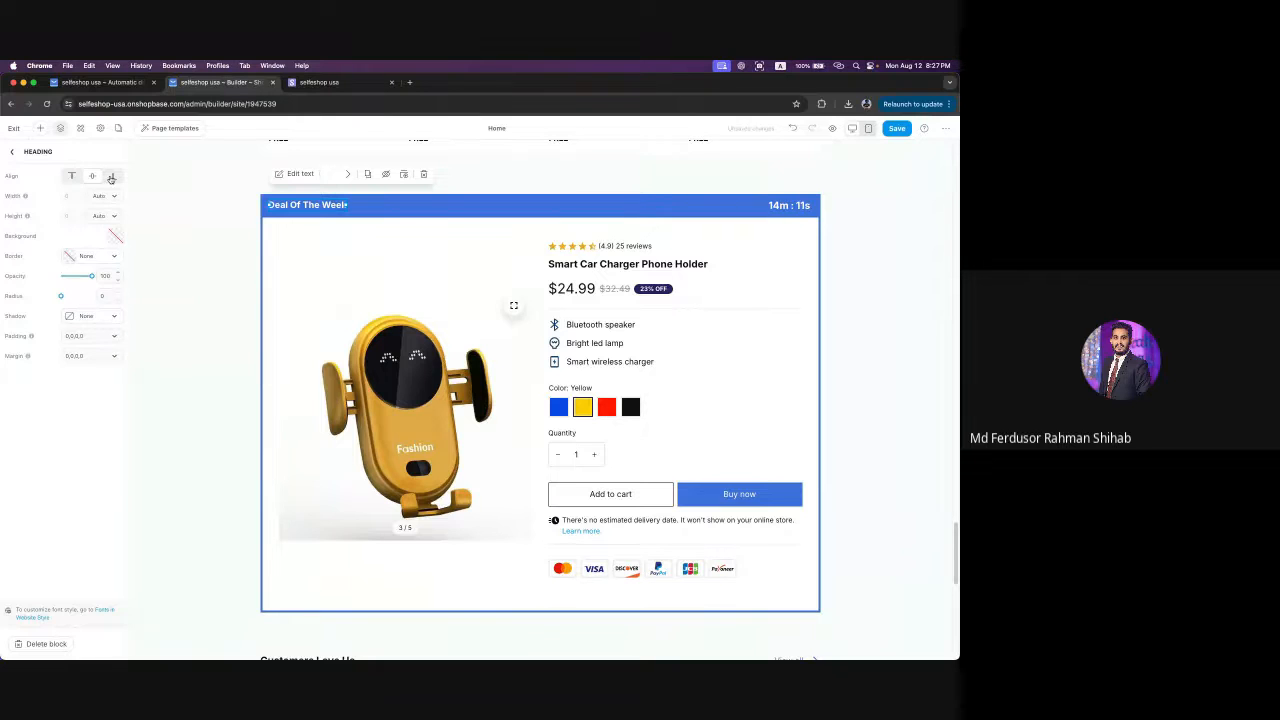
left_click(115, 180)
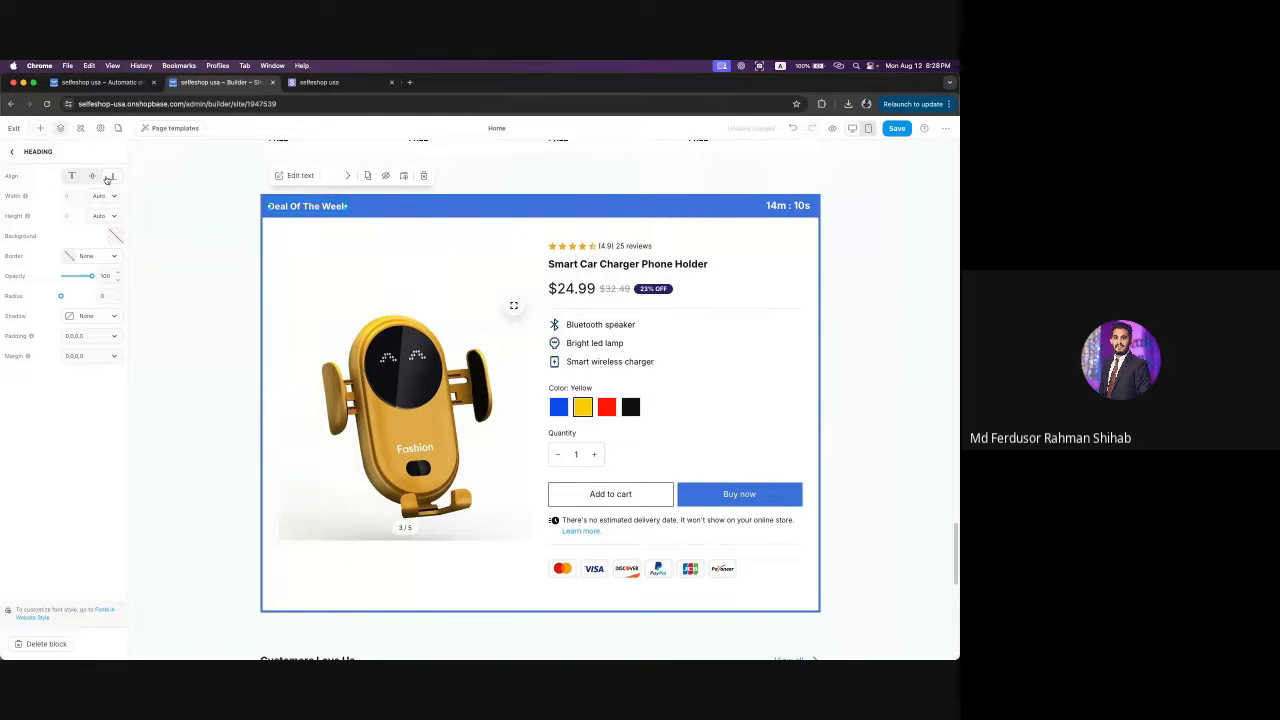
left_click(92, 180)
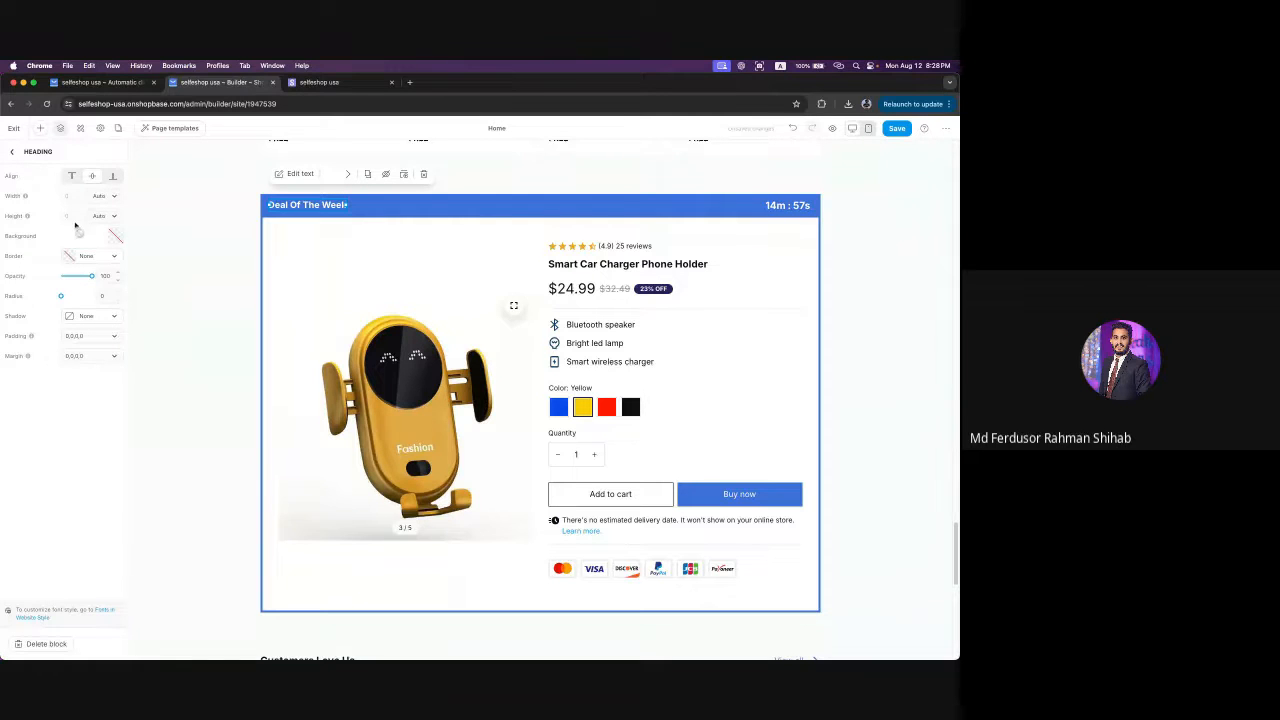
left_click(9, 151)
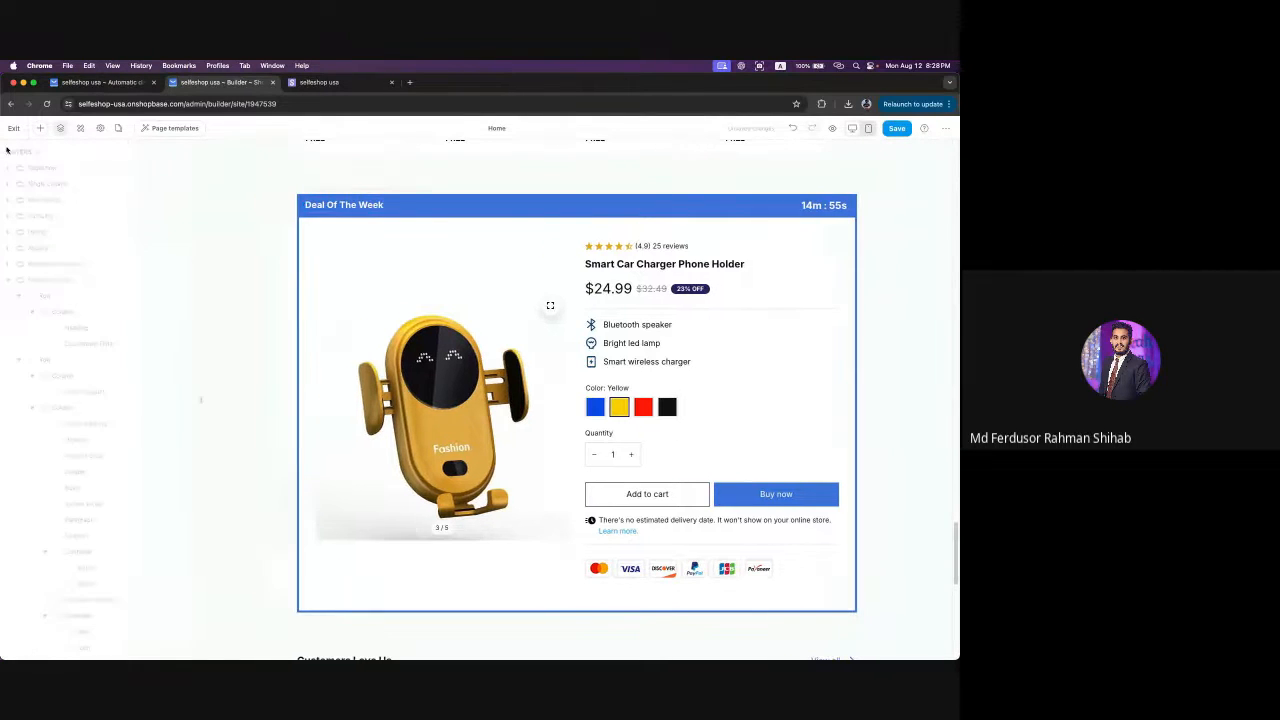
- Try the double highlight layout on the Feature Product countdown timer and settle on the single highlight layout
left_click(98, 345)
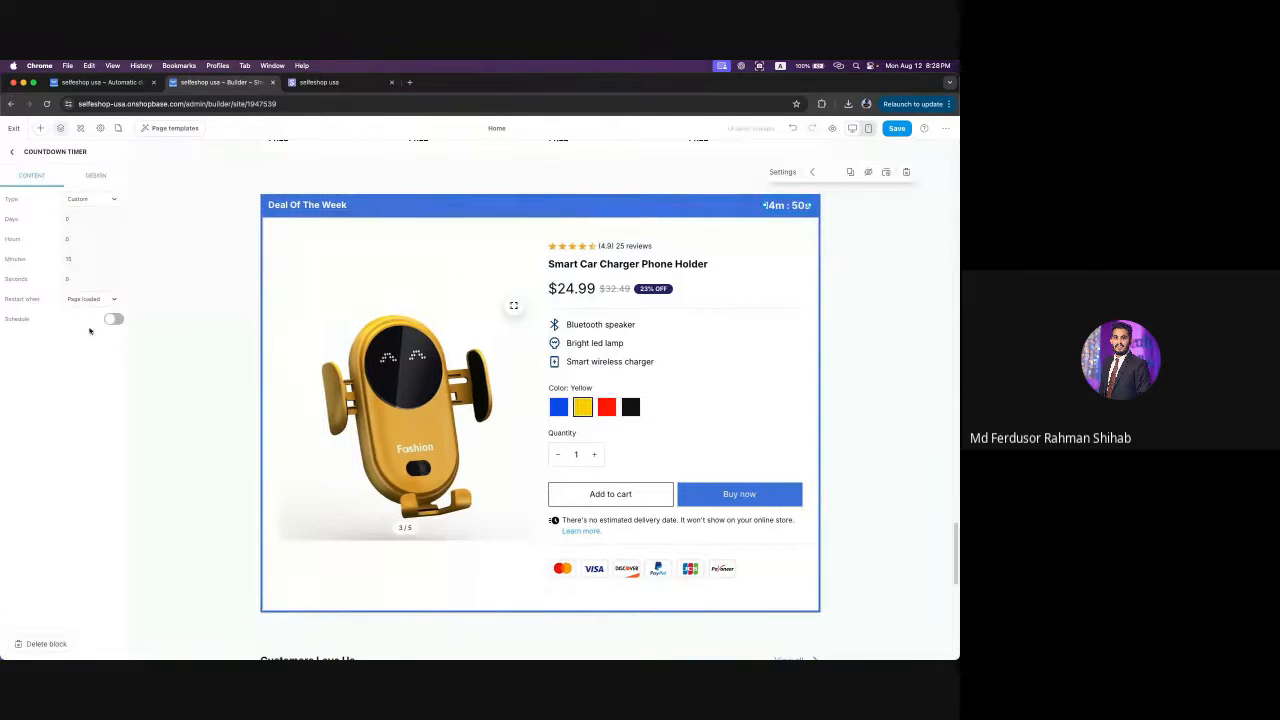
left_click(102, 182)
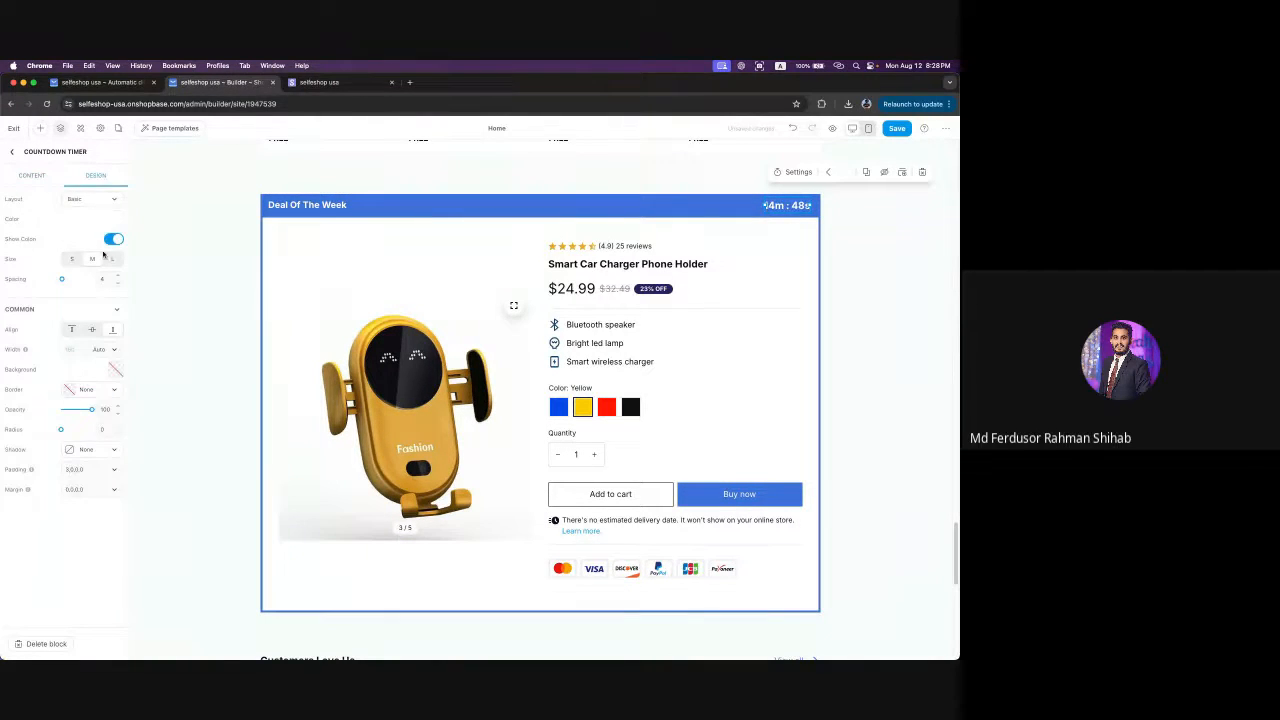
left_click(108, 203)
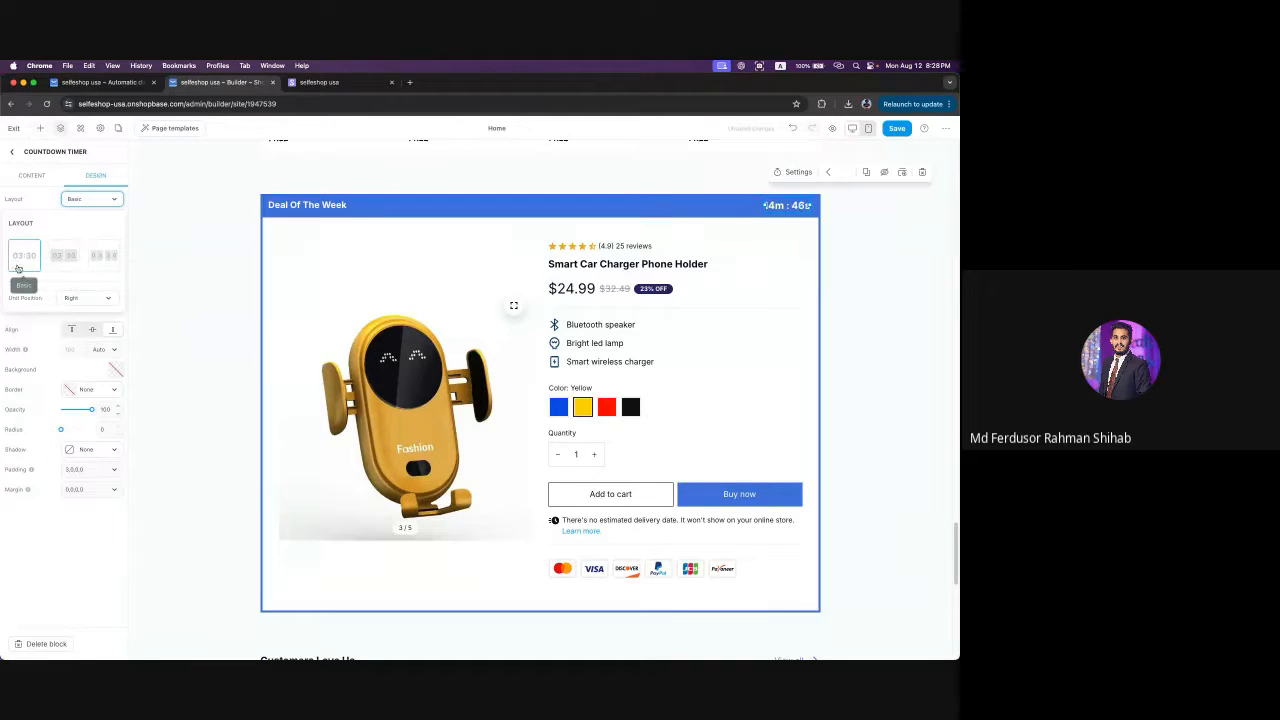
left_click(61, 259)
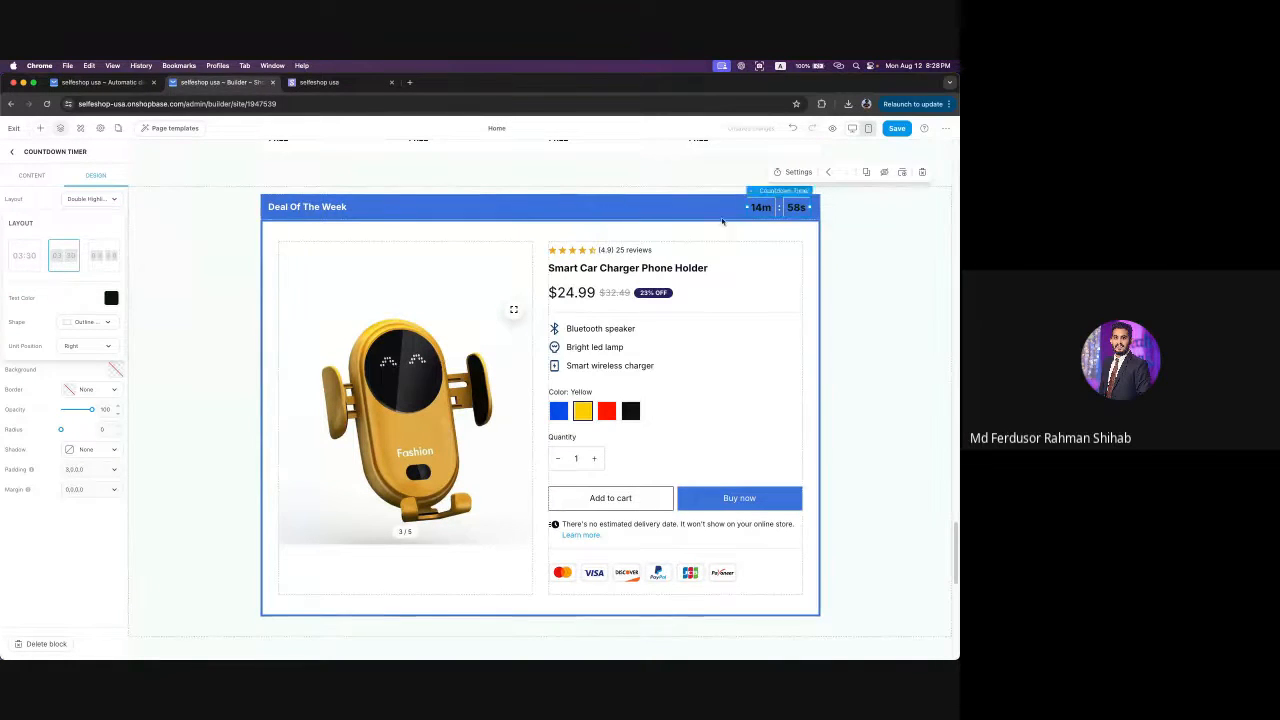
left_click(105, 257)
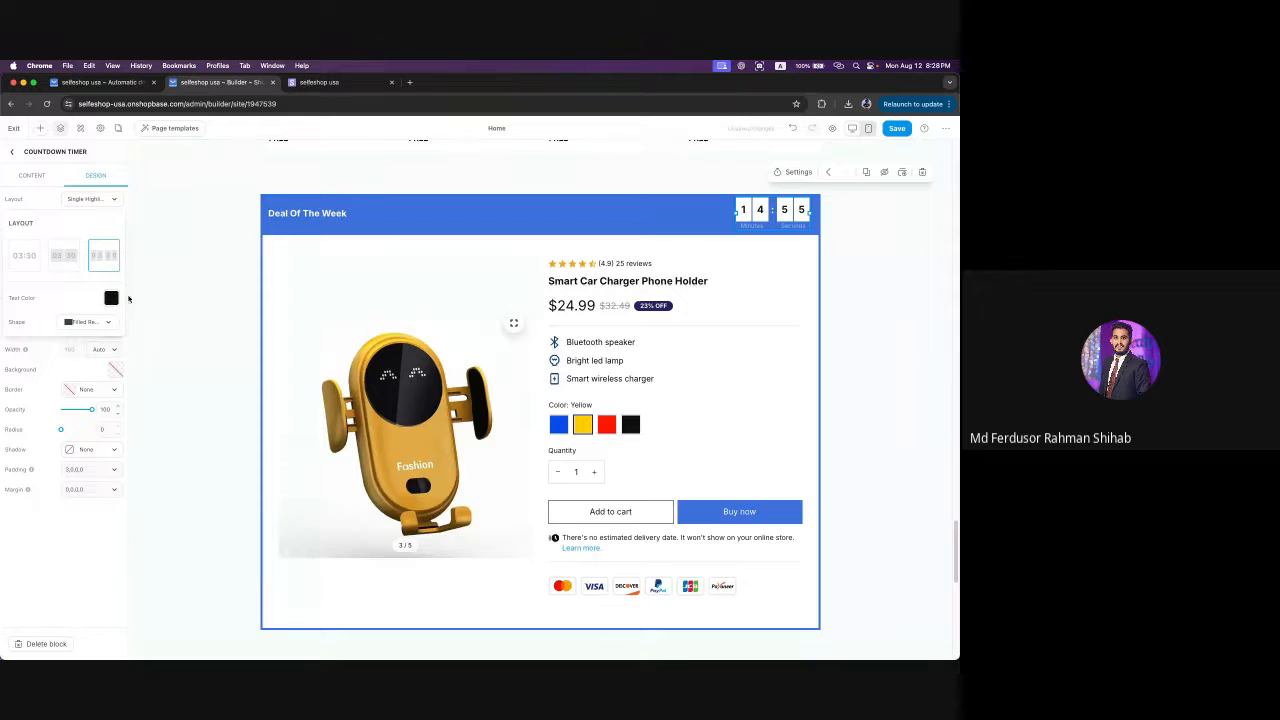
- Try the blue theme color for the countdown timer's text, reduce the color's opacity, and set the color to black
left_click(111, 298)
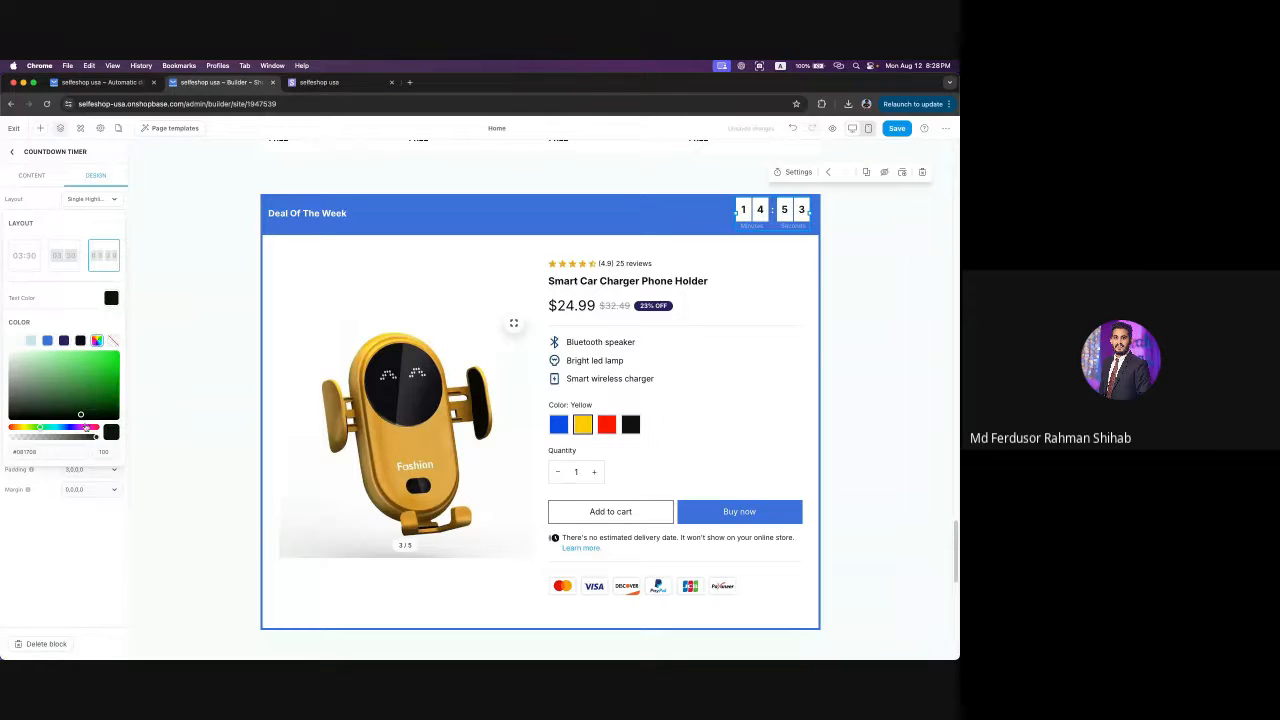
left_click(47, 340)
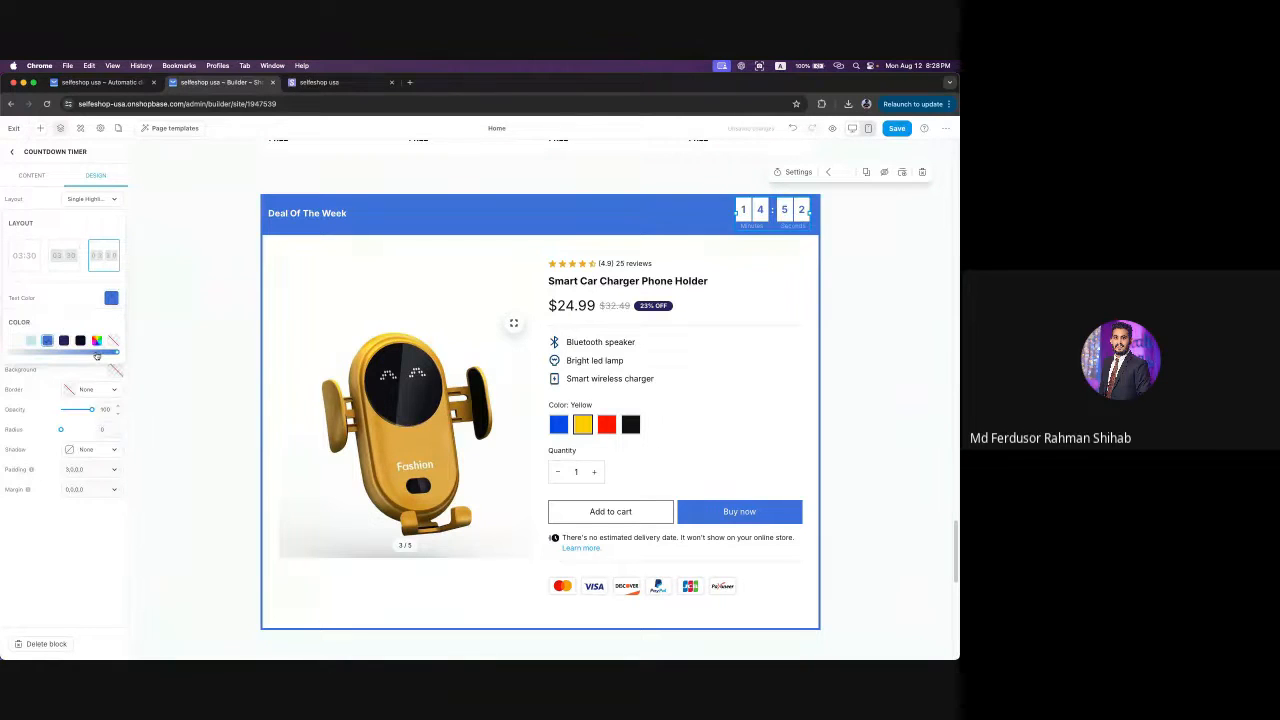
left_click(96, 352)
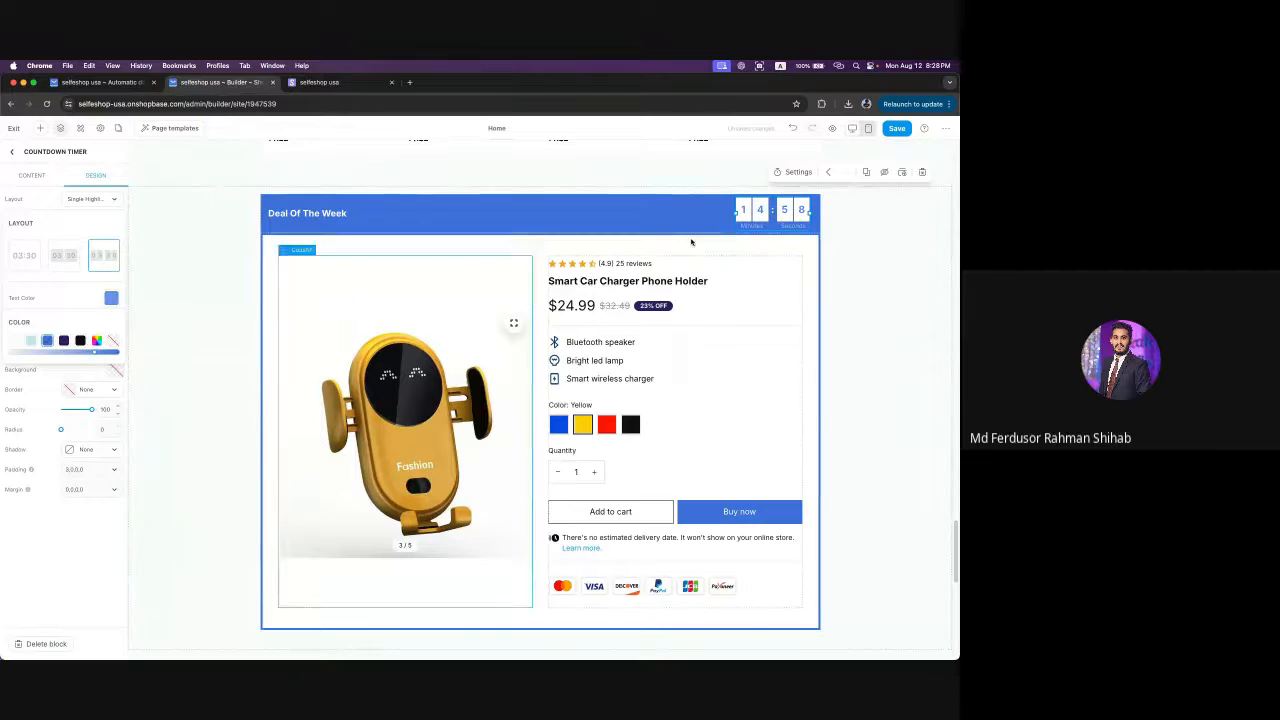
left_click(80, 340)
left_click(72, 296)
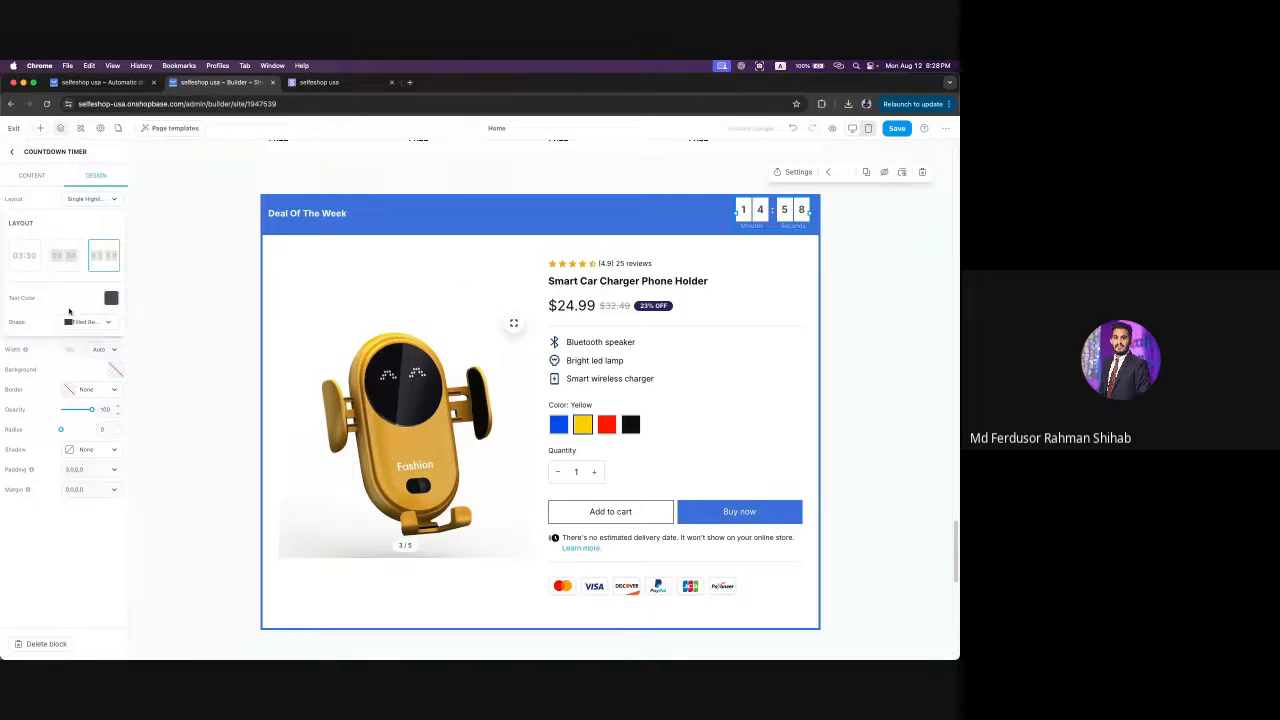
- Compare the filled and outline shapes for the countdown timer's digits and set the shape to Filled Rounded
left_click(108, 322)
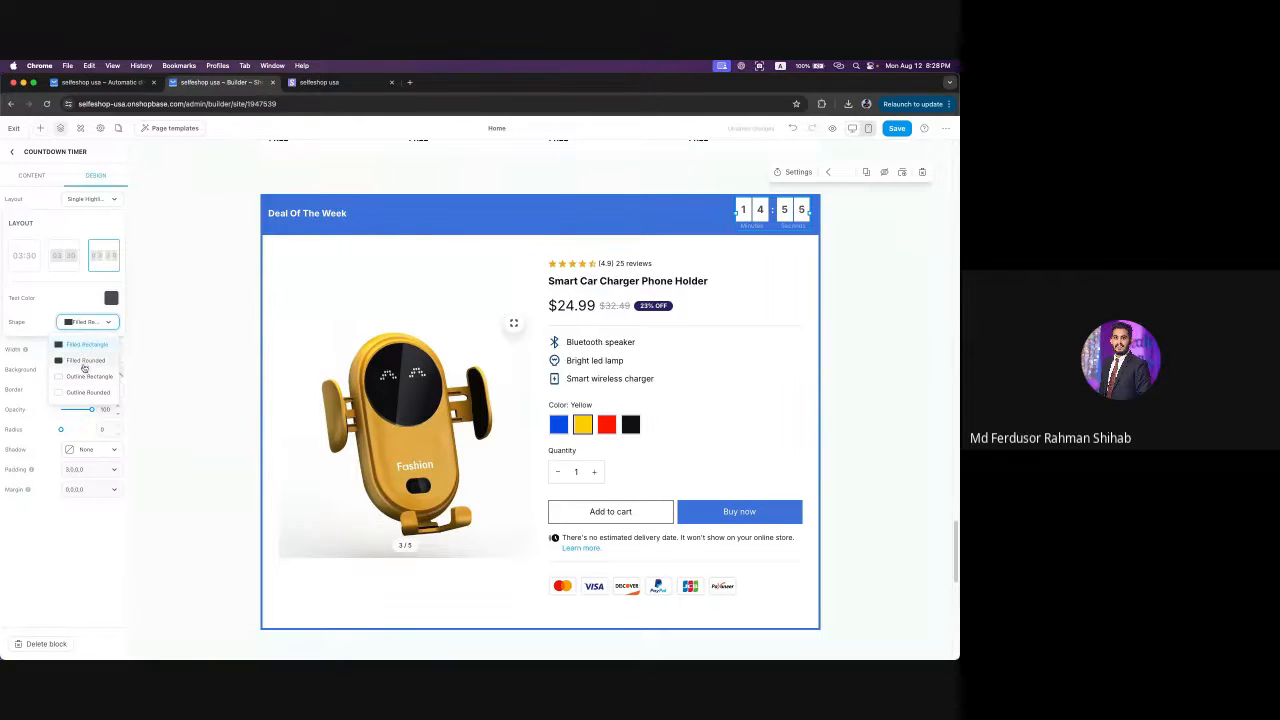
left_click(84, 366)
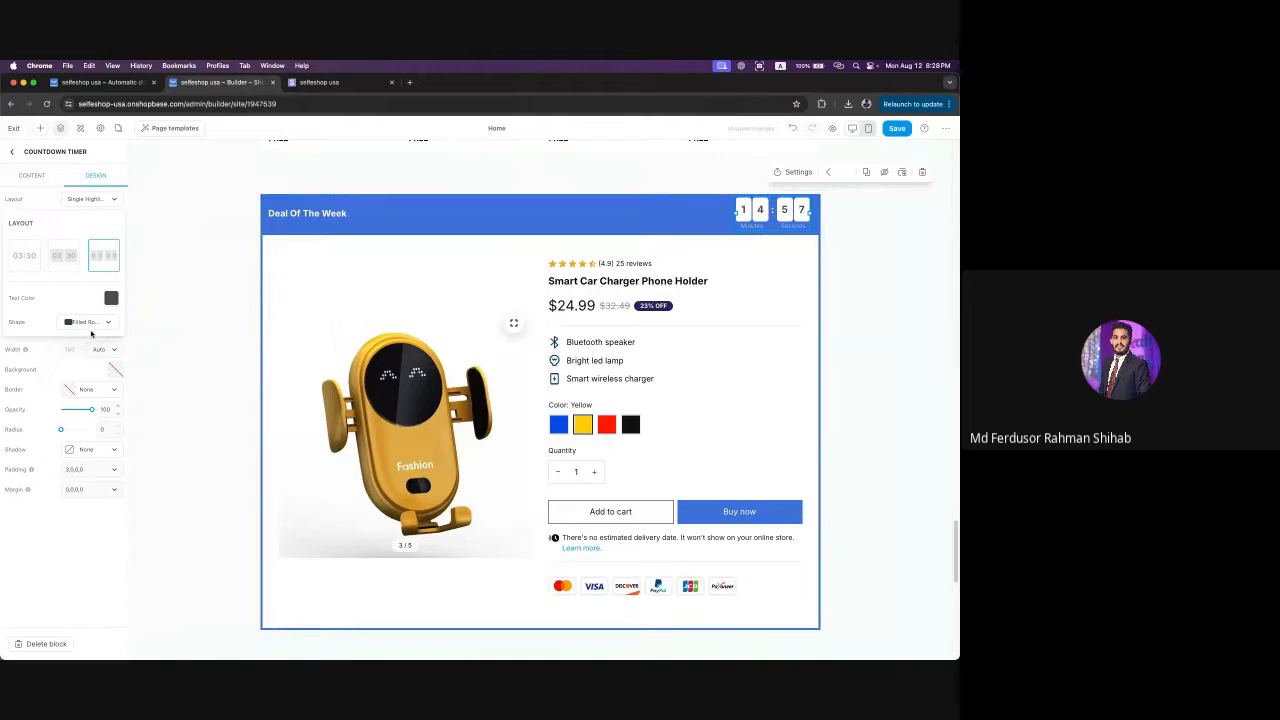
left_click(95, 322)
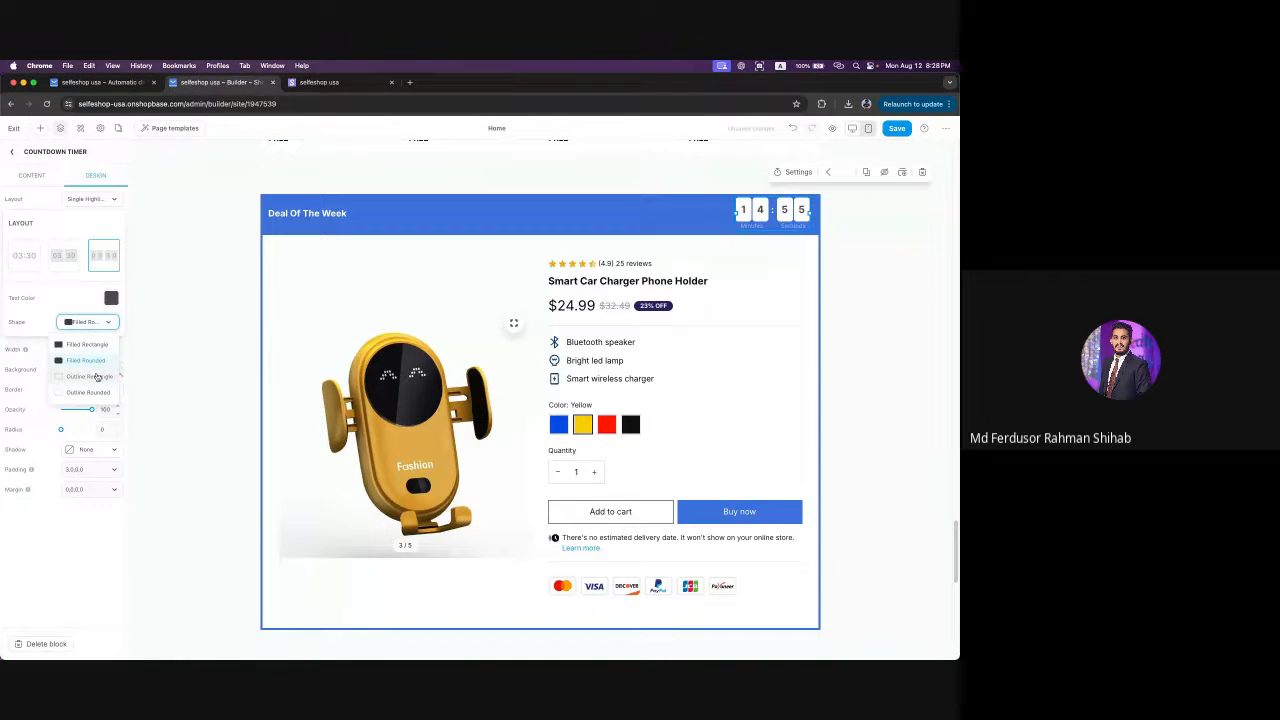
left_click(96, 376)
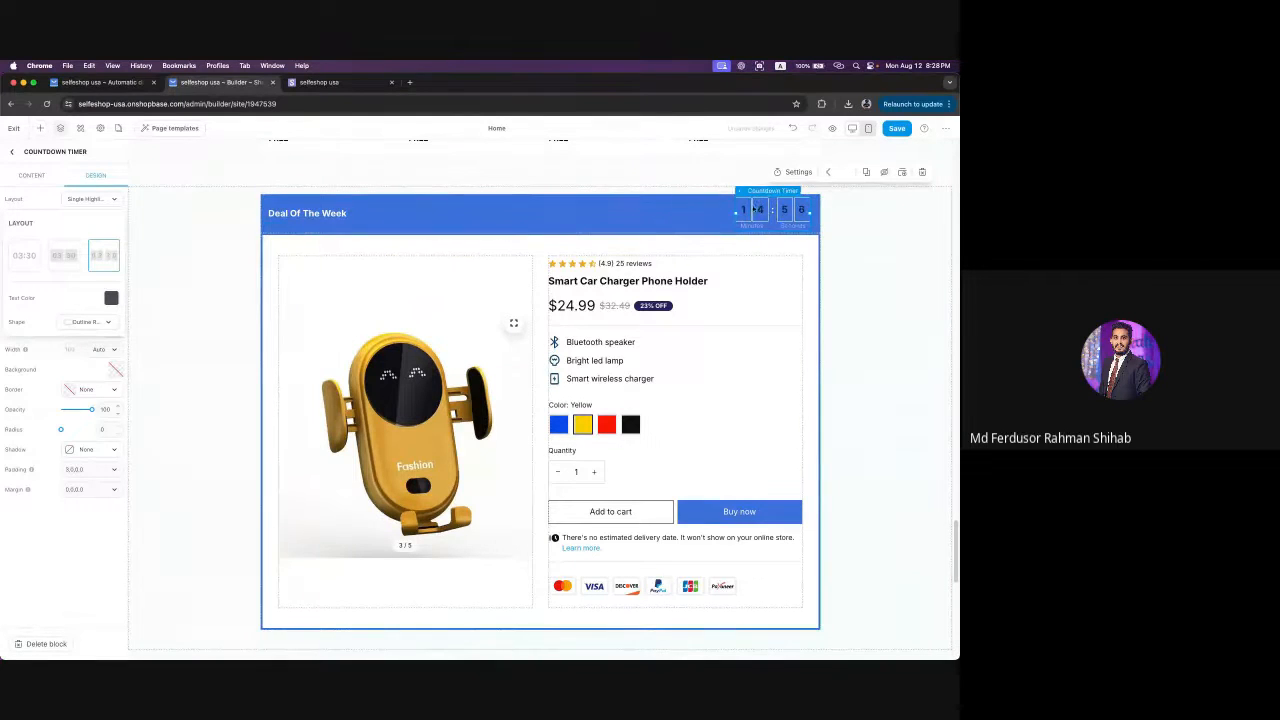
left_click(88, 323)
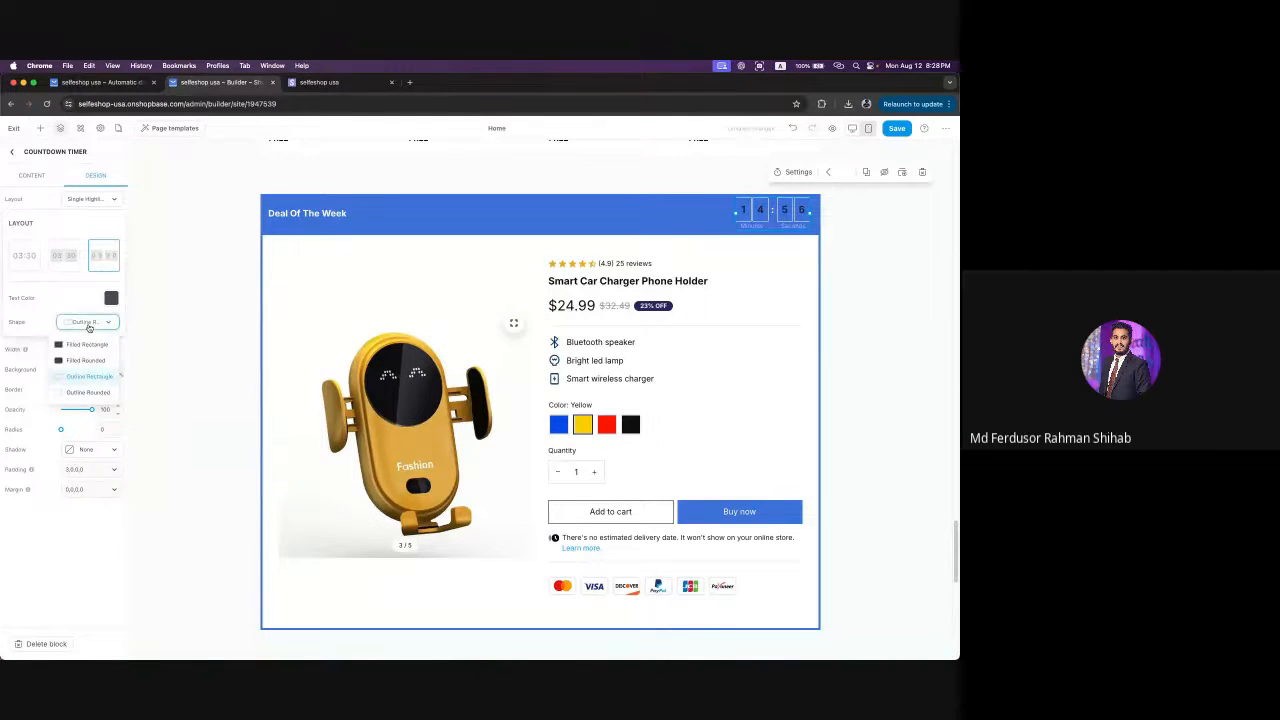
left_click(94, 395)
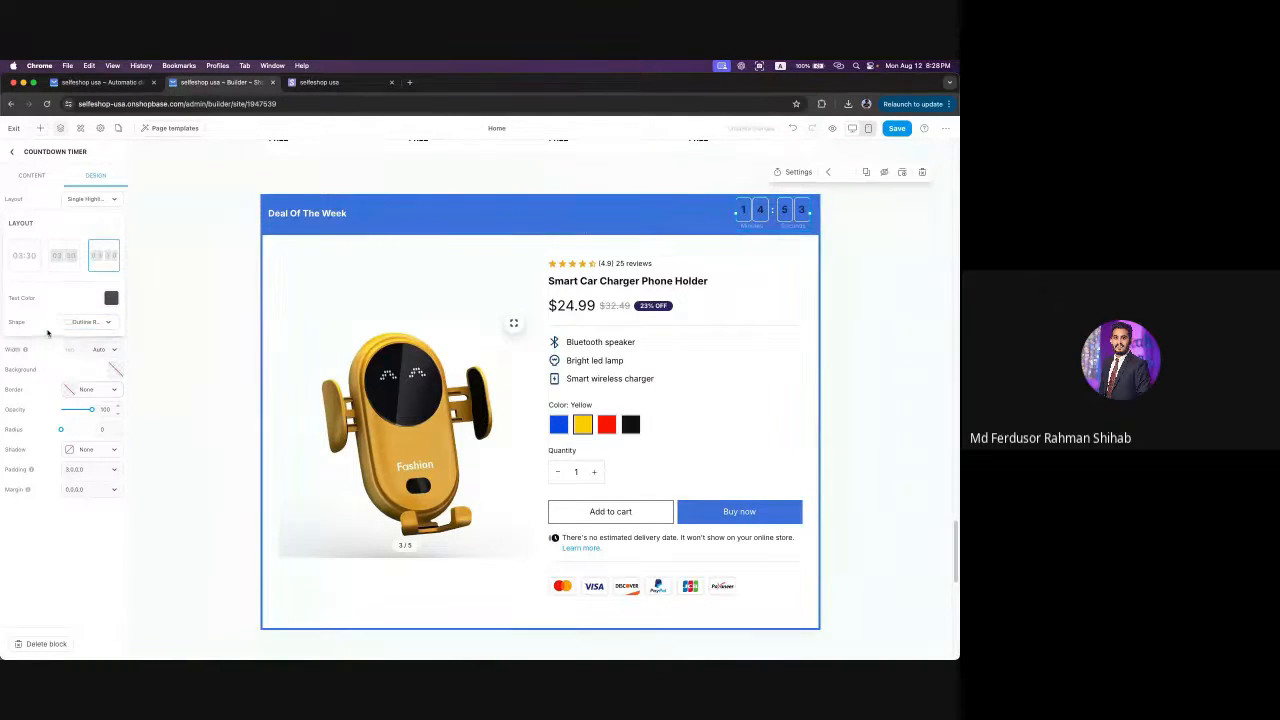
left_click(90, 321)
left_click(86, 345)
left_click(80, 322)
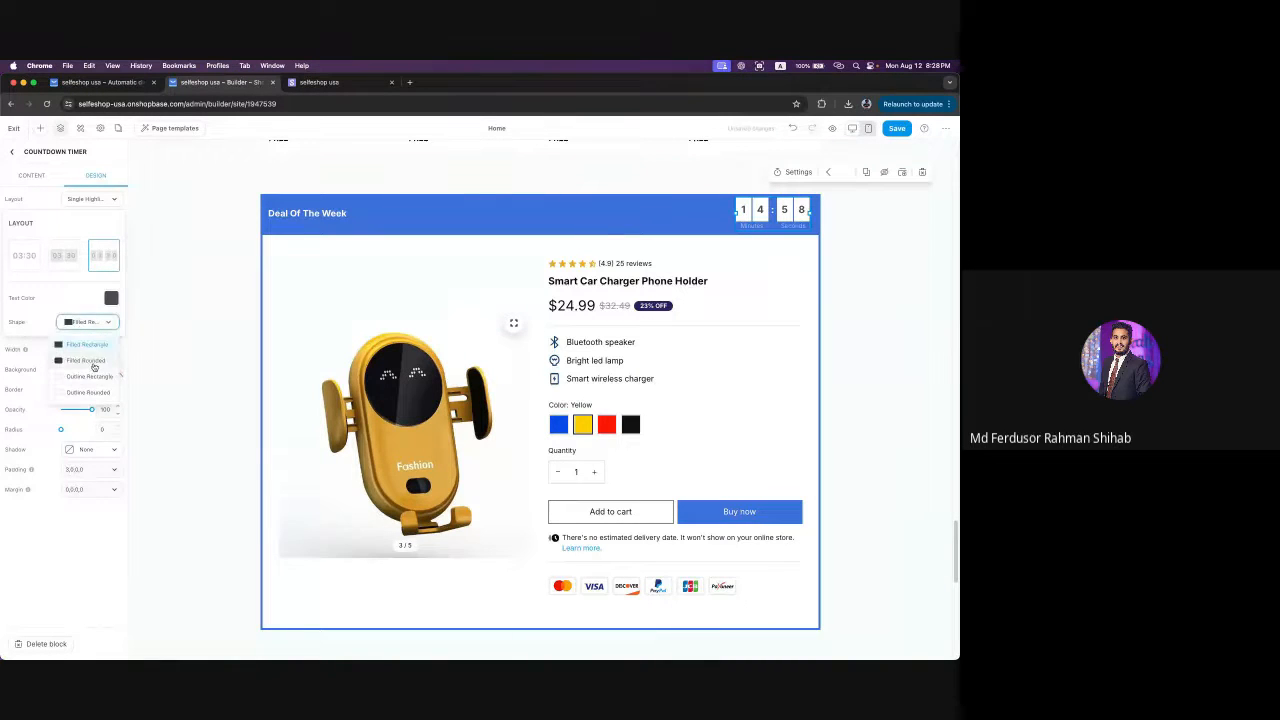
left_click(90, 366)
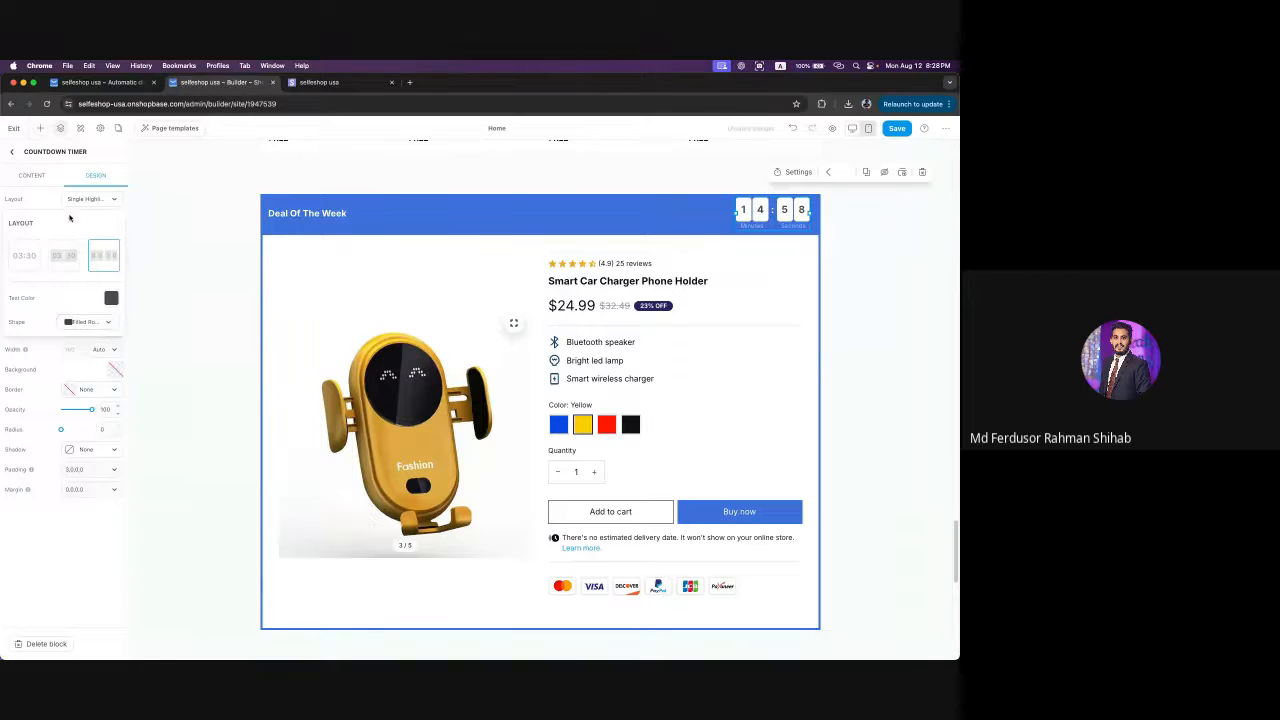
left_click(102, 200)
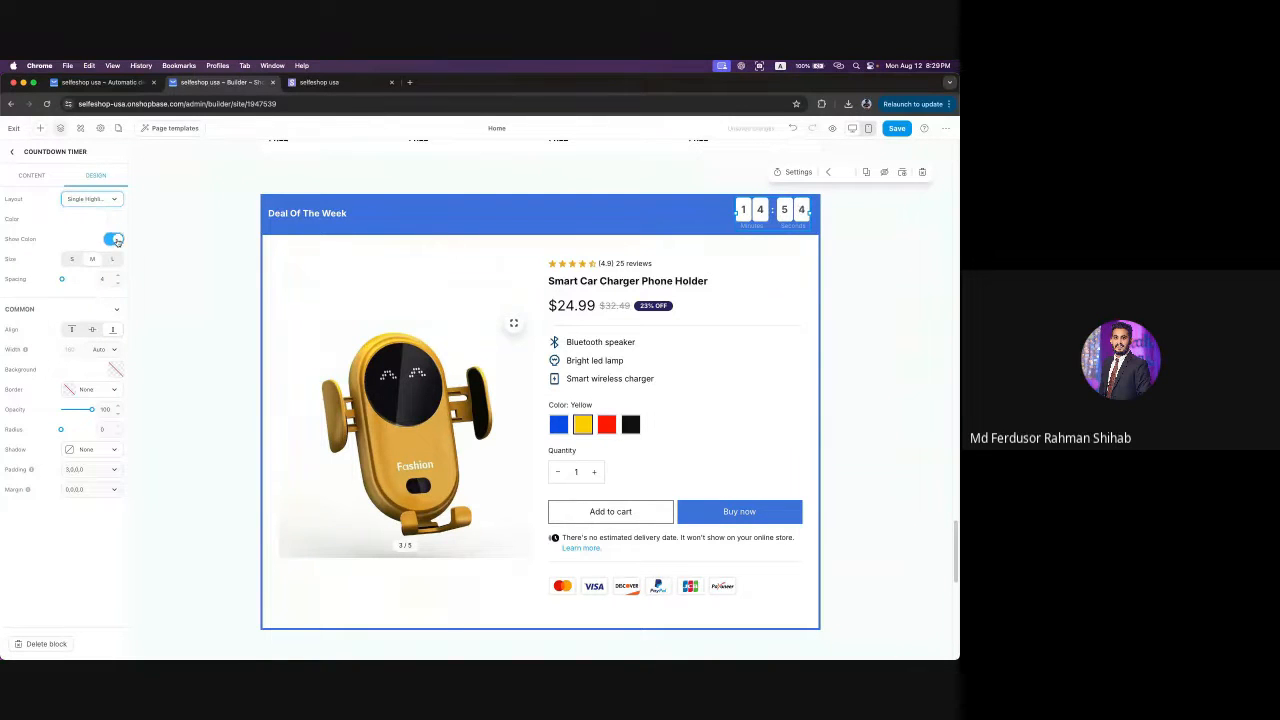
- Try the countdown timer without its colon and in other sizes, and return it to showing the colon in size M
left_click(114, 239)
left_click(114, 240)
left_click(112, 239)
left_click(112, 240)
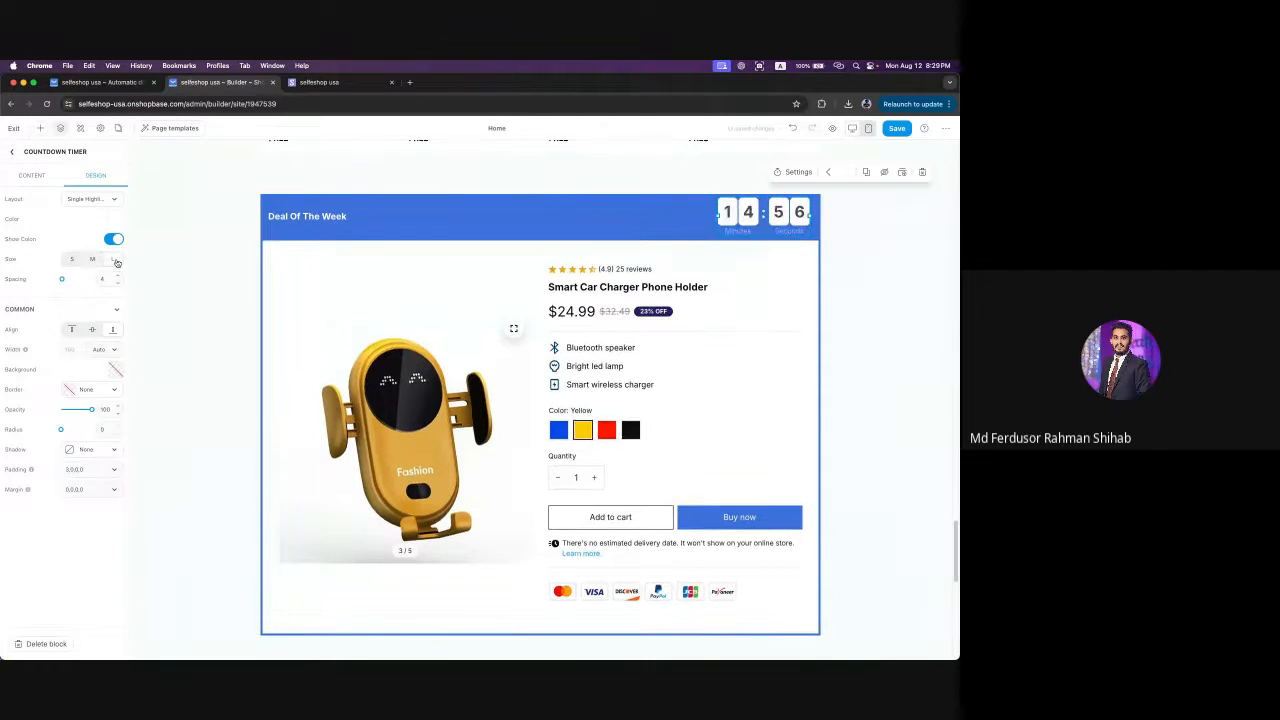
left_click(72, 261)
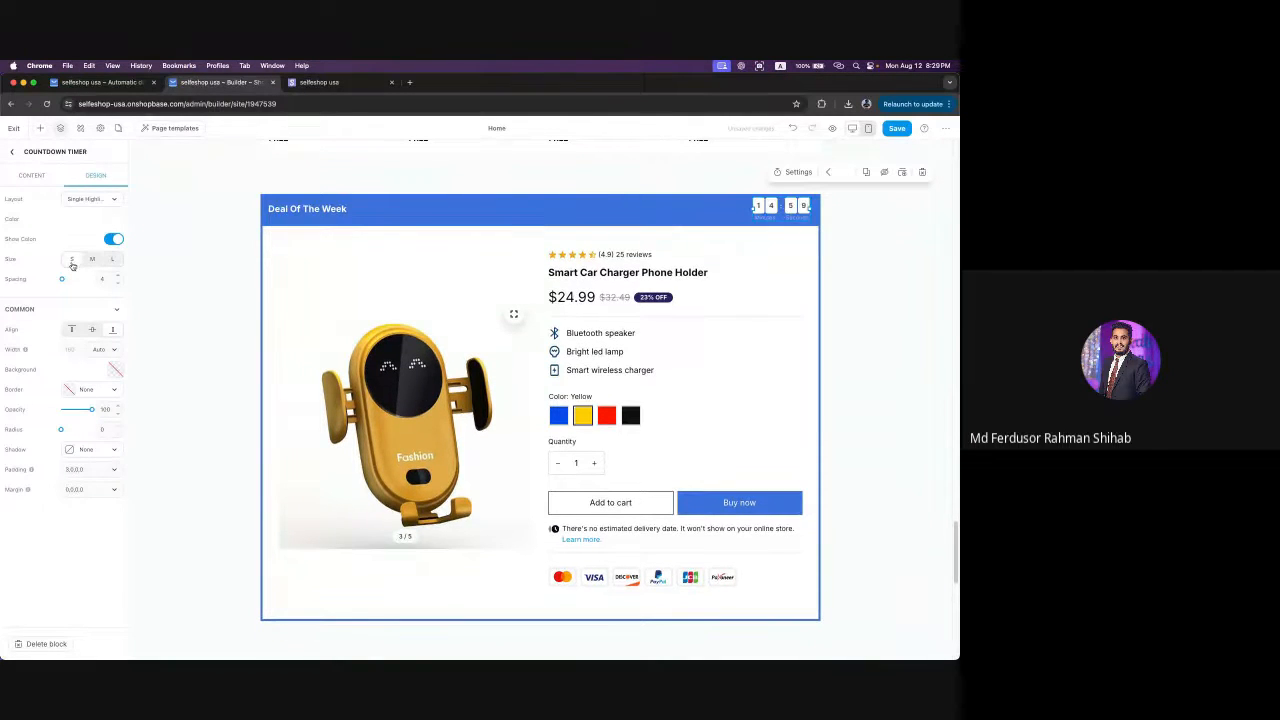
left_click(90, 260)
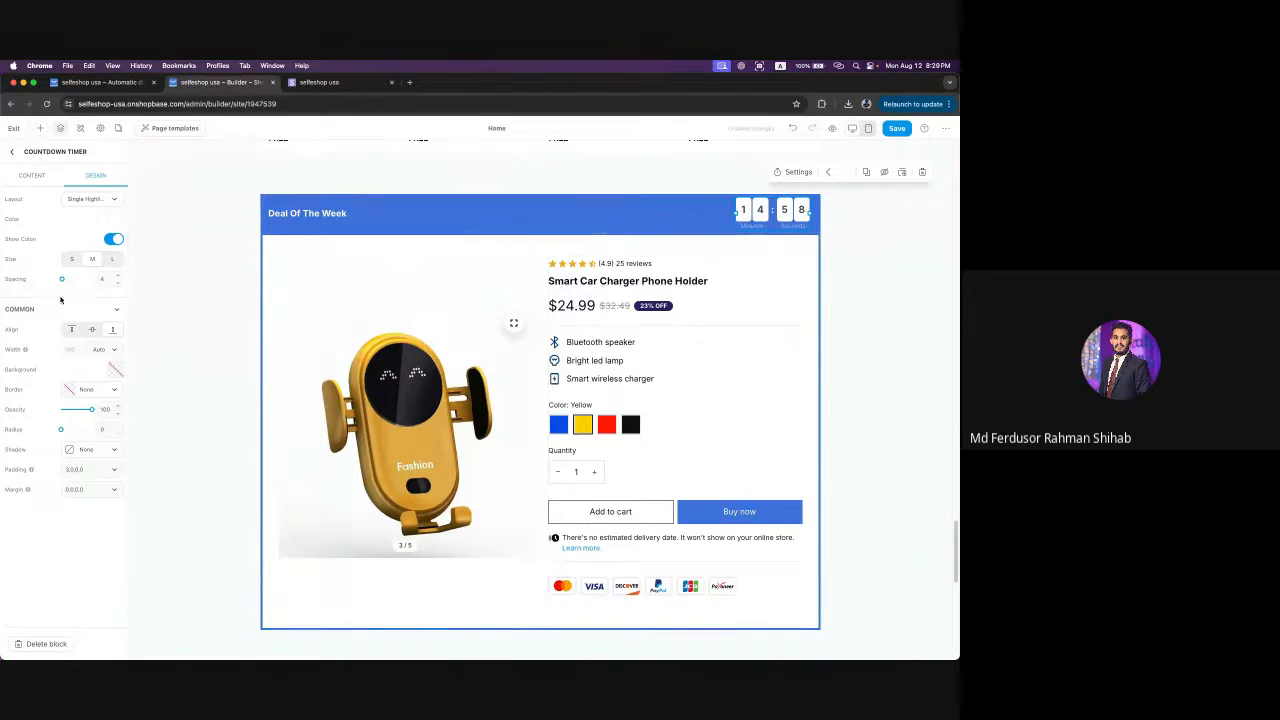
- Try a wide spacing of 77 on the countdown timer, reduce the spacing to 0, and return to the page layers
left_click_drag(63, 280, 84, 280)
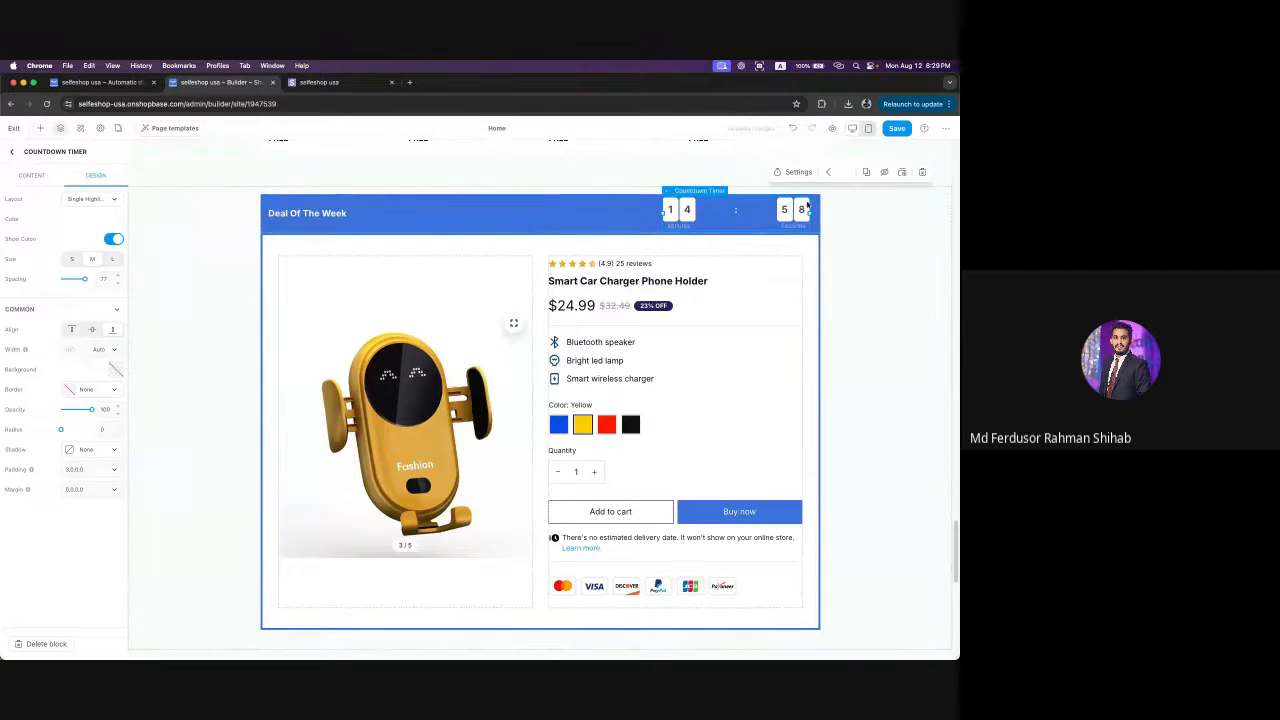
left_click_drag(85, 280, 50, 287)
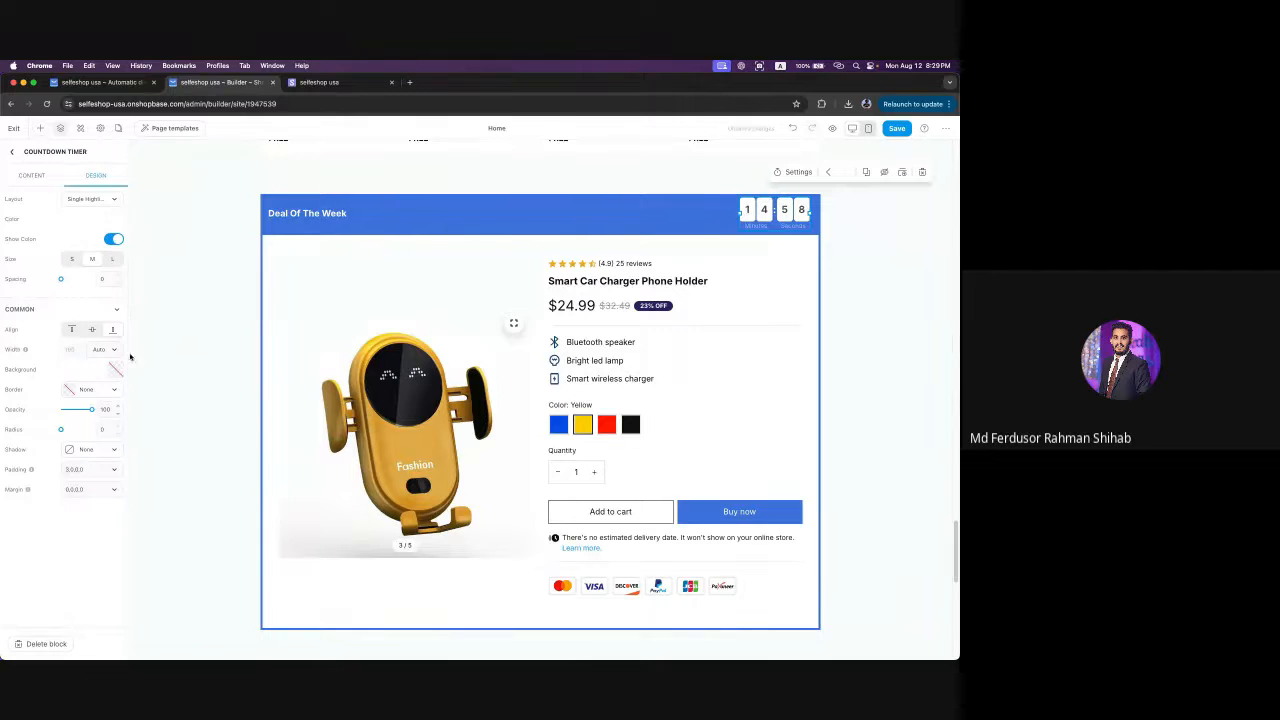
left_click(14, 154)
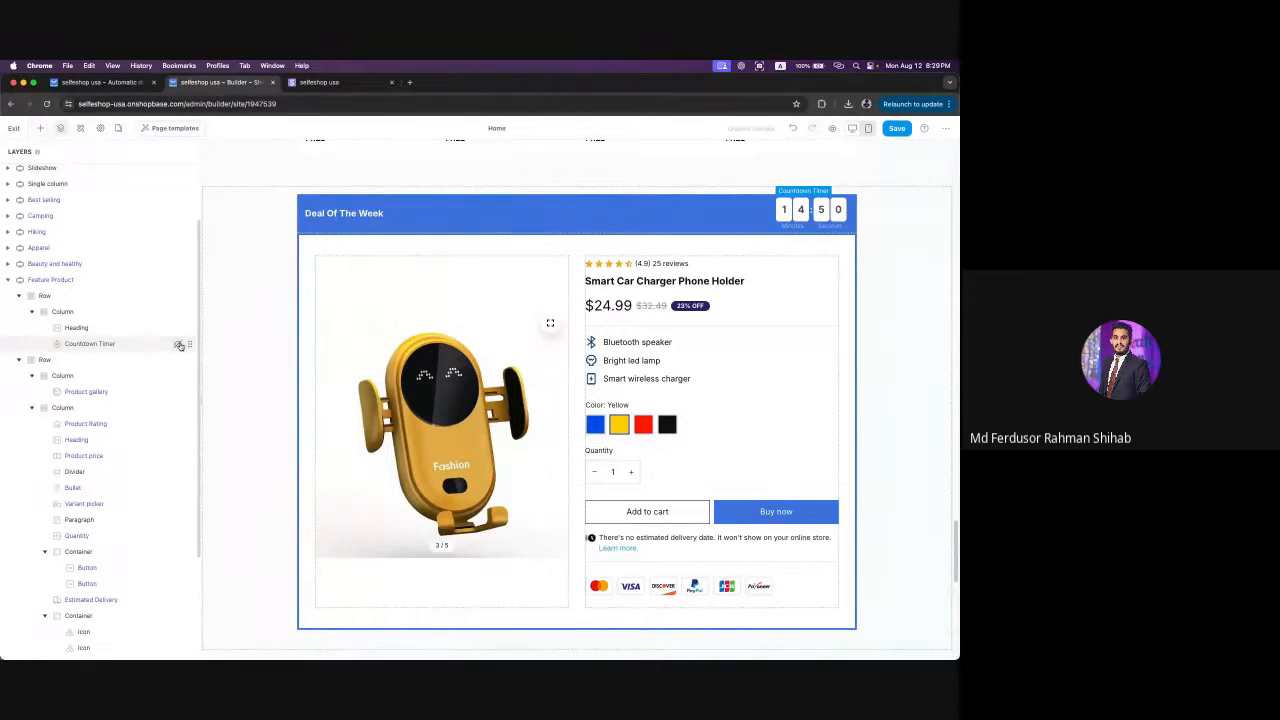
- Hide the Countdown Timer block in the Feature Product section, show it again, and open its settings
left_click(179, 344)
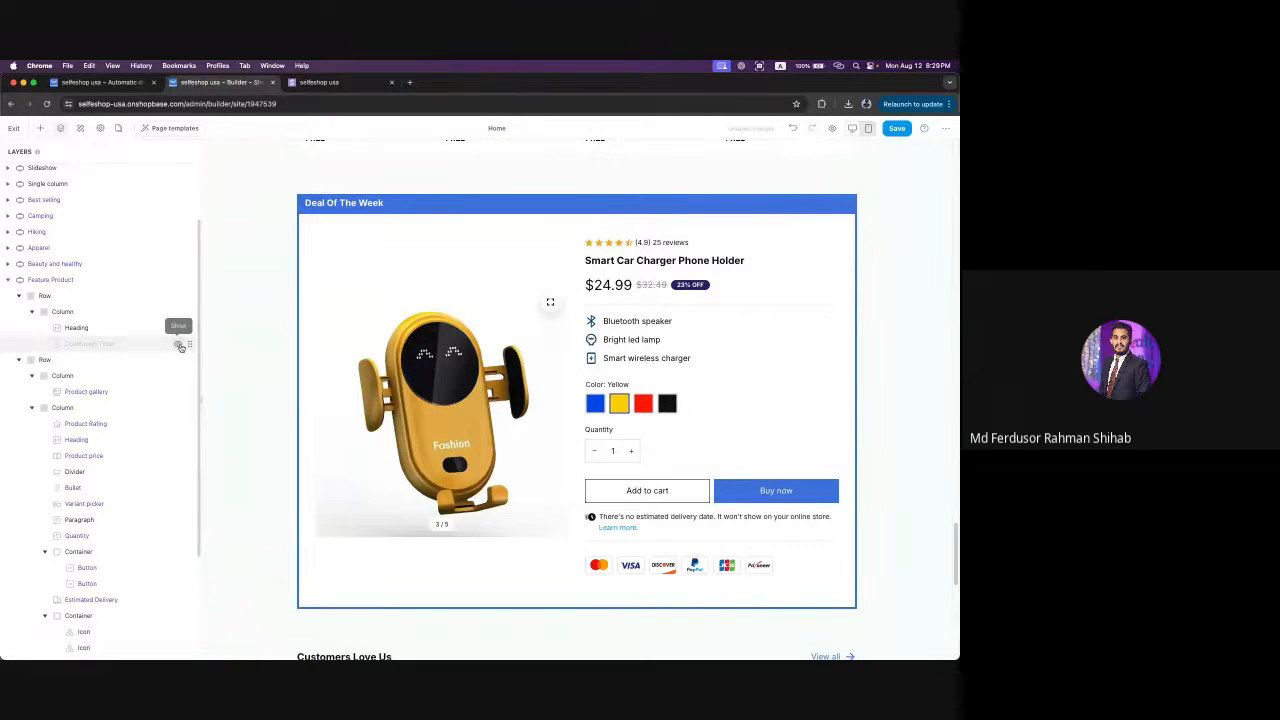
left_click(180, 345)
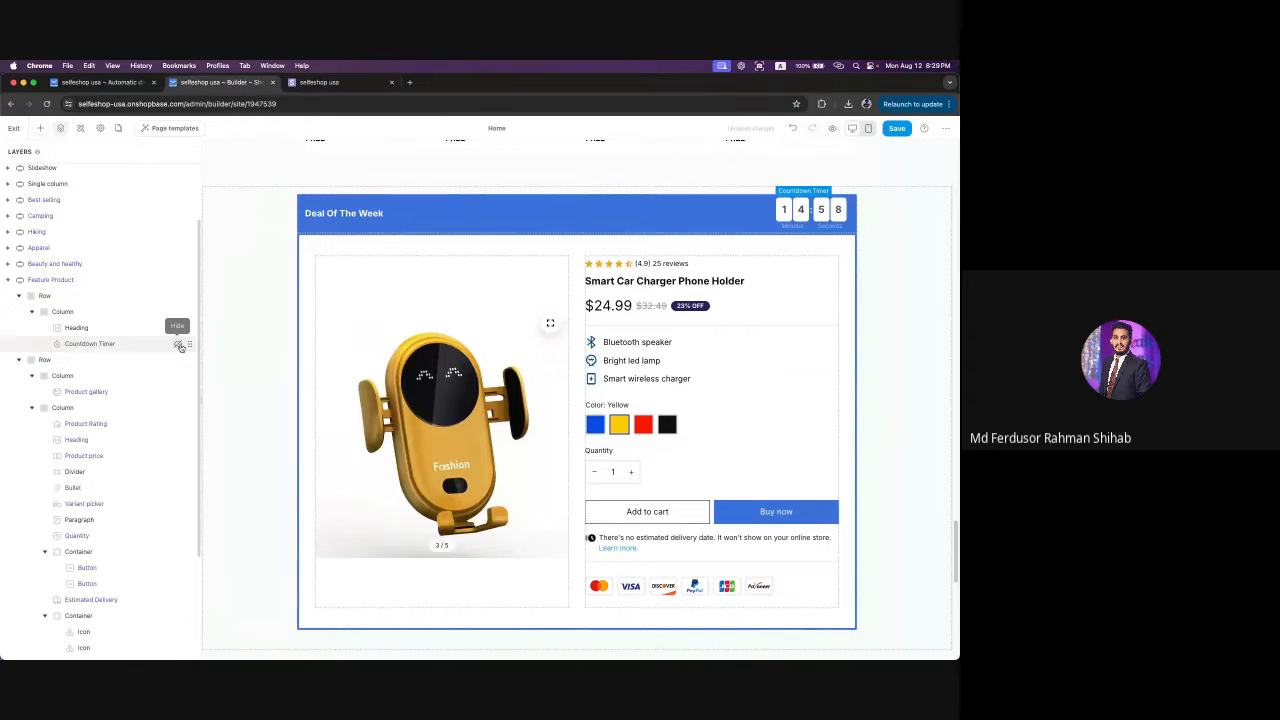
left_click(88, 346)
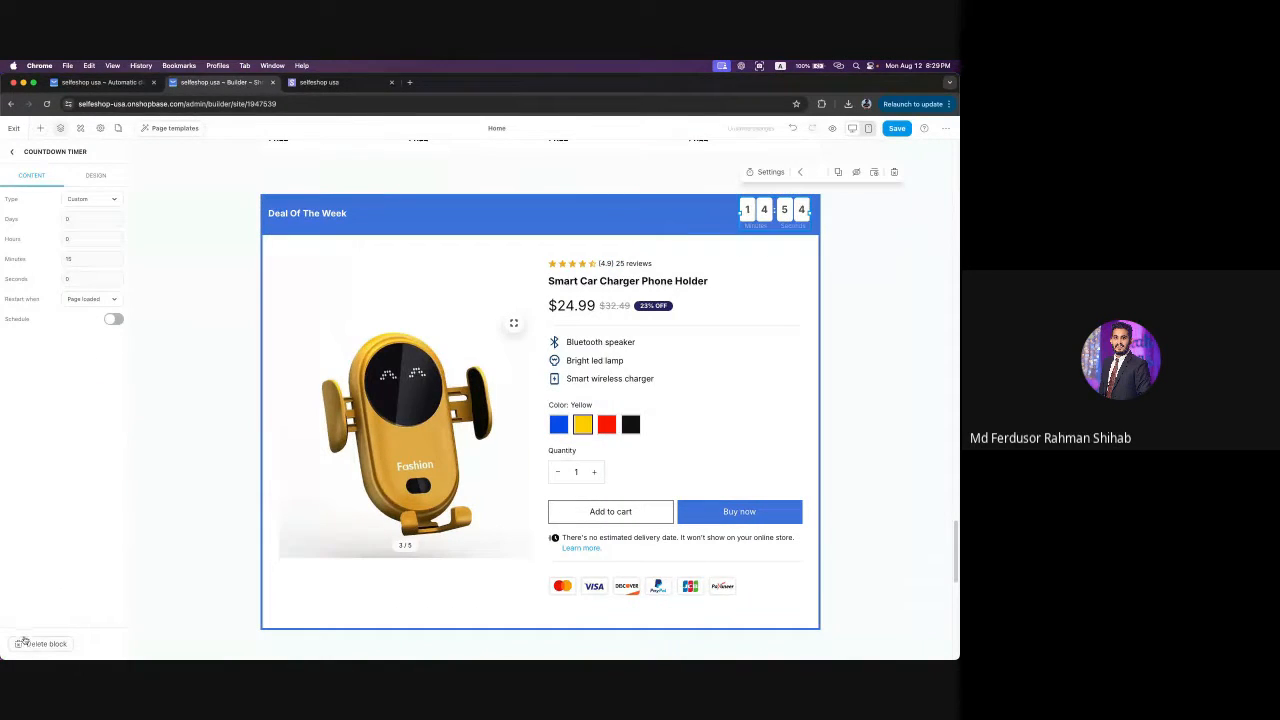
- Compare the square, portrait and landscape media ratios for the Feature Product section's product gallery and set the ratio to Portrait
left_click(13, 152)
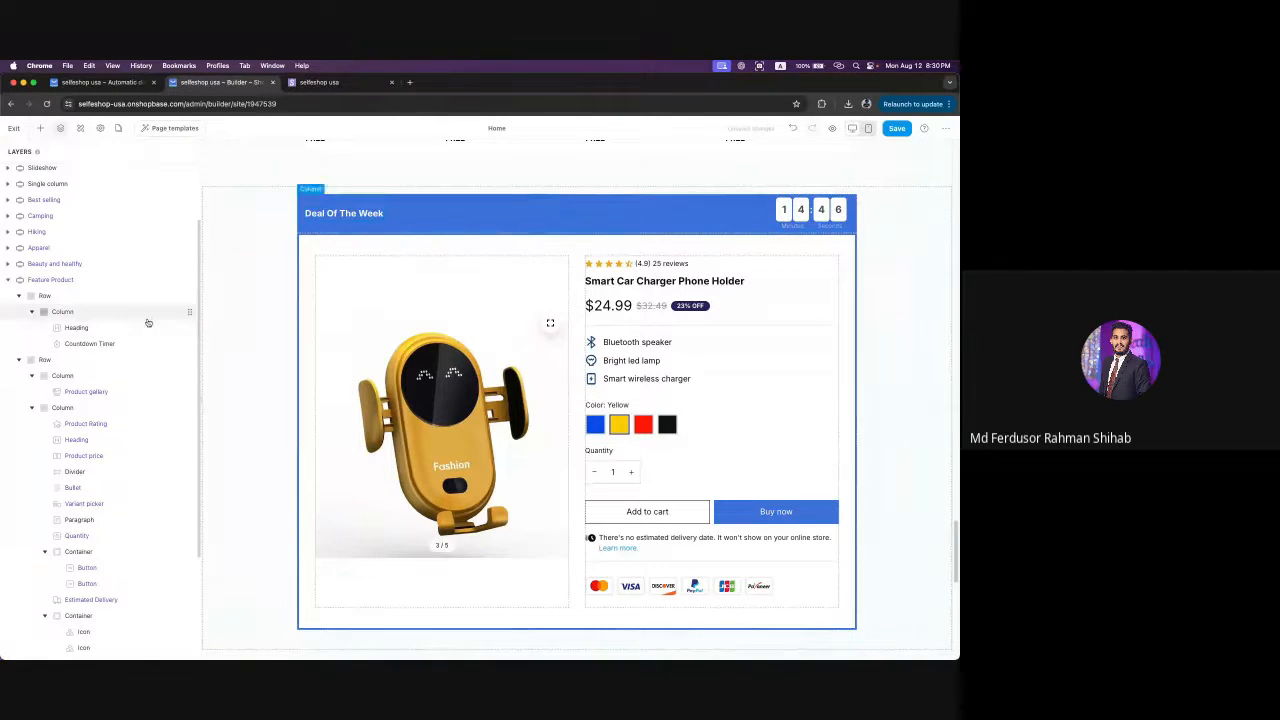
scroll(77, 362, "down", 1)
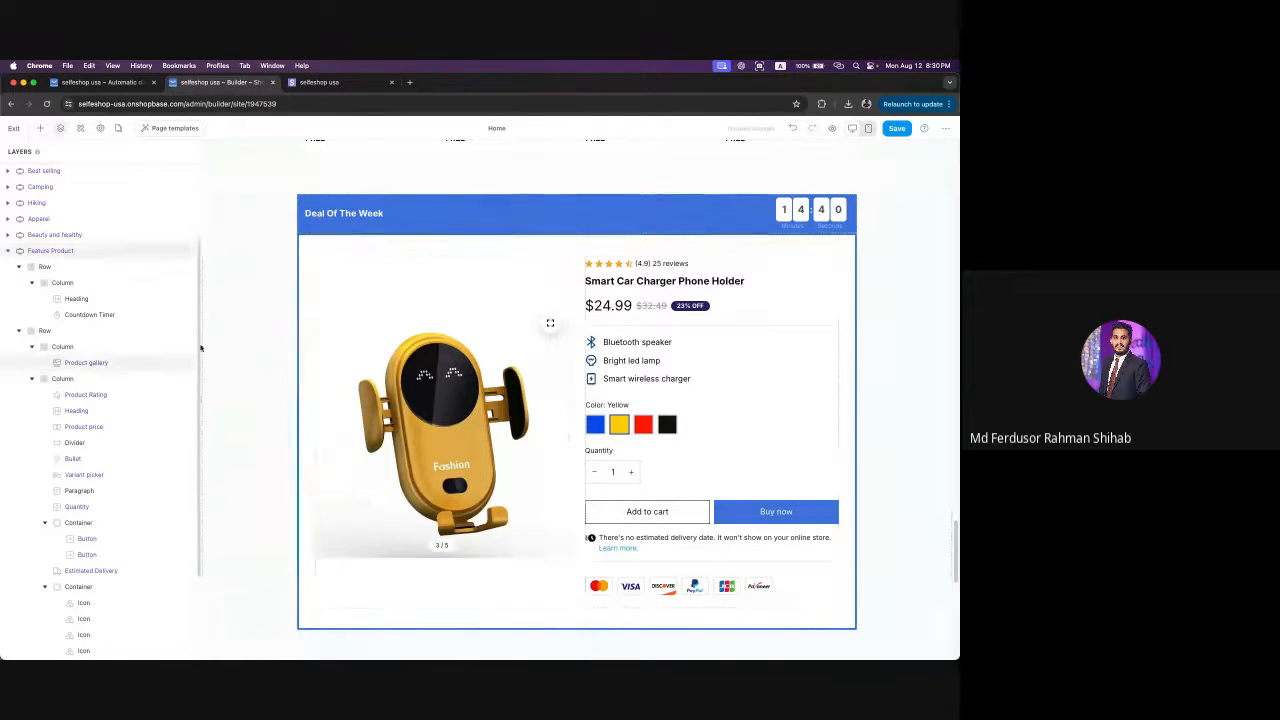
left_click(90, 364)
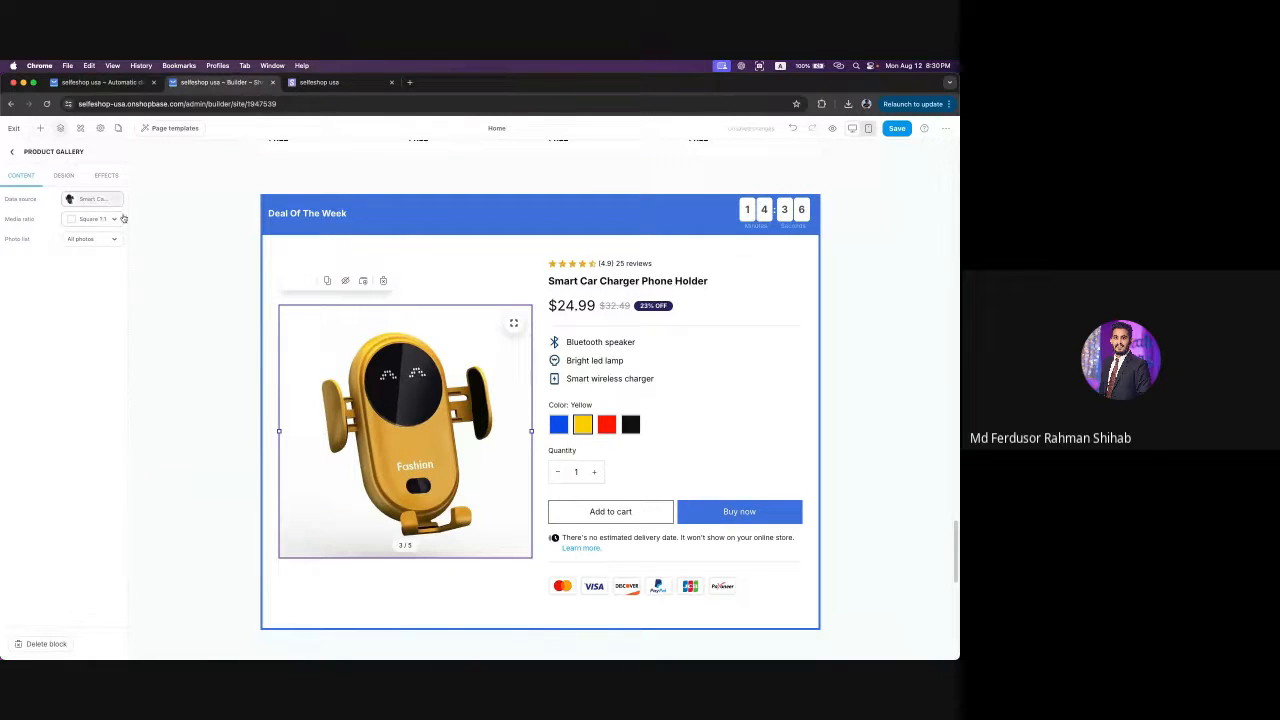
left_click(100, 219)
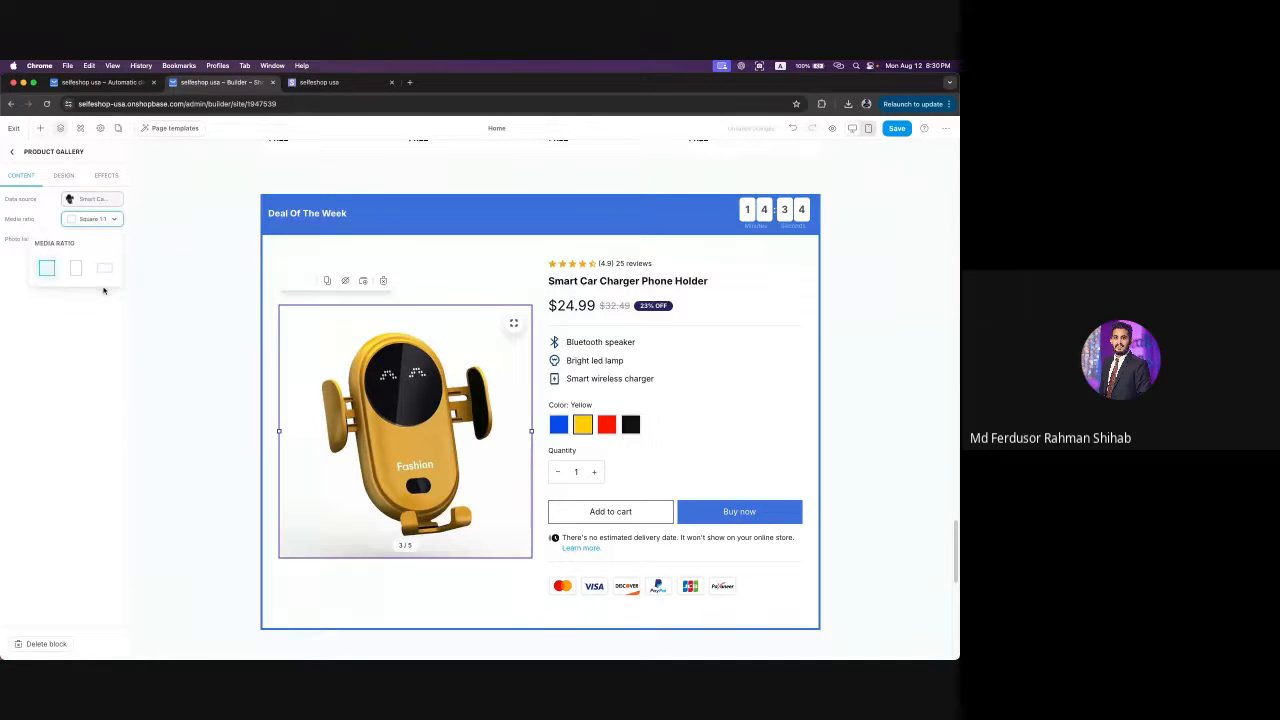
left_click(79, 268)
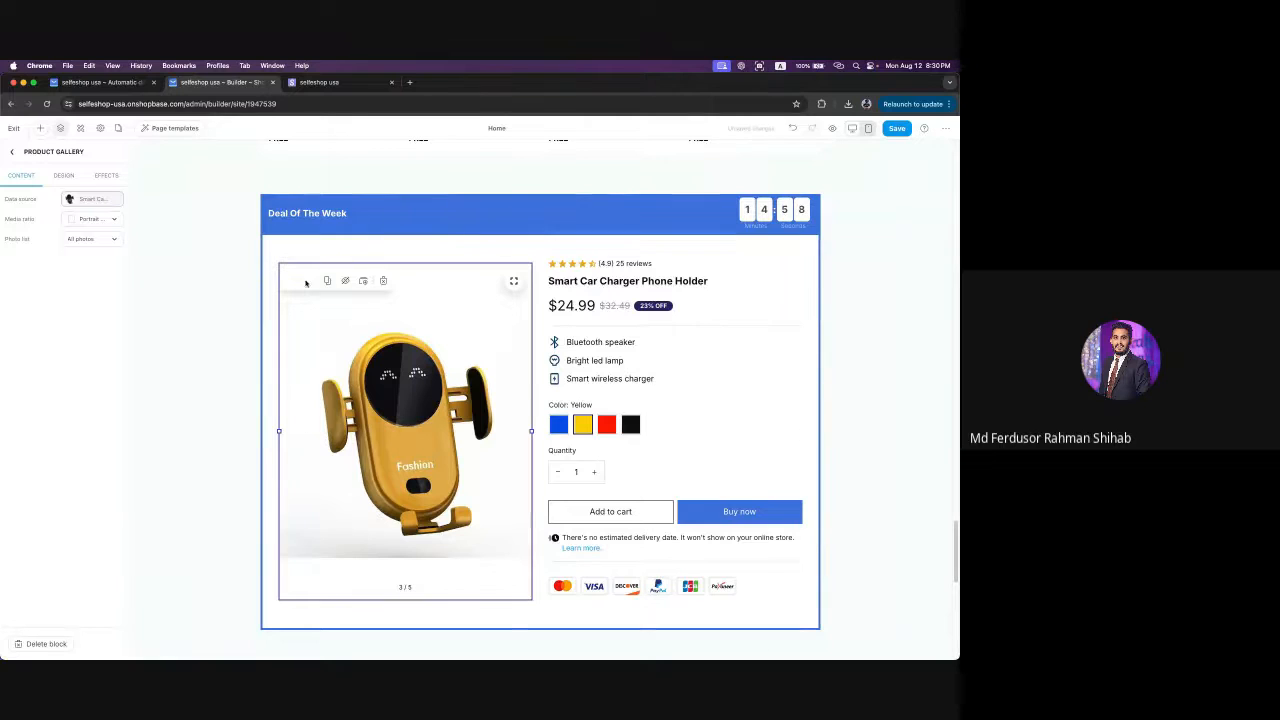
left_click(91, 222)
left_click(104, 267)
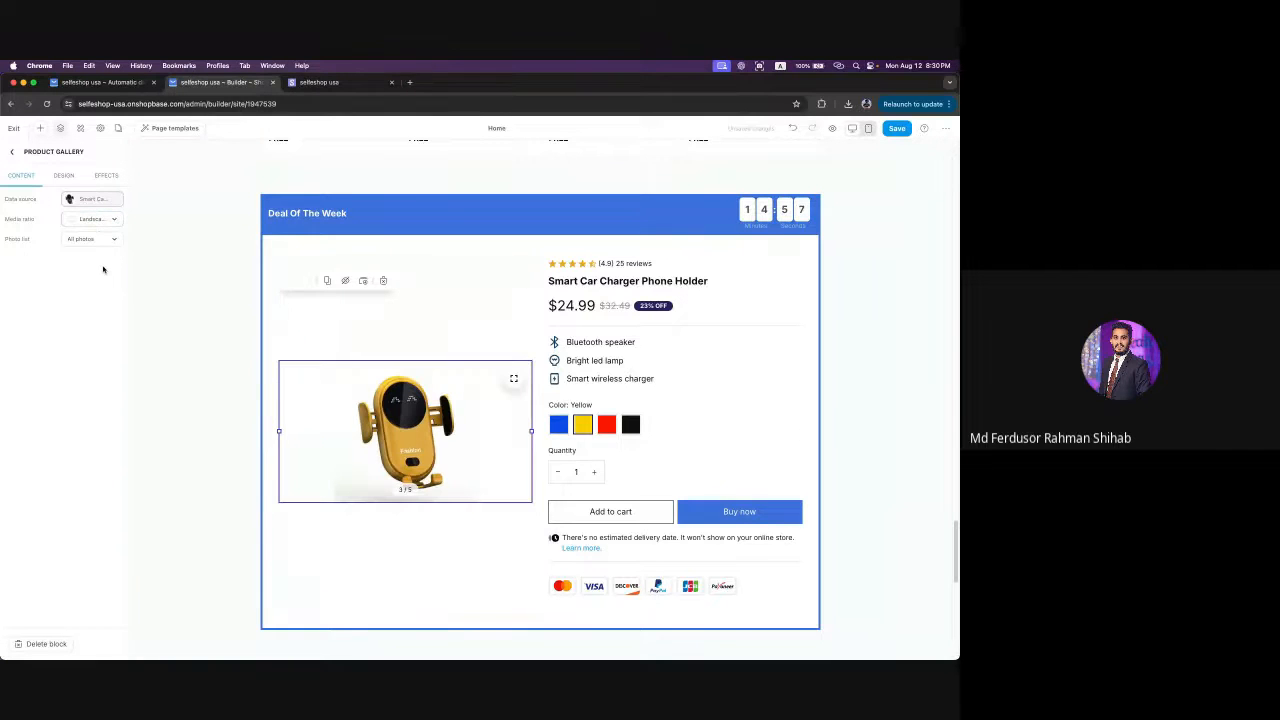
left_click(98, 222)
left_click(47, 268)
left_click(100, 219)
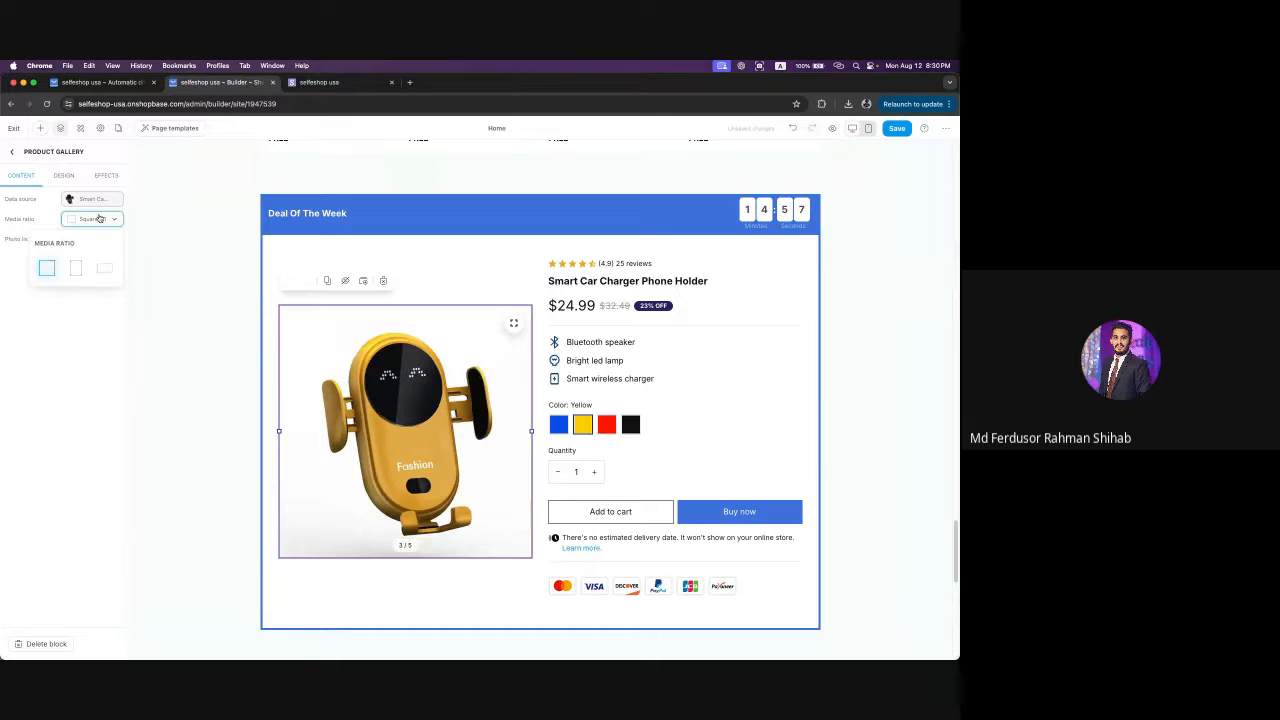
left_click(74, 270)
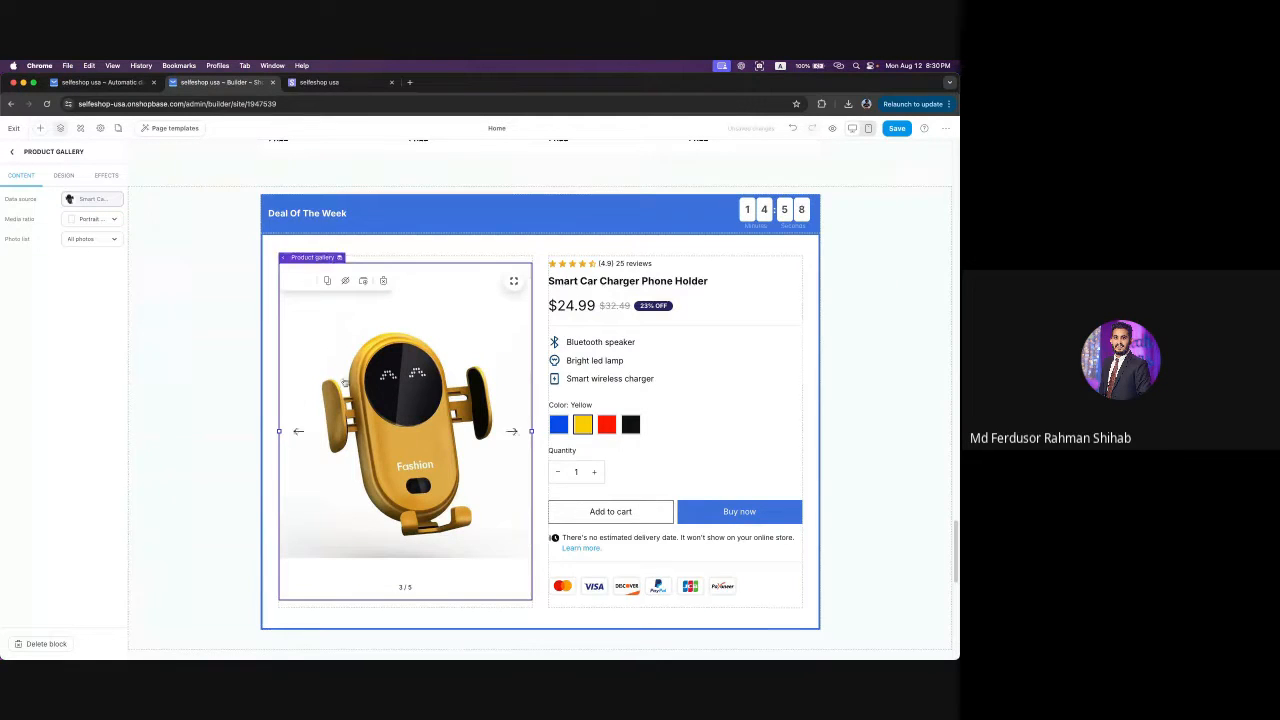
- Check the product gallery's photo list options and browse through the product photos in the preview
left_click(104, 240)
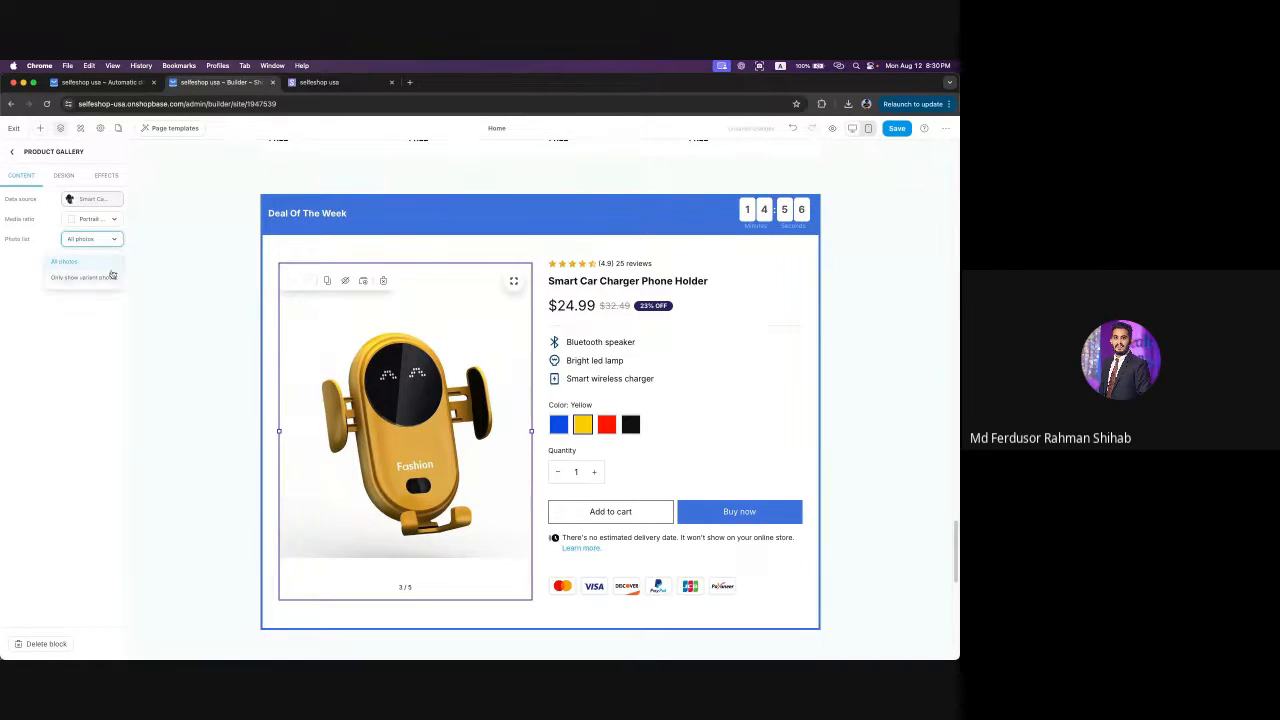
left_click(514, 433)
left_click(513, 432)
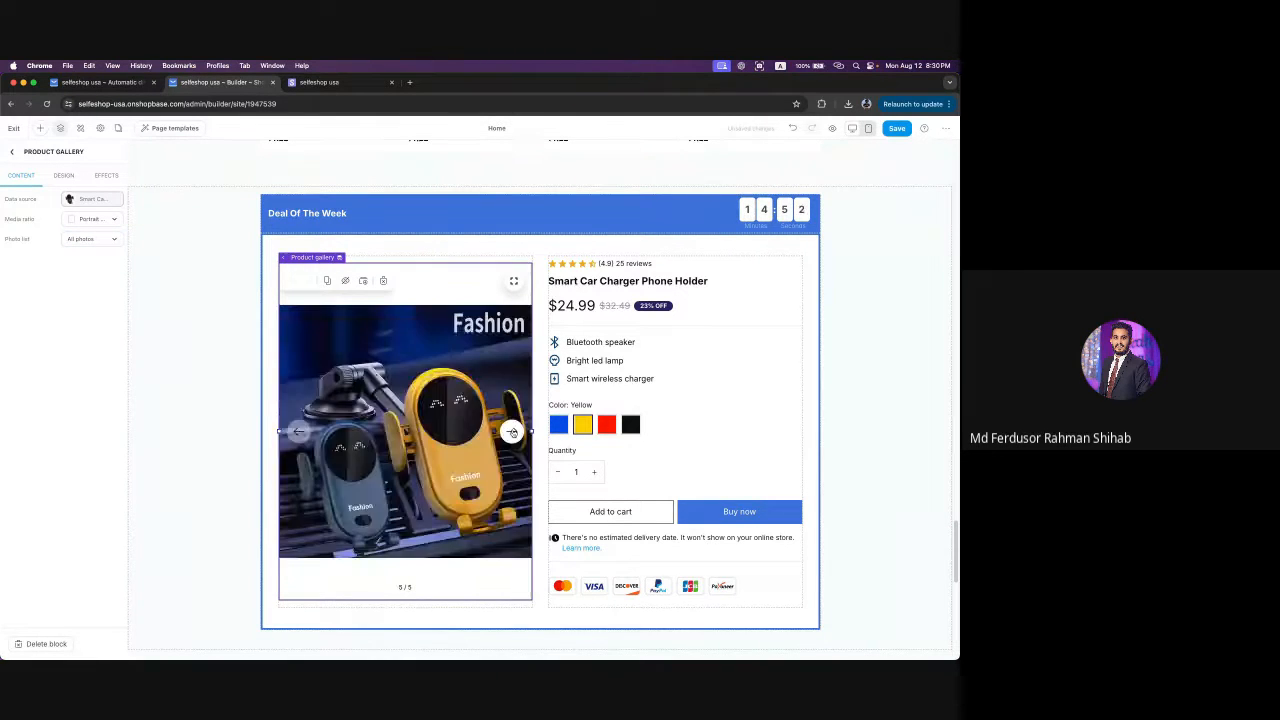
left_click(513, 432)
left_click(513, 432)
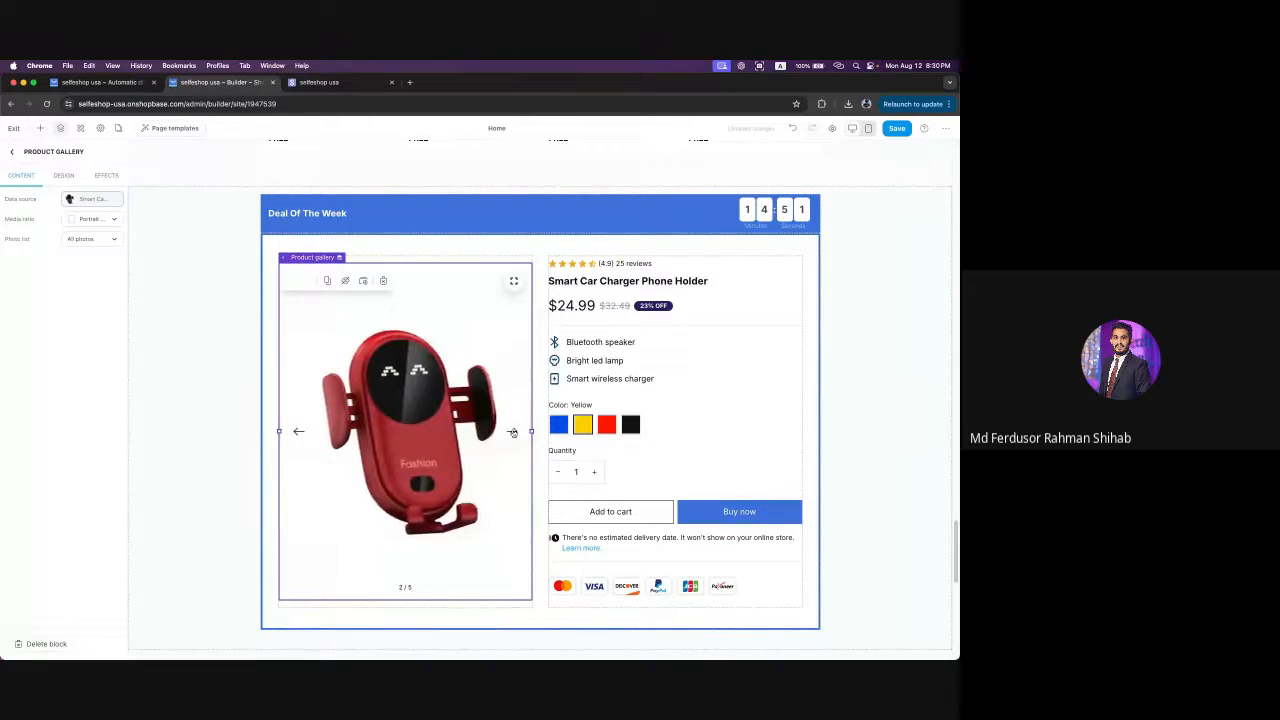
left_click(513, 432)
left_click(513, 432)
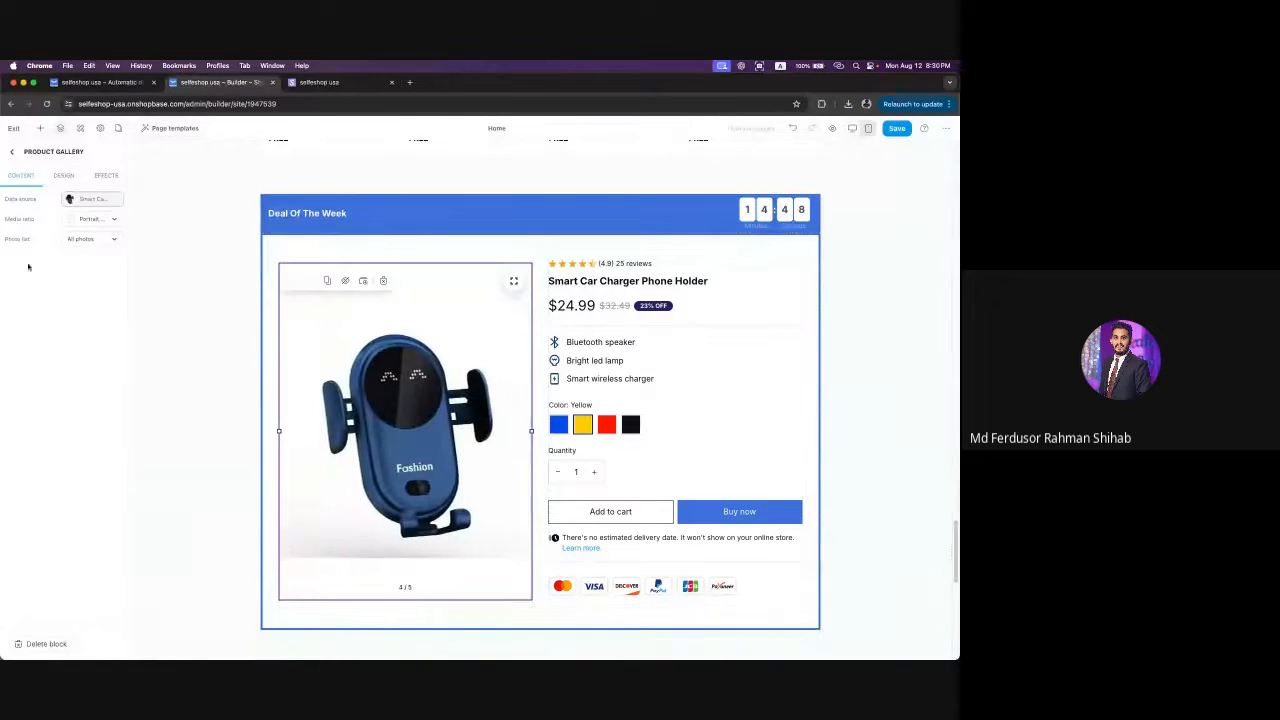
left_click(92, 239)
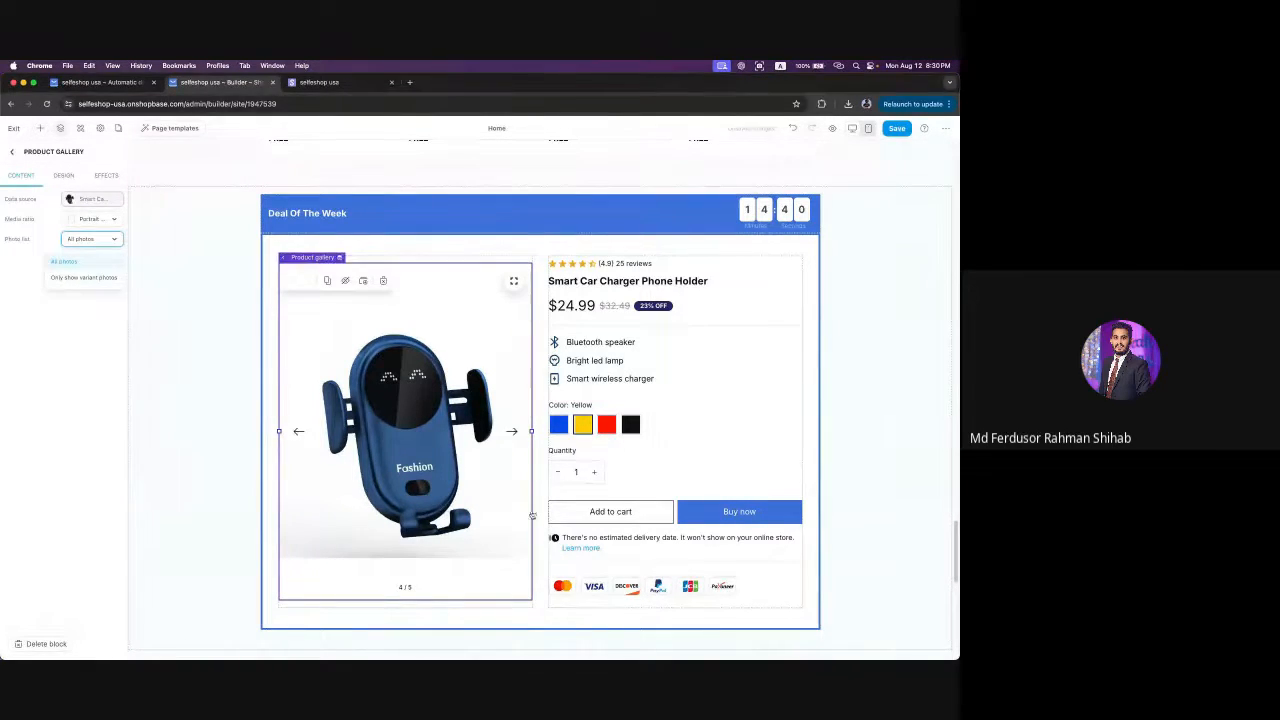
- Try the Mix and Grid layouts for the product gallery's design and return the layout to Carousel
left_click(63, 175)
left_click(97, 218)
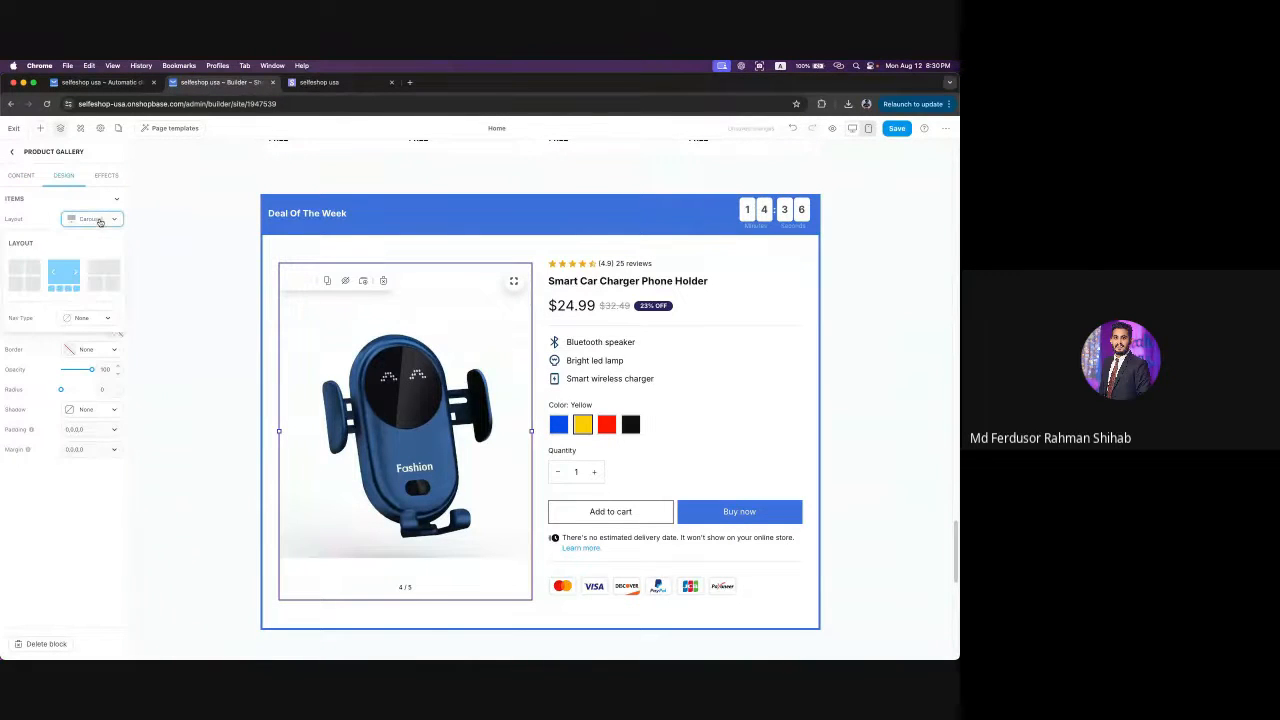
left_click(106, 280)
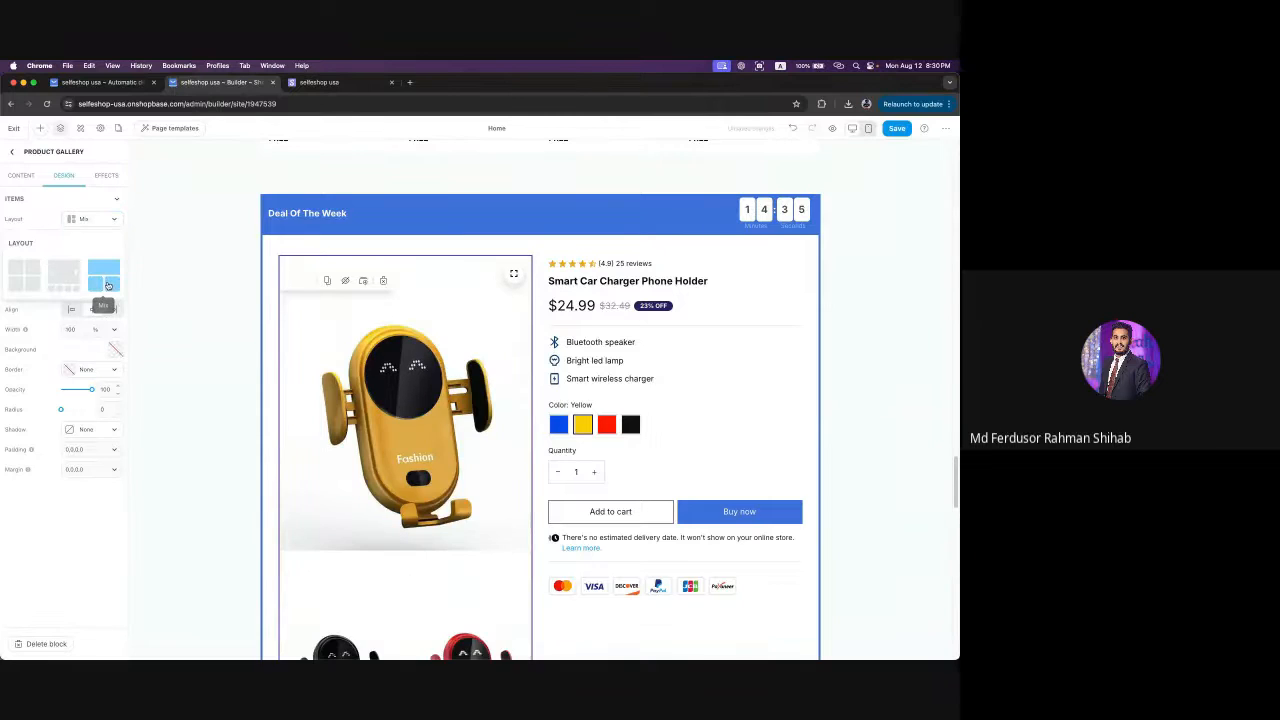
scroll(526, 428, "down", 2)
scroll(520, 440, "down", 3)
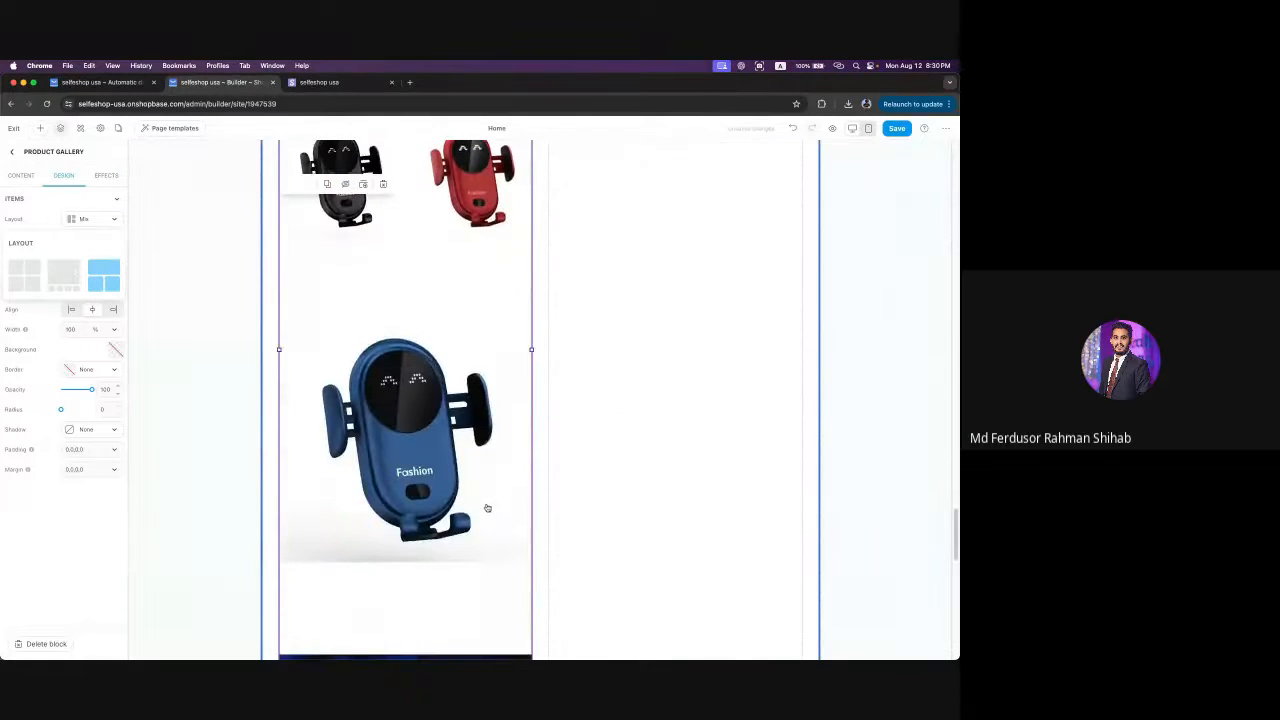
scroll(486, 508, "up", 2)
left_click(24, 274)
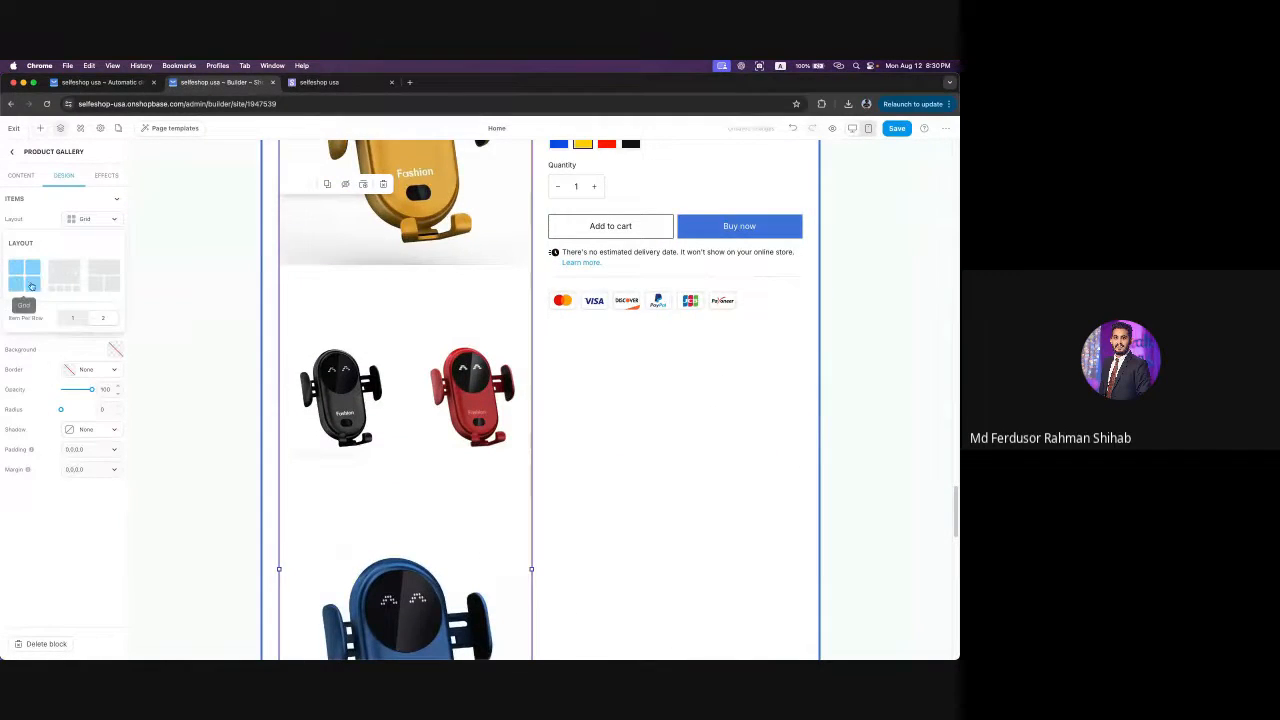
scroll(460, 428, "up", 3)
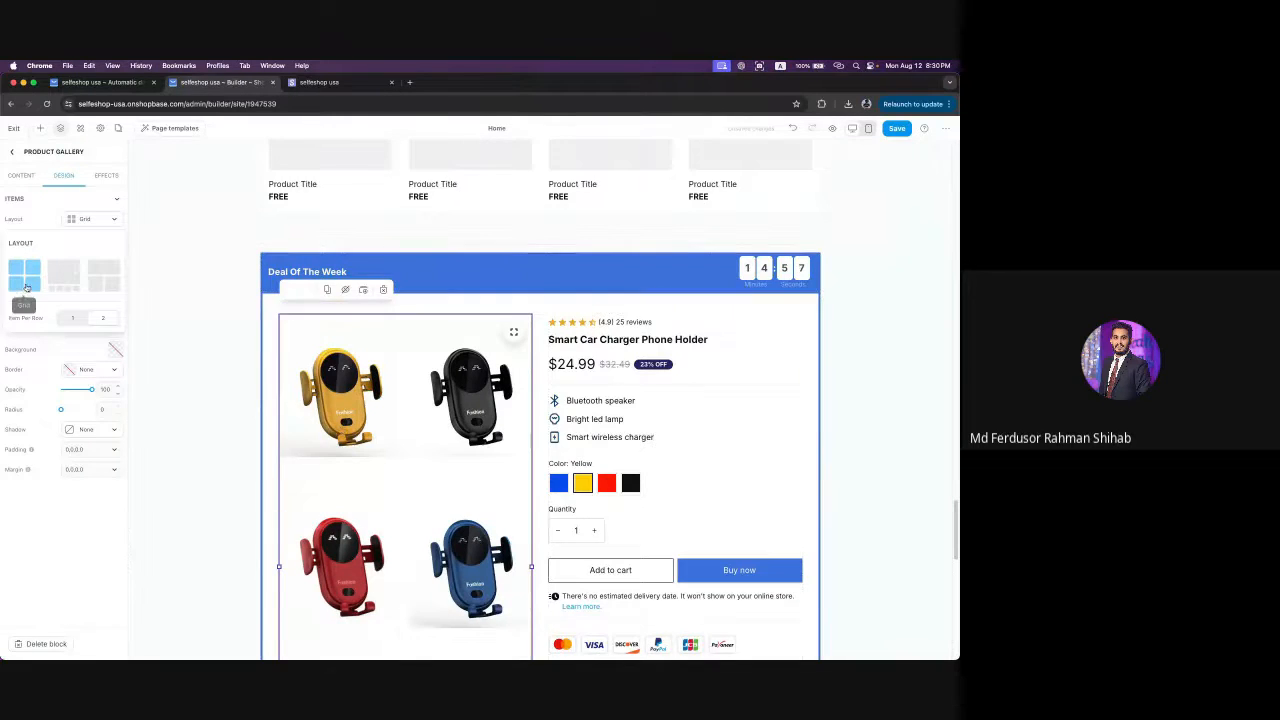
scroll(460, 428, "down", 4)
scroll(434, 450, "up", 2)
scroll(436, 468, "up", 1)
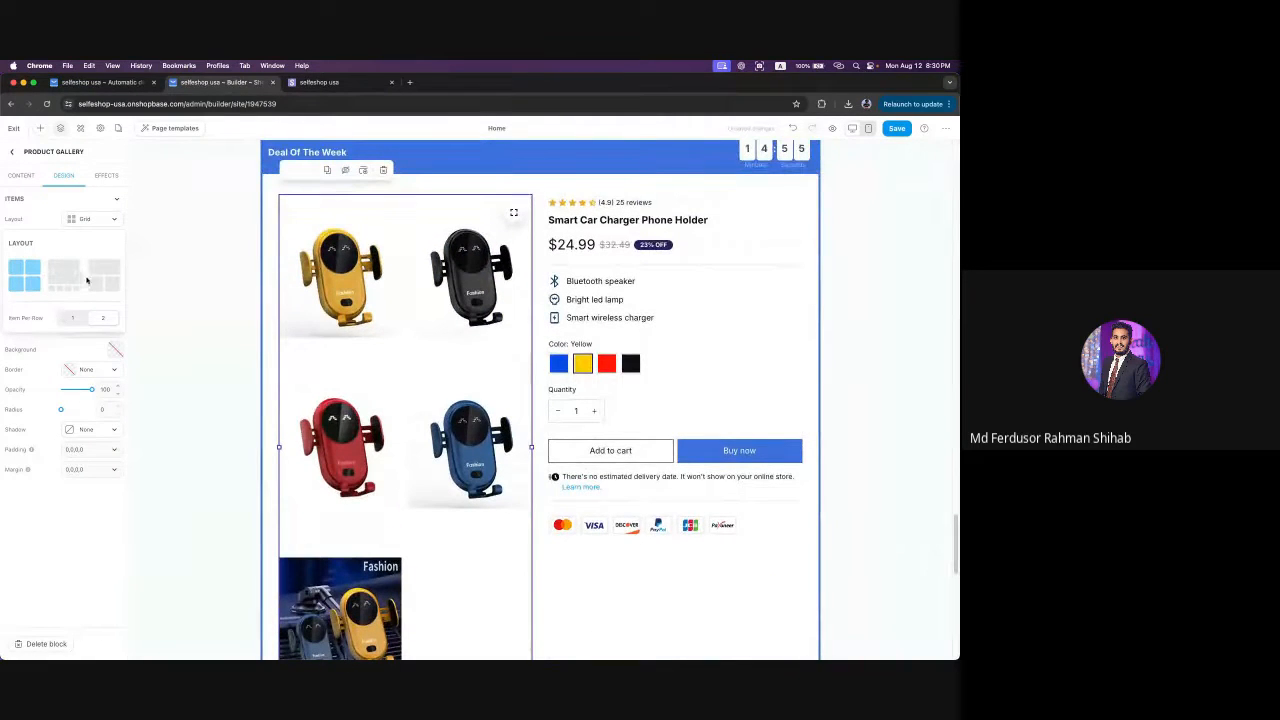
left_click(66, 276)
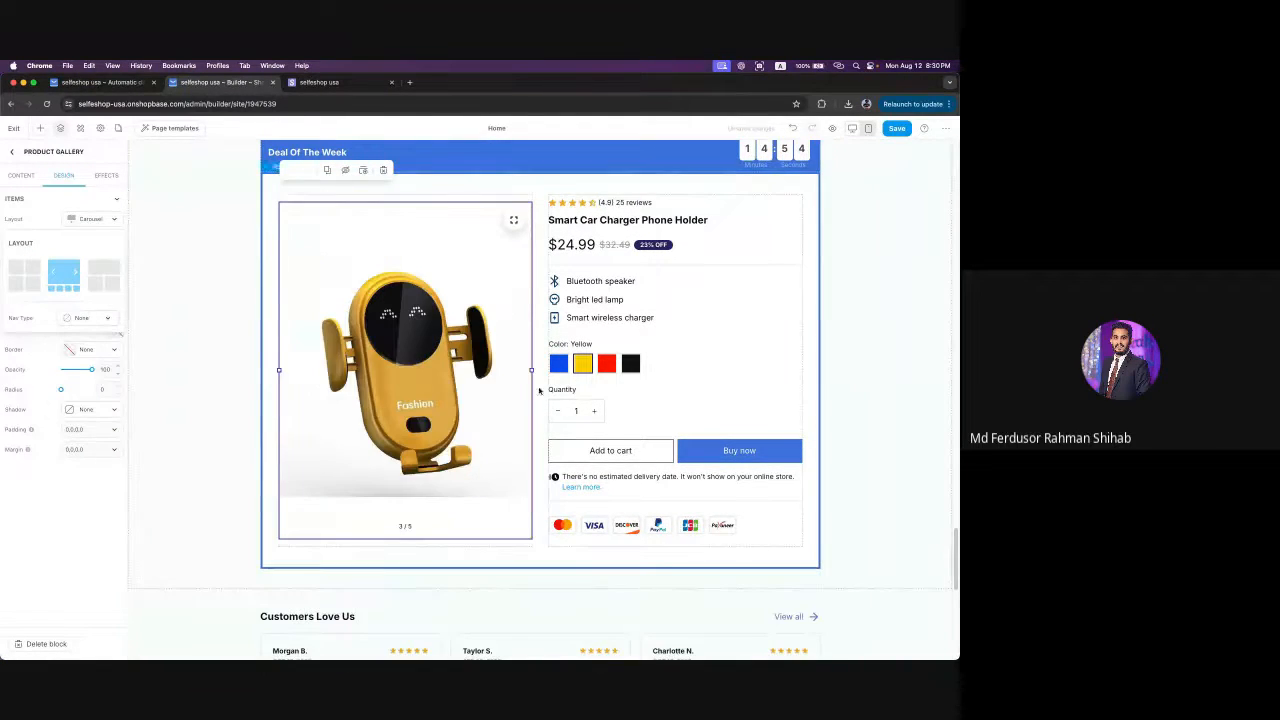
- Browse the product photos in the gallery's carousel layout
left_click(513, 370)
left_click(513, 370)
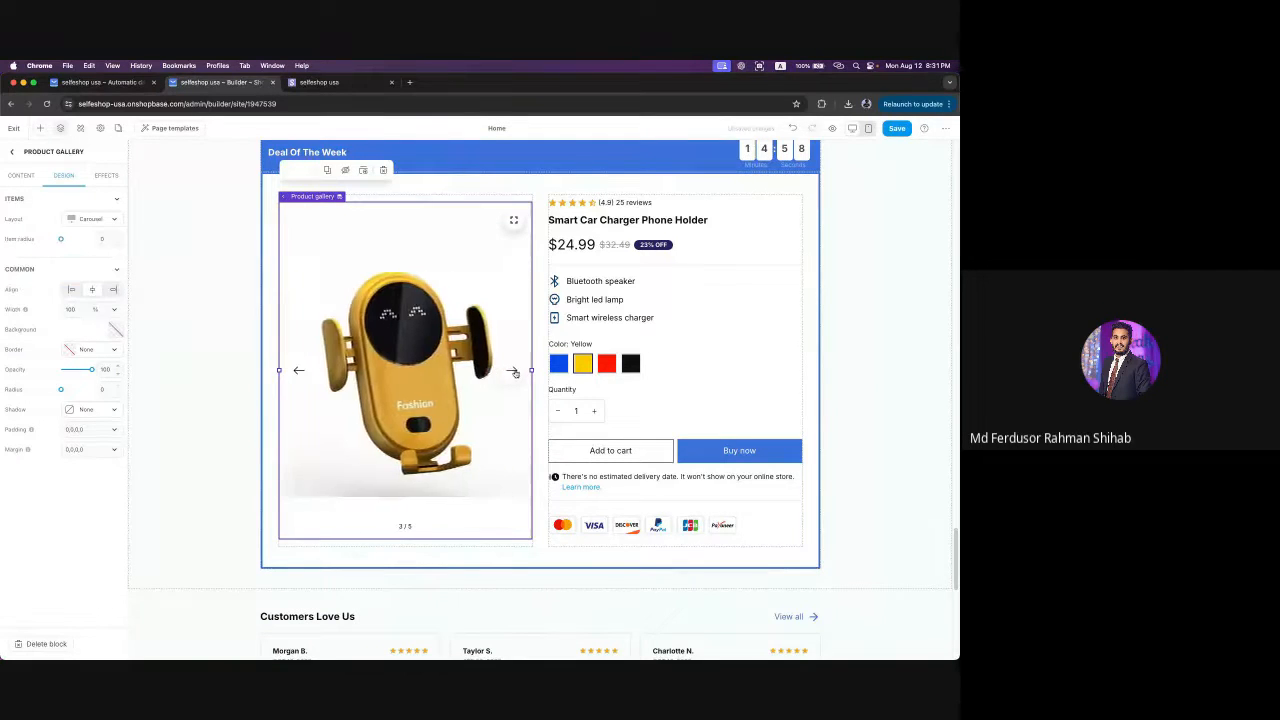
left_click(513, 370)
left_click(513, 370)
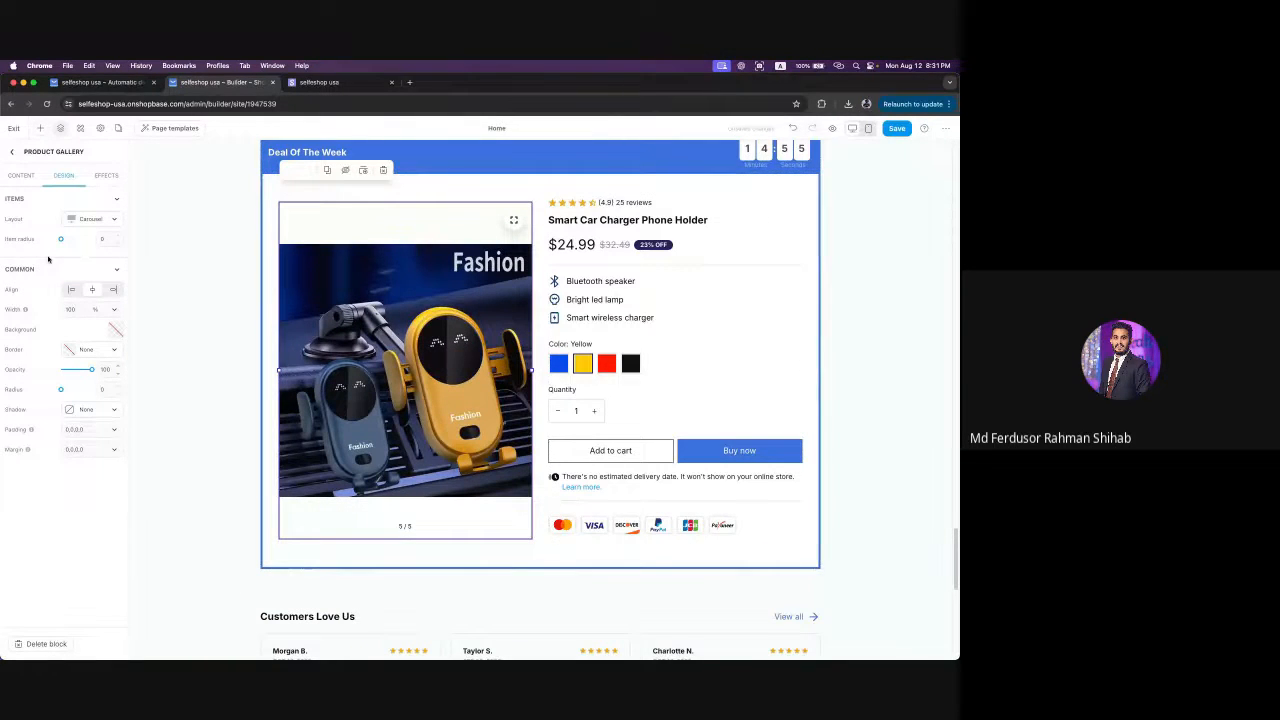
- Try the two available hover effects on the product gallery and return the hover effect to None
left_click(107, 177)
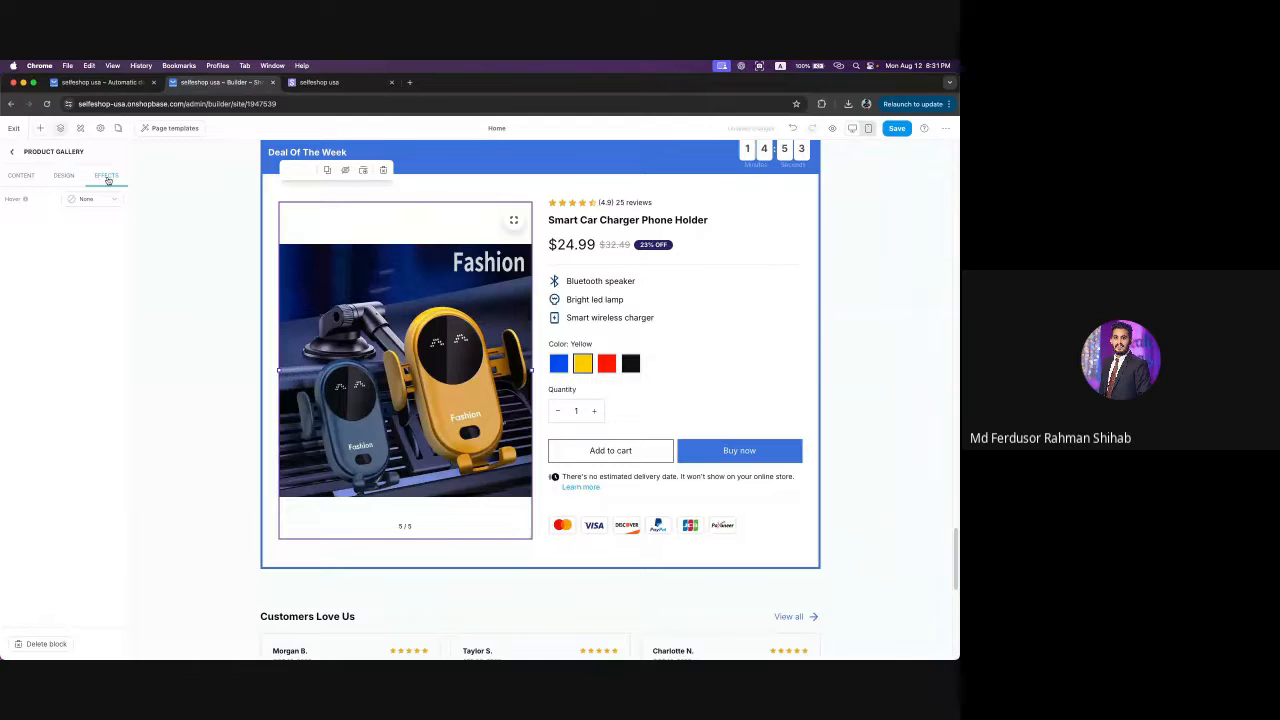
left_click(98, 199)
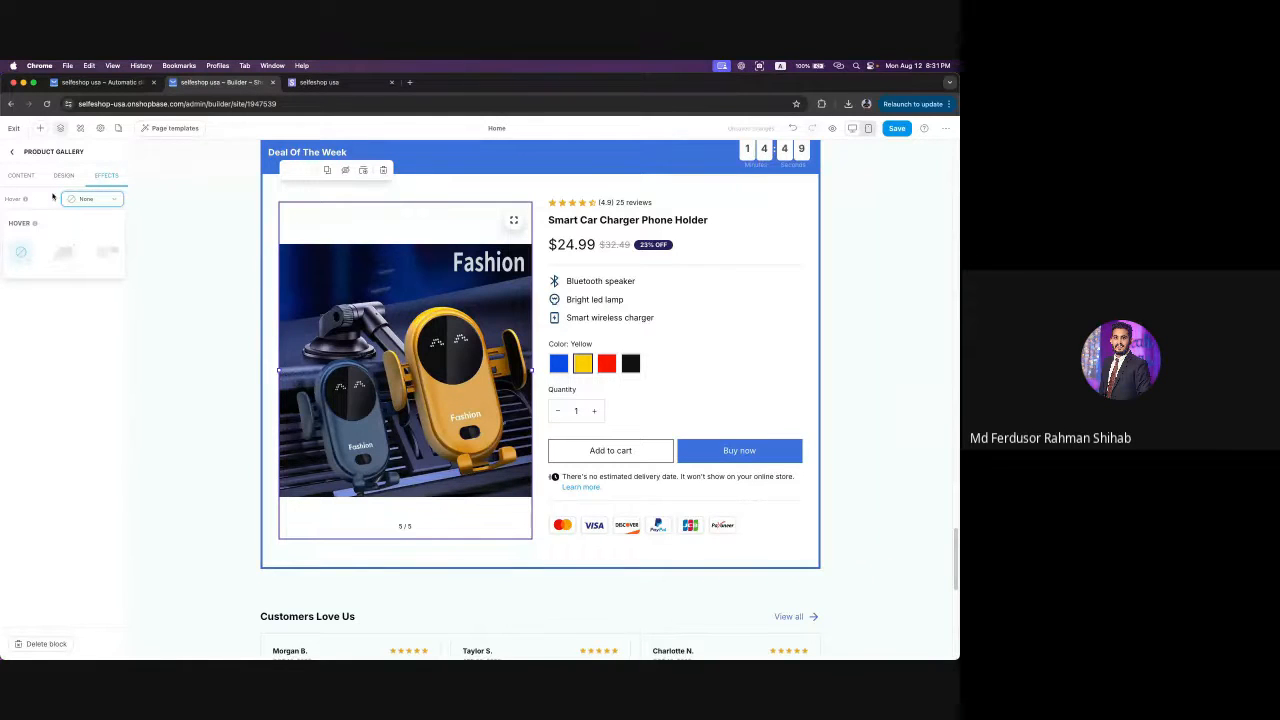
left_click(60, 177)
left_click(103, 176)
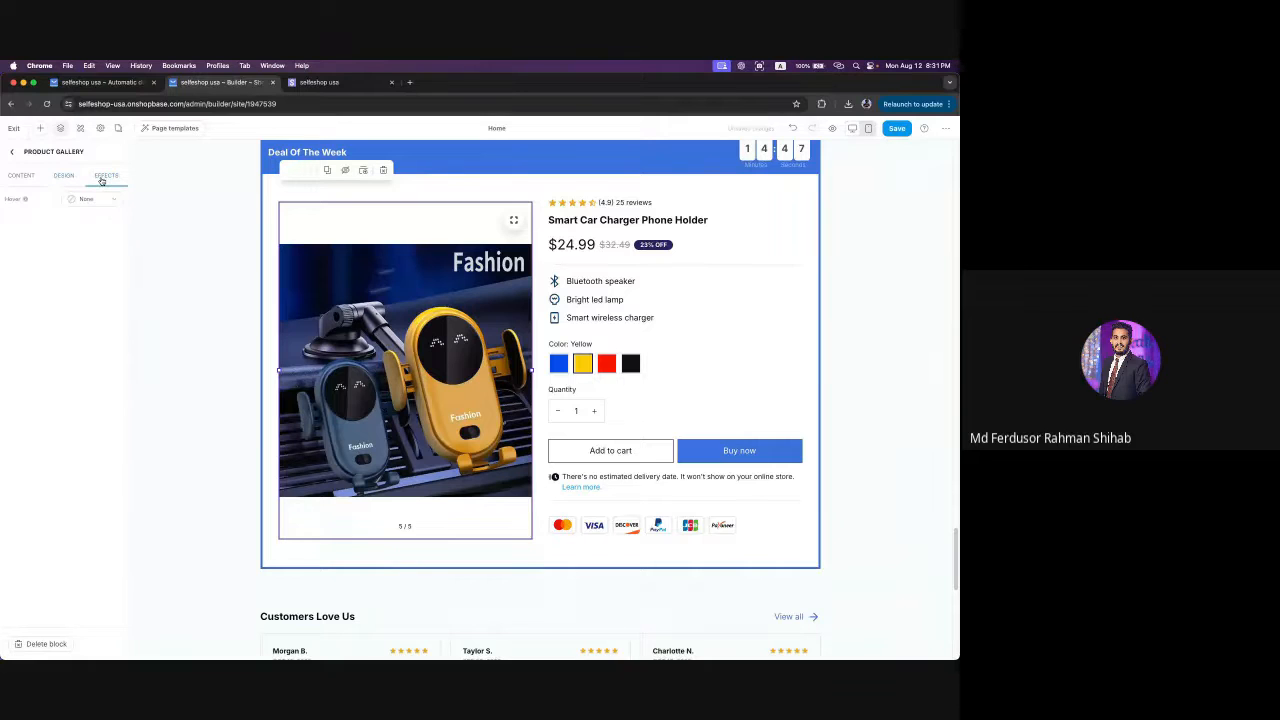
mouse_move(26, 201)
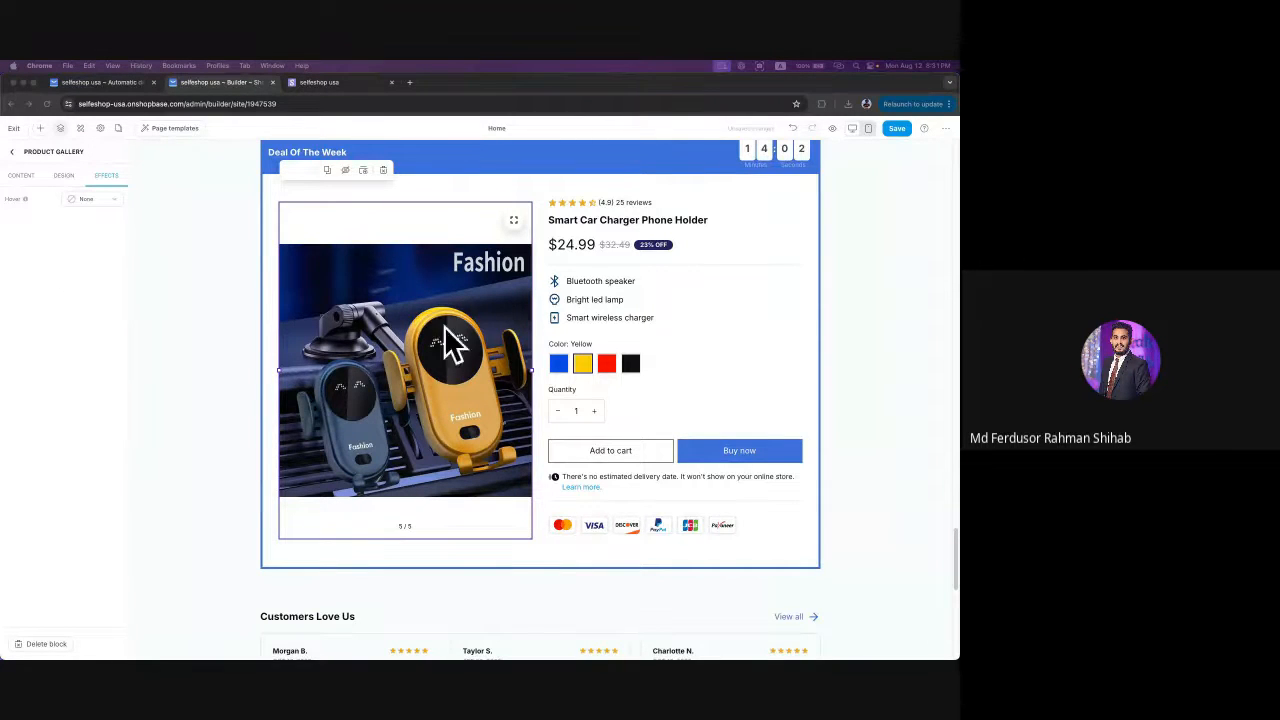
left_click(98, 205)
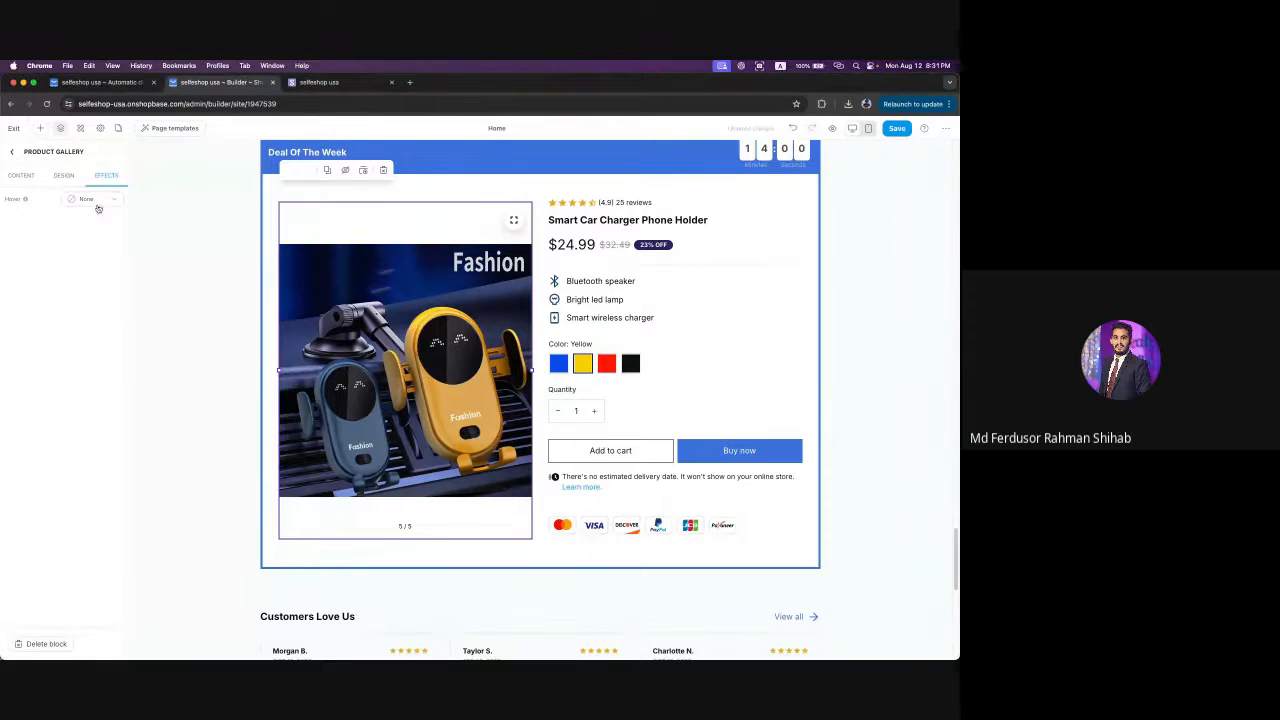
left_click(100, 206)
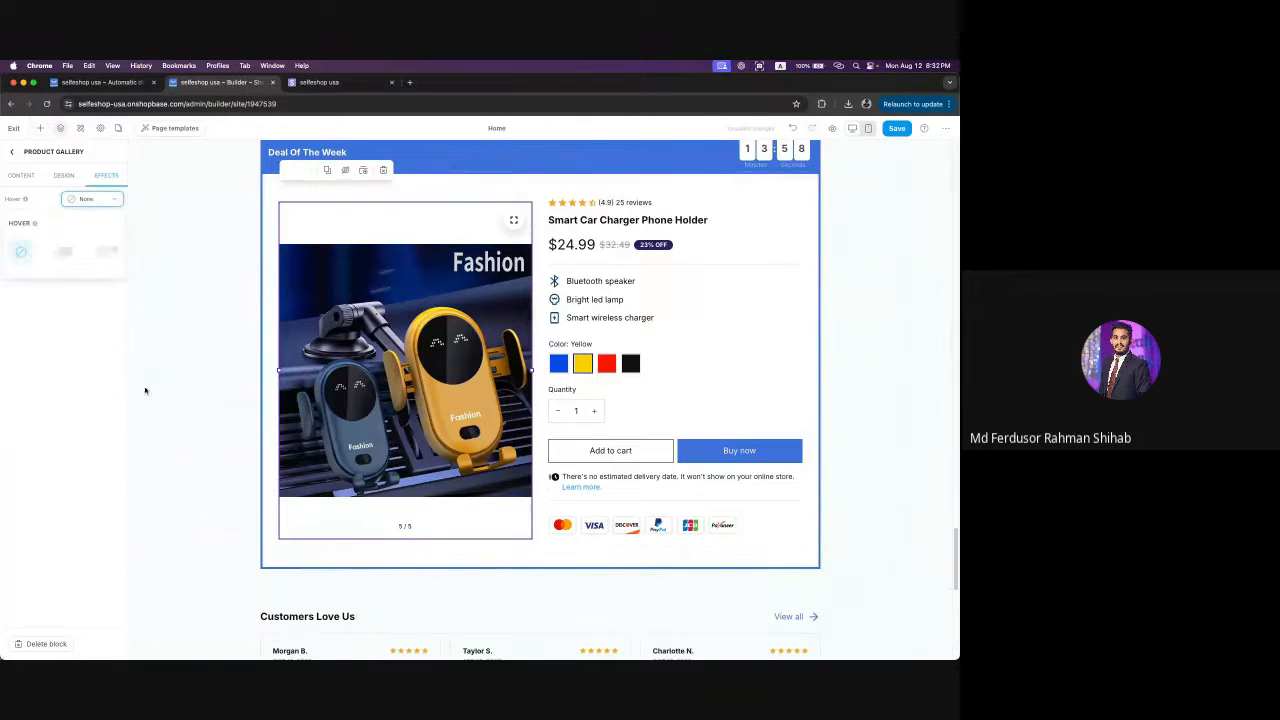
left_click(62, 254)
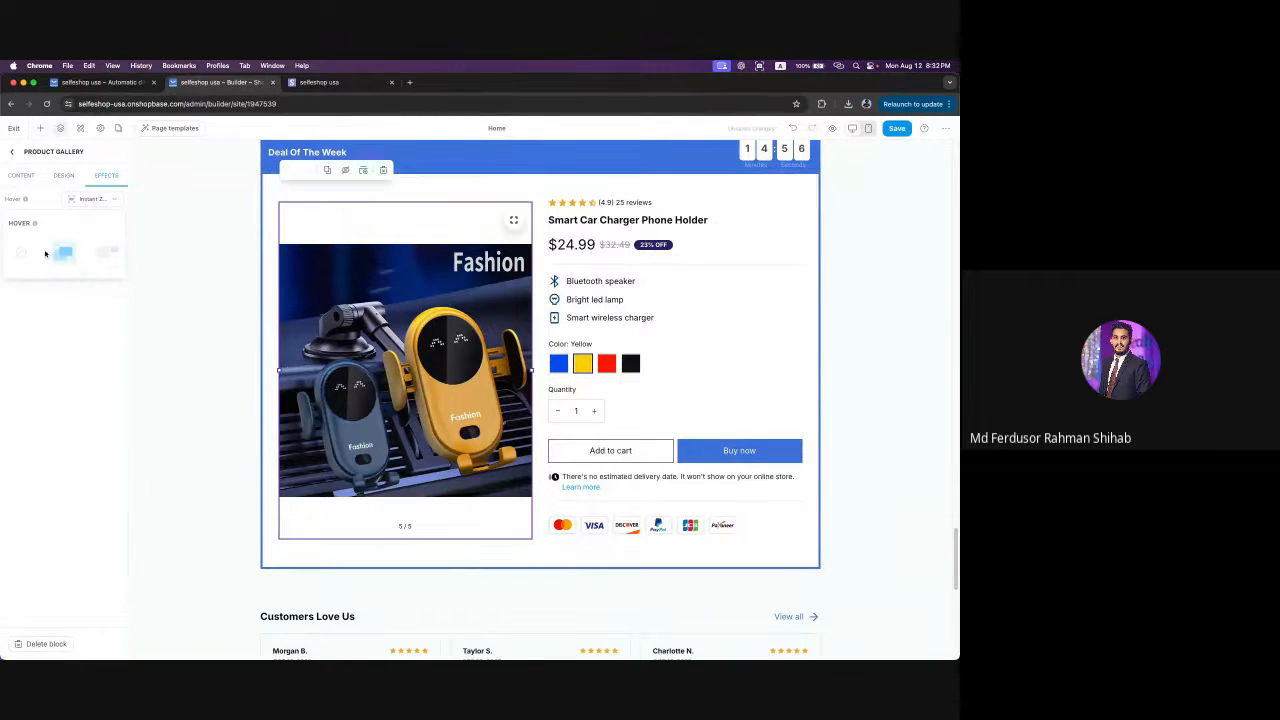
left_click(106, 253)
left_click(20, 252)
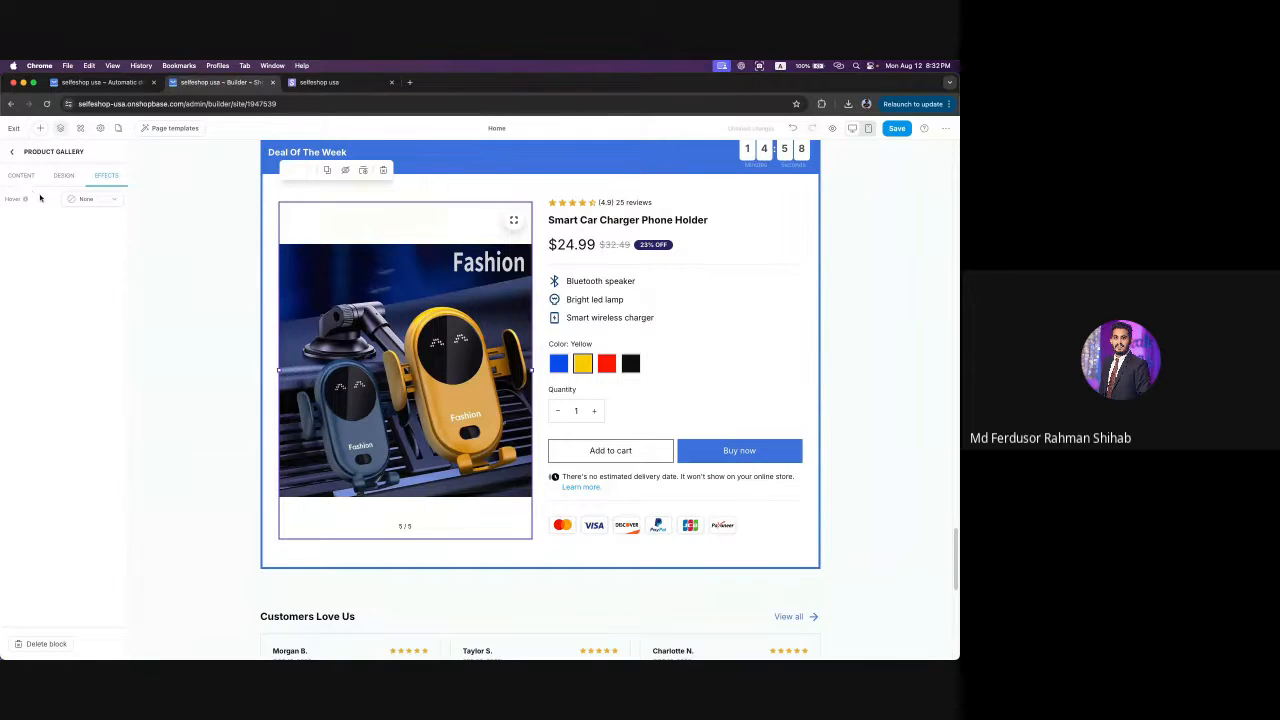
- Return to the page layers, hide the Product Rating block in the Feature Product section, and show it again
left_click(11, 151)
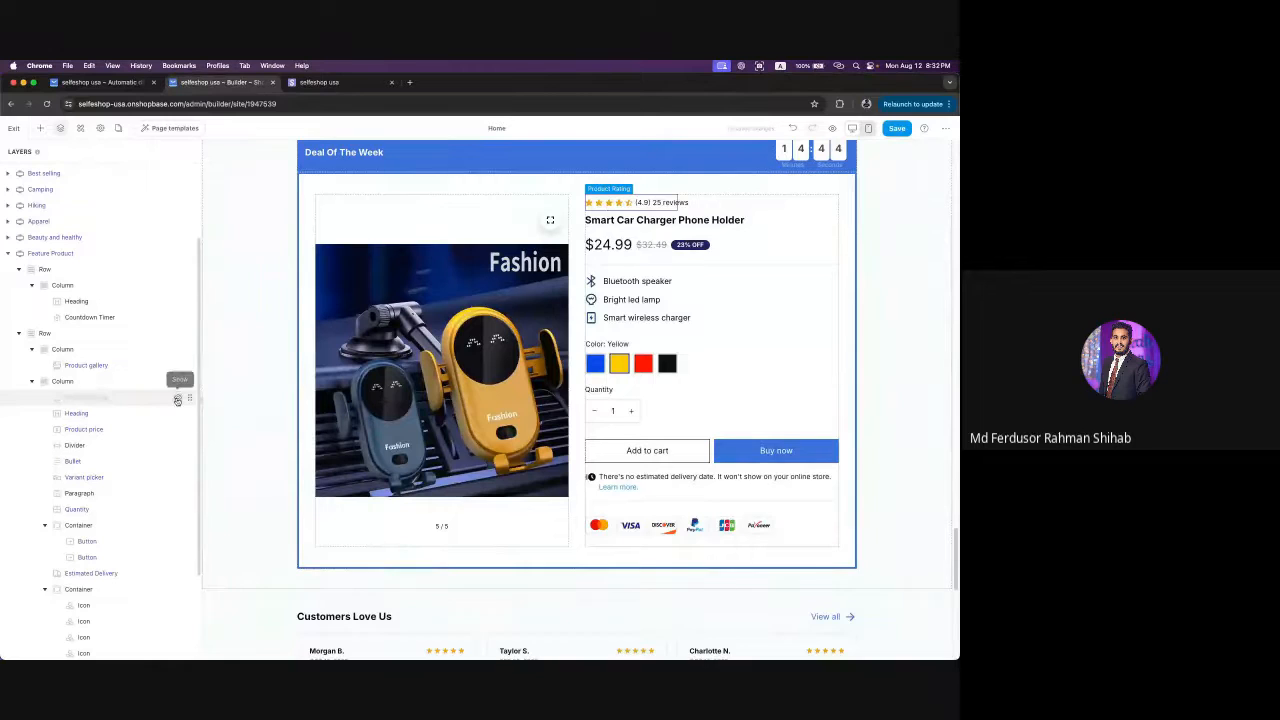
left_click(177, 399)
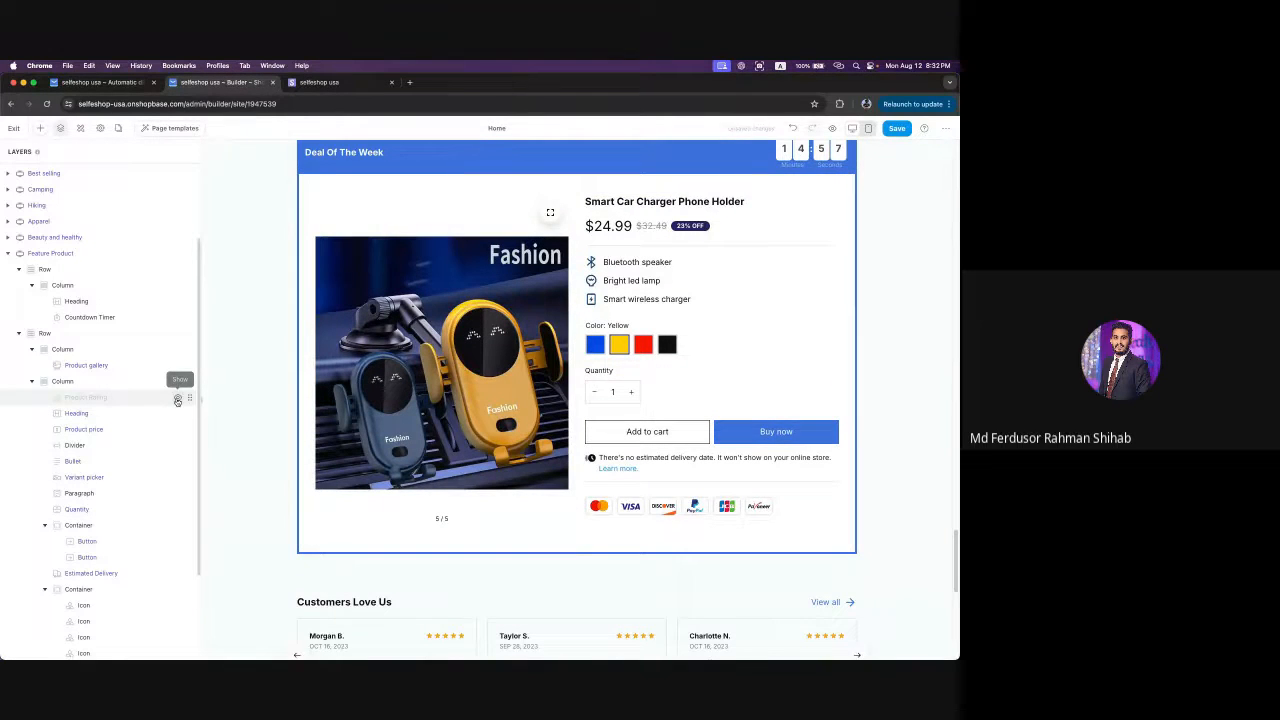
left_click(177, 399)
- Turn off the number of reviews in the Product Rating block and preview the rating details on the stars
left_click(125, 401)
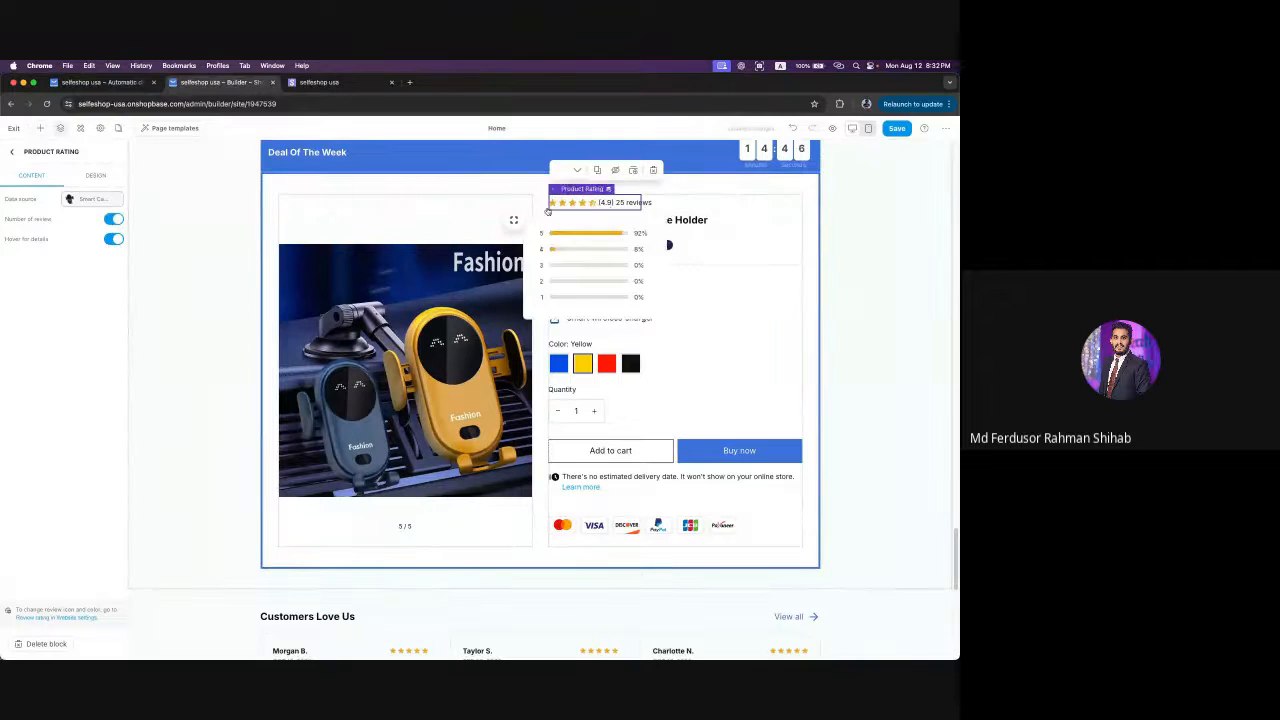
left_click(114, 222)
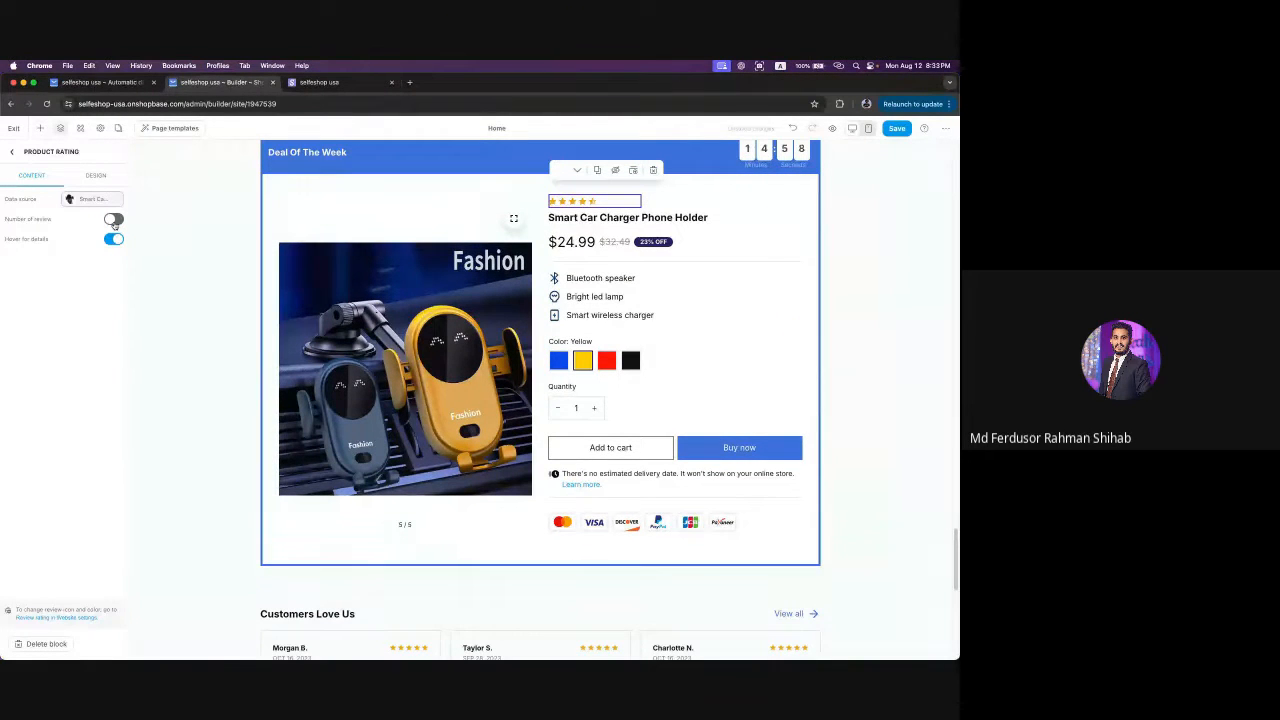
mouse_move(588, 205)
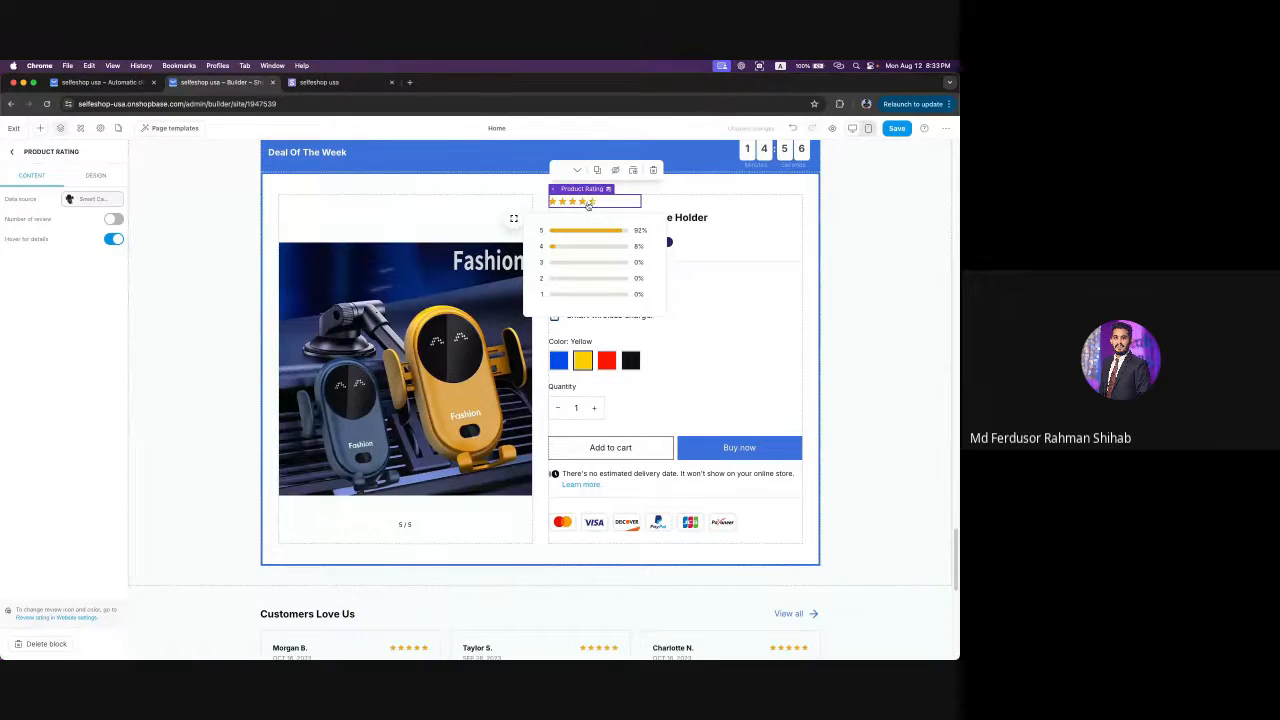
- Turn the number of reviews back on in the Product Rating block and toggle its hover-for-details setting
left_click(111, 222)
left_click(115, 223)
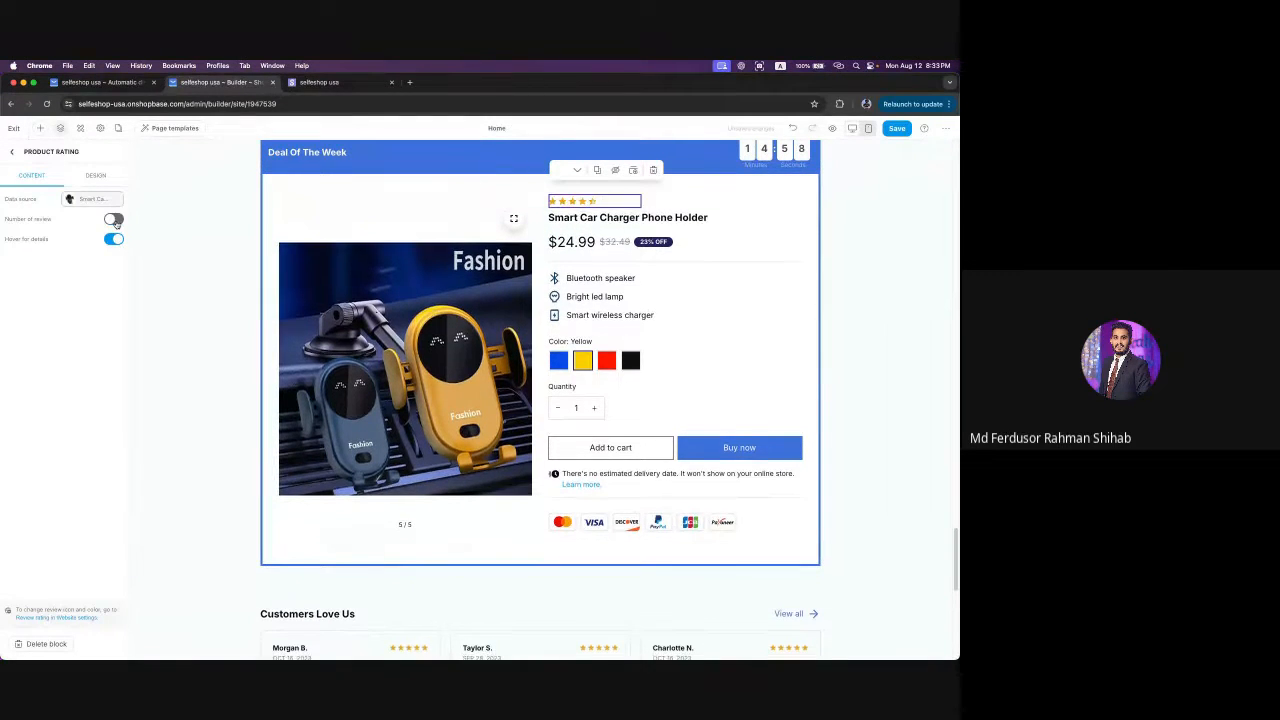
left_click(113, 221)
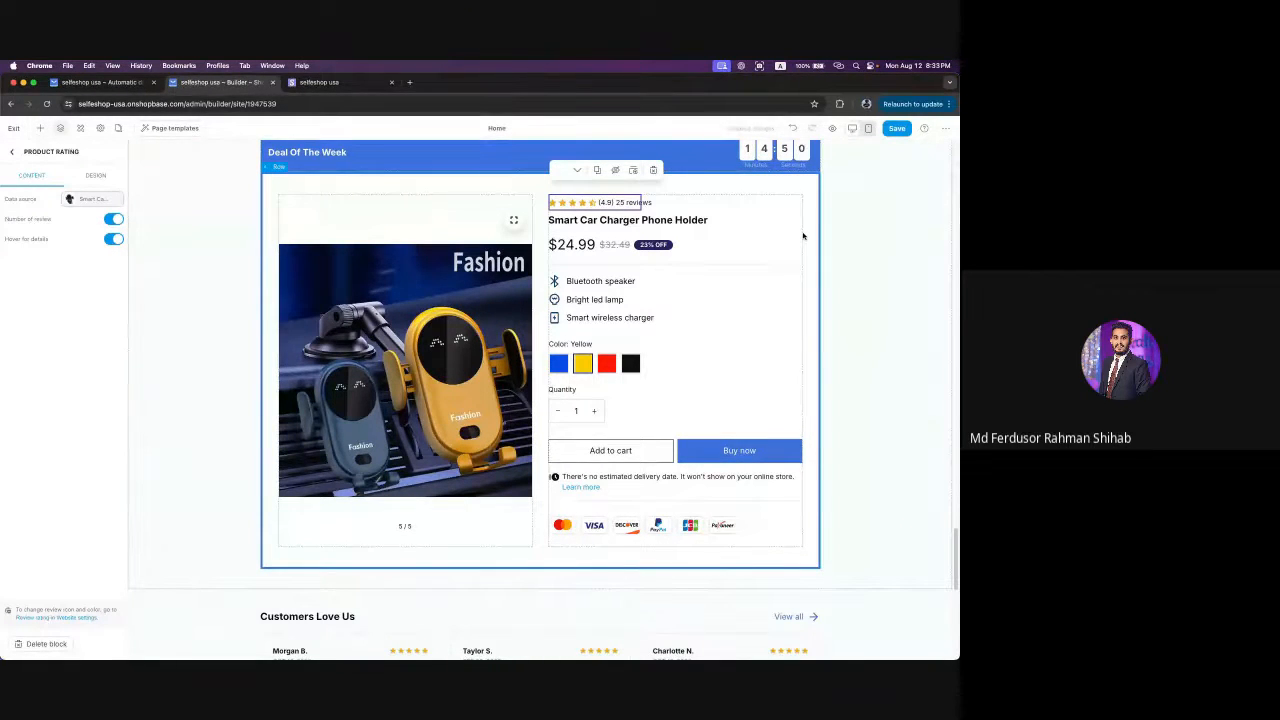
mouse_move(622, 205)
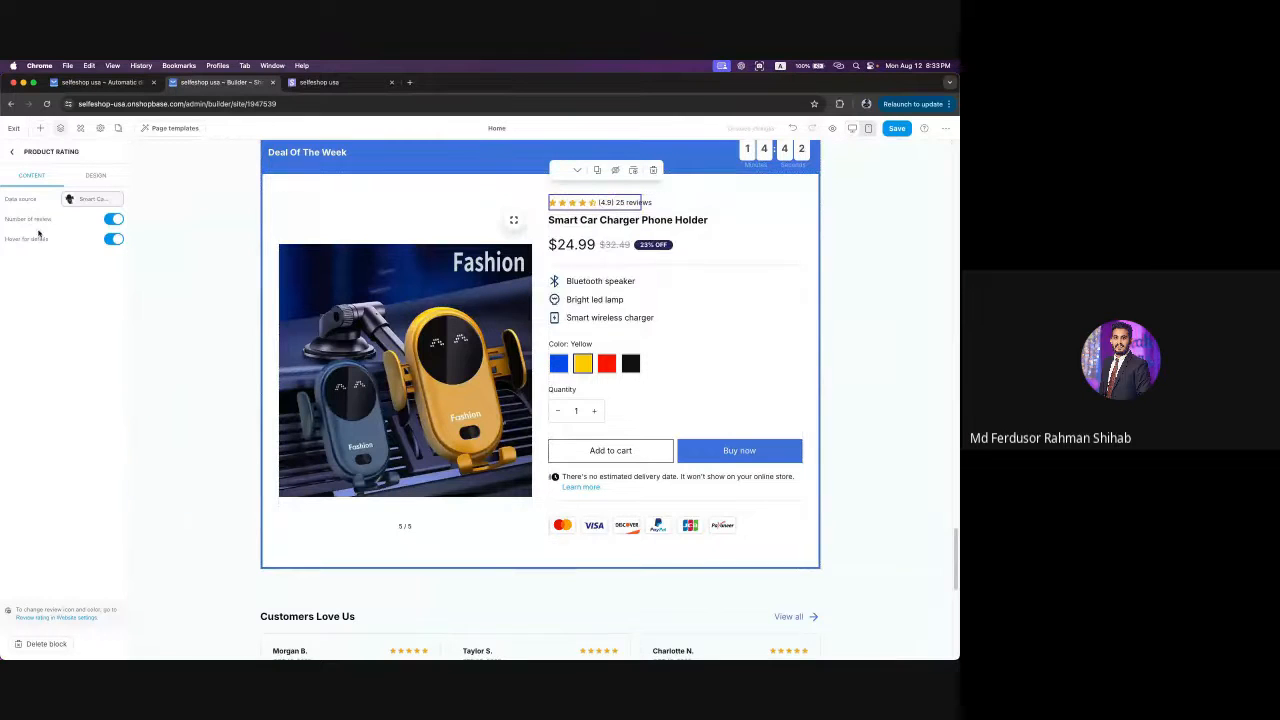
left_click(113, 240)
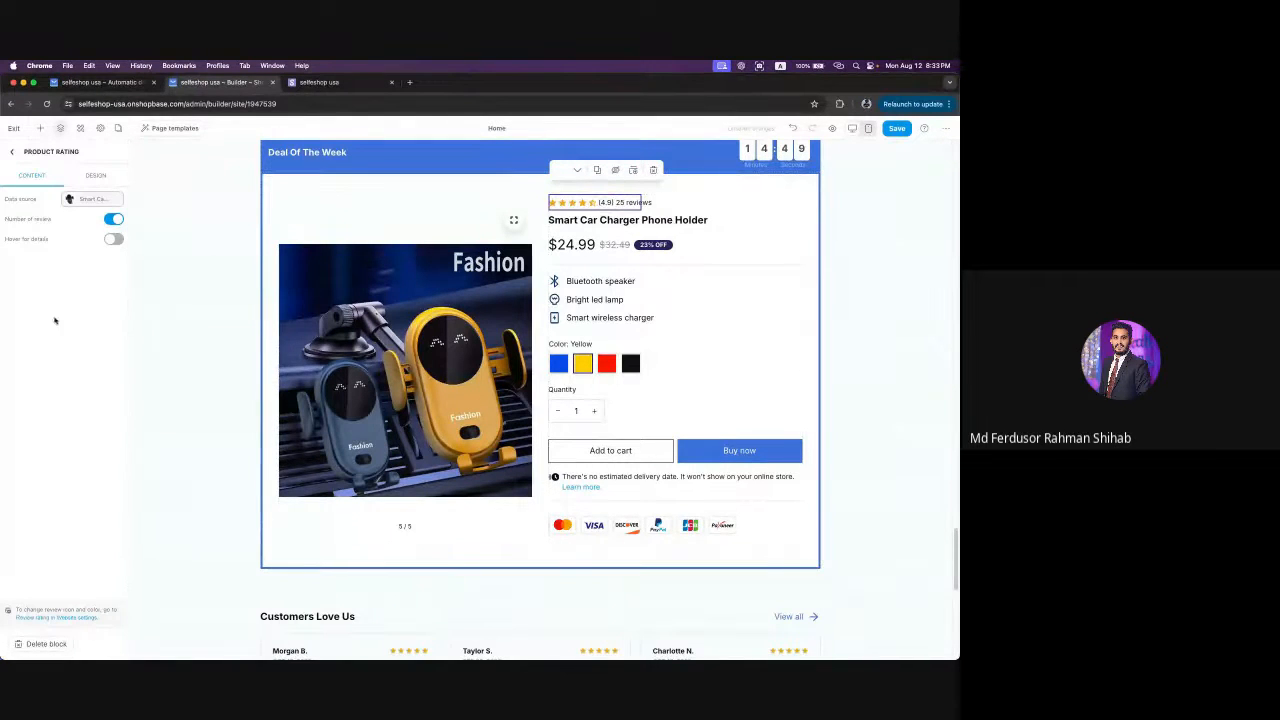
left_click(113, 240)
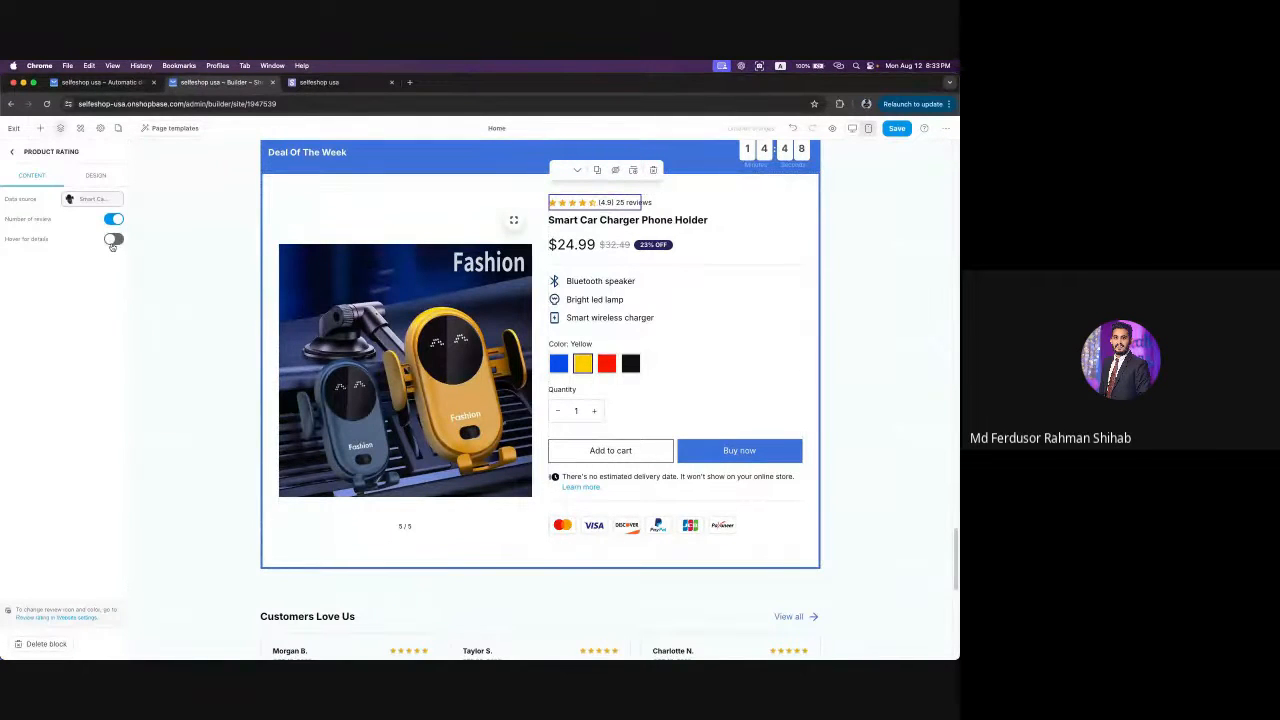
- Try the List layout for the Product Rating block and return the layout to In line
left_click(96, 176)
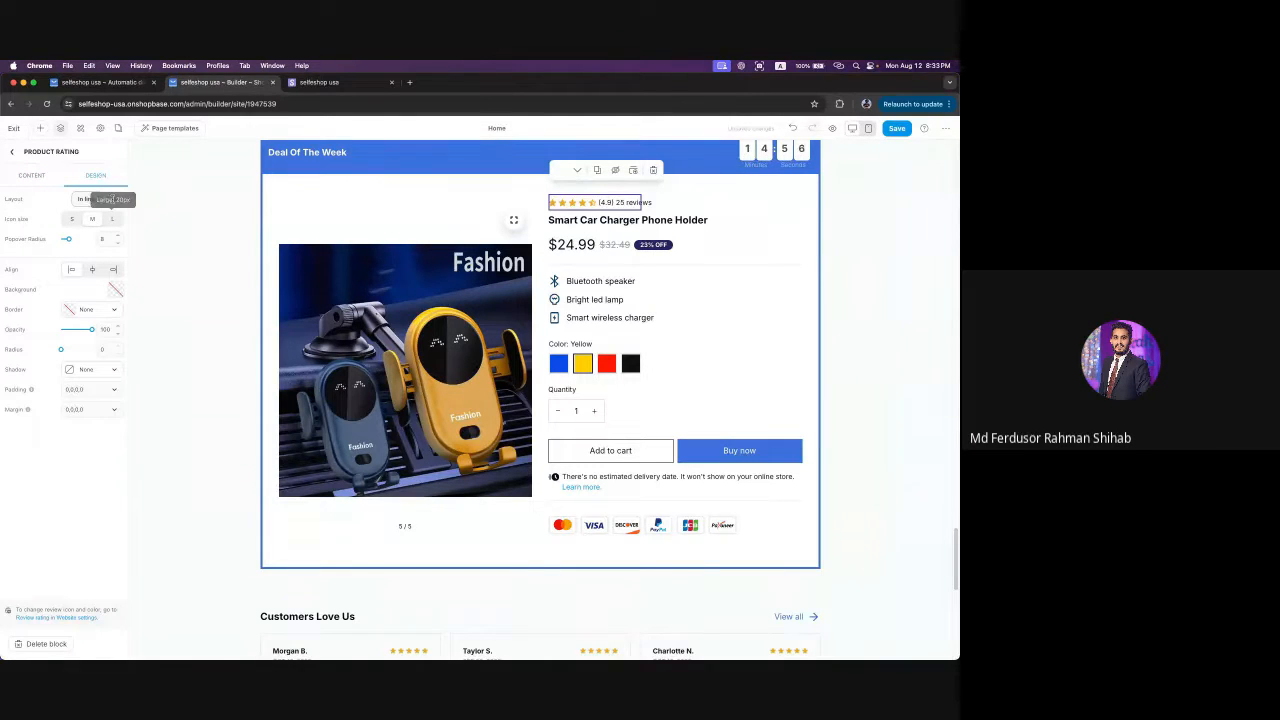
left_click(112, 200)
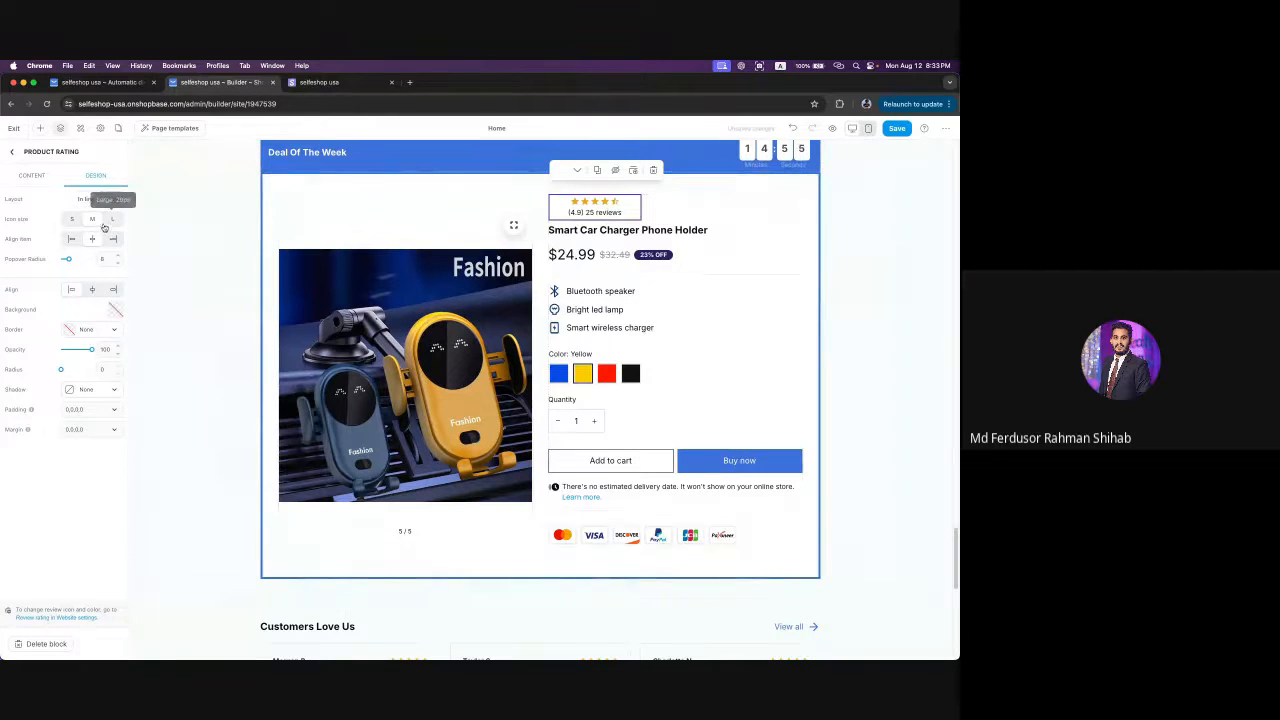
left_click(88, 199)
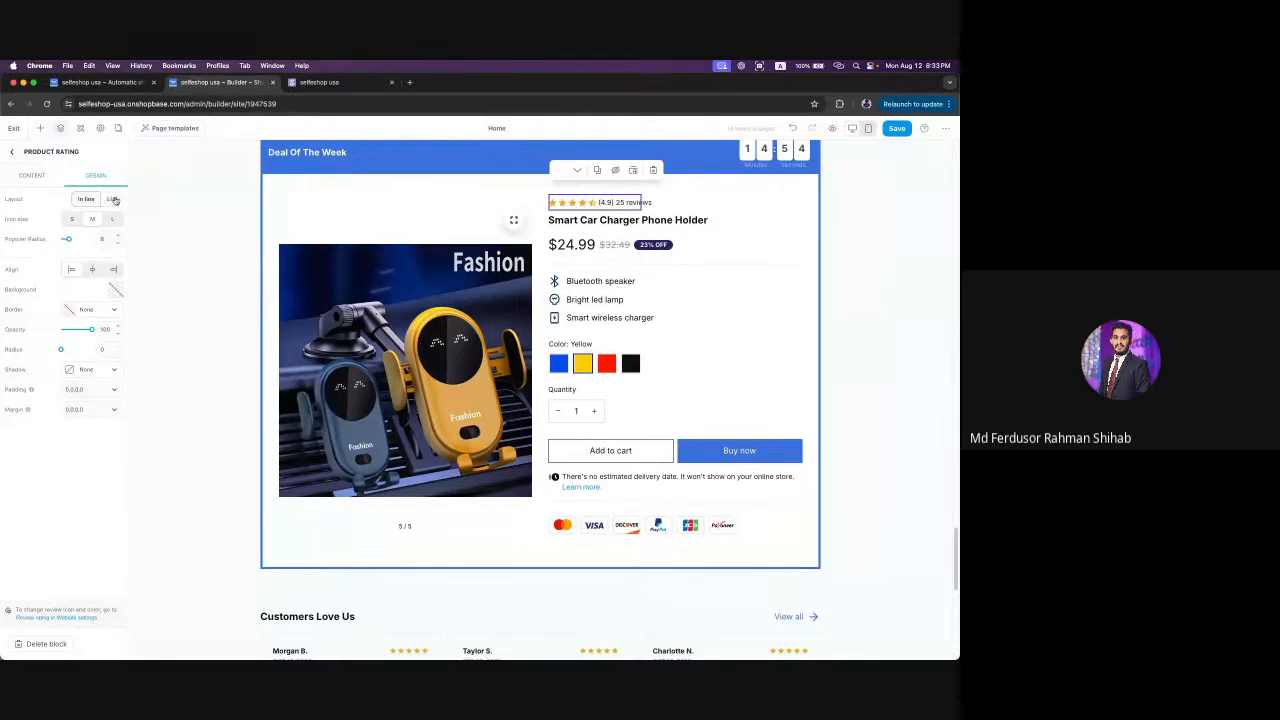
left_click(113, 199)
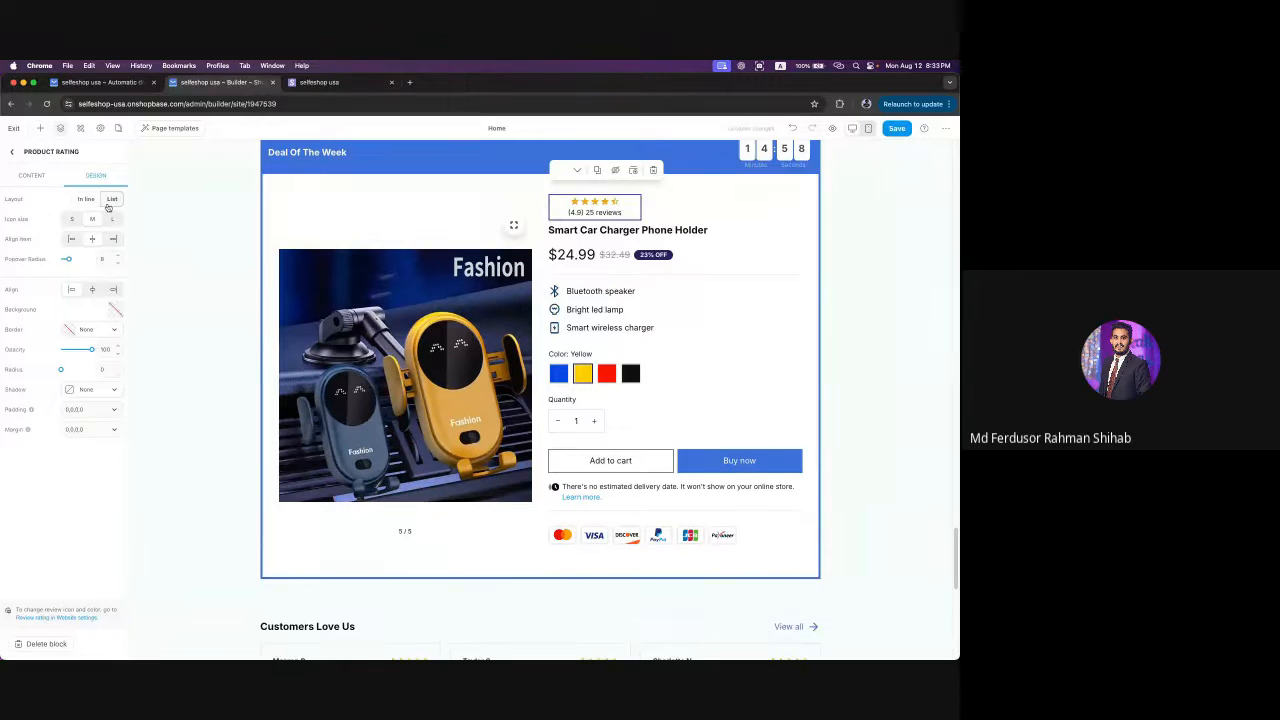
left_click(85, 199)
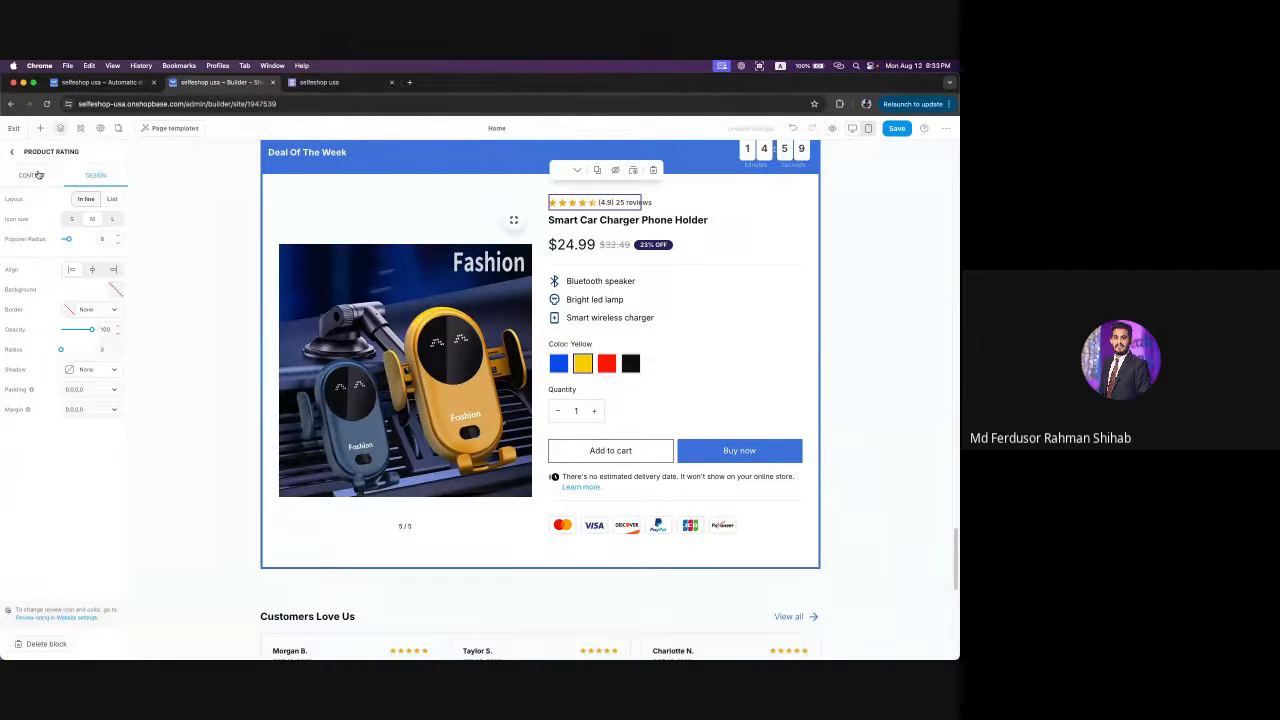
- Open the Product price block's settings from the page layers, hide the compared price, and show it again
left_click(11, 151)
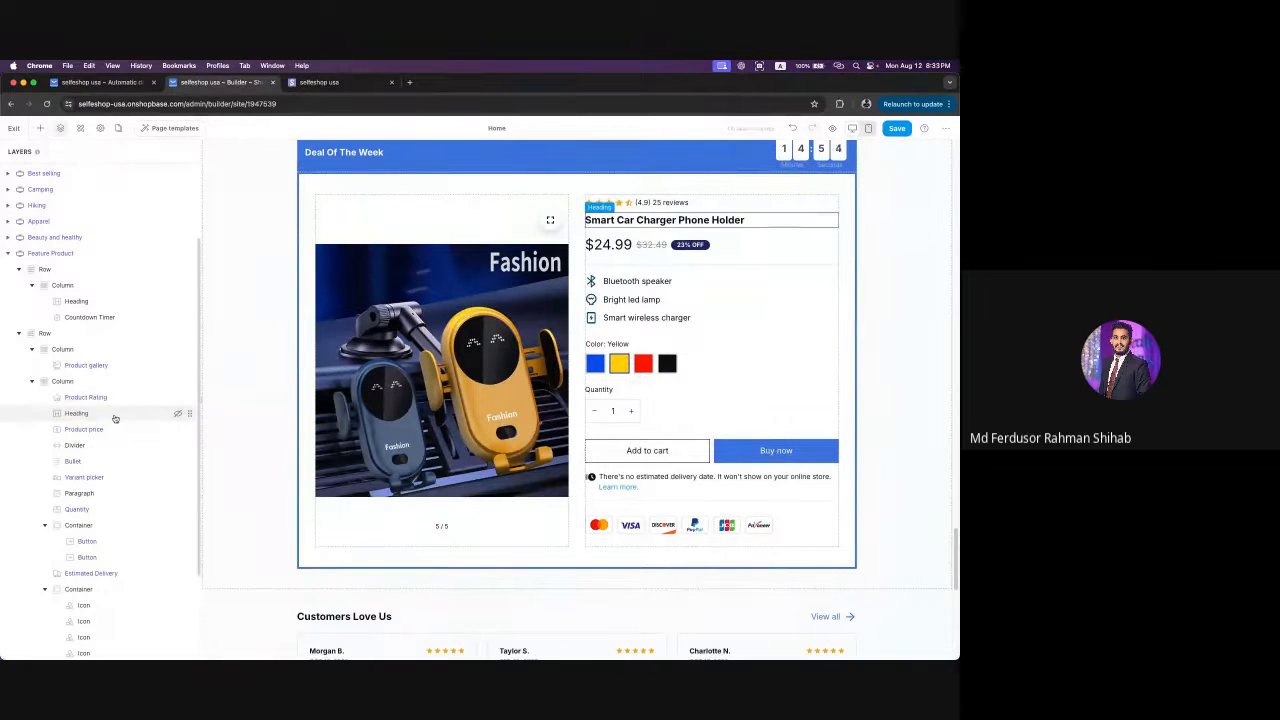
left_click(663, 224)
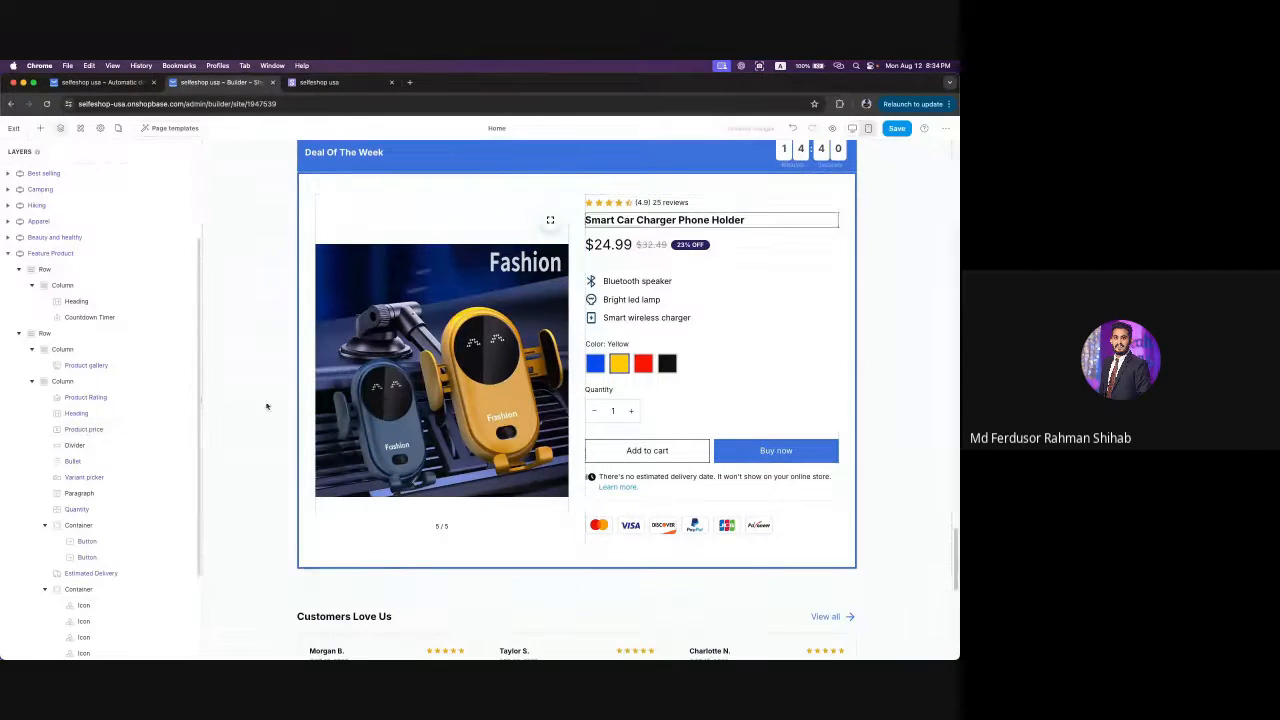
left_click(588, 250)
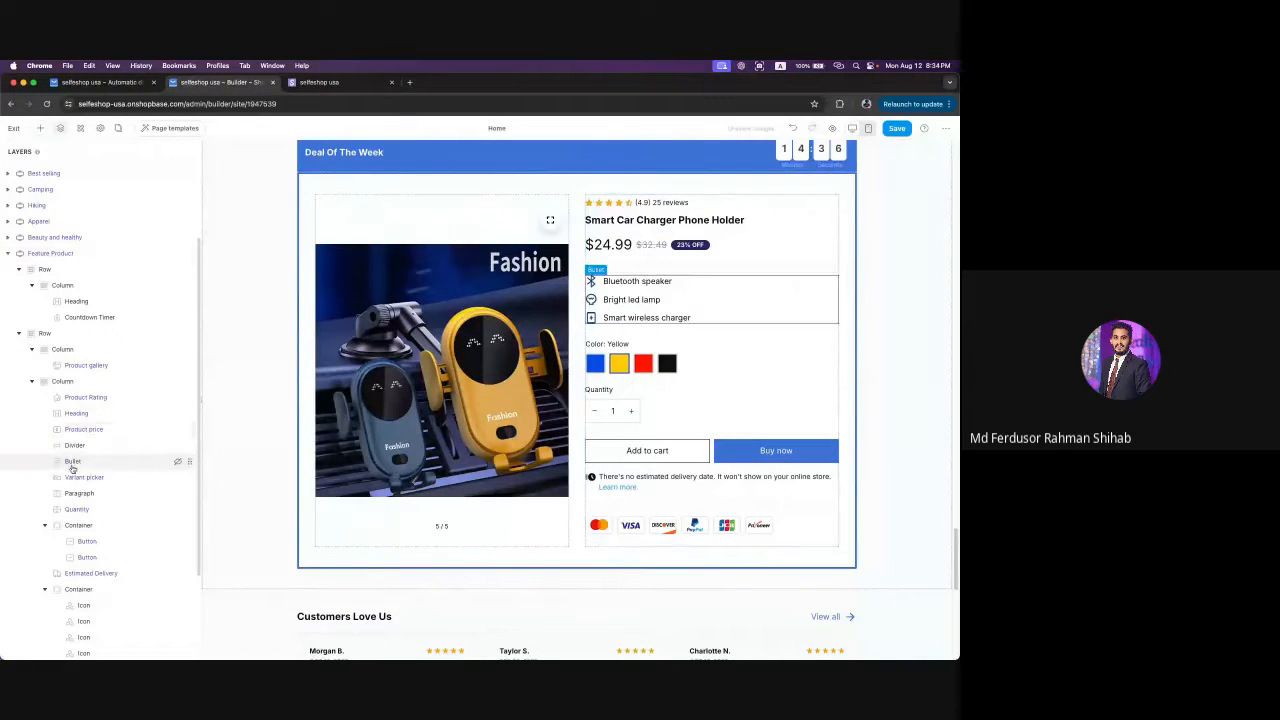
left_click(89, 432)
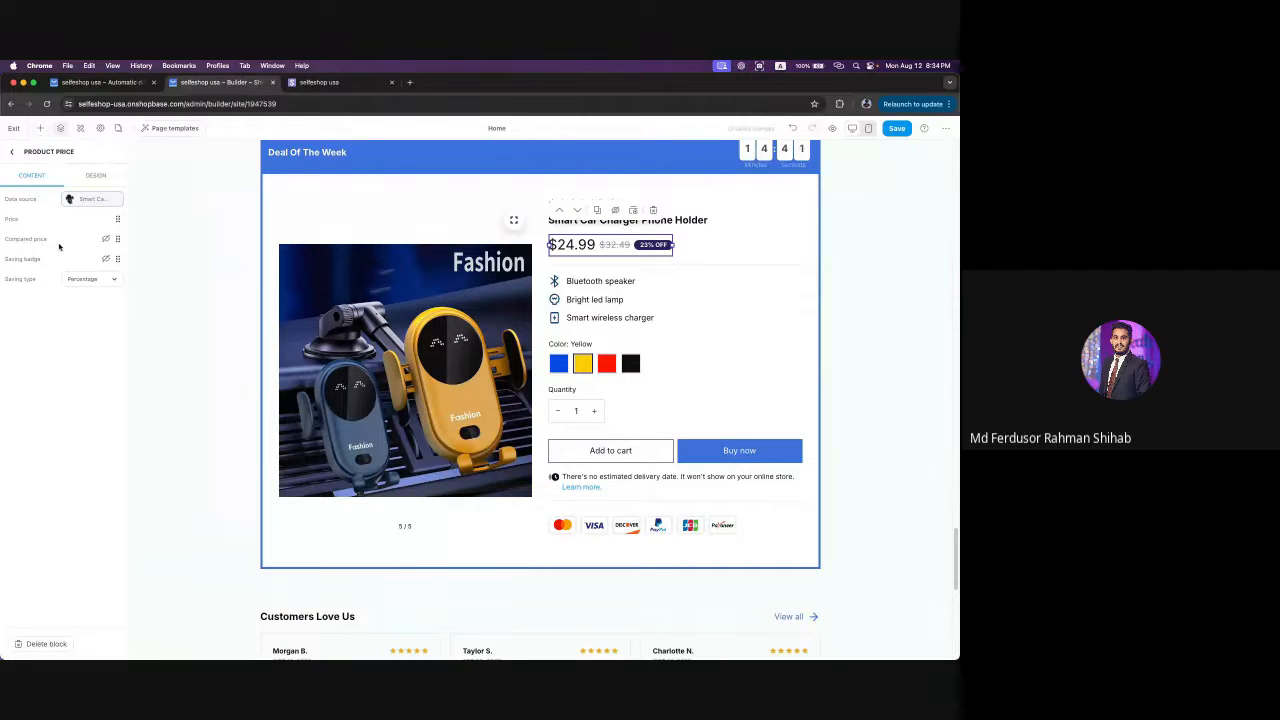
left_click(107, 240)
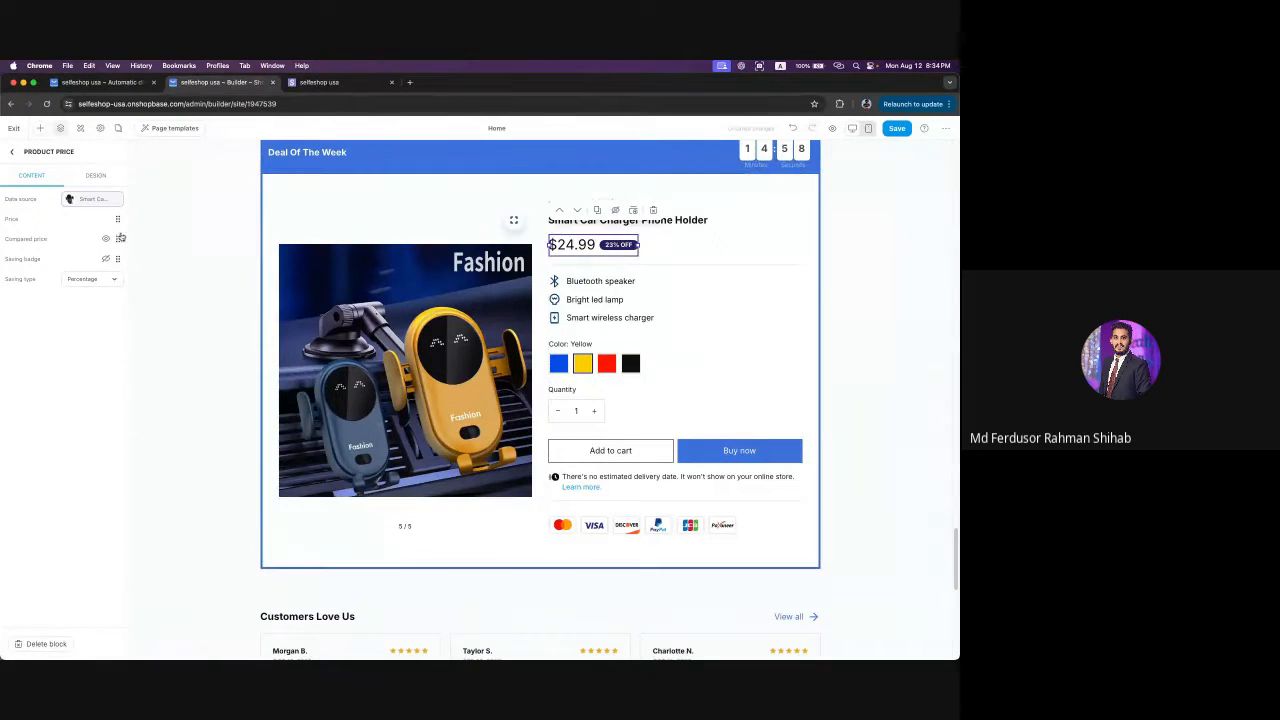
left_click(105, 239)
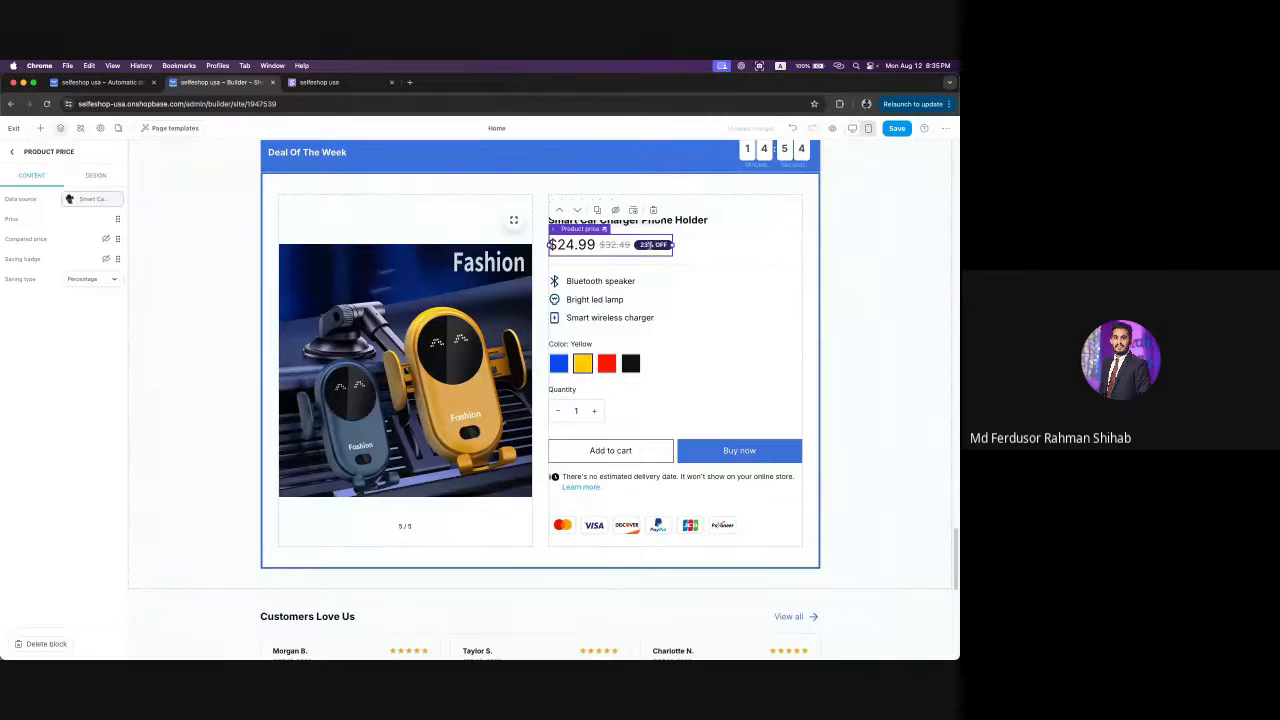
- Try Amount as the saving type for the product price's saving badge and return it to Percentage
left_click(106, 259)
left_click(90, 279)
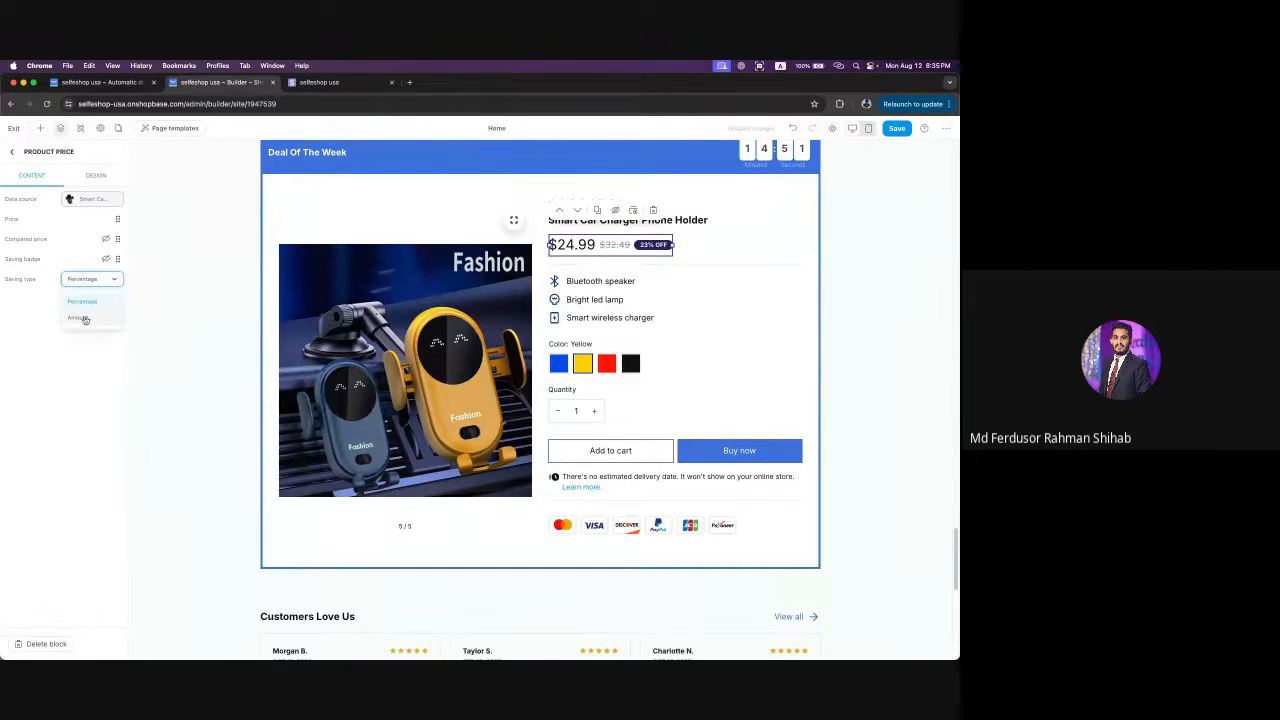
left_click(80, 320)
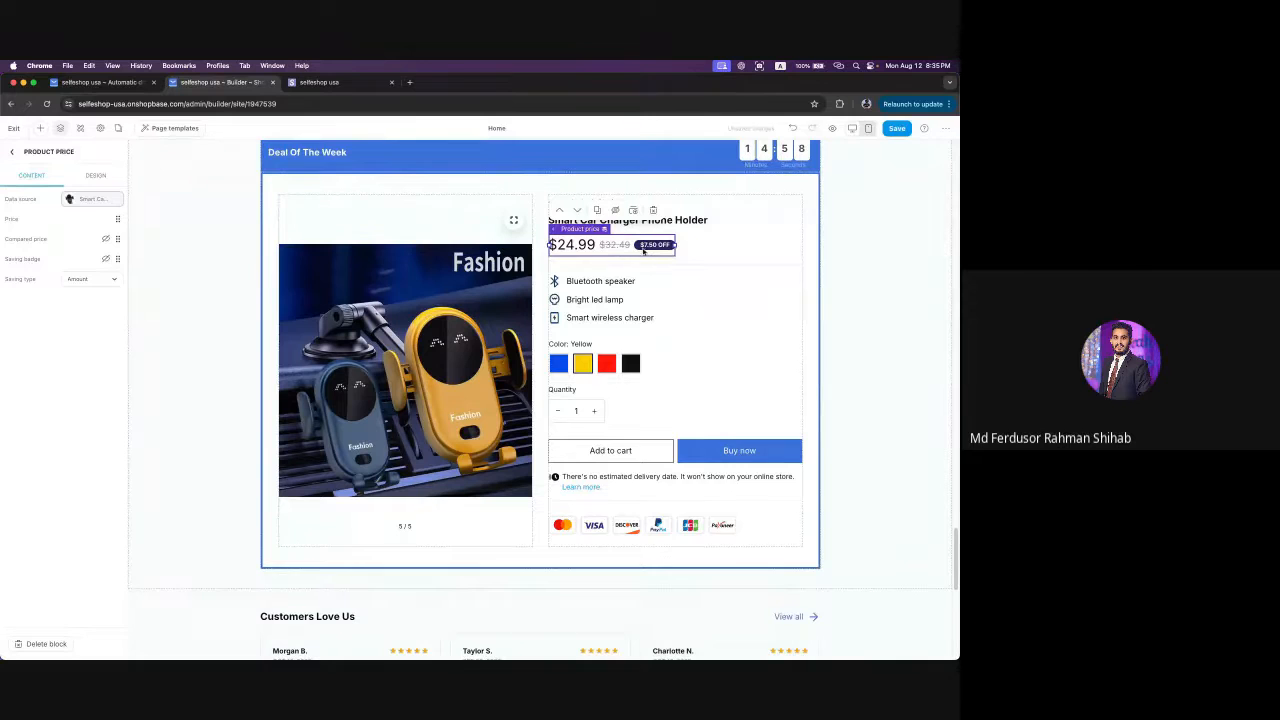
left_click(88, 280)
left_click(90, 302)
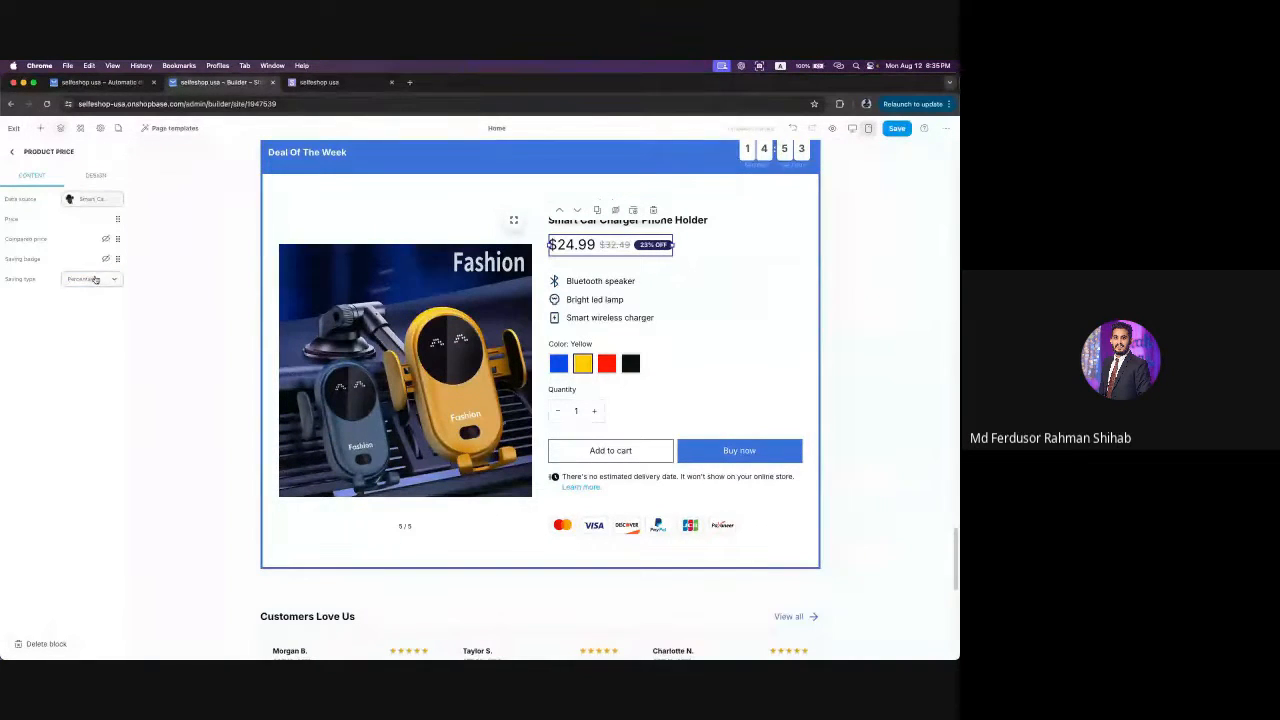
- Try placing the compared price and saving badge before the price, and move the price back to first place
left_click(95, 280)
left_click(109, 372)
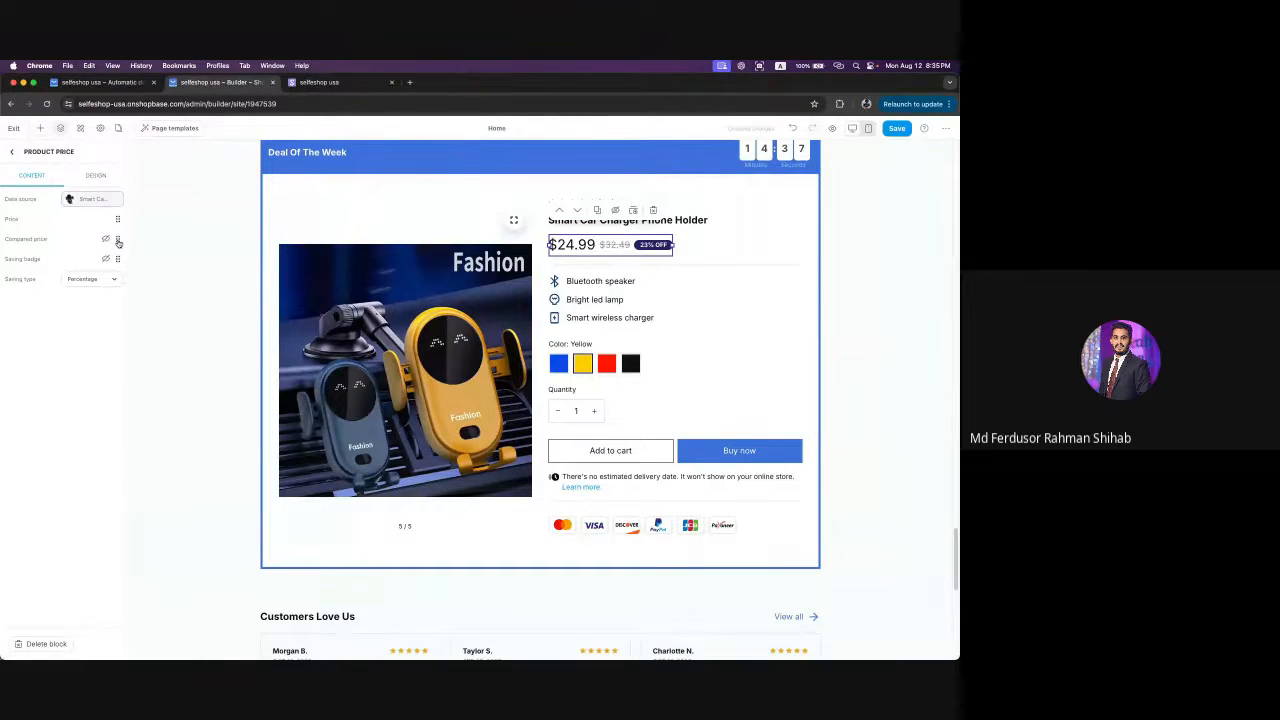
left_click_drag(118, 242, 118, 218)
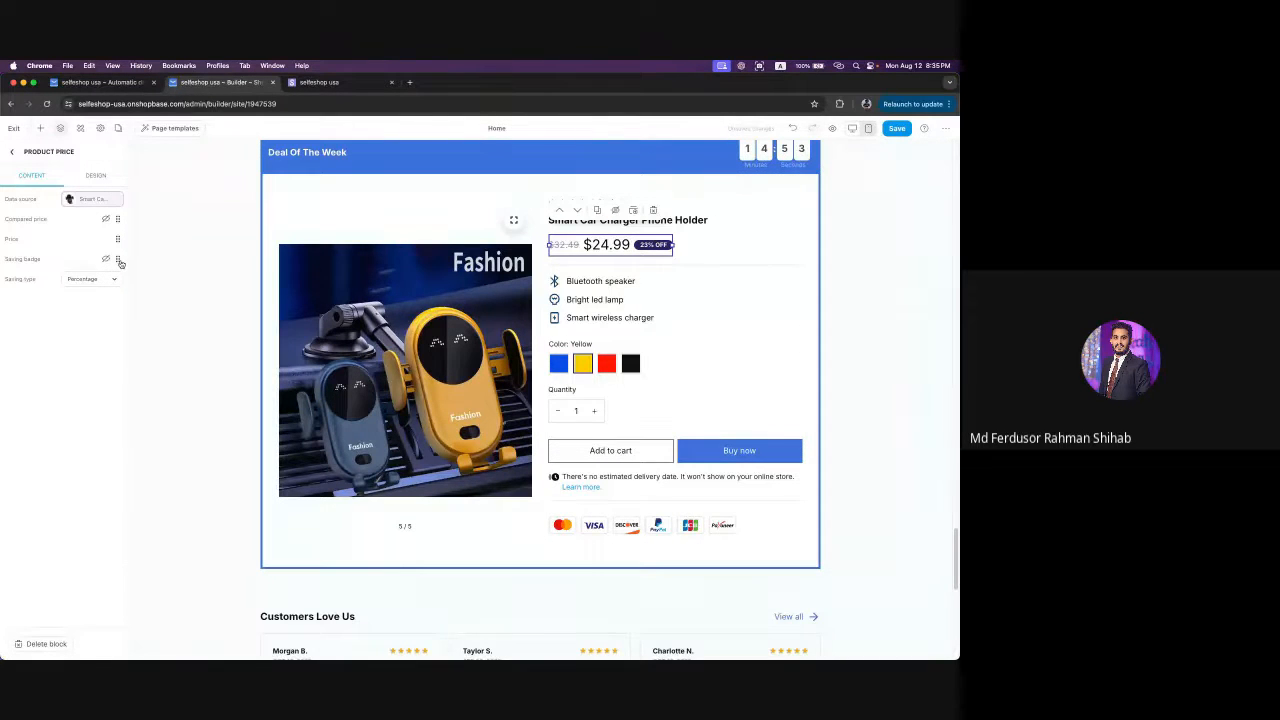
left_click_drag(120, 262, 120, 240)
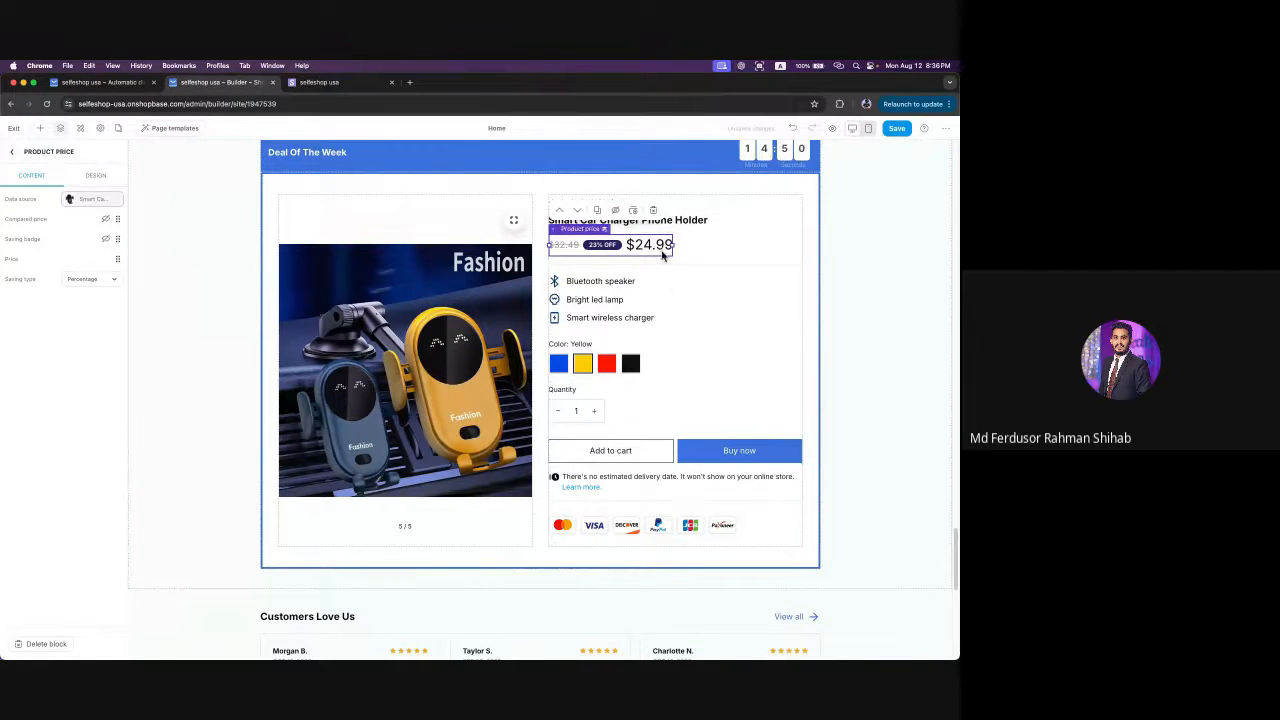
left_click_drag(119, 260, 120, 217)
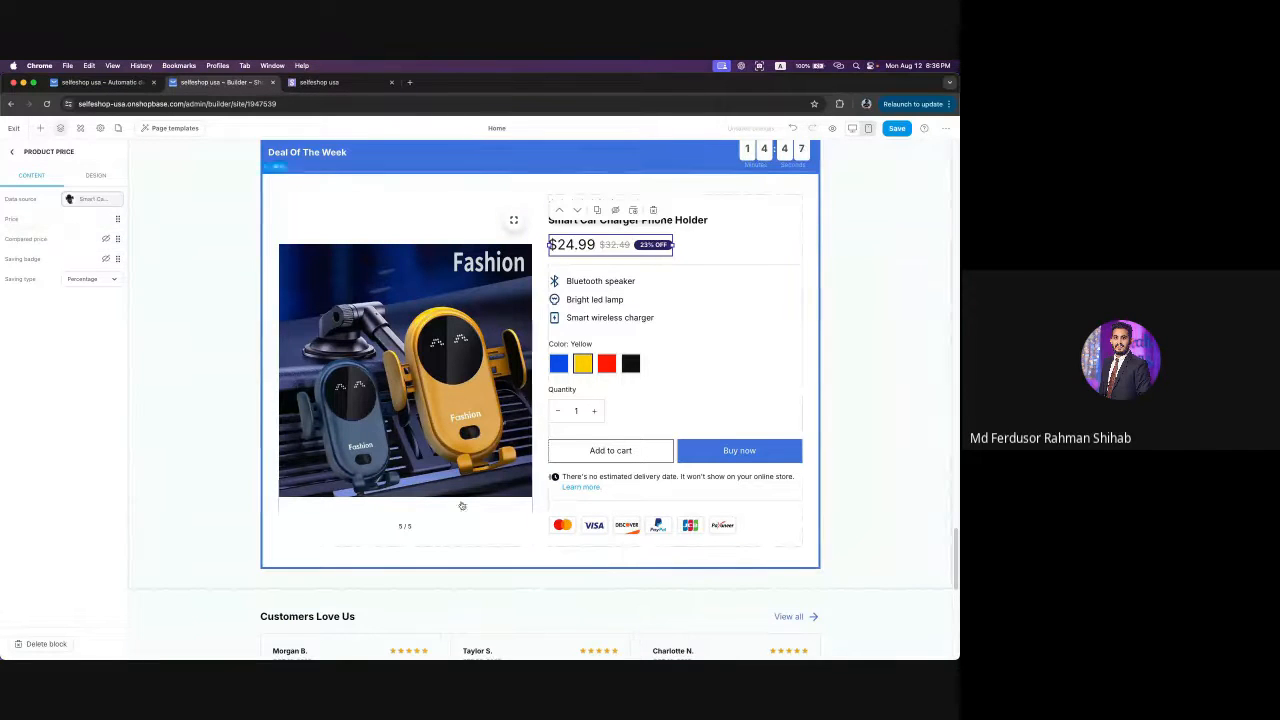
- Set the price color of the Smart Car Charger Phone Holder's product price block to black
left_click(87, 178)
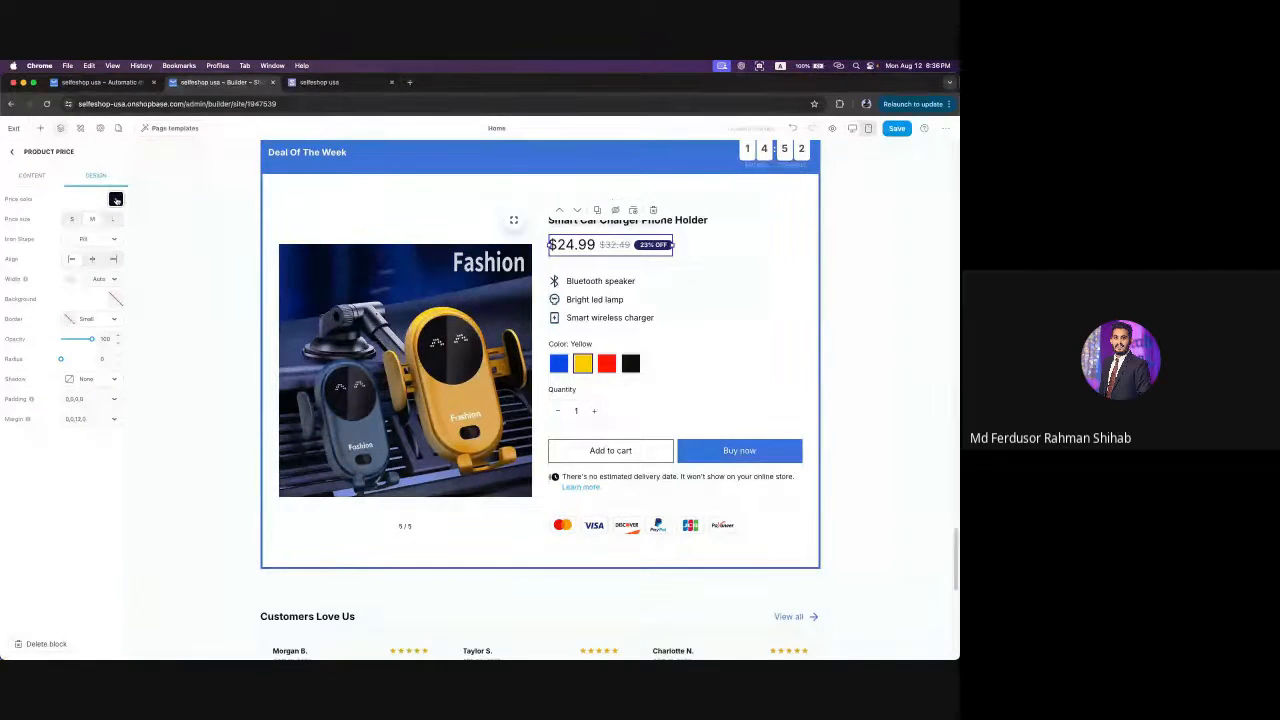
left_click(116, 200)
left_click(47, 243)
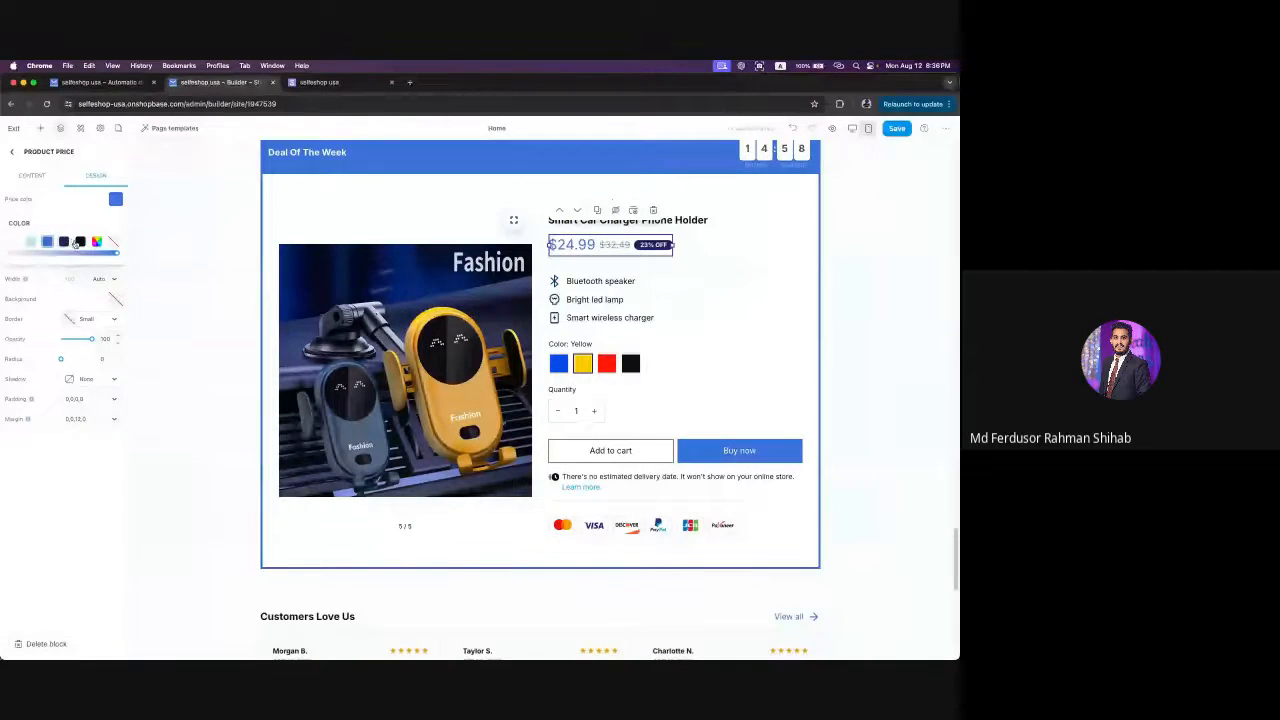
left_click(80, 242)
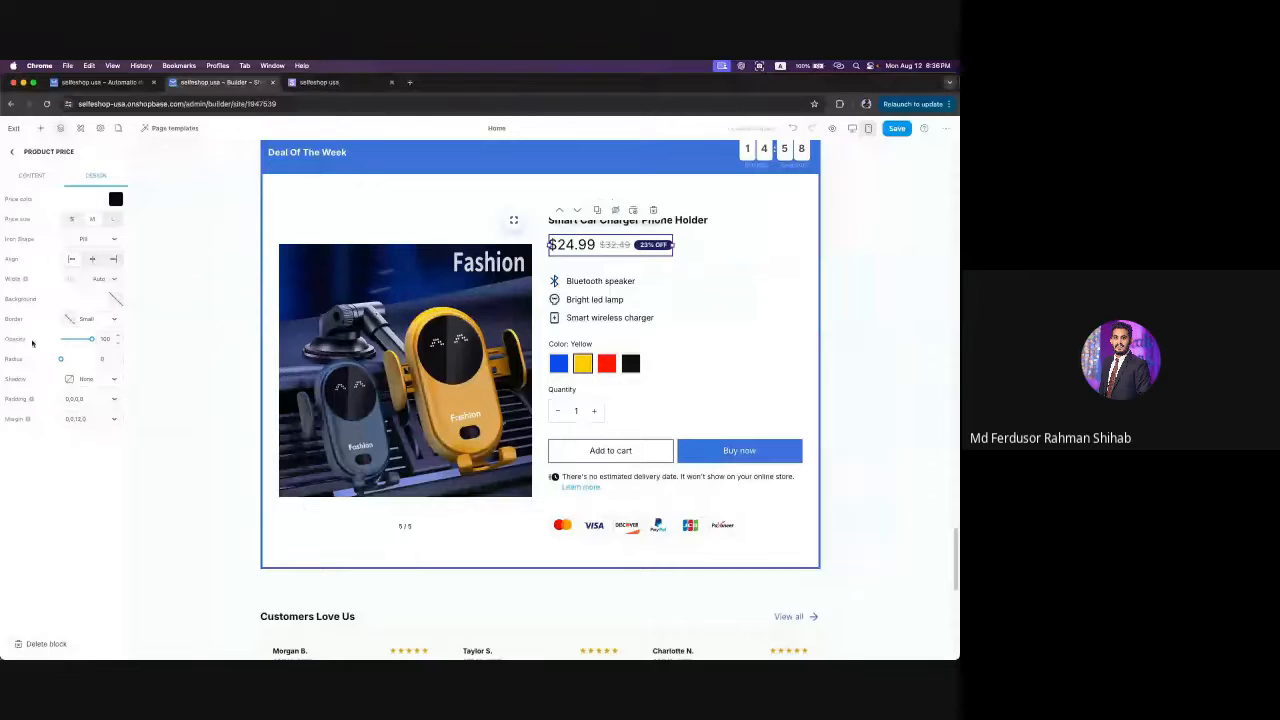
left_click(13, 154)
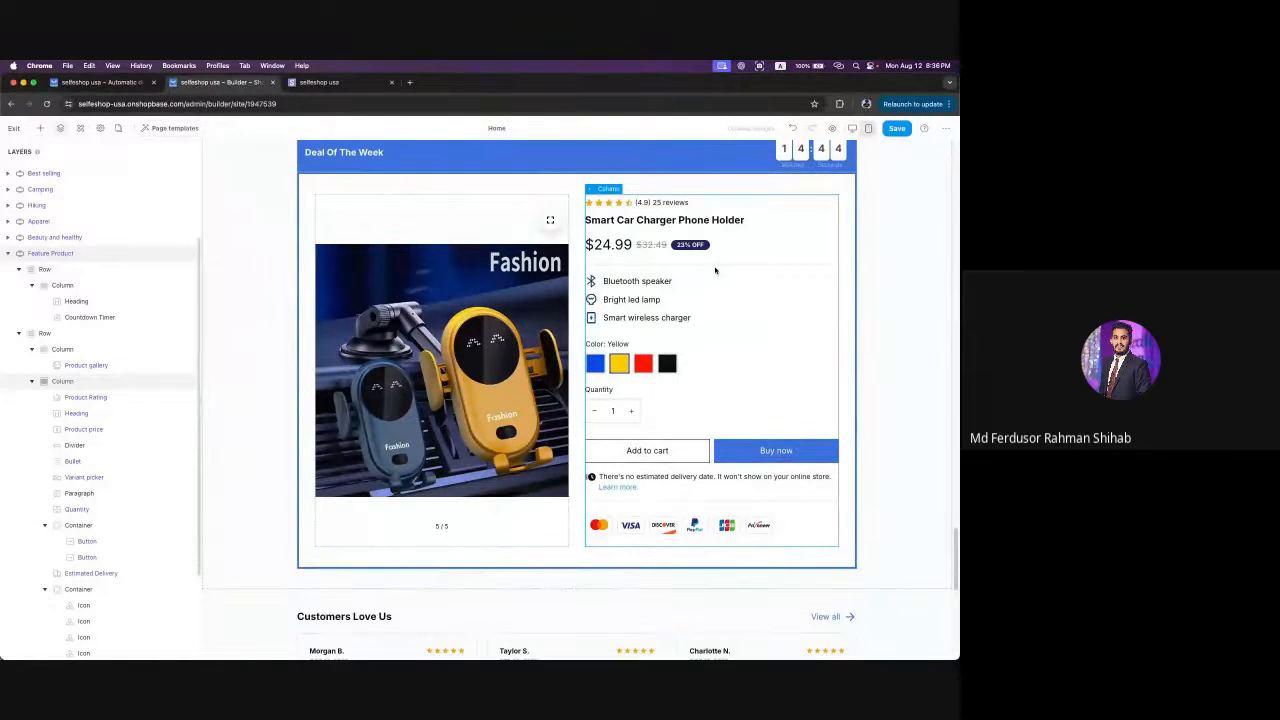
- Try a different background color for the divider below the product price
left_click(690, 220)
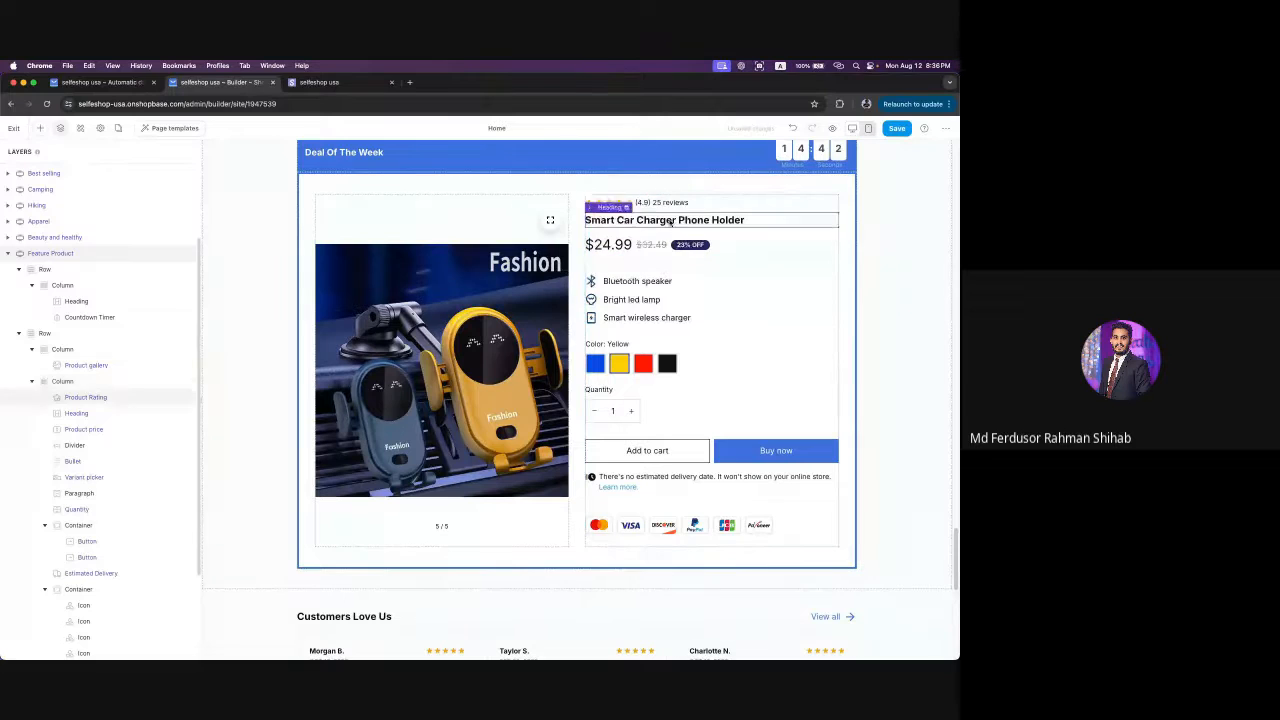
left_click(652, 295)
left_click(664, 270)
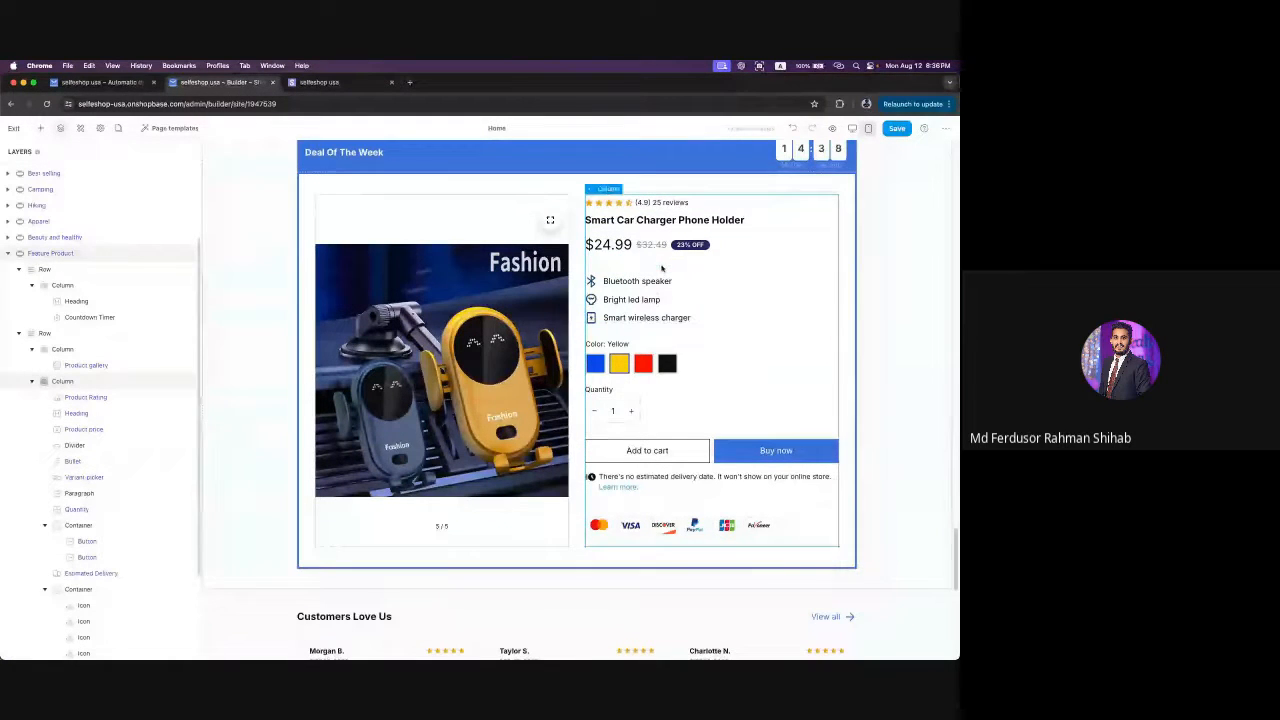
left_click(660, 266)
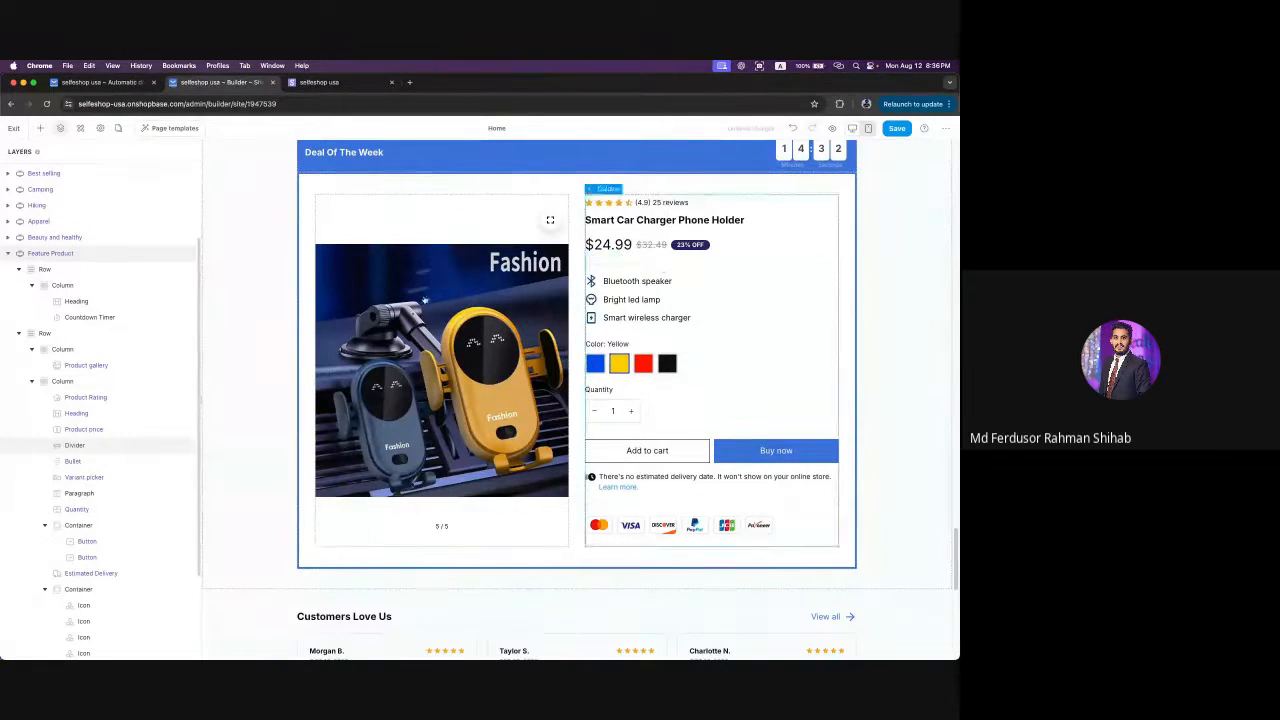
left_click(74, 445)
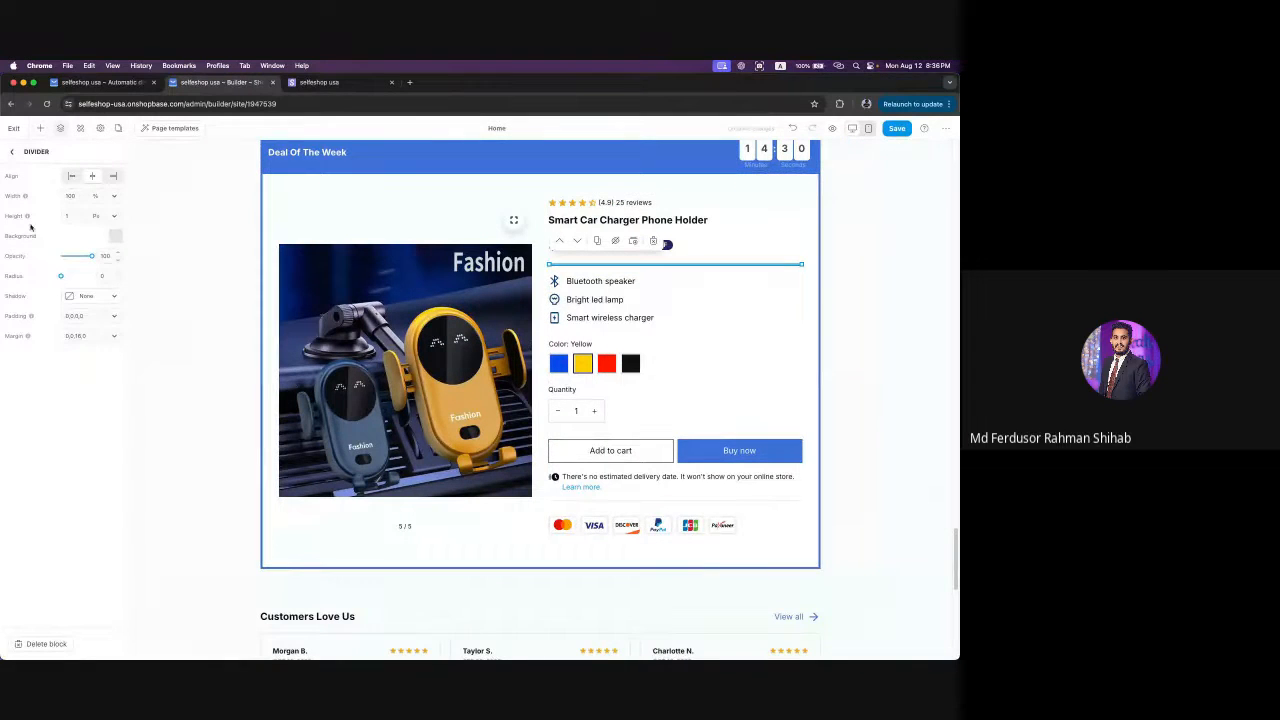
left_click(115, 239)
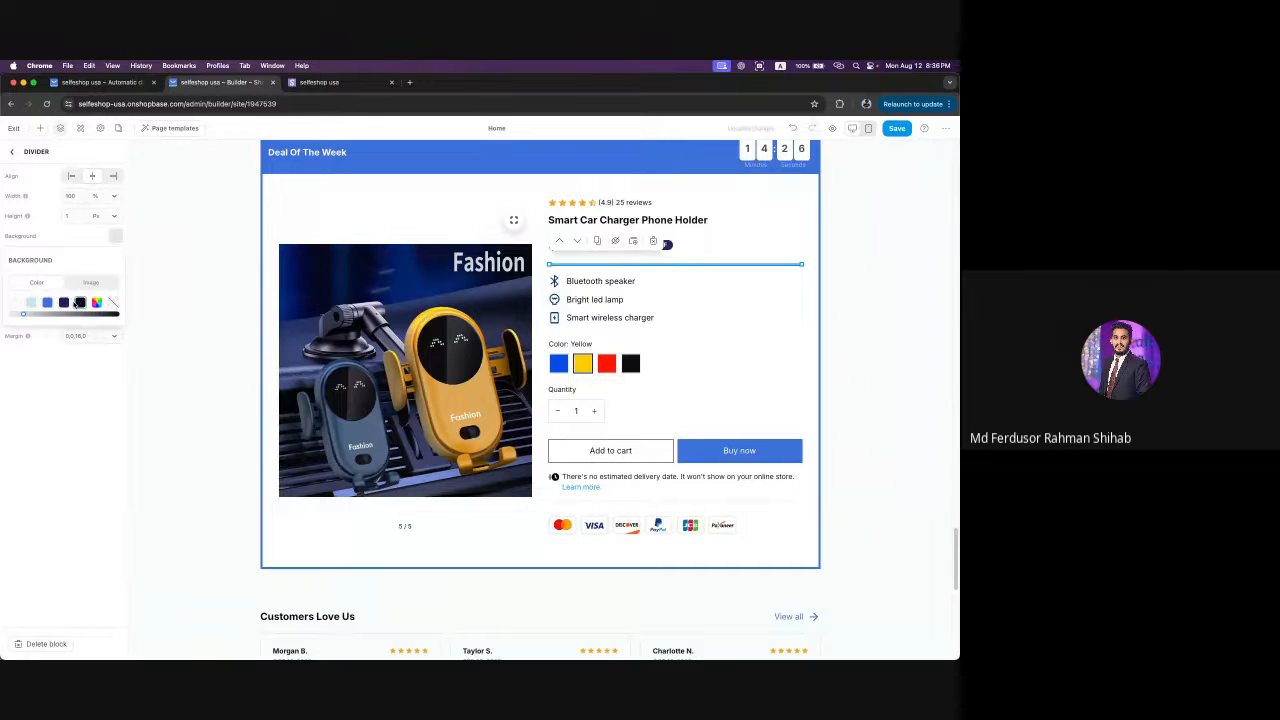
left_click(63, 302)
left_click(13, 151)
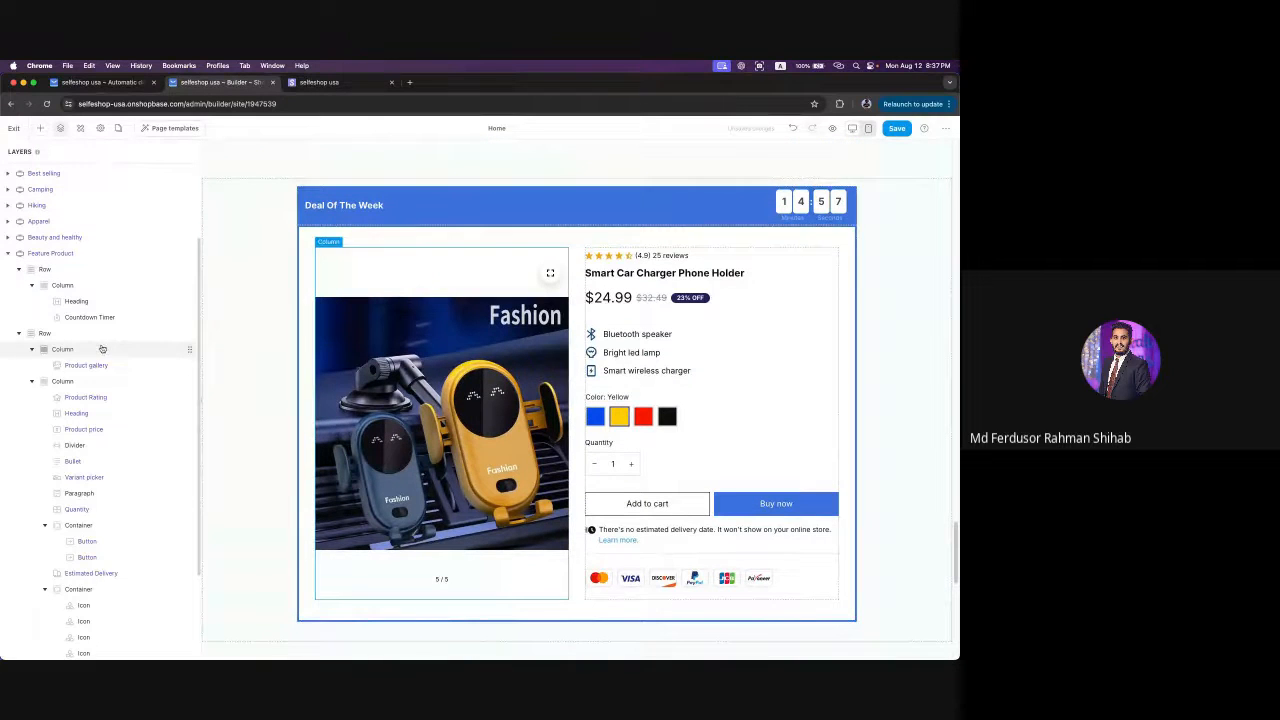
- Return the background of the divider below the product price to light grey
left_click(92, 446)
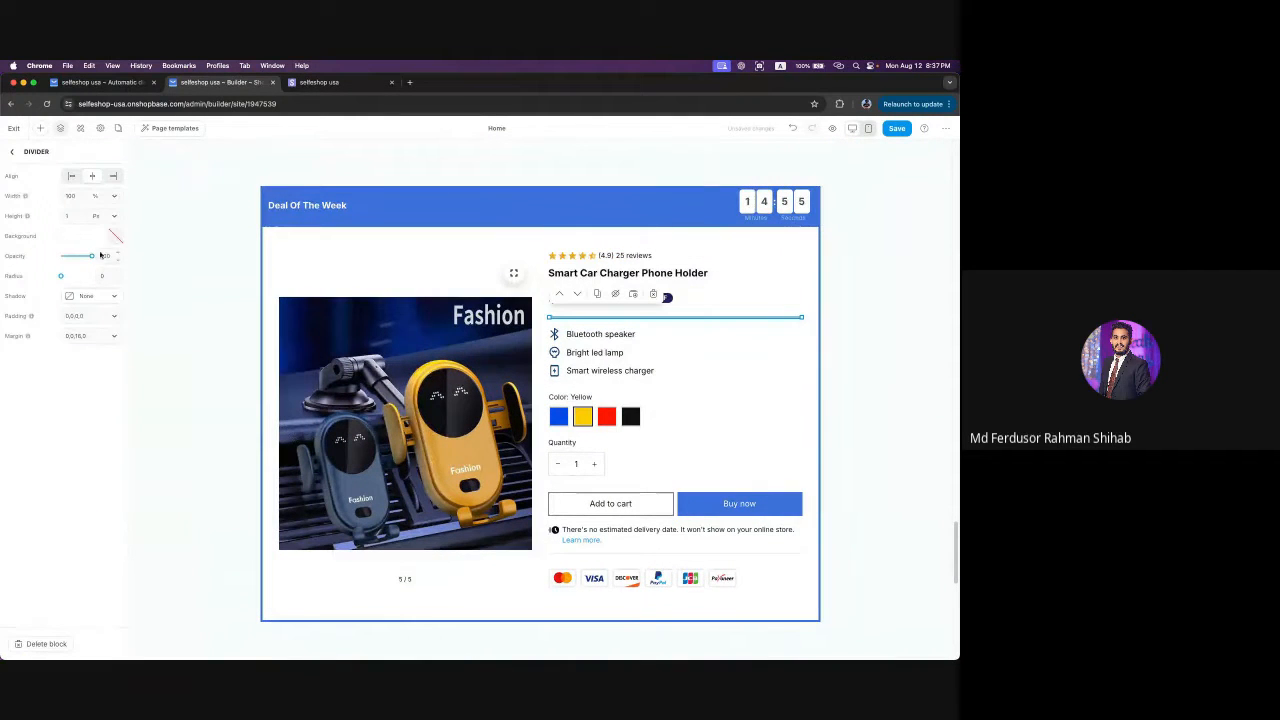
left_click(115, 236)
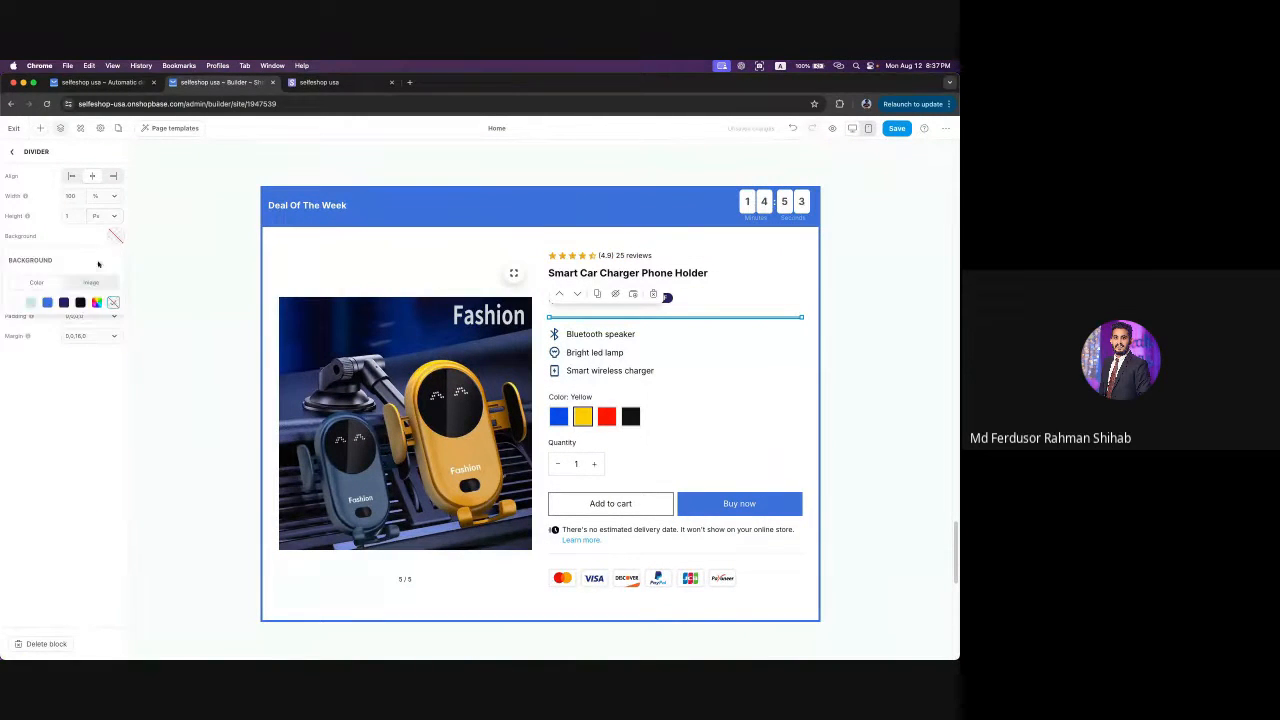
left_click(77, 396)
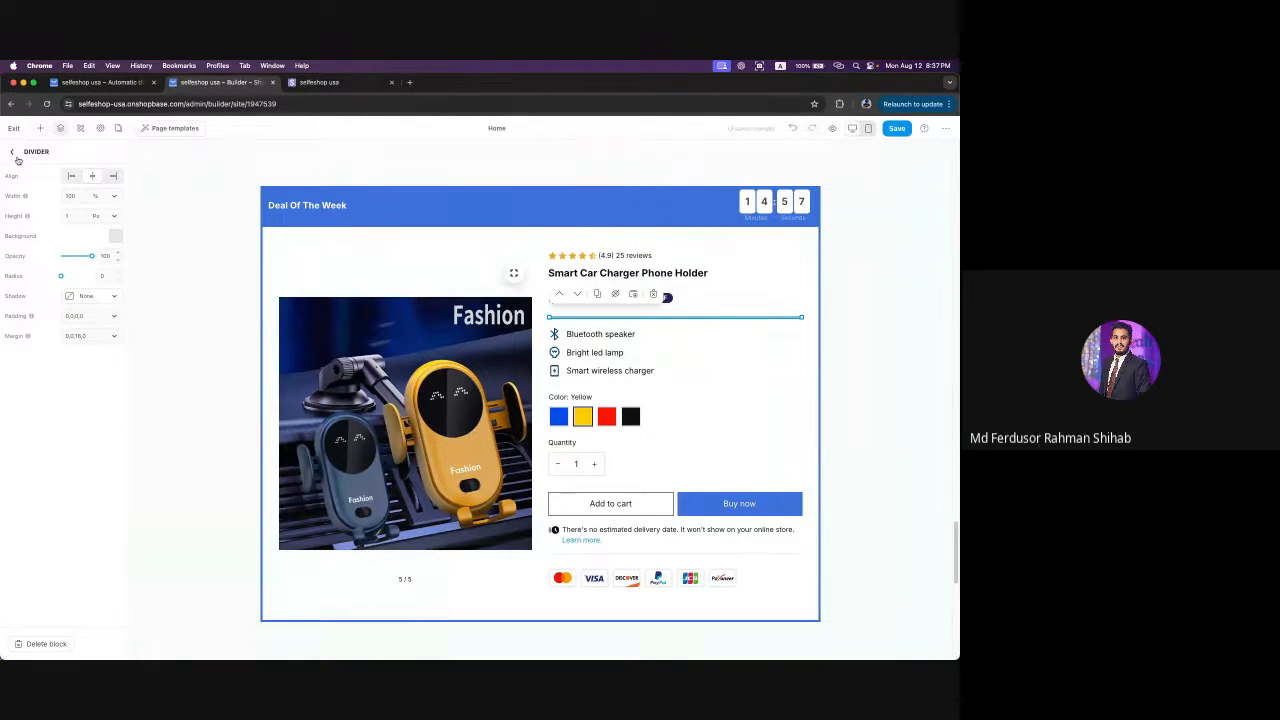
left_click(14, 154)
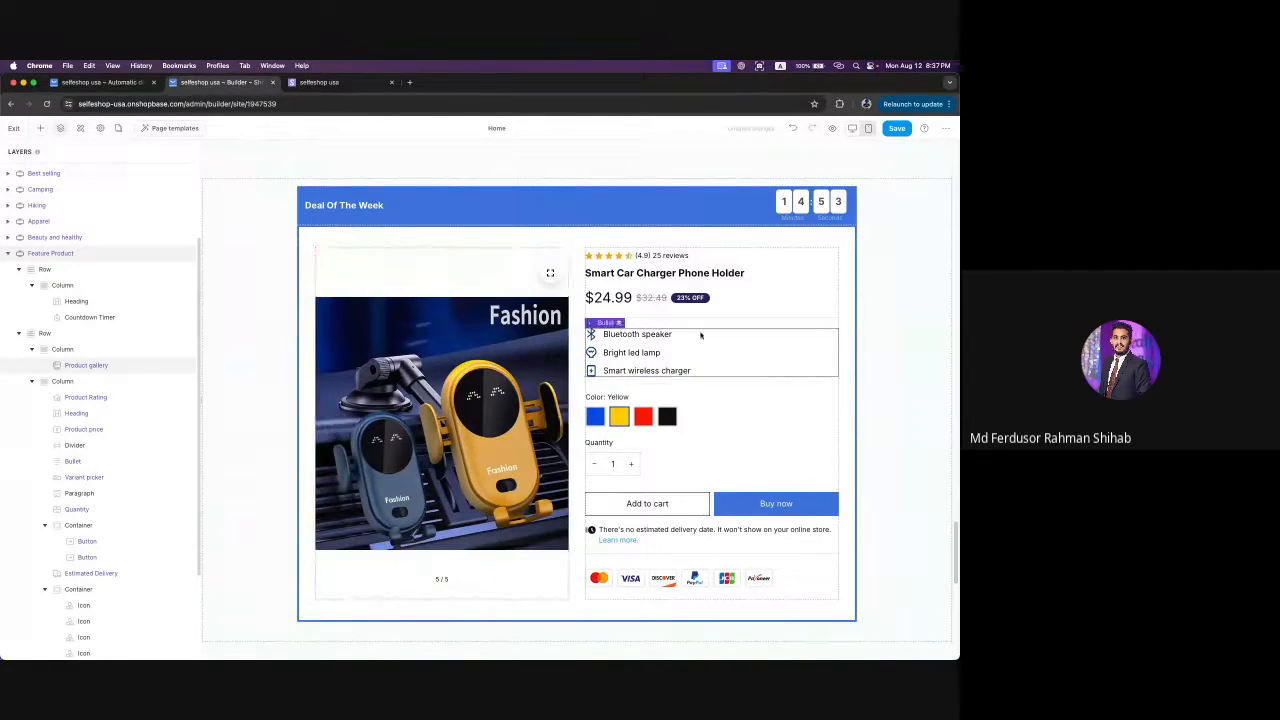
scroll(129, 488, "down", 1)
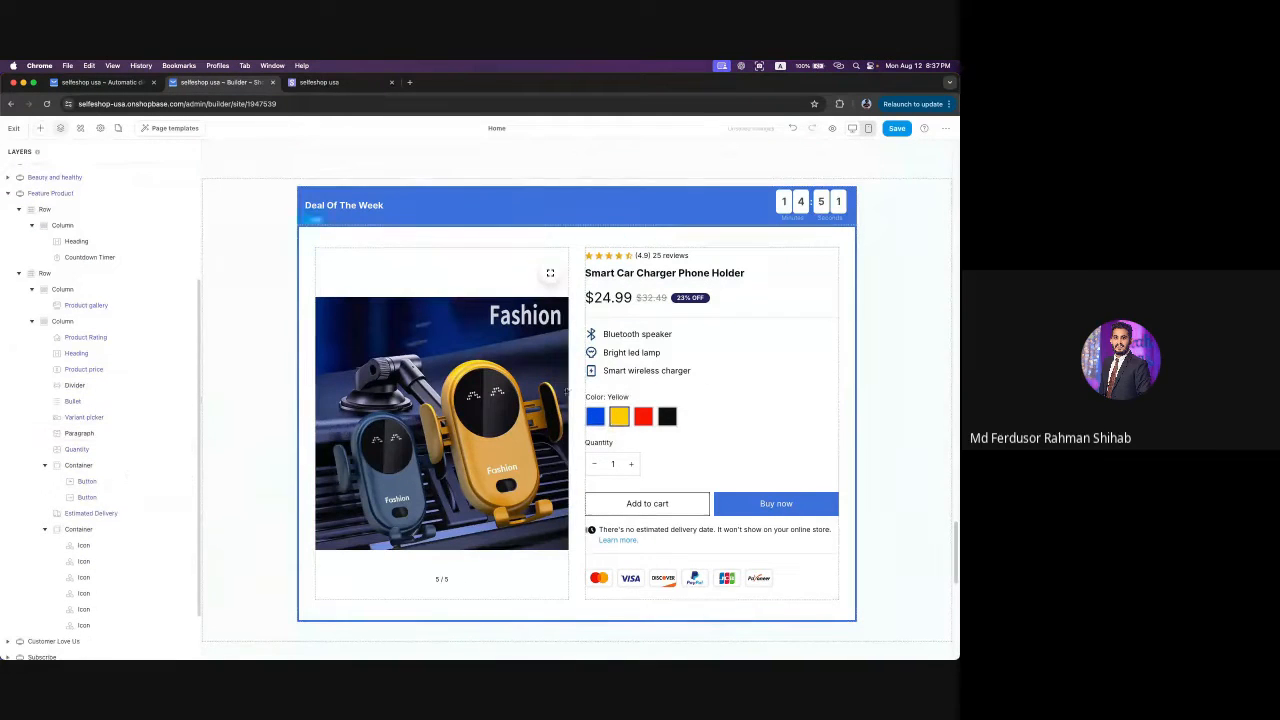
left_click(617, 337)
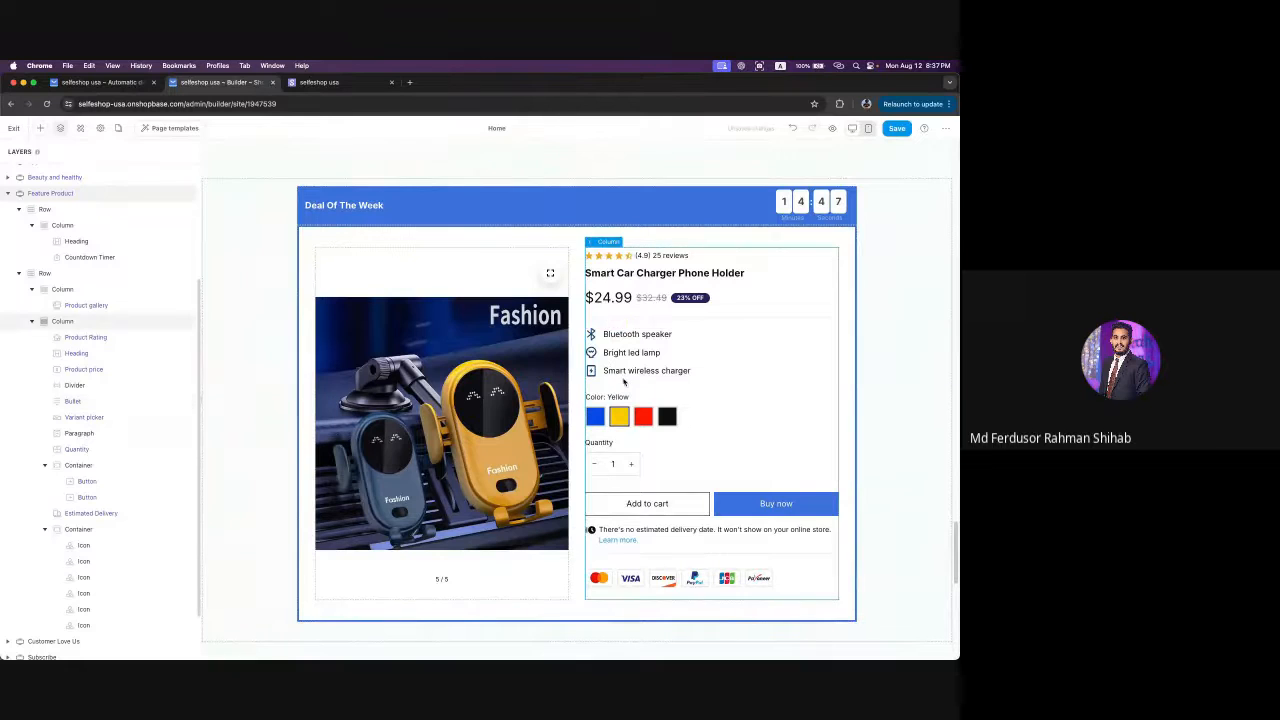
left_click(392, 440)
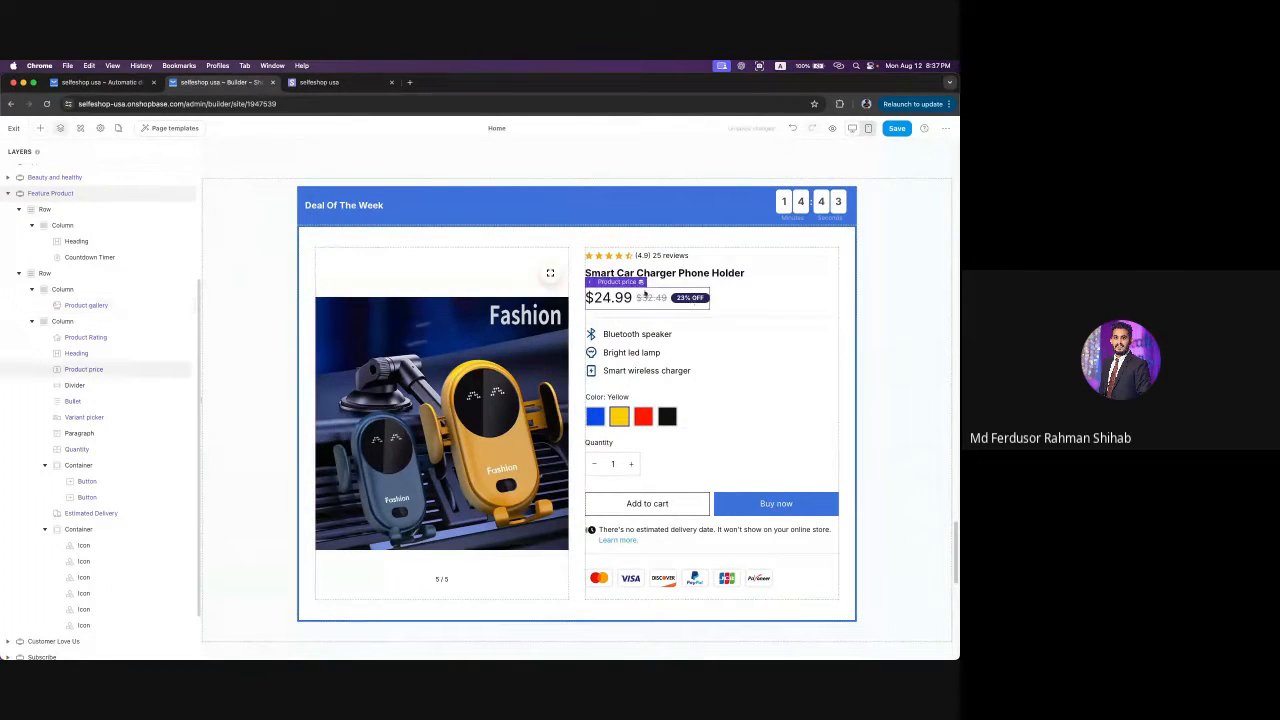
left_click(684, 276)
left_click(434, 458)
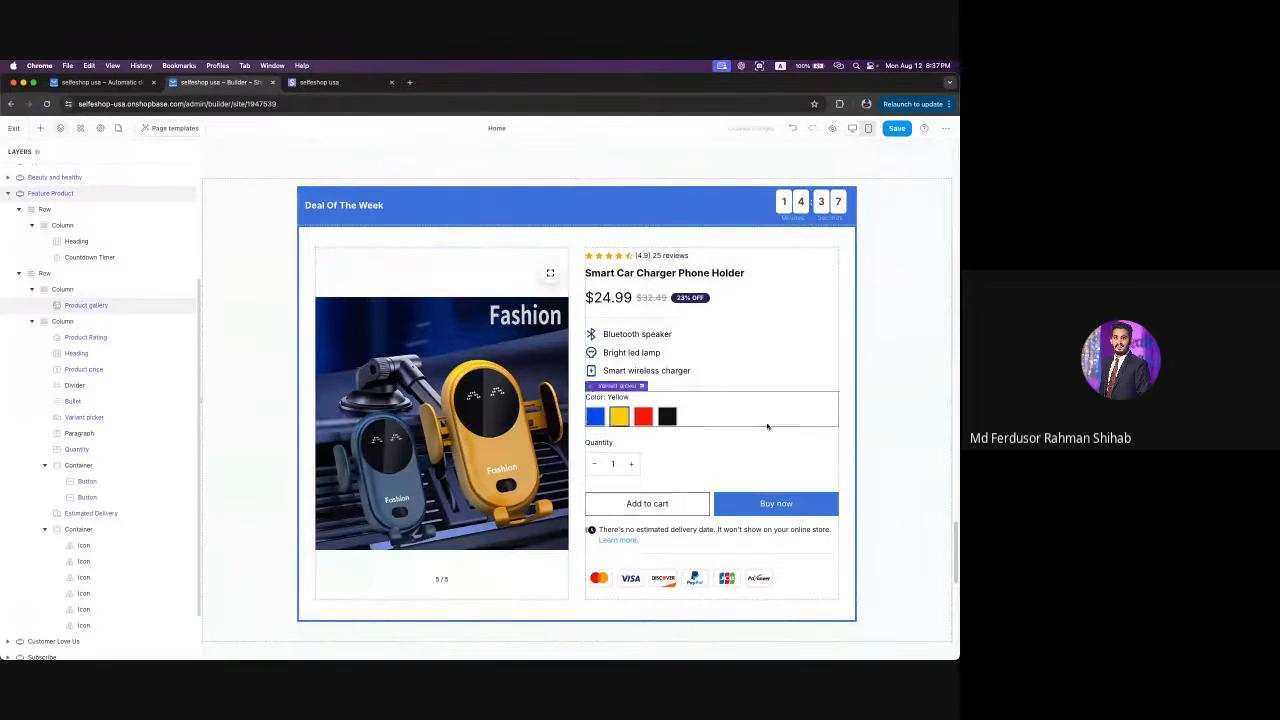
left_click(686, 373)
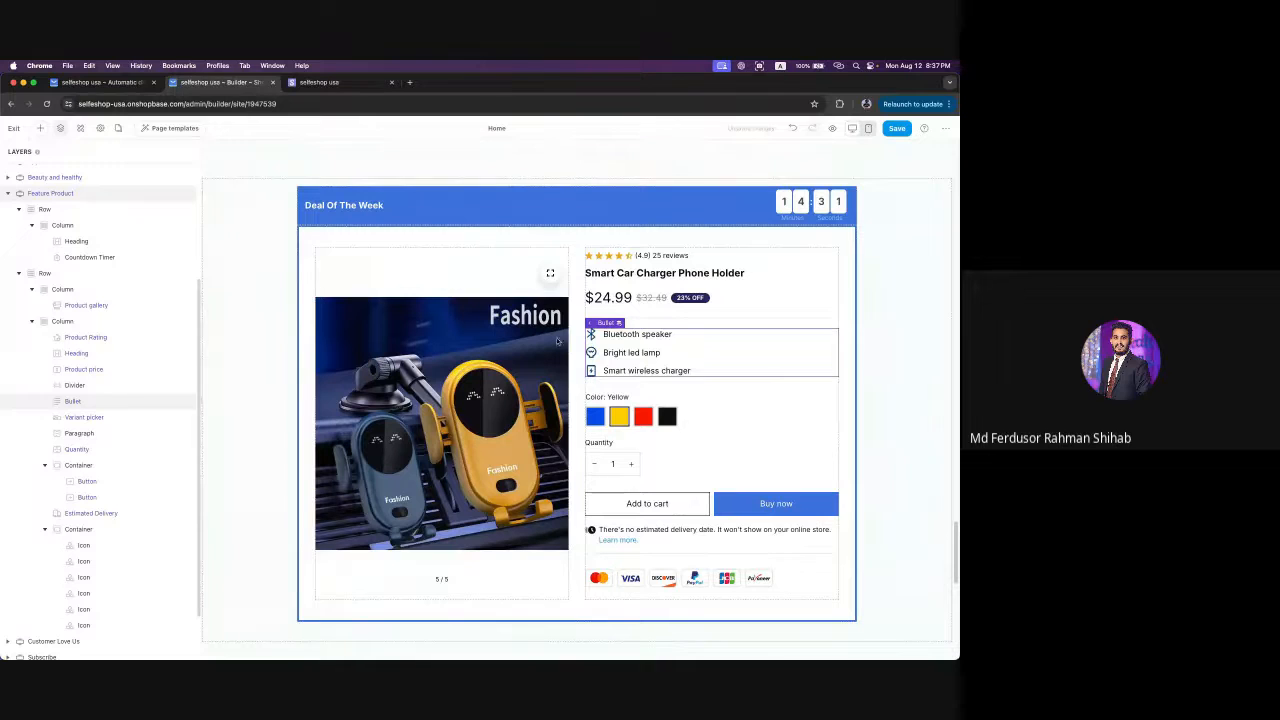
- Review the icon choices of the three product feature bullets and the bullet block's design settings
left_click(629, 343)
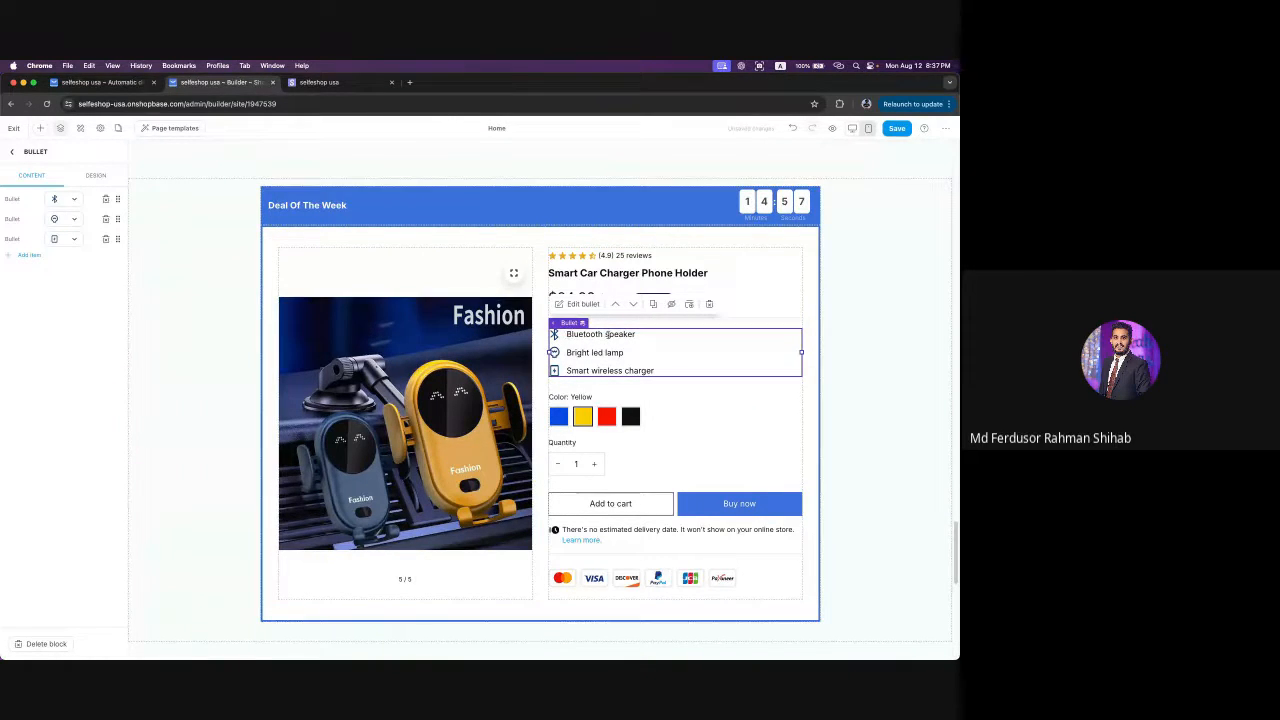
left_click(78, 199)
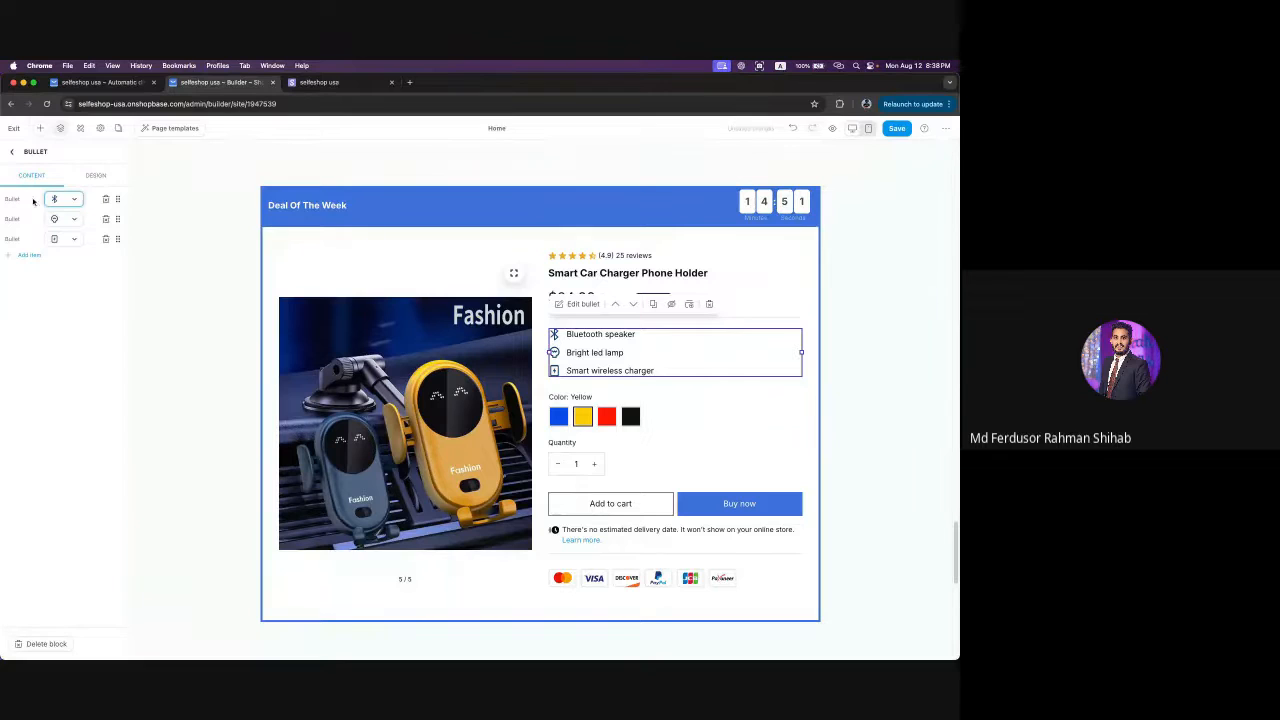
left_click(60, 218)
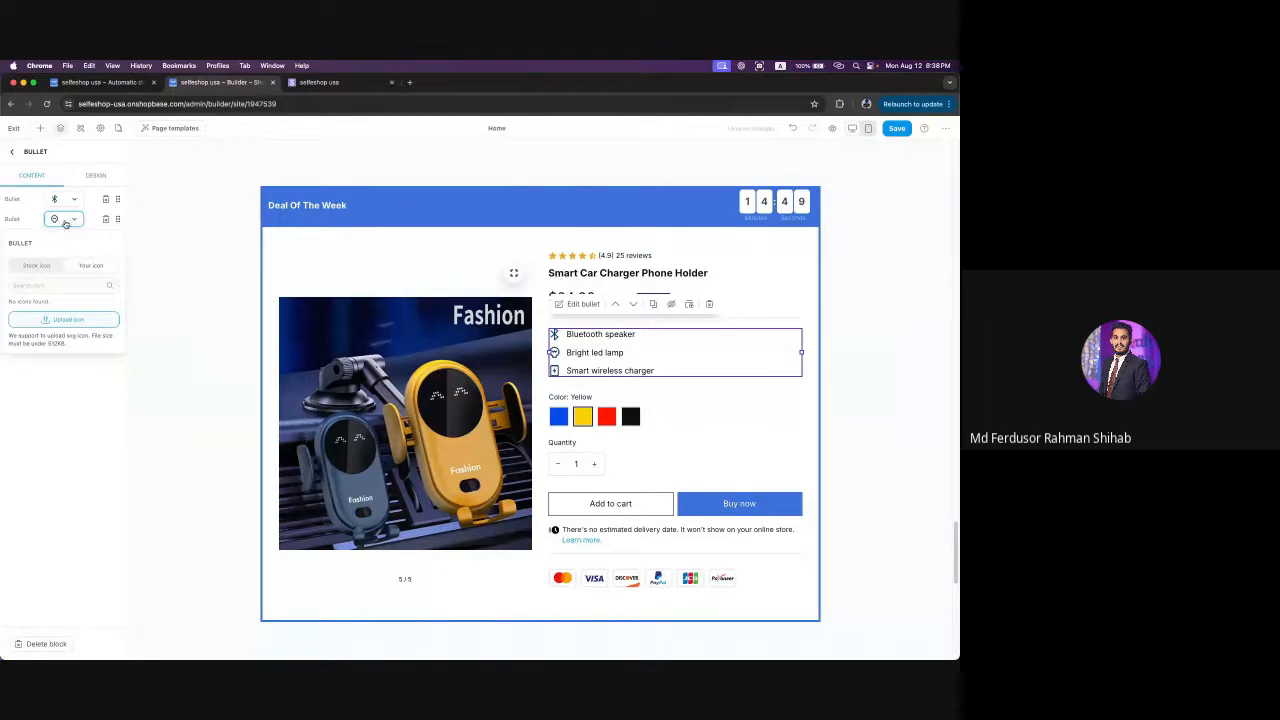
left_click(65, 223)
left_click(66, 242)
left_click(69, 243)
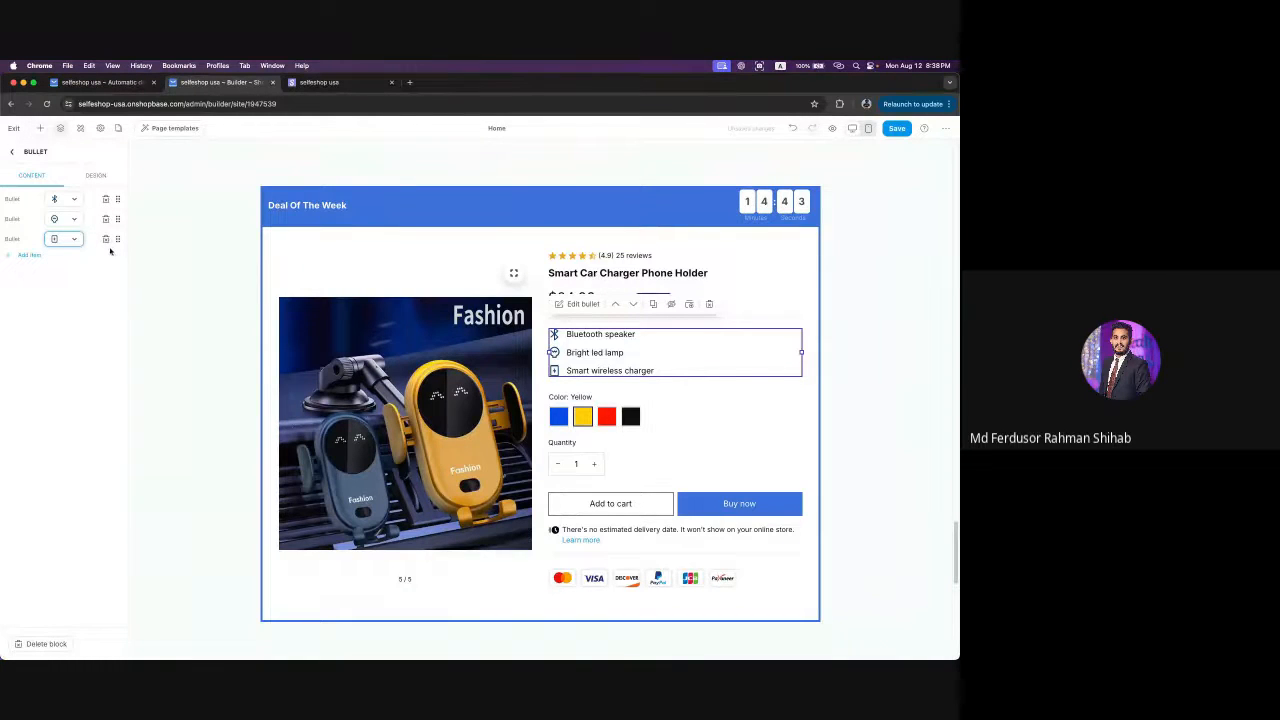
left_click(100, 177)
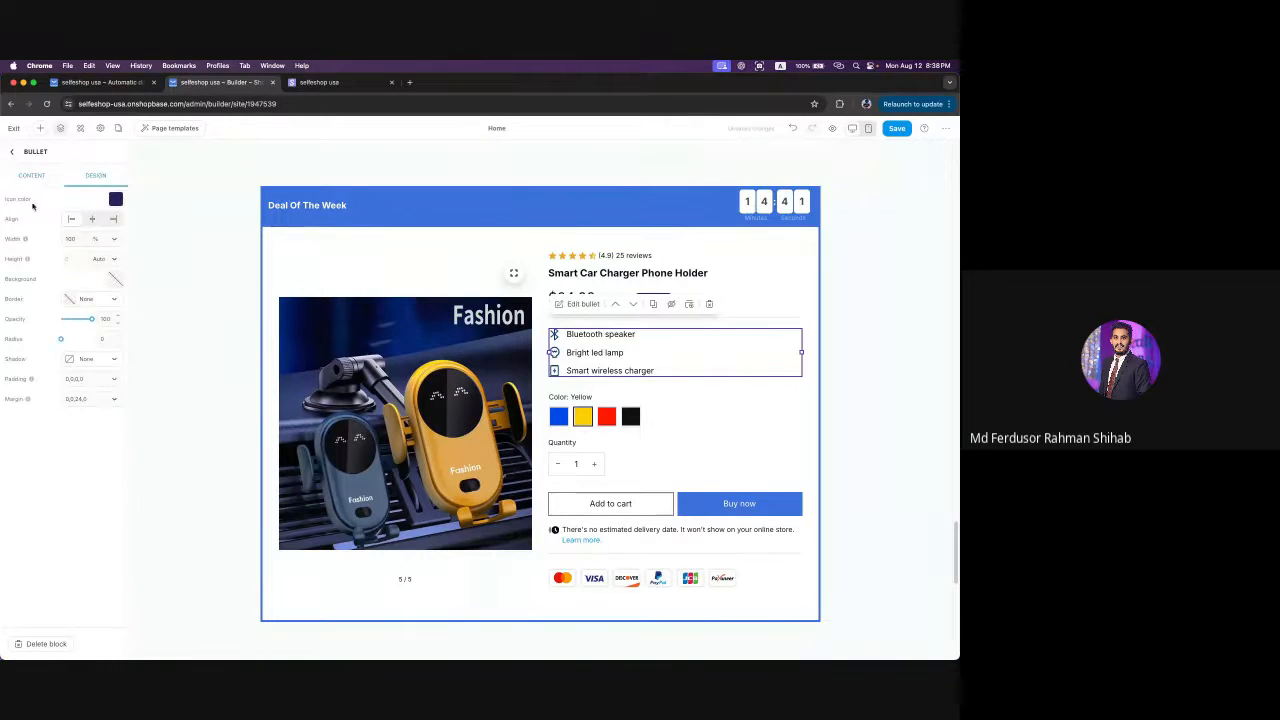
left_click(12, 153)
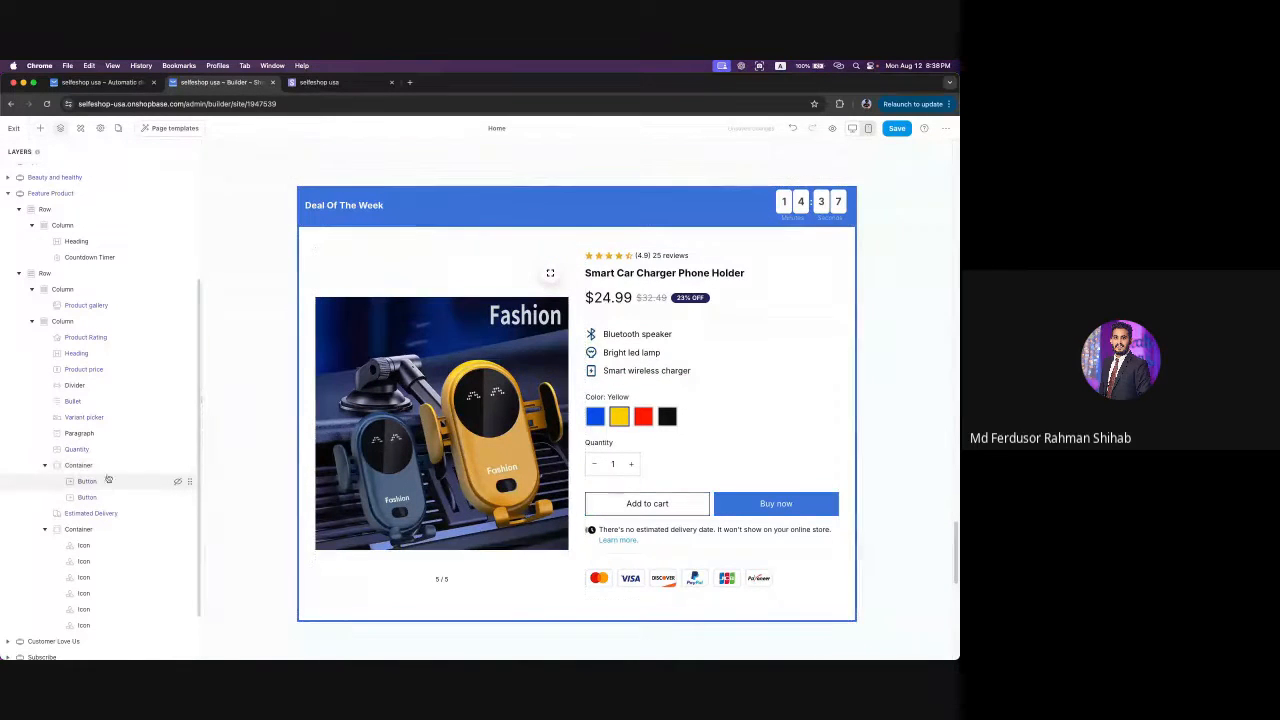
- Open the design settings of the featured product's variant picker and enlarge the page to 110% for reading
scroll(118, 499, "down", 1)
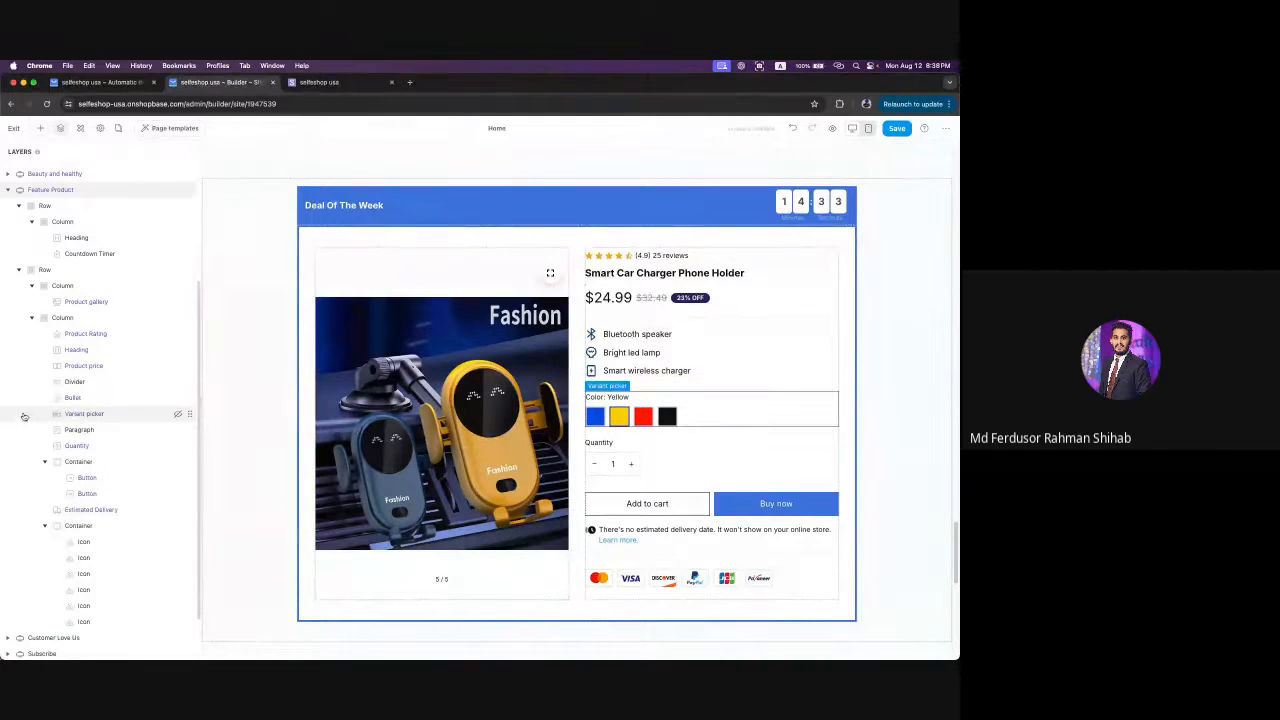
left_click(120, 414)
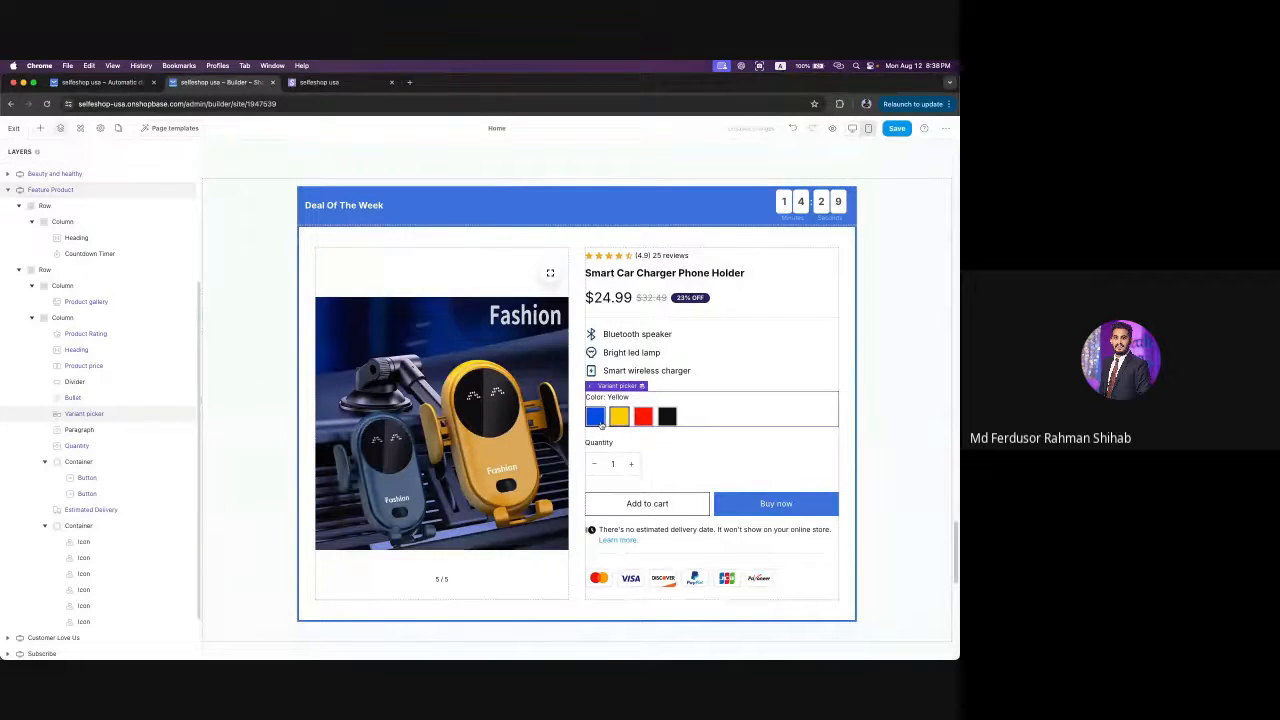
left_click(93, 420)
left_click(92, 176)
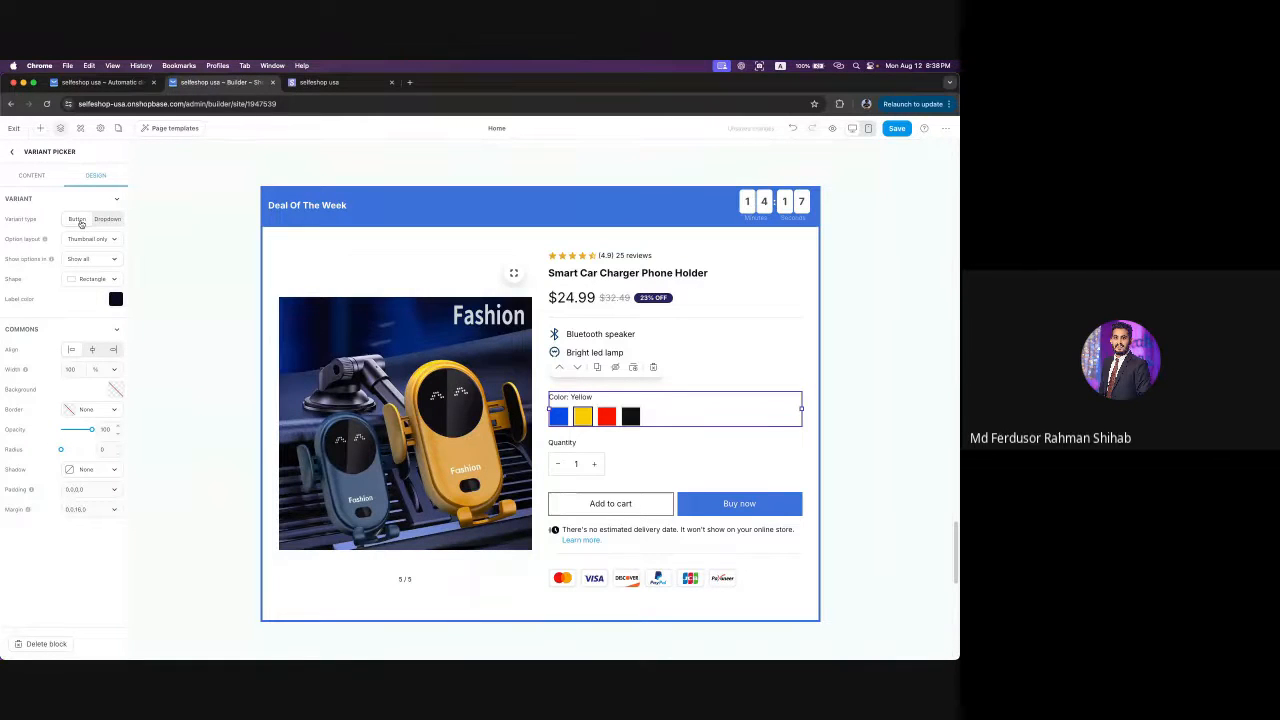
key("super+equal")
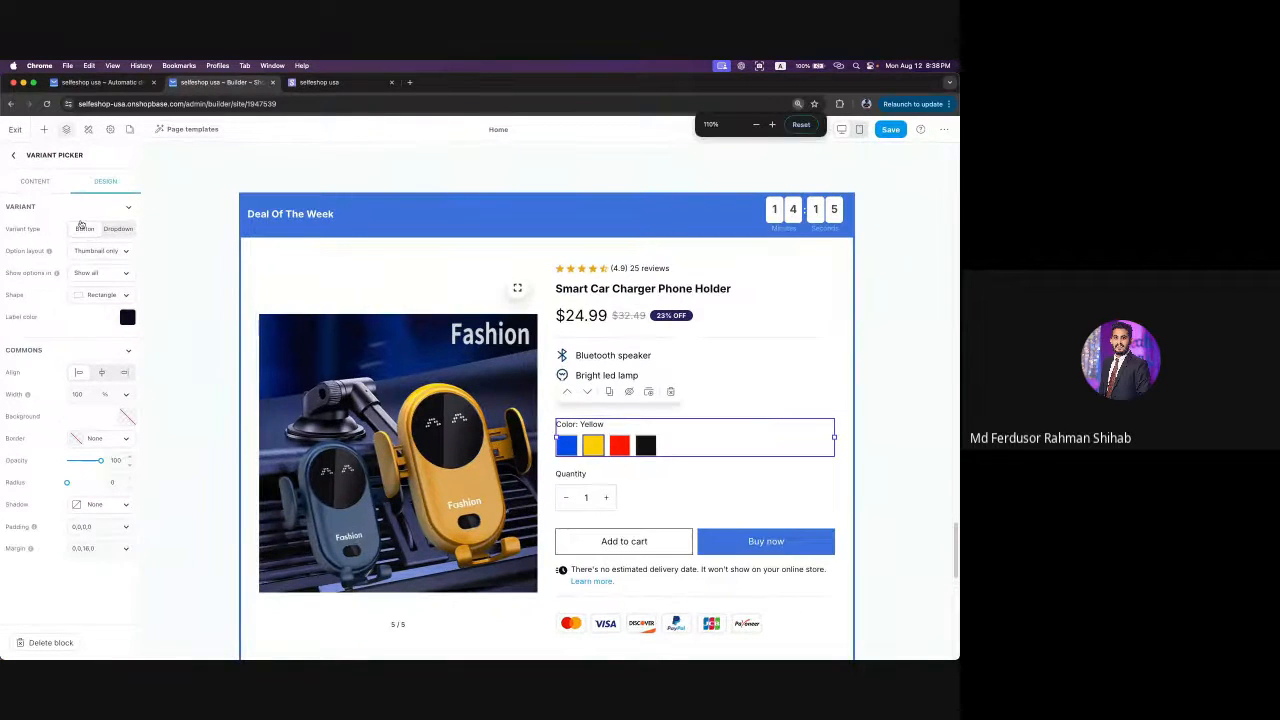
key("super+equal")
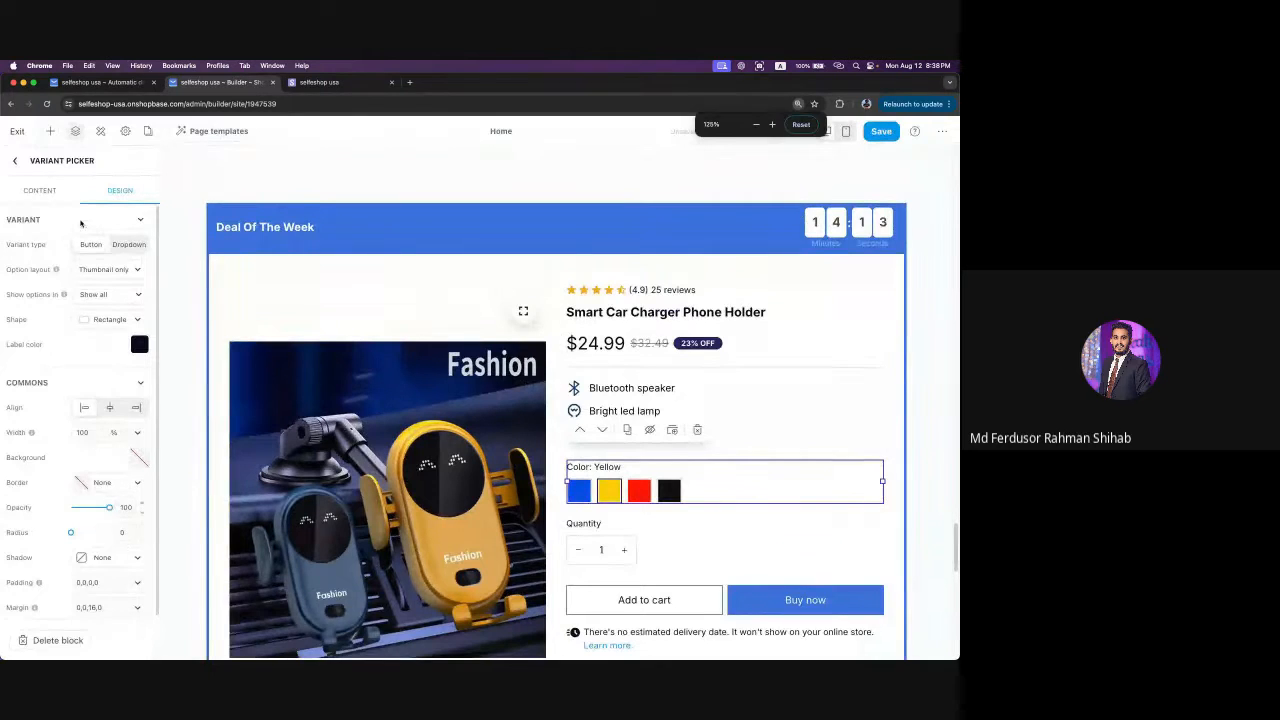
key("super+minus")
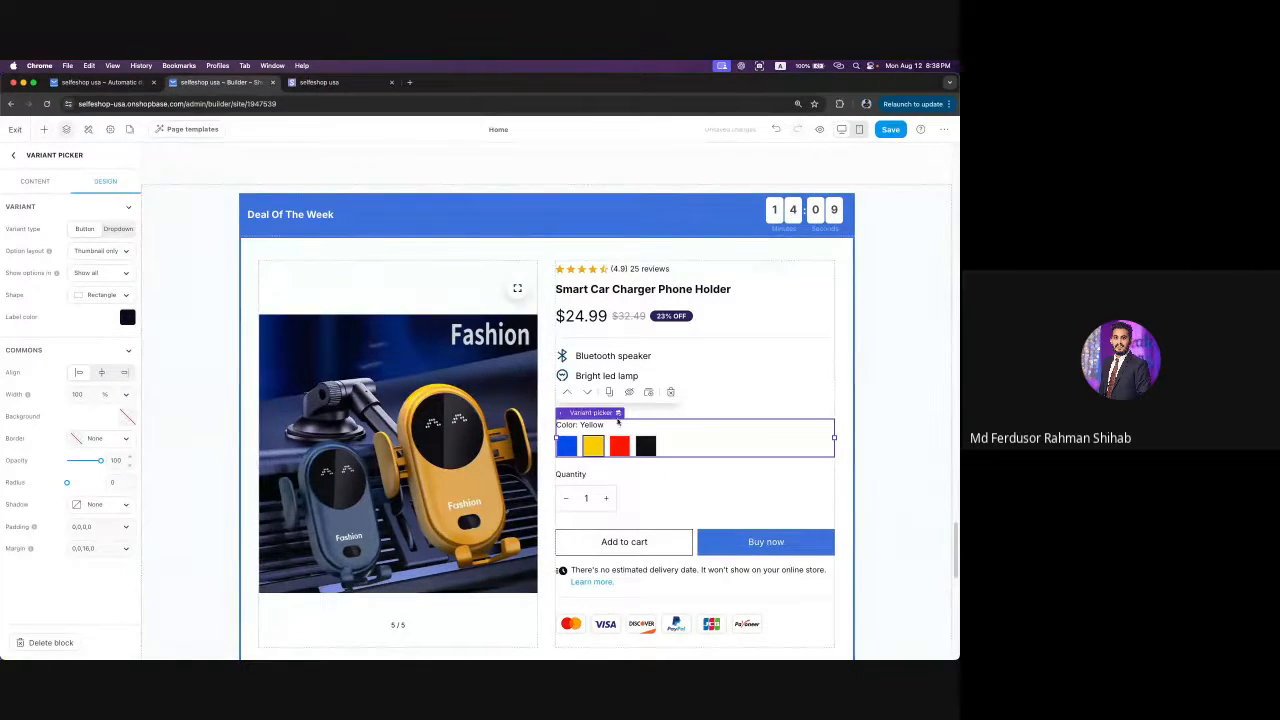
- Try the Dropdown variant type on the variant picker, preview the Red and Black options, and return to the Button type
left_click(122, 234)
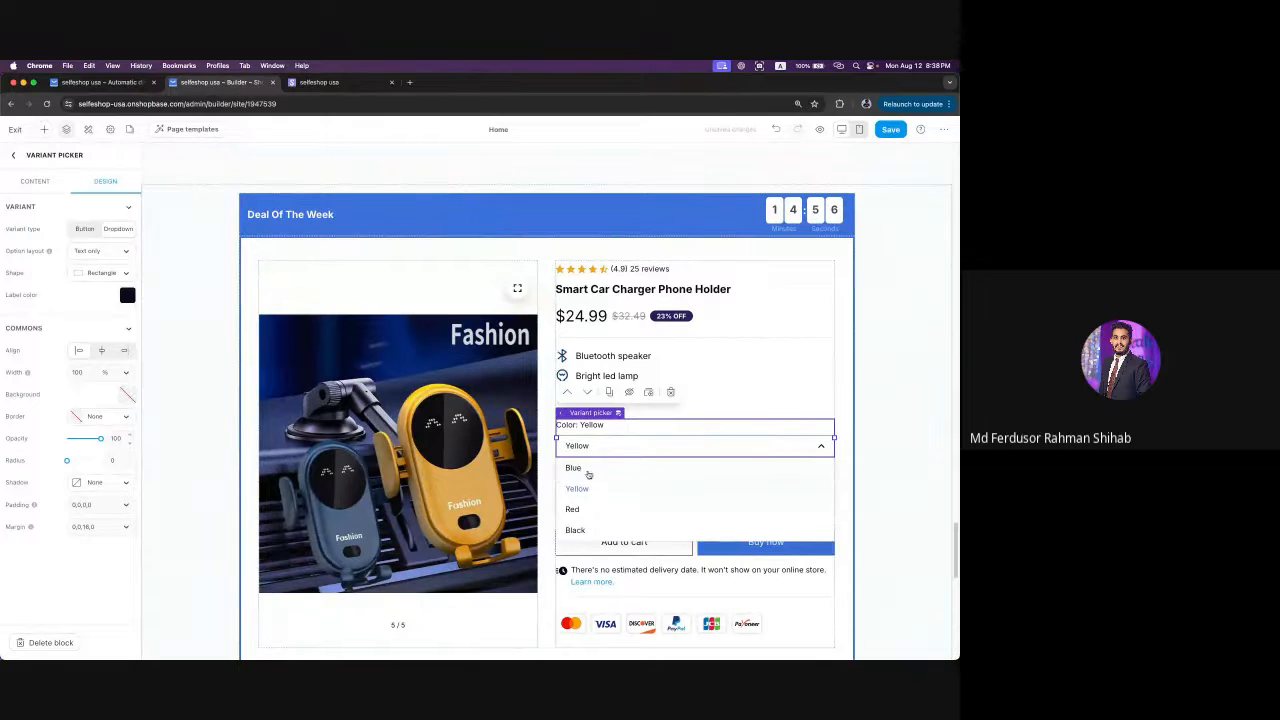
left_click(582, 510)
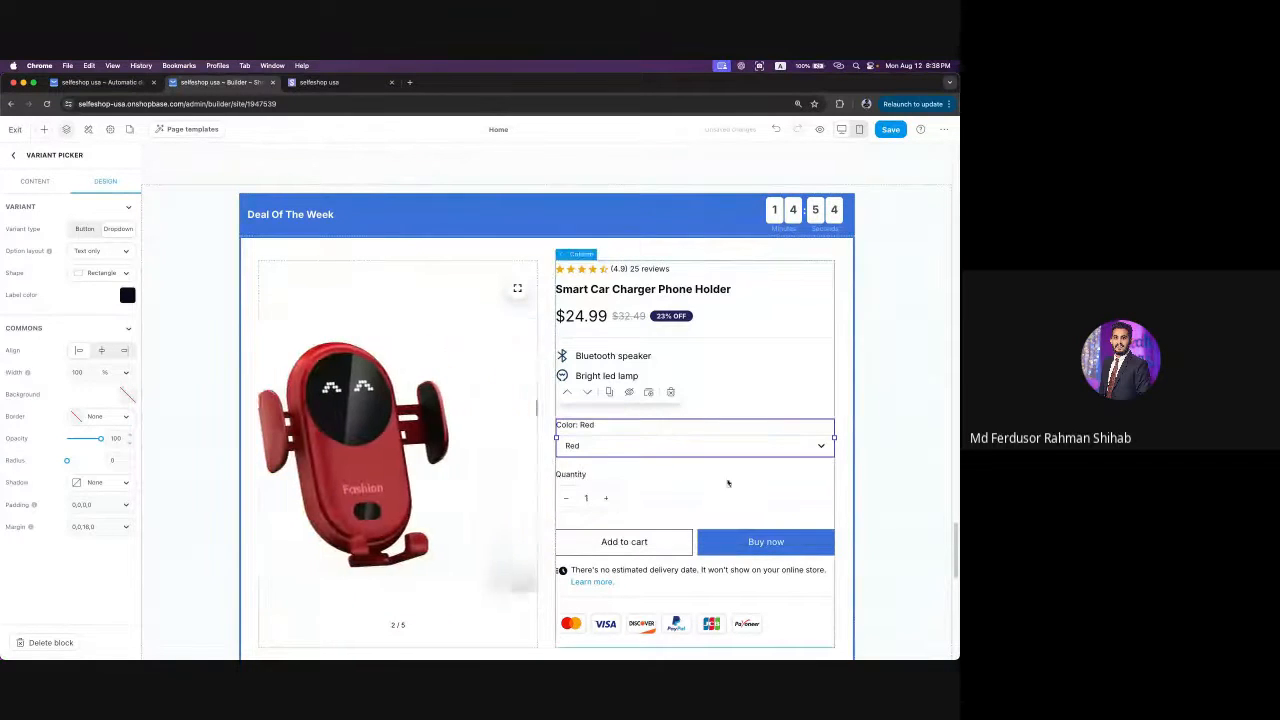
left_click(816, 446)
left_click(610, 531)
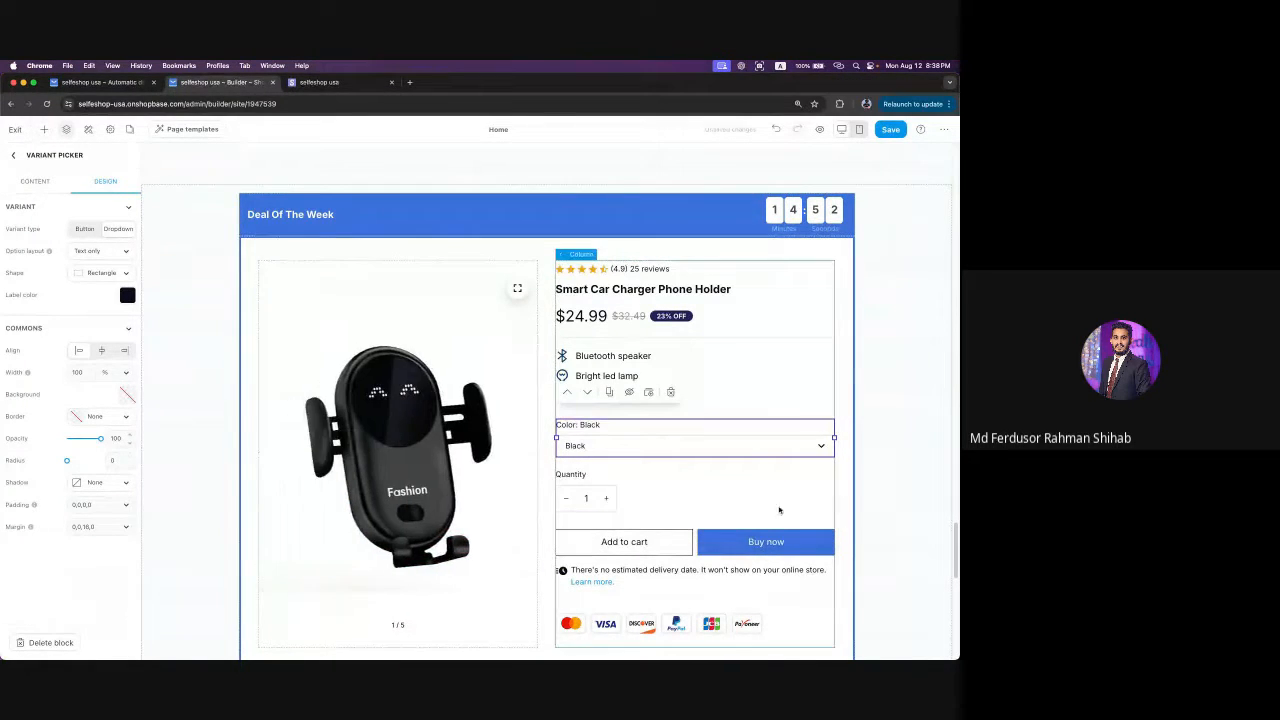
left_click(85, 232)
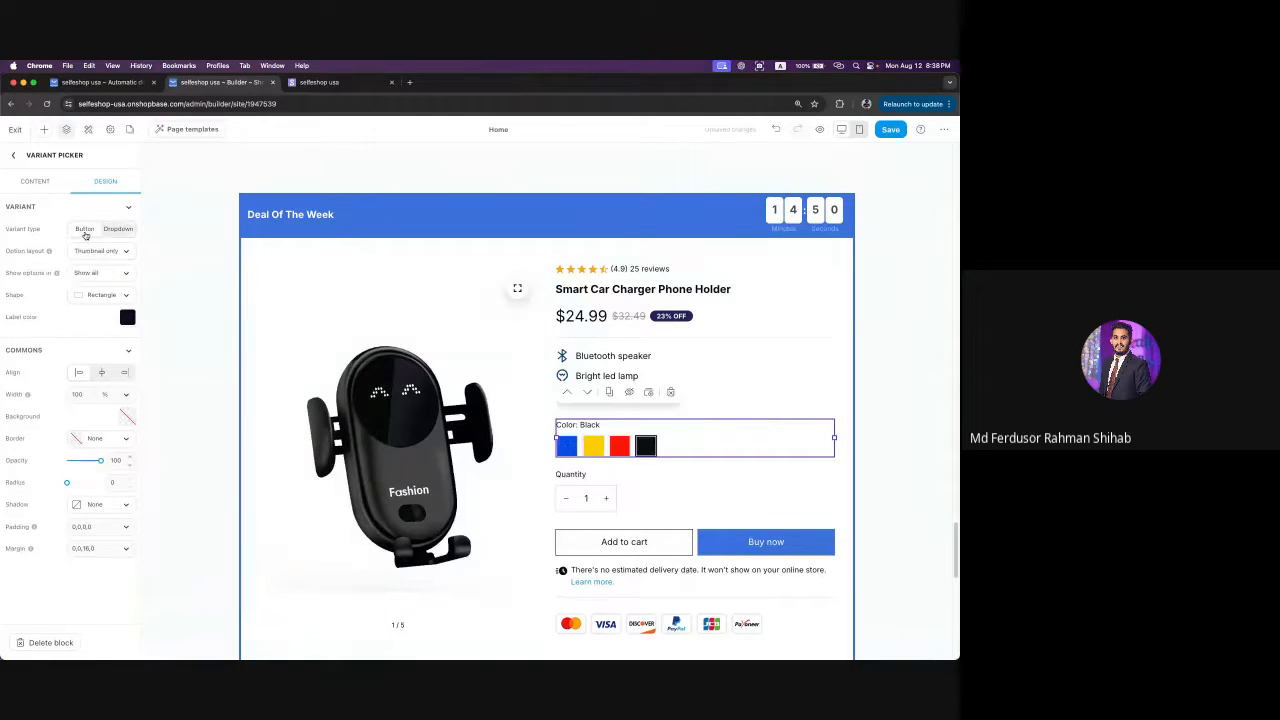
left_click(127, 230)
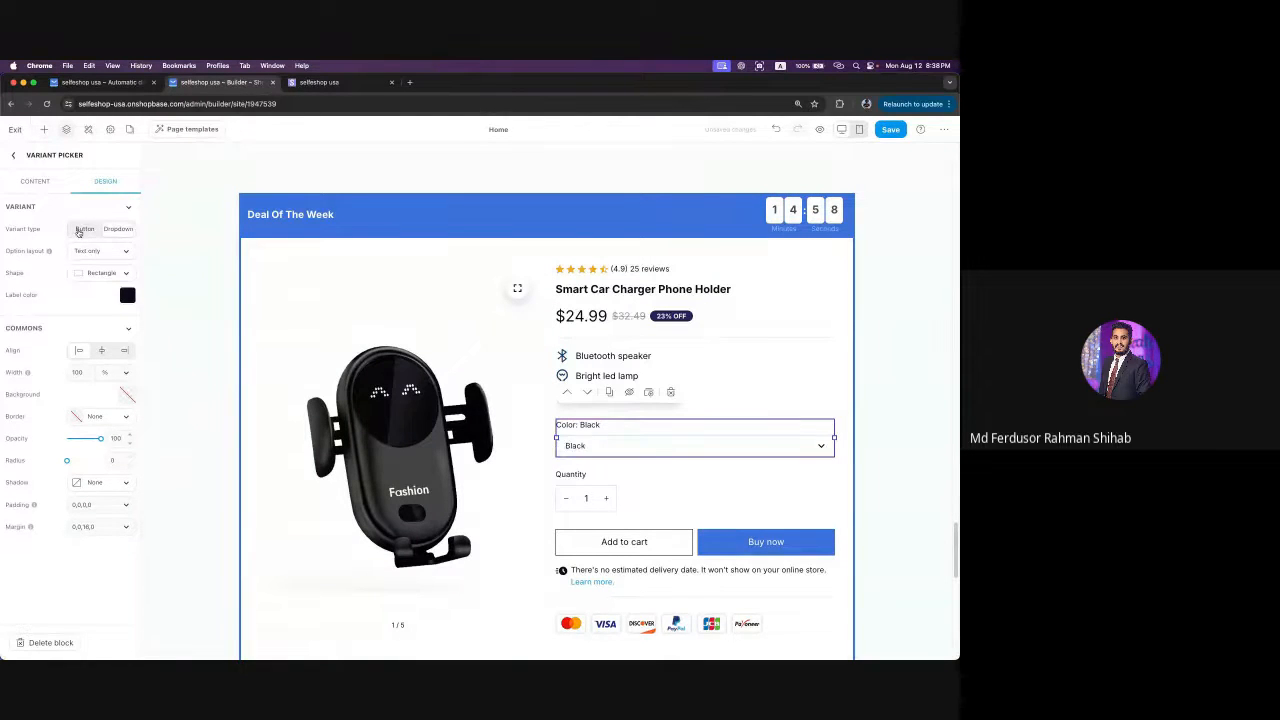
left_click(79, 232)
- Set the variant picker's option layout to Text & Thumbnail
left_click(104, 251)
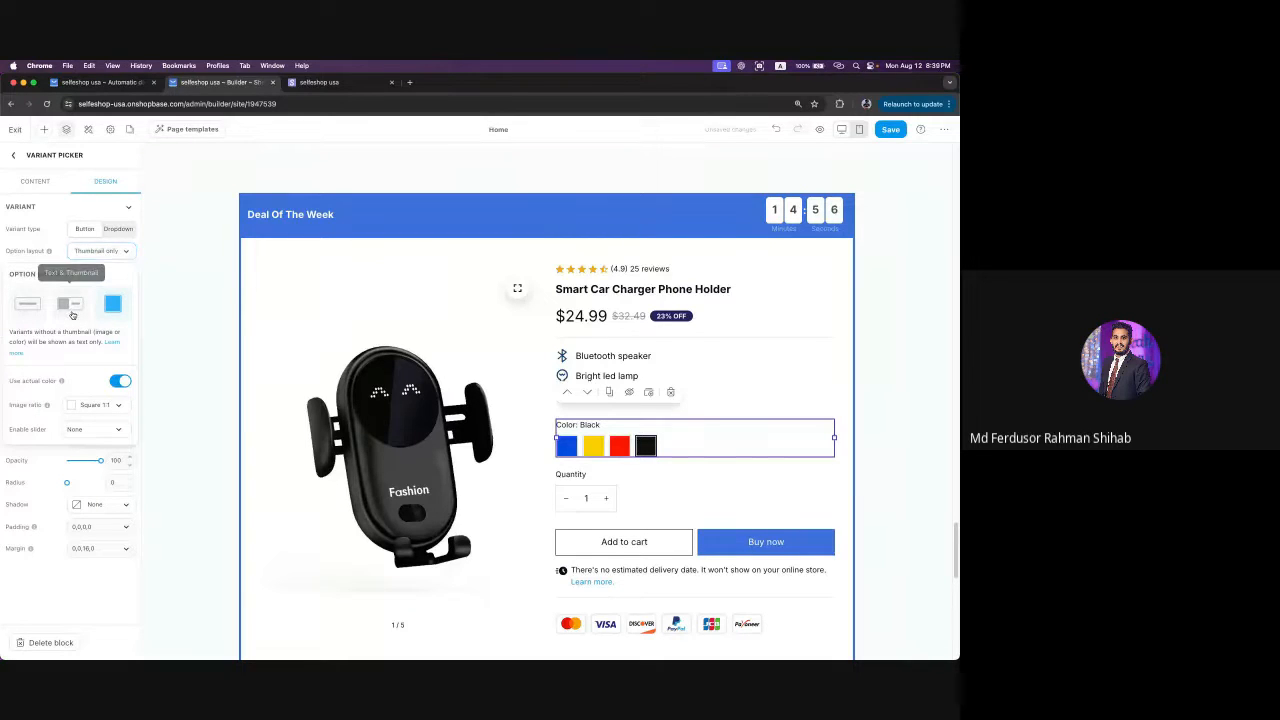
left_click(72, 312)
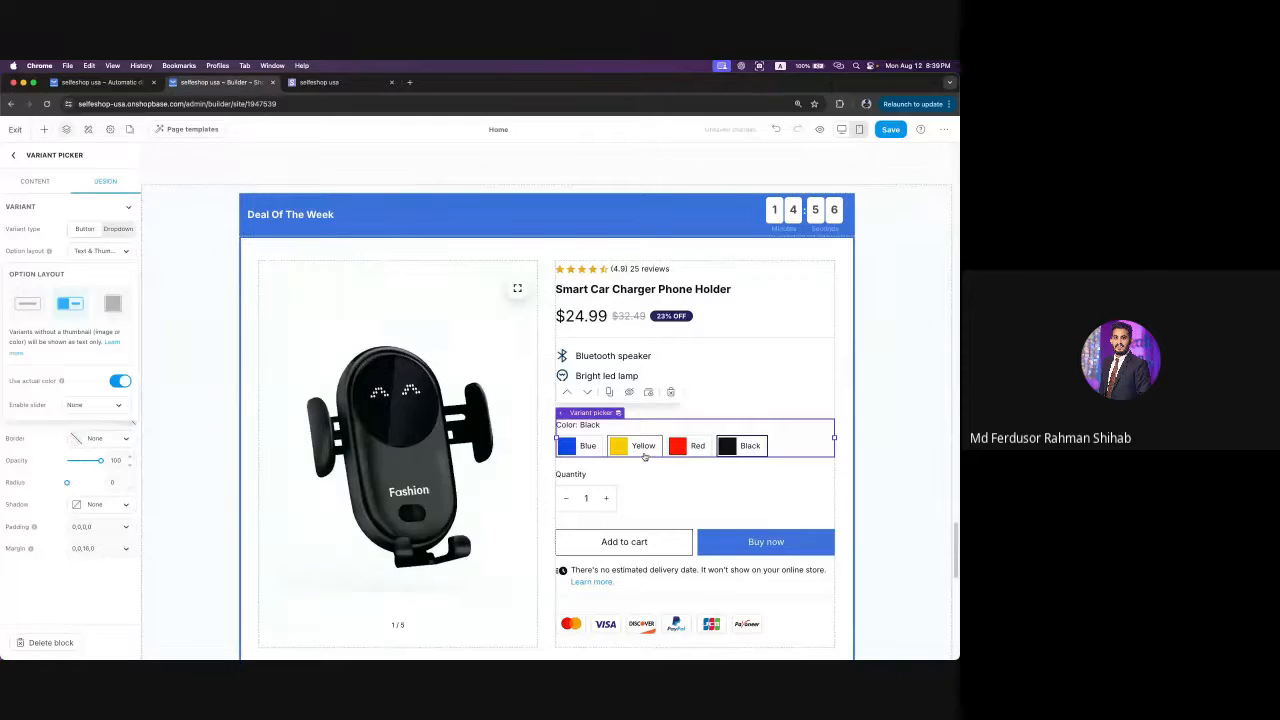
left_click(109, 252)
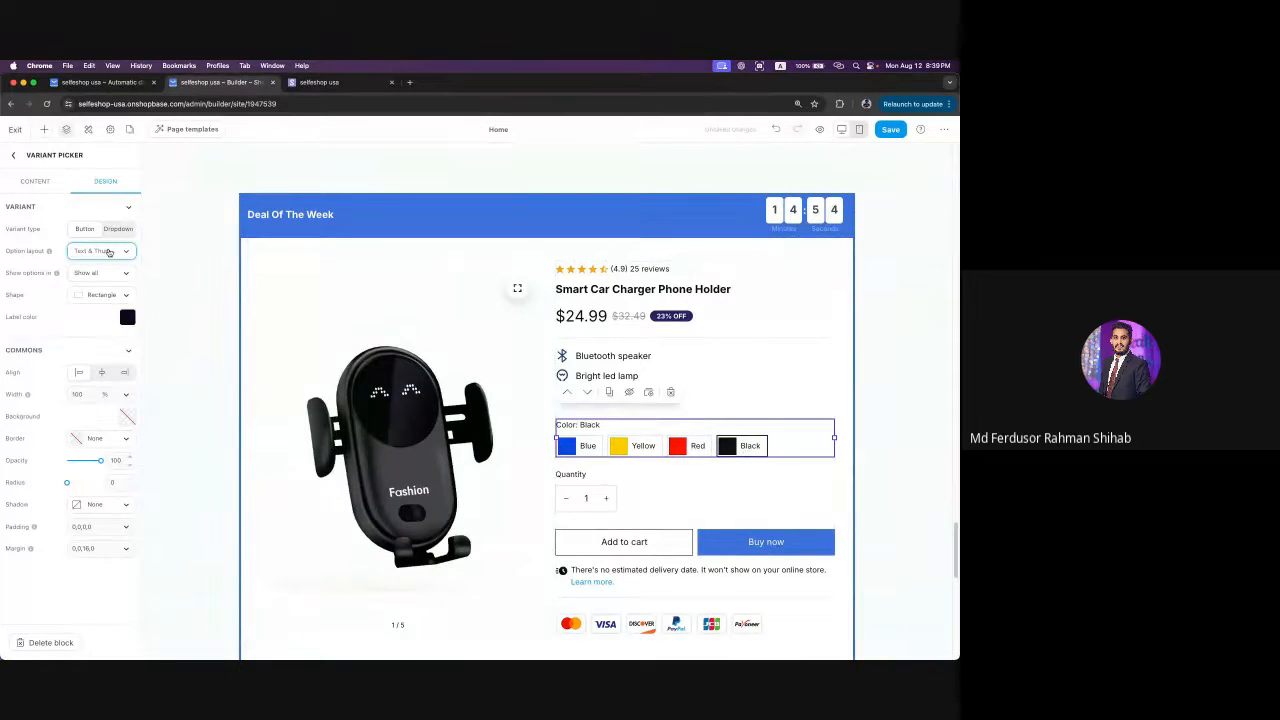
- Try the Text only option layout on the variant picker and return to Text & Thumbnail
left_click(109, 252)
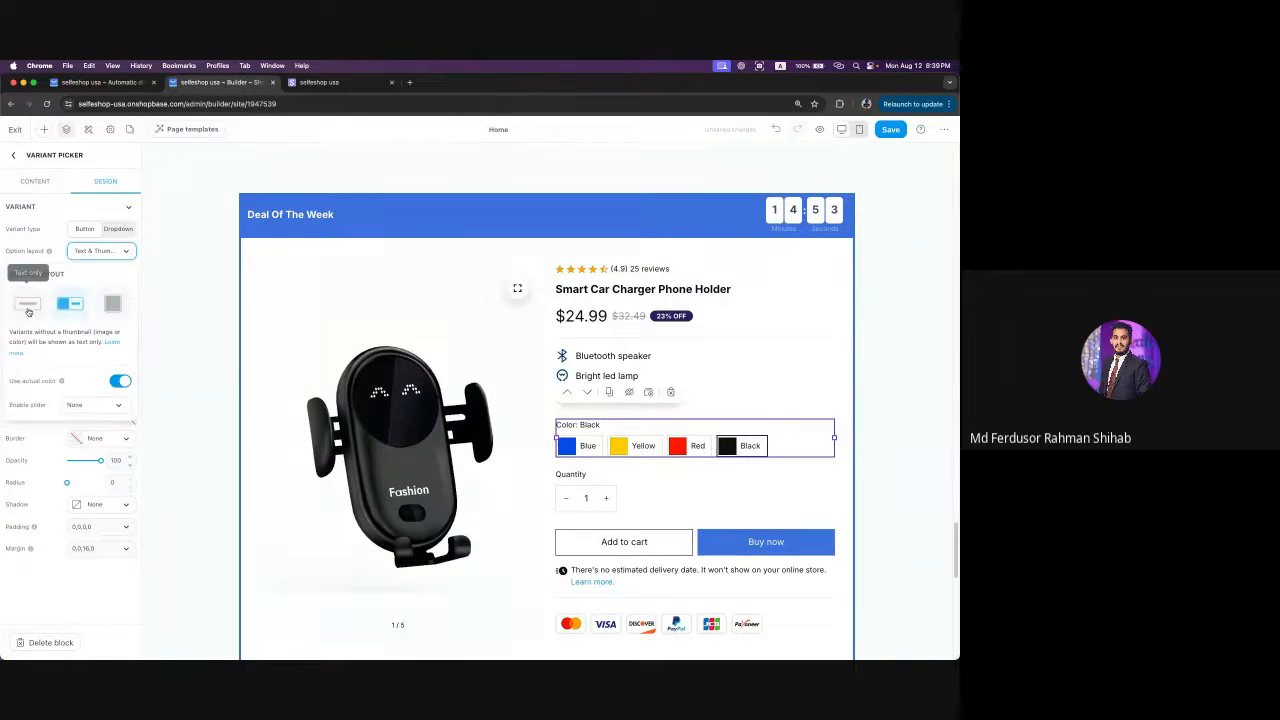
left_click(27, 303)
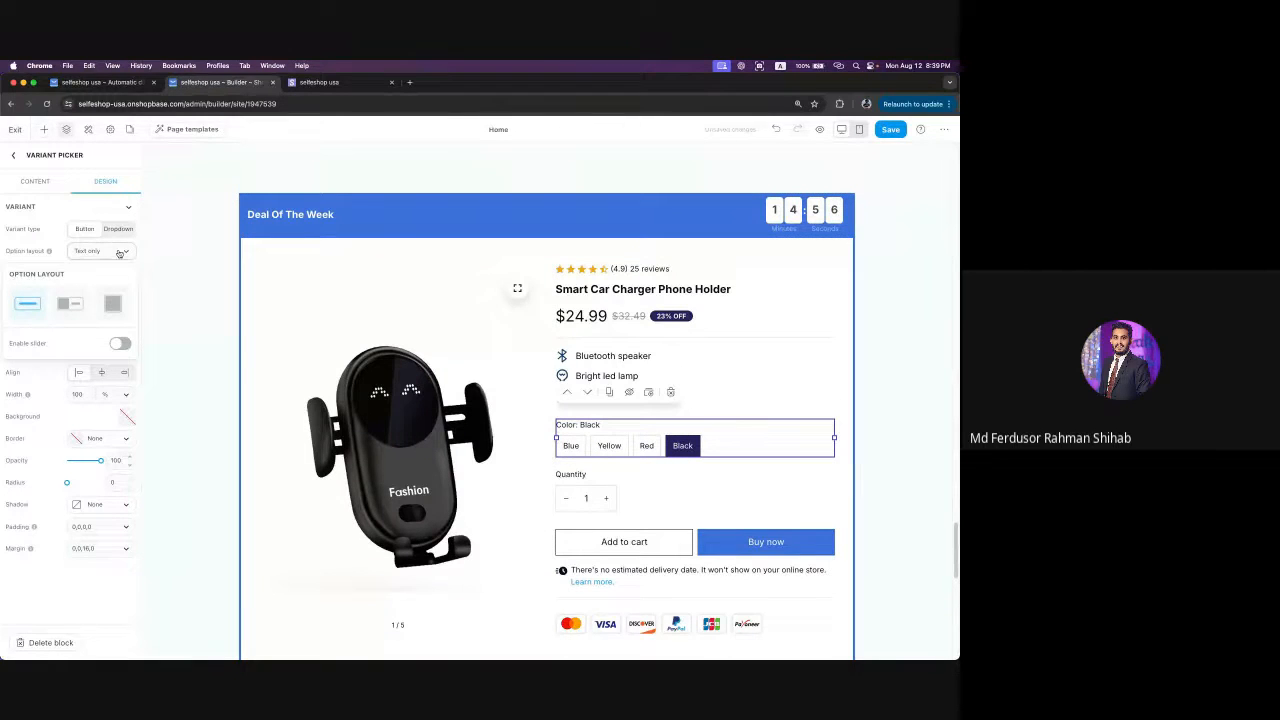
left_click(119, 253)
left_click(94, 251)
left_click(69, 303)
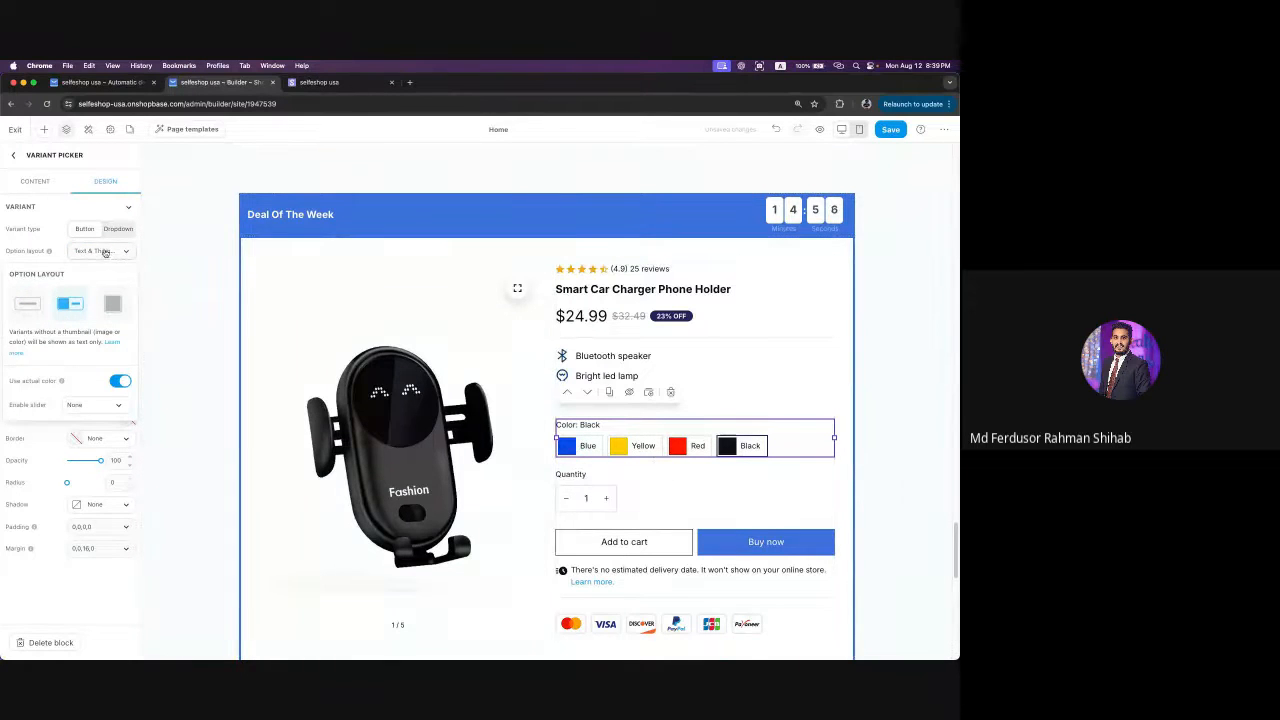
left_click(104, 253)
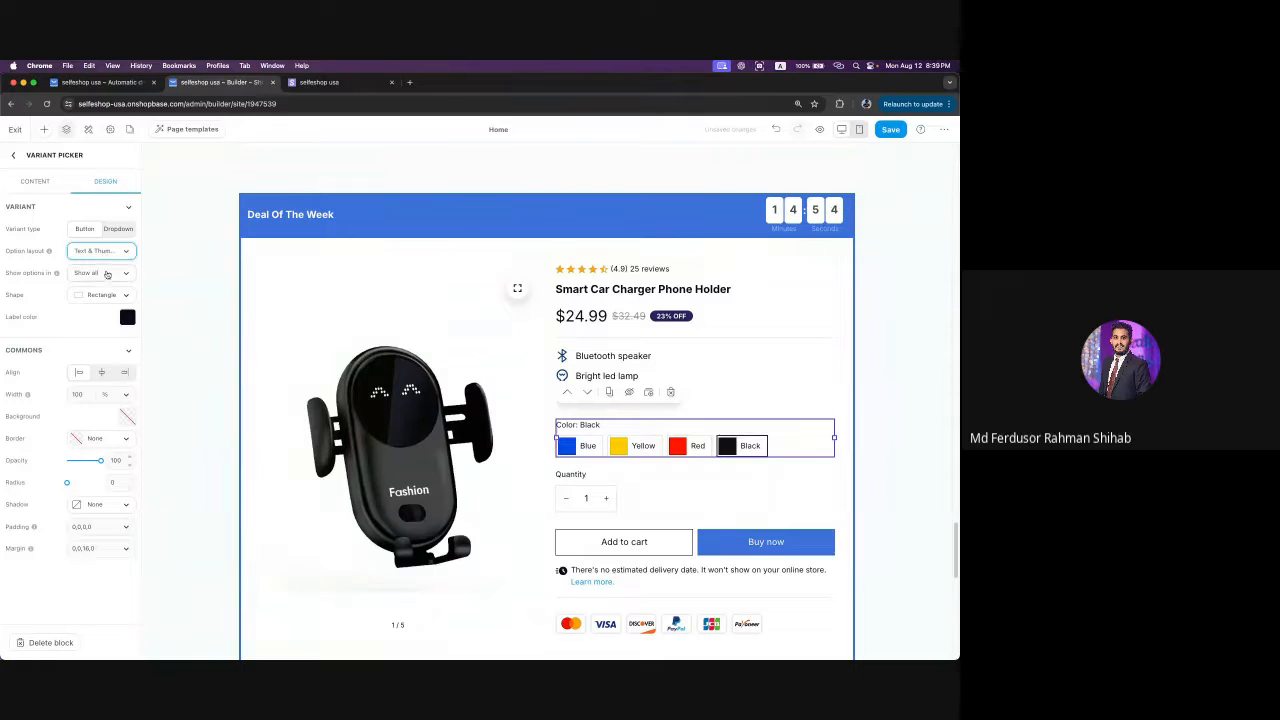
- Try the Rounded and Pill shapes for the variant options and return the shape to Rectangle
left_click(119, 274)
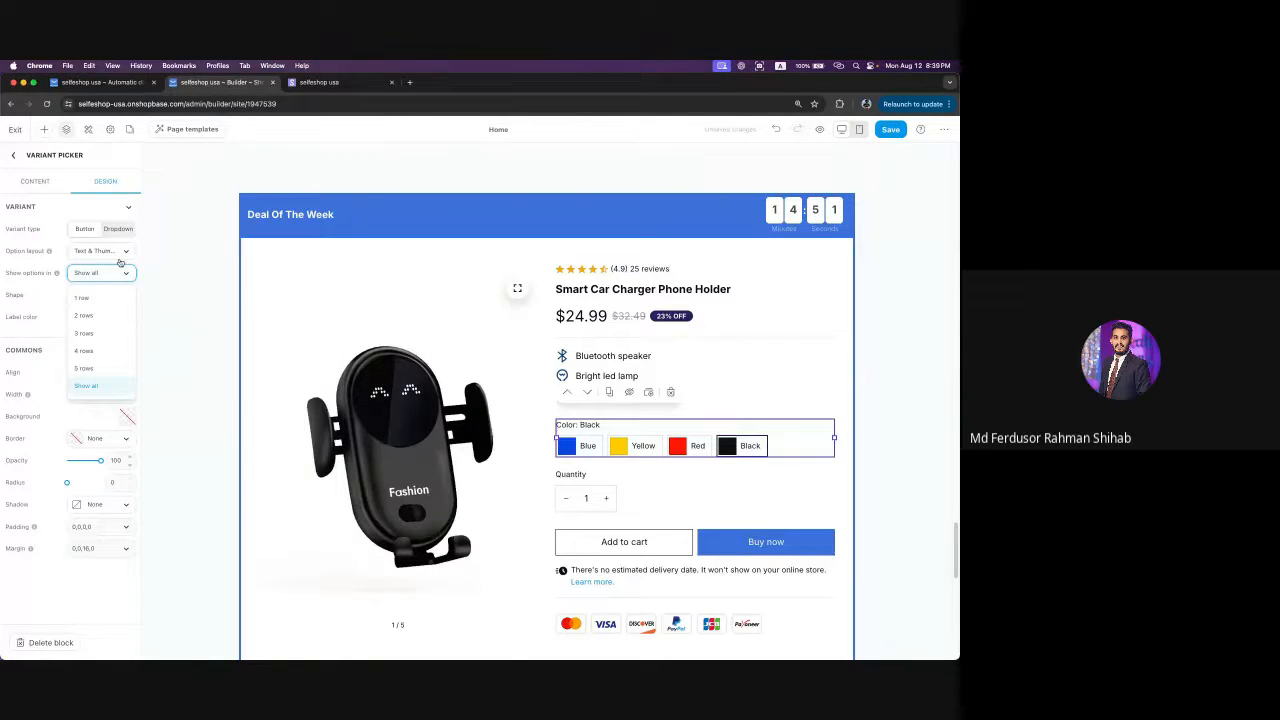
left_click(119, 278)
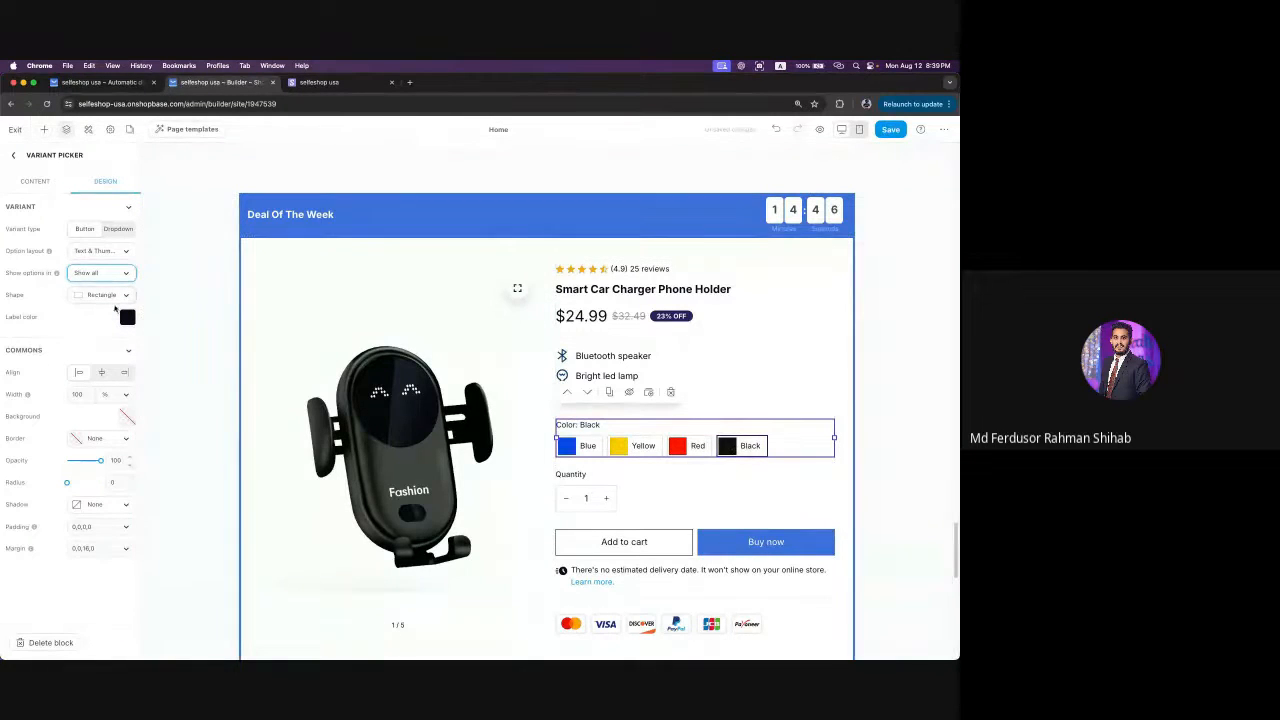
left_click(108, 295)
left_click(83, 349)
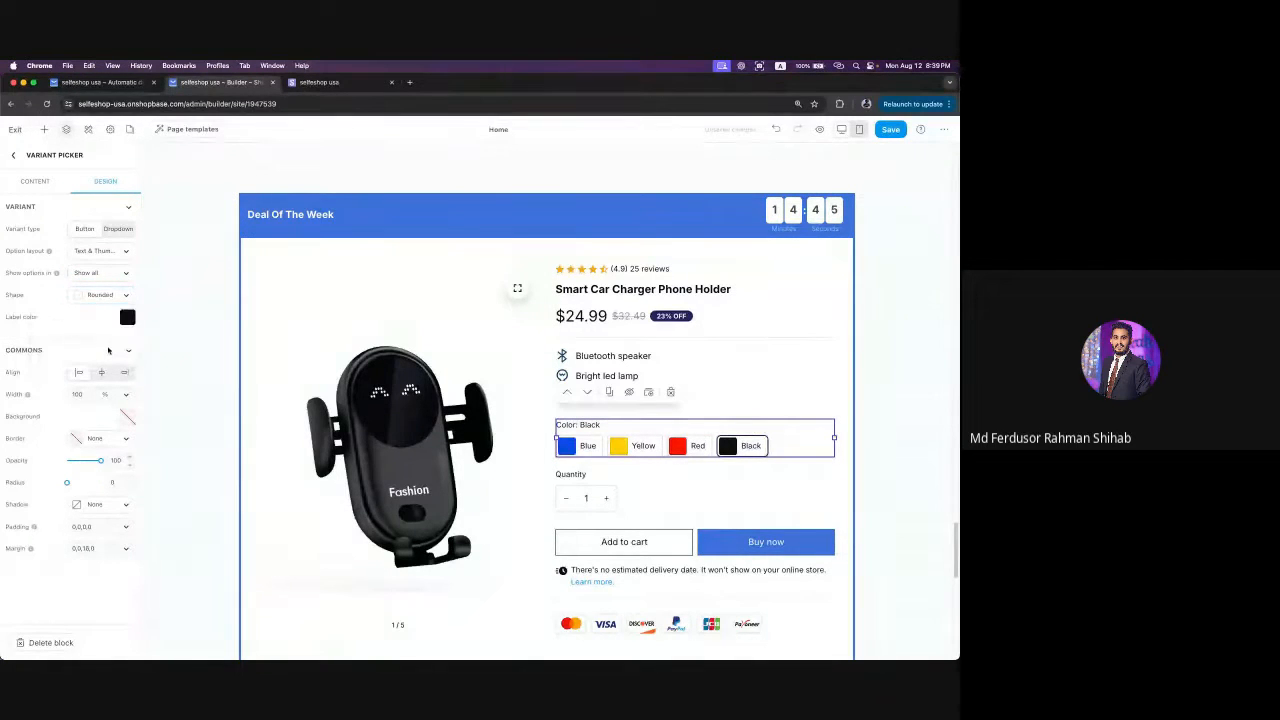
left_click(127, 317)
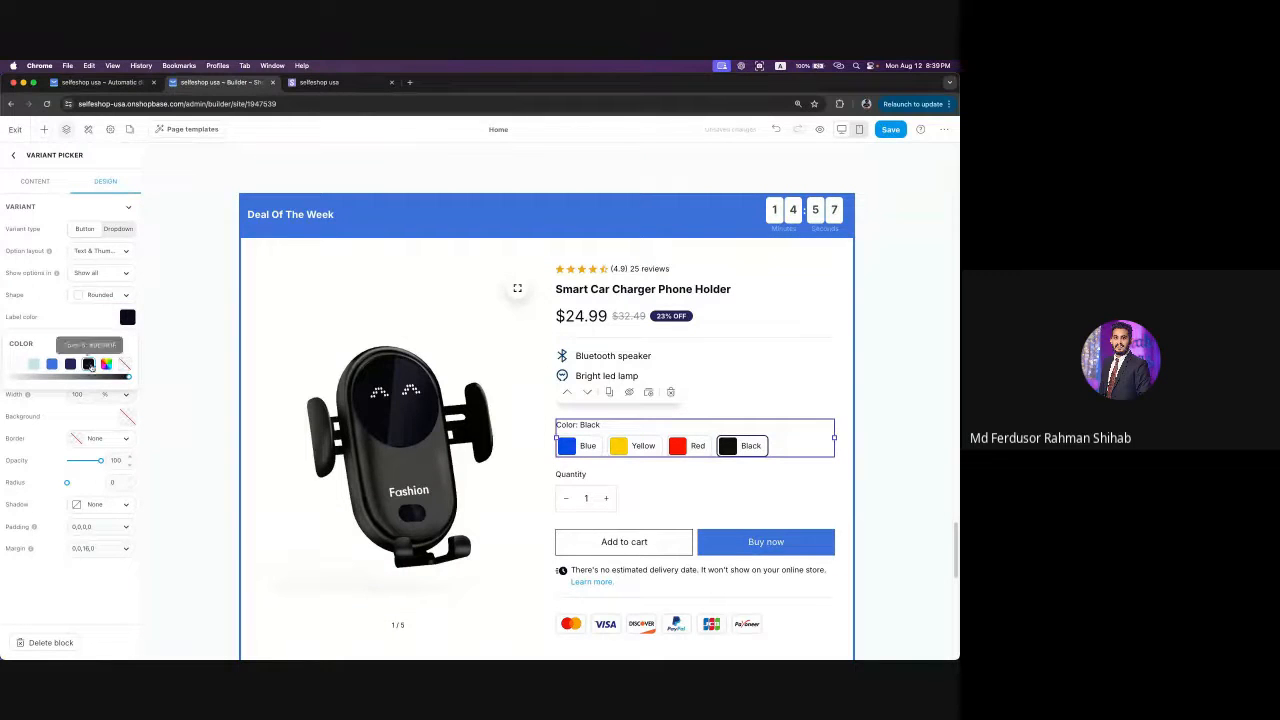
left_click(121, 296)
left_click(116, 350)
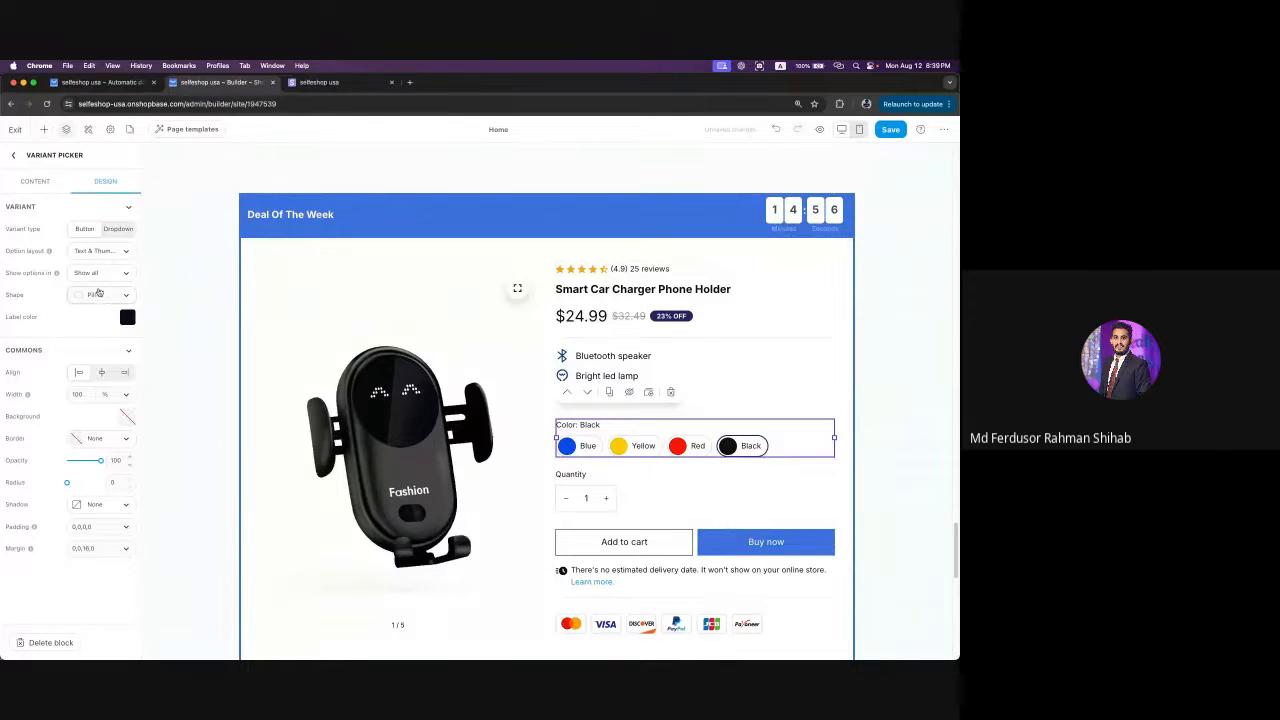
left_click(123, 277)
left_click(123, 277)
left_click(123, 301)
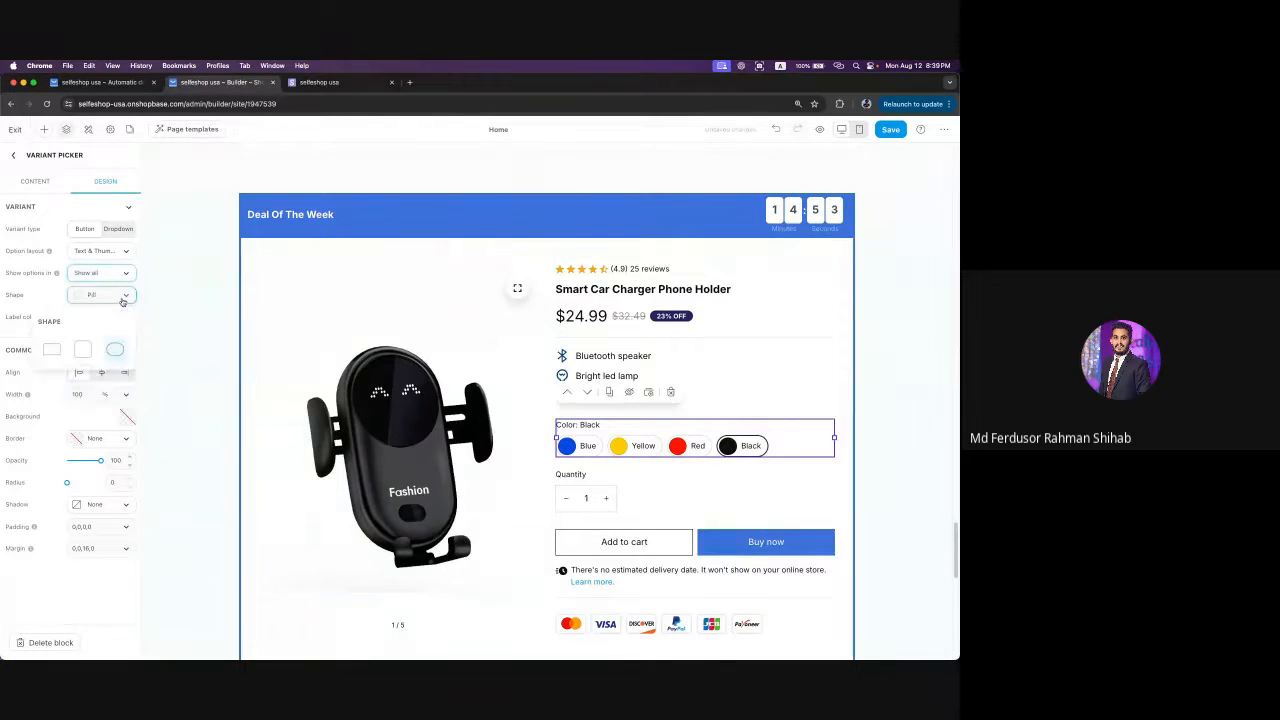
left_click(51, 349)
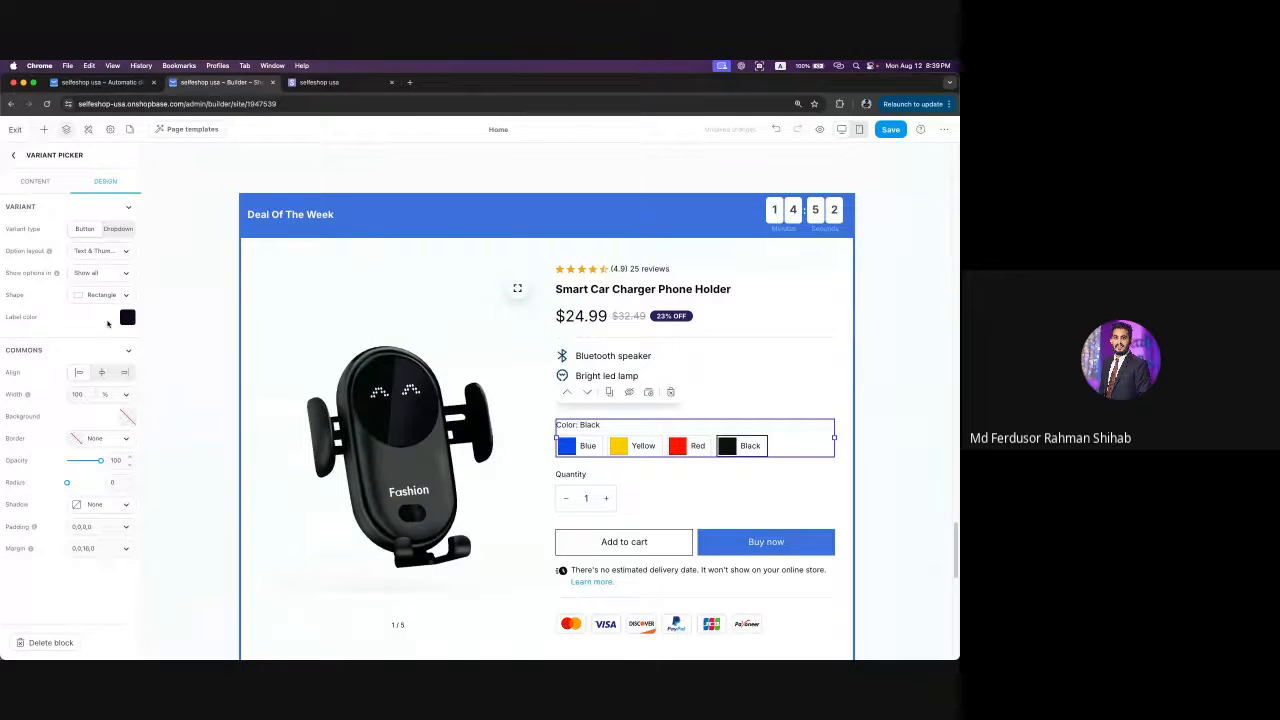
left_click(14, 156)
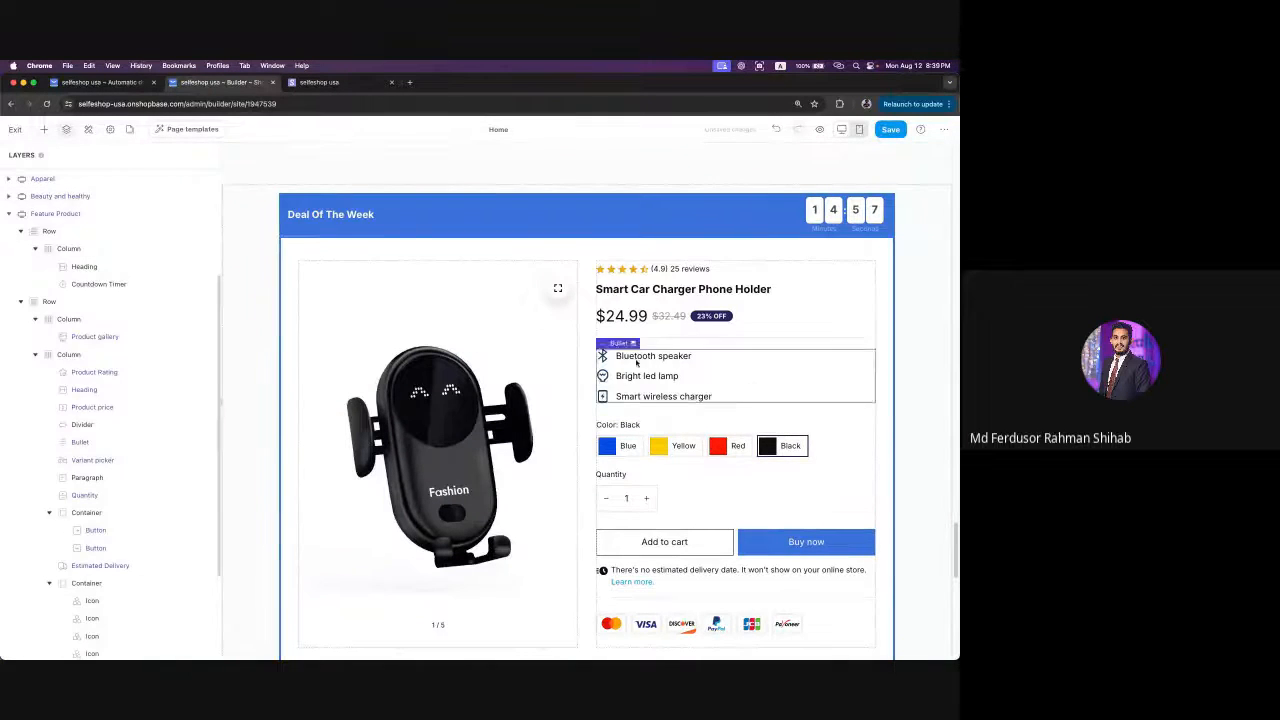
- Review the content and design settings of the featured product's Quantity block
scroll(165, 410, "down", 3)
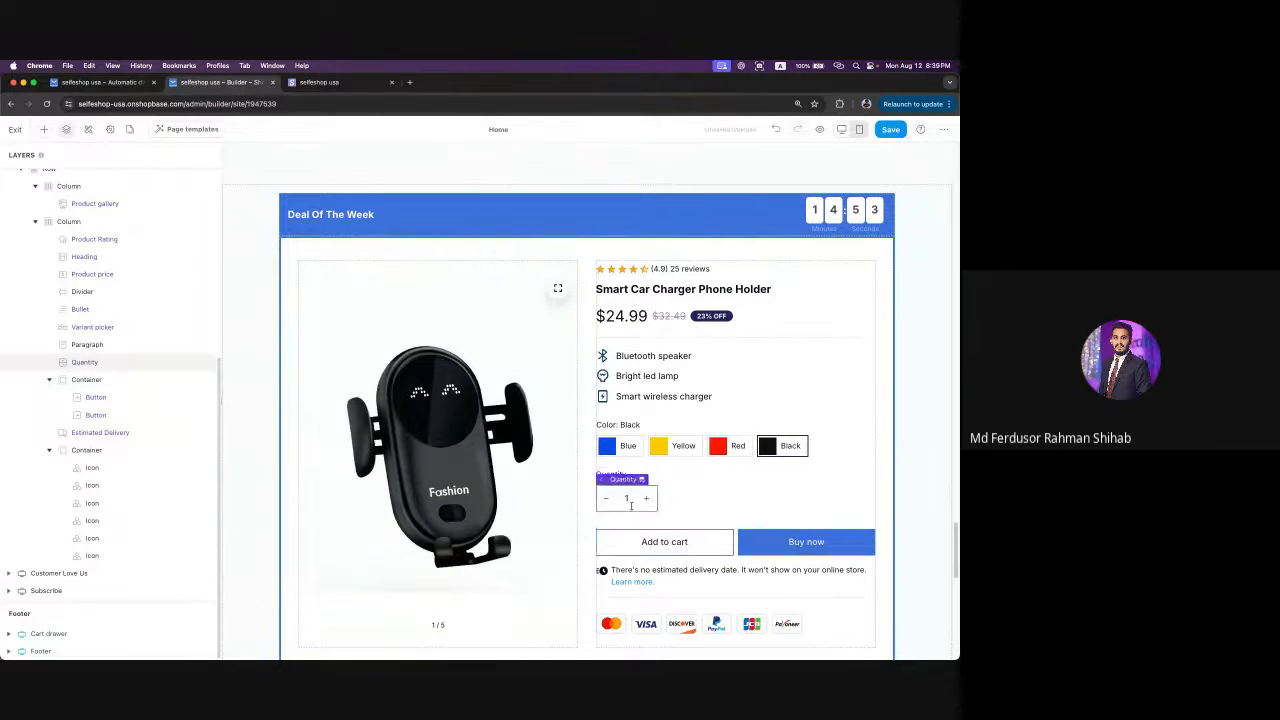
left_click(78, 362)
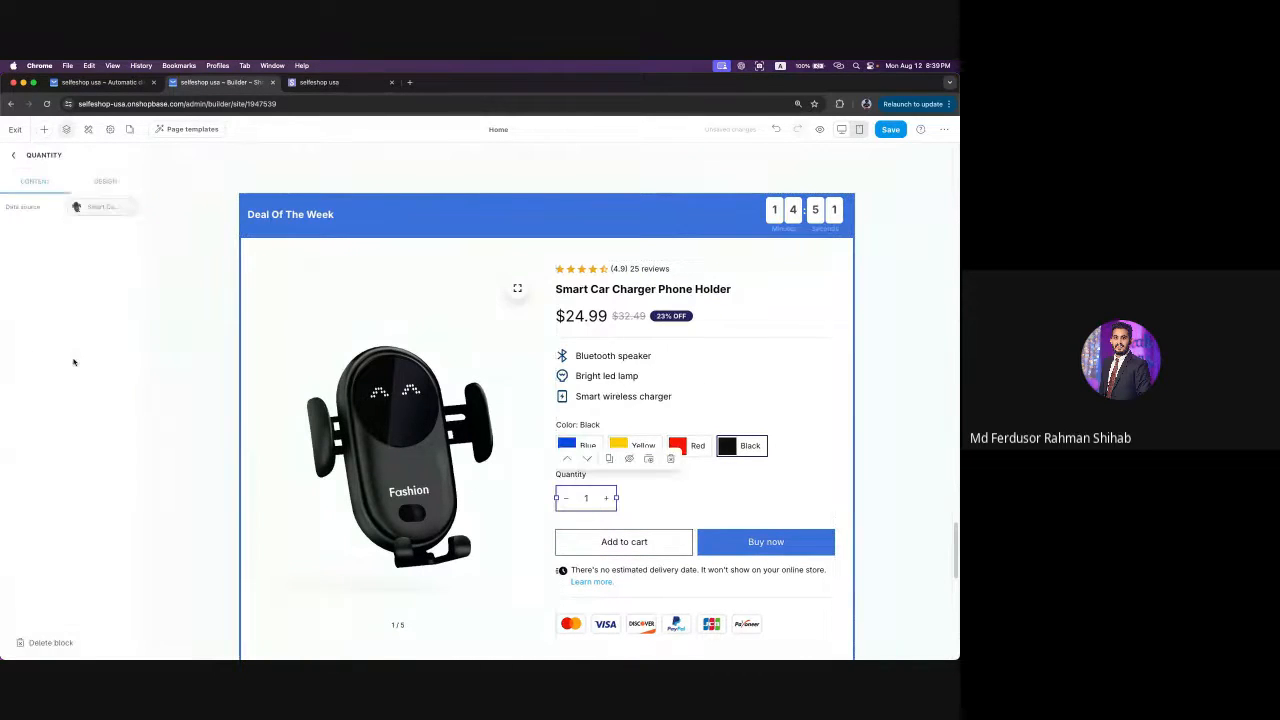
left_click(105, 181)
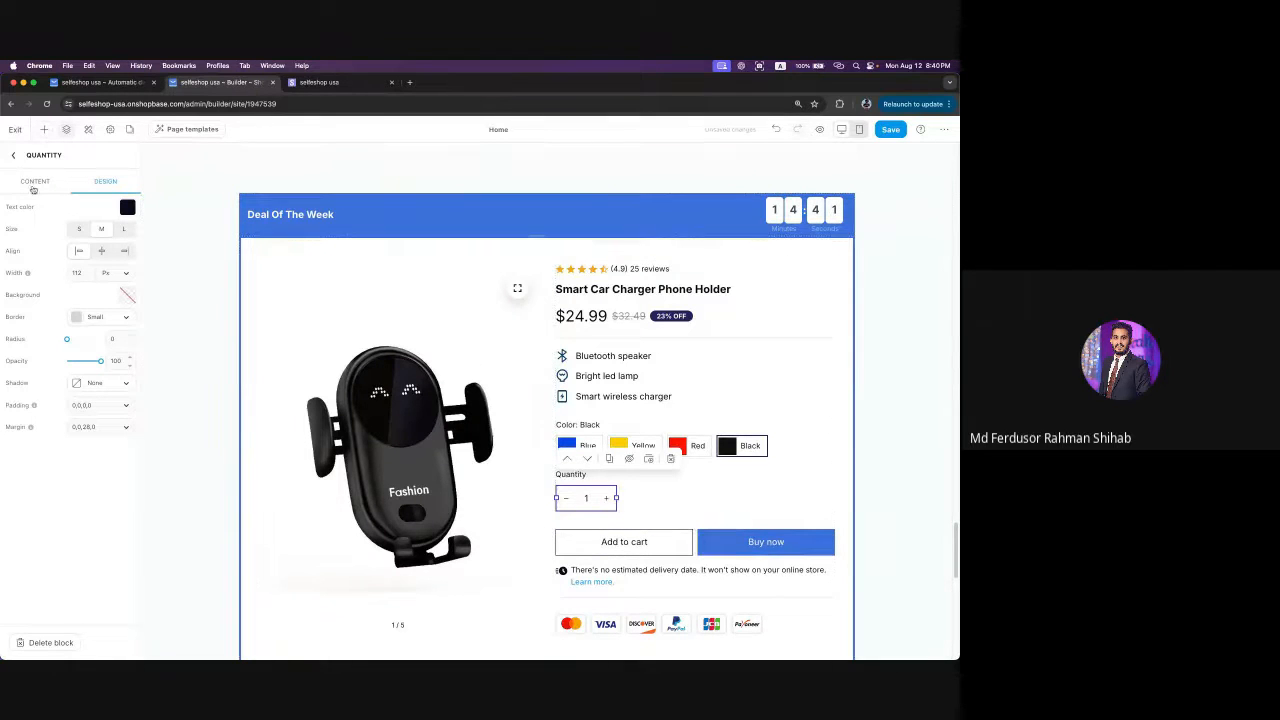
left_click(14, 156)
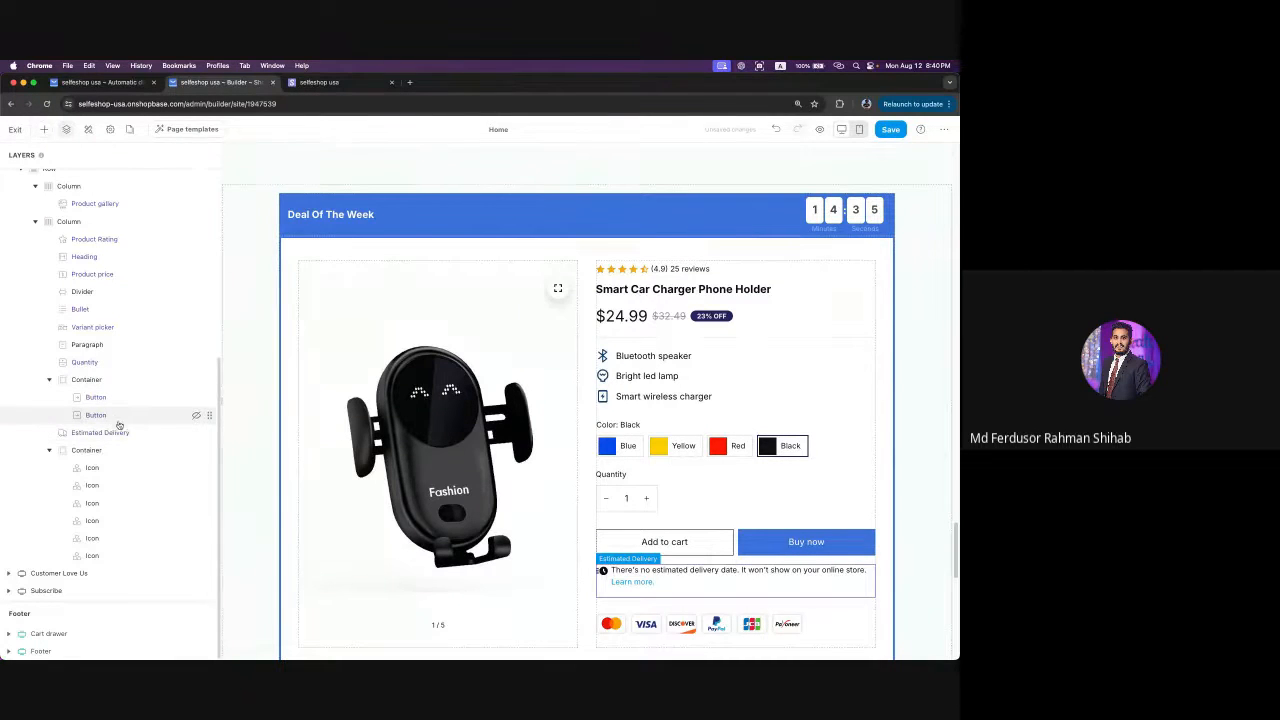
- Try a vertical layout for the container holding the Add to cart and Buy now buttons and return it to horizontal
left_click(107, 387)
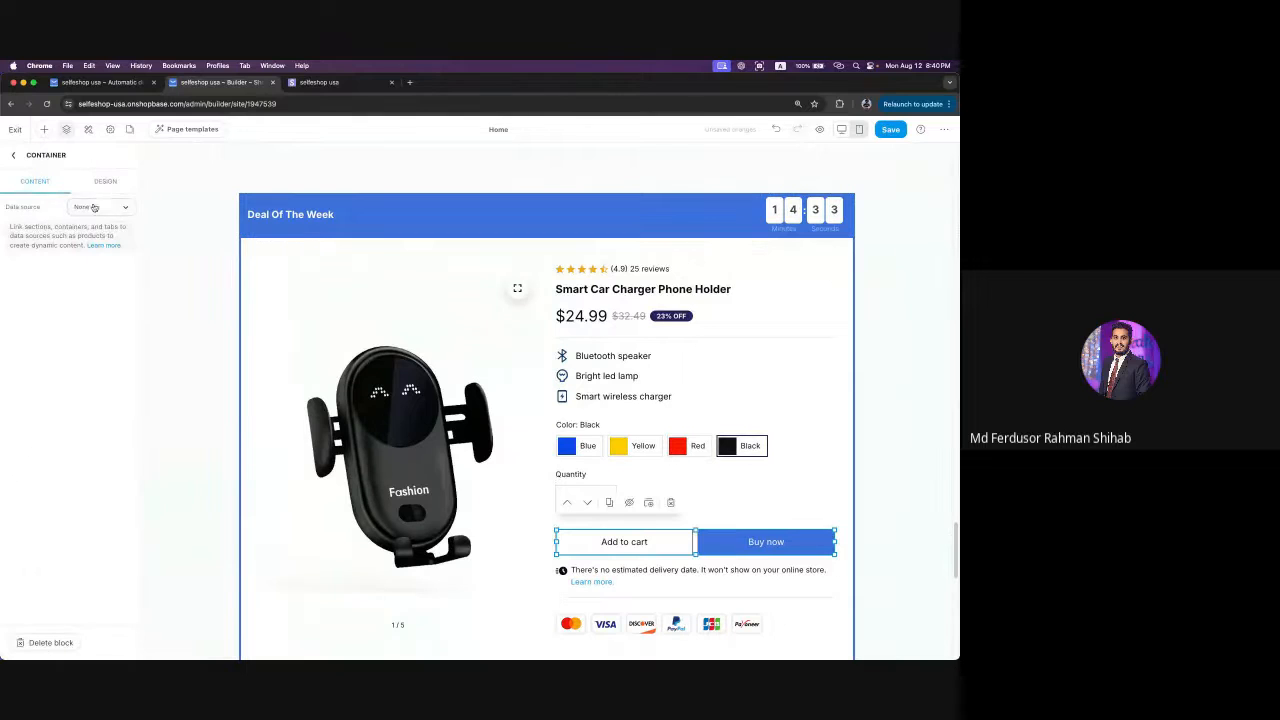
left_click(106, 182)
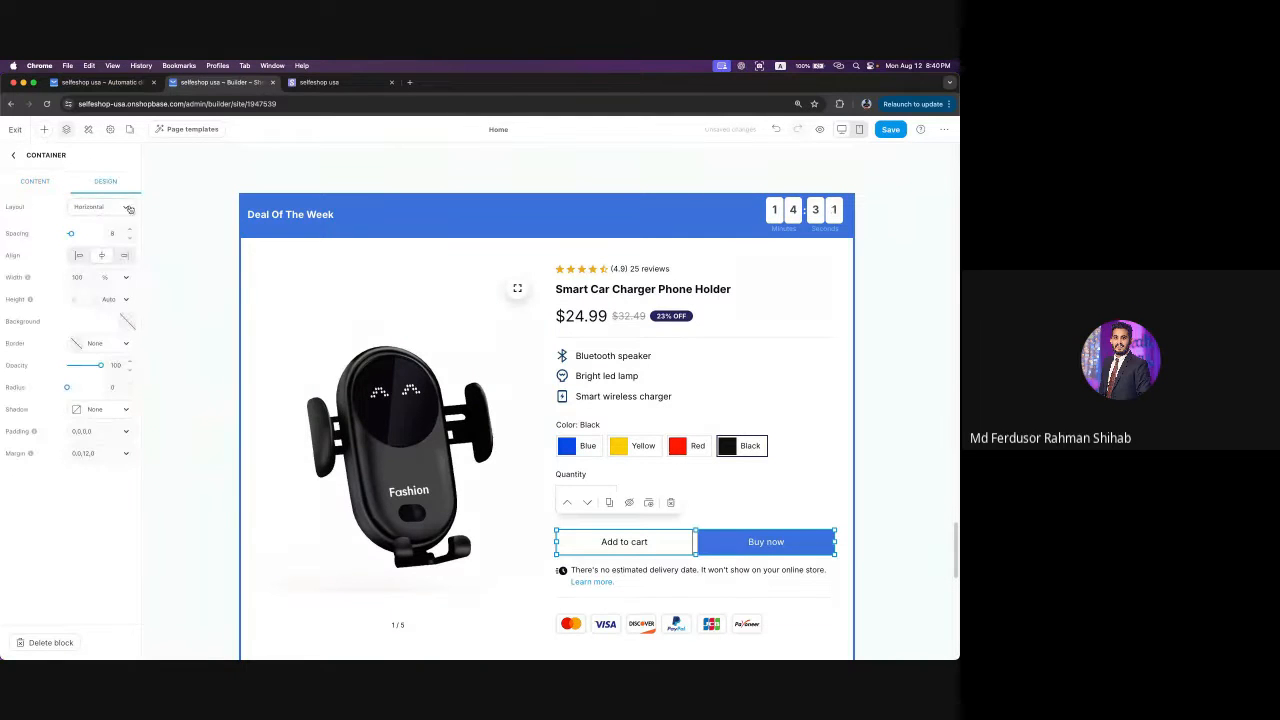
left_click(110, 208)
left_click(107, 236)
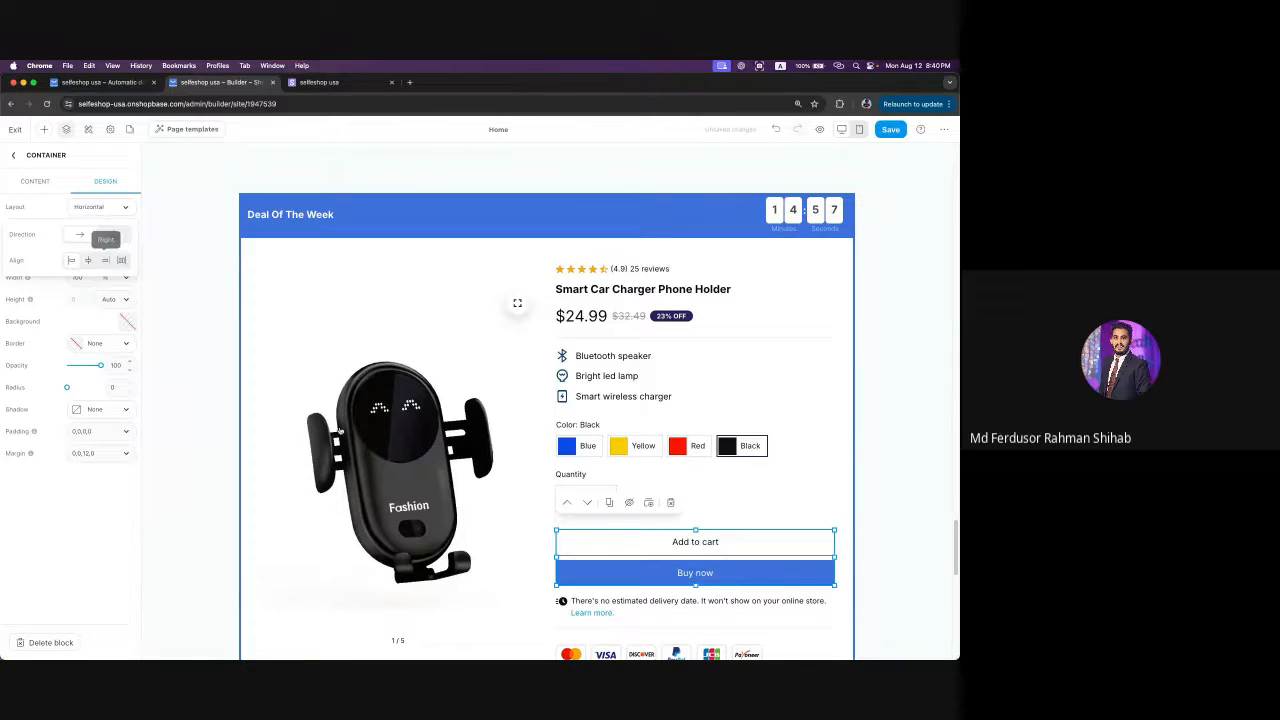
left_click(80, 234)
left_click(113, 234)
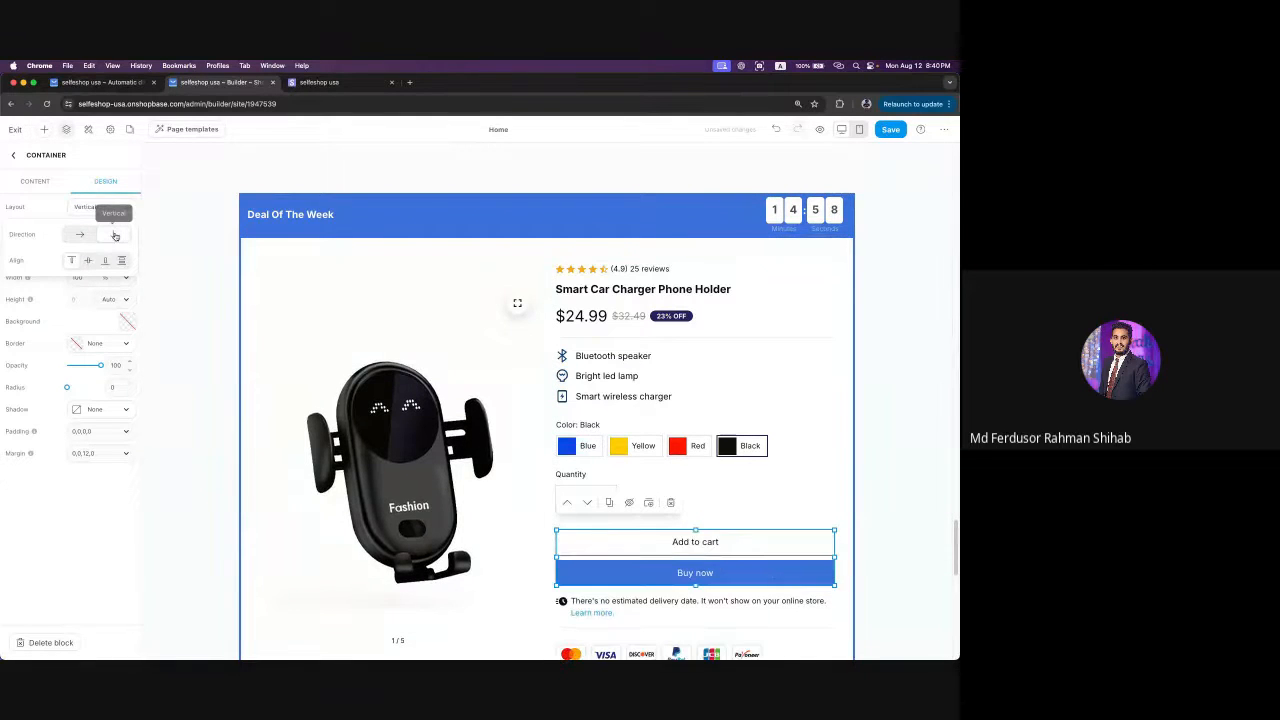
left_click(80, 236)
left_click(16, 158)
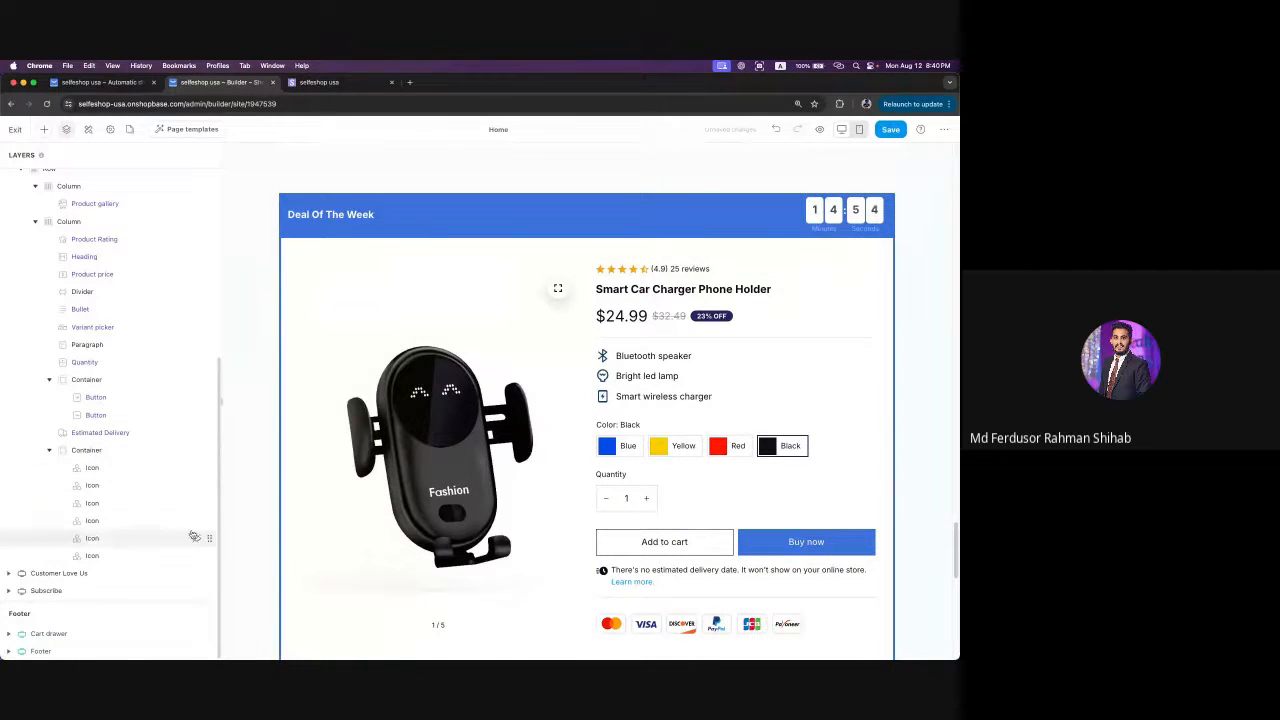
- Try hiding the container of payment icons below the estimated delivery text and show it again
scroll(455, 537, "down", 2)
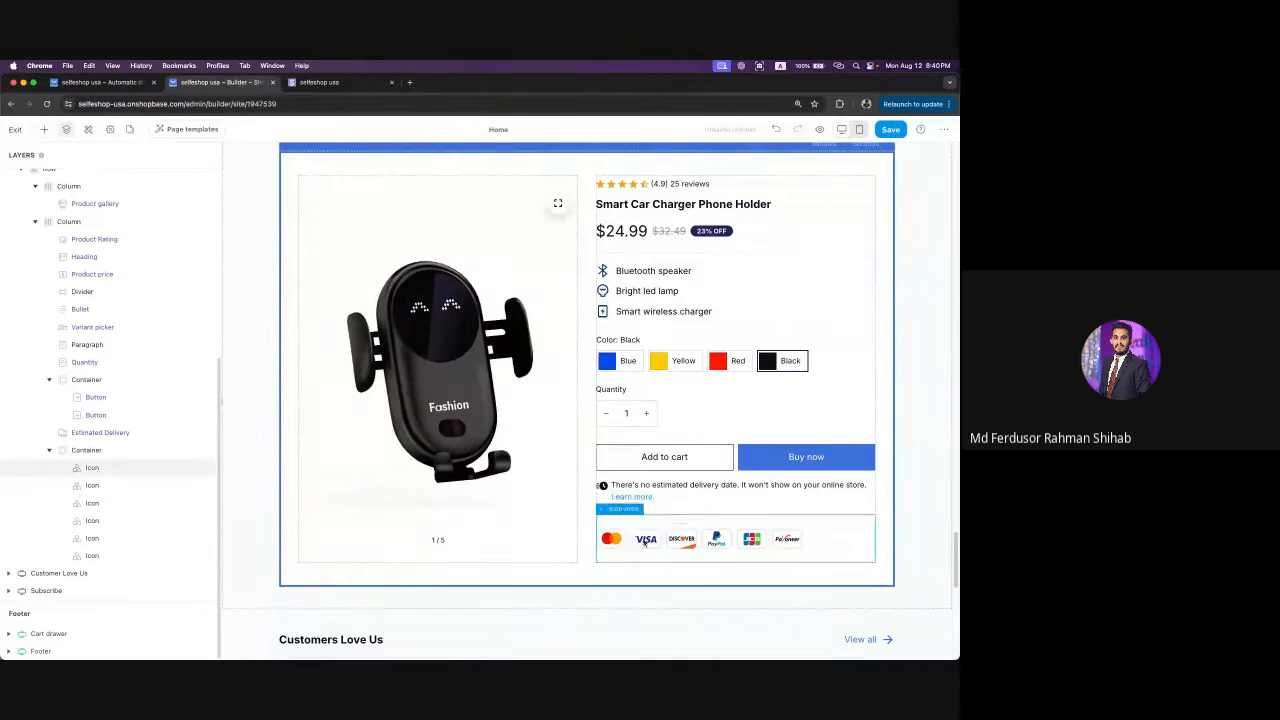
left_click(197, 450)
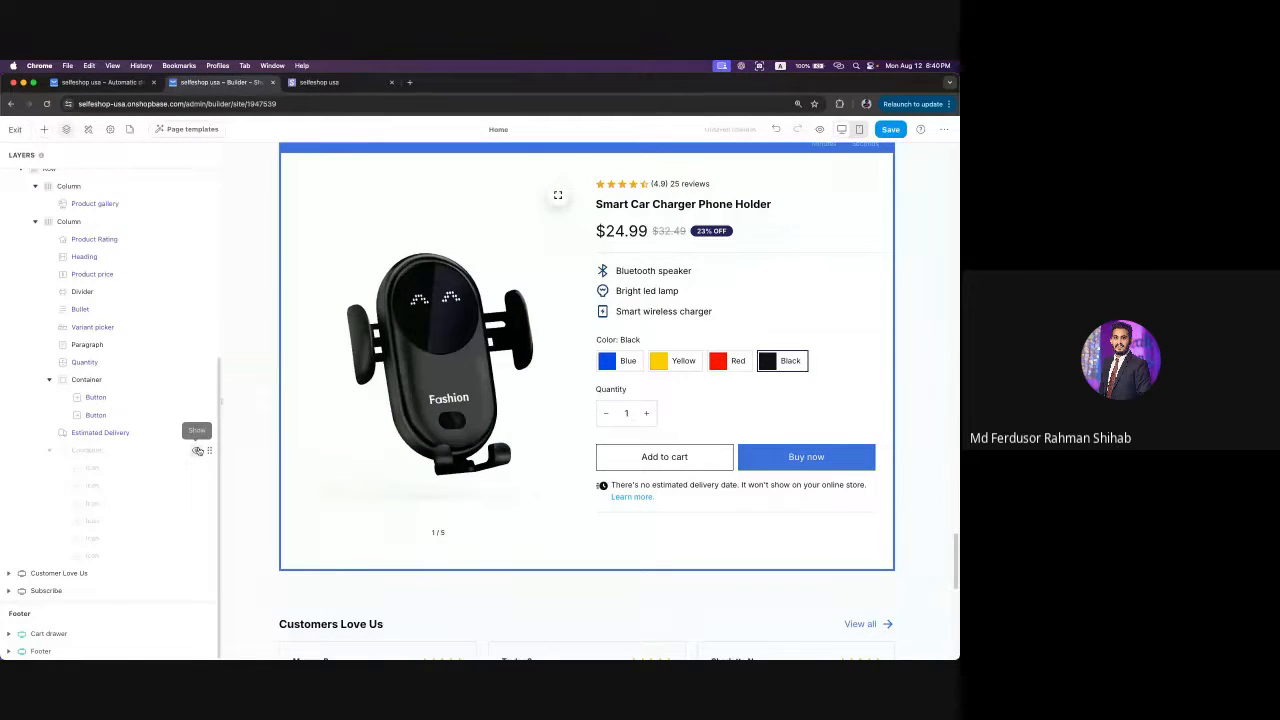
left_click(197, 450)
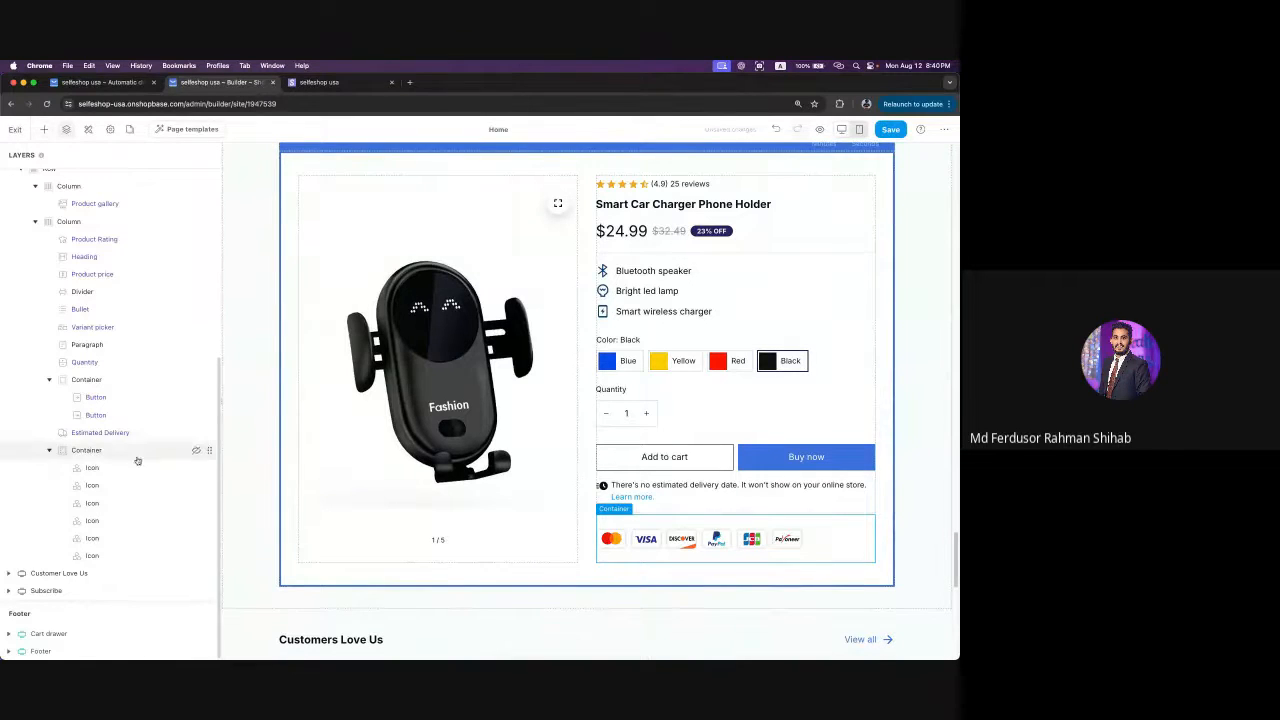
- Collapse the payment icons container and the whole Feature Product section in the layer tree
left_click(50, 451)
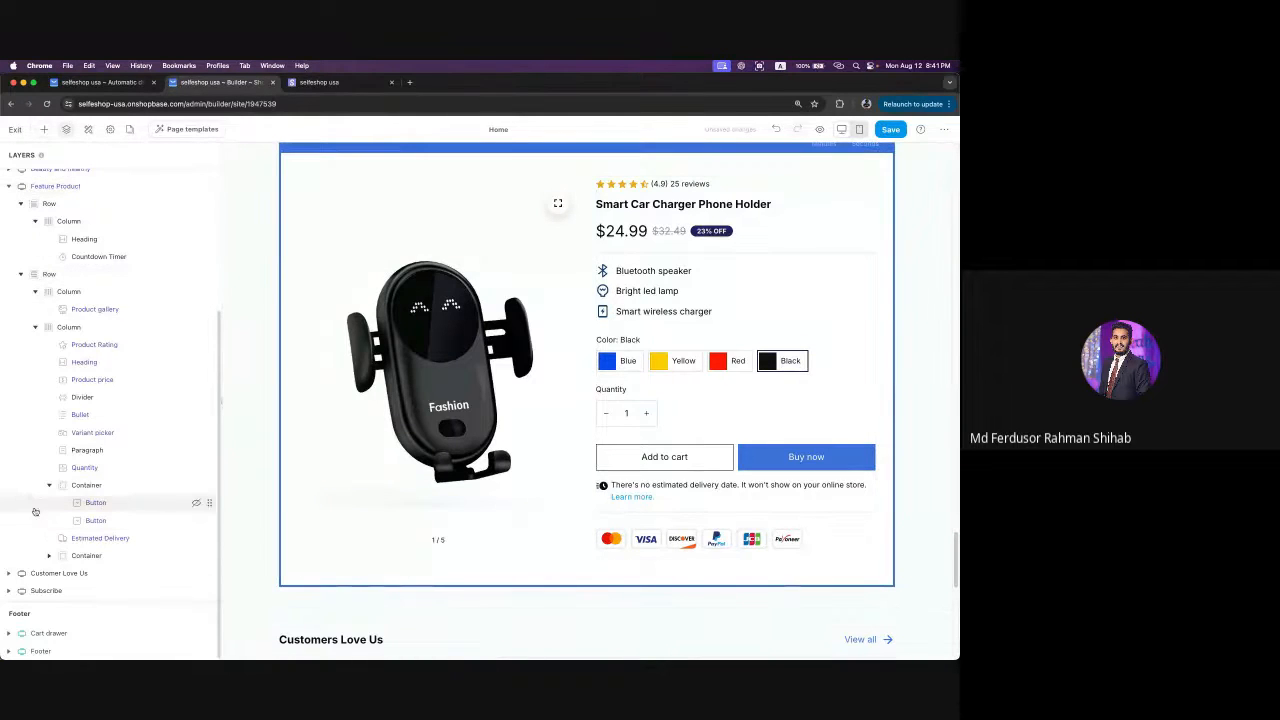
scroll(60, 335, "up", 2)
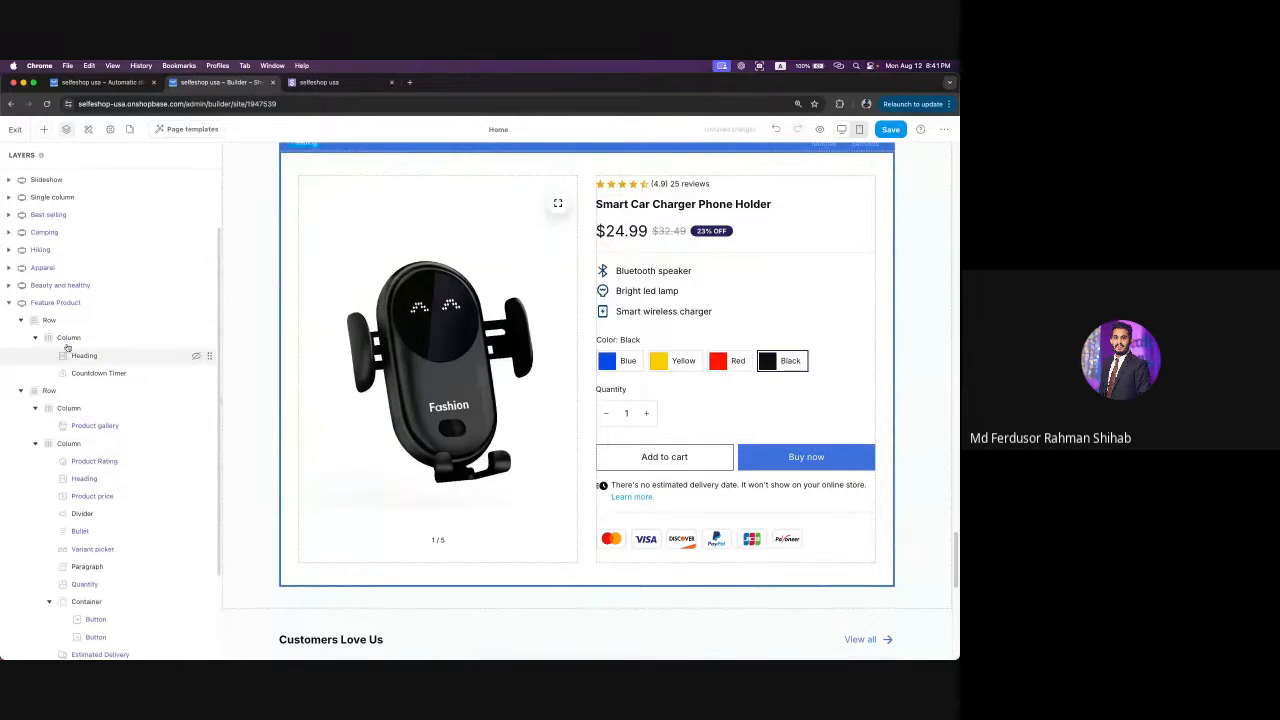
left_click(10, 303)
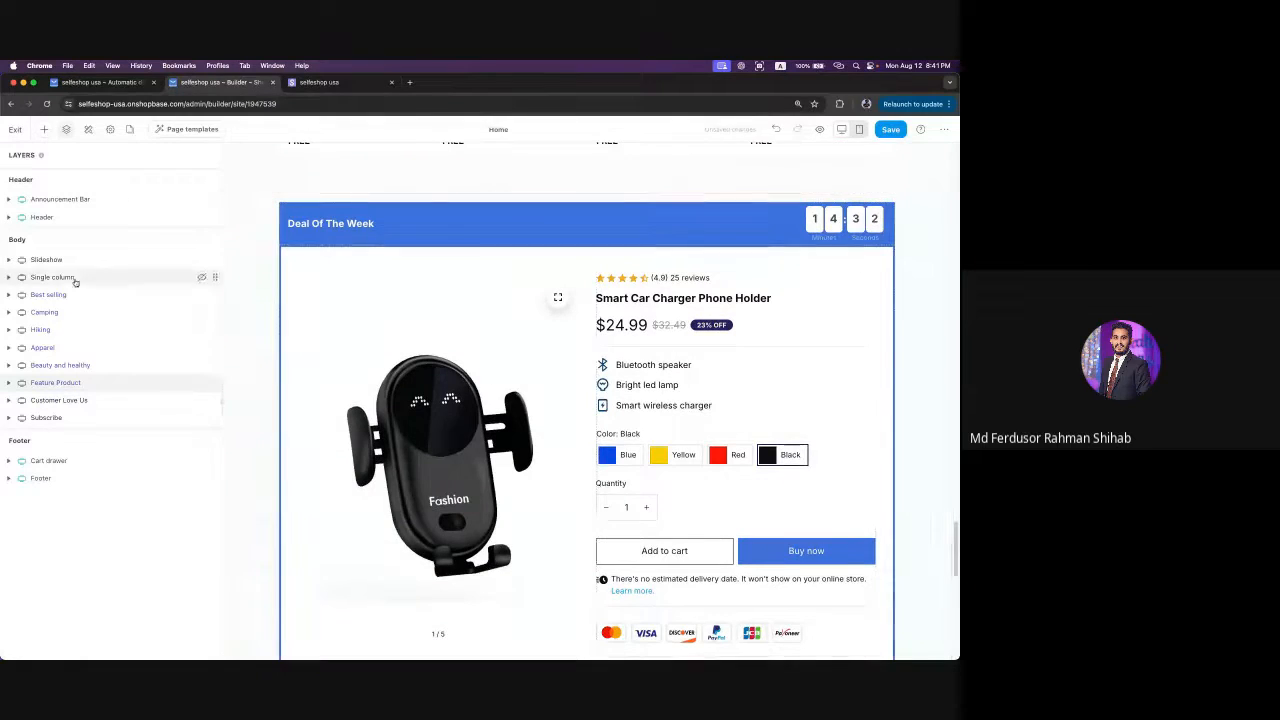
- Insert the Products - Highlight product 4 section between the Feature Product and Customer Love Us sections
scroll(790, 465, "down", 5)
scroll(790, 465, "up", 3)
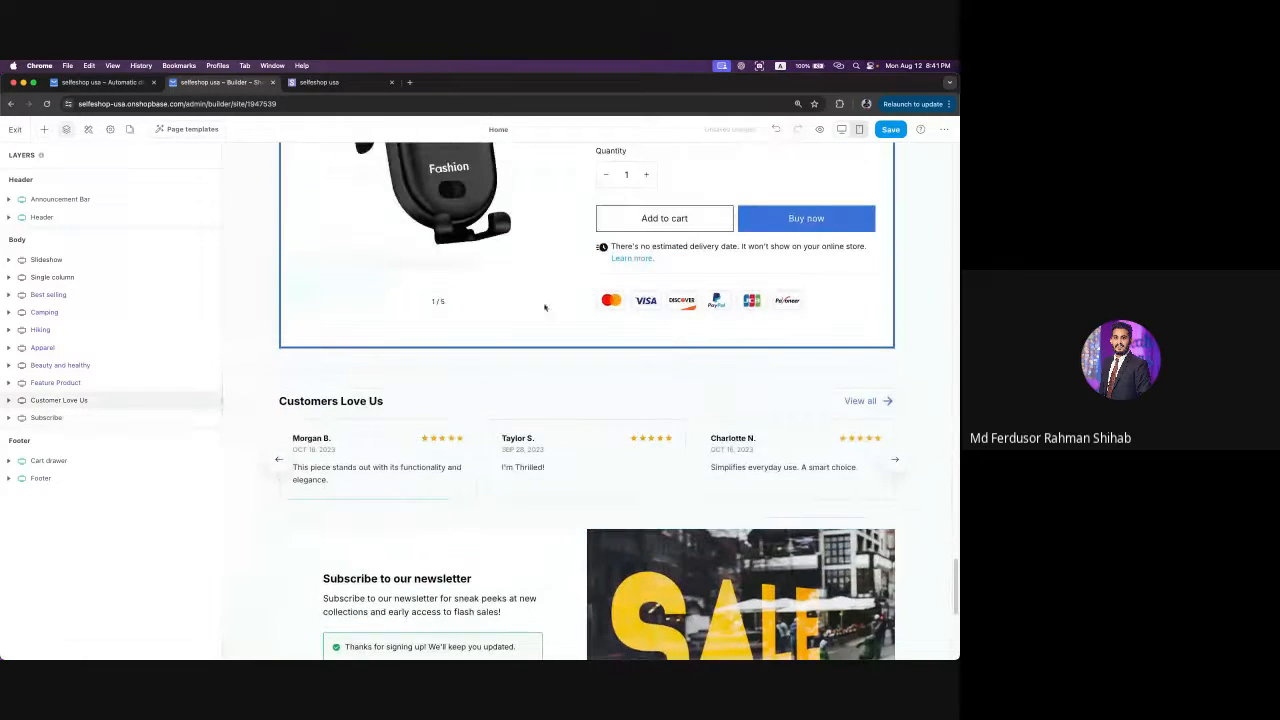
left_click(41, 129)
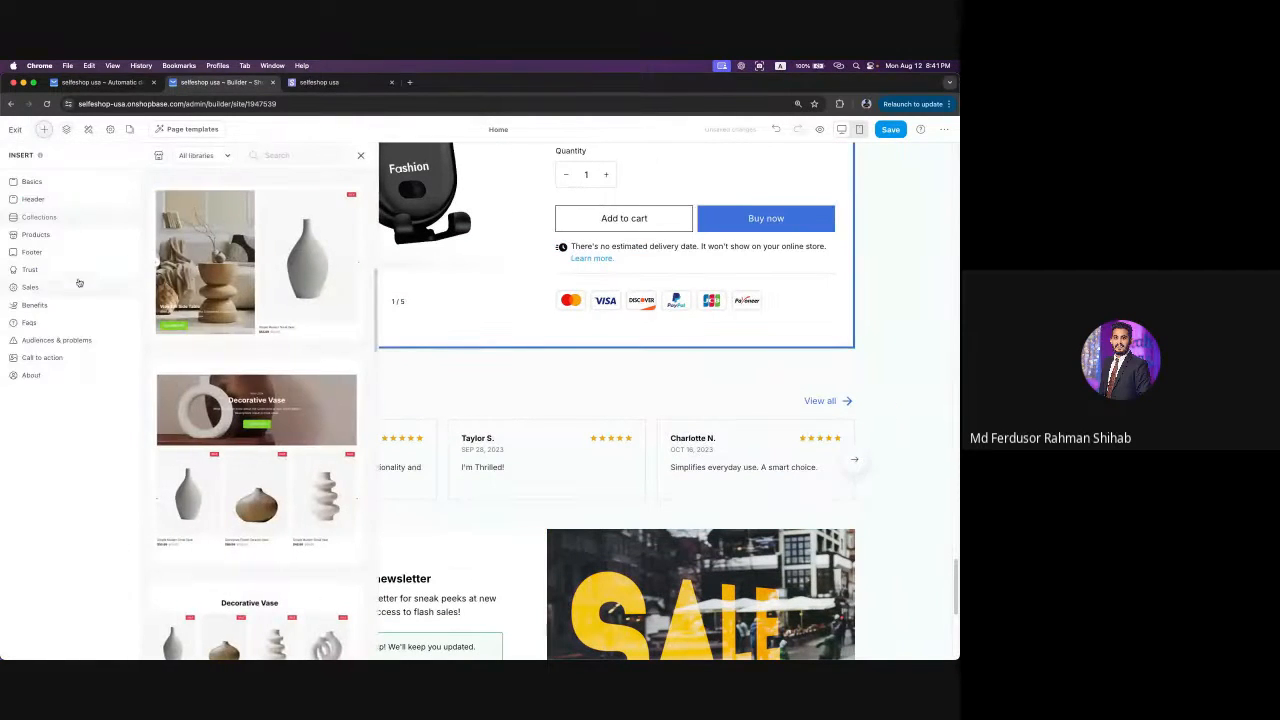
left_click(36, 235)
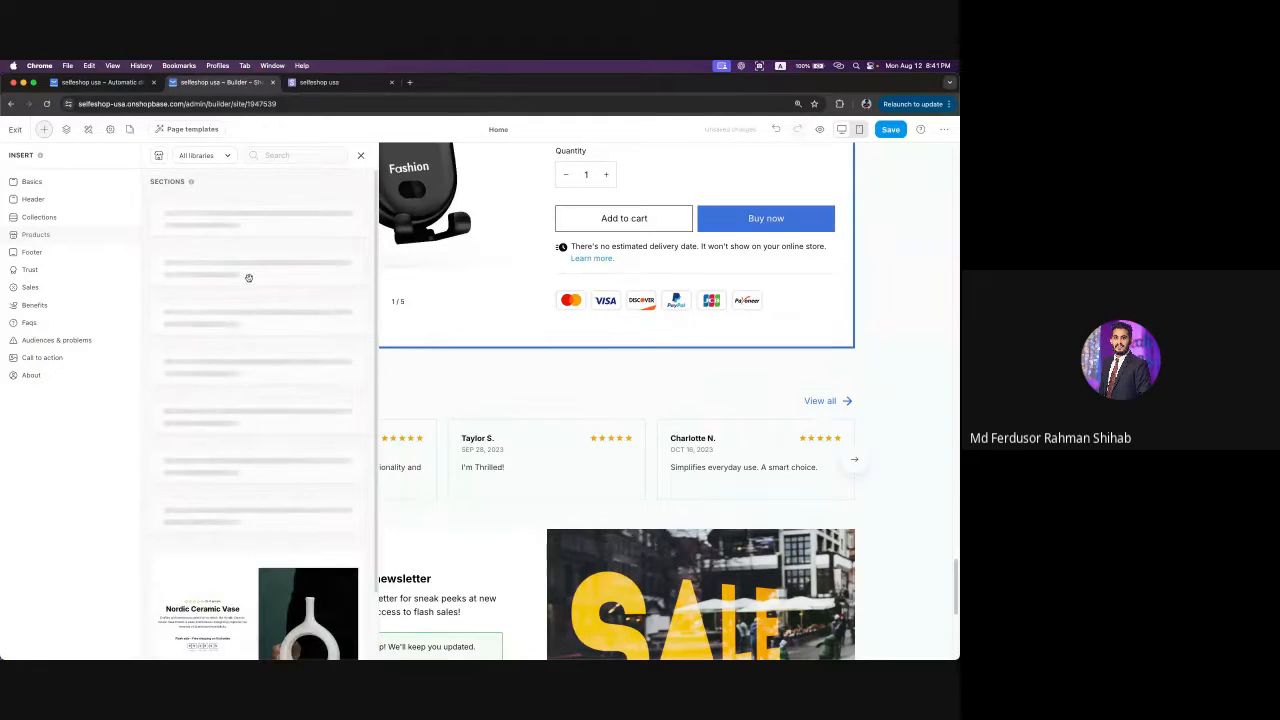
scroll(297, 369, "down", 2)
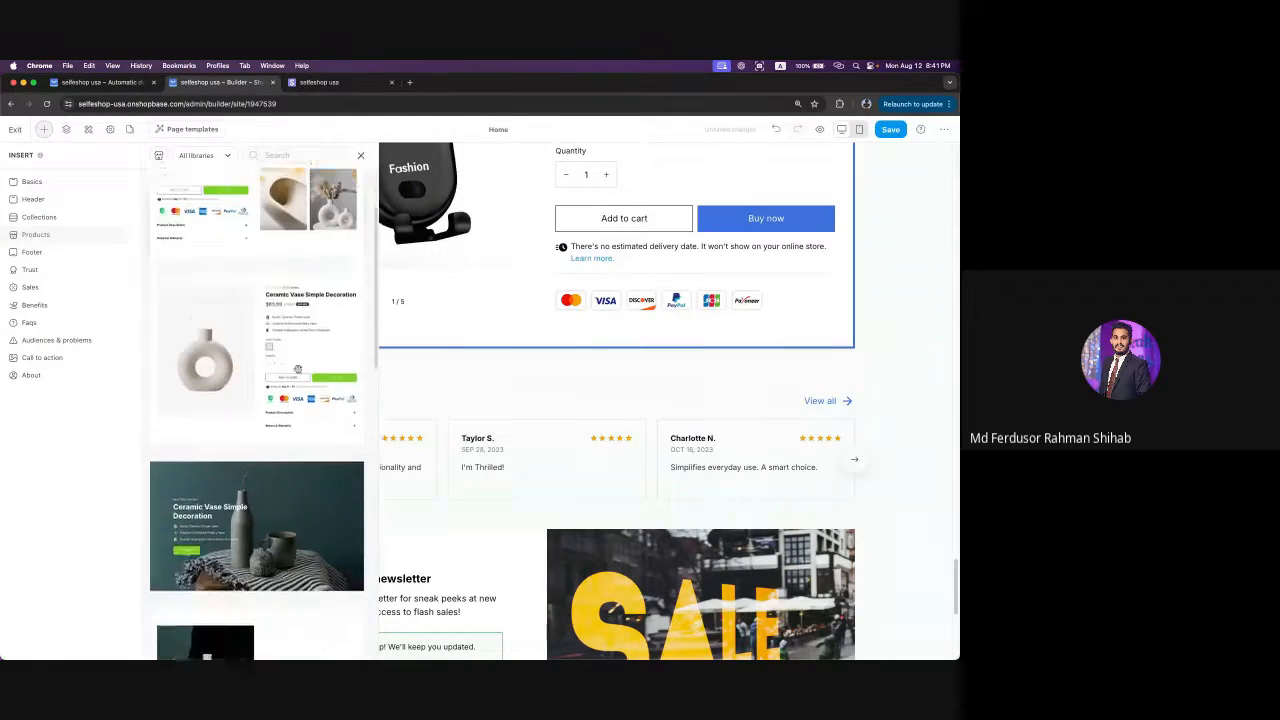
scroll(297, 369, "down", 5)
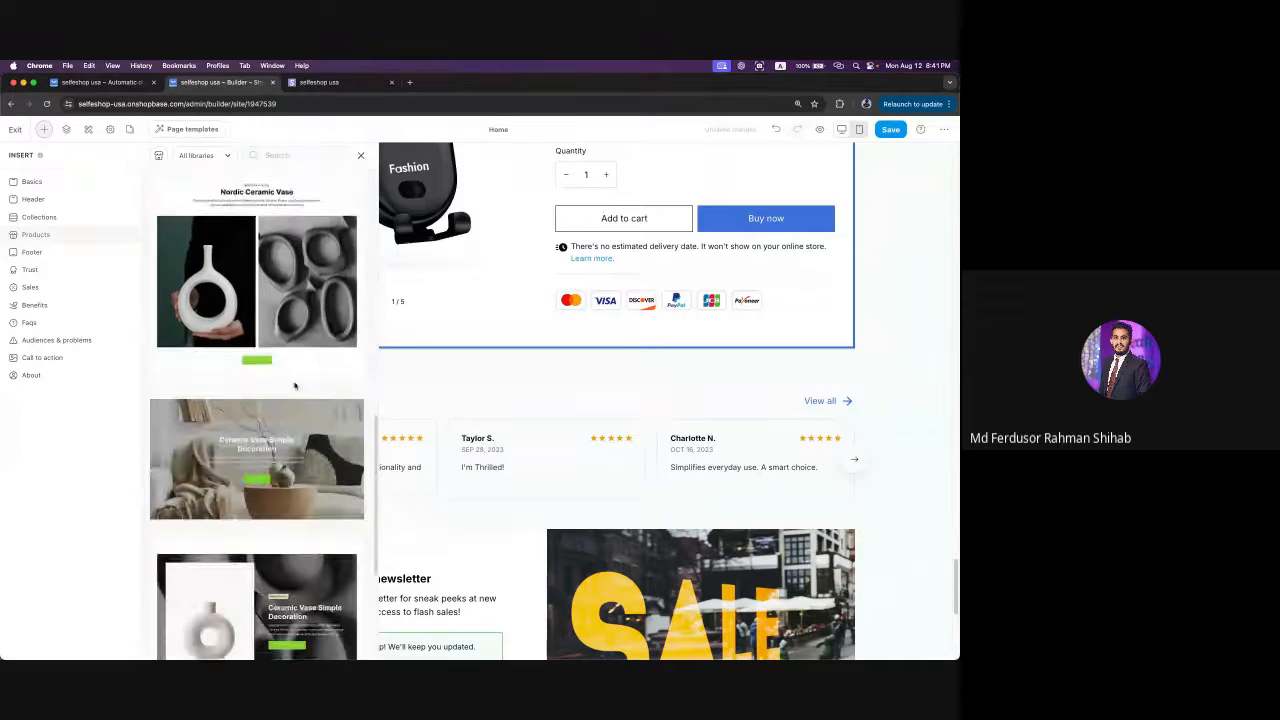
scroll(294, 386, "down", 4)
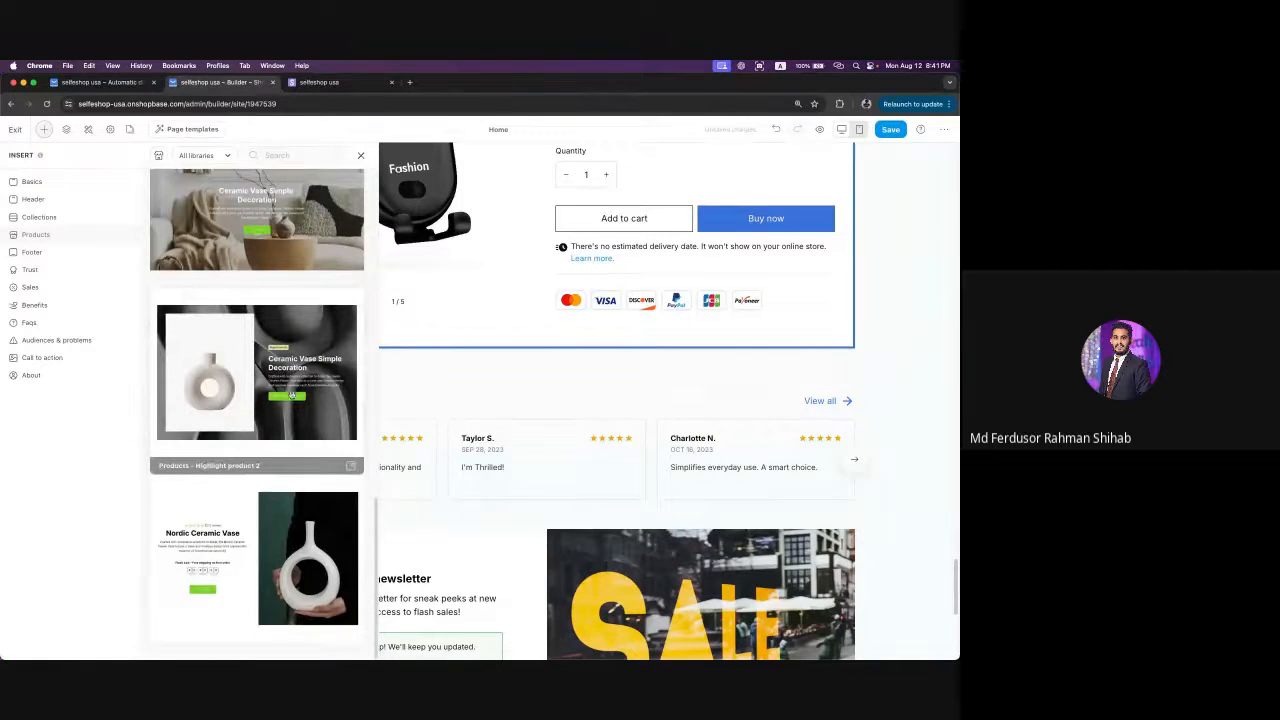
left_click_drag(215, 530, 530, 395)
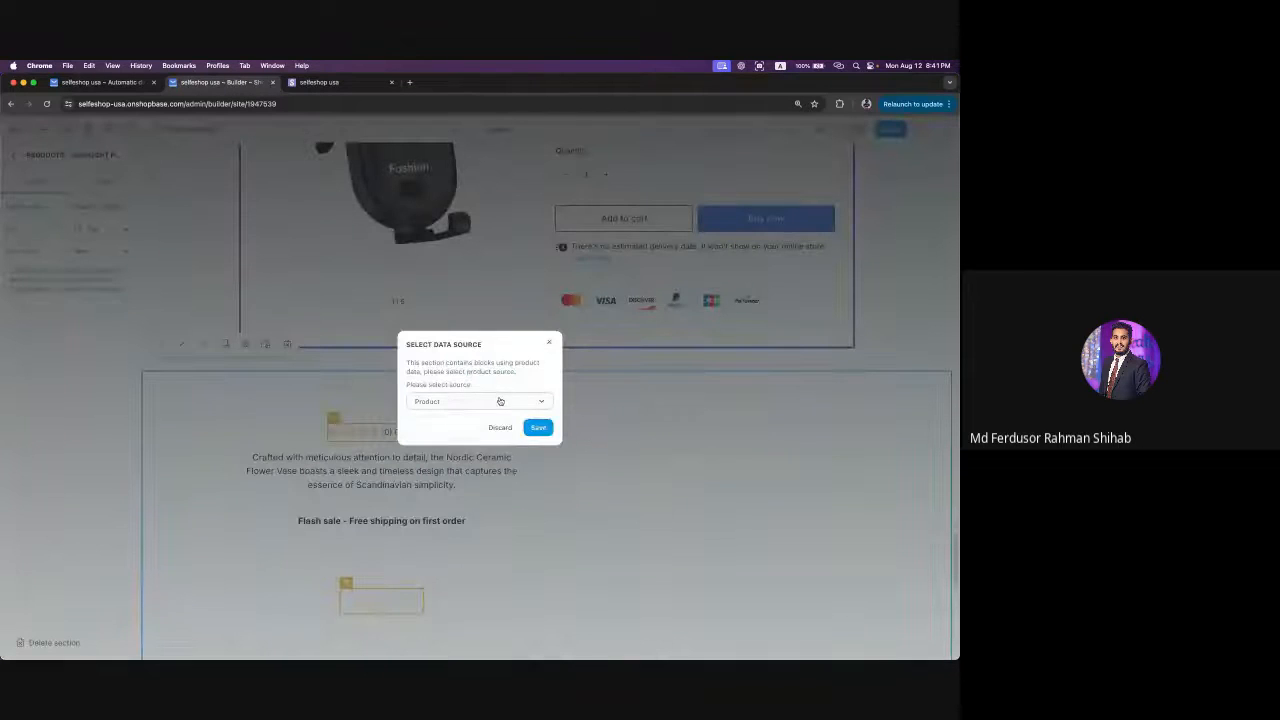
- Set Men's PU Leather Air Cushion Shoes as the new highlight section's data source and check the section on the page
left_click(501, 430)
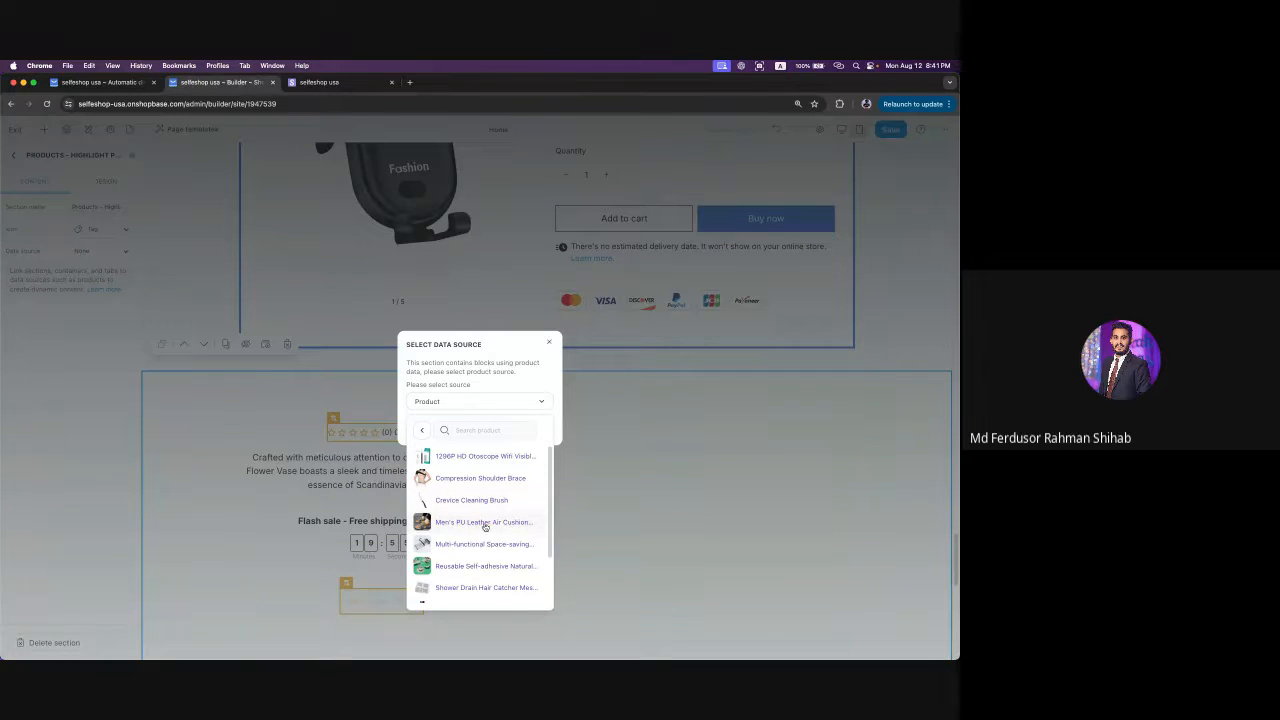
left_click(412, 522)
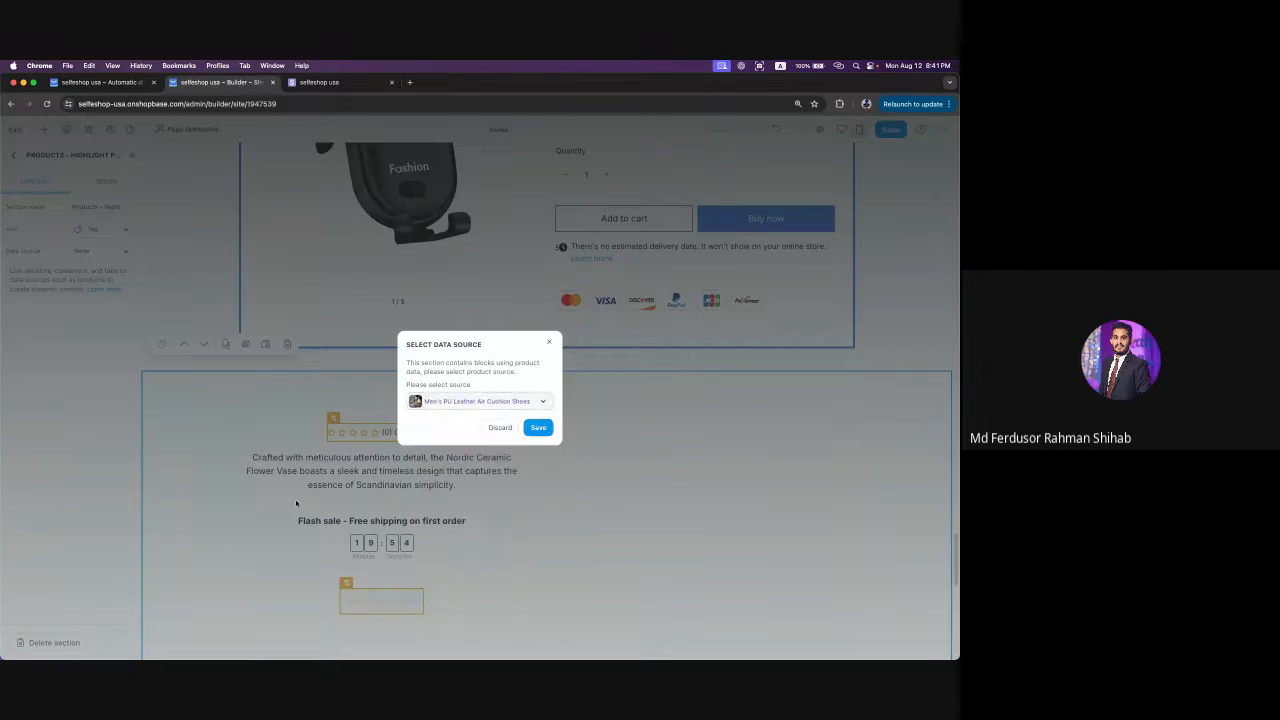
left_click(538, 427)
scroll(830, 420, "down", 5)
scroll(803, 428, "up", 5)
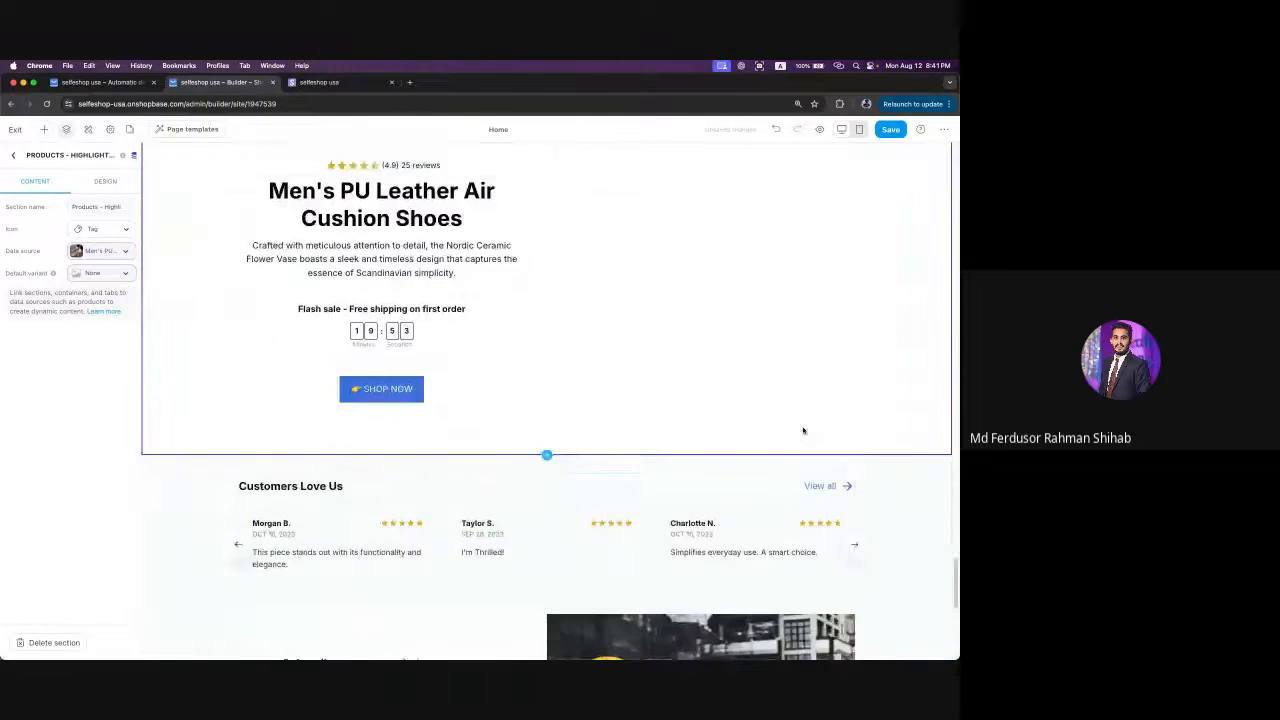
scroll(600, 447, "down", 2)
scroll(600, 447, "up", 2)
scroll(600, 448, "down", 1)
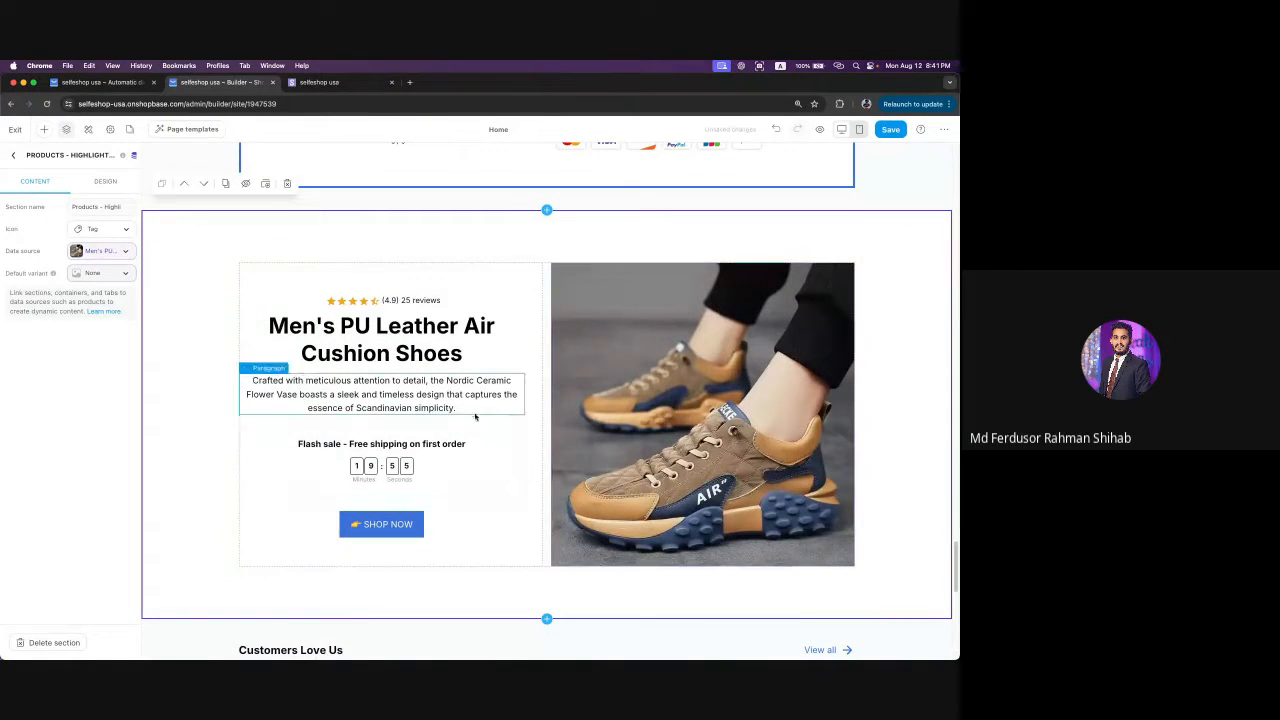
- Examine the block structure of the Products - Highlight product 4 section in the layer tree and its placement on the page
left_click(13, 156)
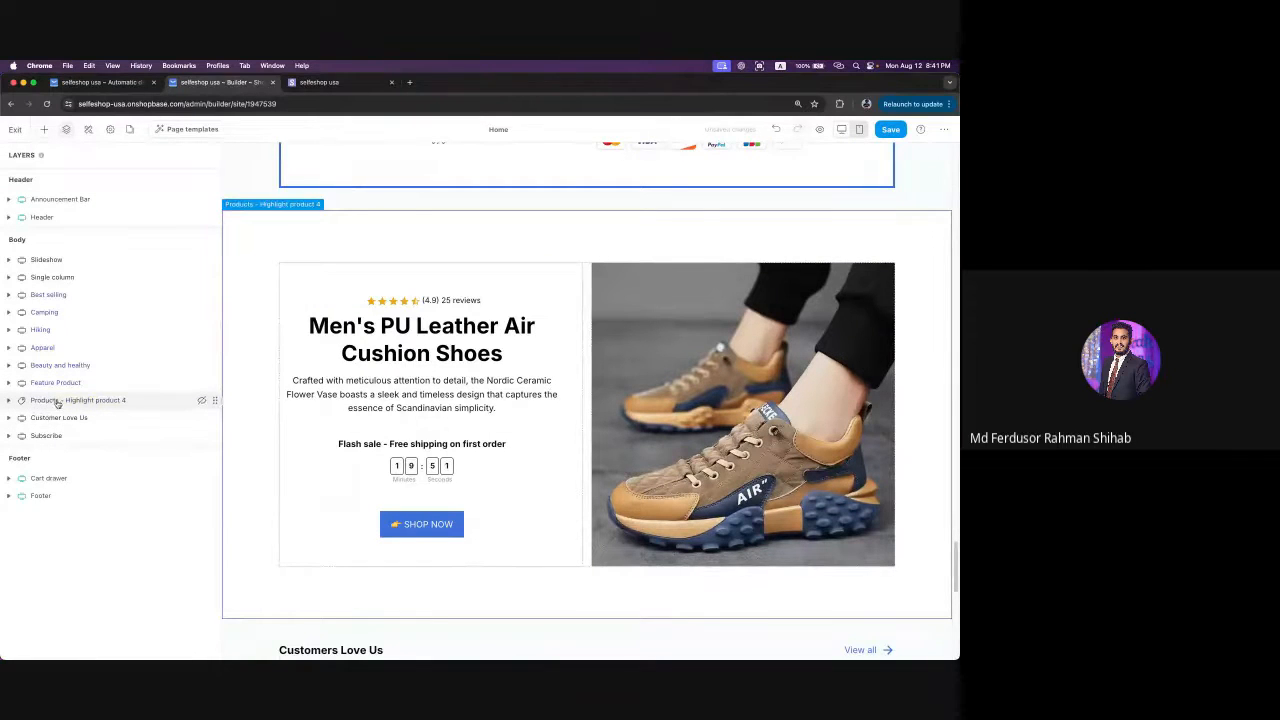
left_click(9, 401)
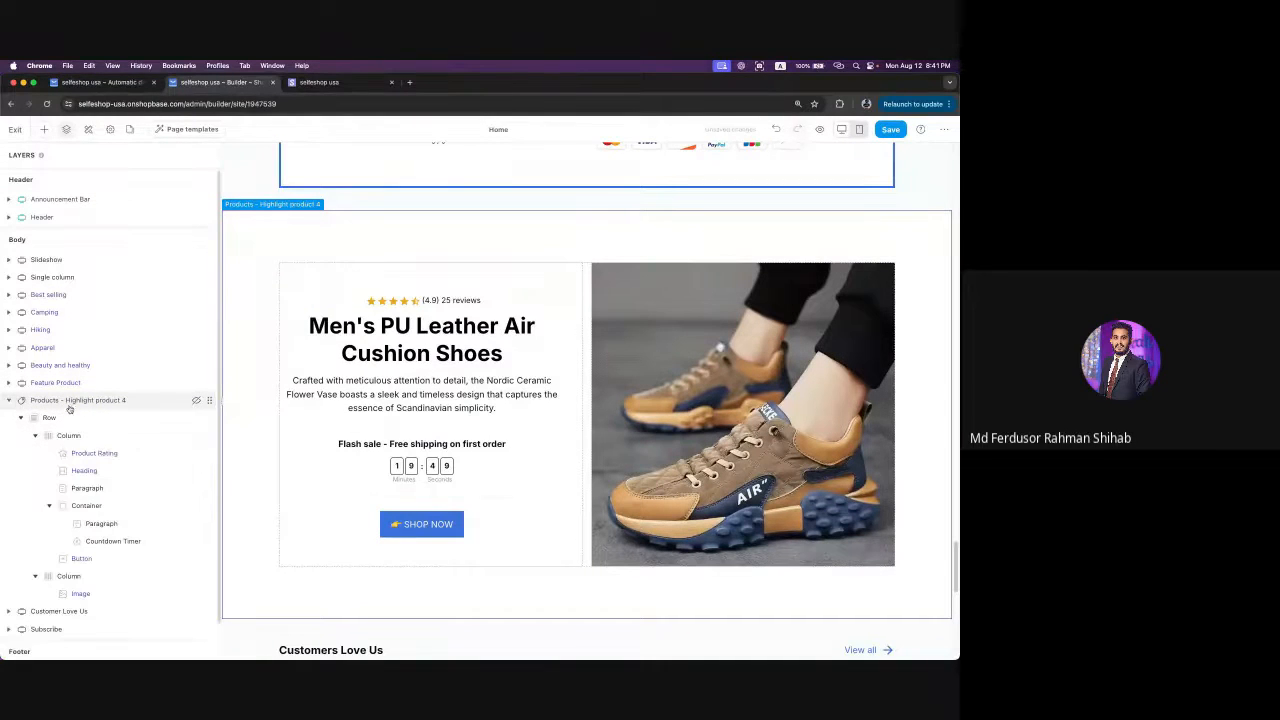
scroll(44, 410, "down", 1)
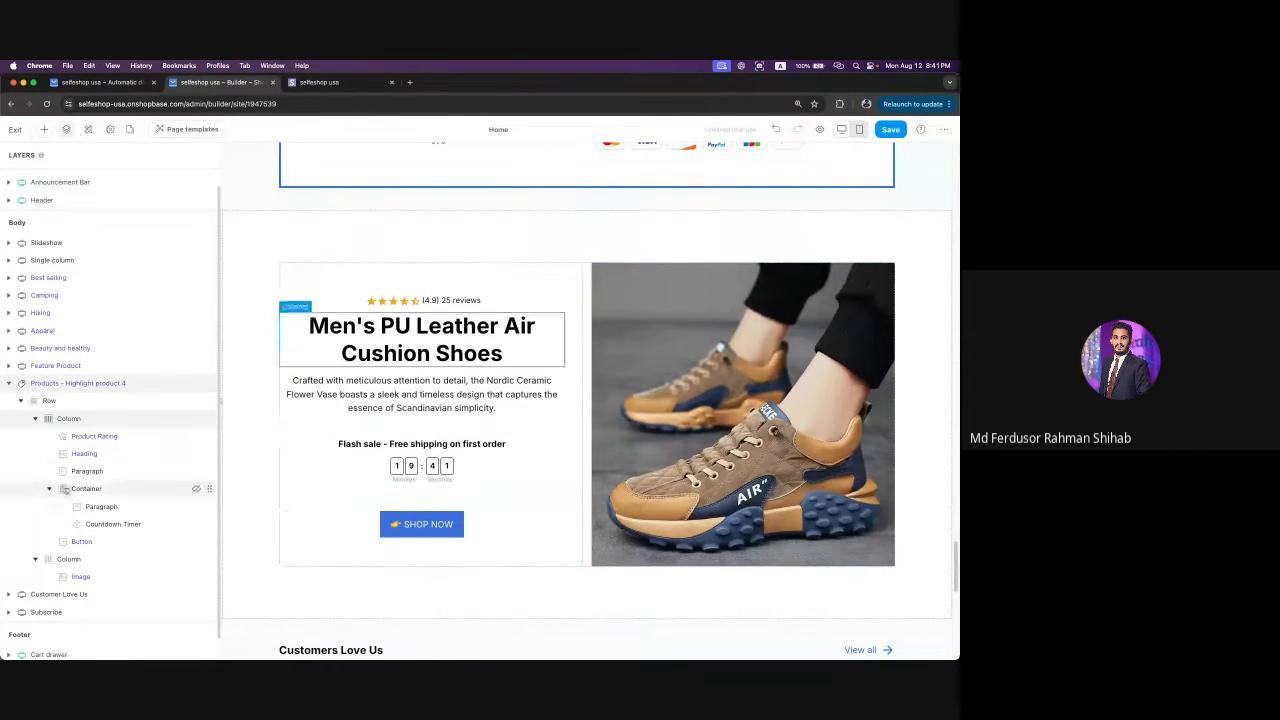
left_click(8, 383)
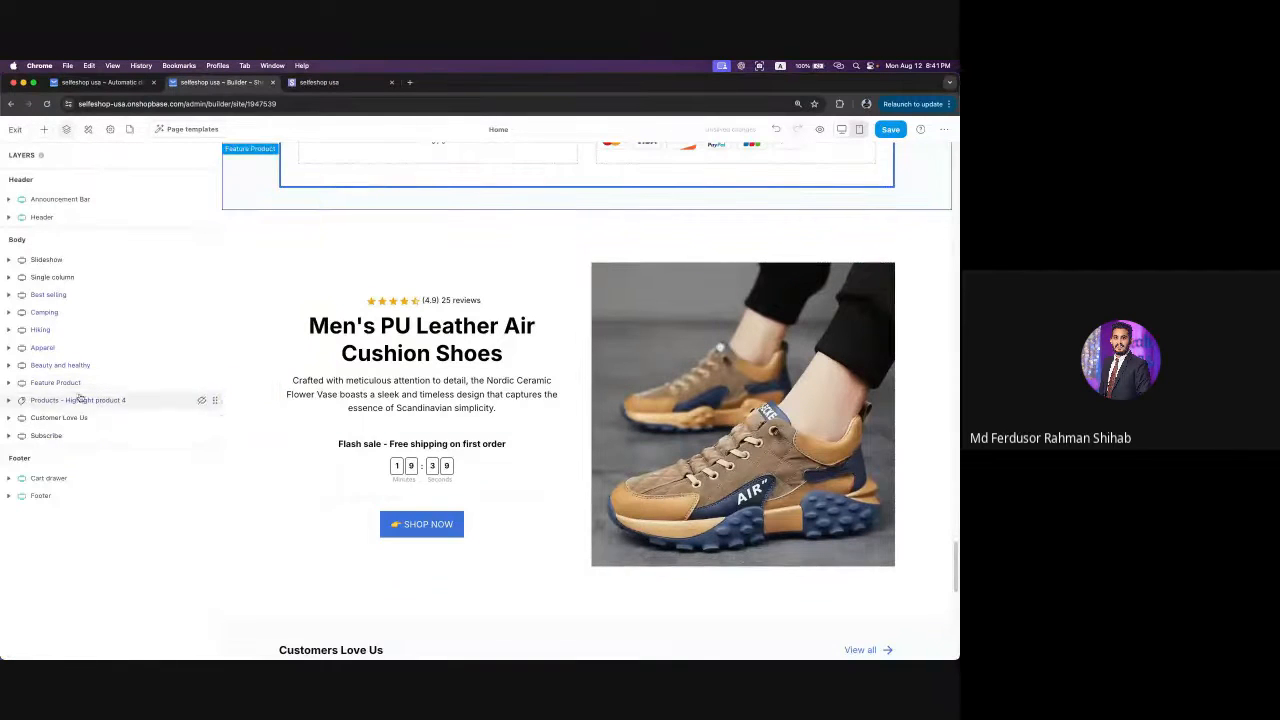
scroll(517, 346, "up", 3)
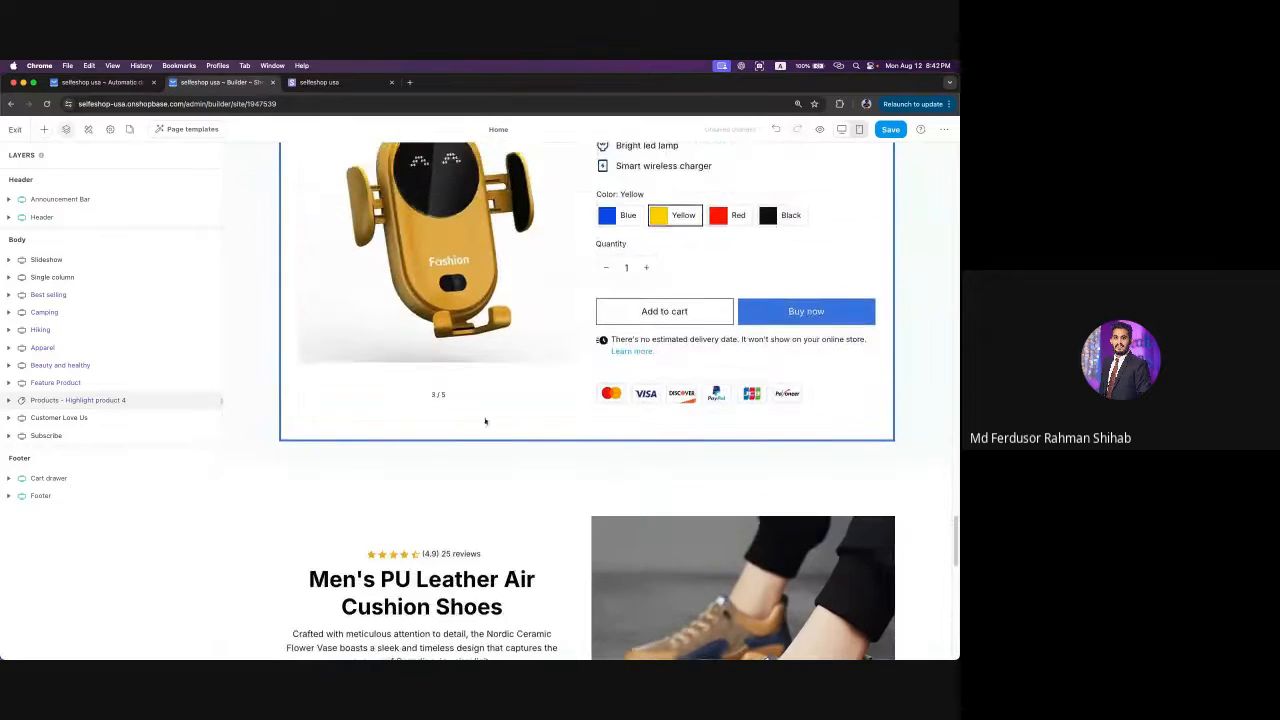
scroll(498, 309, "down", 5)
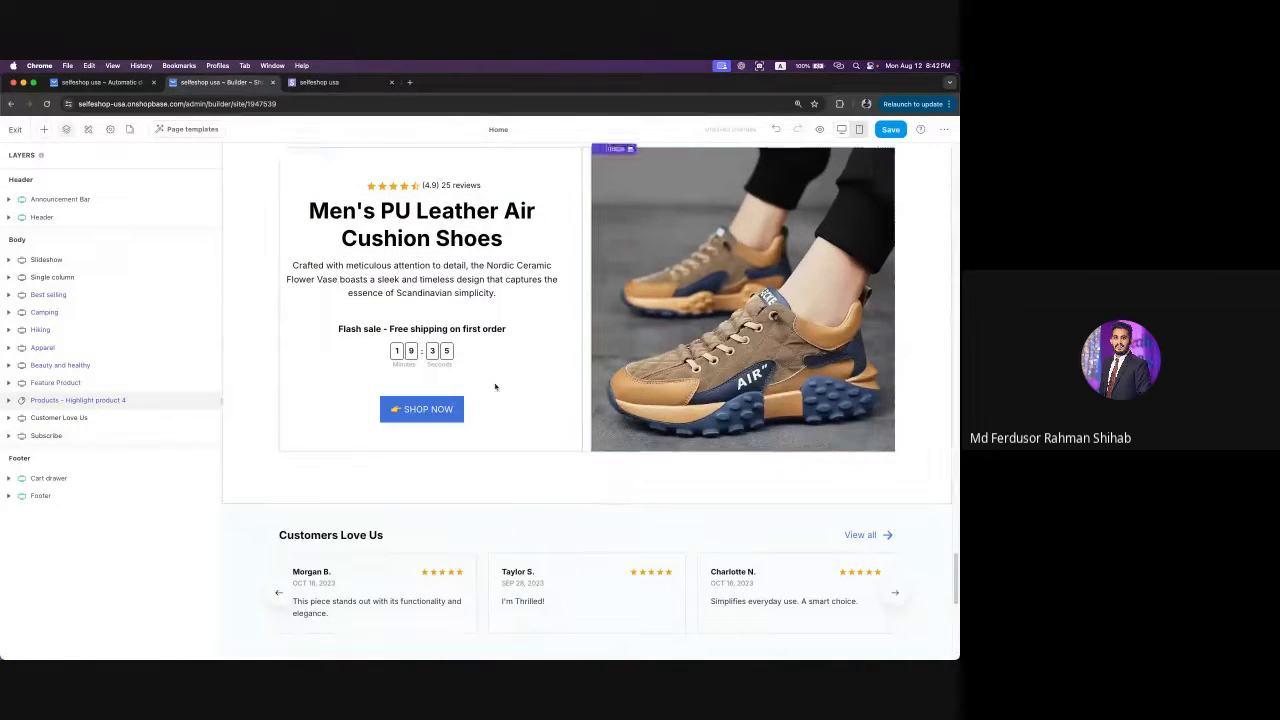
- Delete the Products - Highlight product 4 section from the home page
left_click(88, 400)
left_click(88, 400)
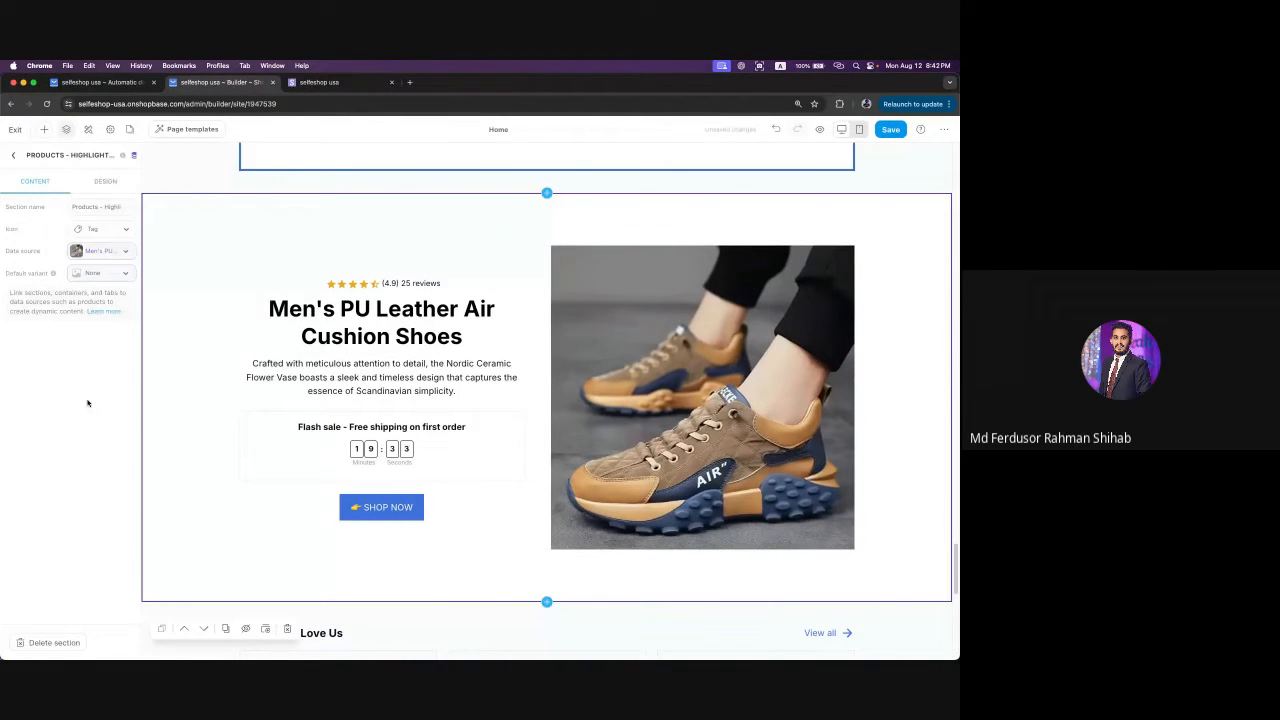
left_click(42, 643)
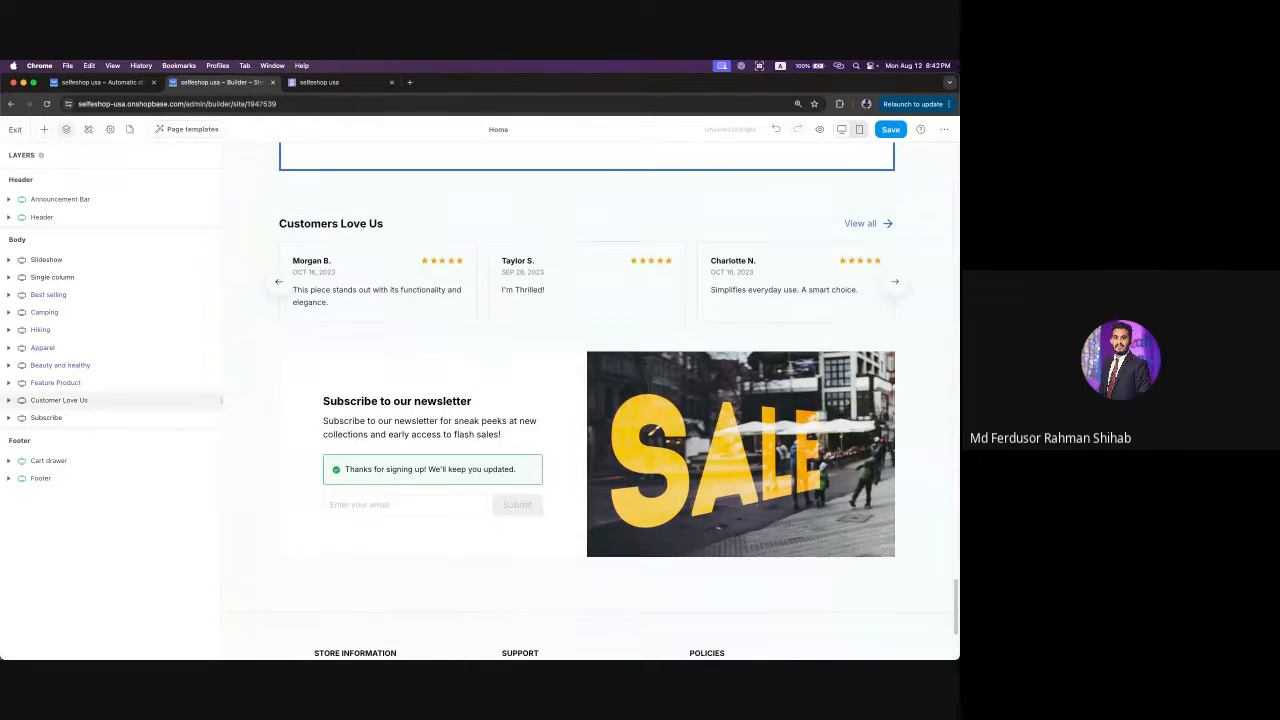
- Advance the Customers Love Us review carousel and look over the reviews it shows
left_click(895, 282)
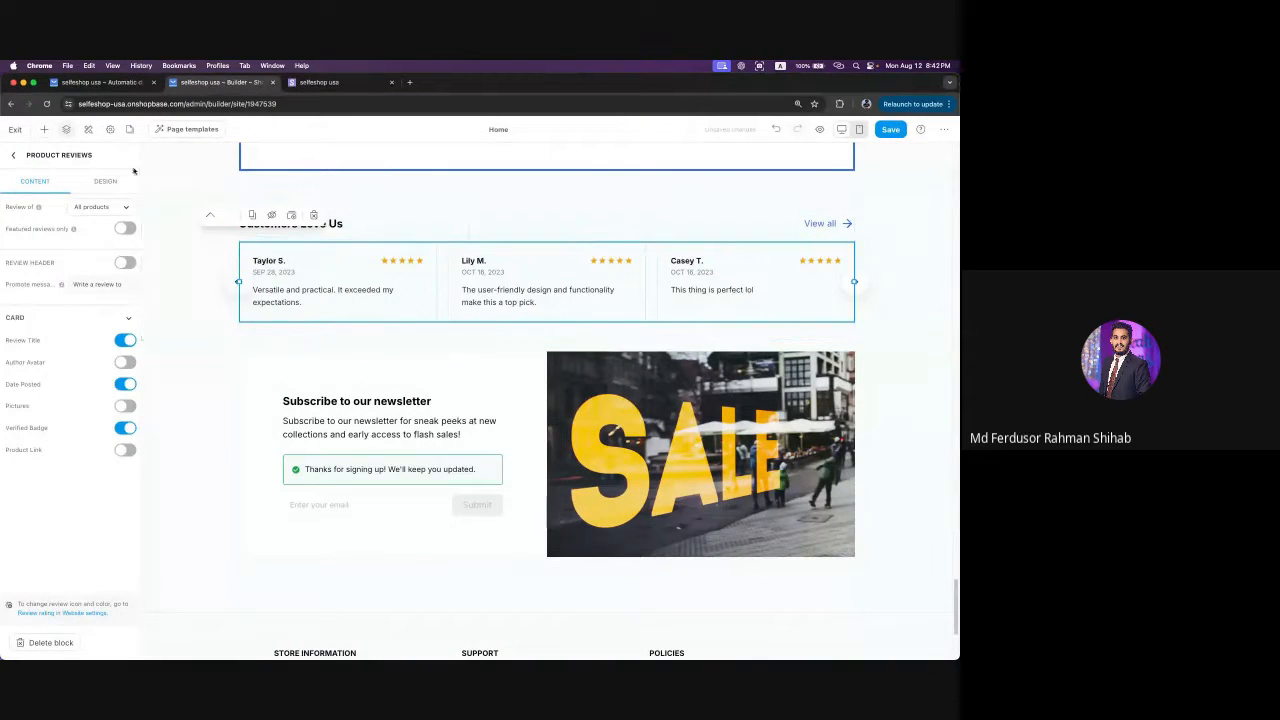
left_click(13, 155)
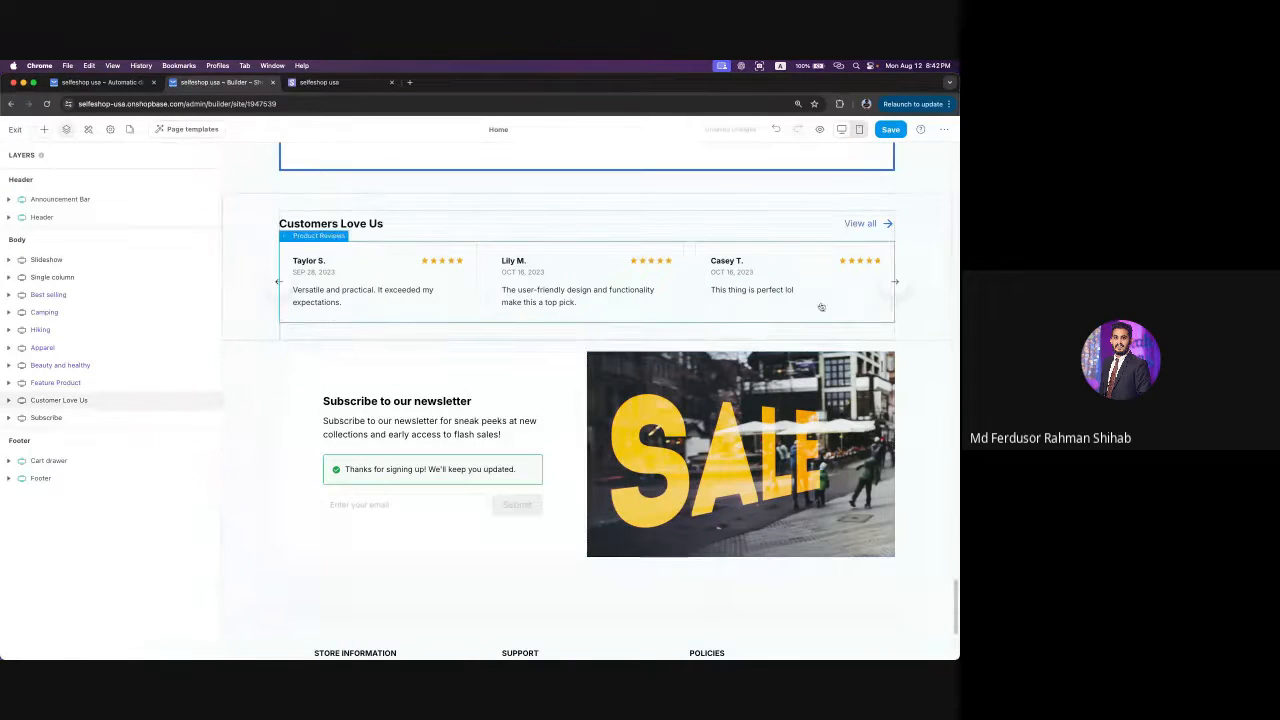
scroll(900, 300, "up", 3)
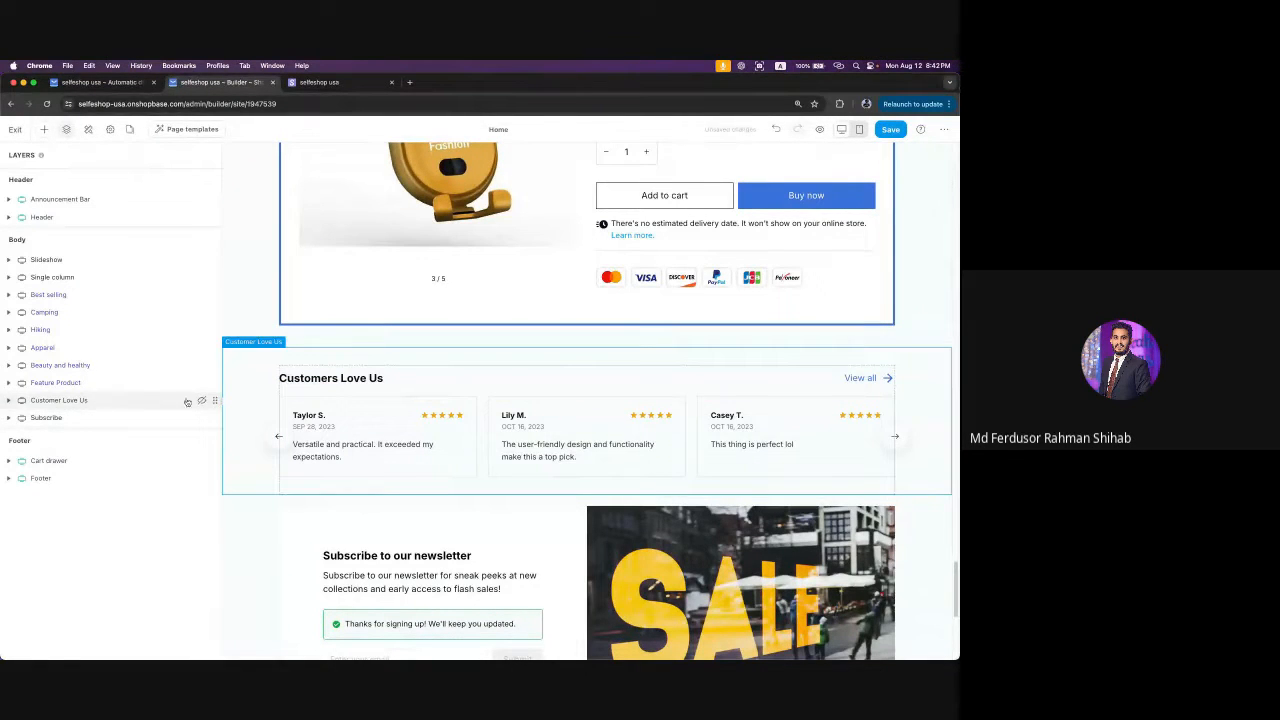
- Review the content and design settings of the Customer Love Us section and return to its blocks in the layer tree
left_click(45, 400)
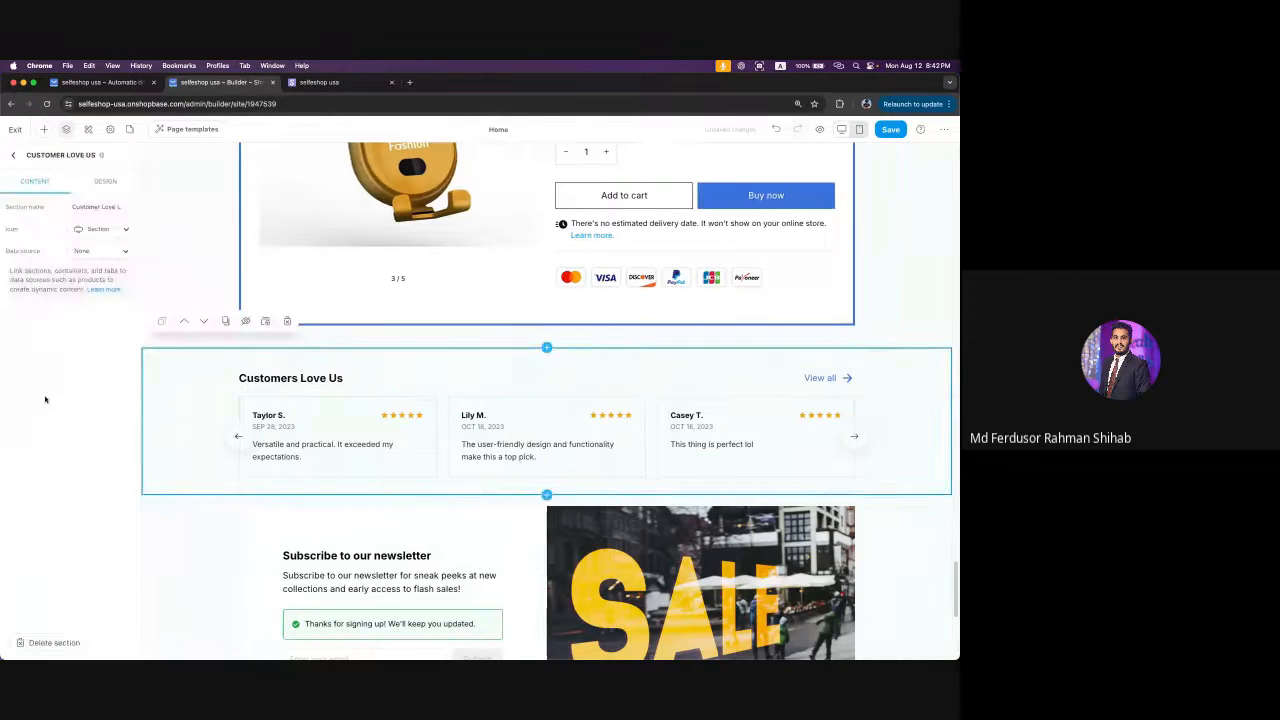
left_click(100, 181)
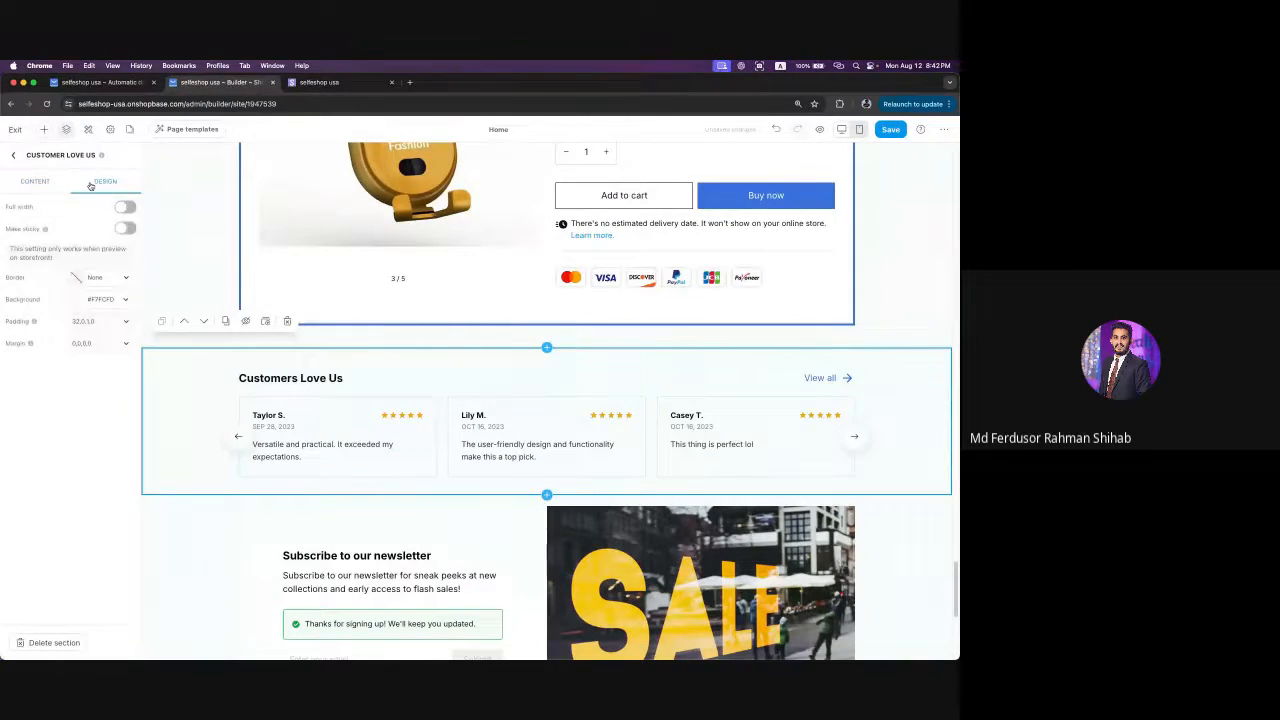
left_click(13, 157)
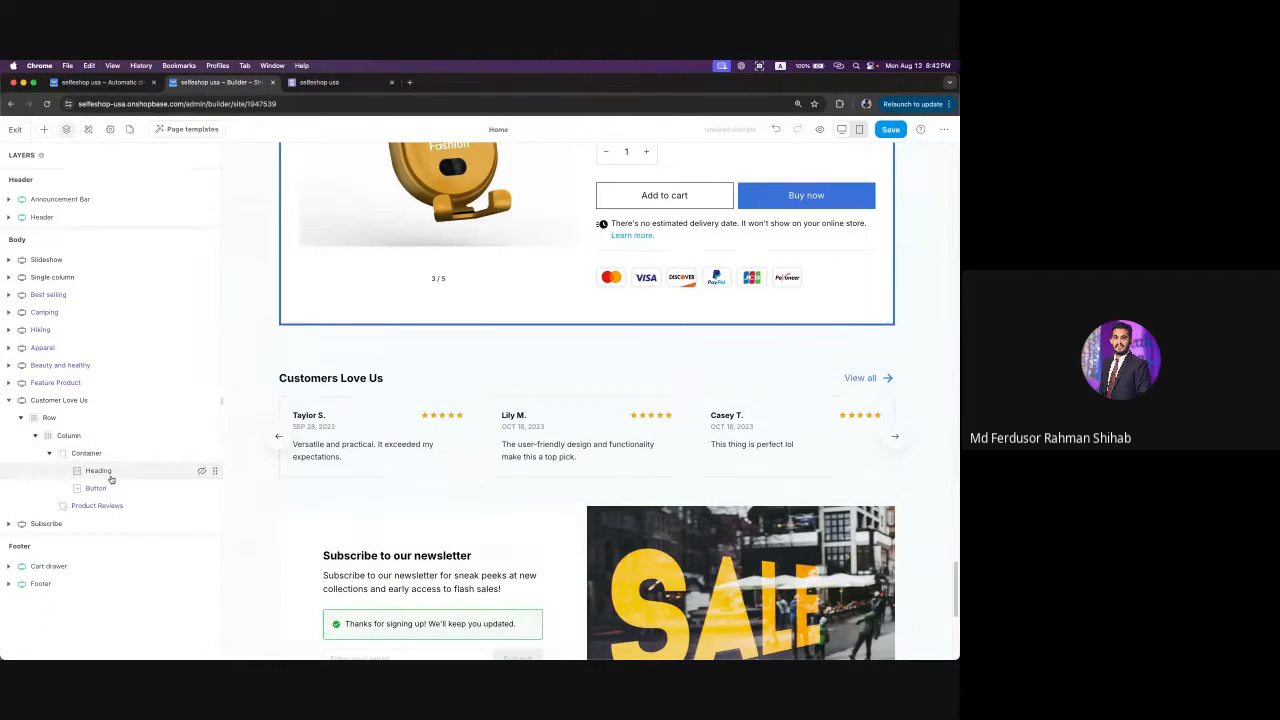
- Try making the Product Reviews block show reviews of Products in cart
left_click(97, 505)
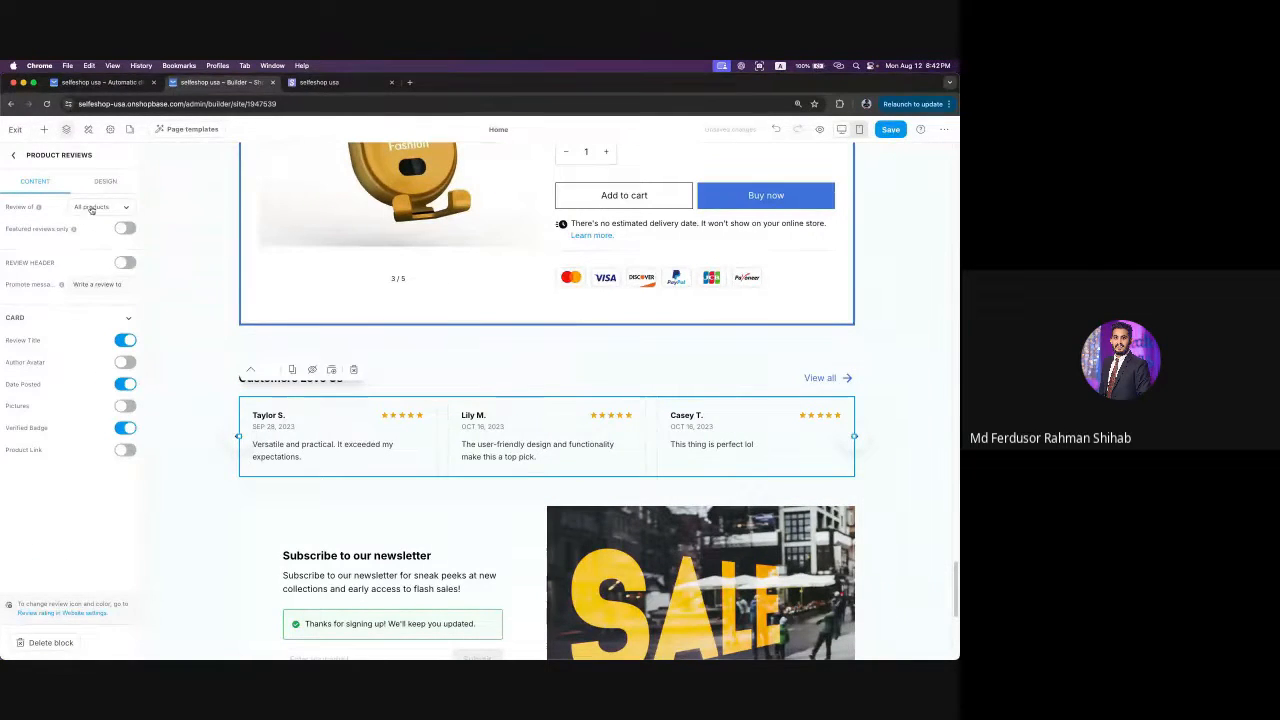
left_click(100, 207)
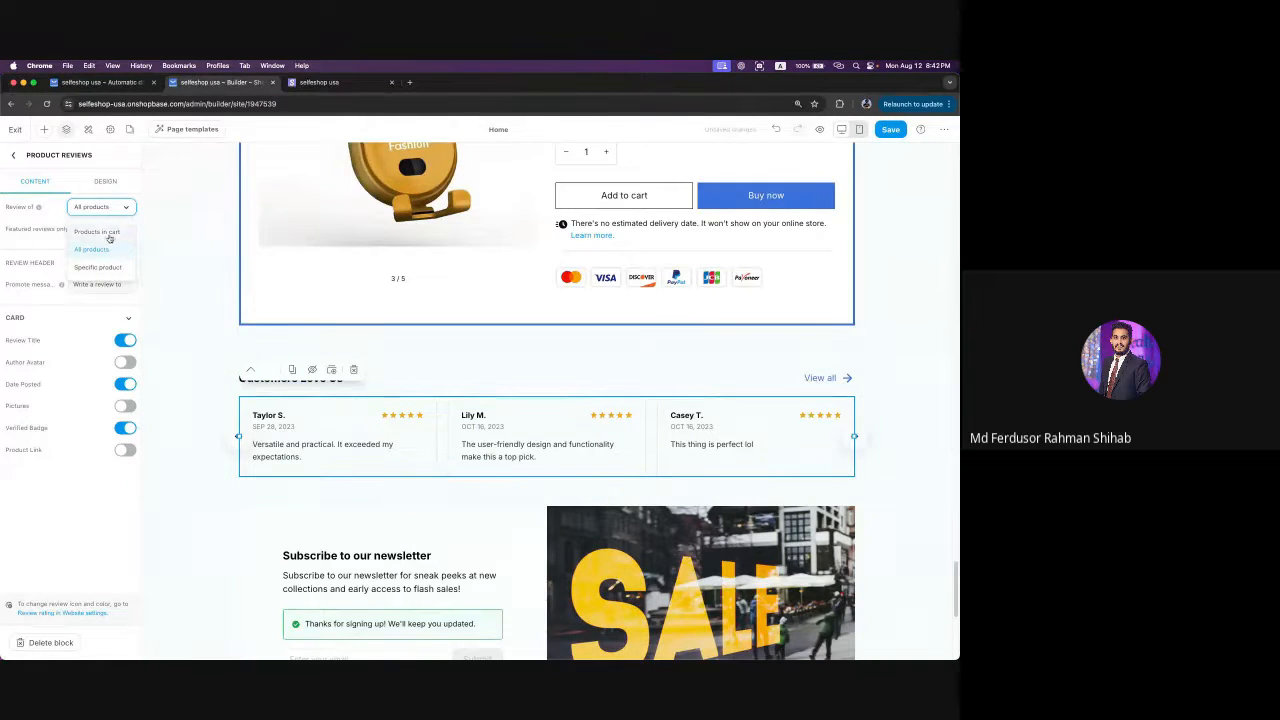
left_click(100, 232)
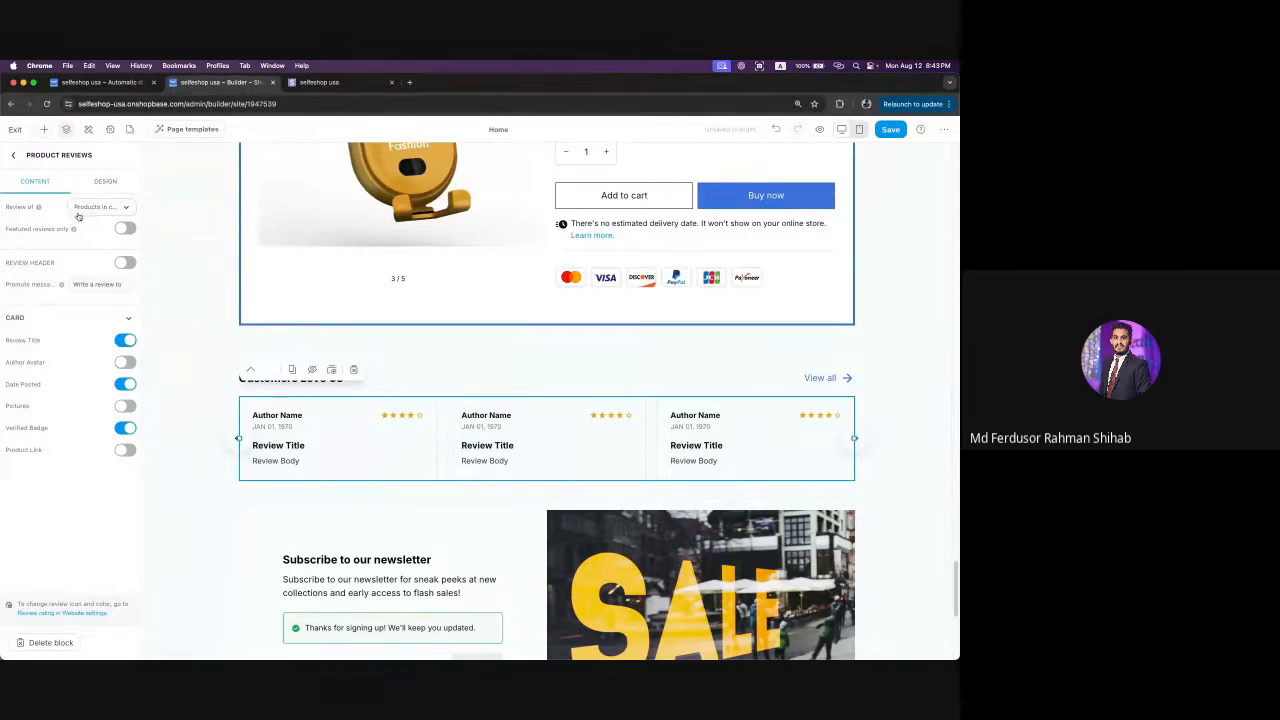
- Try a specific product, Men's PU Leather Air Cushion Shoes, as the review source, discard that choice and restore All products
left_click(112, 206)
left_click(98, 267)
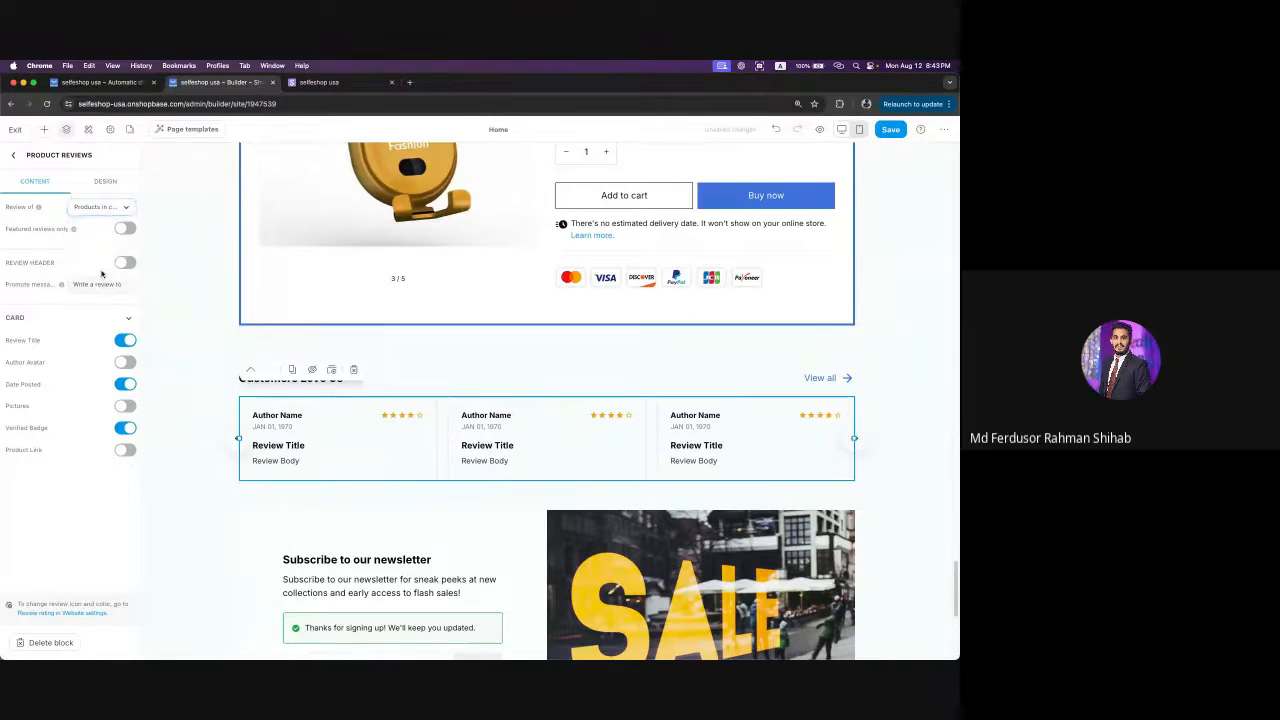
left_click(96, 229)
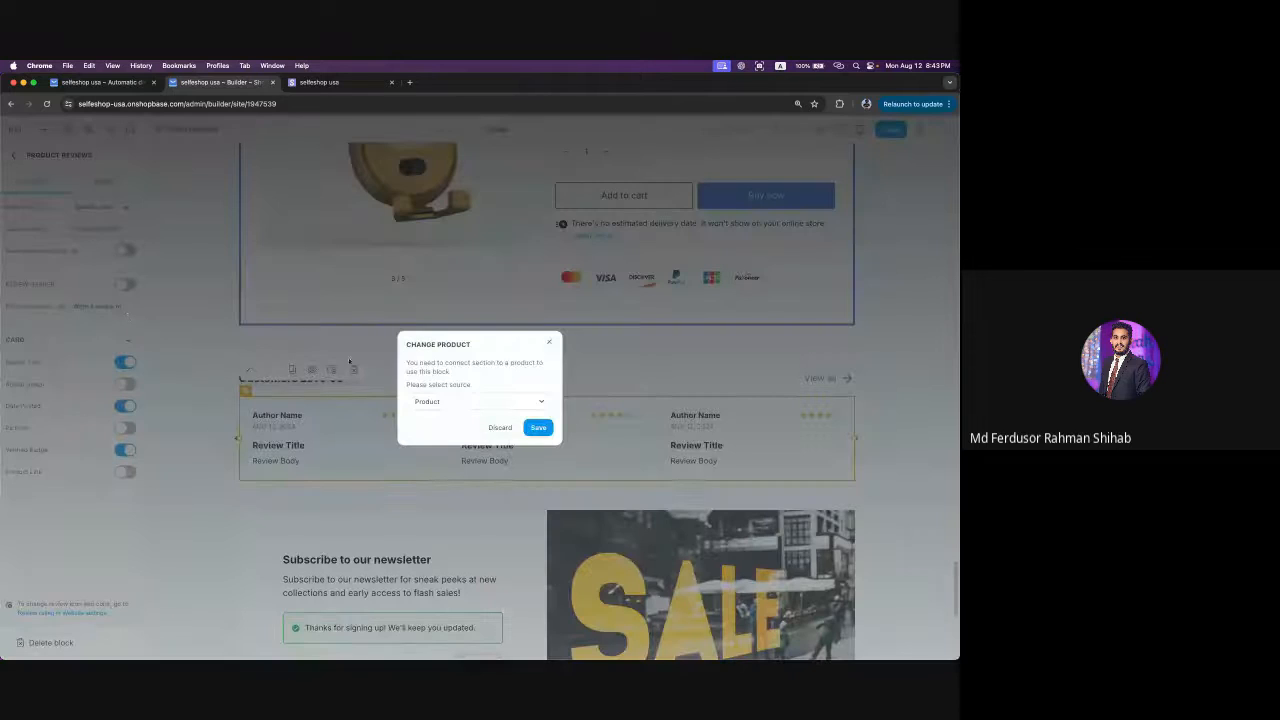
left_click(505, 403)
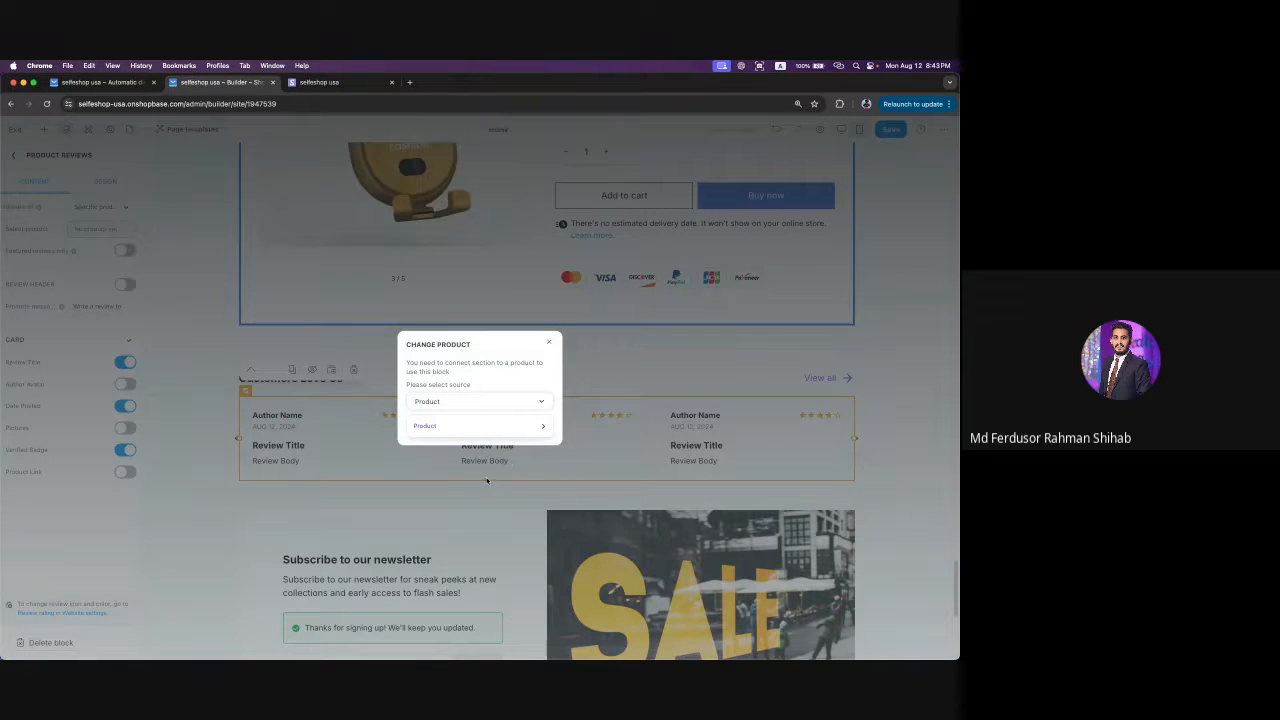
left_click(506, 427)
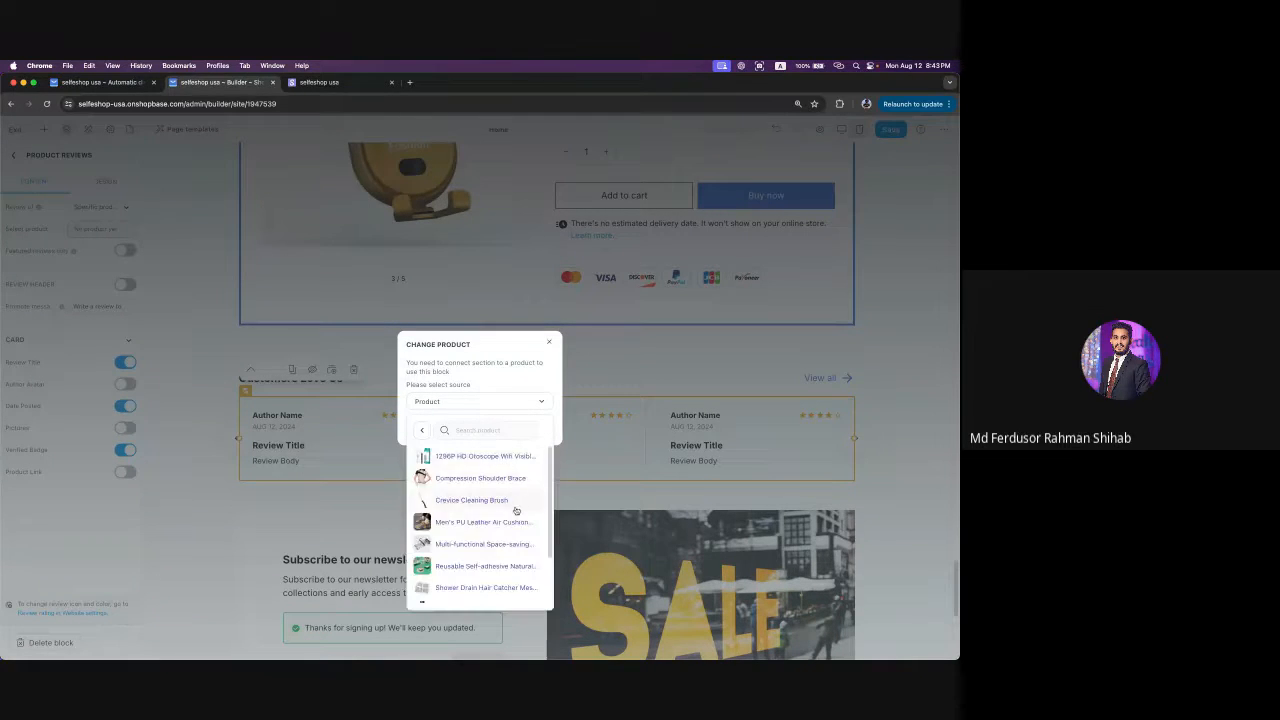
left_click(460, 523)
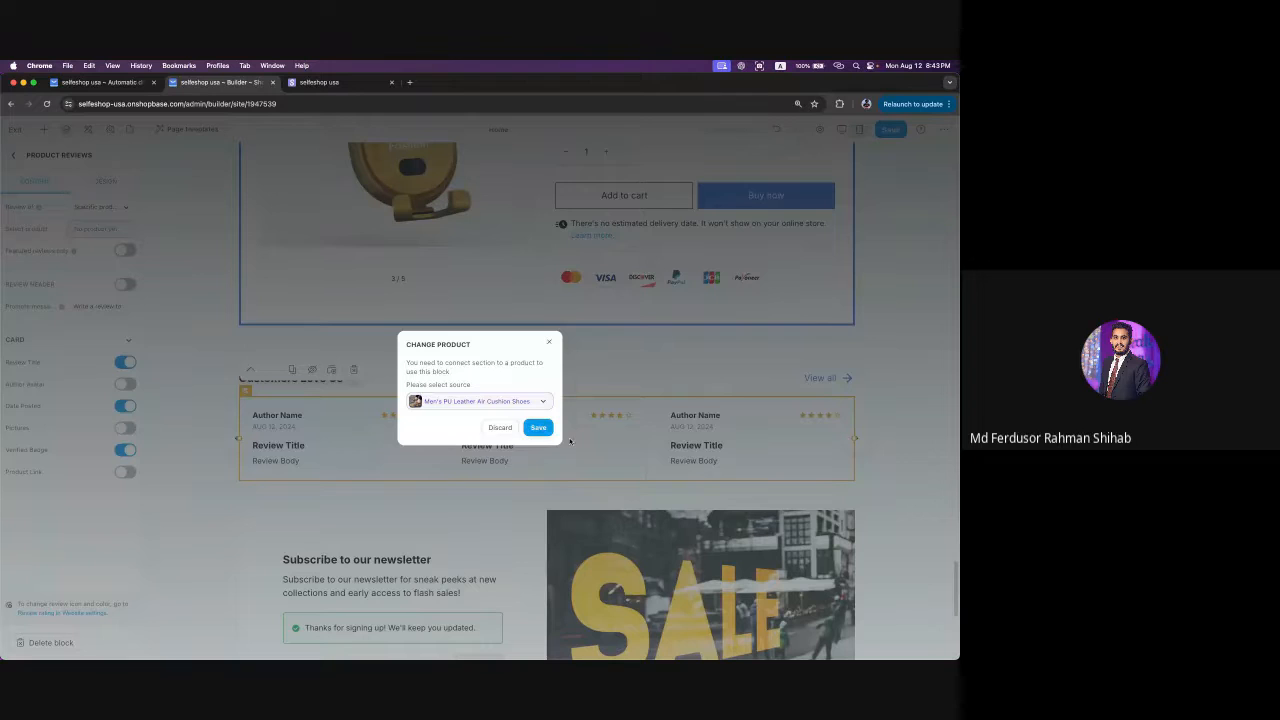
left_click(500, 427)
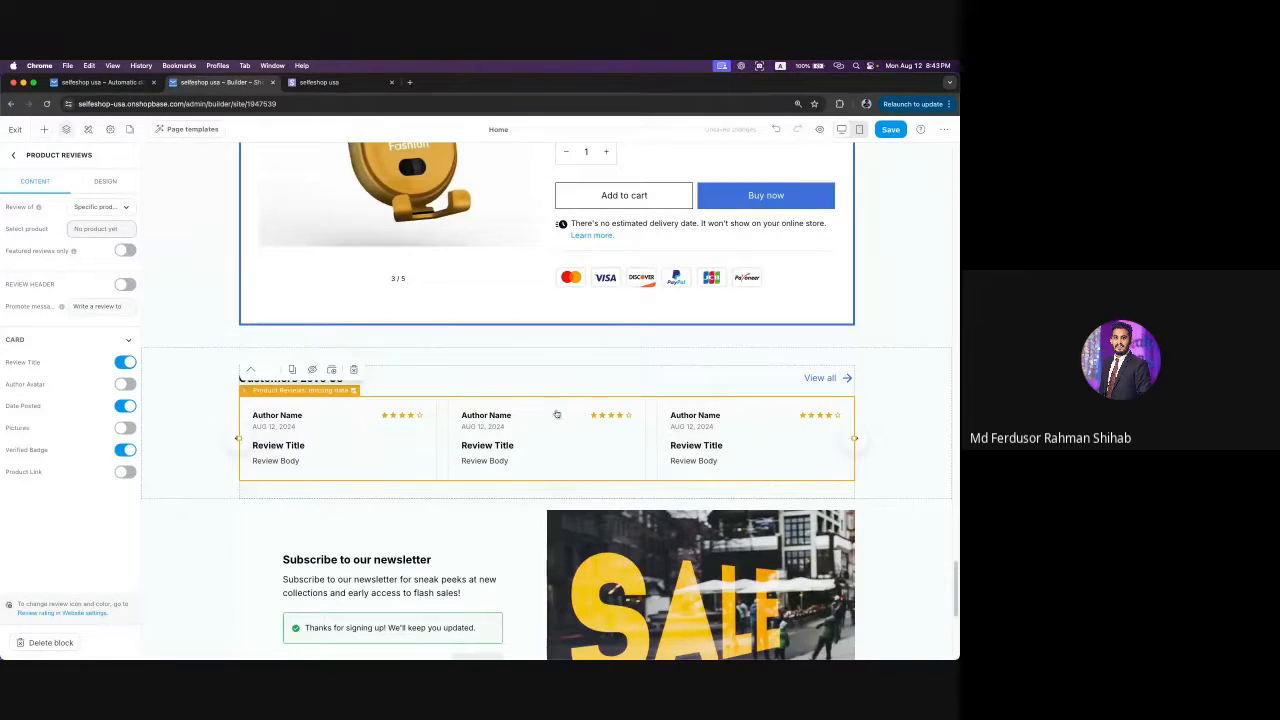
left_click(117, 212)
left_click(105, 247)
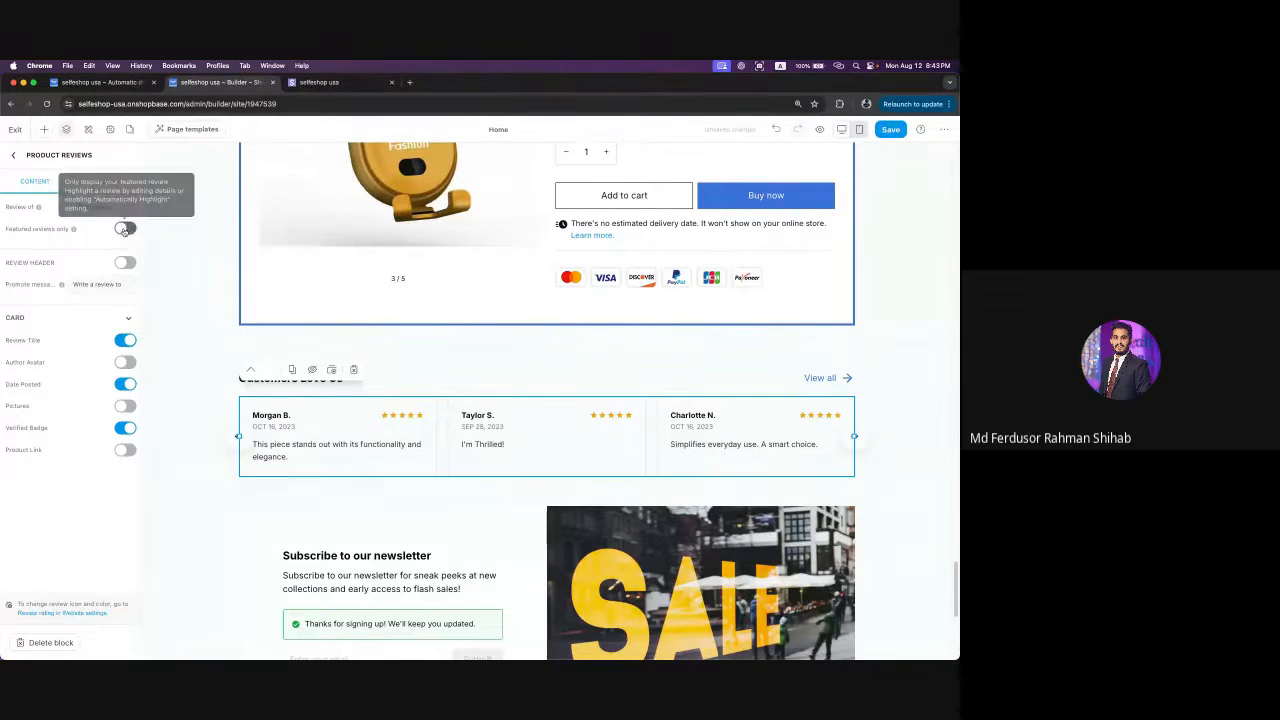
- Try limiting the Product Reviews block to featured reviews only and switch the option back off
left_click(125, 229)
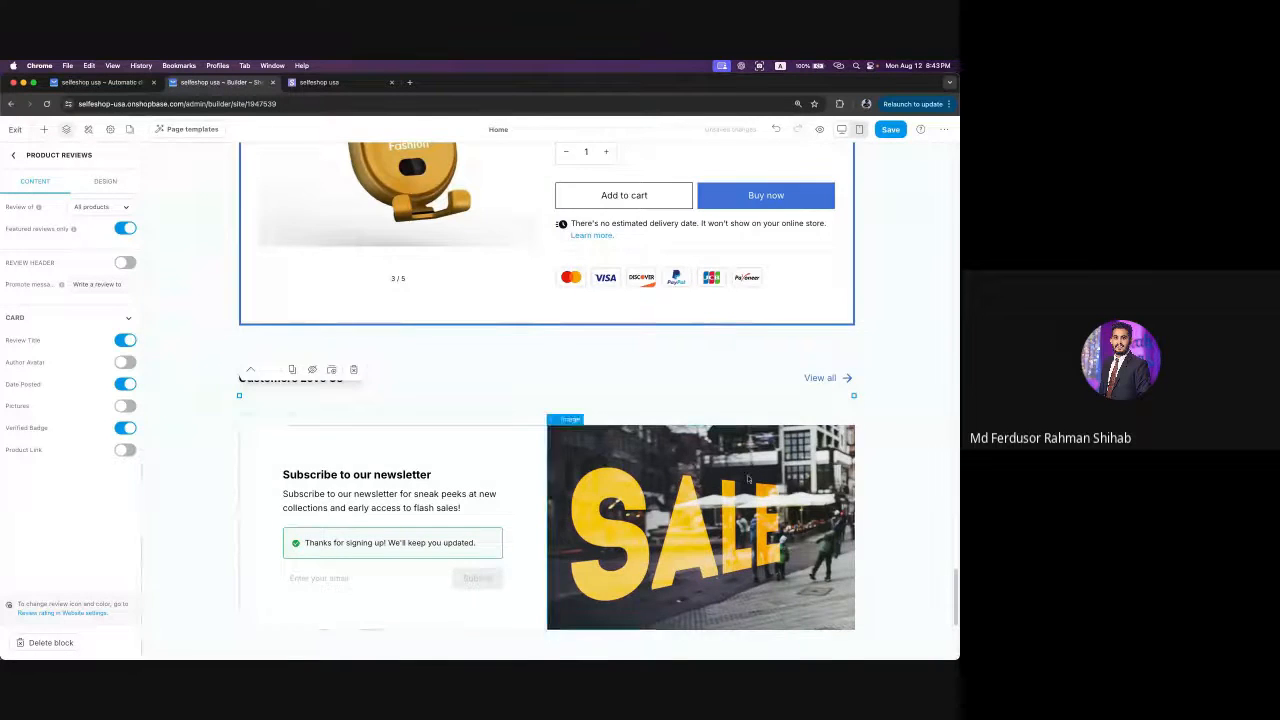
scroll(760, 480, "up", 3)
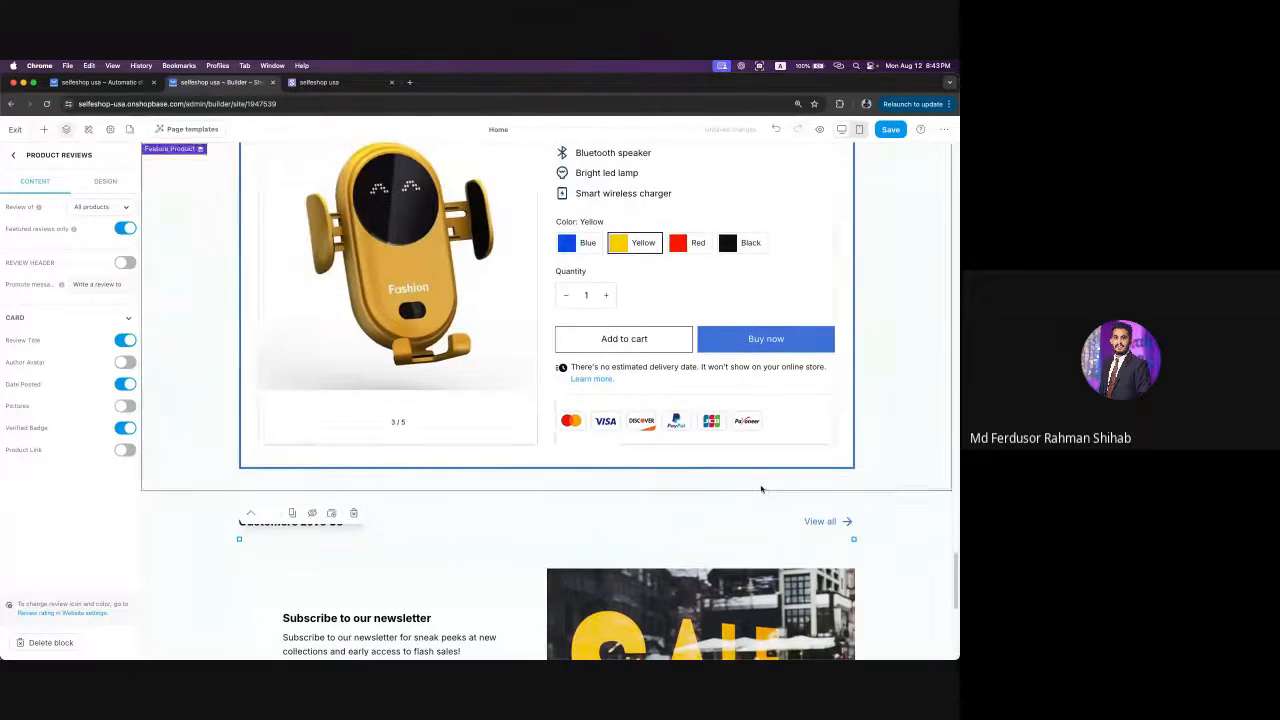
left_click(124, 229)
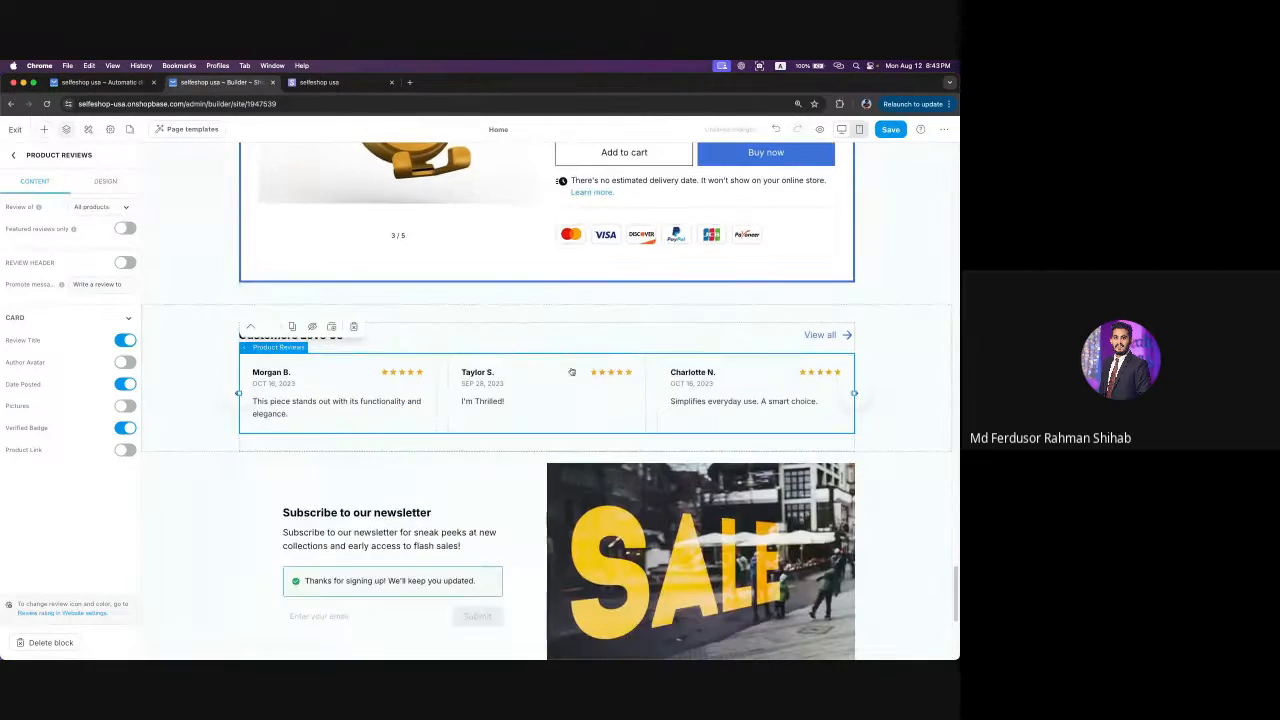
left_click(124, 229)
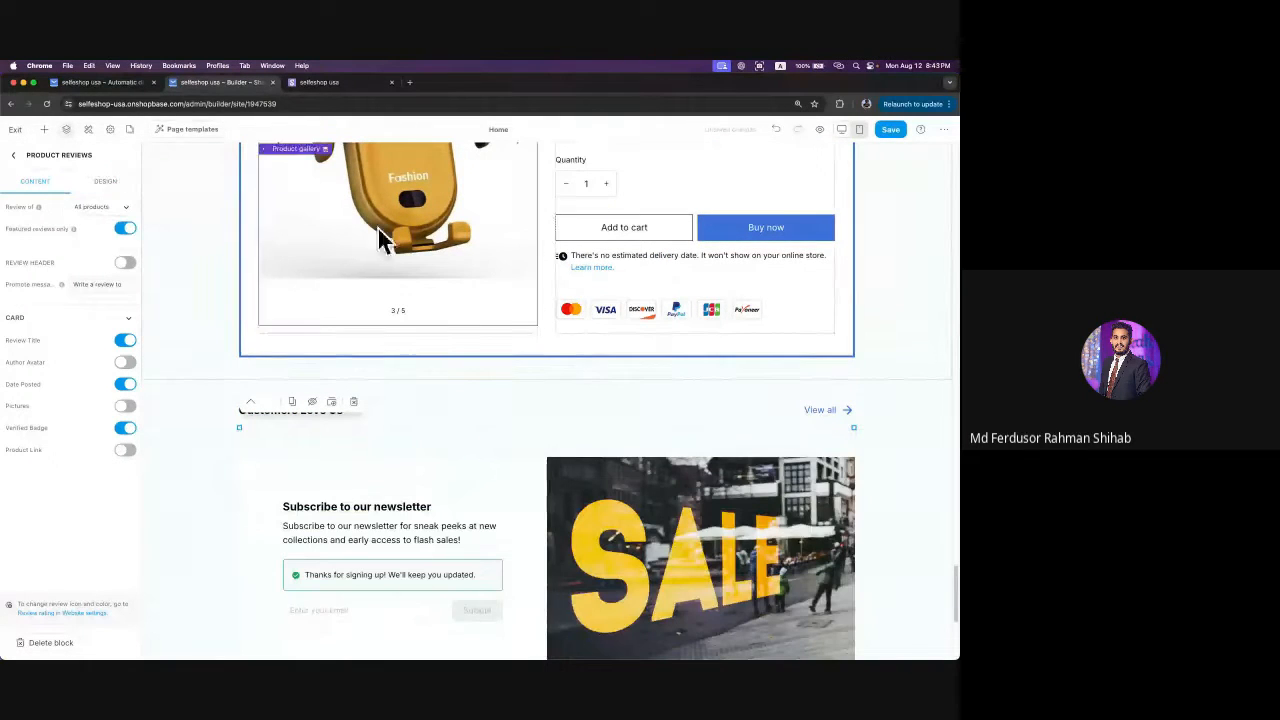
left_click(124, 229)
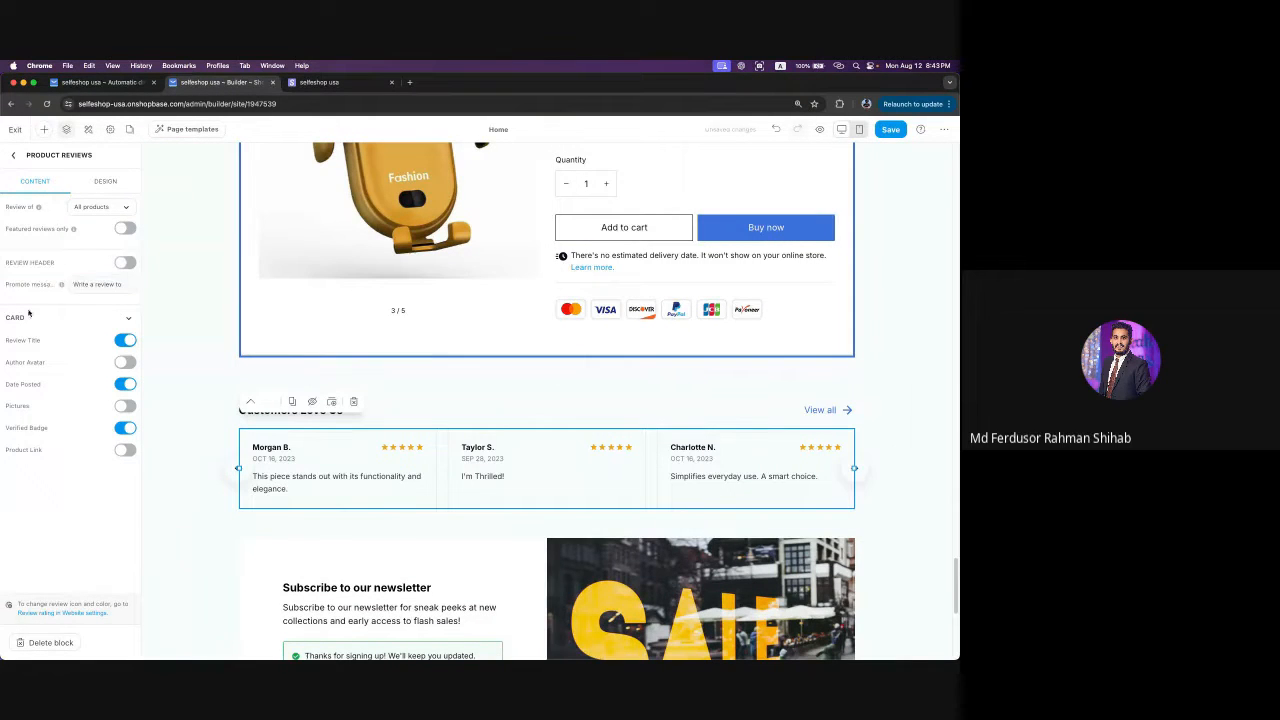
- Turn on the review header of the Product Reviews block and look over the rating summary and View all reviews button
left_click(125, 263)
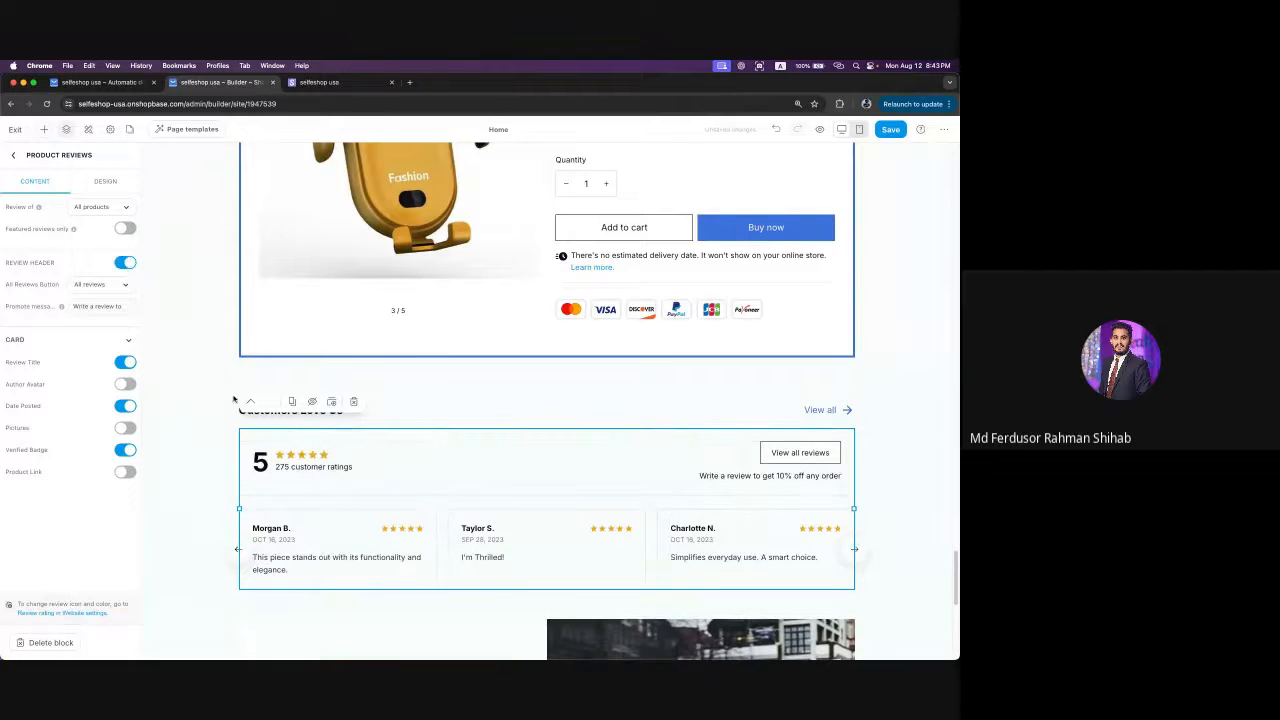
mouse_move(308, 465)
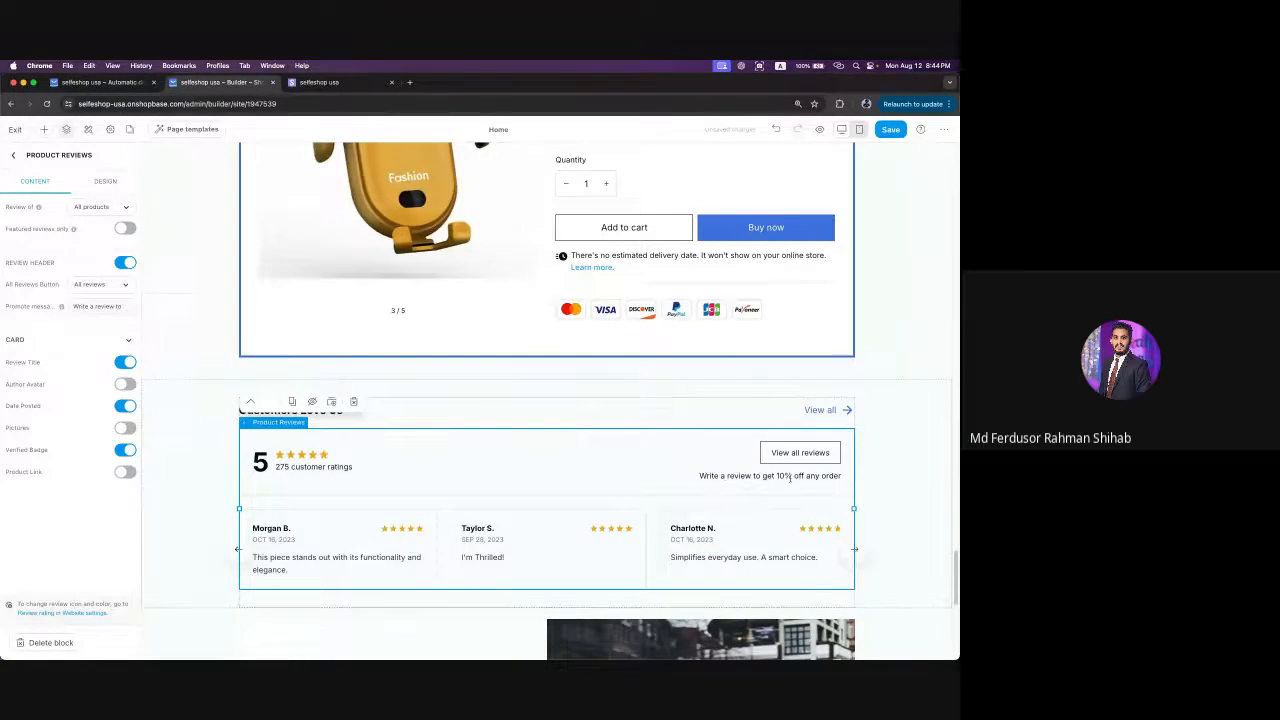
scroll(320, 443, "down", 2)
mouse_move(300, 380)
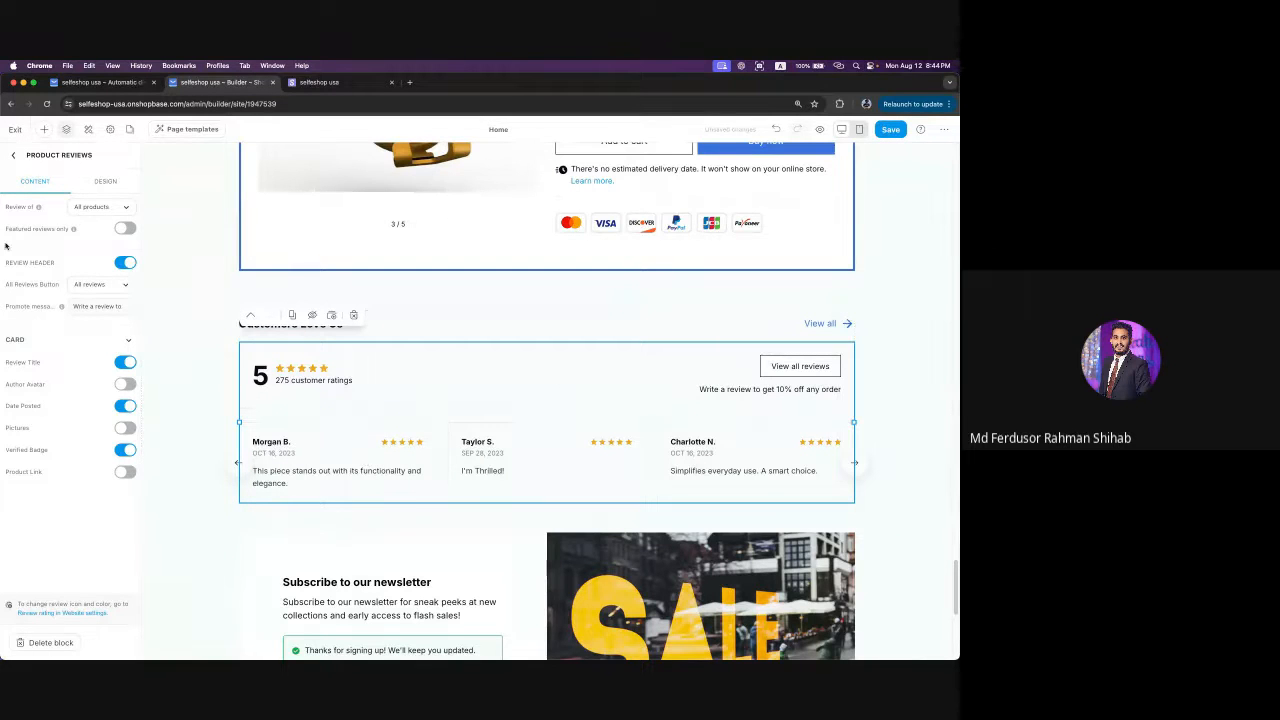
- Look over the page choices for the All Reviews button and the source options for the promote message
mouse_move(60, 312)
left_click(98, 284)
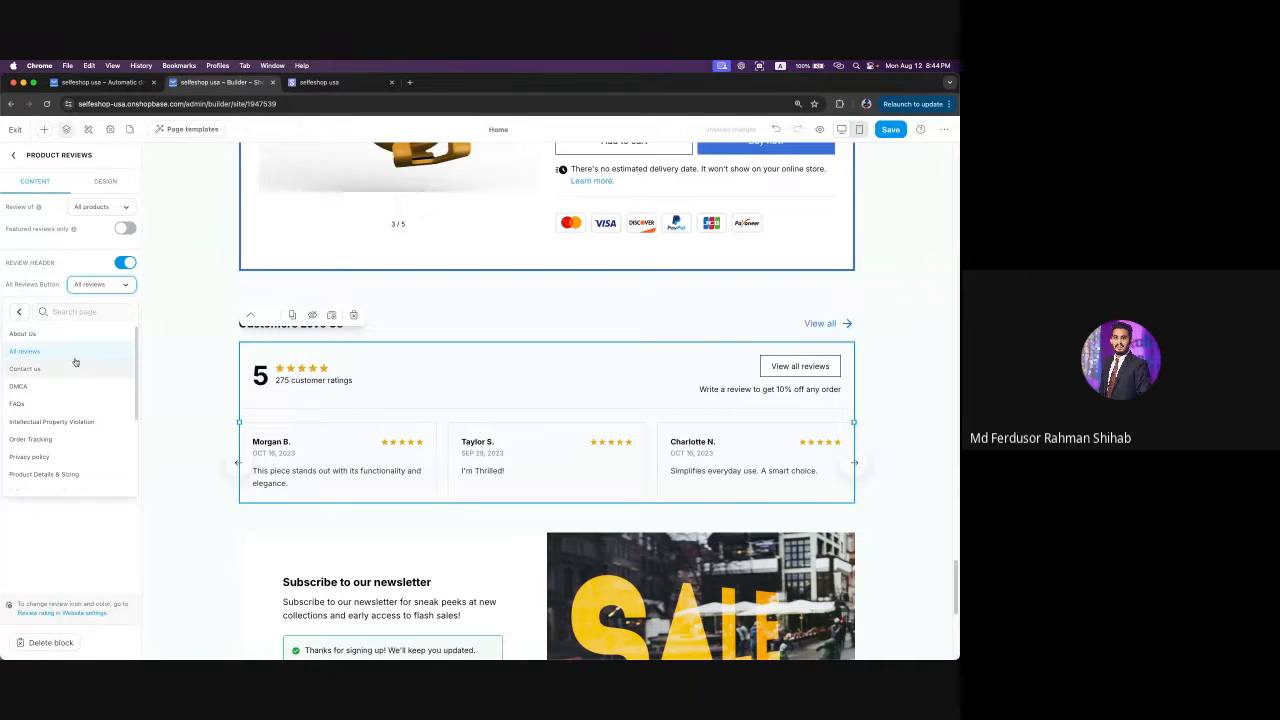
left_click(88, 254)
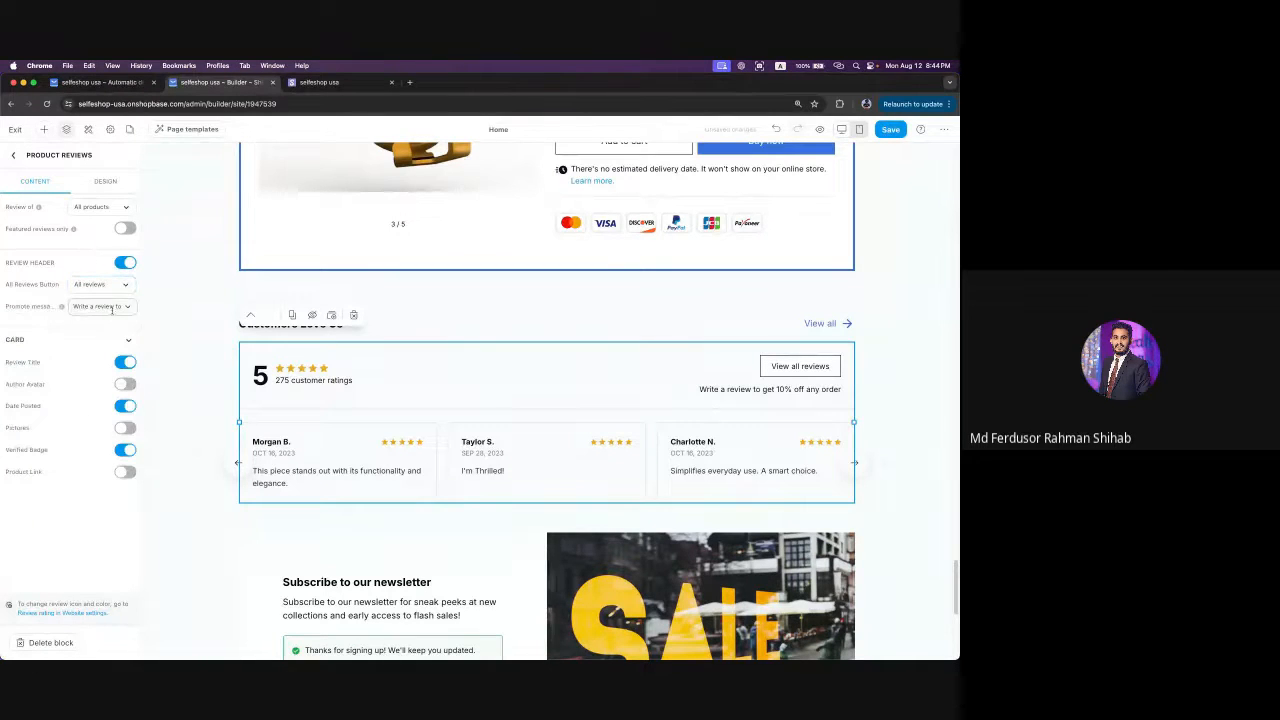
left_click(126, 309)
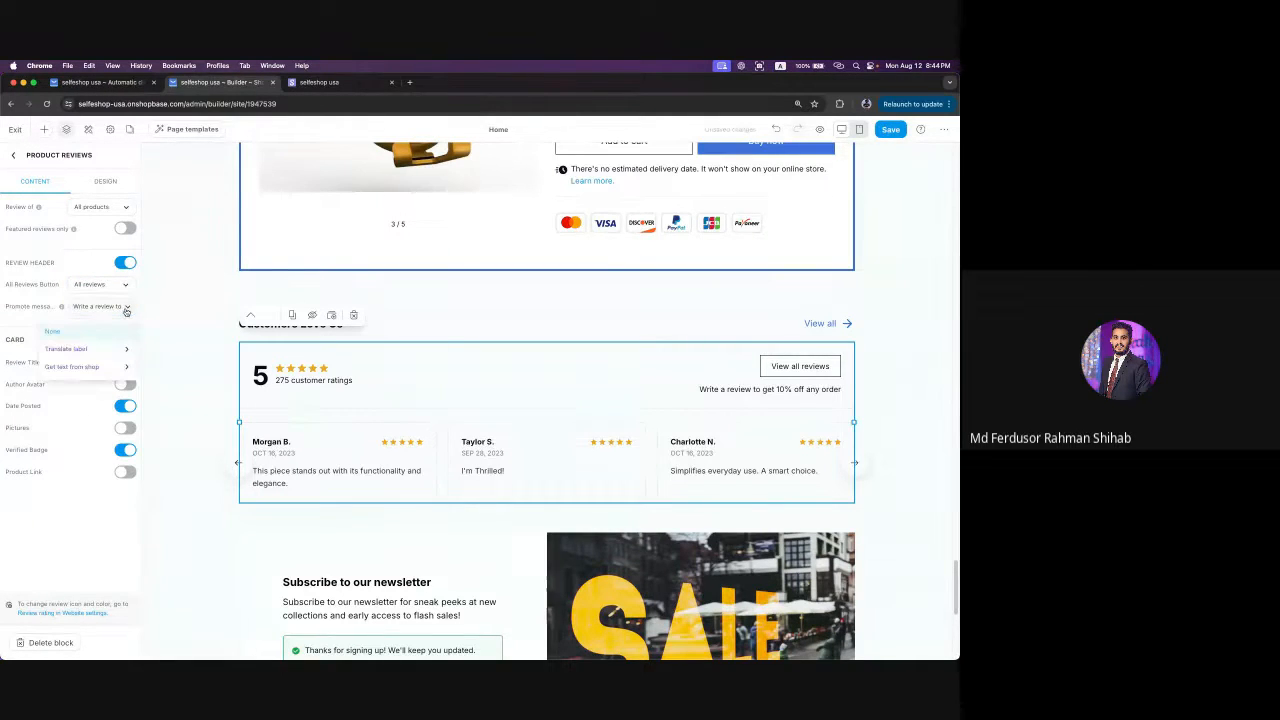
left_click(129, 311)
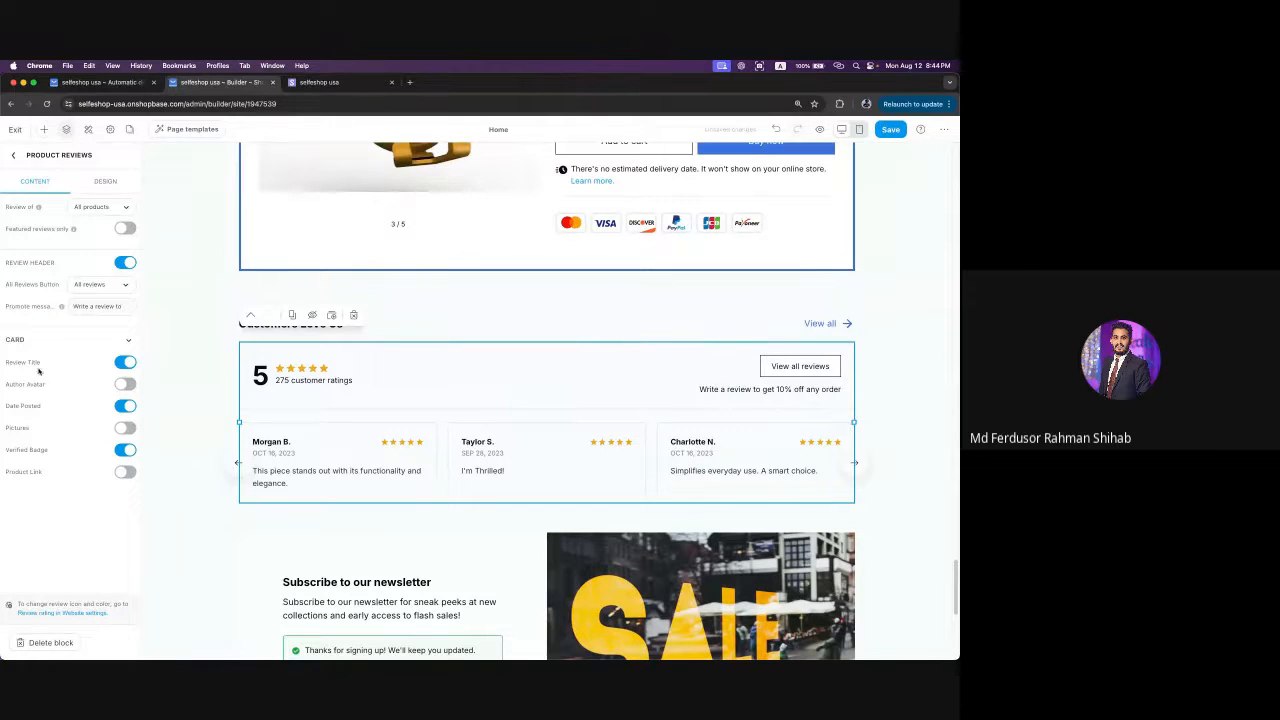
- Try hiding the review title and showing the author avatar on the review cards, restoring both settings
left_click(126, 367)
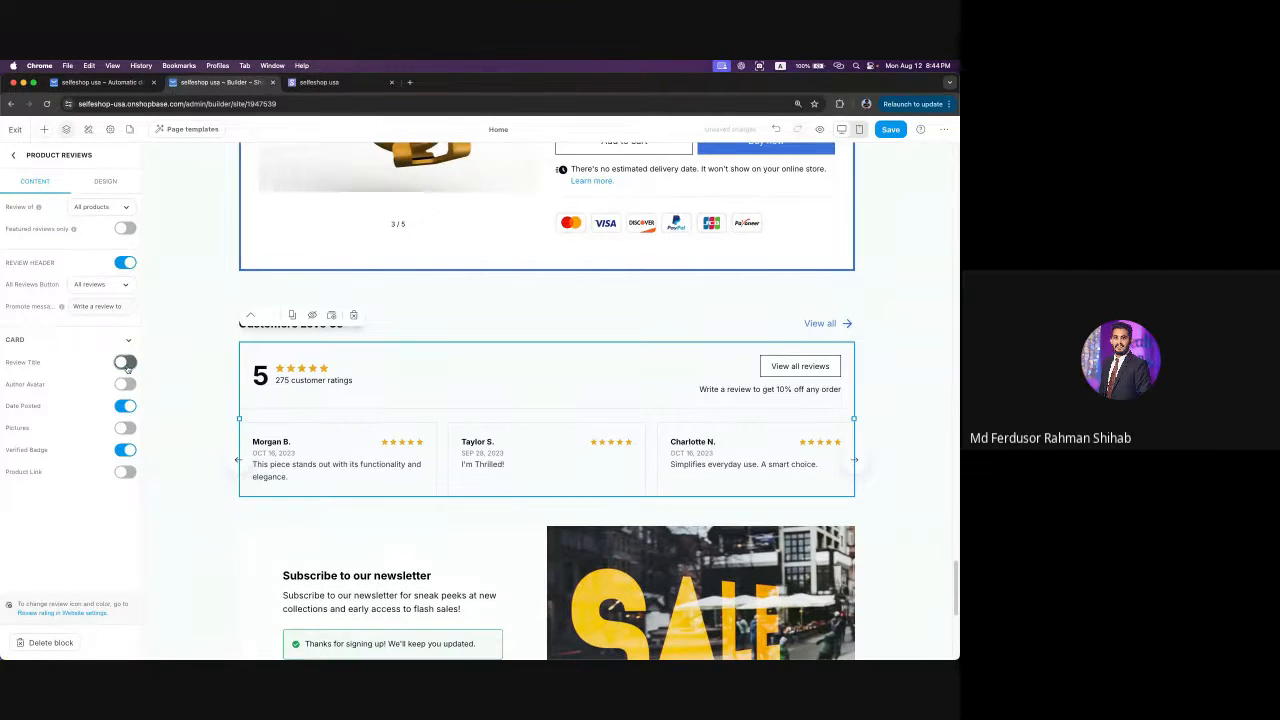
left_click(127, 368)
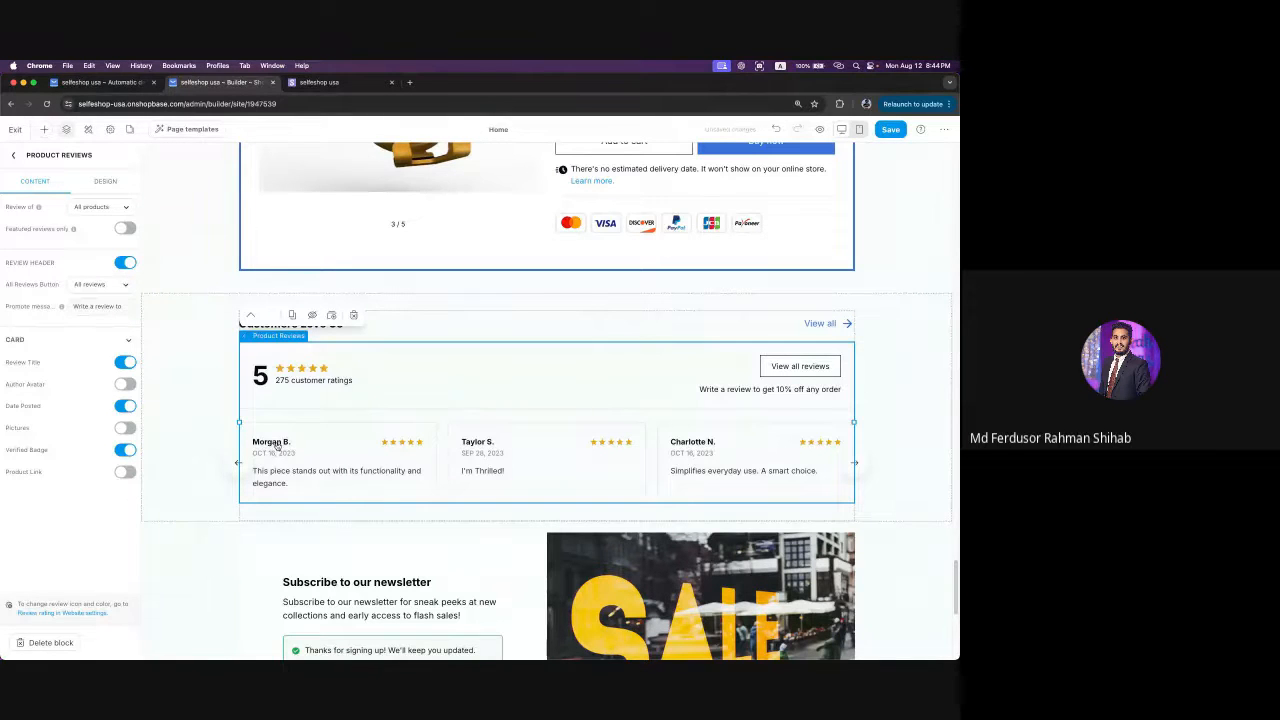
left_click(124, 384)
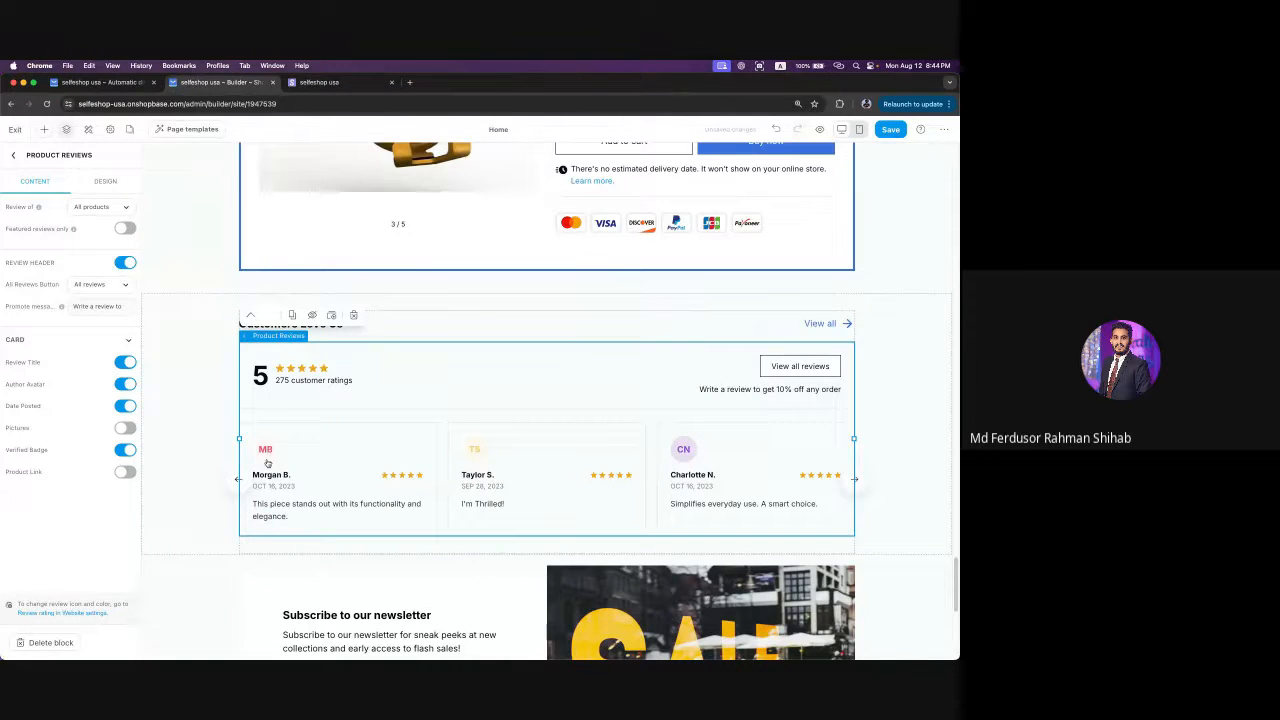
left_click(125, 385)
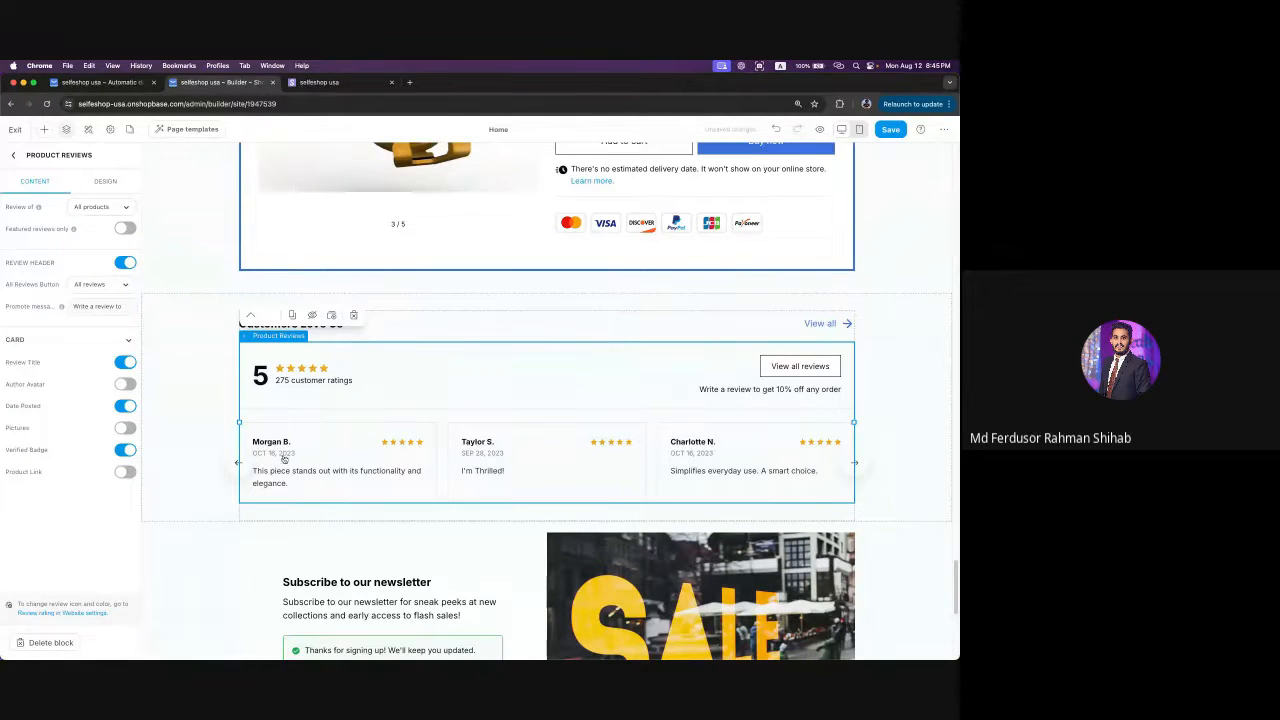
- Try showing pictures on the review cards and turn them off again, declining the incoming WhatsApp call in between
left_click(125, 431)
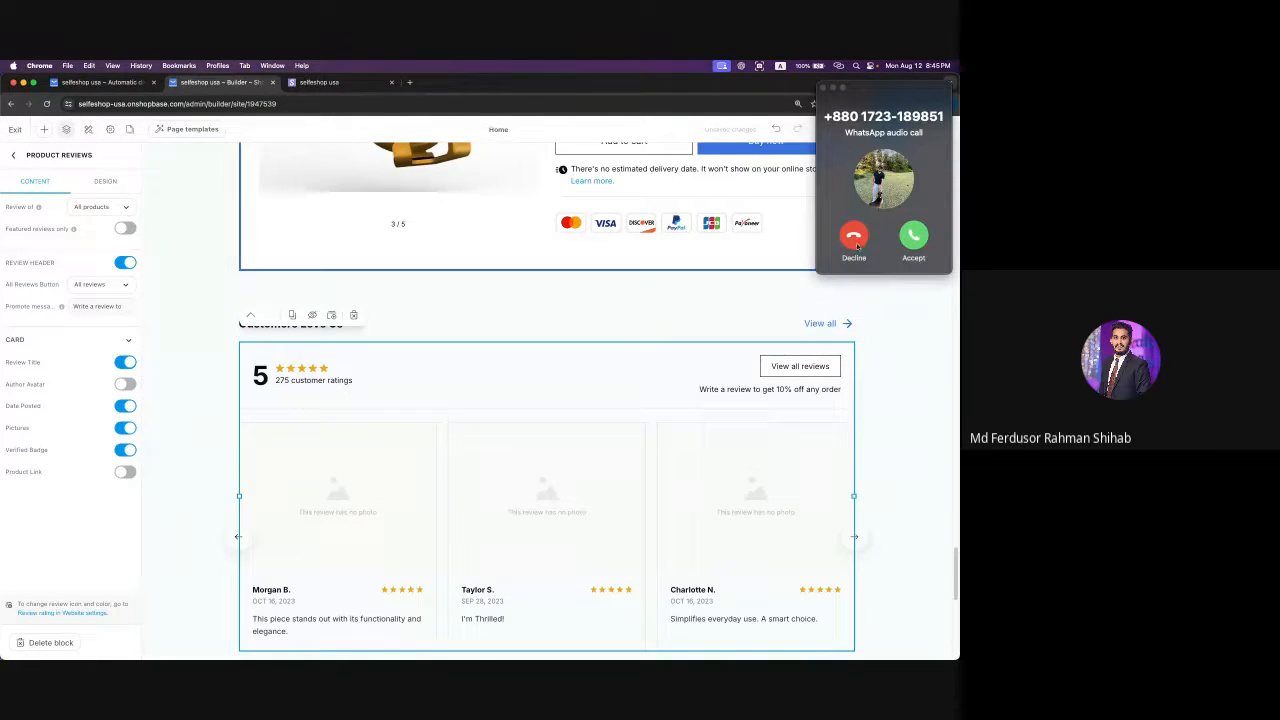
left_click(853, 237)
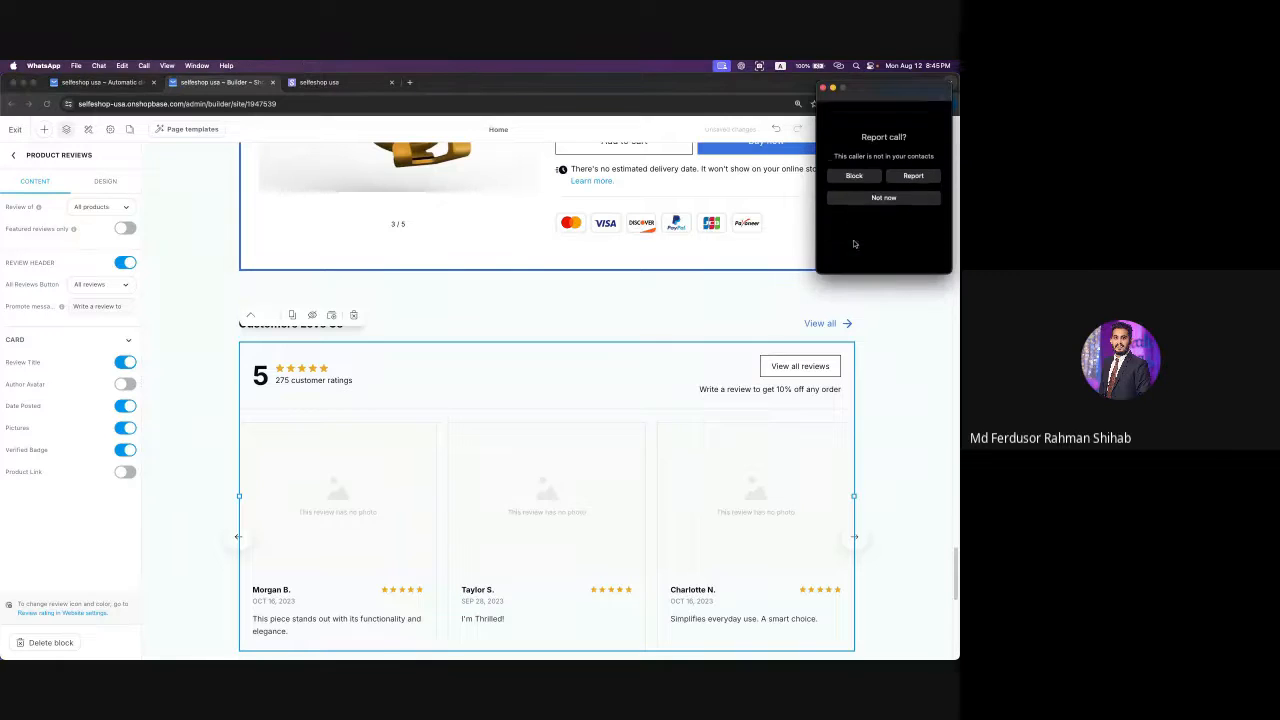
left_click(822, 88)
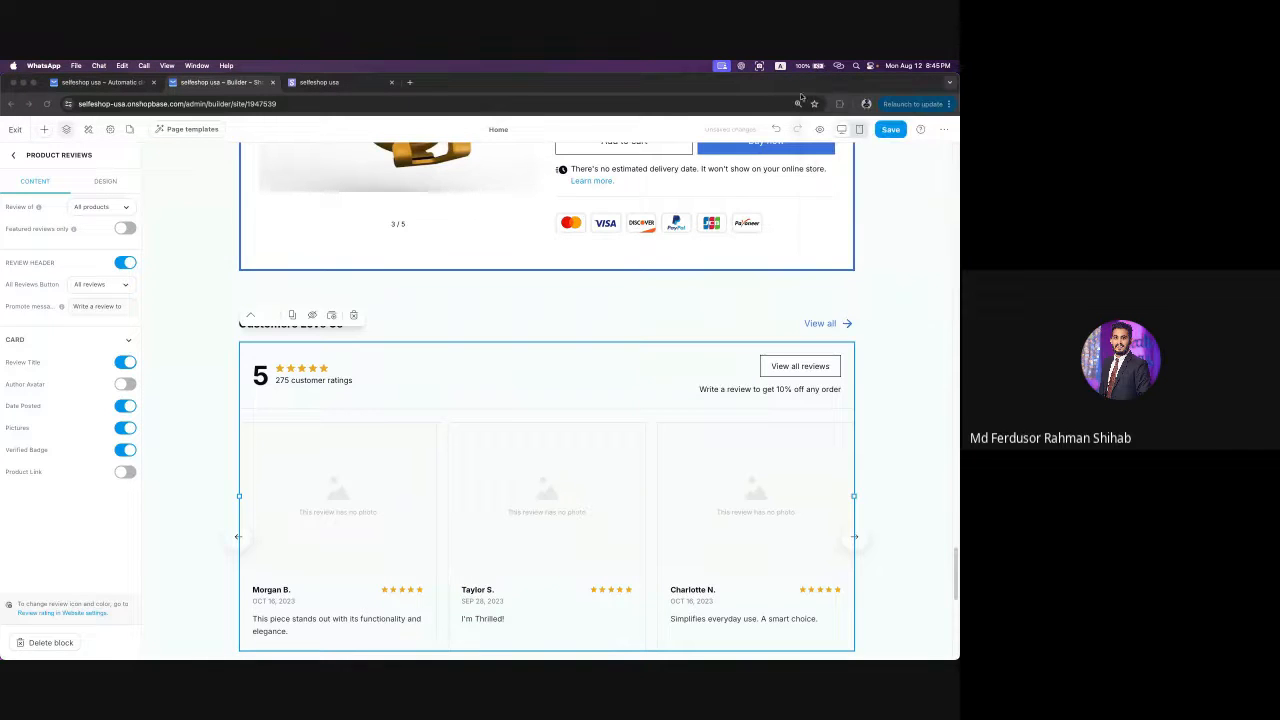
left_click(125, 430)
left_click(125, 432)
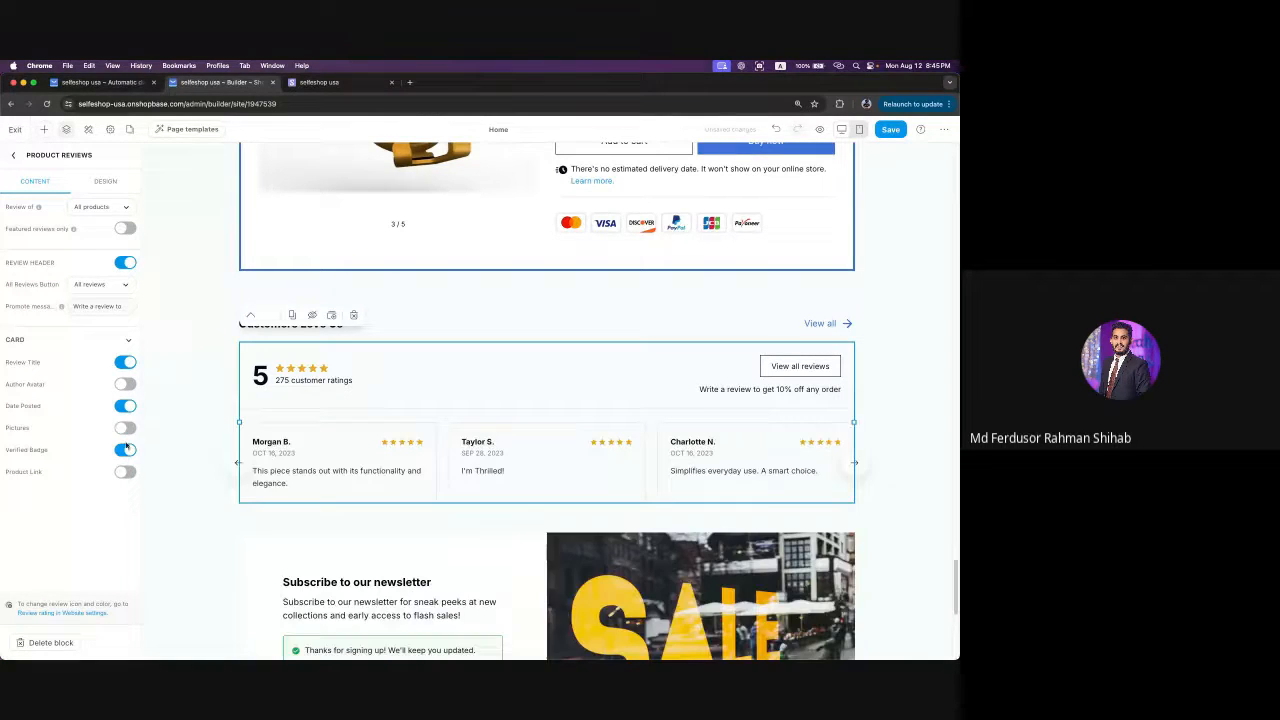
- Switch the verified badge off and back on for the review cards and enable their product link
left_click(125, 451)
left_click(125, 451)
left_click(124, 473)
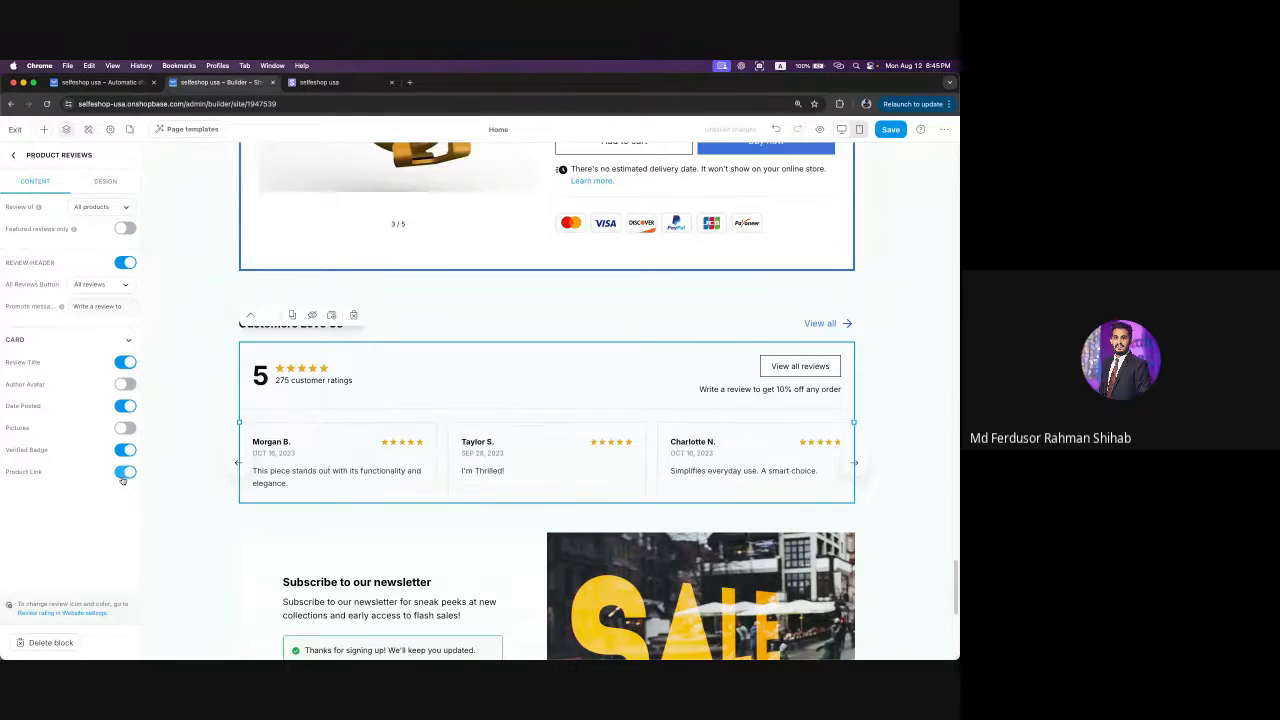
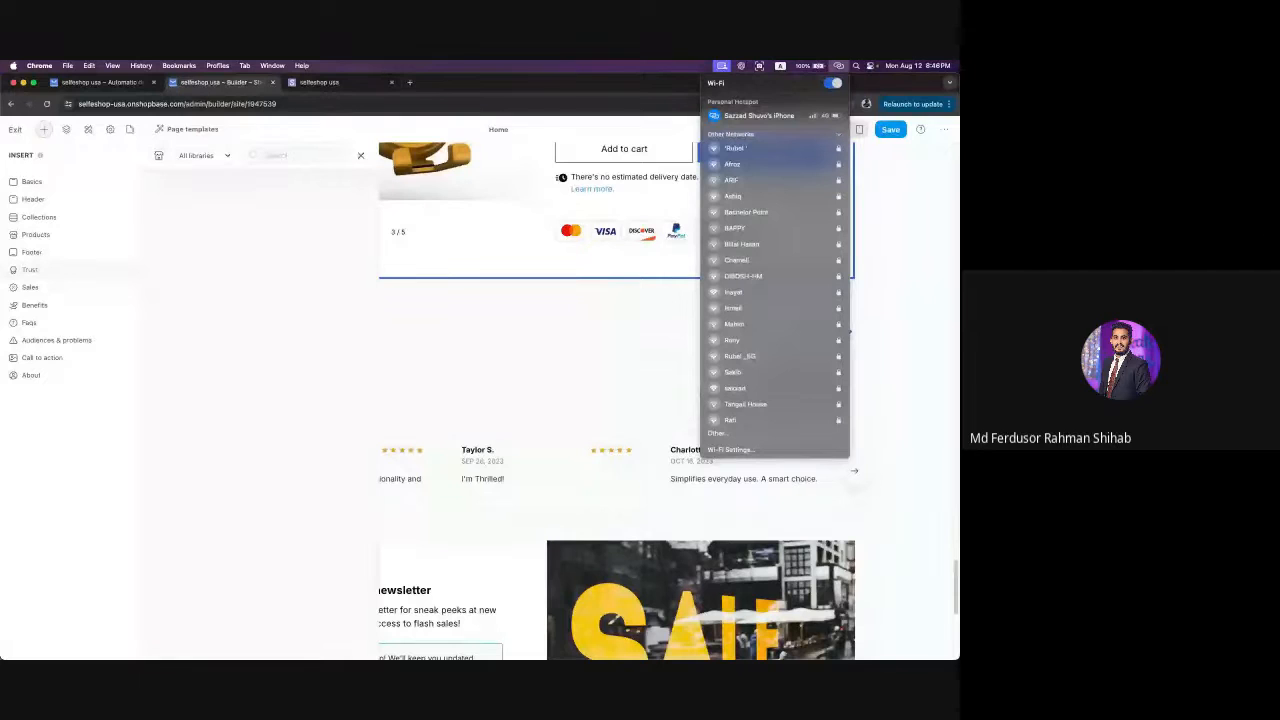
- Browse the Trust section templates, including the testimonials, trusted-by logos and money-back guarantees, and close the section library
left_click(623, 87)
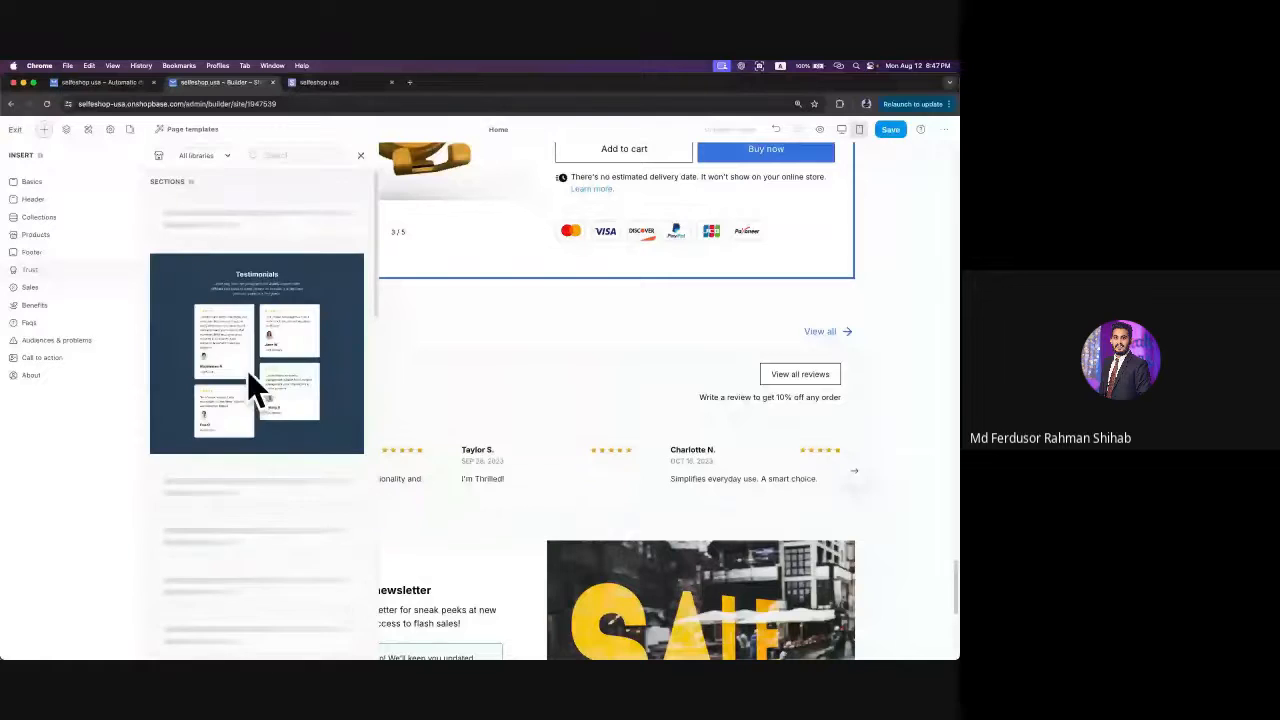
scroll(267, 507, "down", 5)
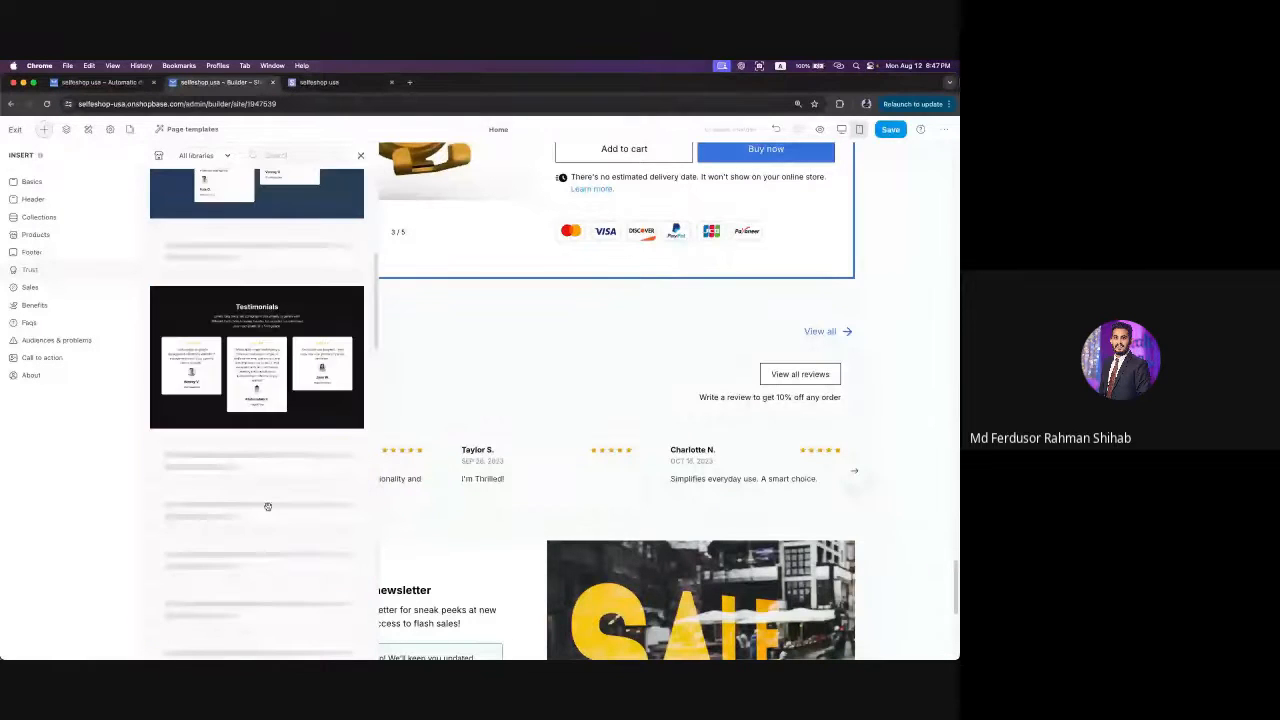
scroll(267, 507, "down", 10)
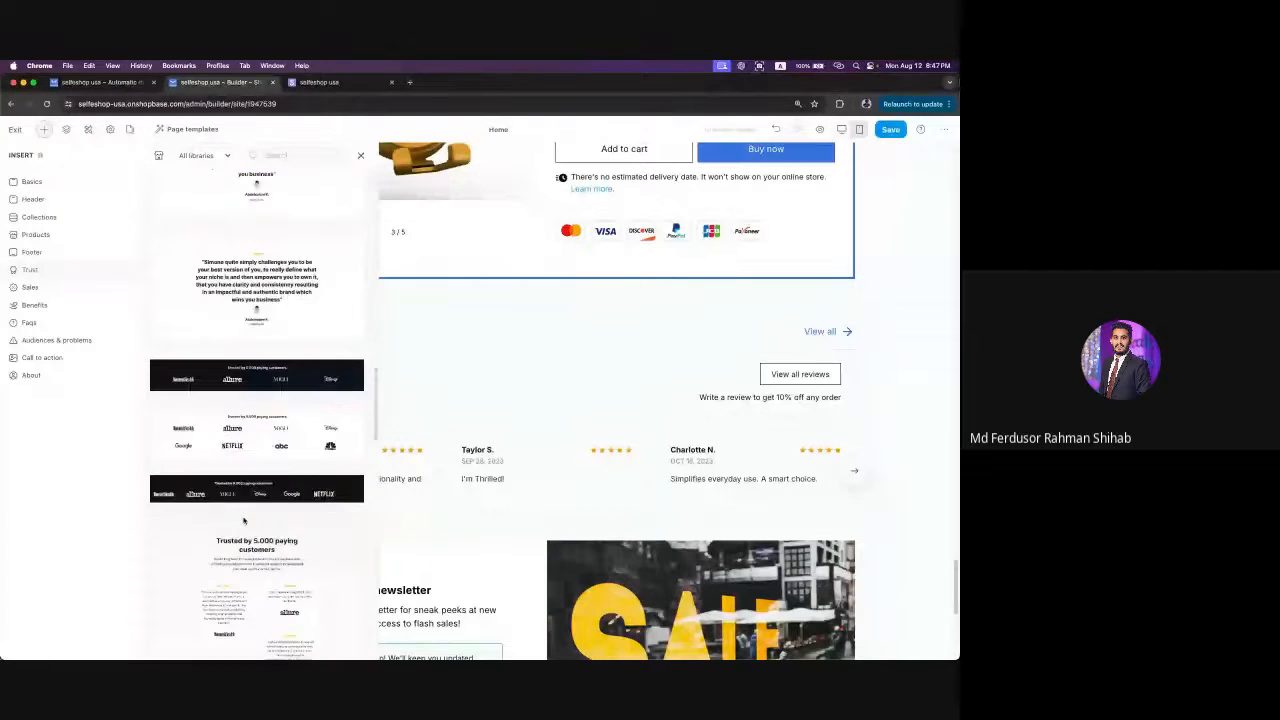
scroll(243, 520, "up", 10)
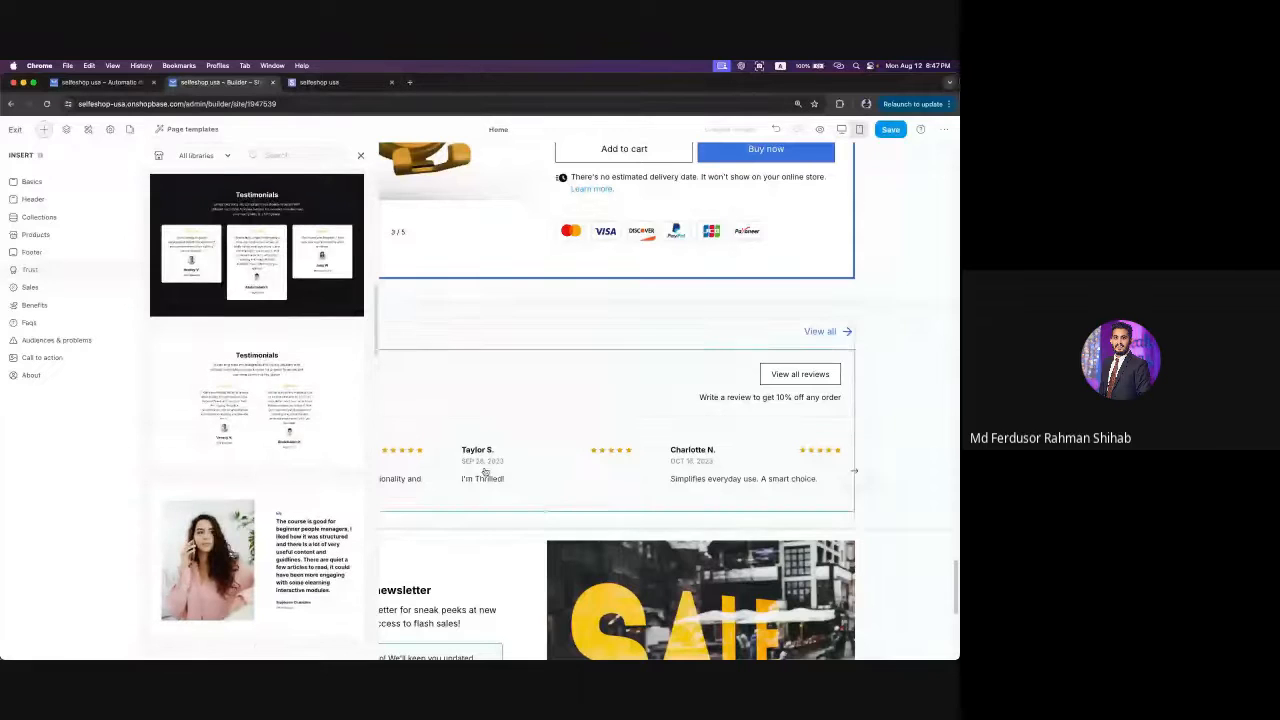
scroll(258, 415, "up", 6)
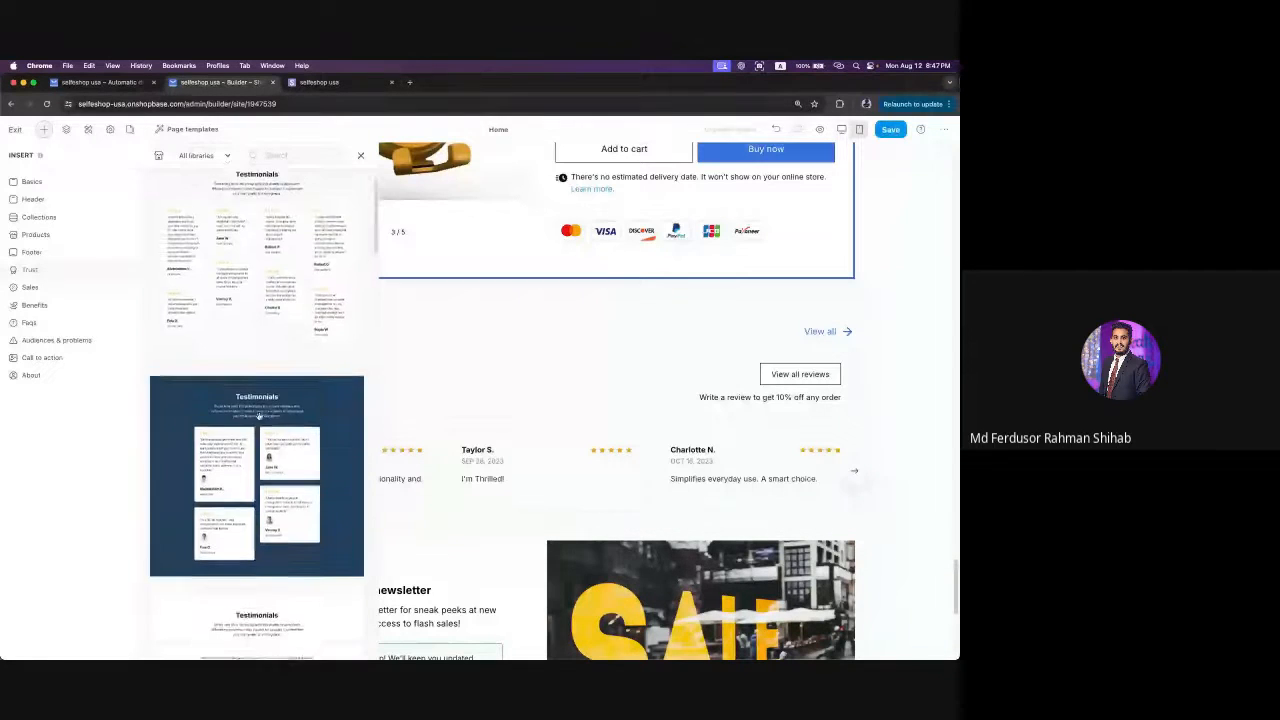
scroll(258, 415, "down", 10)
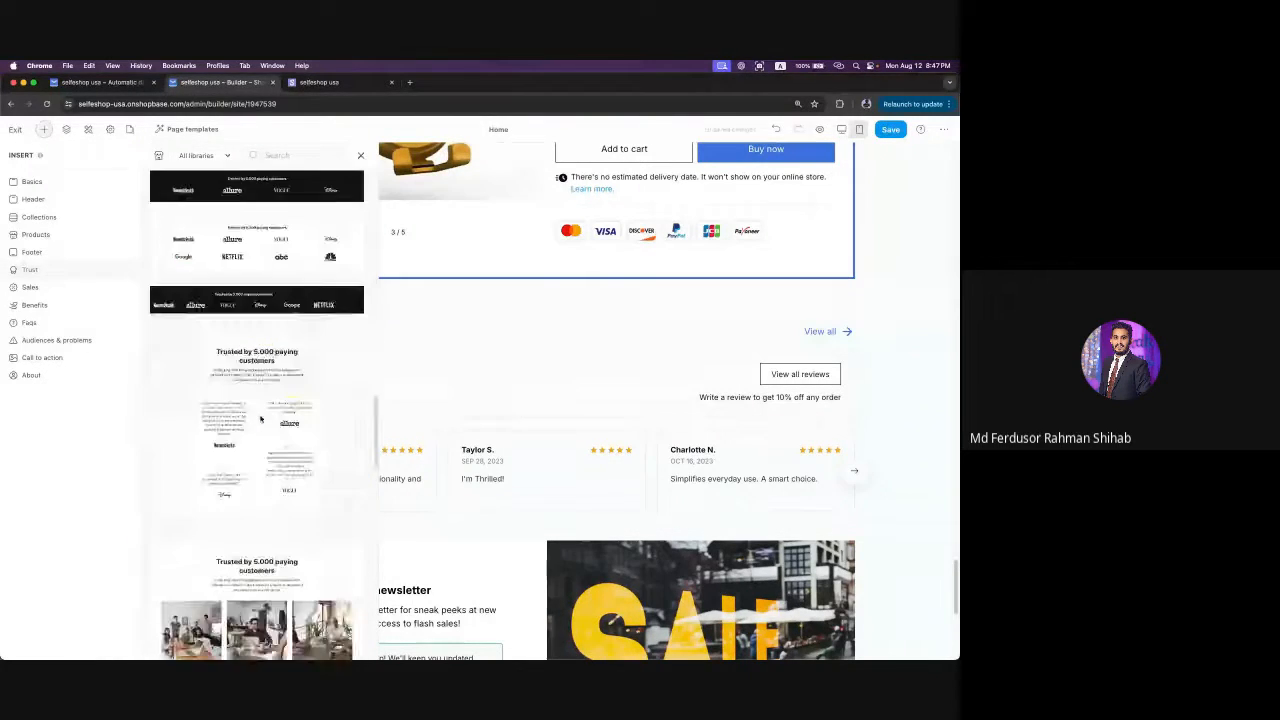
scroll(260, 418, "down", 8)
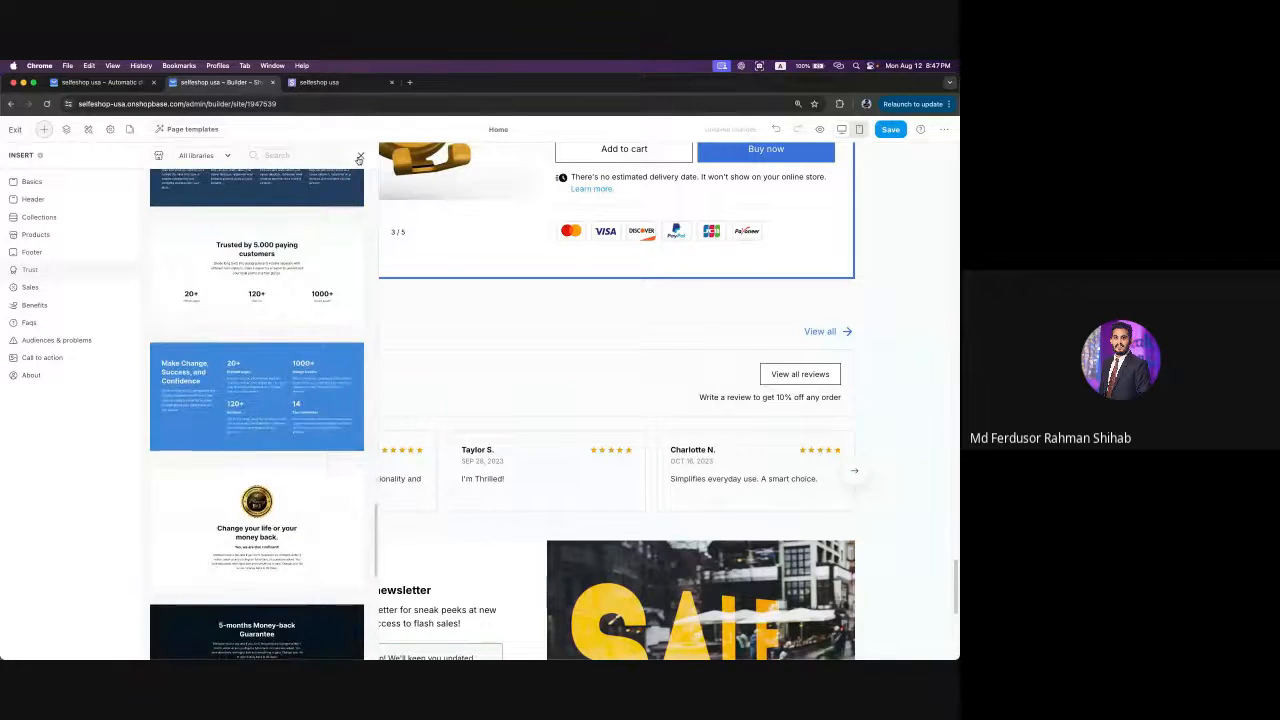
left_click(360, 158)
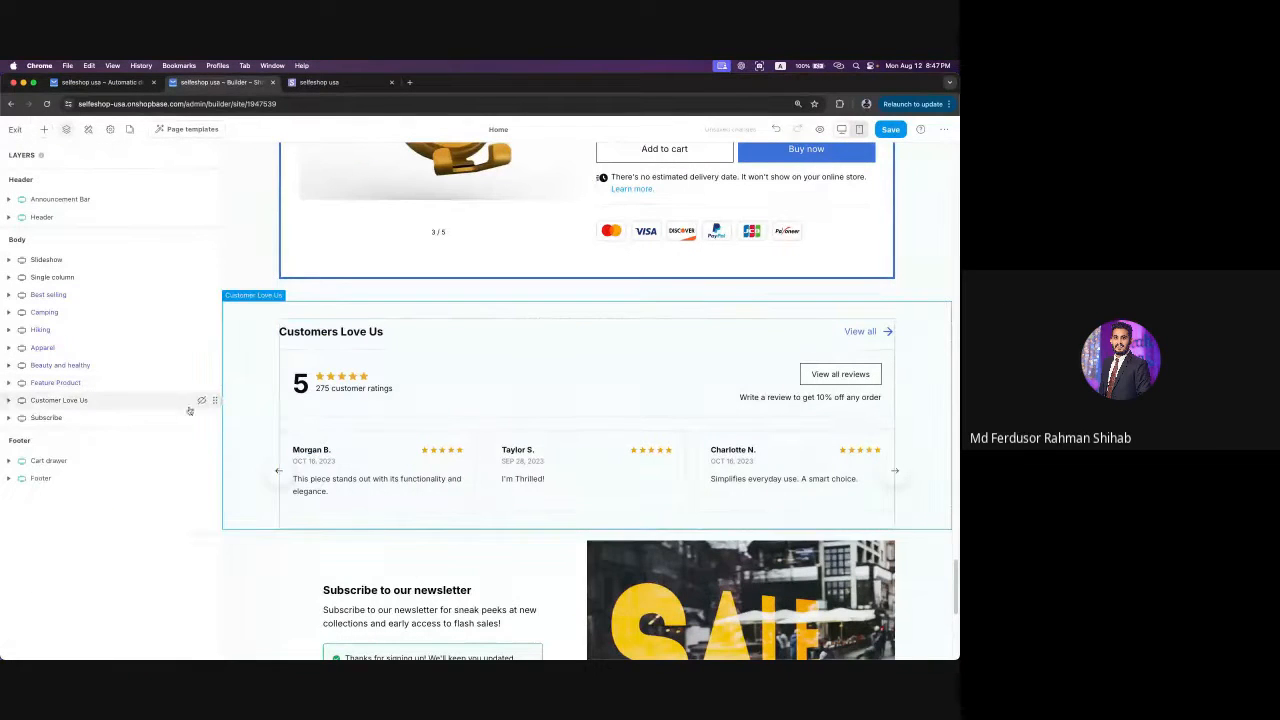
- Review the Subscribe section's content and design settings and its nested blocks in the layer tree
left_click(189, 414)
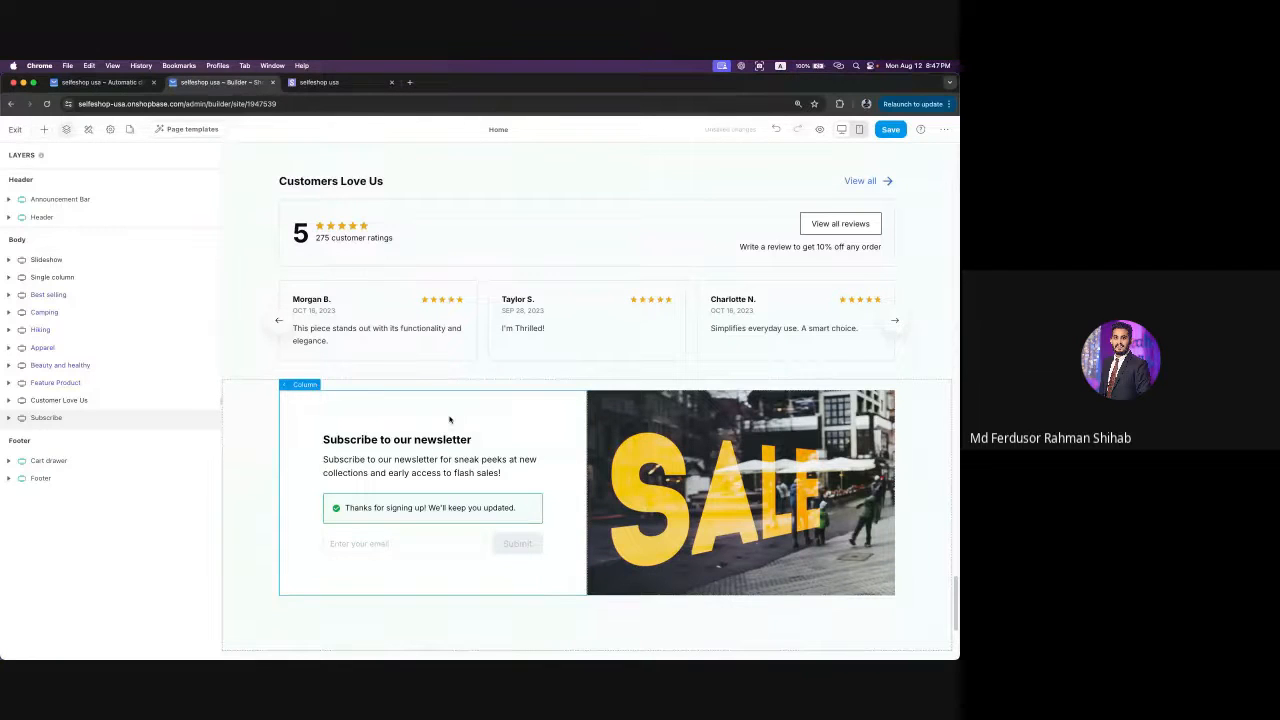
left_click(45, 425)
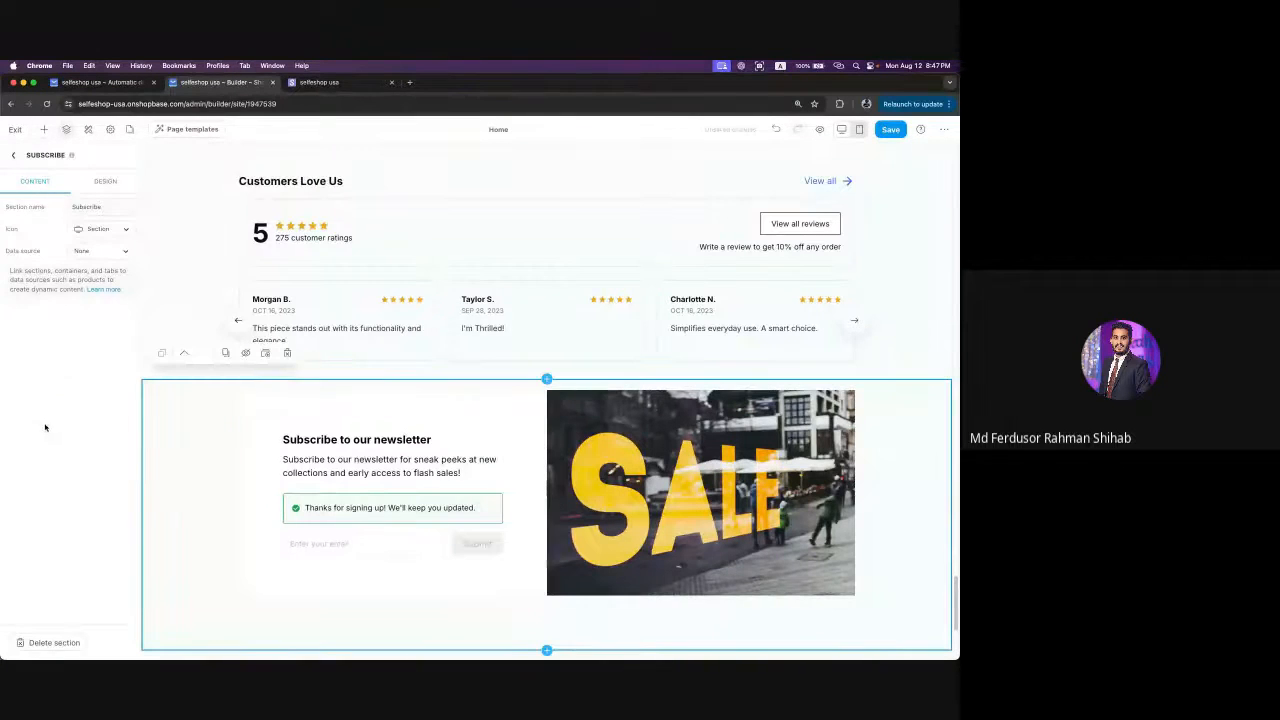
left_click(107, 181)
left_click(25, 183)
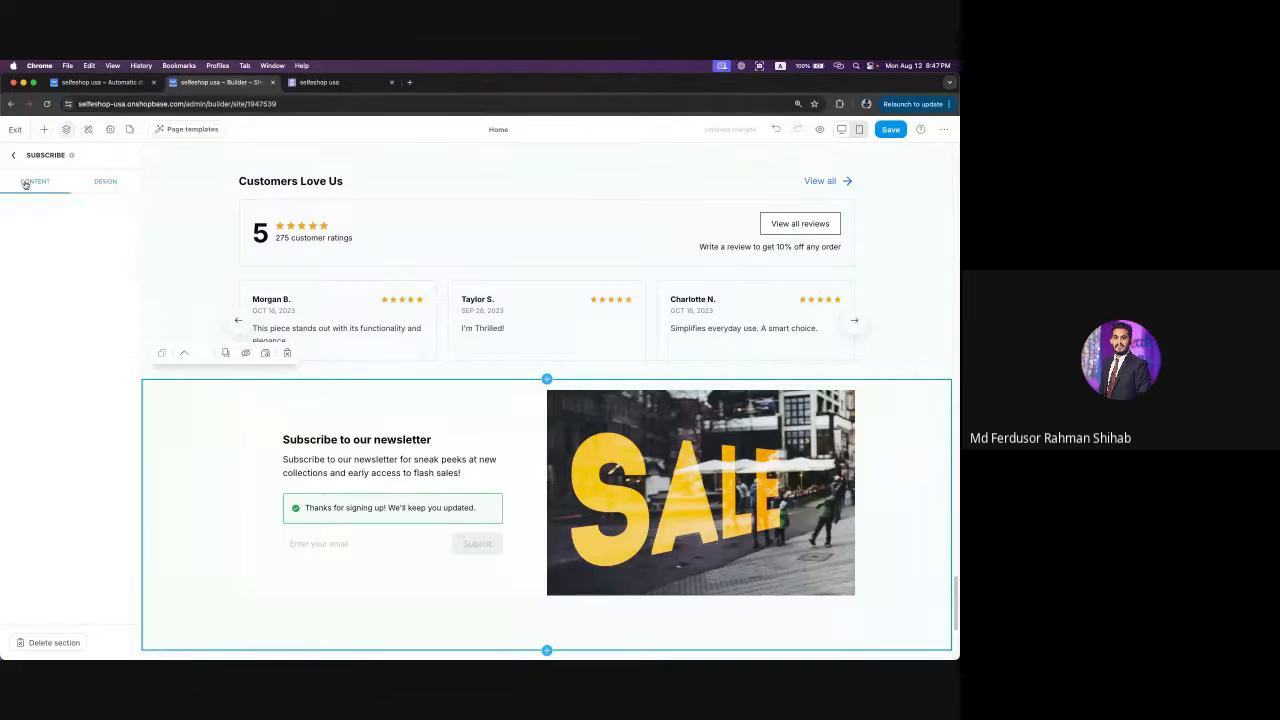
left_click(12, 157)
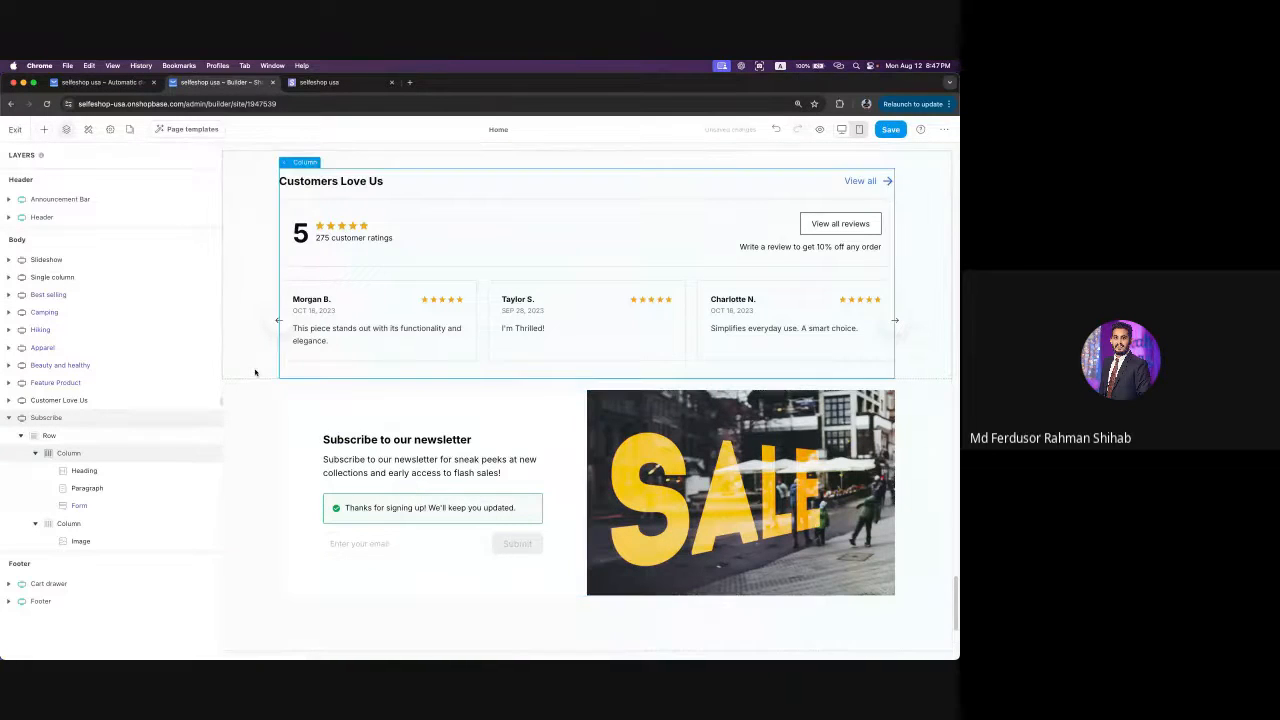
left_click(10, 419)
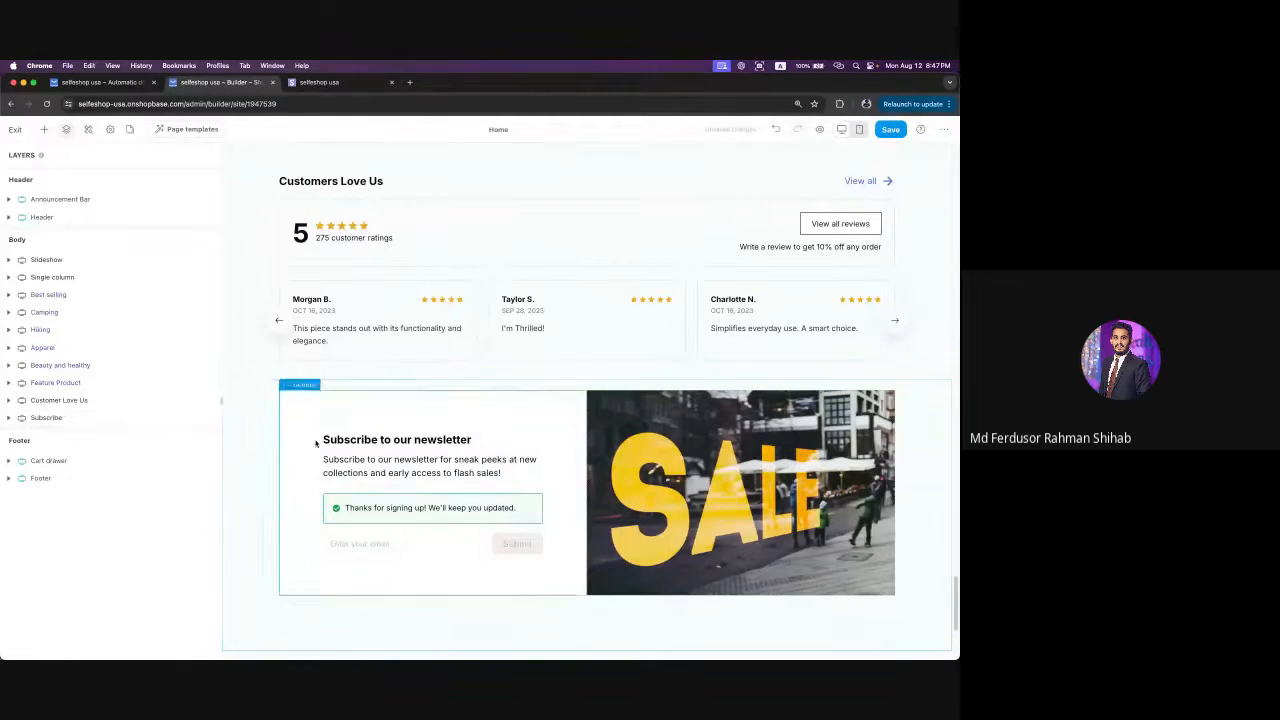
- Check the content settings of the newsletter form in the Subscribe section and return to the layer list
scroll(421, 399, "down", 1)
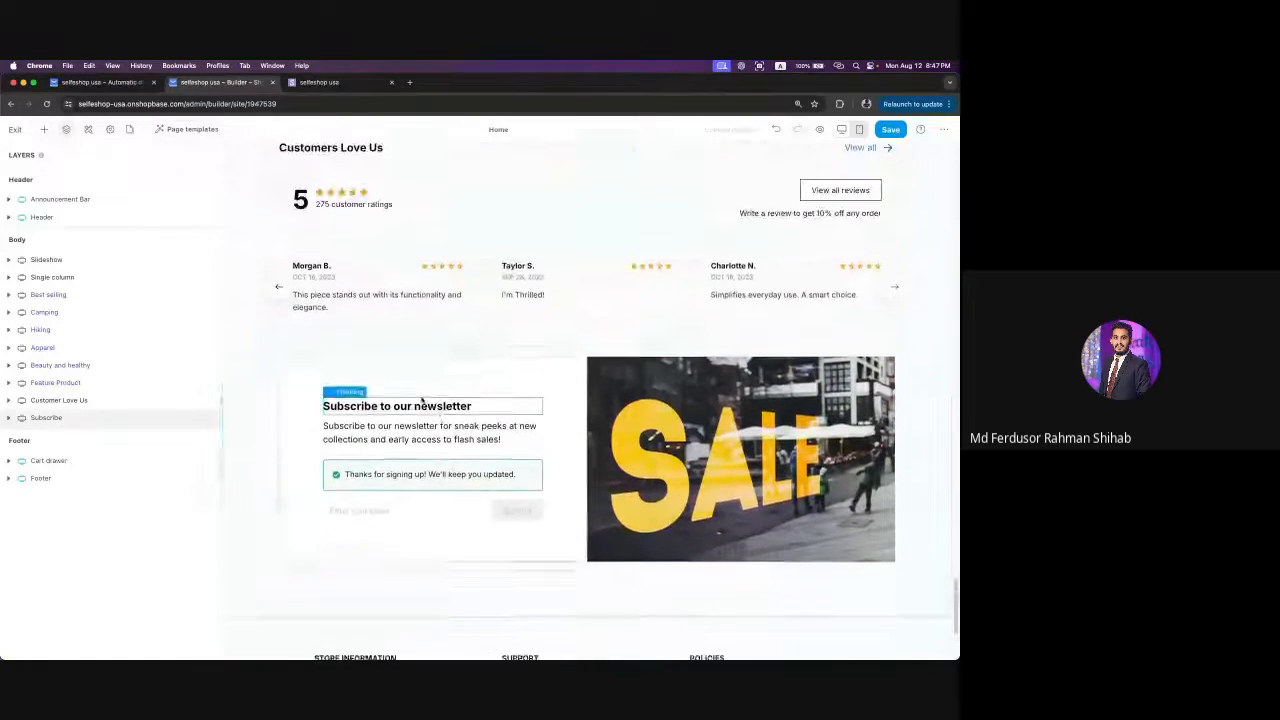
left_click(411, 505)
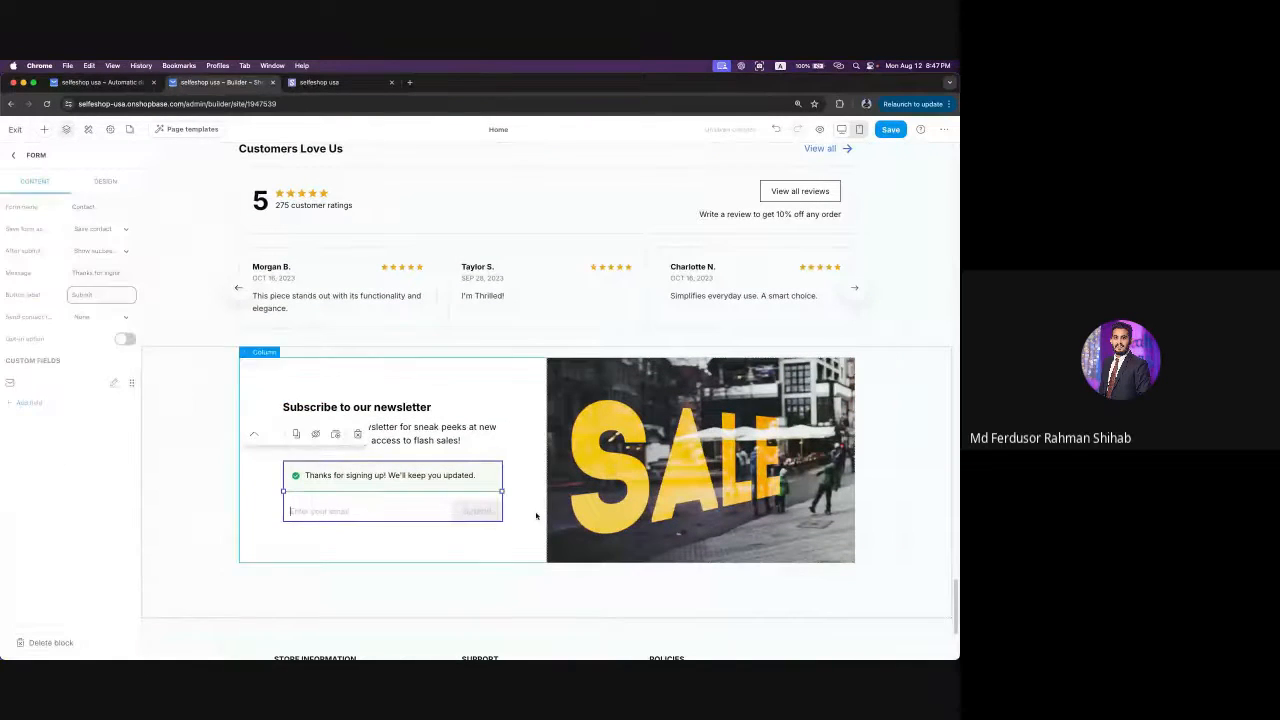
left_click(13, 156)
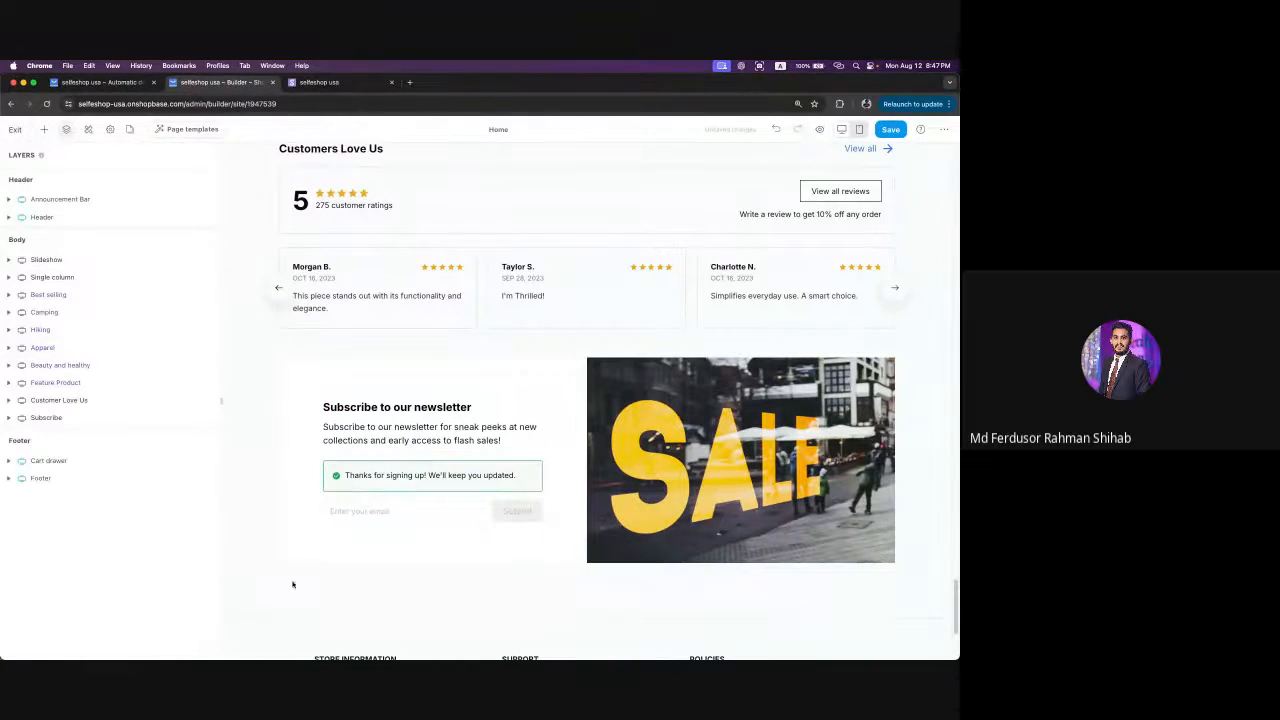
left_click(130, 478)
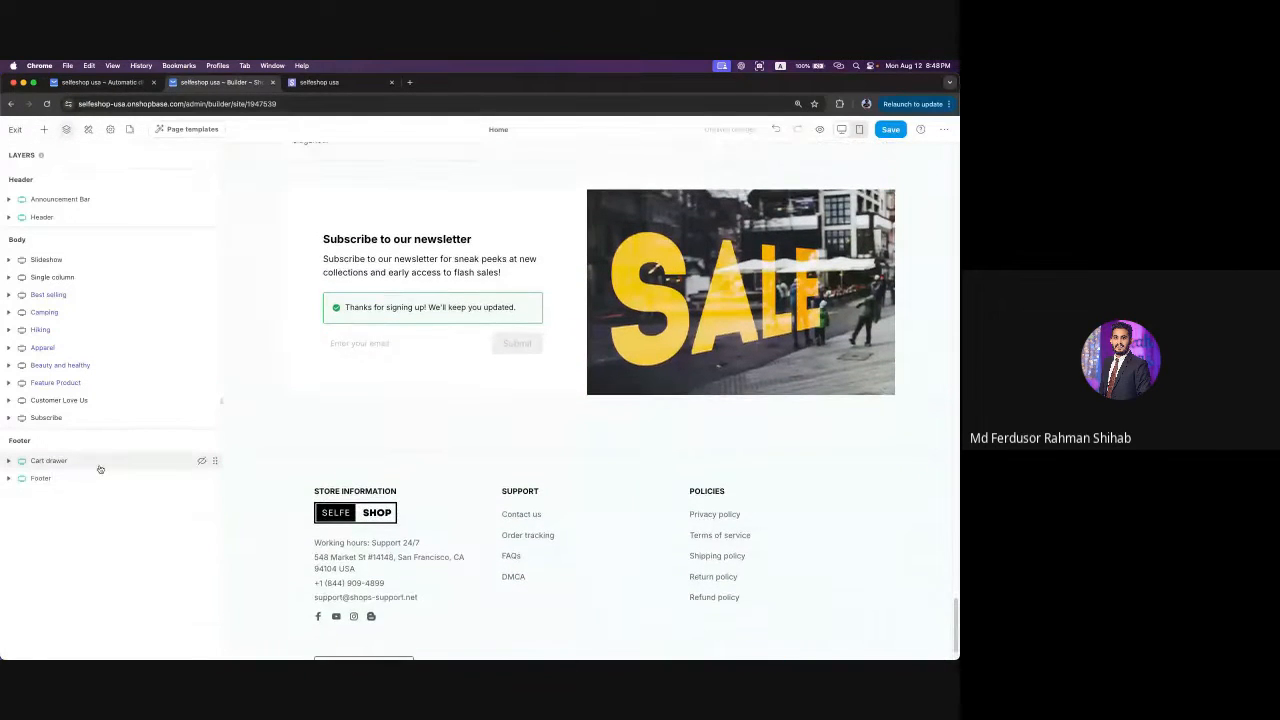
- Review the Cart drawer's content settings, its column settings and nested blocks, and show its design settings
left_click(48, 460)
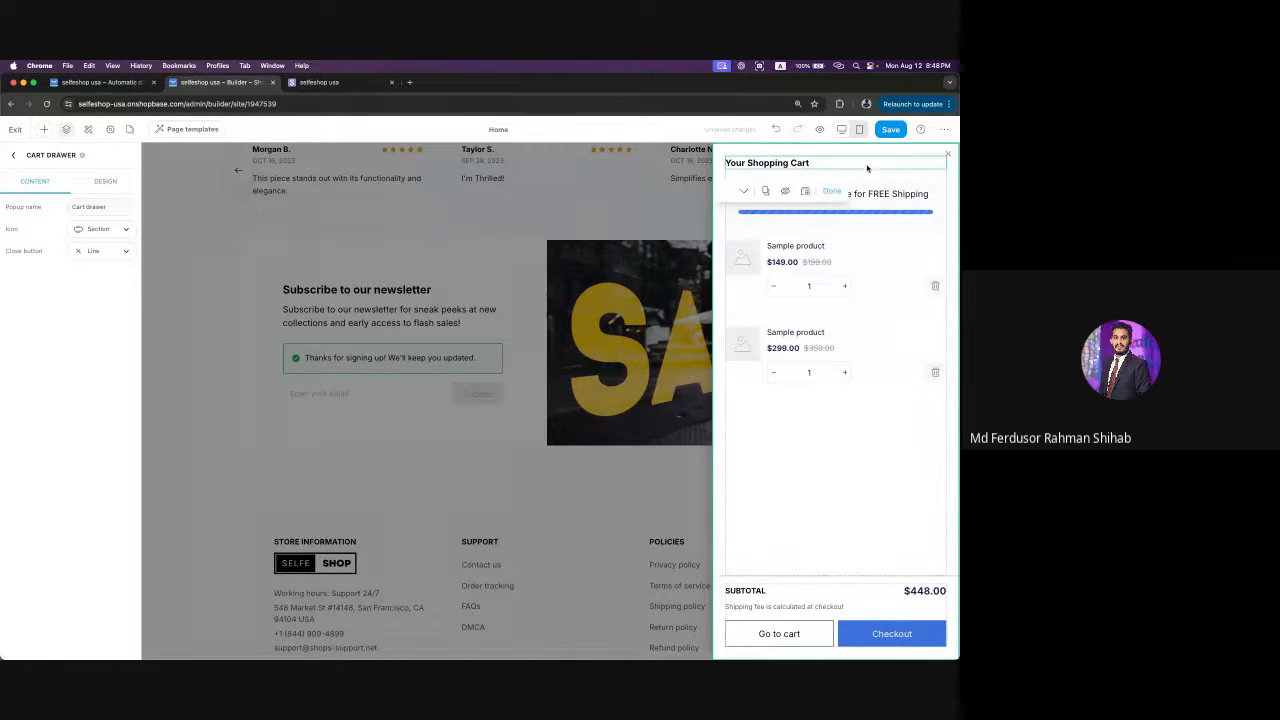
left_click(874, 486)
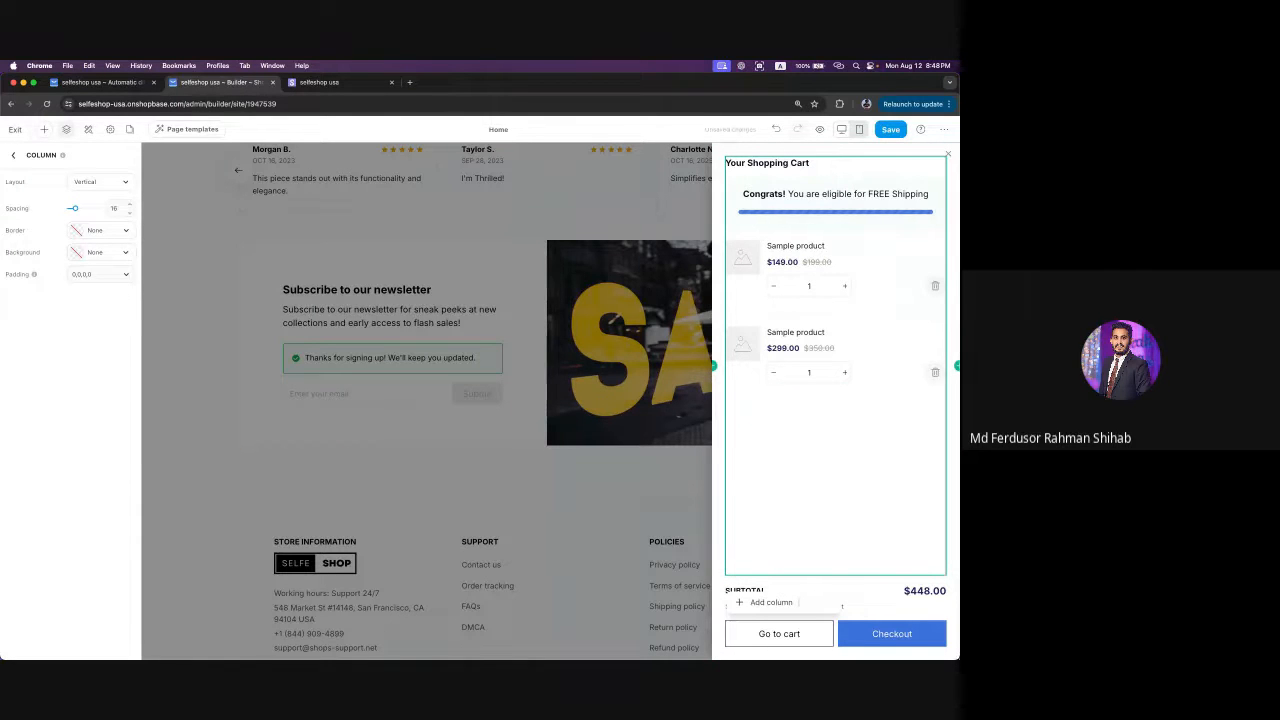
left_click(13, 155)
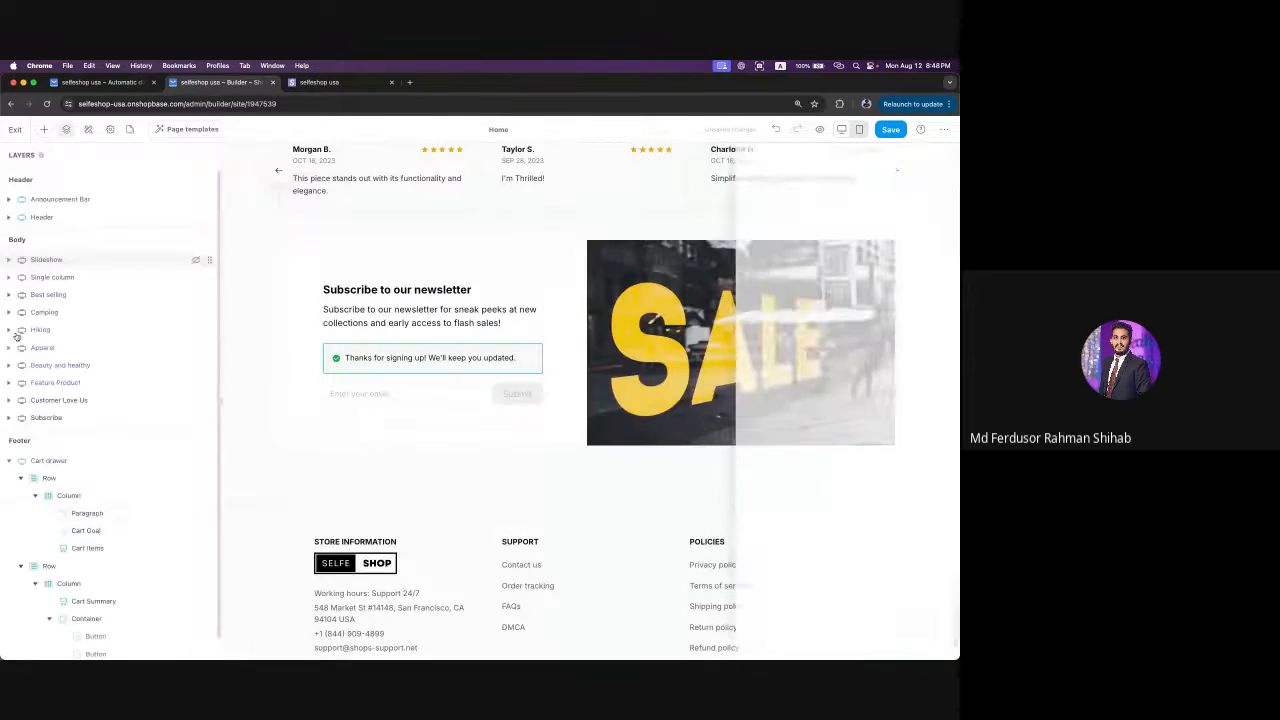
left_click(50, 461)
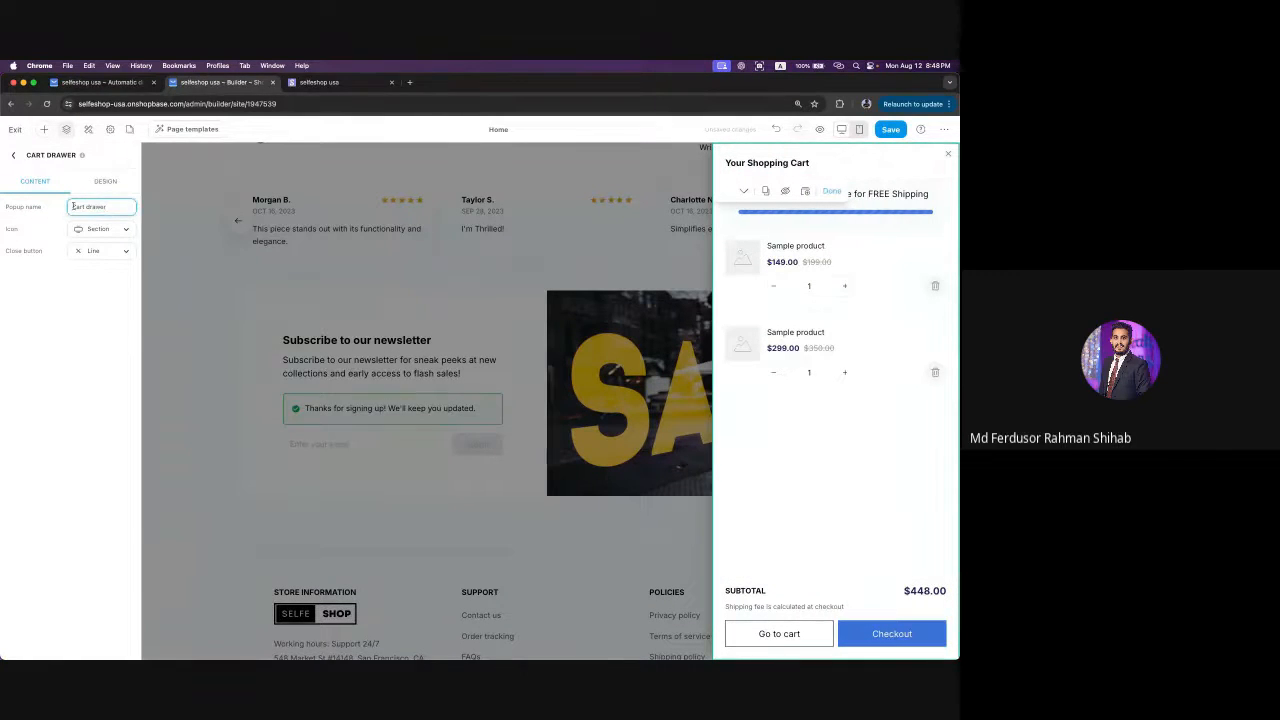
left_click(104, 182)
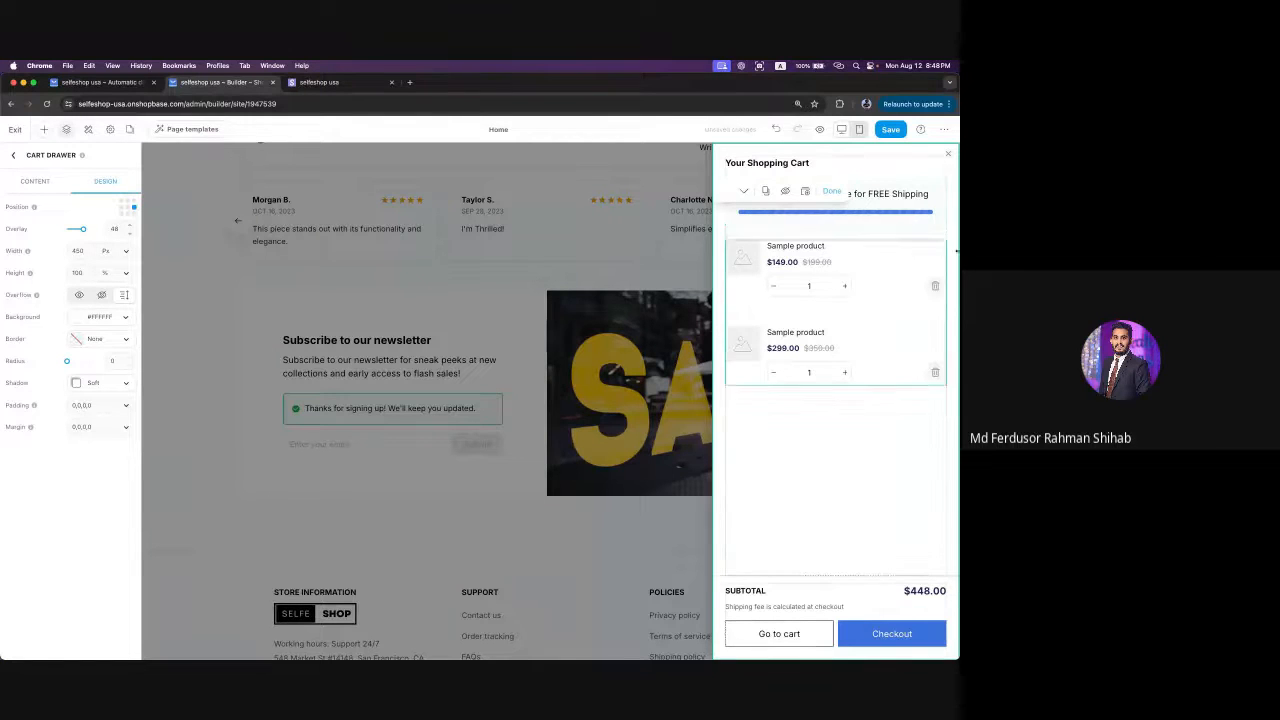
- Try the cart drawer at the middle-left of the page and compare it with the cart on the live store
left_click(121, 209)
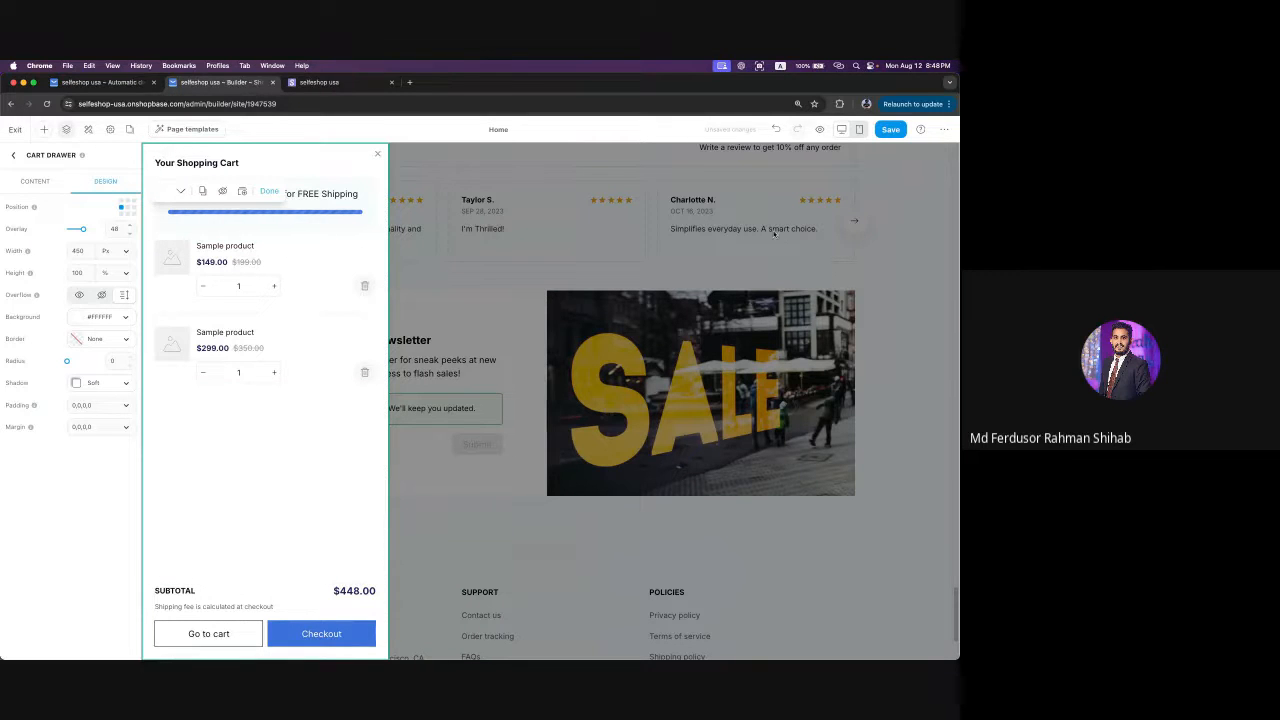
left_click(335, 83)
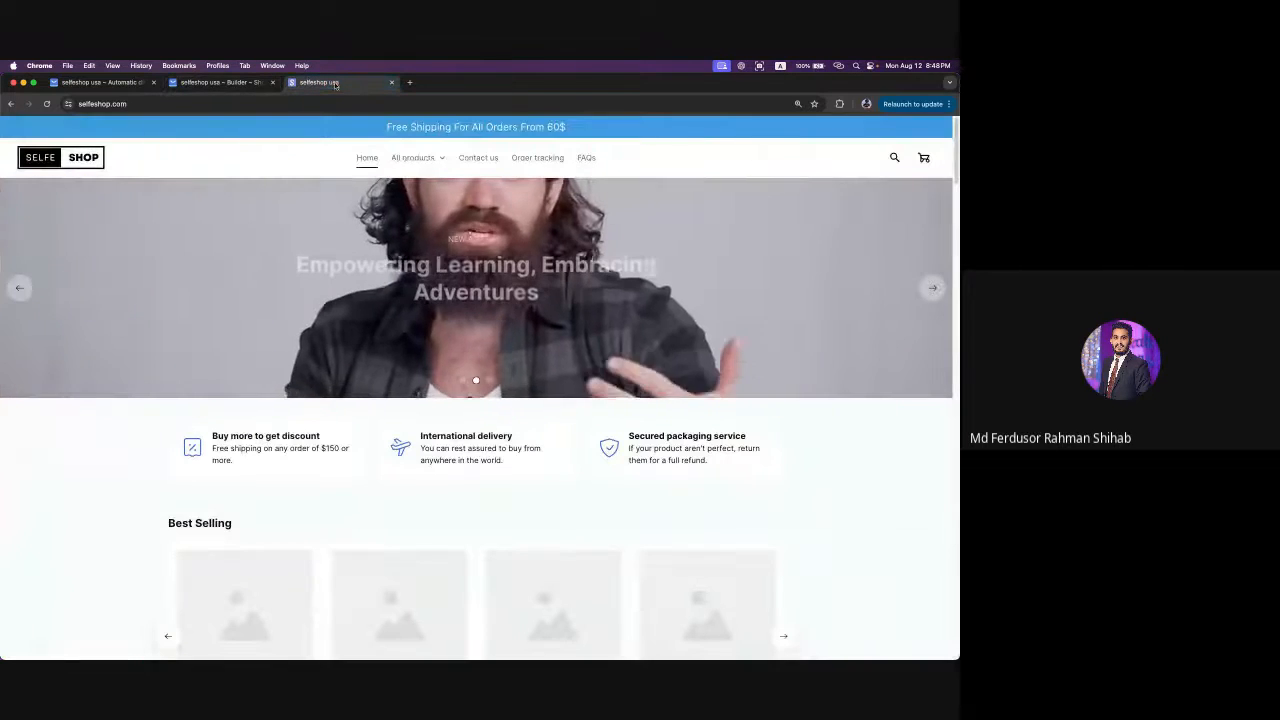
left_click(923, 159)
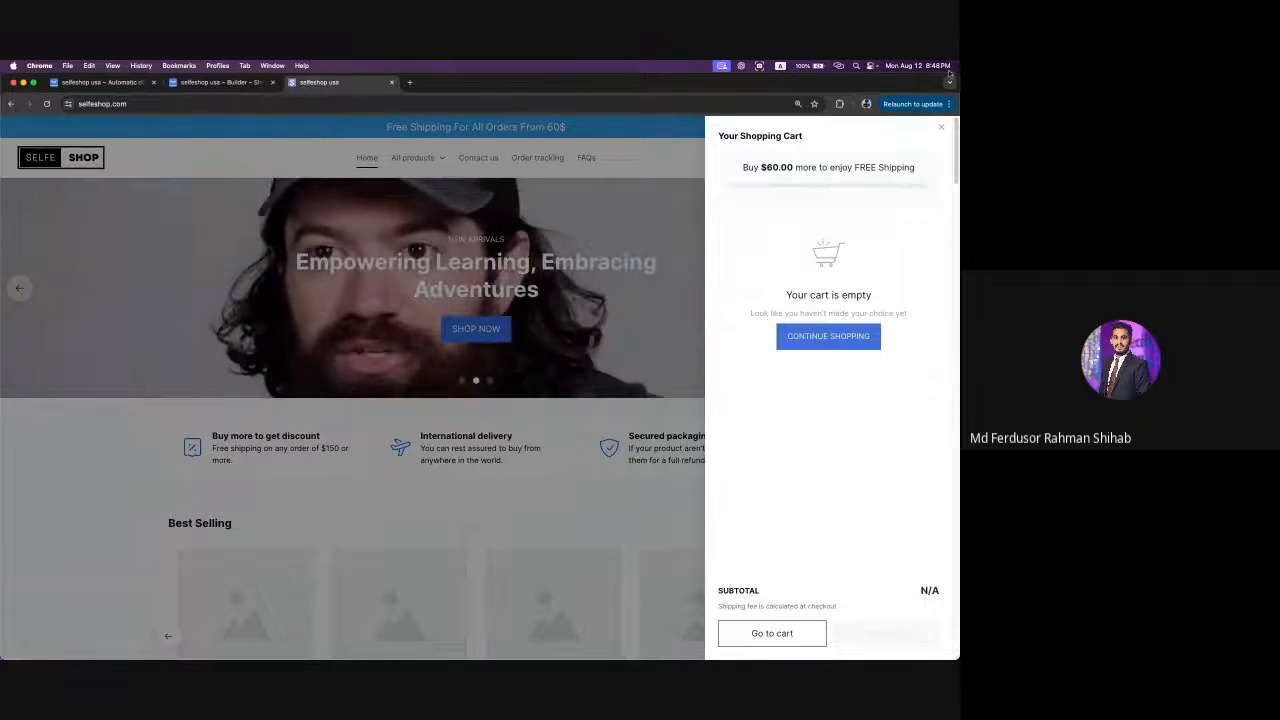
left_click(941, 128)
left_click(924, 158)
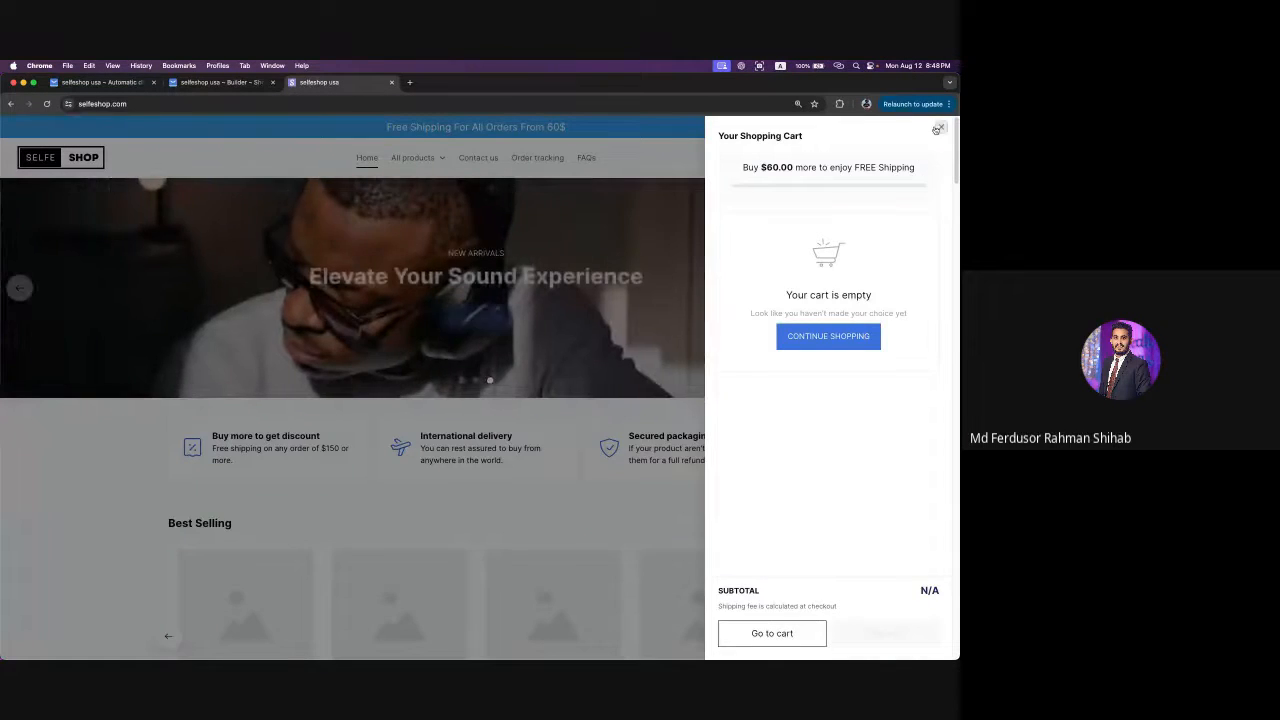
left_click(941, 128)
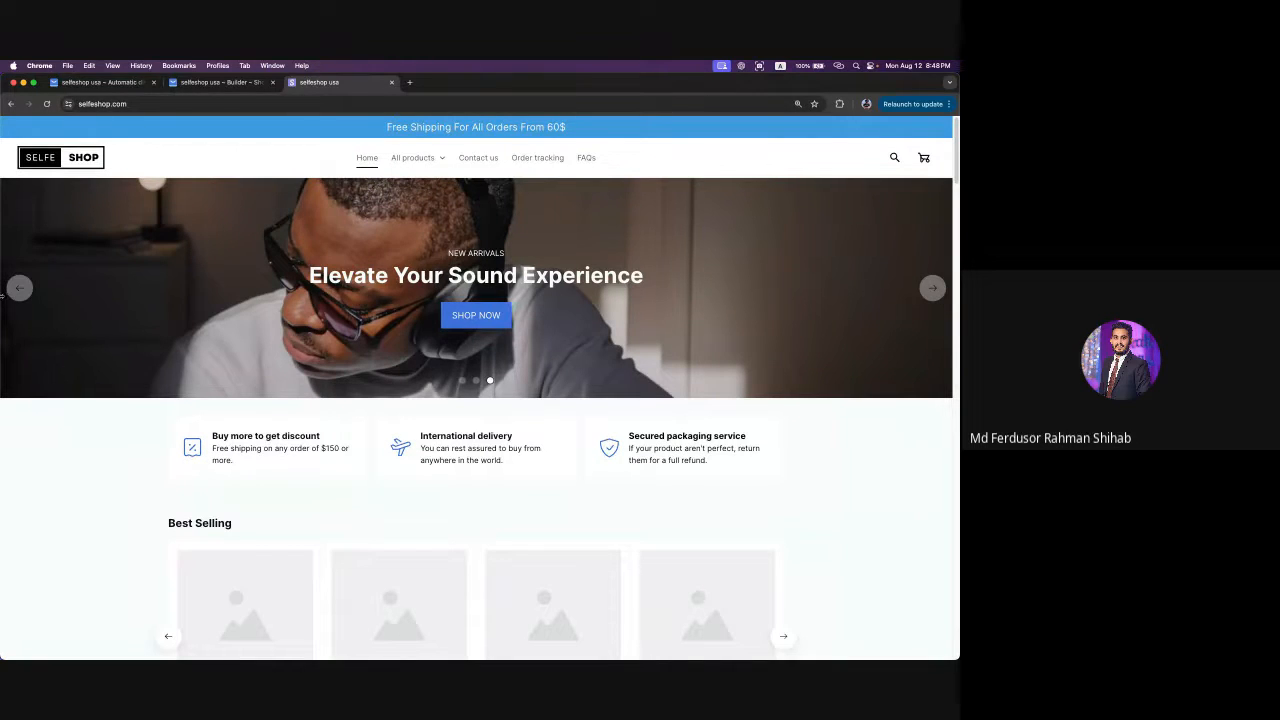
left_click(234, 86)
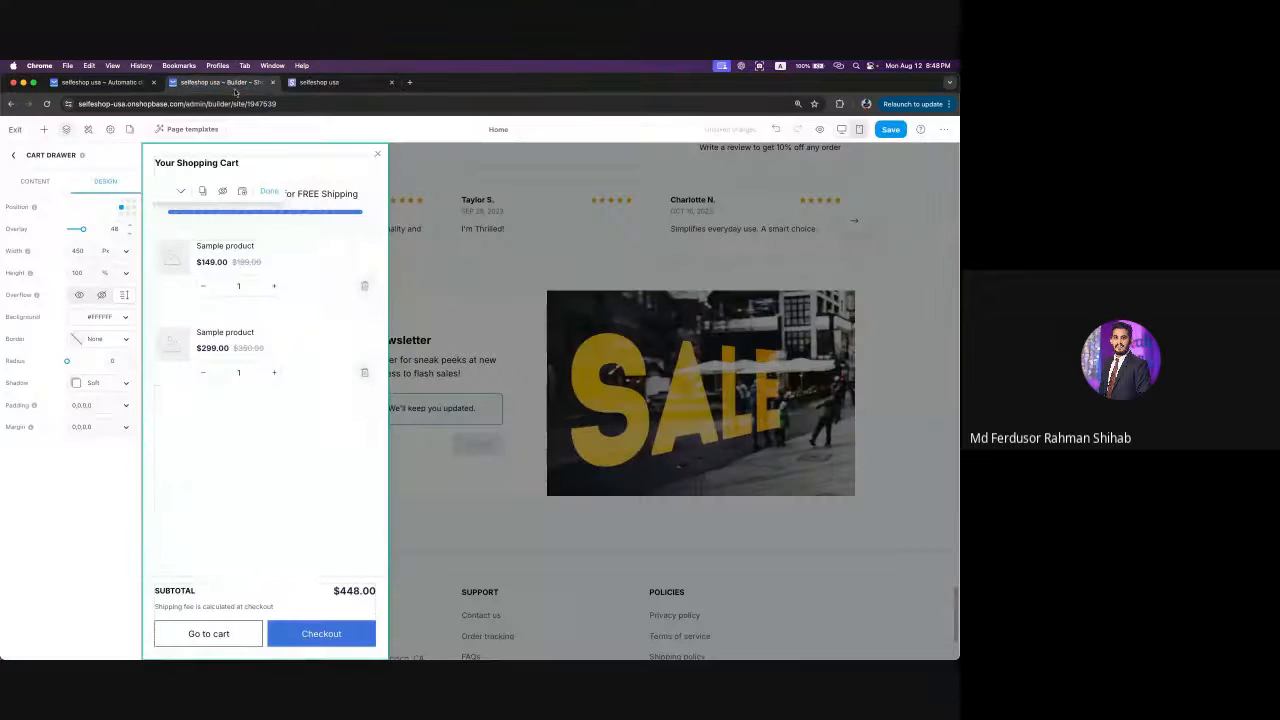
- Try the cart drawer at the top-centre and centre positions, and place it at the middle-right of the page
left_click(125, 205)
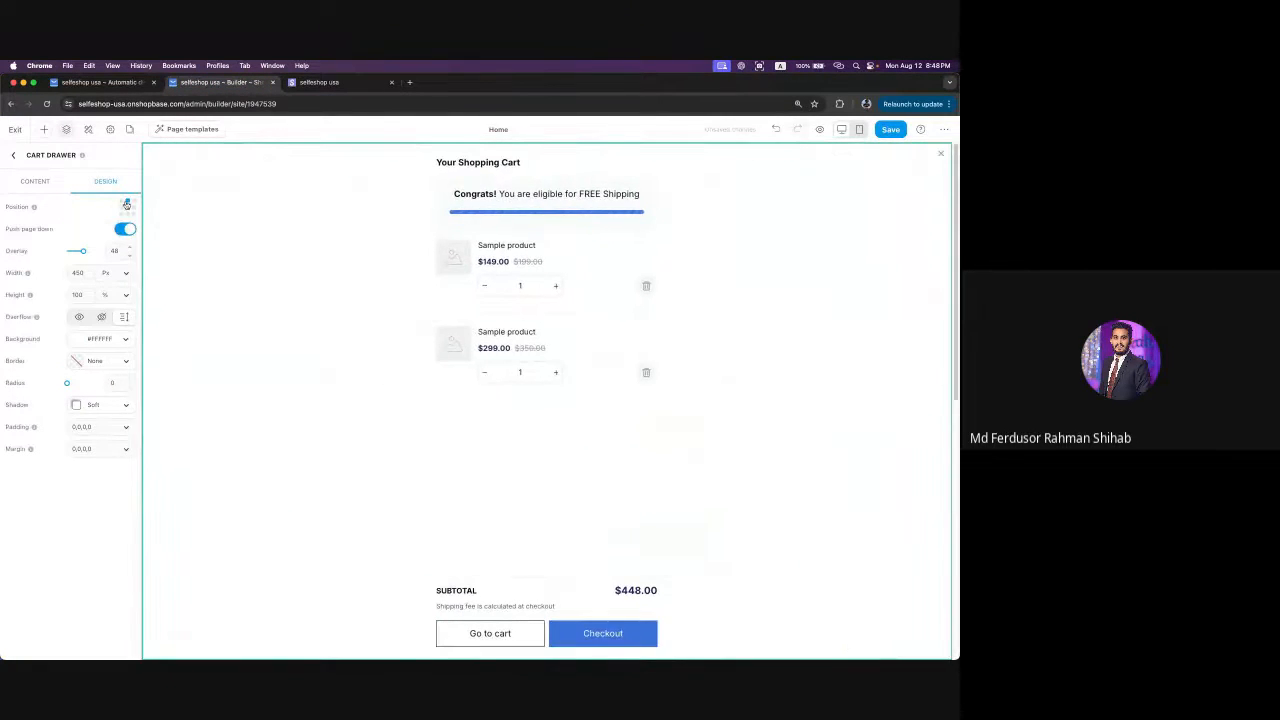
left_click(128, 215)
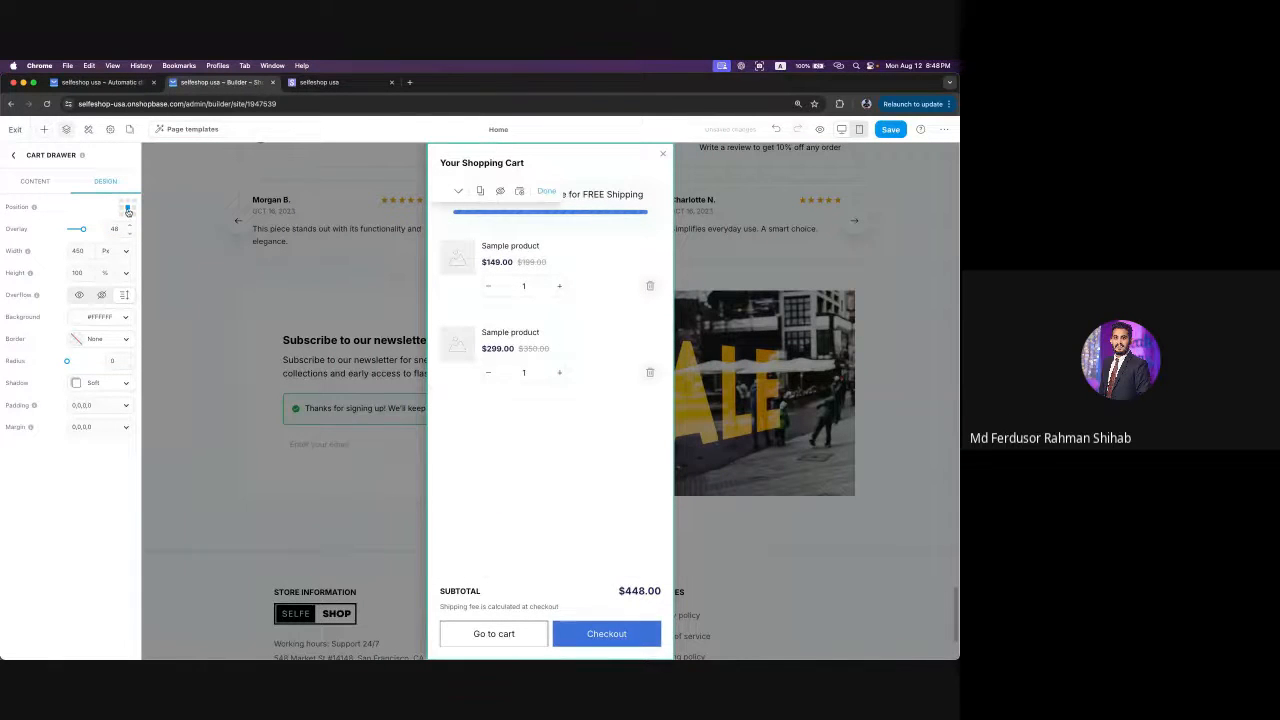
left_click(123, 209)
left_click(134, 211)
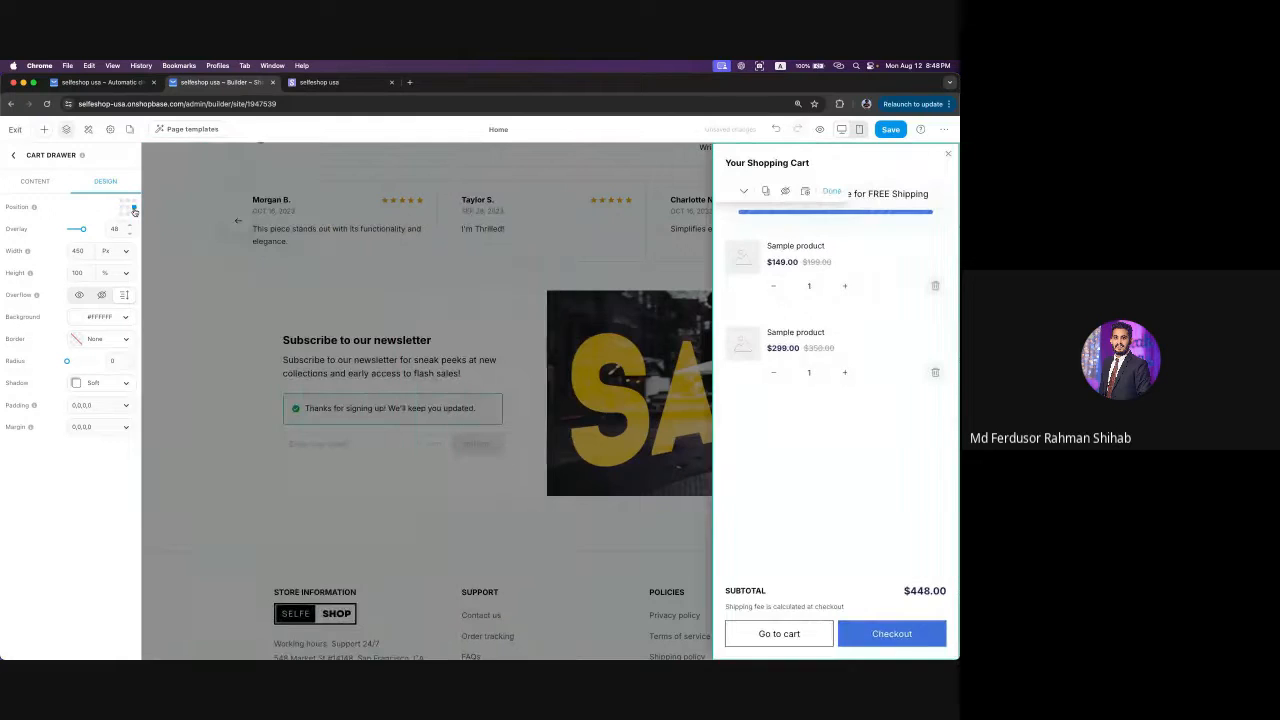
left_click(129, 213)
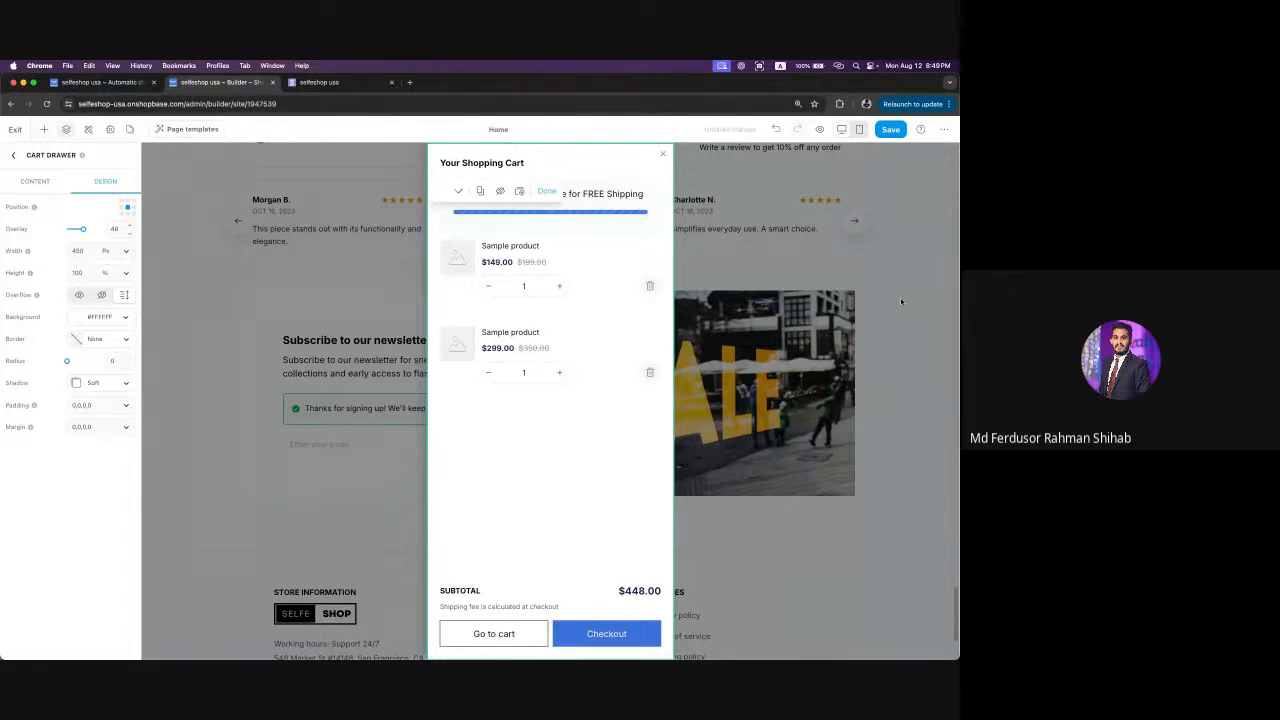
left_click(133, 212)
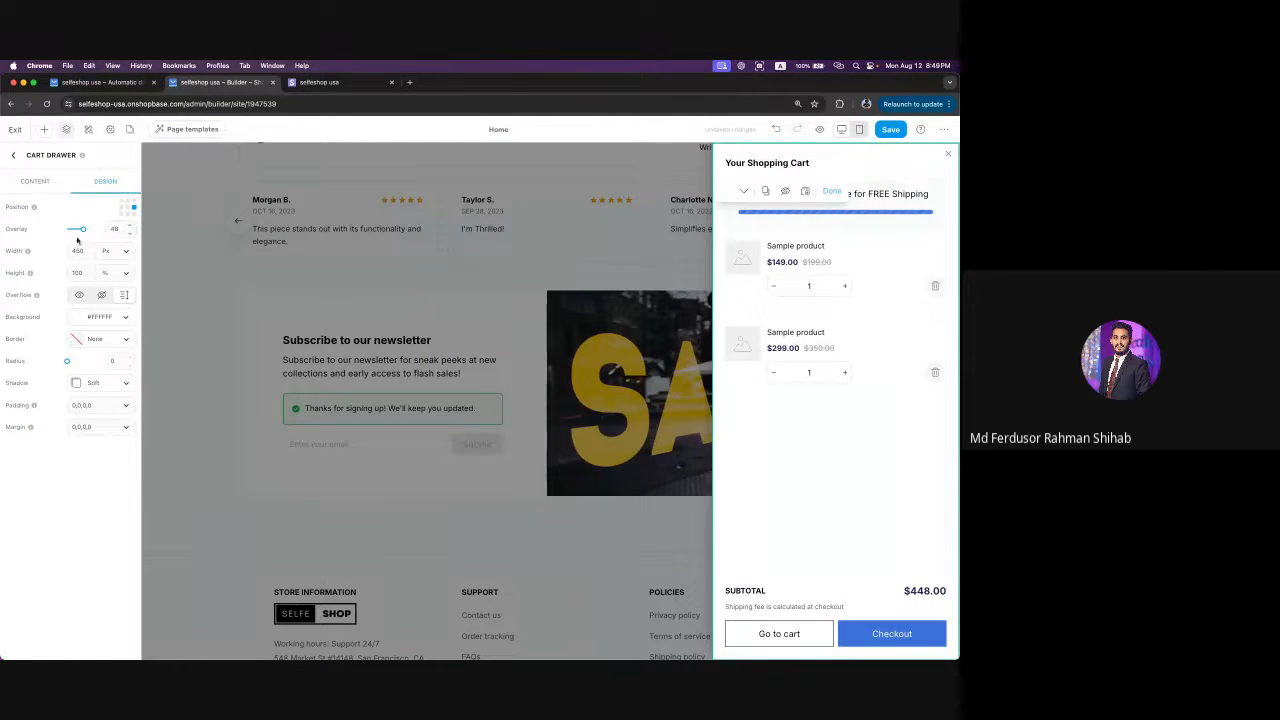
- Try the cart drawer's overlay at 0 and 100, and set it back to 48
left_click_drag(83, 229, 64, 232)
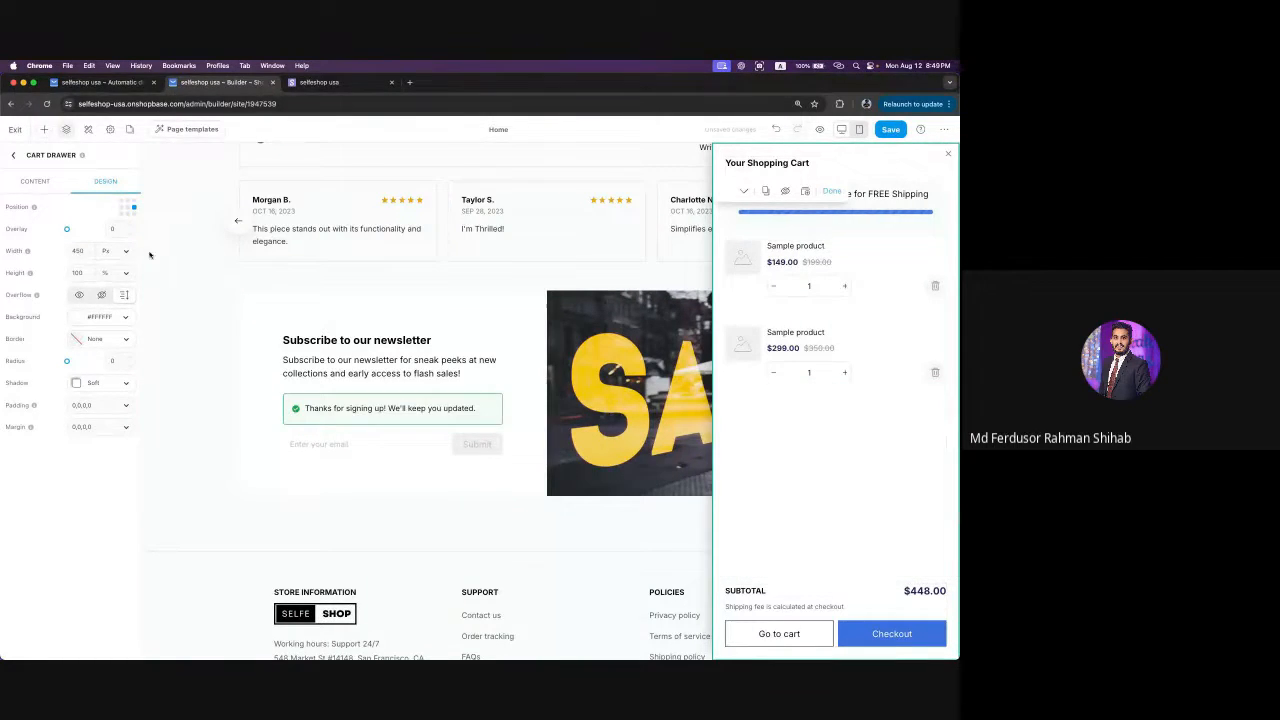
left_click_drag(67, 229, 100, 229)
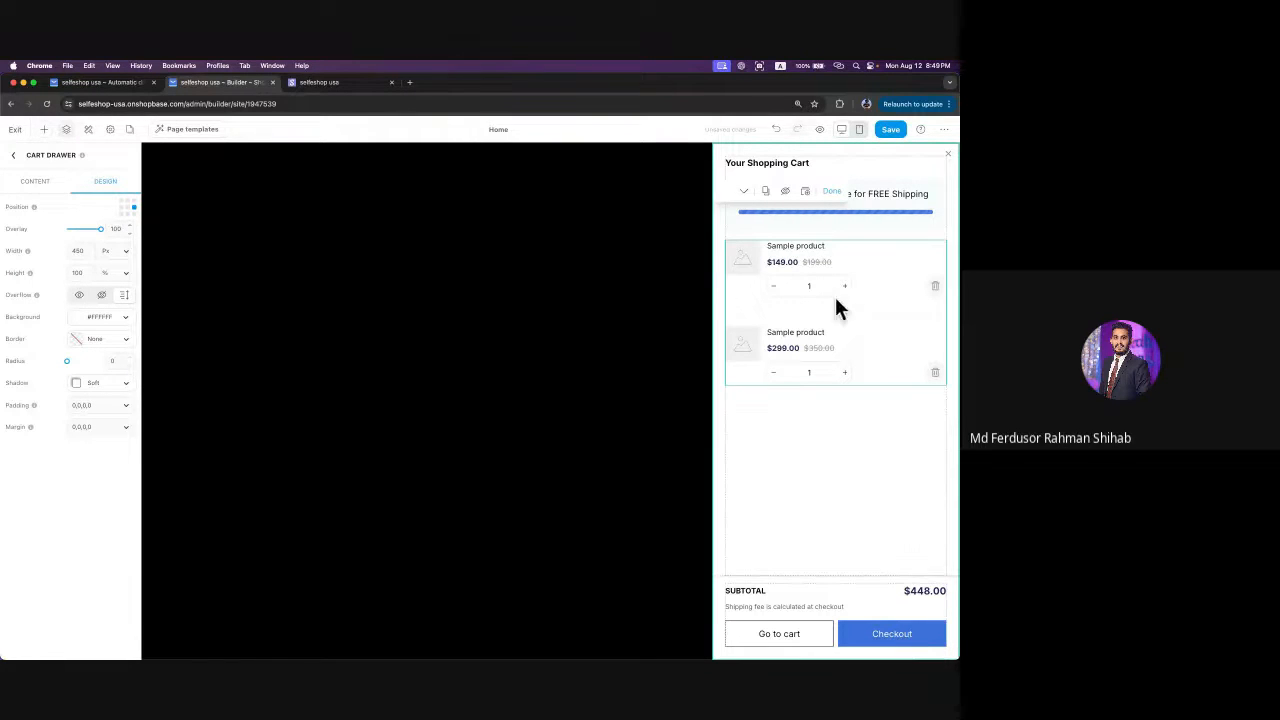
mouse_move(26, 241)
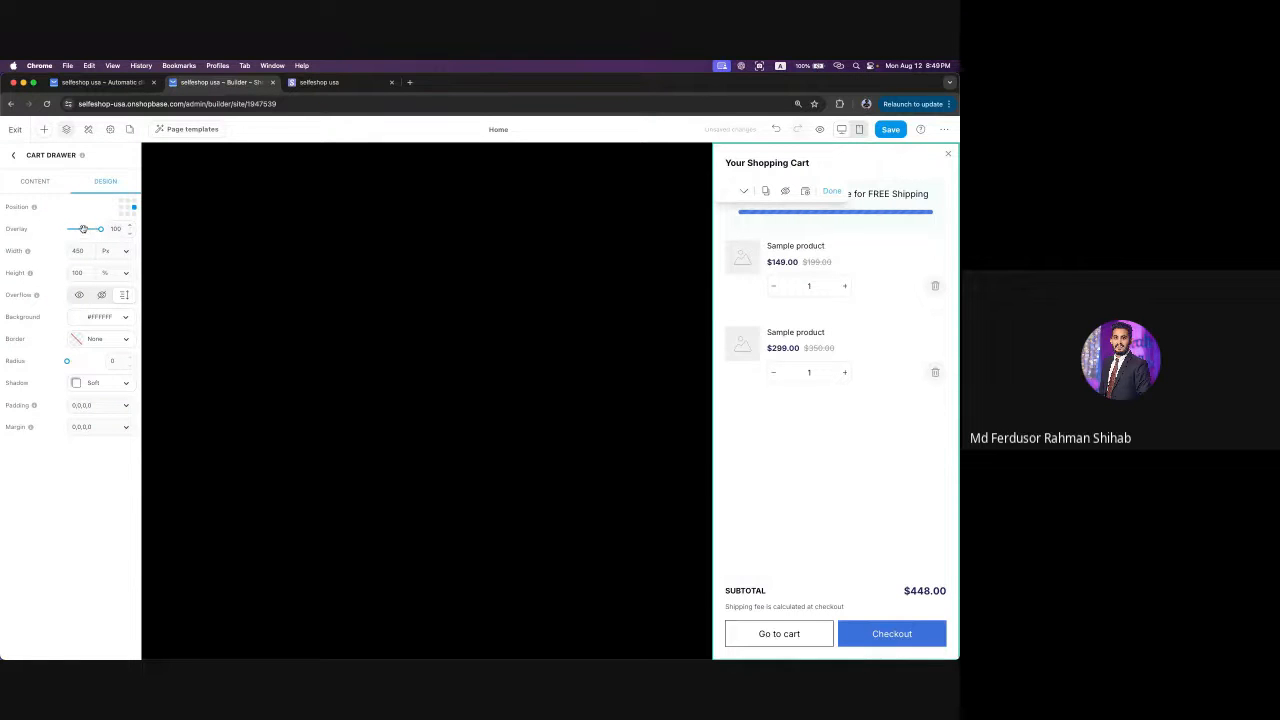
left_click(84, 229)
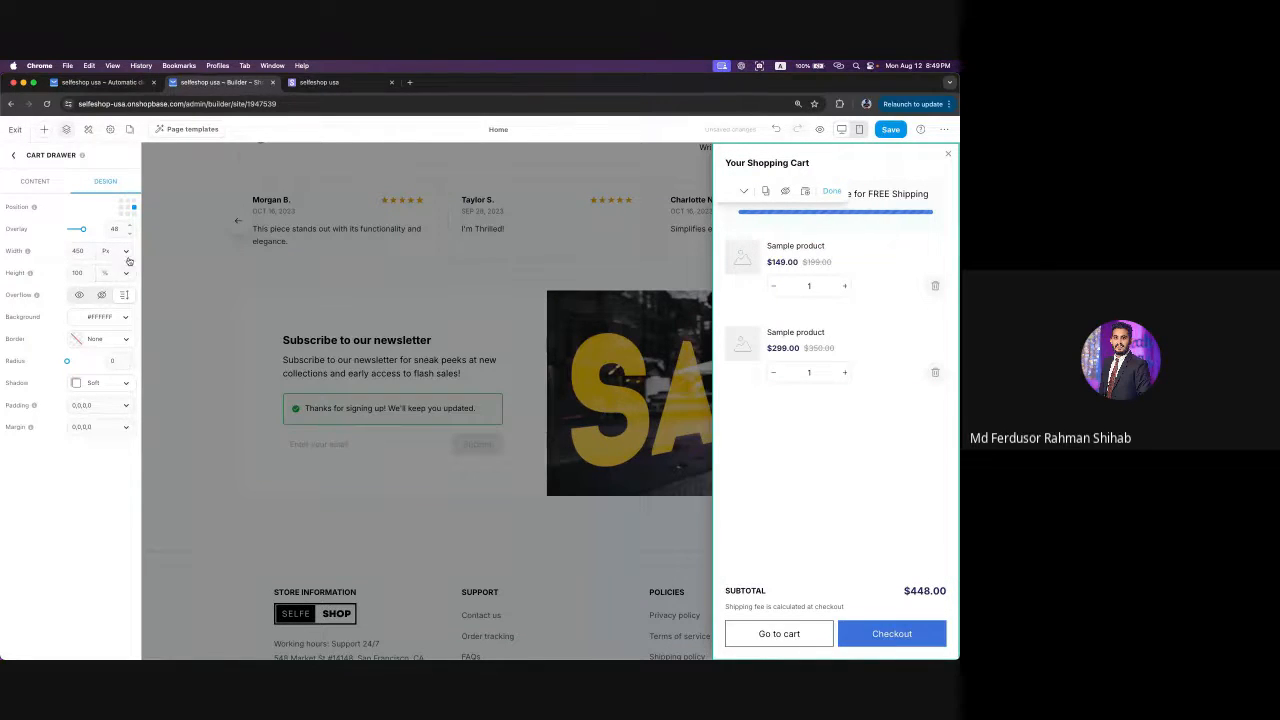
- Try cart drawer widths of 350 px and 250 px, and set the width back to 450 px
left_click(85, 253)
type("350")
left_click(70, 489)
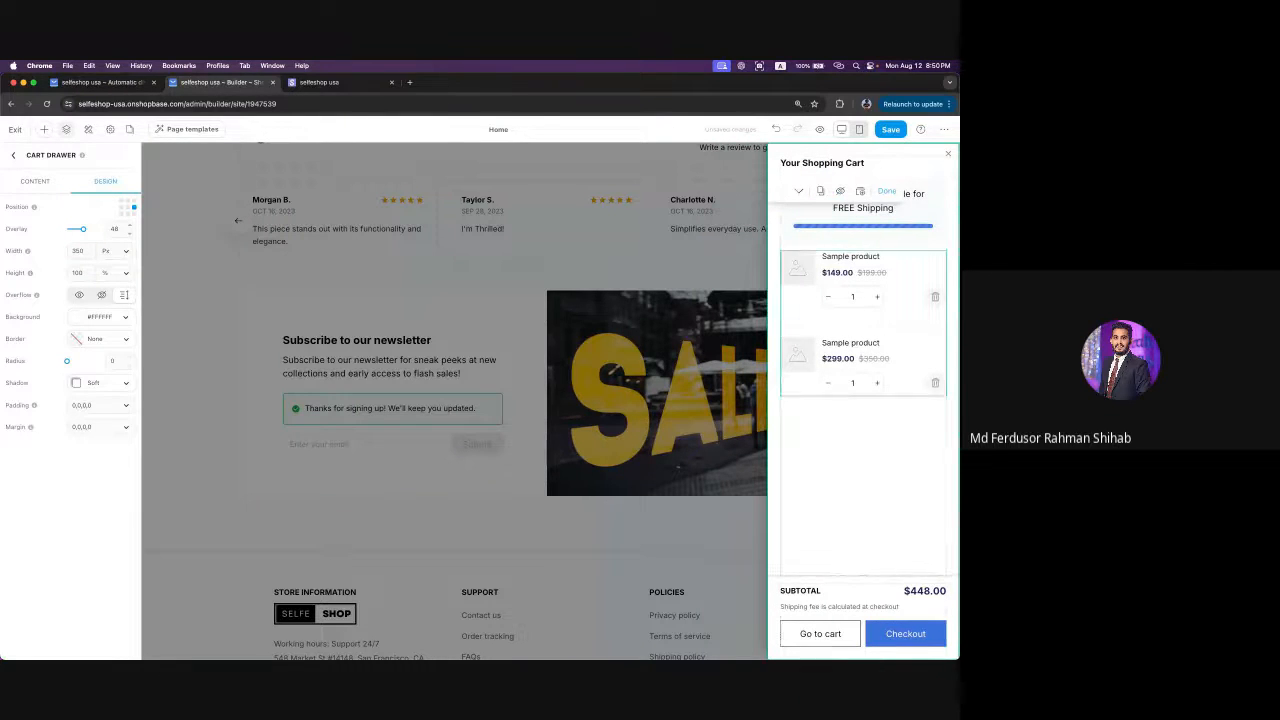
double_click(76, 250)
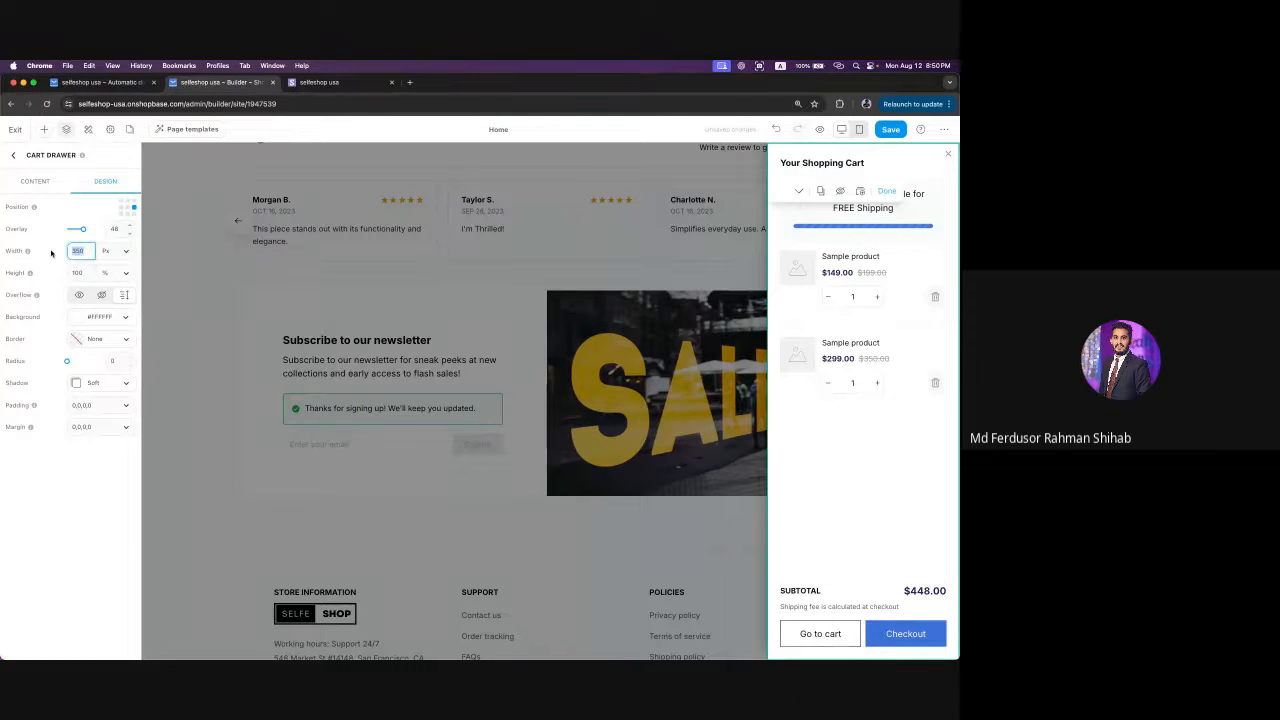
type("25")
left_click(114, 529)
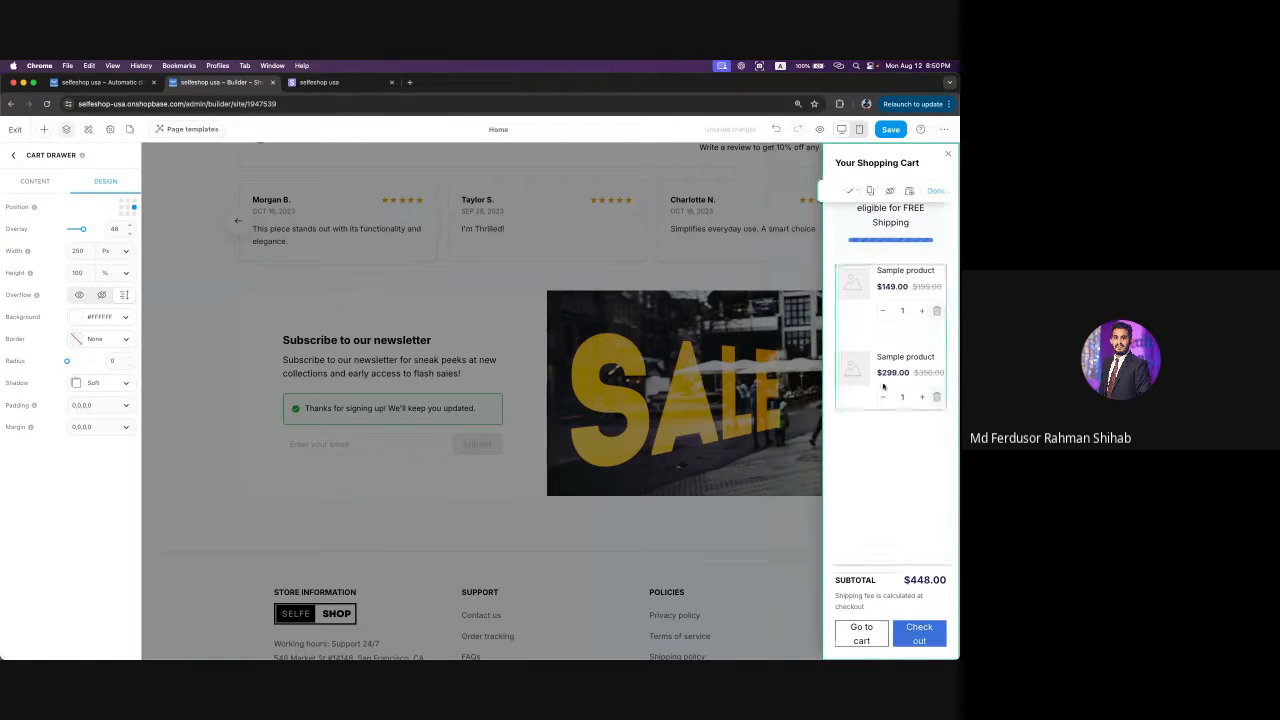
double_click(76, 250)
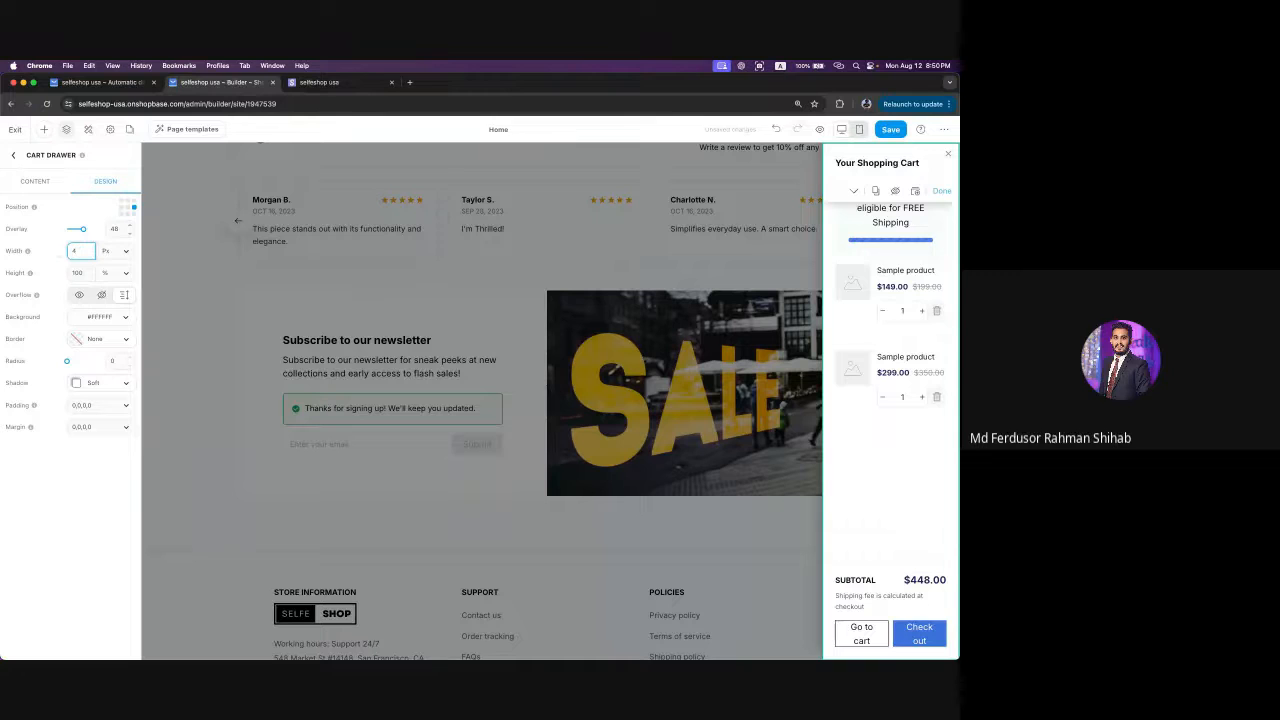
type("450")
left_click(59, 501)
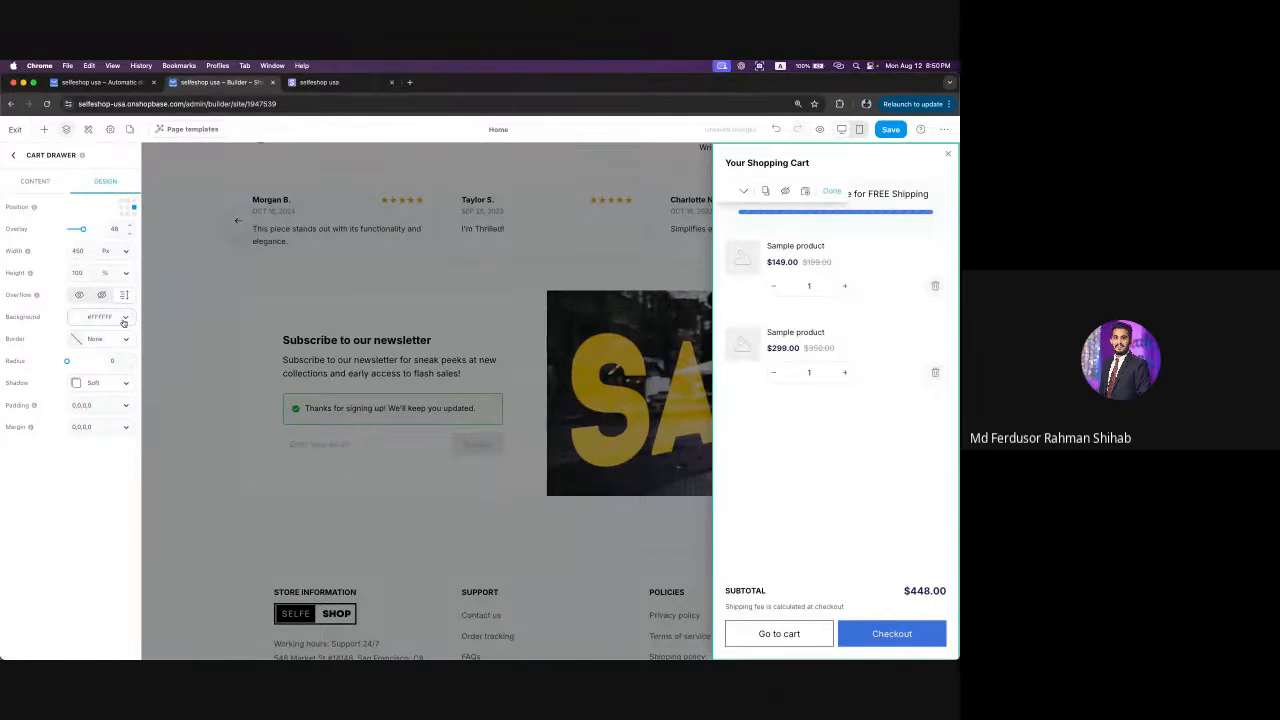
- Try the blue, purple, black and light teal theme colours as the cart drawer background, and settle on #F7FCFD
left_click(90, 317)
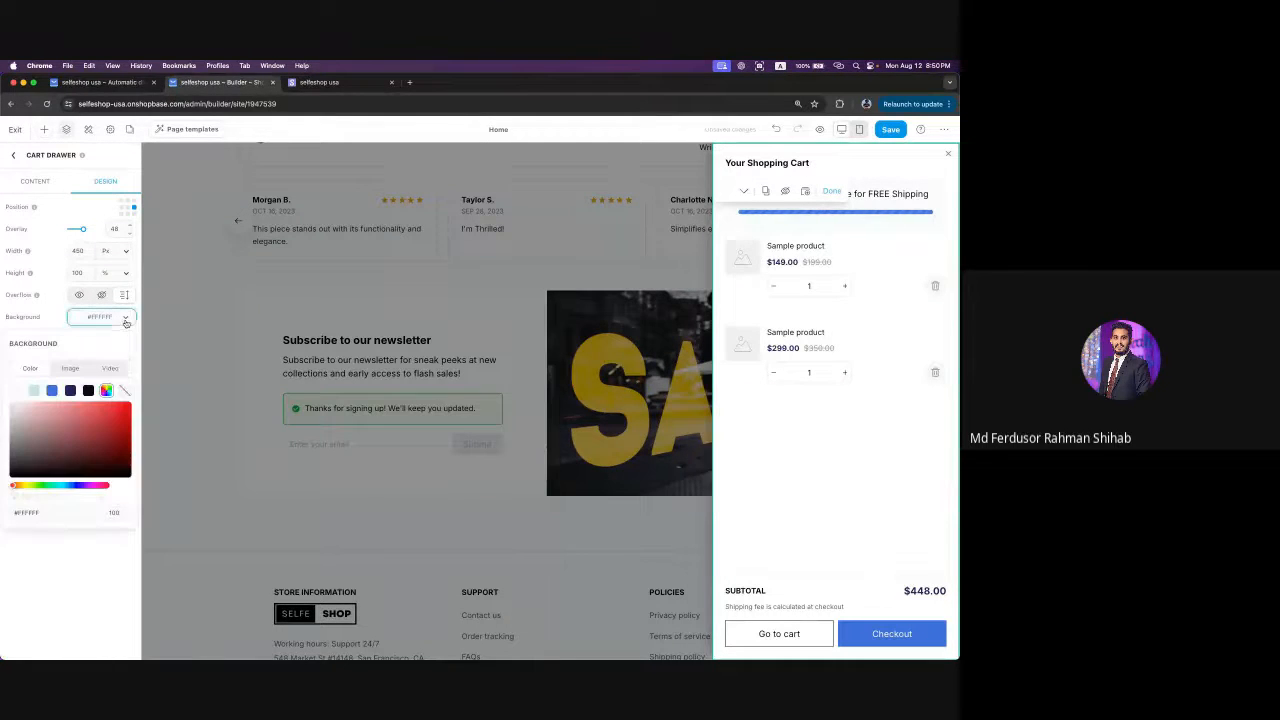
left_click(52, 390)
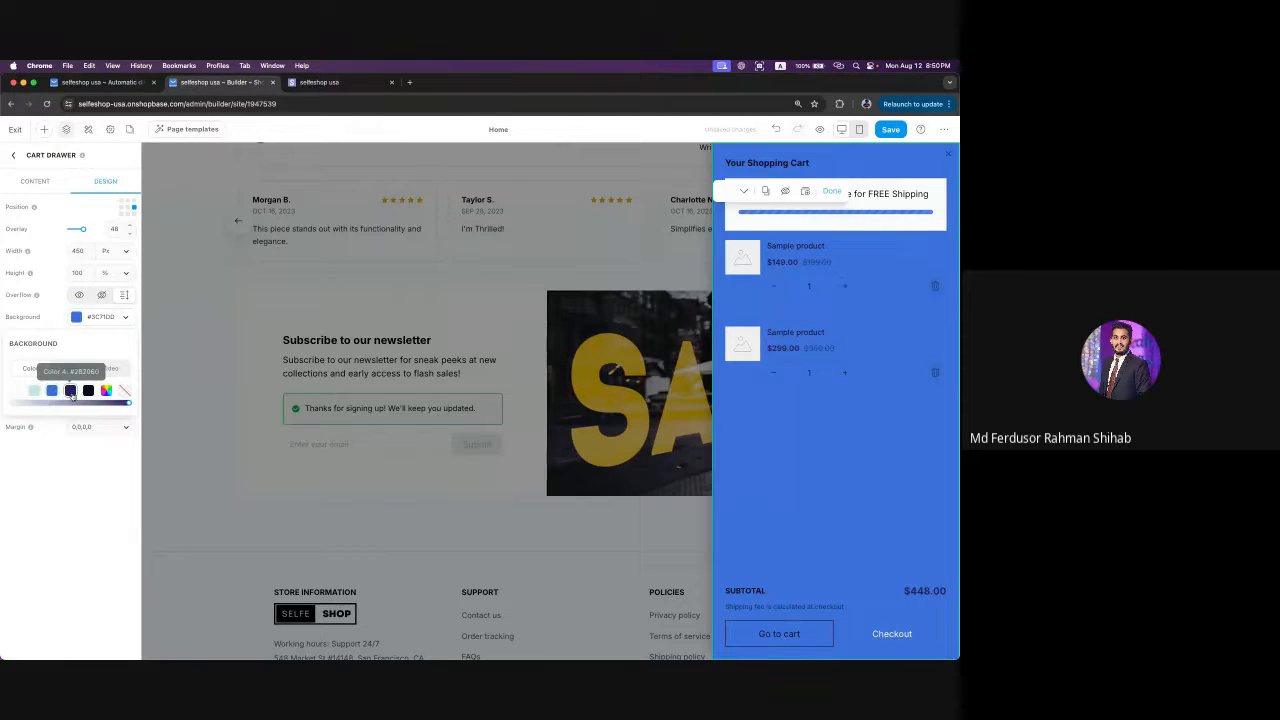
left_click(70, 393)
left_click(88, 391)
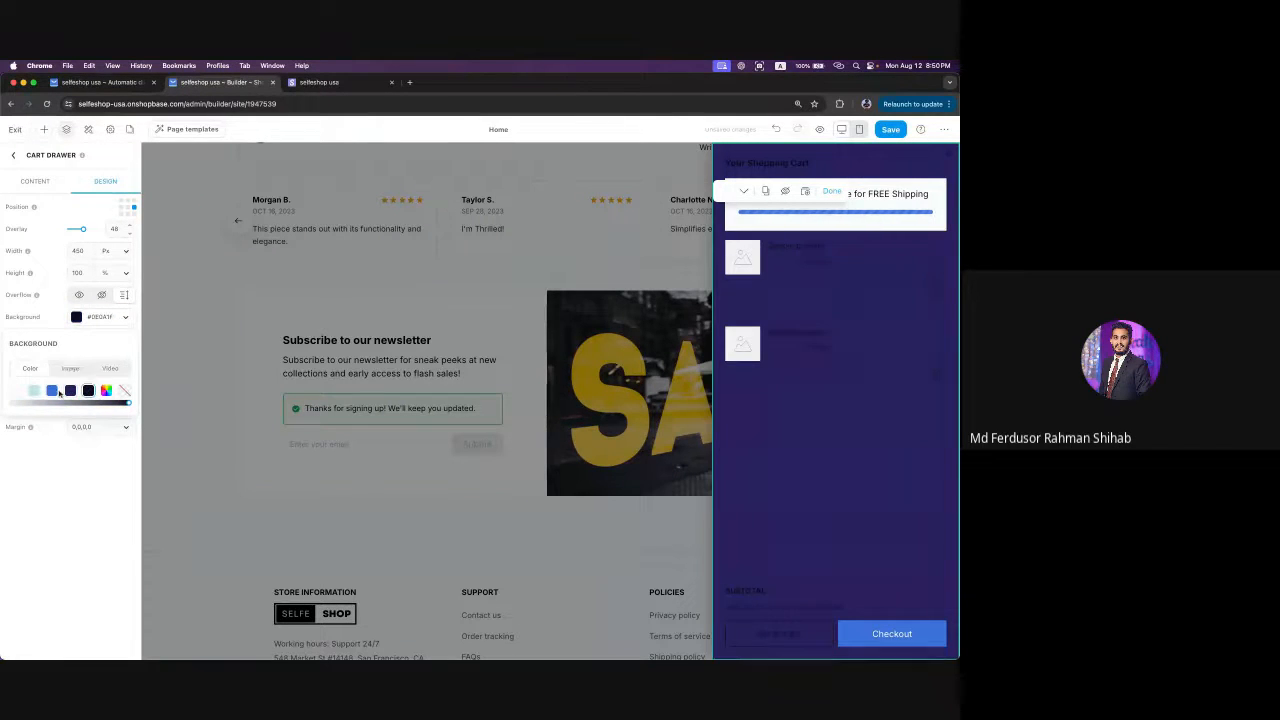
left_click(34, 391)
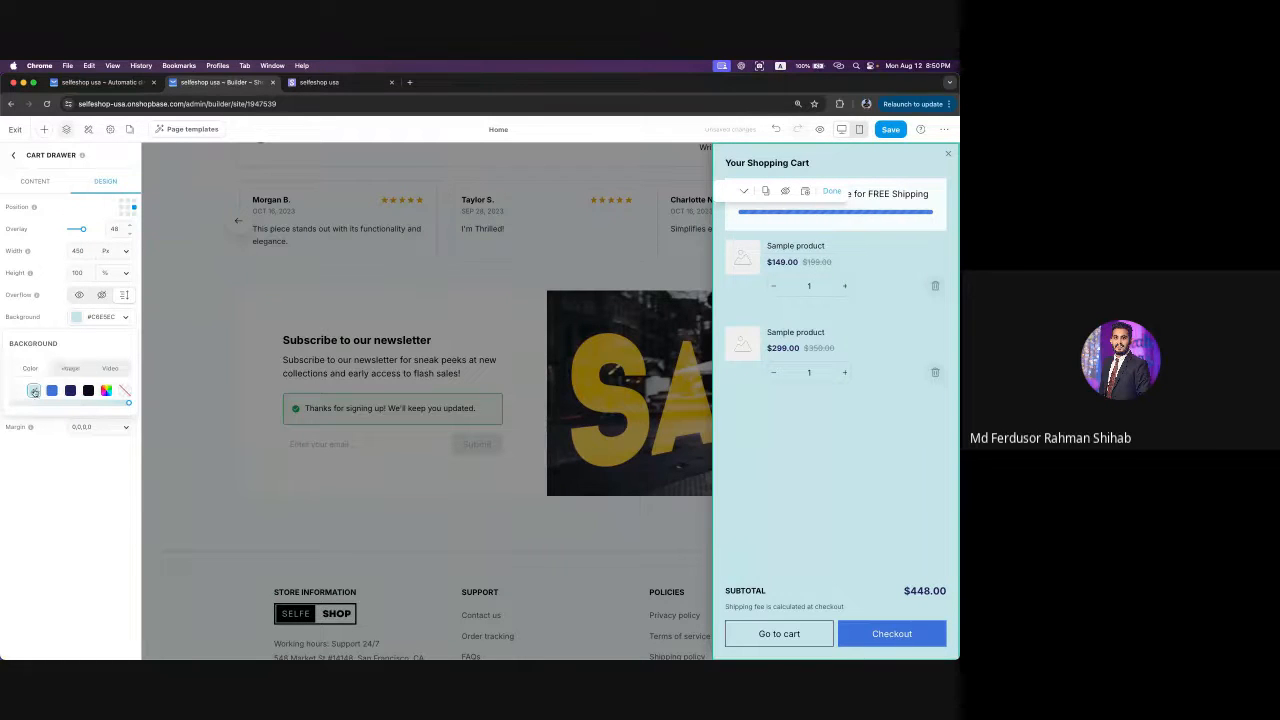
left_click(16, 392)
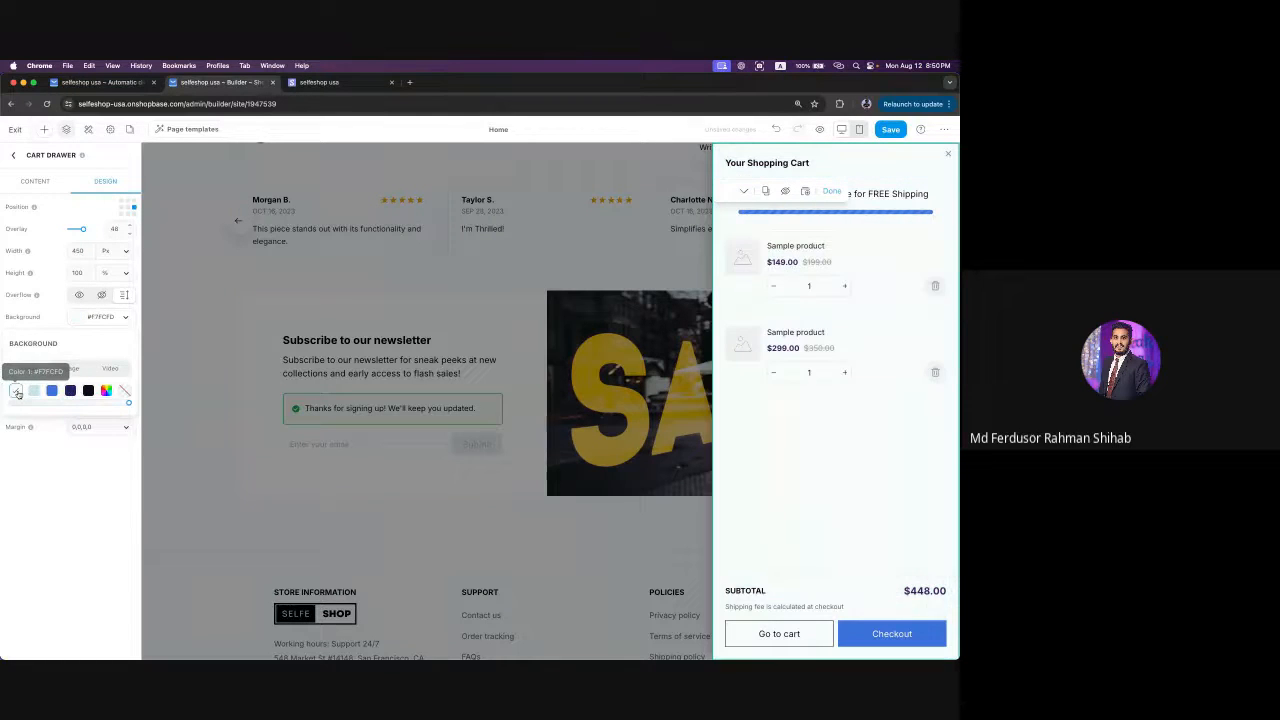
left_click(14, 480)
- Try Large and Medium border thicknesses on the cart drawer, and set the border back to none
left_click(100, 339)
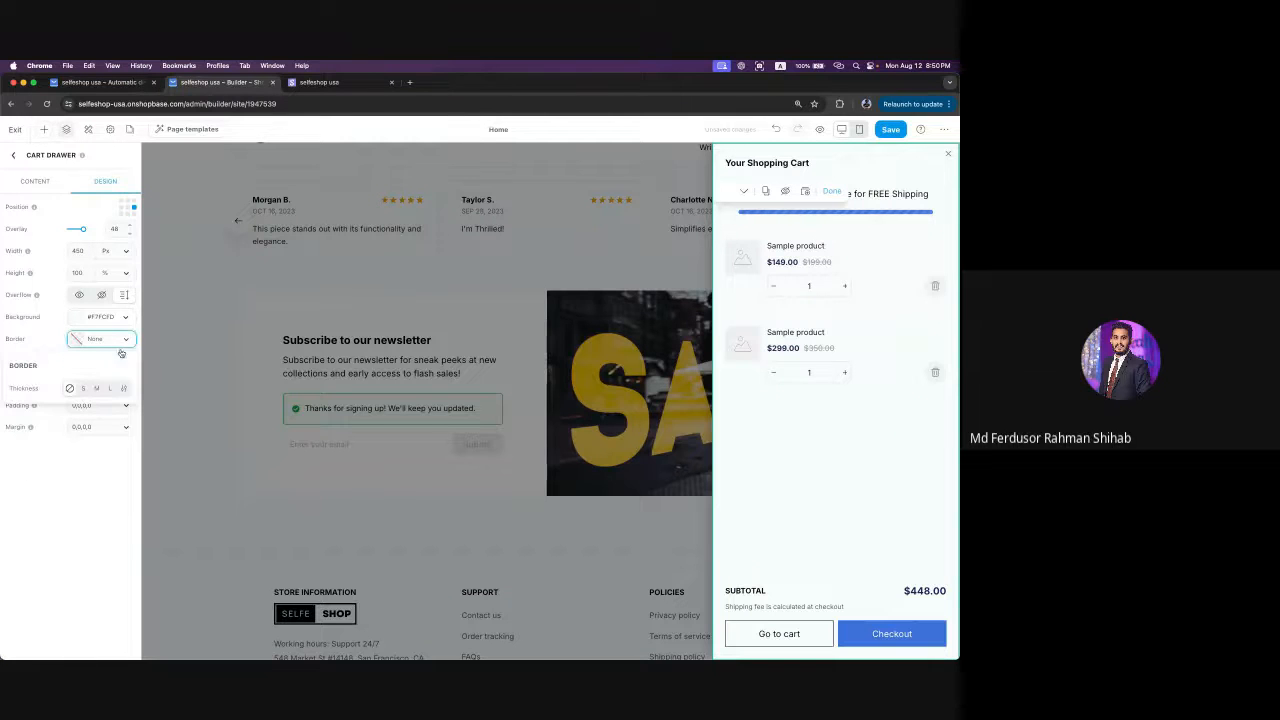
left_click(111, 388)
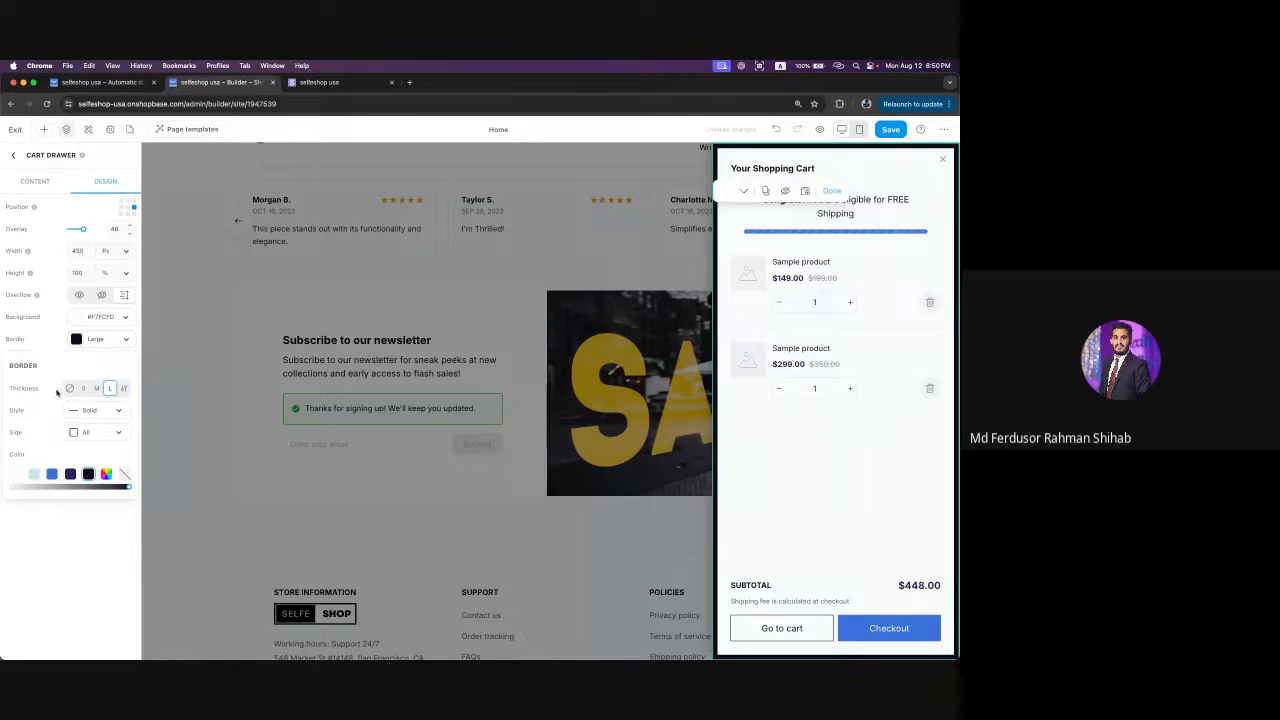
left_click(97, 389)
left_click(111, 390)
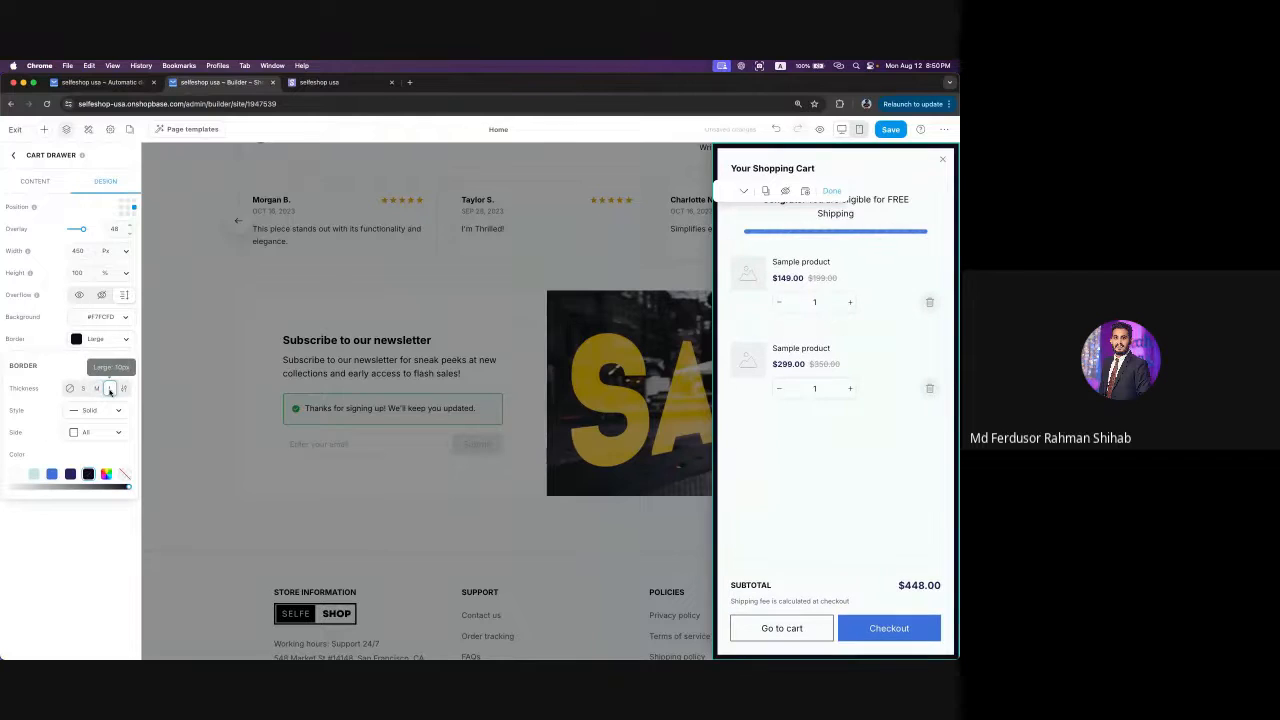
left_click(70, 388)
left_click(51, 550)
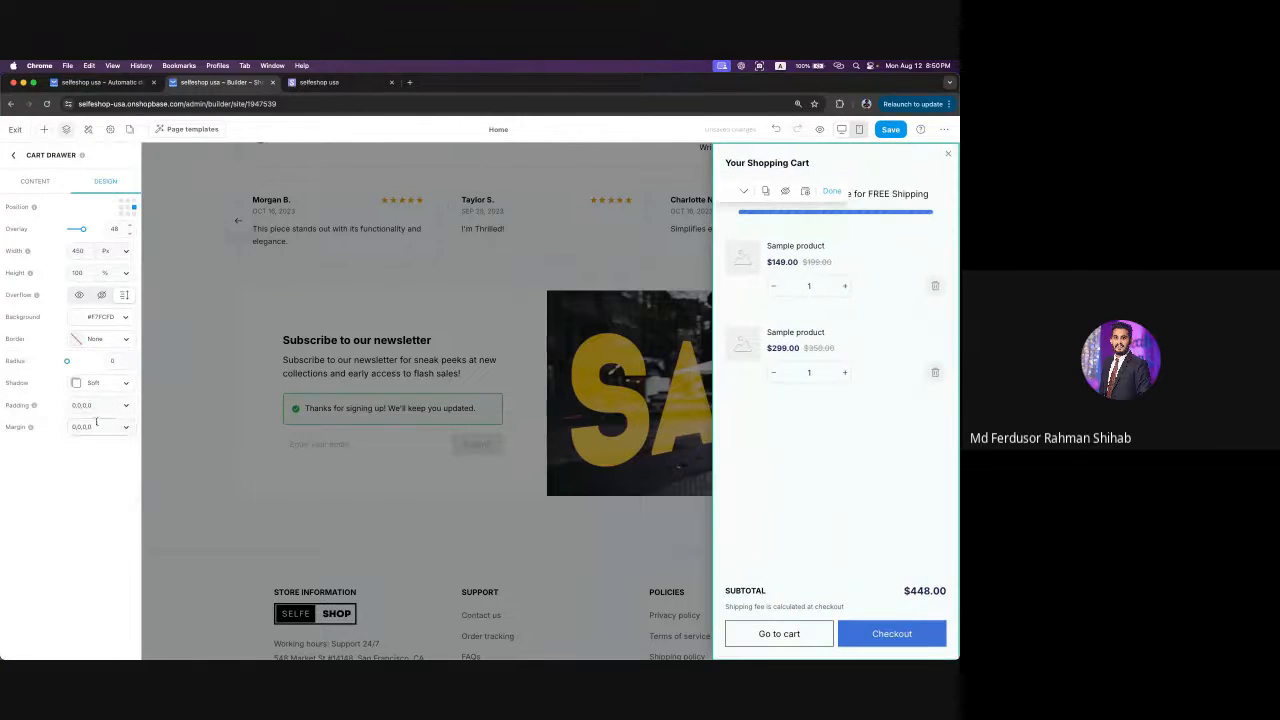
- Try a hard shadow on the cart drawer, and set its shadow to none
left_click(122, 385)
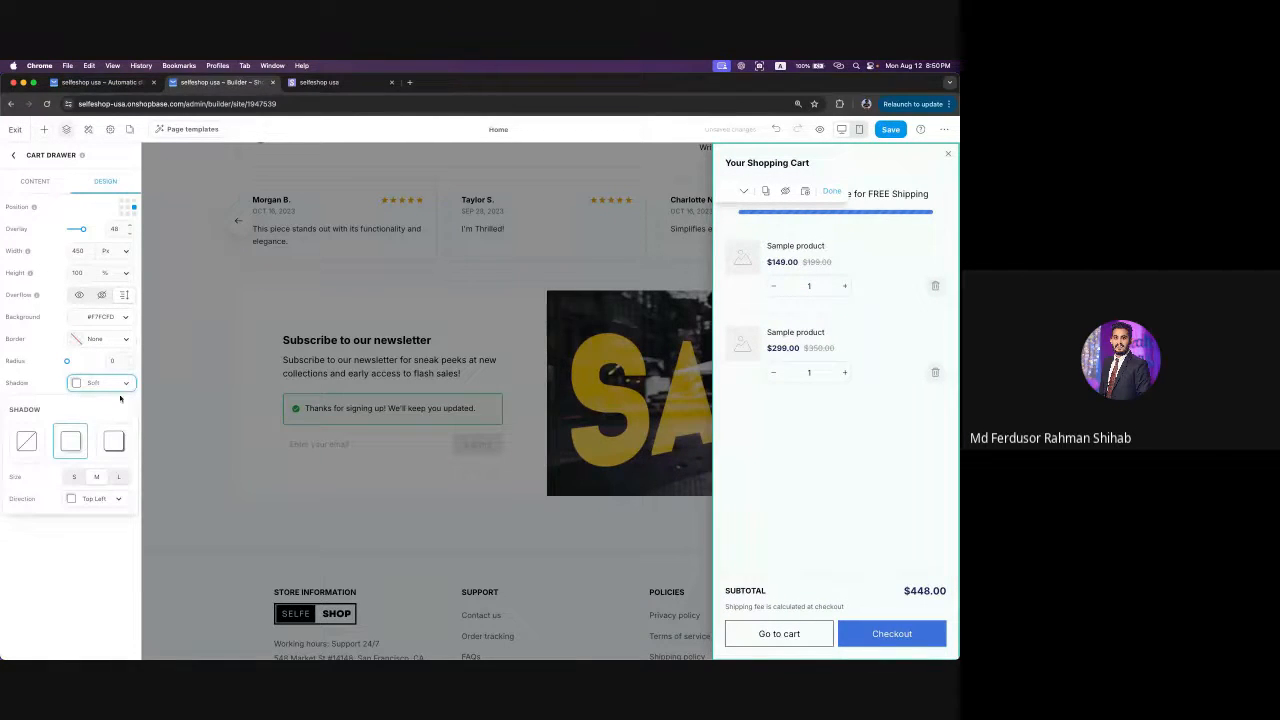
left_click(116, 442)
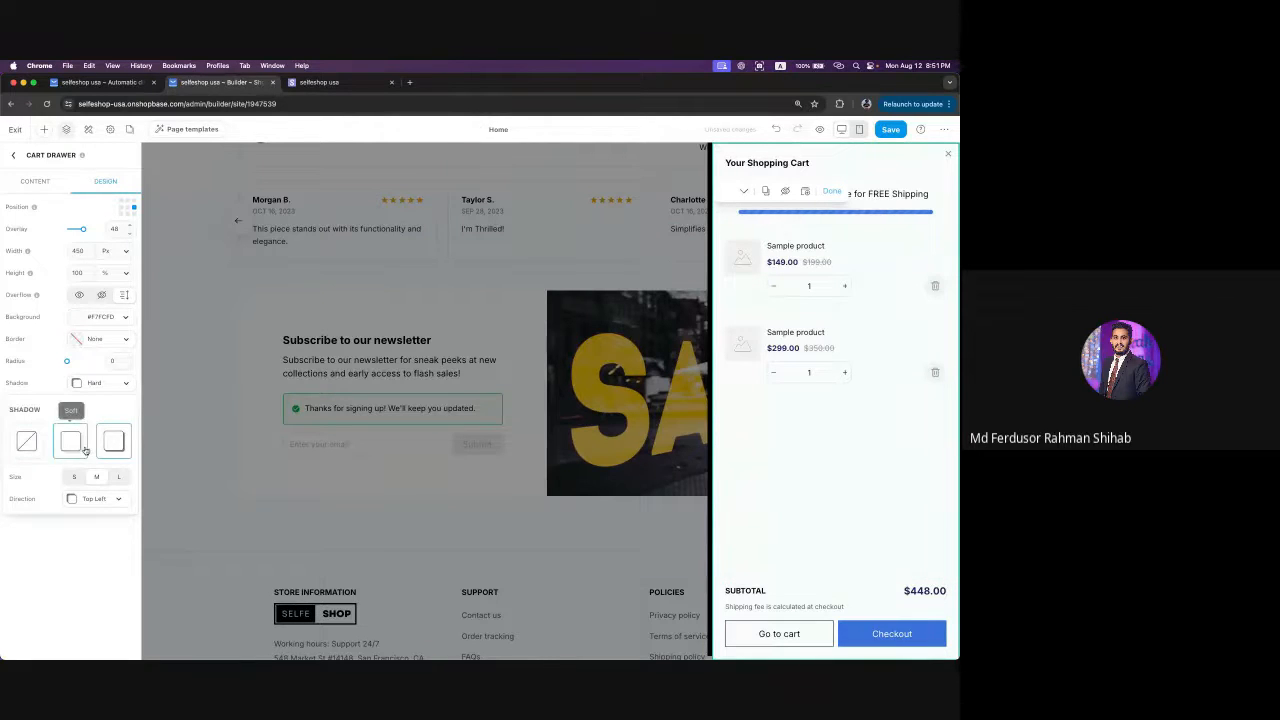
left_click(27, 441)
left_click(57, 525)
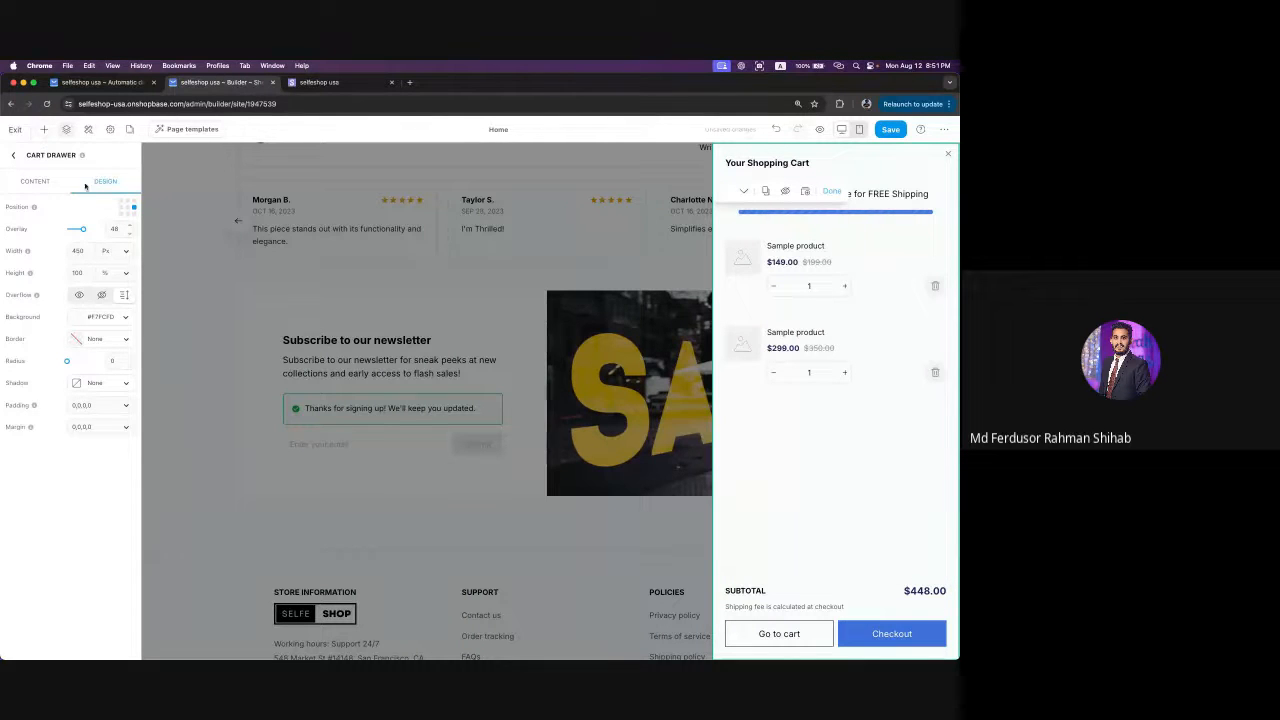
left_click(13, 153)
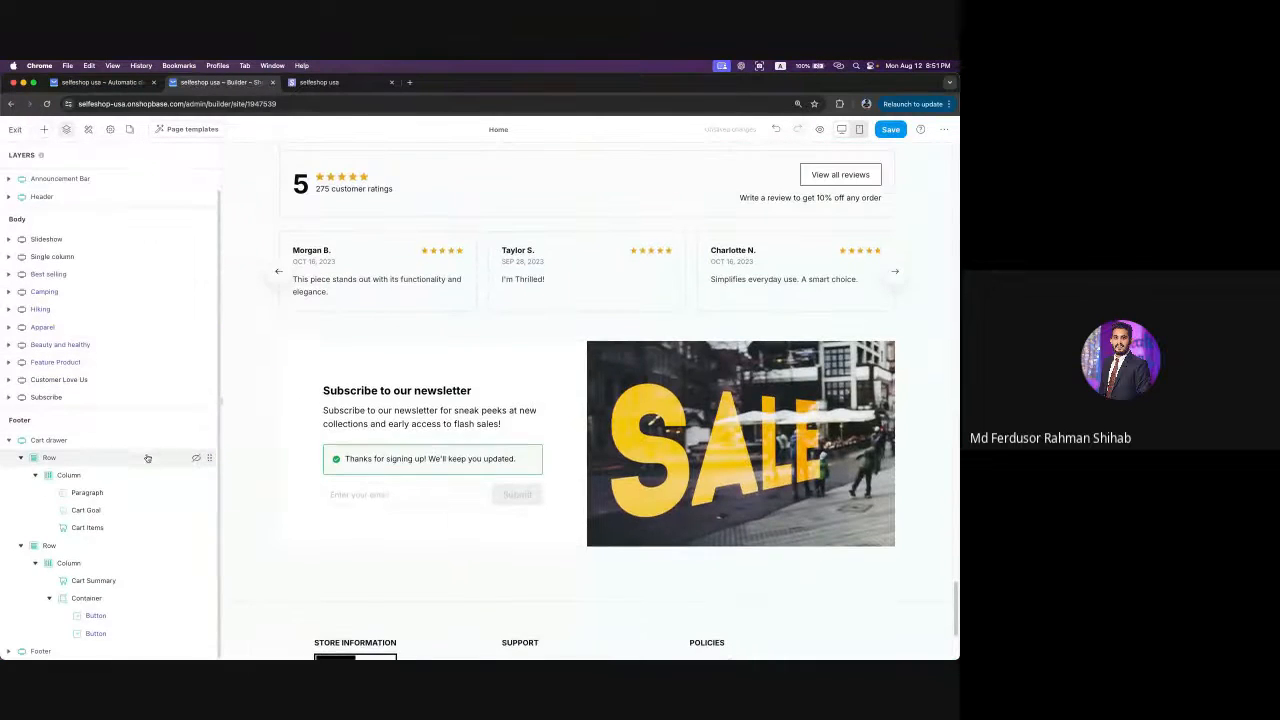
- Review the Cart Goal block's settings and the free-shipping goal message in the live store's cart drawer
left_click(96, 514)
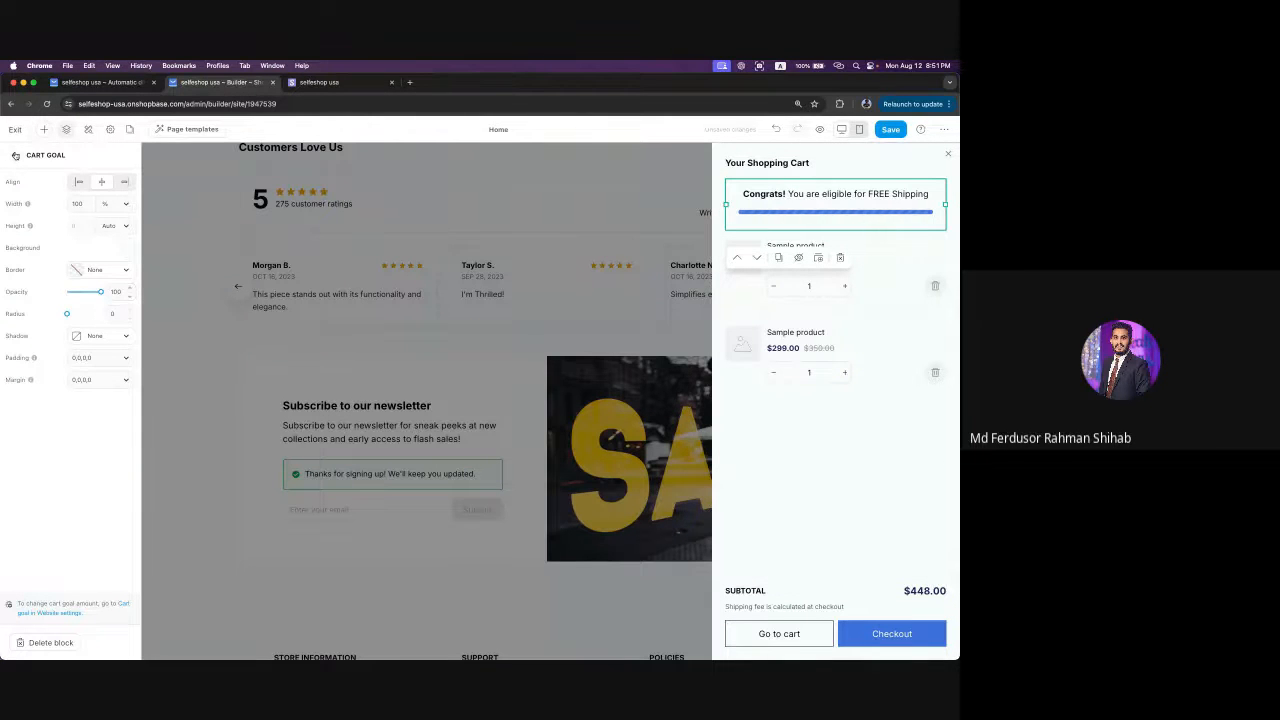
left_click(15, 156)
left_click(320, 83)
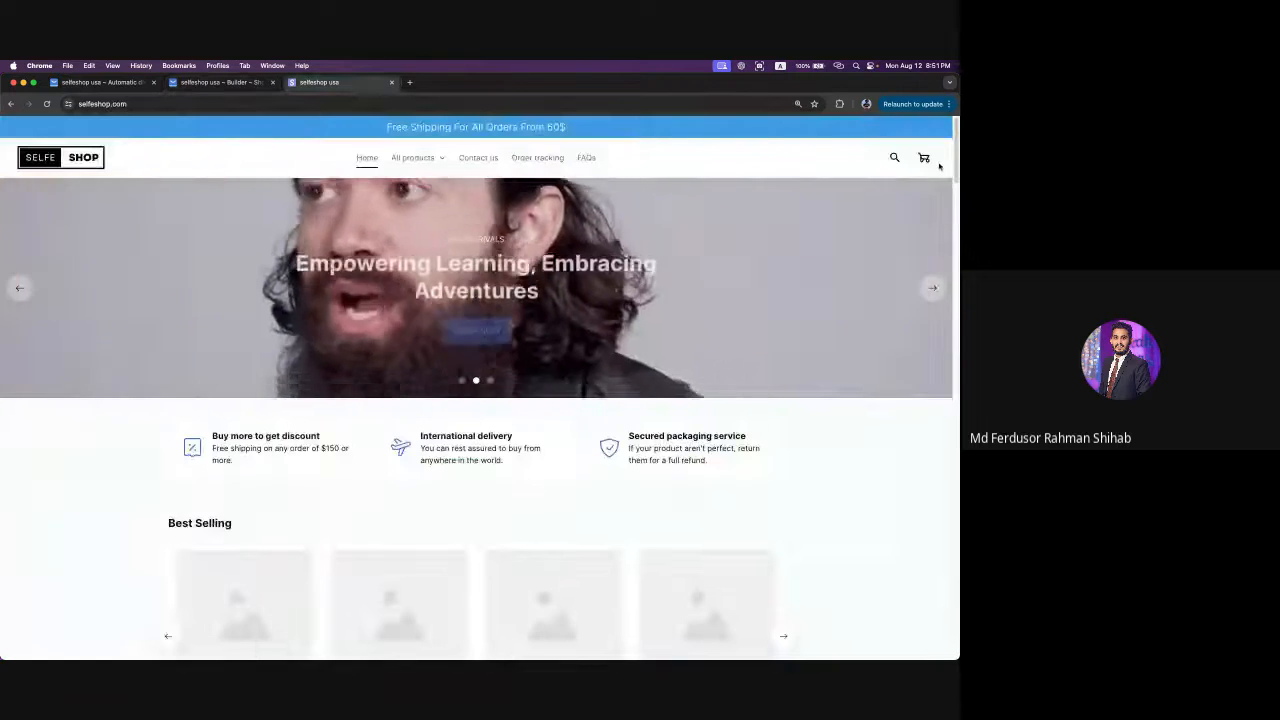
left_click(925, 158)
left_click_drag(761, 167, 358, 168)
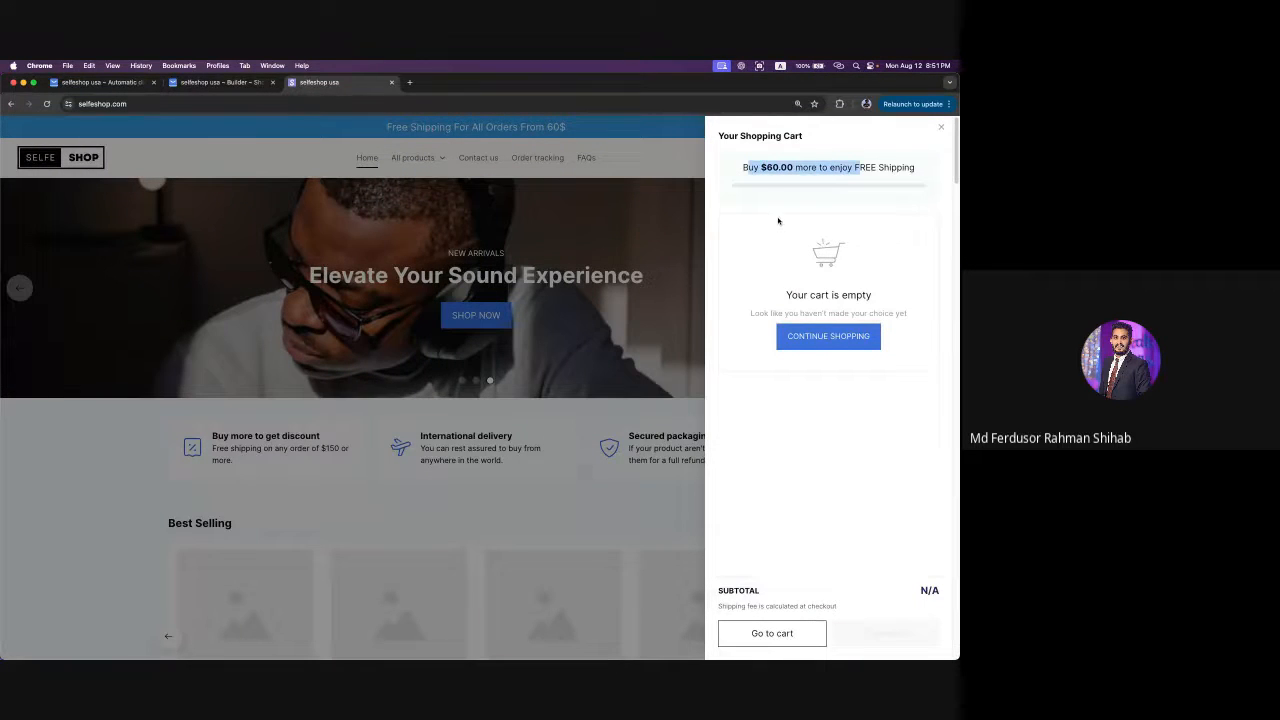
left_click(897, 171)
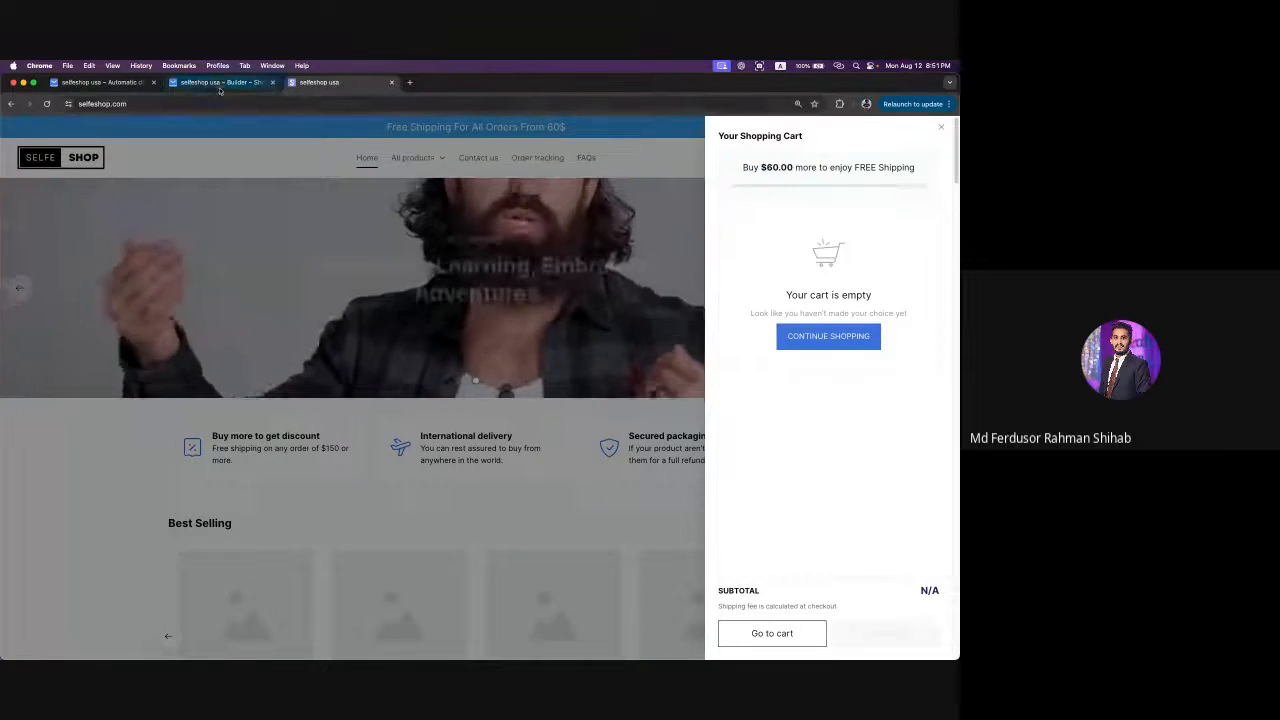
- Check the store's automatic discounts list, and review the Cart Goal block's settings again in the builder
left_click(220, 90)
left_click(80, 84)
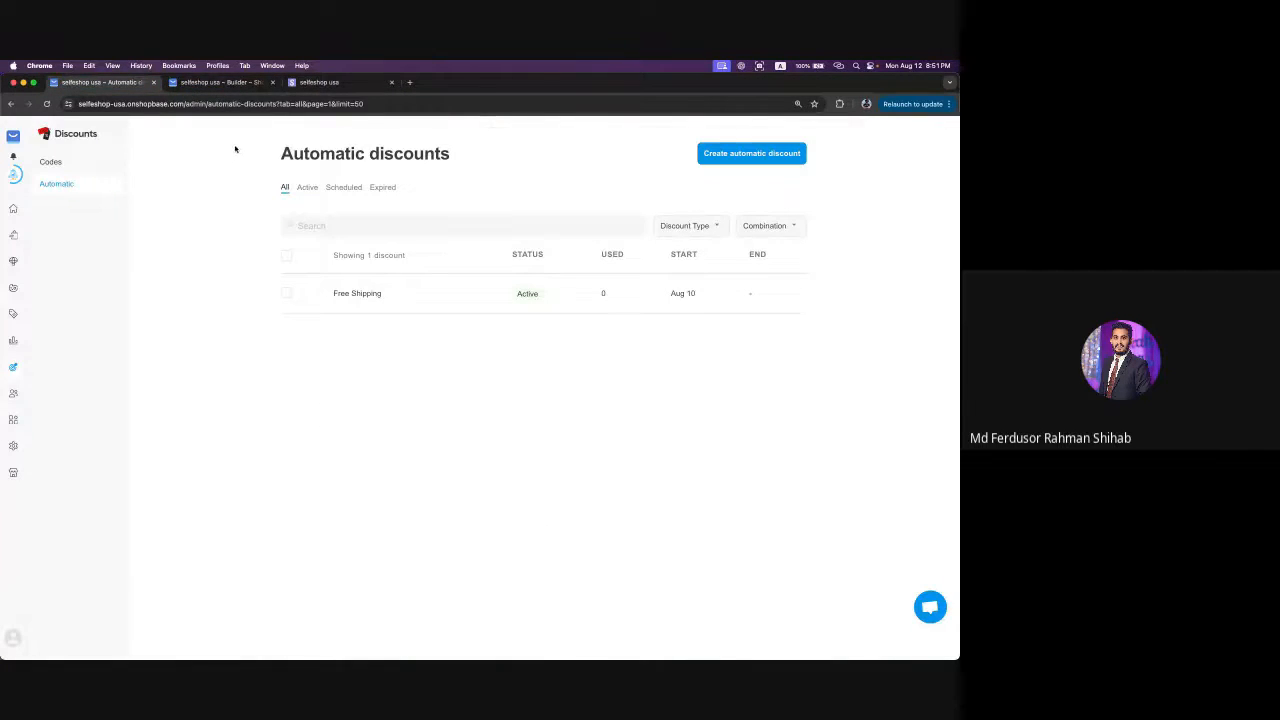
left_click(218, 82)
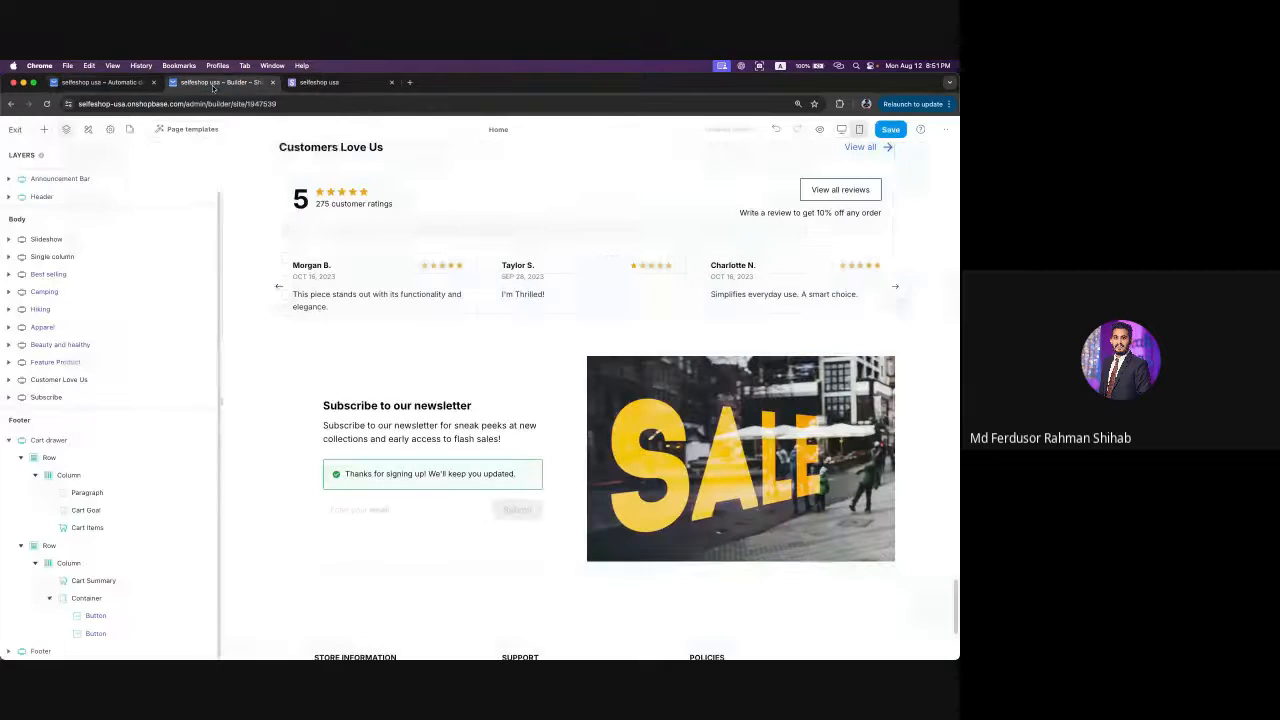
left_click(88, 511)
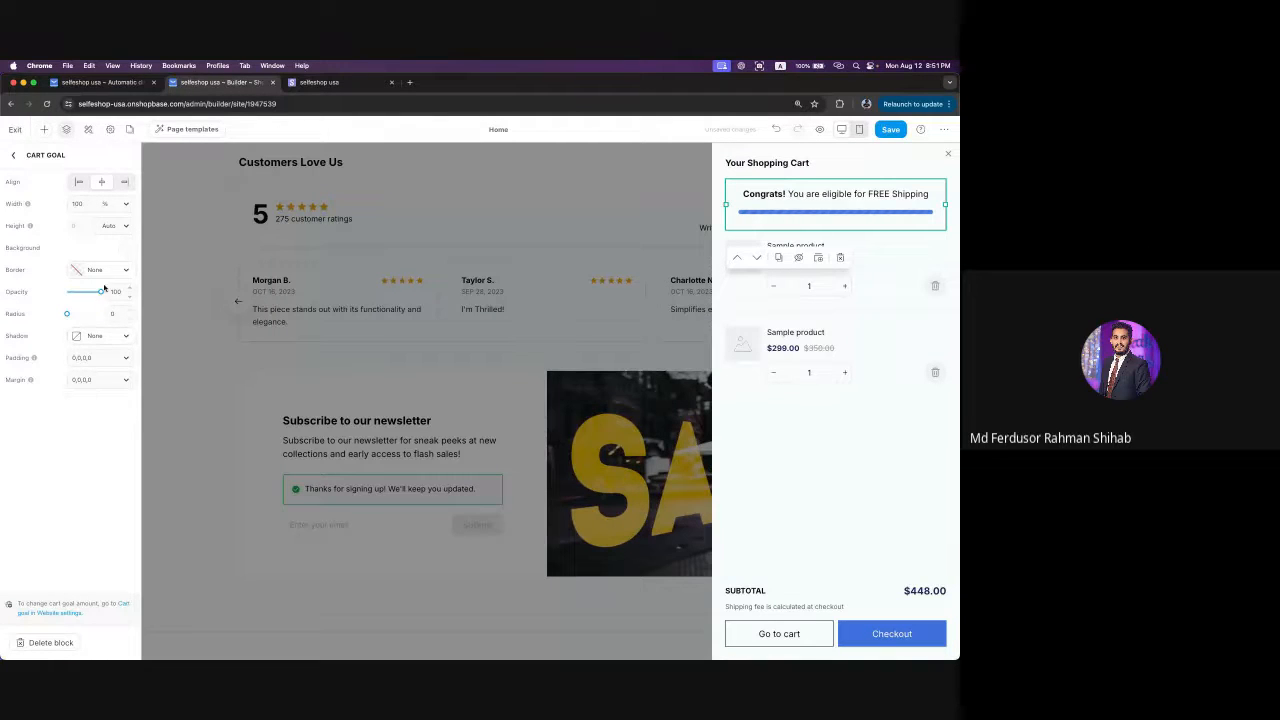
left_click(13, 157)
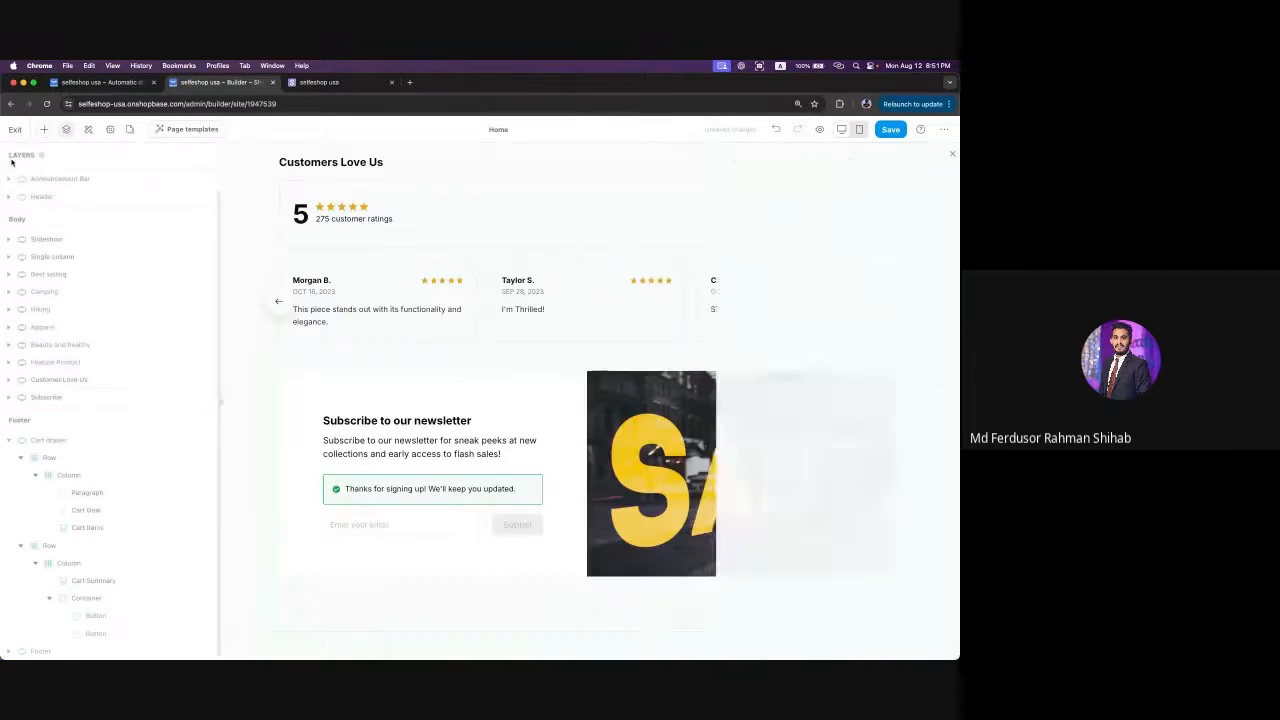
- Try the Cart Items block with price compare off, and turn it back on
left_click(111, 527)
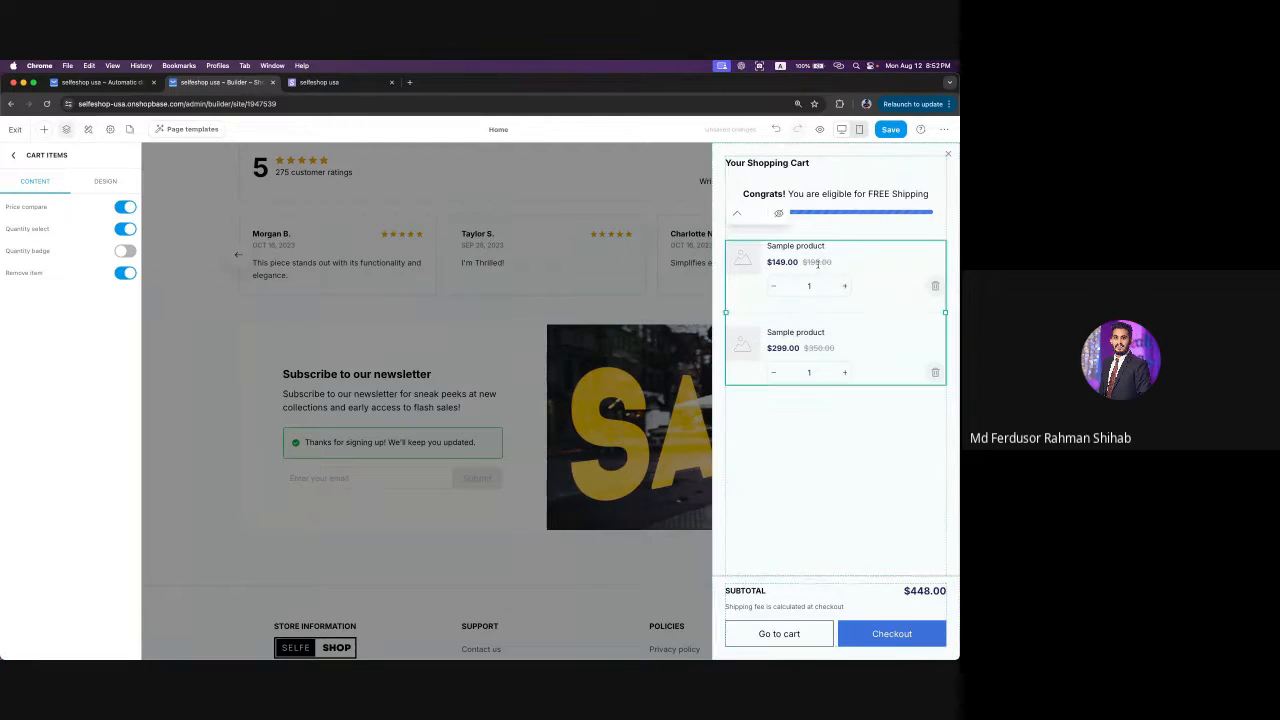
left_click(125, 207)
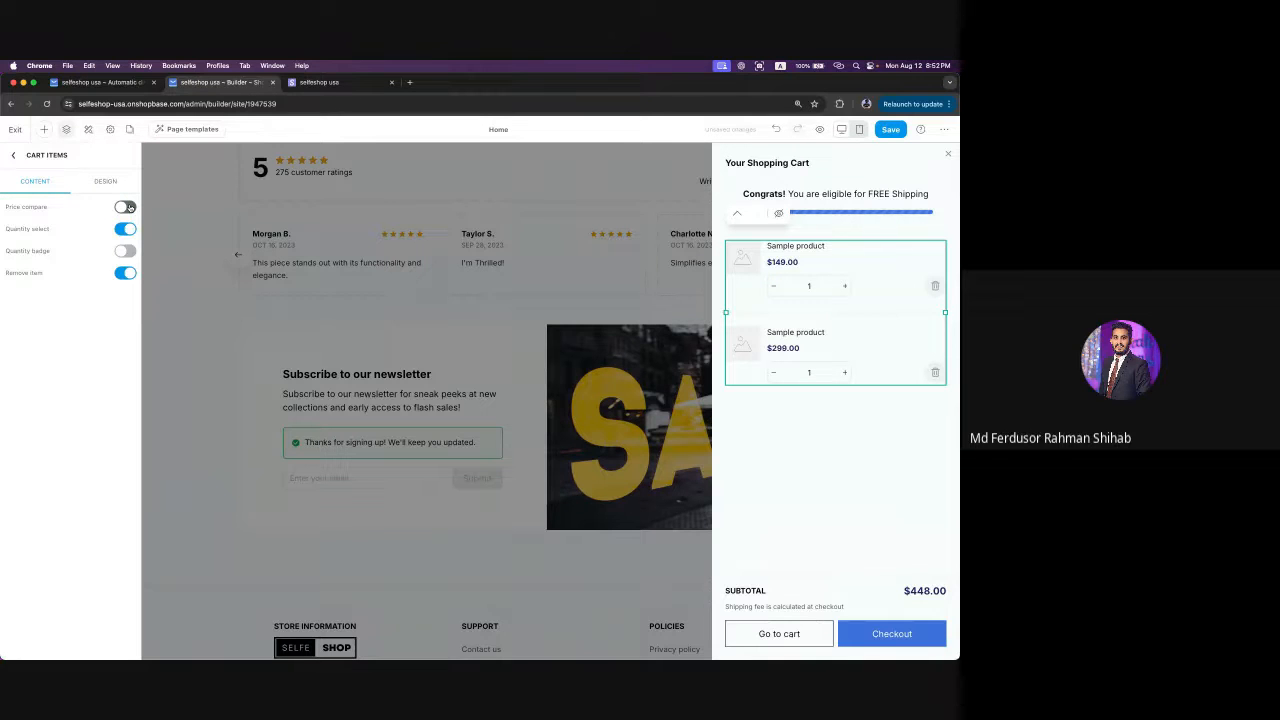
left_click(125, 207)
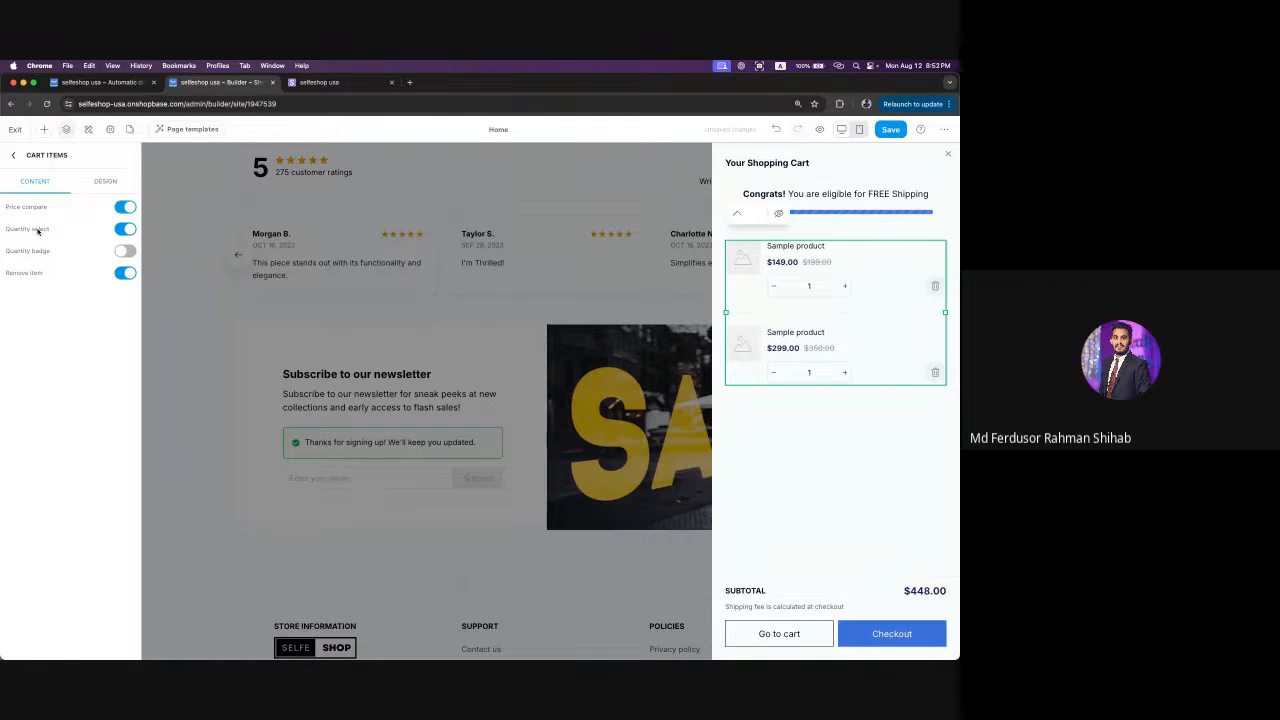
- Test the quantity selector of the first sample product in the cart drawer, leaving its quantity at 4
left_click(846, 289)
left_click(846, 289)
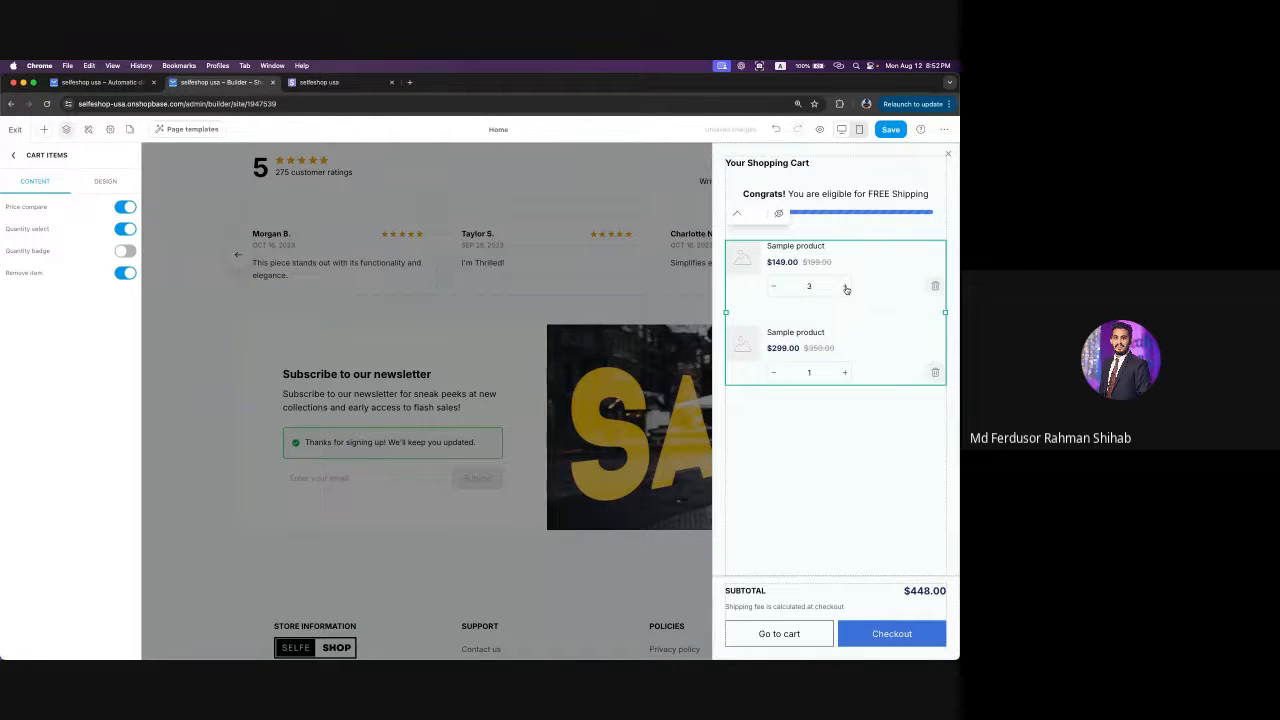
left_click(776, 288)
- Try the cart items with the quantity badge on and the remove-item option off, and restore both settings
left_click(124, 252)
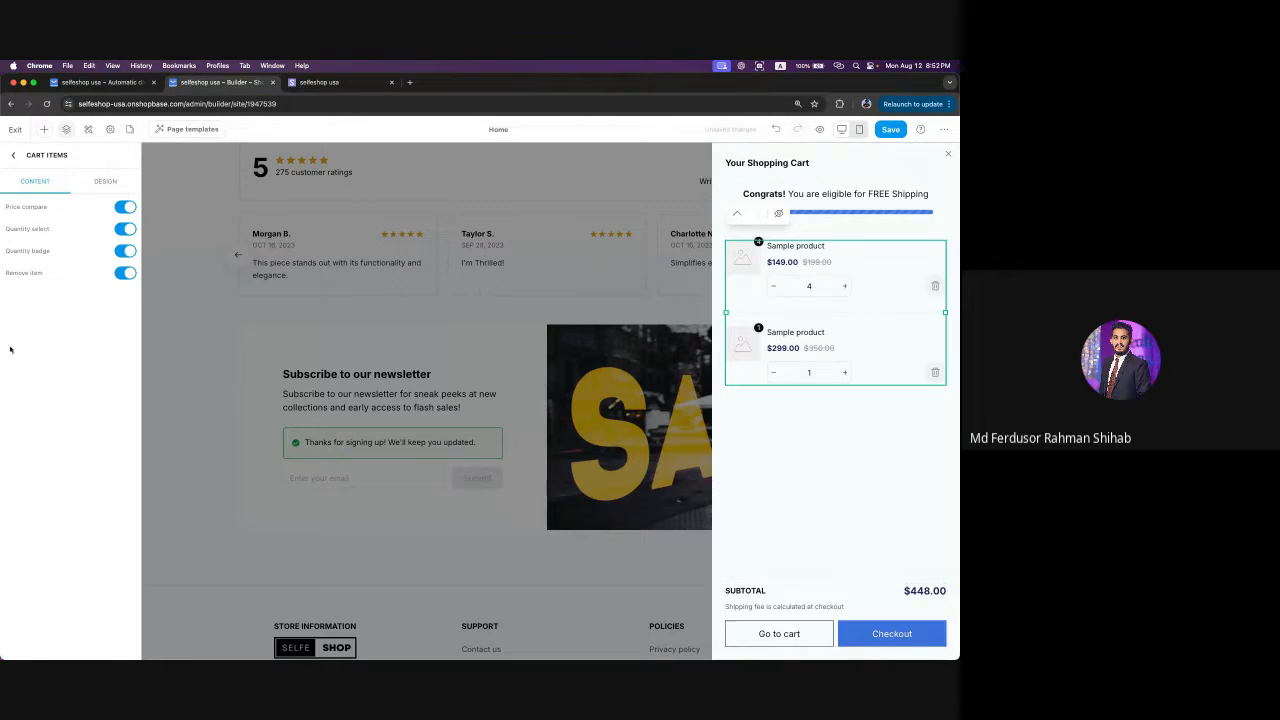
left_click(124, 251)
left_click(126, 273)
left_click(125, 273)
left_click(124, 272)
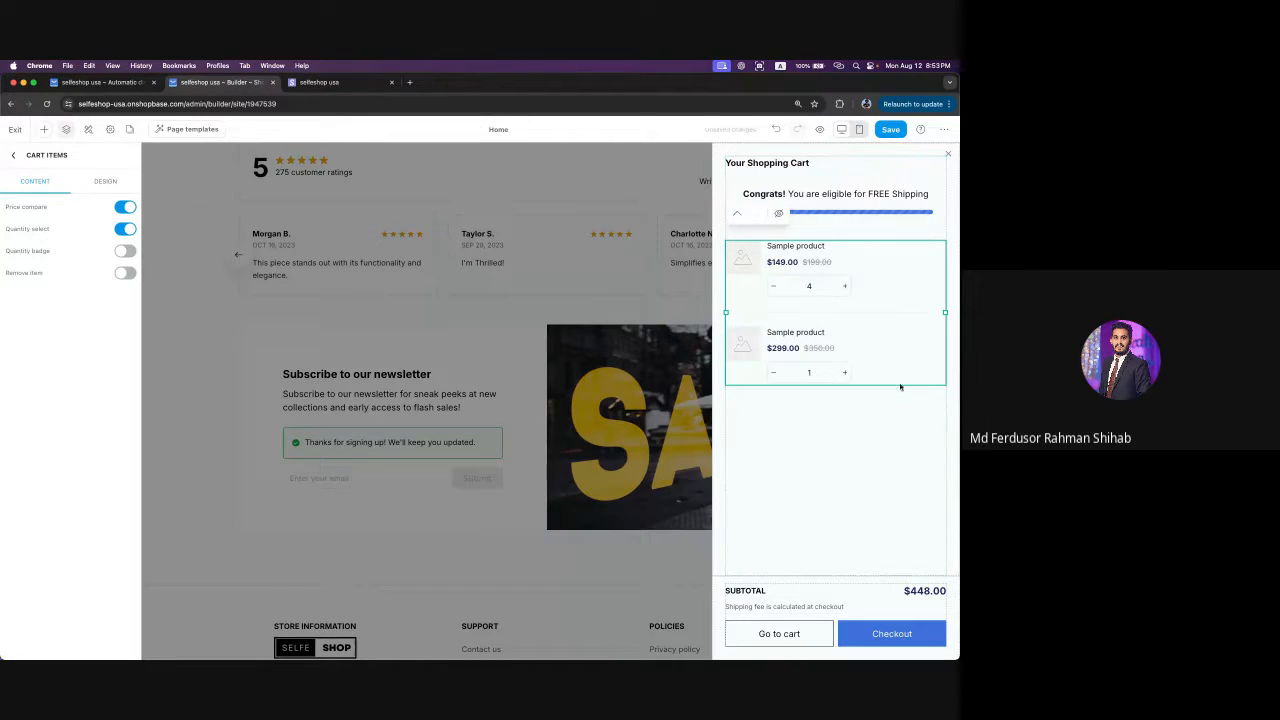
left_click(124, 272)
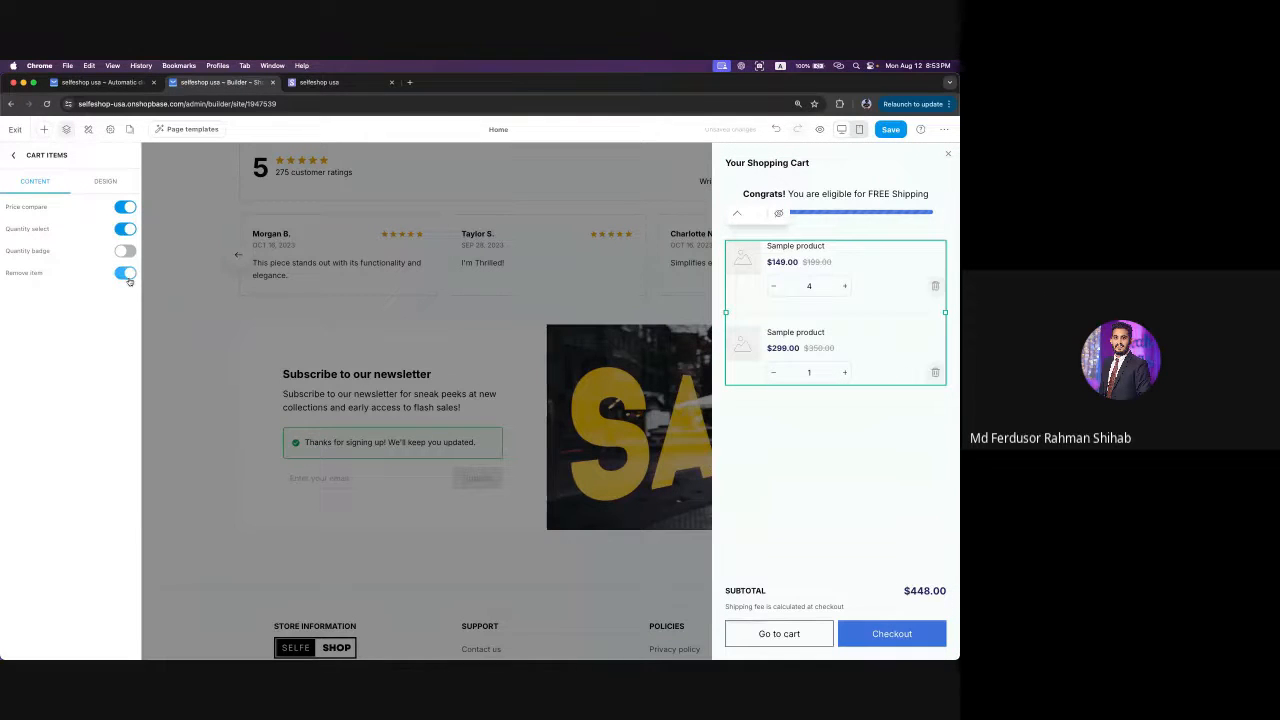
- Try the Horizontal list layout for the cart items, and set it back to Vertical
left_click(105, 183)
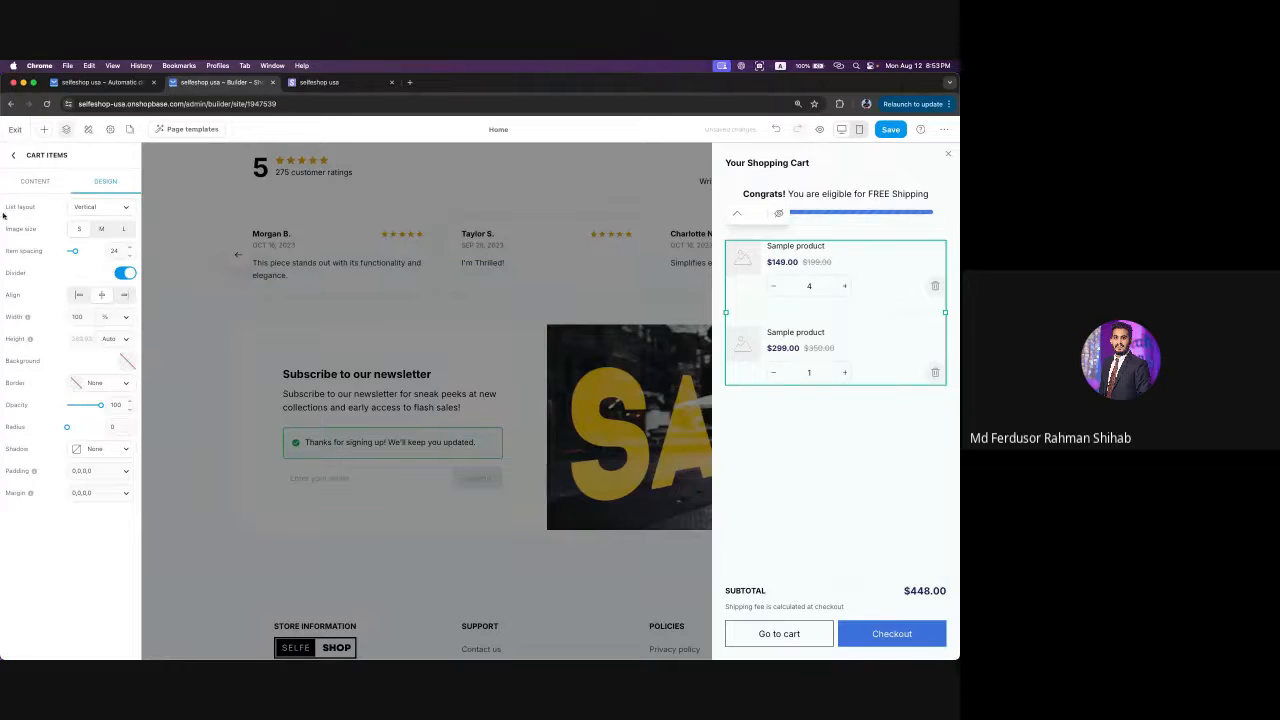
left_click(108, 208)
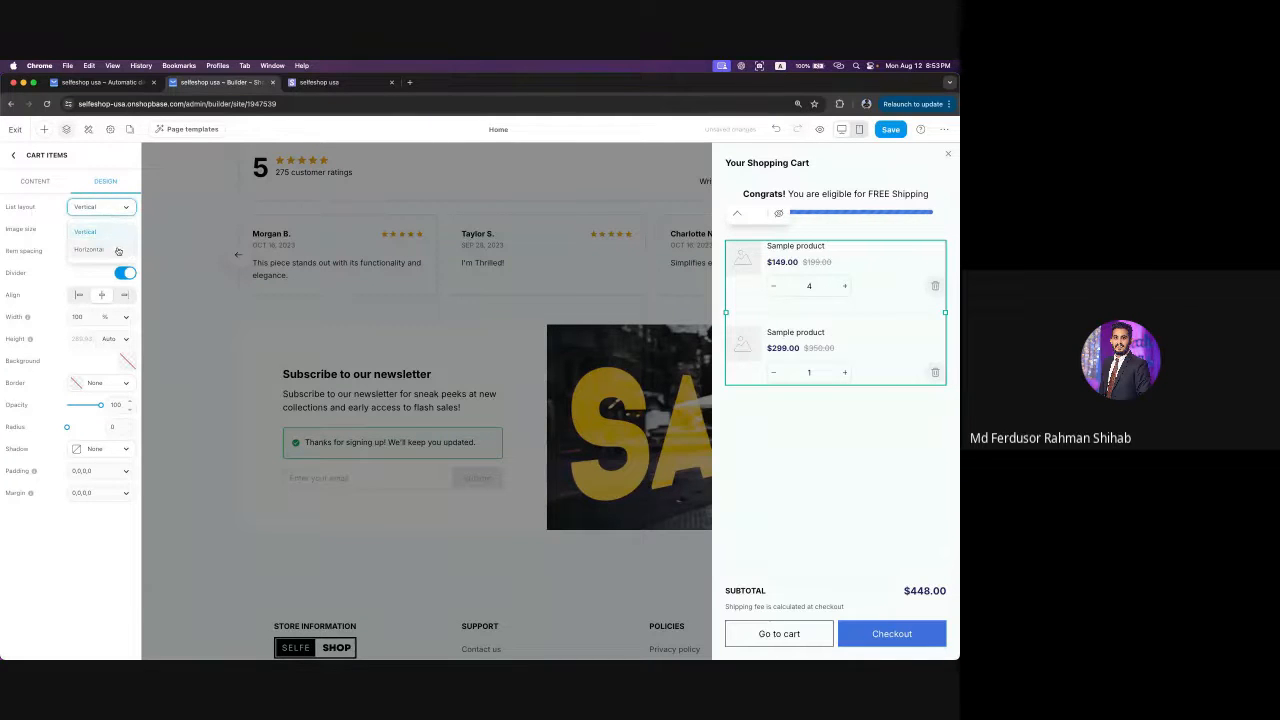
left_click(114, 249)
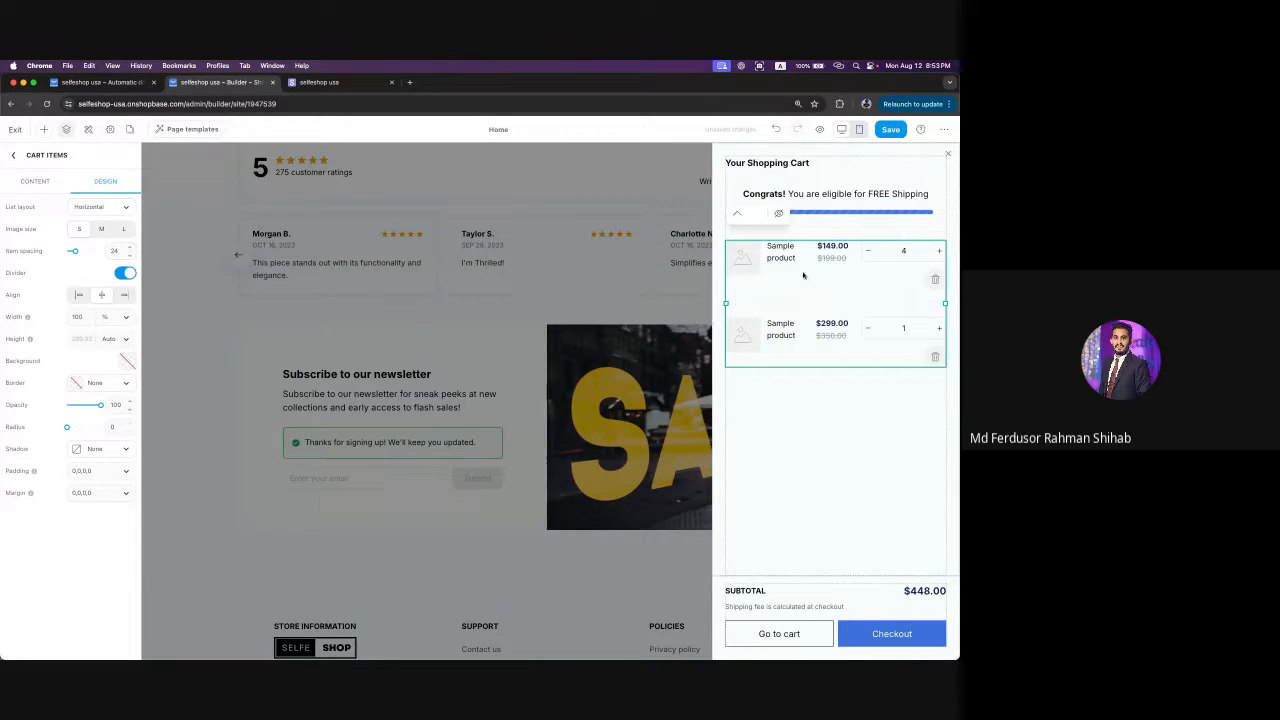
left_click(100, 207)
left_click(88, 234)
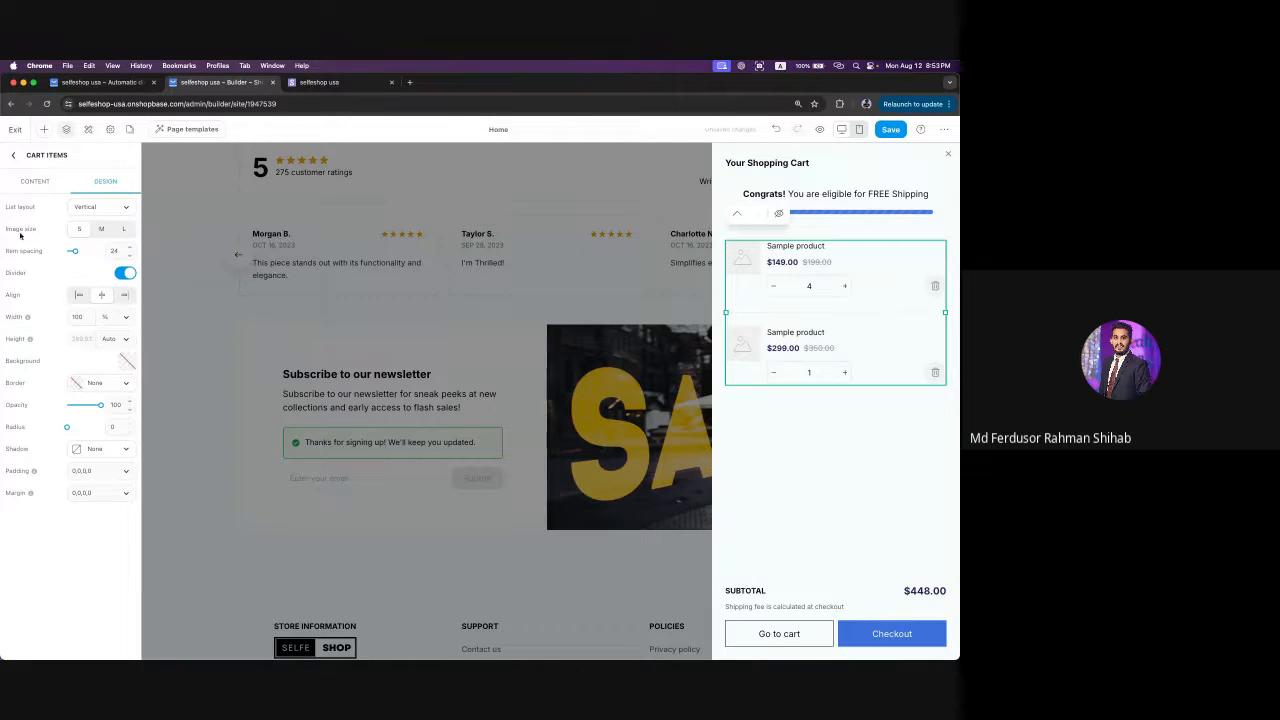
- Try image sizes M and L for the cart items, and set the size back to S
left_click(102, 232)
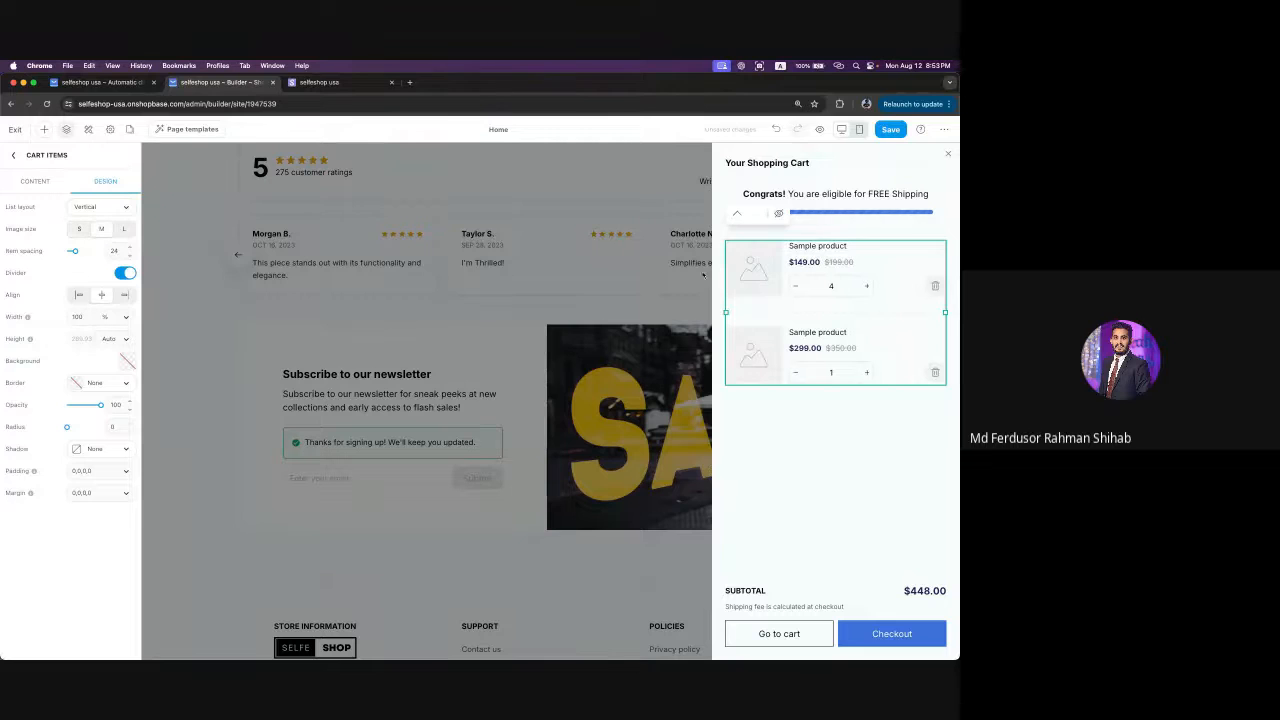
left_click(123, 231)
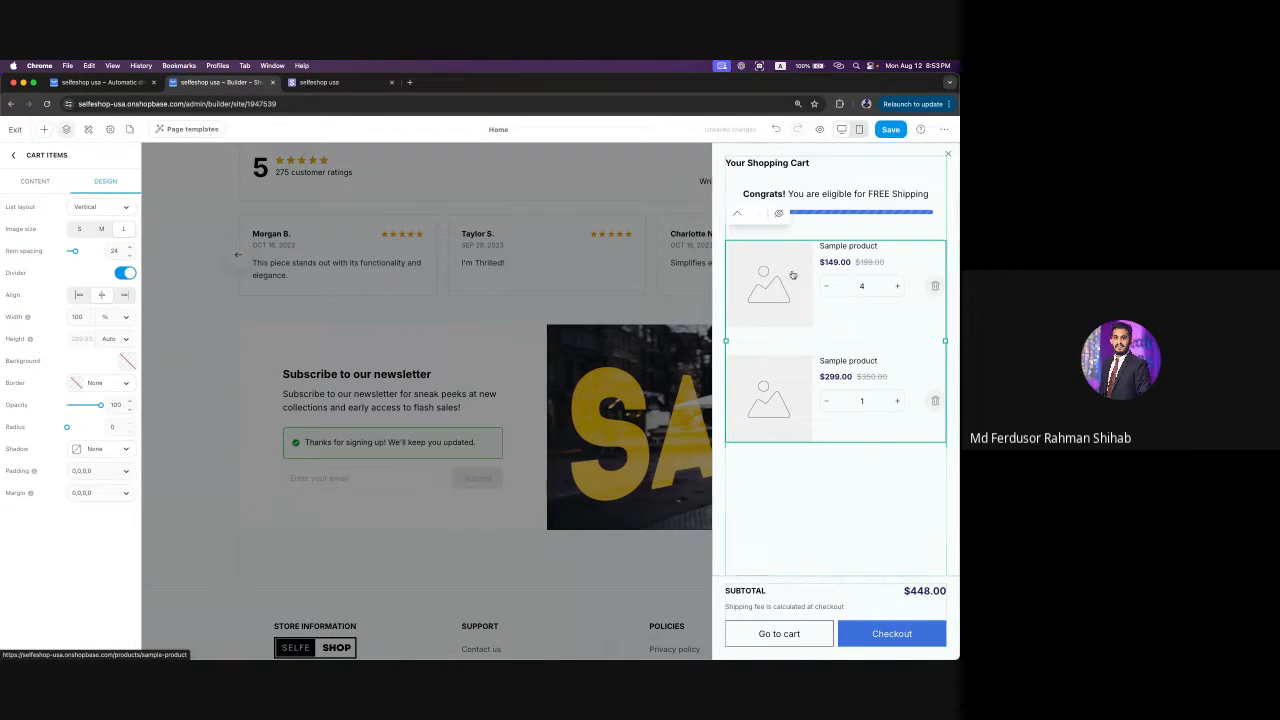
left_click(80, 230)
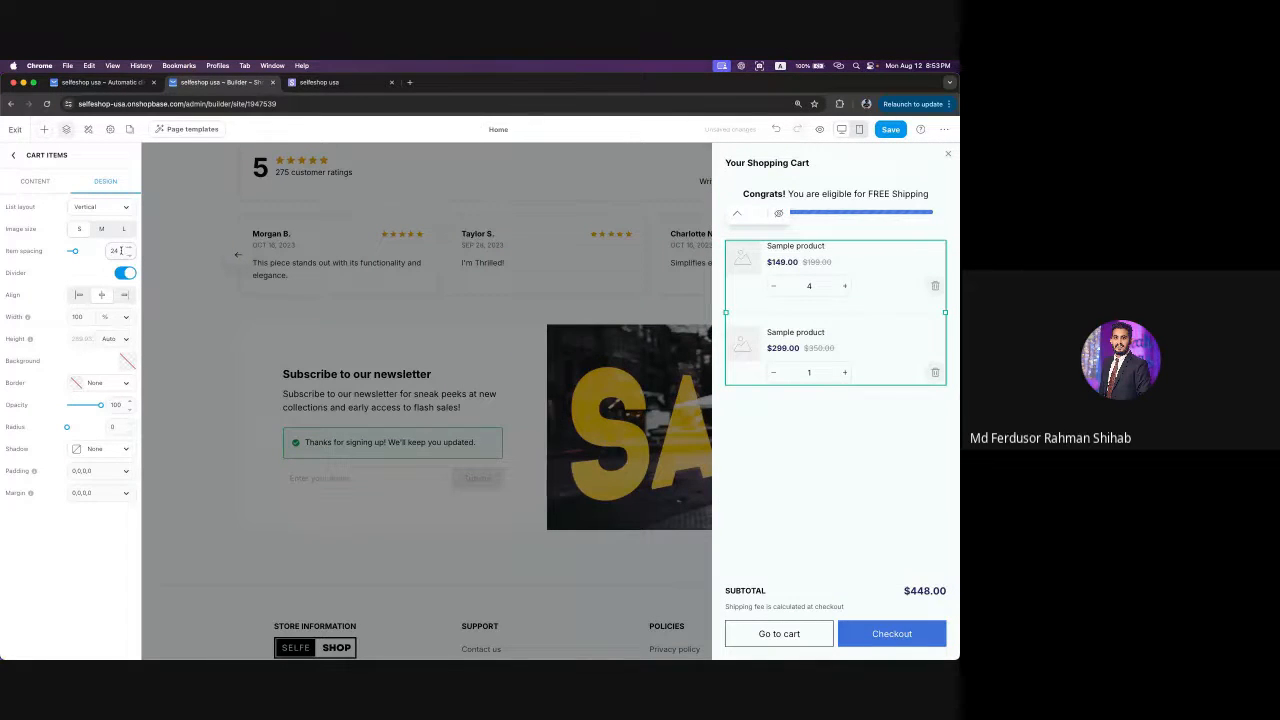
- Try a cart item spacing of 48, and set the spacing to 16
mouse_move(73, 250)
left_click_drag(73, 250, 100, 250)
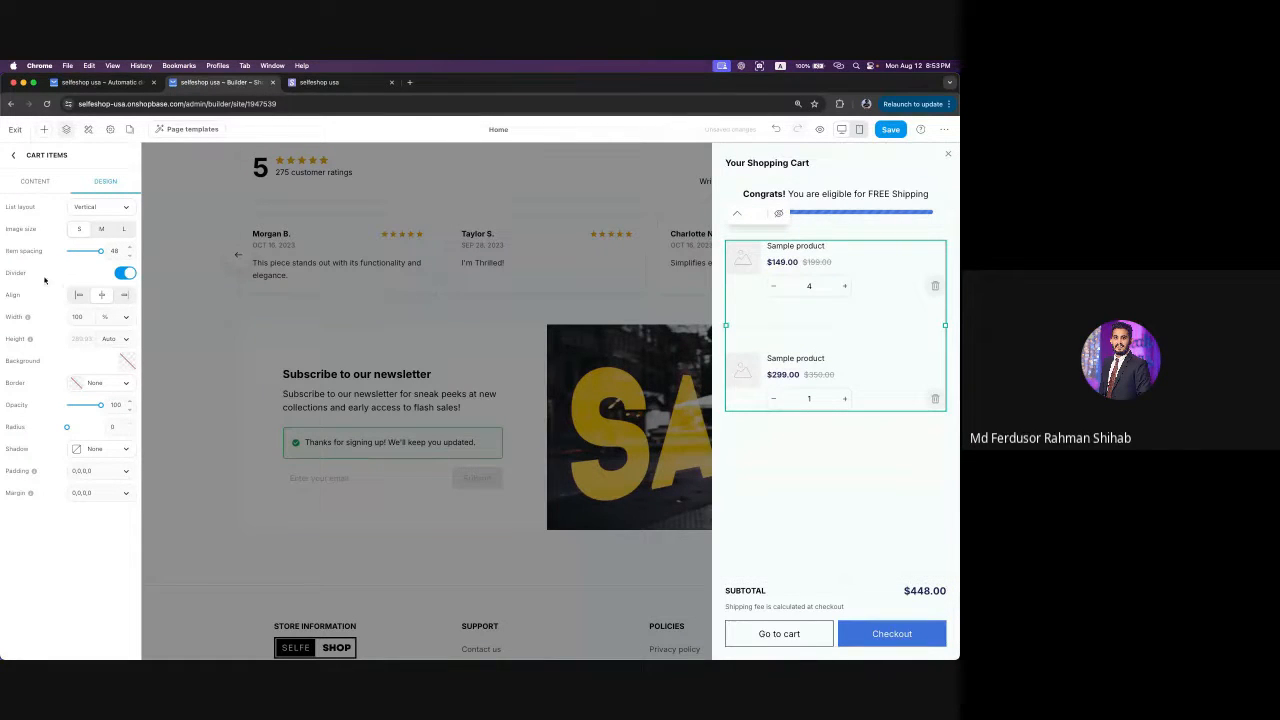
left_click_drag(100, 250, 66, 250)
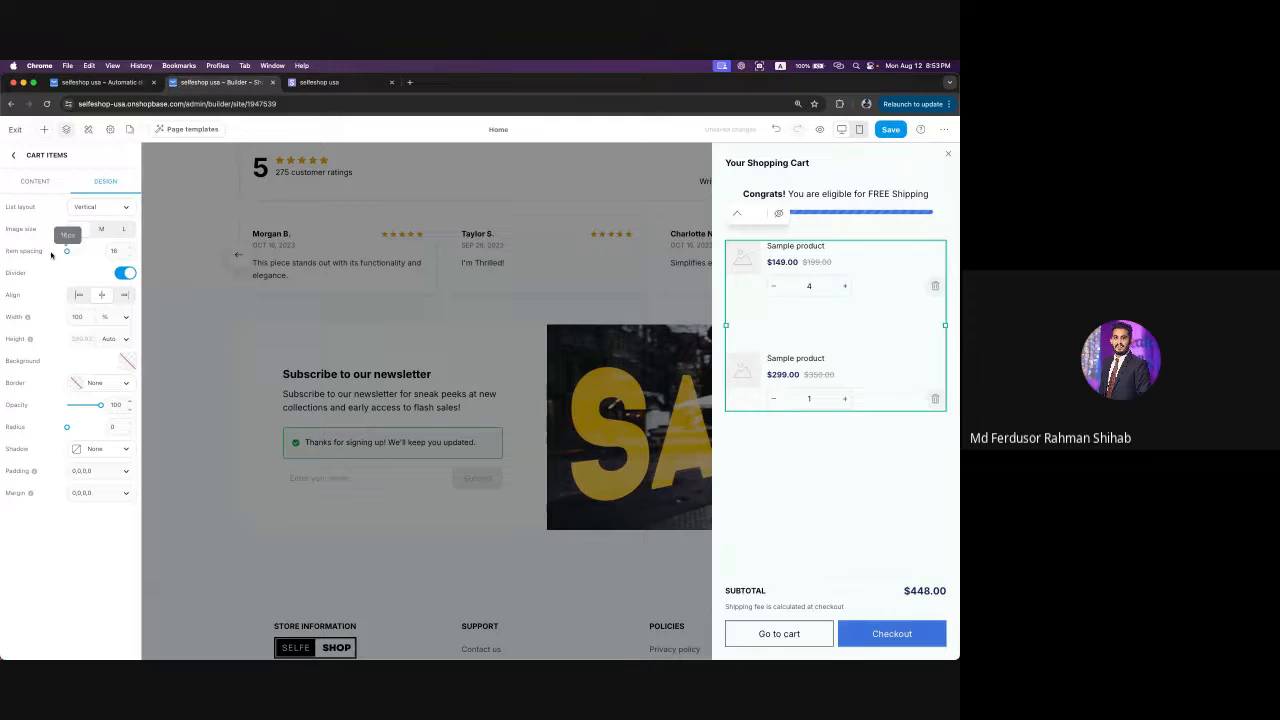
- Try switching the divider between the cart items off and on
left_click(121, 273)
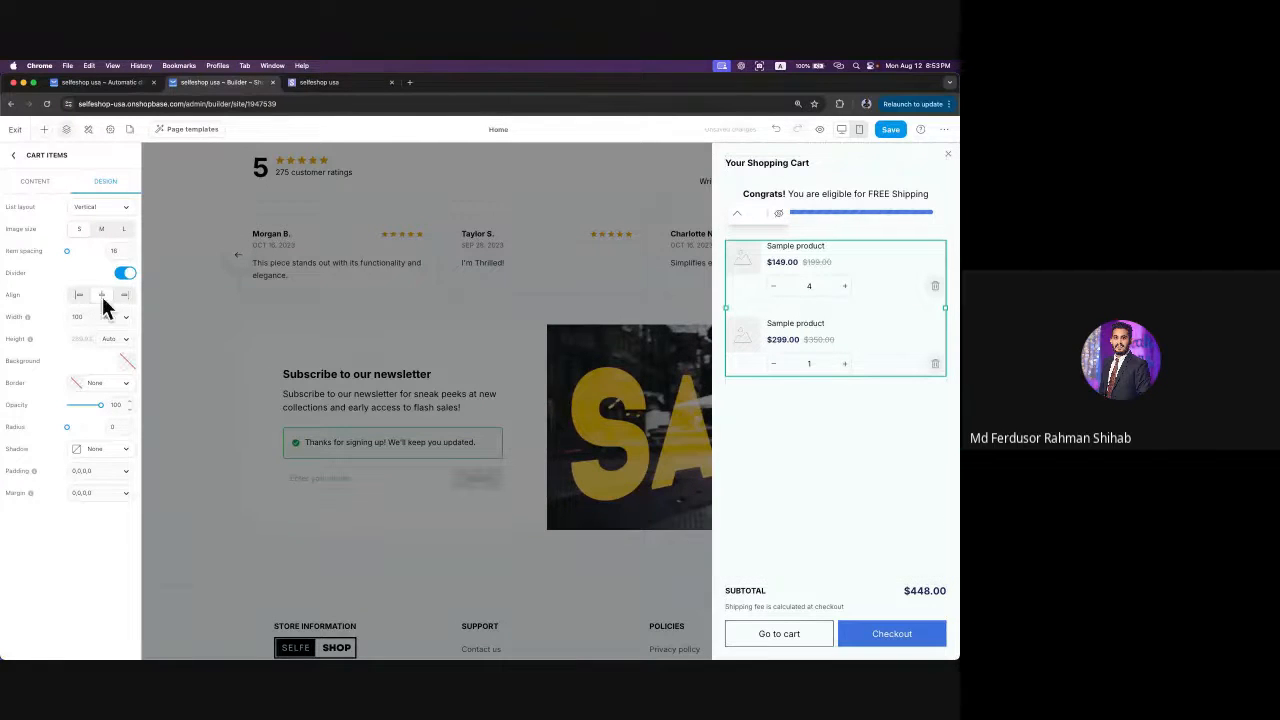
left_click(122, 273)
left_click(123, 274)
- Try the Vertical layout for the container holding the cart drawer's two buttons, and set it back to Horizontal
mouse_move(41, 313)
left_click(13, 155)
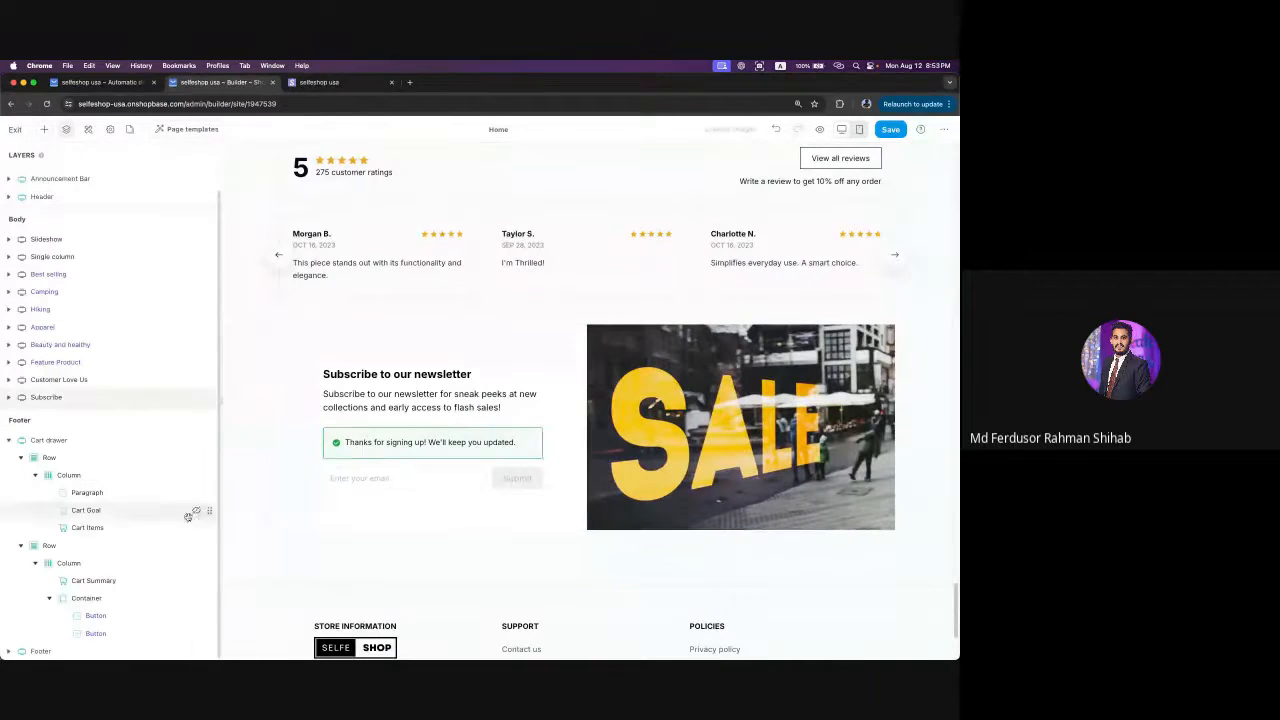
left_click(95, 616)
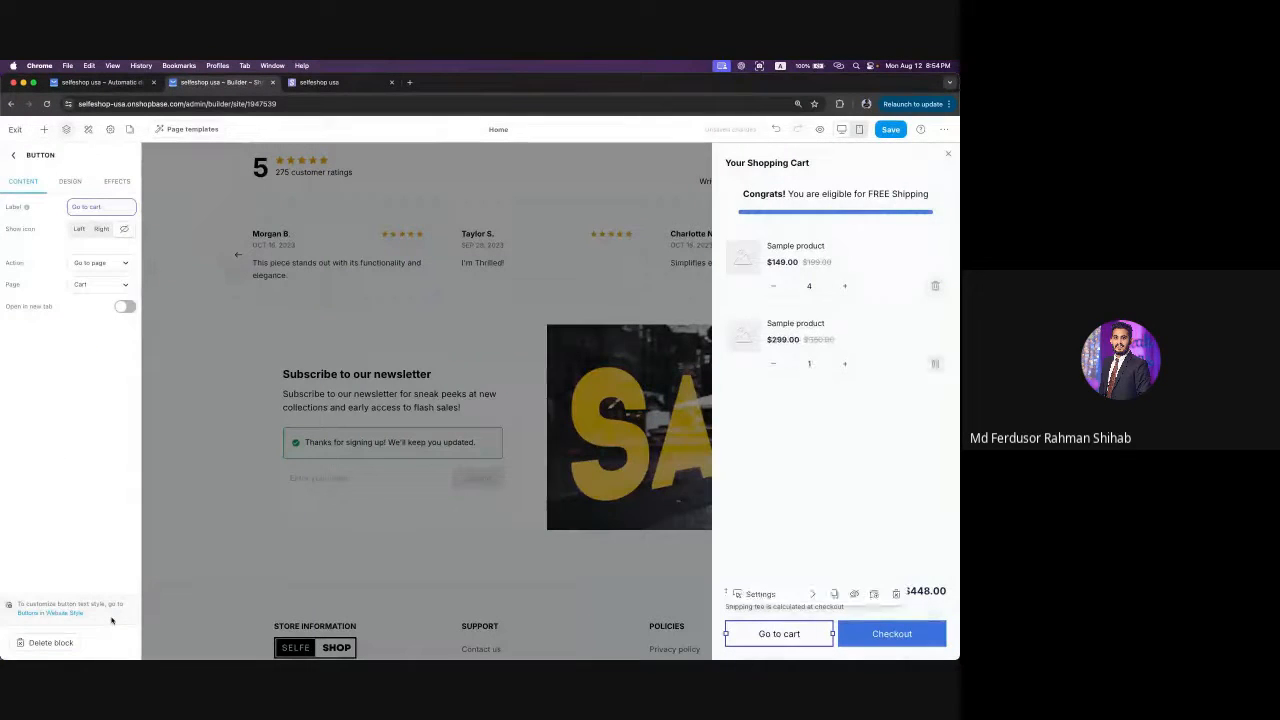
left_click(18, 160)
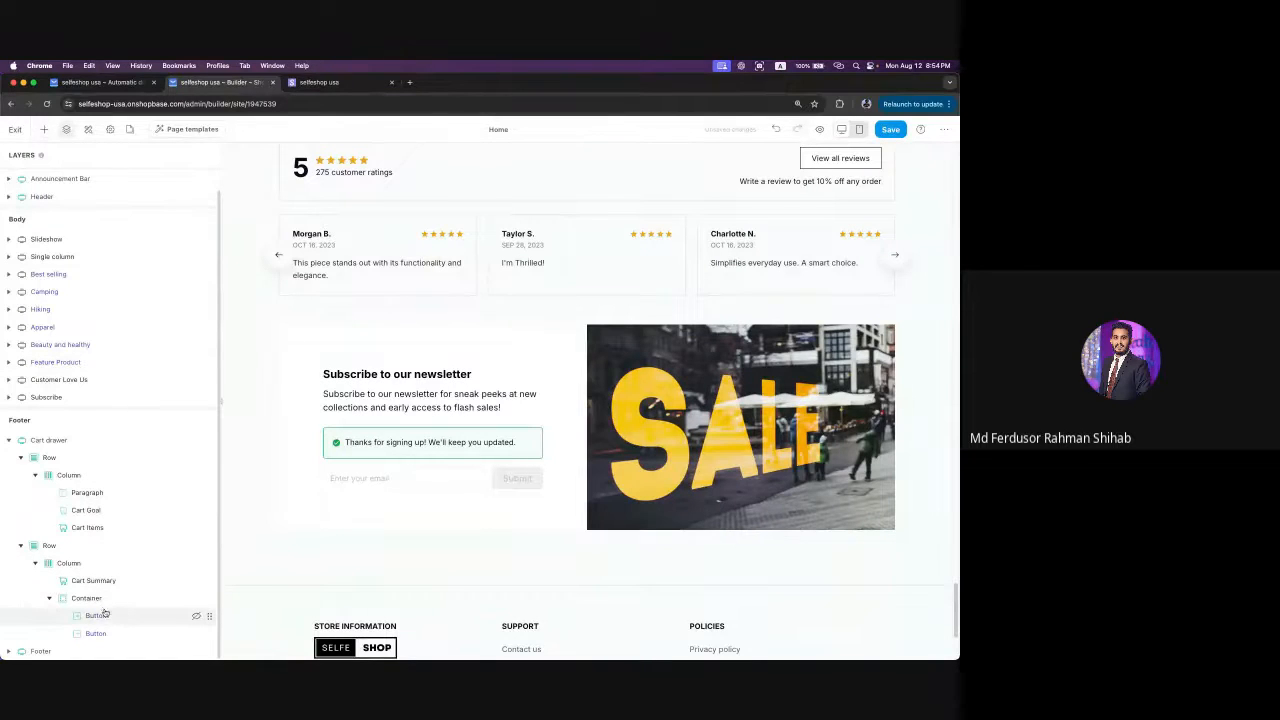
left_click(108, 600)
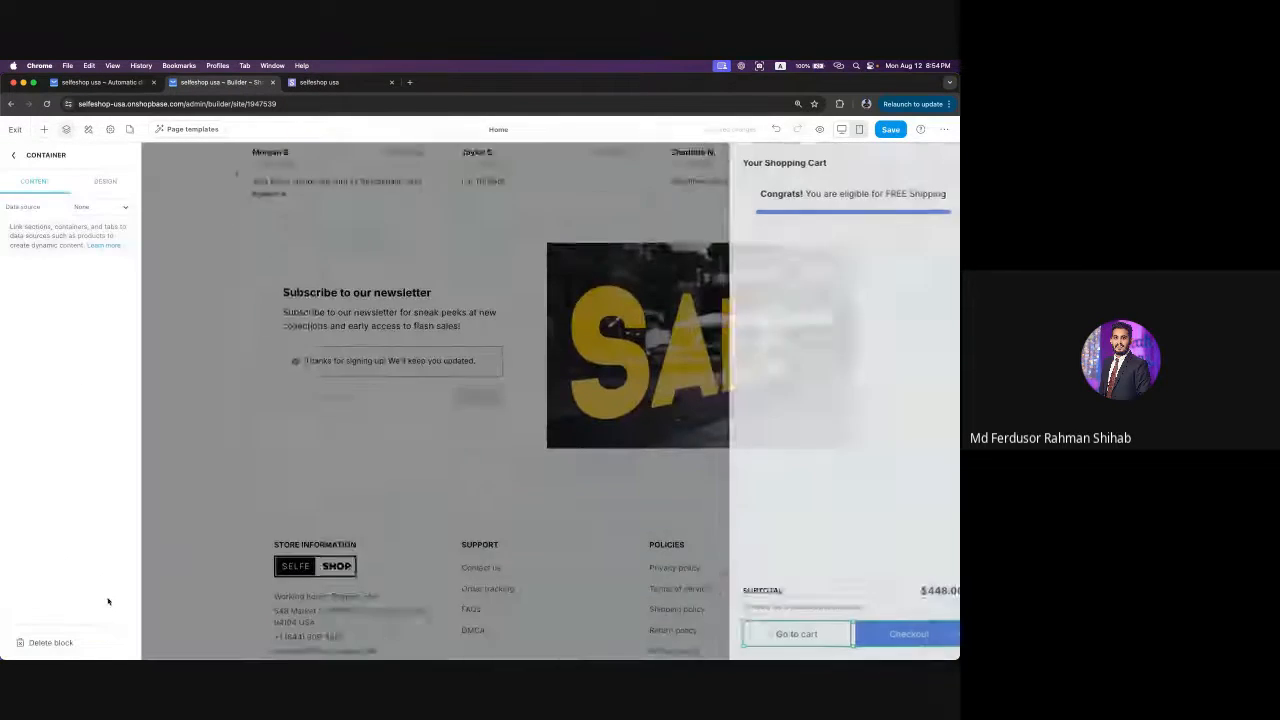
left_click(105, 181)
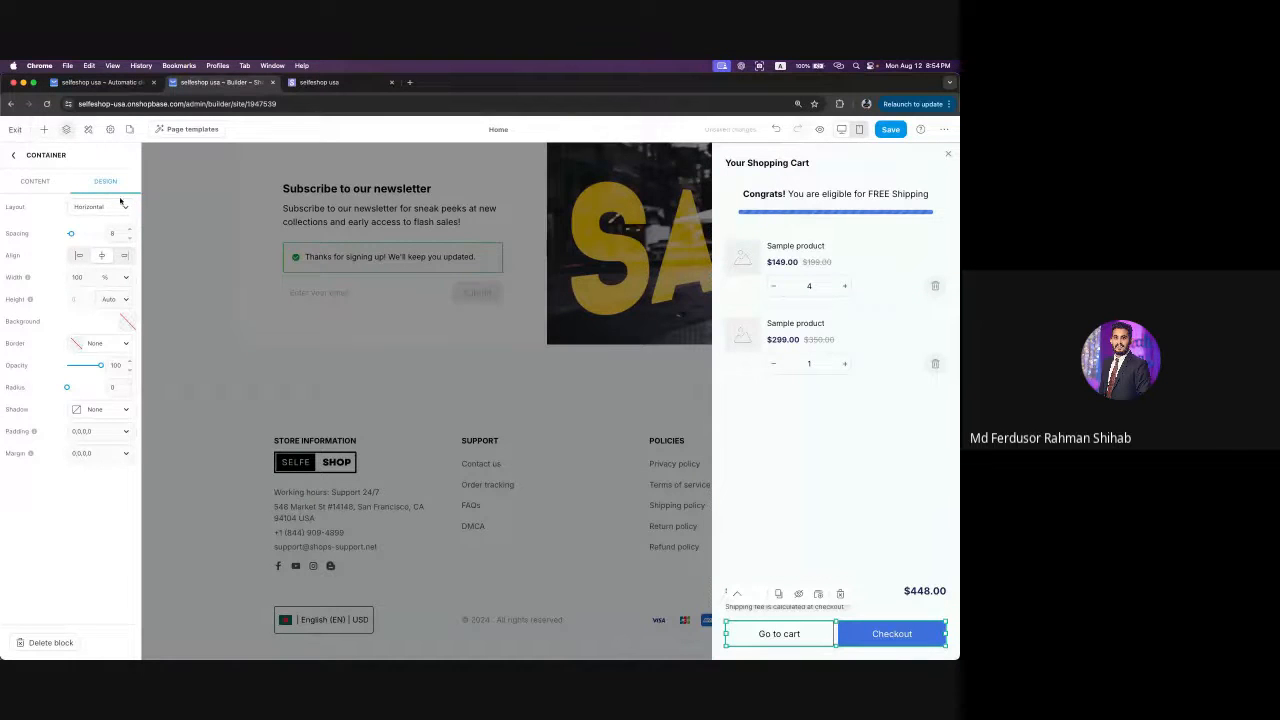
left_click(120, 206)
left_click(90, 248)
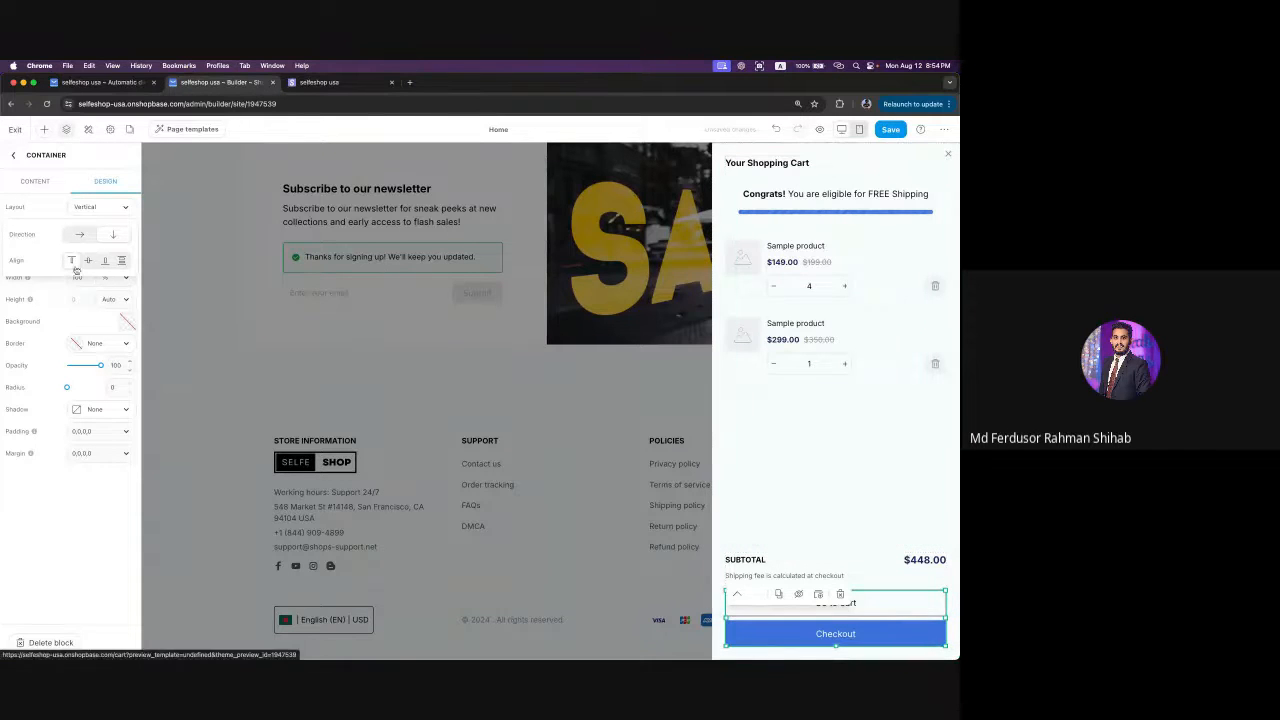
left_click(104, 208)
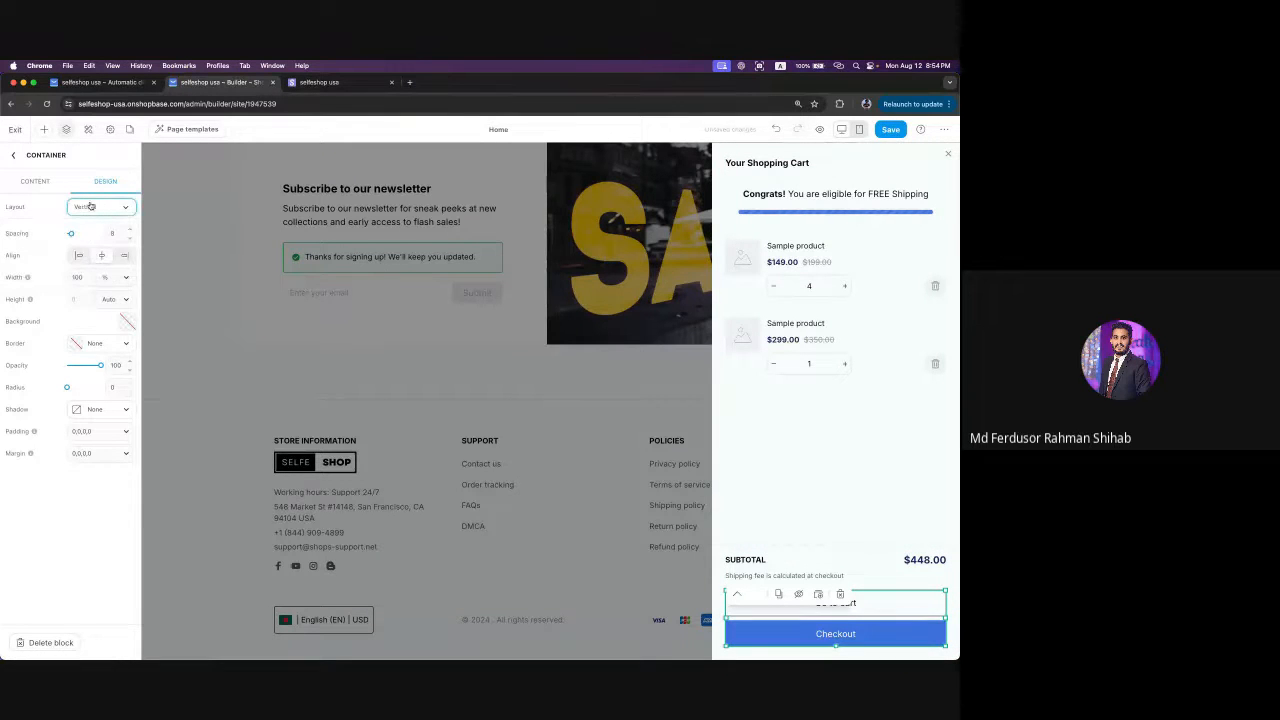
left_click(90, 206)
left_click(80, 232)
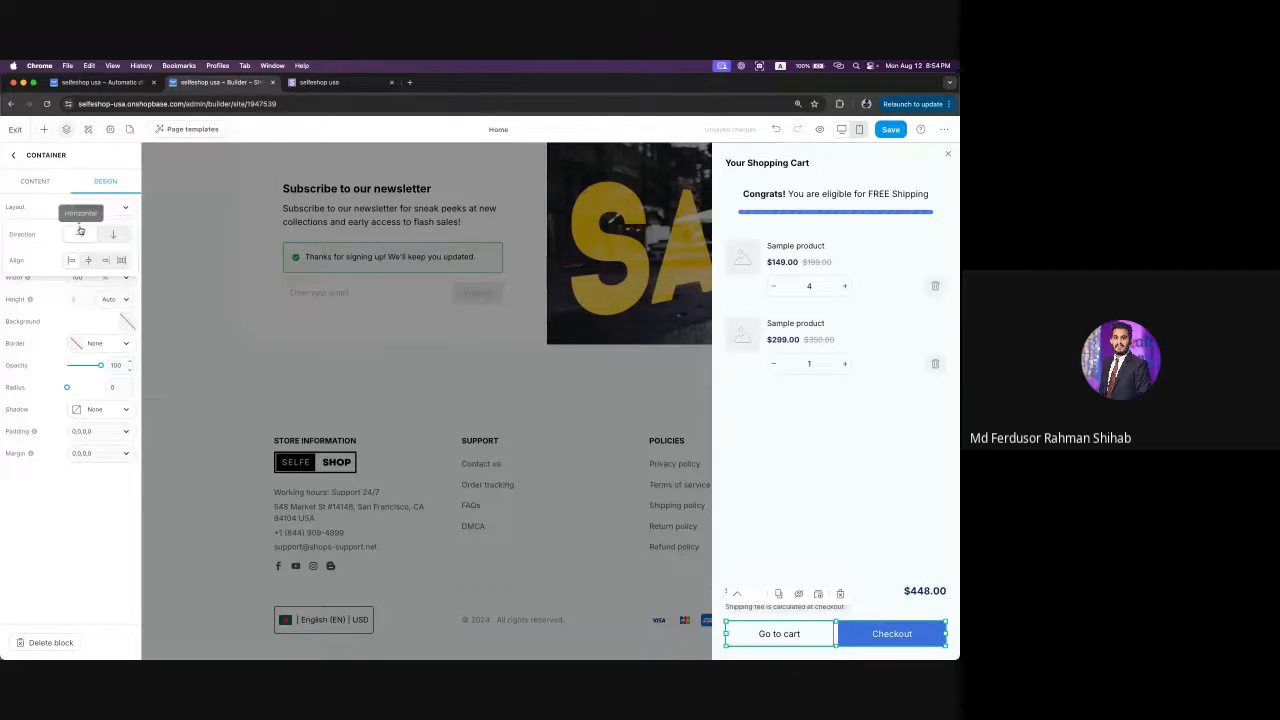
left_click(14, 158)
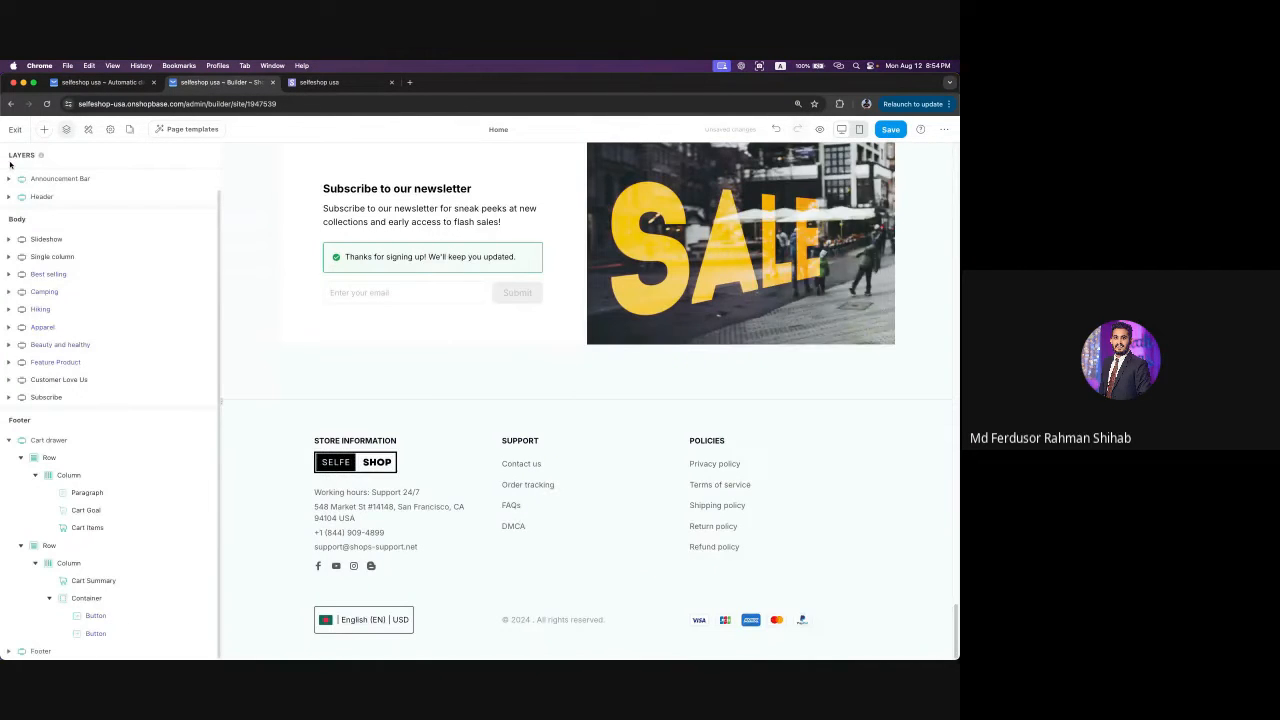
- Try the Go to cart button's icon at Right and Left, hide it again, and view the button's action options
left_click(103, 615)
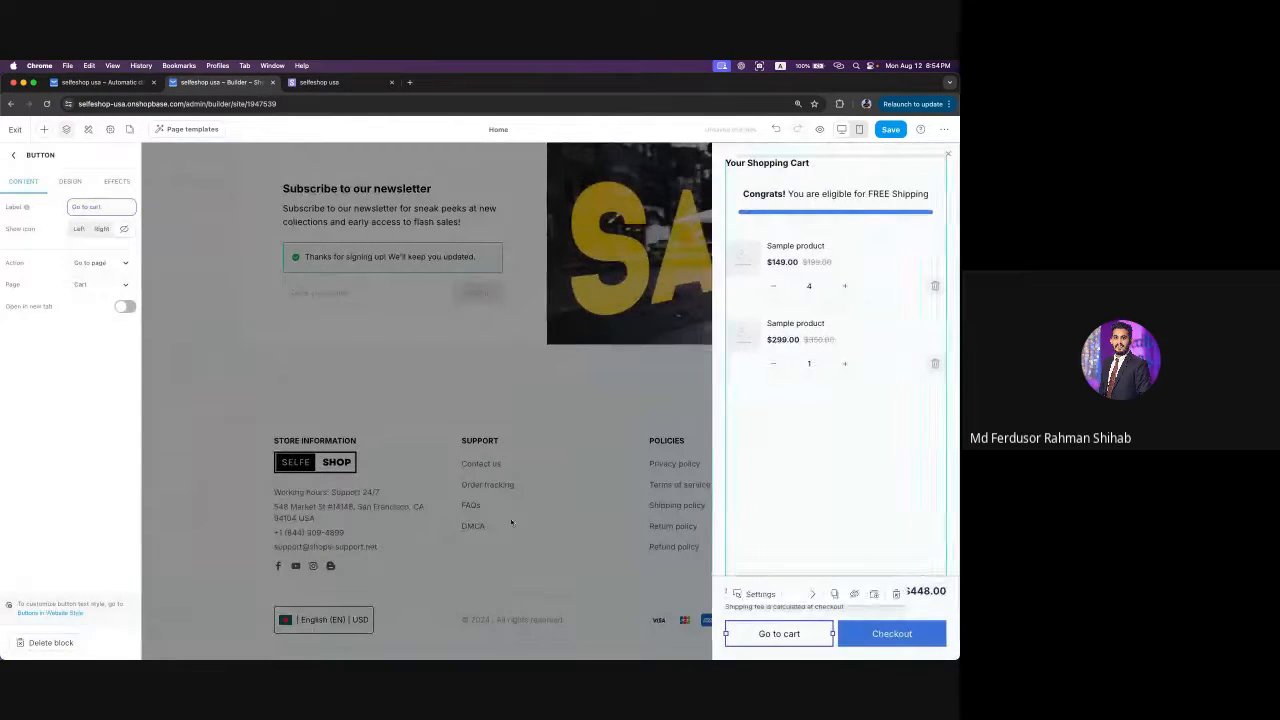
left_click(127, 207)
left_click(102, 208)
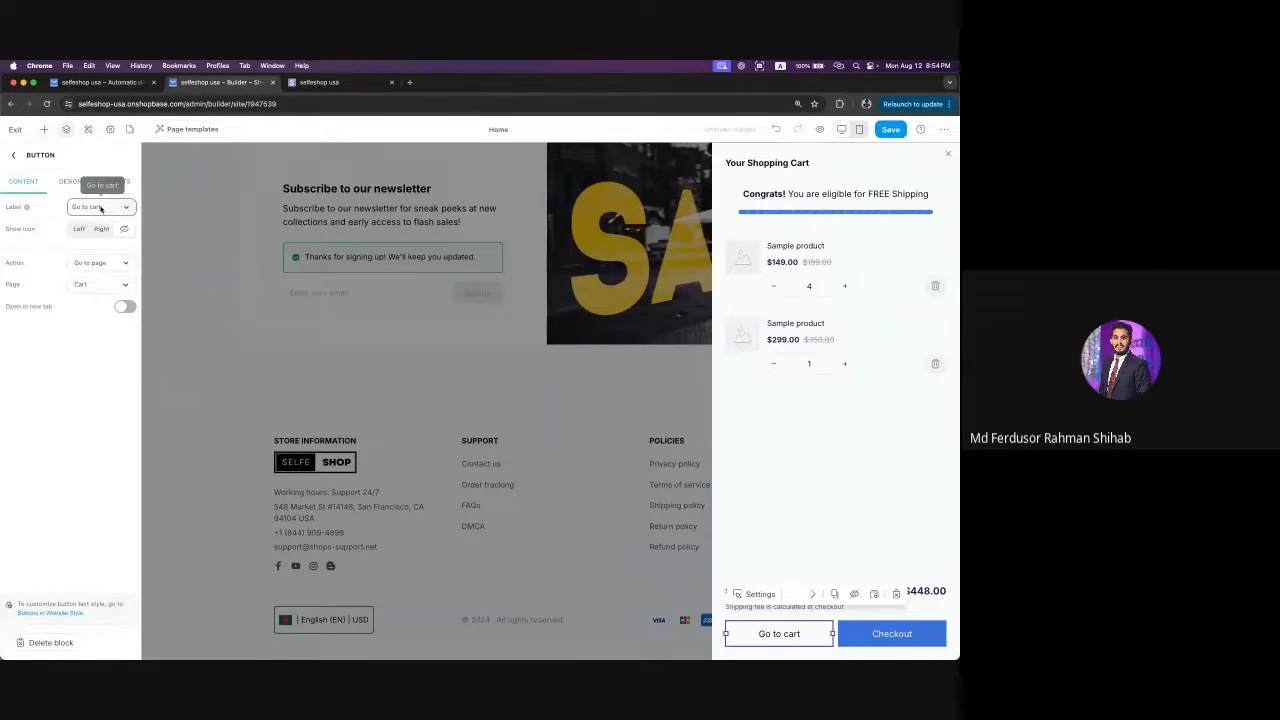
left_click(100, 233)
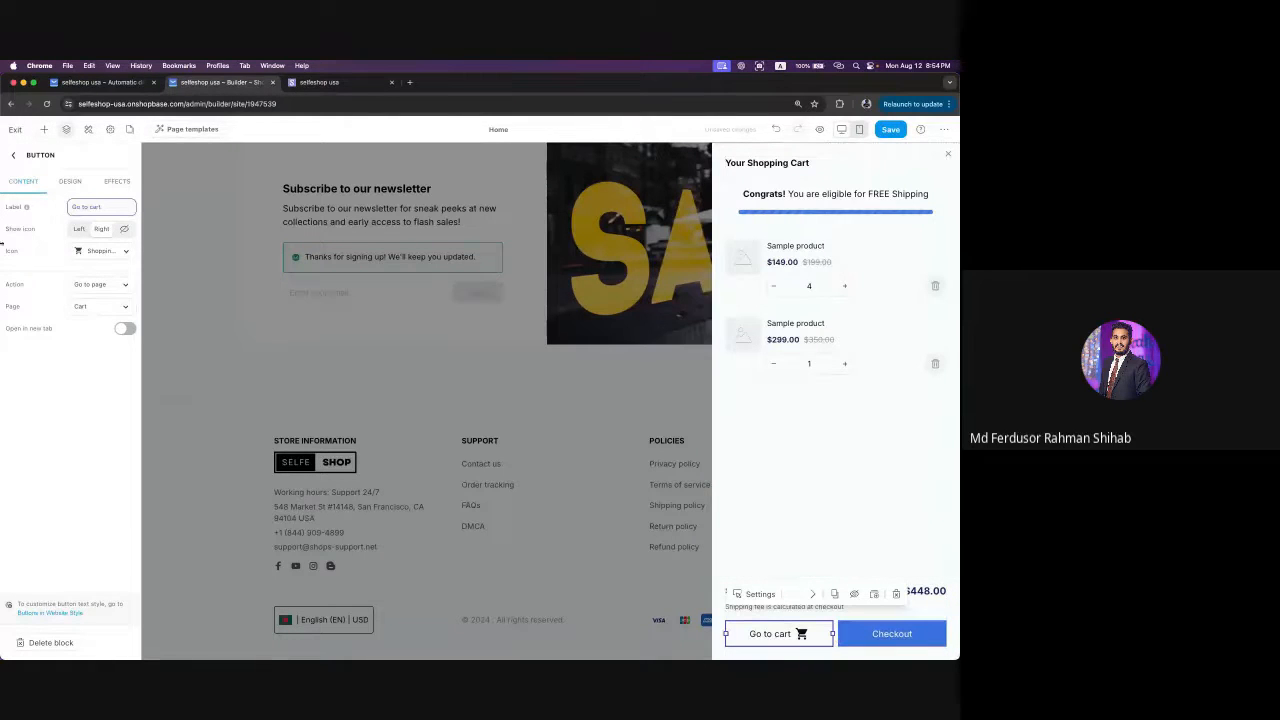
left_click(72, 229)
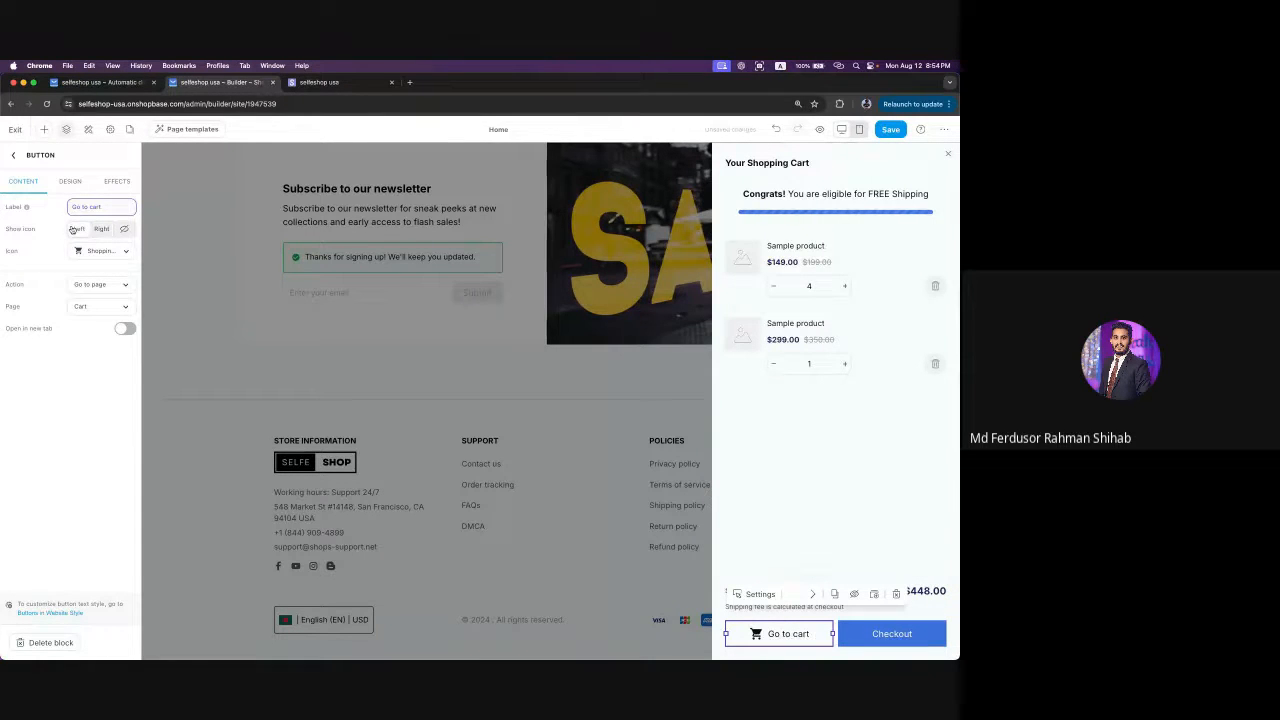
left_click(125, 229)
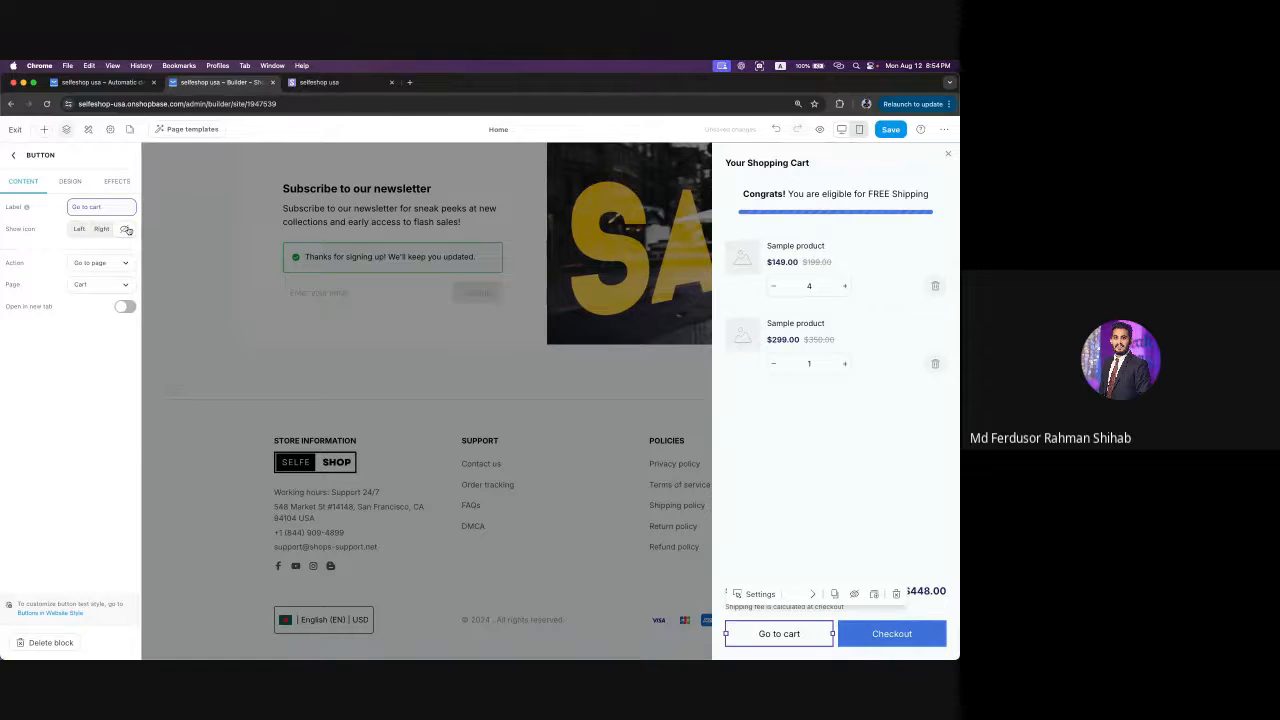
left_click(95, 266)
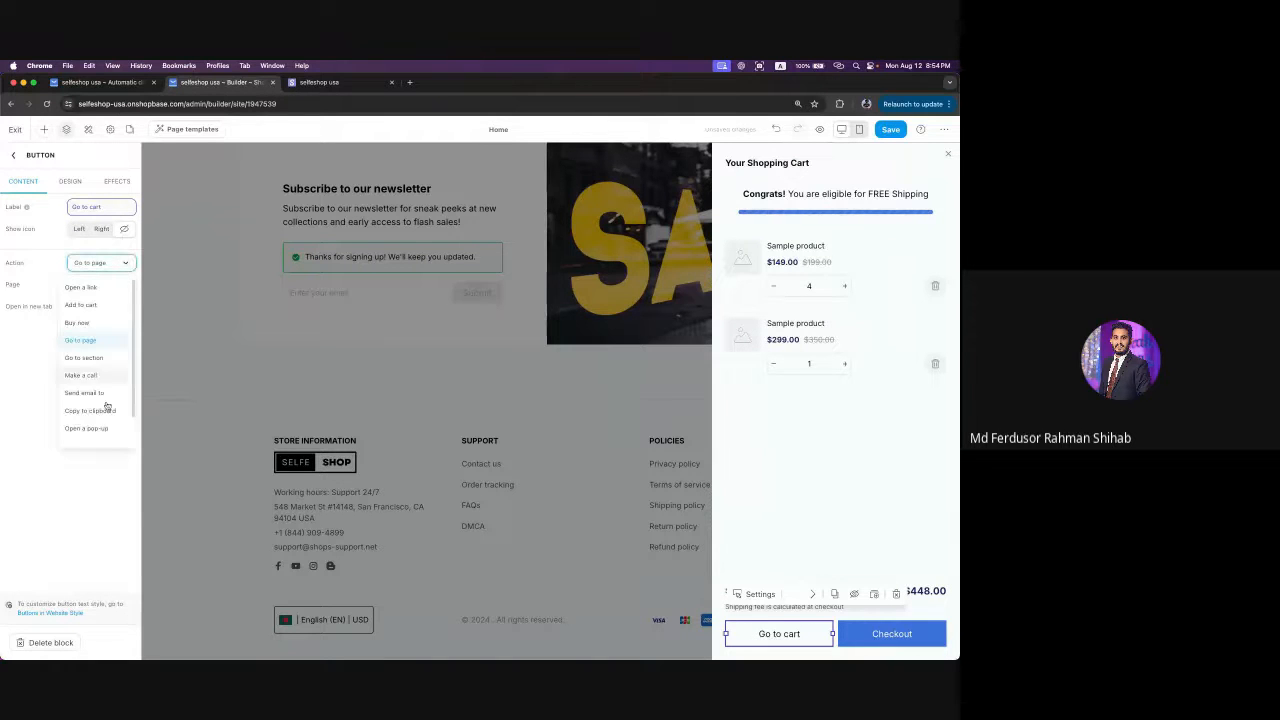
left_click(81, 288)
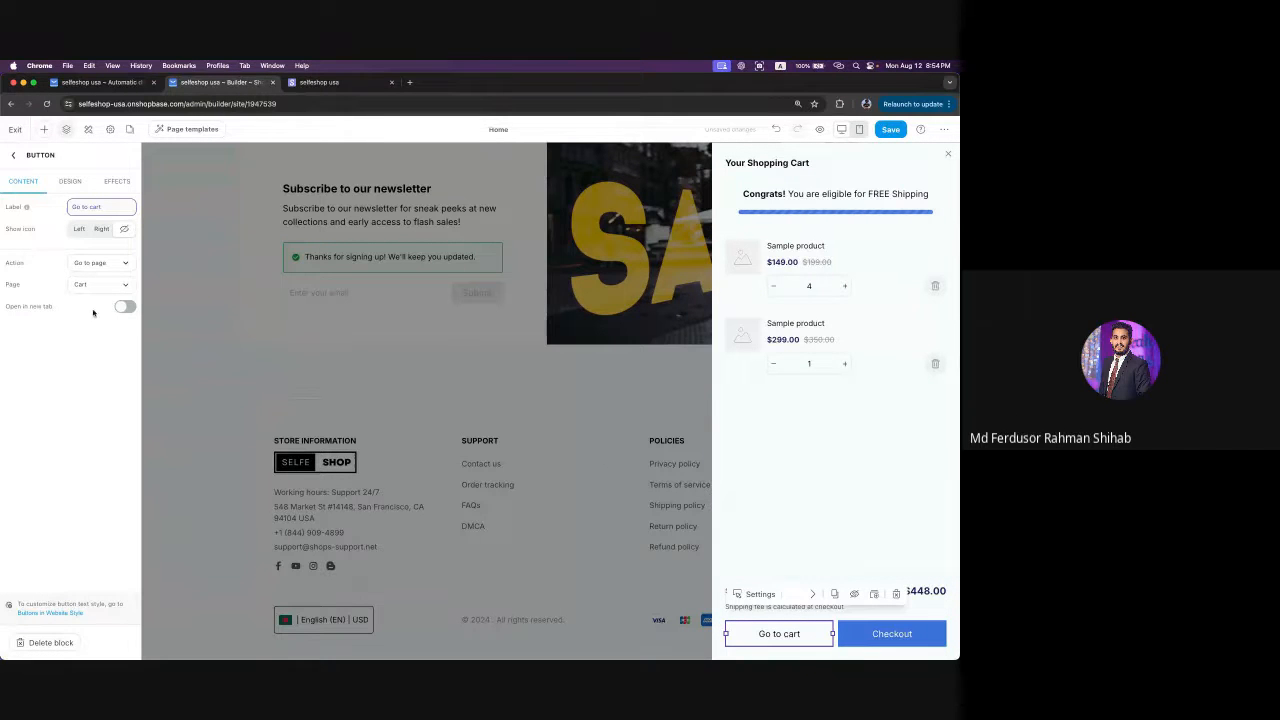
- Try the Primary style for the Go to cart button, and set the style back to Secondary
left_click(69, 183)
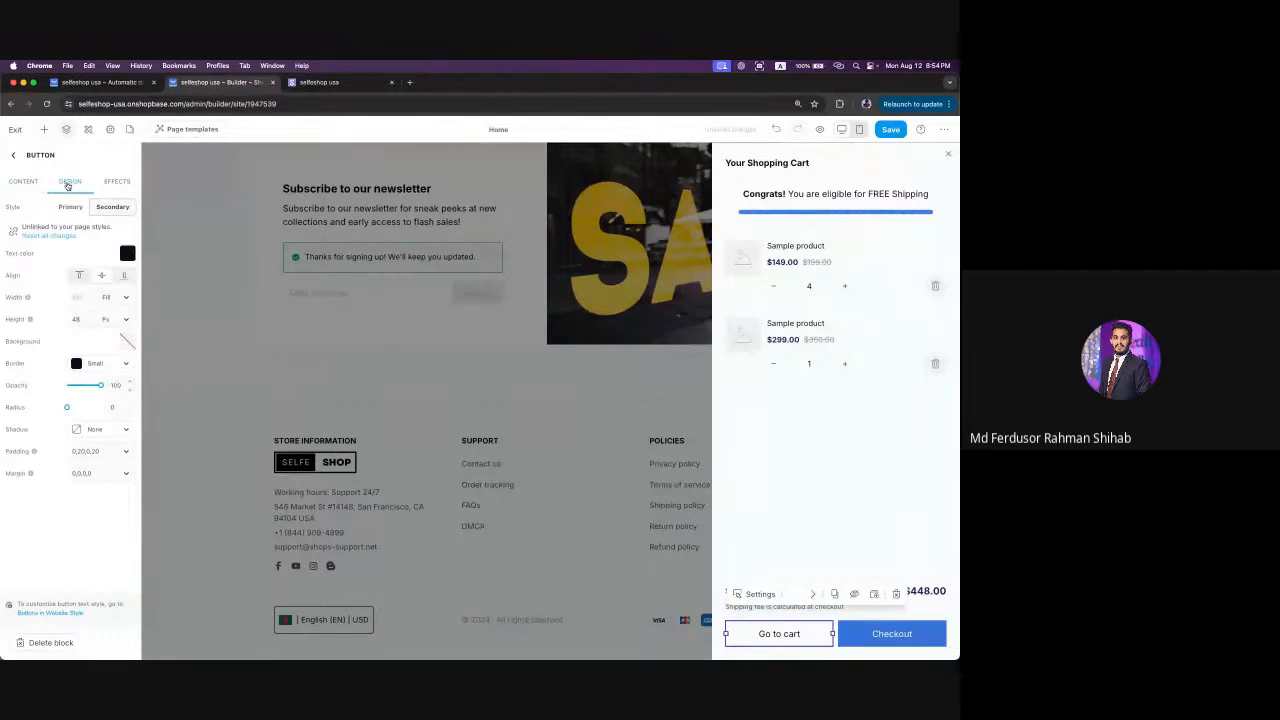
left_click(70, 207)
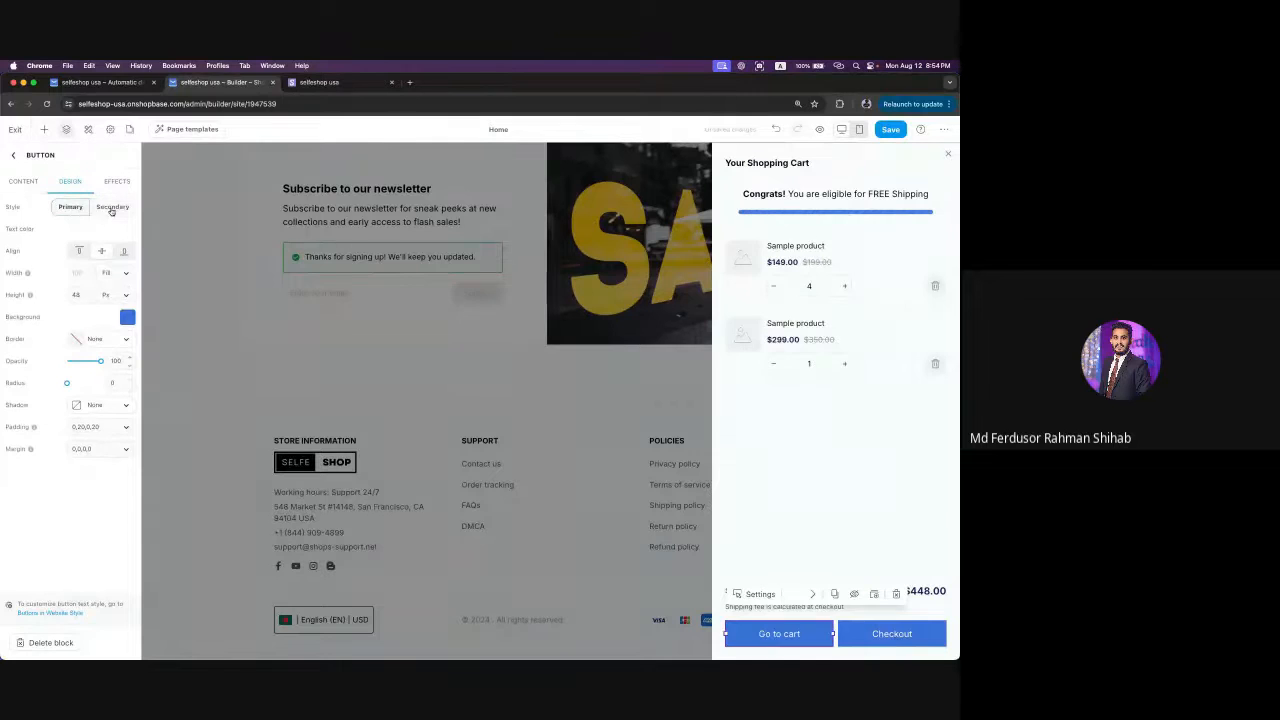
left_click(112, 207)
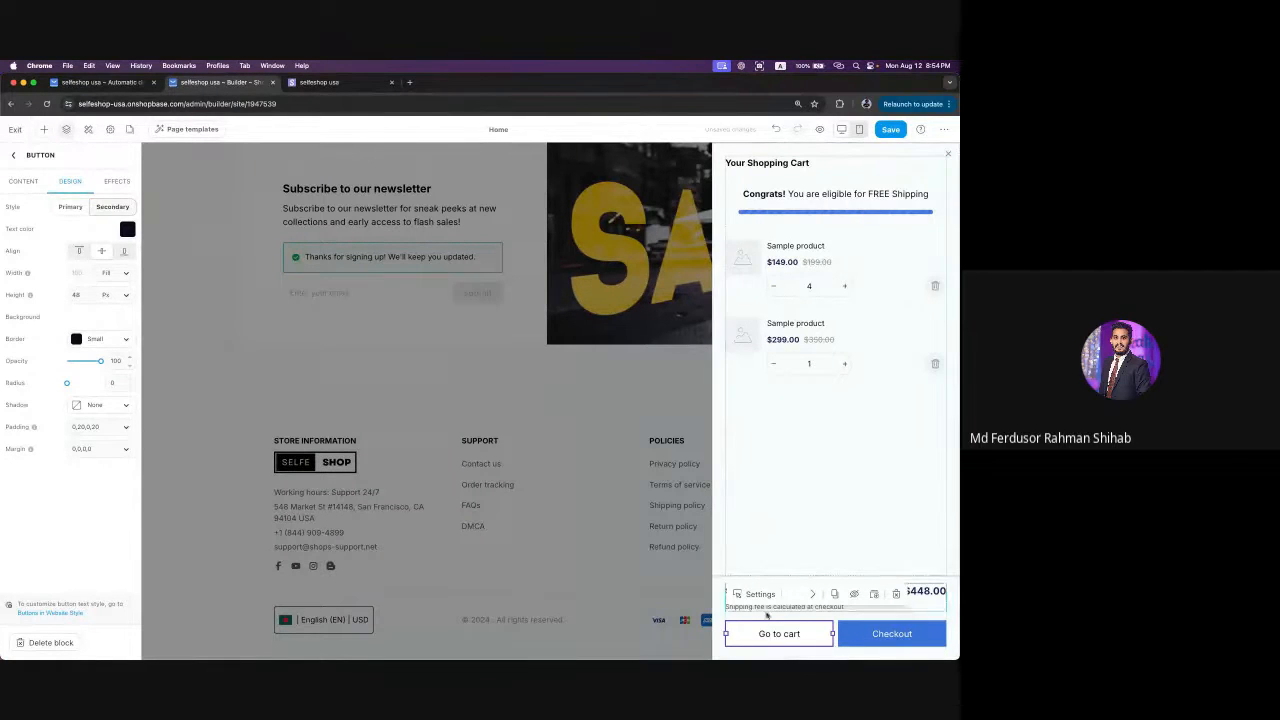
left_click(70, 207)
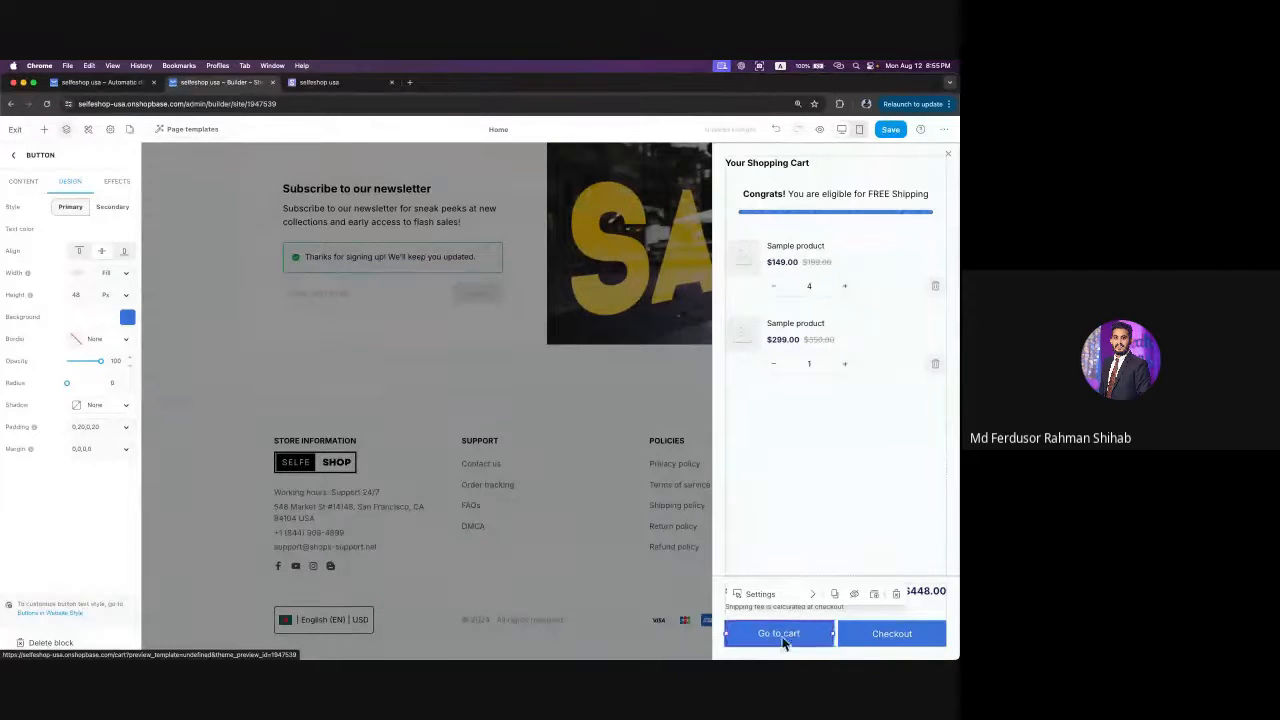
left_click(113, 207)
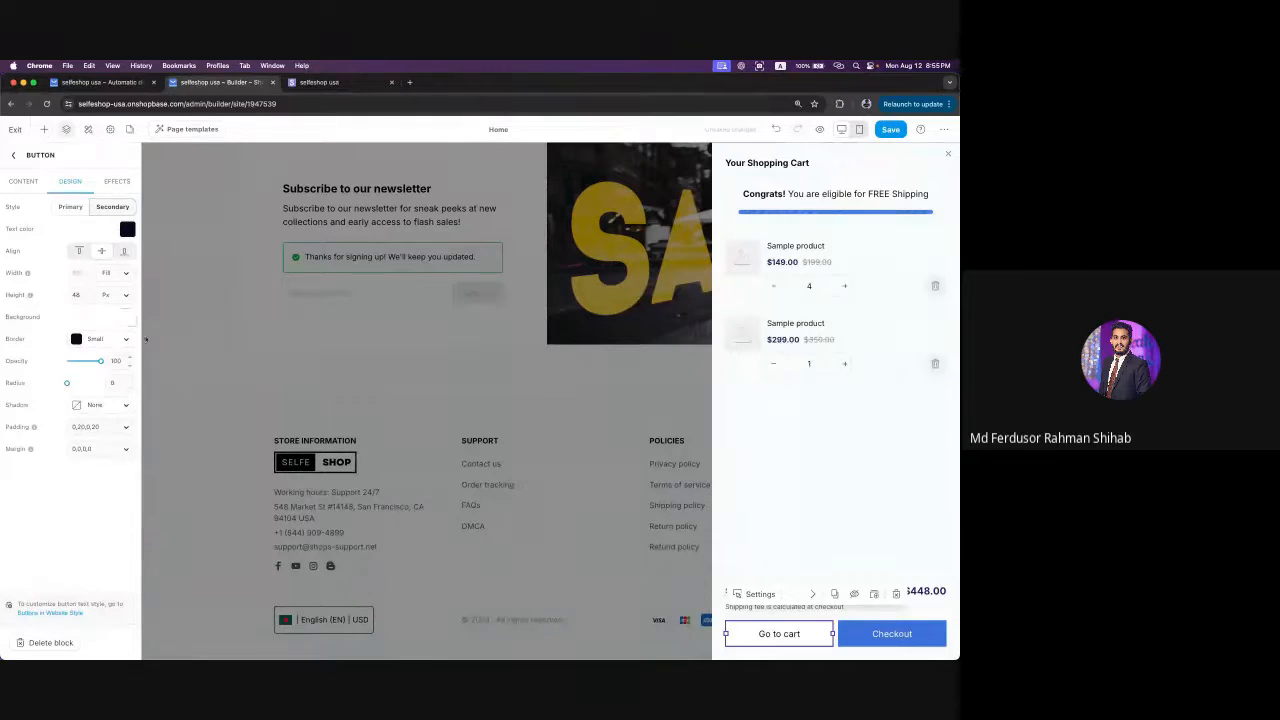
- Try the Glow and Shake hover effects on the Go to cart button, and preview the Shake animation
left_click(117, 181)
left_click(112, 207)
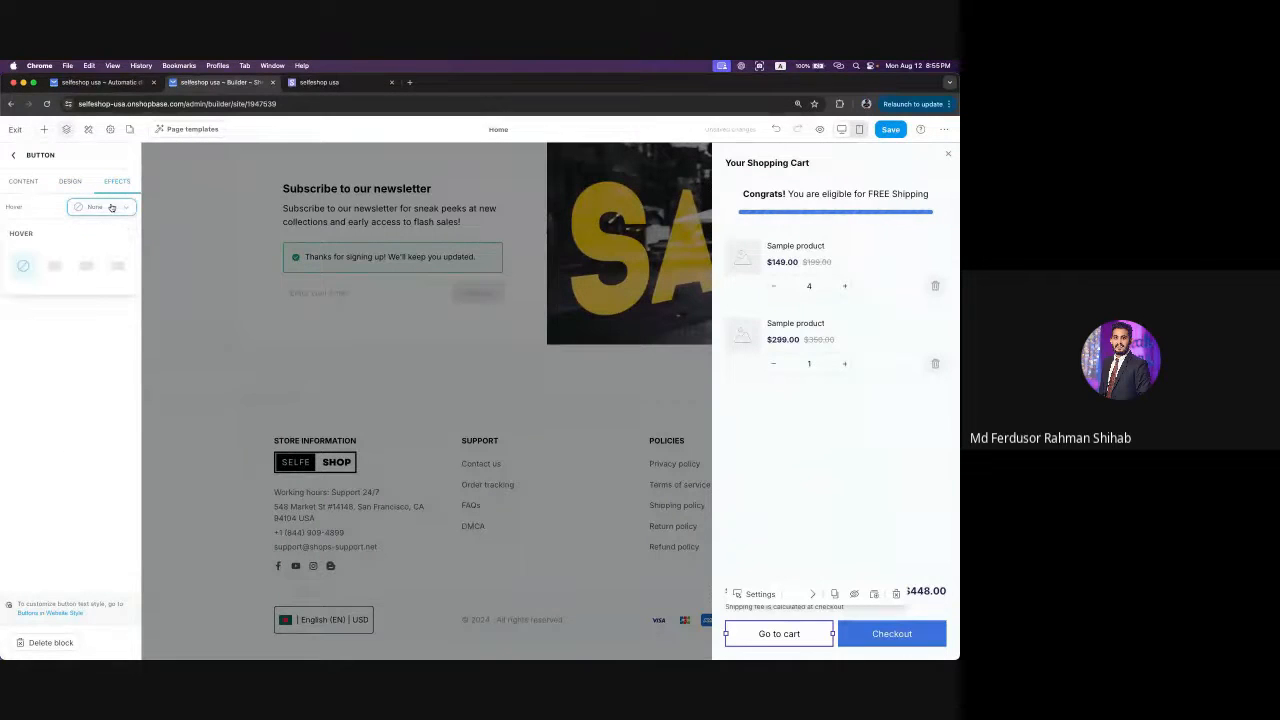
left_click(53, 273)
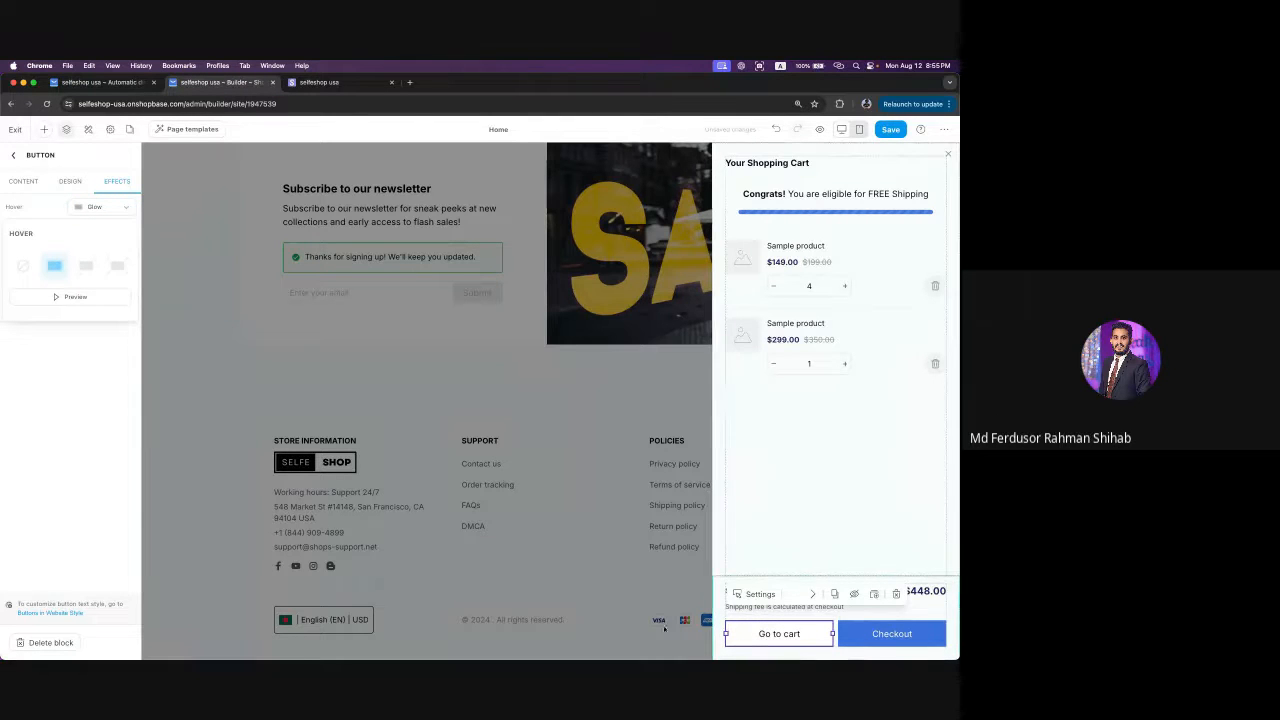
left_click(85, 268)
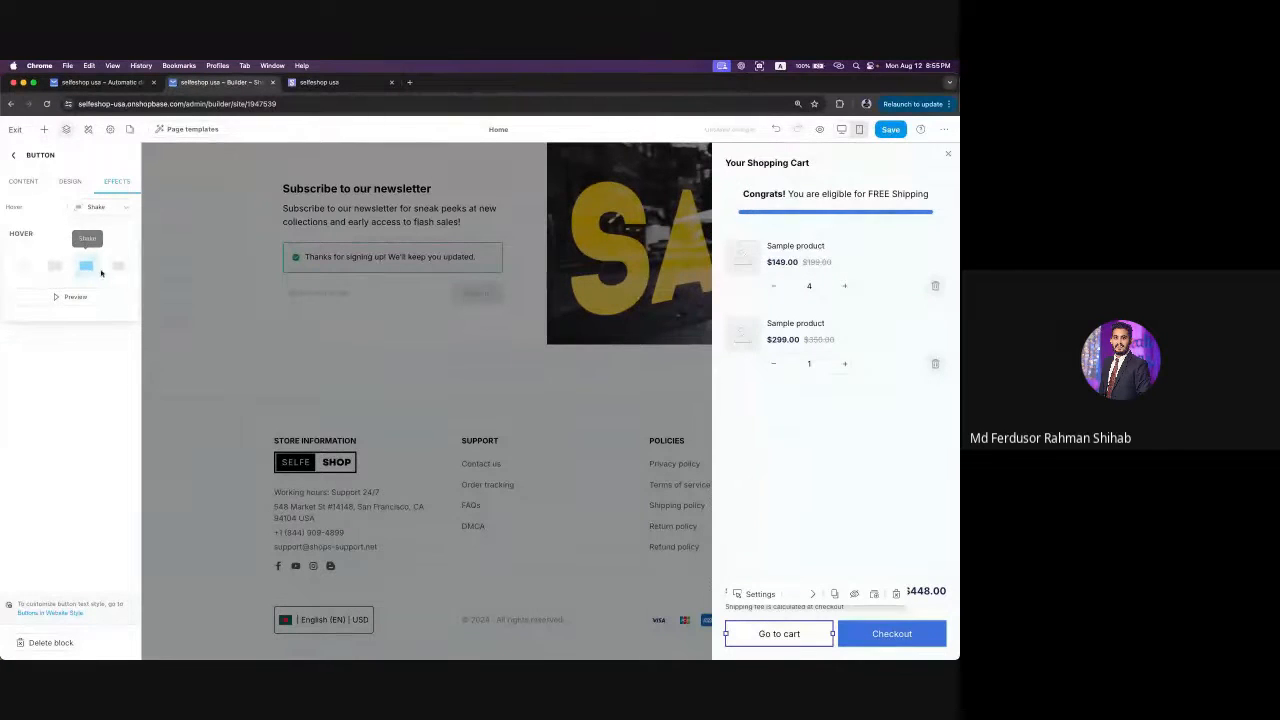
left_click(71, 298)
left_click(76, 302)
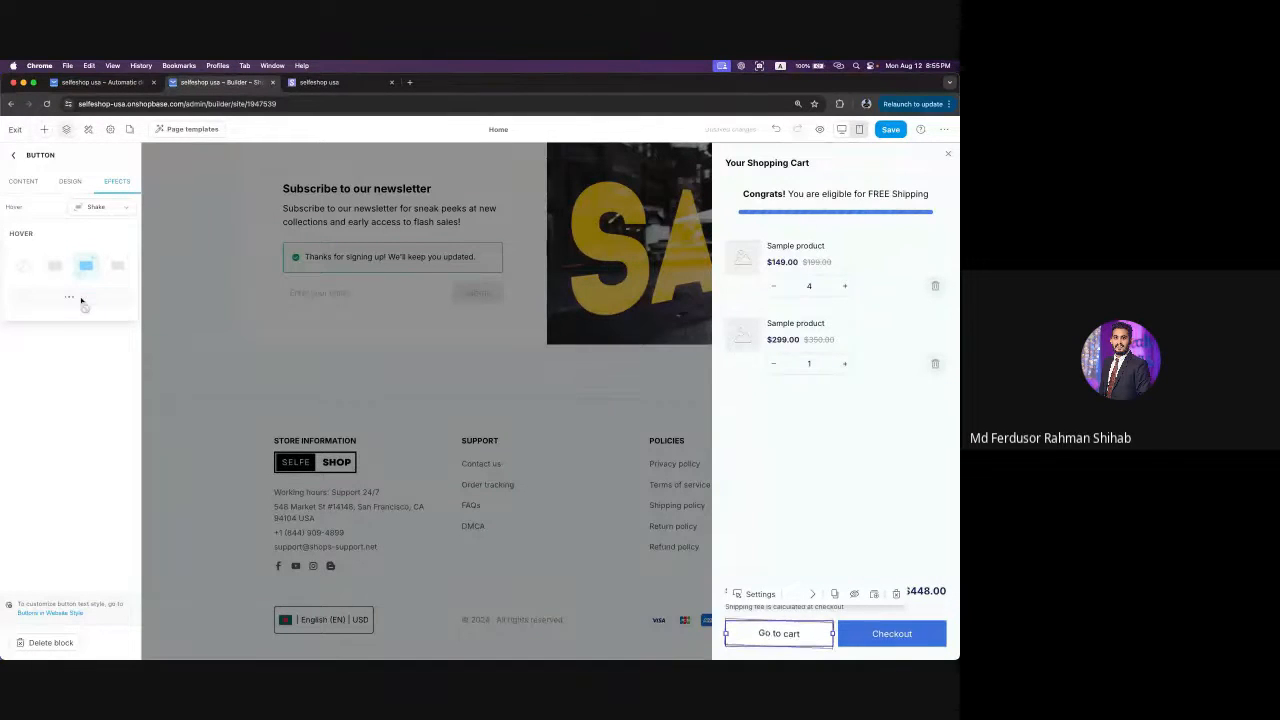
- Preview the Glow and Pulse hover effects on the Go to cart button, set the effect to None and leave the button's settings
left_click(54, 265)
left_click(78, 298)
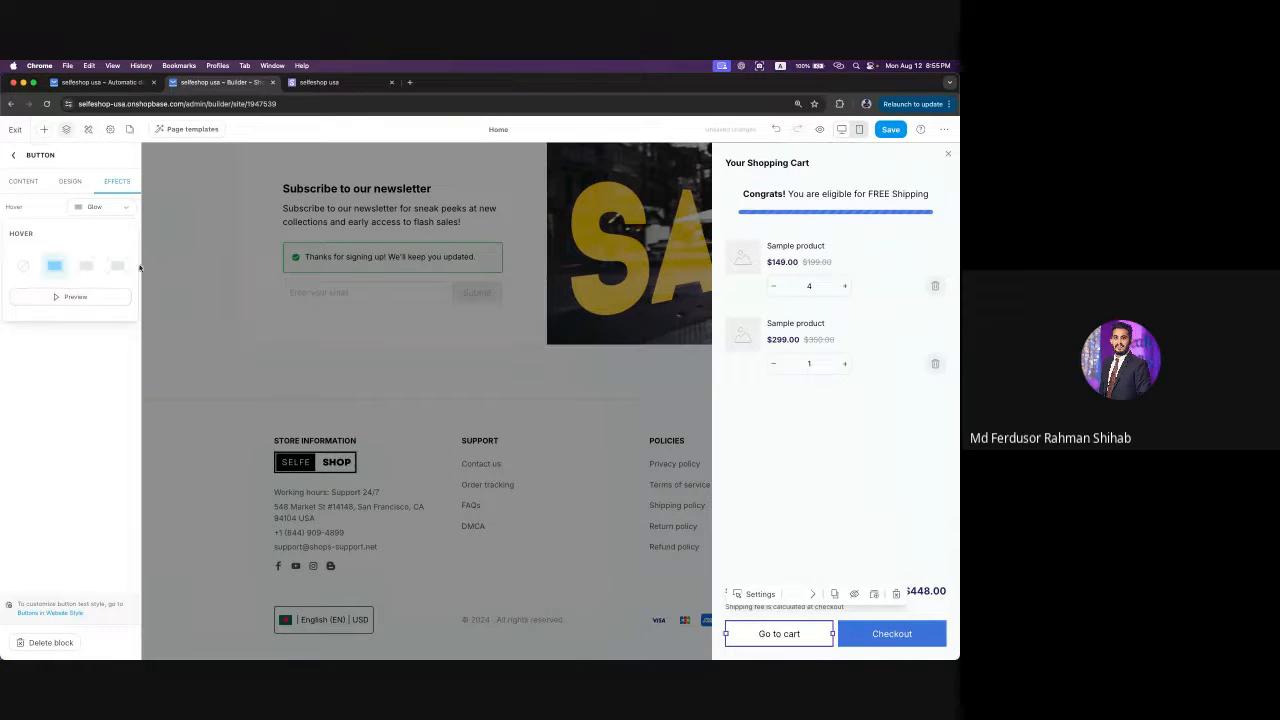
left_click(117, 265)
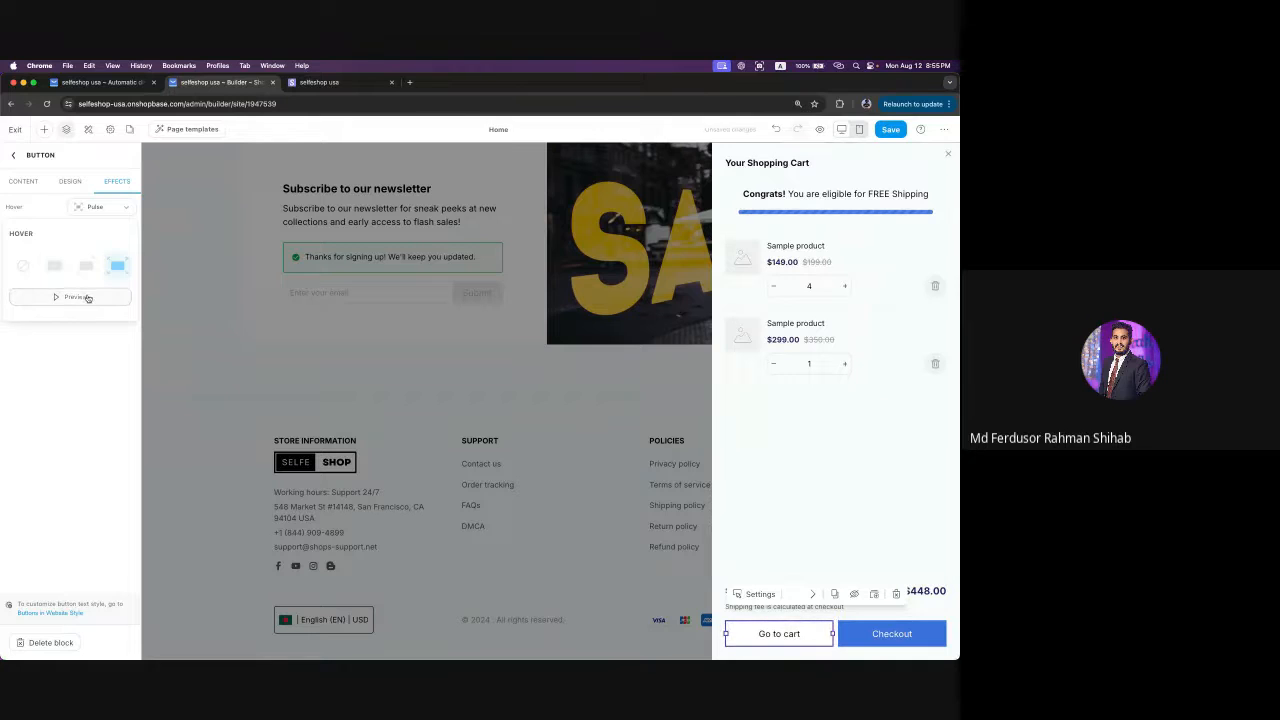
left_click(88, 297)
left_click(88, 298)
left_click(22, 268)
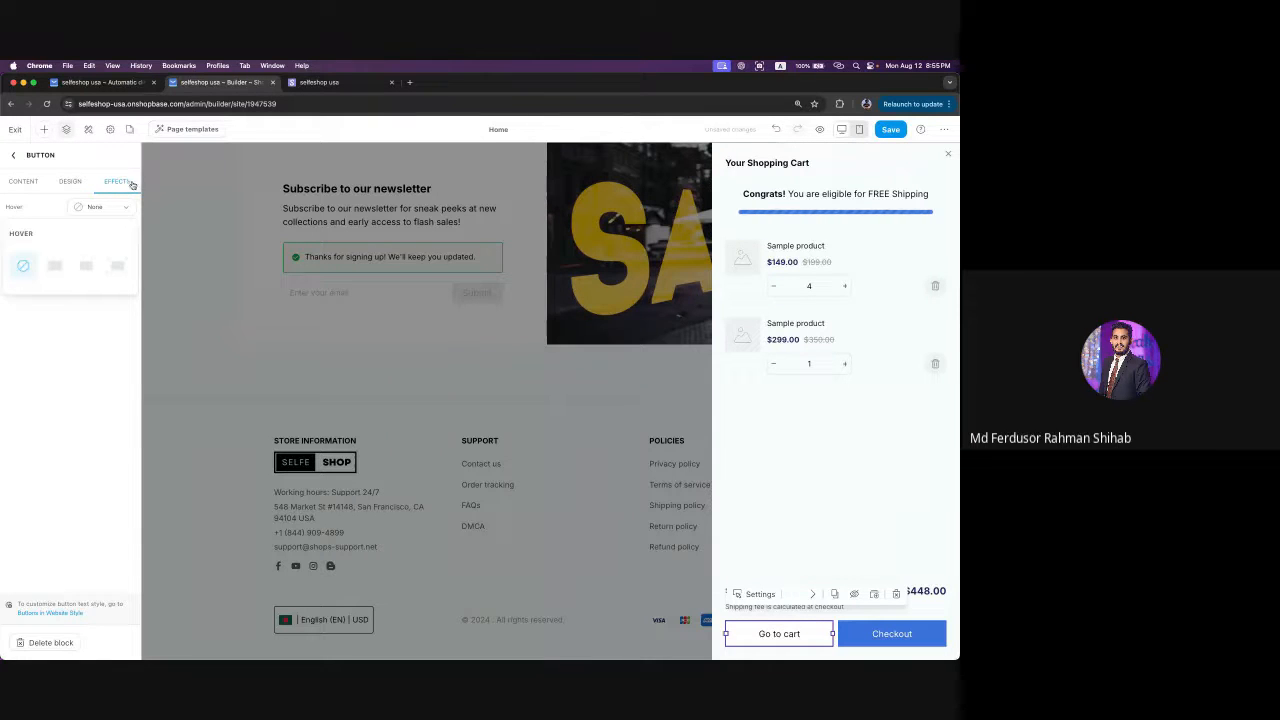
left_click(68, 183)
left_click(23, 186)
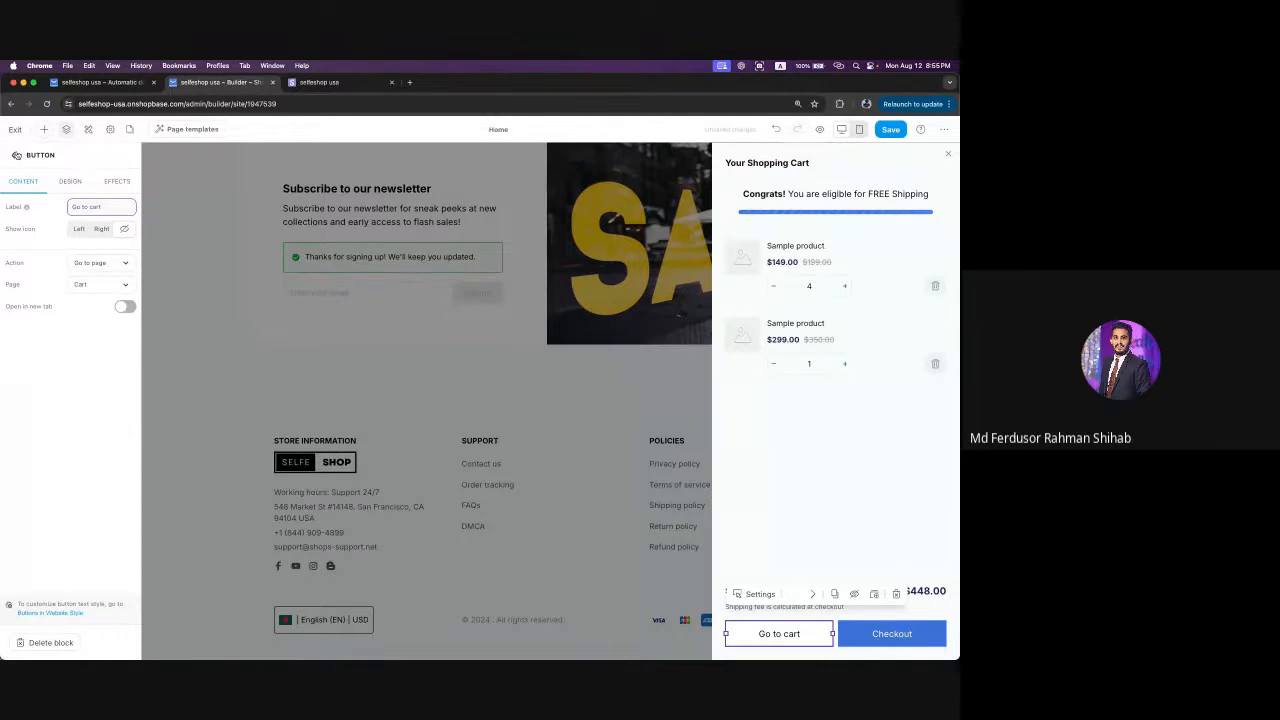
left_click(16, 155)
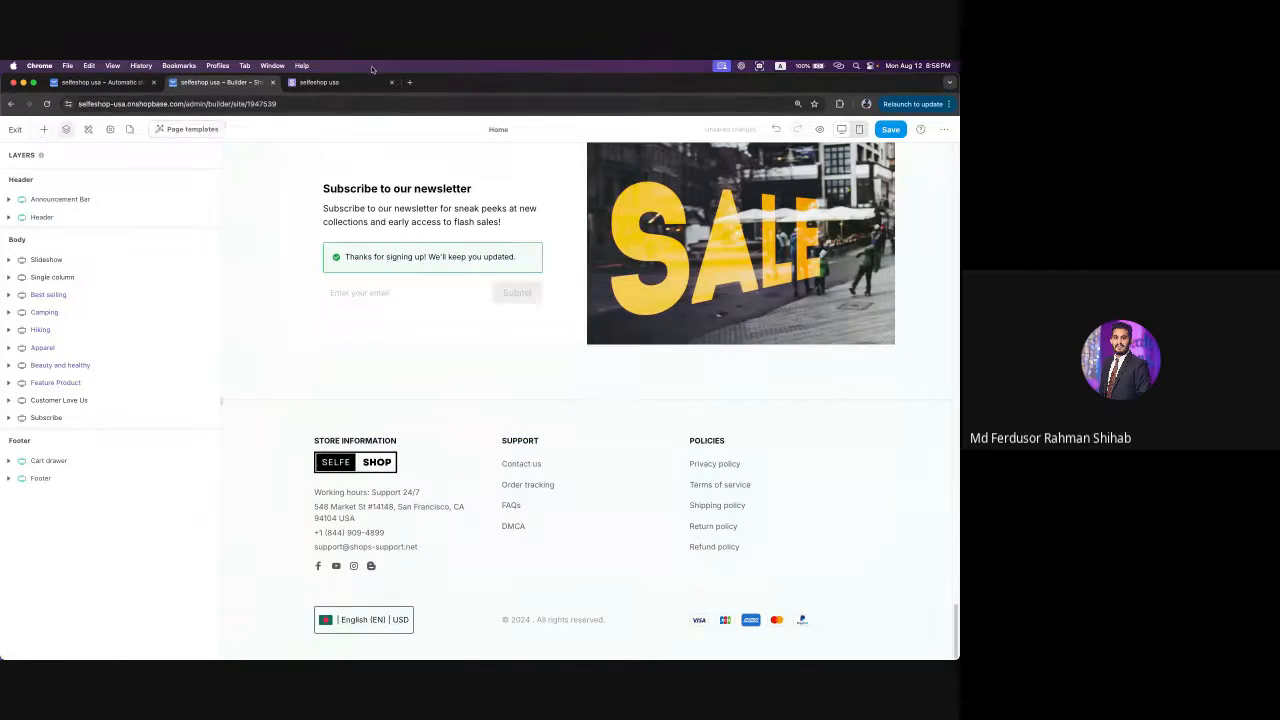
- Look over the home page from the featured product section down to the footer
left_click(320, 82)
left_click(216, 83)
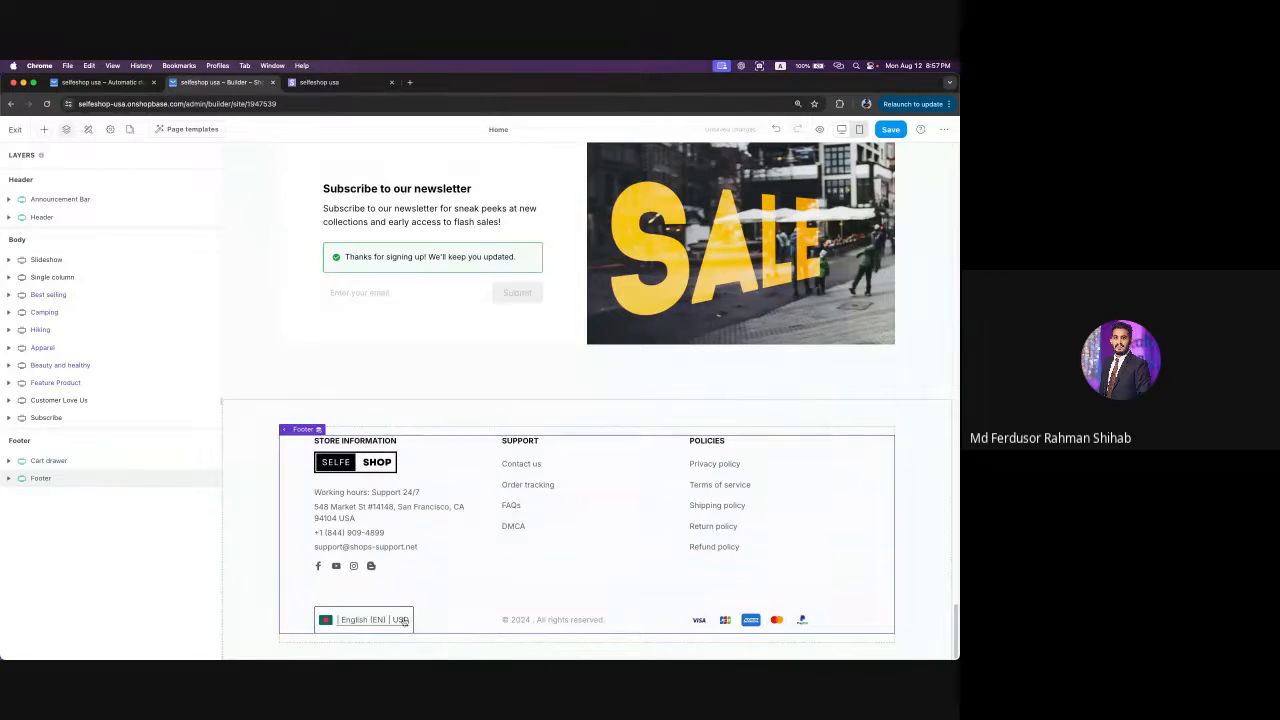
scroll(634, 500, "up", 10)
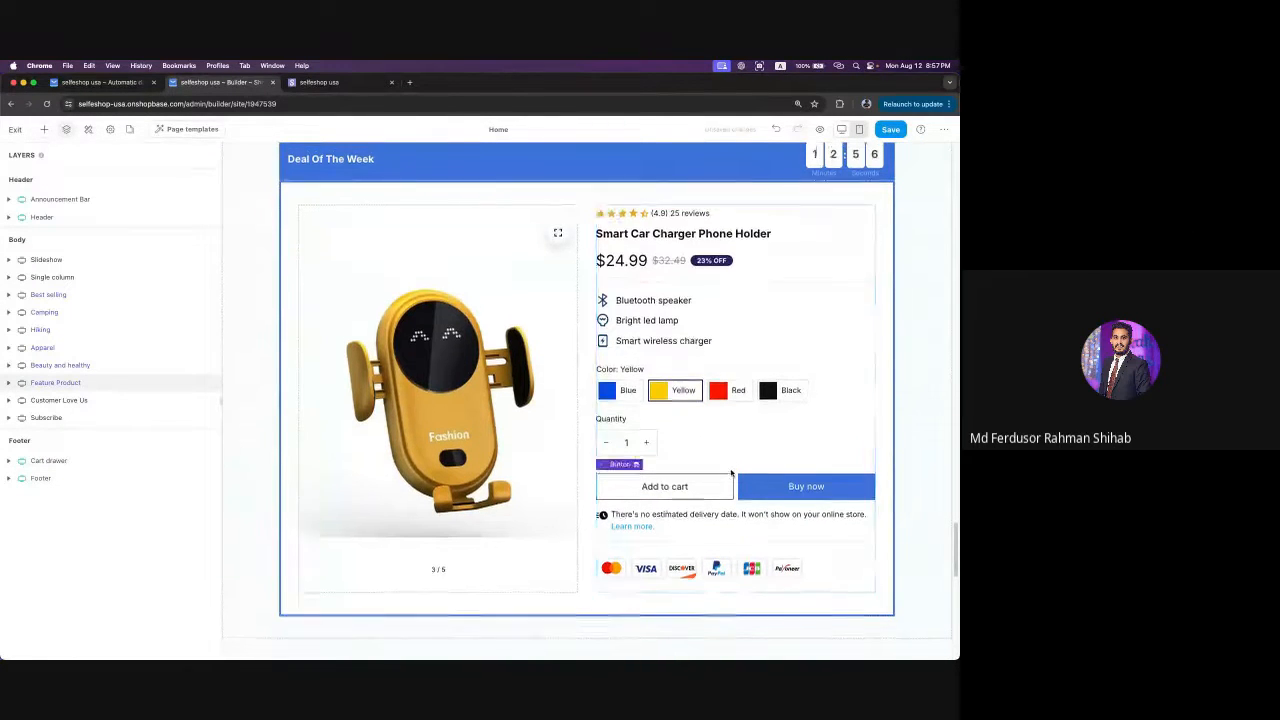
scroll(647, 425, "up", 2)
scroll(689, 363, "down", 5)
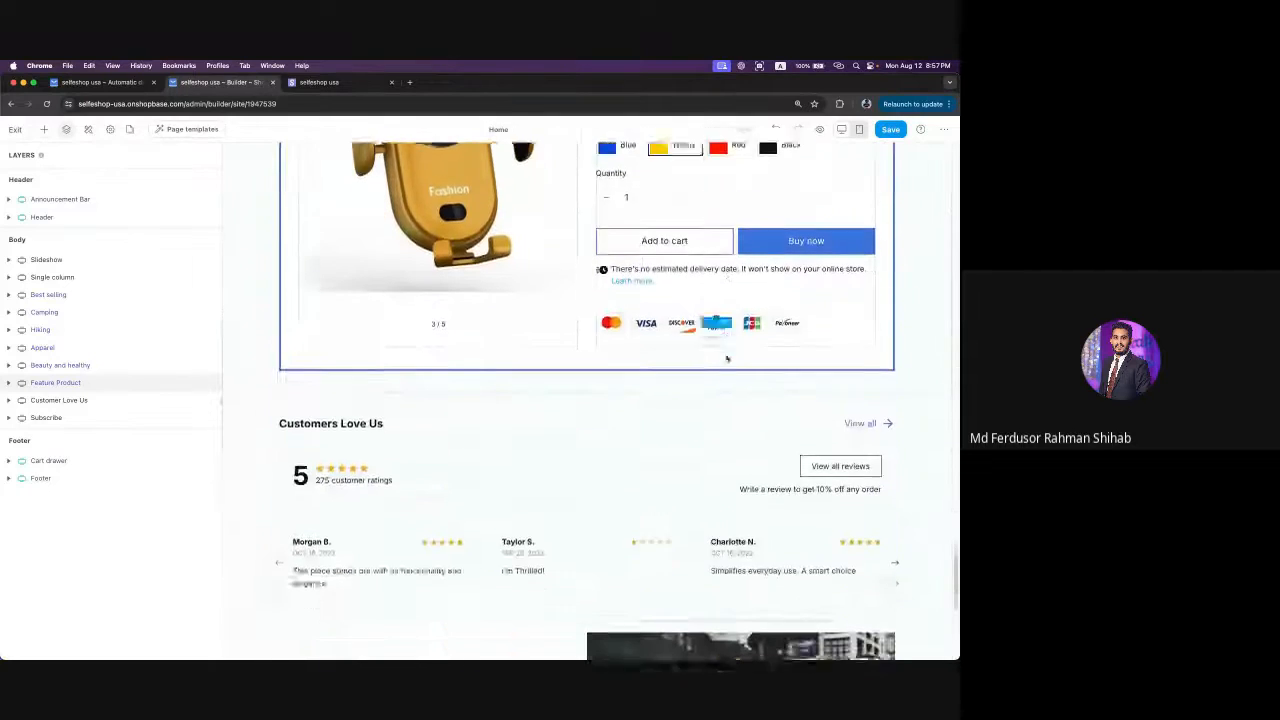
scroll(727, 358, "down", 5)
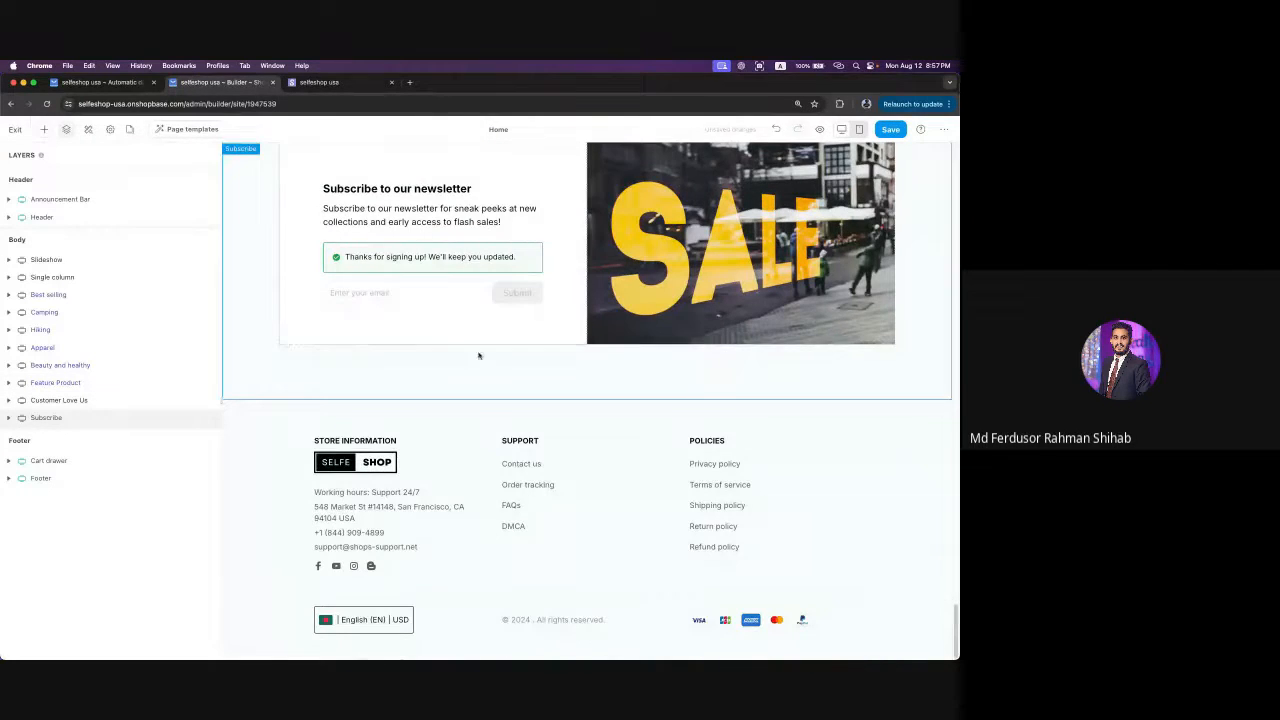
scroll(691, 421, "down", 1)
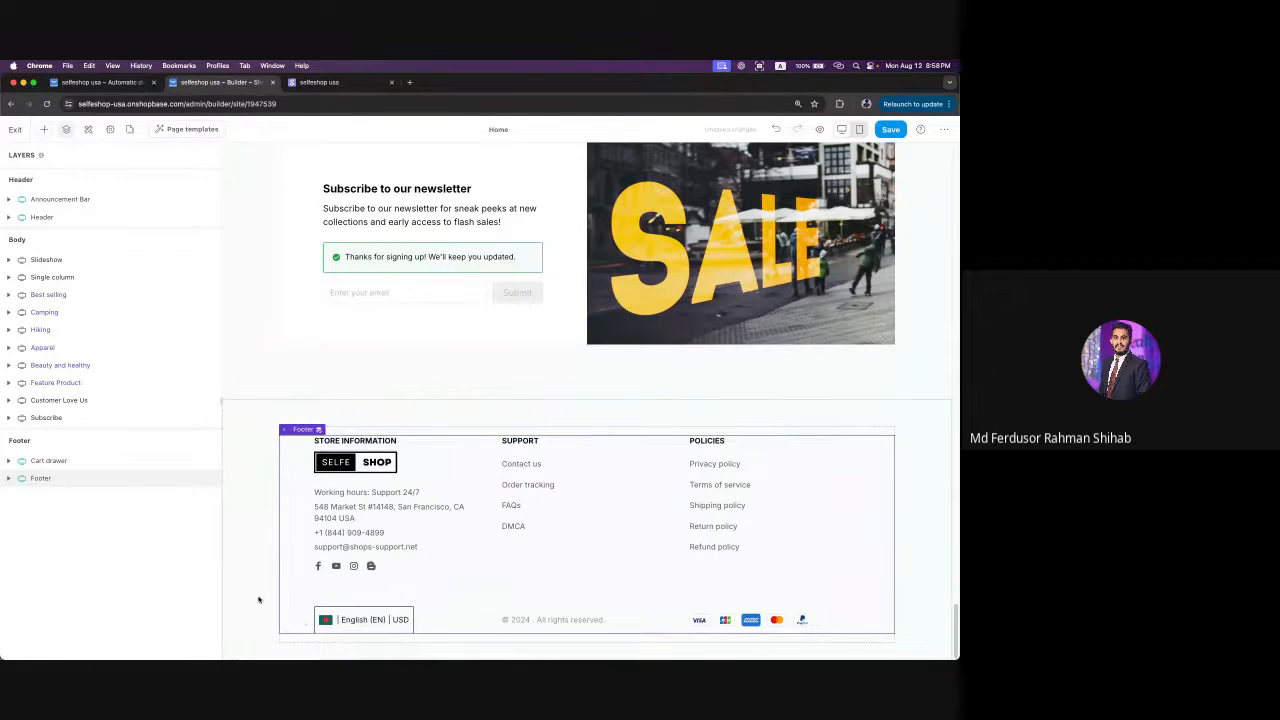
- Open the footer block's content settings and examine its logo image options and custom text
left_click(9, 479)
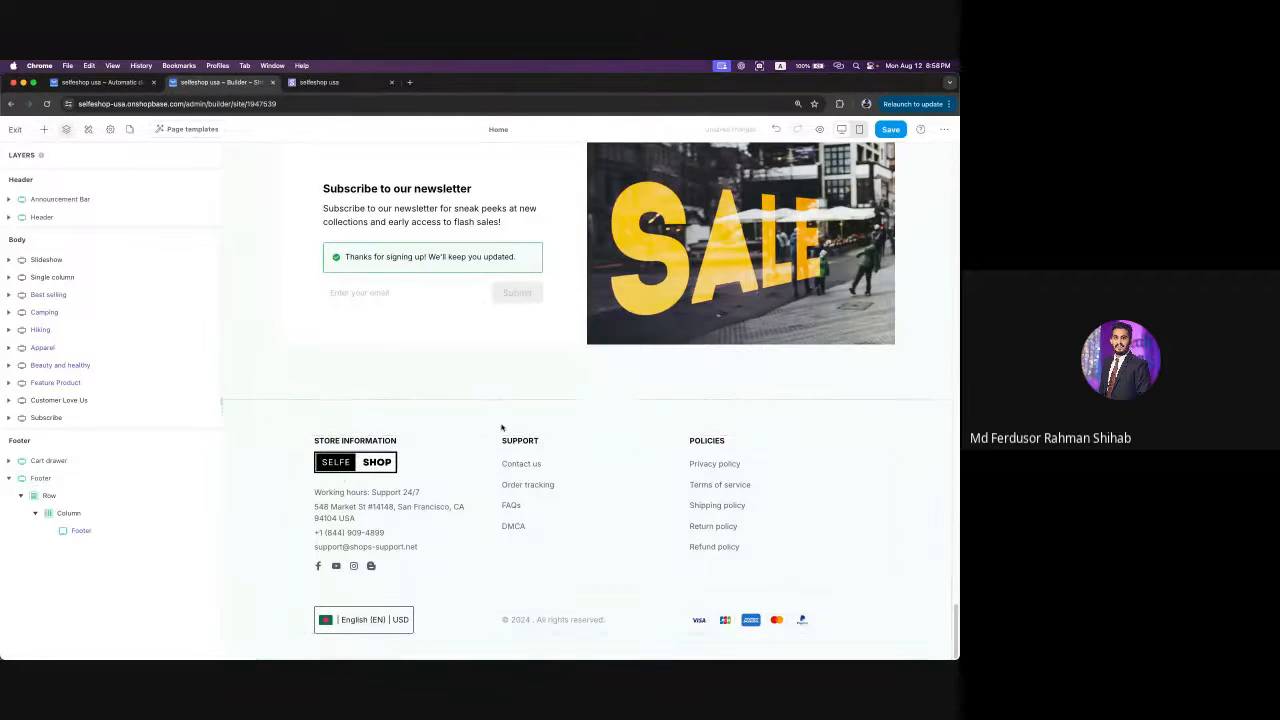
left_click(82, 531)
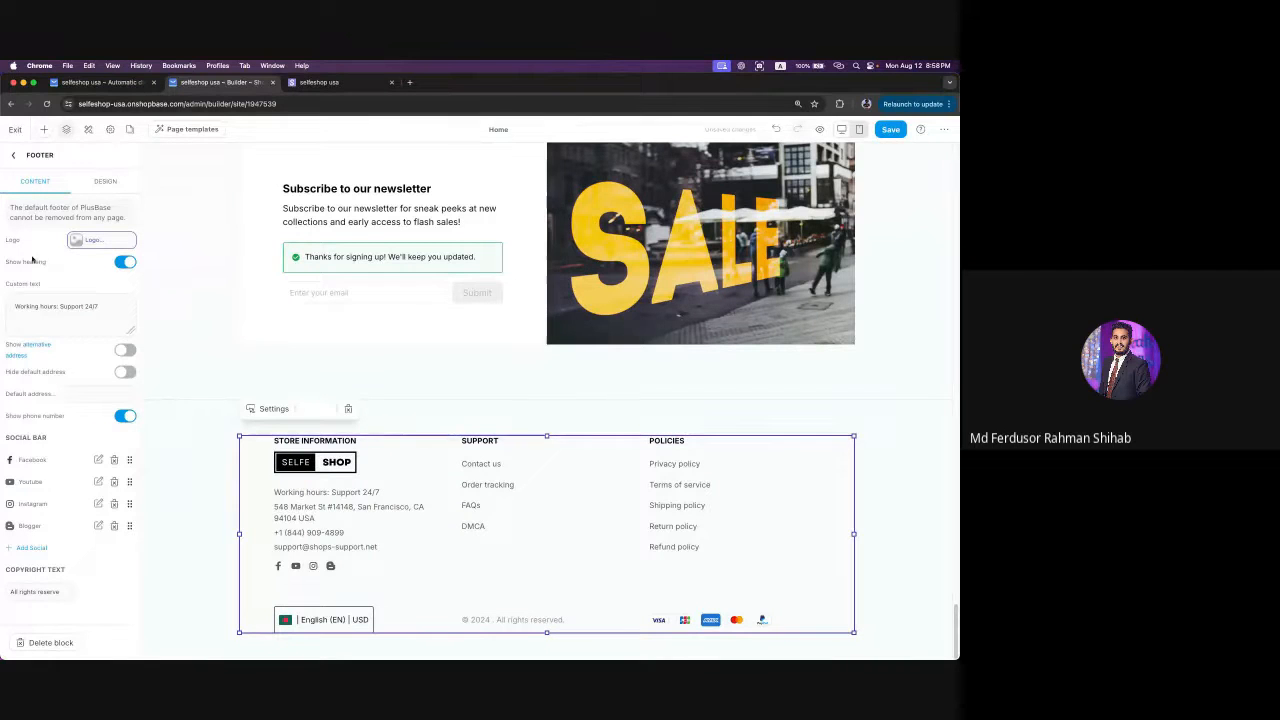
left_click(106, 244)
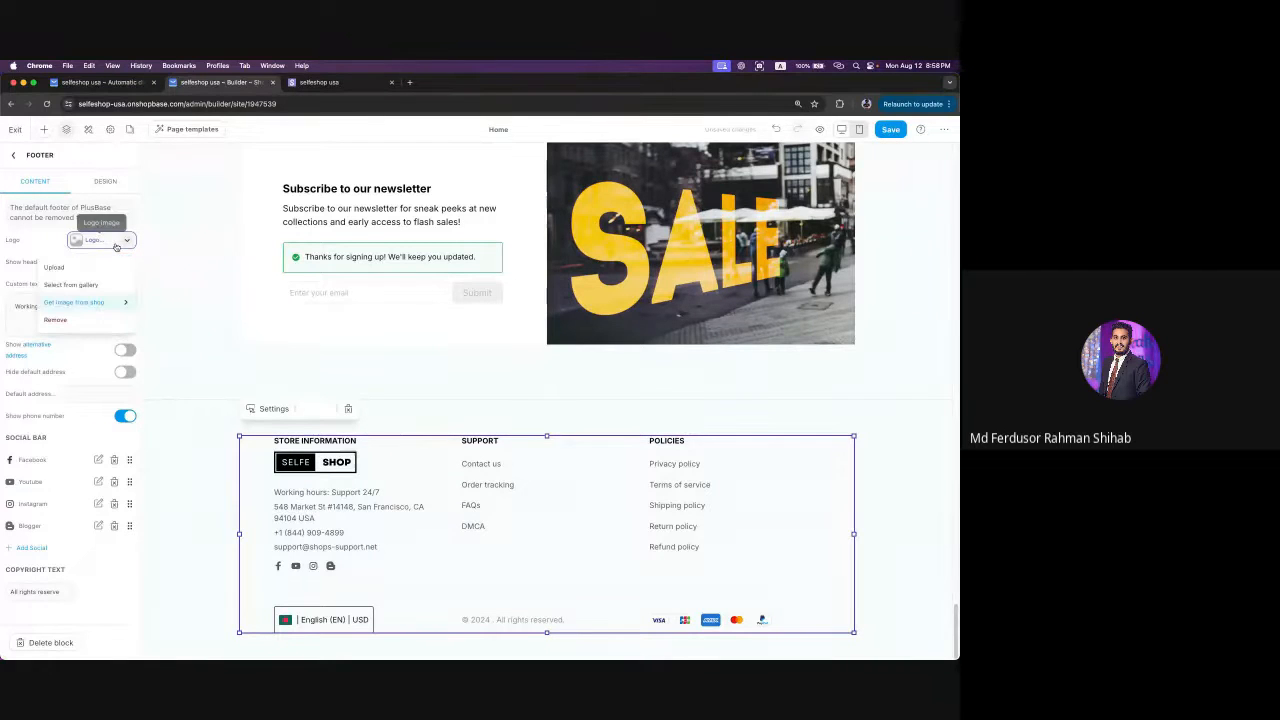
left_click(46, 243)
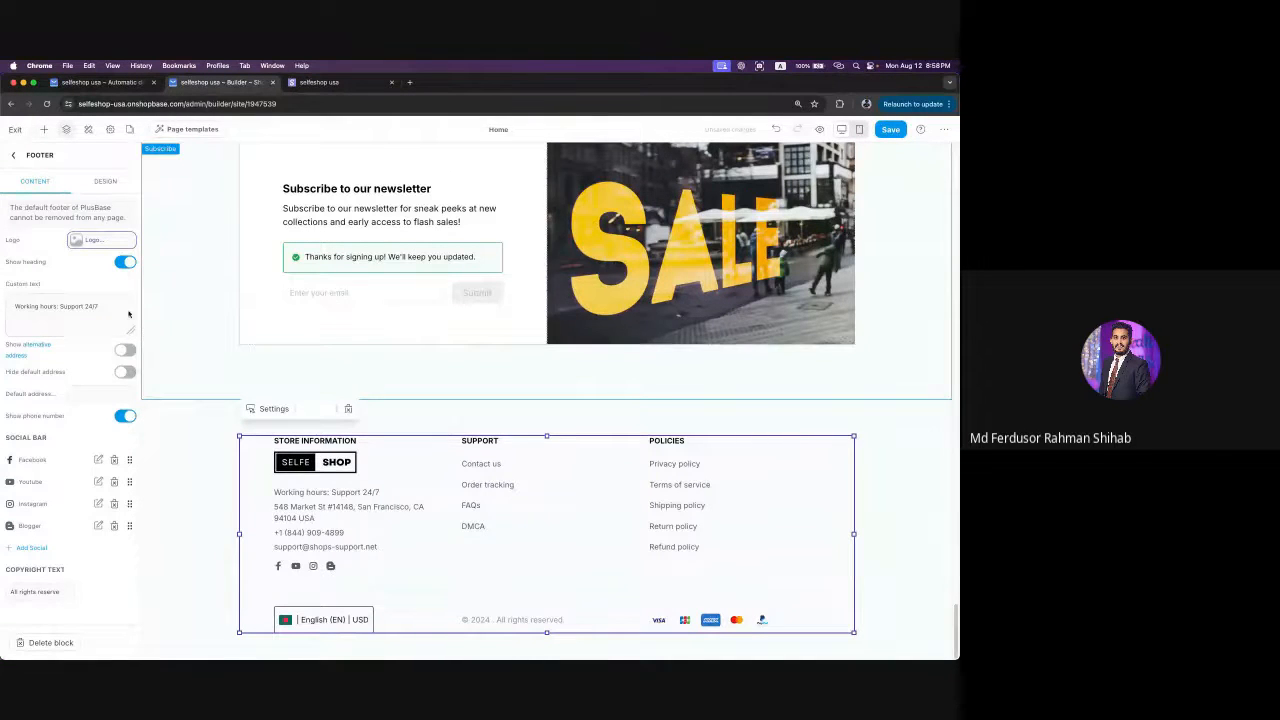
left_click(80, 316)
left_click_drag(99, 307, 13, 304)
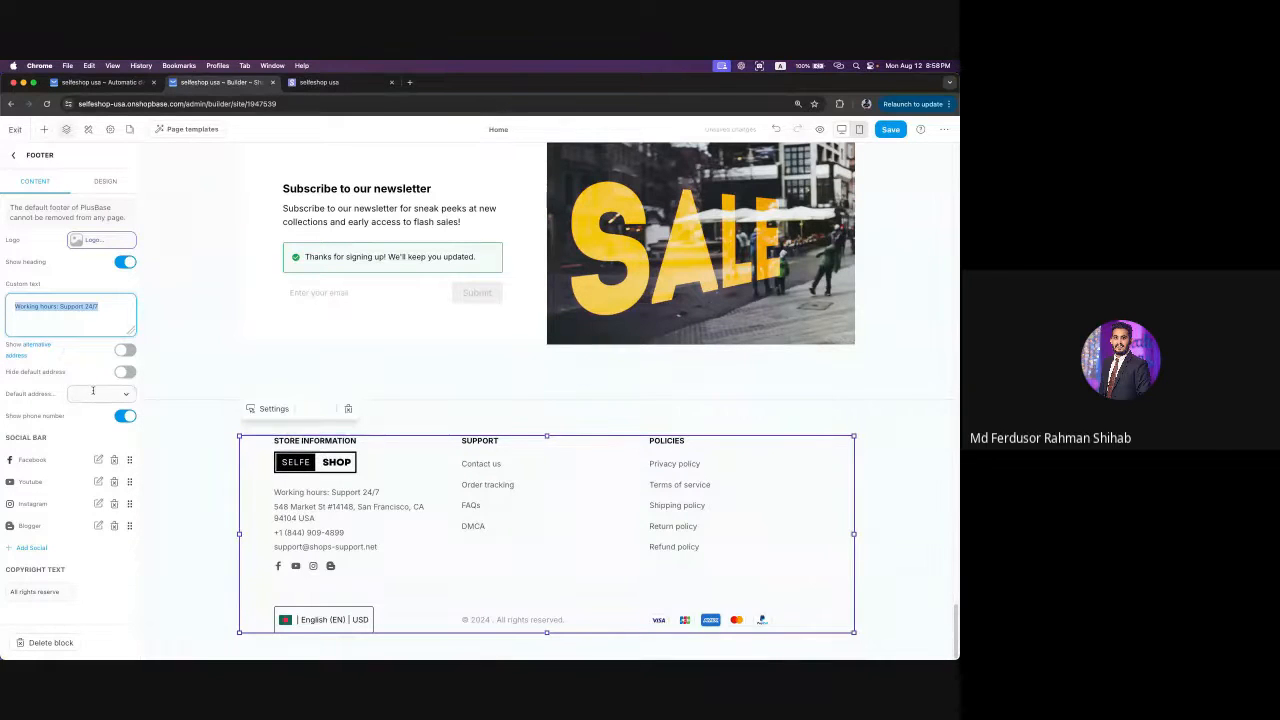
- Try hiding the default address and the phone number in the footer, and show both again
left_click(125, 373)
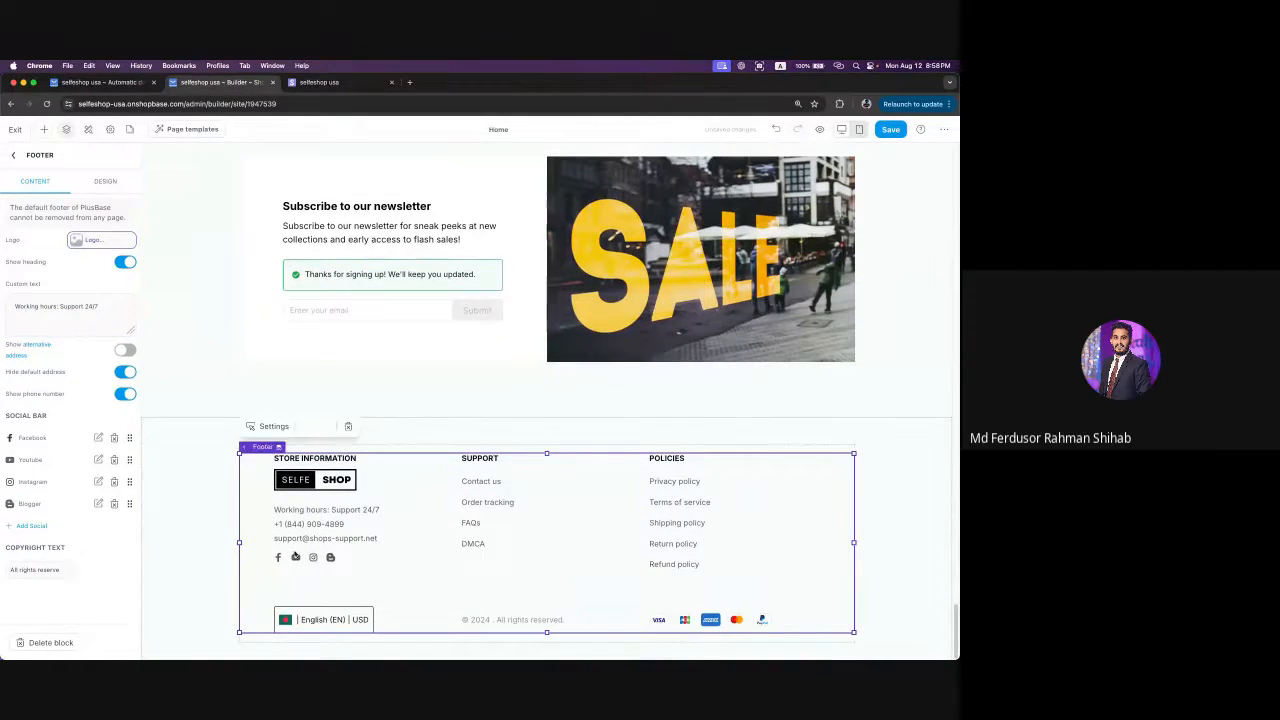
left_click(125, 372)
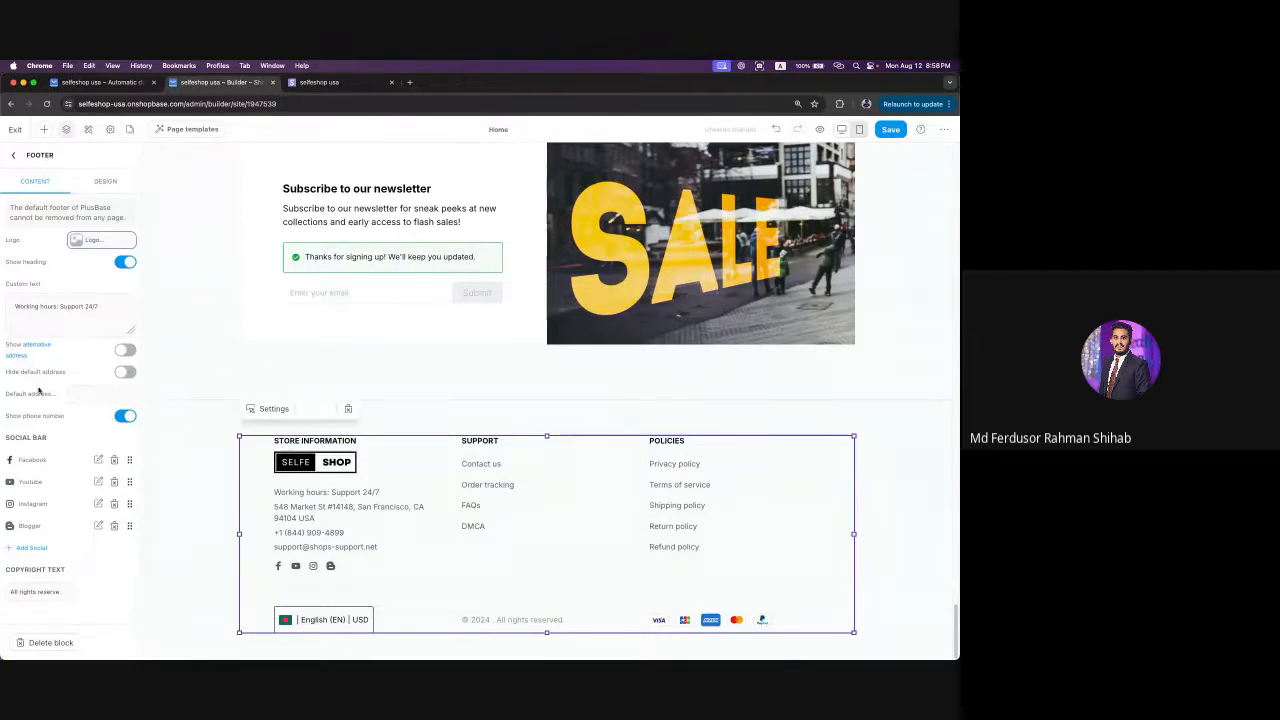
left_click(125, 417)
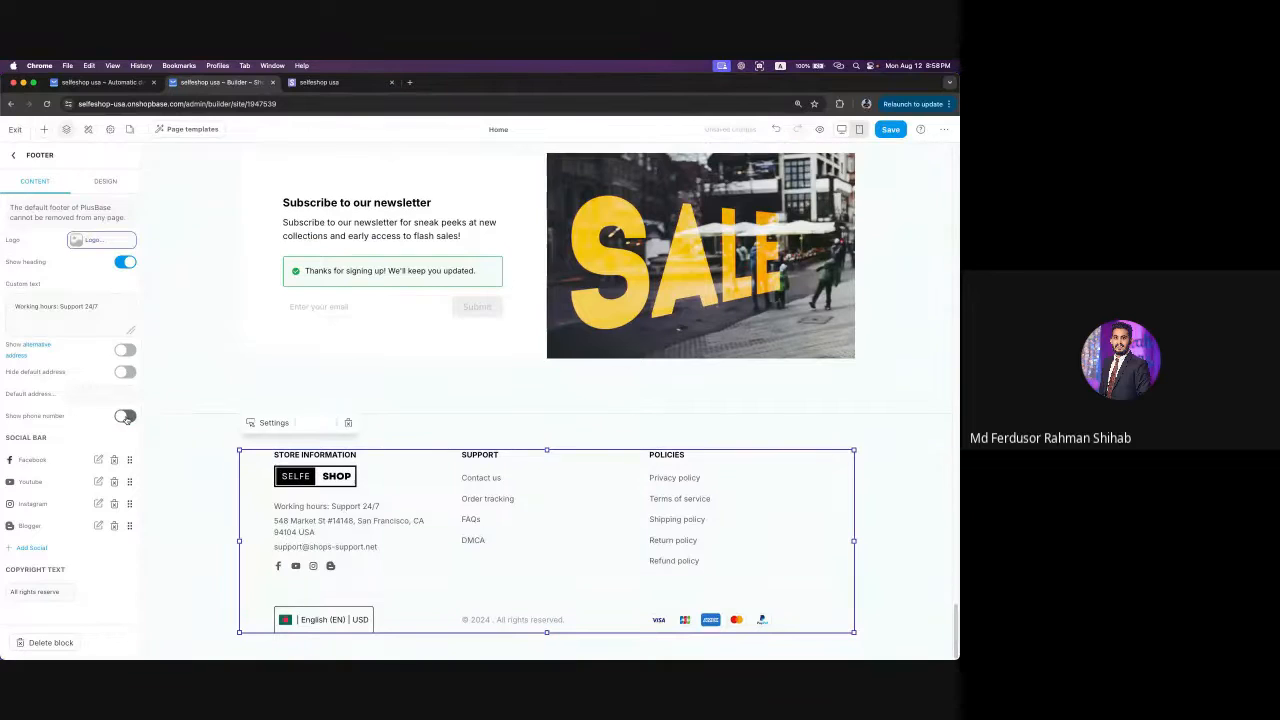
left_click(125, 417)
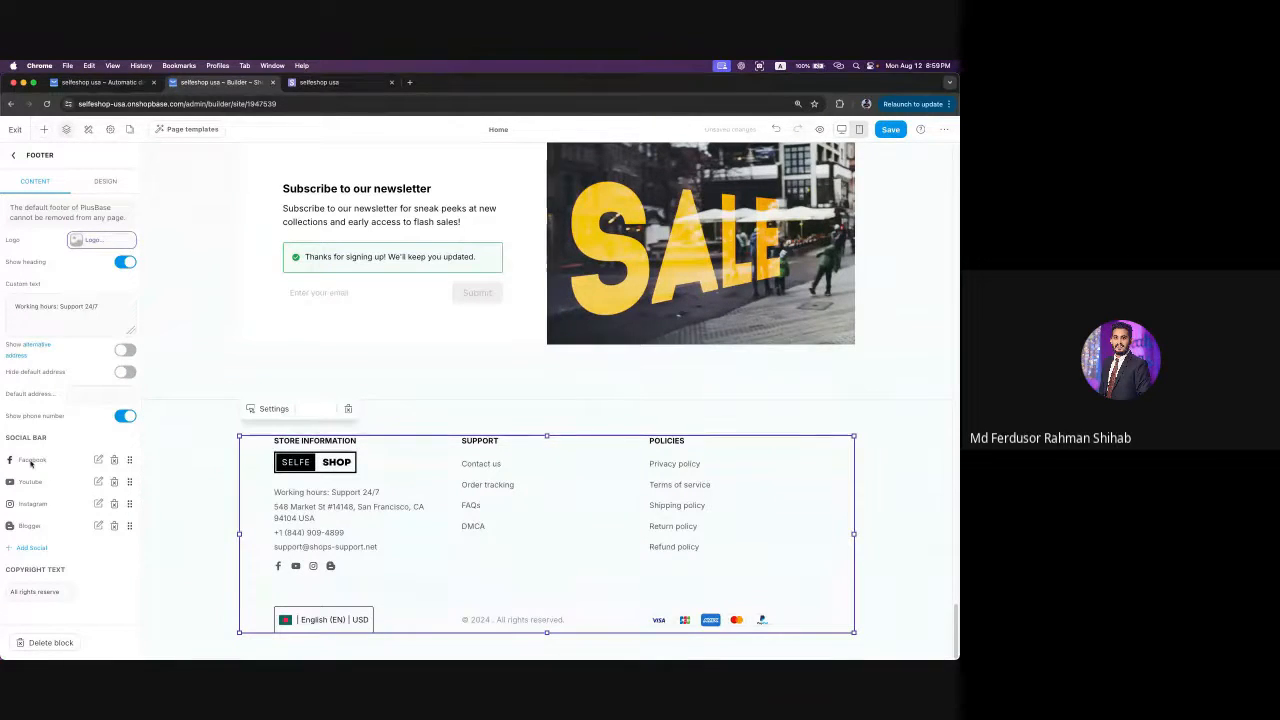
- Check the links set for Facebook and Youtube in the footer's social bar
left_click(99, 461)
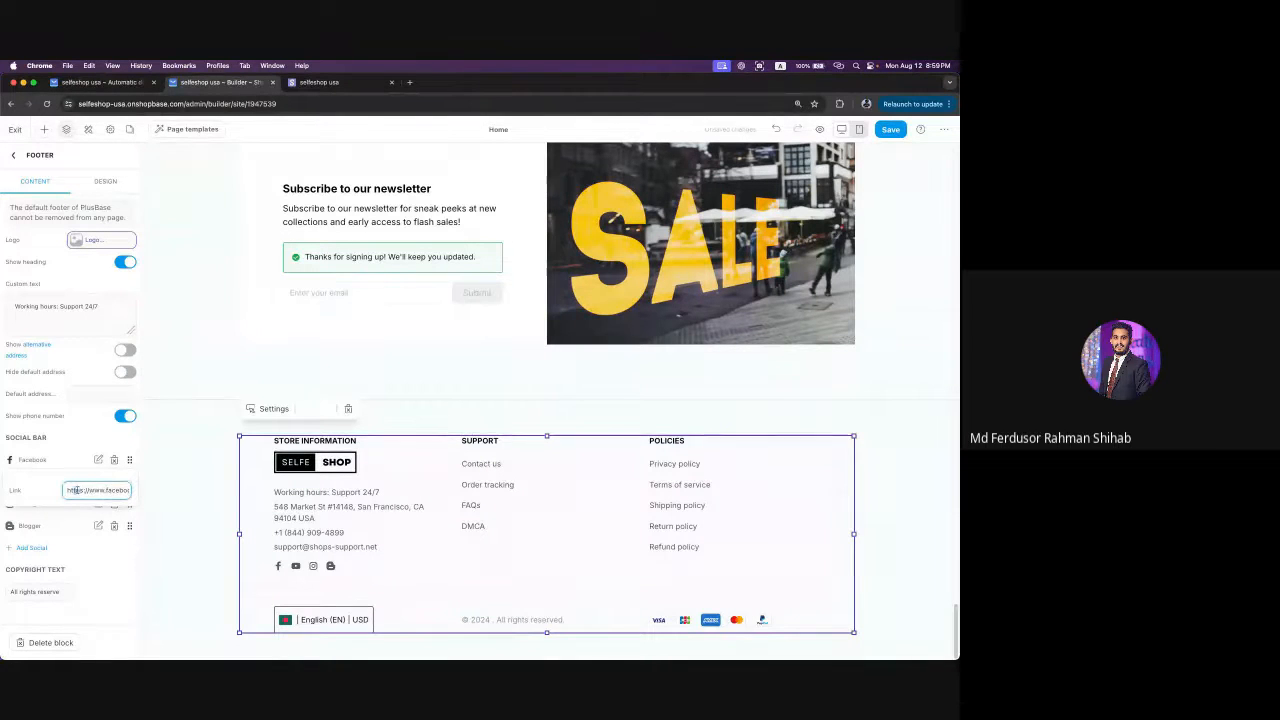
left_click_drag(78, 490, 131, 496)
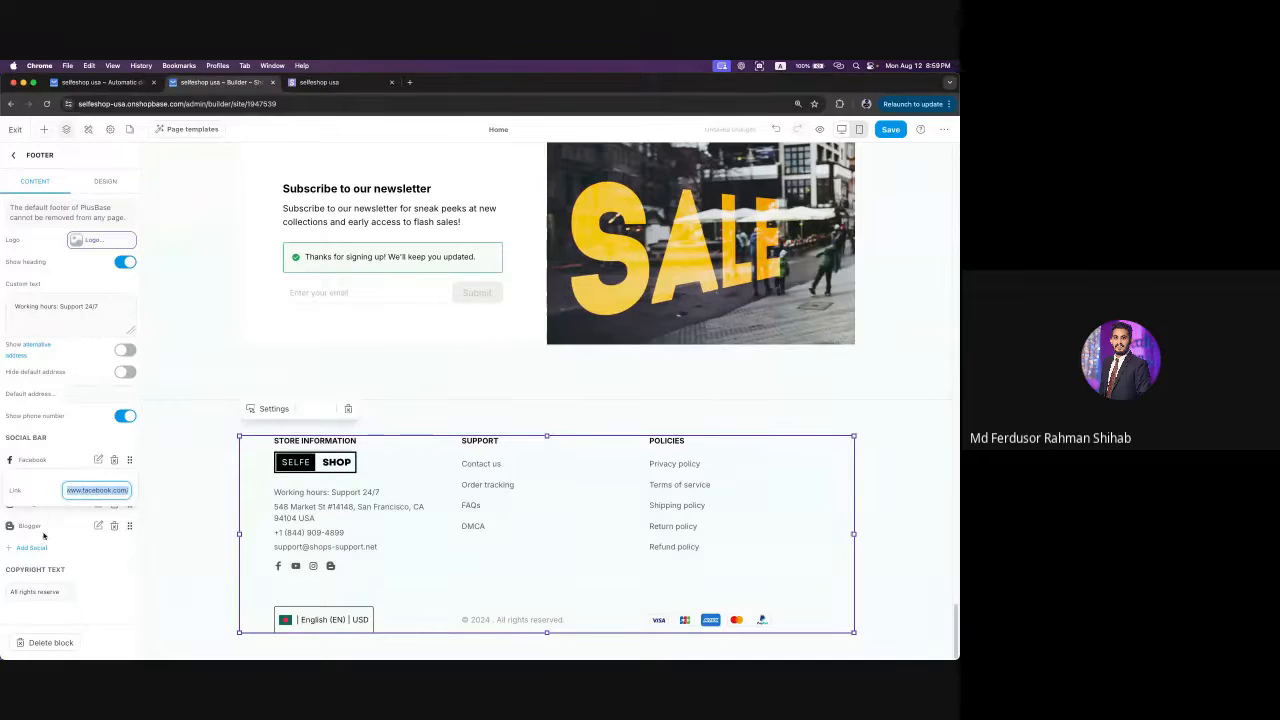
left_click(63, 461)
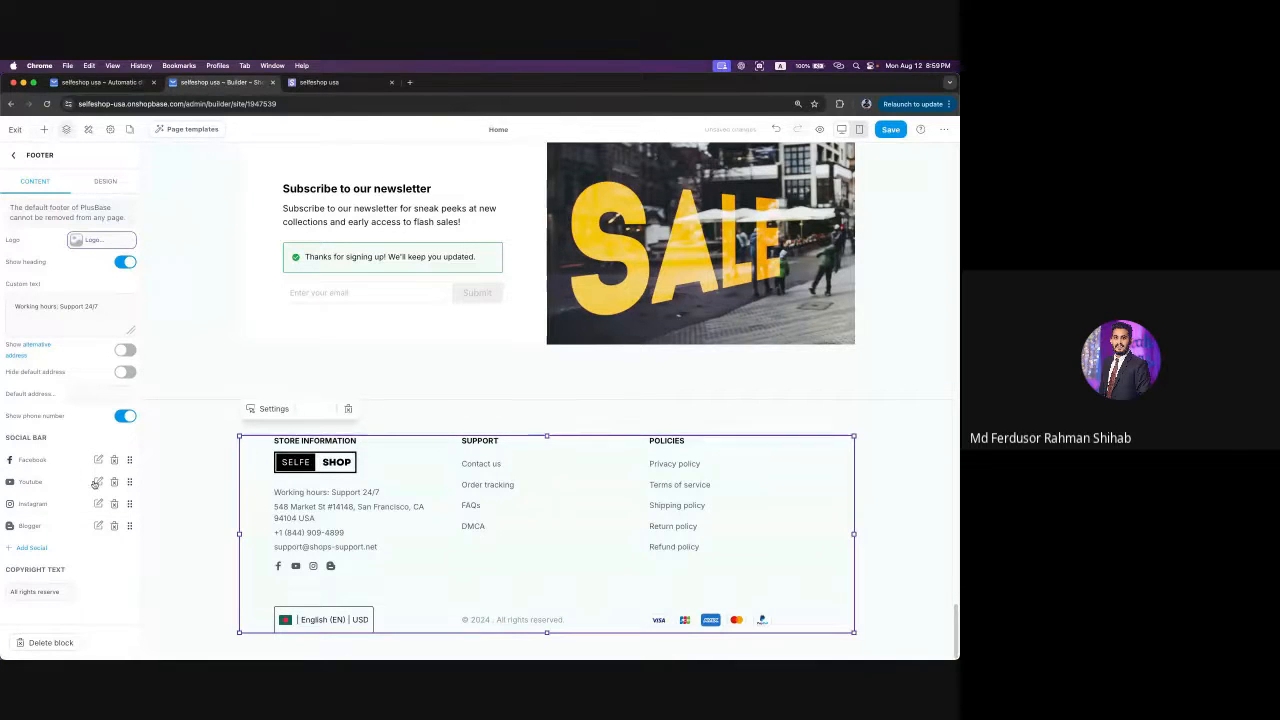
left_click(97, 483)
left_click_drag(72, 514, 148, 522)
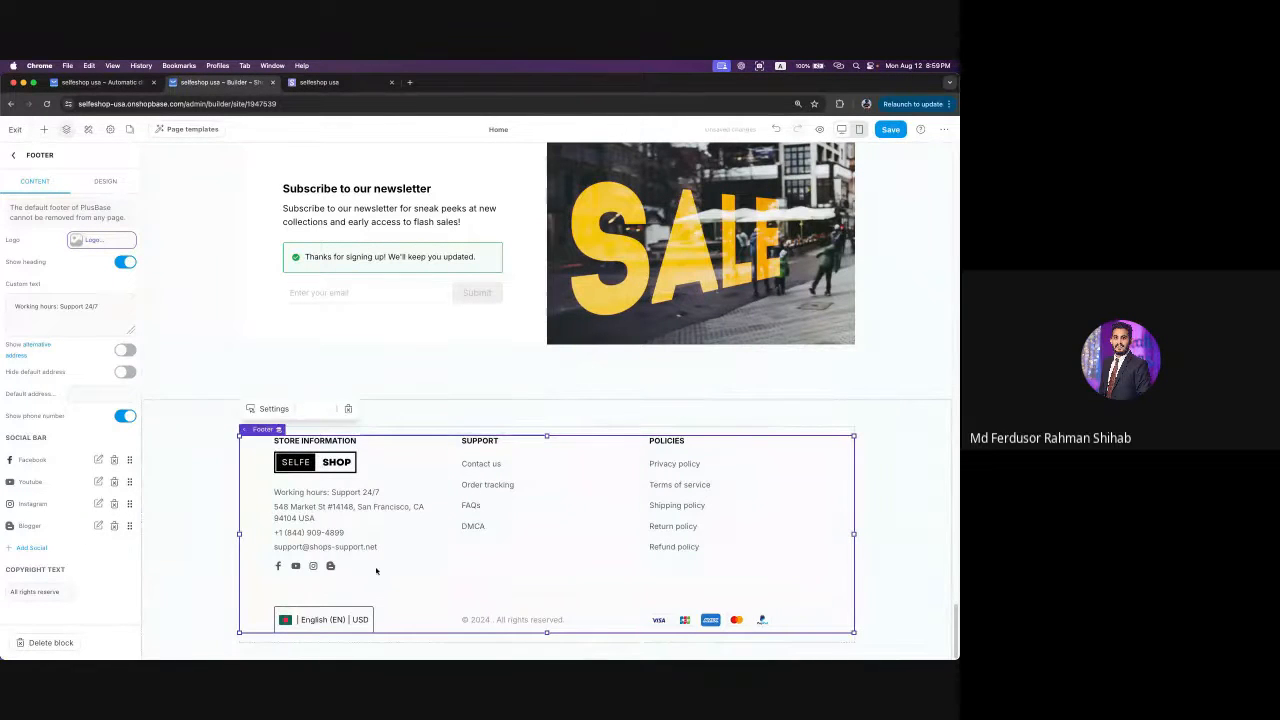
- Remove Blogger from the footer's social bar and check the form for adding a social link
left_click(115, 528)
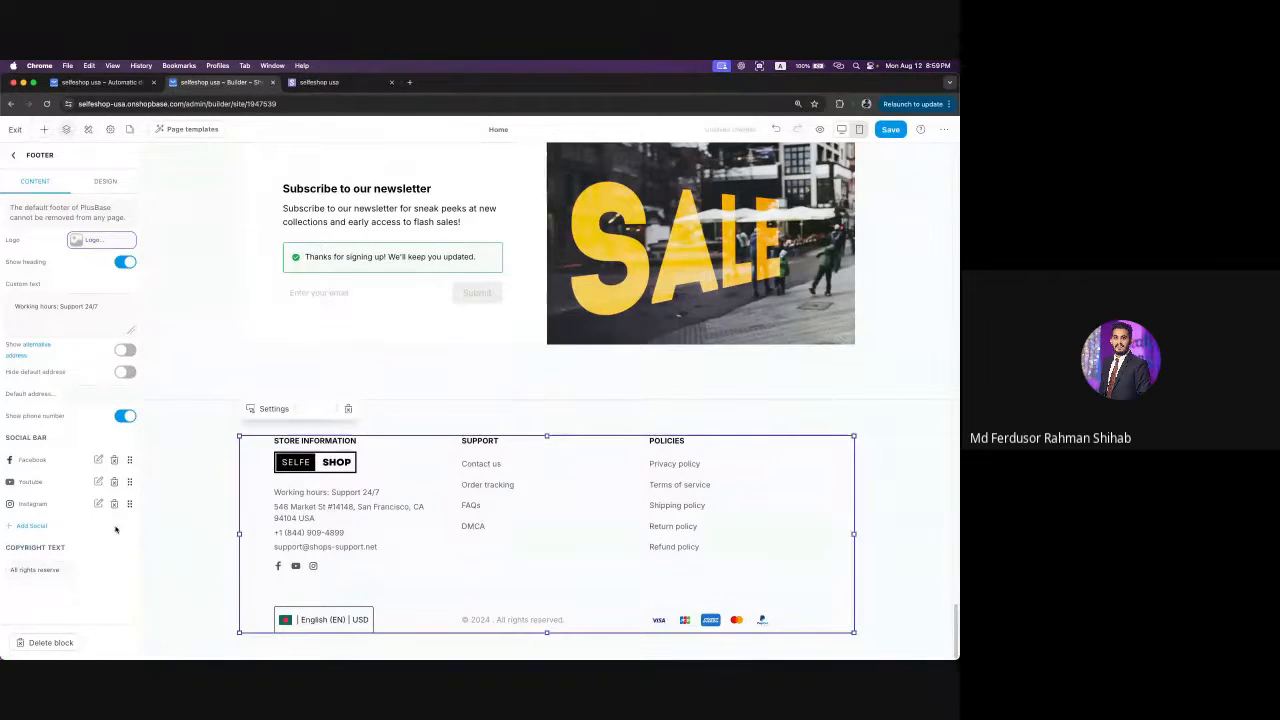
left_click(24, 527)
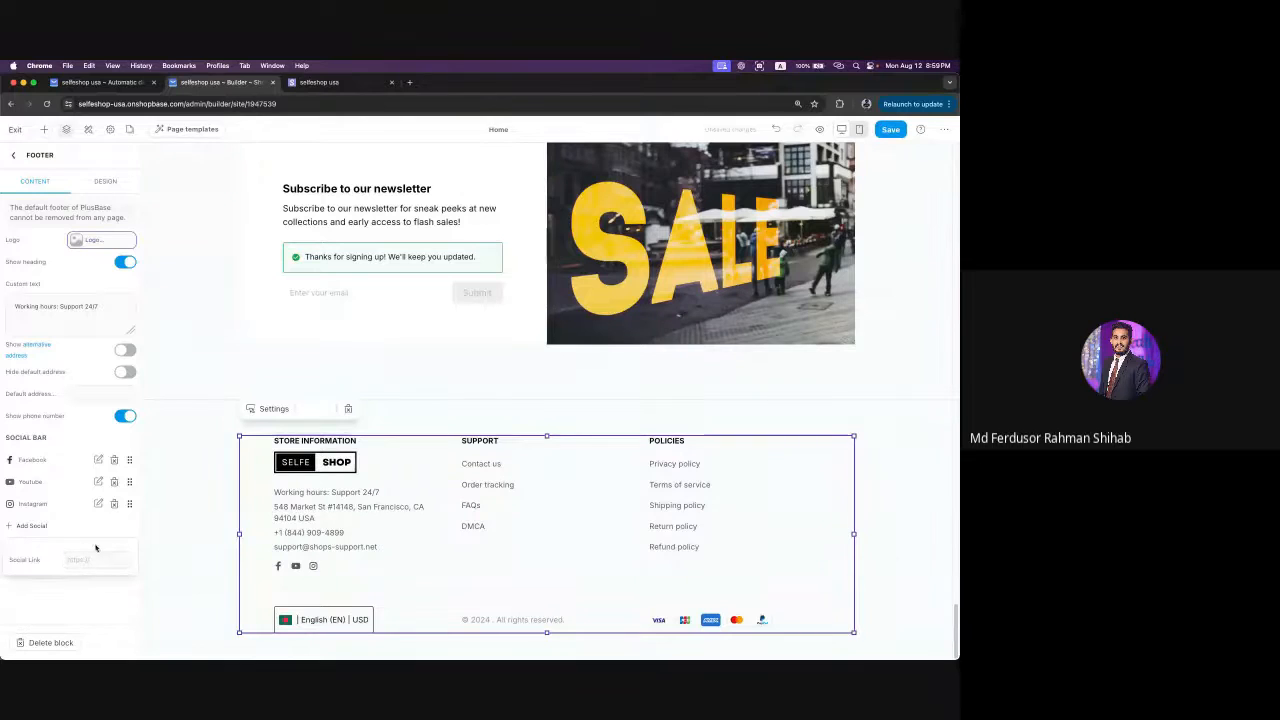
left_click(151, 526)
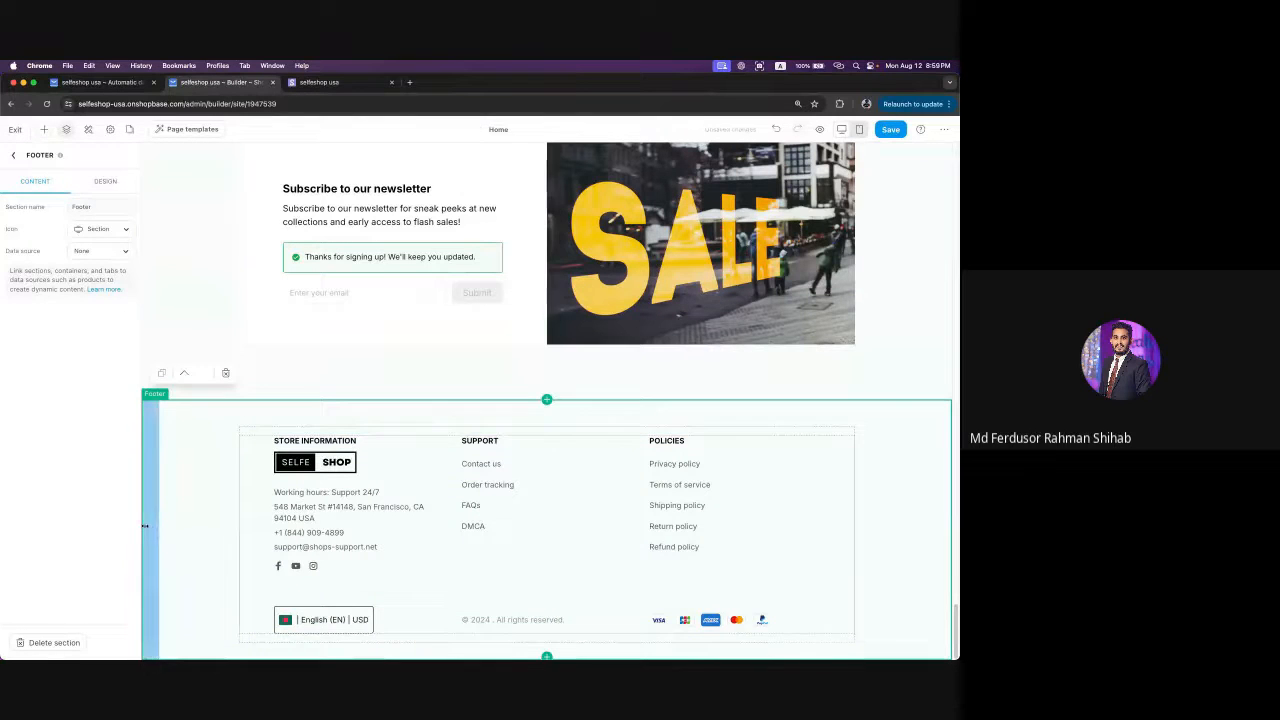
left_click(13, 155)
- Look over the footer block's content and design settings, and return to the collapsed layer list
left_click(81, 531)
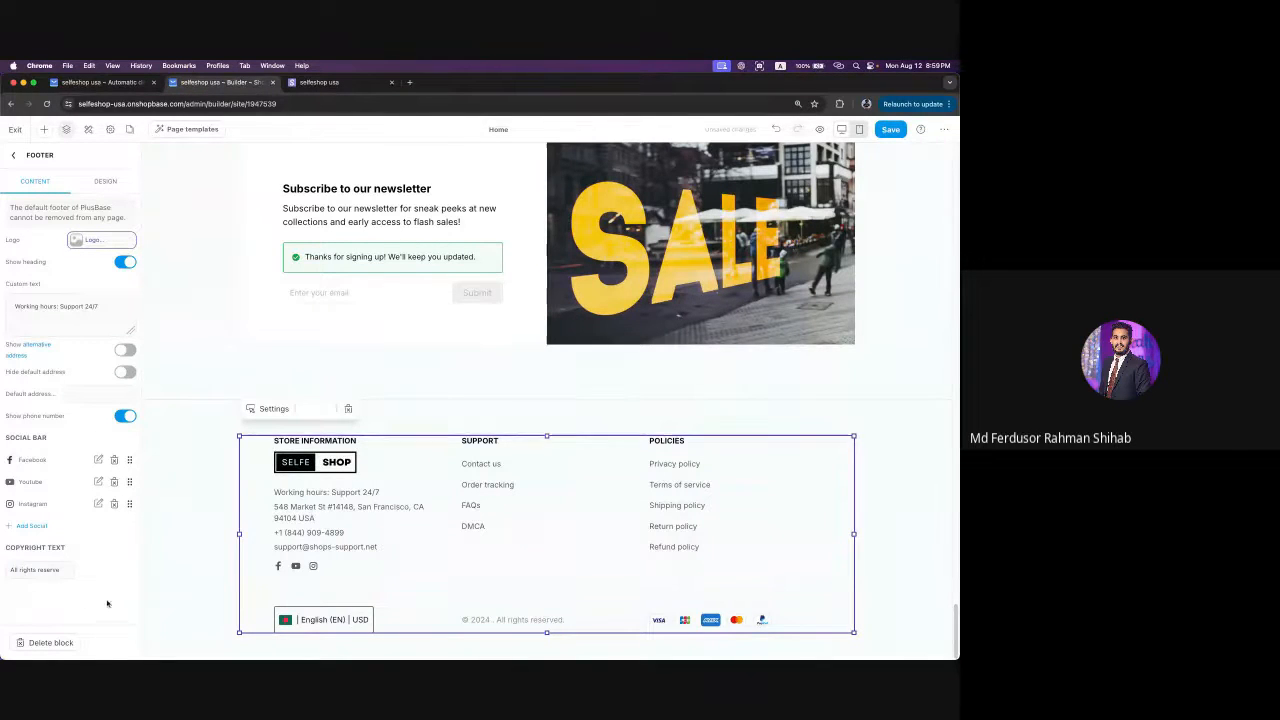
left_click(96, 184)
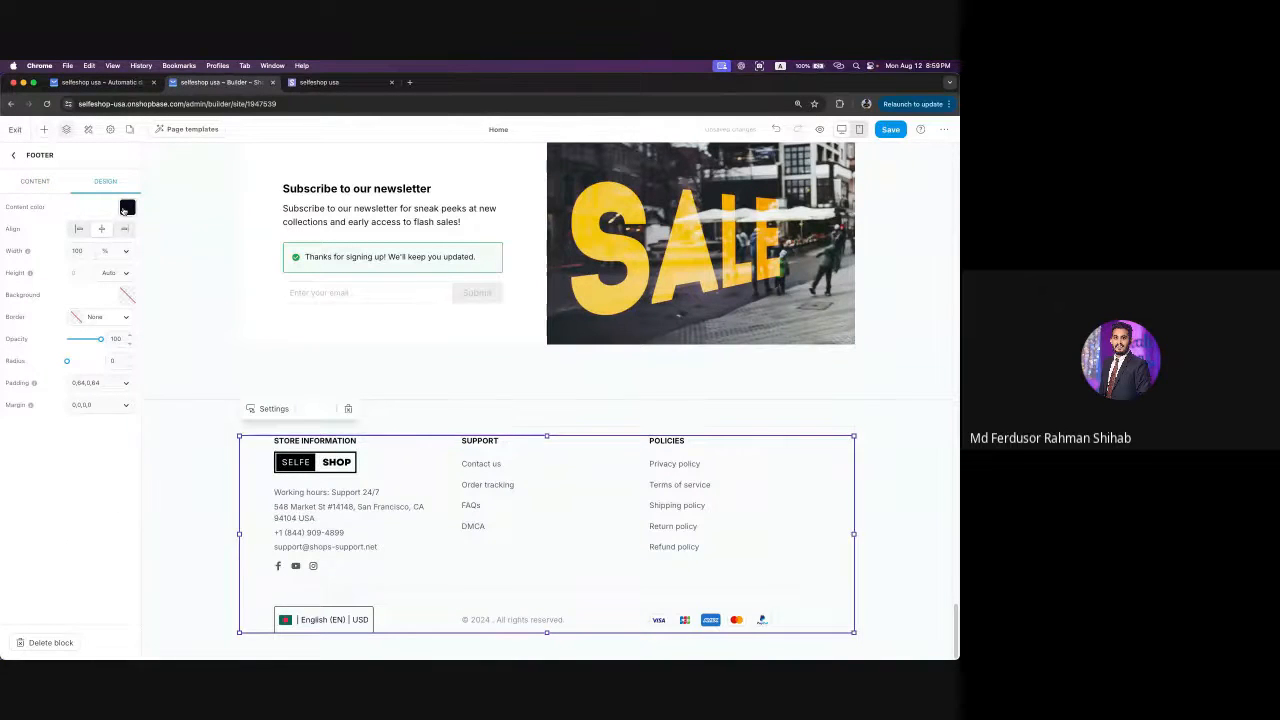
left_click(14, 156)
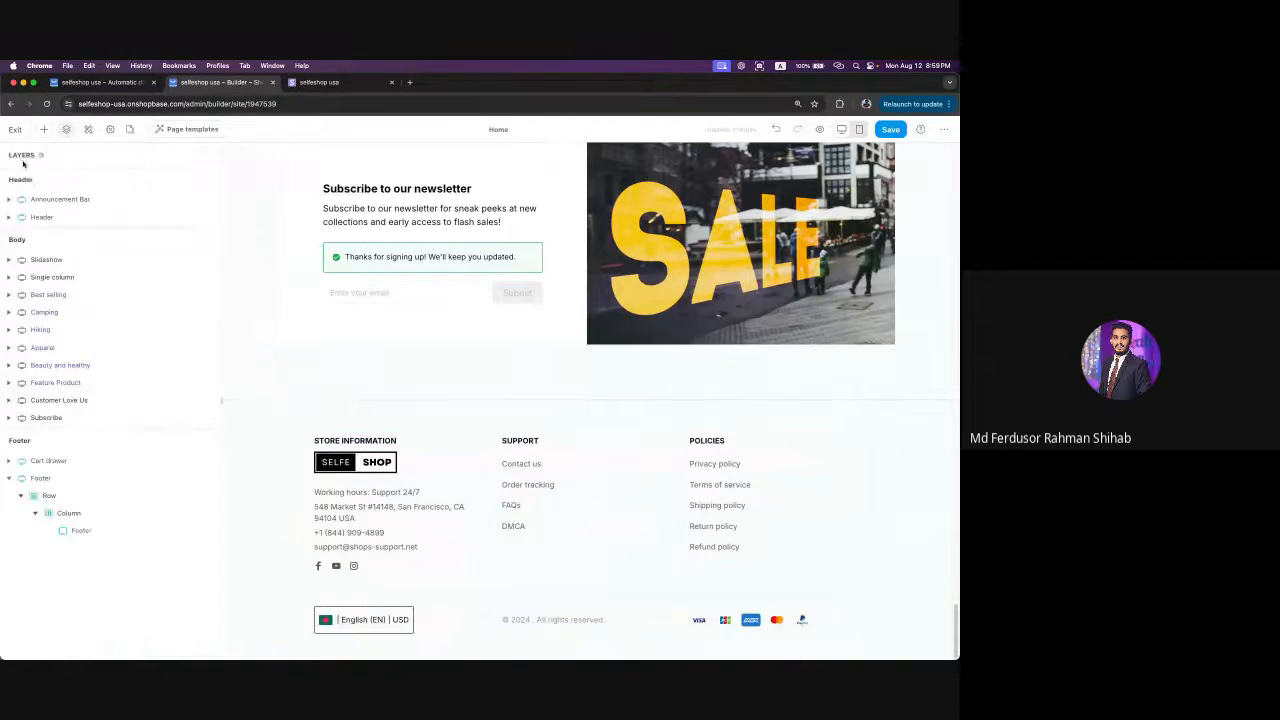
left_click(9, 479)
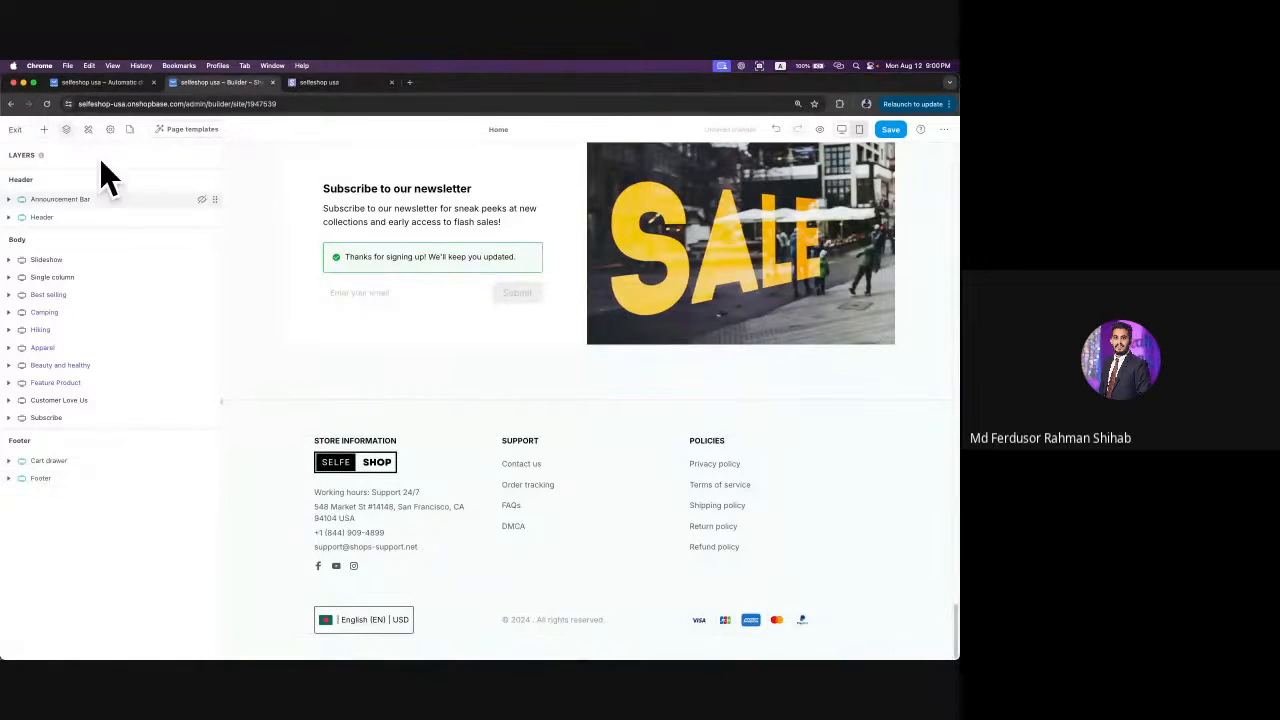
- Insert the prebuilt footer section with logo, link columns and newsletter form above the existing footer, and compare both footers
left_click(43, 129)
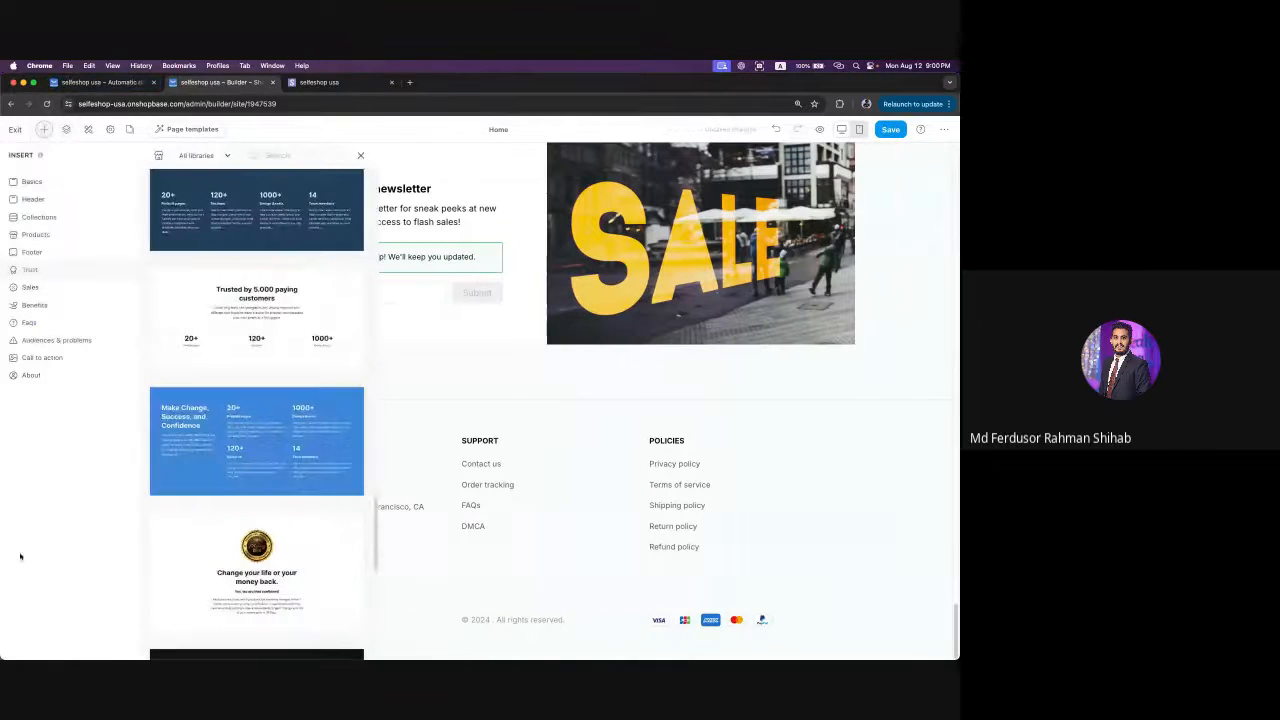
left_click(47, 258)
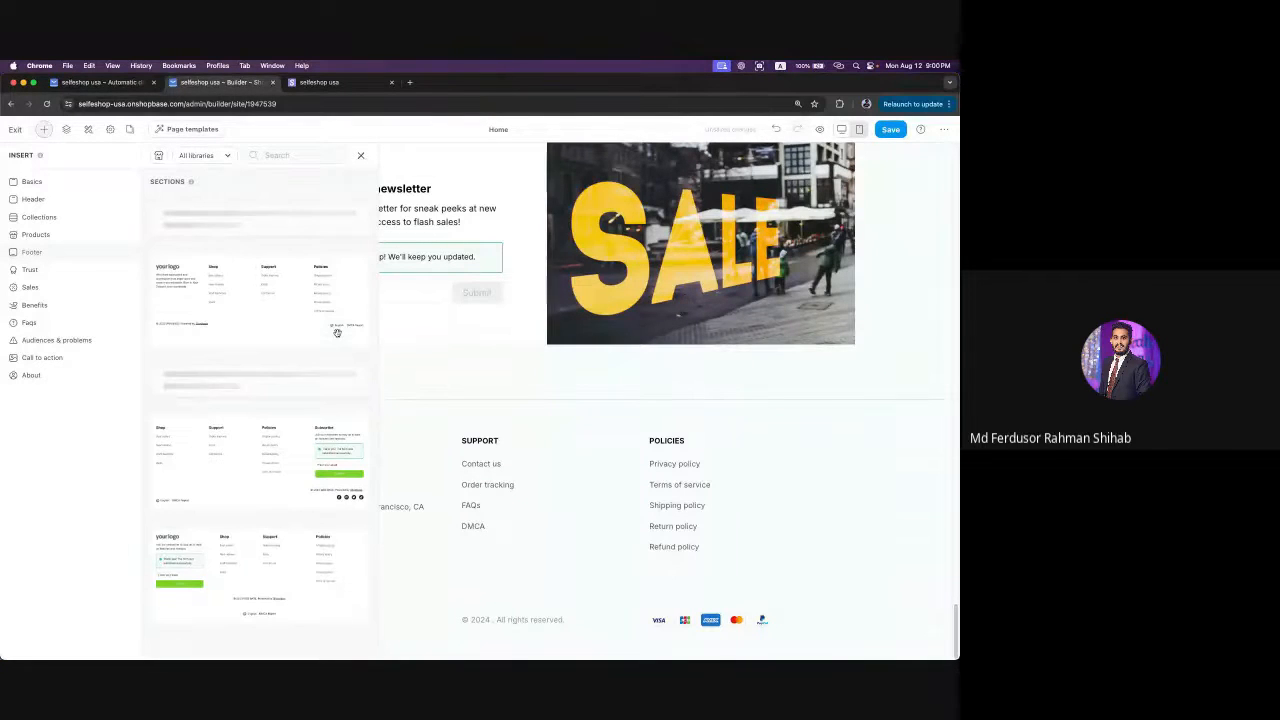
mouse_move(337, 332)
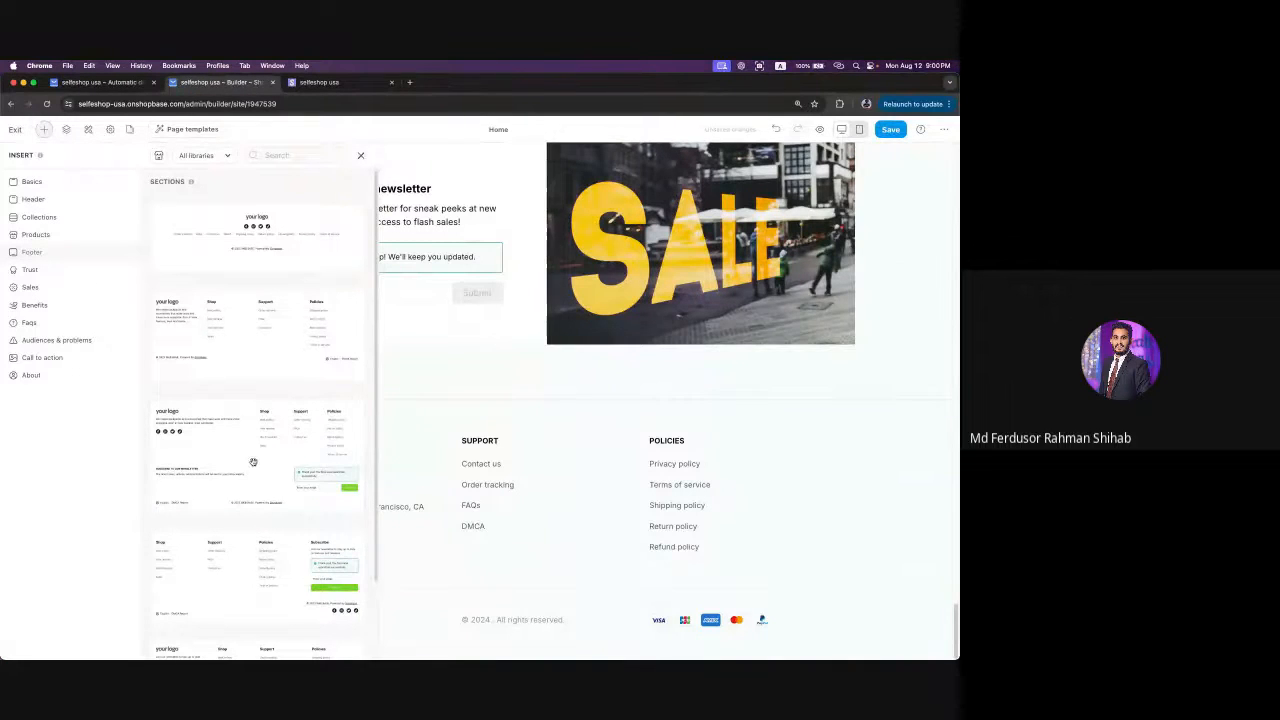
left_click_drag(253, 462, 563, 488)
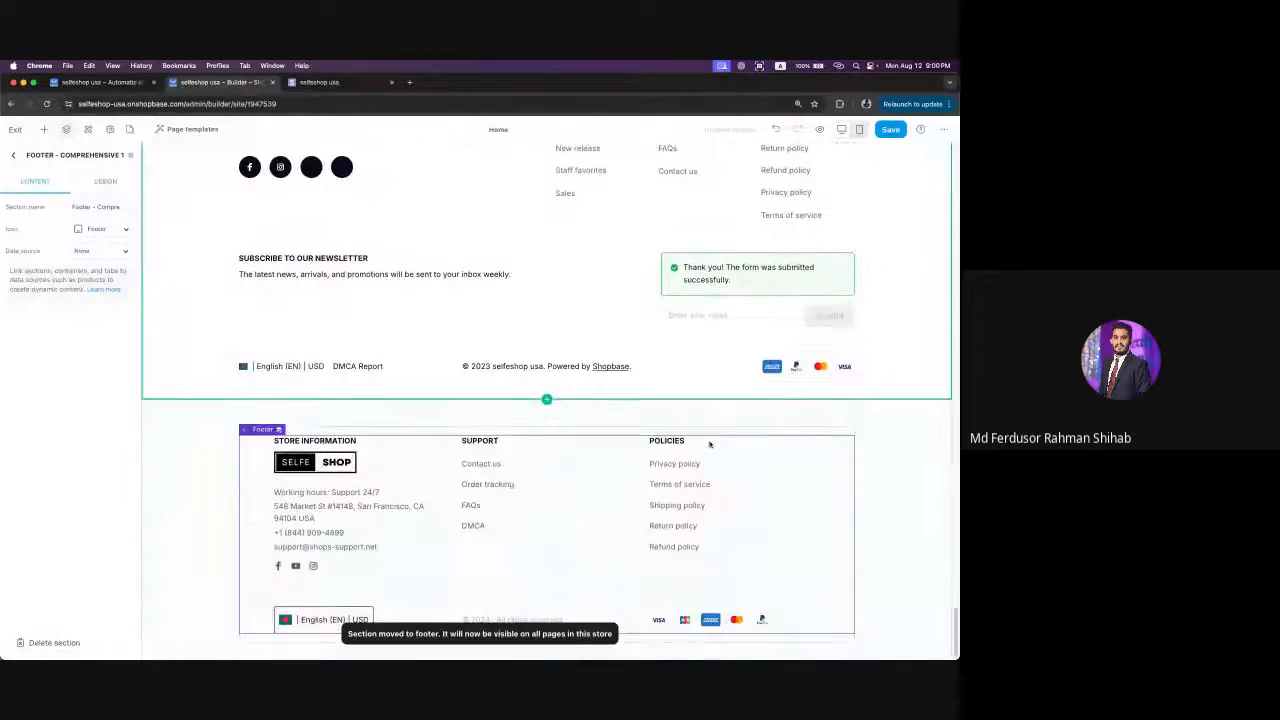
scroll(431, 504, "up", 2)
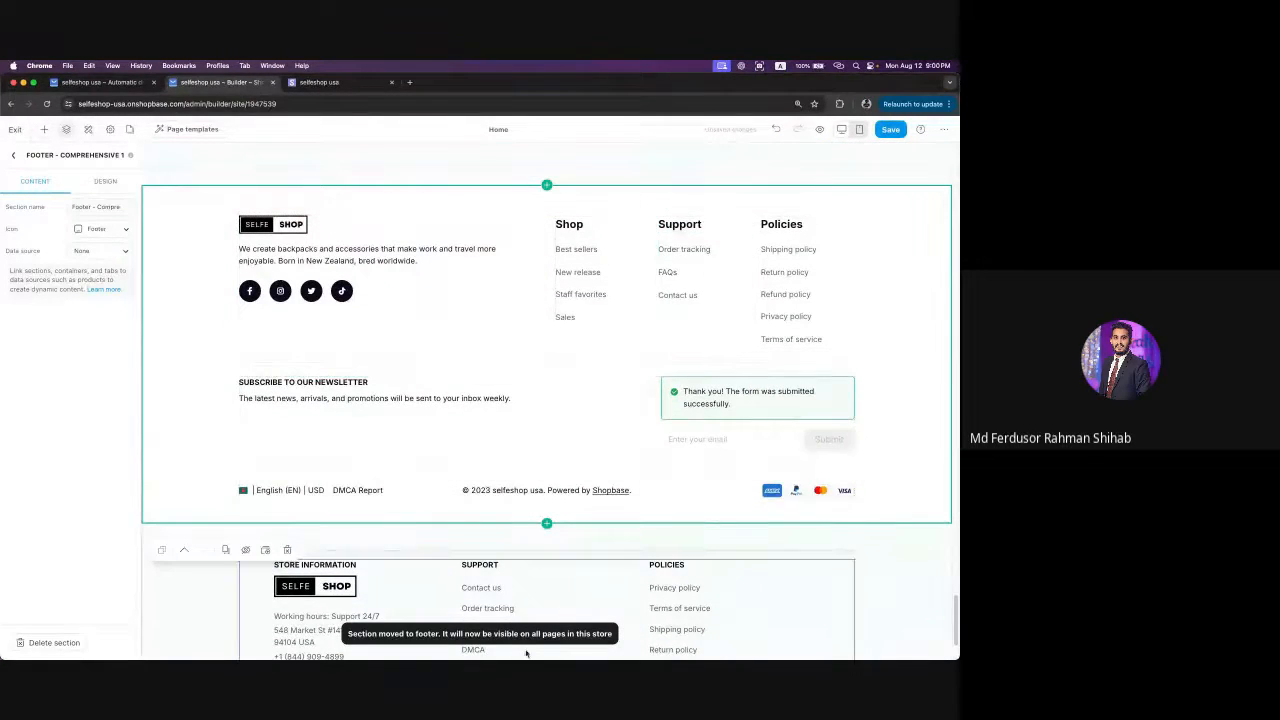
scroll(658, 527, "down", 2)
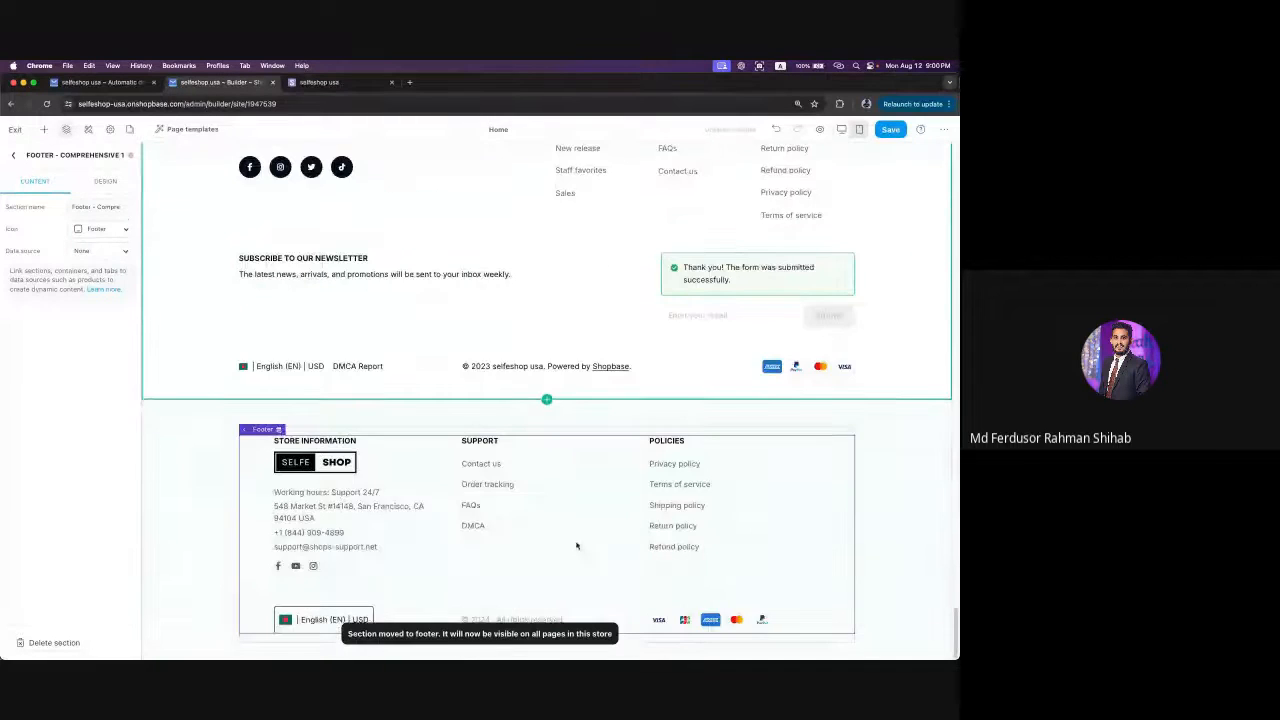
scroll(576, 546, "up", 2)
- Delete the added Footer - Comprehensive 1 section
left_click(12, 156)
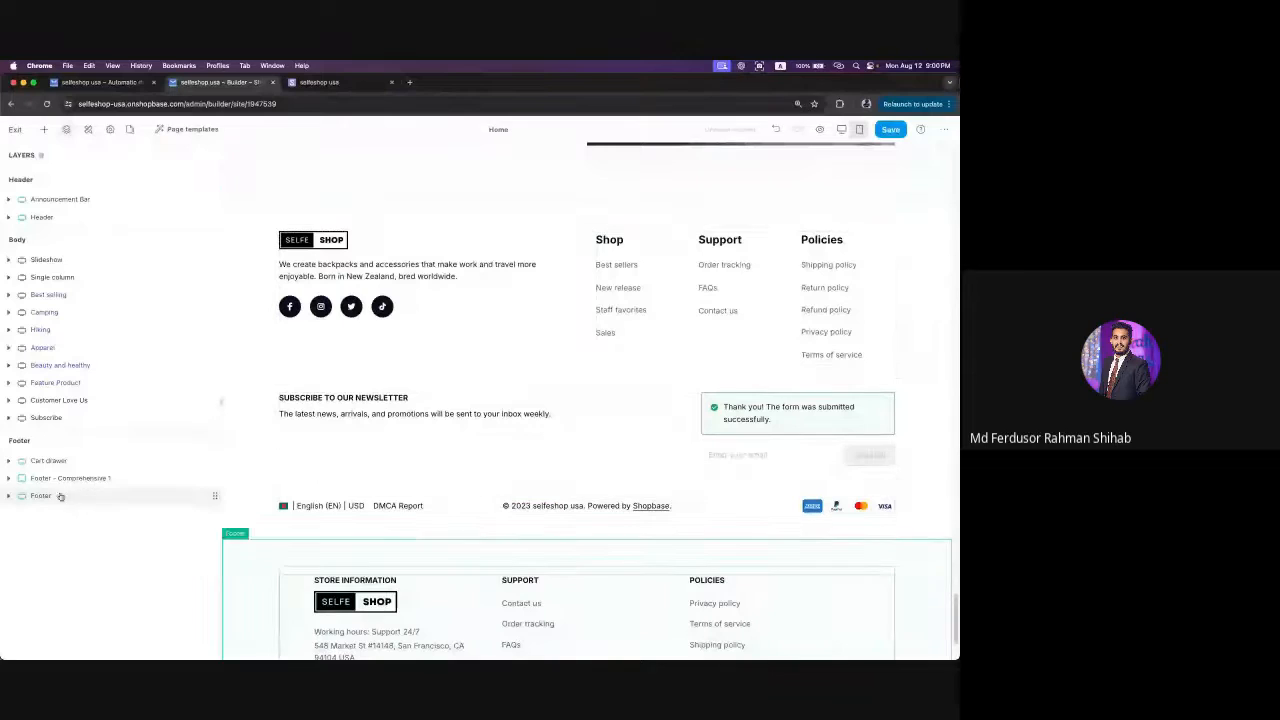
left_click(86, 482)
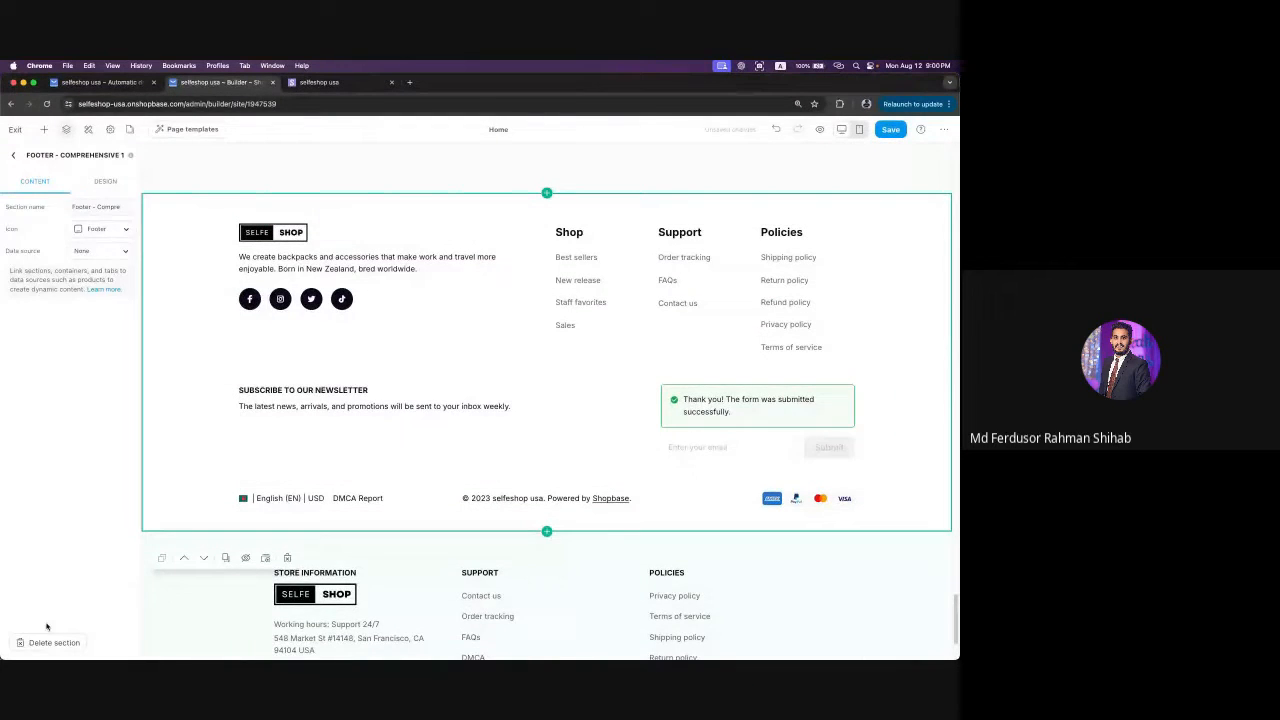
left_click(55, 643)
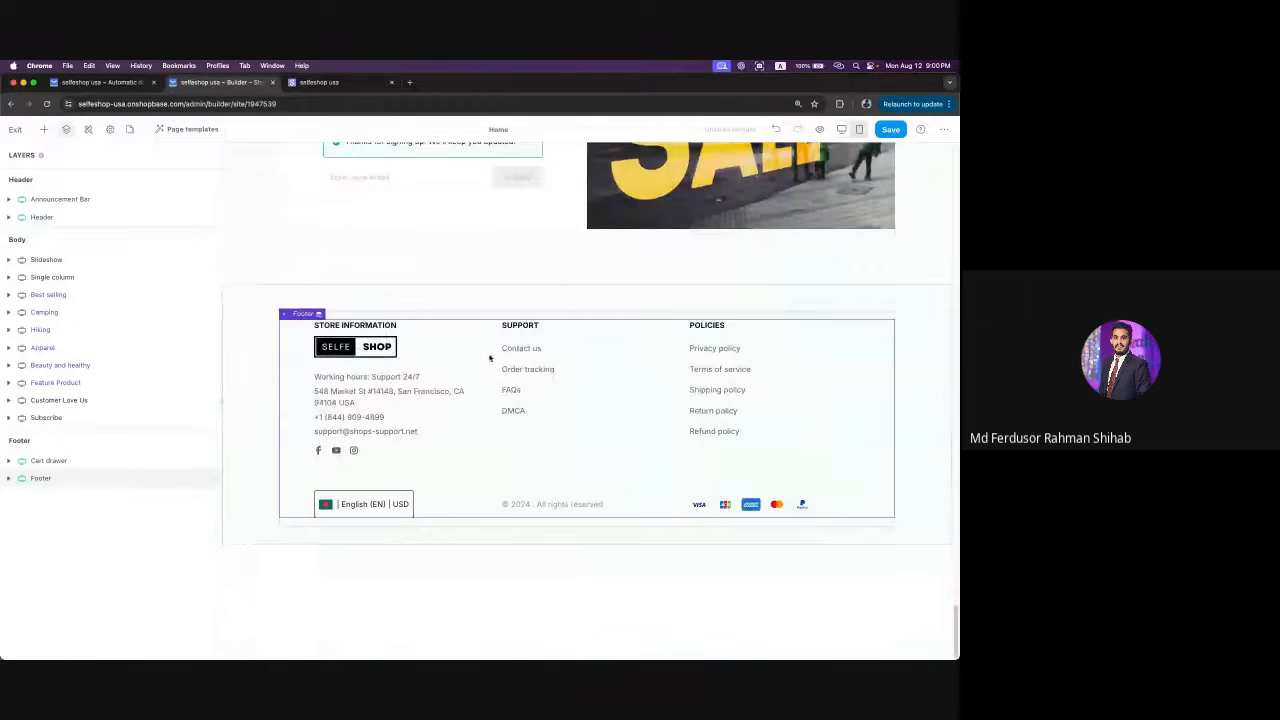
- Save the changes made to the home page
scroll(414, 421, "up", 10)
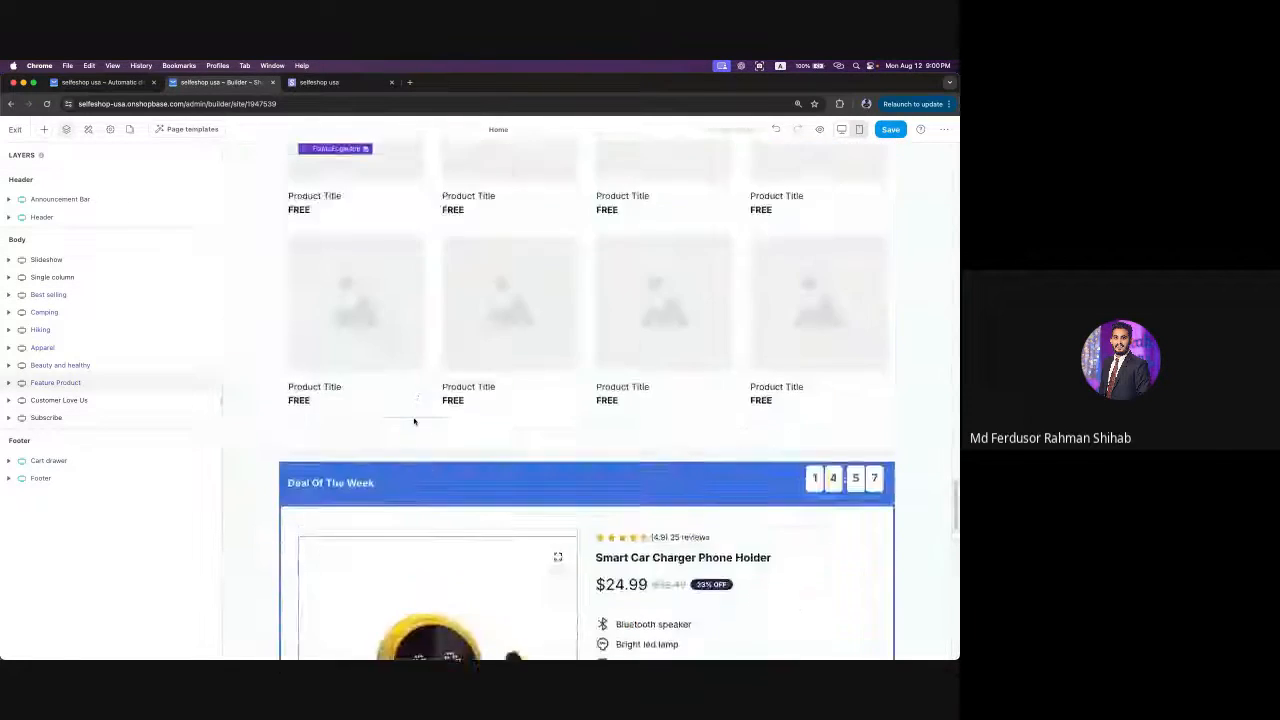
scroll(414, 421, "up", 15)
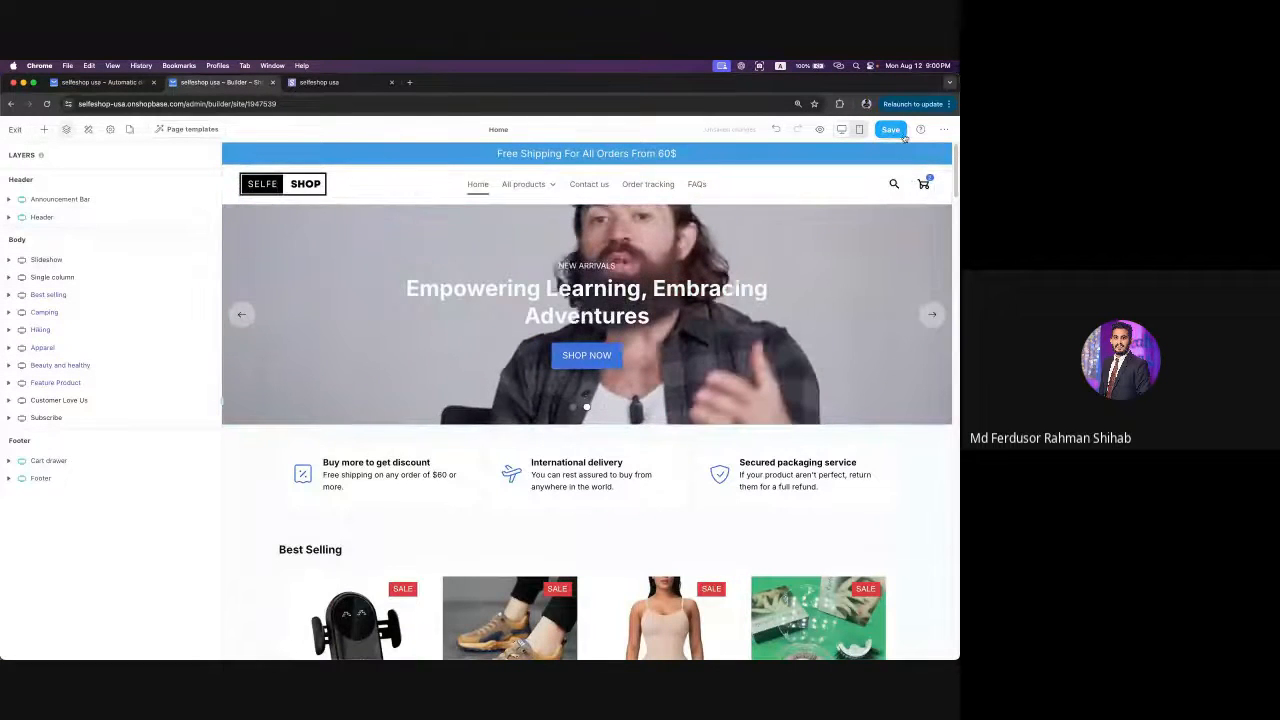
left_click(901, 134)
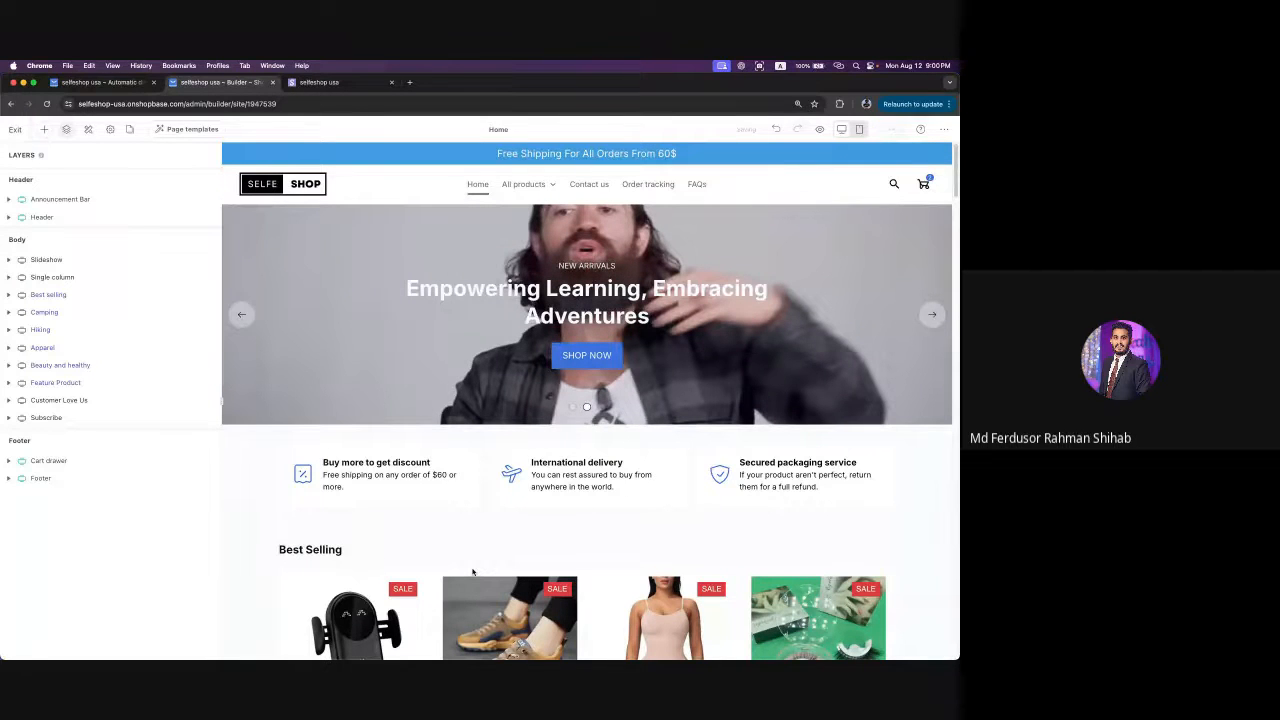
- Look over the saved home page down to the footer and back up through the product collections
scroll(609, 508, "down", 2)
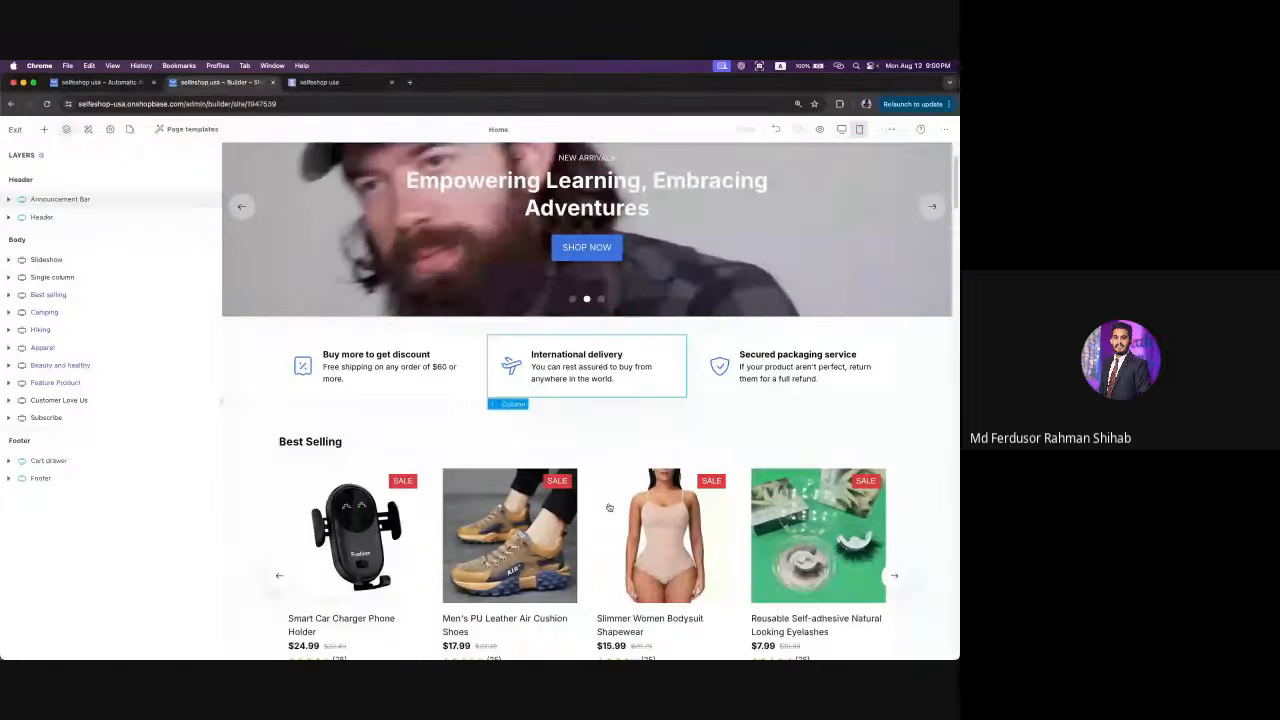
scroll(609, 508, "down", 20)
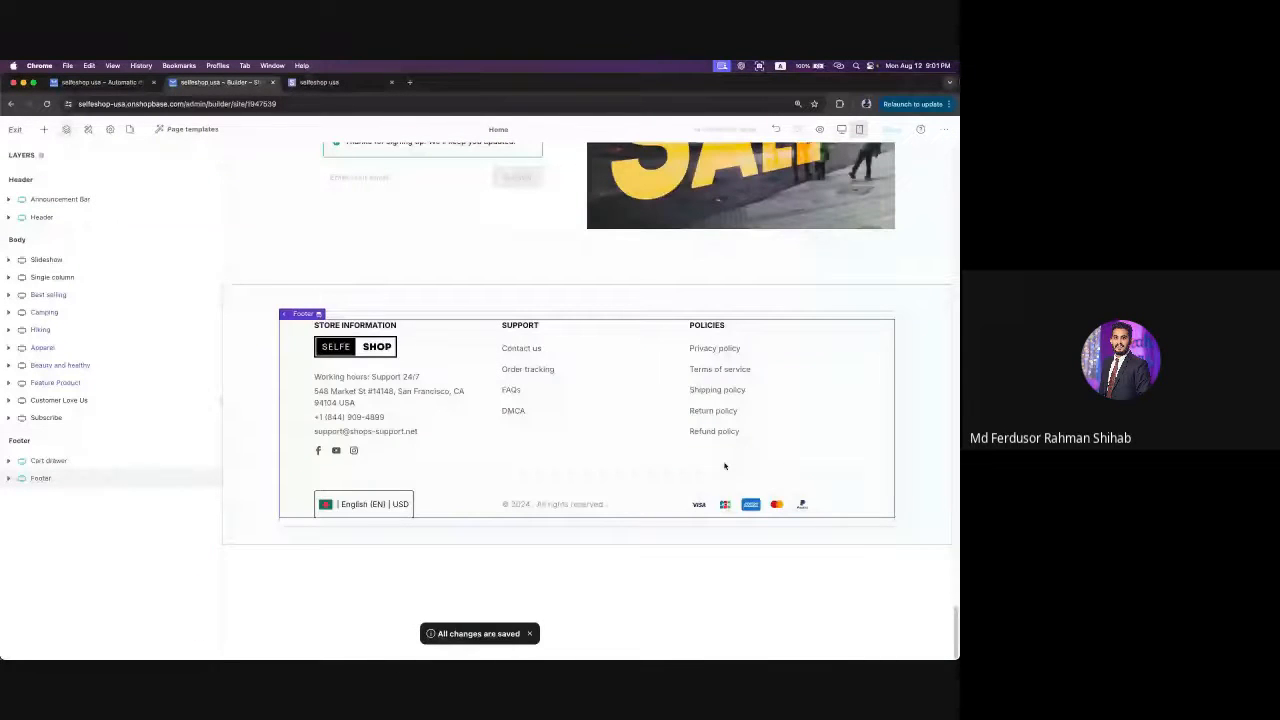
scroll(641, 537, "up", 5)
scroll(641, 537, "up", 20)
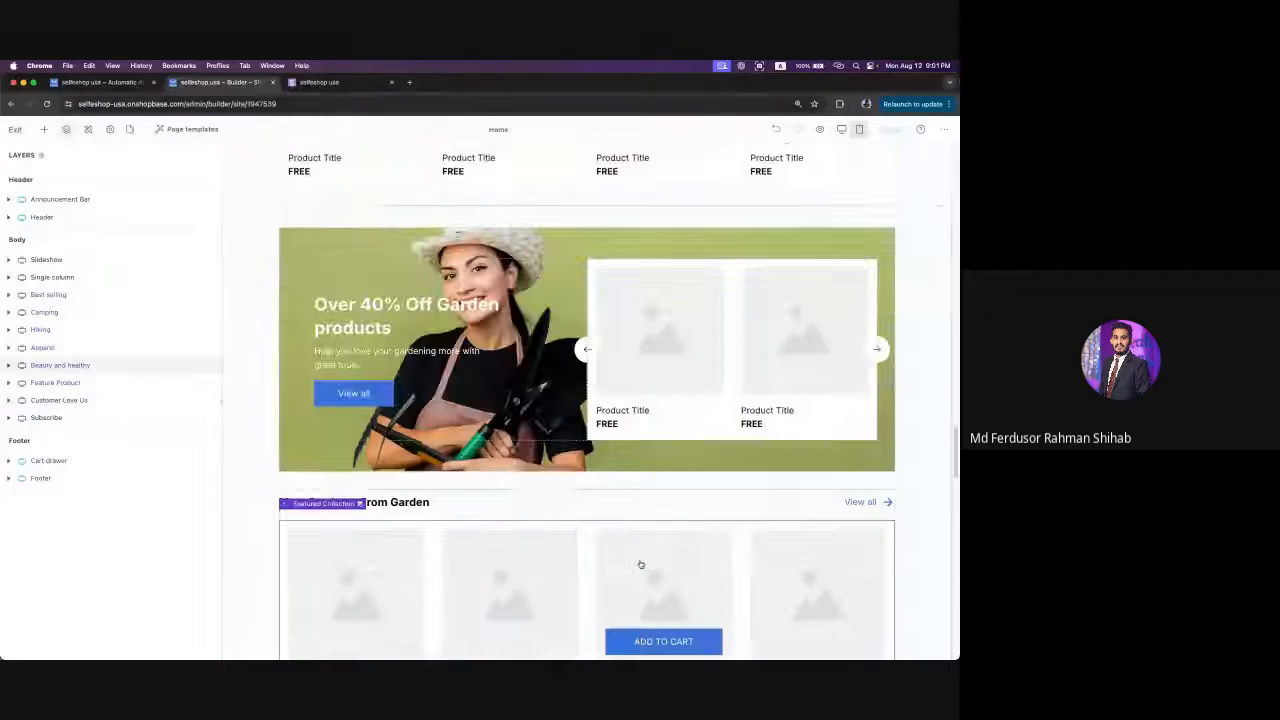
- Look over the home page preview from the slideshow through the product collections to the Deal Of The Week section
scroll(641, 565, "up", 10)
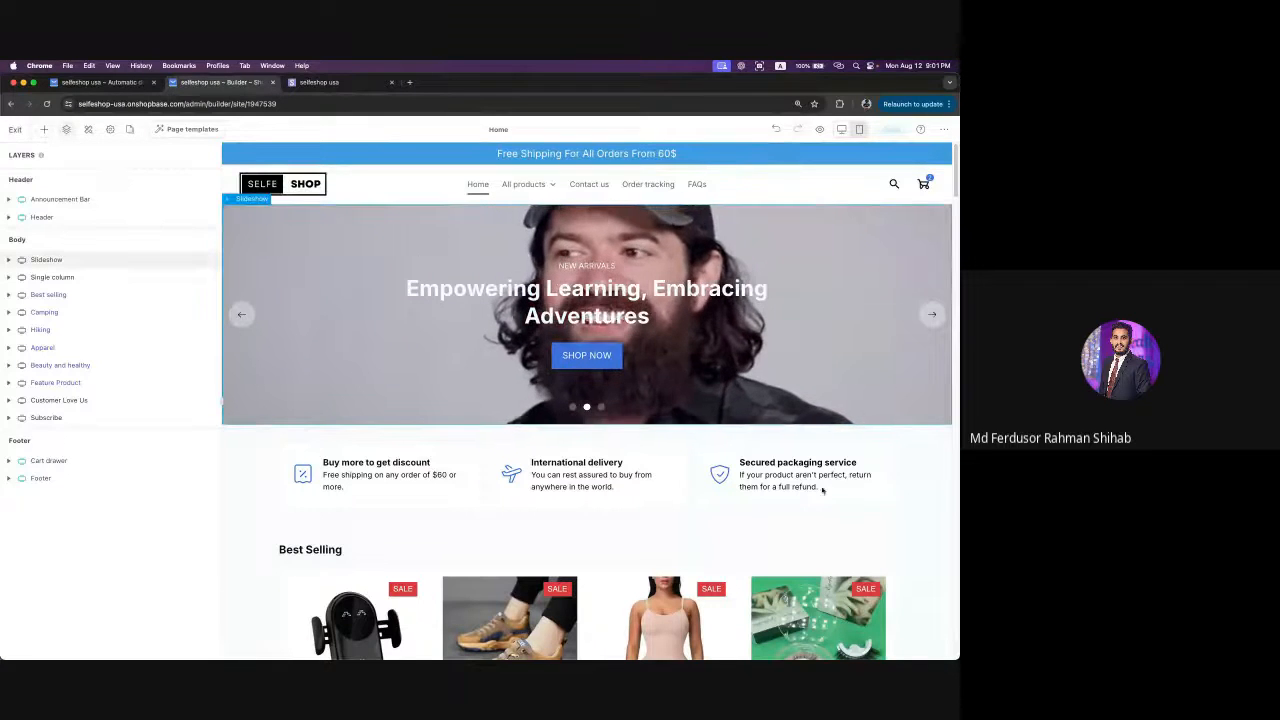
scroll(660, 425, "down", 10)
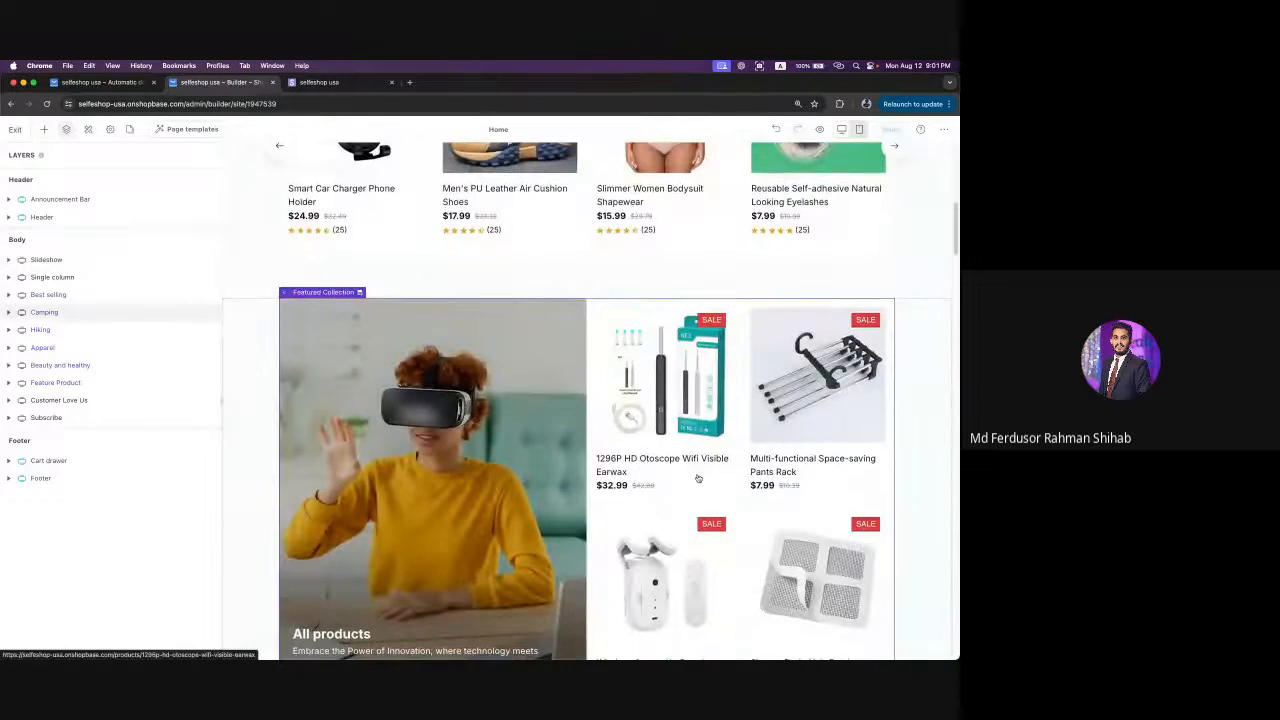
scroll(660, 425, "down", 4)
scroll(636, 425, "up", 2)
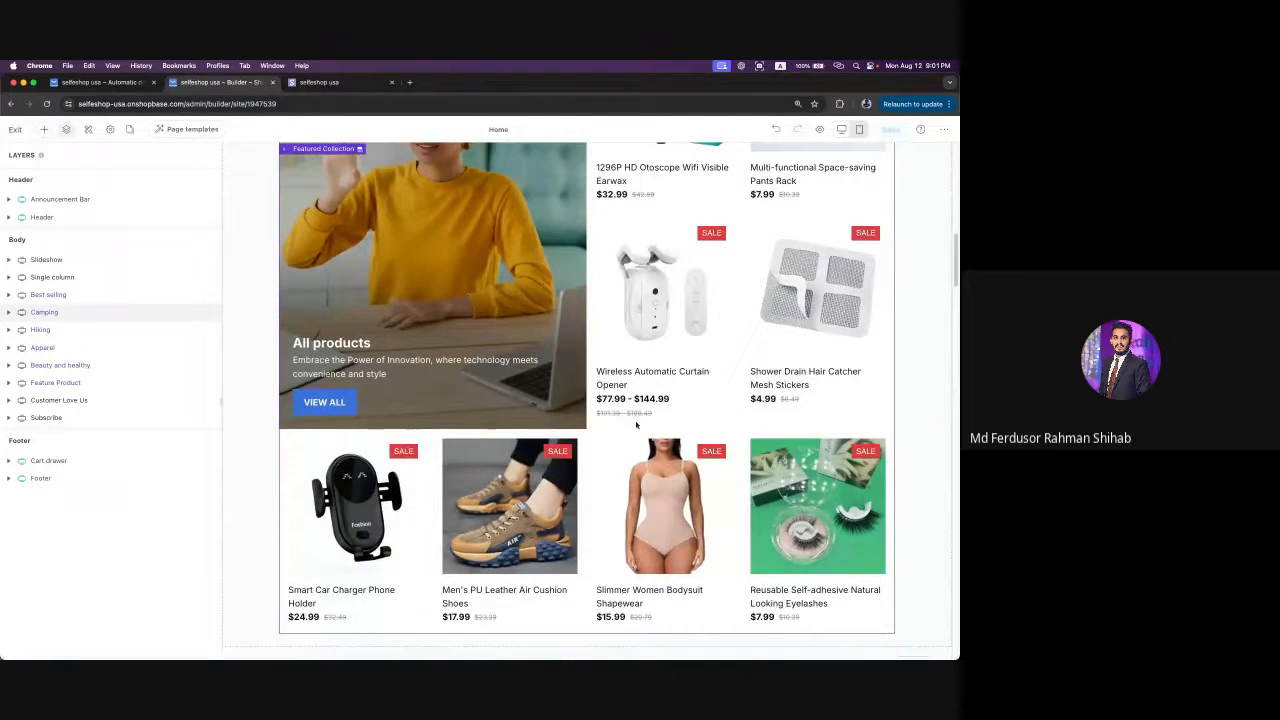
scroll(578, 438, "up", 12)
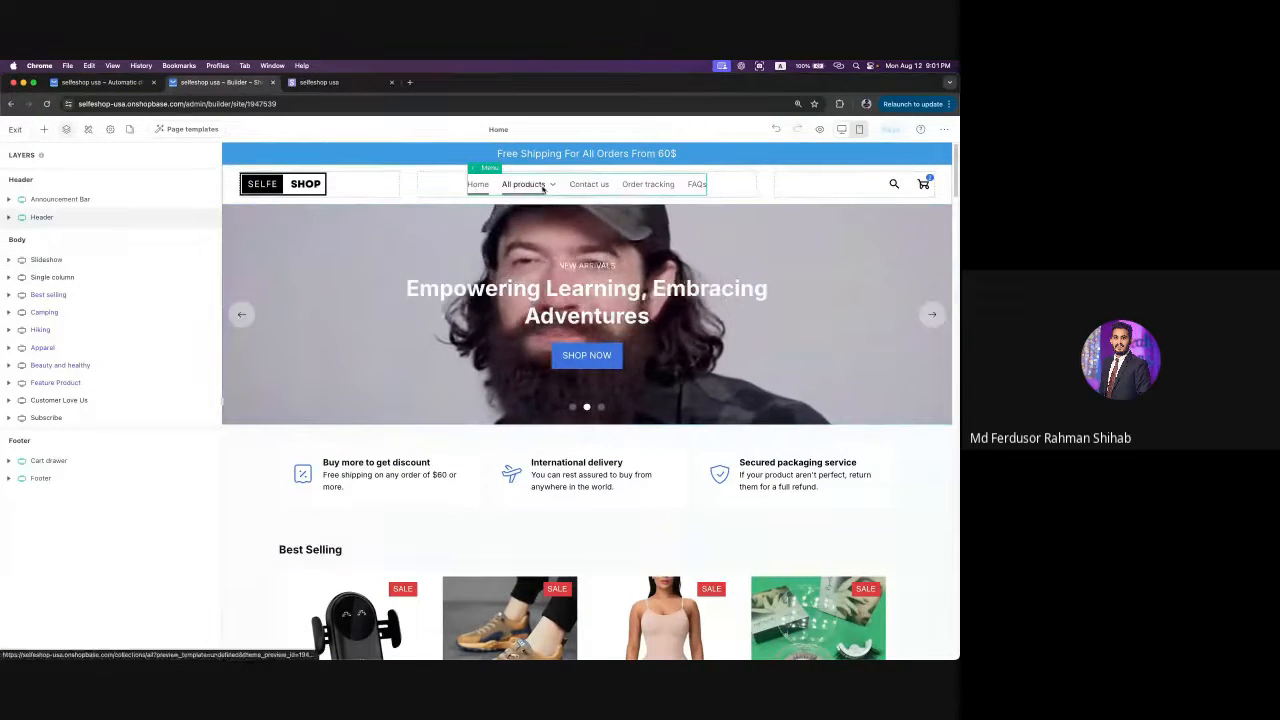
scroll(549, 359, "down", 10)
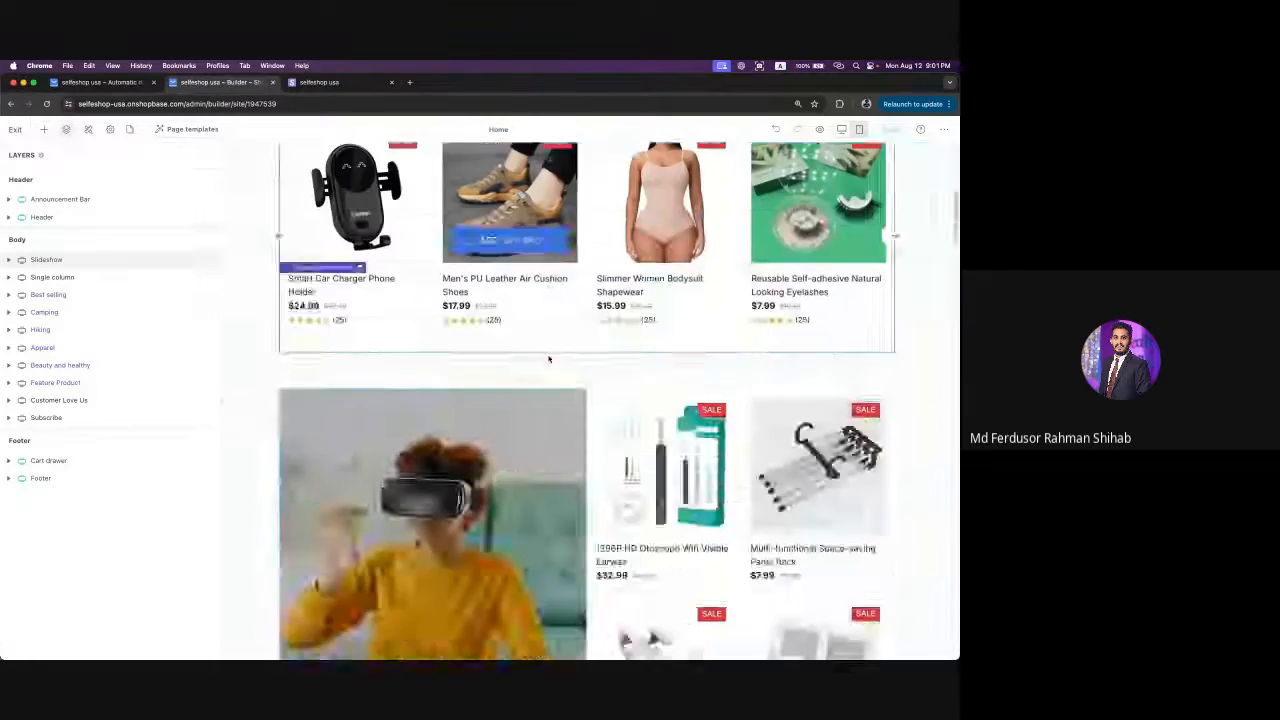
scroll(549, 359, "down", 10)
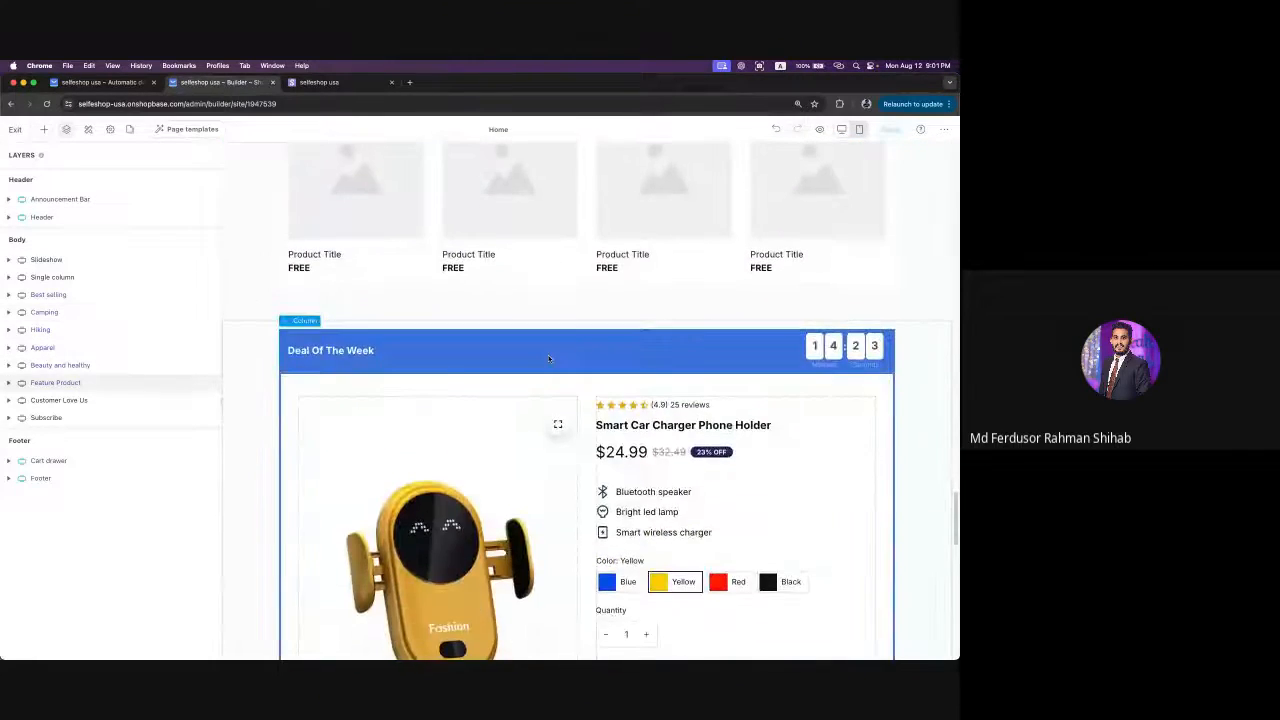
scroll(549, 359, "up", 10)
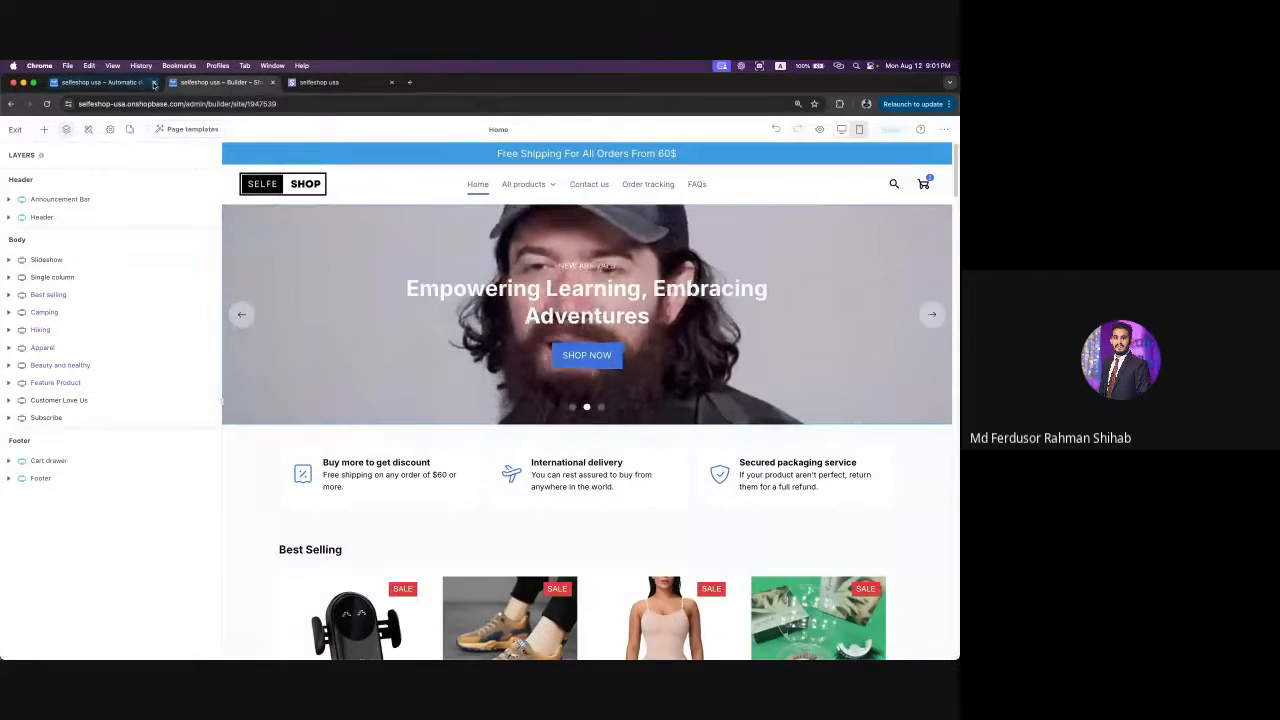
- Close the shopping cart drawer on the live storefront and compare the storefront with the page builder
left_click(98, 85)
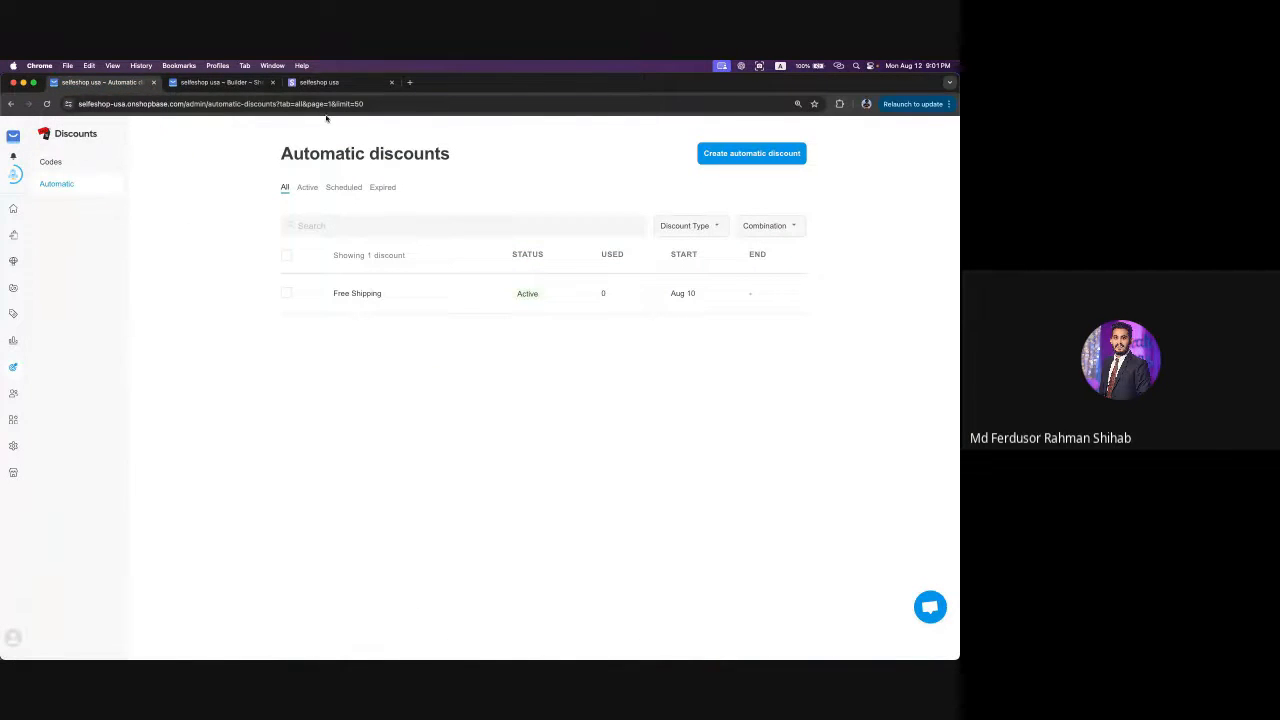
left_click(320, 82)
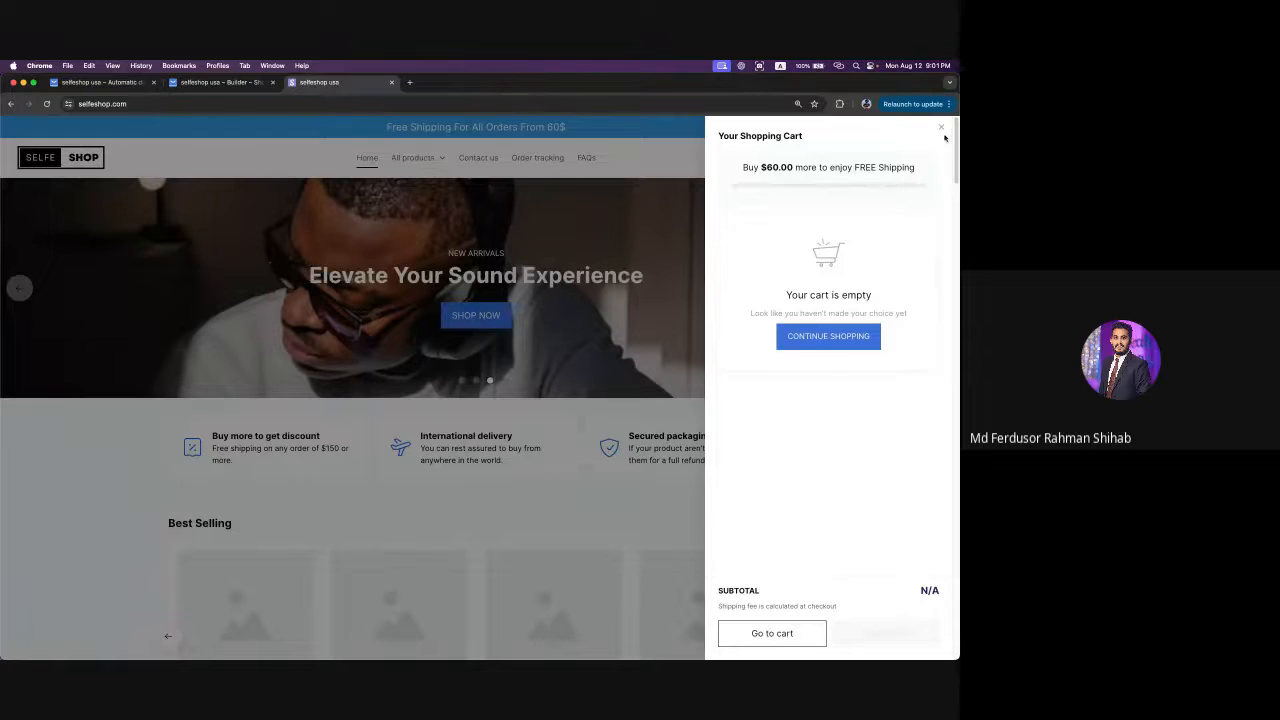
left_click(941, 129)
left_click(215, 82)
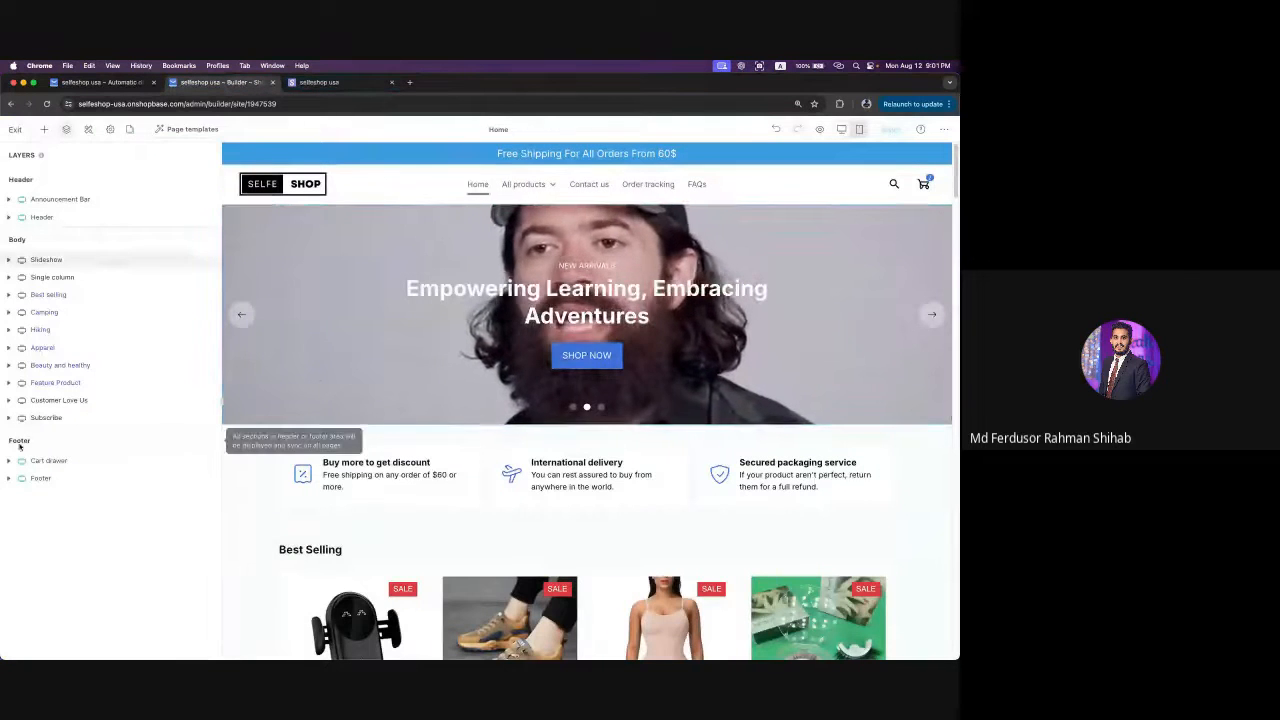
left_click(335, 84)
- Open daraz.com.bd in a new browser tab as a reference store
left_click(410, 83)
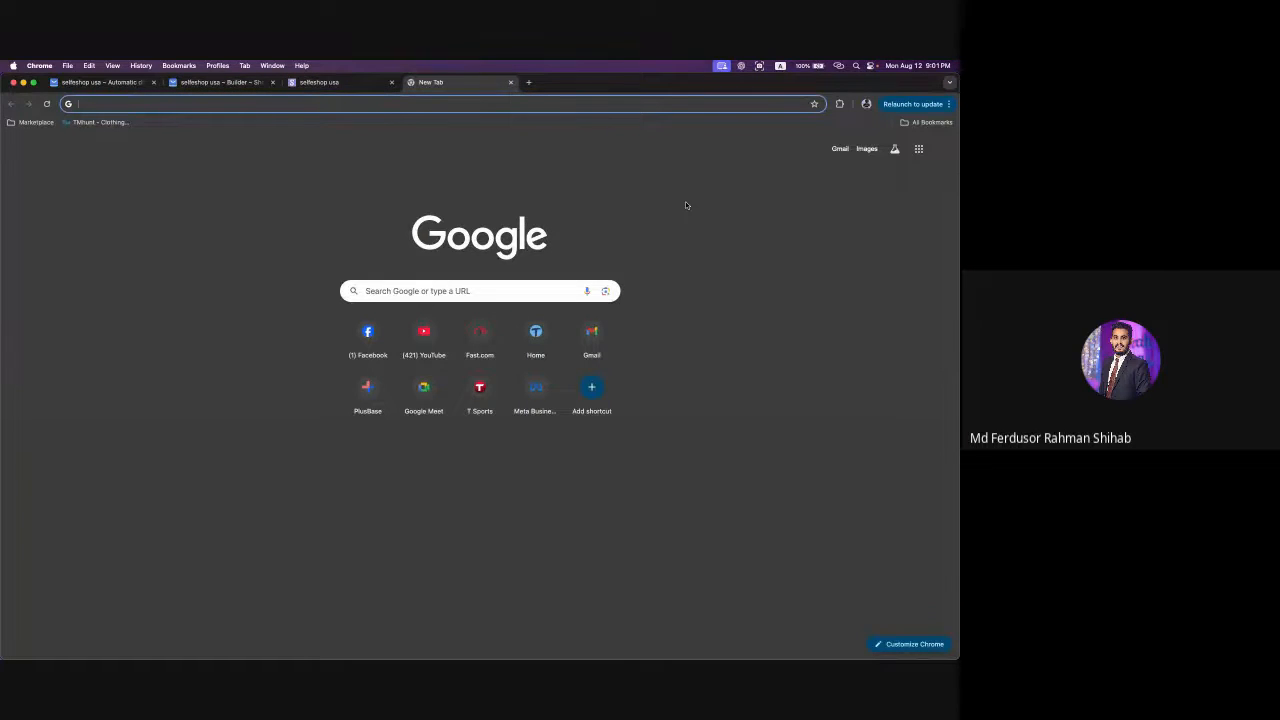
type("daraz.com")
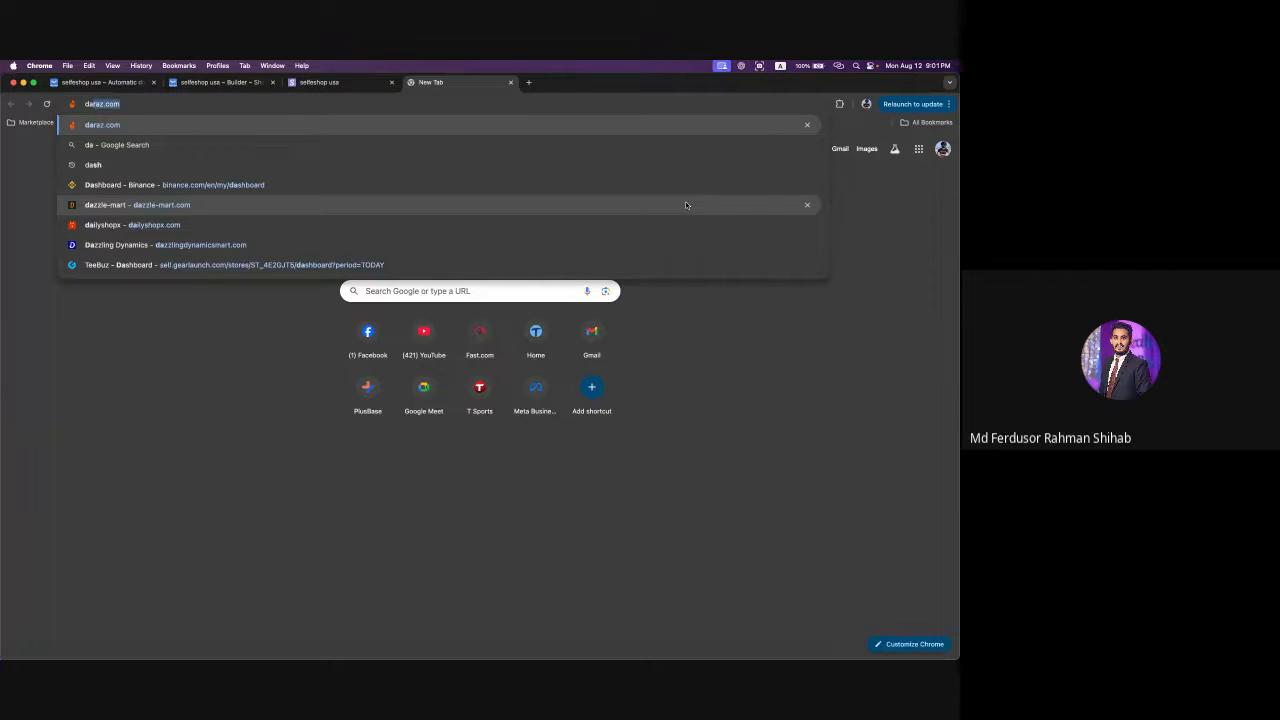
key("Right")
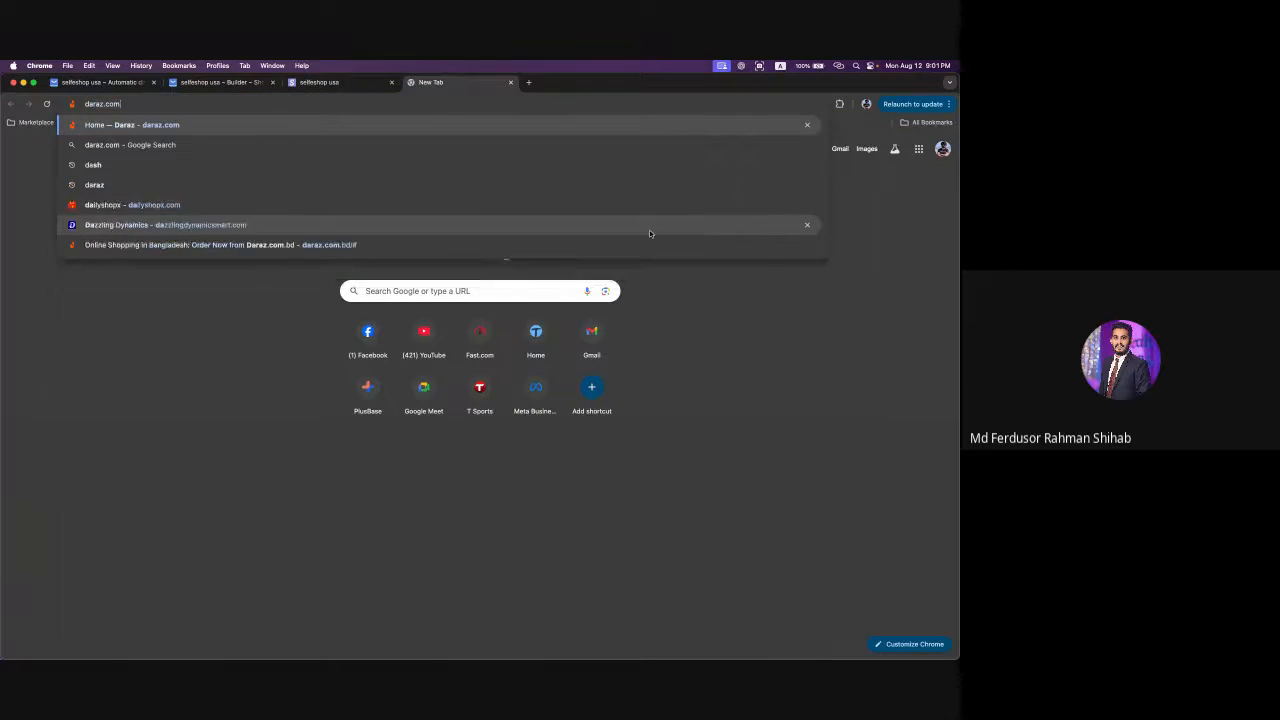
type(".")
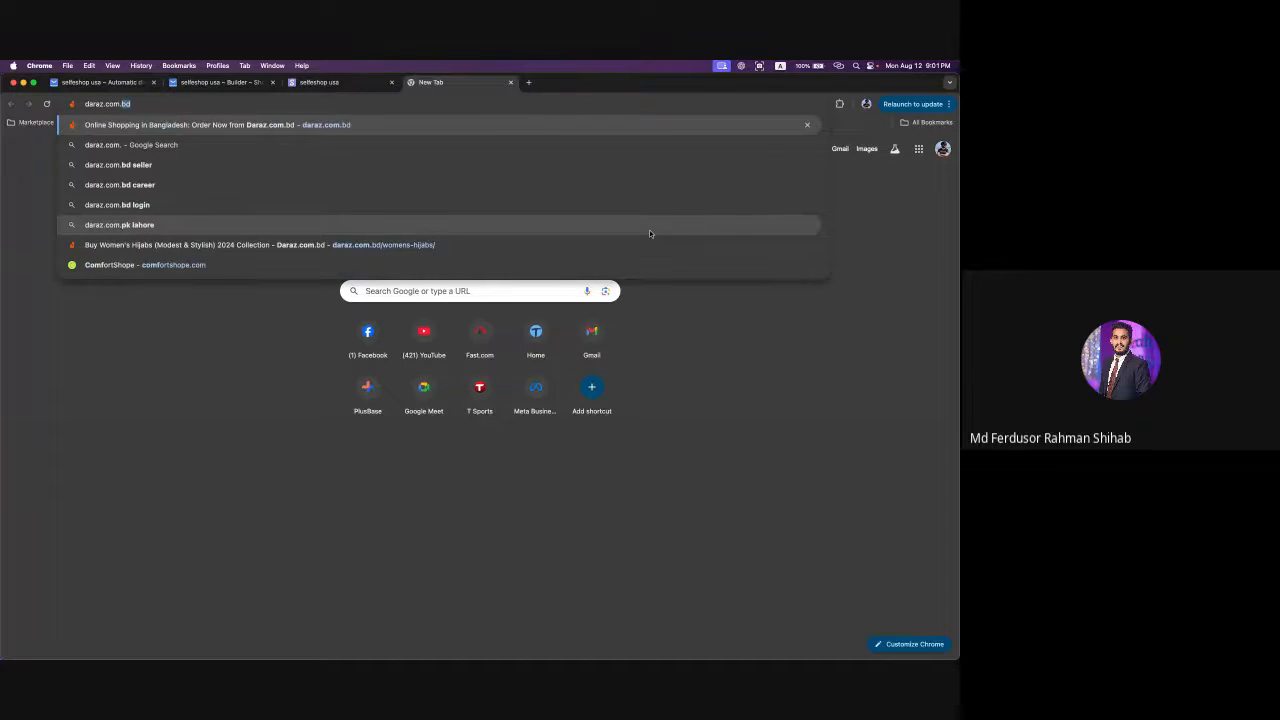
key("Return")
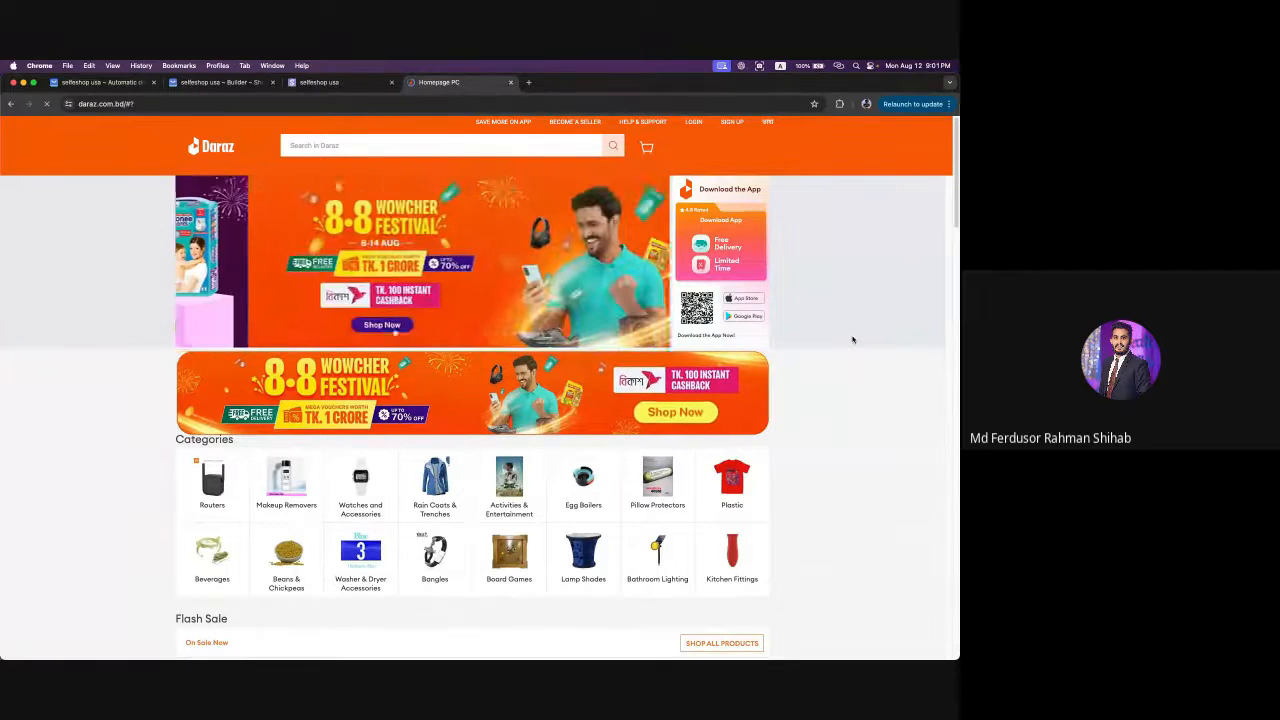
- Examine the Daraz home page layout from the banners, categories and Flash Sale down to the footer
scroll(830, 374, "down", 15)
scroll(829, 380, "up", 14)
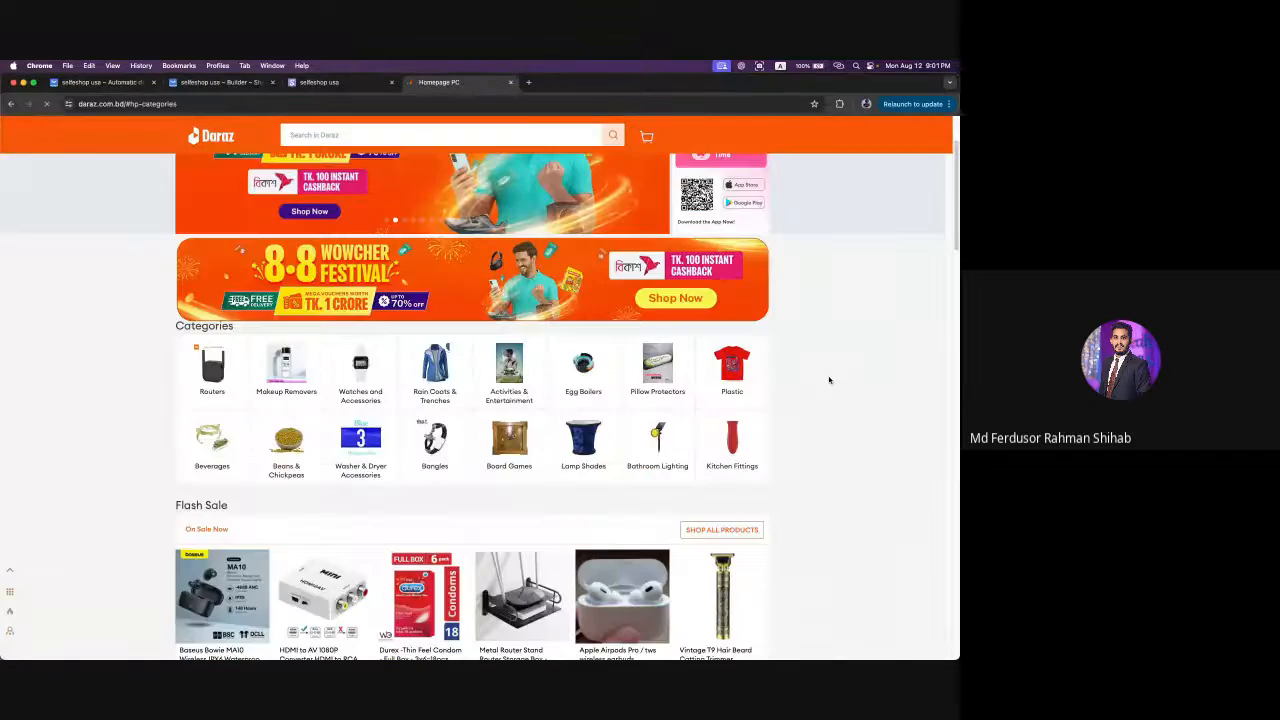
scroll(829, 380, "up", 2)
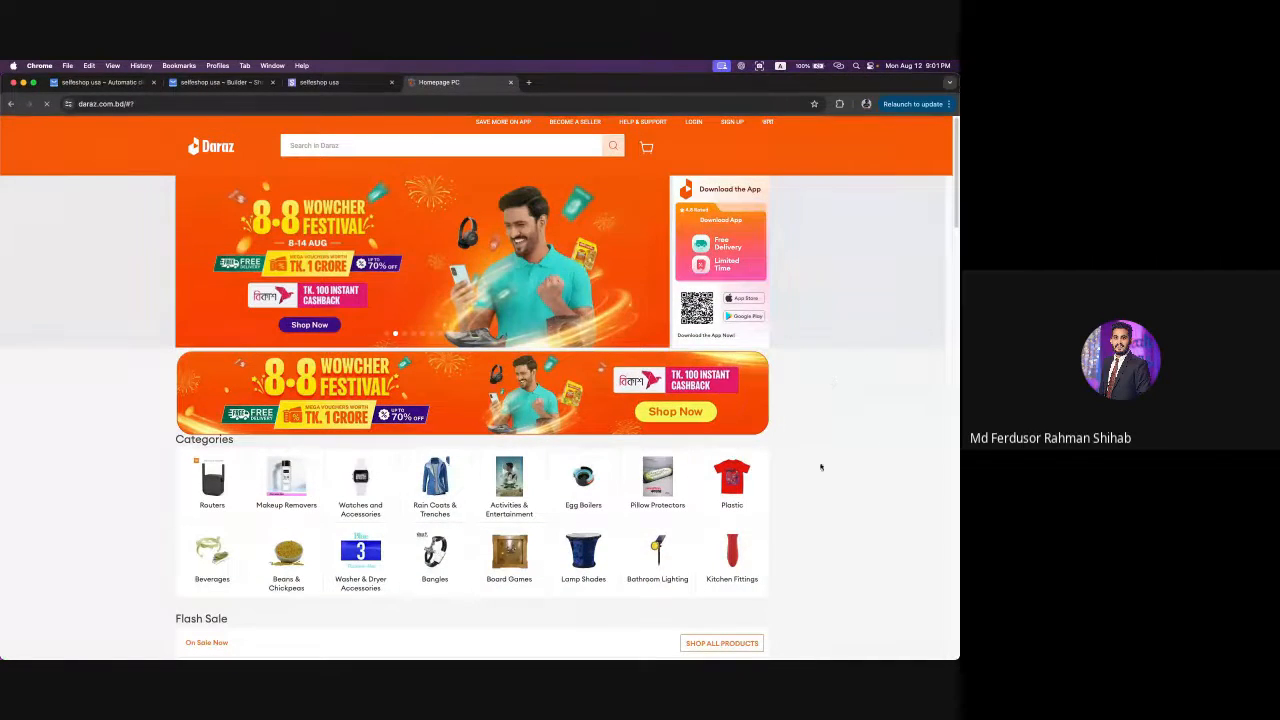
scroll(860, 425, "down", 10)
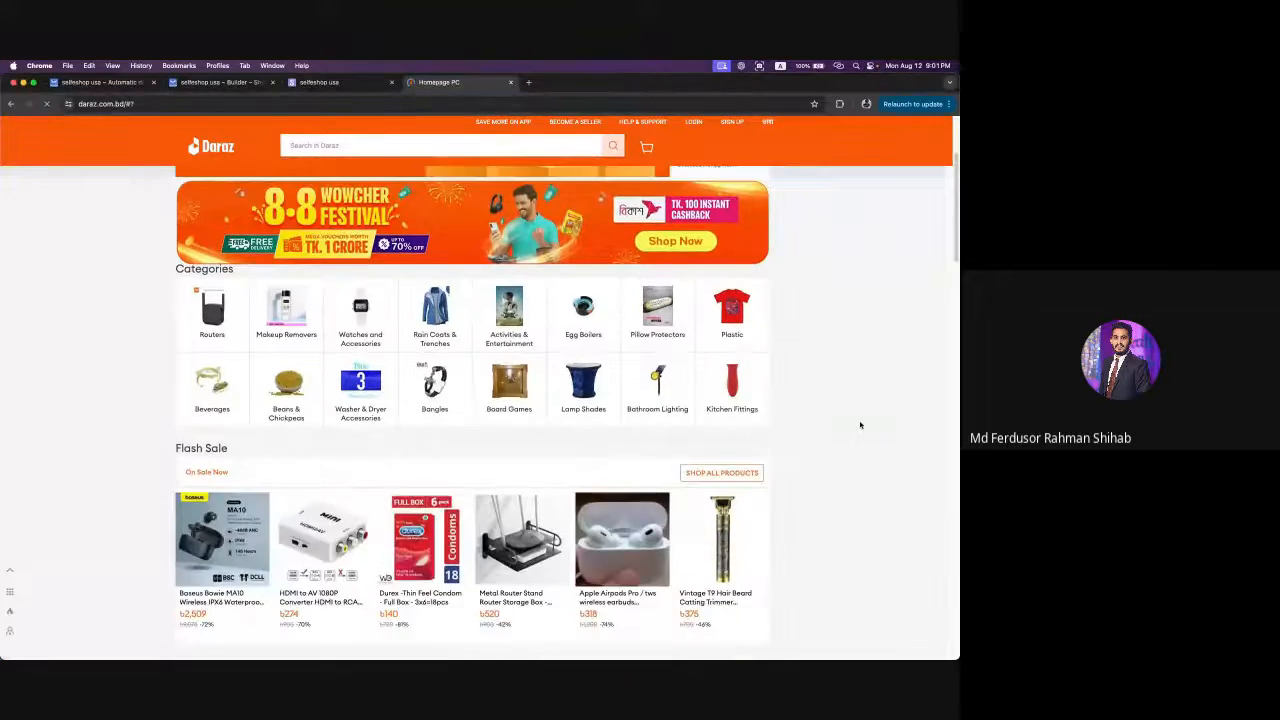
scroll(860, 425, "up", 10)
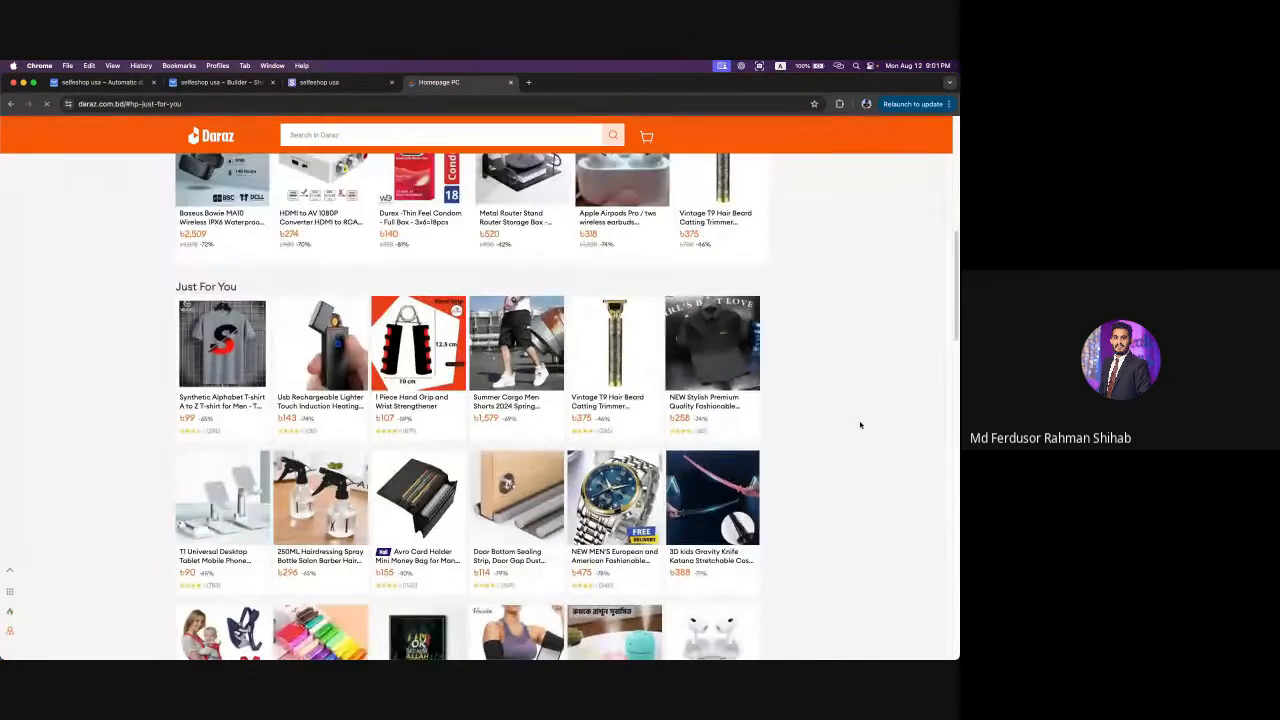
scroll(860, 425, "down", 10)
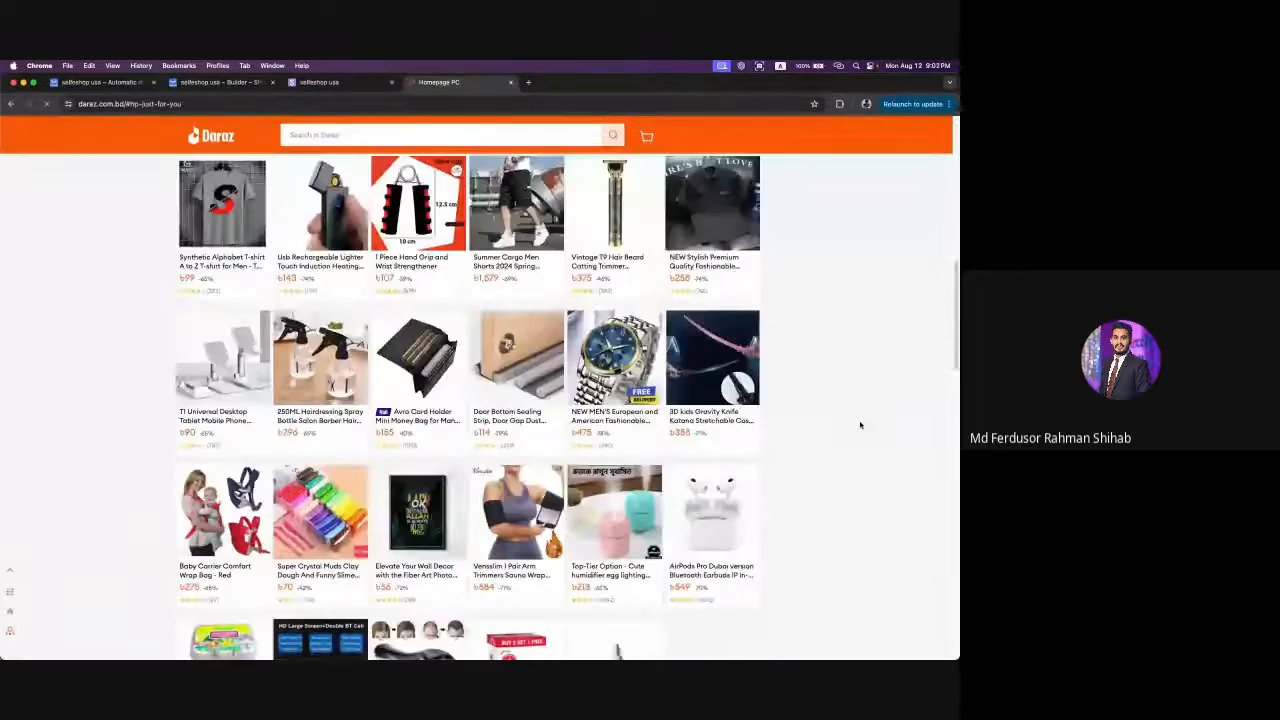
scroll(860, 425, "up", 4)
scroll(860, 425, "up", 6)
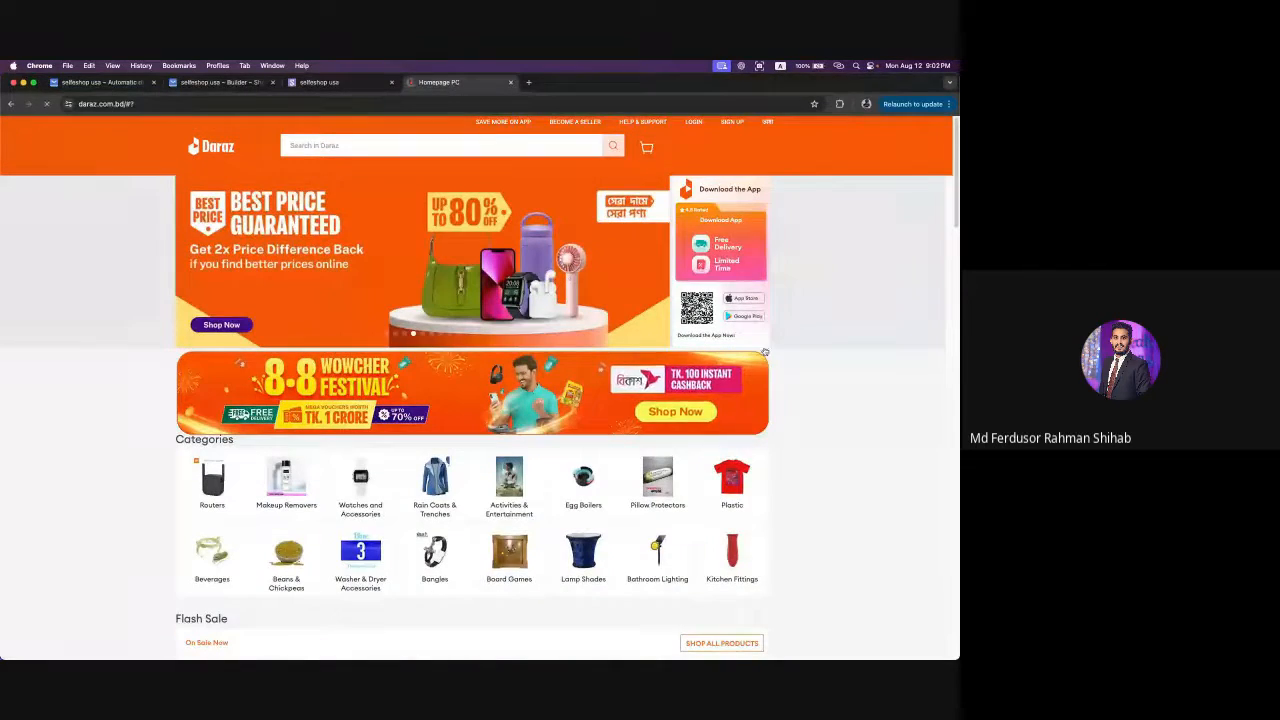
scroll(818, 323, "down", 15)
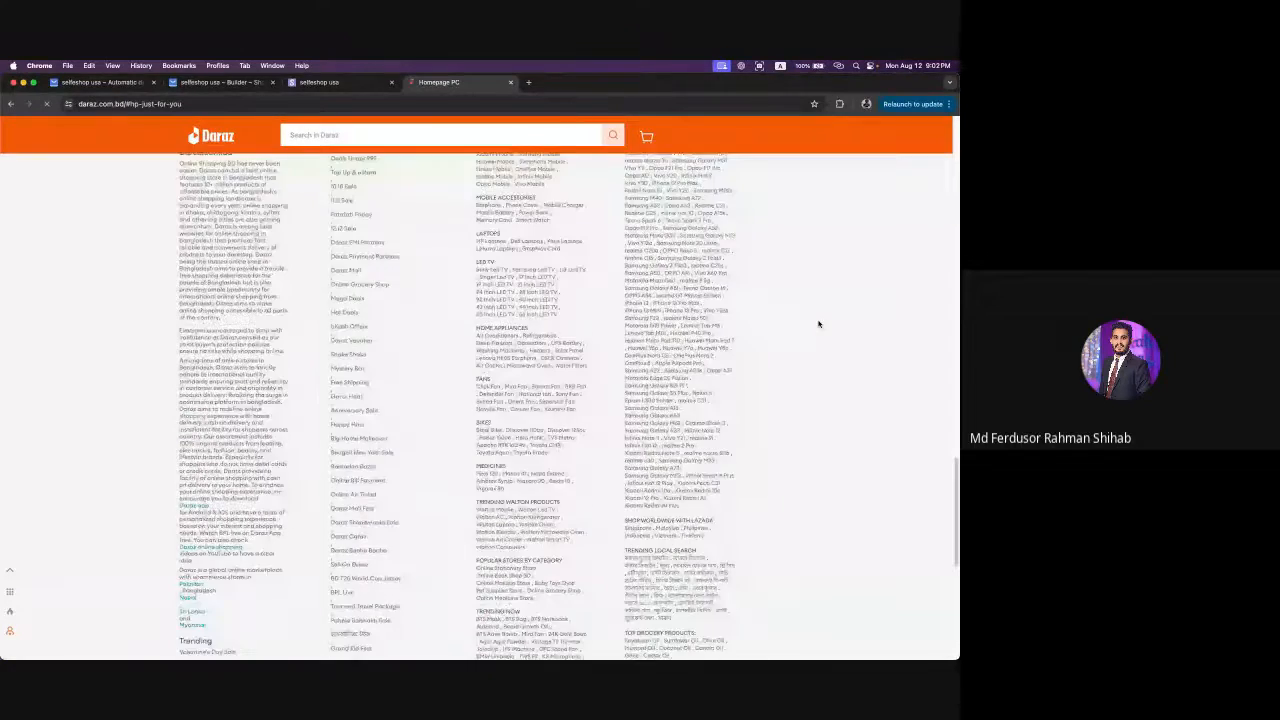
scroll(818, 323, "down", 5)
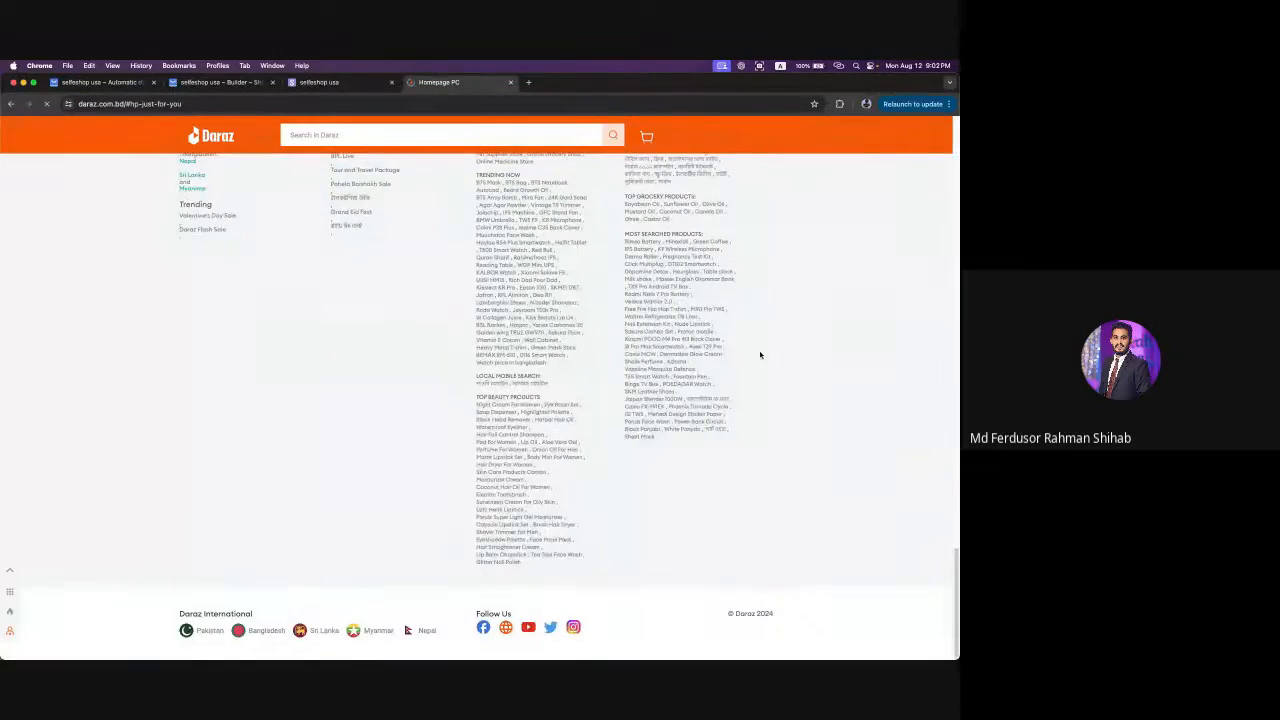
scroll(760, 354, "up", 18)
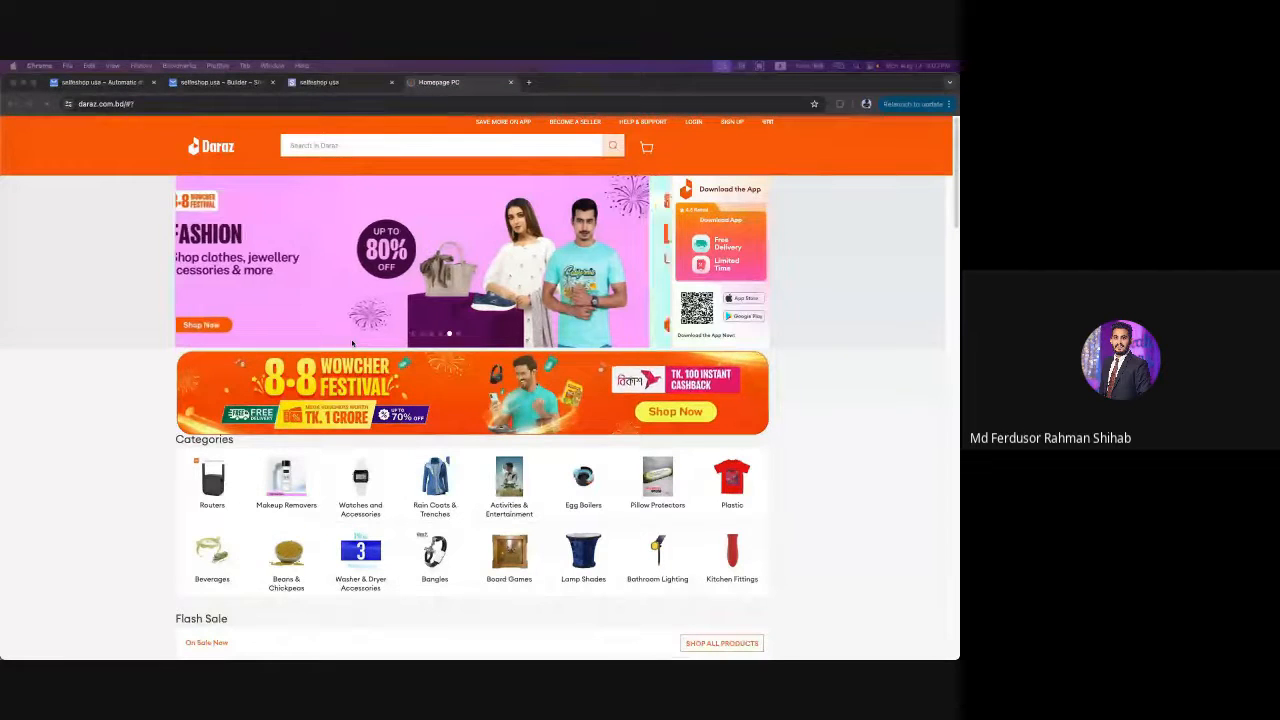
scroll(456, 215, "down", 6)
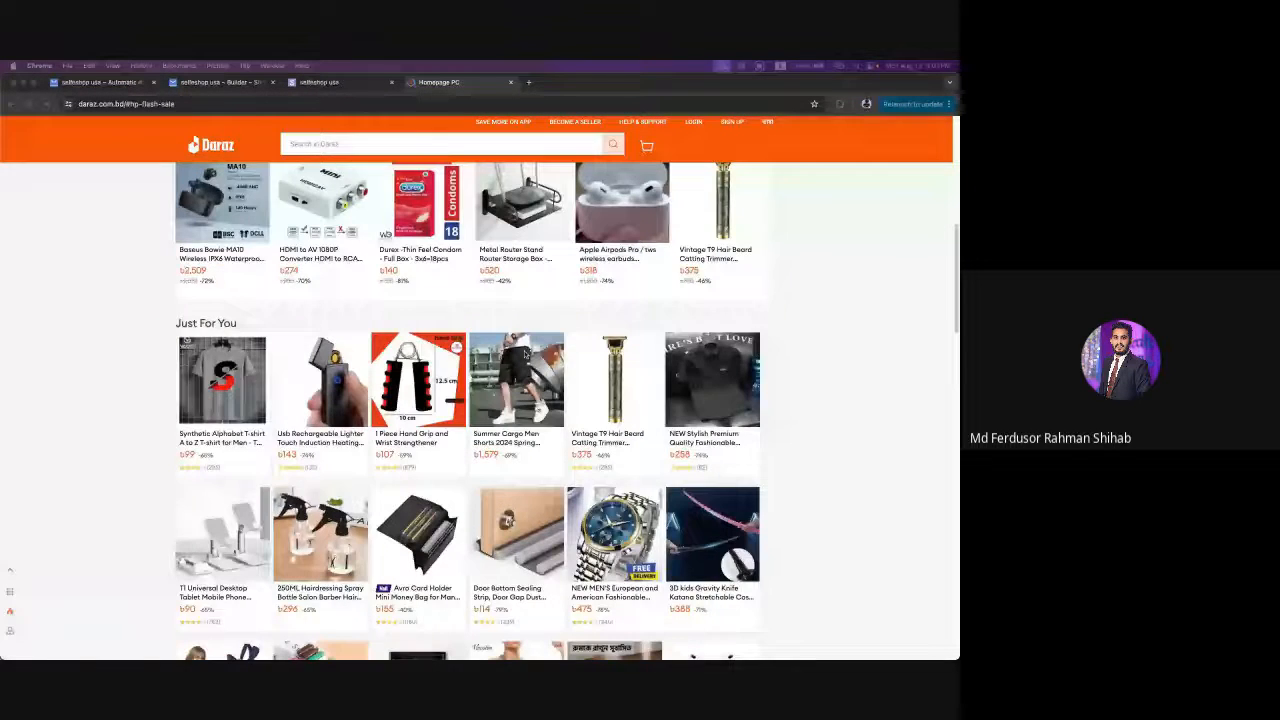
scroll(456, 215, "up", 6)
- Reopen the Daraz site in a new tab through a Google search for "daraz" and close the earlier Daraz tab
left_click(193, 103)
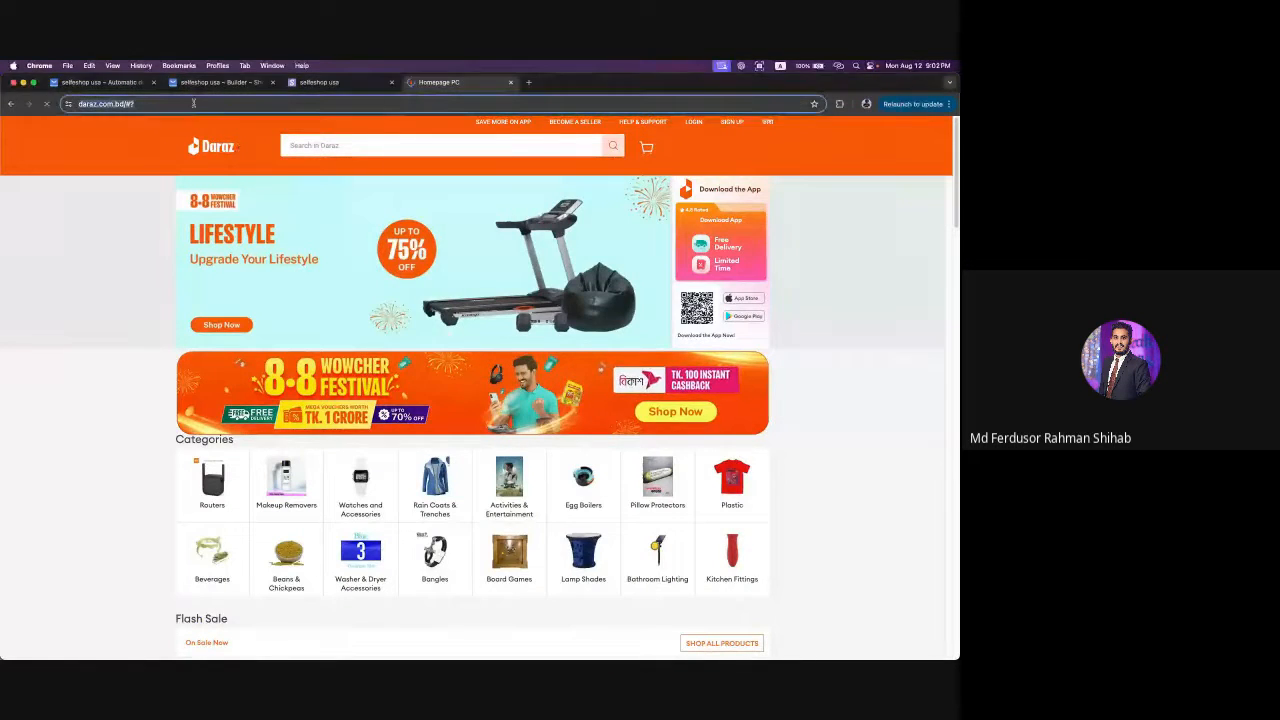
left_click(528, 83)
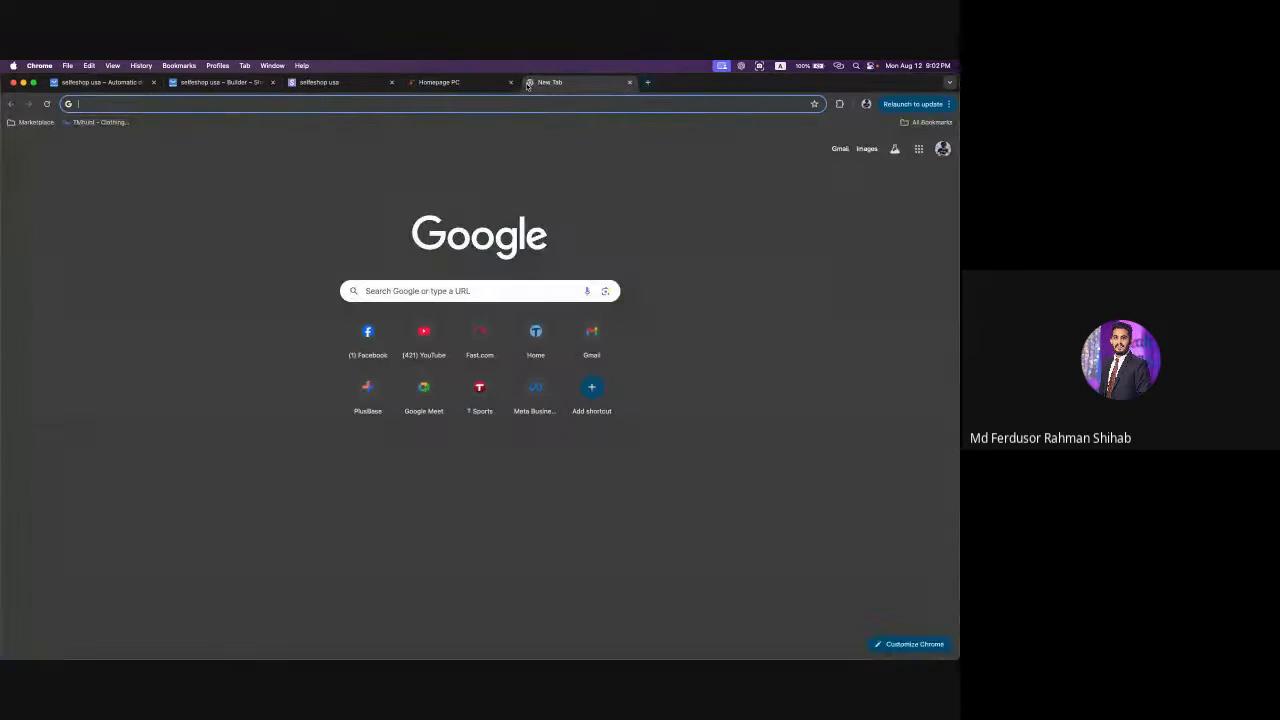
type("daraz")
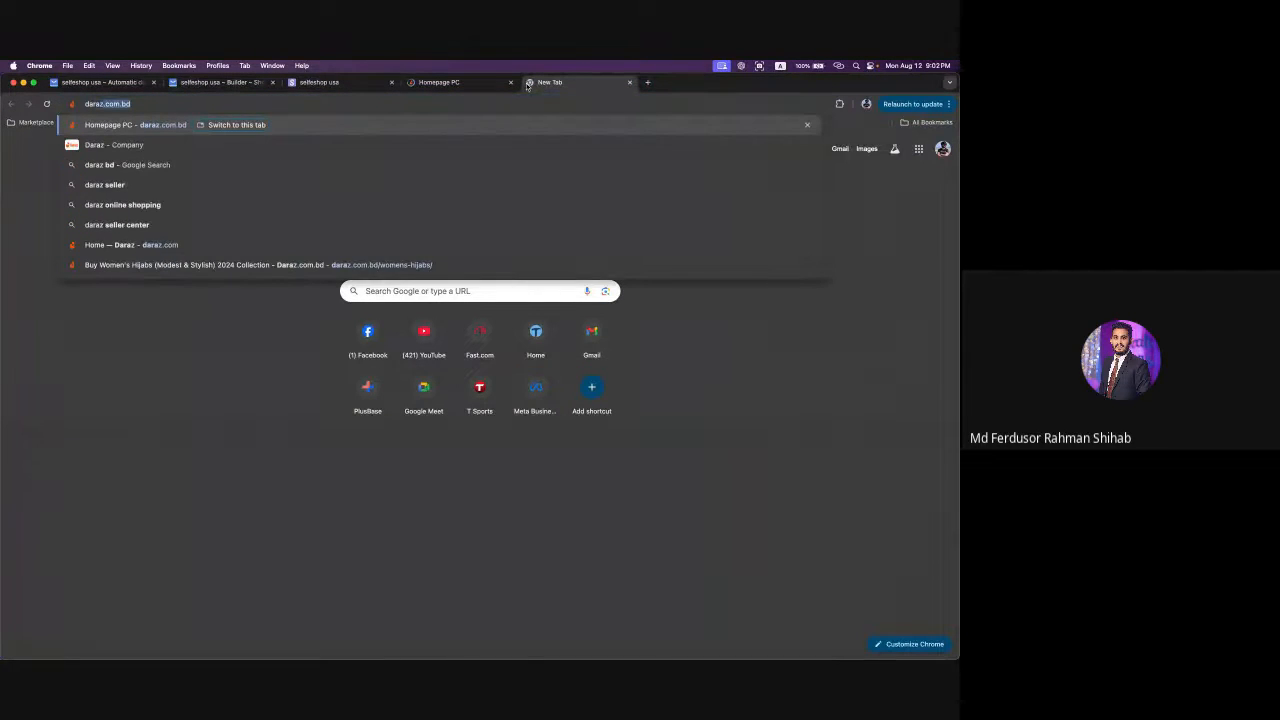
key("Delete")
key("Return")
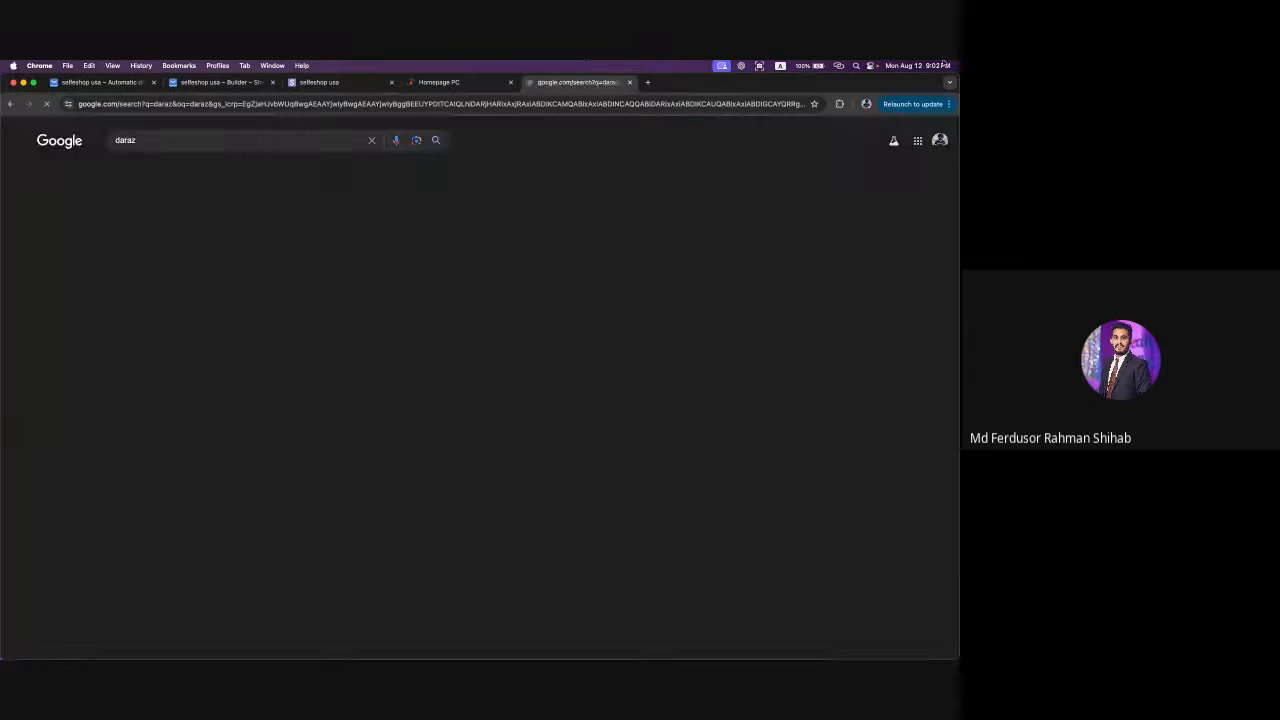
left_click(181, 271)
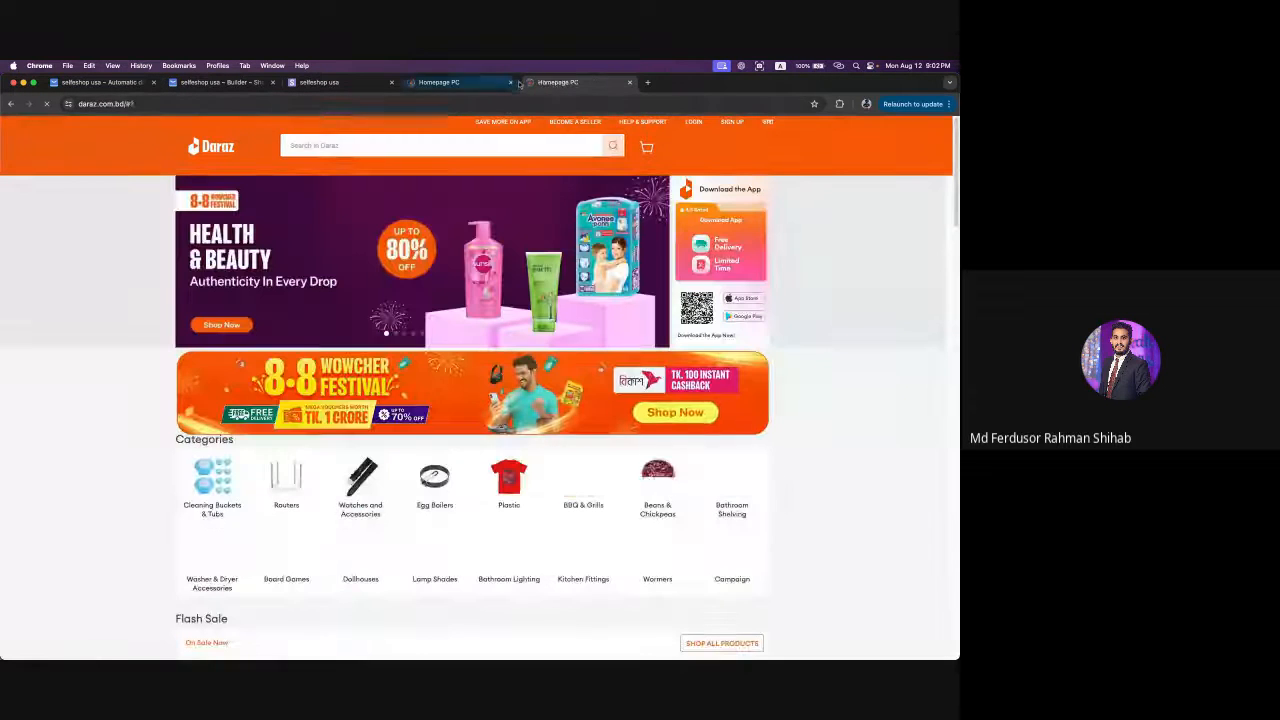
left_click(511, 82)
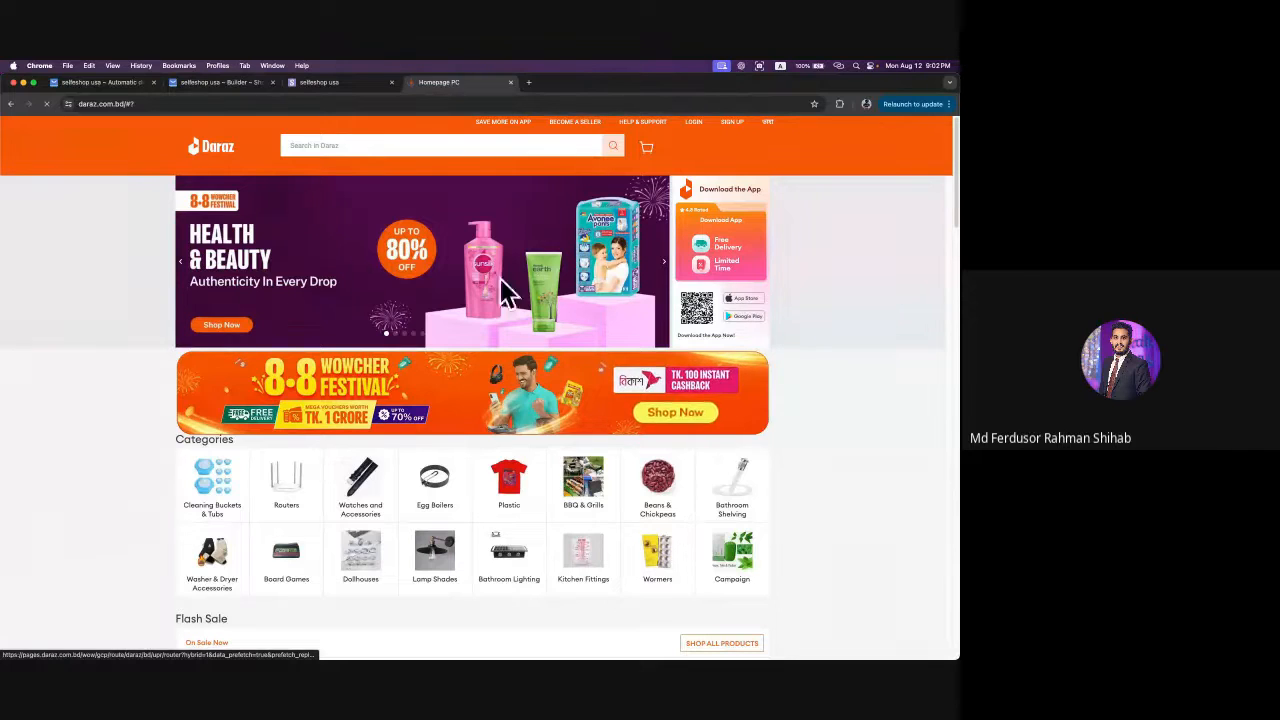
- Review the reopened Daraz home page's campaign banner, Flash Sale and Just For You product sections
scroll(676, 386, "down", 4)
scroll(676, 386, "down", 15)
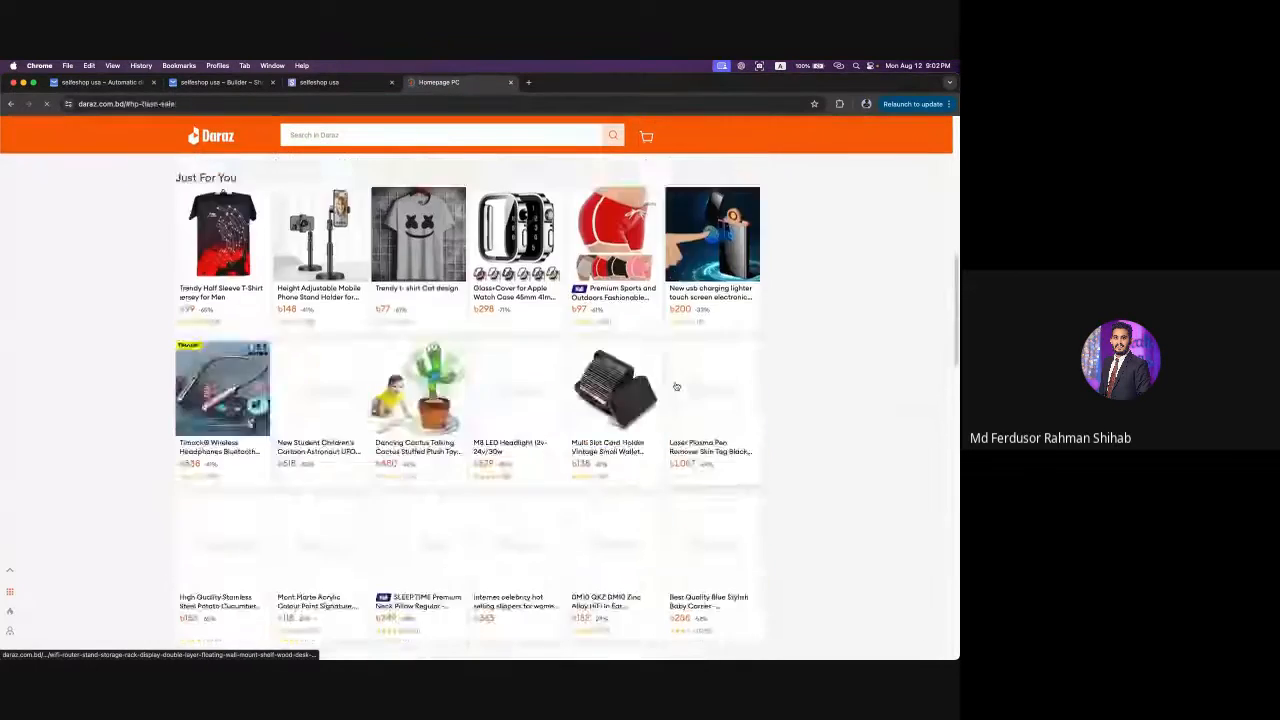
scroll(677, 386, "up", 20)
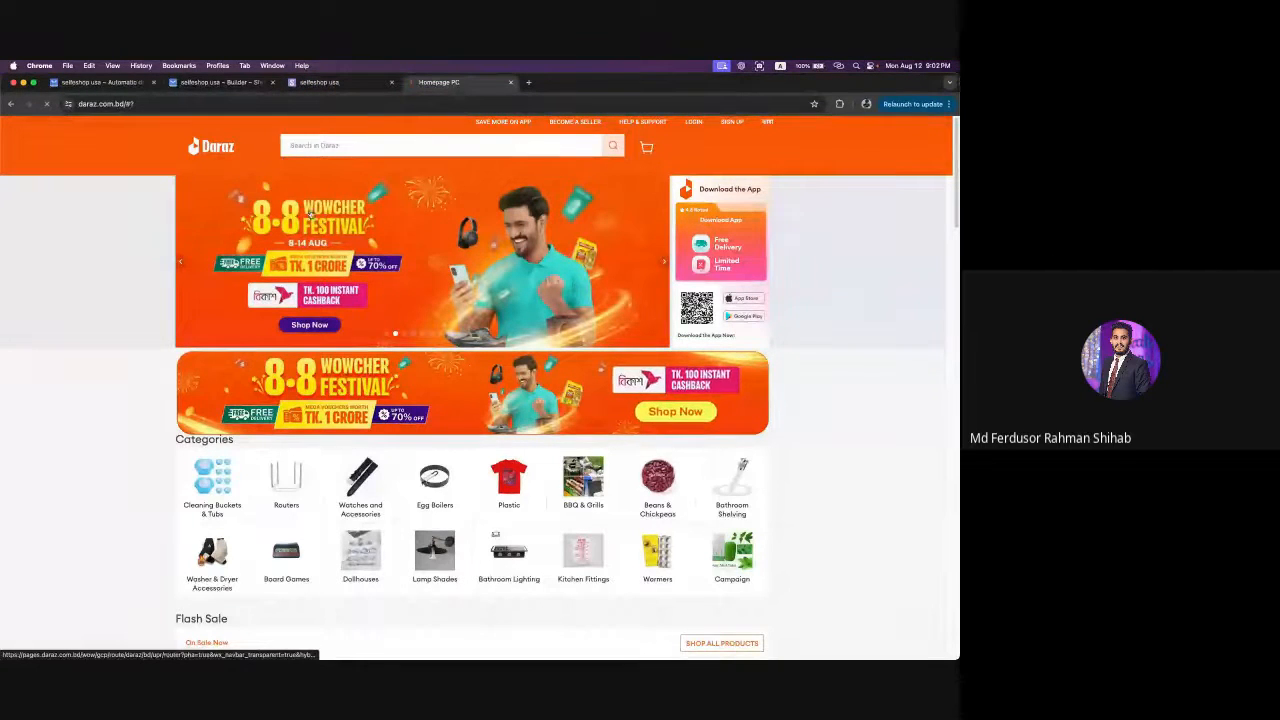
scroll(500, 283, "down", 5)
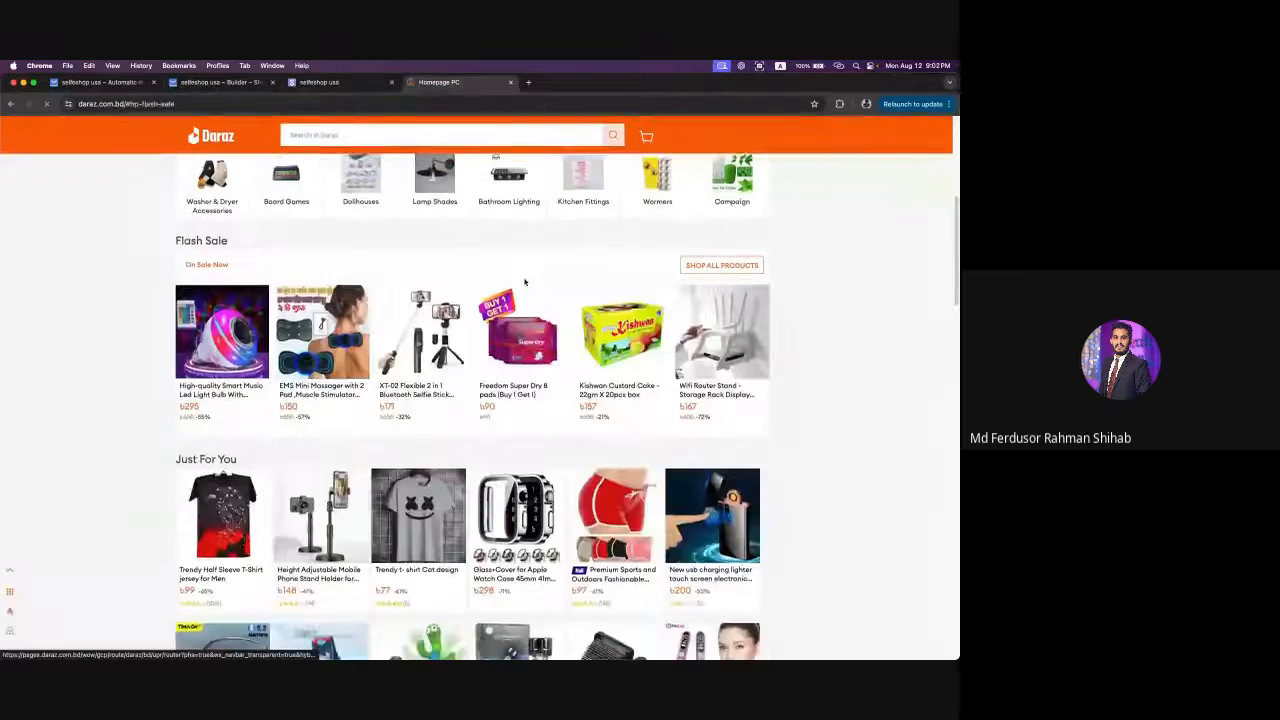
scroll(524, 283, "up", 5)
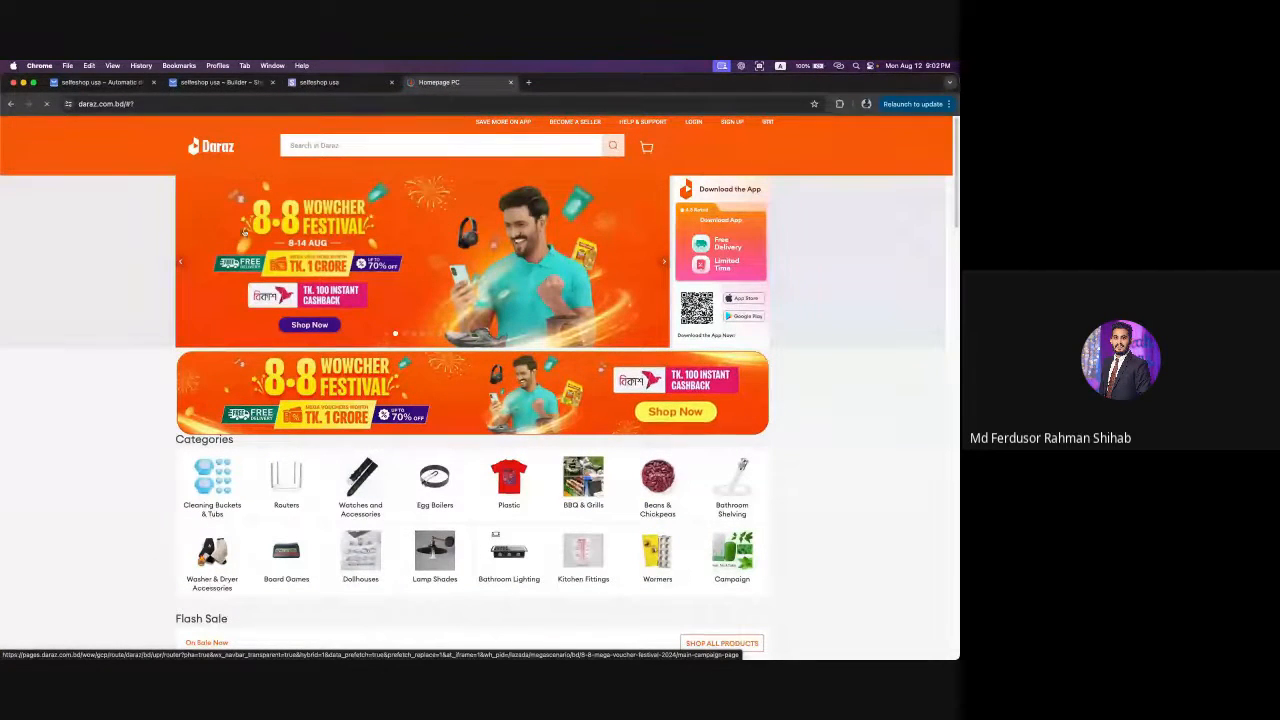
- Open the Routers category from the Daraz home page in a new tab and switch to it
scroll(517, 437, "down", 2)
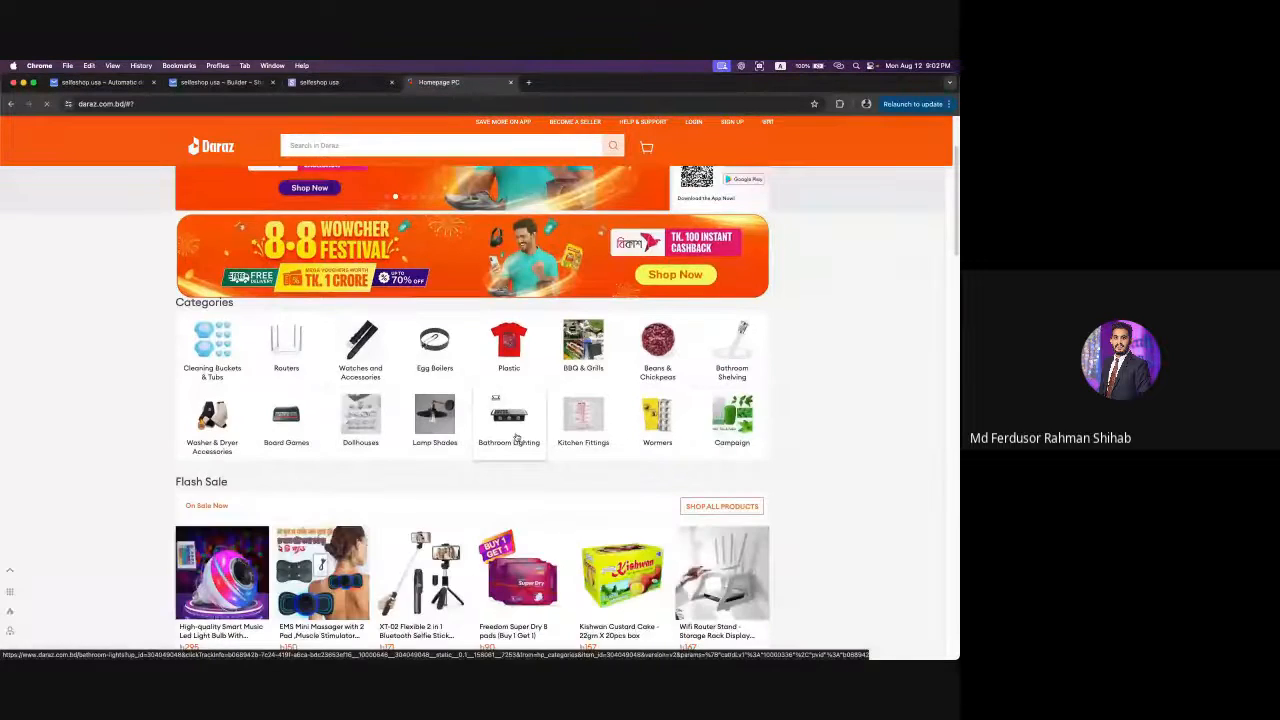
scroll(517, 437, "up", 1)
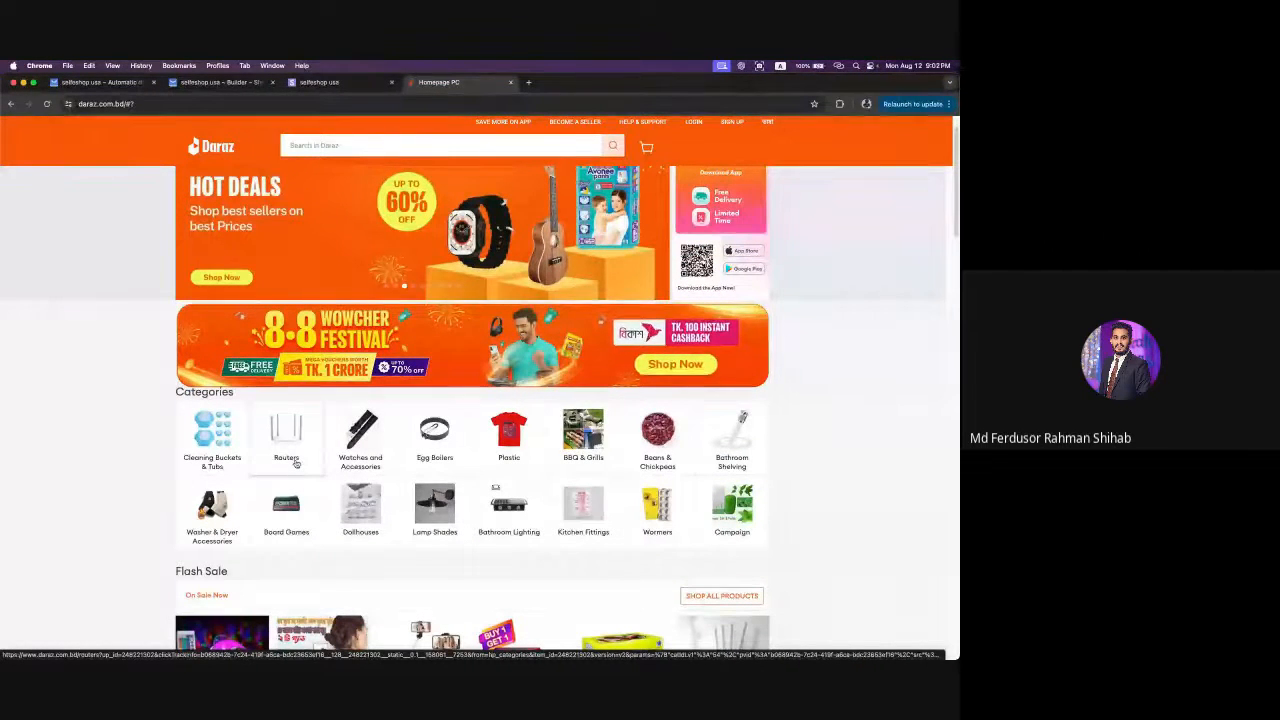
right_click(297, 450)
left_click(320, 458)
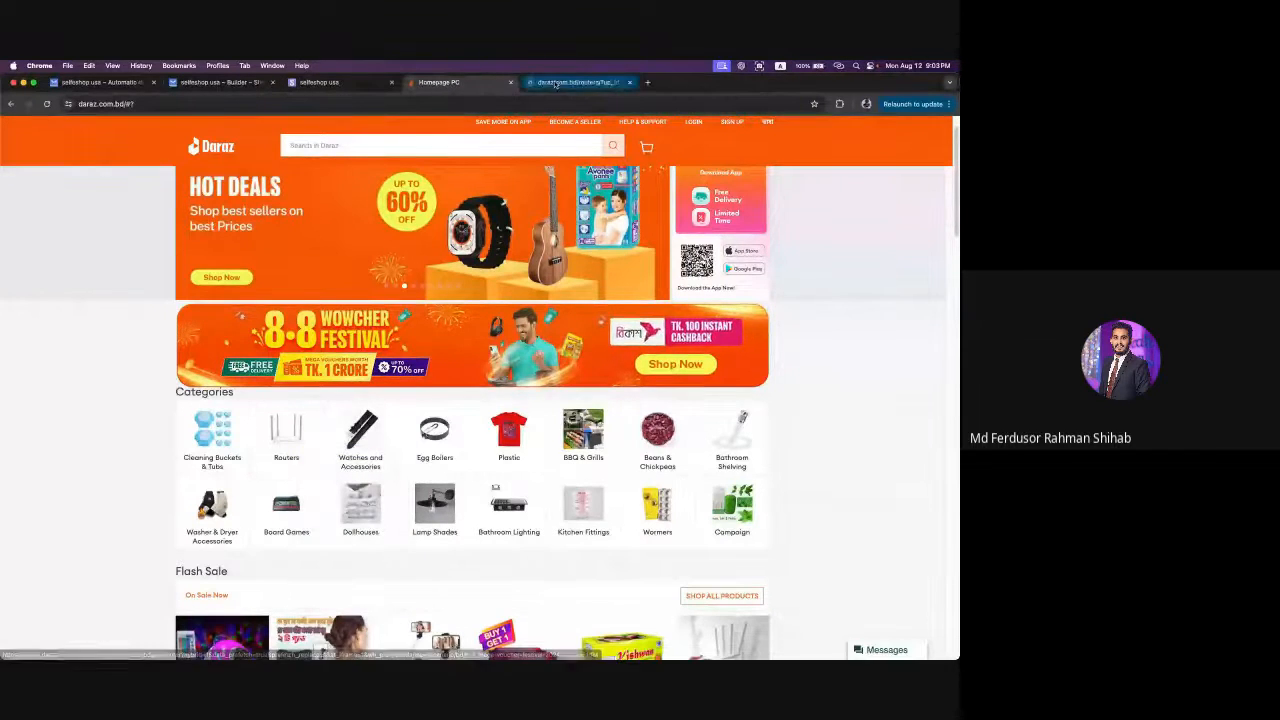
left_click(556, 84)
left_click(440, 82)
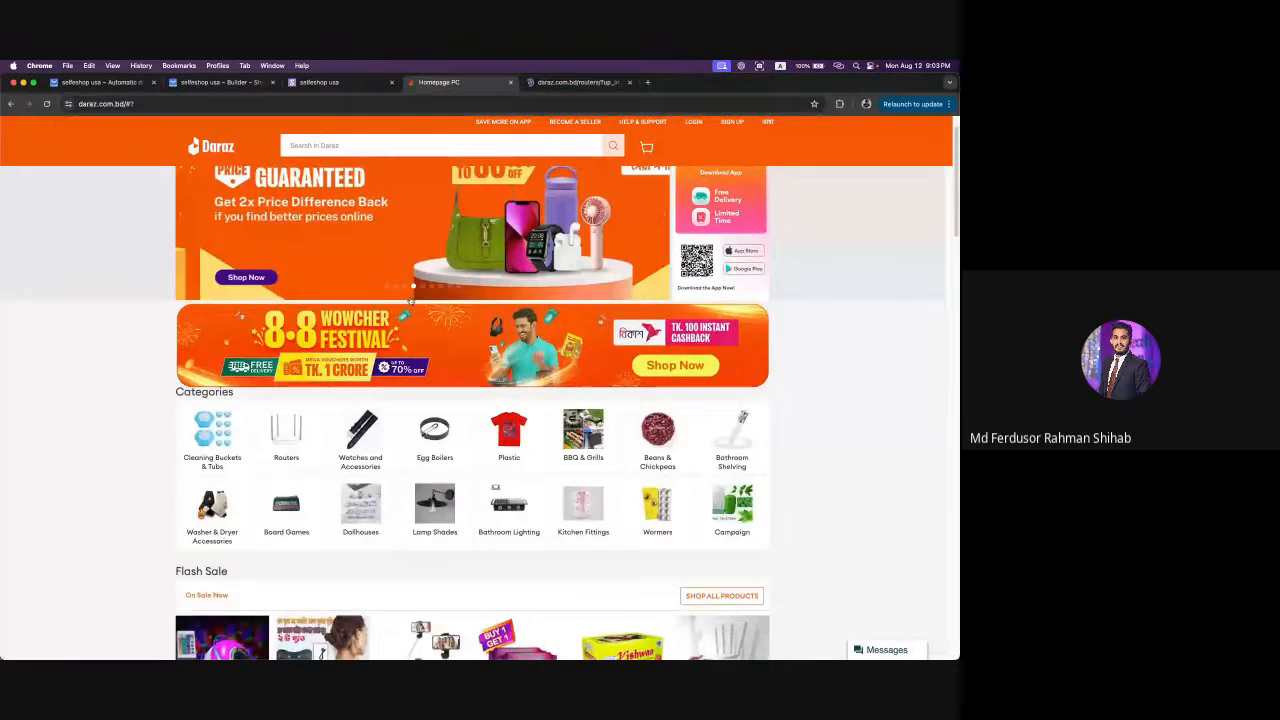
left_click(578, 82)
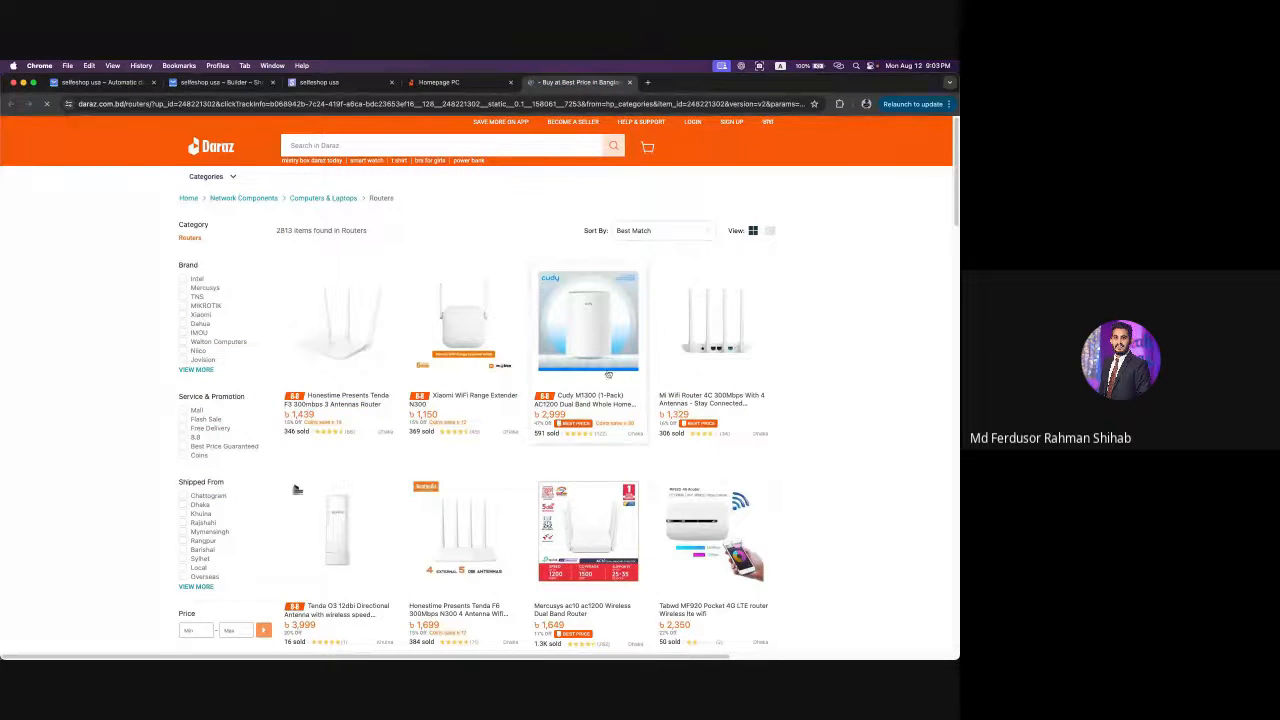
- Look through the Routers category page, checking its filters and product grid down to the pagination
scroll(547, 531, "down", 5)
scroll(547, 531, "down", 6)
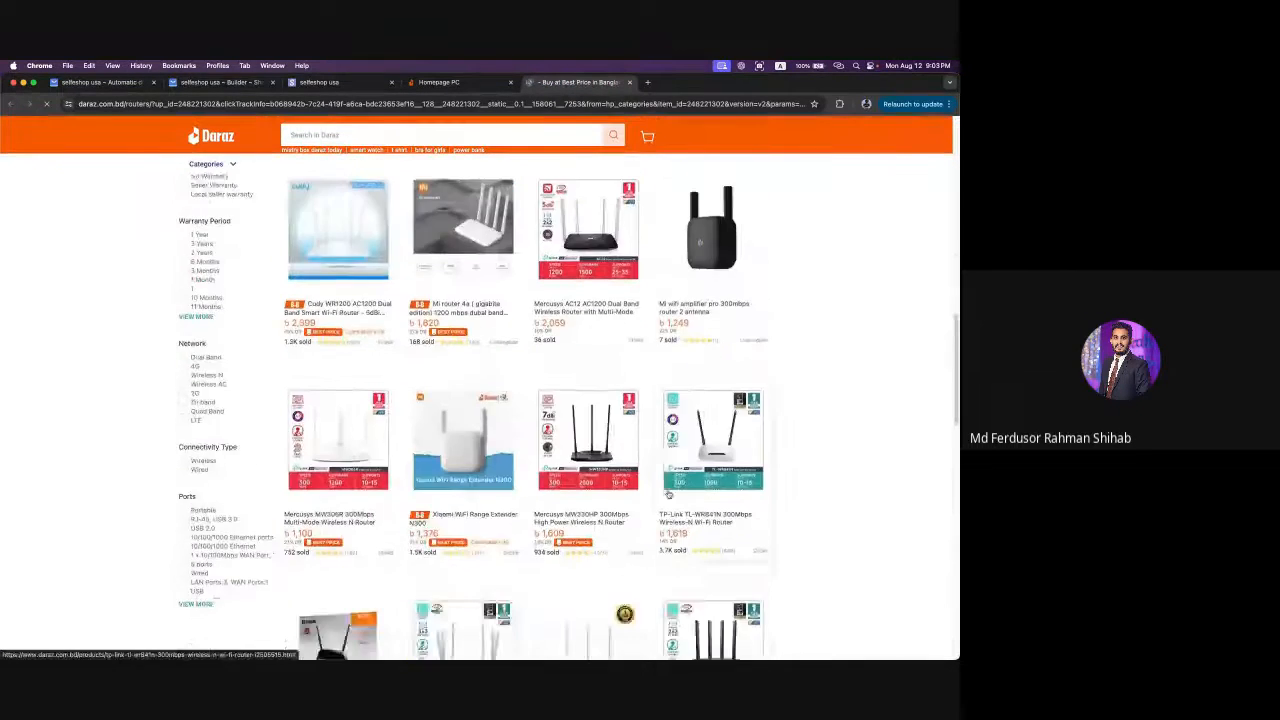
scroll(669, 494, "up", 6)
scroll(668, 463, "down", 15)
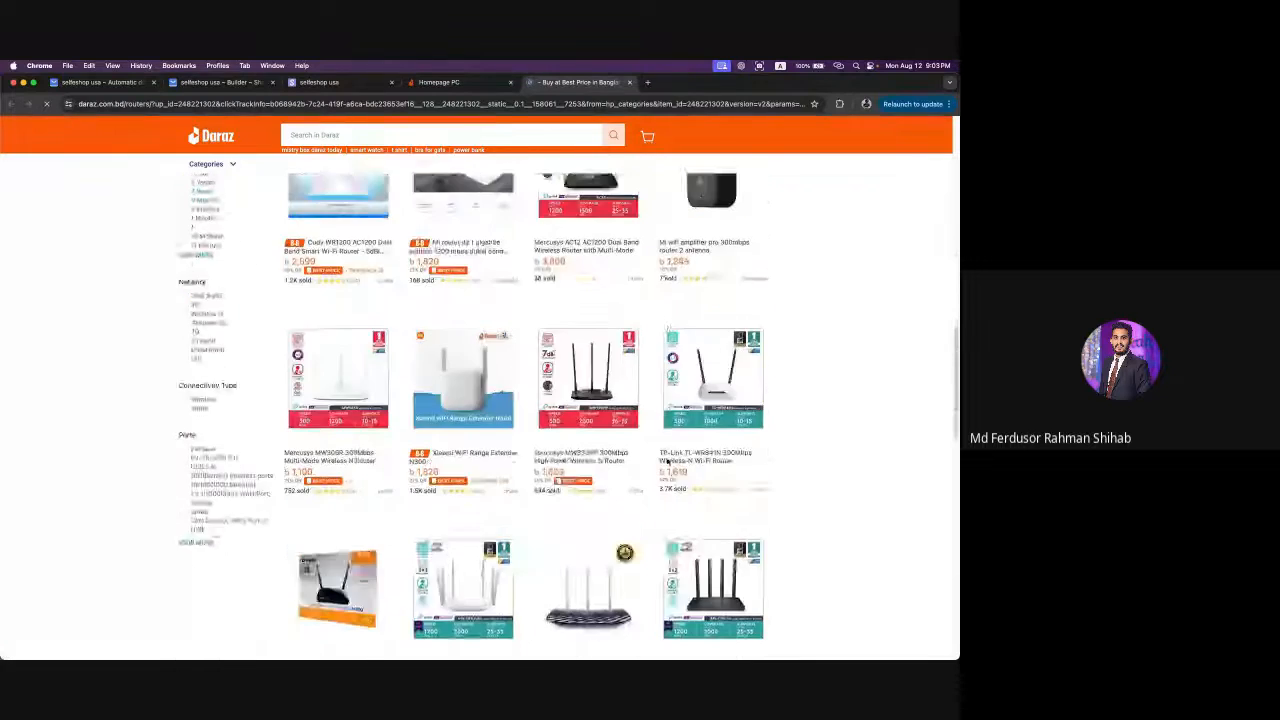
scroll(667, 461, "up", 8)
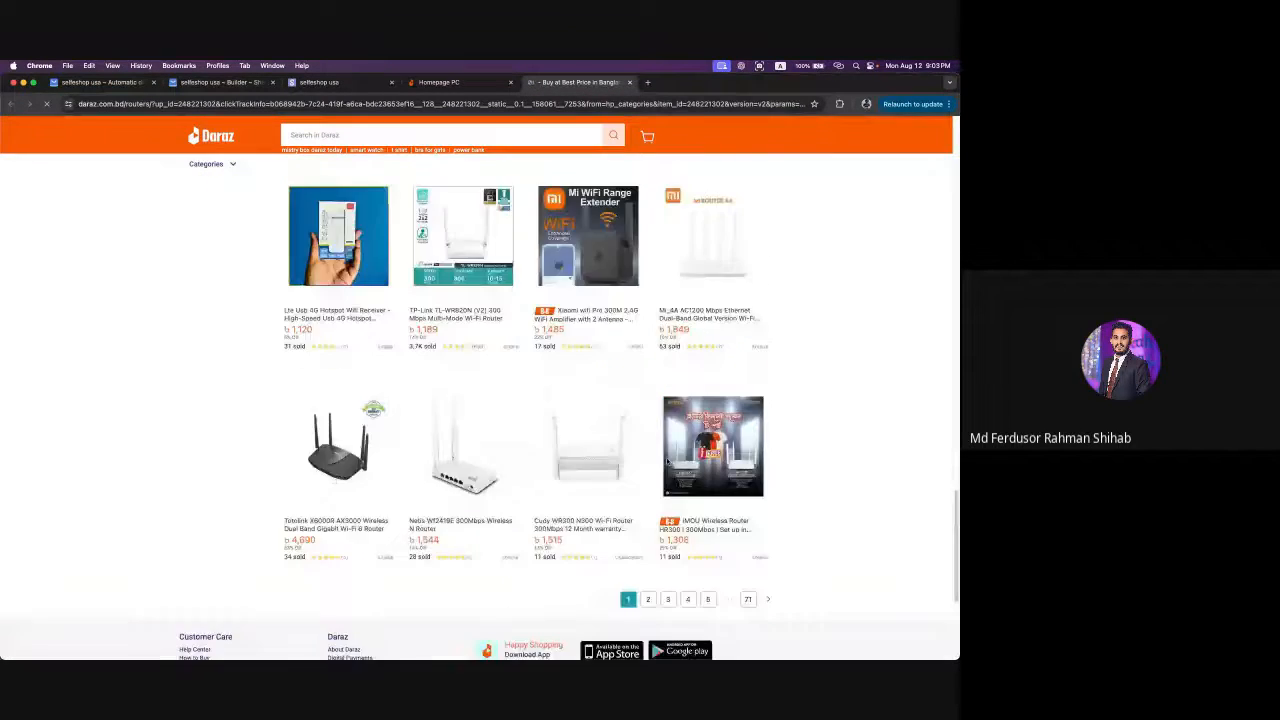
scroll(667, 461, "up", 6)
- Compare with the Daraz home page and examine the Categories submenus for Women's & Girls' Fashion and Men's & Boys' Fashion
mouse_move(206, 176)
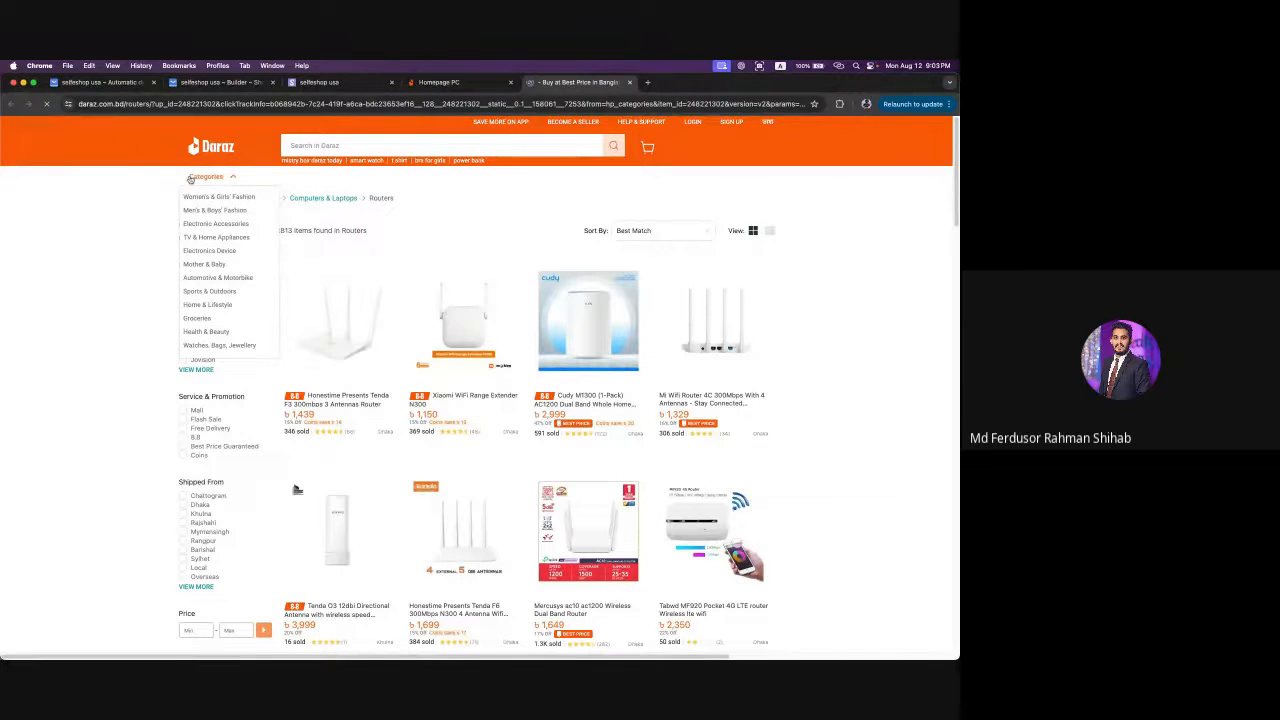
left_click(486, 81)
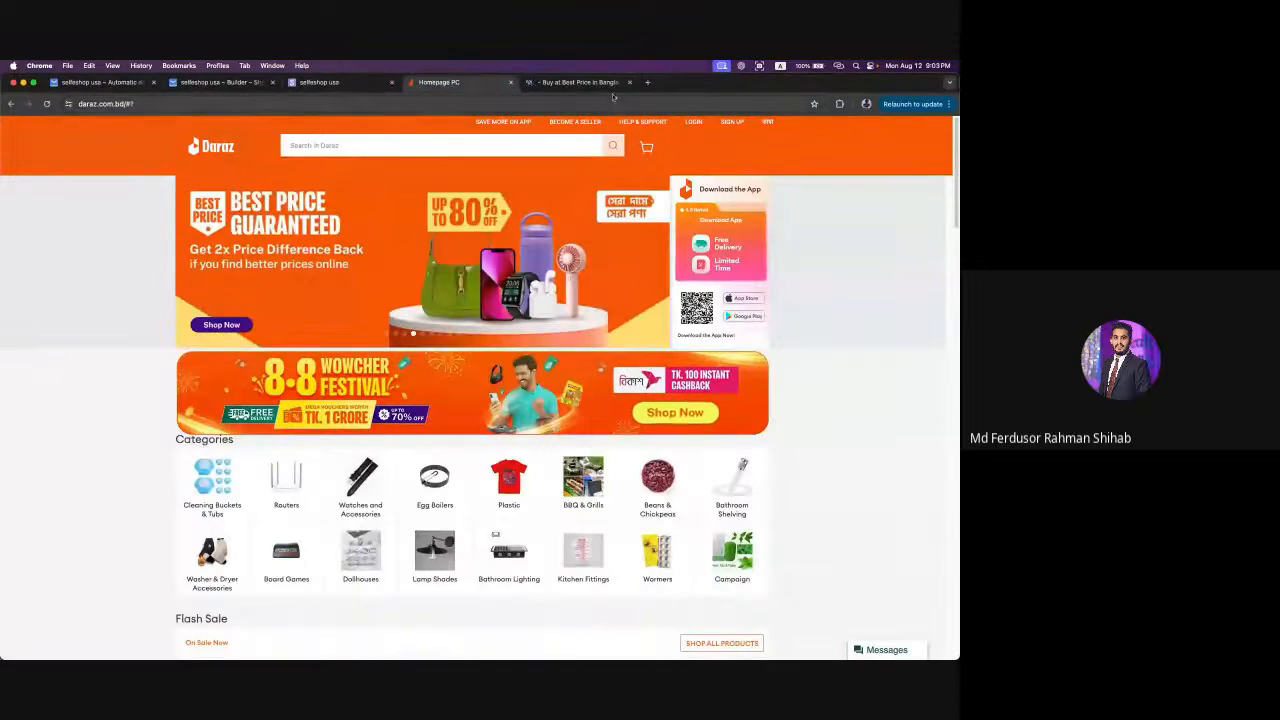
left_click(586, 83)
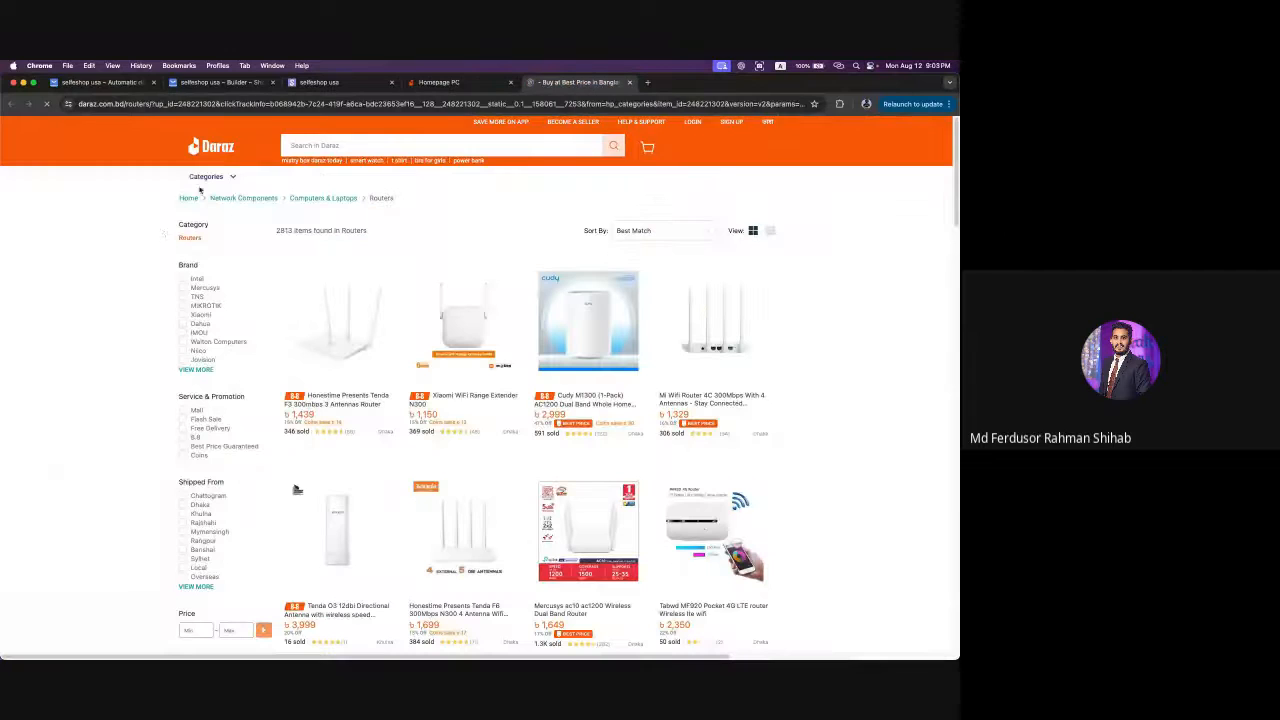
mouse_move(202, 184)
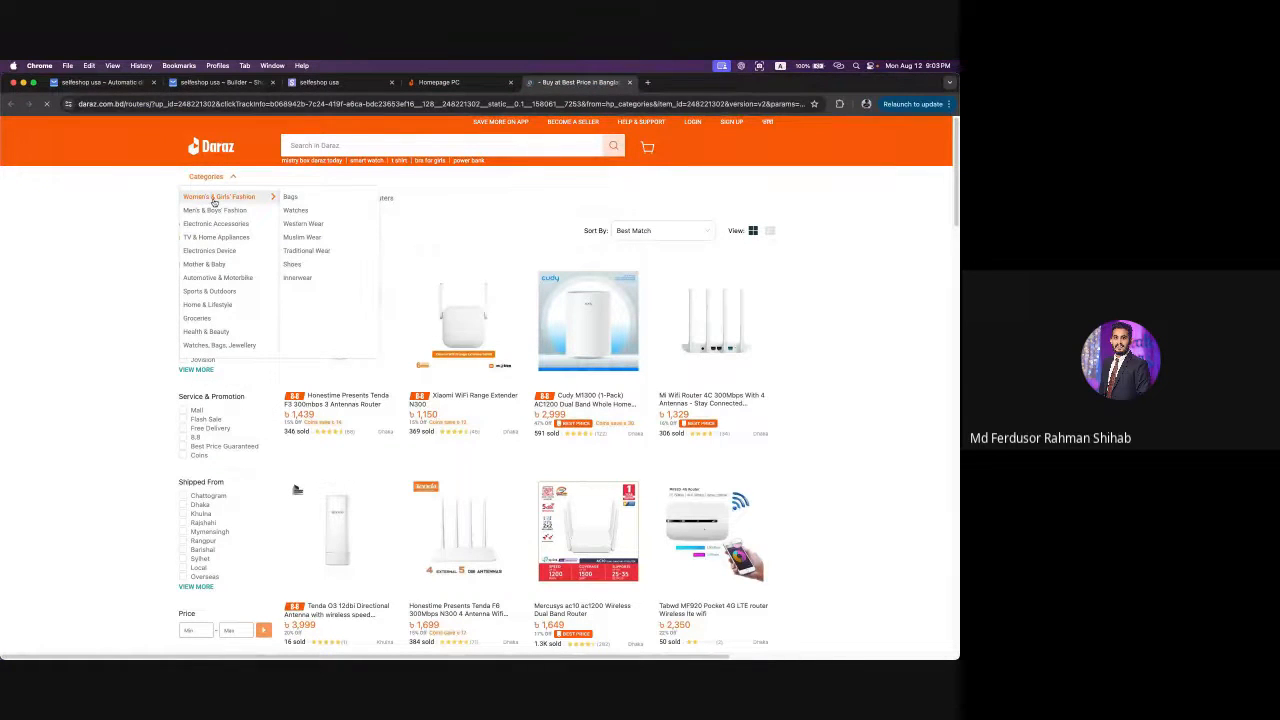
mouse_move(290, 198)
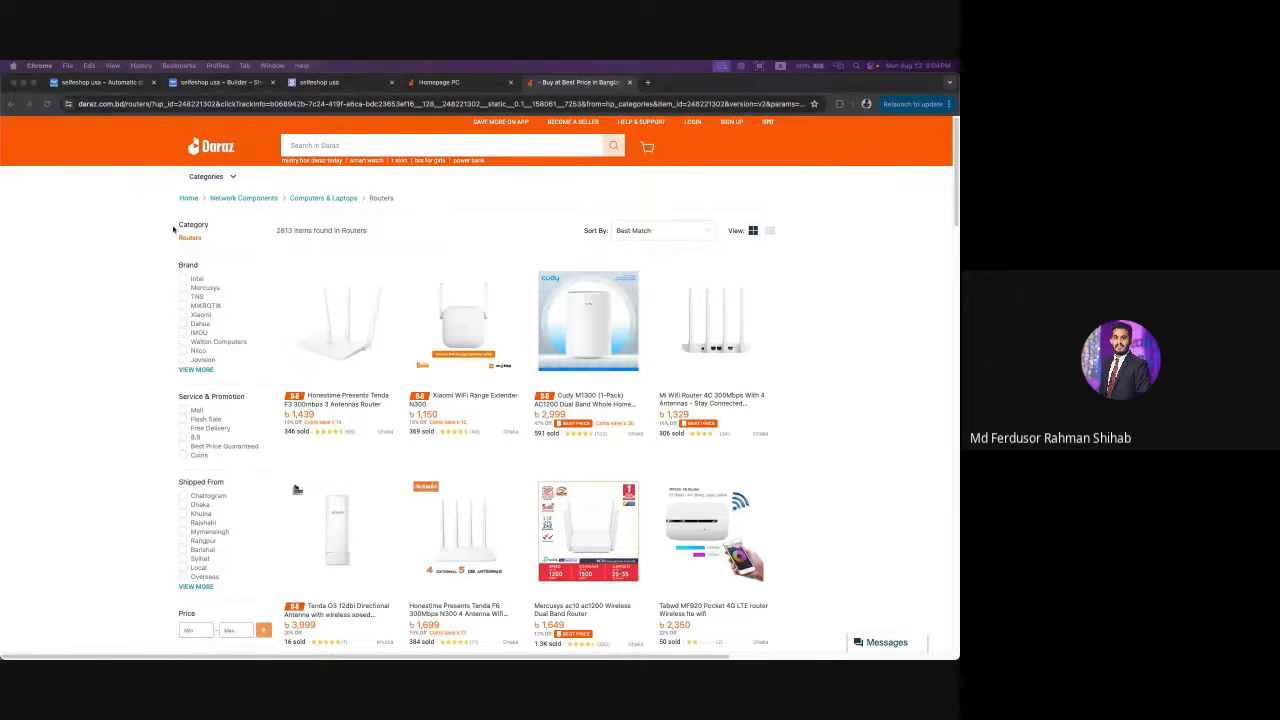
left_click(559, 88)
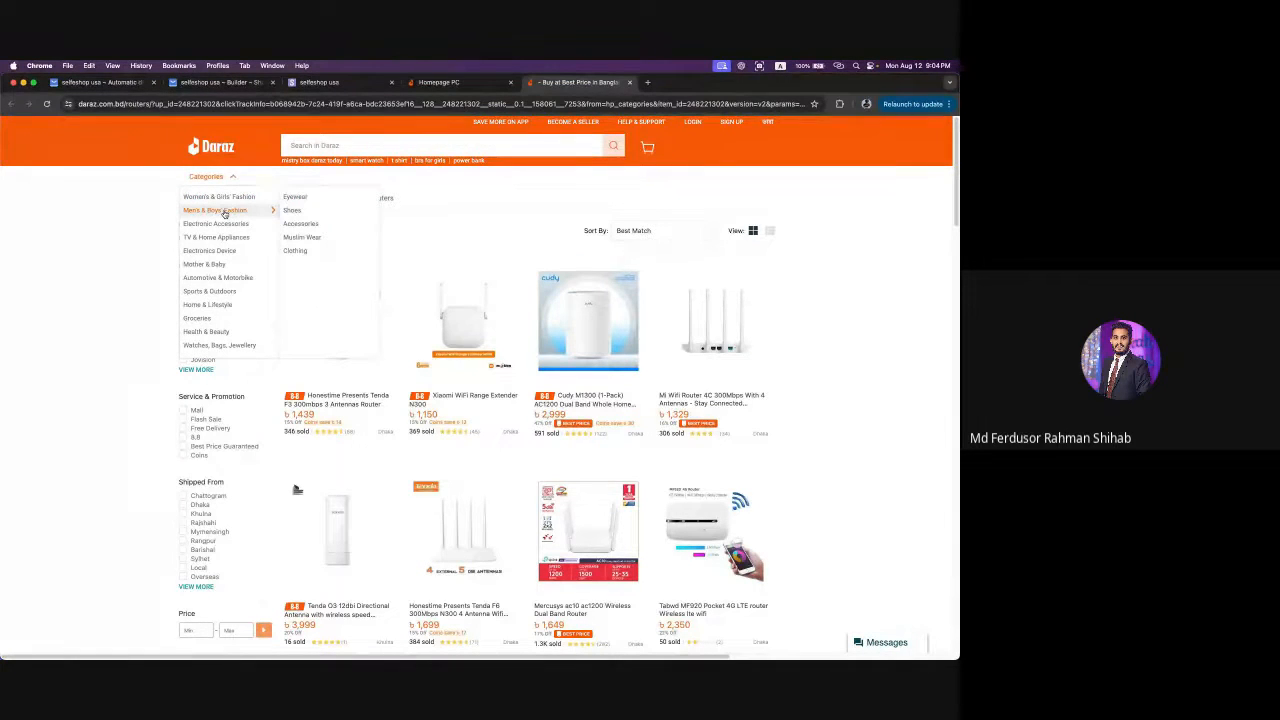
mouse_move(286, 211)
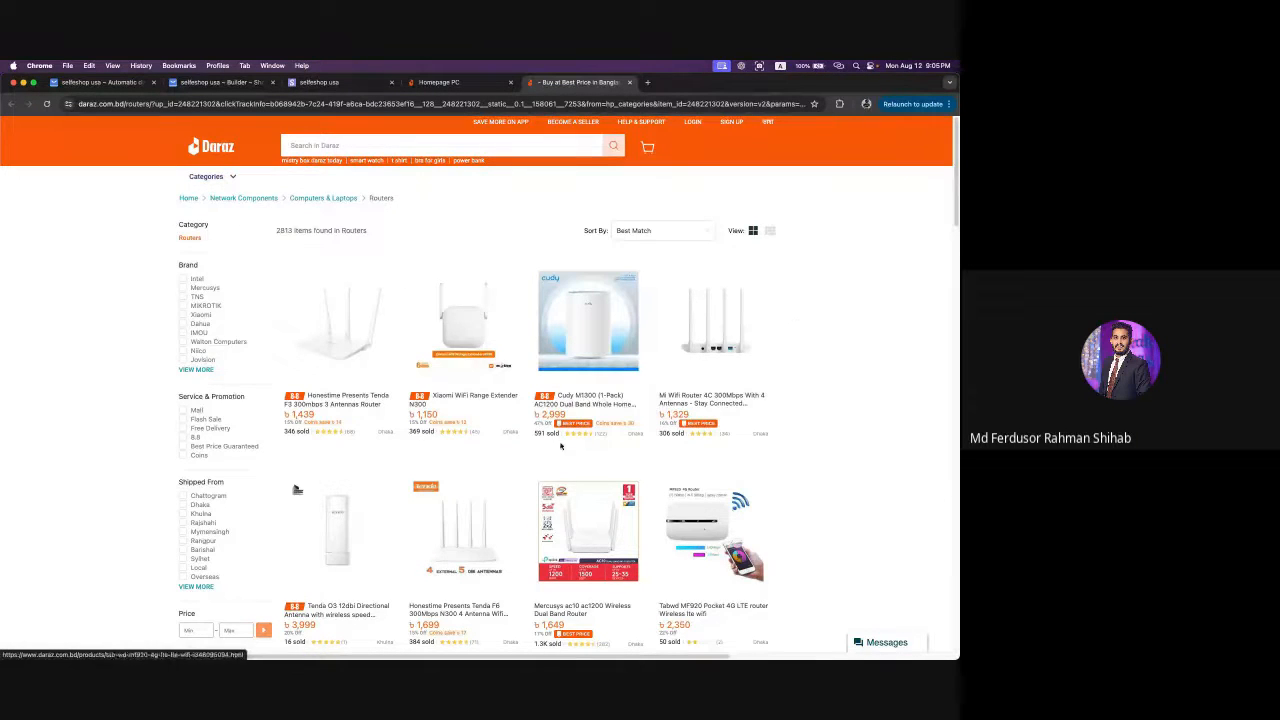
- Review the Routers product listing once more and inspect the category page's web address
scroll(740, 400, "down", 5)
scroll(680, 480, "up", 5)
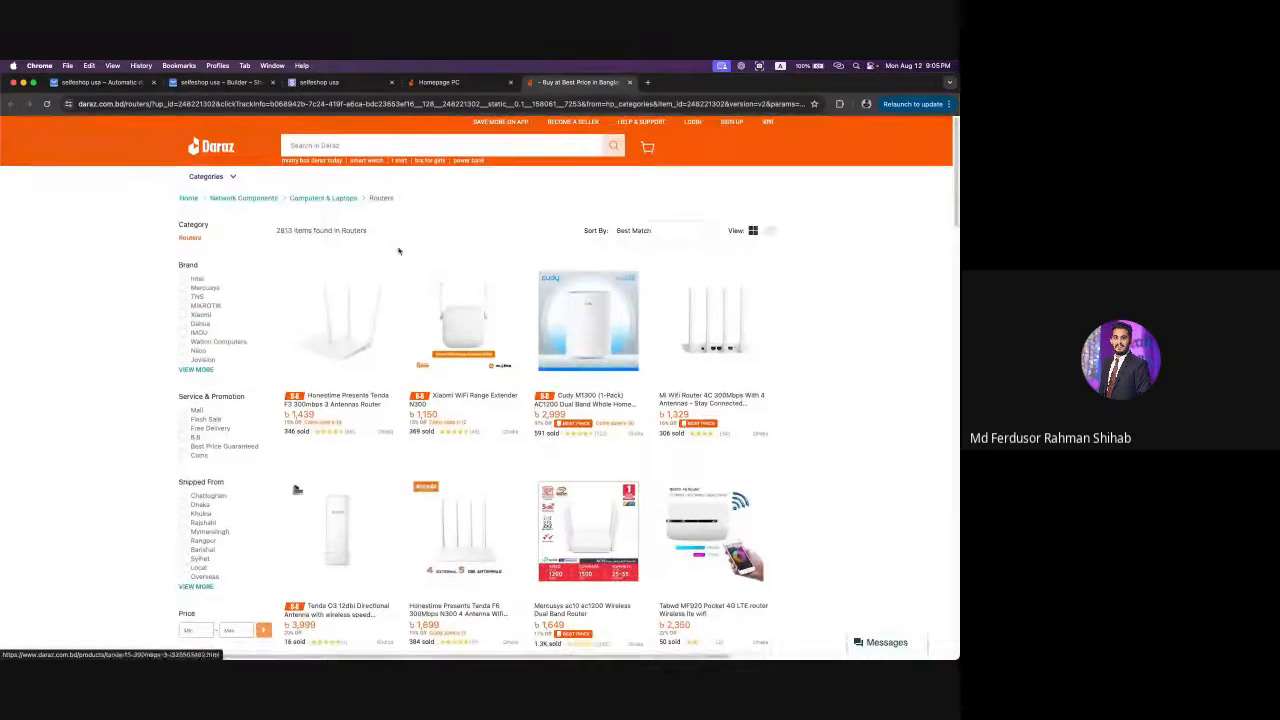
scroll(743, 421, "down", 5)
scroll(743, 421, "down", 5)
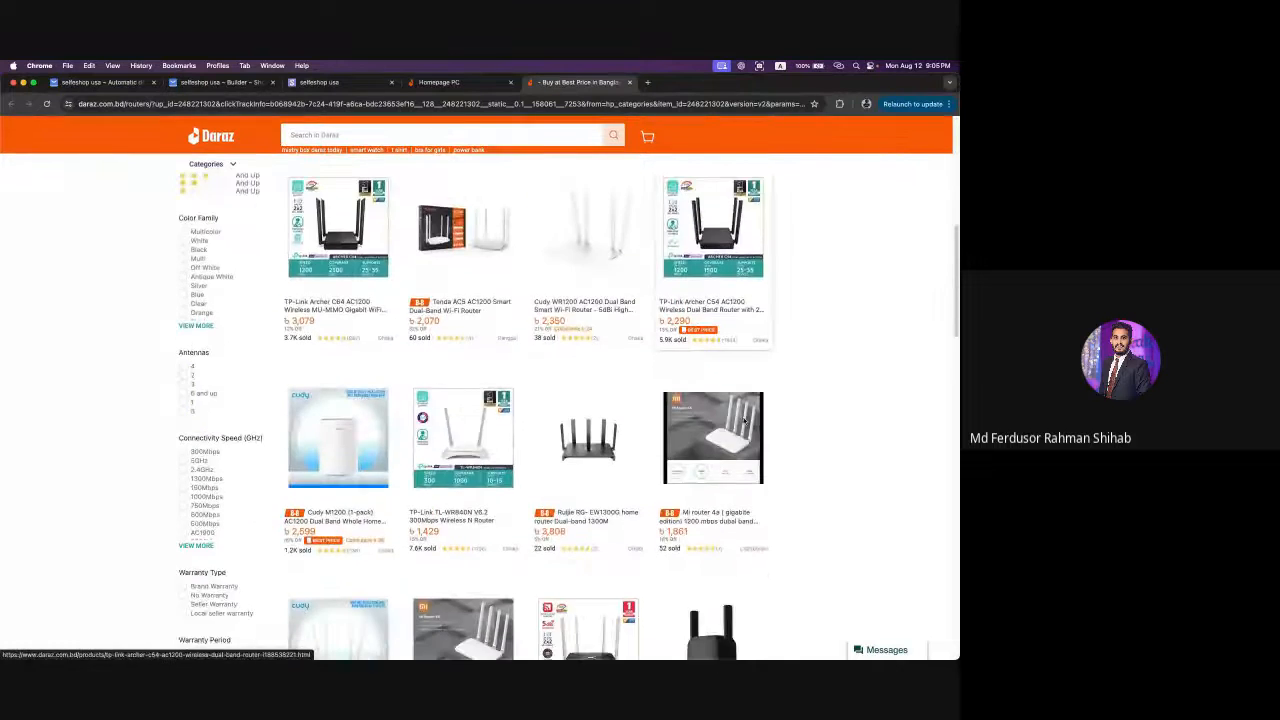
scroll(296, 346, "up", 10)
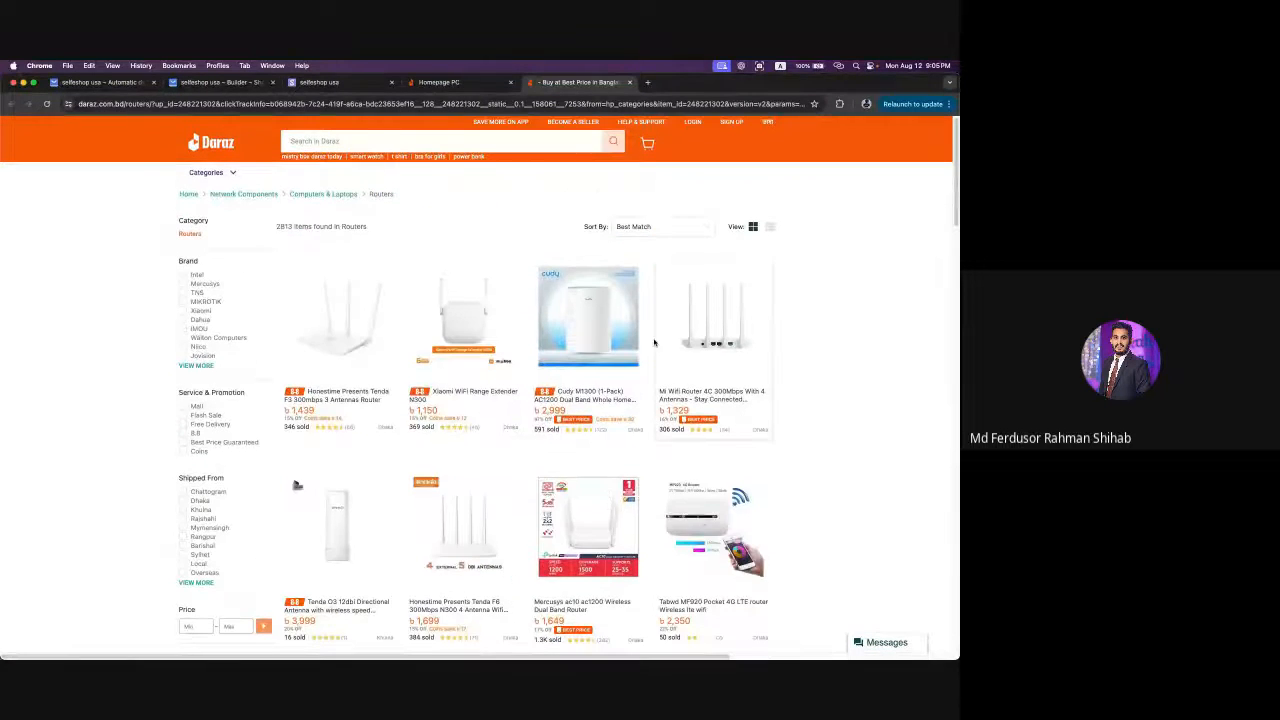
left_click(150, 103)
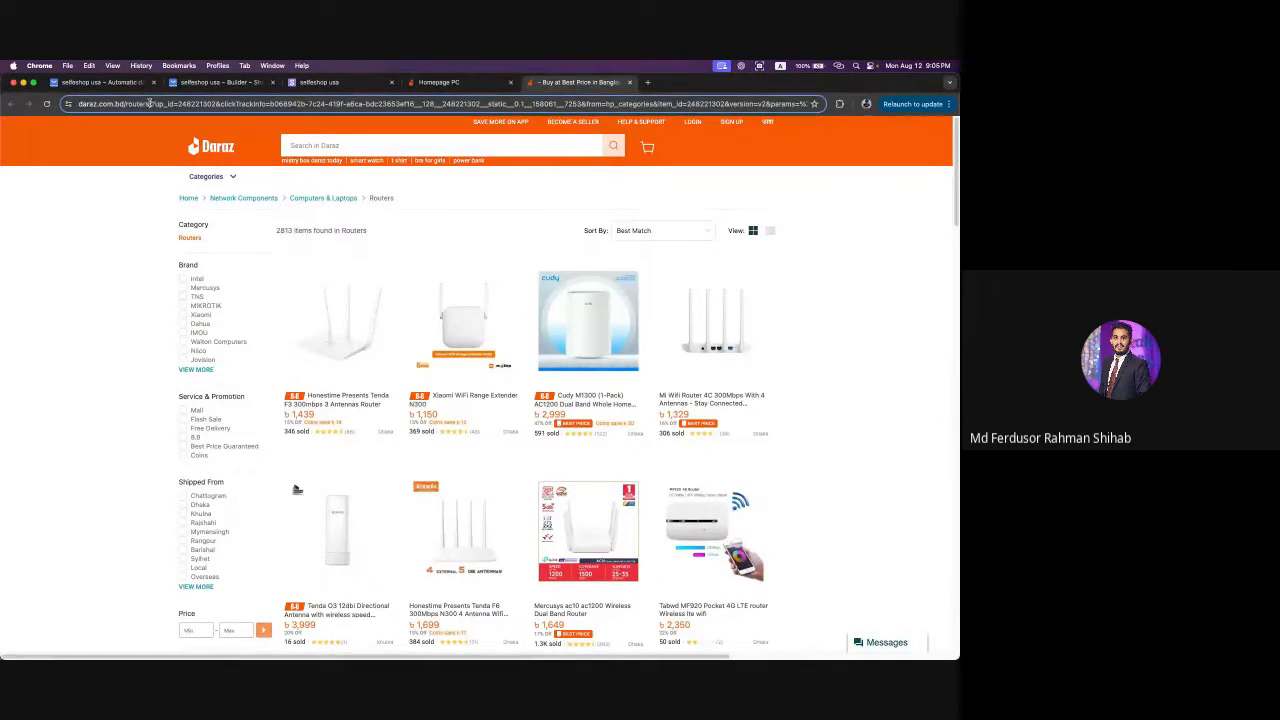
left_click_drag(146, 103, 72, 108)
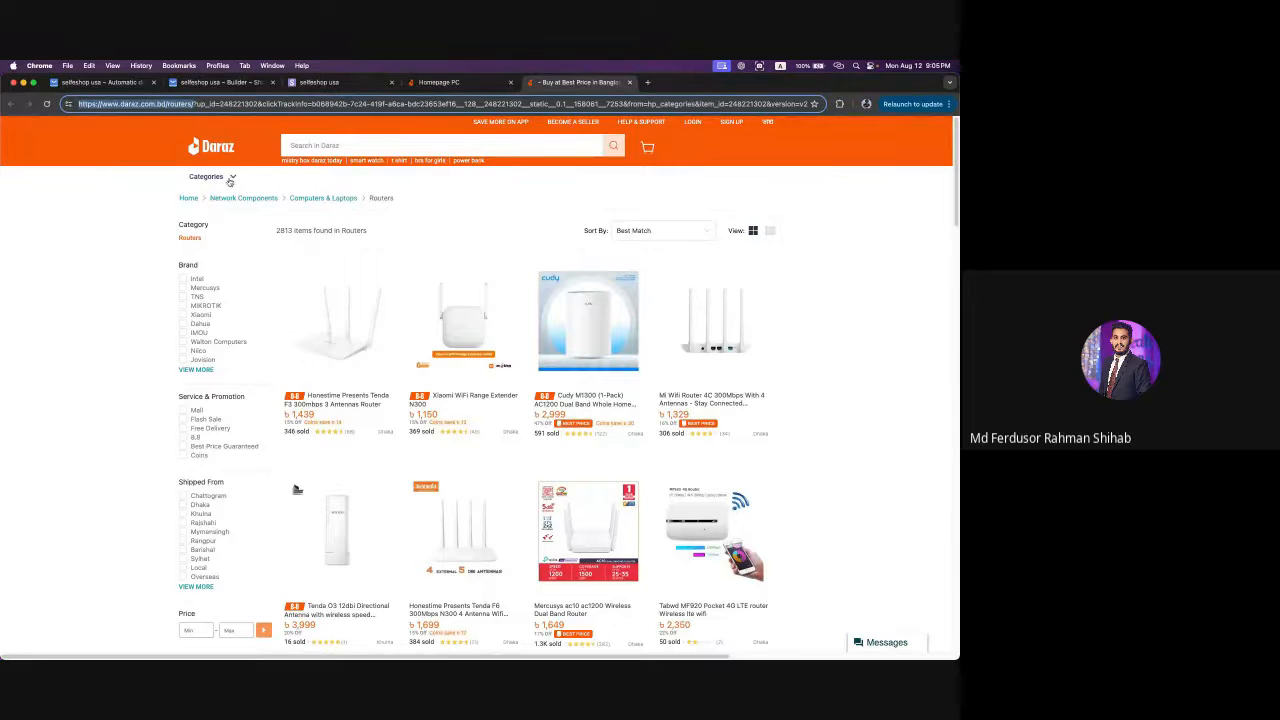
left_click(193, 105)
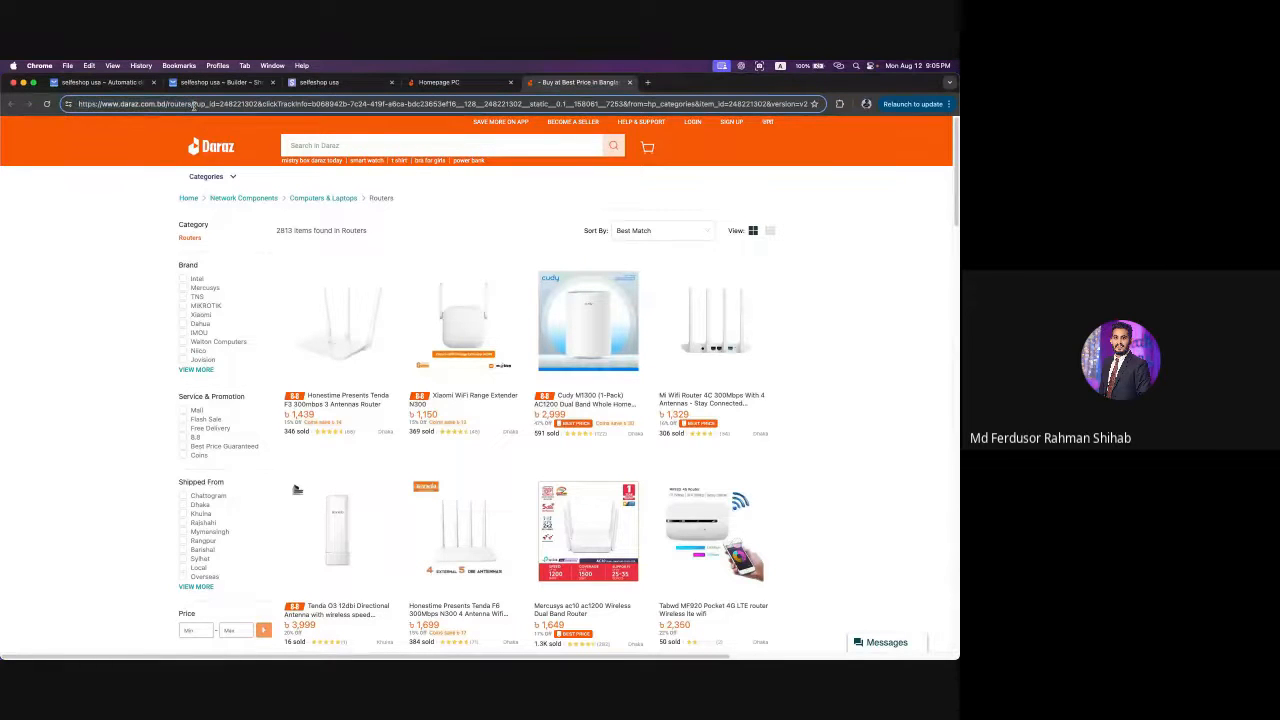
key("super+shift+Right")
key("BackSpace")
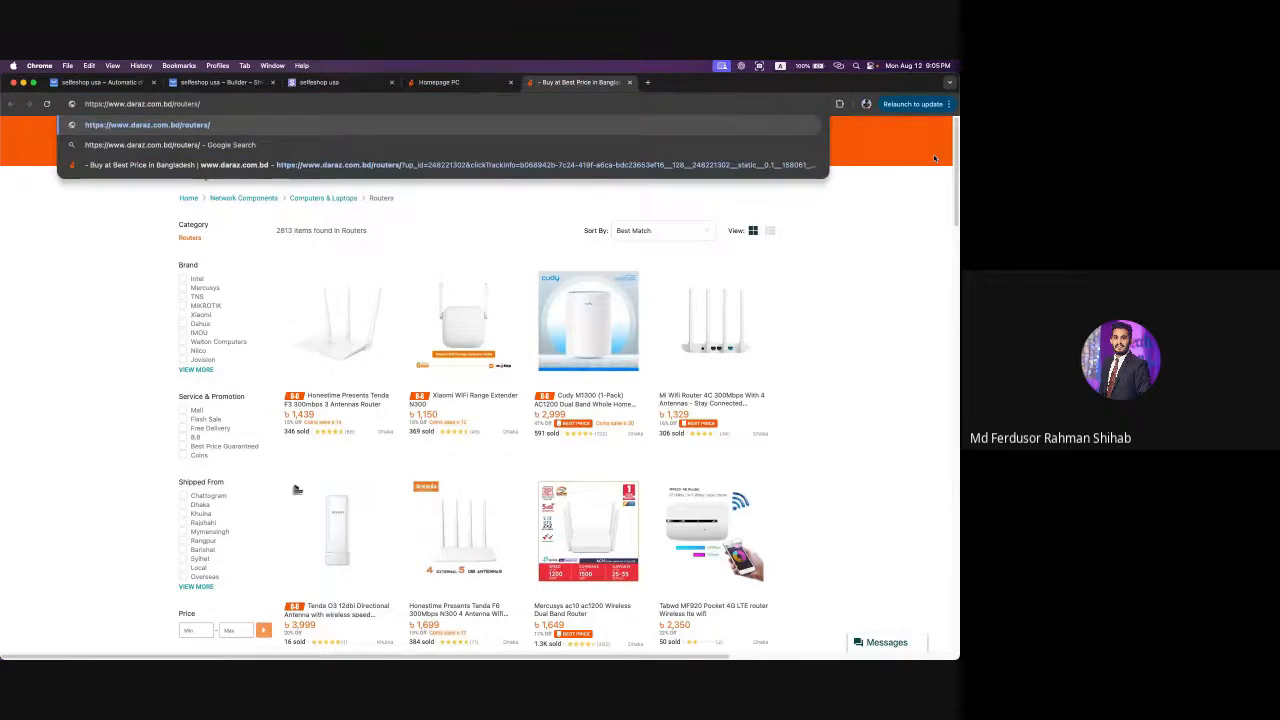
key("Return")
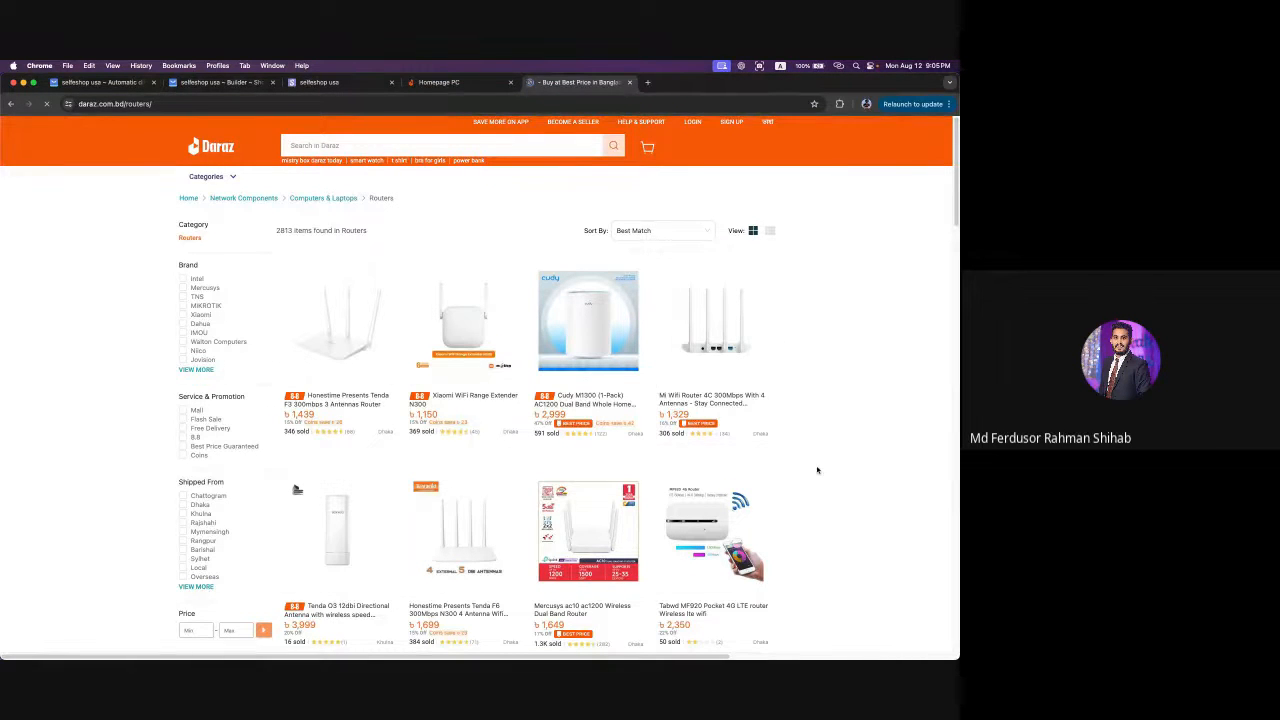
- Browse the router listings on the Daraz category page and examine how its web address is structured
scroll(817, 470, "down", 1)
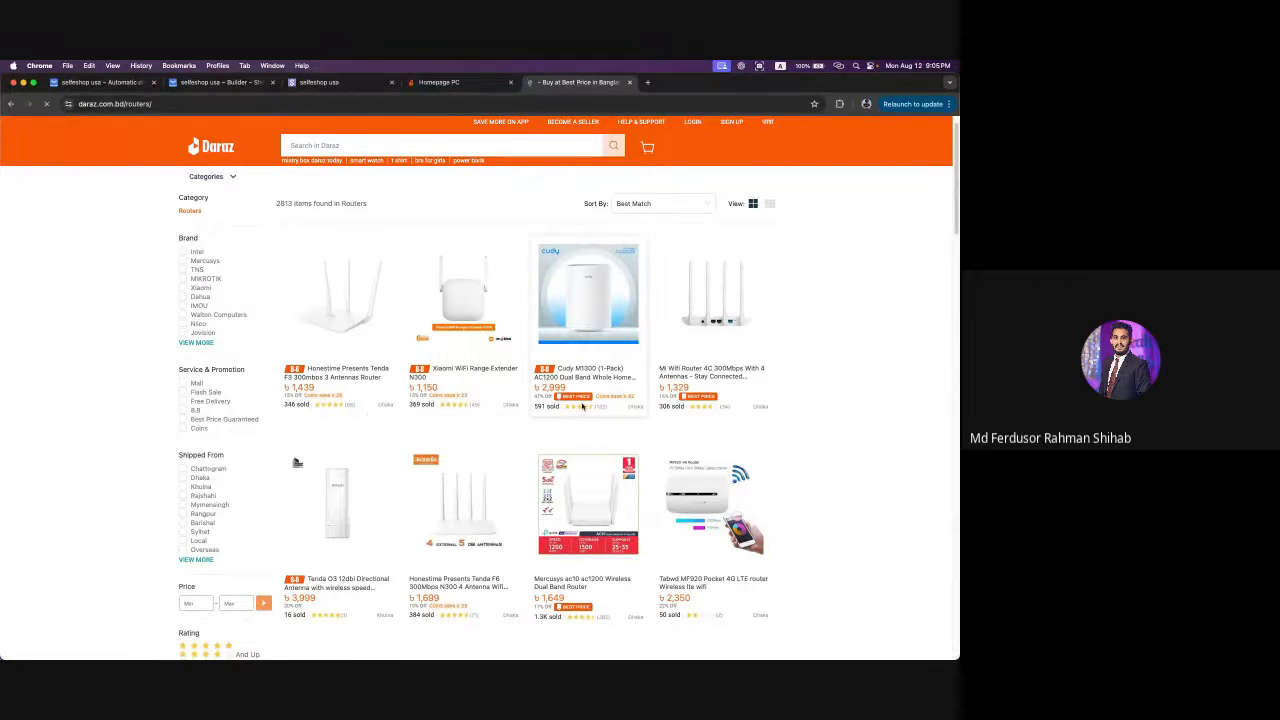
scroll(650, 470, "down", 8)
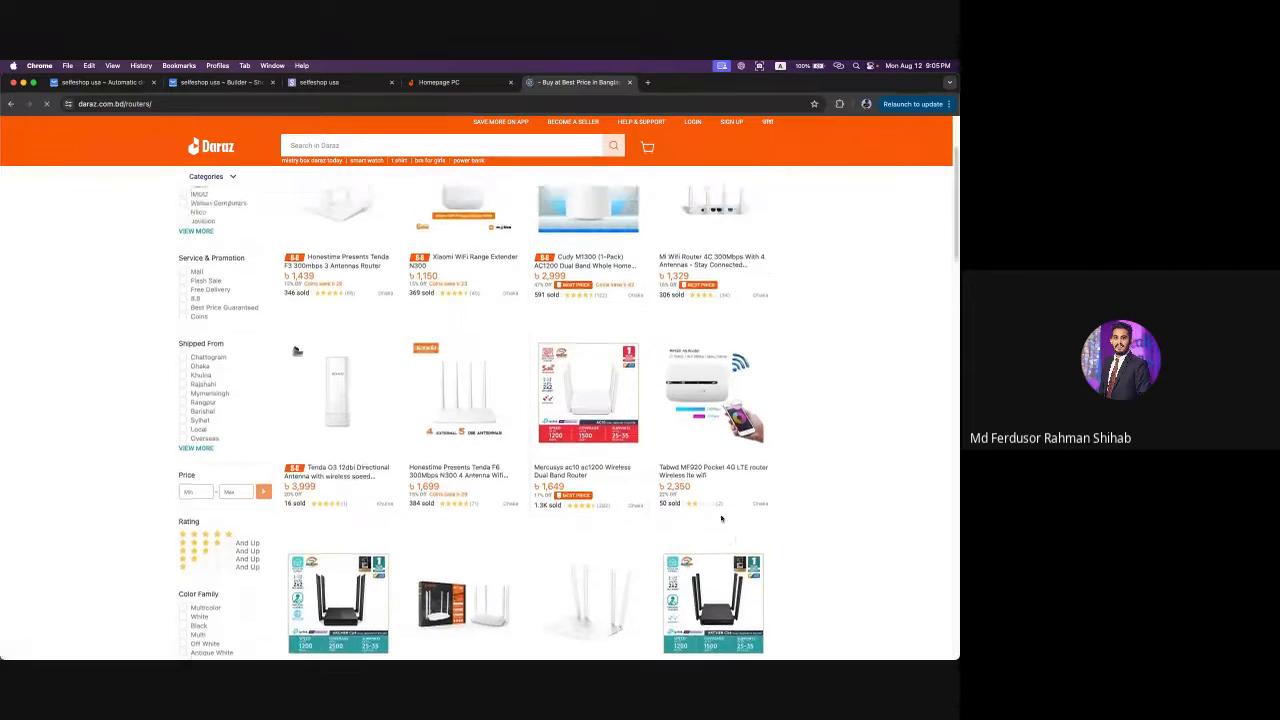
scroll(797, 511, "down", 6)
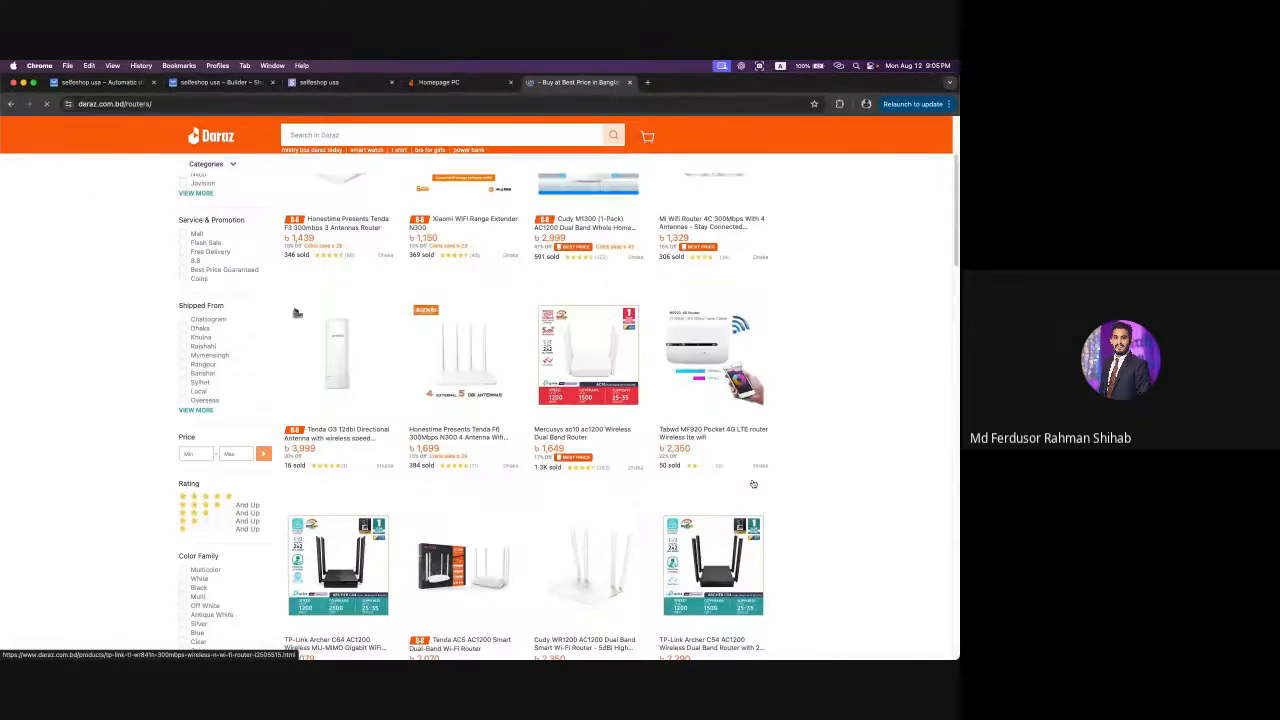
left_click(173, 104)
left_click(177, 105)
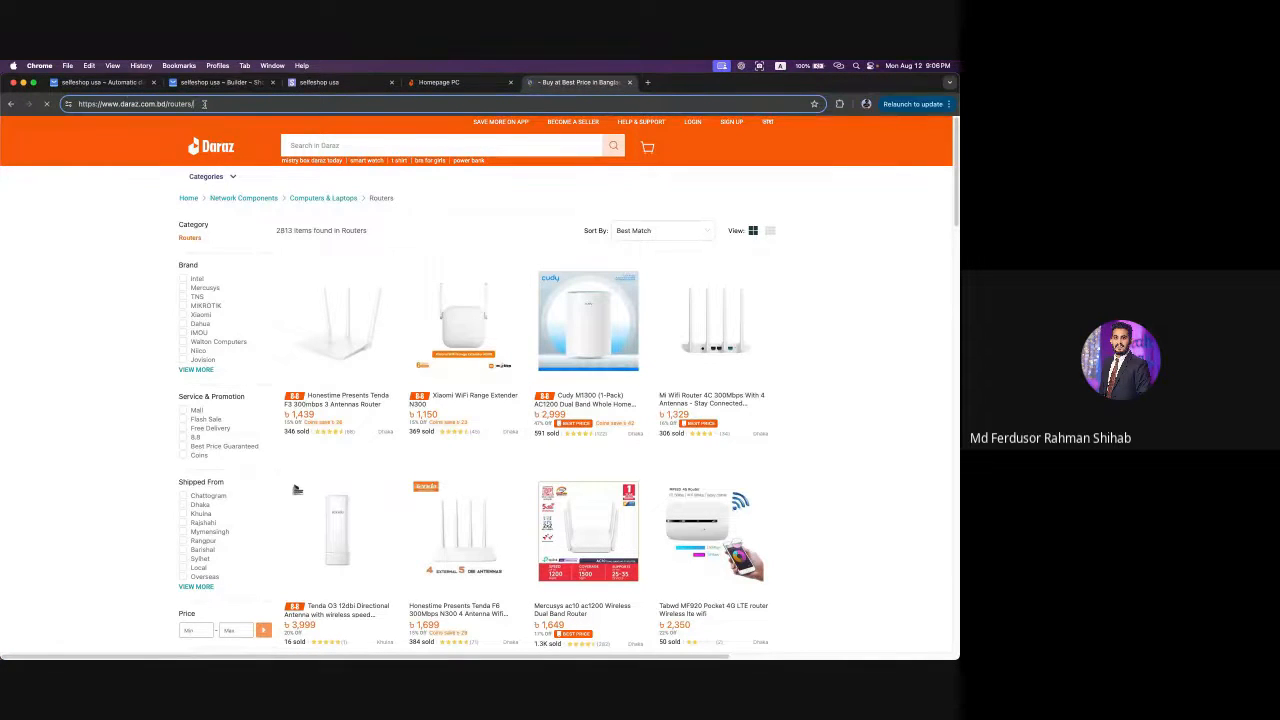
left_click_drag(199, 104, 78, 104)
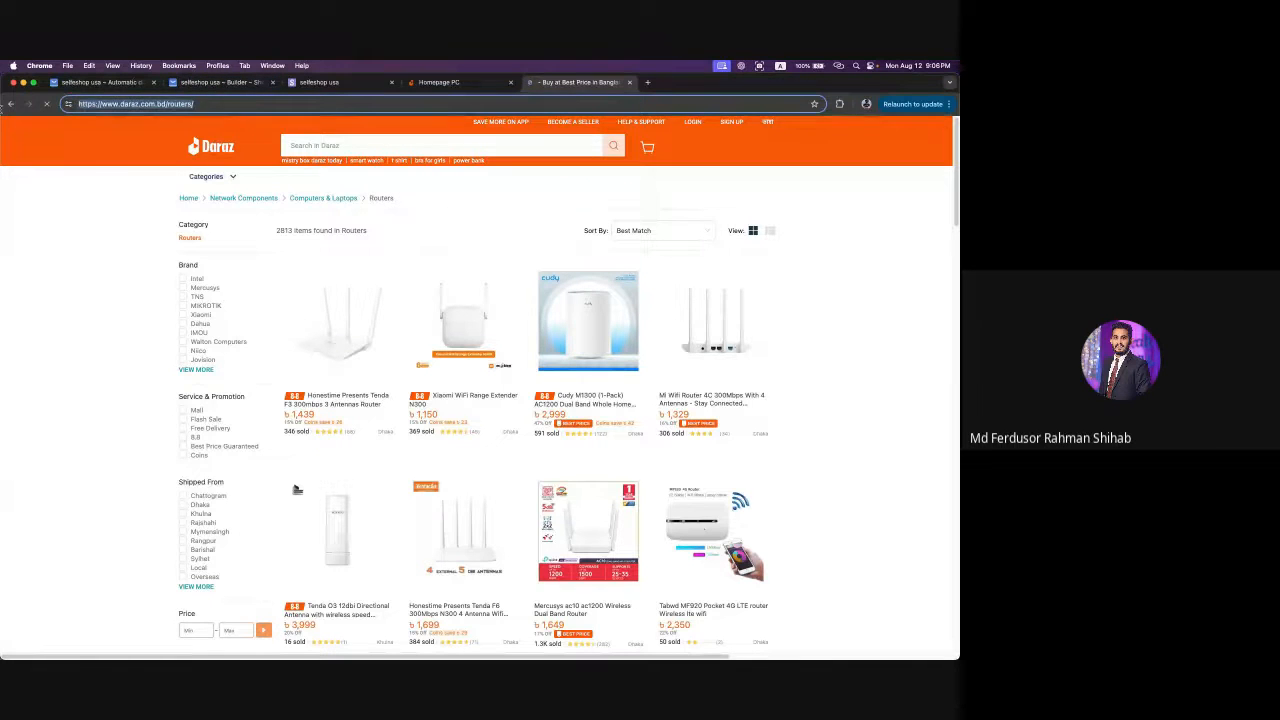
left_click(68, 346)
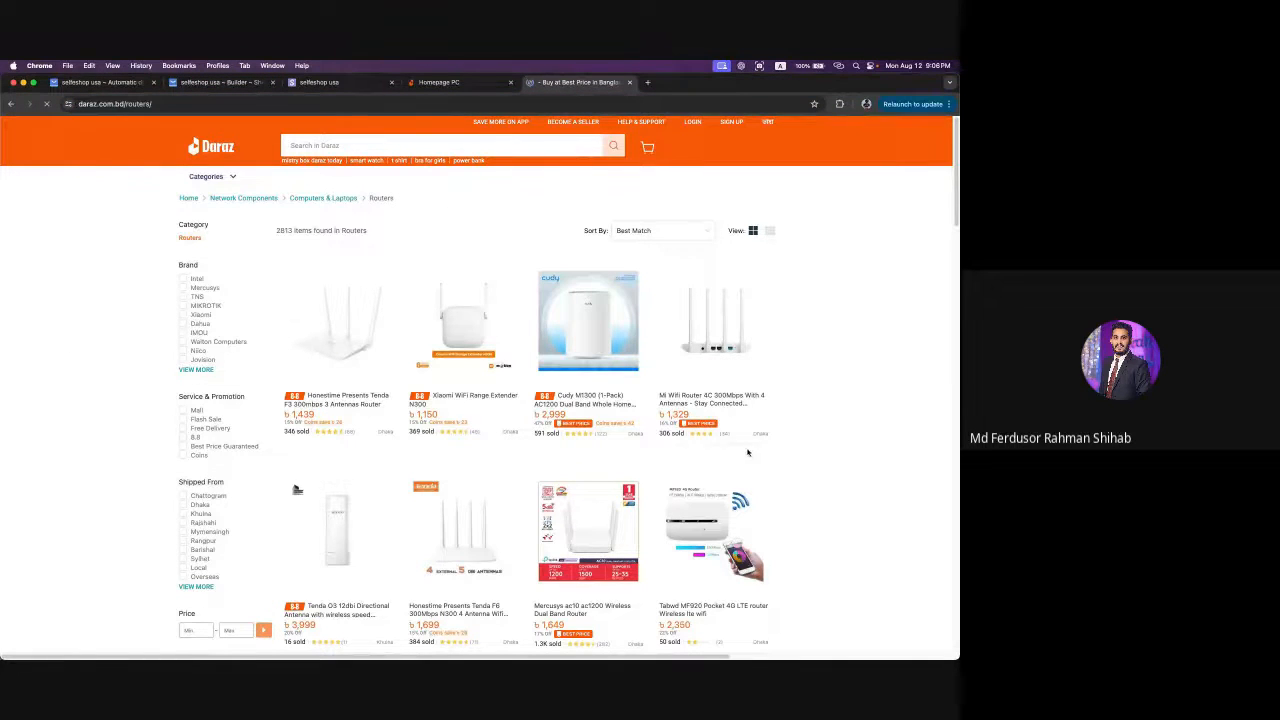
scroll(795, 492, "down", 3)
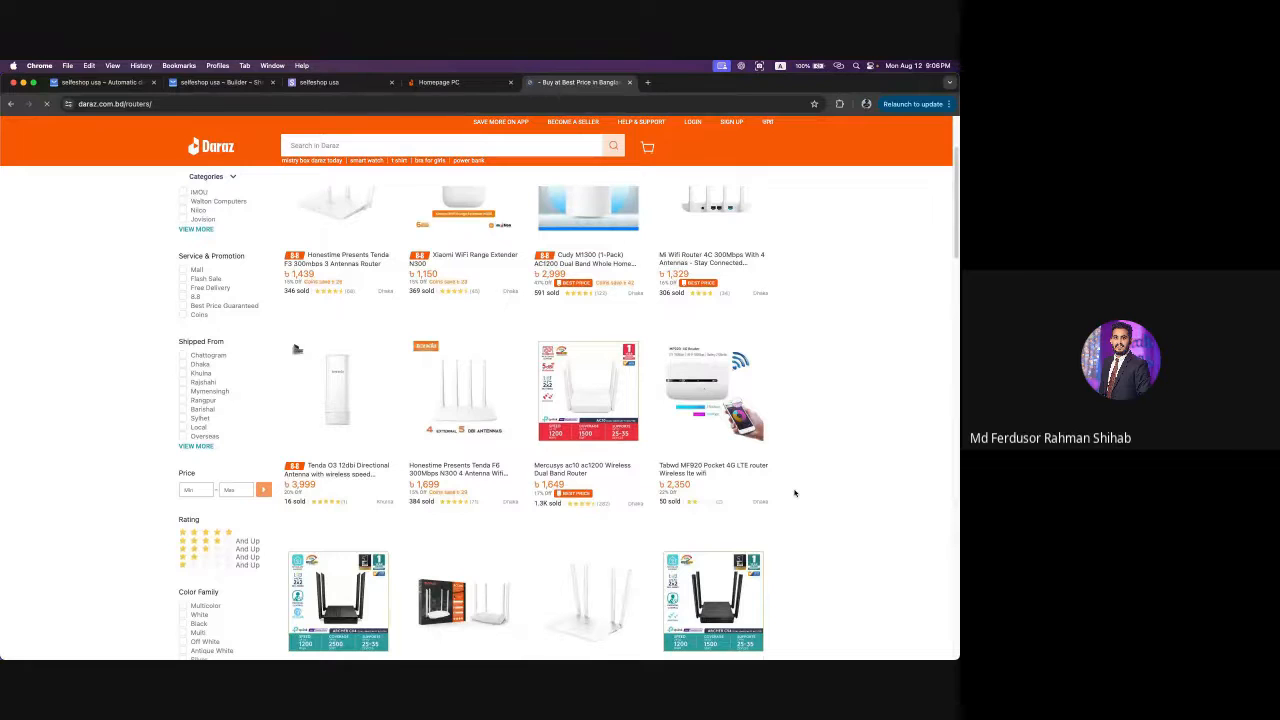
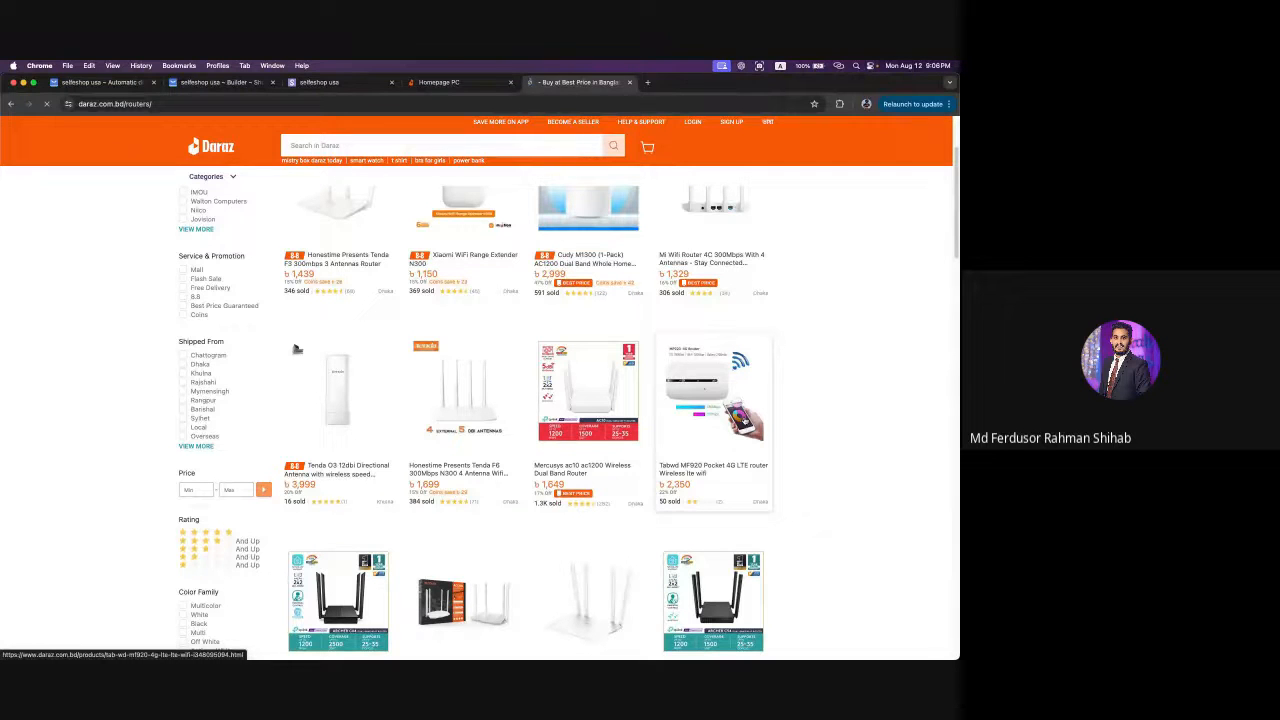
scroll(745, 511, "down", 10)
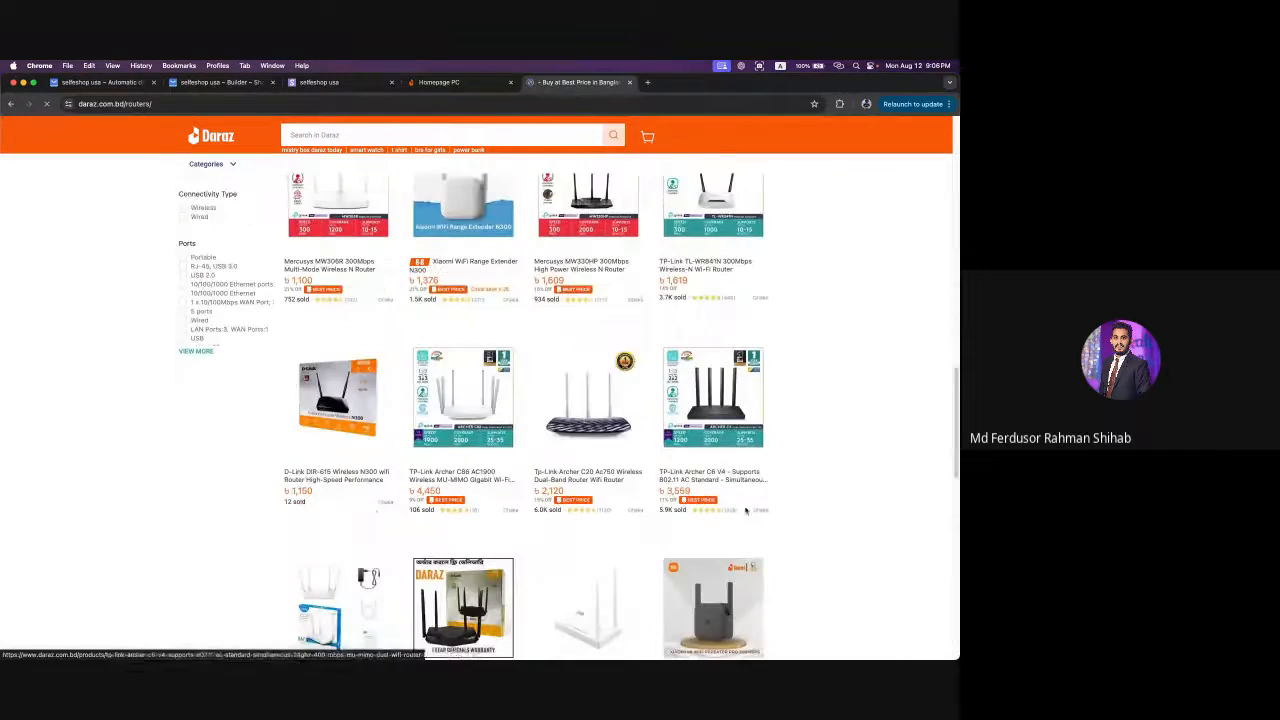
scroll(745, 511, "down", 5)
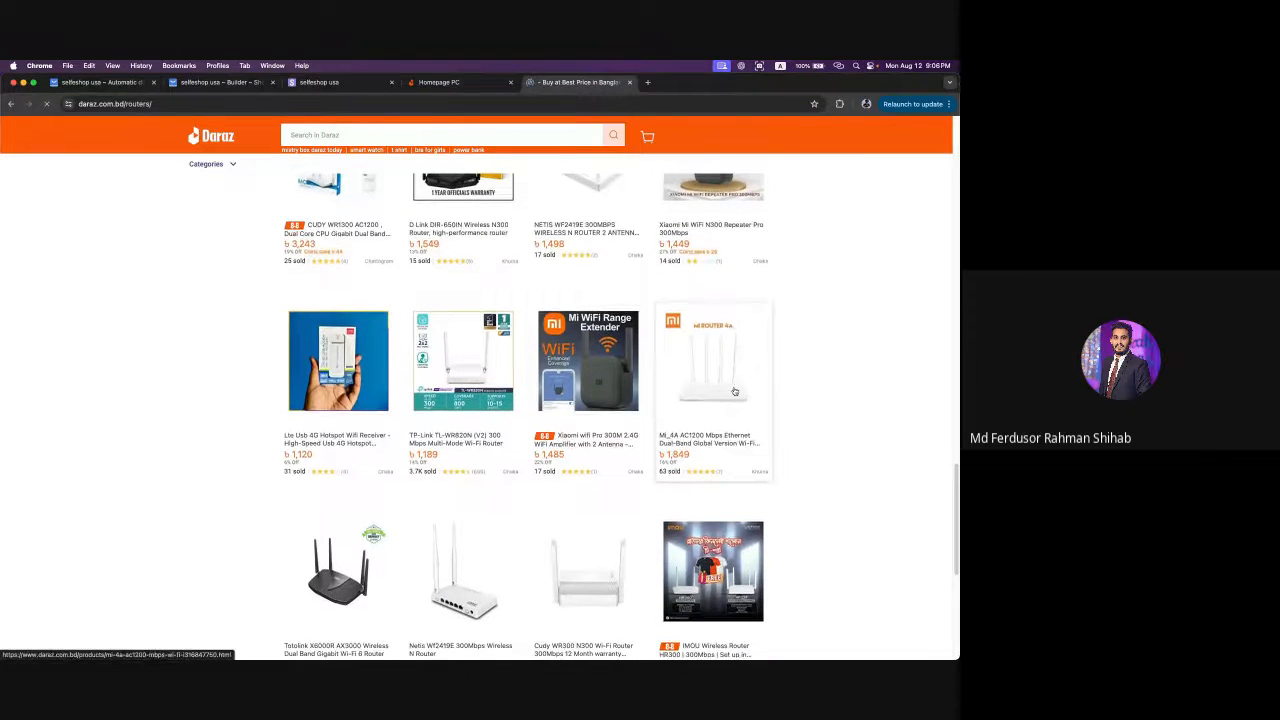
scroll(650, 378, "up", 5)
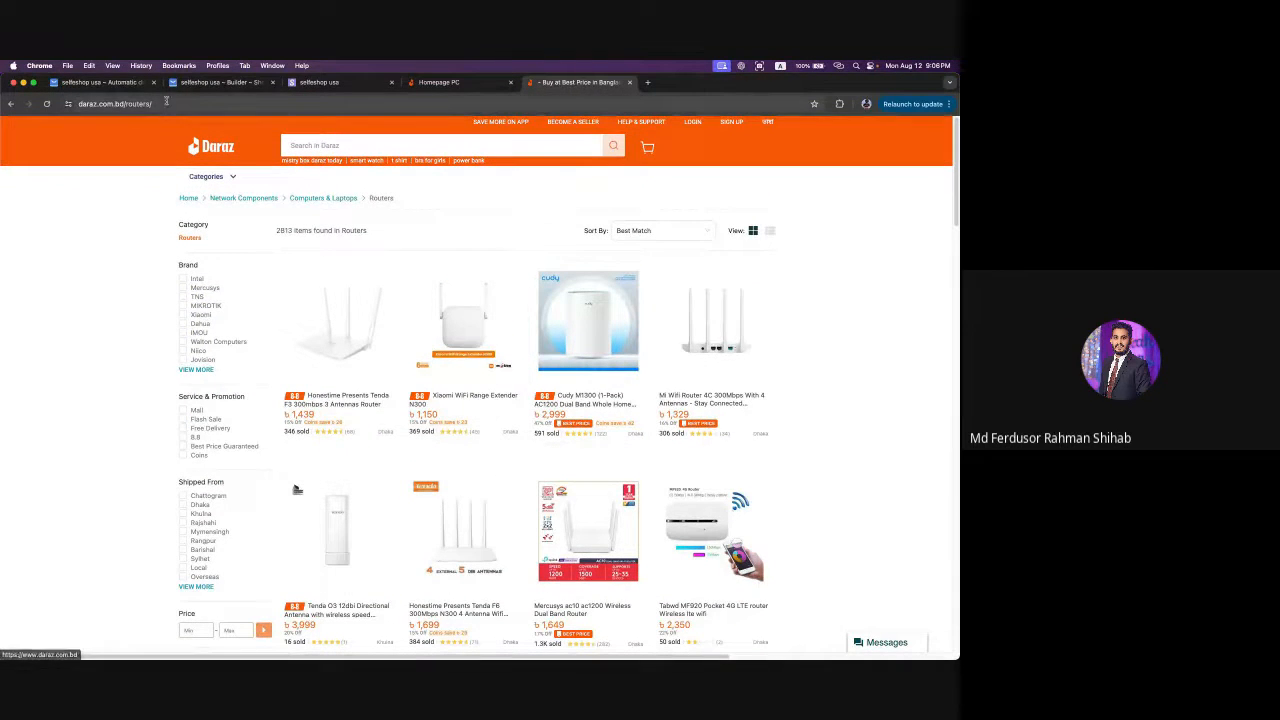
left_click(171, 104)
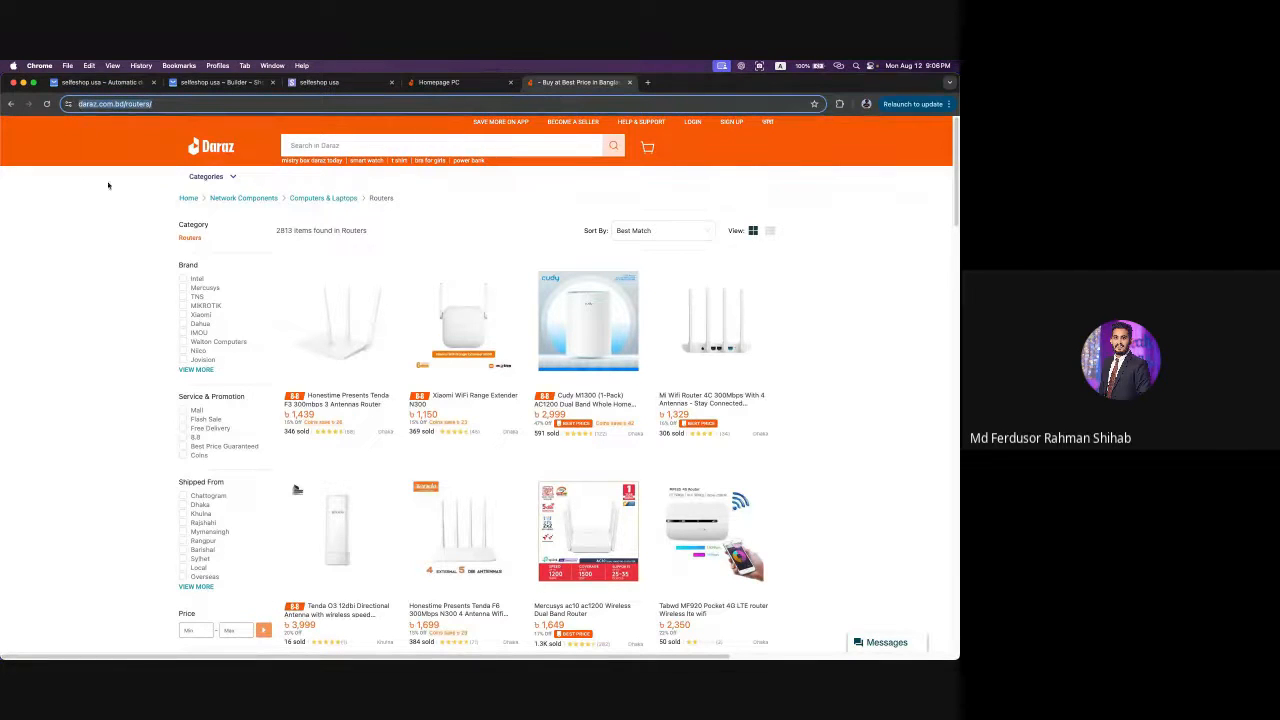
- Open the men's Sneakers category under Men's & Boys' Fashion, Shoes on Daraz
mouse_move(213, 177)
mouse_move(229, 210)
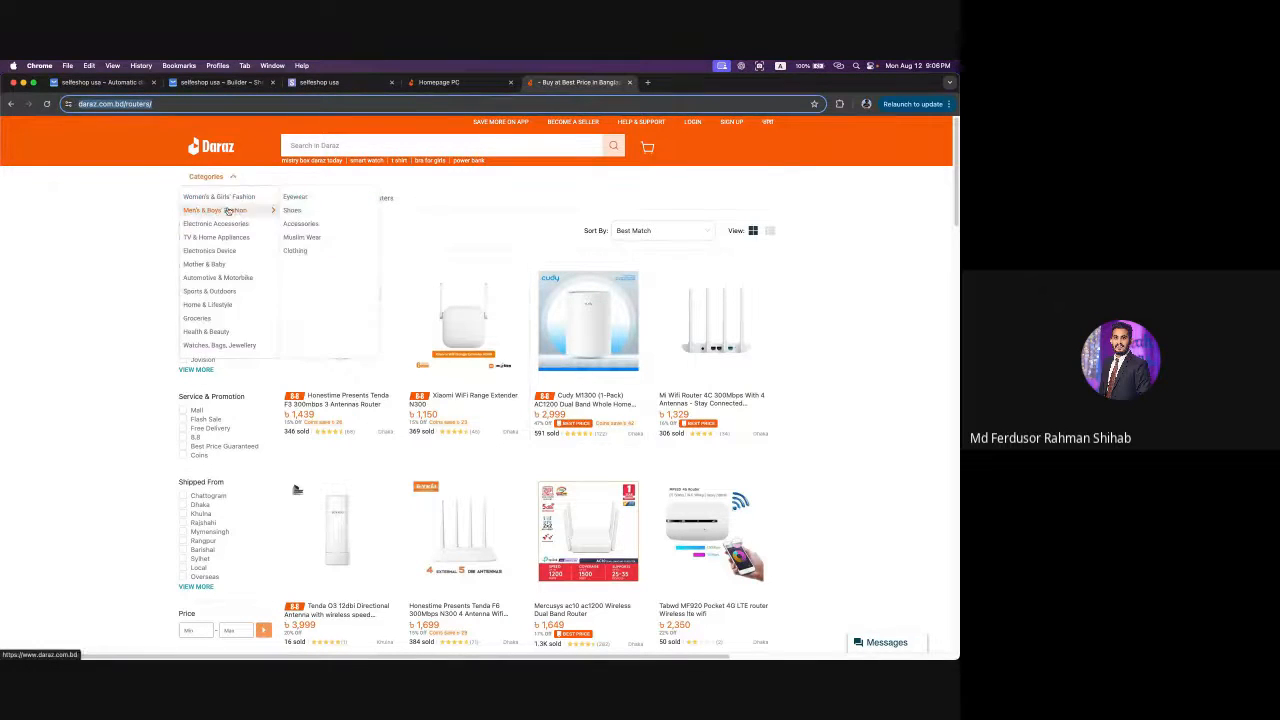
mouse_move(300, 210)
left_click(403, 200)
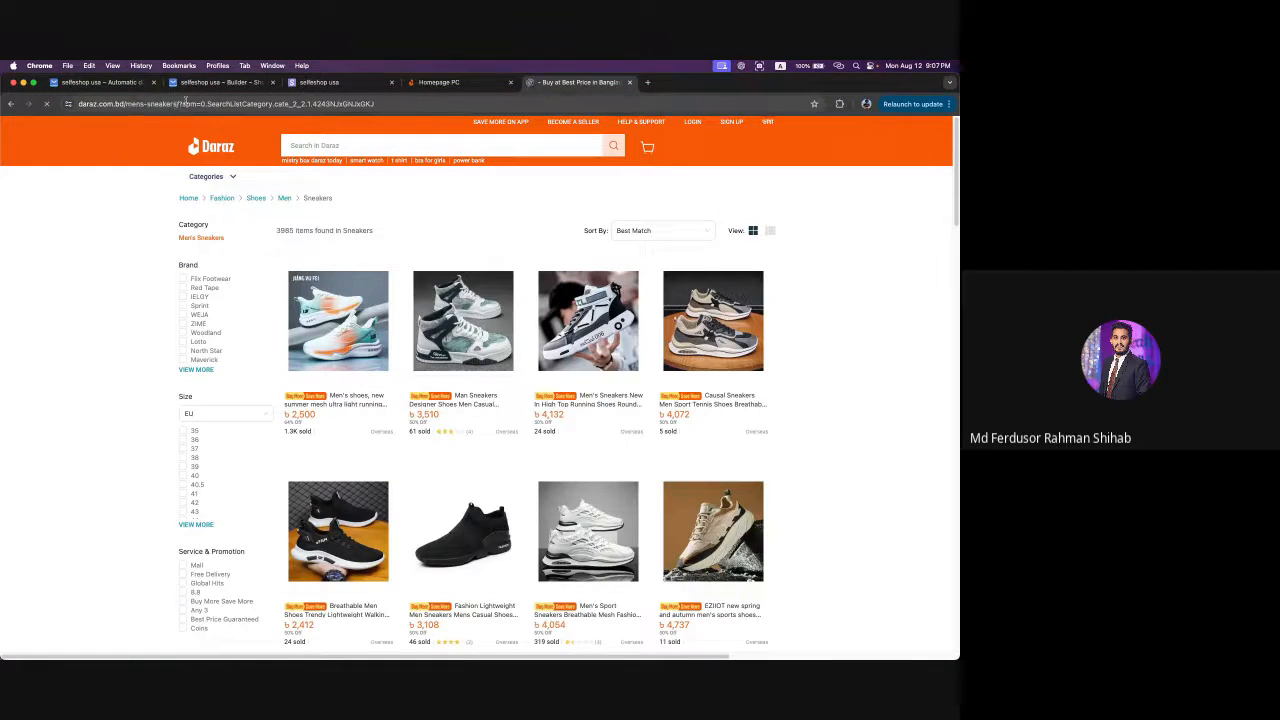
- Examine the mens-sneakers part of the page address and look through the sneaker listings
left_click_drag(178, 103, 74, 104)
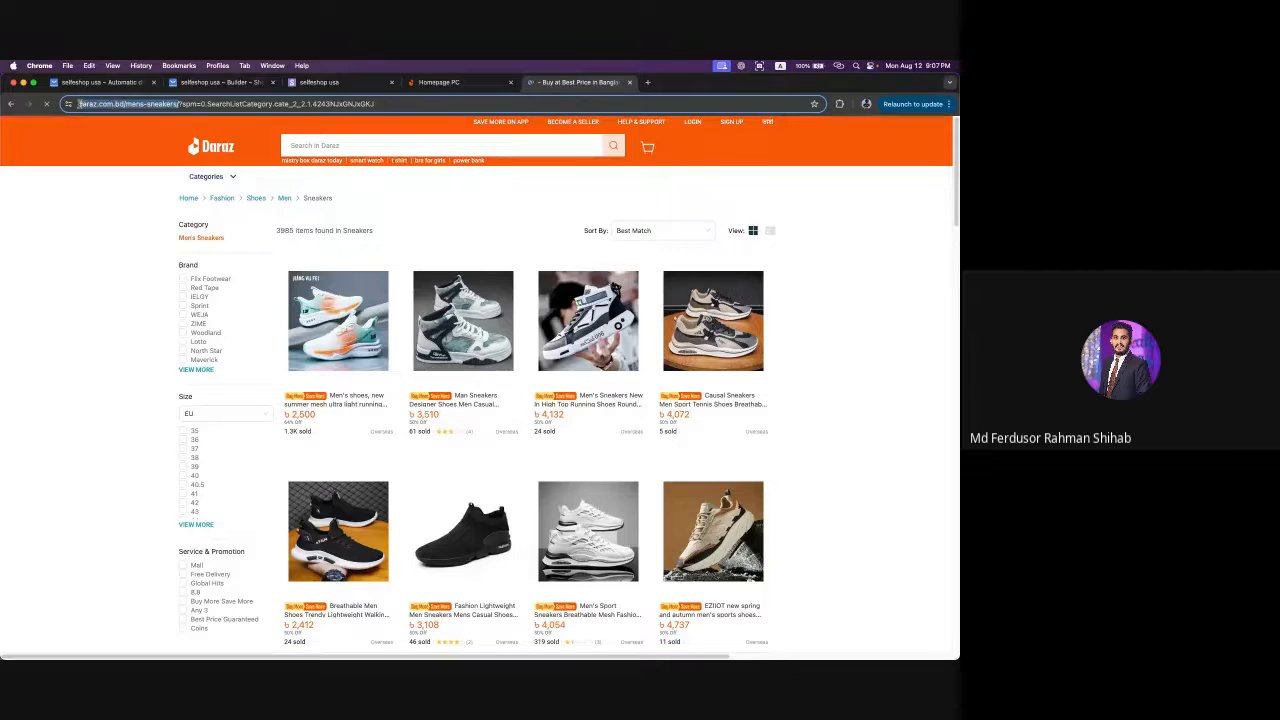
scroll(650, 327, "down", 20)
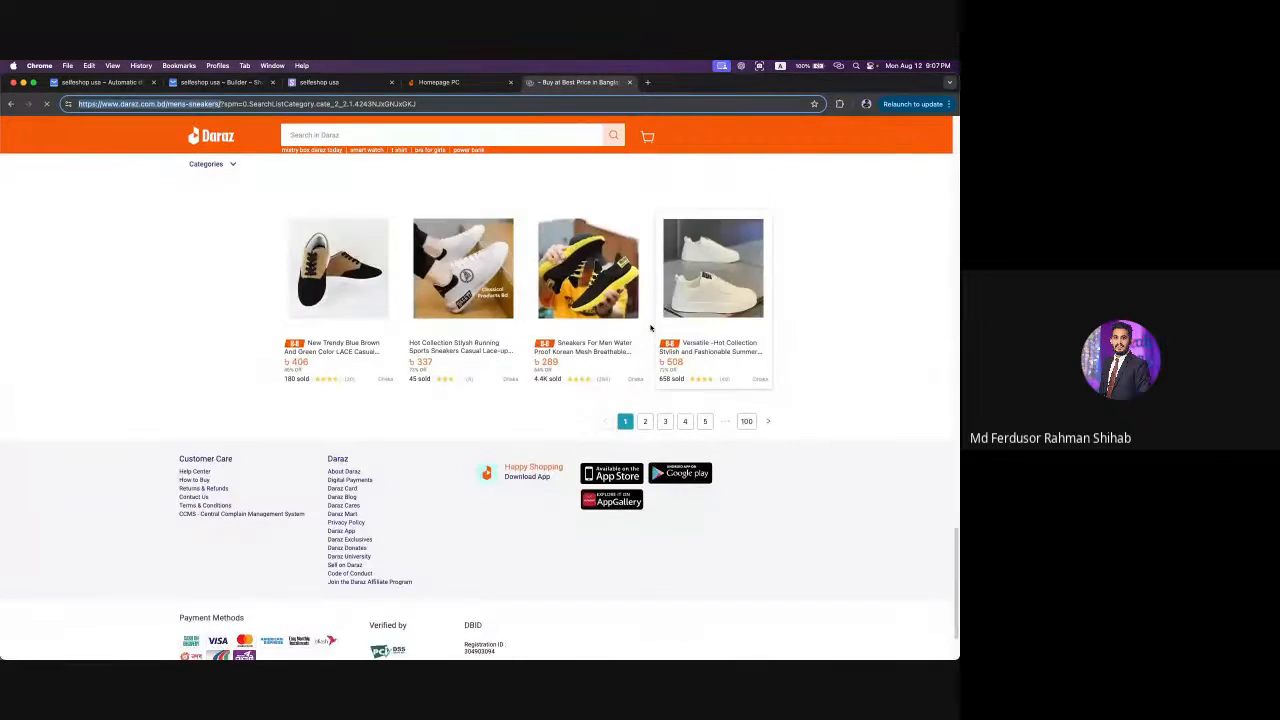
scroll(650, 327, "up", 15)
scroll(650, 327, "up", 5)
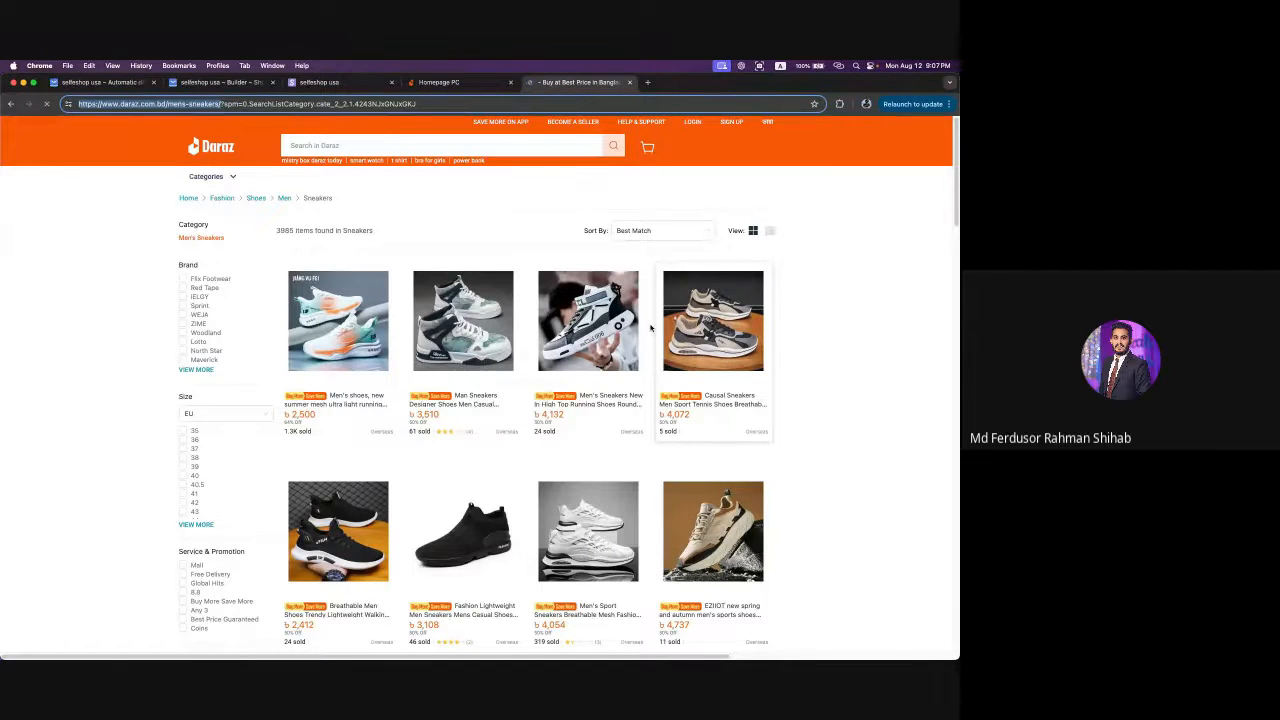
- Switch to the selfeshop storefront and open the Electronics collection from its All products categories
left_click(319, 82)
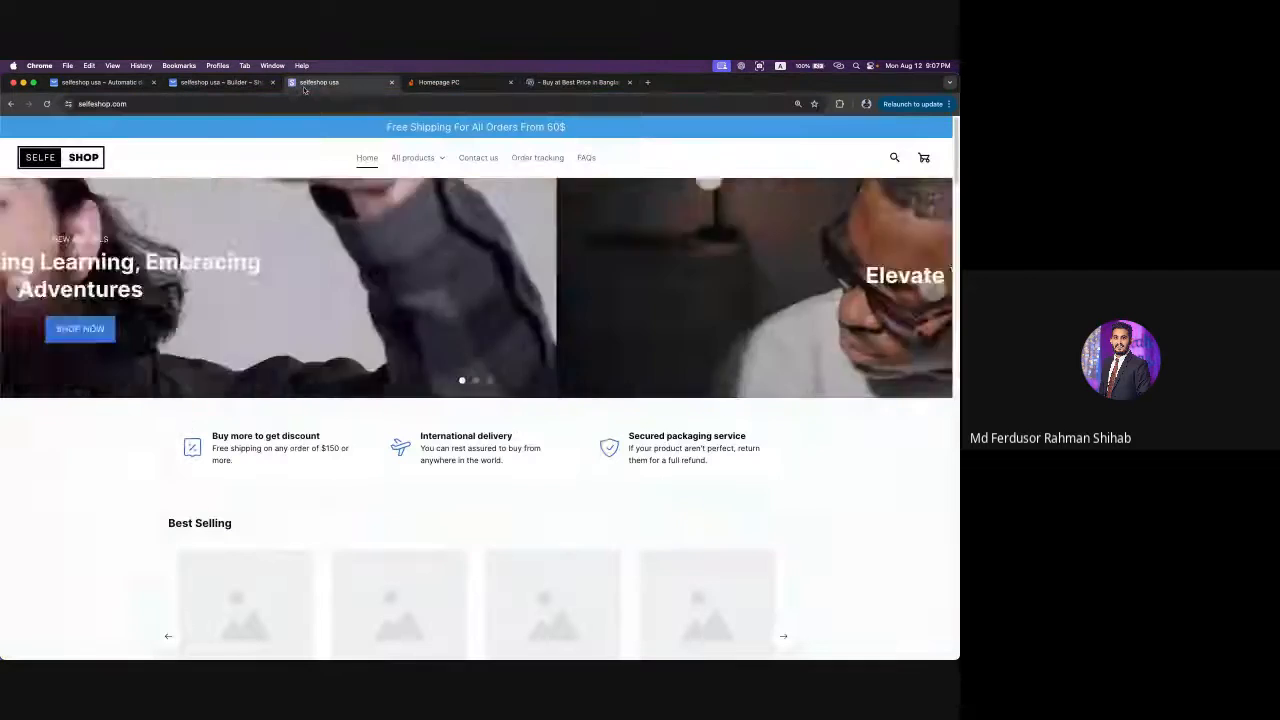
left_click(412, 158)
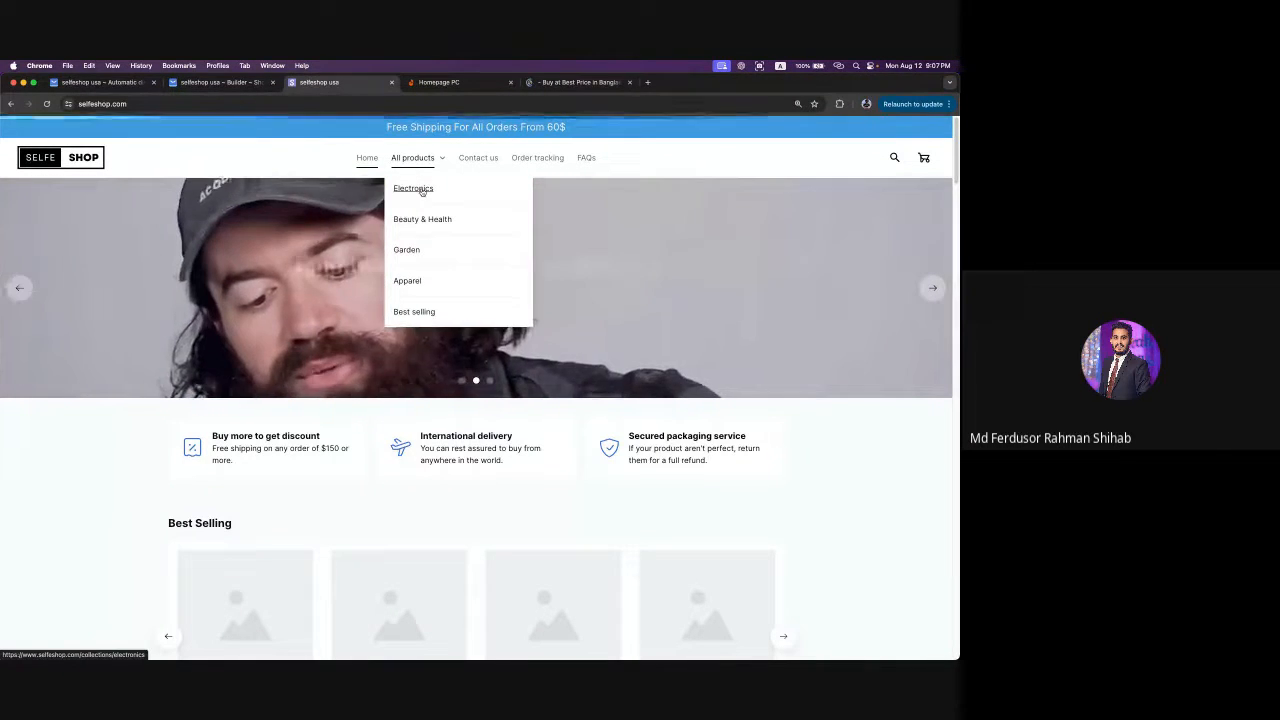
left_click(421, 191)
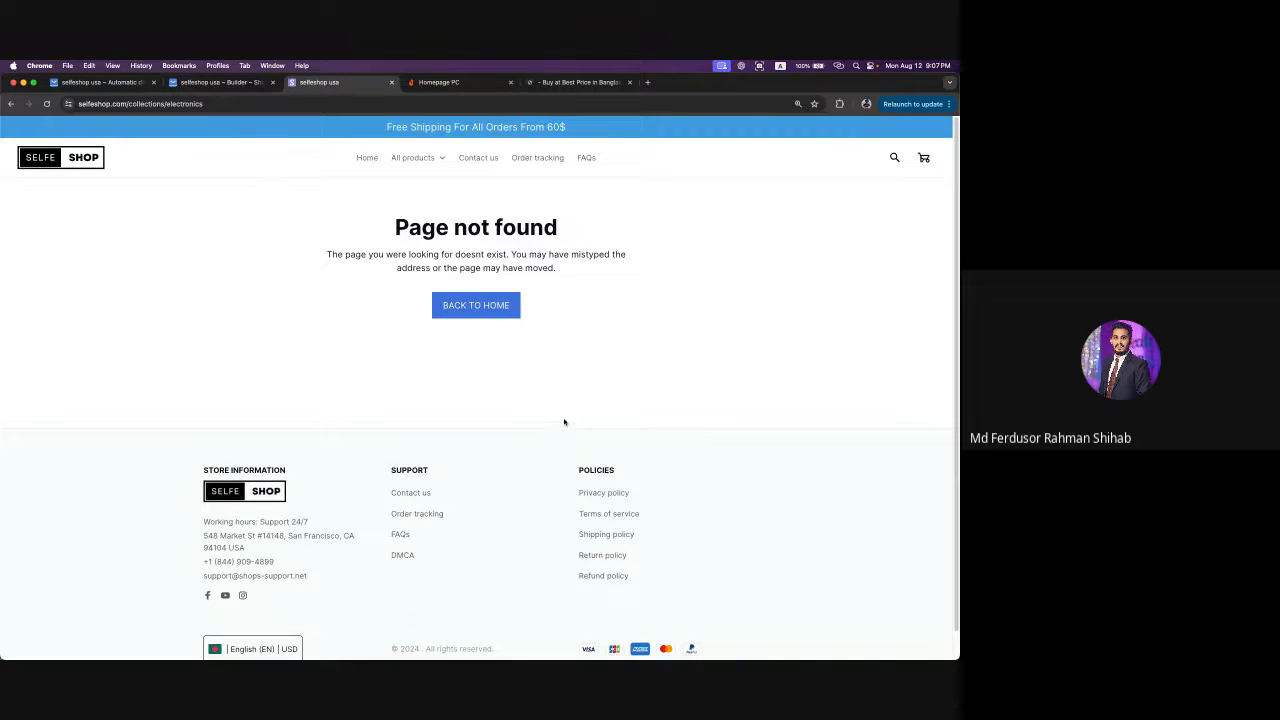
- Compare the Daraz sneakers page and homepage categories with the All products categories on the selfeshop storefront
key("ctrl+Tab")
key("ctrl+Tab")
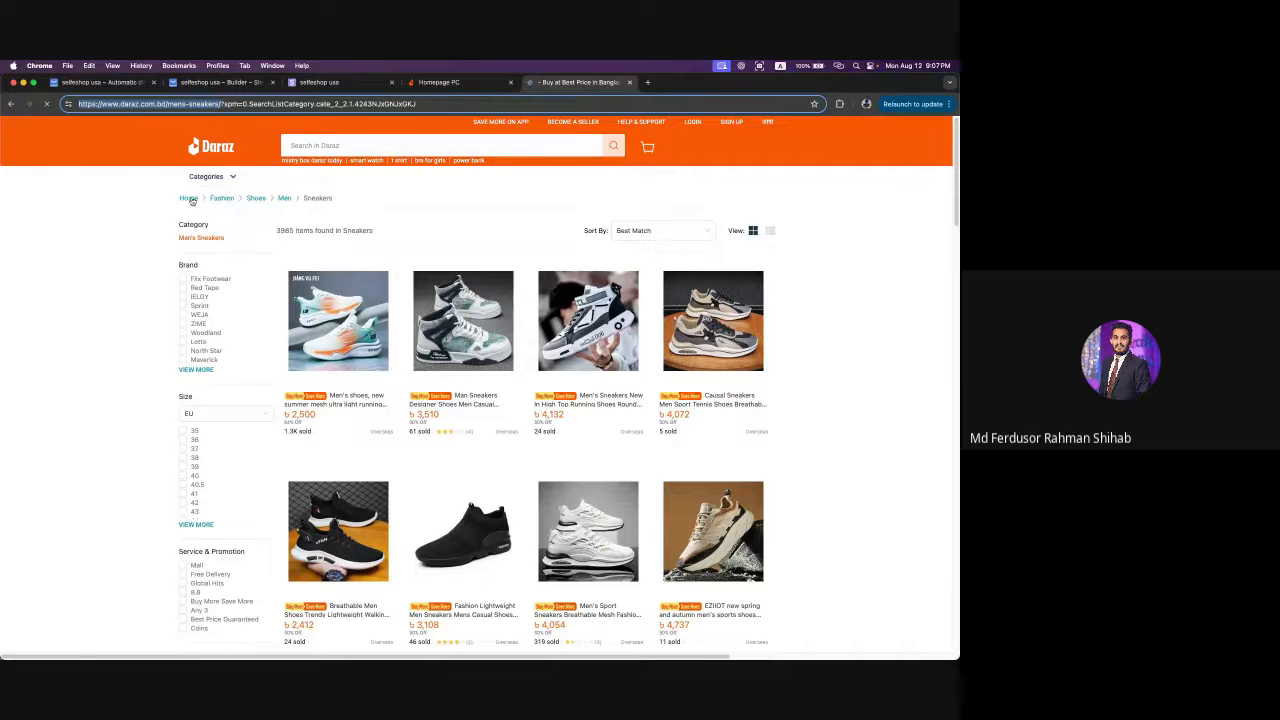
left_click(432, 84)
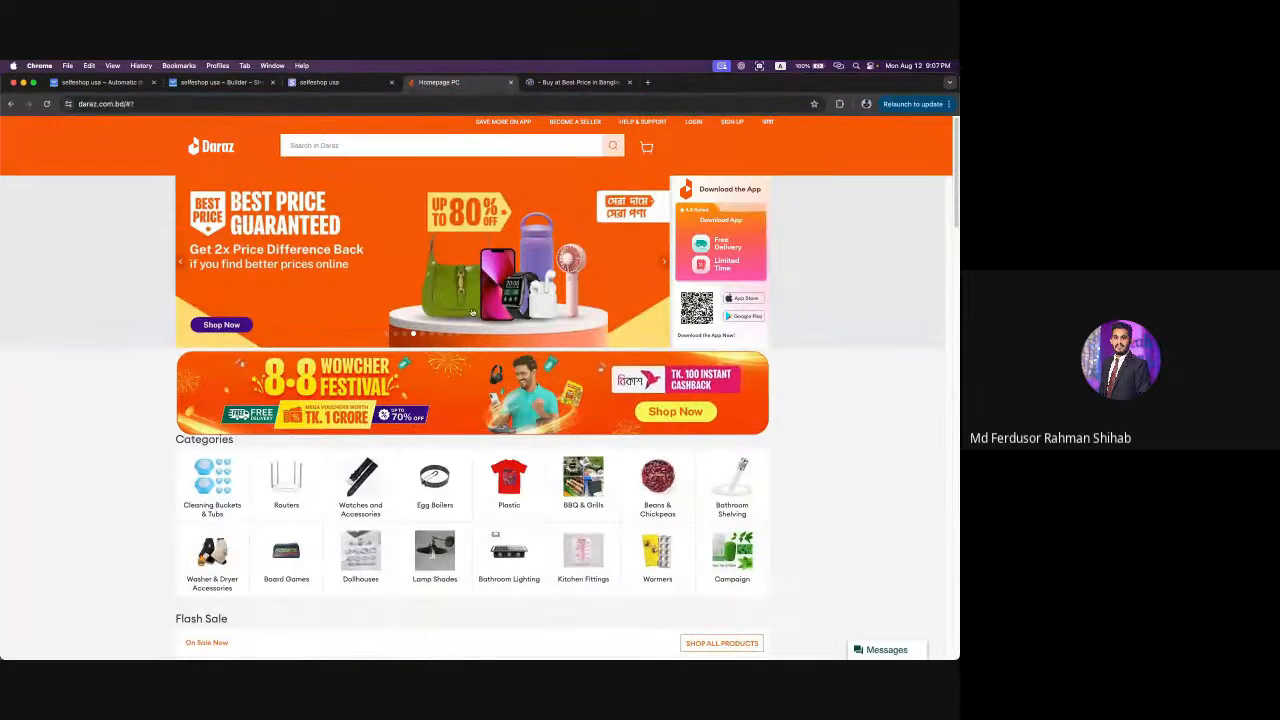
left_click(332, 84)
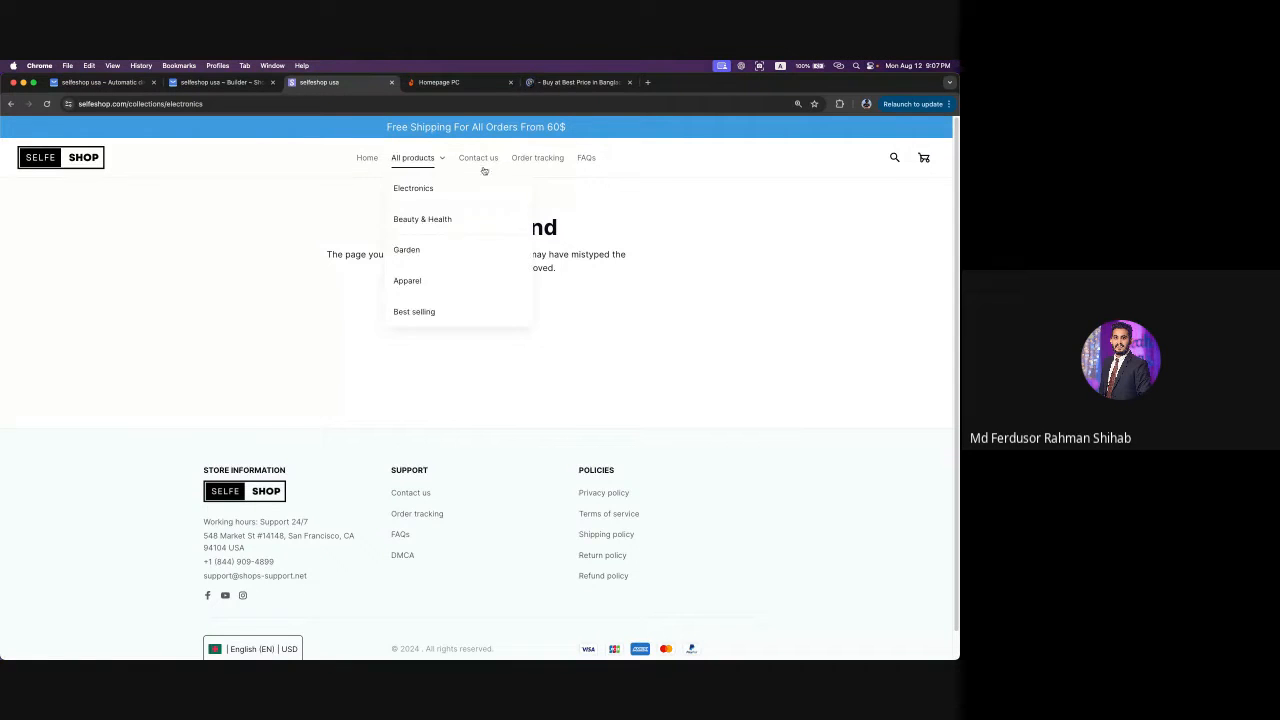
mouse_move(415, 160)
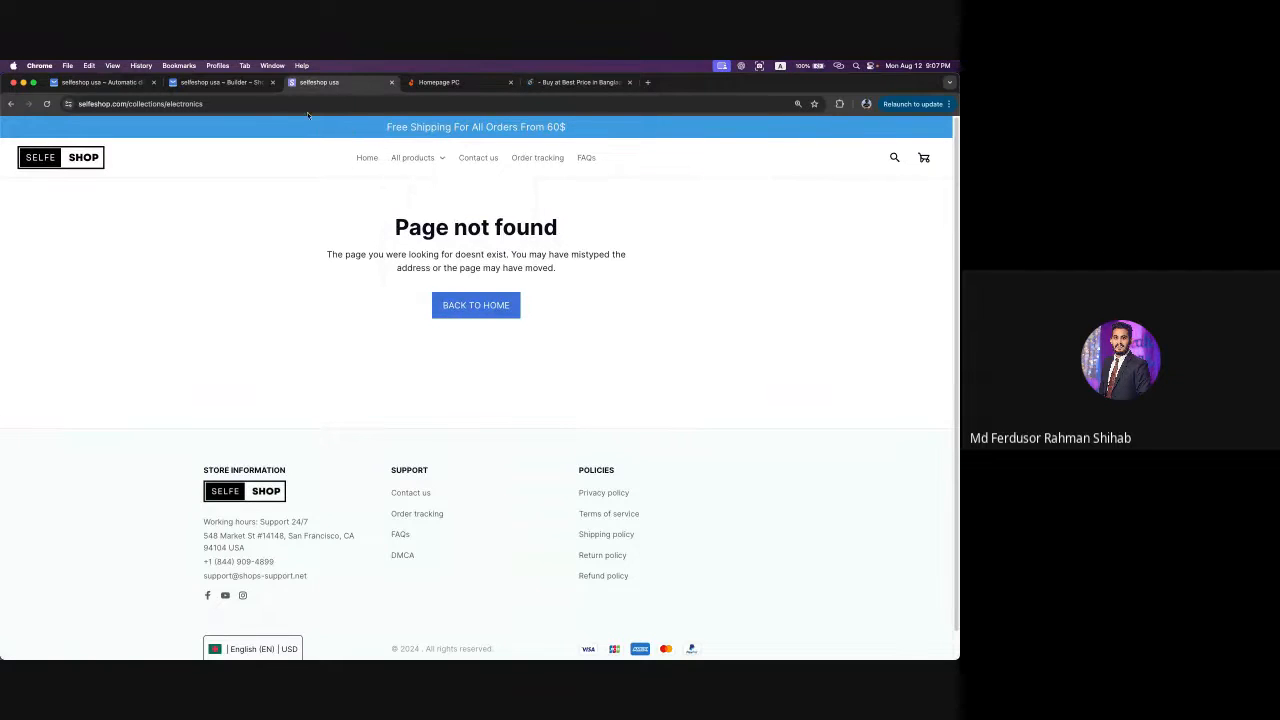
- Switch to the PlusBase admin, dismiss the Merchant Center suggestion, and open the shop's Collections list to review its entries
left_click(94, 83)
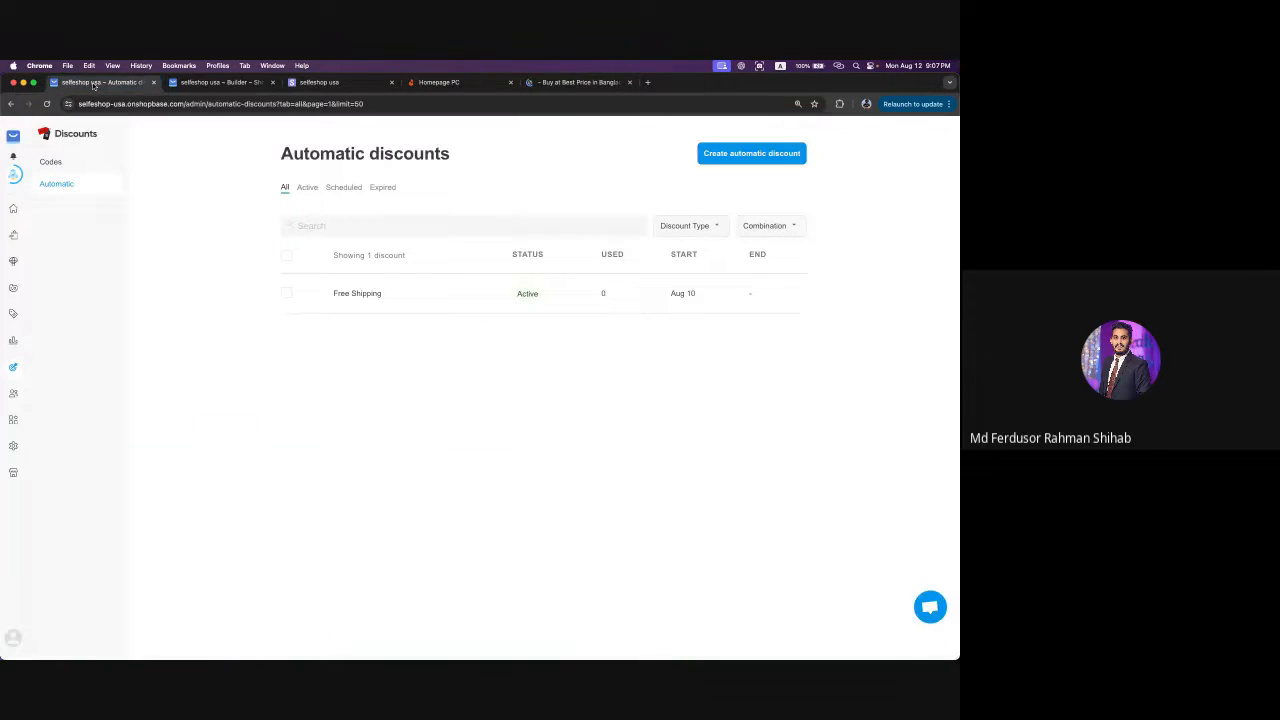
left_click(15, 162)
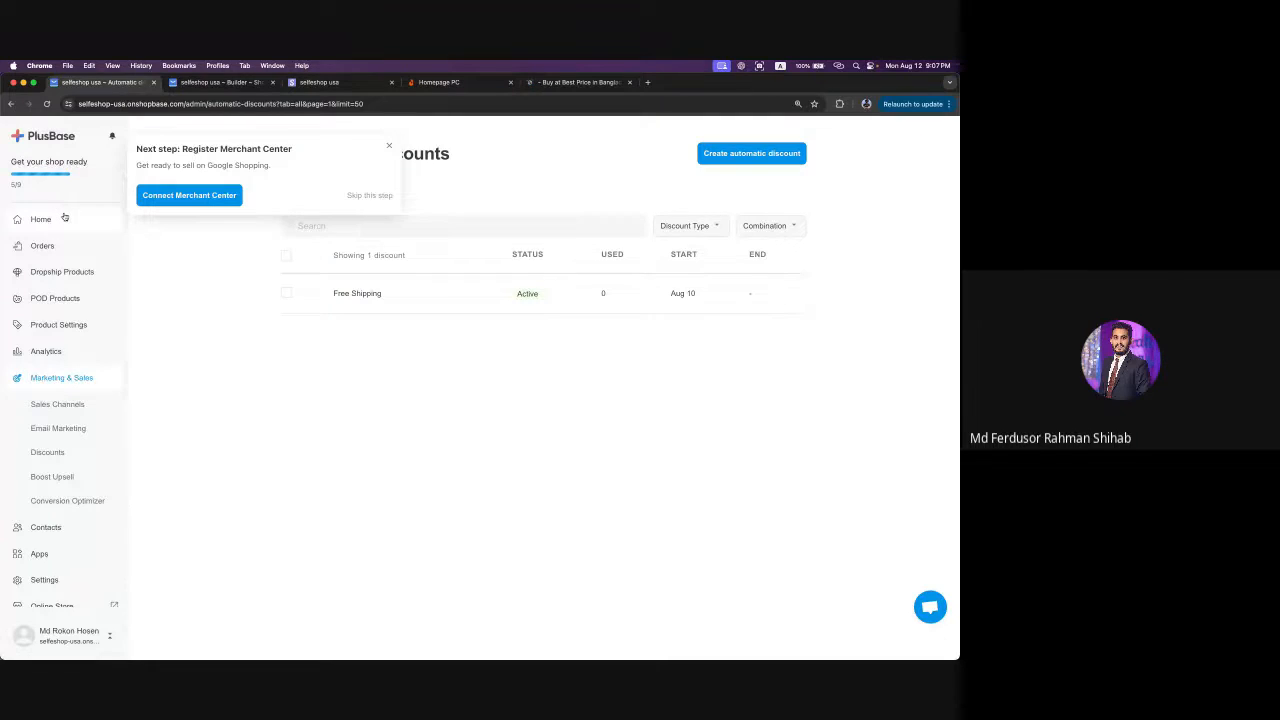
left_click(389, 146)
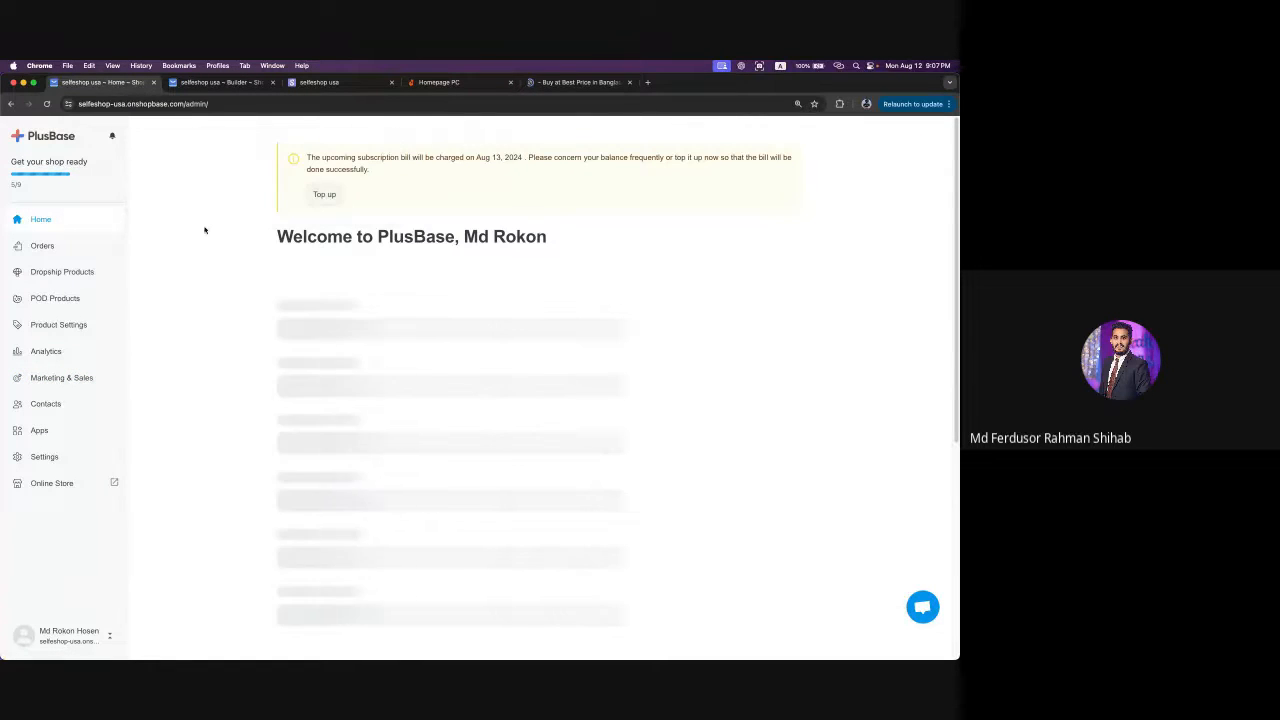
left_click(80, 332)
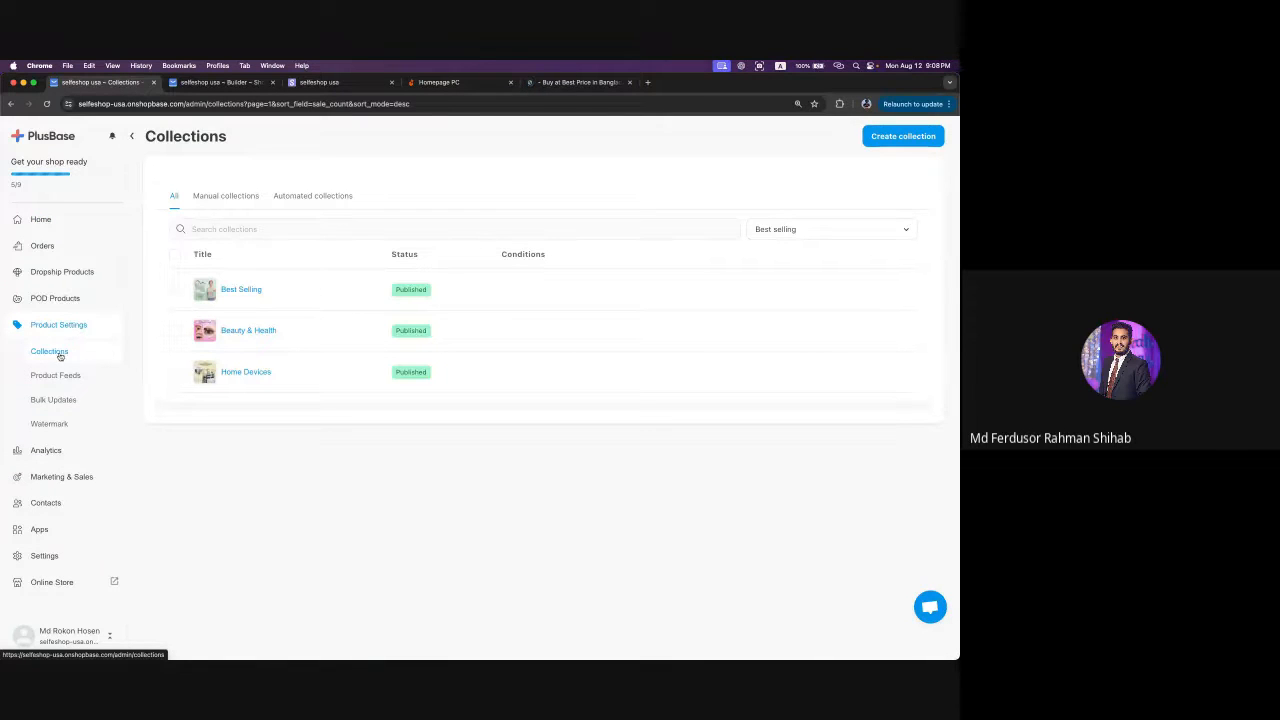
left_click(60, 353)
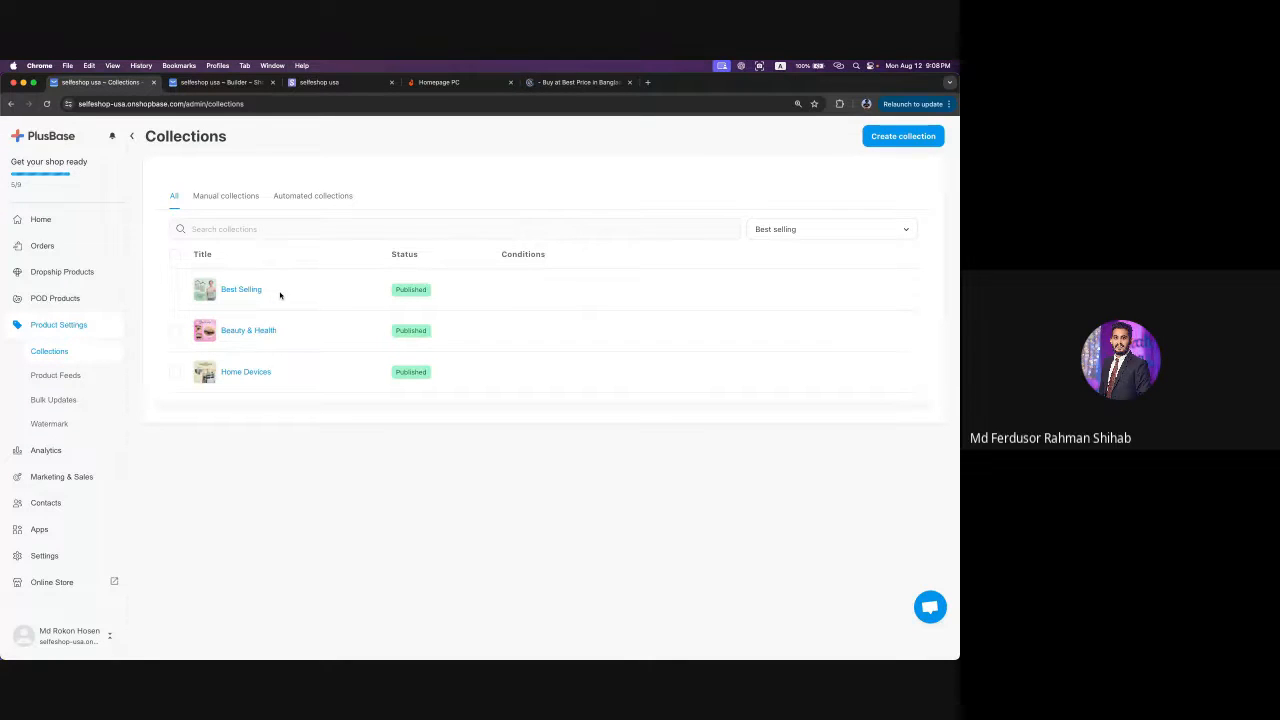
left_click_drag(280, 295, 211, 296)
left_click_drag(316, 338, 160, 343)
- Switch back to the selfeshop storefront and return to its home page
left_click(308, 83)
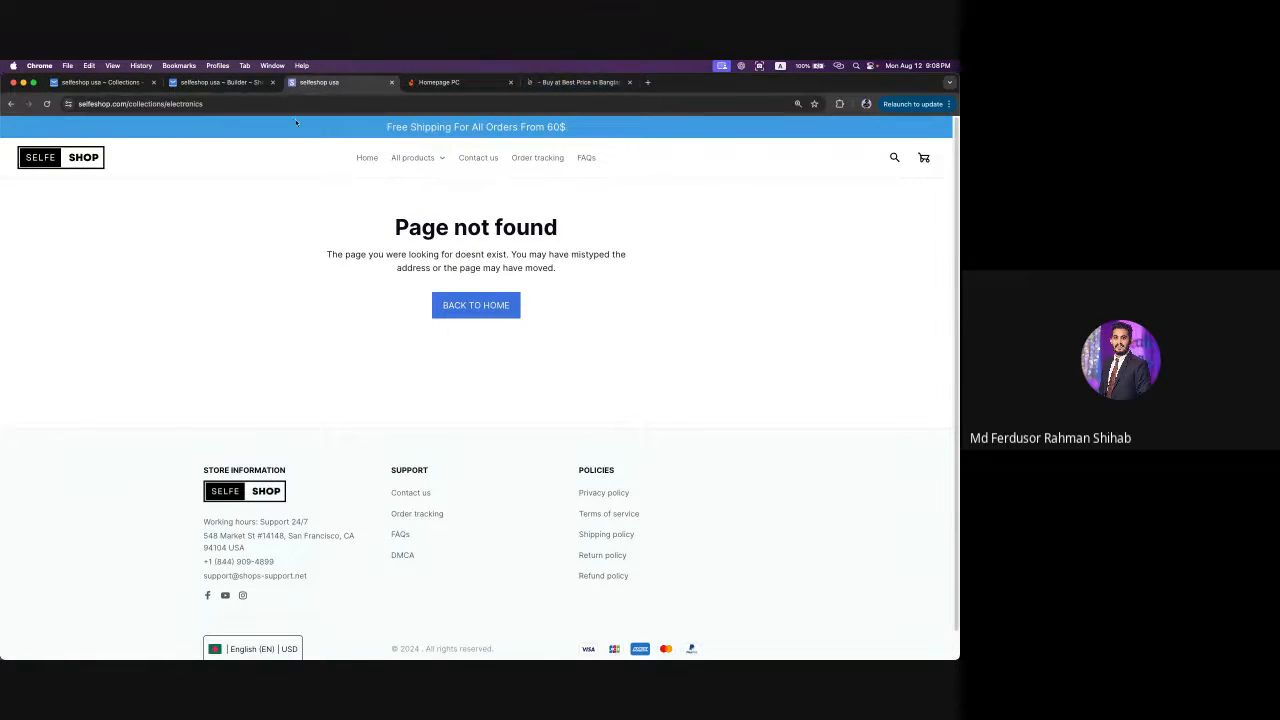
left_click(366, 158)
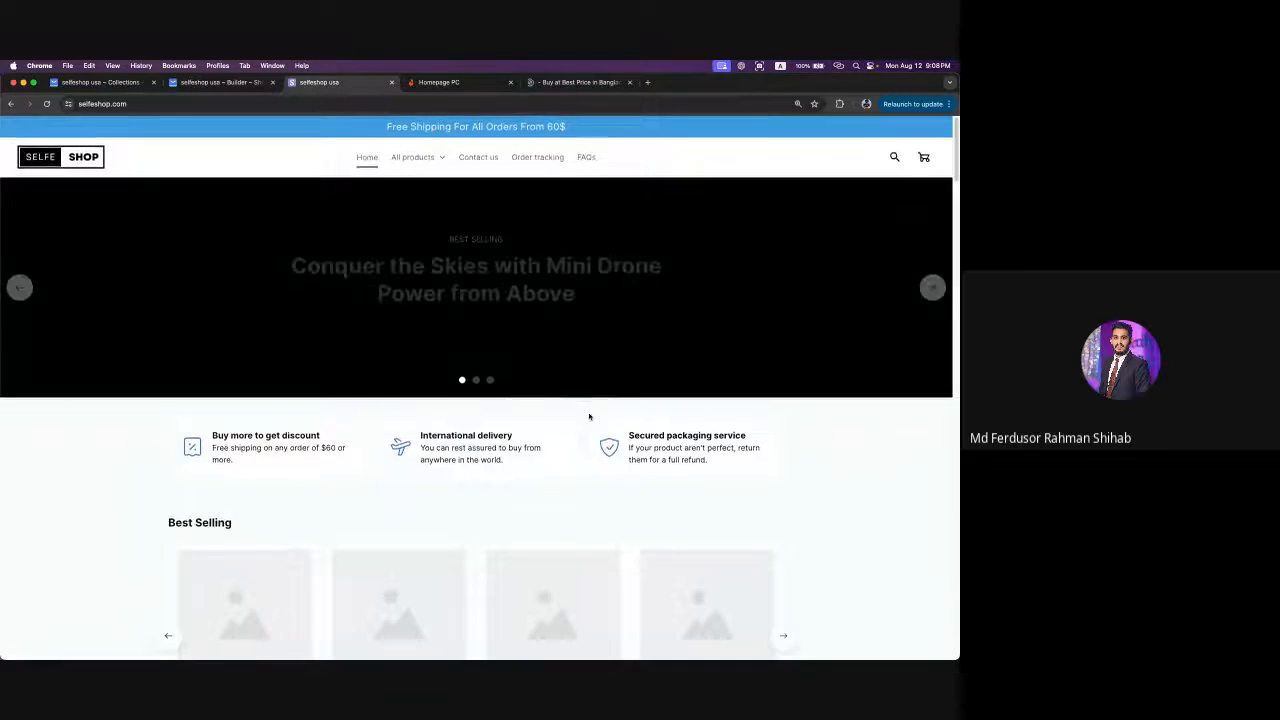
- Look over the Best Selling products on the selfeshop home page and reload the page
scroll(591, 417, "down", 10)
scroll(605, 446, "up", 5)
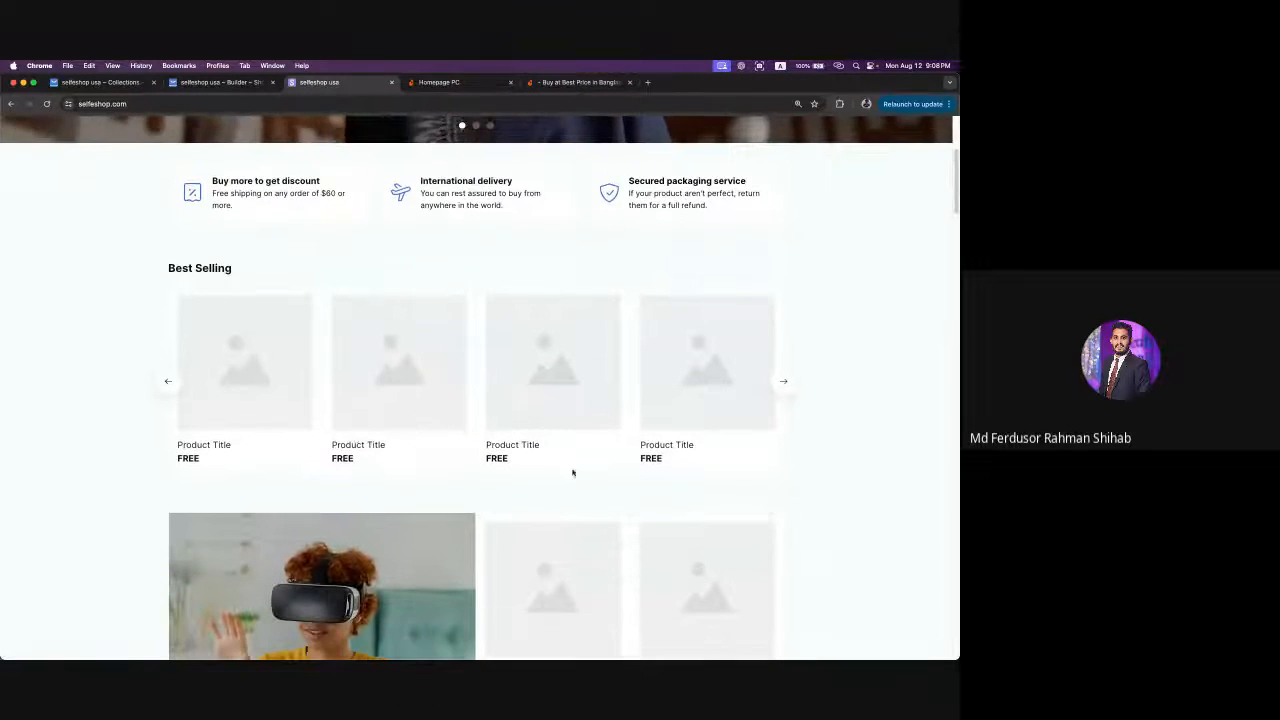
left_click(47, 104)
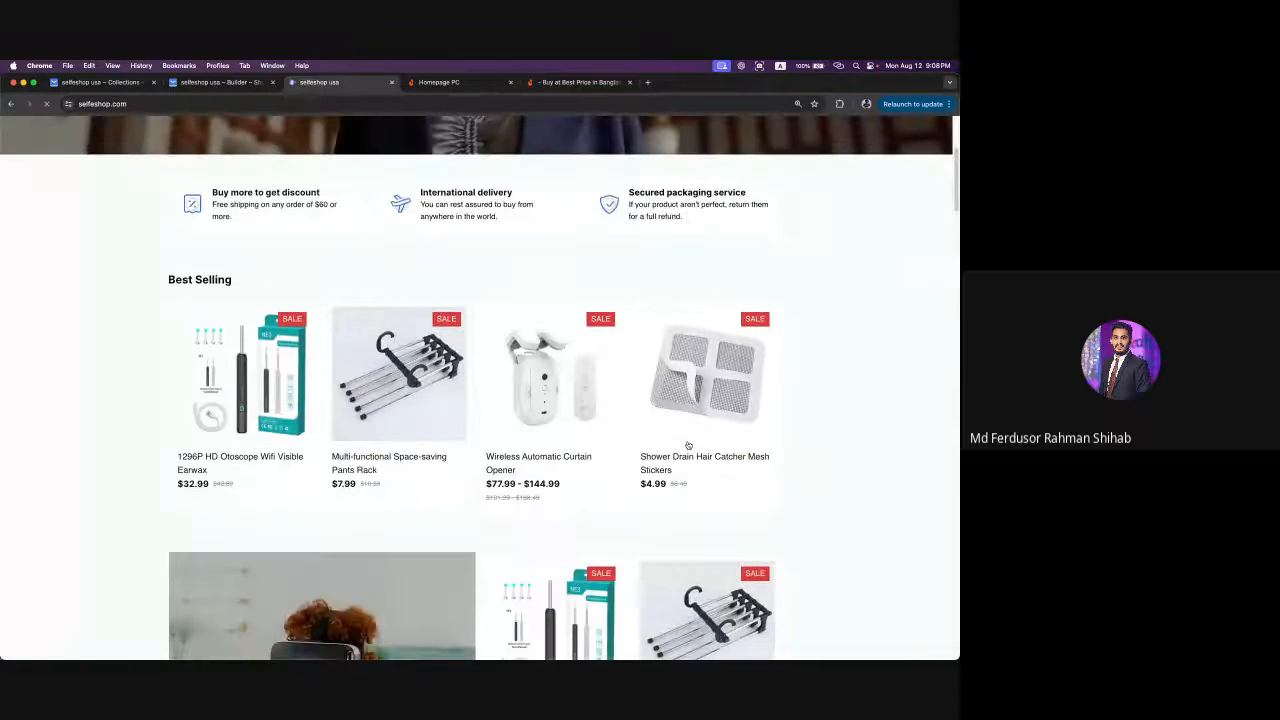
- Compare the PlusBase Collections list with the Daraz sneakers and home pages and the shop's website builder
left_click(140, 84)
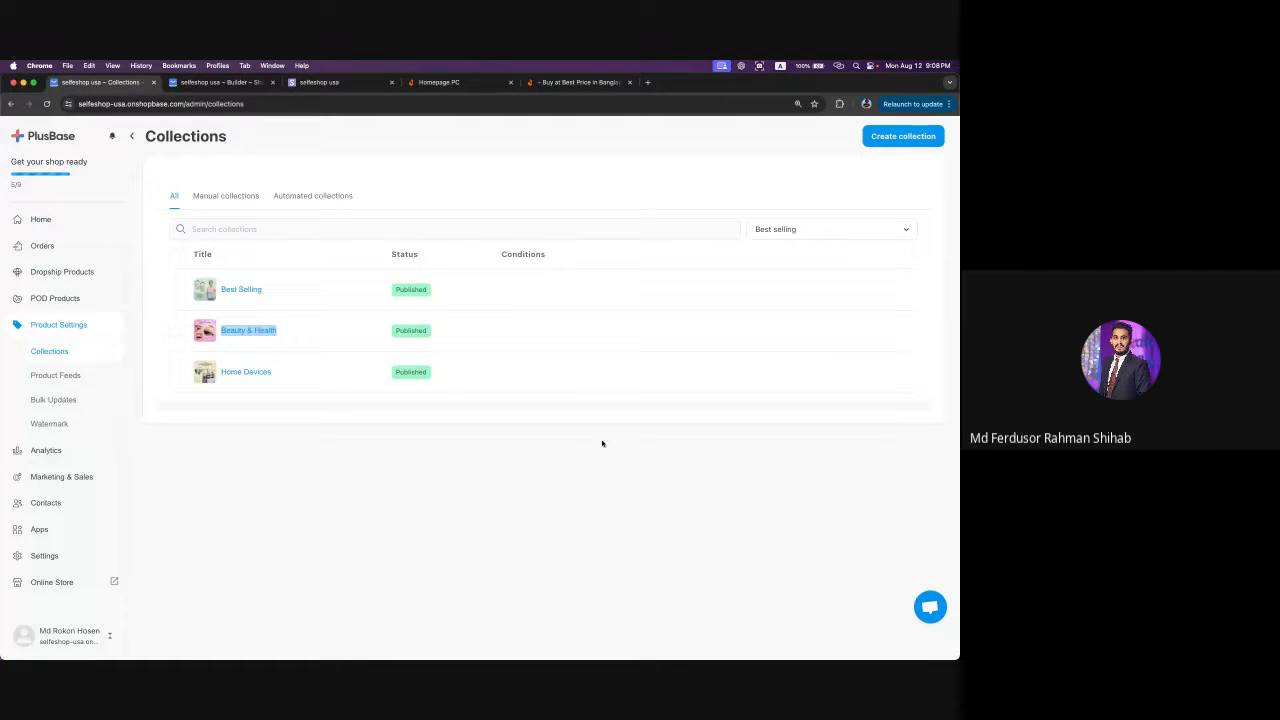
left_click(577, 82)
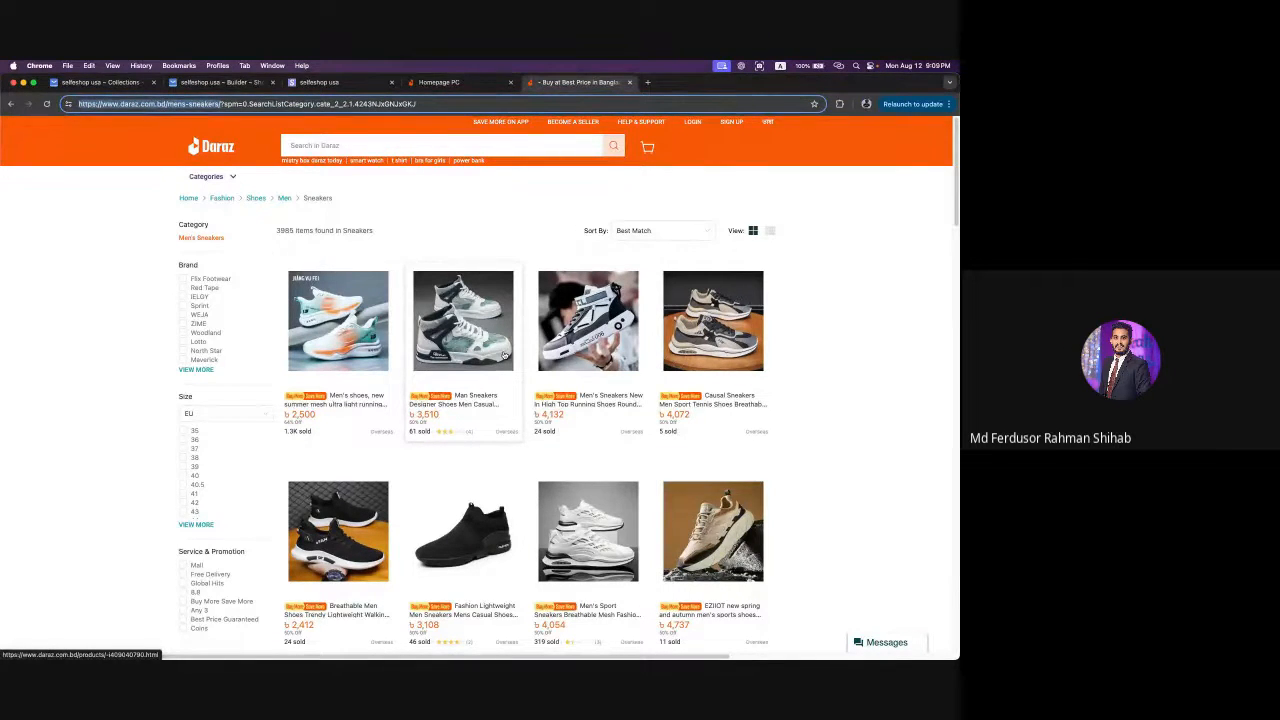
left_click(446, 83)
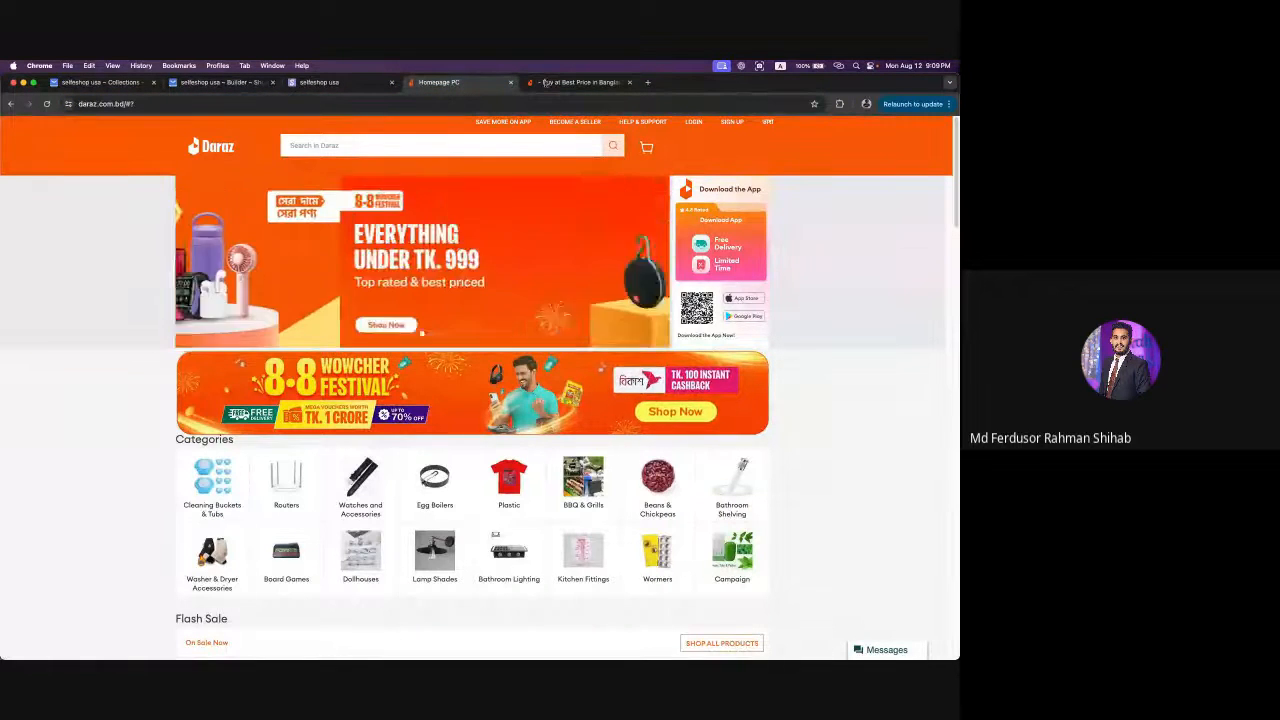
left_click(229, 84)
left_click(114, 83)
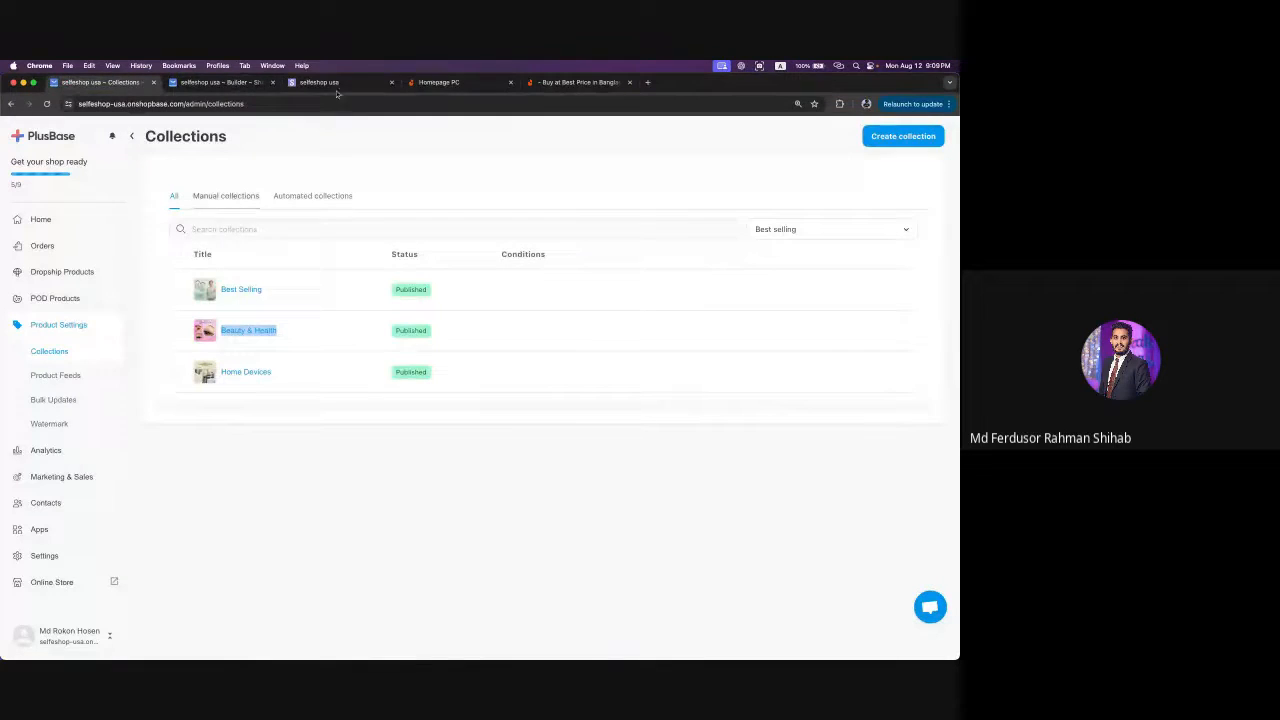
left_click(220, 82)
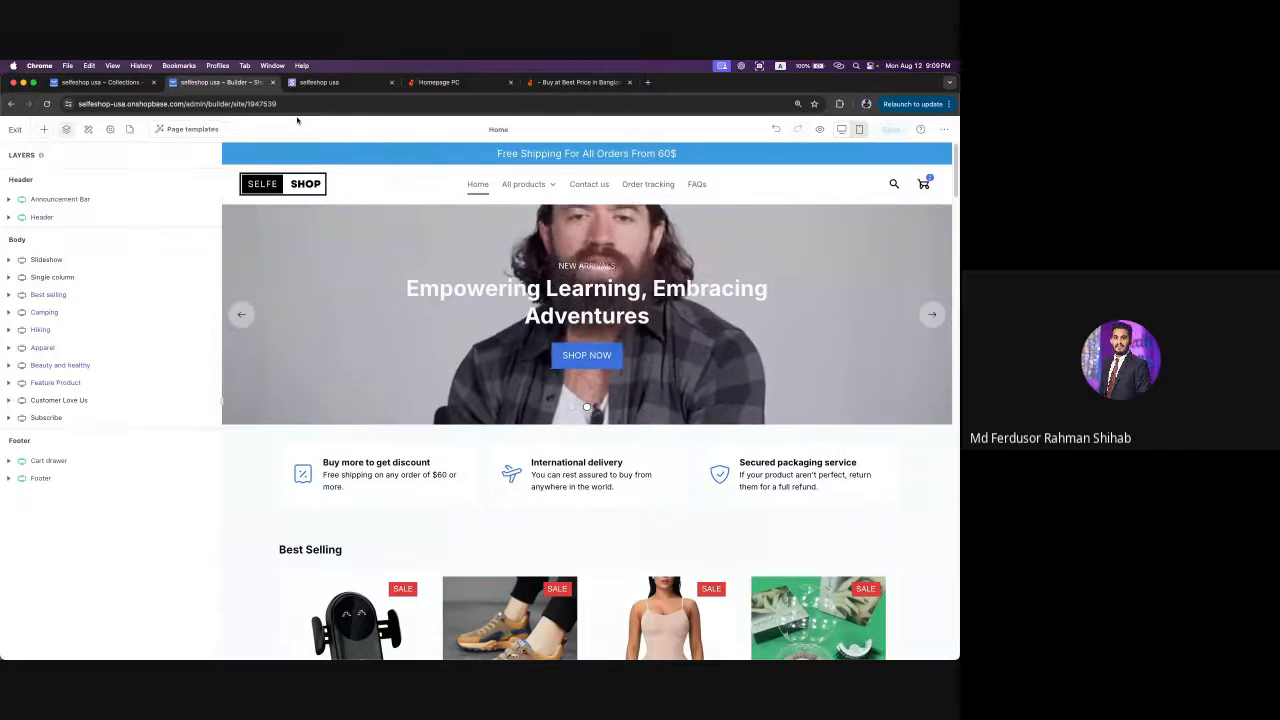
- Start a new collection from the PlusBase Collections list and title it German Shepherd
left_click(62, 84)
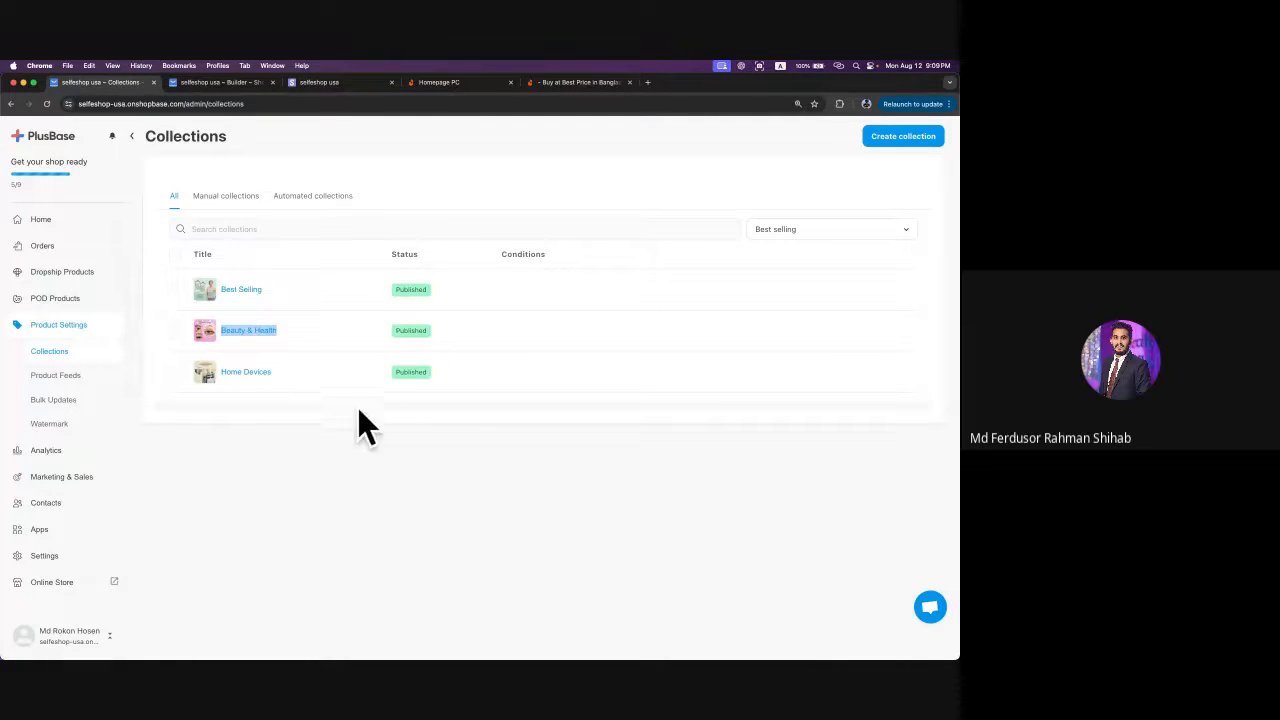
left_click(906, 141)
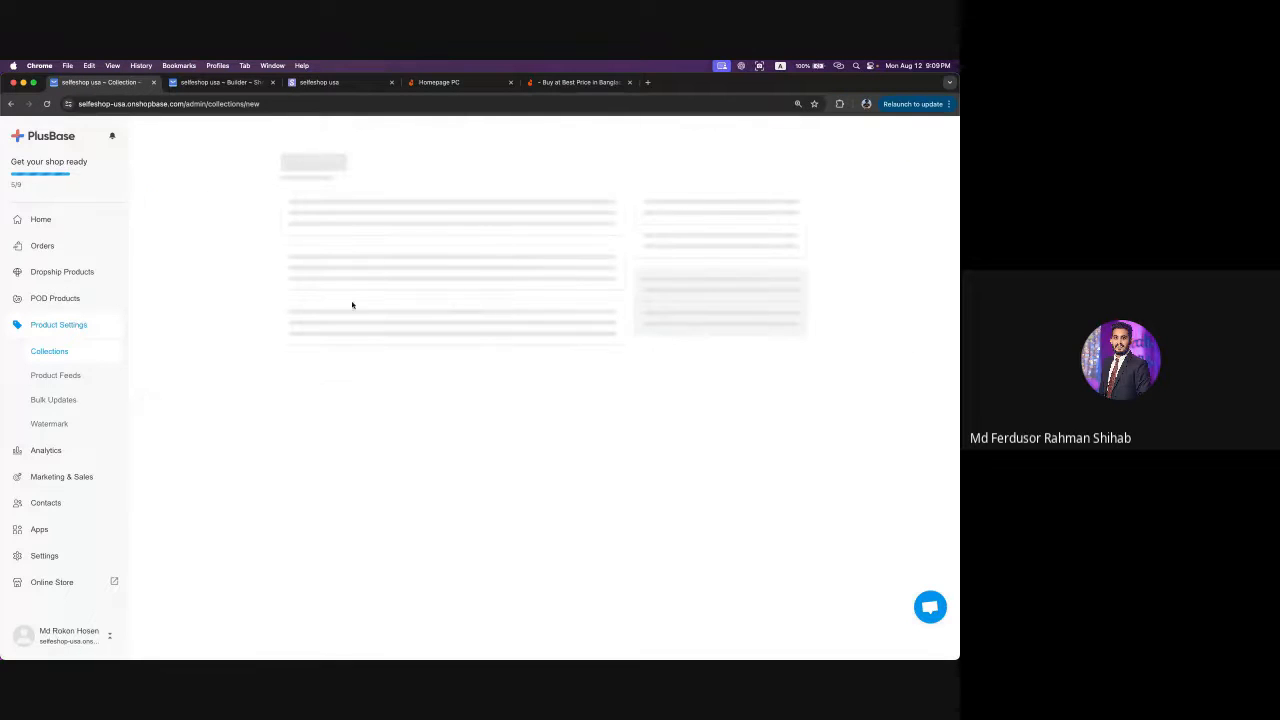
left_click(372, 244)
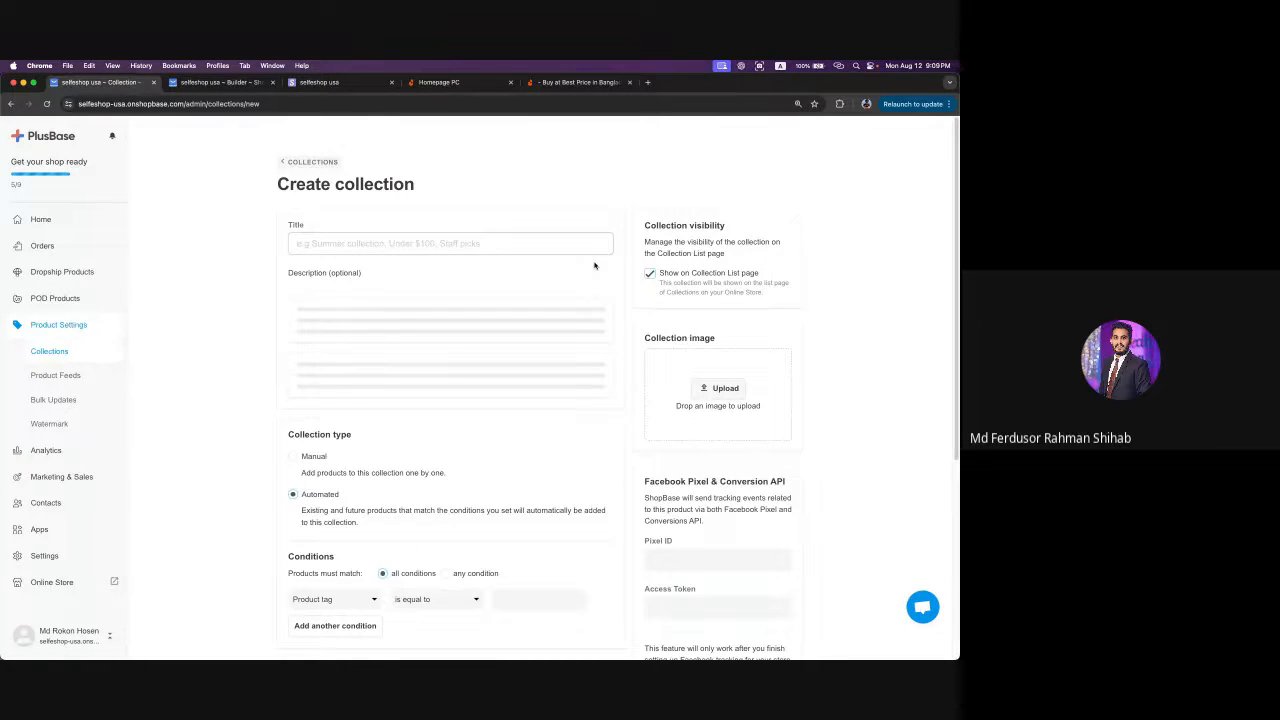
type("German")
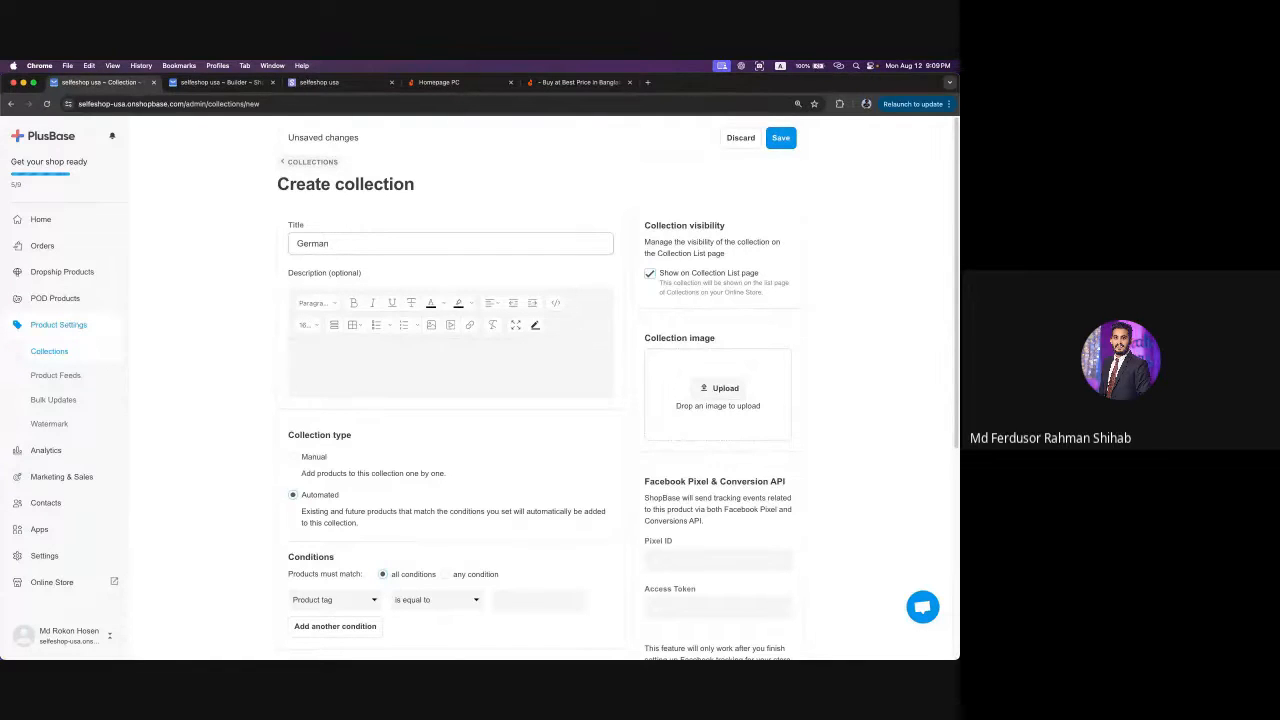
type("Shepherd")
triple_click(385, 248)
- Switch the collection type to Manual to show one-by-one product adding, and set it back to Automated
scroll(581, 342, "down", 2)
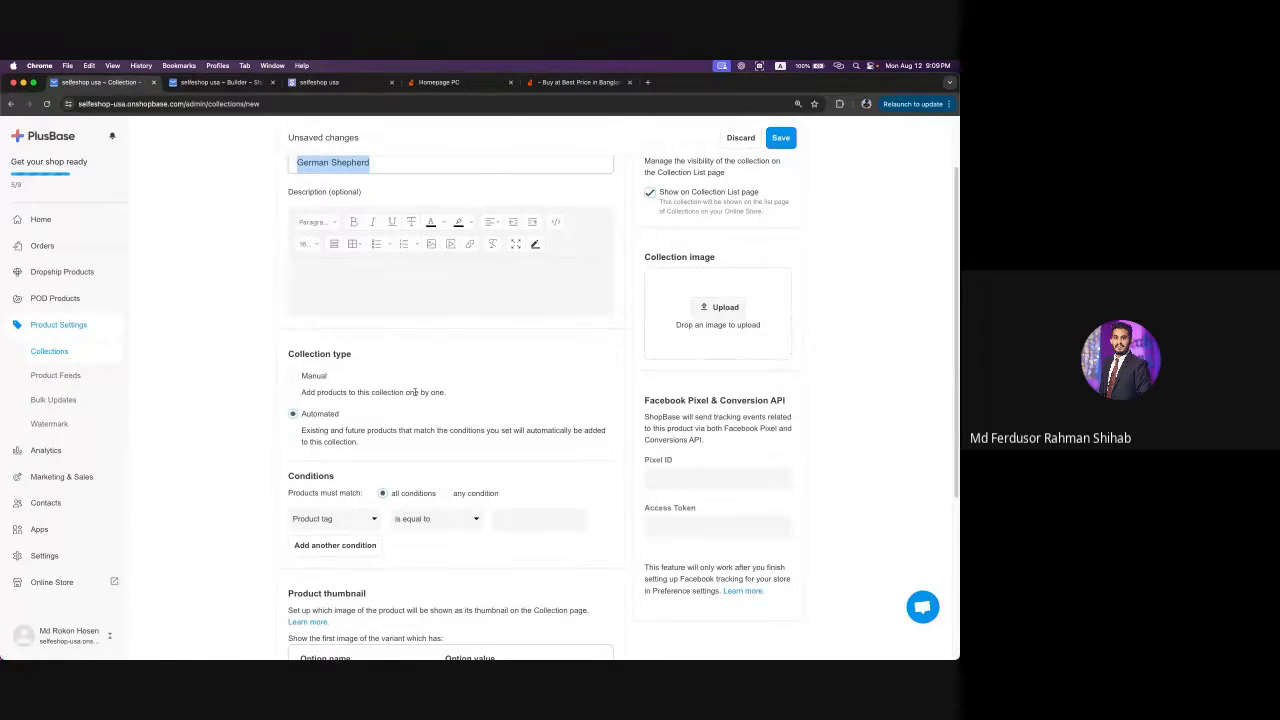
left_click(296, 374)
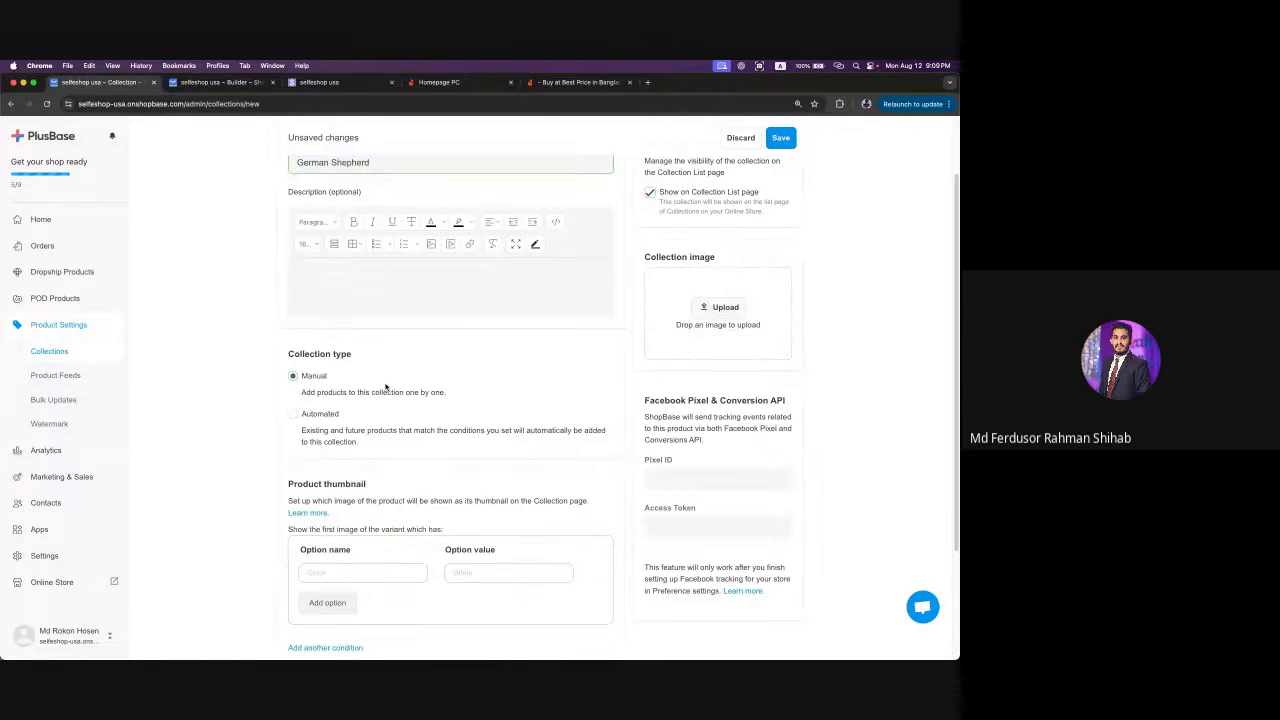
left_click_drag(373, 392, 450, 398)
left_click(294, 415)
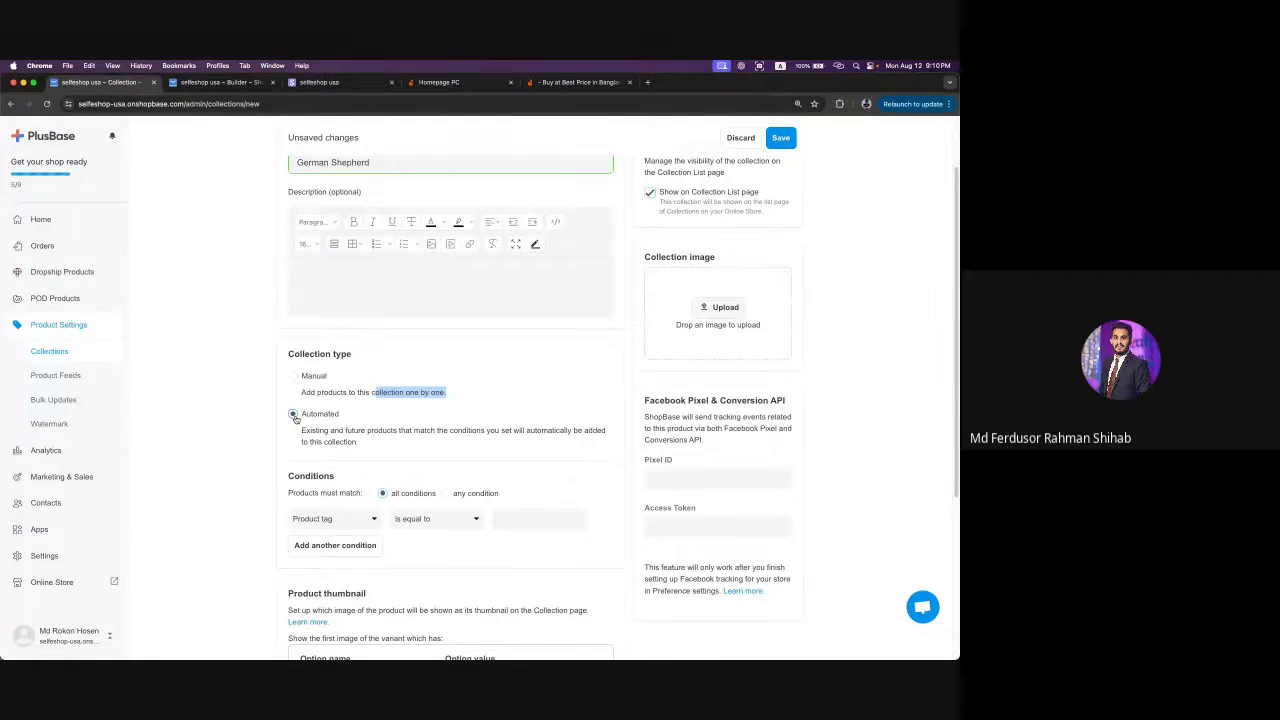
scroll(586, 373, "down", 2)
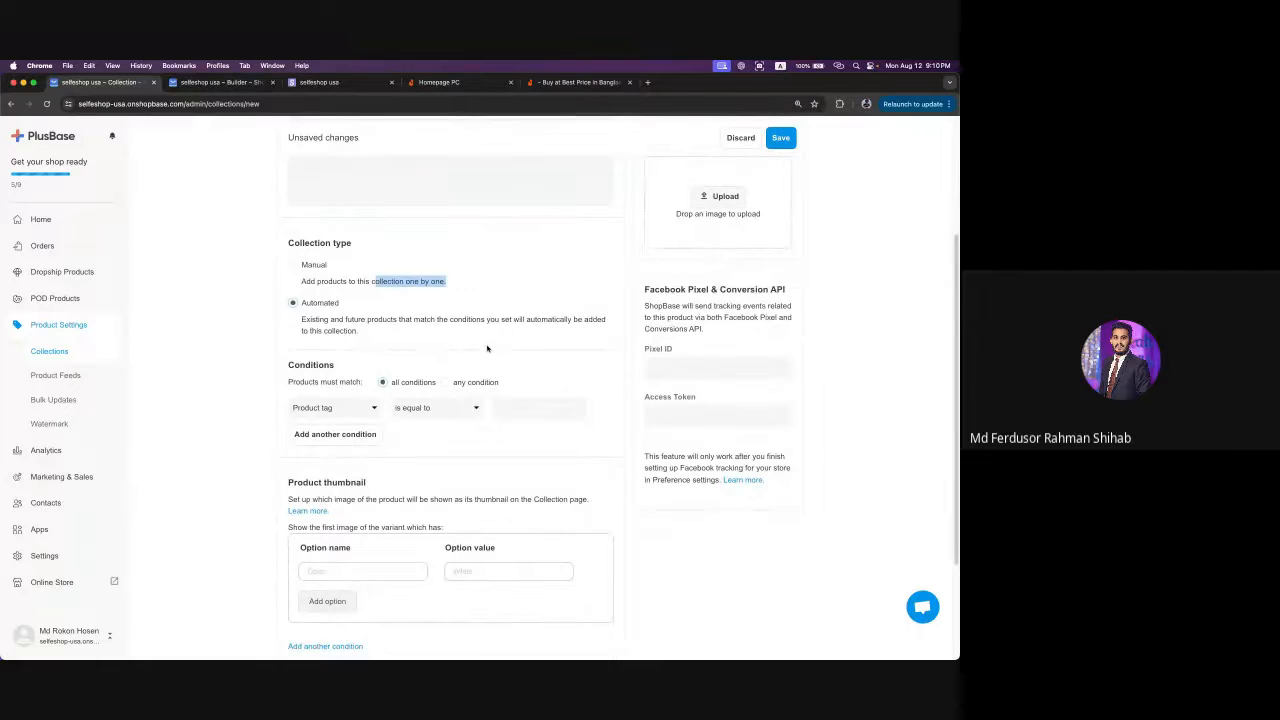
- Examine the Daraz men's sneakers listing down to its page numbers and return to the new collection form in PlusBase
left_click(578, 82)
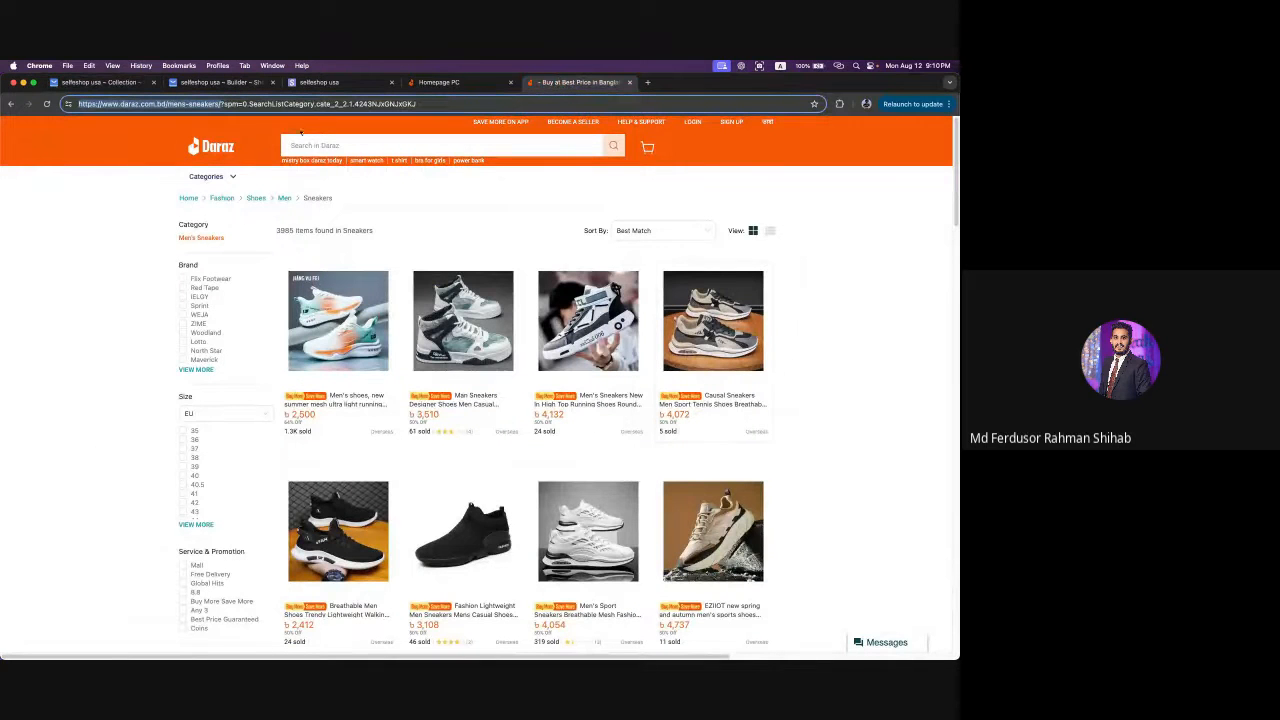
left_click(470, 82)
left_click(578, 82)
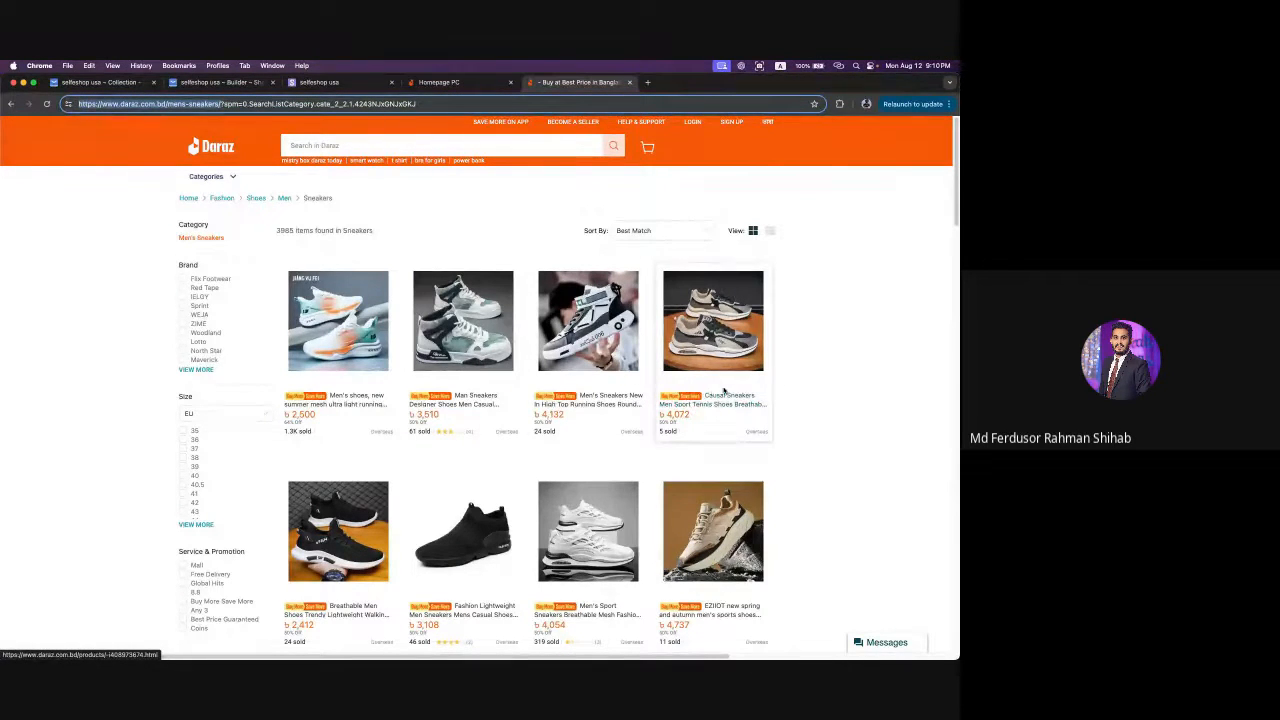
left_click(198, 104)
scroll(693, 348, "down", 15)
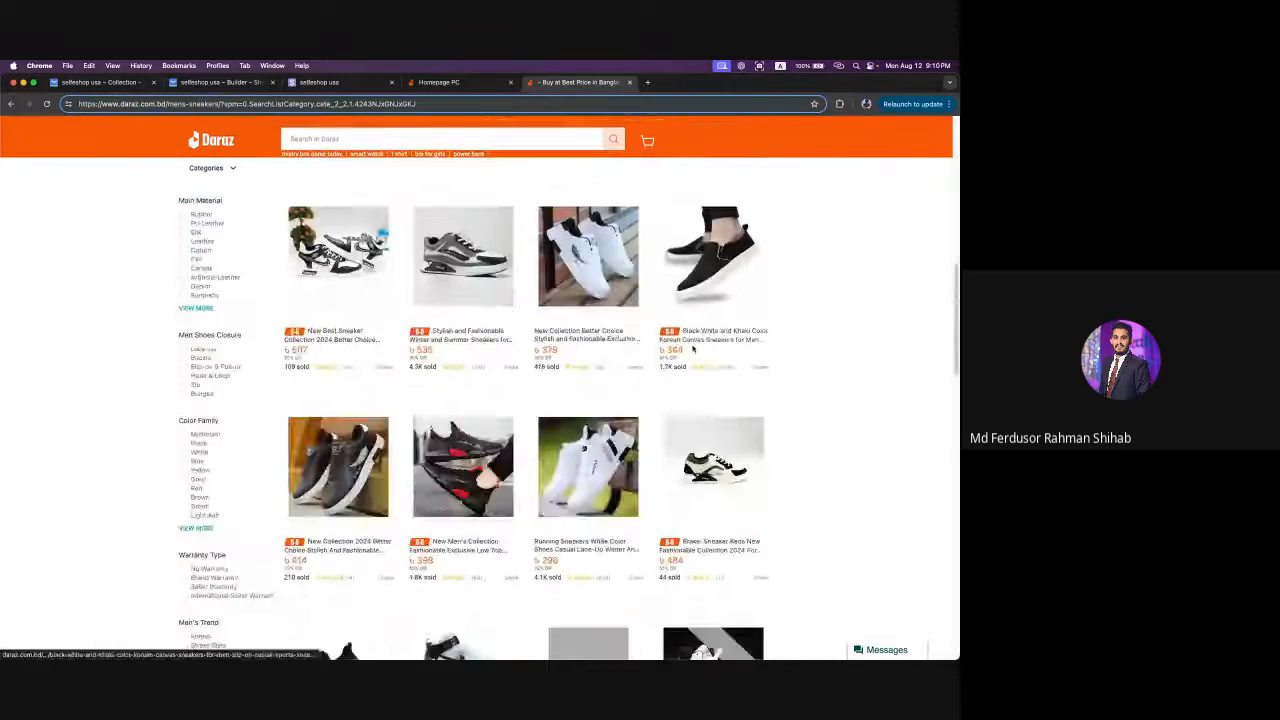
scroll(693, 348, "down", 3)
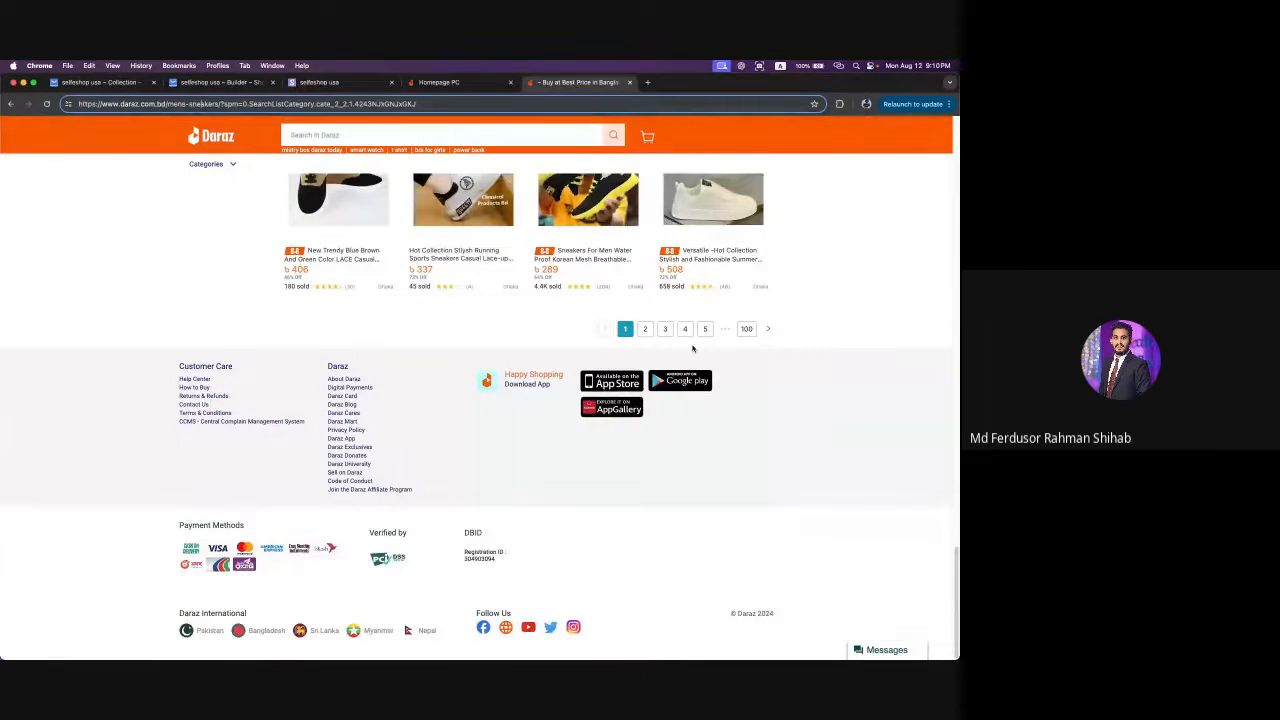
left_click(446, 85)
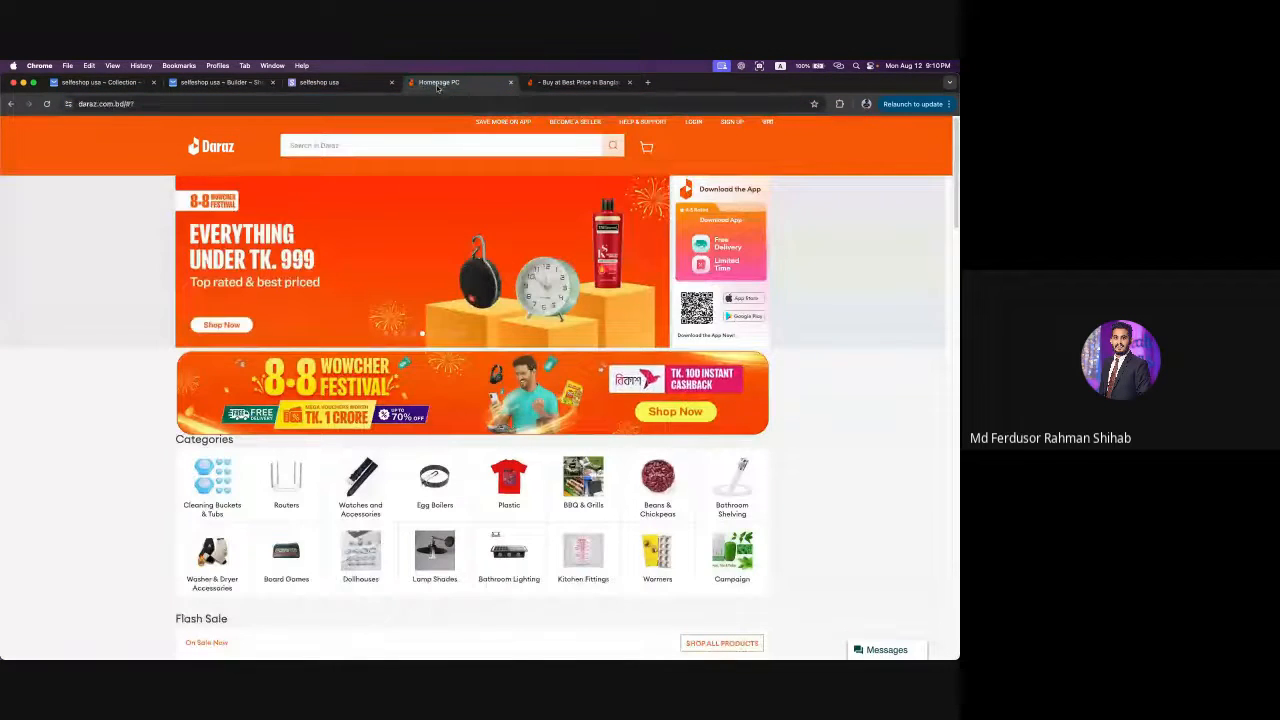
left_click(324, 86)
left_click(222, 83)
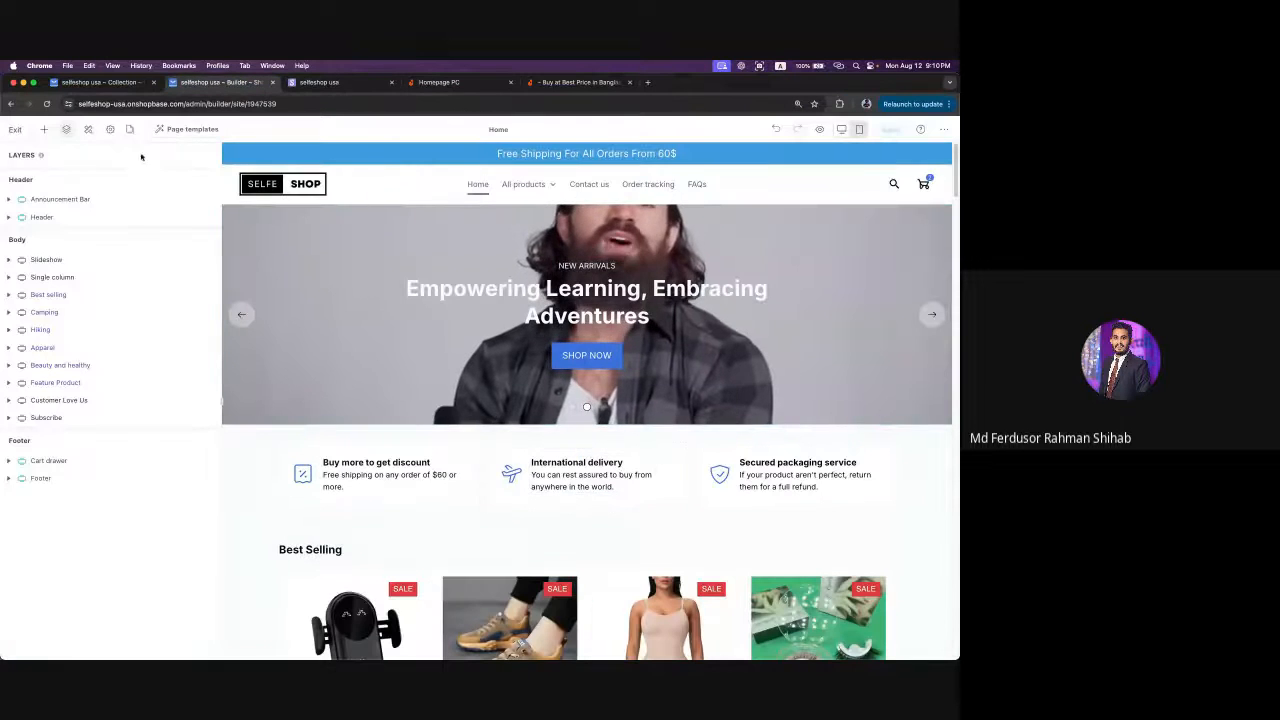
left_click(81, 83)
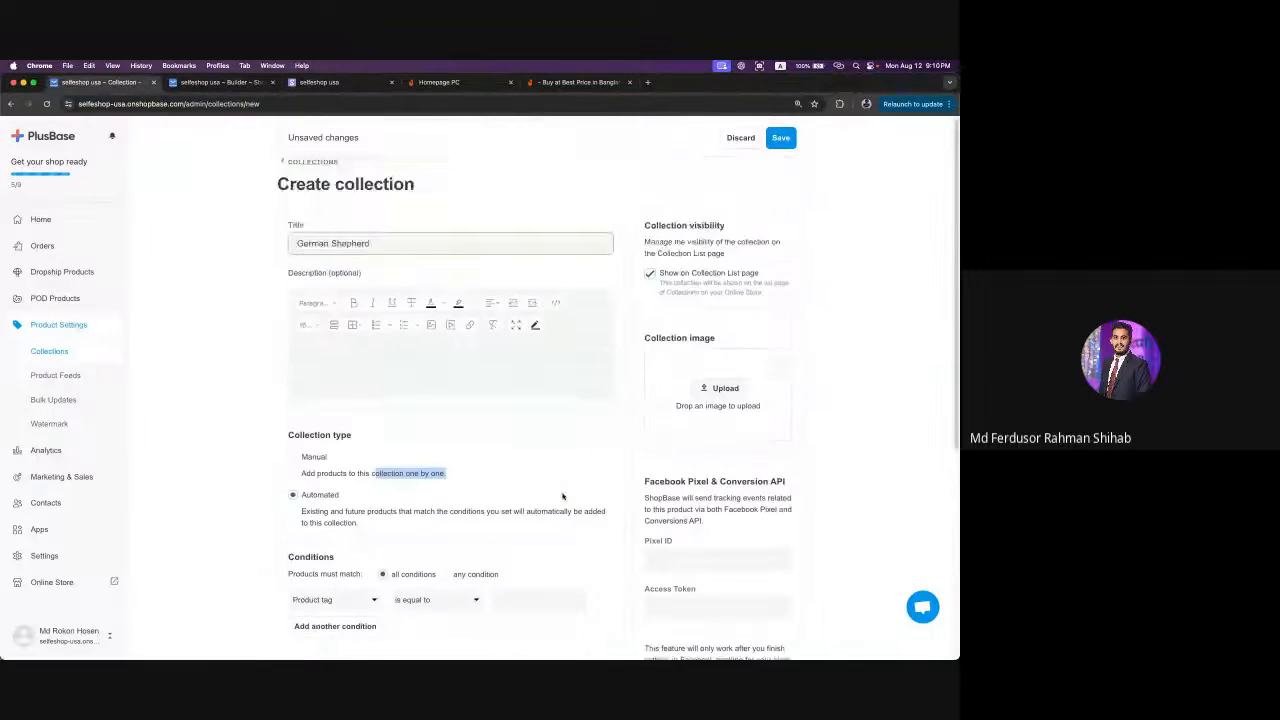
- Set the German Shepherd collection's automated condition to product tag is equal to germanshepherd
scroll(429, 317, "up", 3)
left_click_drag(376, 215, 262, 218)
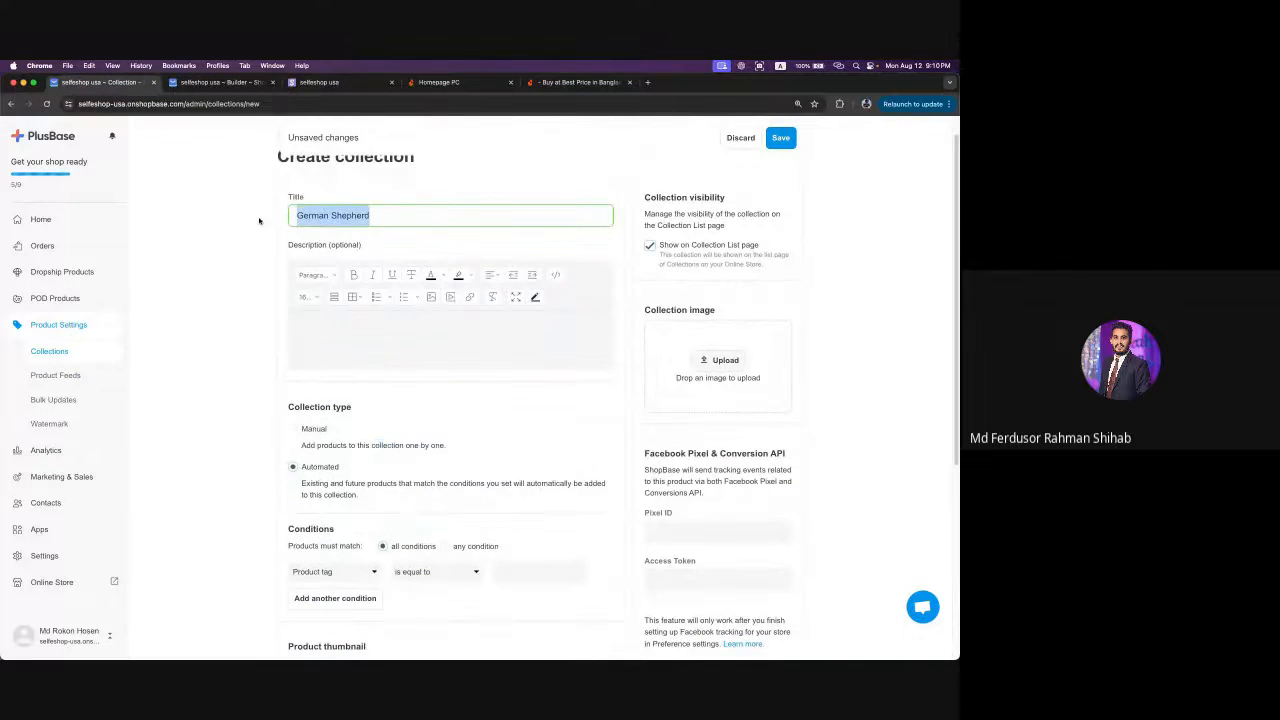
scroll(431, 345, "down", 5)
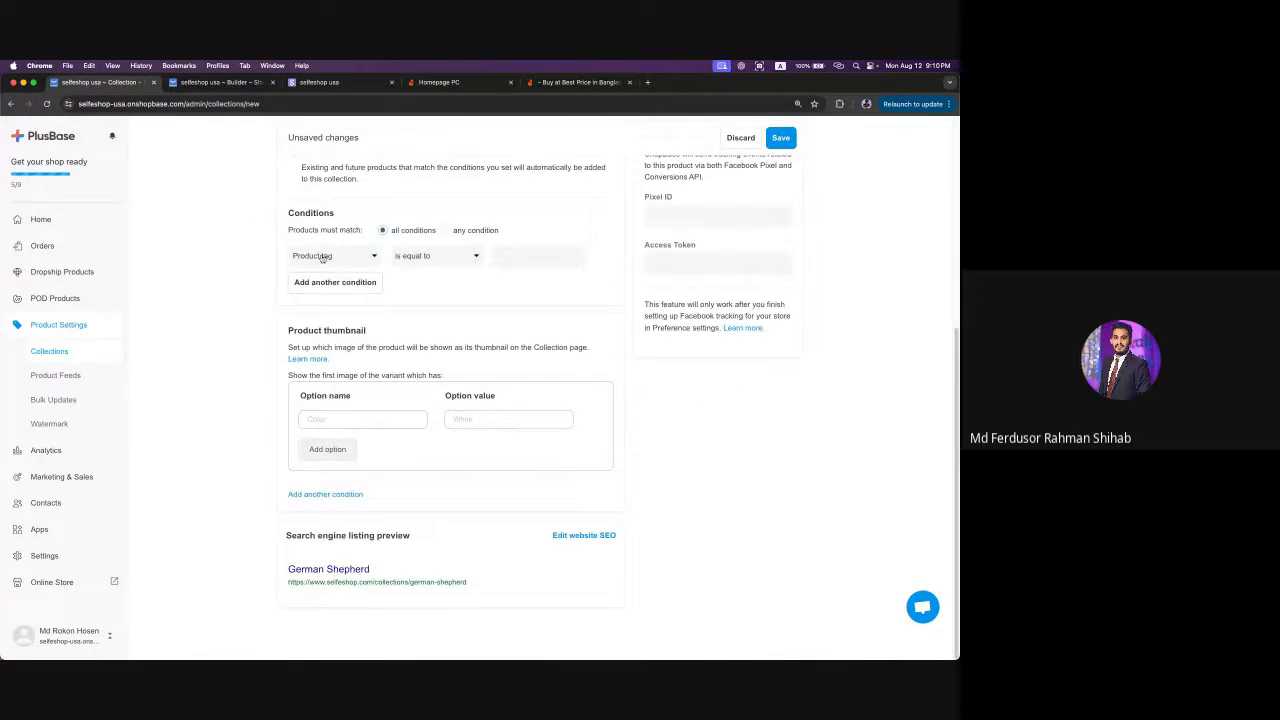
left_click_drag(336, 214, 287, 214)
scroll(286, 300, "up", 2)
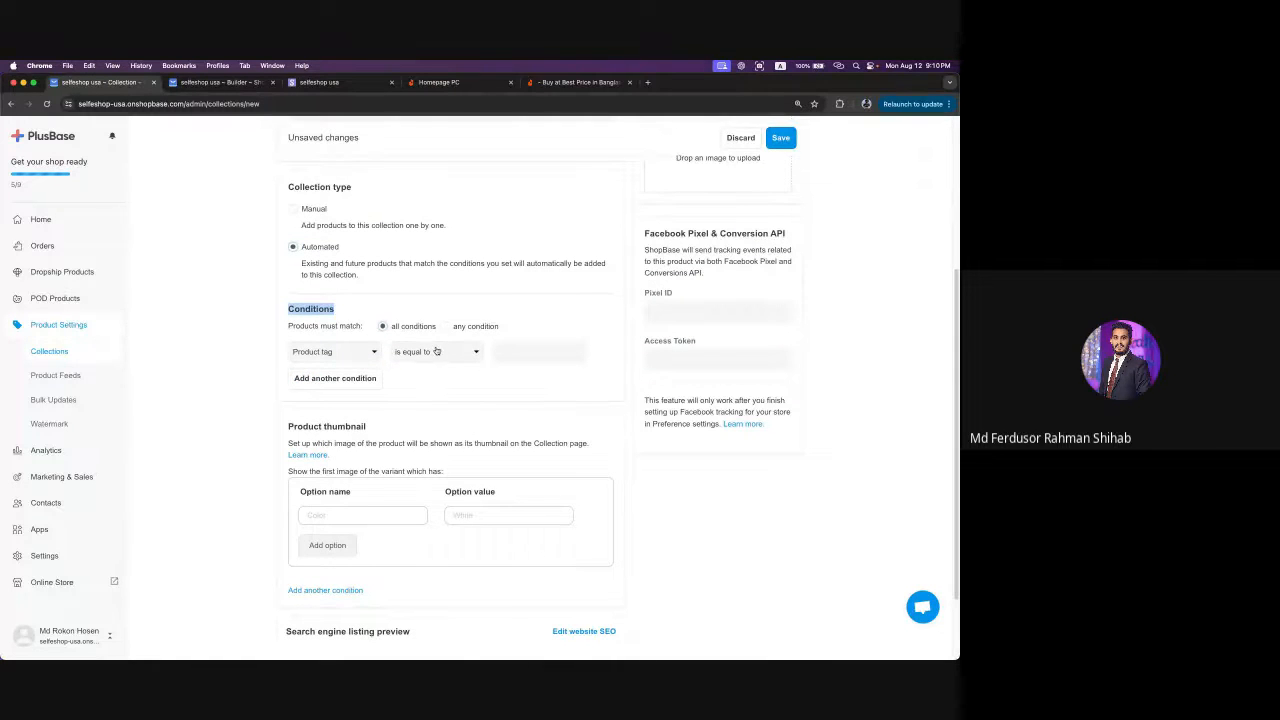
left_click(514, 355)
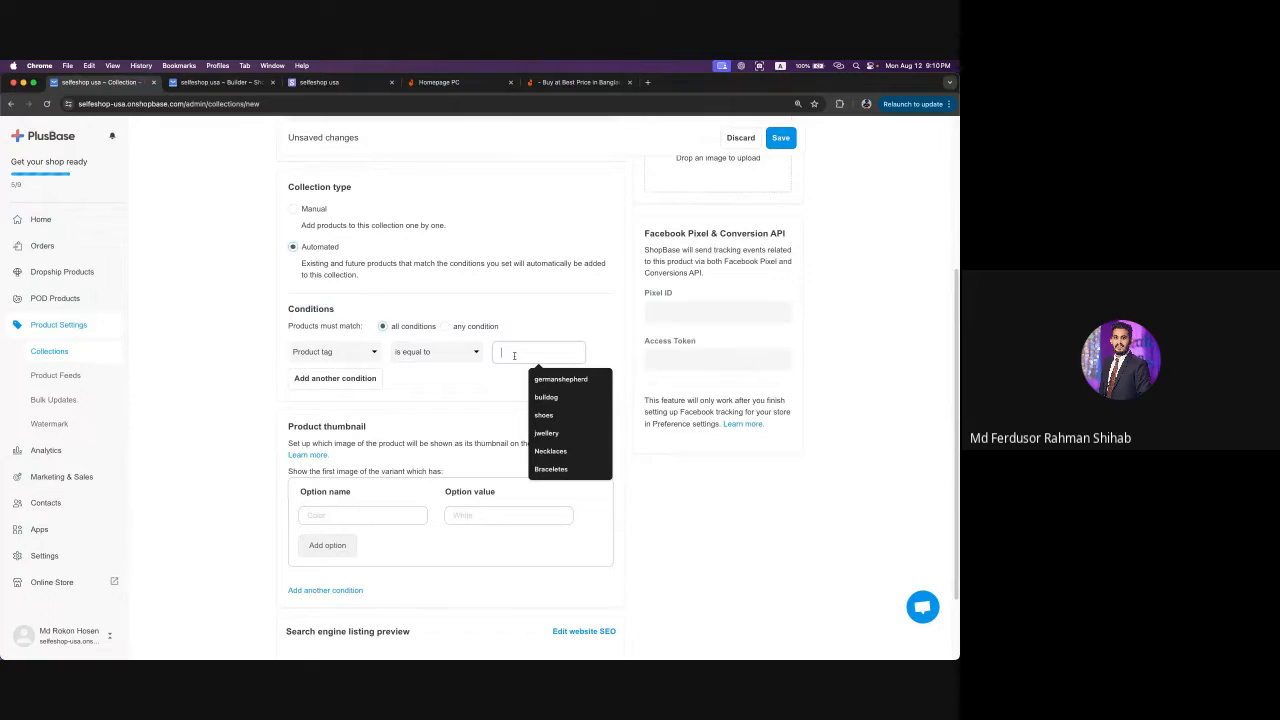
type("ge")
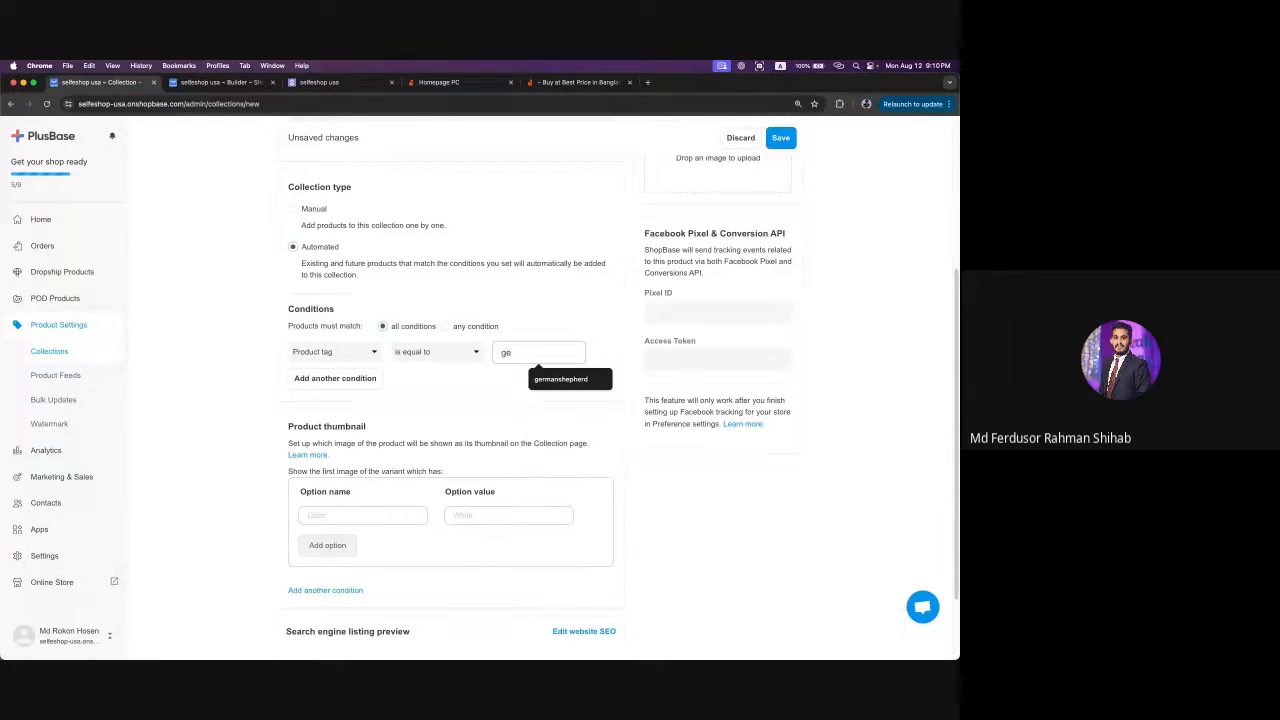
type("rmanshe")
left_click(575, 381)
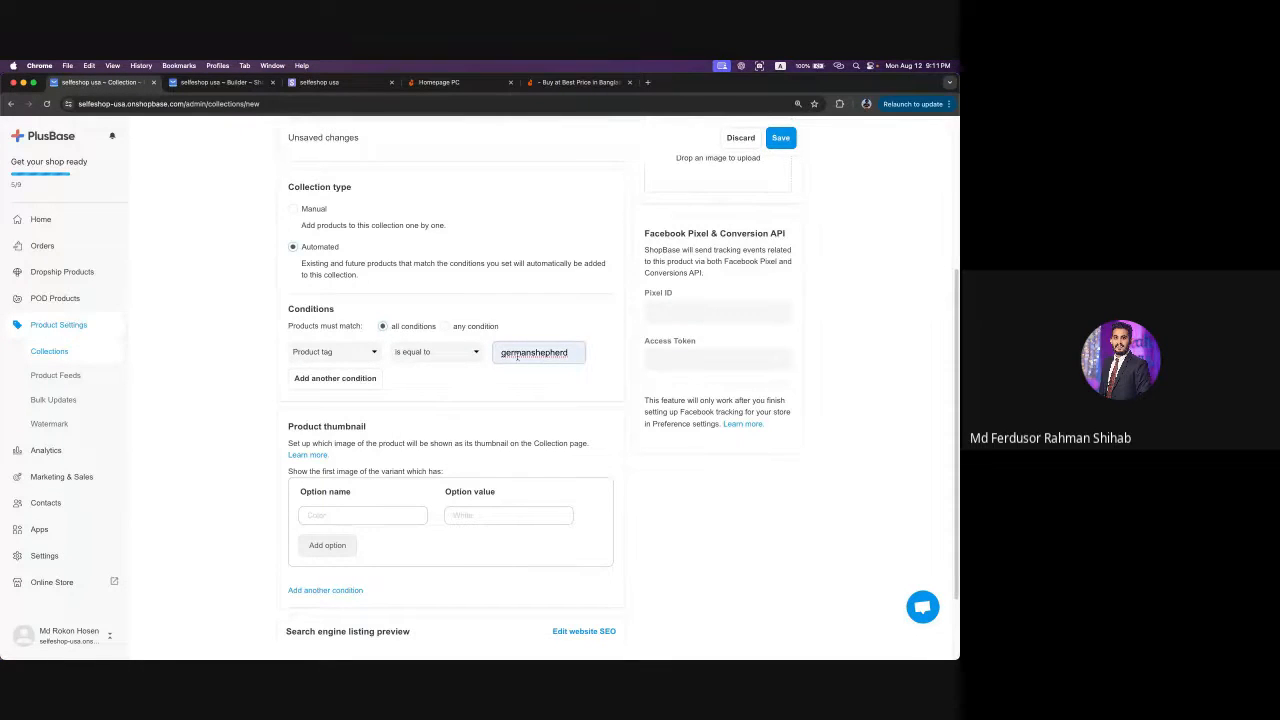
- Compare the collection's Conditions section with the products listed on the Daraz men's sneakers page
left_click_drag(300, 310, 345, 310)
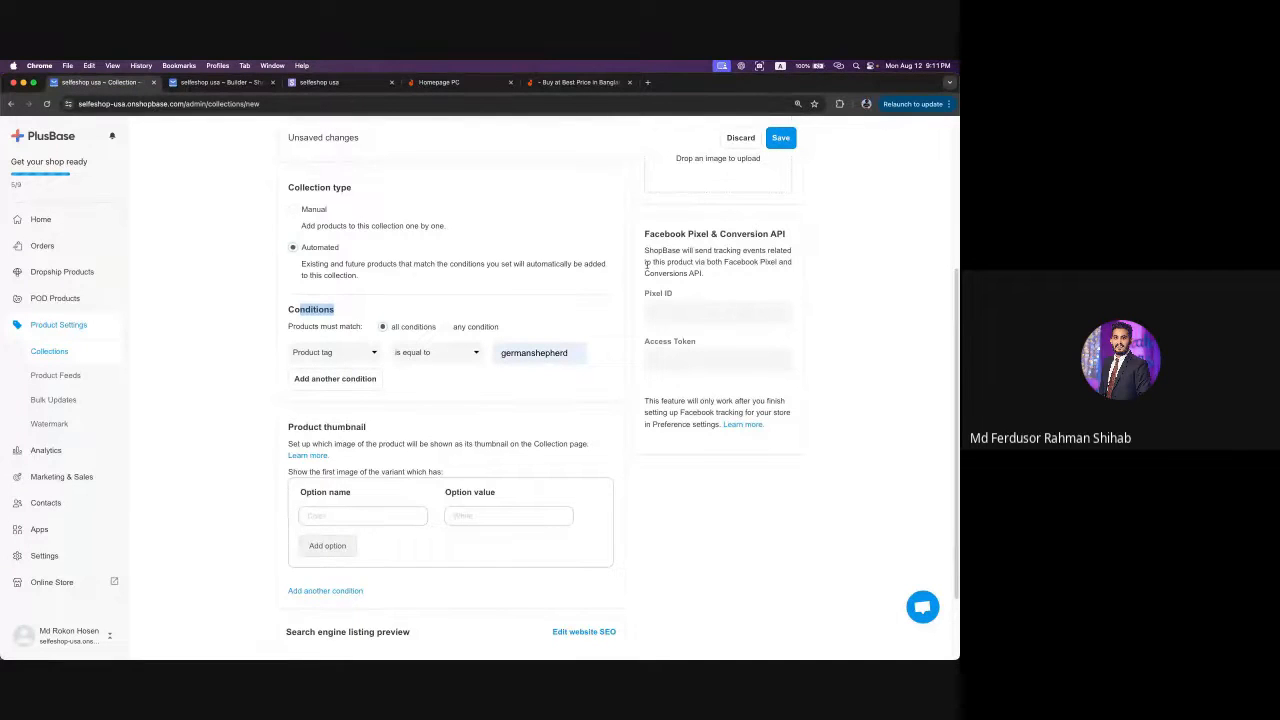
left_click(578, 82)
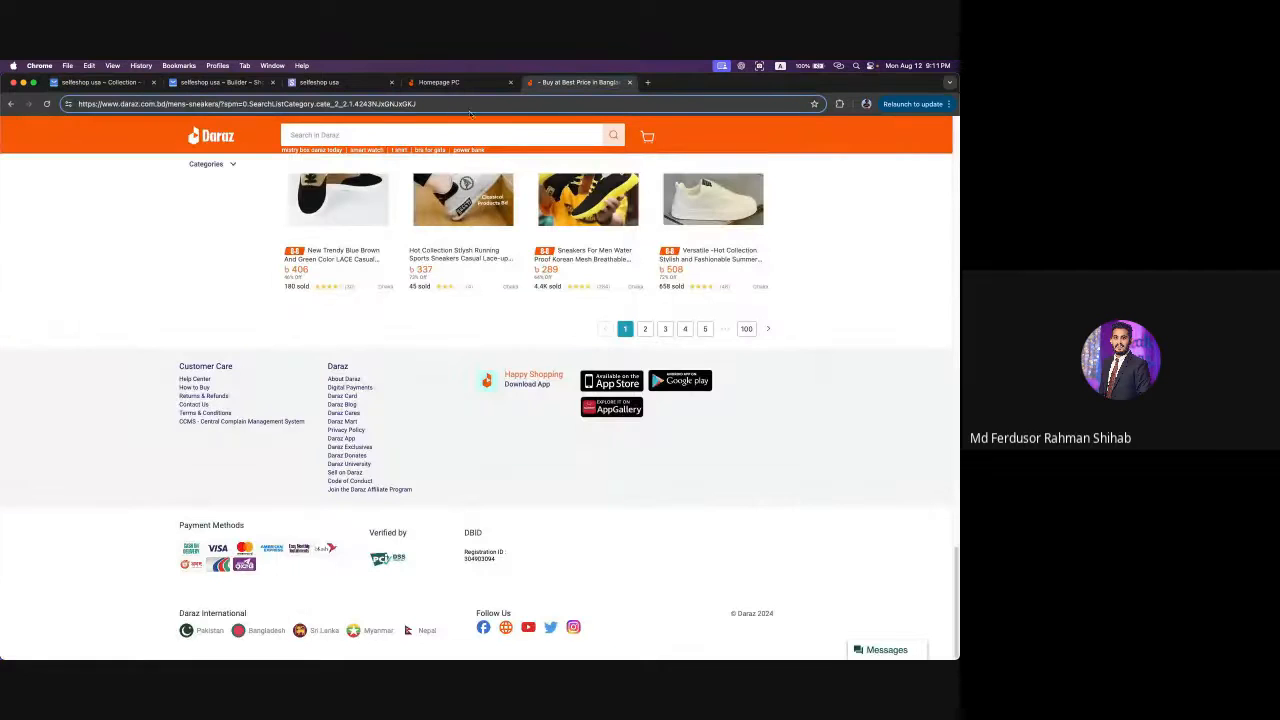
scroll(647, 441, "up", 3)
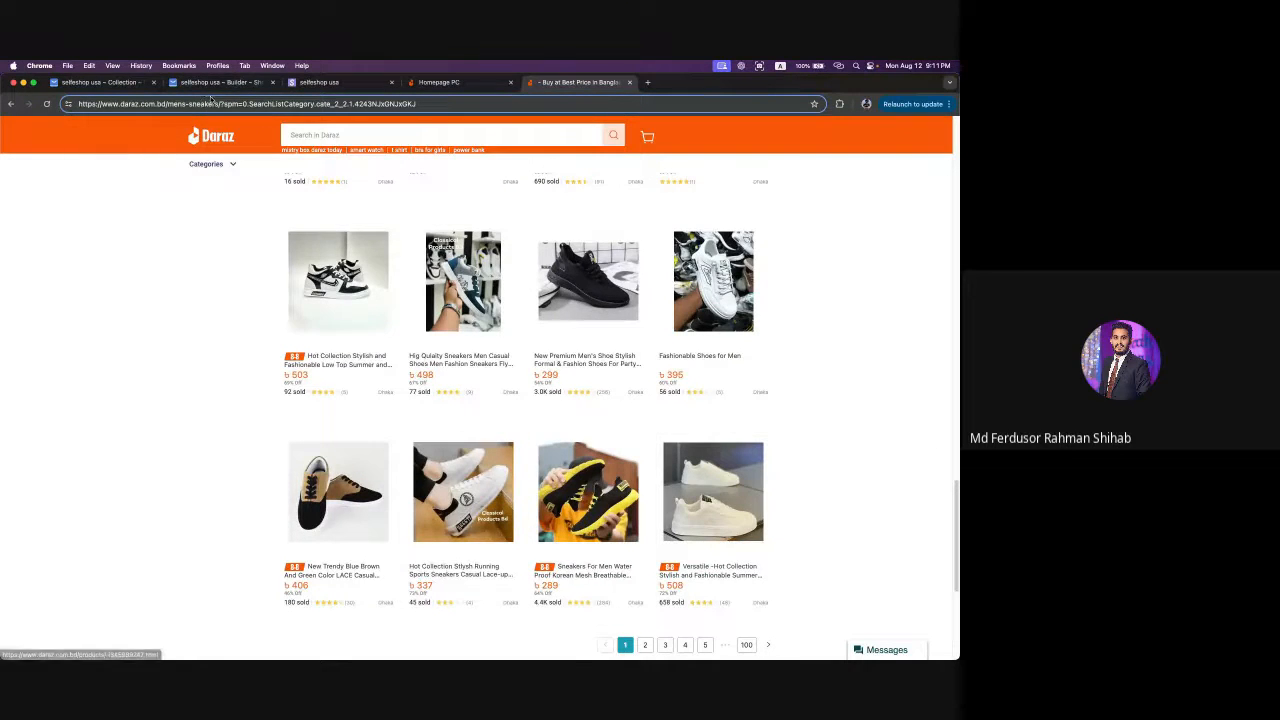
left_click(103, 83)
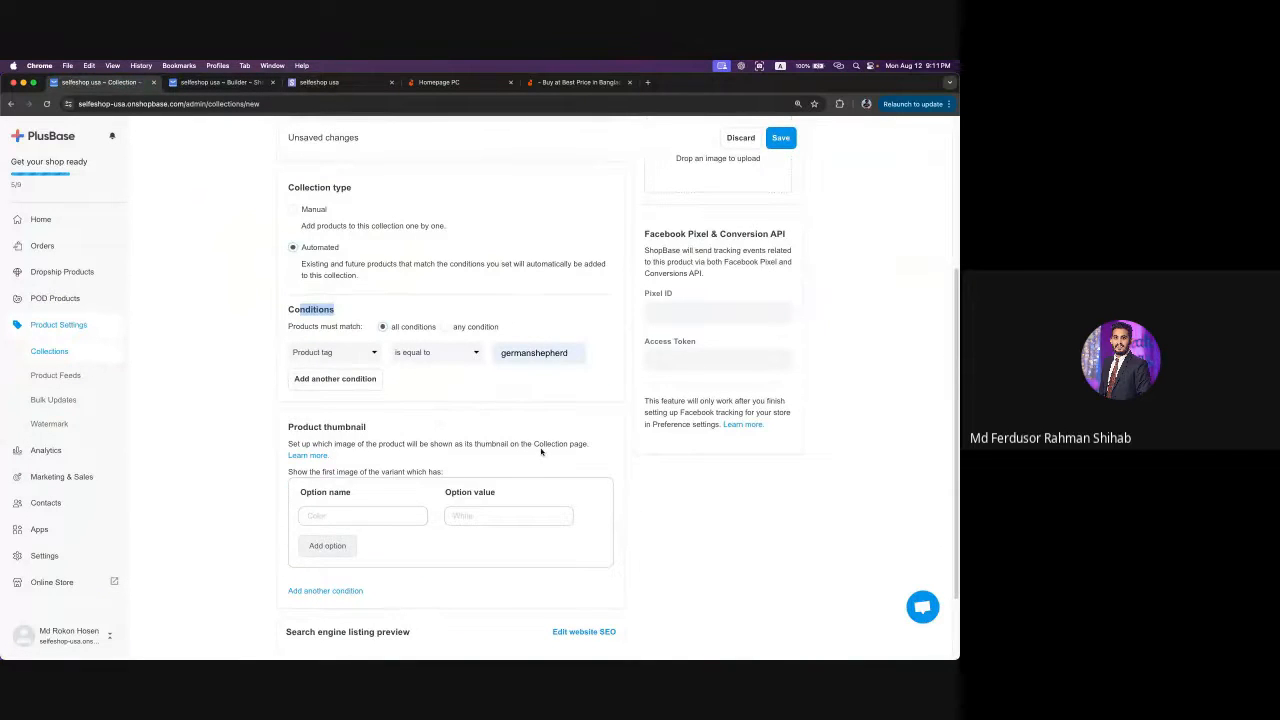
scroll(541, 452, "down", 2)
scroll(541, 452, "up", 1)
scroll(541, 452, "down", 1)
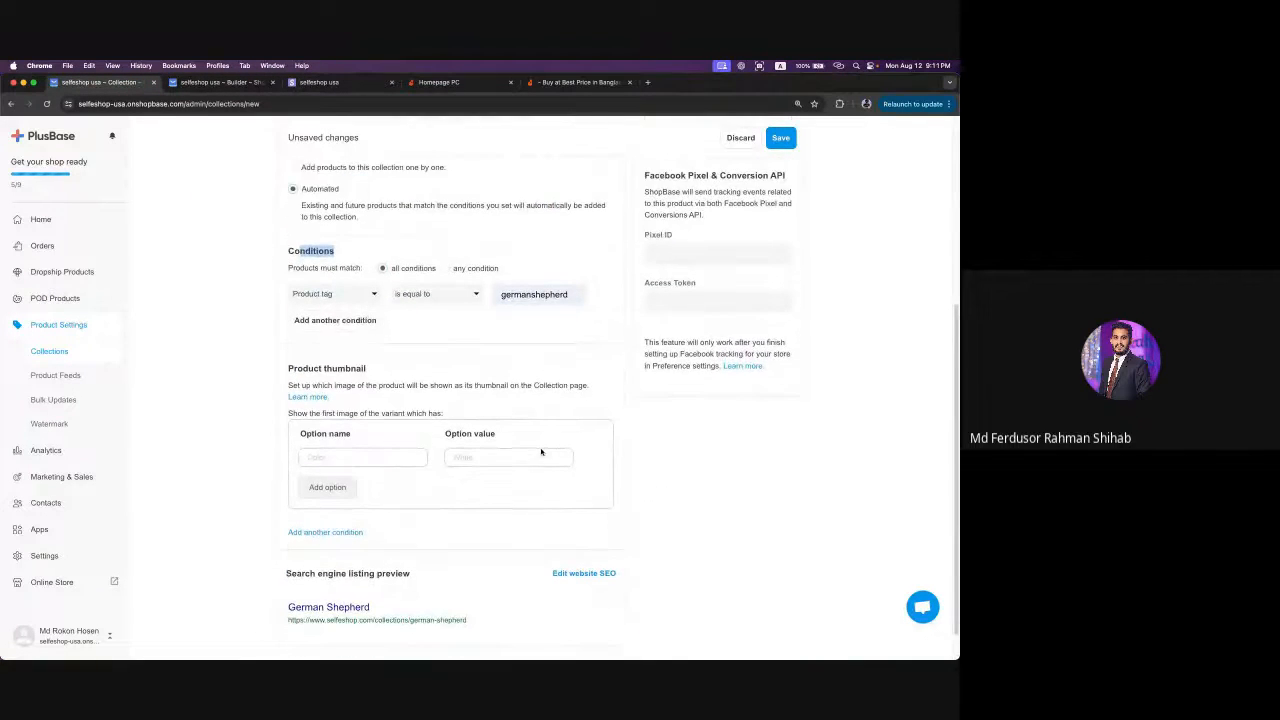
scroll(541, 452, "up", 2)
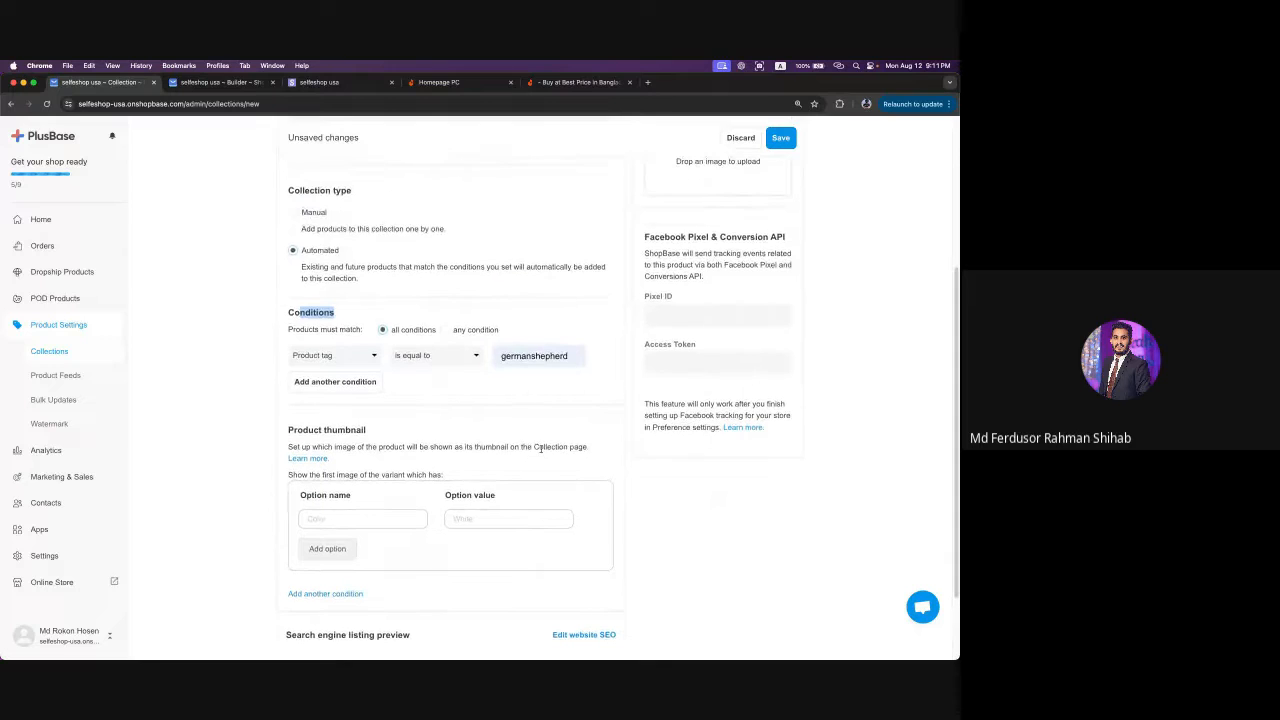
left_click(320, 313)
left_click_drag(319, 313, 294, 313)
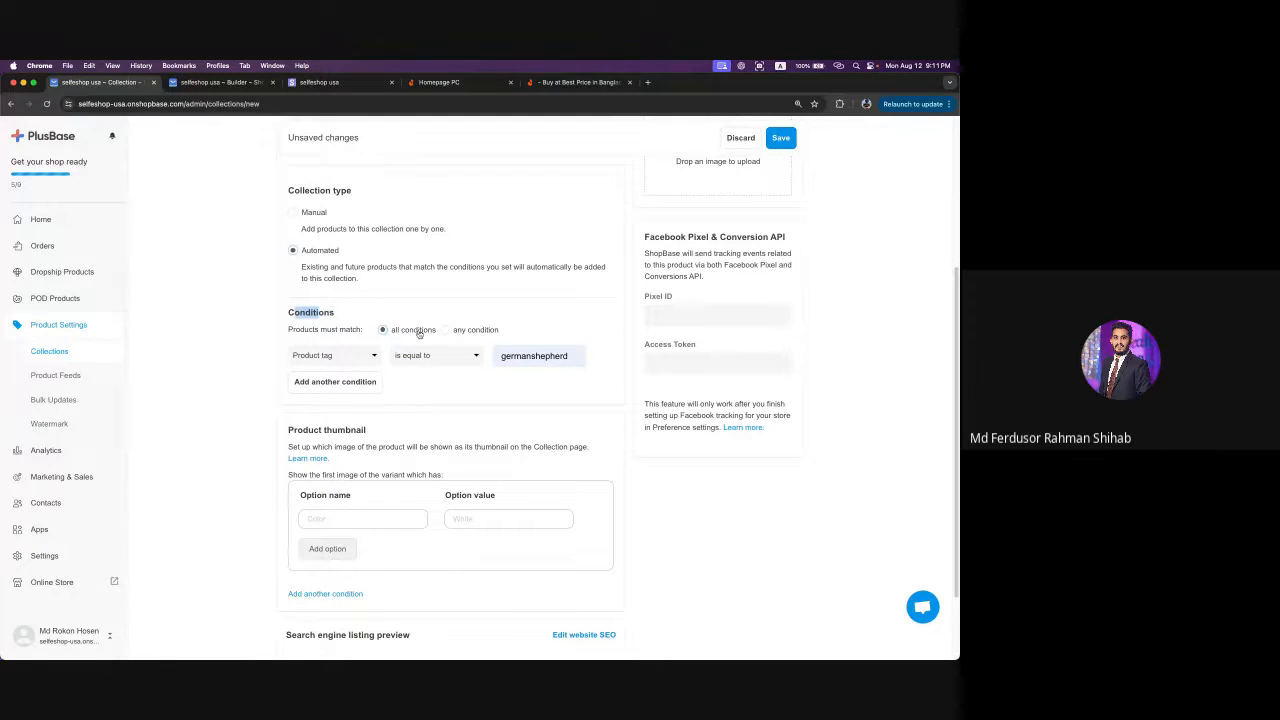
- Switch the German Shepherd collection's condition from tag to Product title for demonstration, and set it back to Product tag
left_click(316, 357)
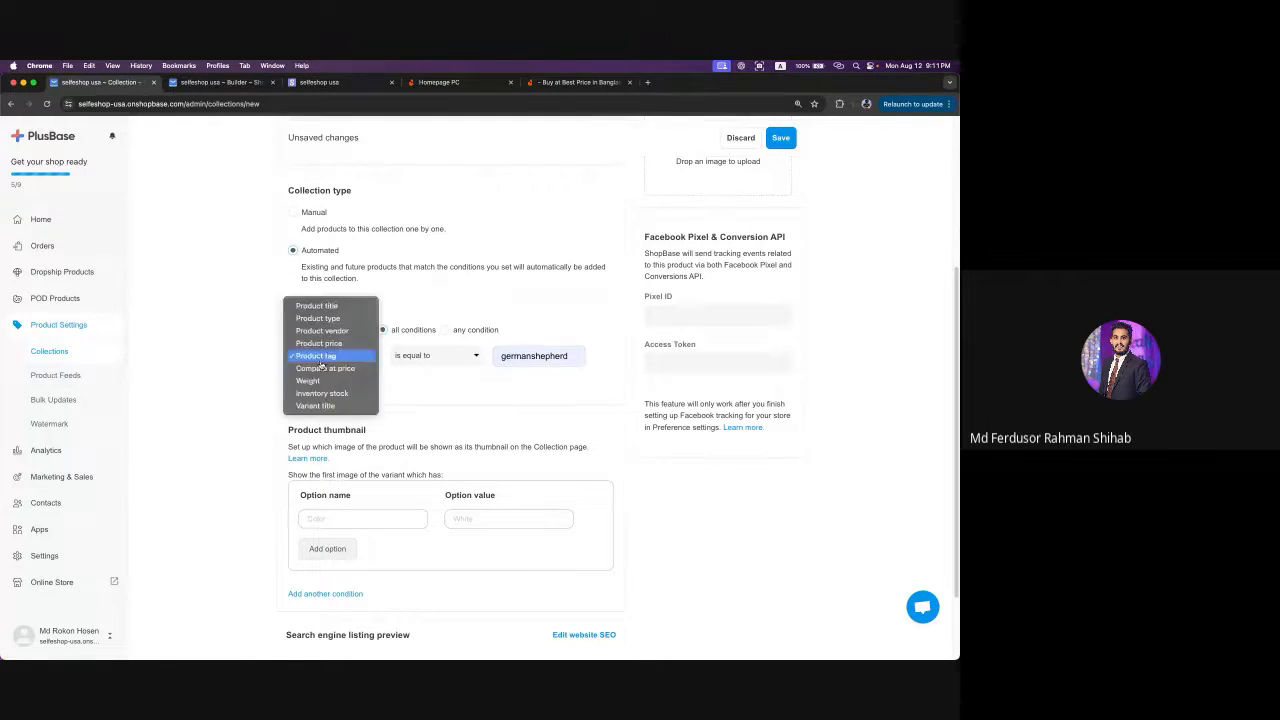
left_click(337, 306)
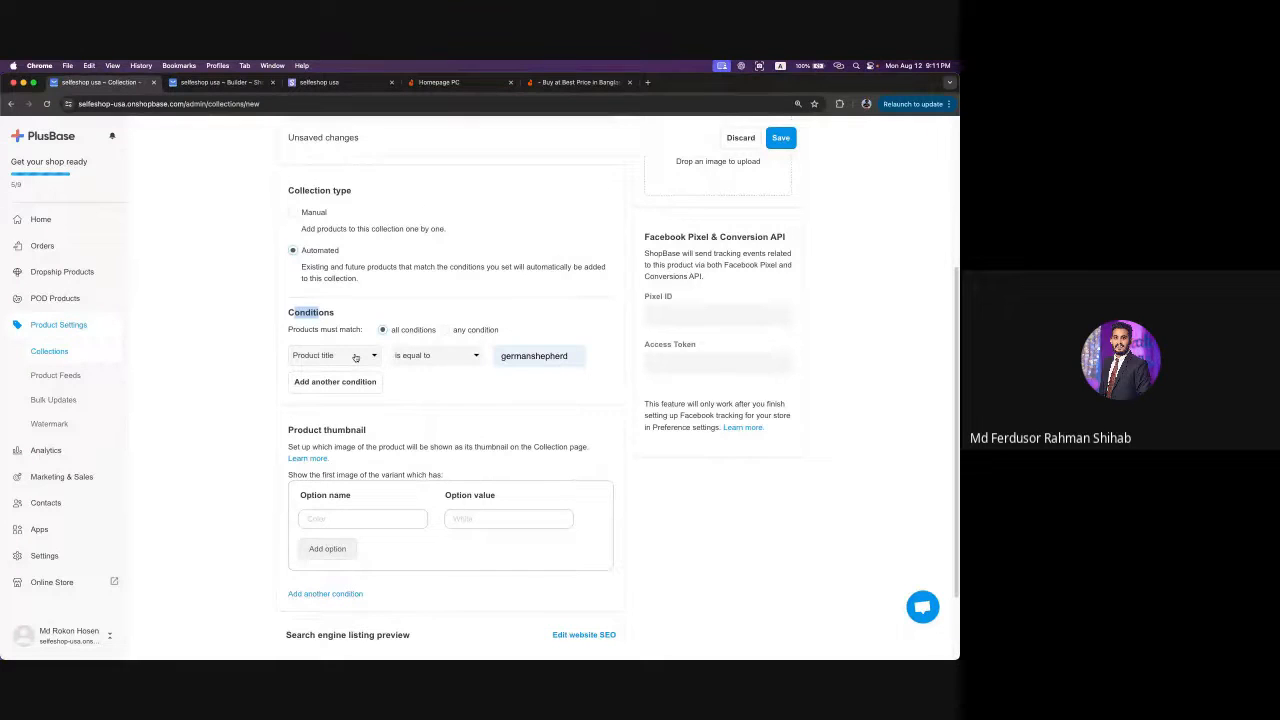
left_click(524, 356)
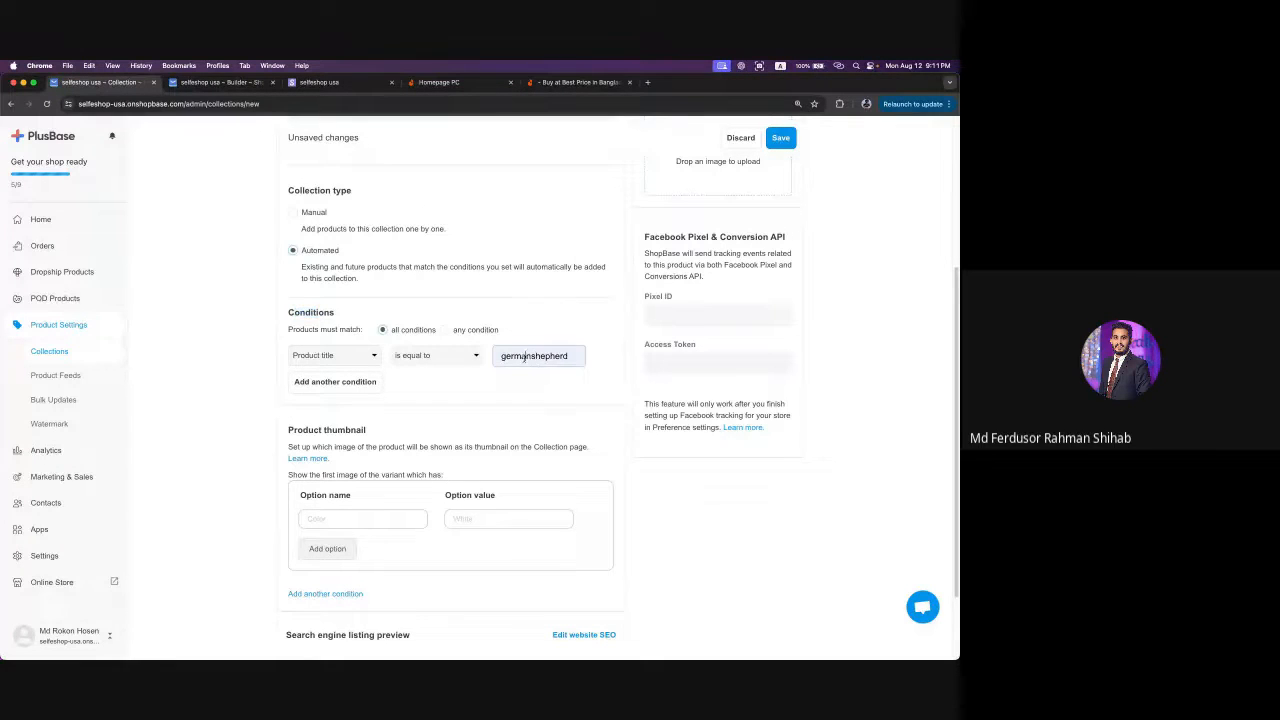
left_click_drag(524, 356, 568, 356)
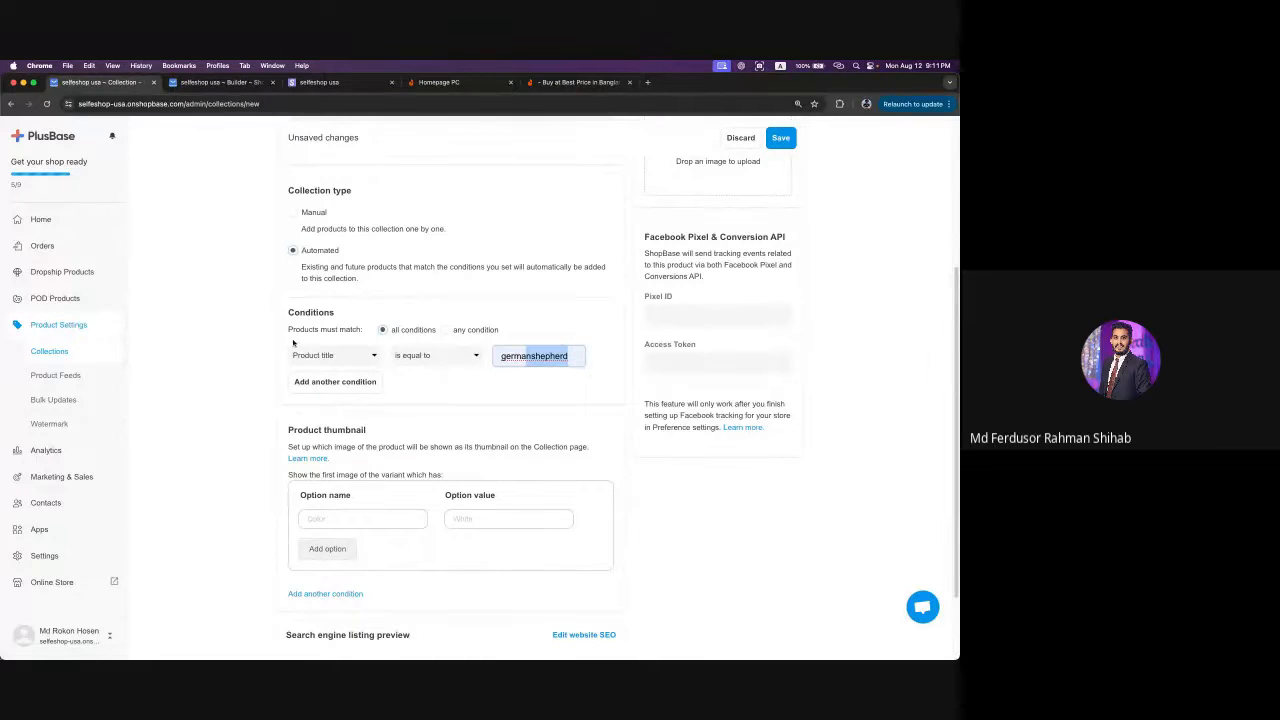
scroll(318, 363, "up", 3)
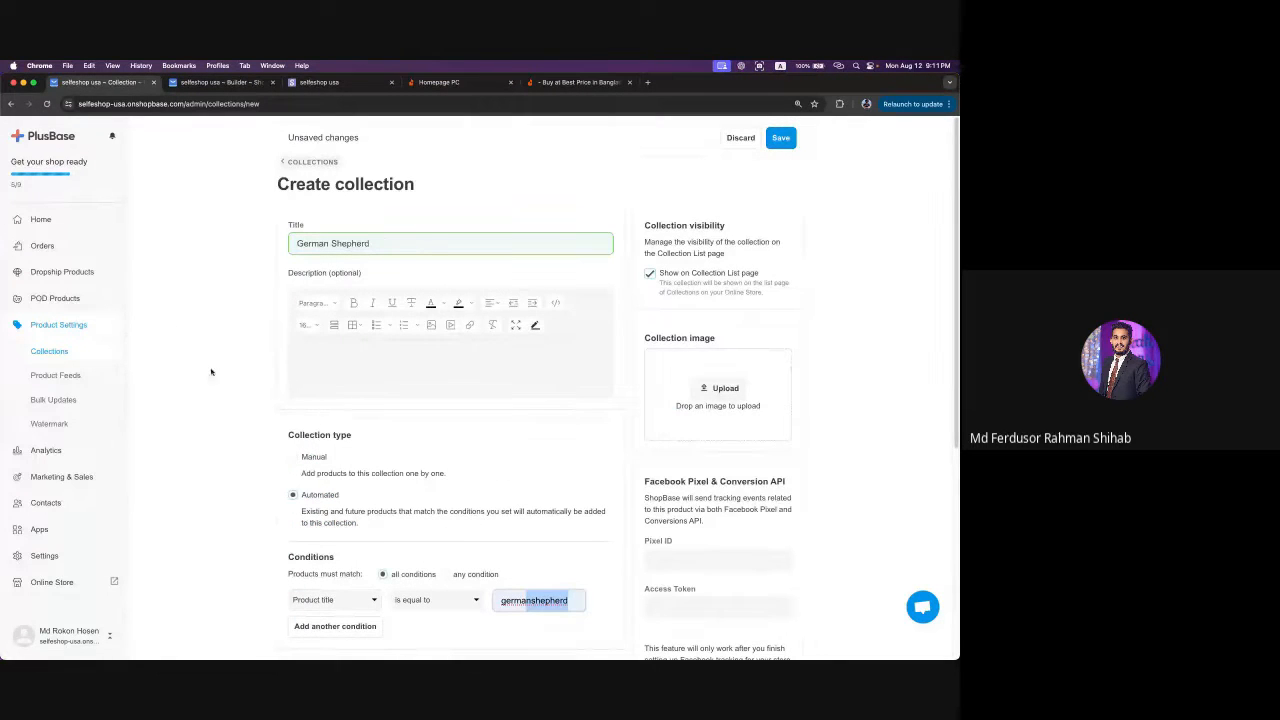
scroll(357, 391, "down", 2)
left_click(346, 447)
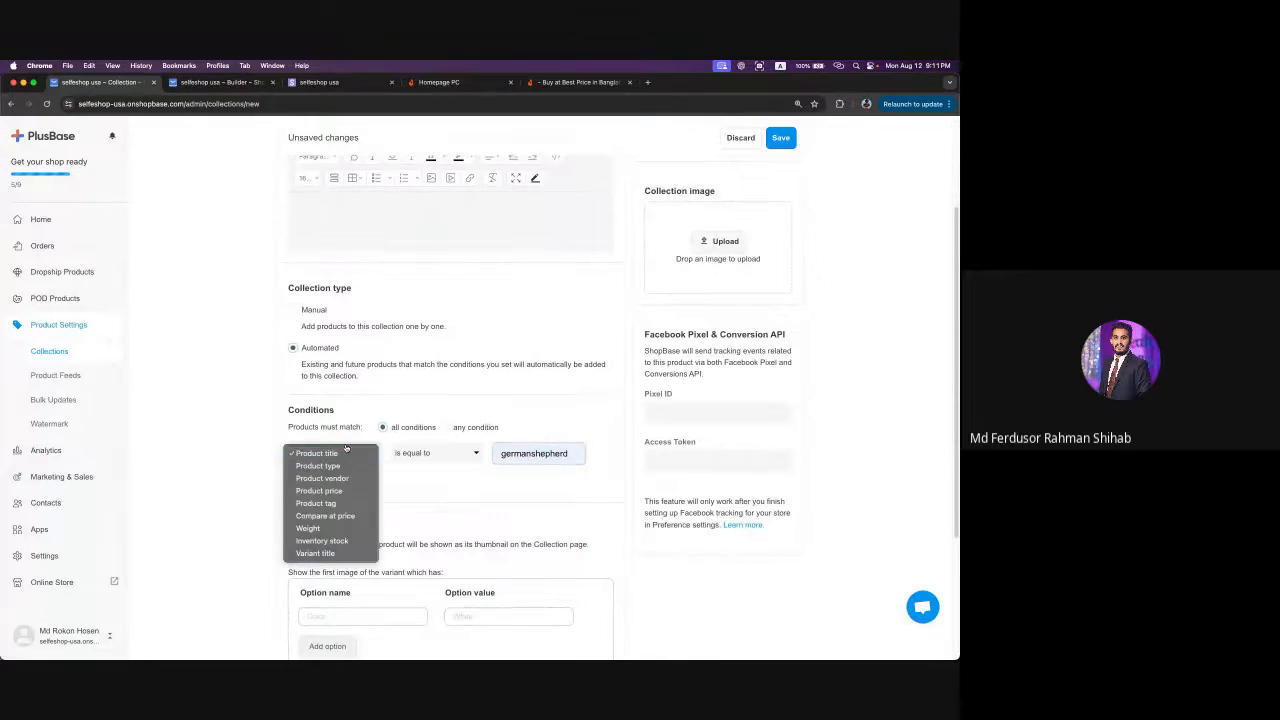
left_click(326, 504)
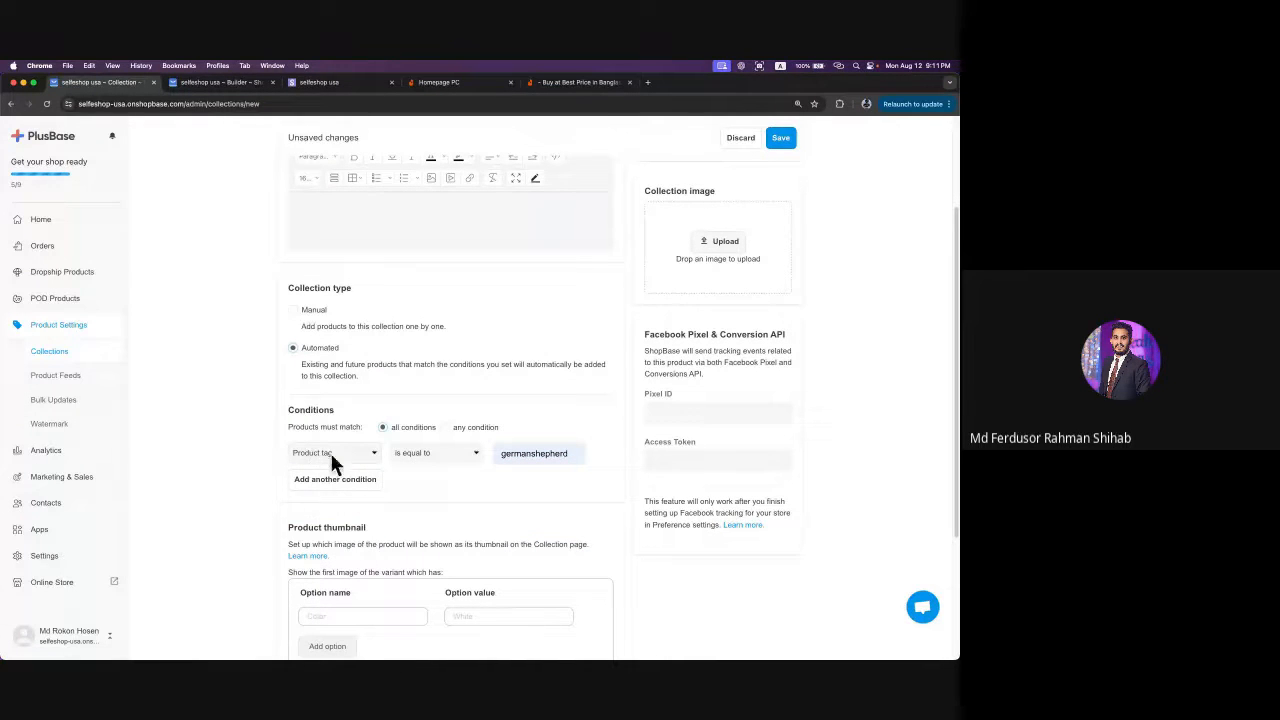
- Save the German Shepherd collection and check its condition in the collections list
scroll(540, 350, "down", 3)
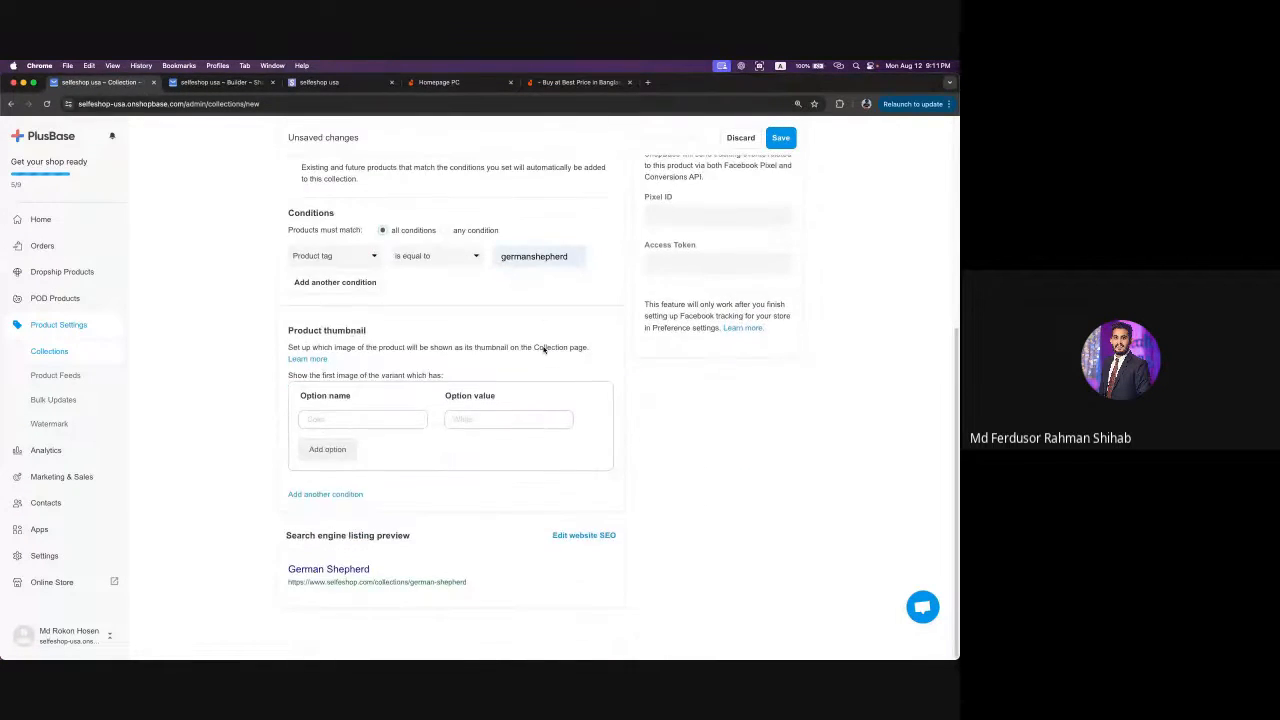
scroll(543, 346, "up", 5)
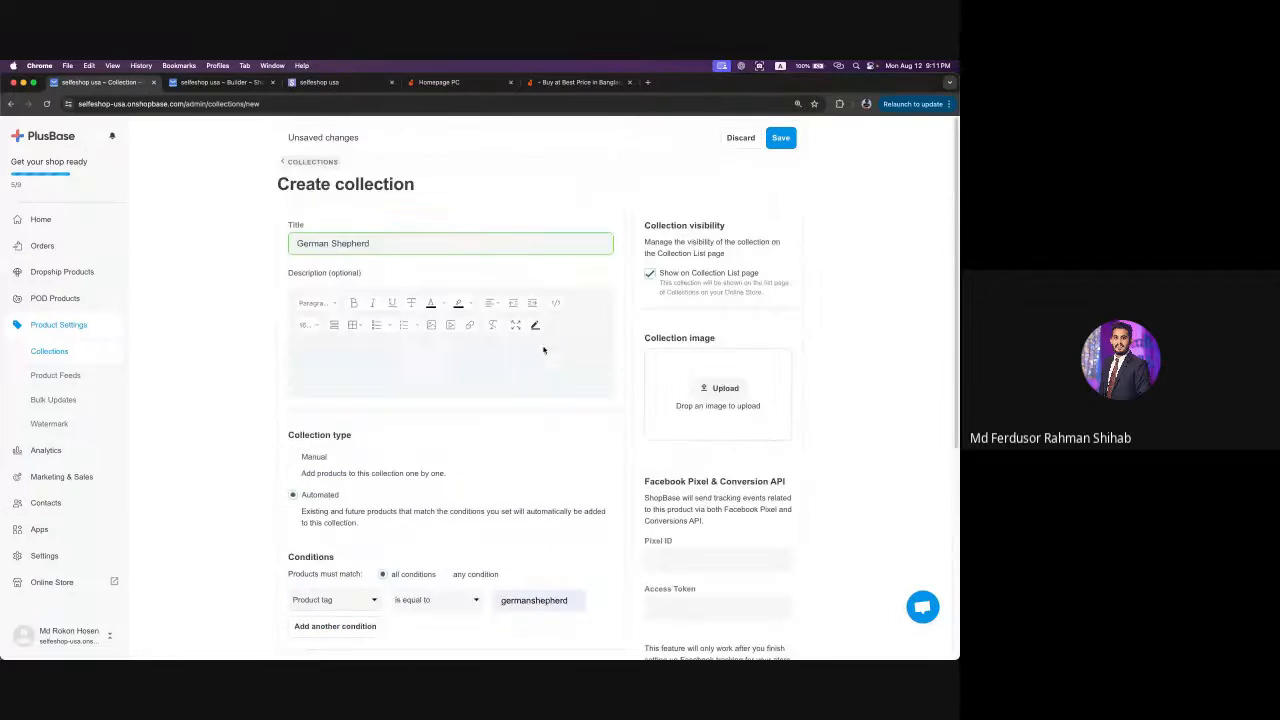
left_click(782, 142)
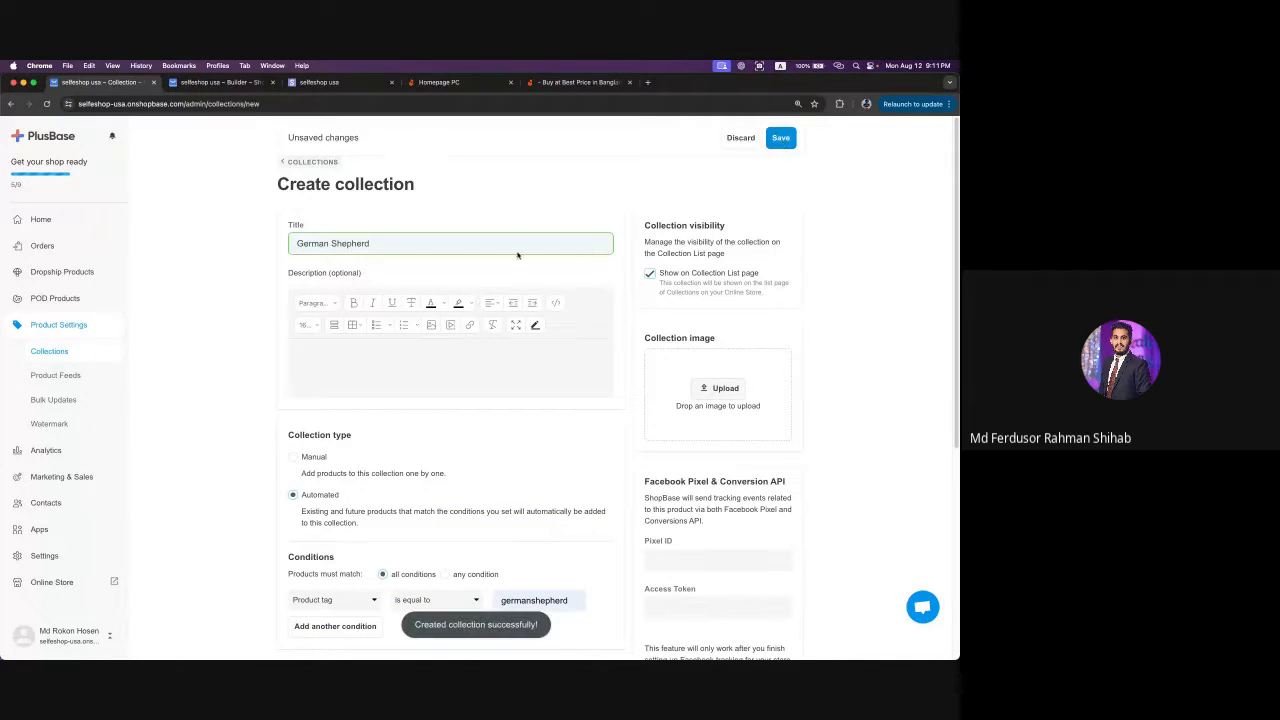
left_click(50, 352)
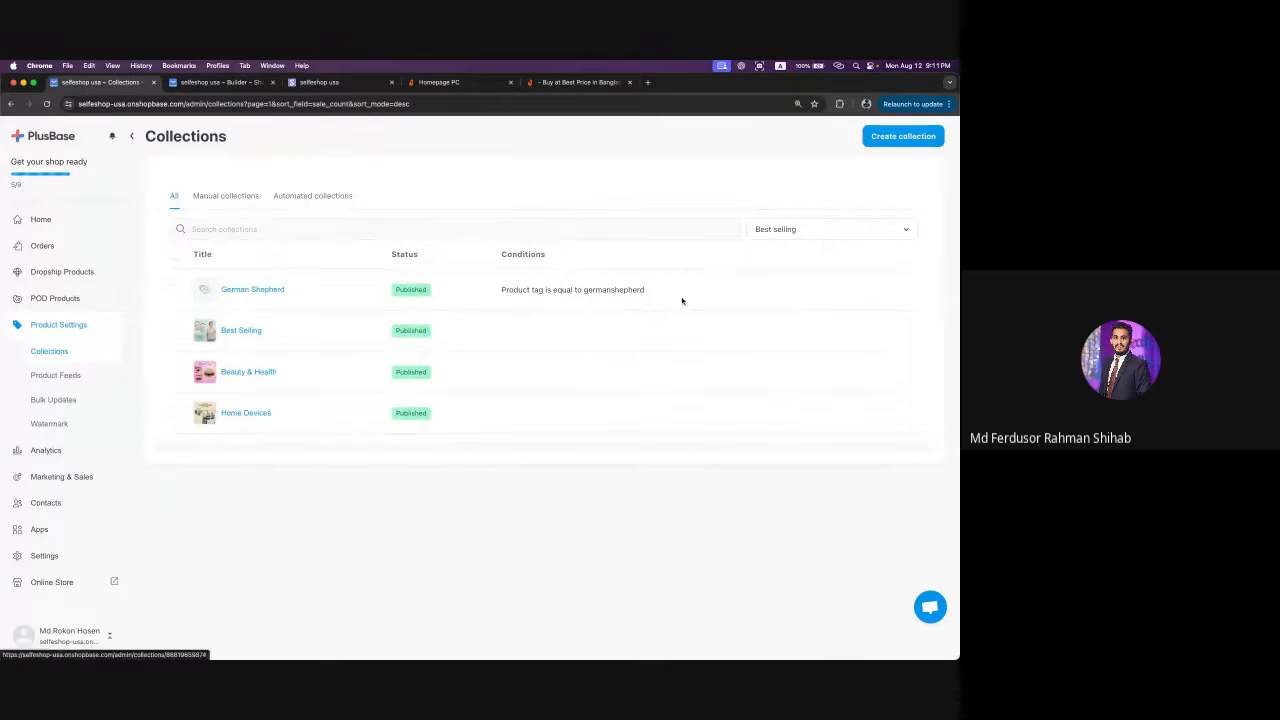
left_click_drag(517, 290, 640, 292)
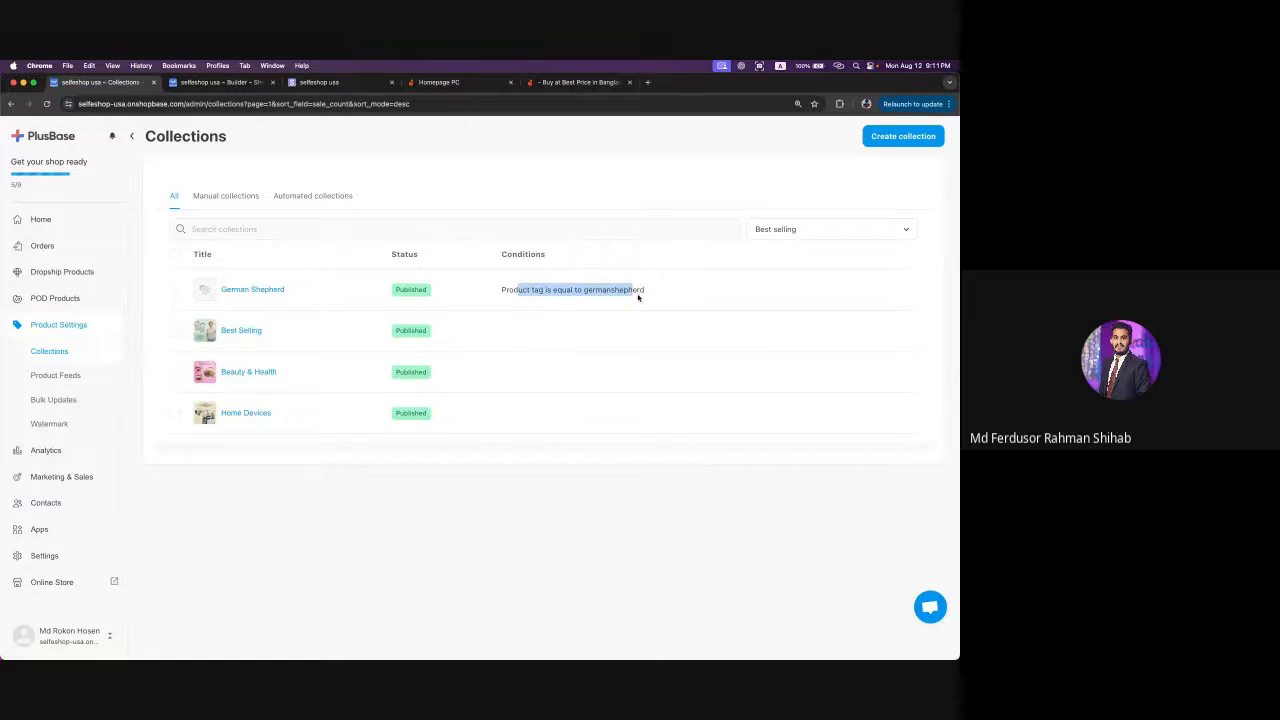
left_click(510, 290)
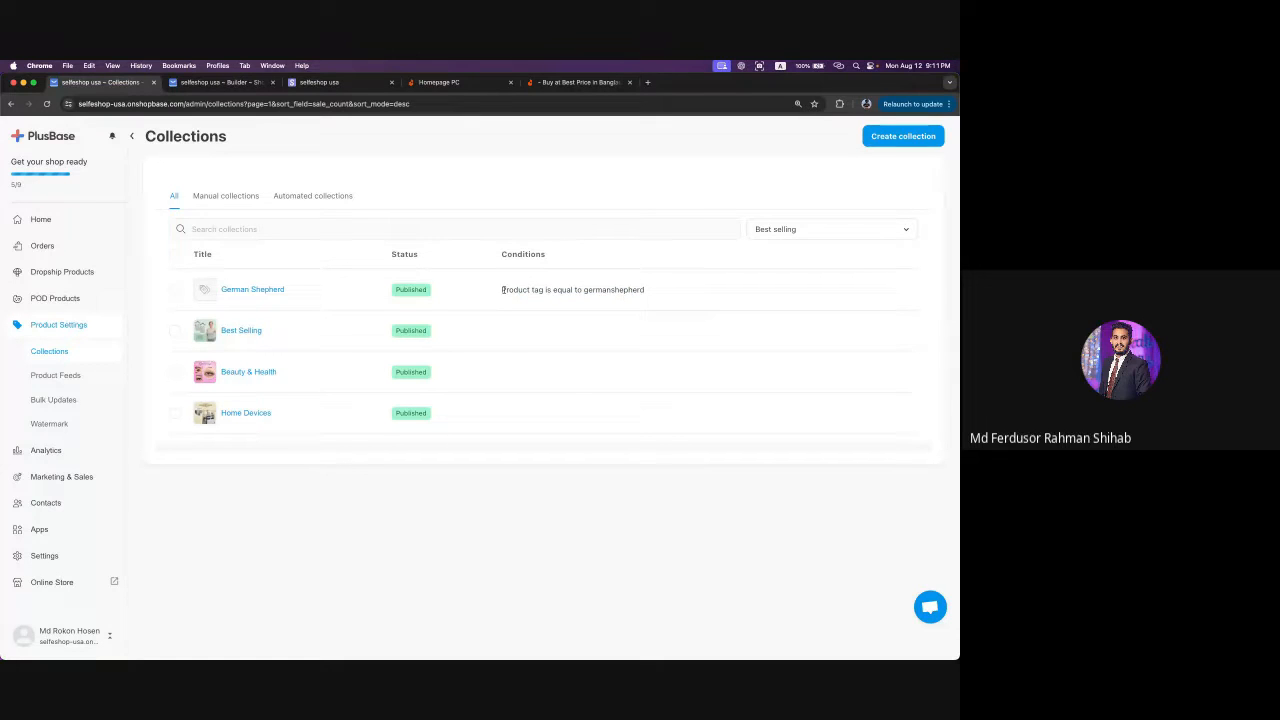
- Start a new collection and title it Bulldog
left_click(900, 137)
left_click(416, 249)
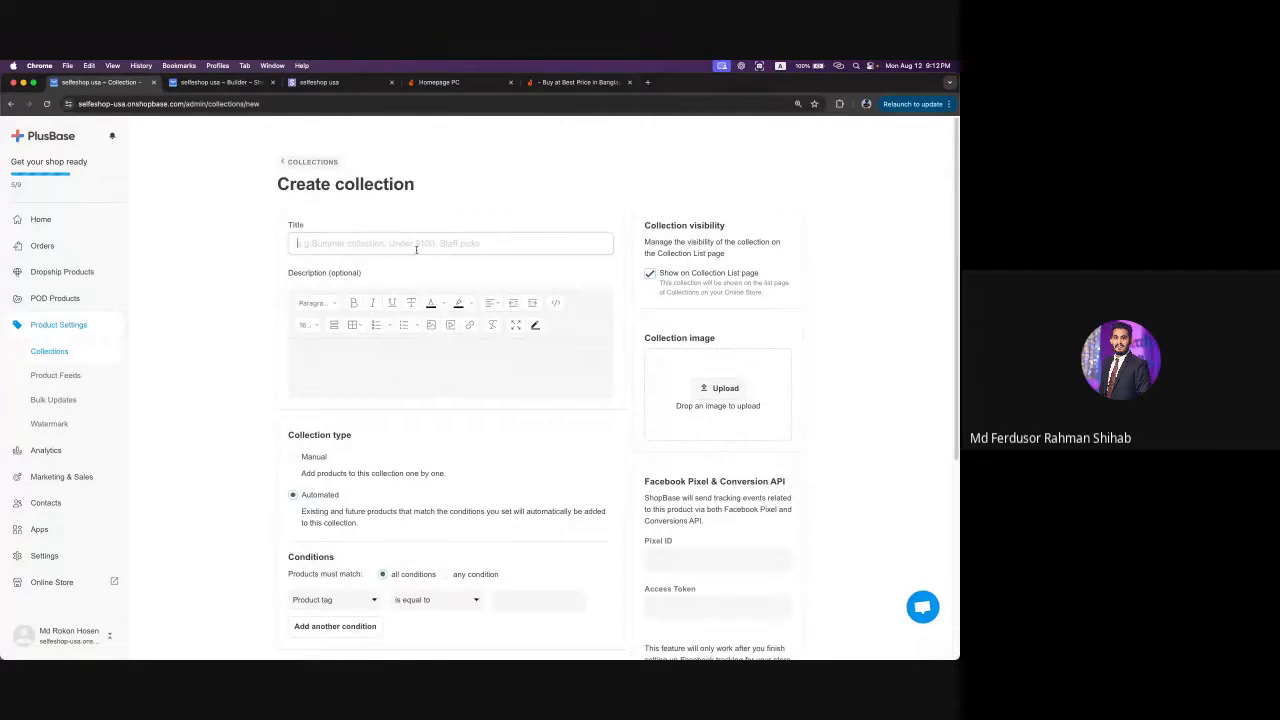
type("fB")
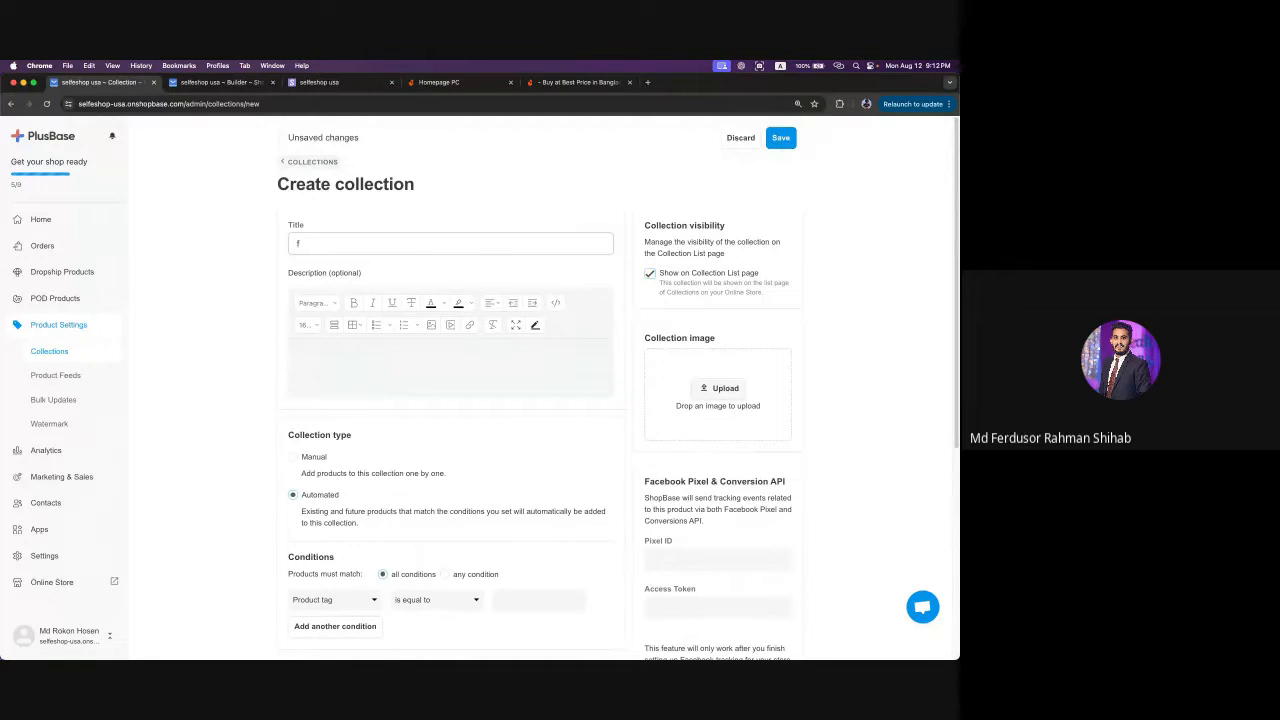
key("BackSpace")
type("Bulldog")
- Set the Bulldog collection's condition to product tag is equal to bulldog and save the collection
scroll(510, 493, "down", 2)
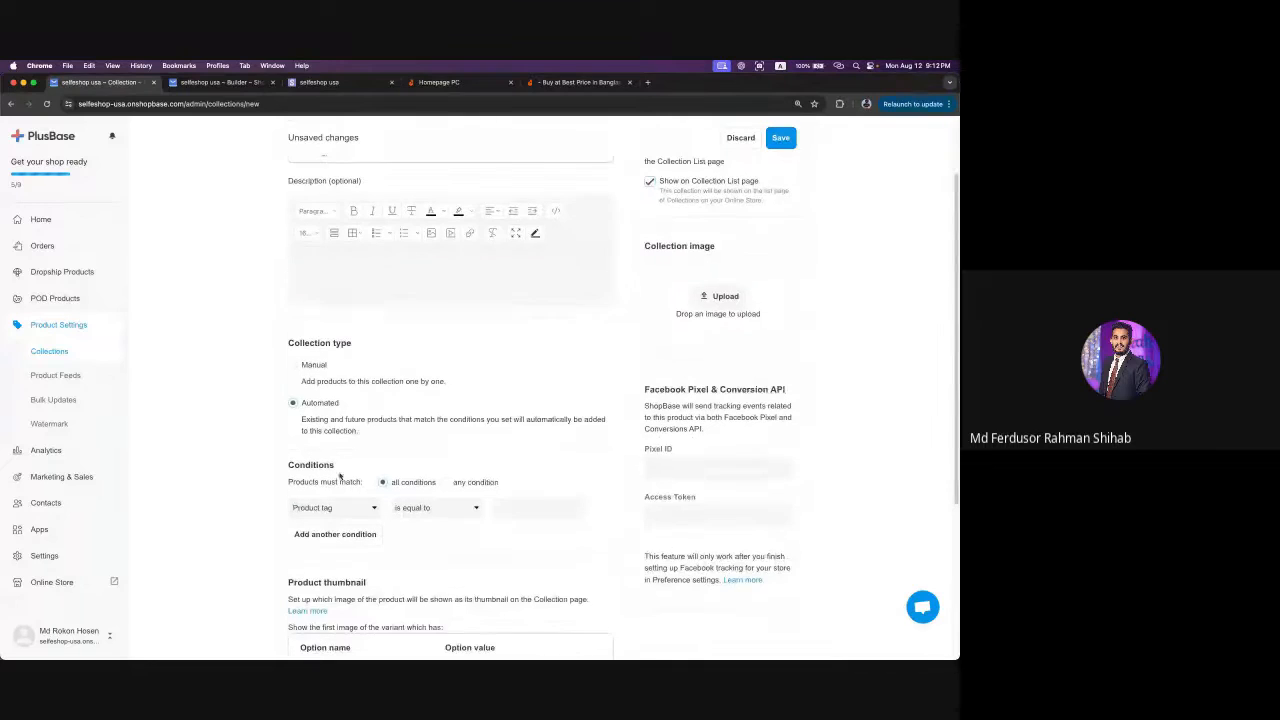
left_click(539, 507)
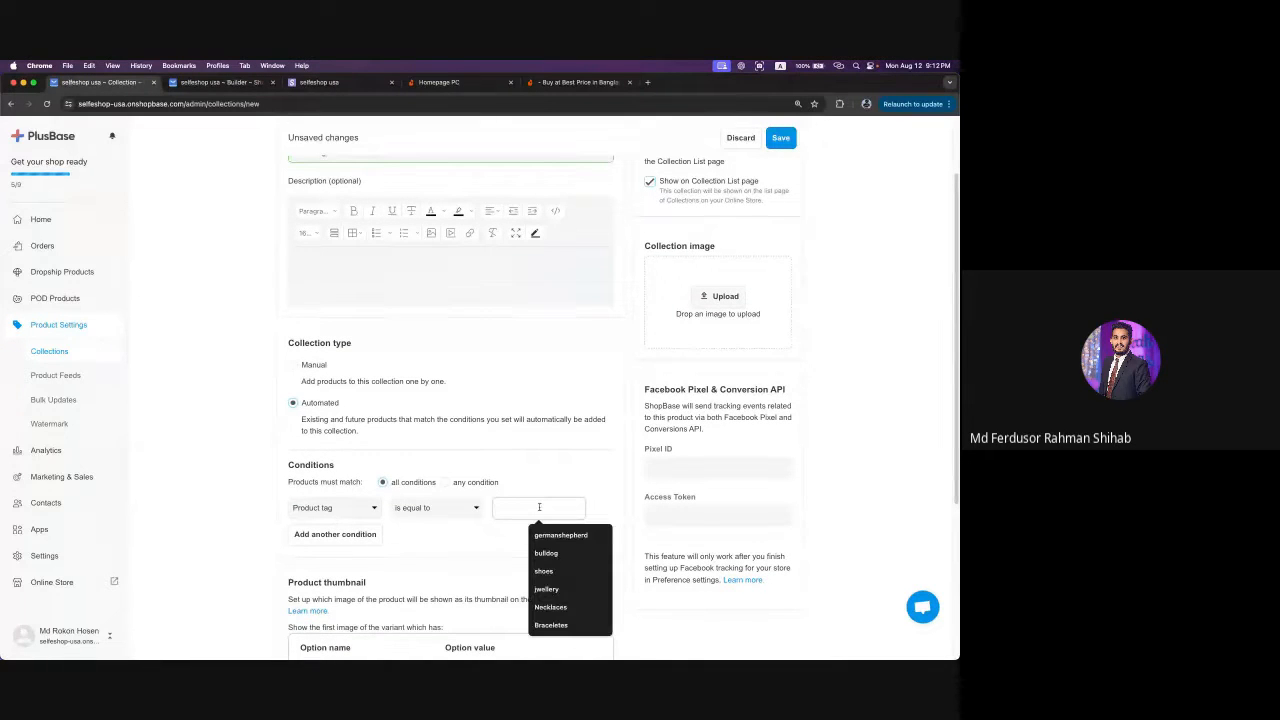
type("bulldon")
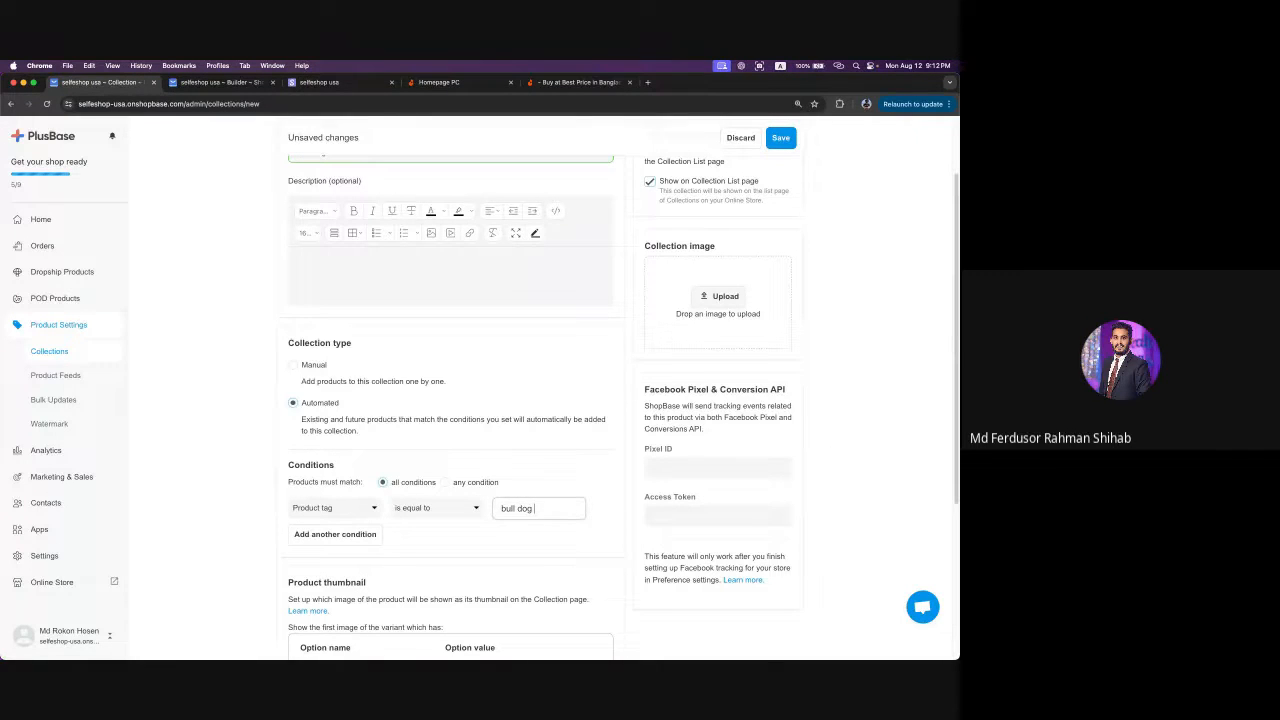
type("sdfs")
type("dog")
type("1122")
key("BackSpace")
scroll(526, 498, "down", 3)
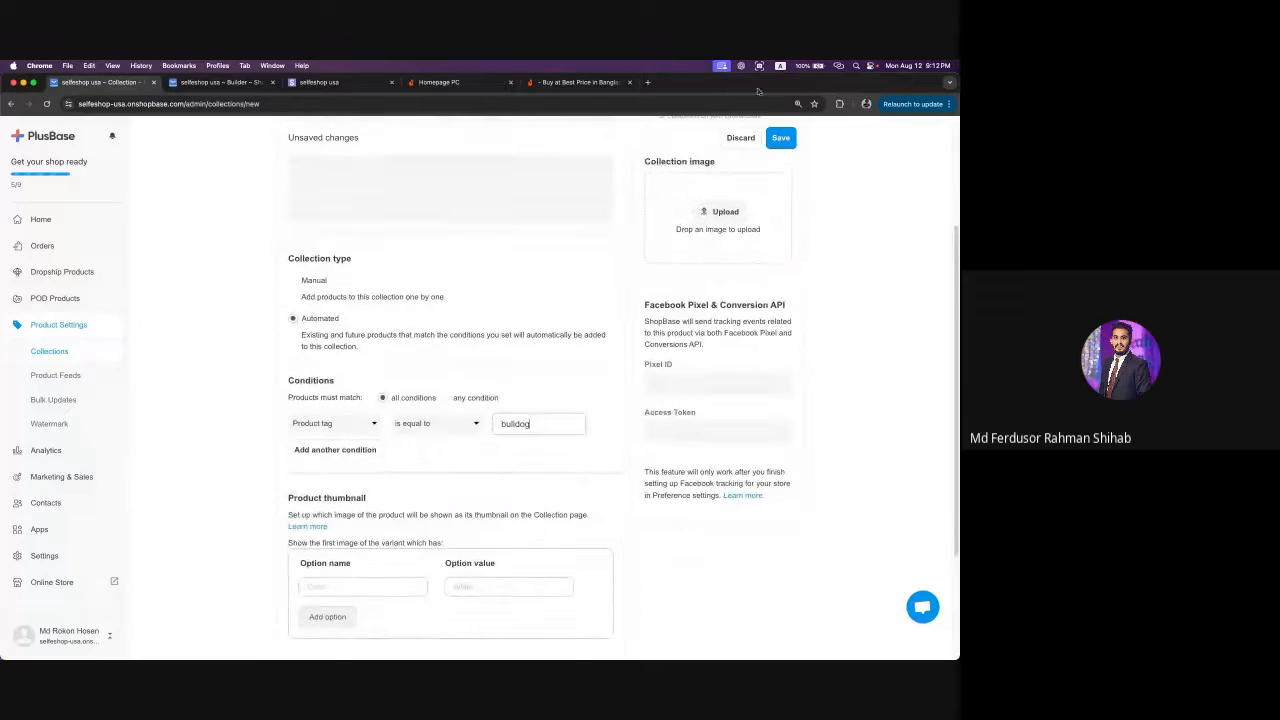
left_click(780, 137)
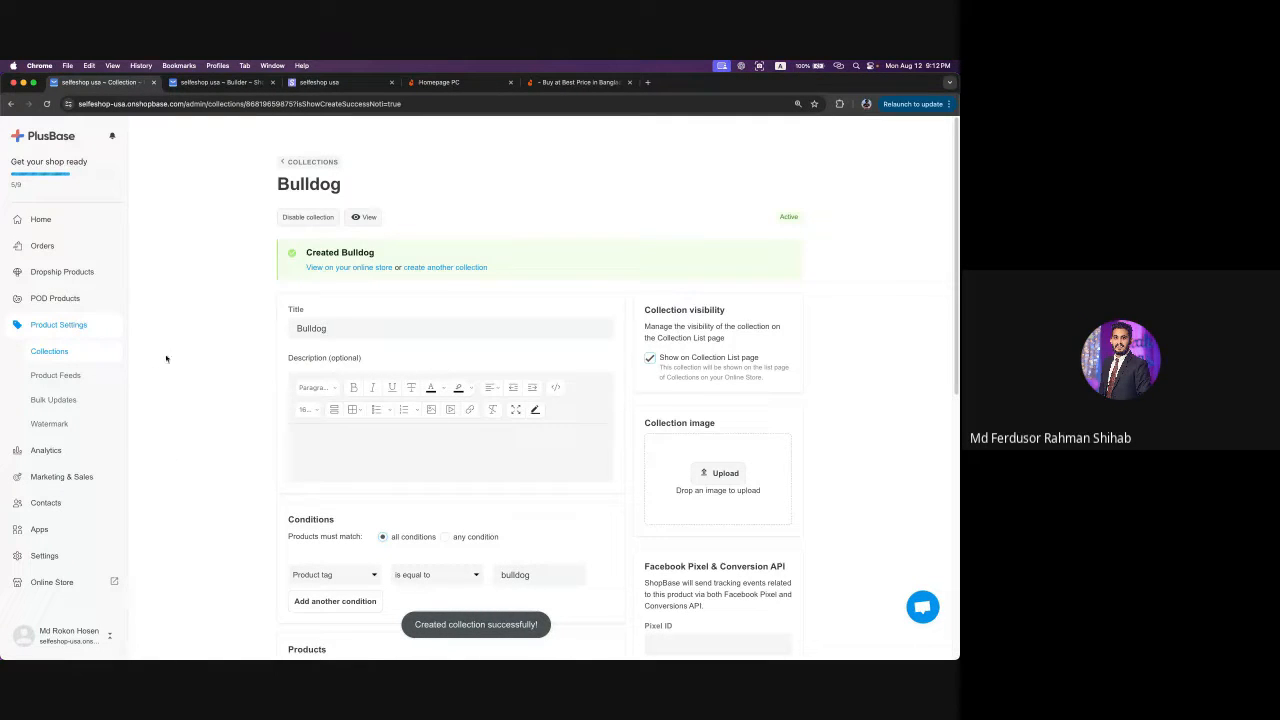
- Return to the collections list and start another new collection titled Shoes
left_click(47, 357)
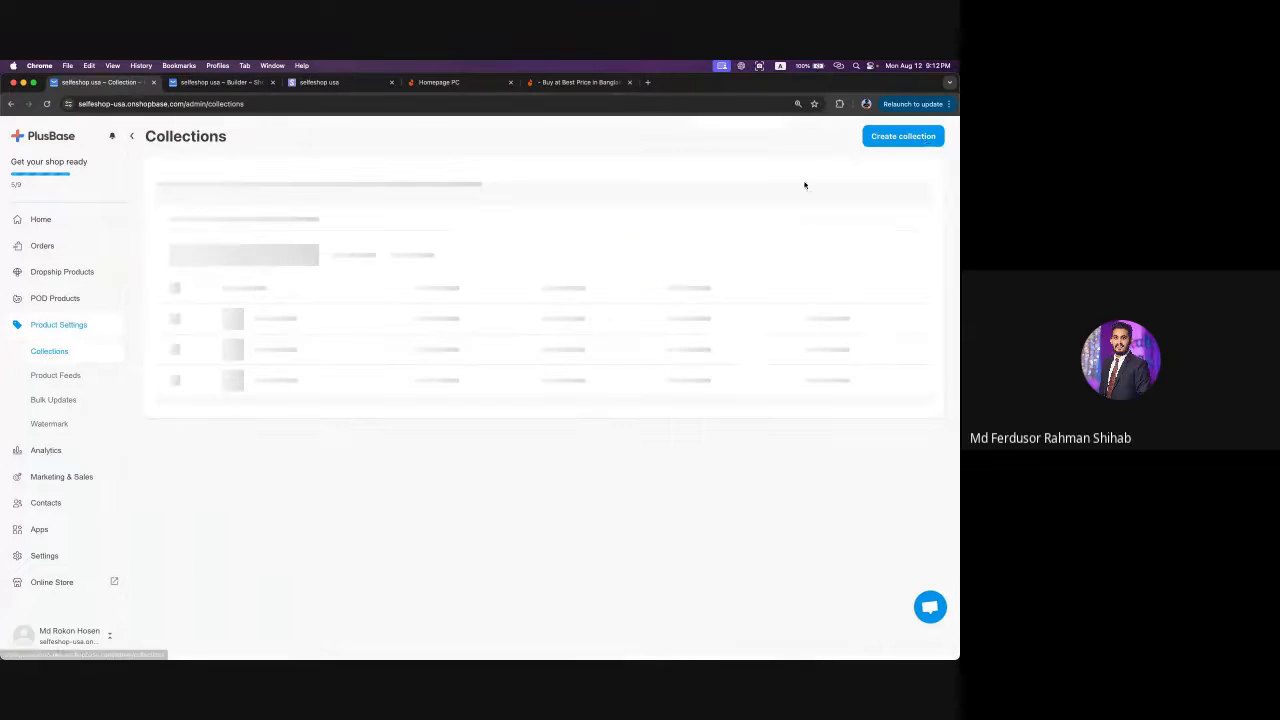
left_click(903, 137)
left_click(390, 242)
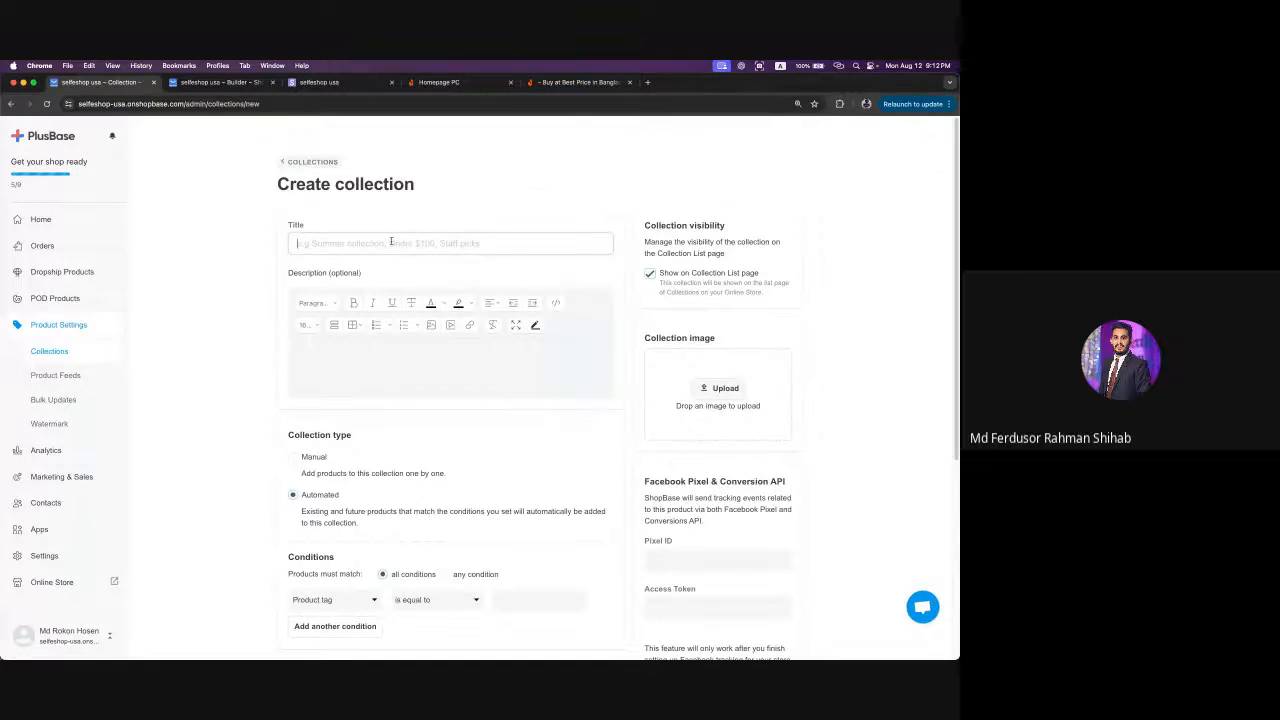
type("sho")
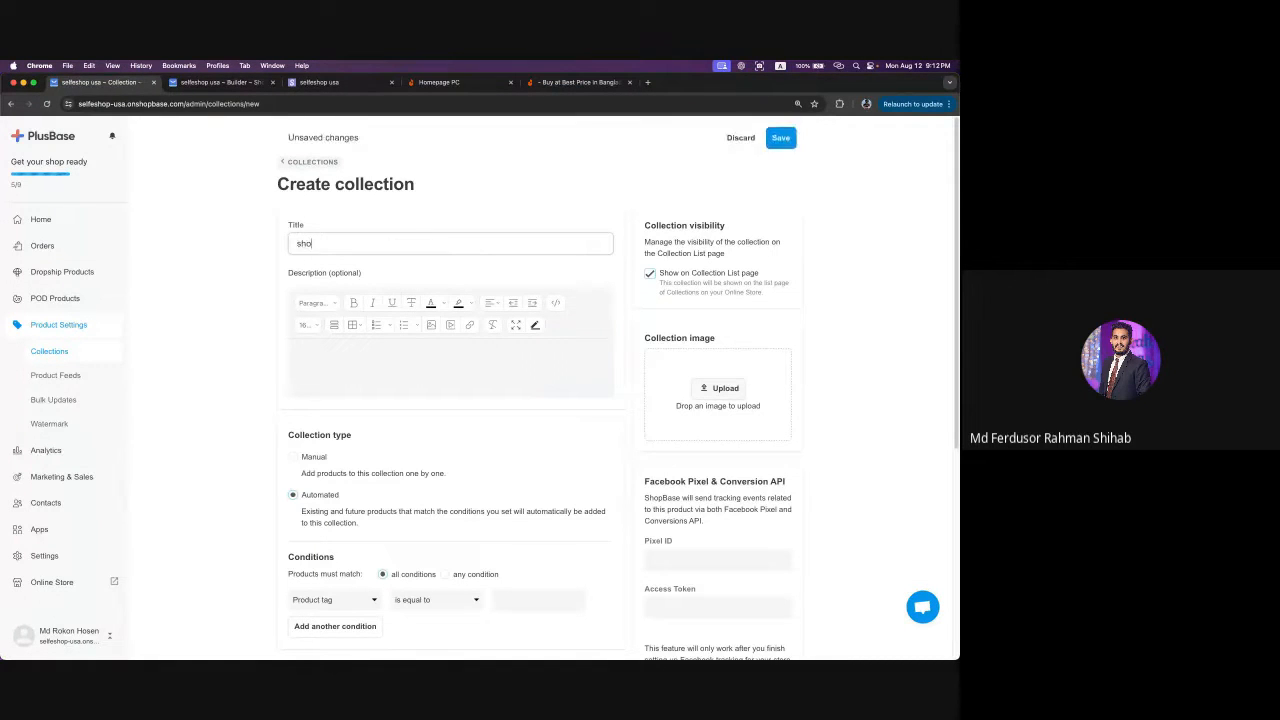
key("BackSpace")
key("BackSpace")
type("Shoe")
- Set the Shoes collection's automated condition to product tag is equal to shoes
scroll(585, 579, "down", 3)
left_click(545, 433)
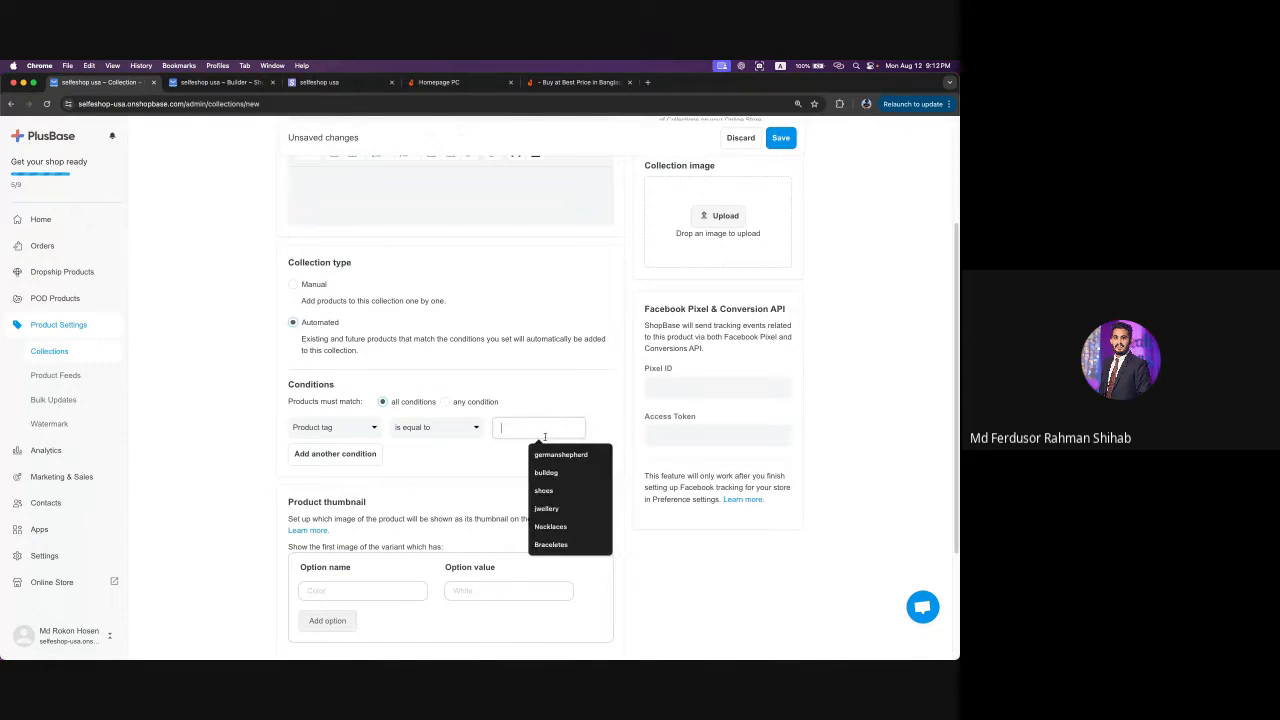
type("s")
left_click(558, 458)
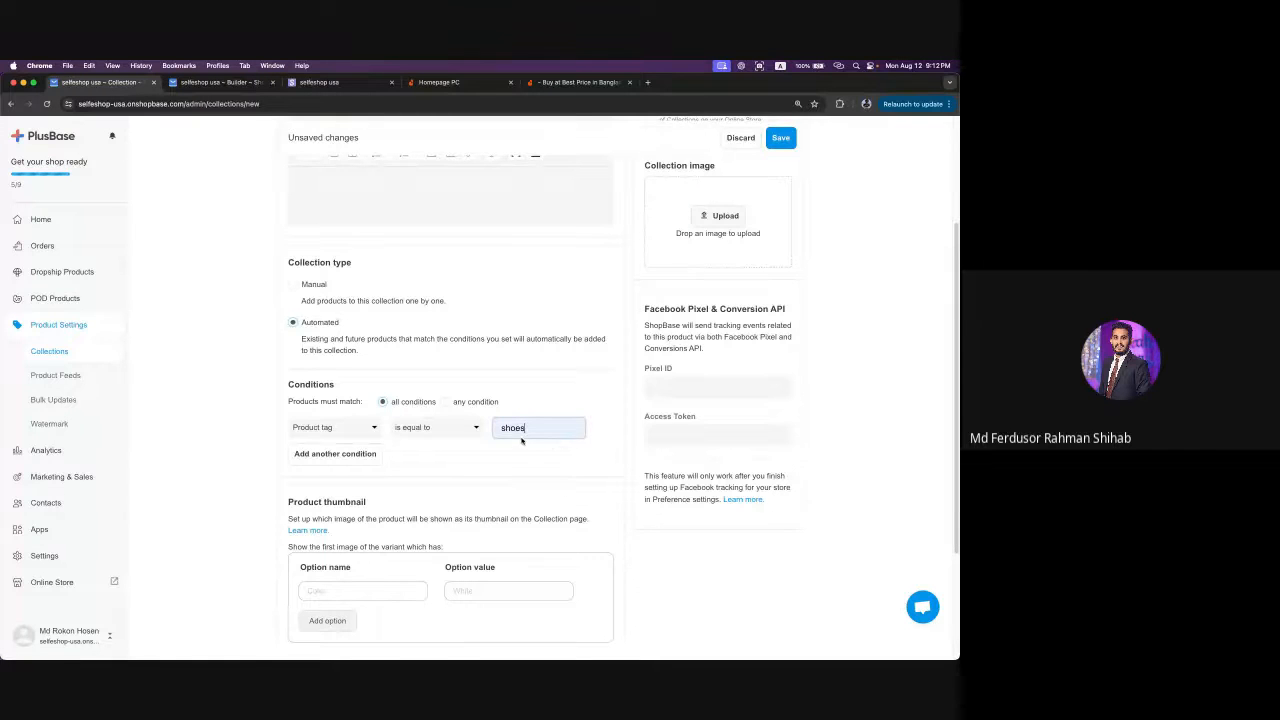
- Append 123 to the shoes tag value as an example, and remove it again
scroll(521, 440, "up", 3)
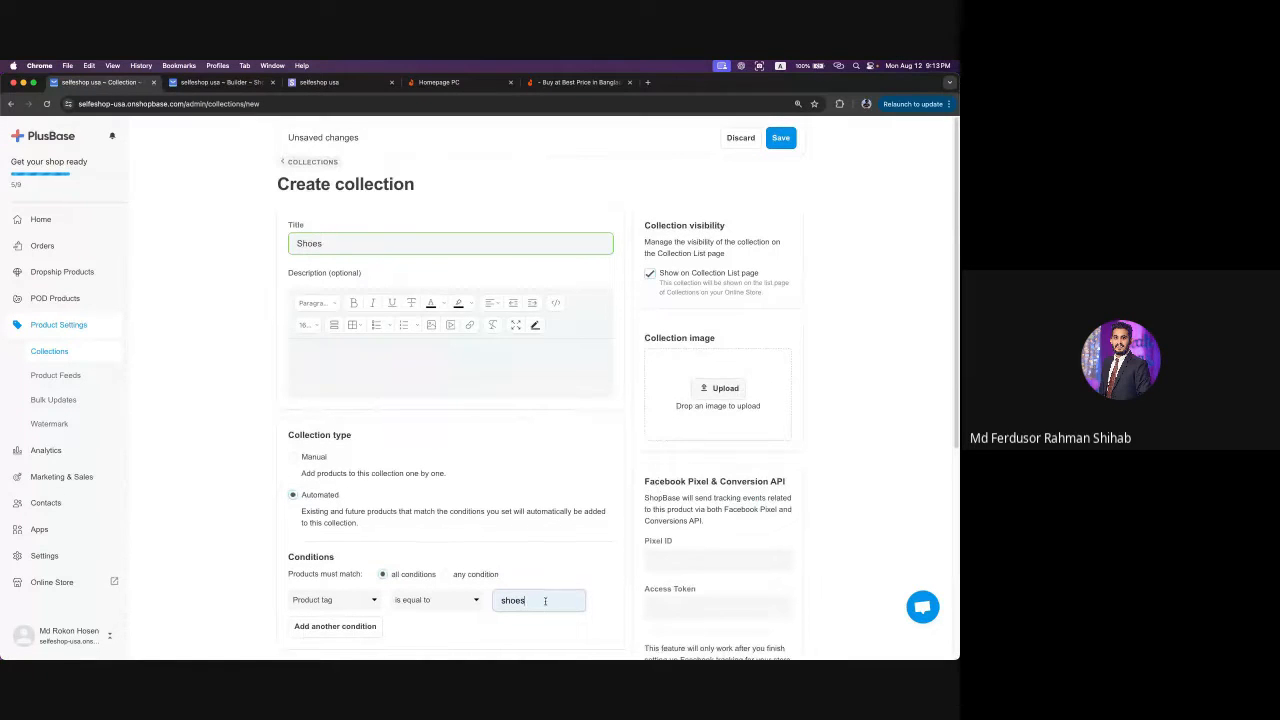
type("123")
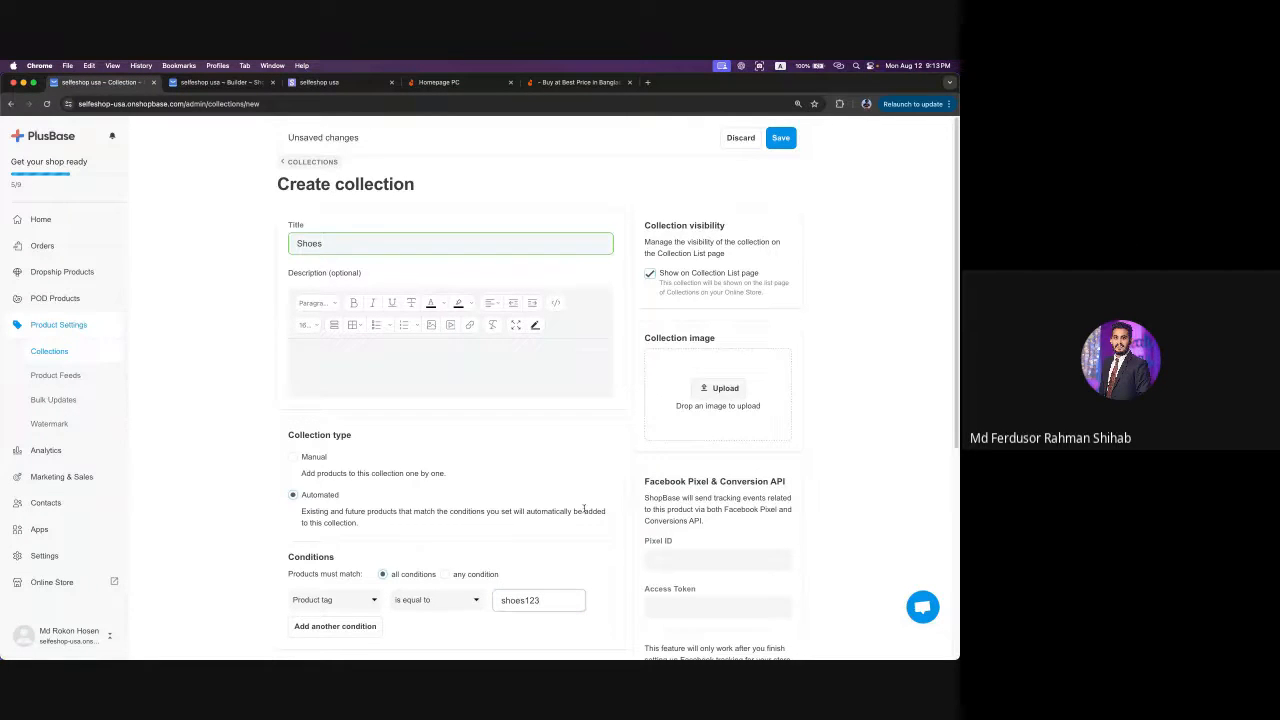
scroll(584, 510, "down", 6)
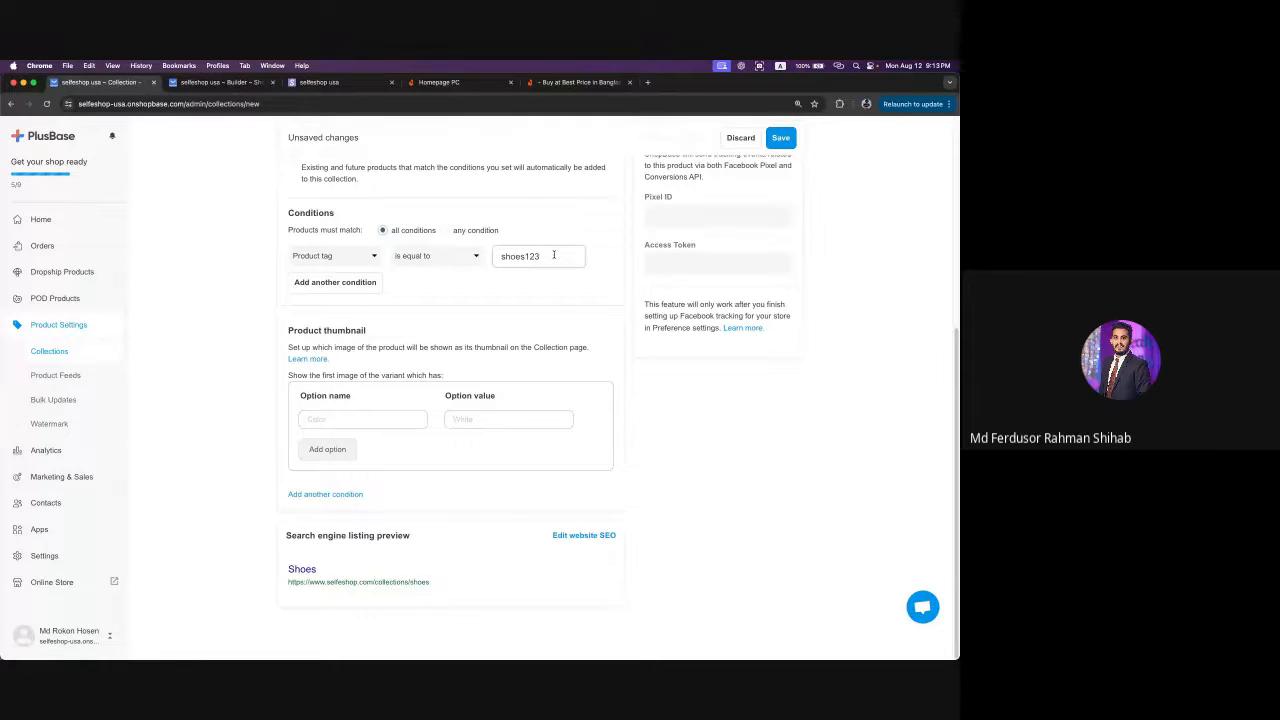
left_click_drag(552, 255, 525, 256)
key("BackSpace")
- Save the Shoes collection
scroll(580, 530, "up", 3)
left_click(782, 138)
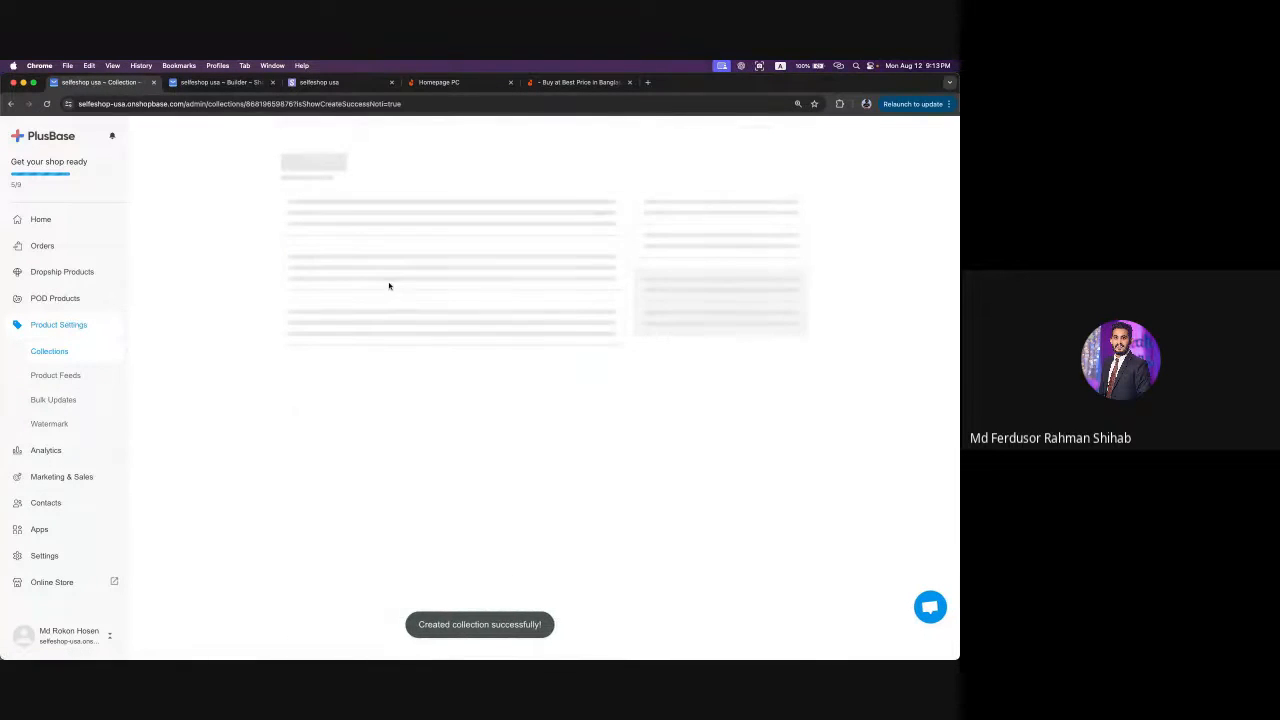
- Create and save a collection titled Jwellery with the condition product tag is equal to jwellery, and return to the collections list
left_click(49, 351)
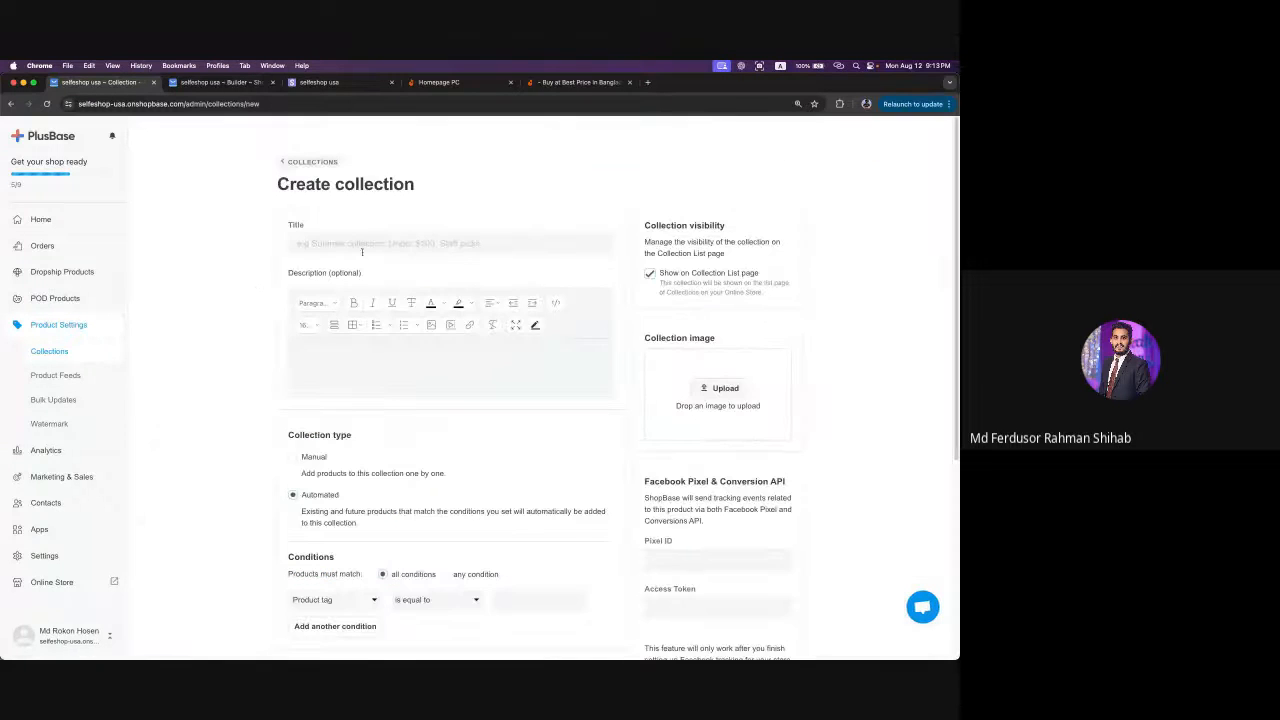
left_click(358, 245)
type("Jwellery")
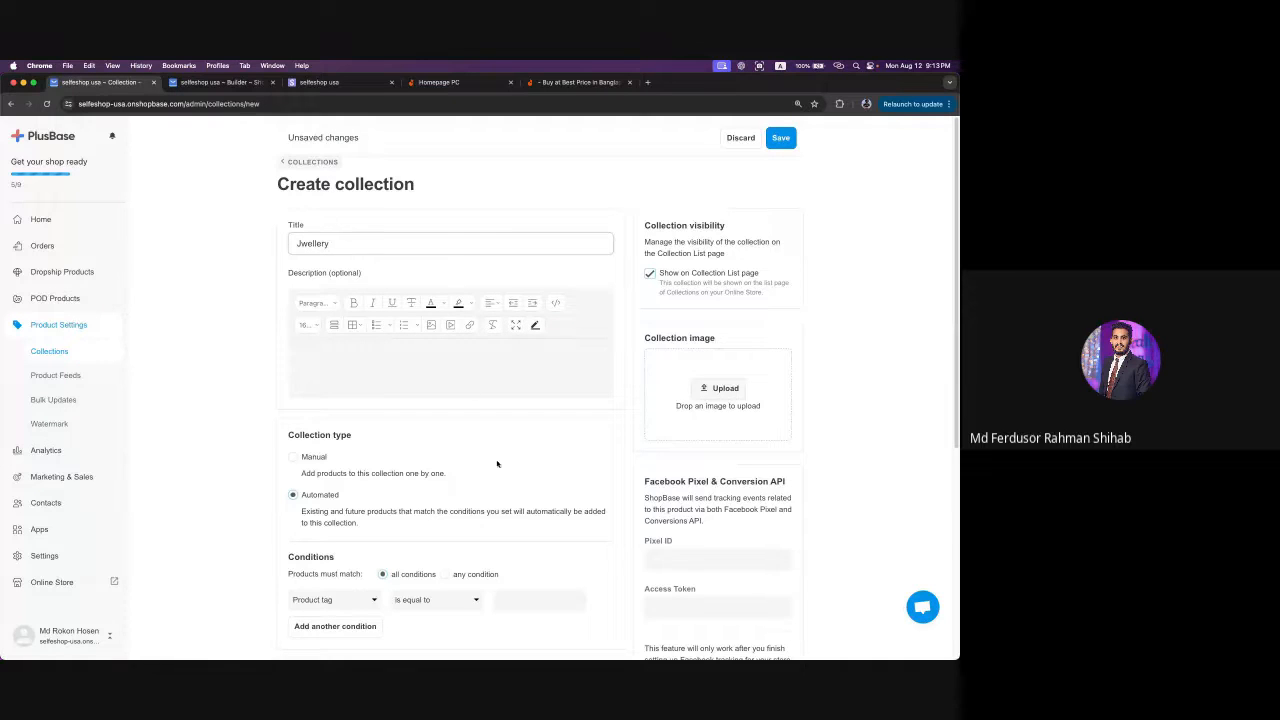
scroll(497, 463, "down", 3)
left_click(536, 436)
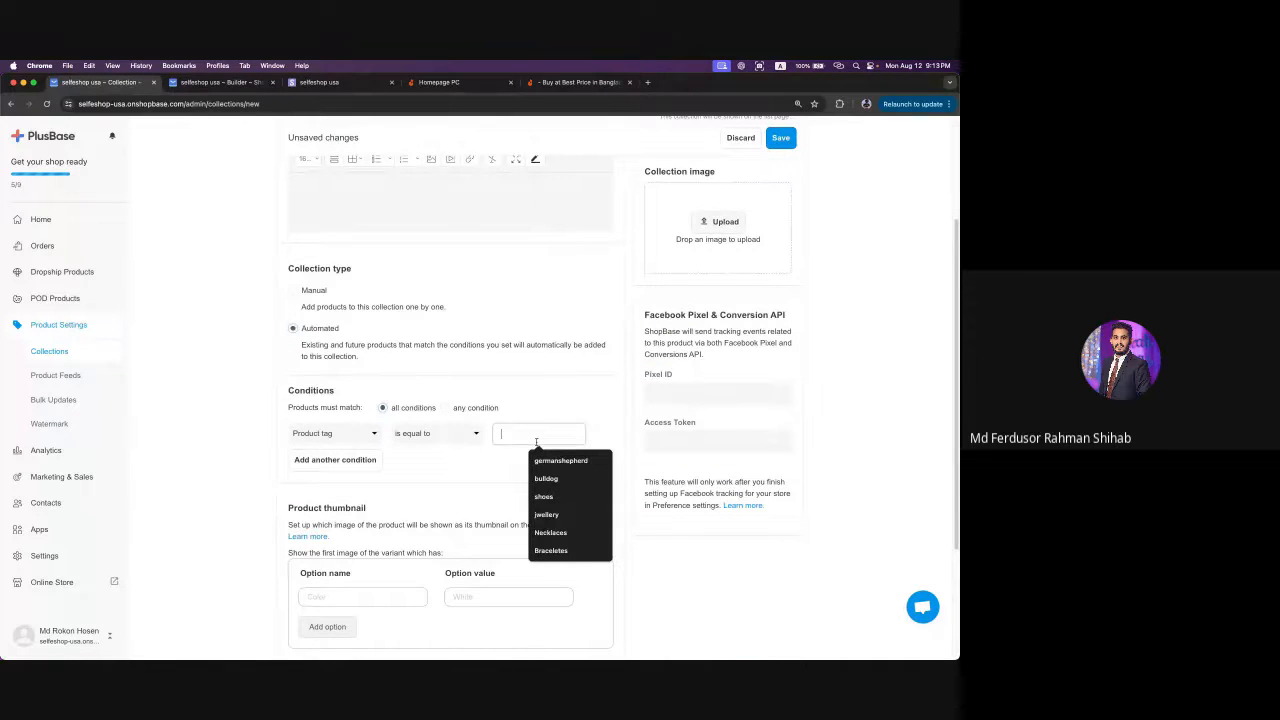
left_click(546, 514)
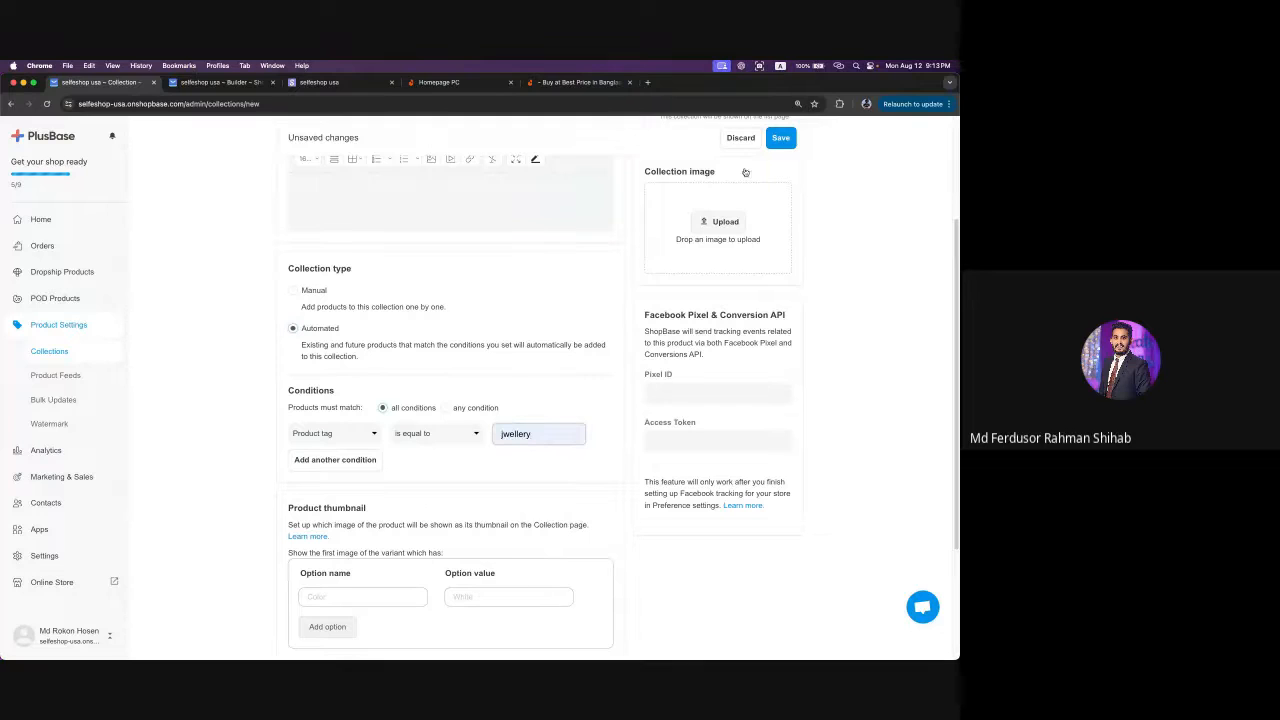
left_click(780, 138)
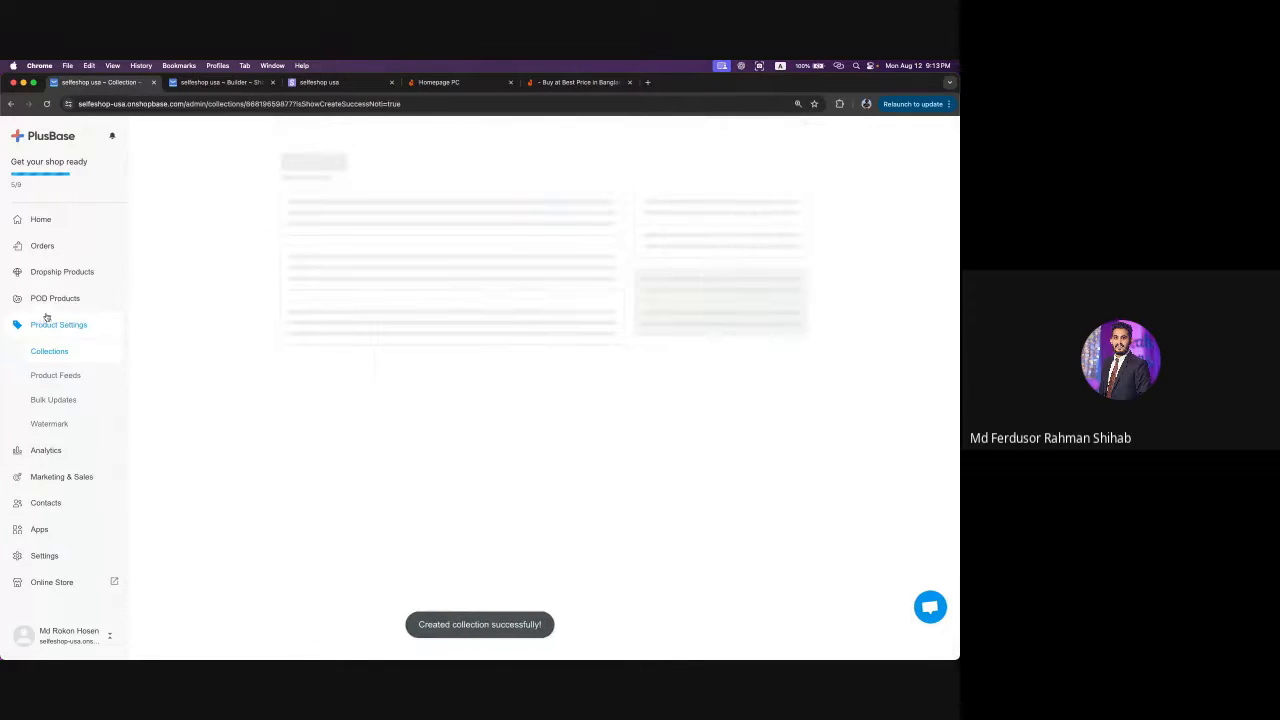
left_click(50, 352)
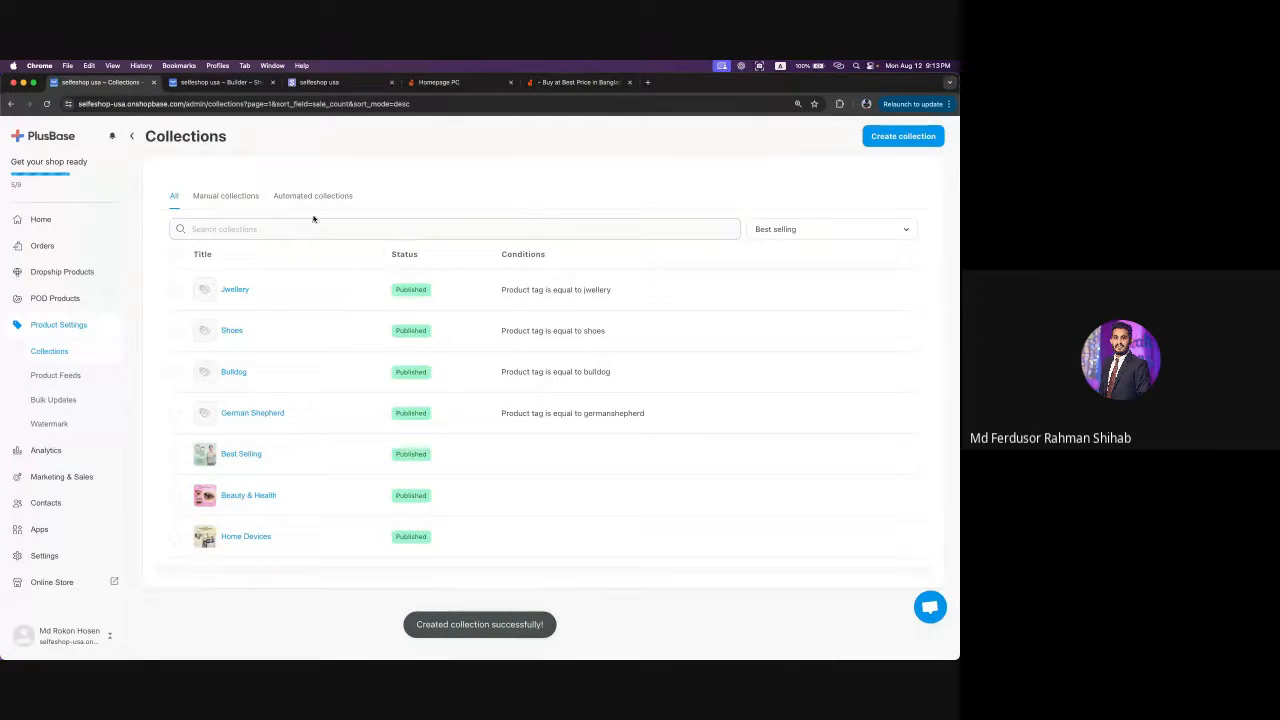
- Create and save a collection titled Necklaces with the condition product tag is equal to Necklaces, and return to the collections list
left_click(915, 136)
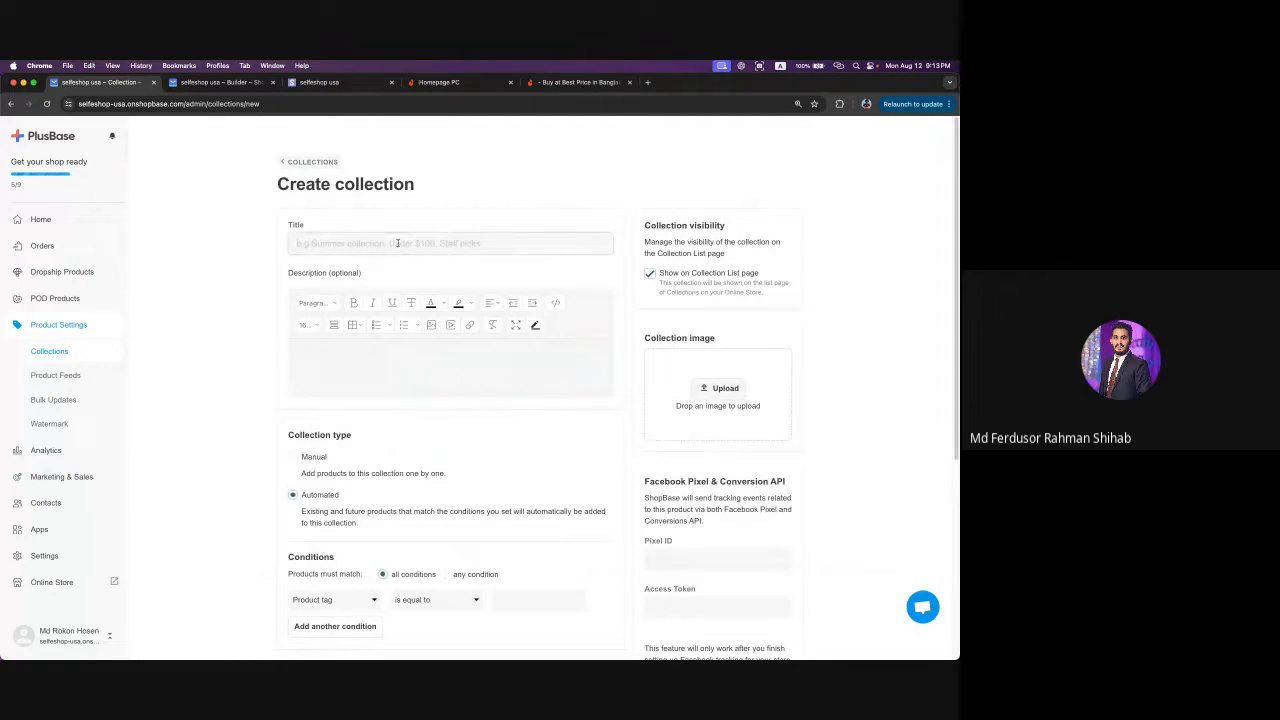
type("Necklaces")
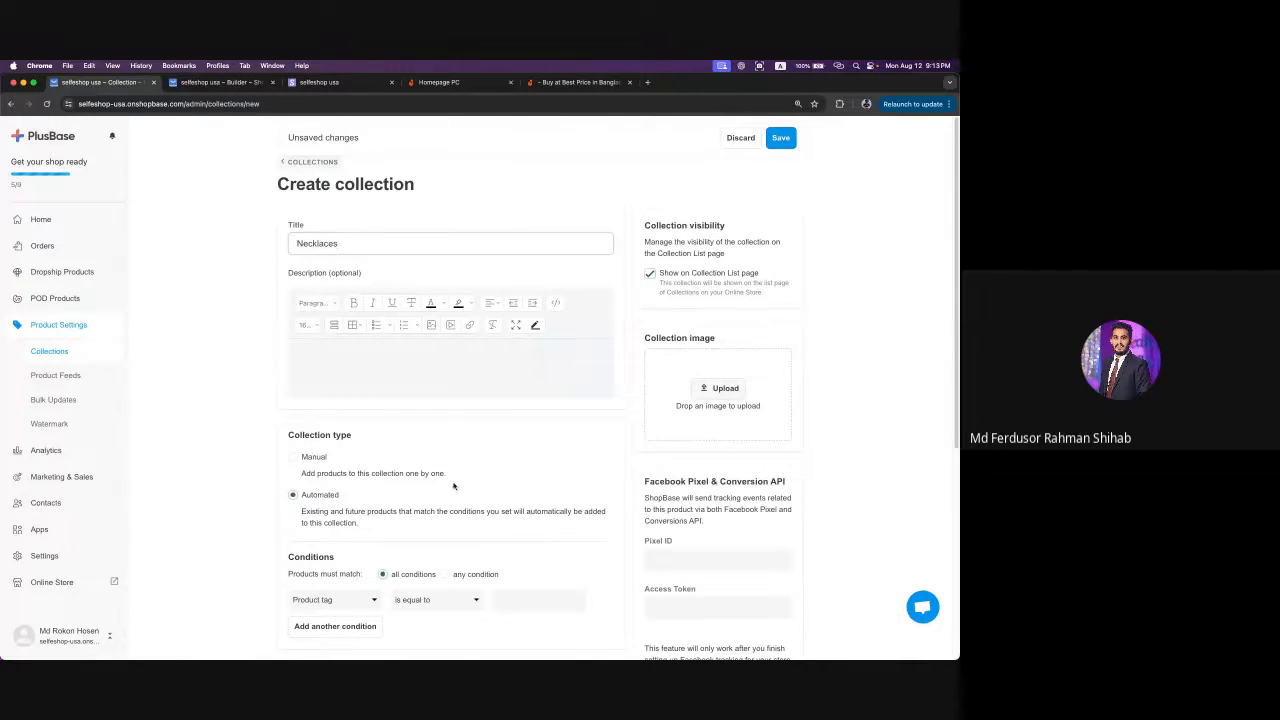
scroll(453, 486, "down", 3)
left_click(540, 426)
left_click(560, 488)
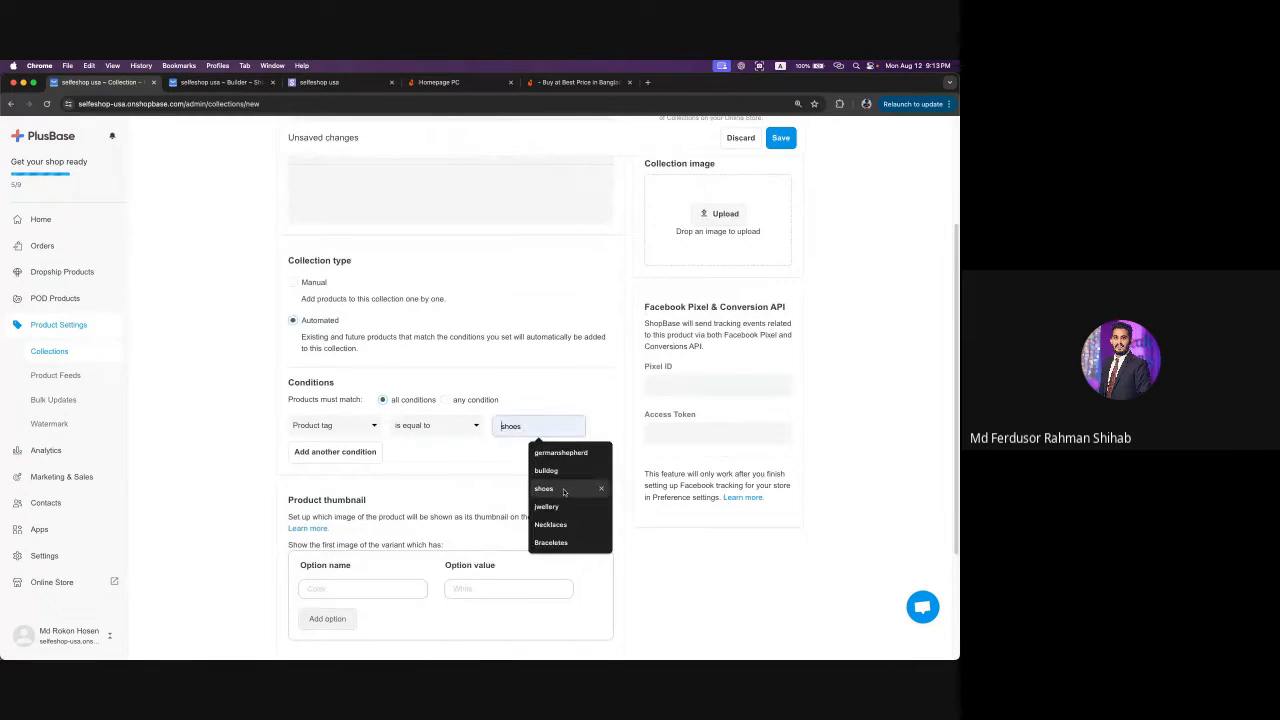
left_click(550, 524)
left_click(781, 138)
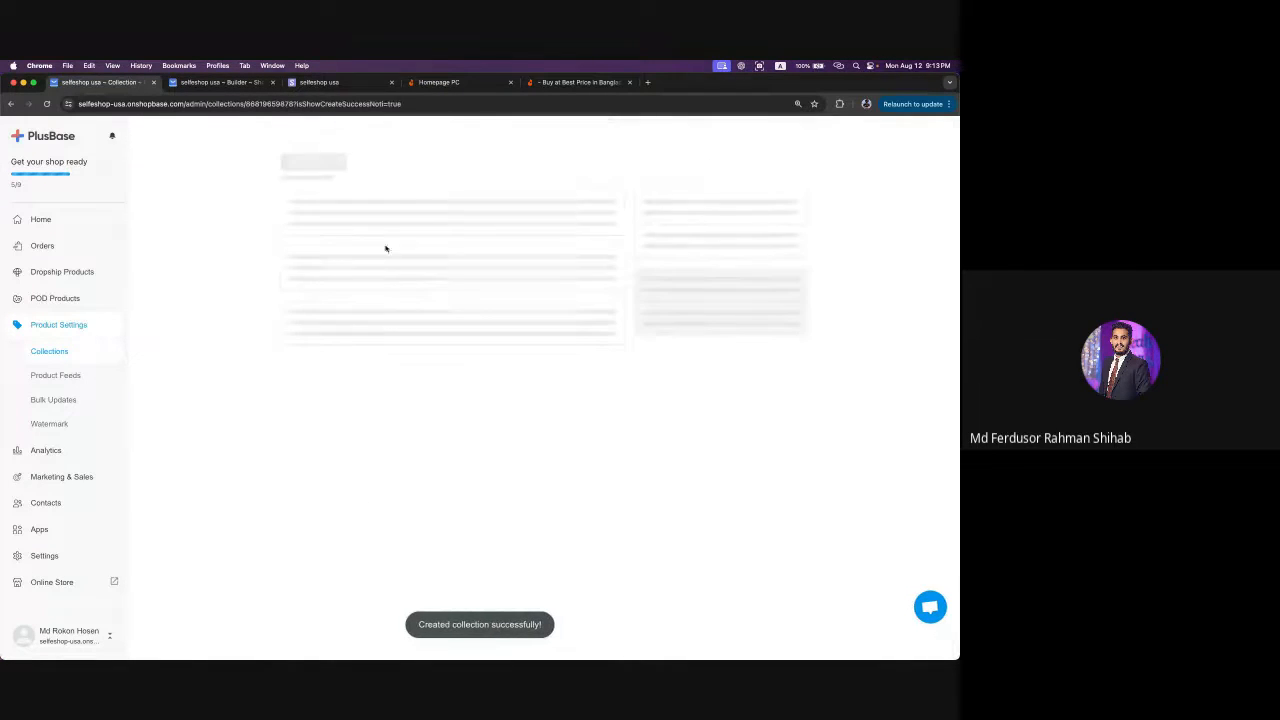
left_click(62, 352)
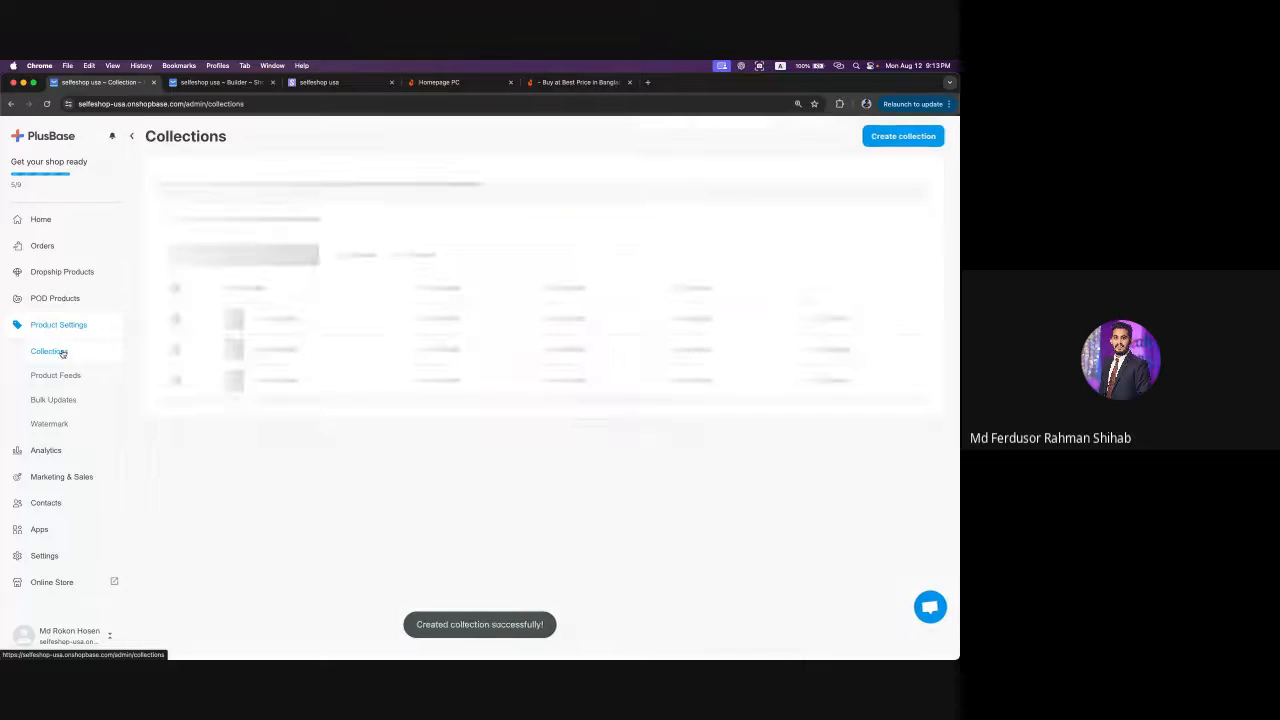
- Create and save a collection titled Braceletes with the condition product tag is equal to Braceletes, and return to the collections list
left_click(903, 136)
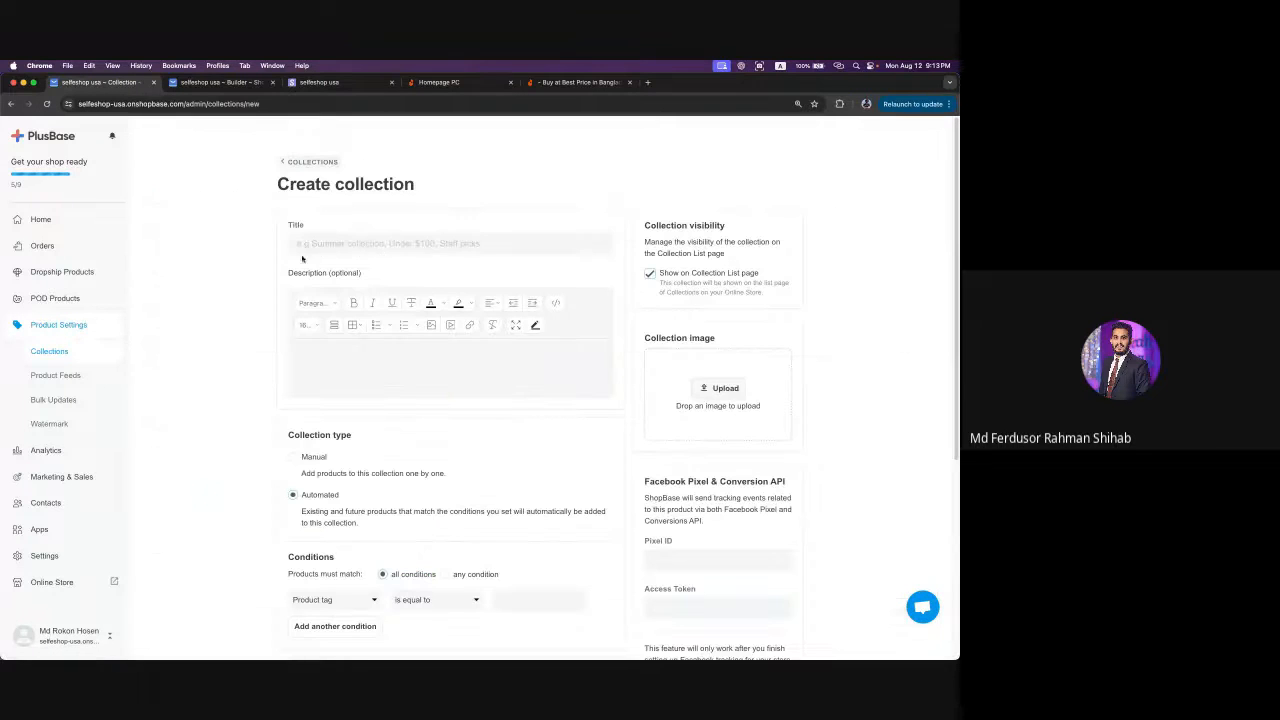
left_click(346, 249)
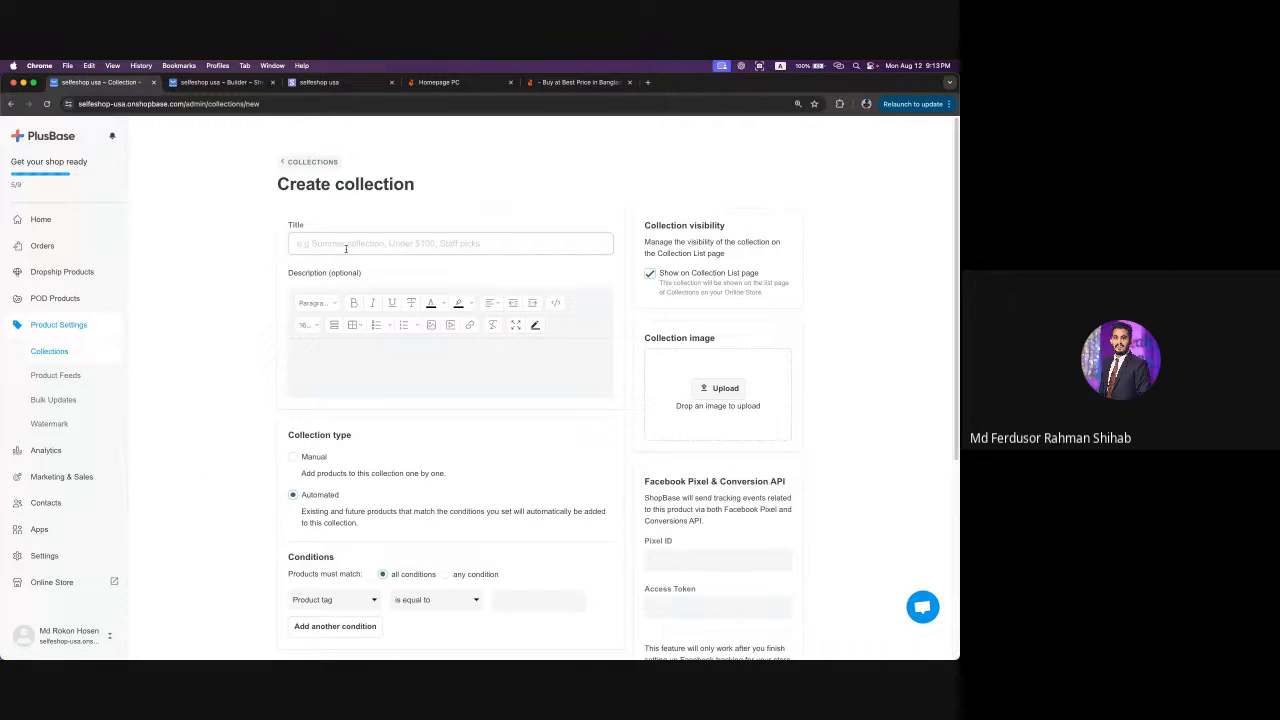
type("Brac")
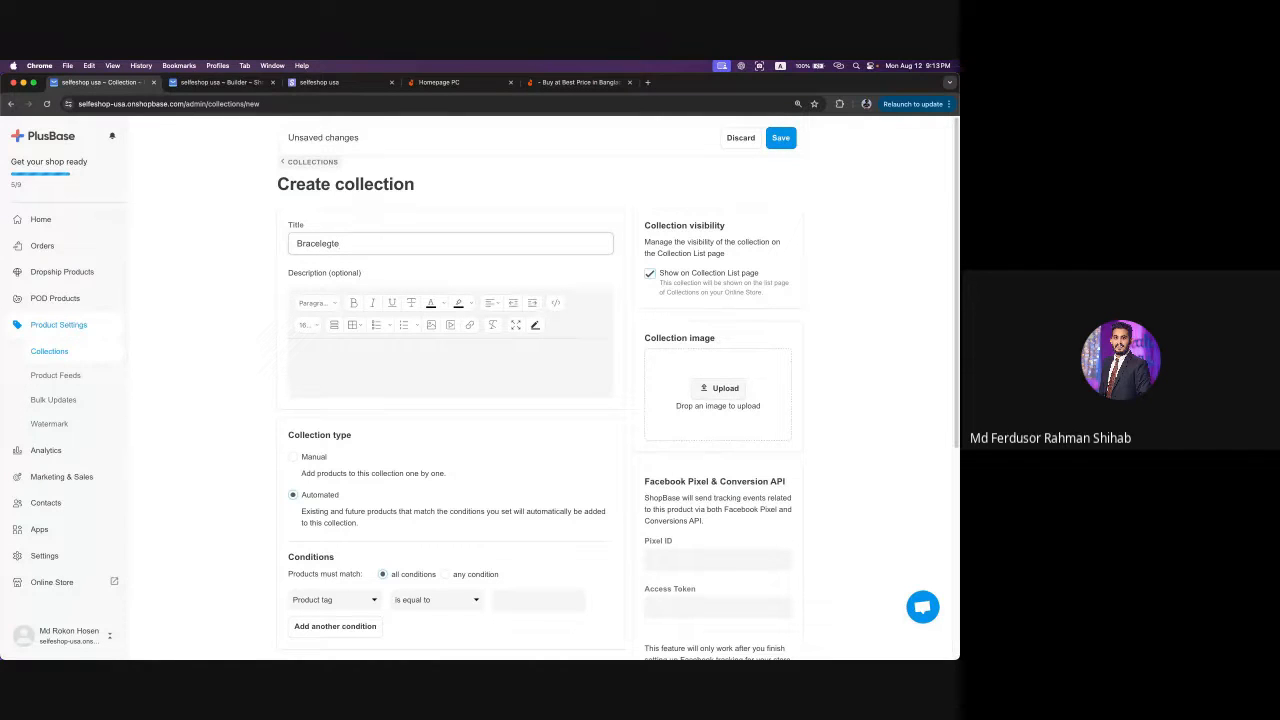
type("elegte")
key("BackSpace")
key("BackSpace")
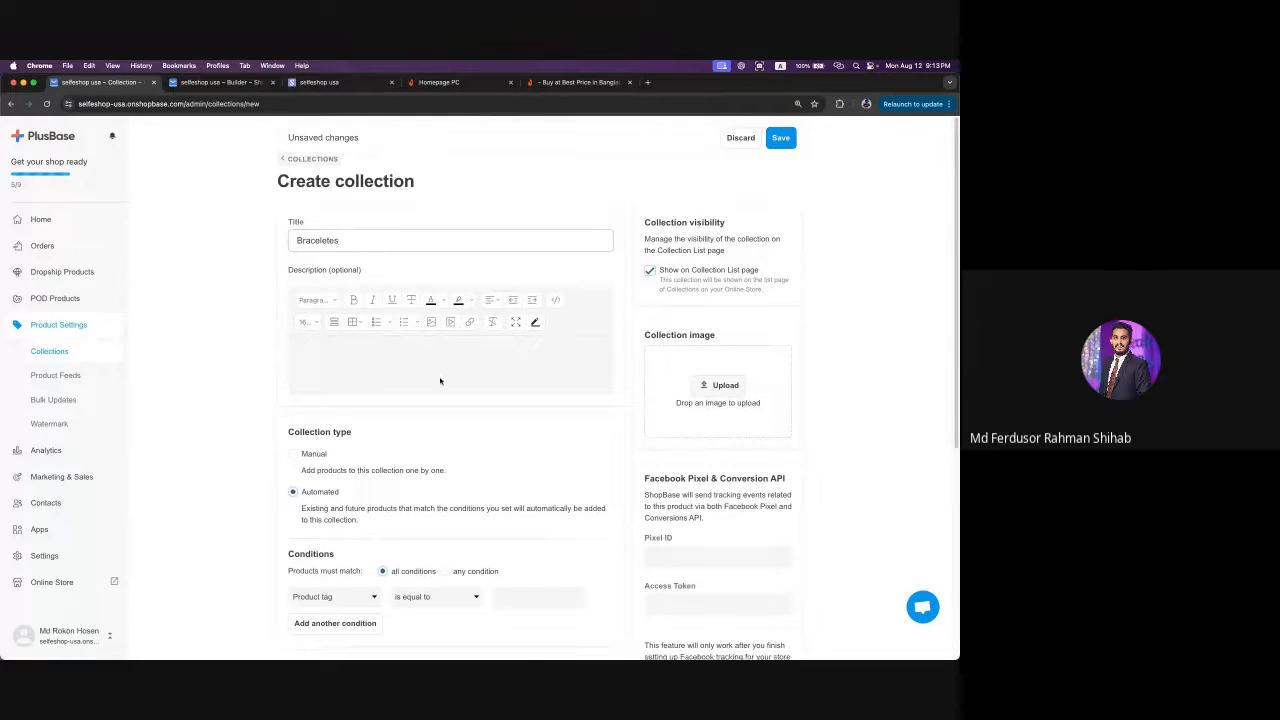
scroll(437, 377, "down", 3)
left_click(530, 399)
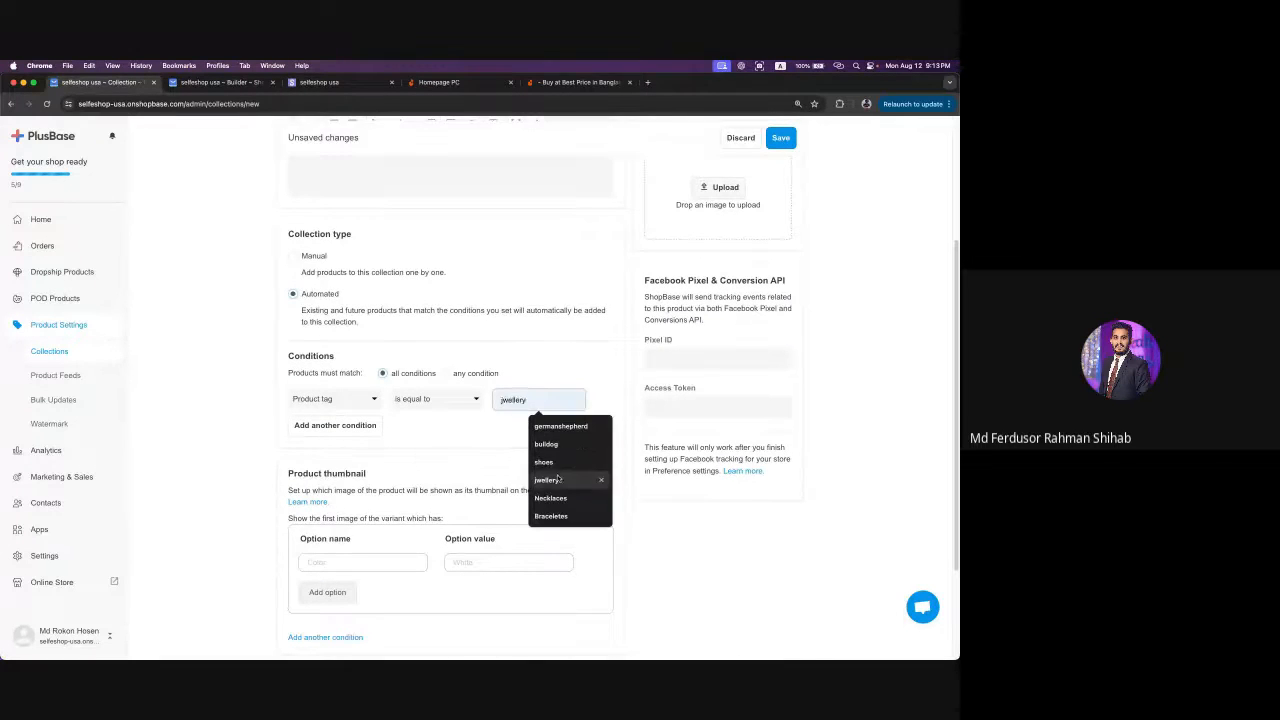
left_click(564, 515)
left_click(780, 138)
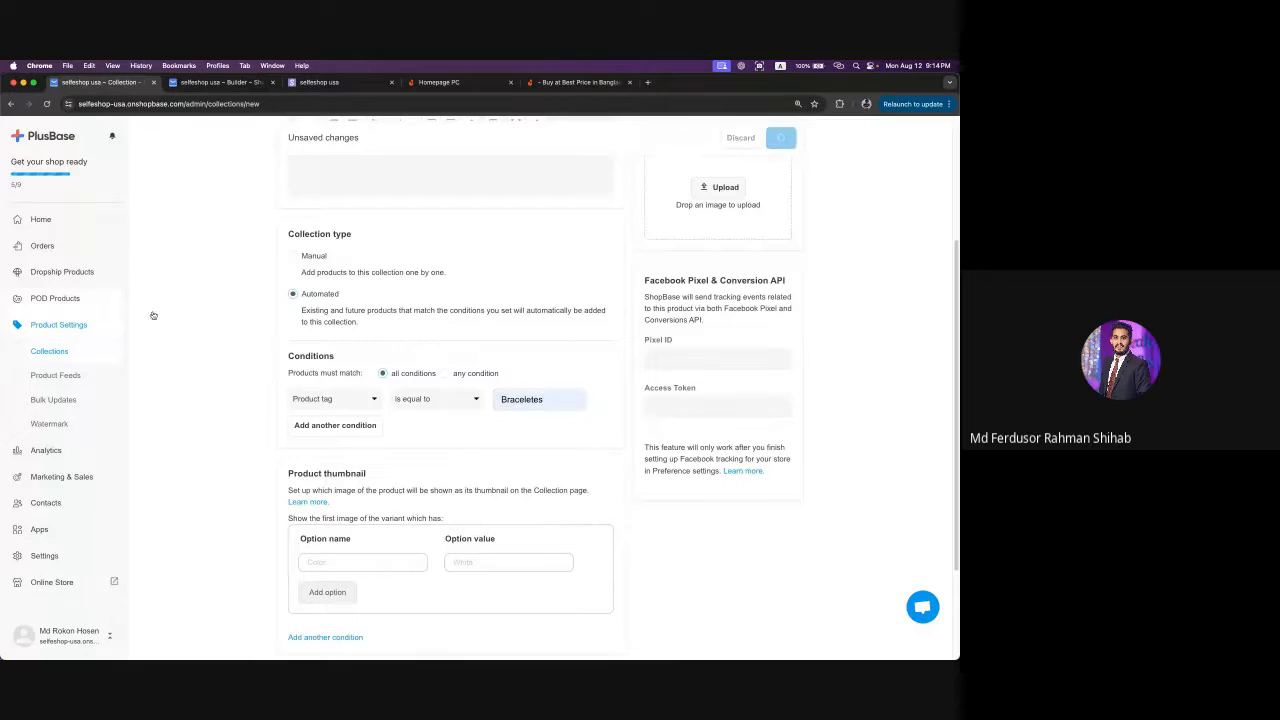
left_click(50, 354)
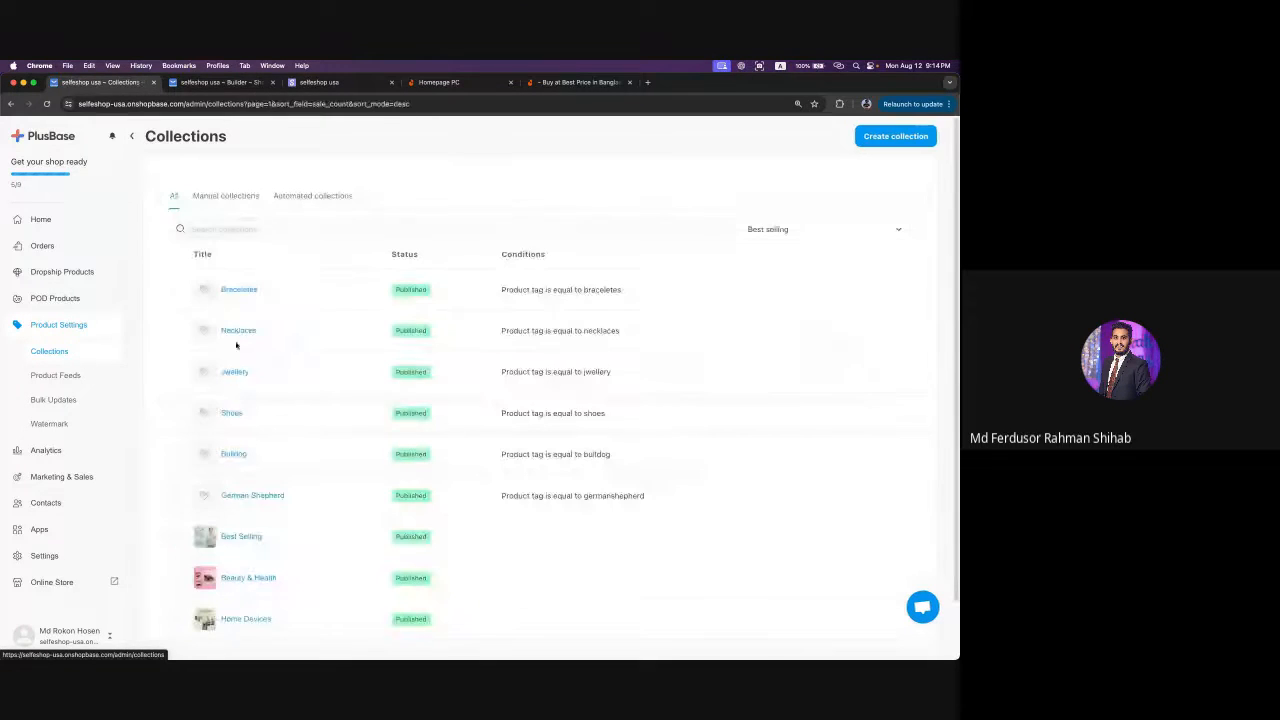
- Highlight the Braceletes and Necklaces titles and the Necklaces tag condition to compare collection names with their tags
left_click_drag(265, 292, 220, 295)
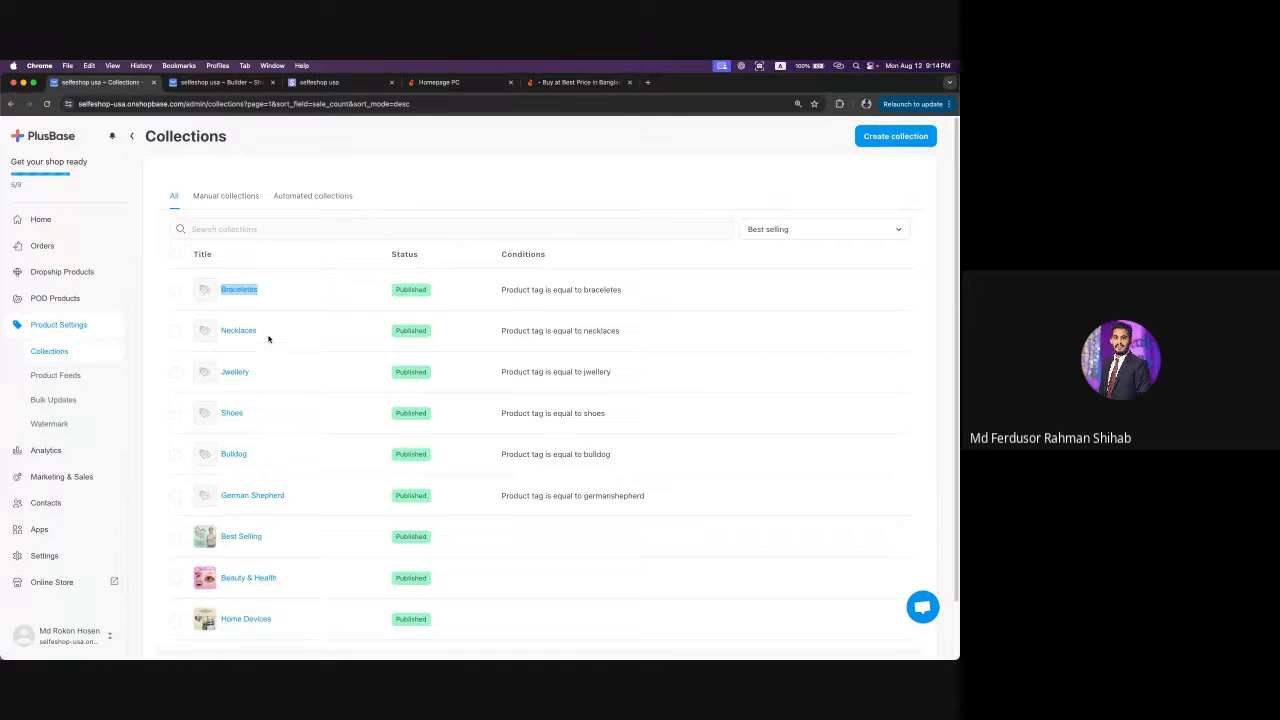
left_click_drag(266, 334, 232, 330)
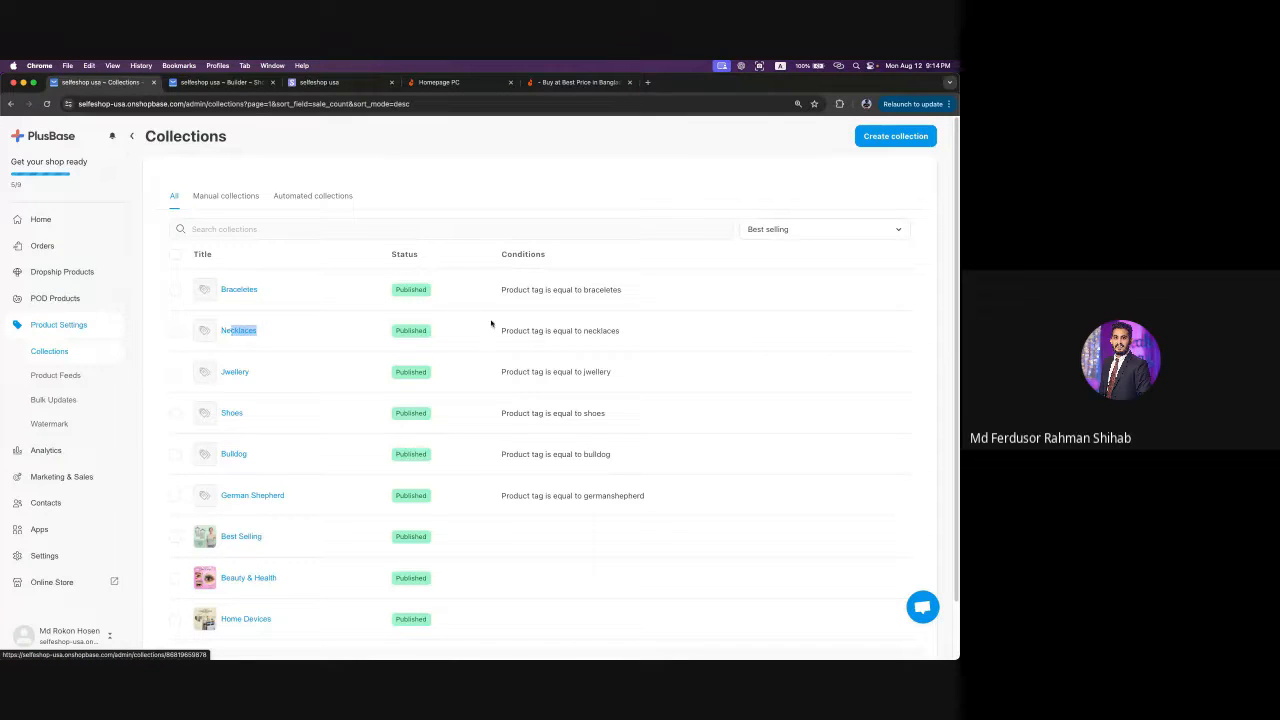
double_click(602, 331)
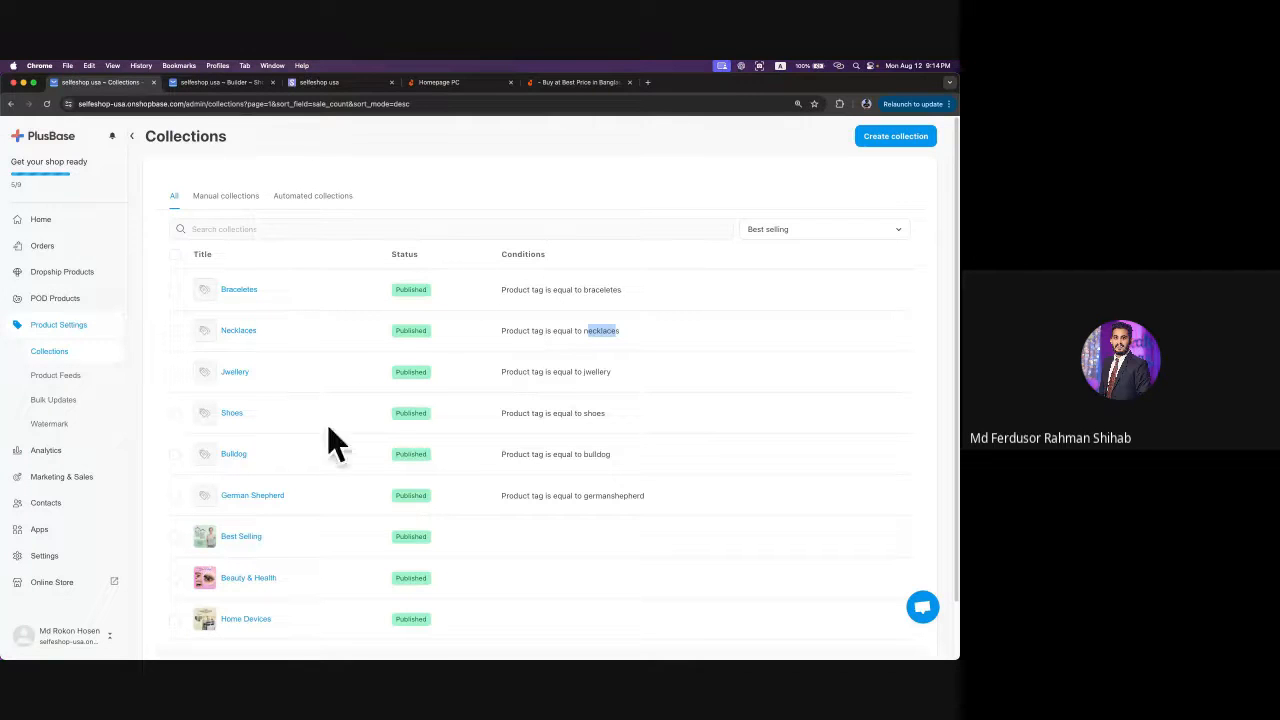
- In the website builder, open the header's menu block and remove the FAQs and Order tracking items
left_click(210, 84)
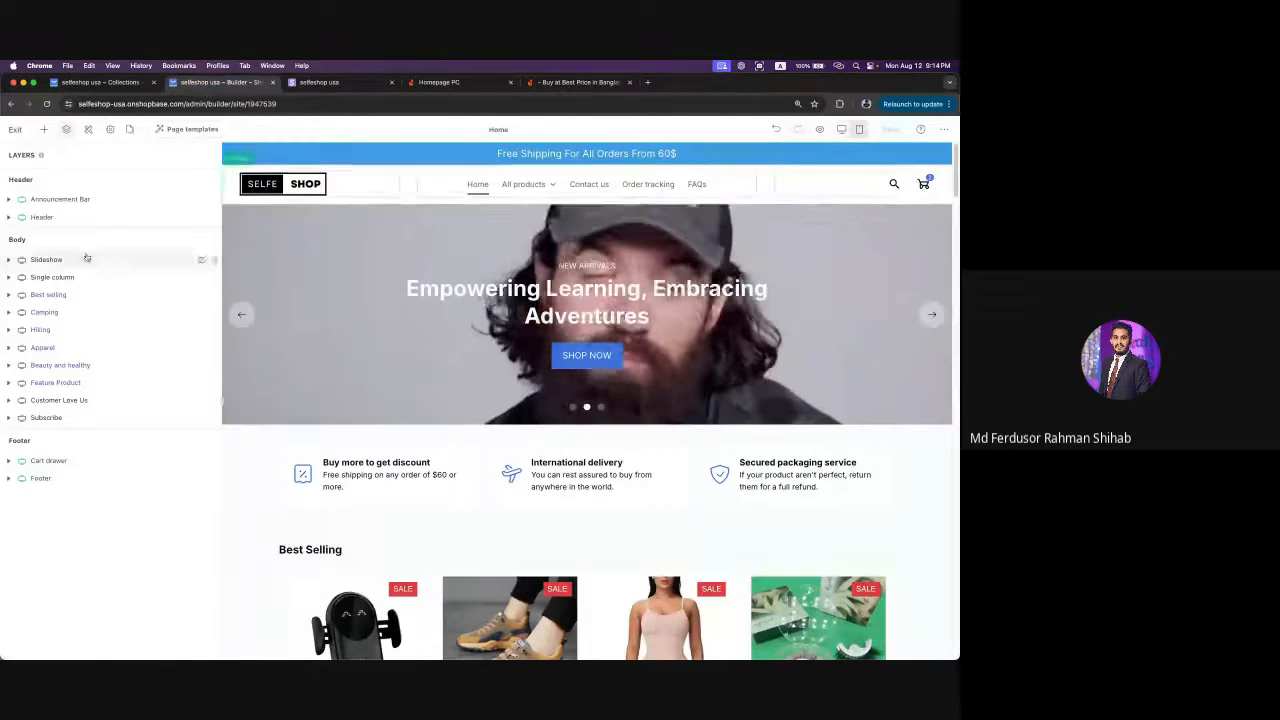
left_click(8, 218)
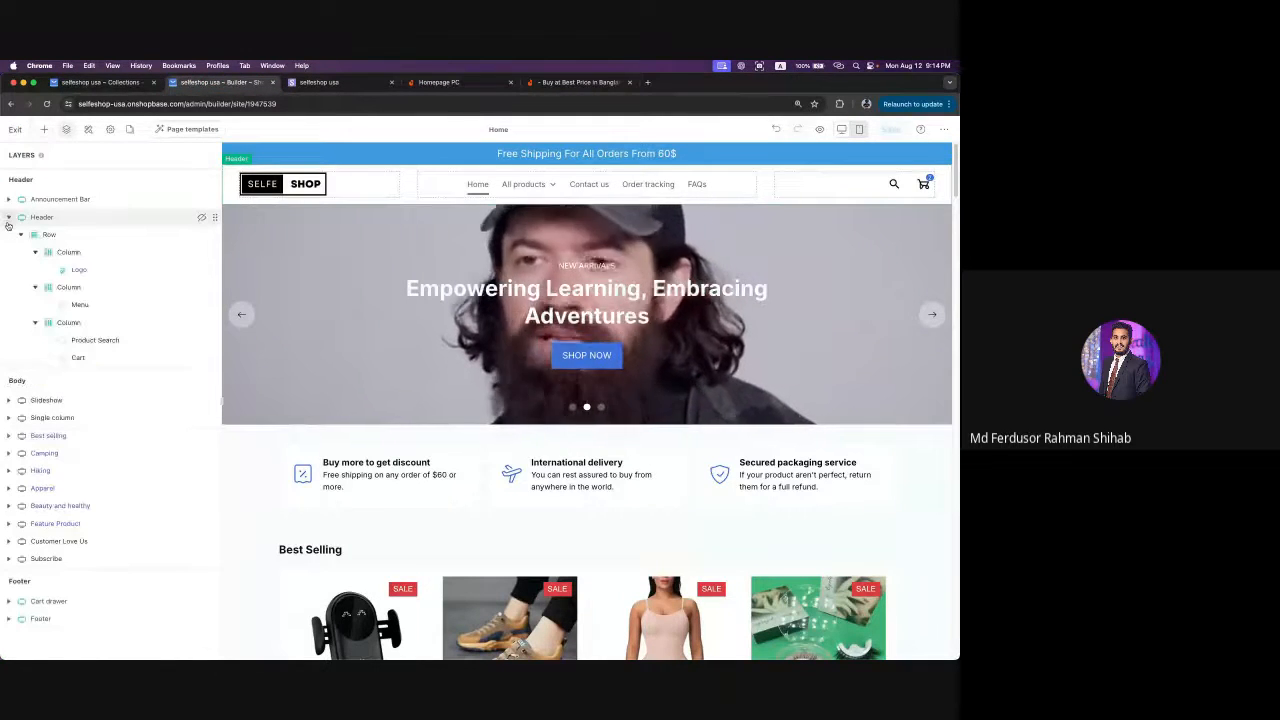
left_click(97, 305)
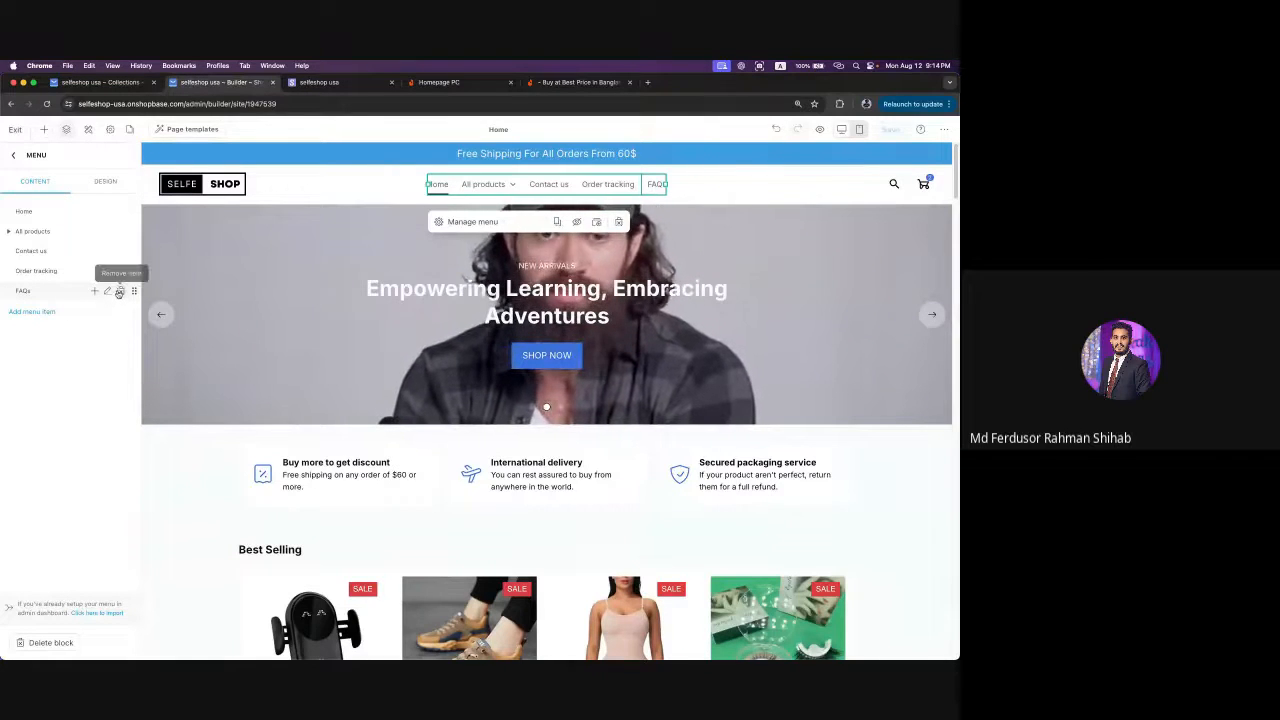
left_click(119, 292)
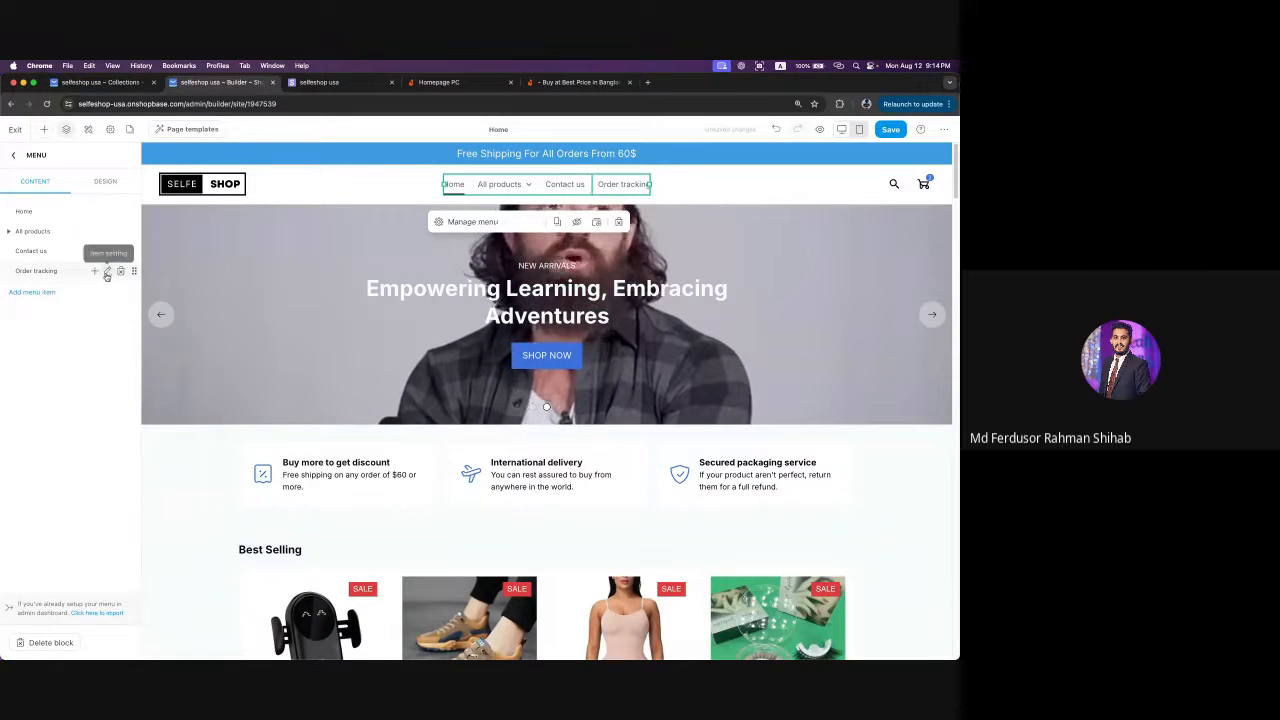
left_click(121, 271)
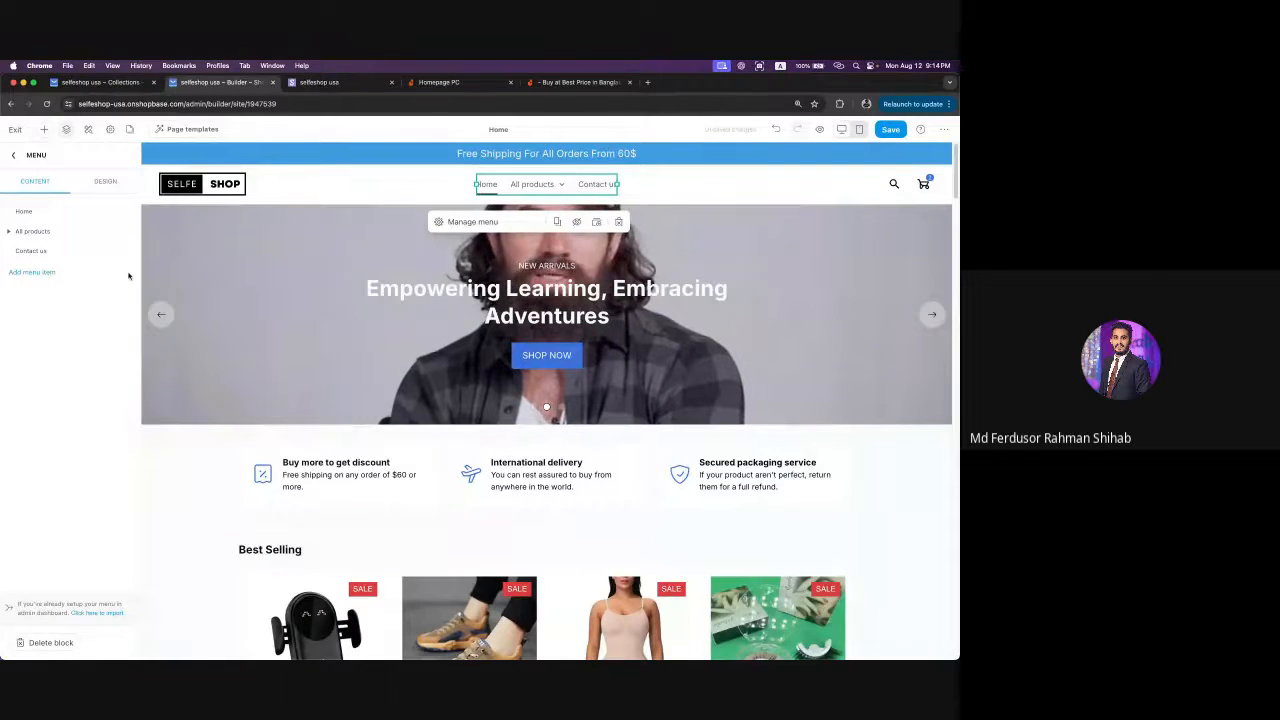
- Add a new item to the header menu and label it German Shepherd
left_click(33, 276)
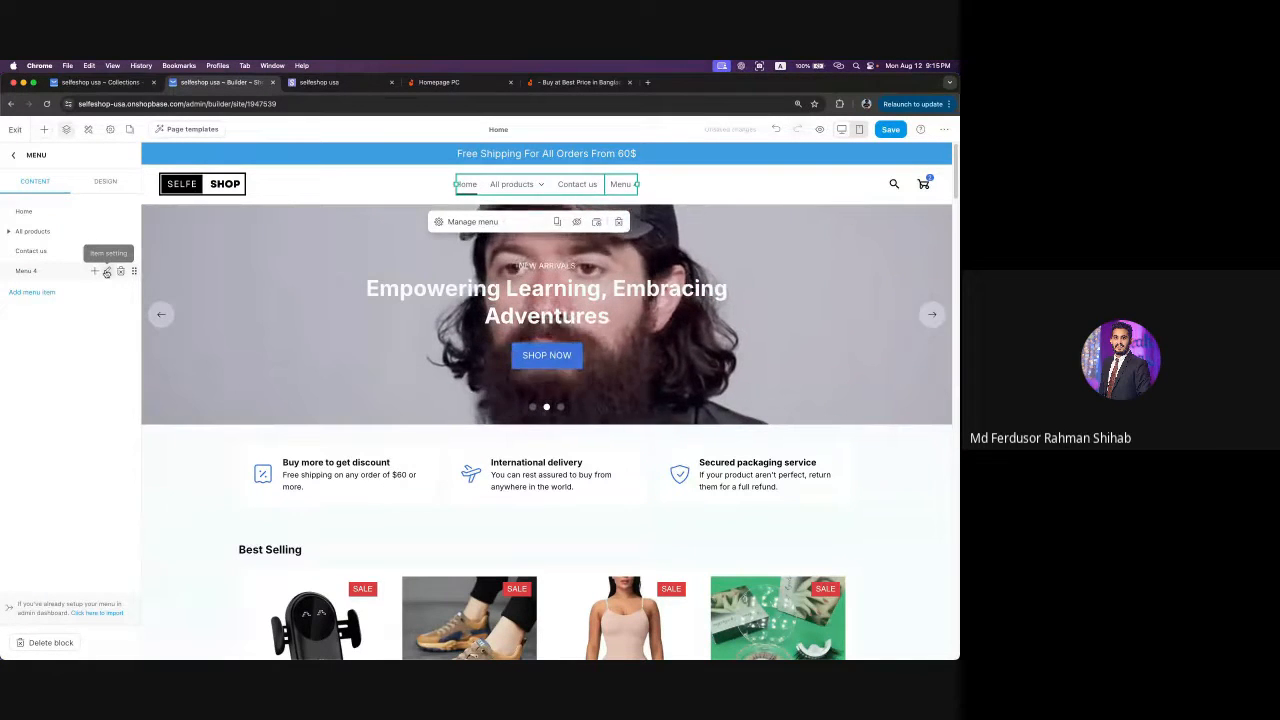
left_click(107, 272)
left_click(92, 322)
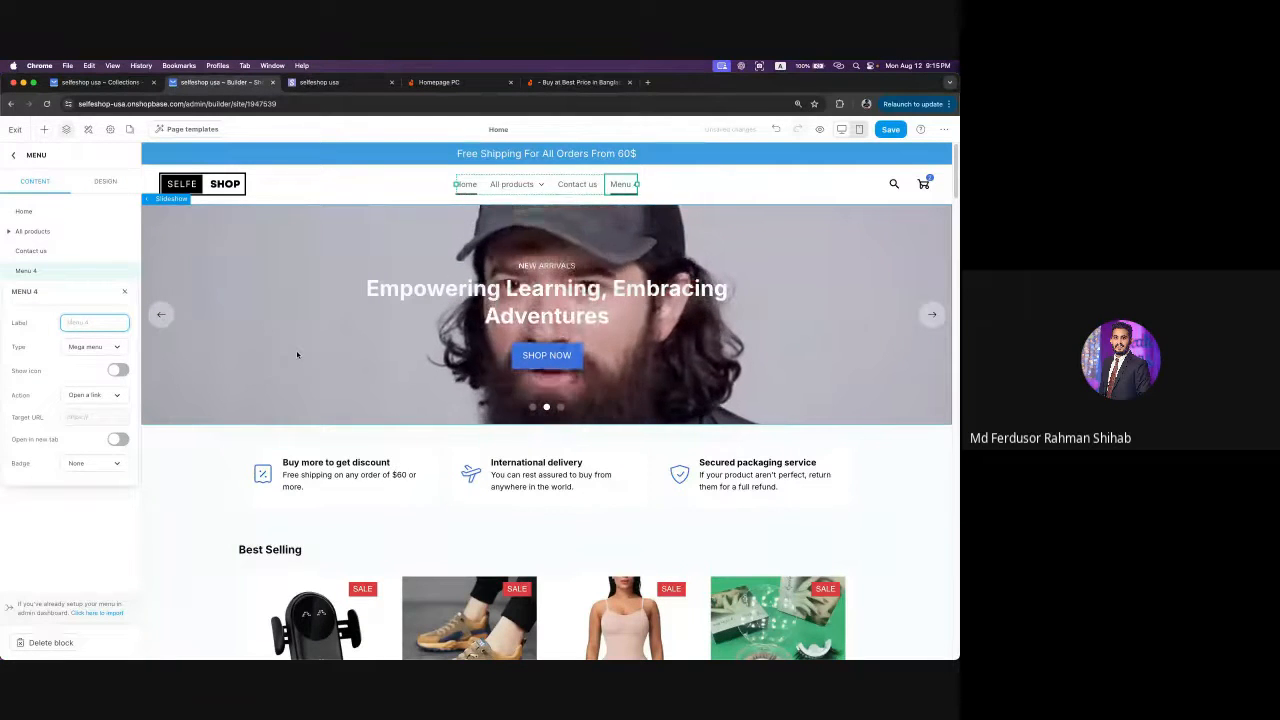
type("Garme")
type("n")
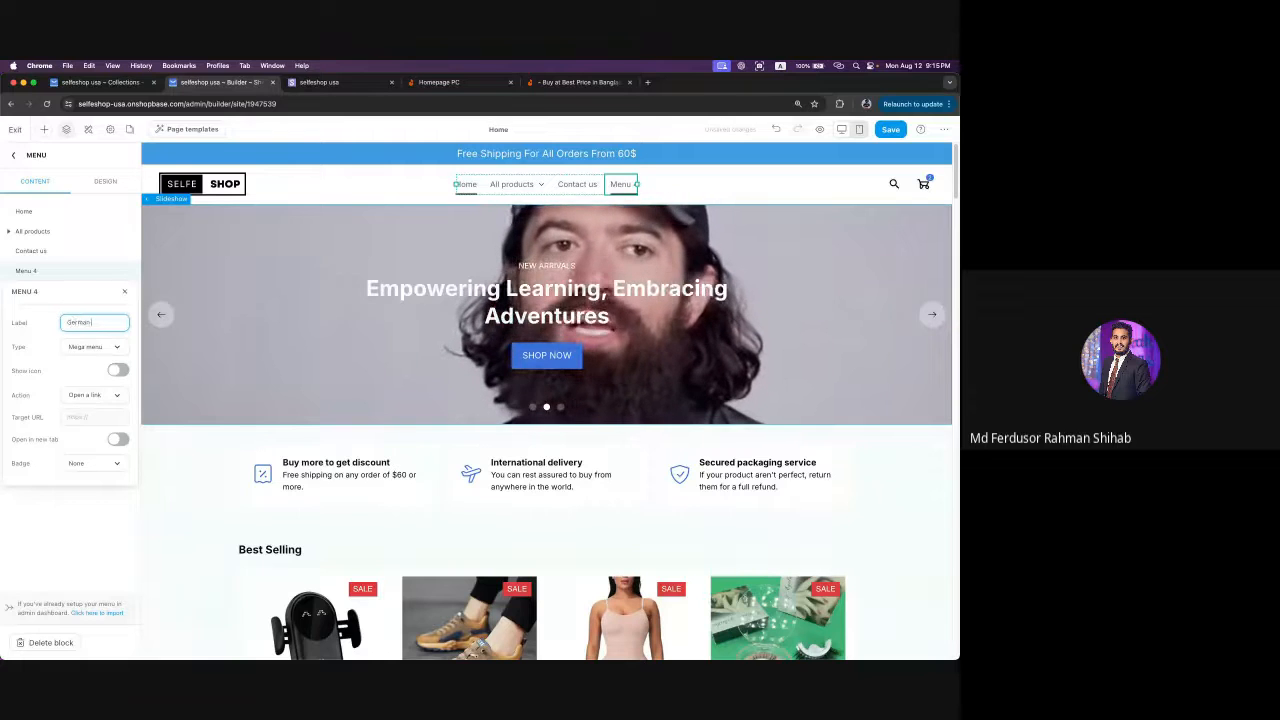
type(" St")
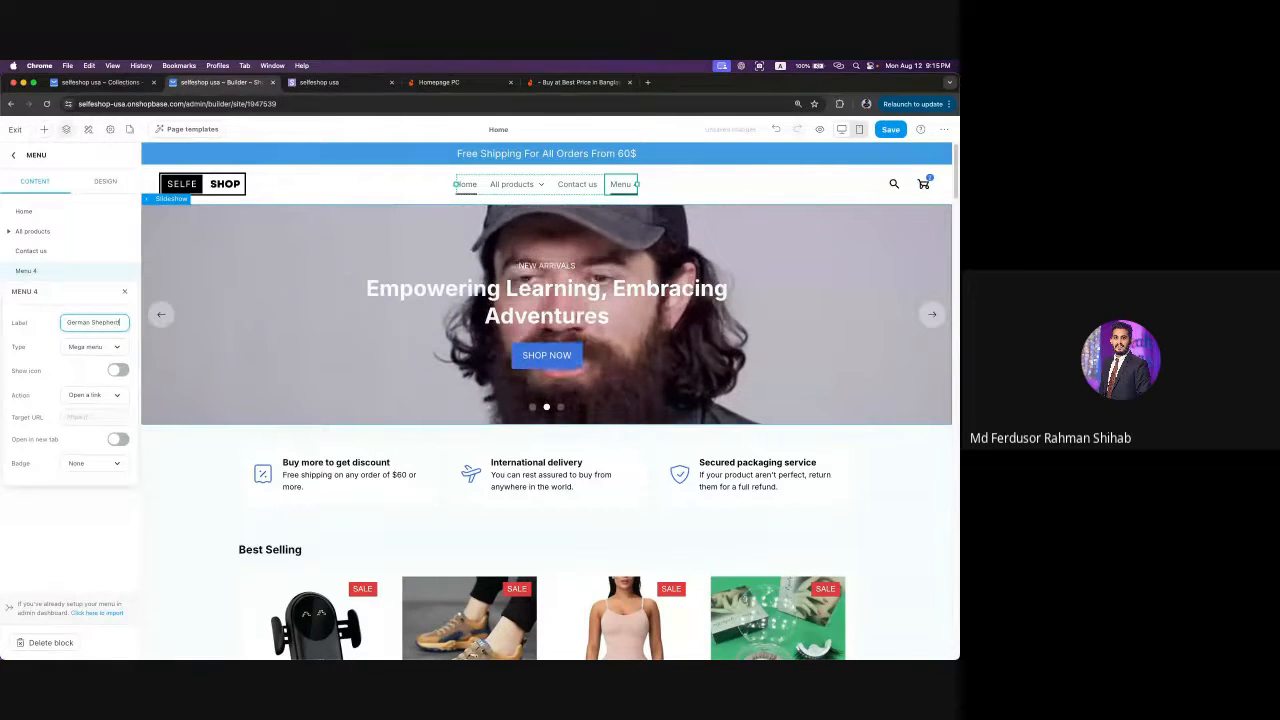
- Look over the German Shepherd item's type options and the All products sub-items, and switch the item's icon on and off again
left_click(116, 348)
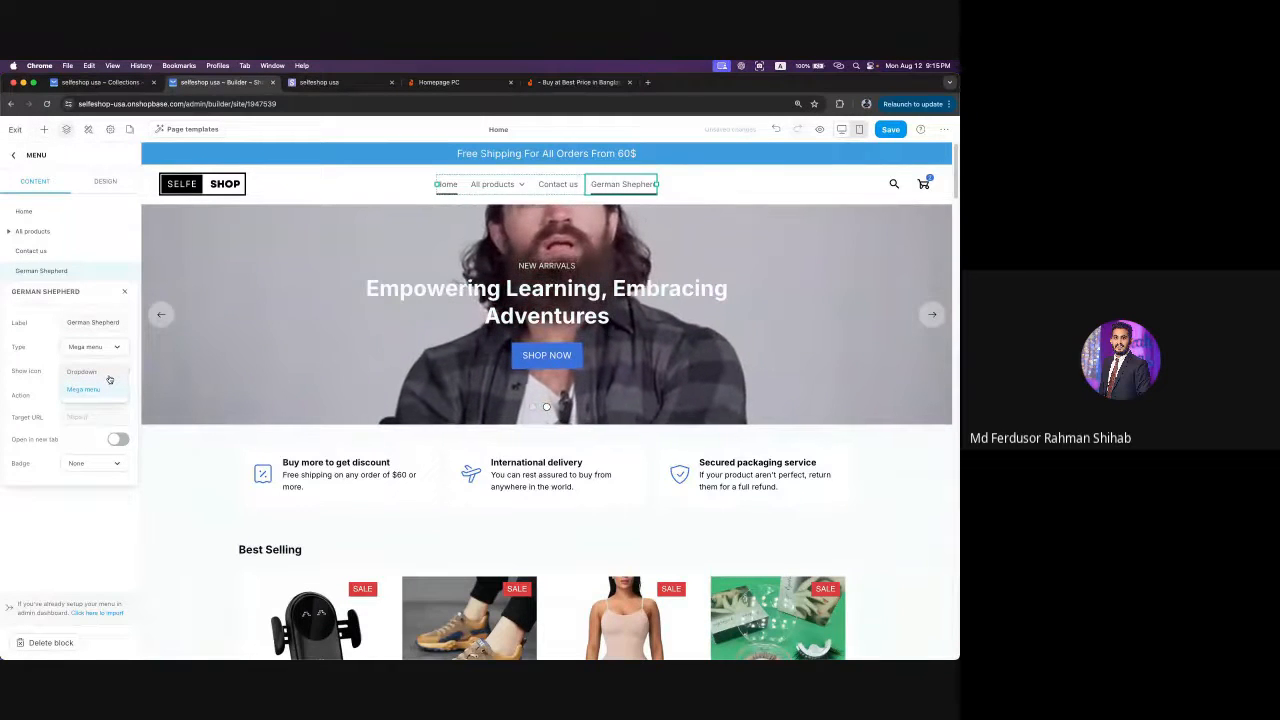
left_click(522, 186)
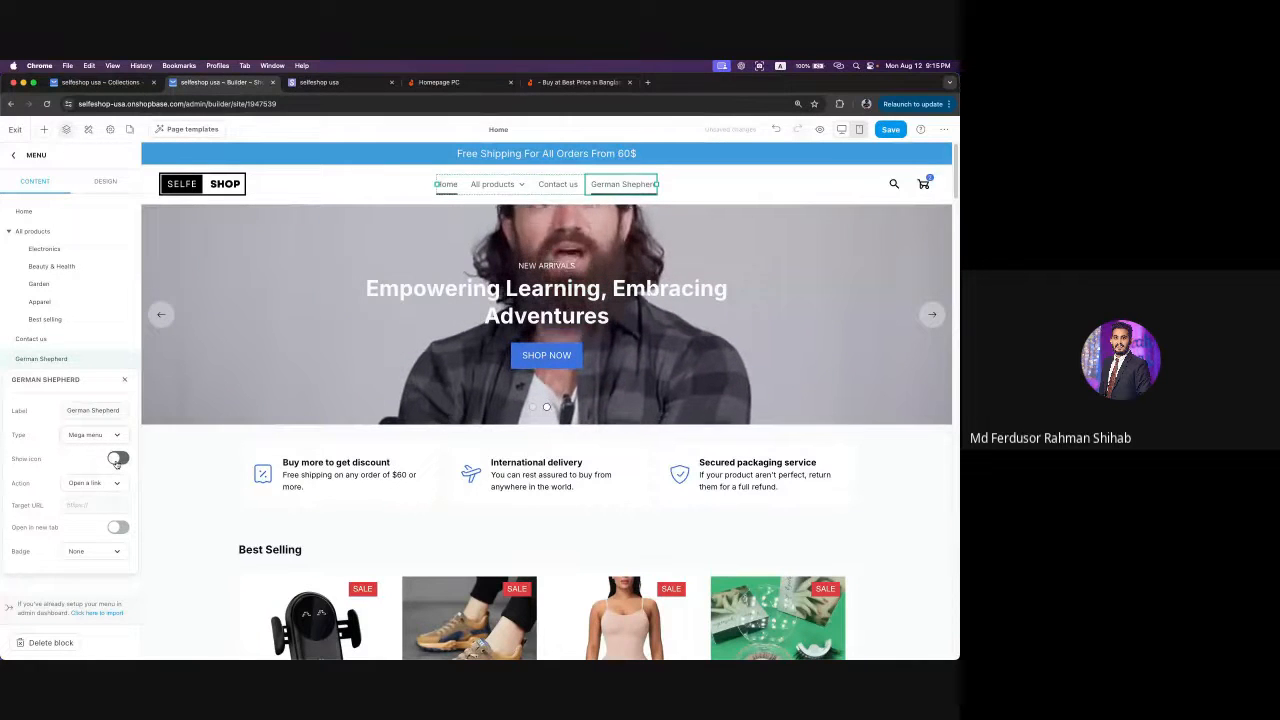
left_click(117, 459)
left_click(117, 459)
left_click(117, 459)
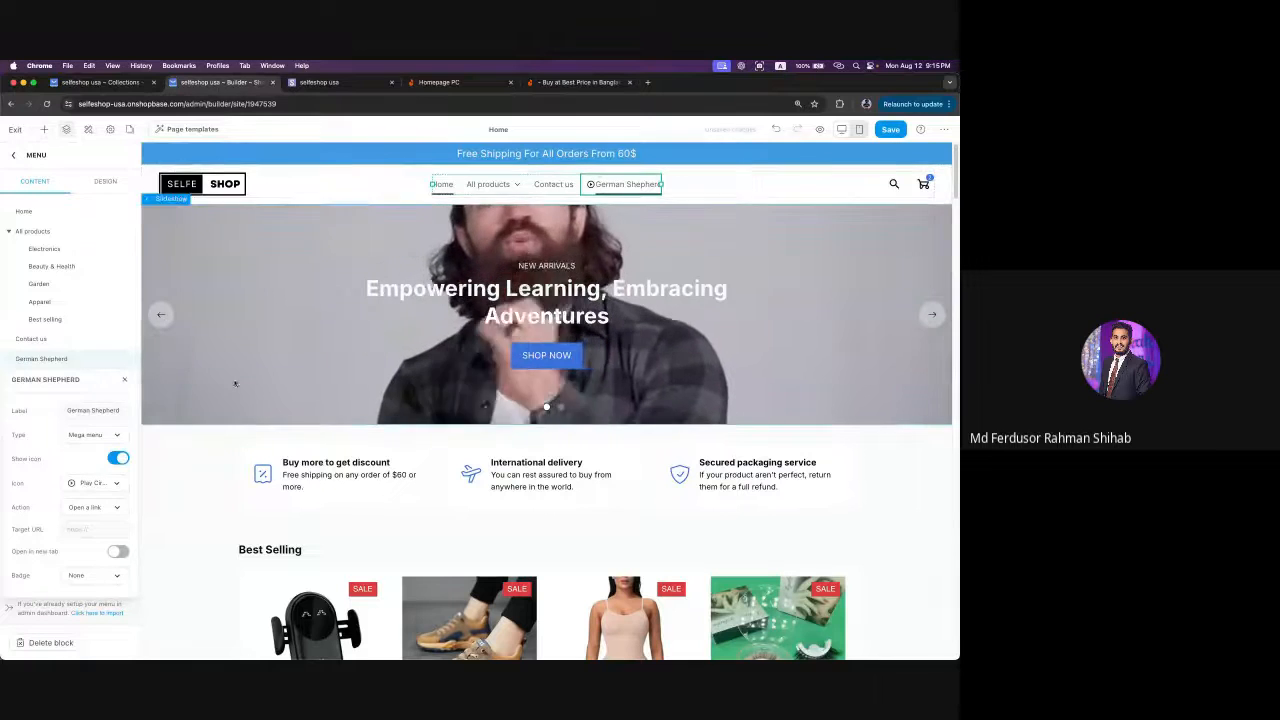
left_click(117, 461)
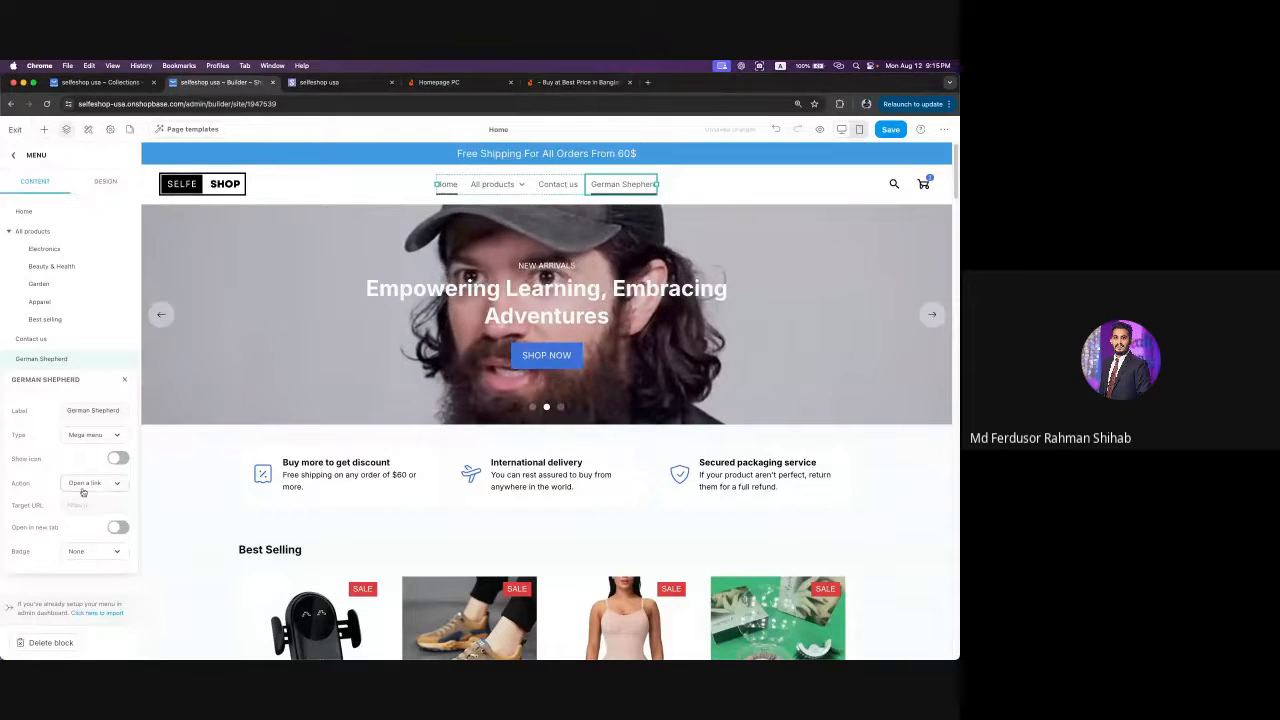
- Set the German Shepherd menu item's action to Go to page, targeting the German Shepherd collection detail page
left_click(100, 487)
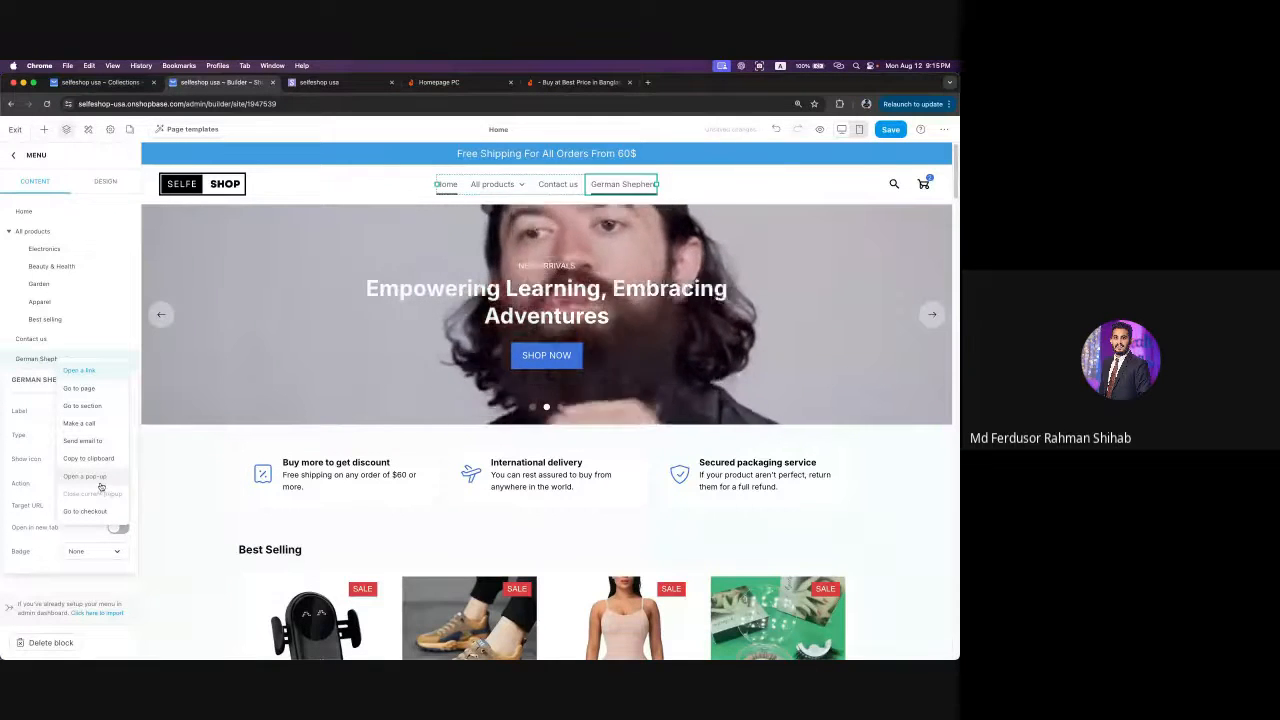
left_click(88, 389)
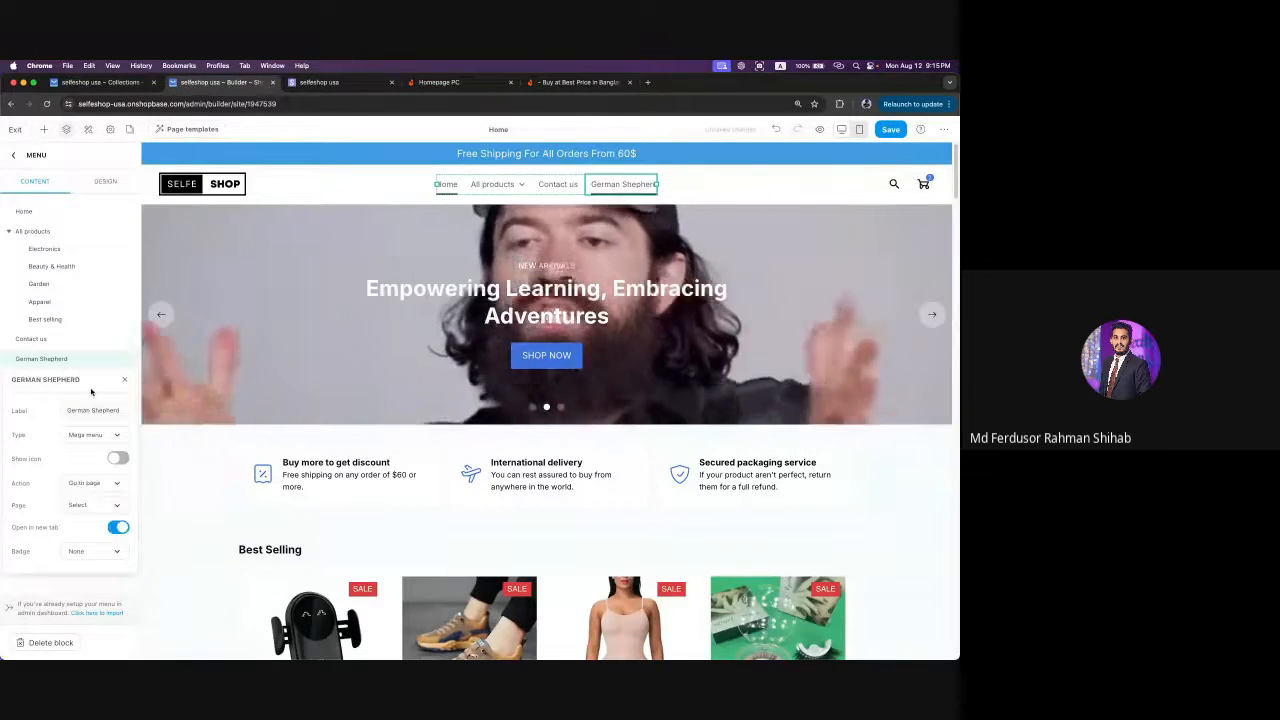
left_click(92, 507)
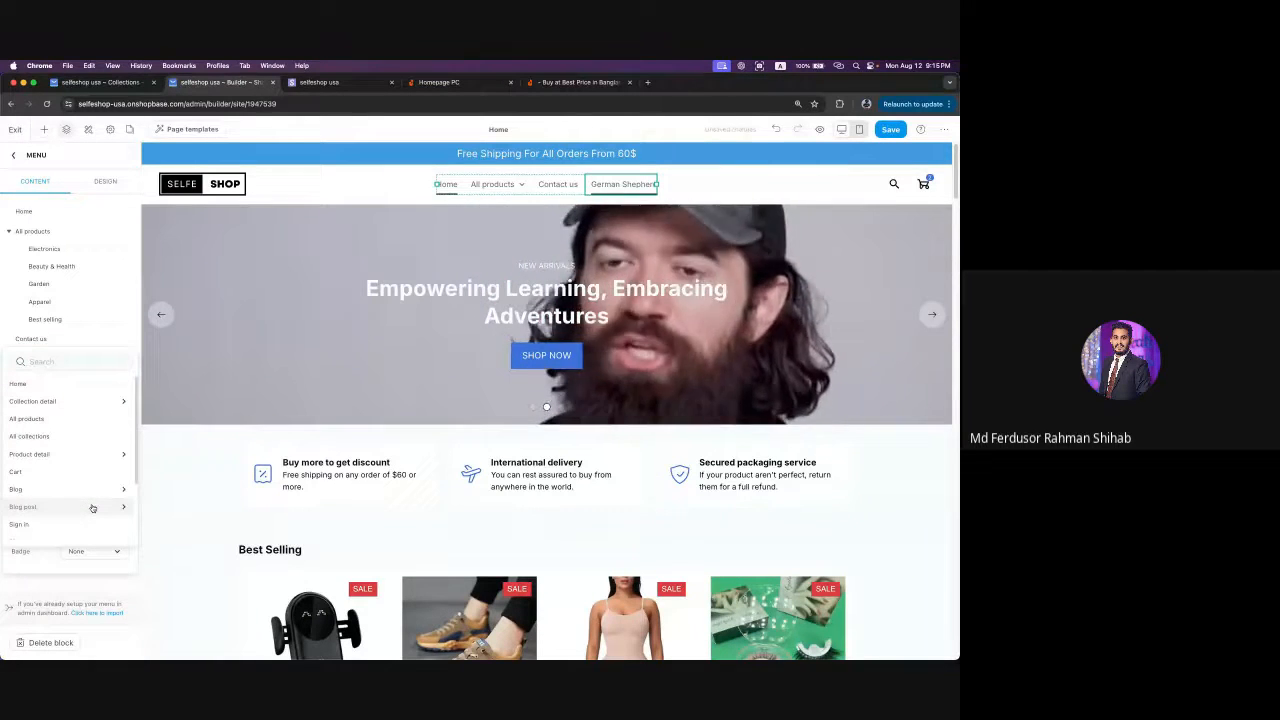
left_click(77, 402)
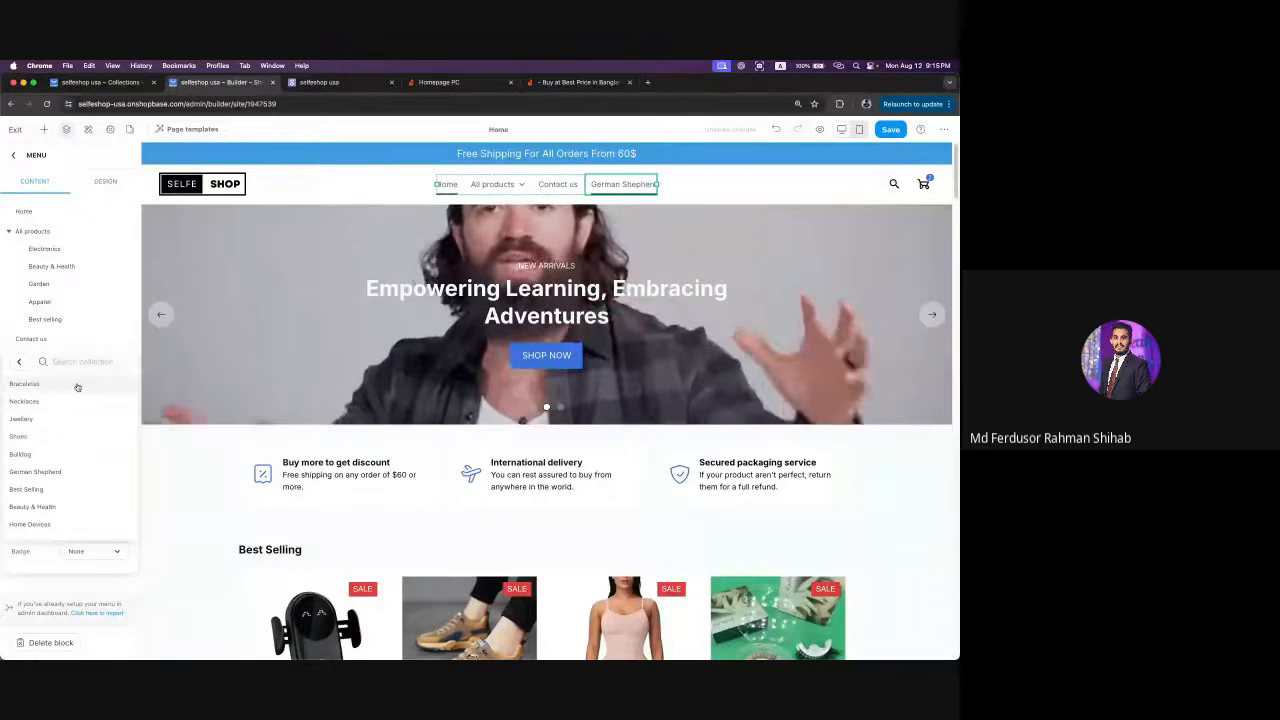
left_click(62, 471)
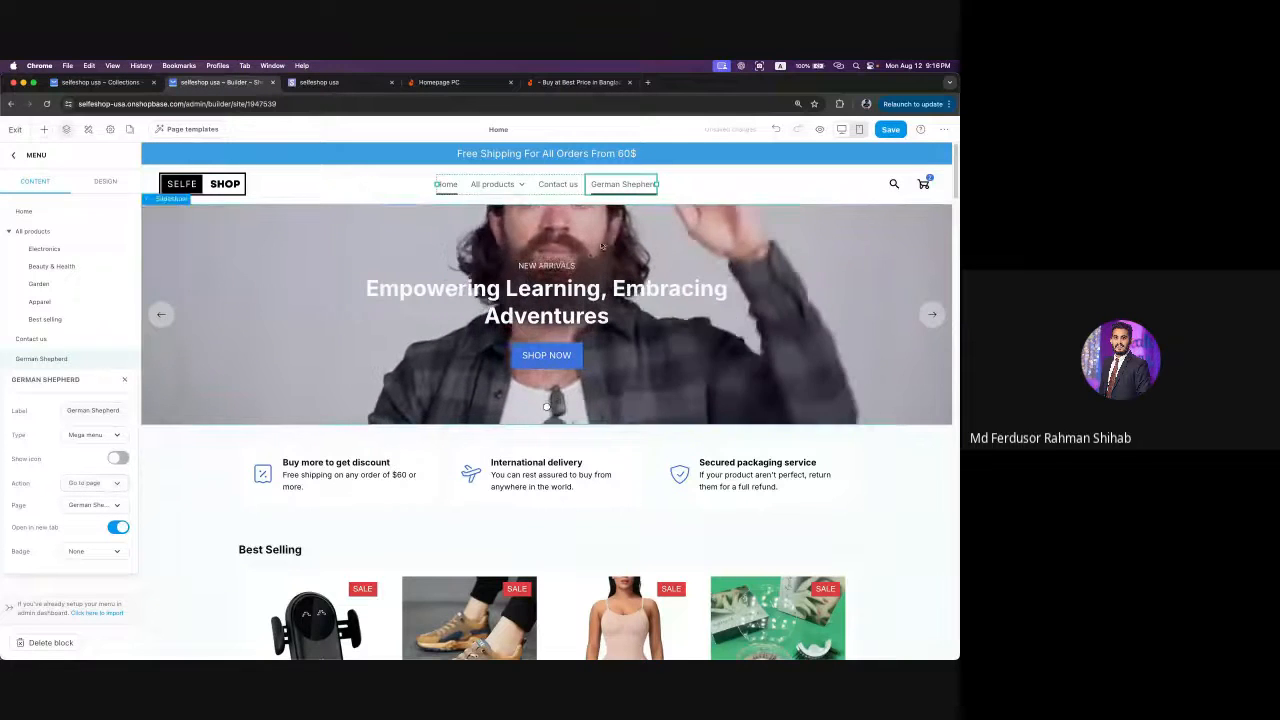
- Switch to the live selfeshop.com storefront and view the header menu of its home page
left_click(340, 82)
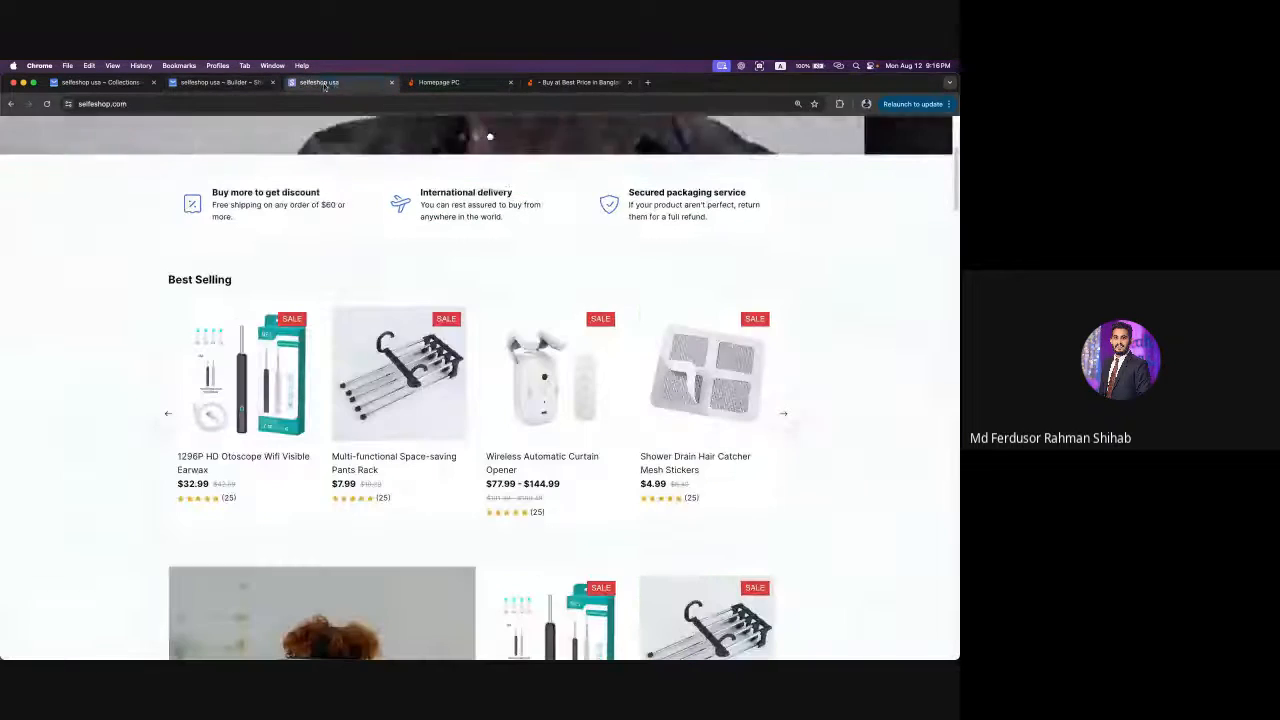
scroll(677, 366, "up", 3)
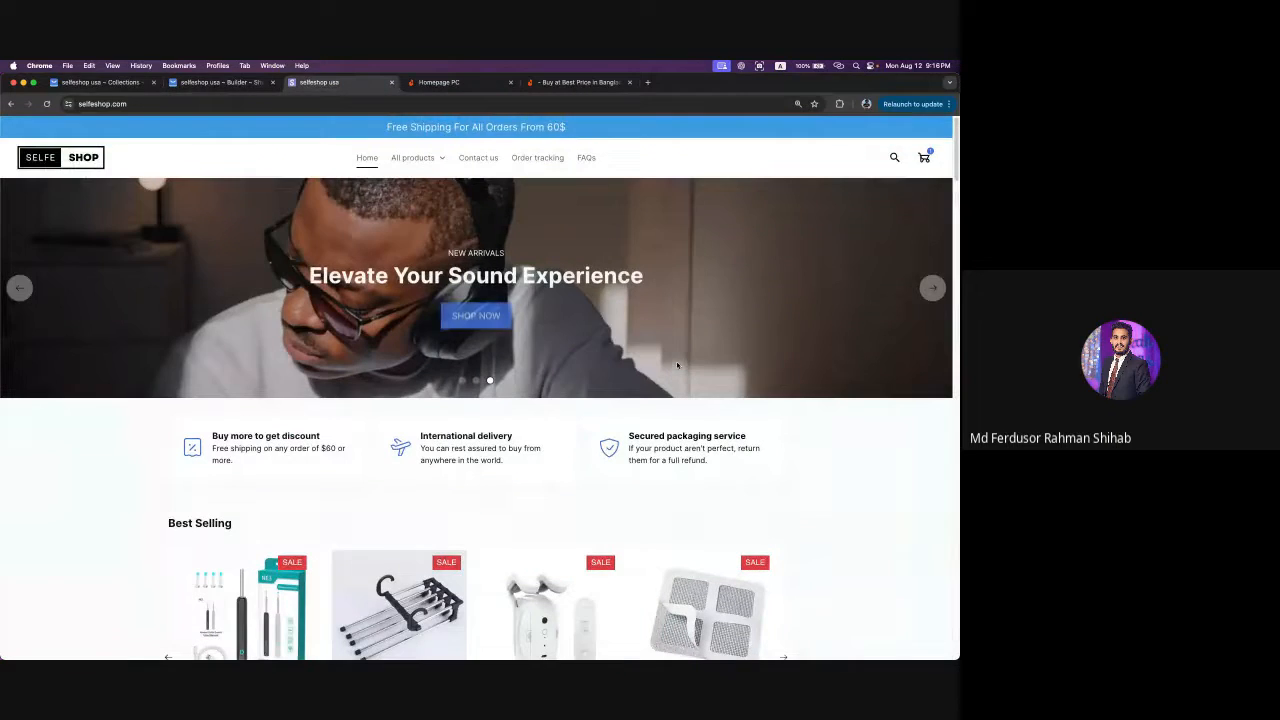
- Return to the website builder and reselect the German Shepherd collection detail page as the German Shepherd item's target
left_click(62, 106)
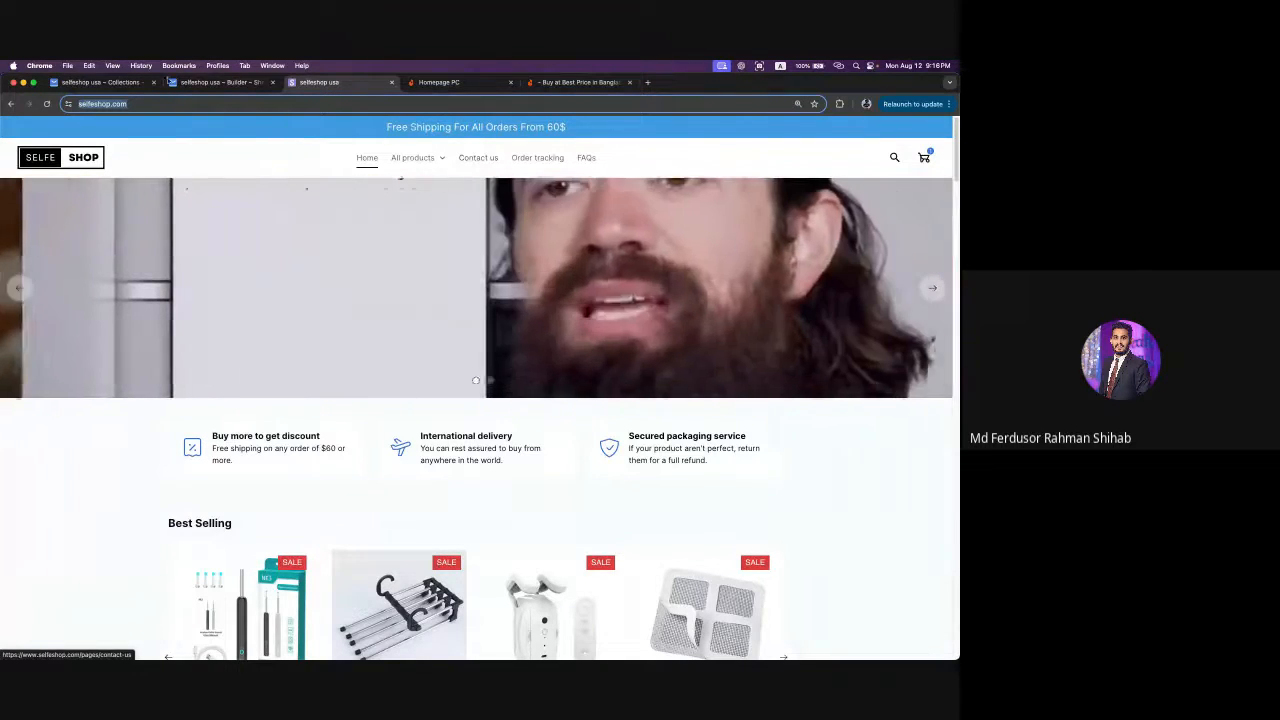
key("ctrl+shift+Tab")
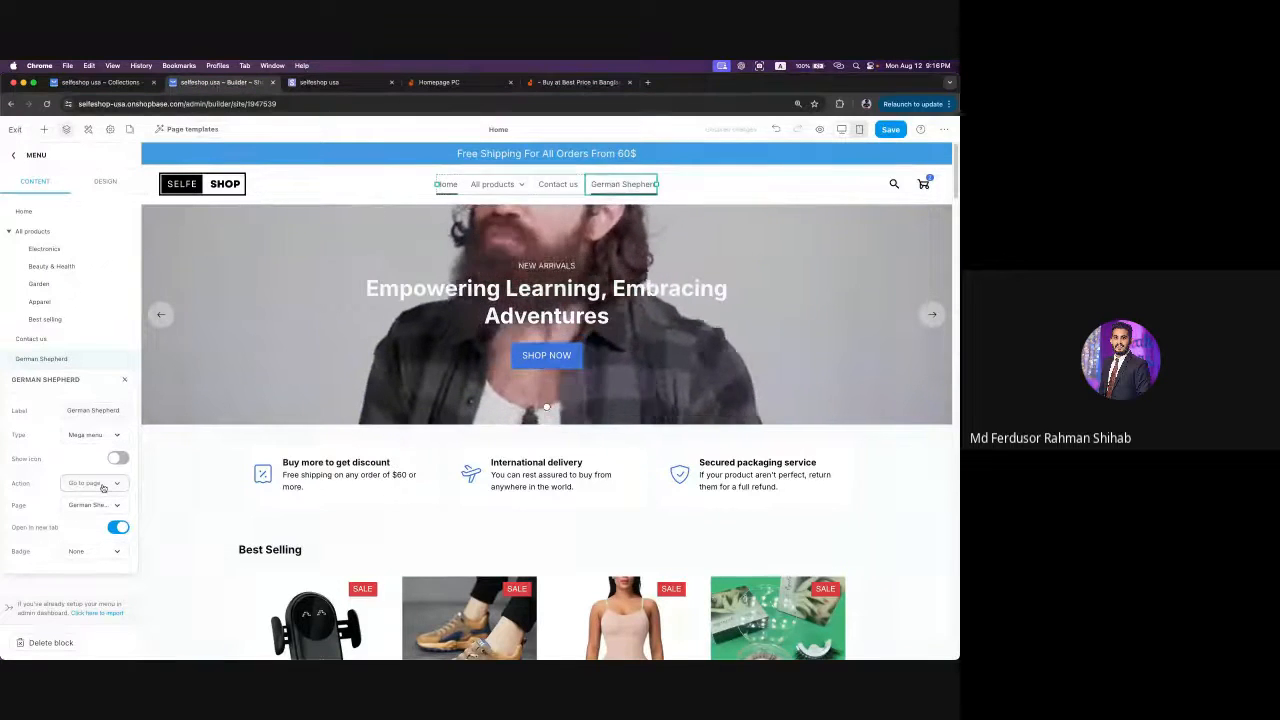
left_click(95, 505)
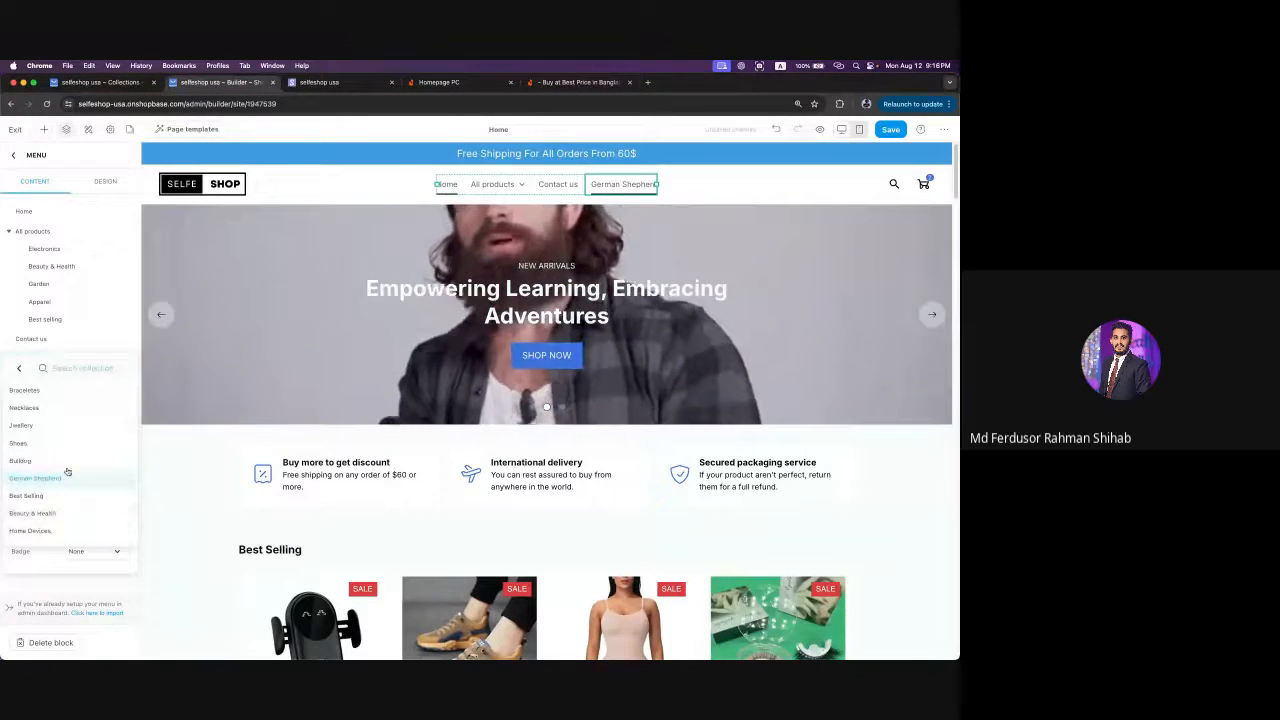
left_click(20, 368)
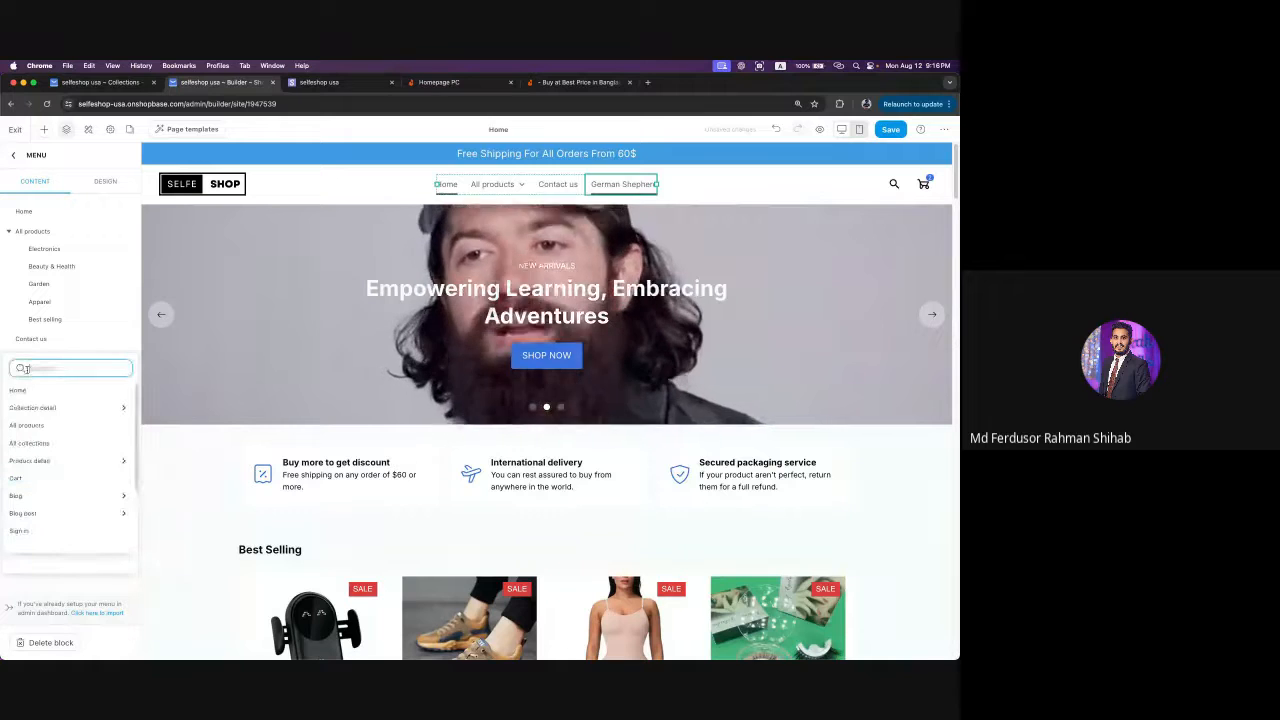
left_click(43, 408)
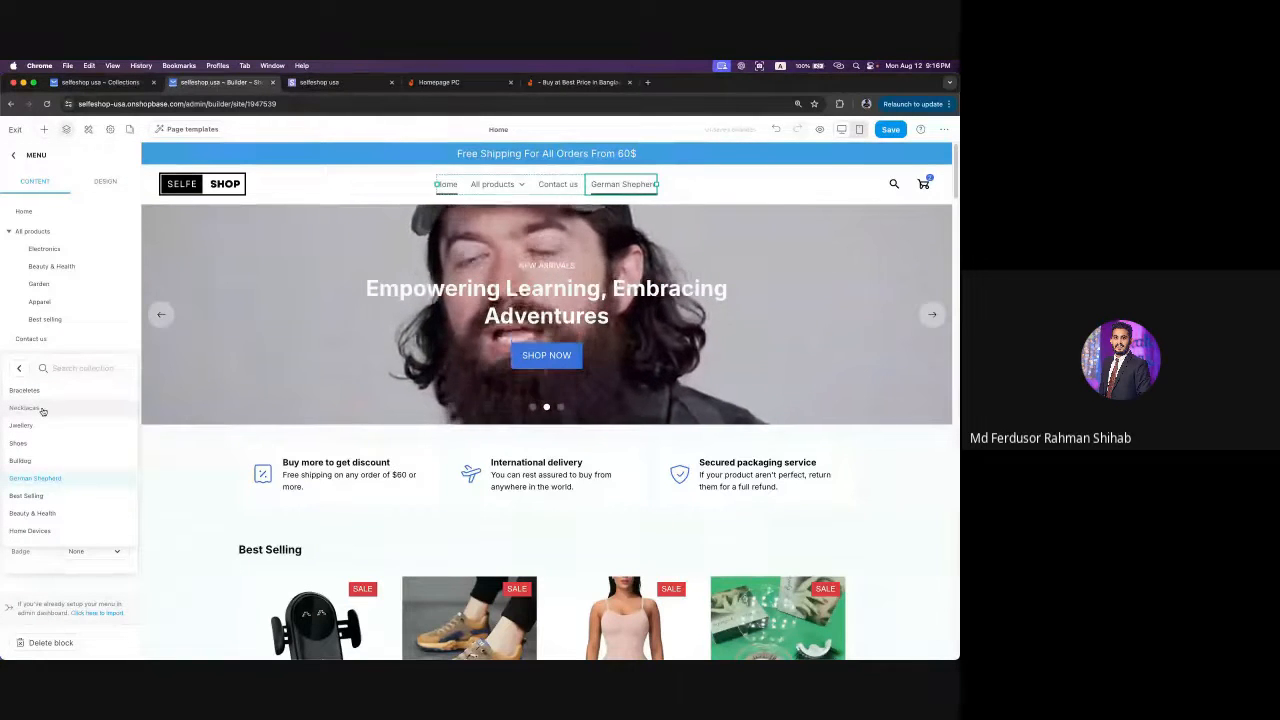
key("super+equal")
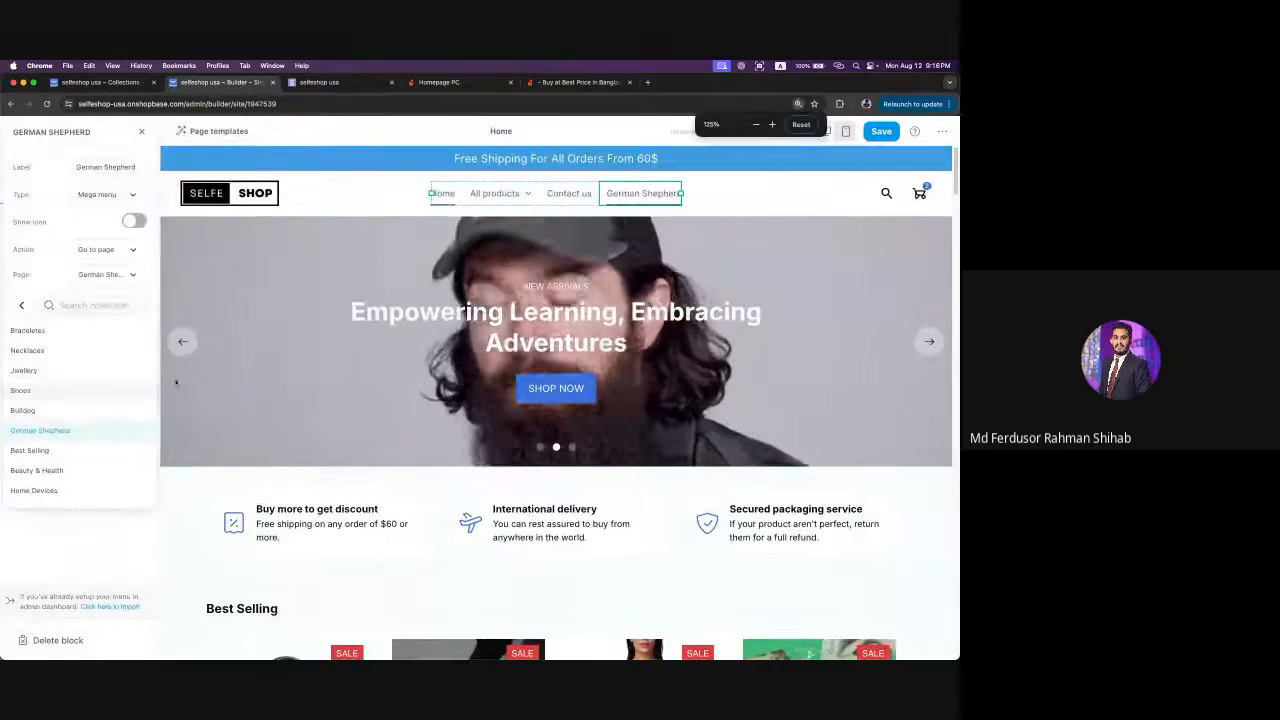
left_click(63, 432)
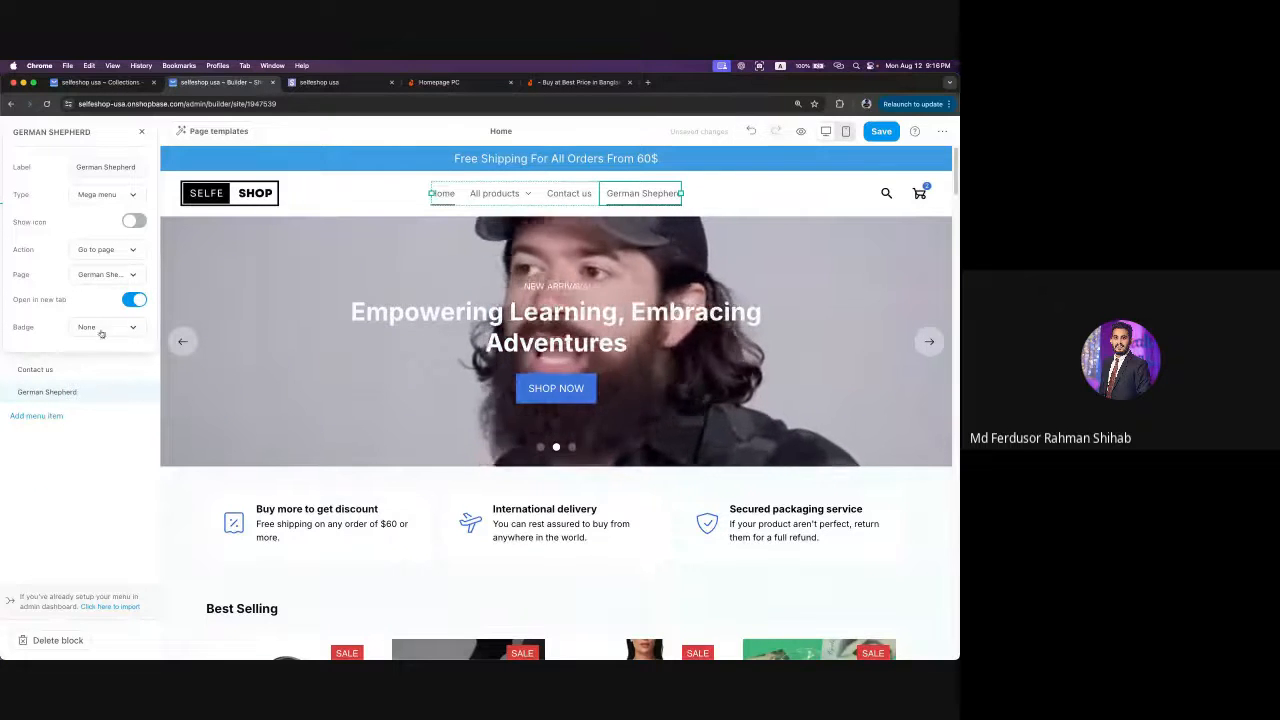
left_click(75, 509)
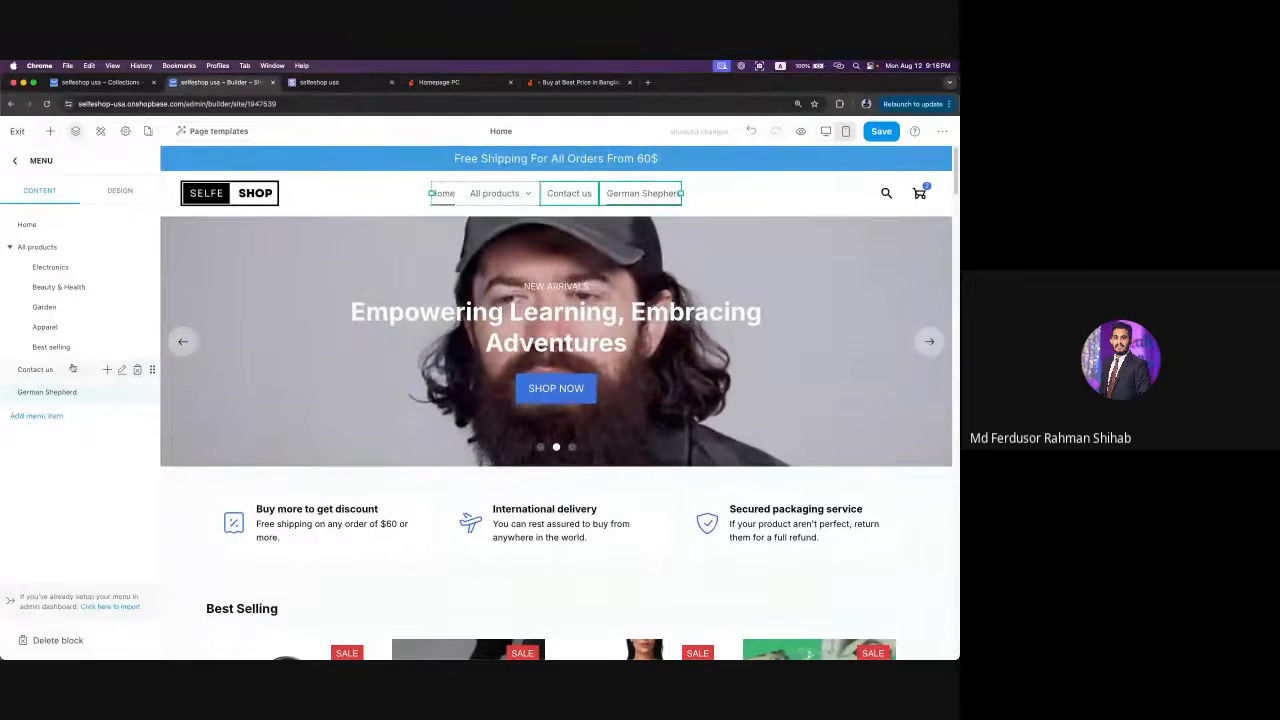
- Collapse the All products sub-items and review the German Shepherd menu item's settings
left_click(9, 247)
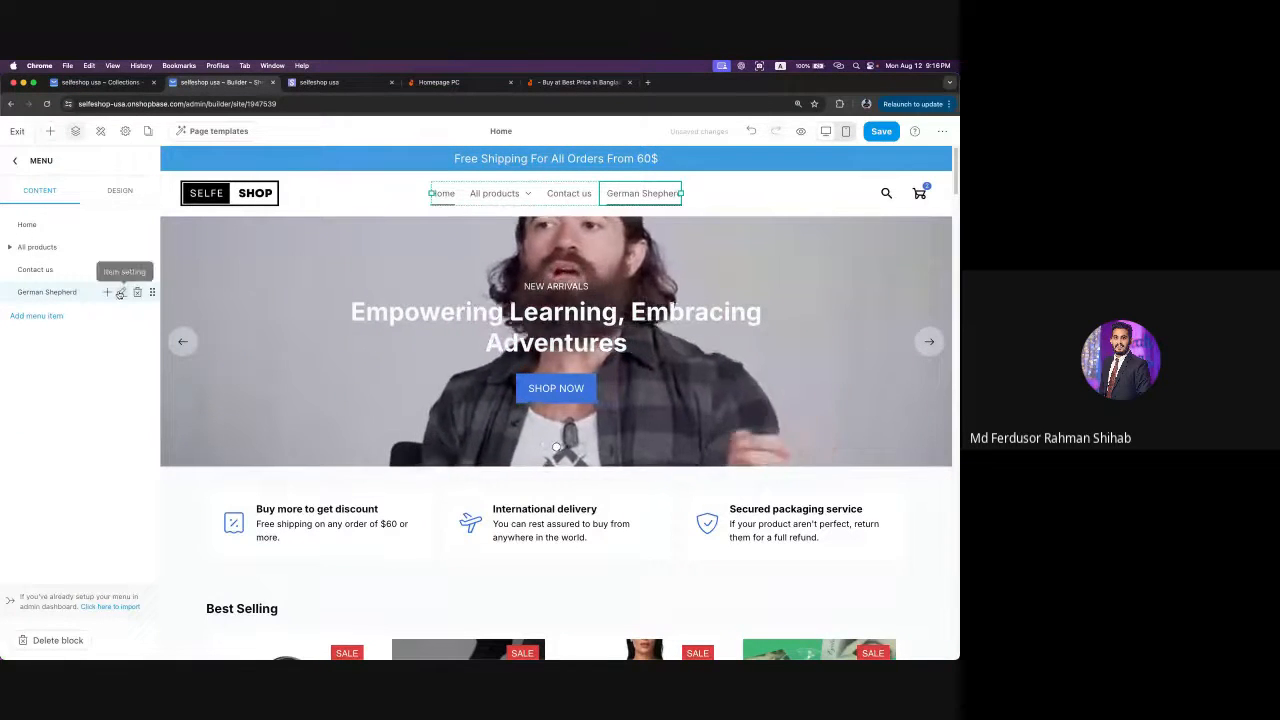
left_click(121, 292)
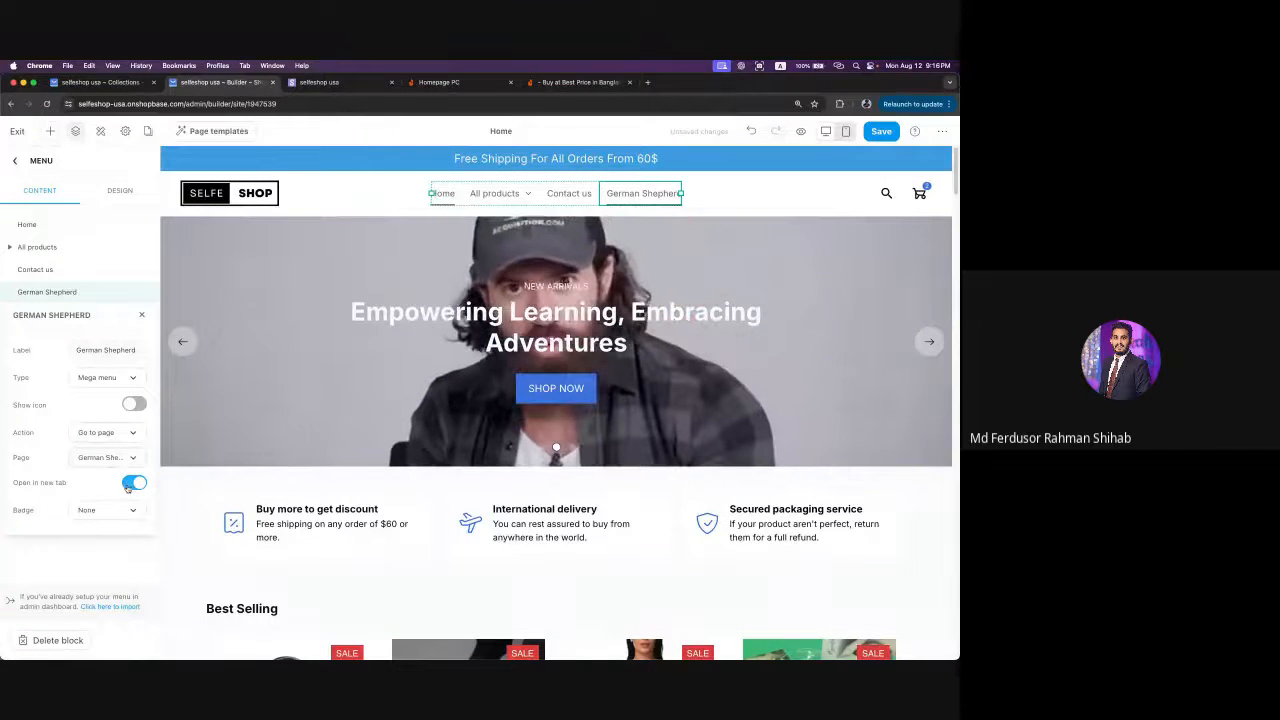
left_click(102, 555)
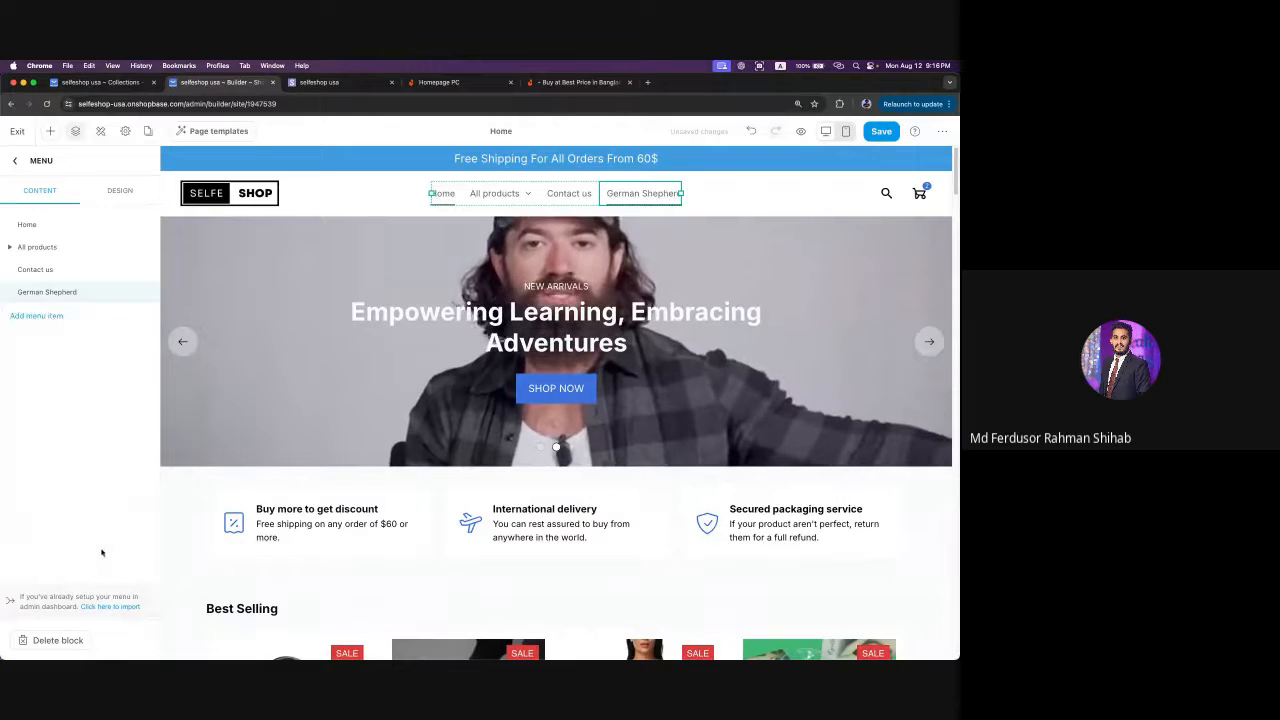
- Add another item to the header menu, label it Bulldog and keep its type as Mega menu
left_click(38, 316)
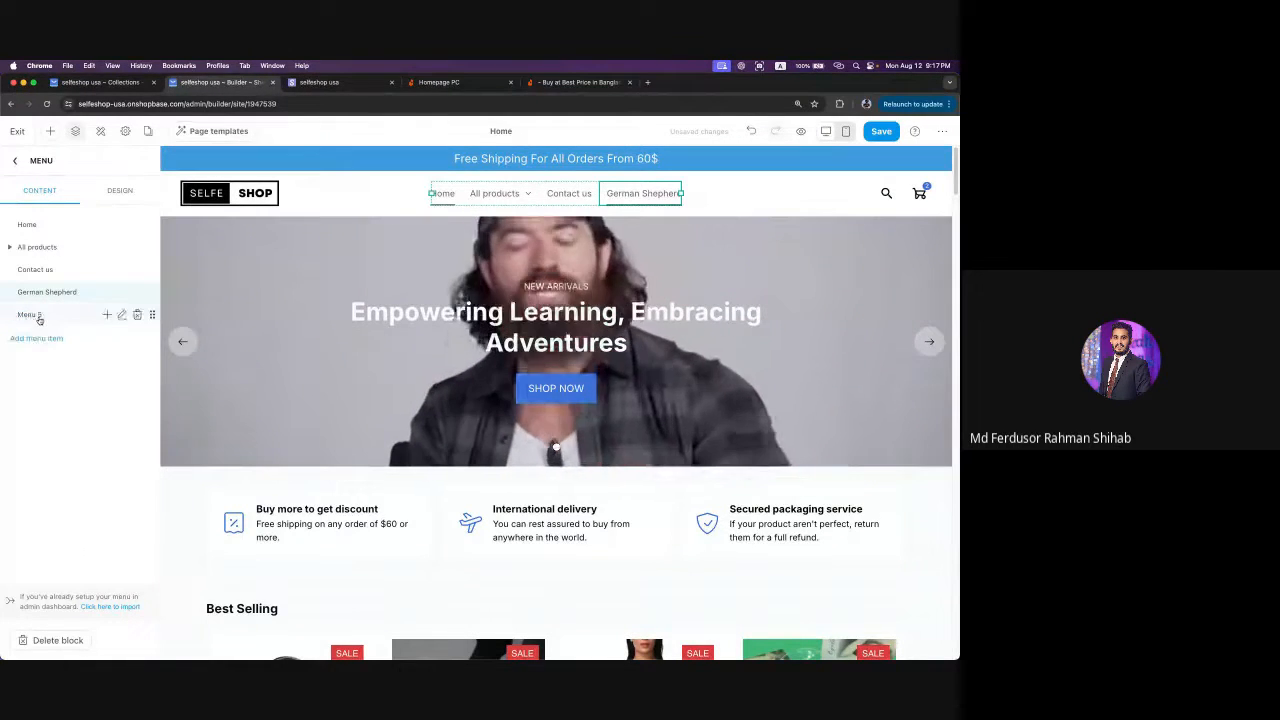
left_click(121, 314)
left_click(107, 373)
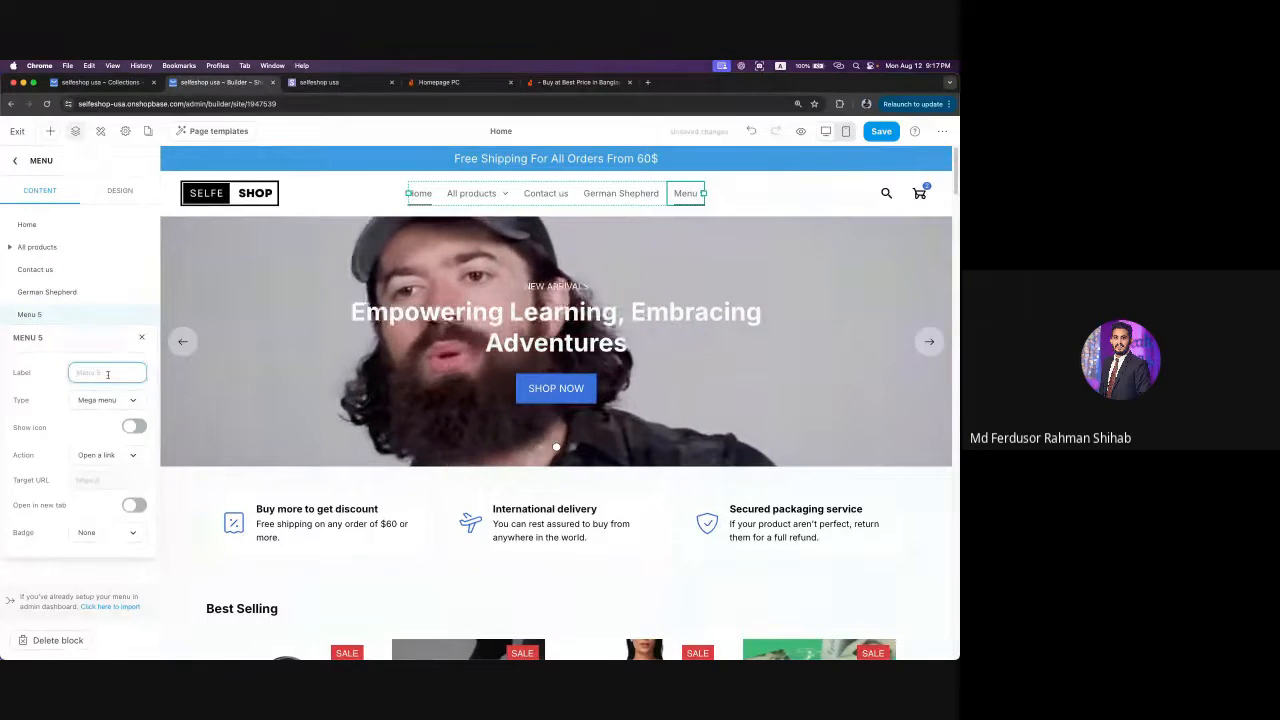
type("Bulldog")
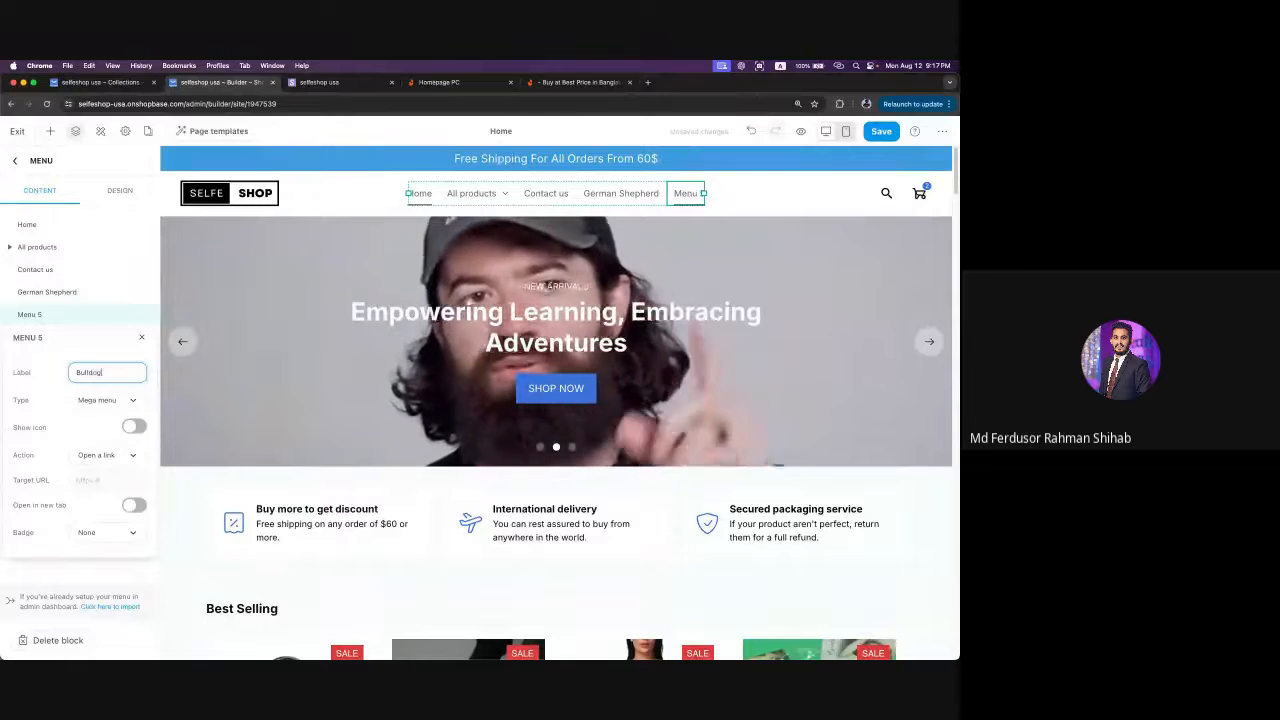
left_click(105, 403)
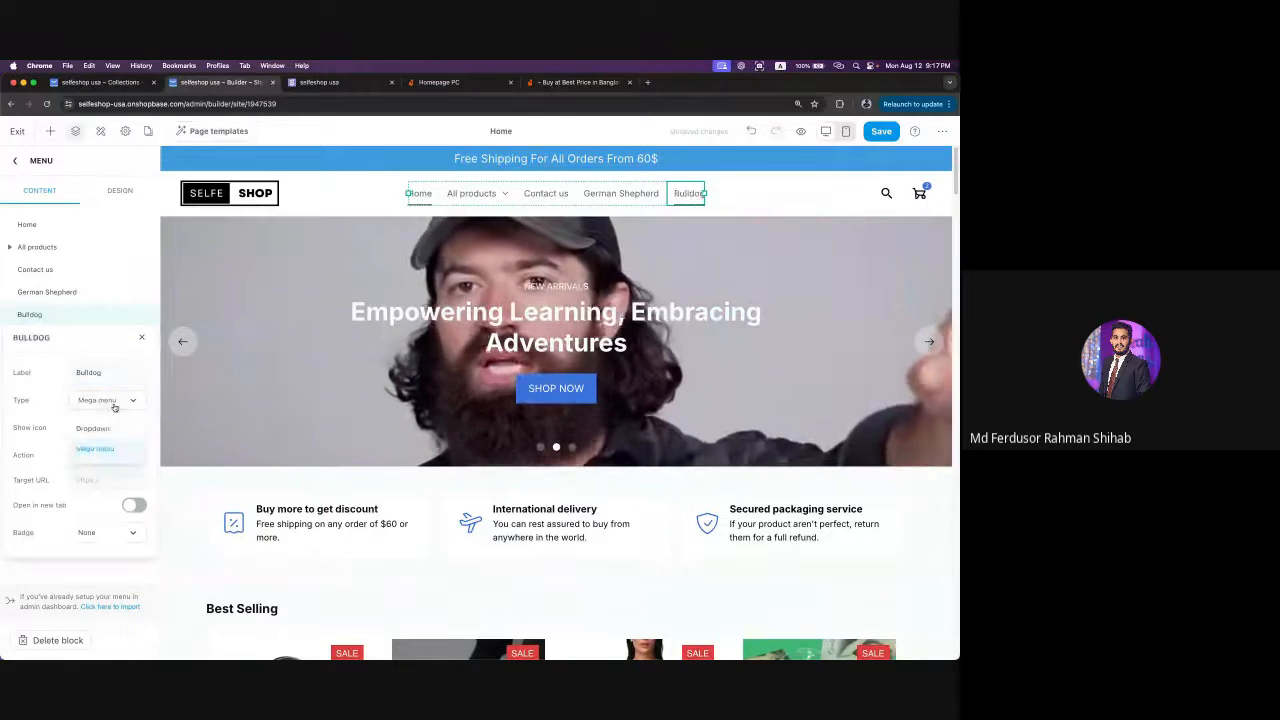
left_click(114, 405)
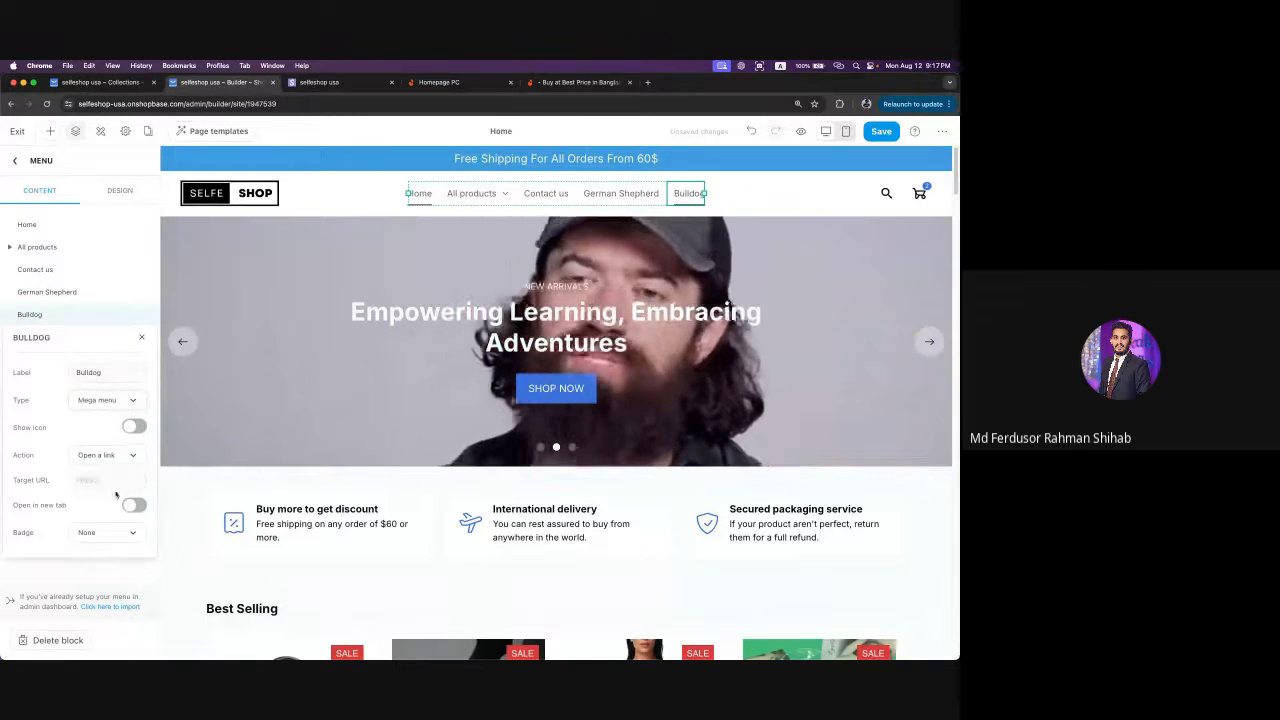
- Set the Bulldog menu item's action to Go to page, targeting the Bulldog collection detail page
left_click(124, 458)
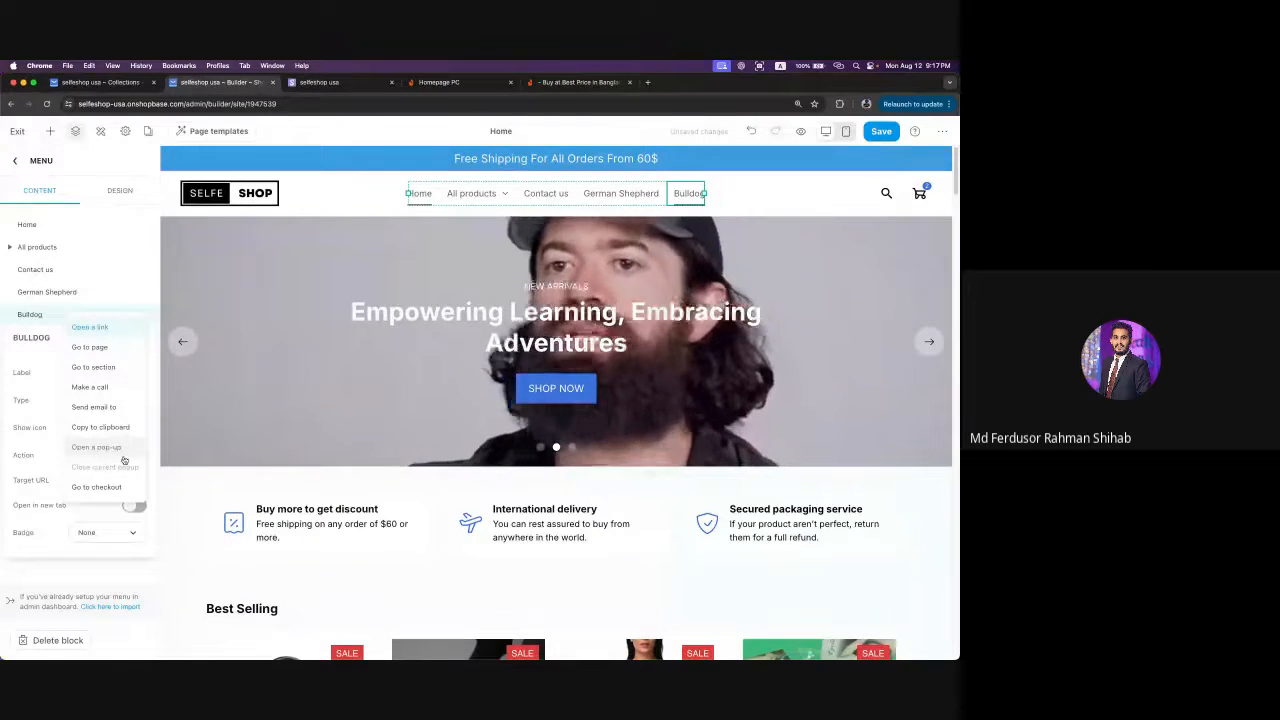
left_click(90, 515)
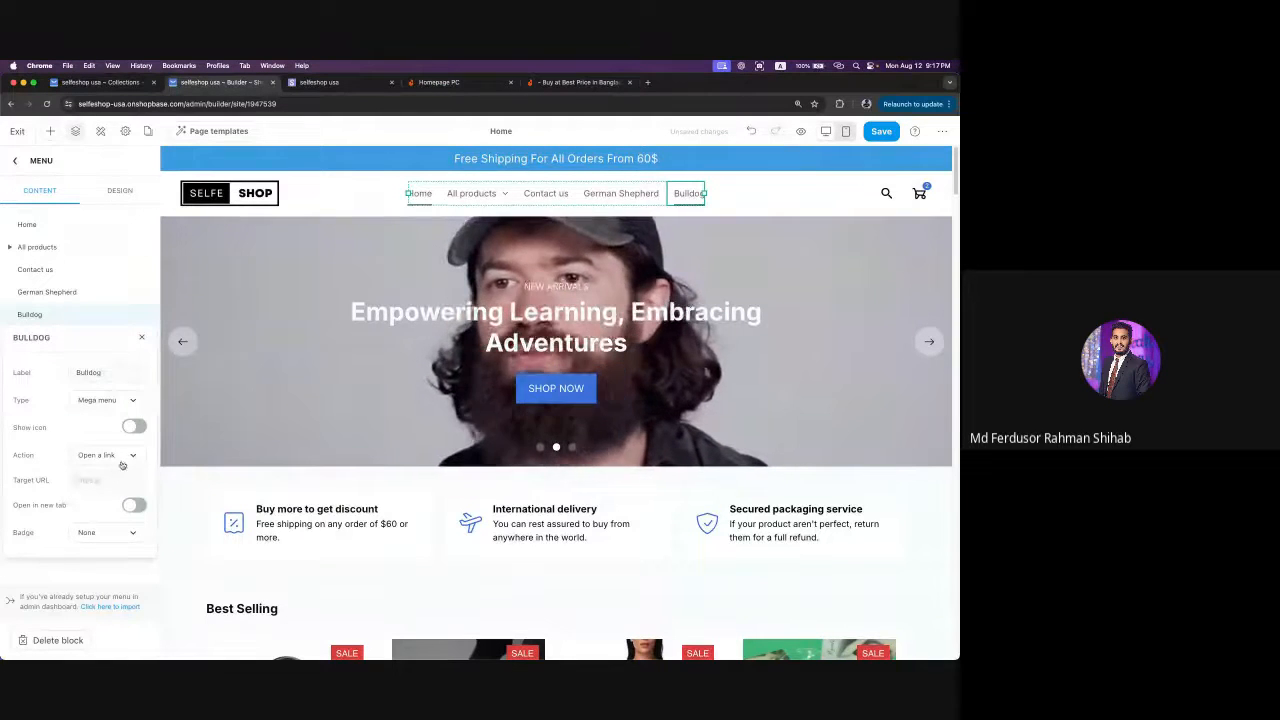
left_click(120, 458)
left_click(118, 290)
left_click(134, 507)
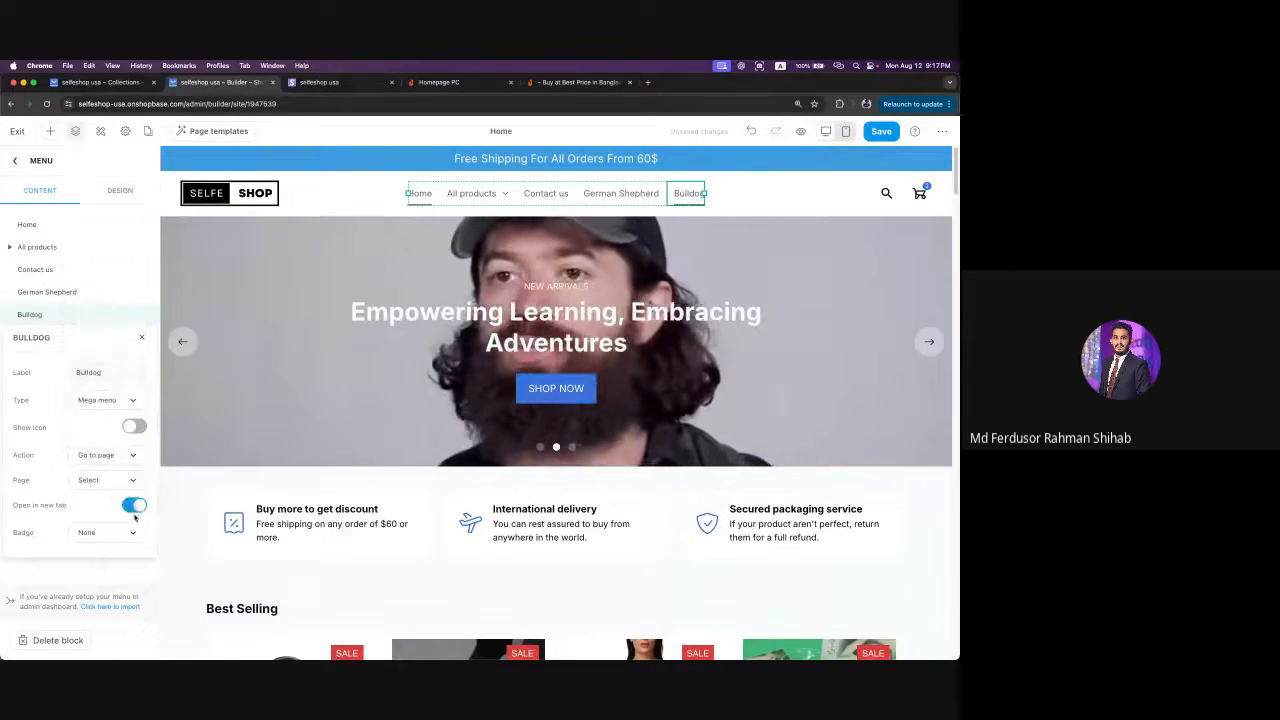
left_click(113, 480)
left_click(70, 368)
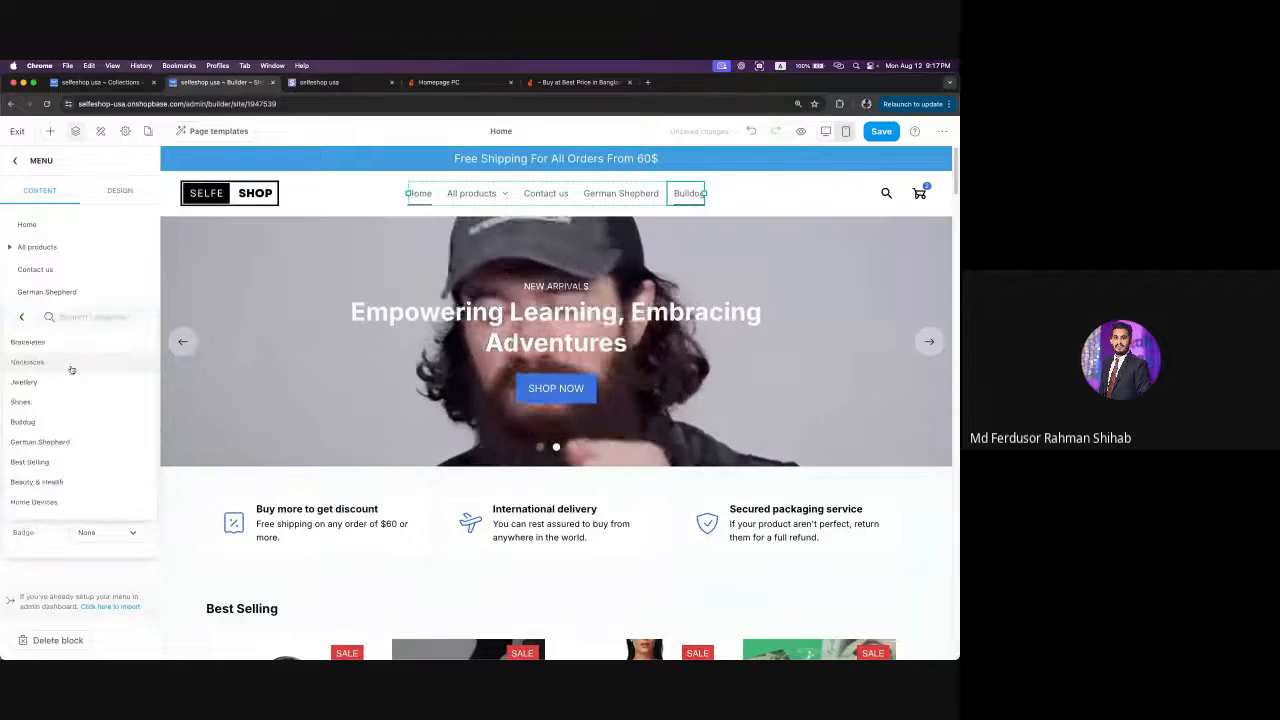
left_click(43, 421)
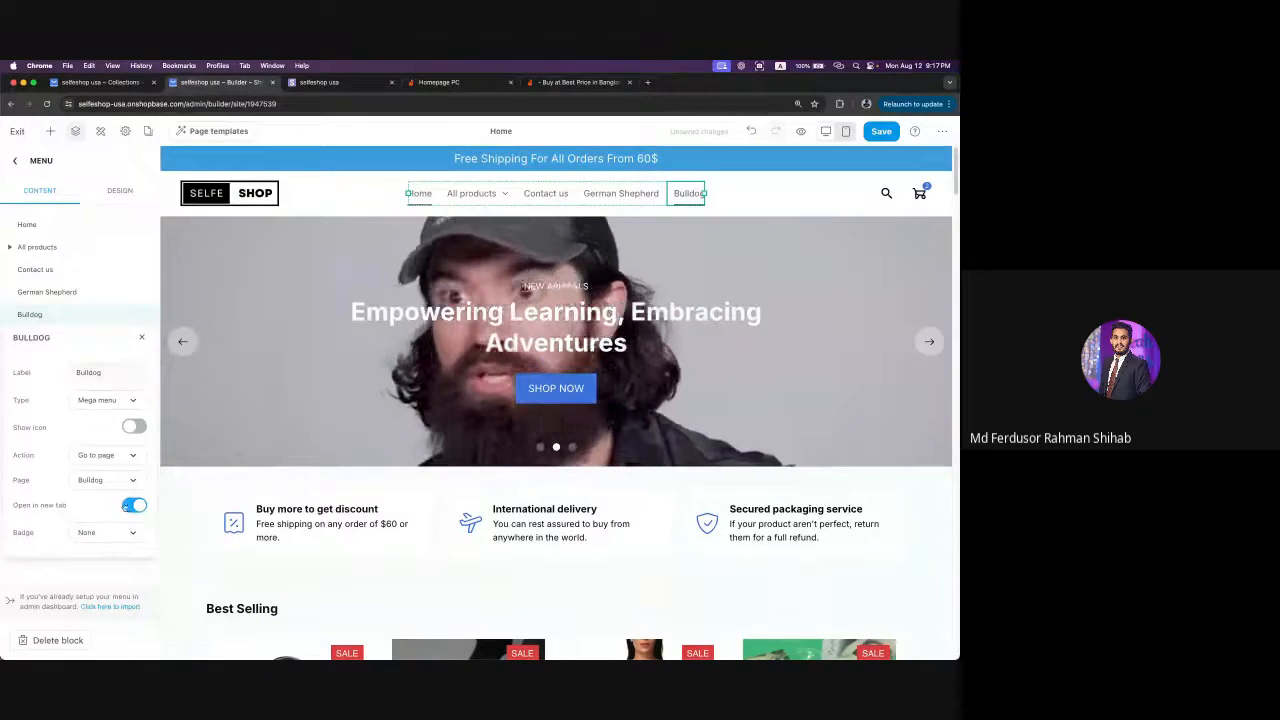
left_click(78, 572)
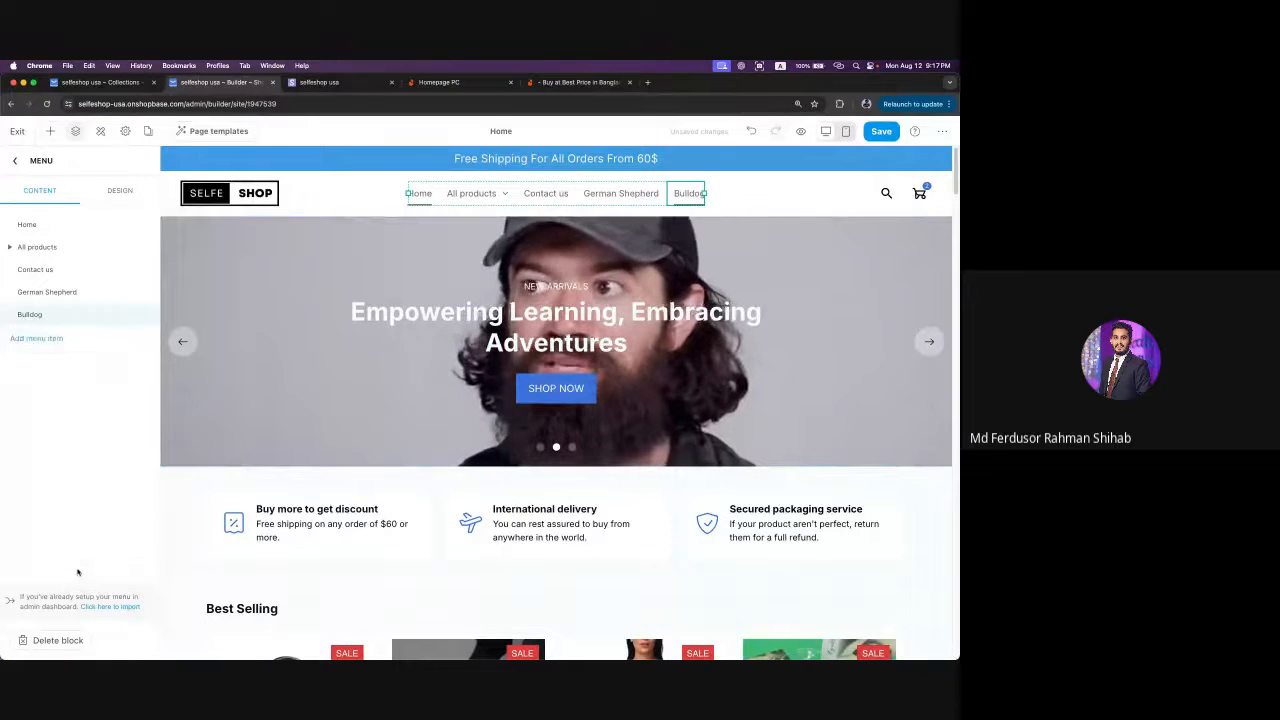
- Add a header menu item labelled Shoes and set its action to Go to page
left_click(37, 339)
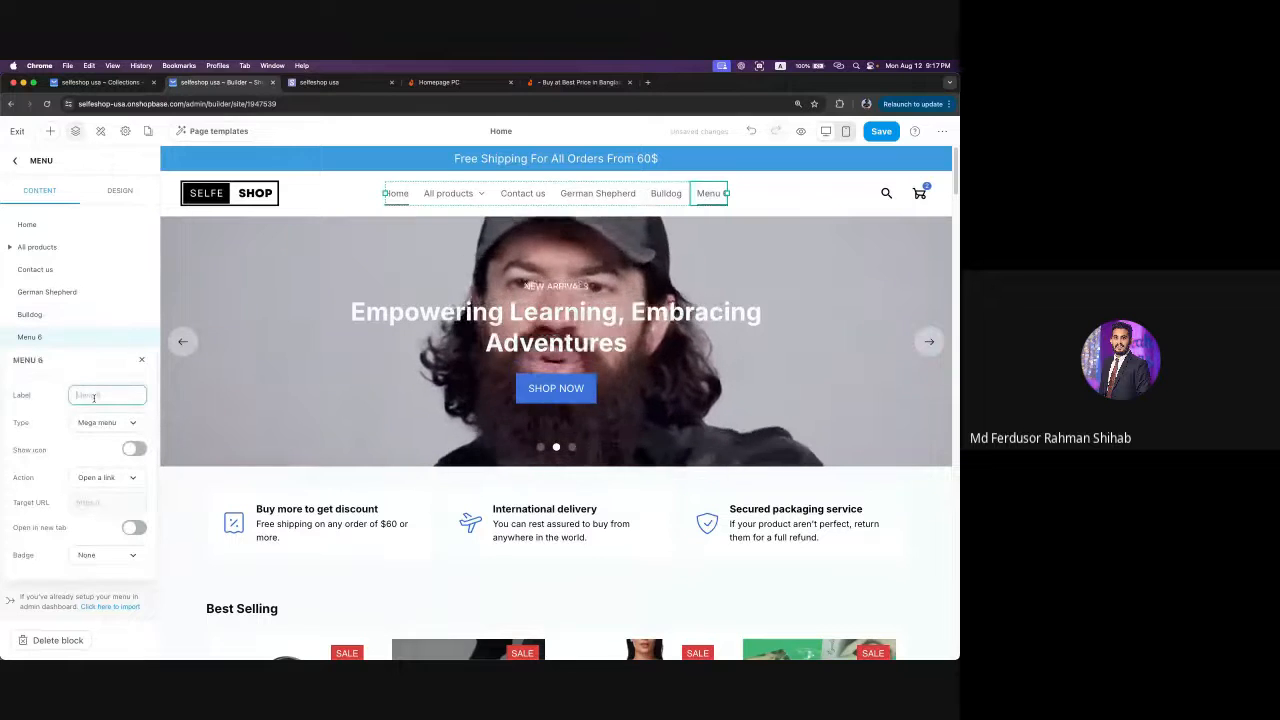
type("Shoes")
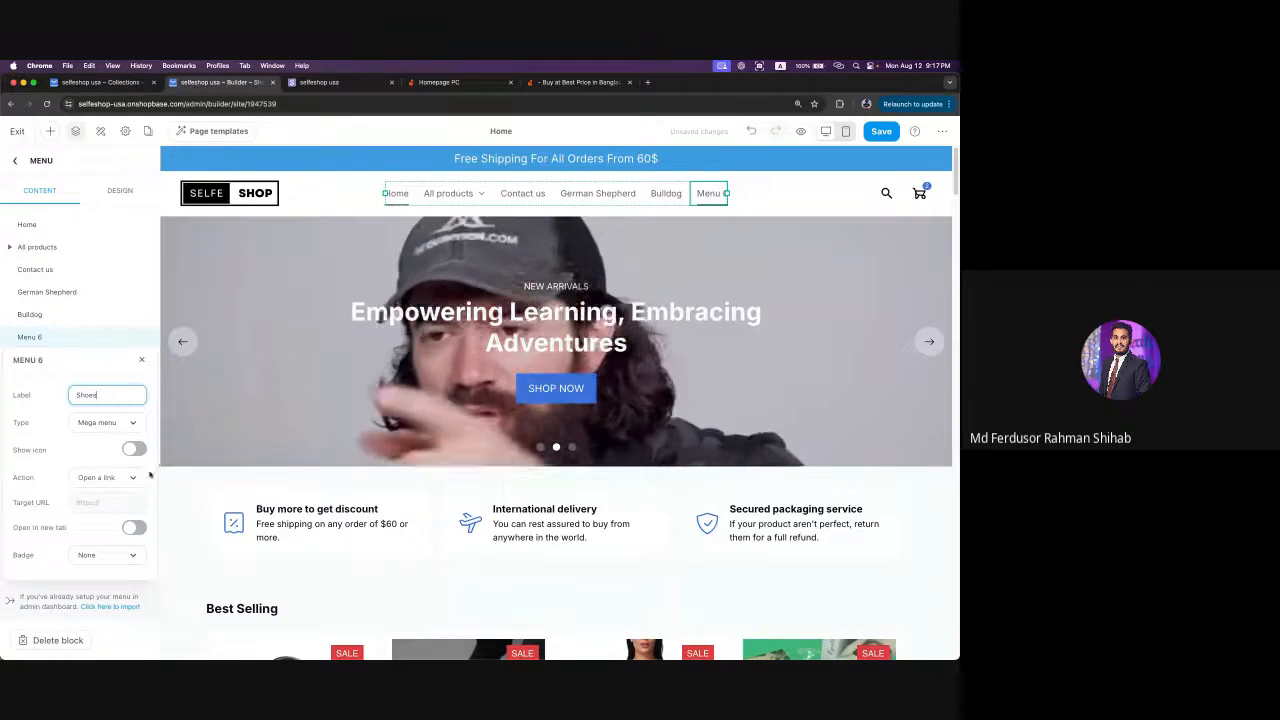
left_click(108, 477)
left_click(86, 370)
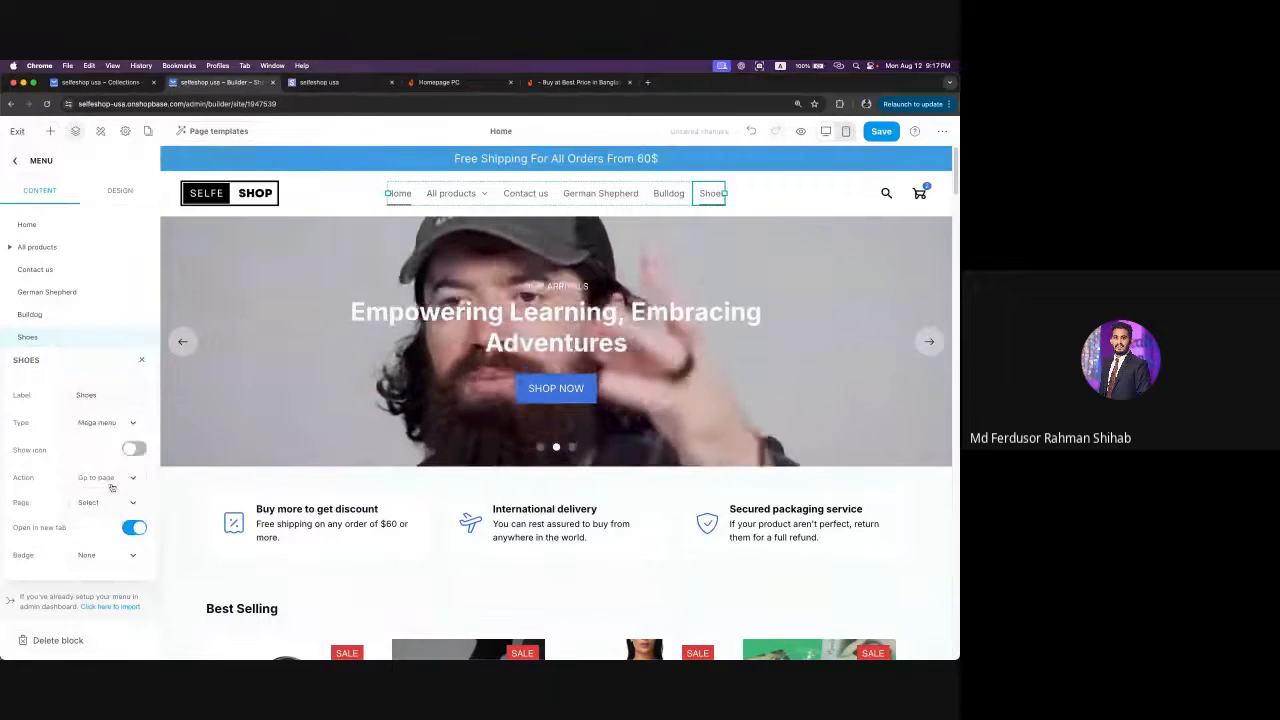
- Target the Shoes item at the Shoes collection detail page and turn off opening in a new tab
left_click(108, 502)
left_click(114, 391)
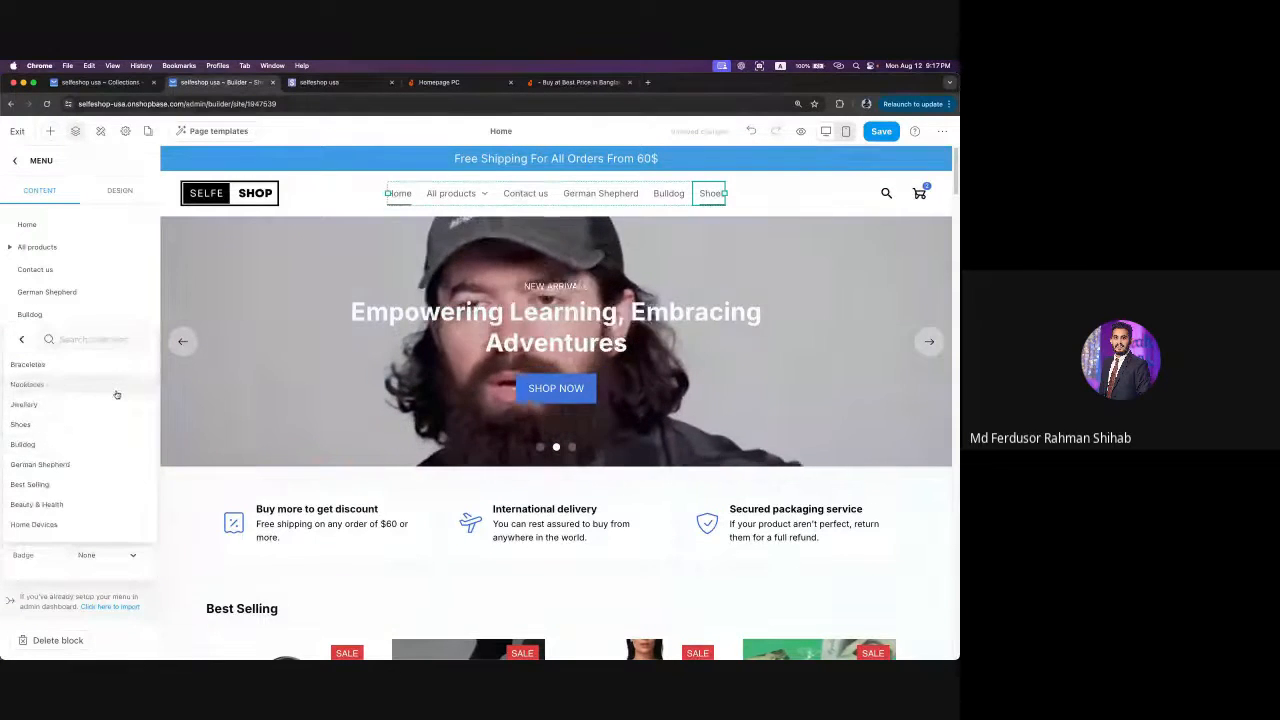
left_click(66, 424)
left_click(133, 528)
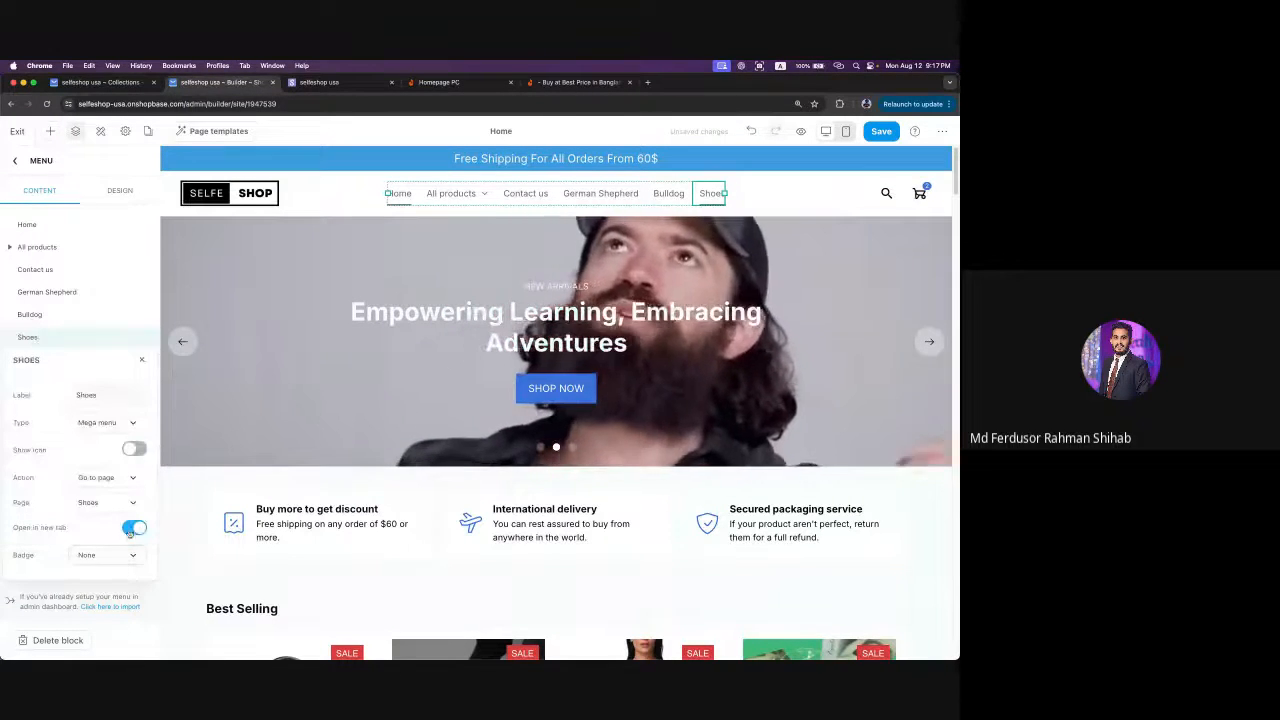
left_click(133, 528)
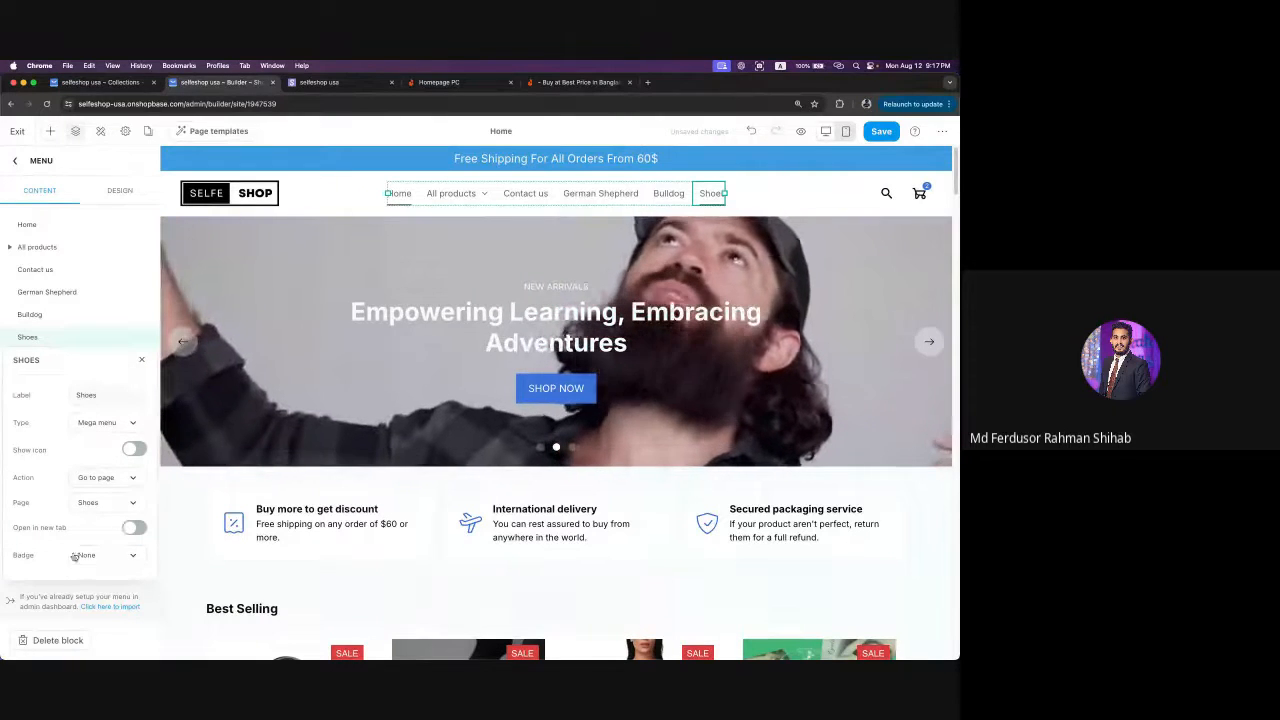
left_click(141, 359)
left_click(38, 358)
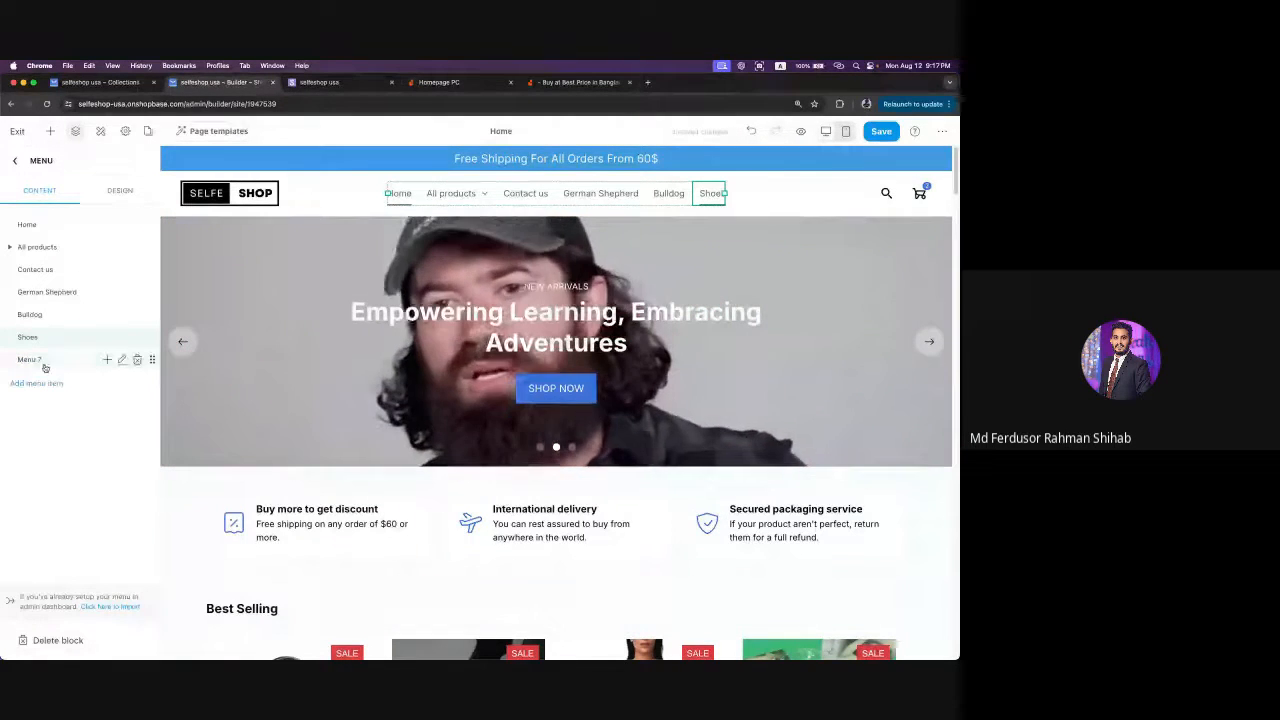
left_click(122, 359)
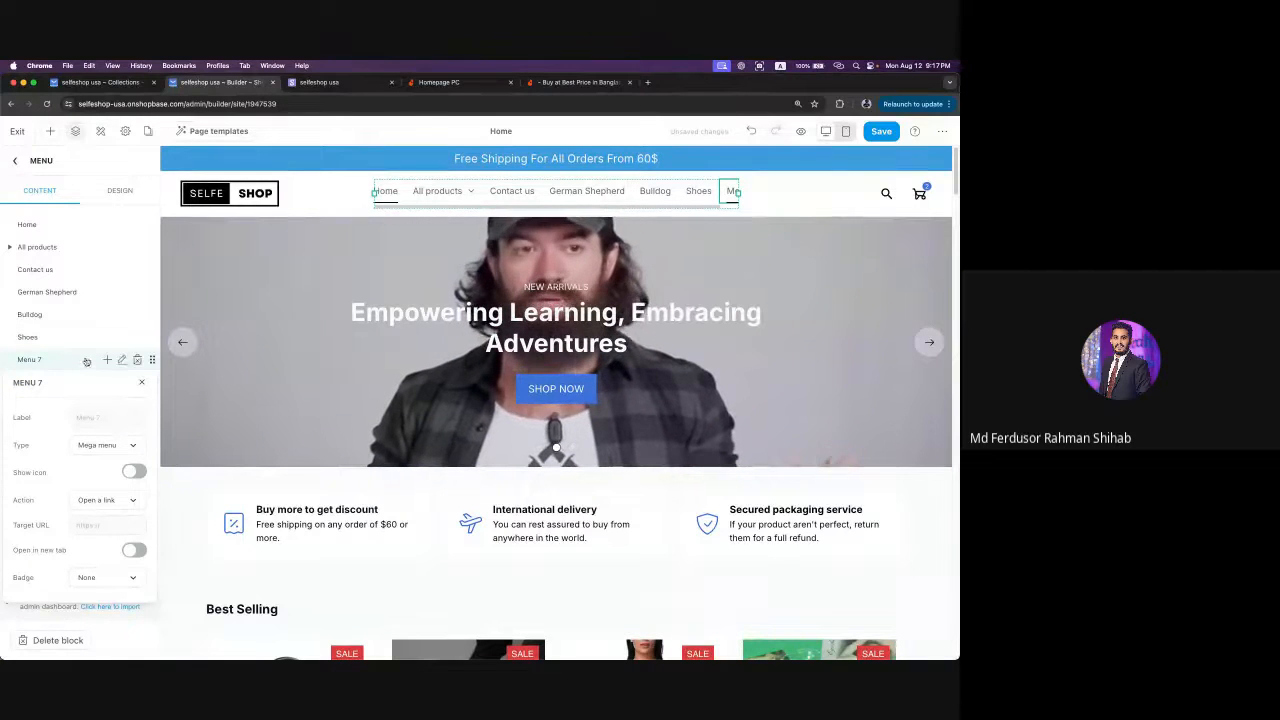
left_click(142, 359)
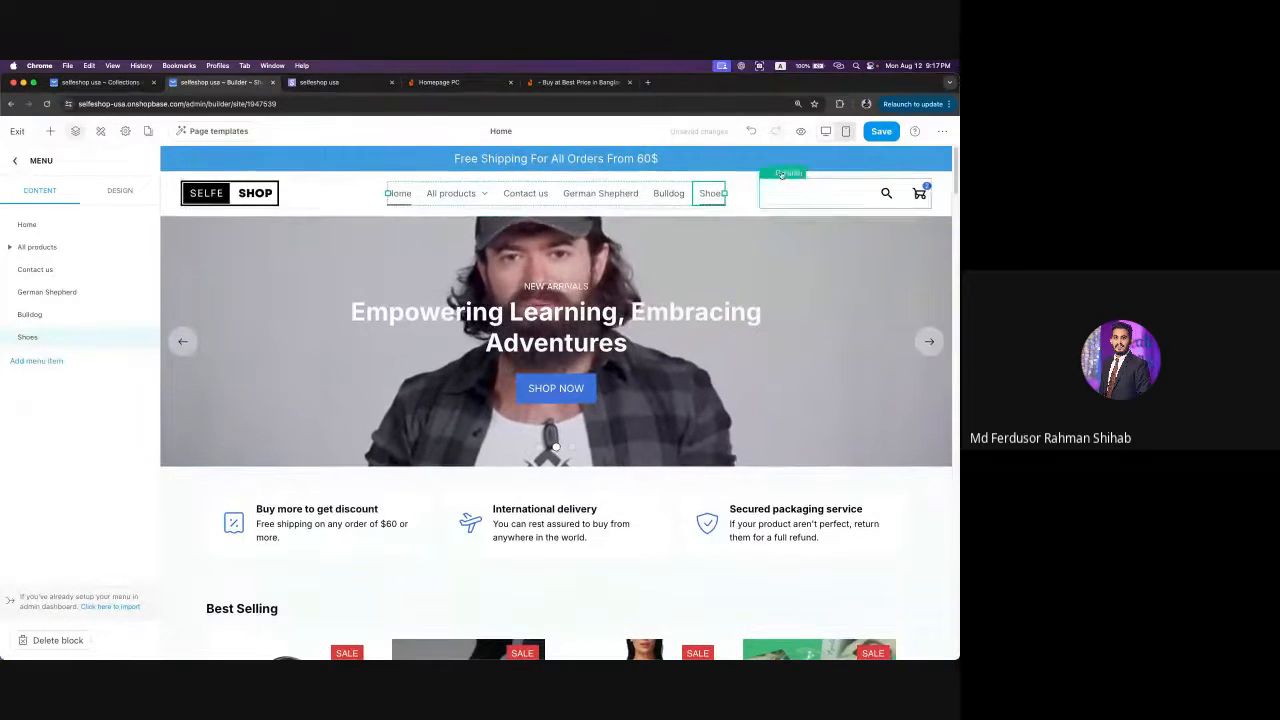
- Save the header menu changes and check the German Shepherd collection page through the live storefront's header menu
left_click(881, 131)
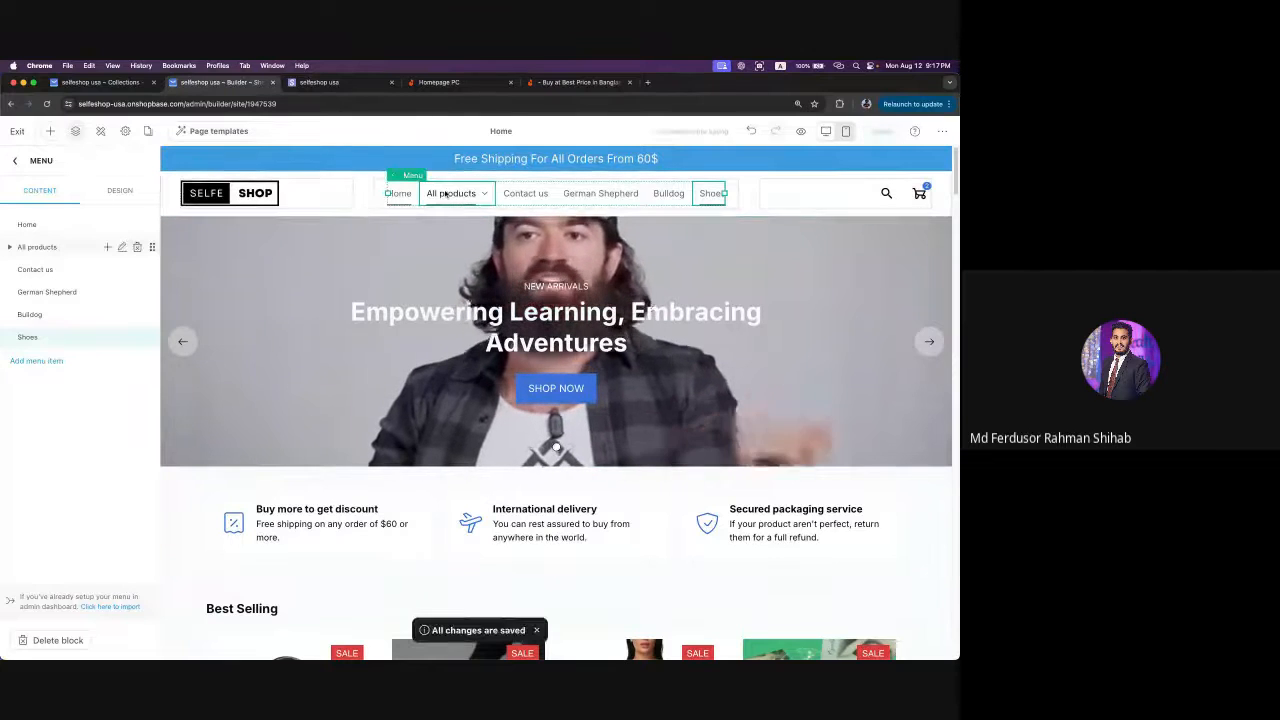
left_click(340, 83)
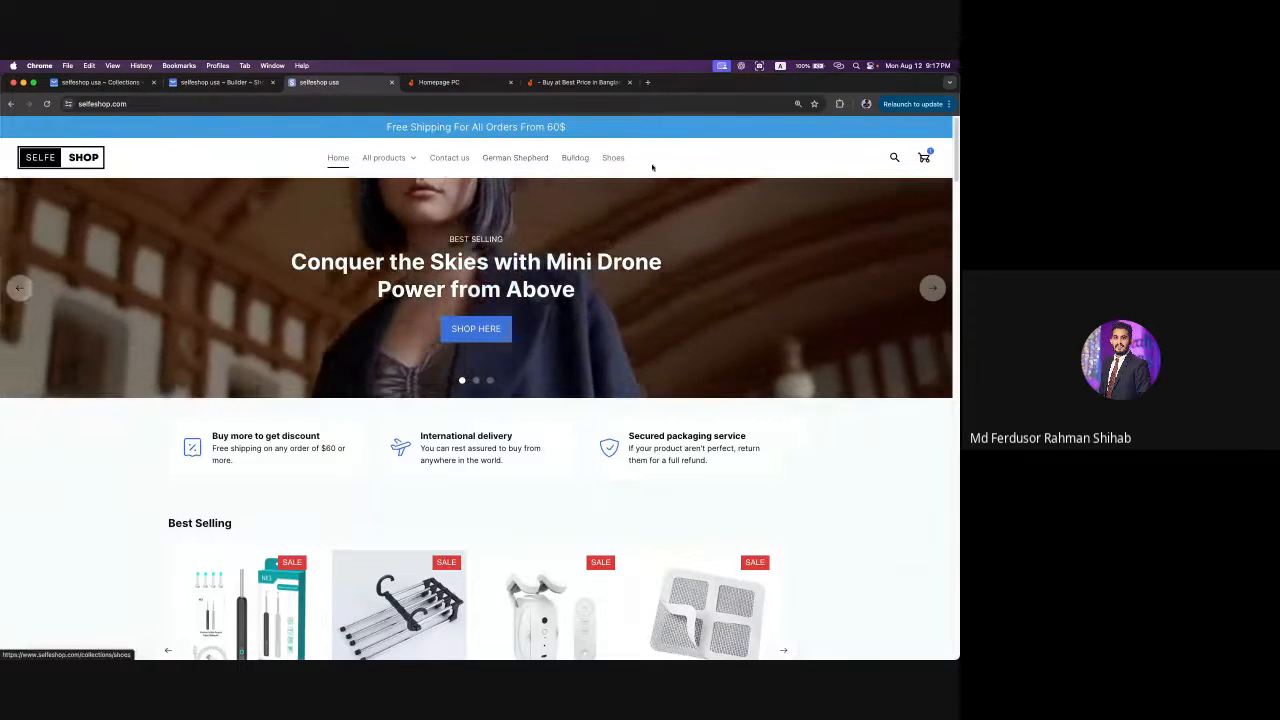
left_click(502, 160)
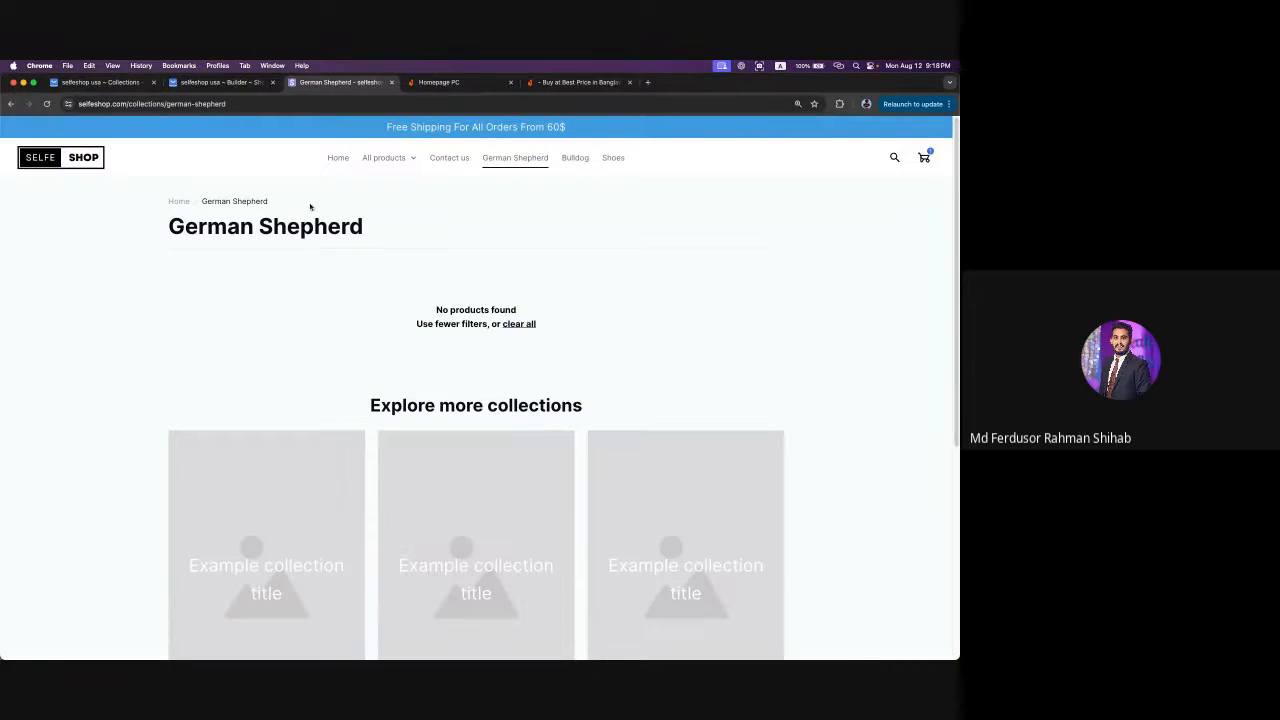
left_click_drag(194, 230, 715, 444)
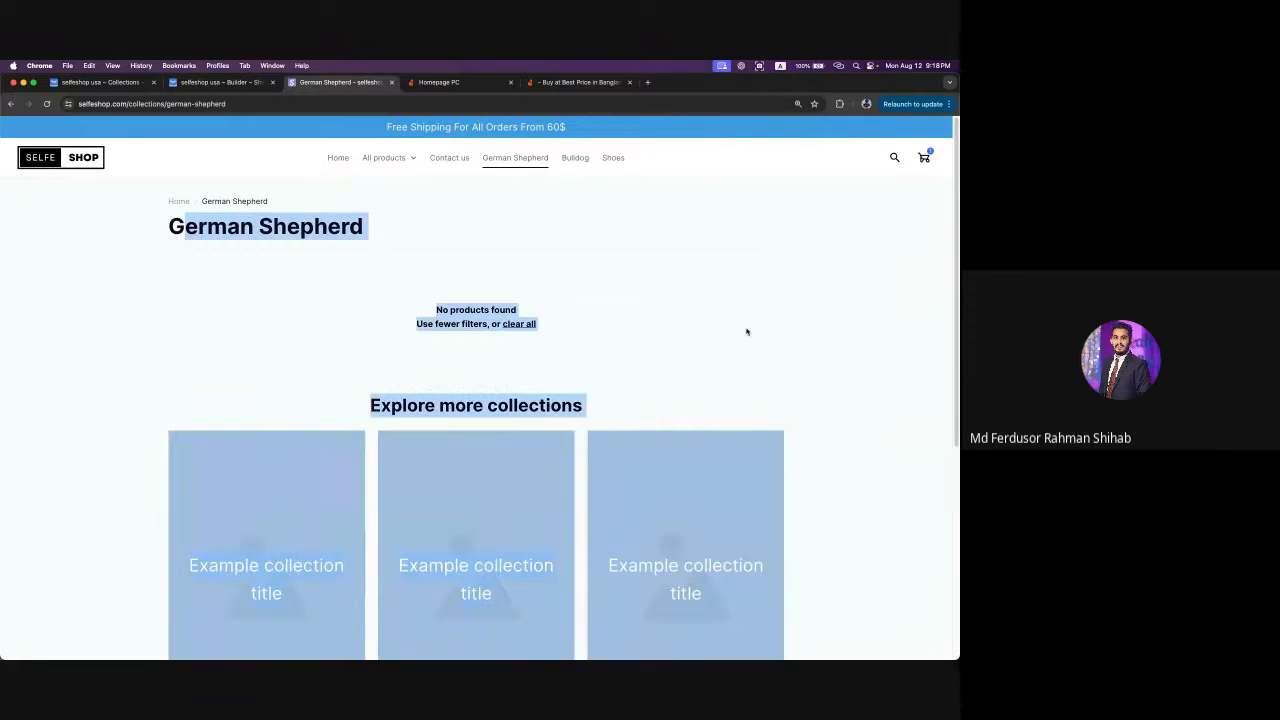
- Examine the German Shepherd collection page's title, web address and contents on the live storefront
left_click_drag(160, 234, 381, 262)
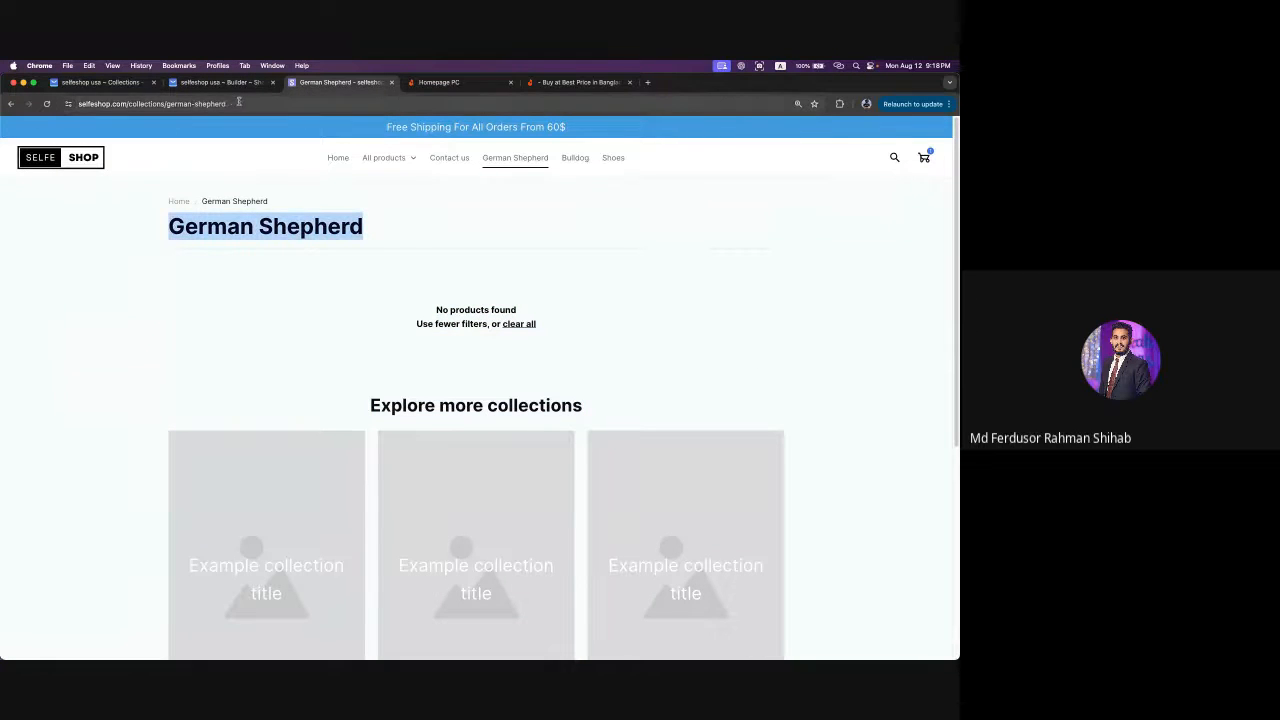
left_click(182, 104)
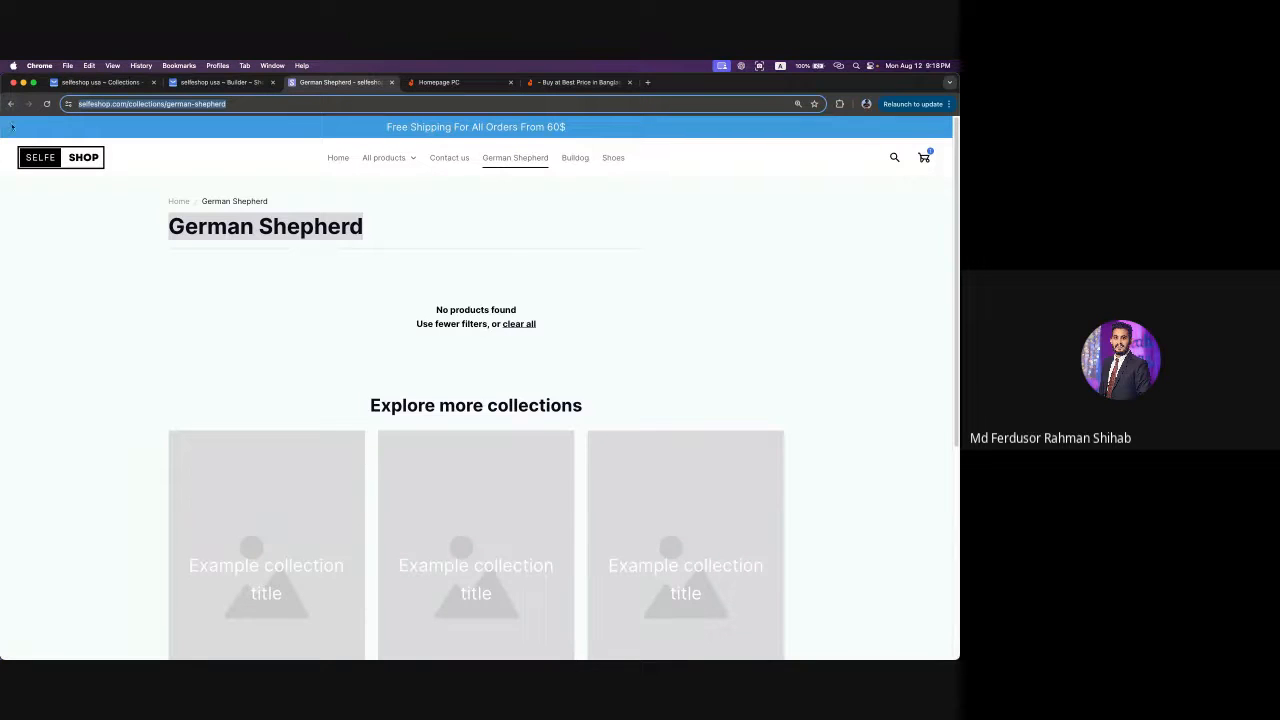
left_click(275, 110)
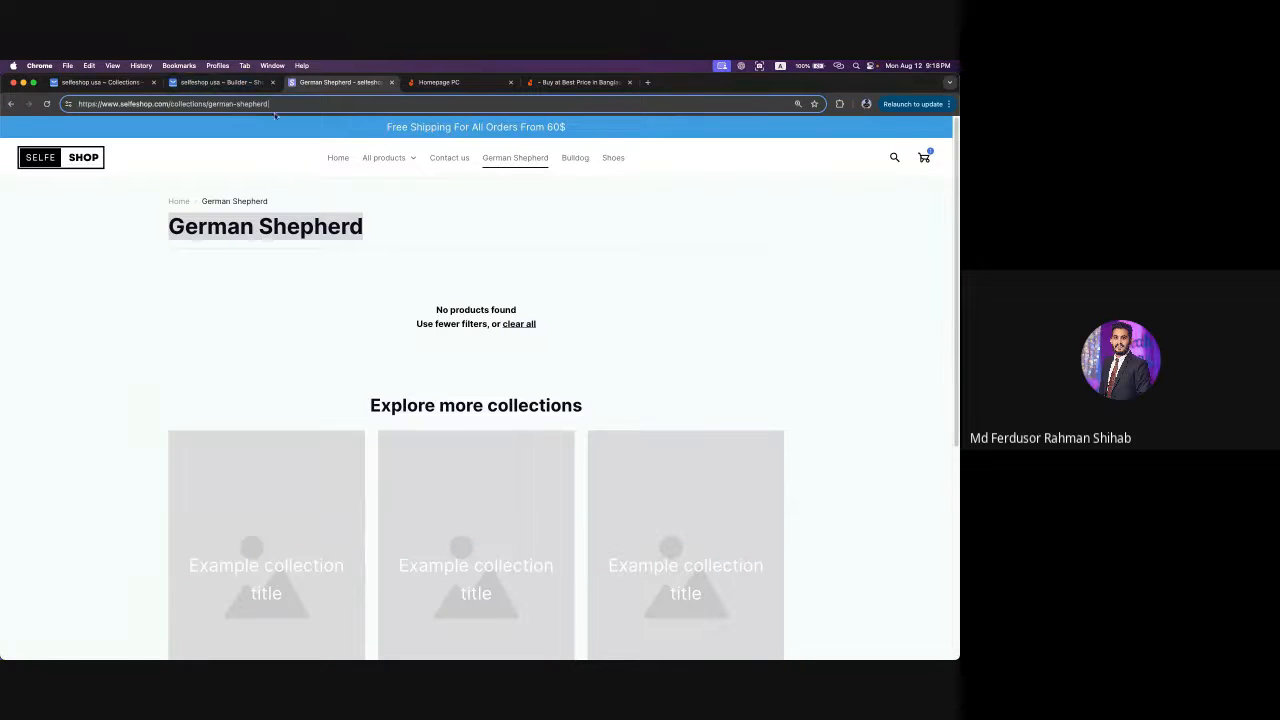
left_click(700, 263)
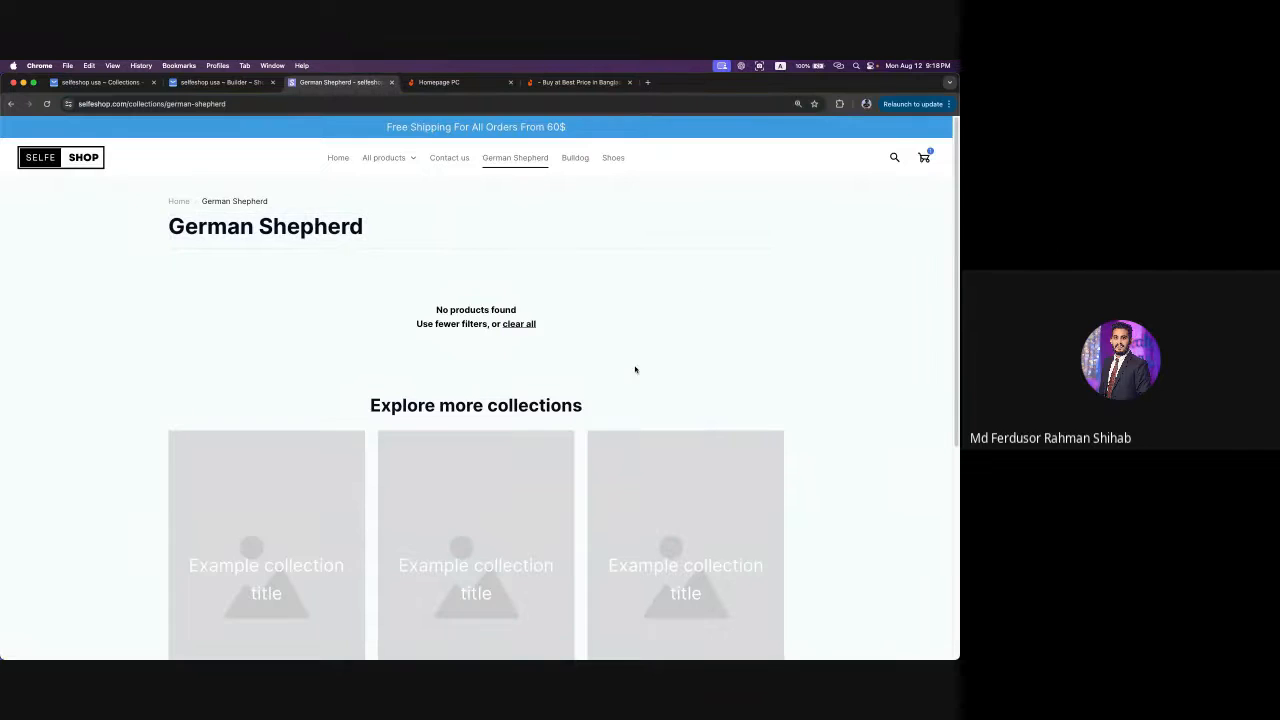
scroll(634, 366, "down", 5)
scroll(668, 560, "up", 5)
- Close the two Daraz tabs and view the categories under All products in the storefront header
left_click(510, 82)
left_click(510, 82)
left_click(396, 167)
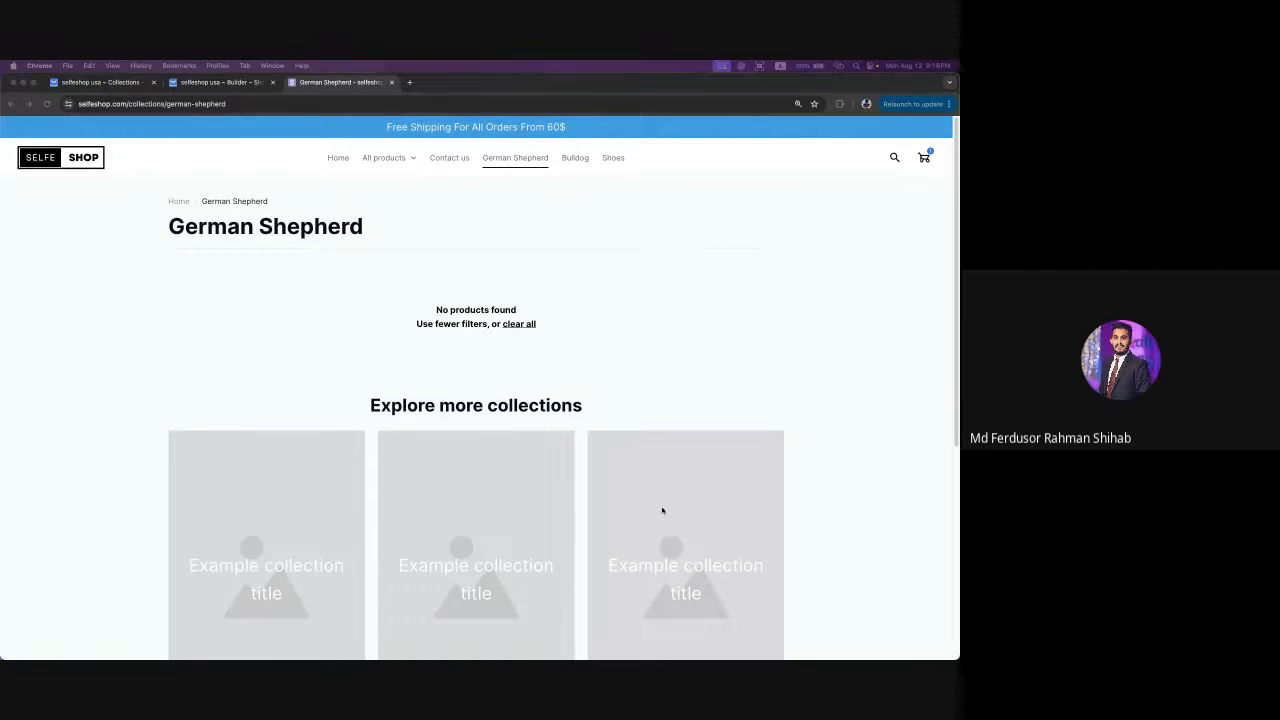
left_click(386, 158)
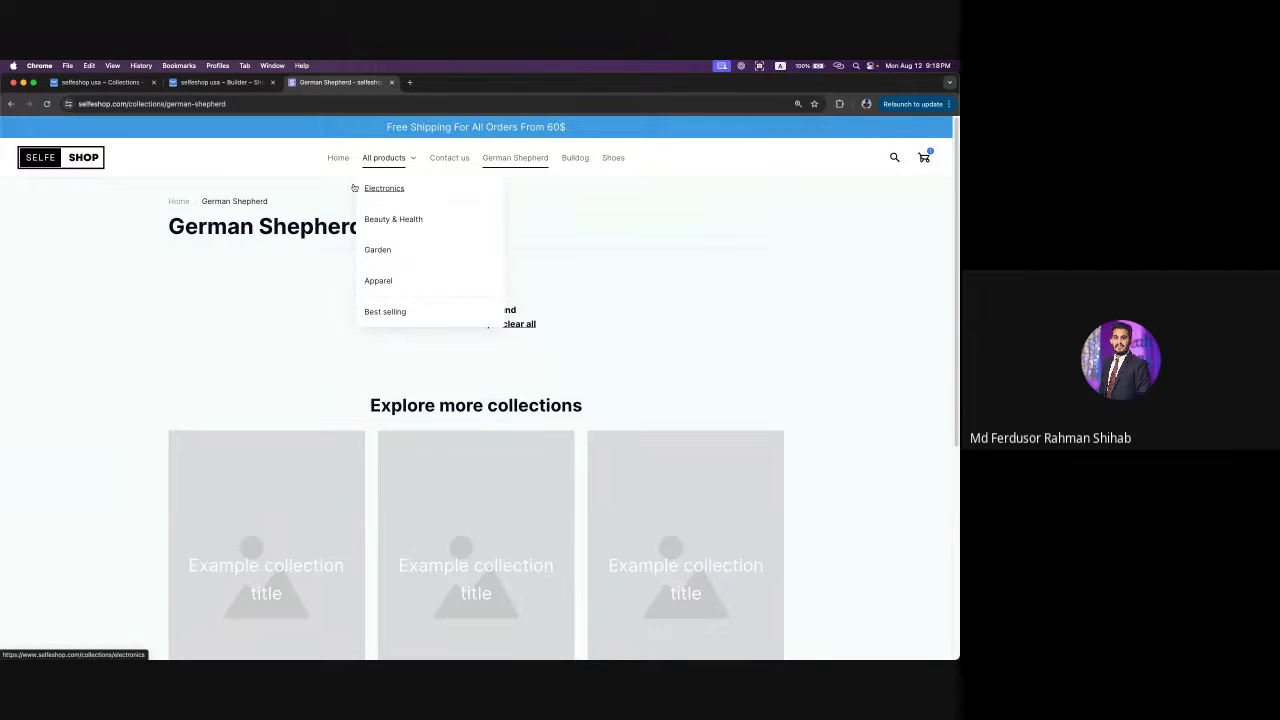
- Open daraz.com.bd in a new tab, enter its Smart Phones category and examine the nested Categories menu
key("super+t")
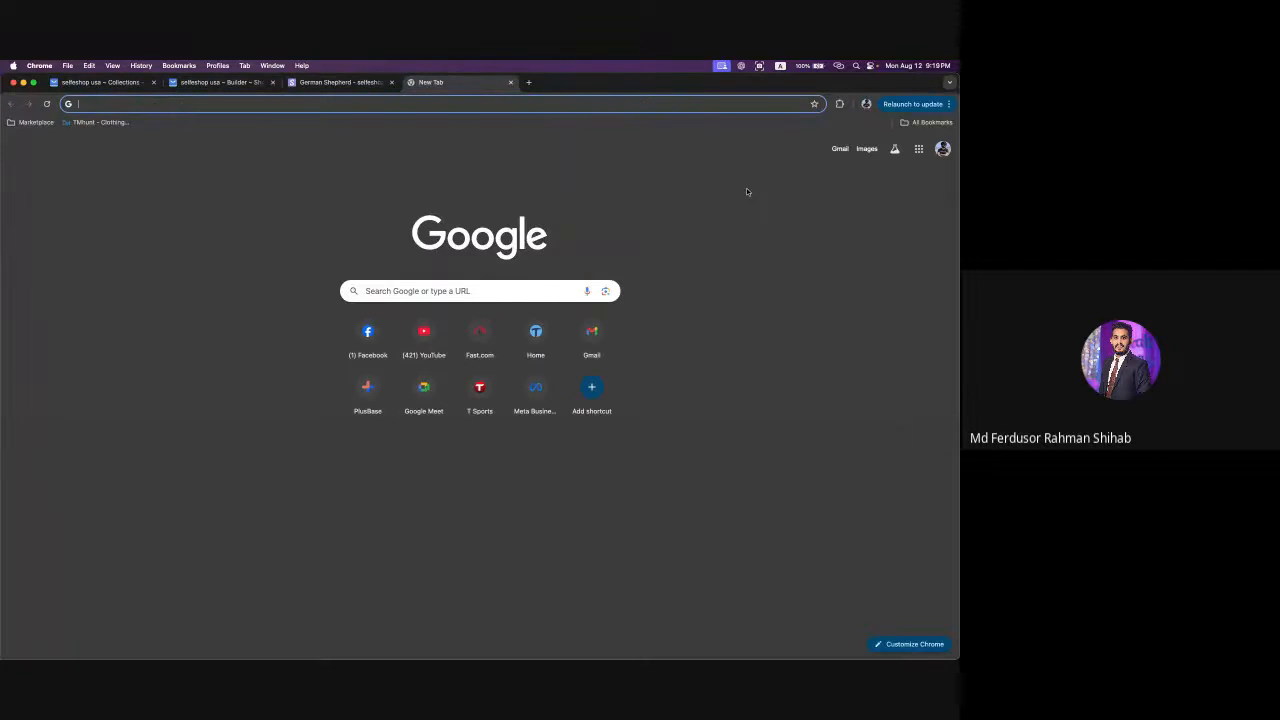
type("dar")
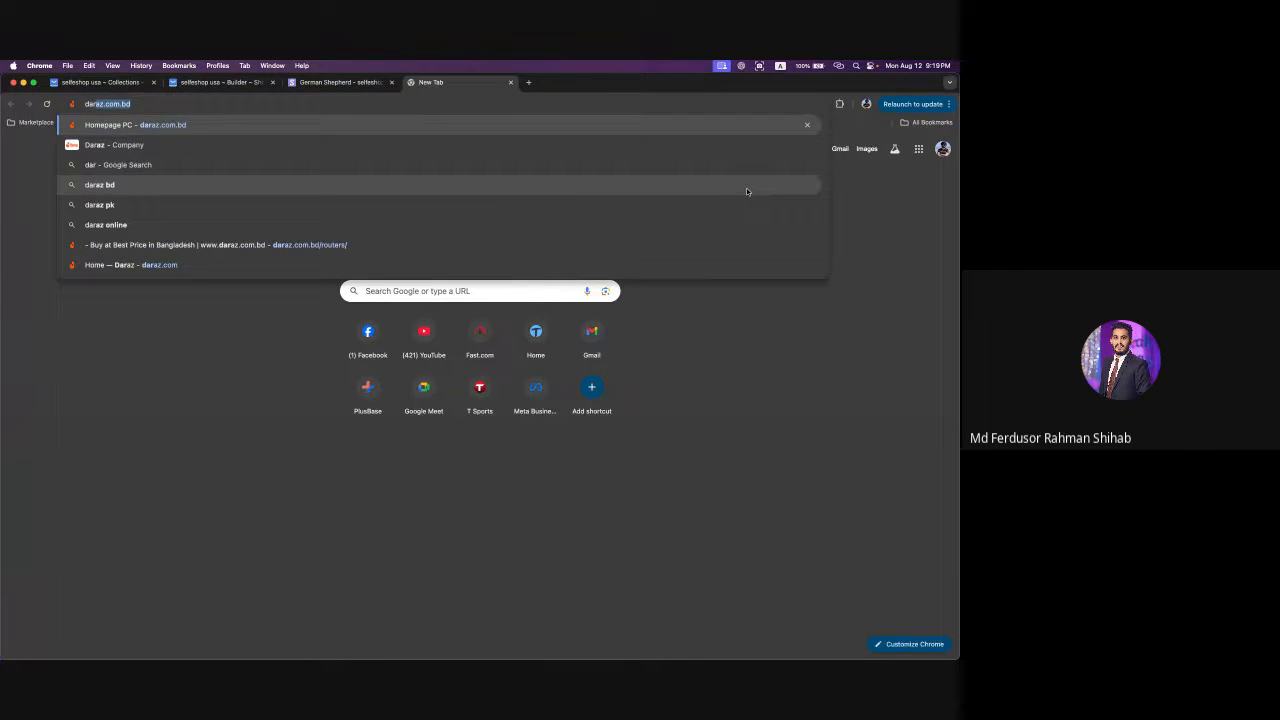
key("Return")
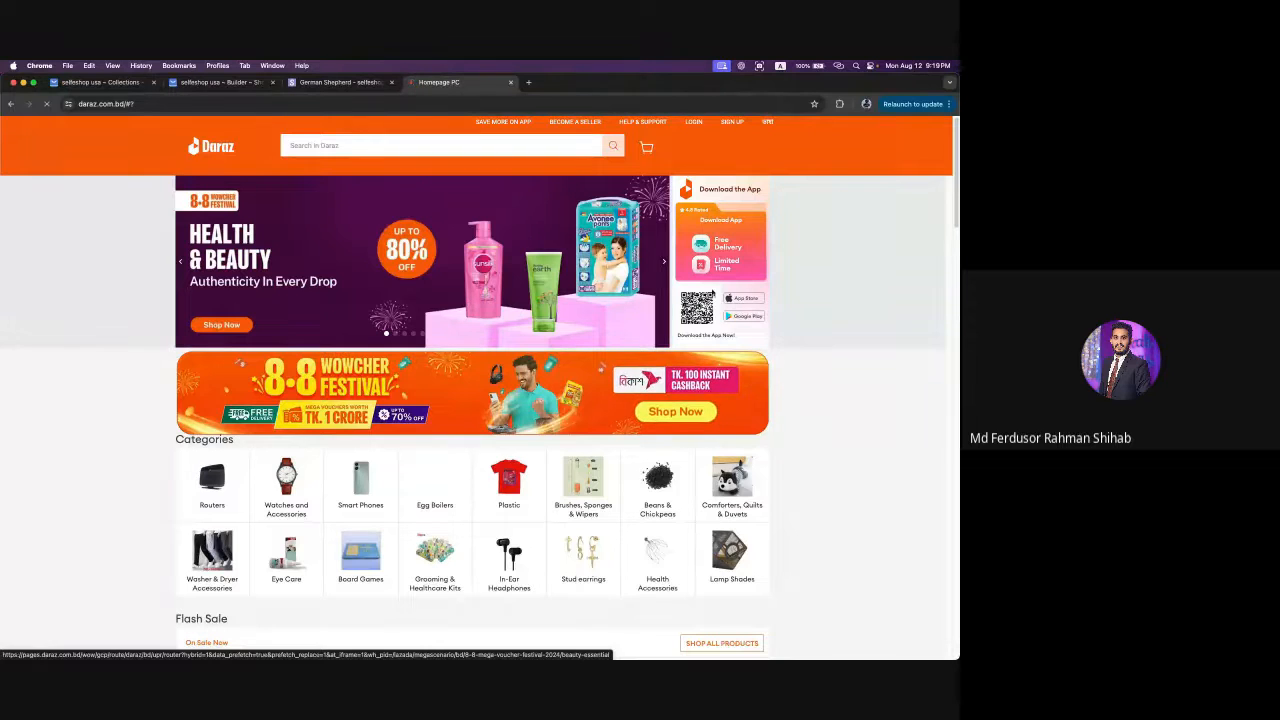
scroll(500, 400, "down", 1)
left_click(360, 458)
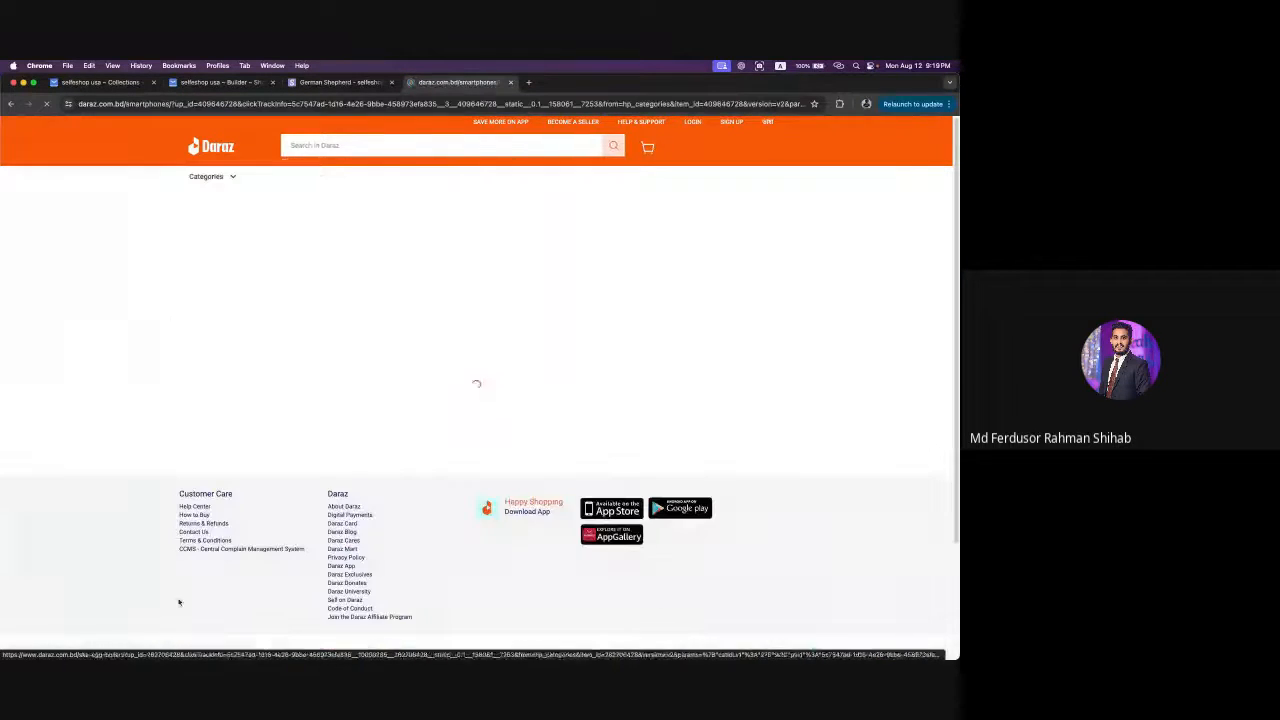
mouse_move(237, 182)
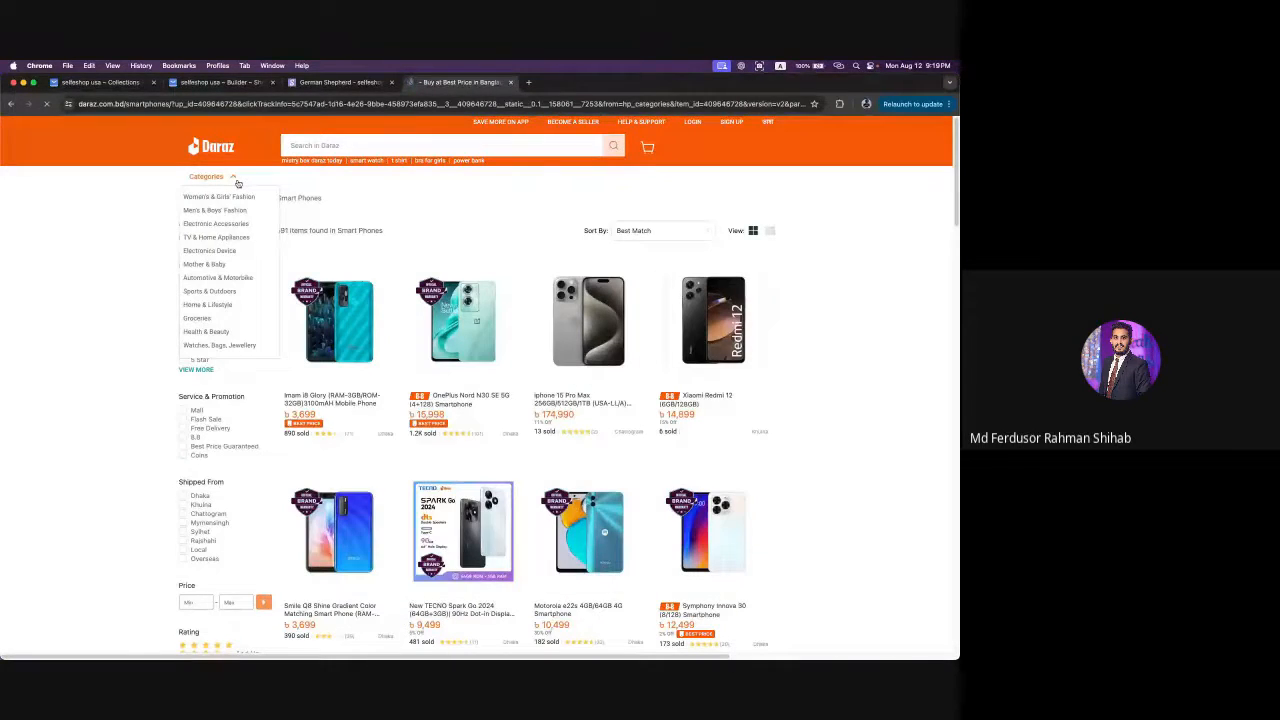
mouse_move(232, 210)
mouse_move(304, 210)
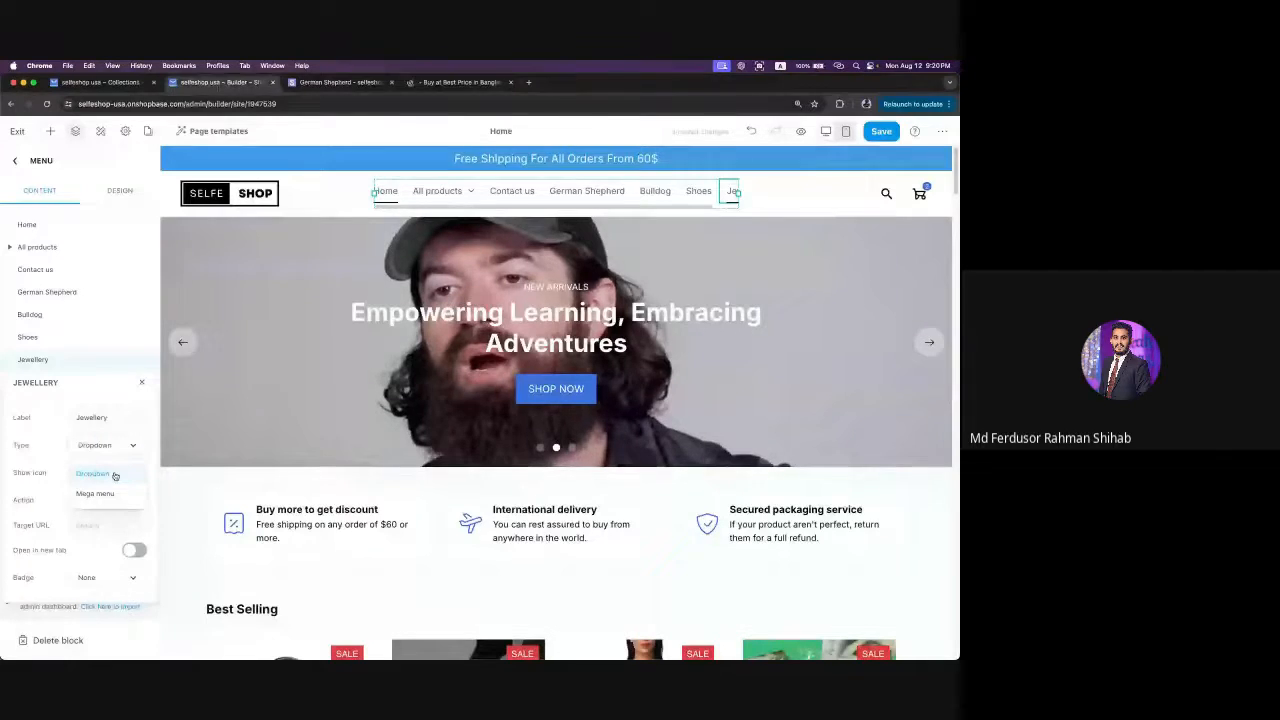
- Set the Jewellery header menu item's type to Dropdown in the website builder
left_click(110, 473)
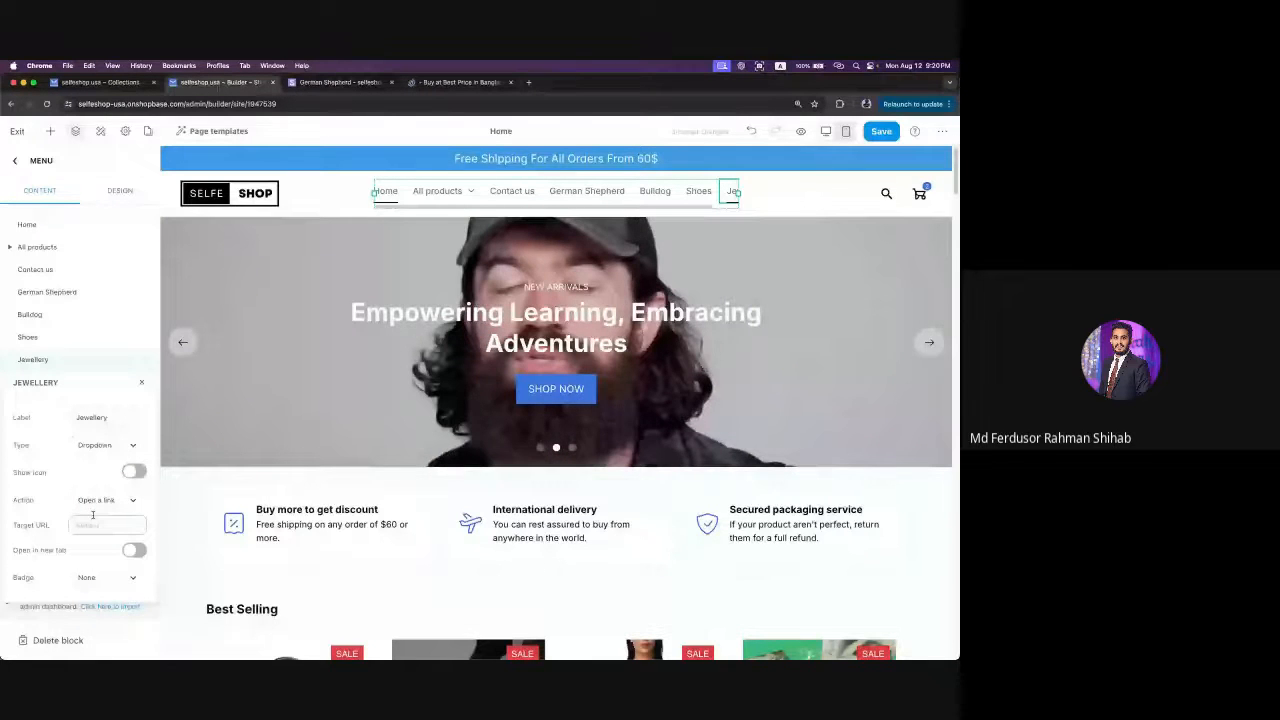
left_click(111, 638)
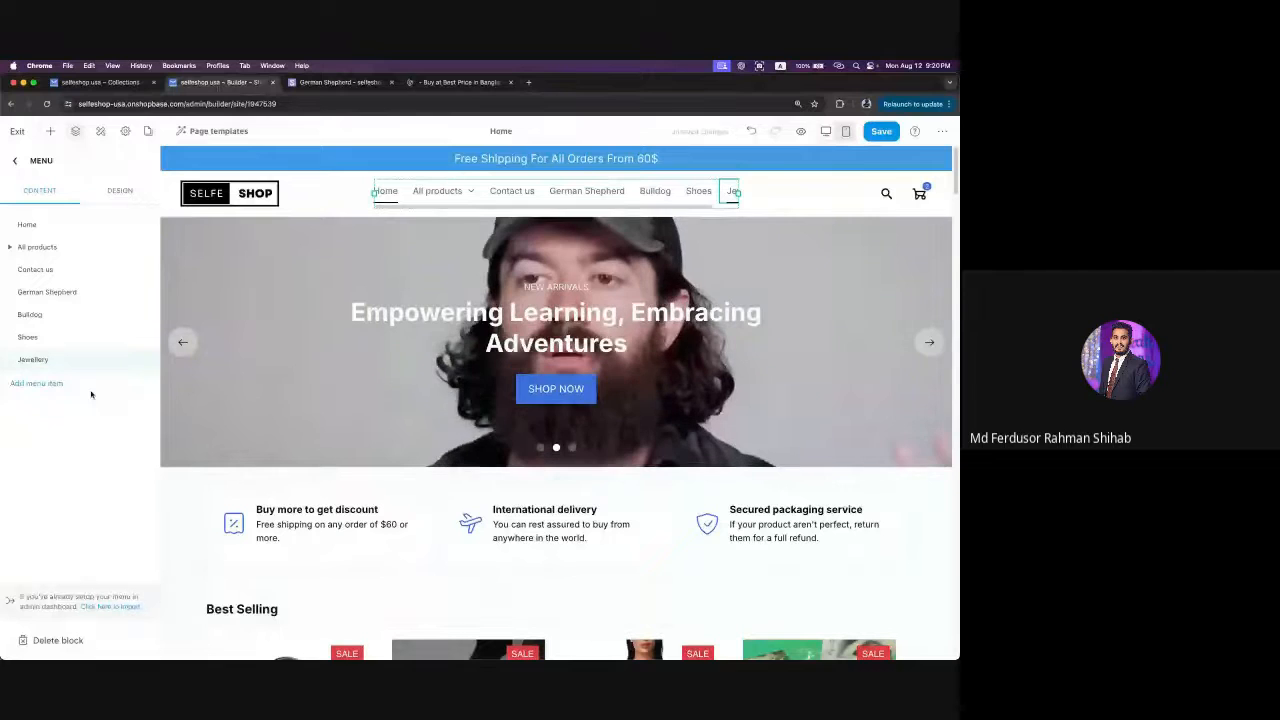
mouse_move(66, 364)
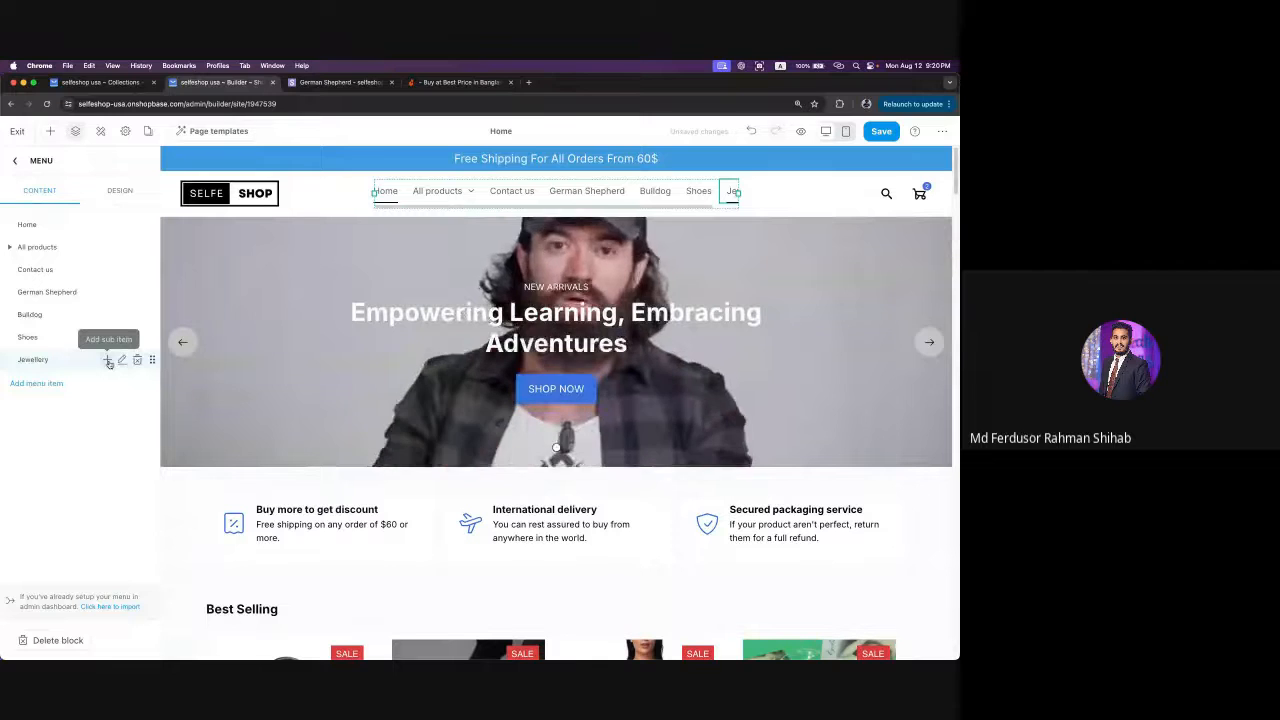
- Add a sub-item labelled Necklaces under the Jewellery menu item and set its action to Go to page
left_click(108, 360)
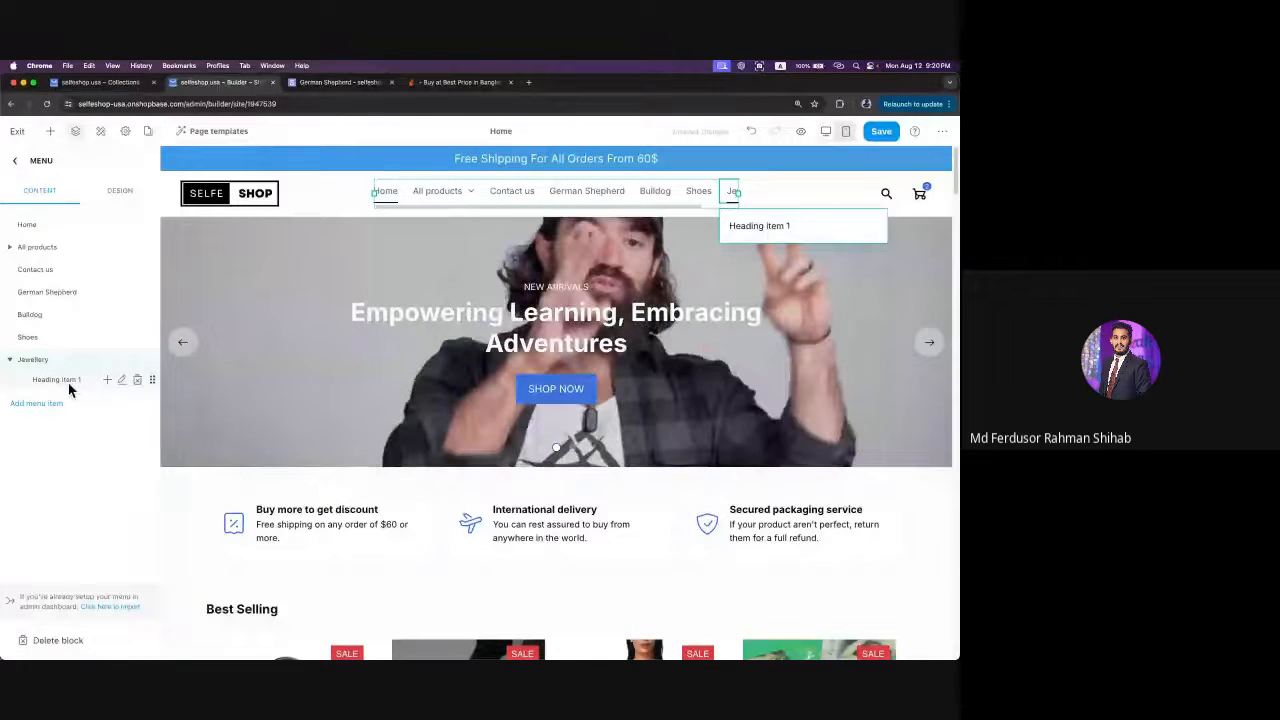
left_click(78, 383)
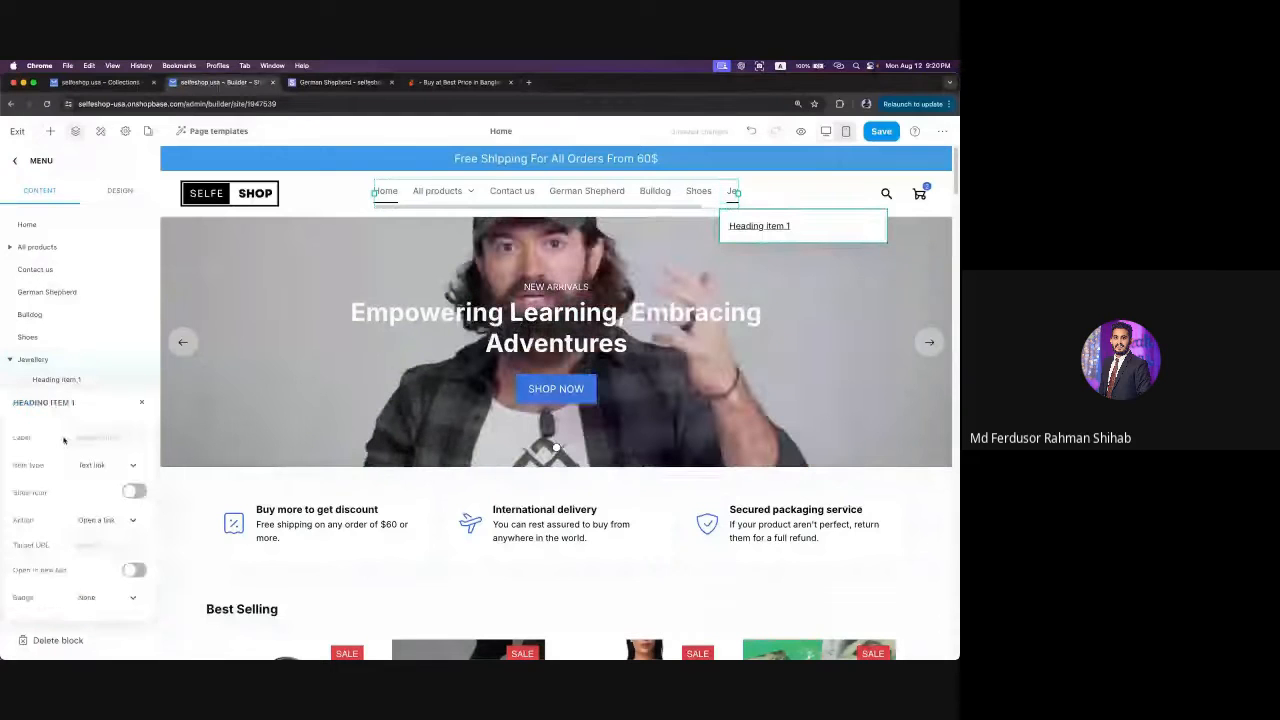
left_click(80, 438)
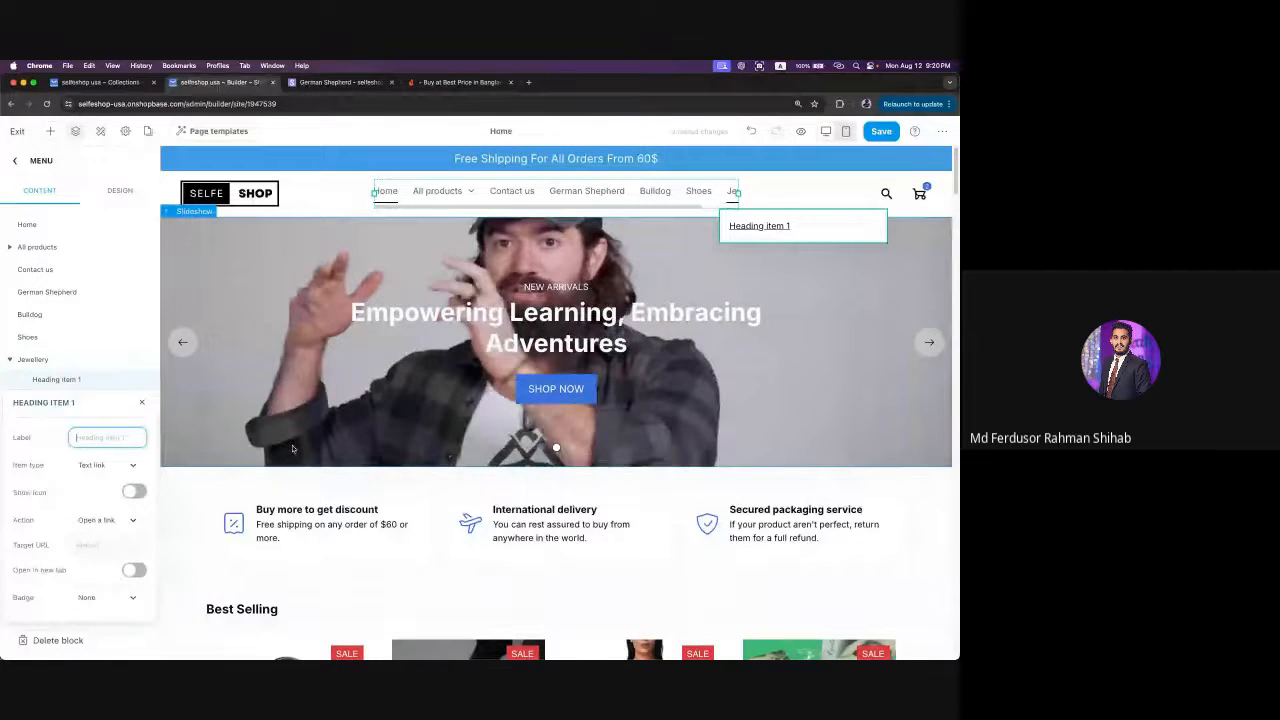
type("Neck")
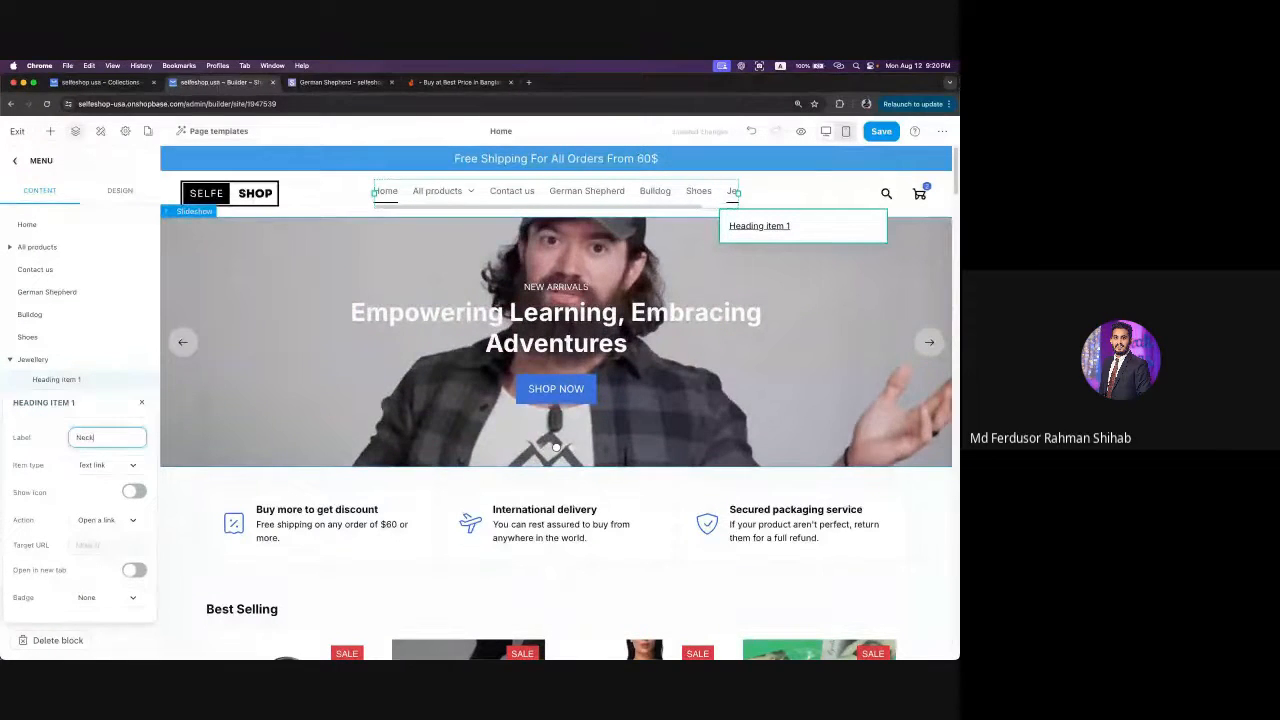
type("laces")
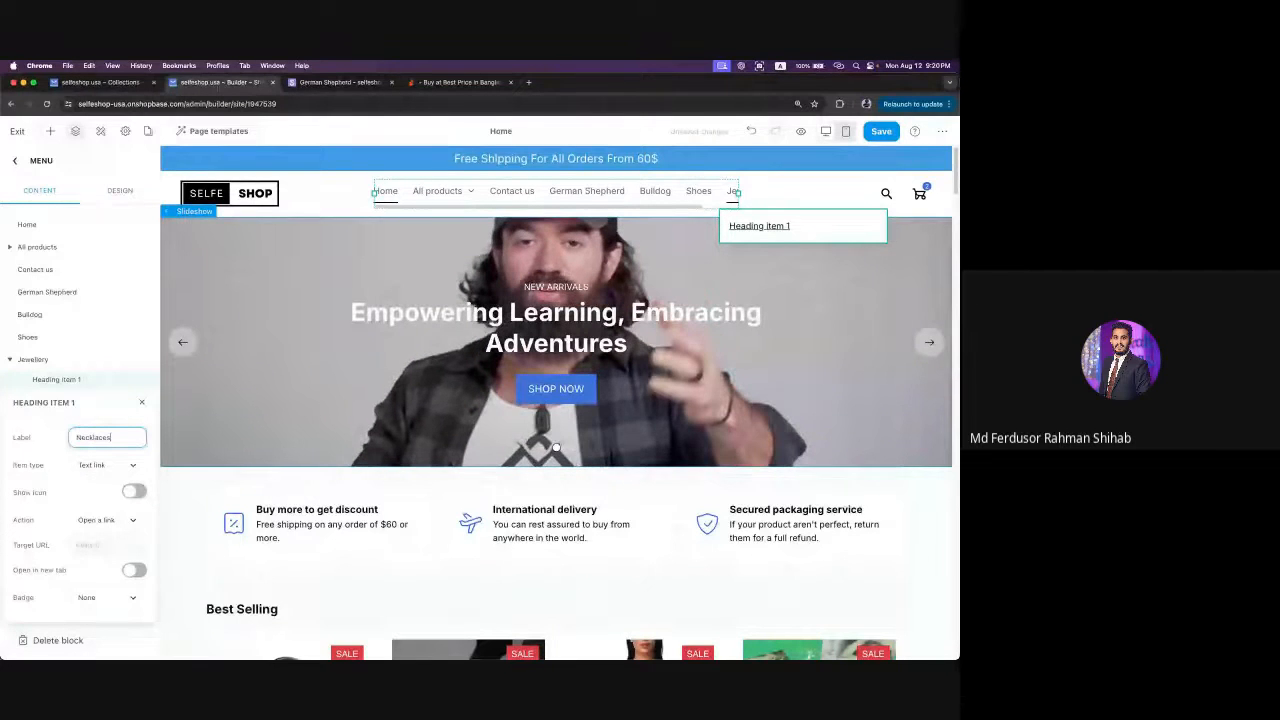
left_click(118, 531)
left_click(108, 419)
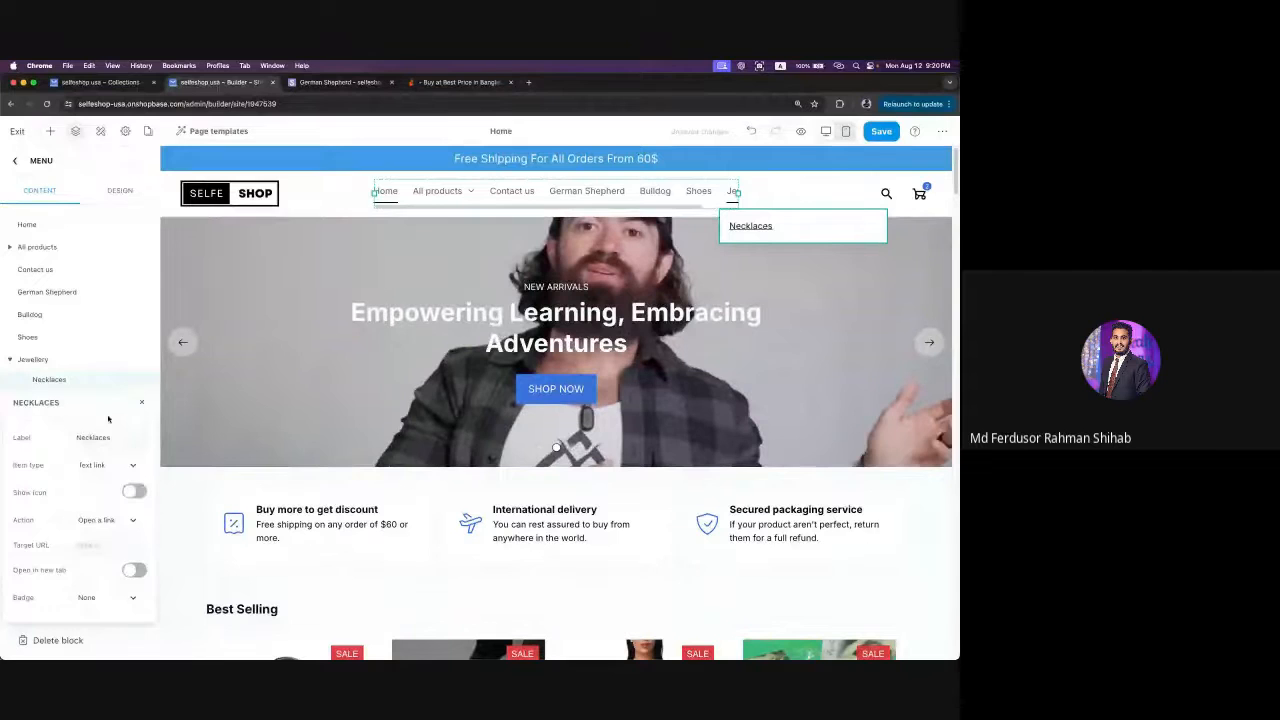
- Target the Necklaces sub-item at the Necklaces collection detail page, with opening in a new tab turned off
left_click(100, 545)
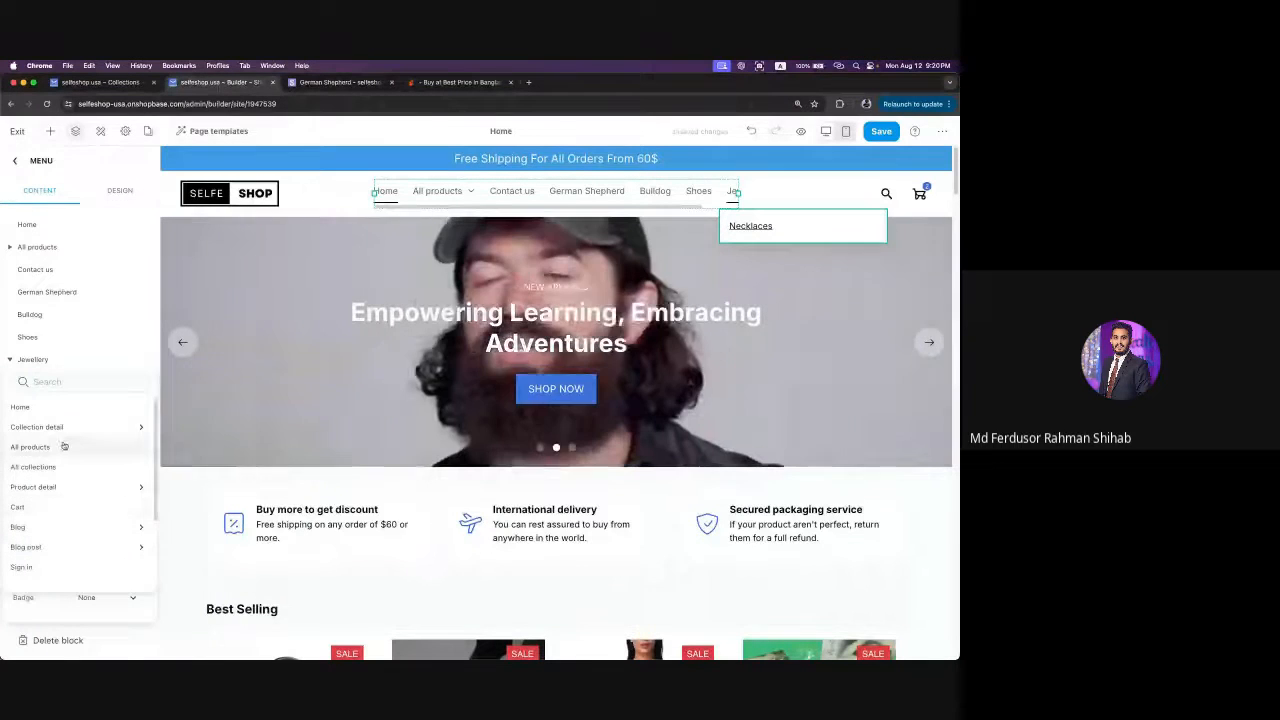
left_click(63, 430)
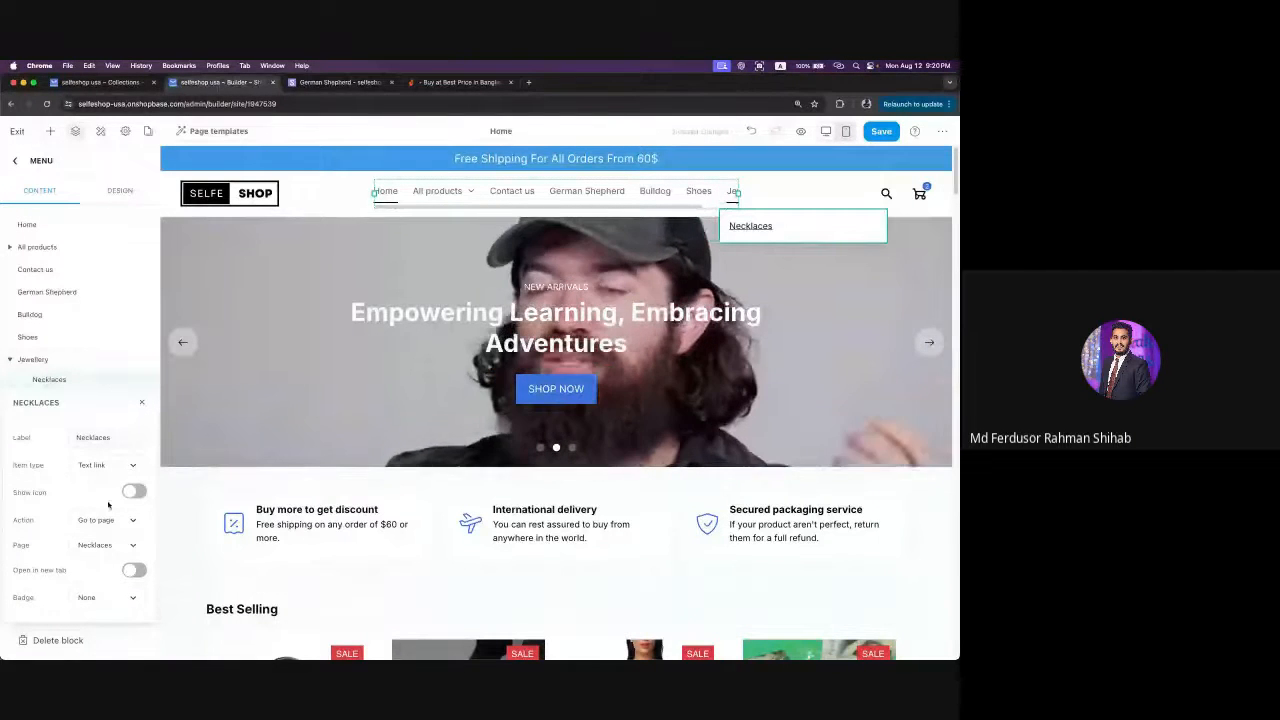
left_click(125, 638)
left_click(40, 405)
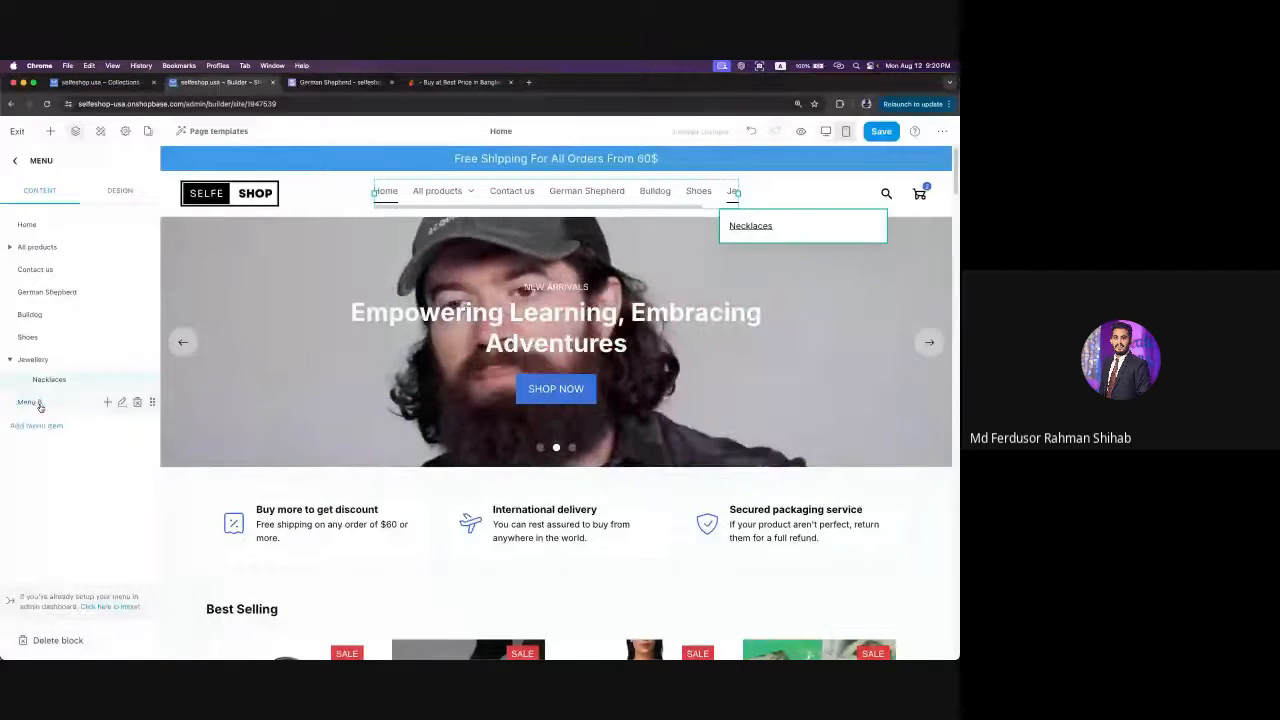
left_click(137, 401)
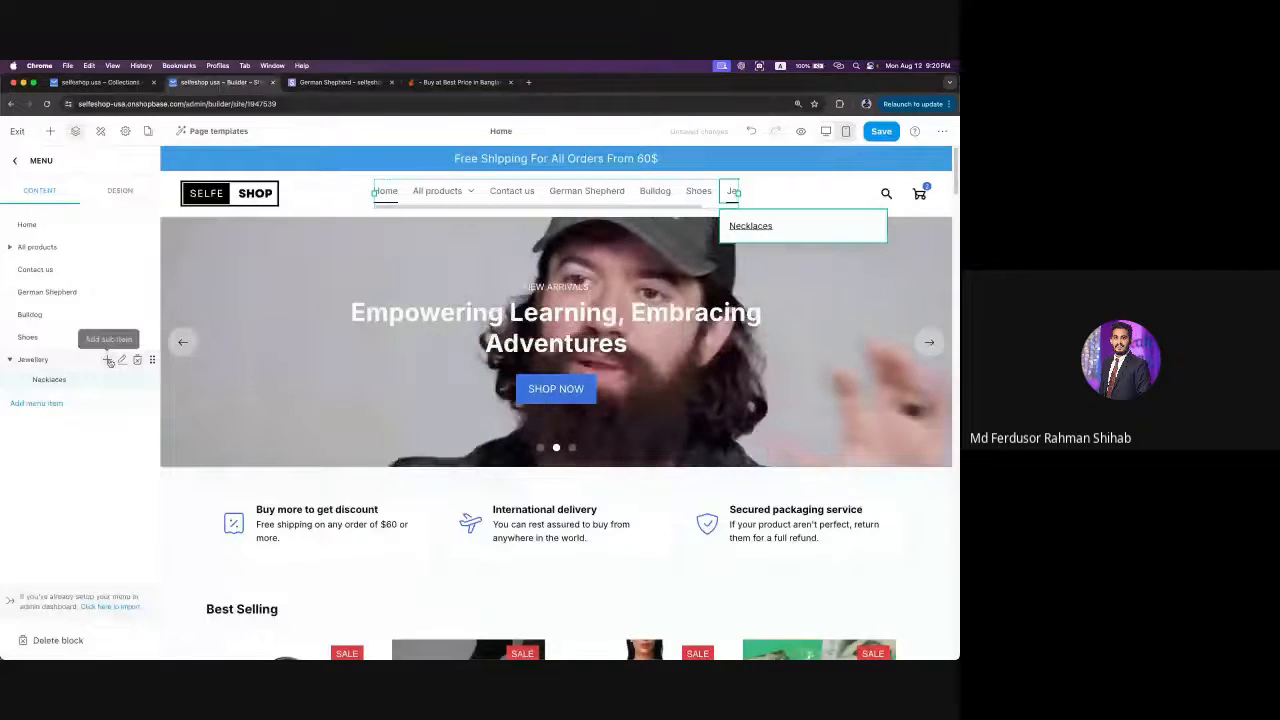
- Add a second sub-item under the Jewellery menu item and label it Braceletes
left_click(108, 360)
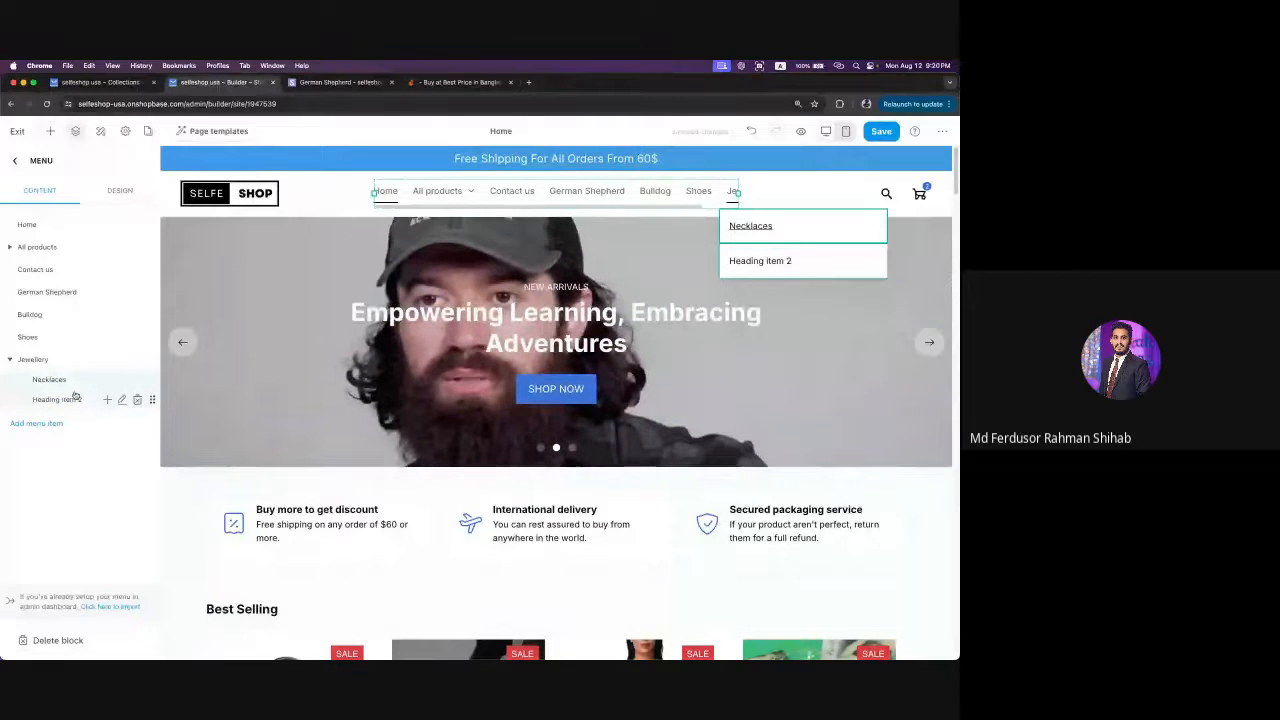
left_click(122, 379)
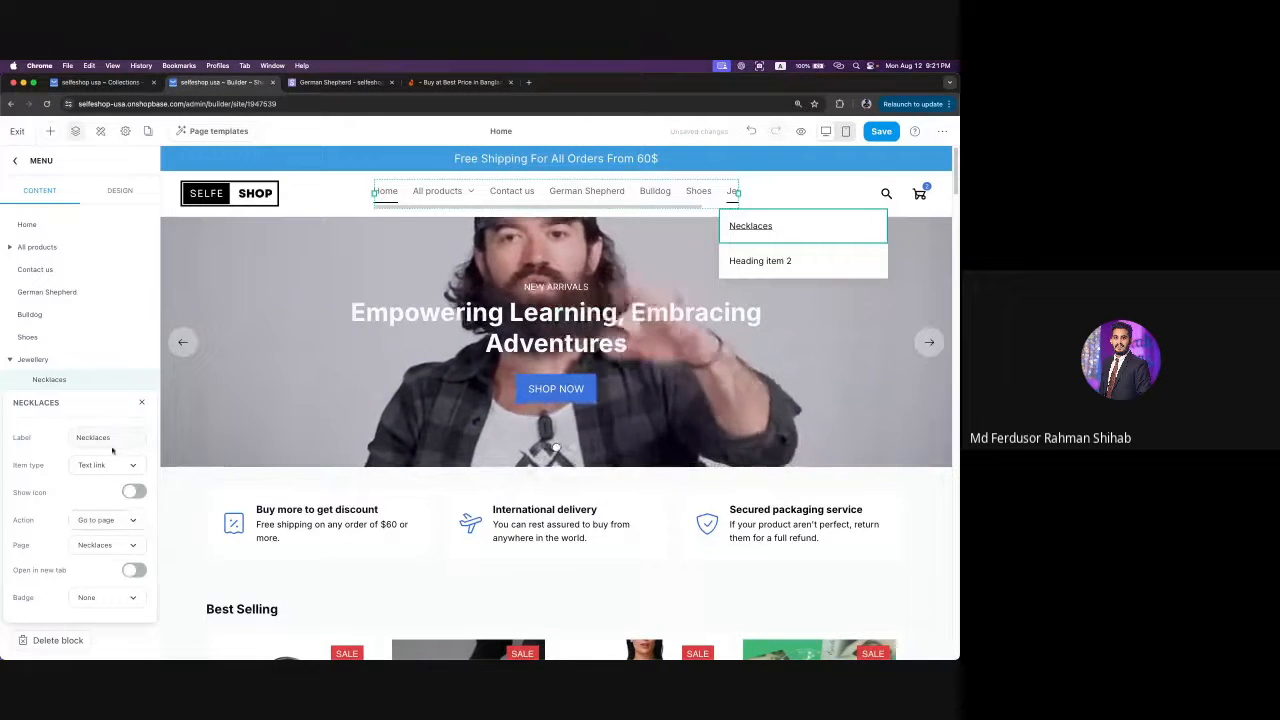
left_click(141, 404)
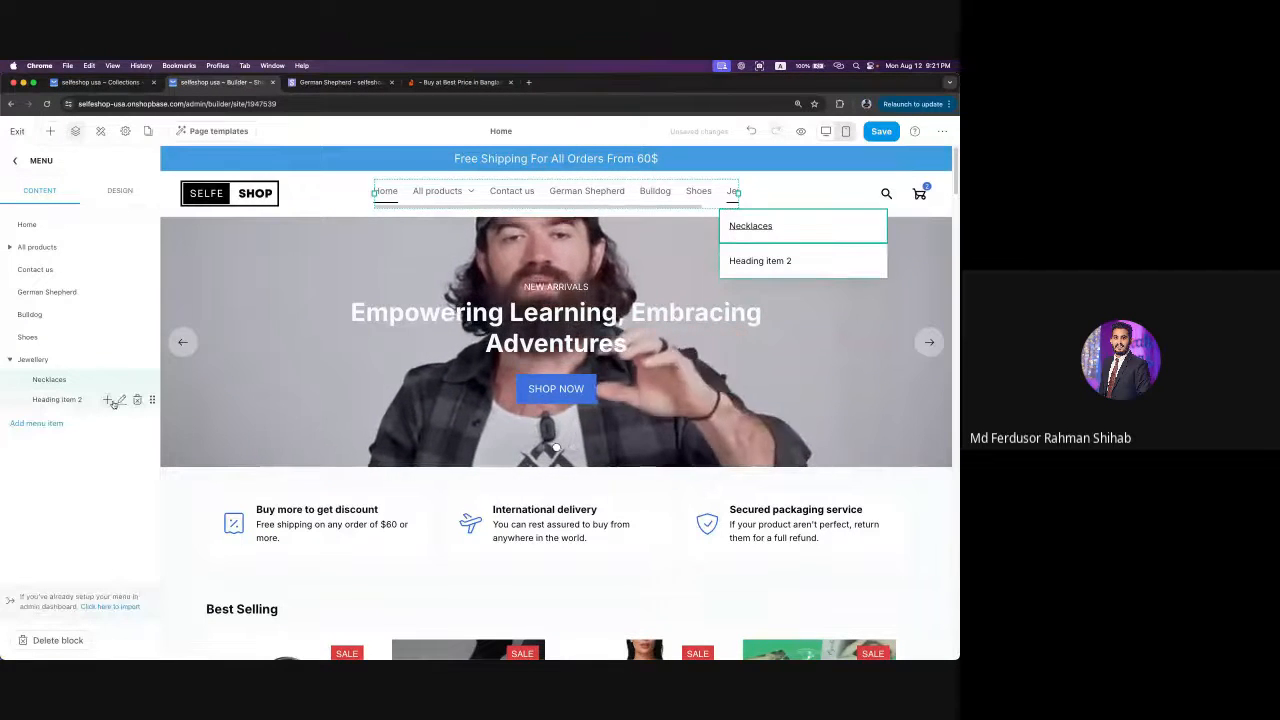
left_click(122, 399)
left_click(101, 457)
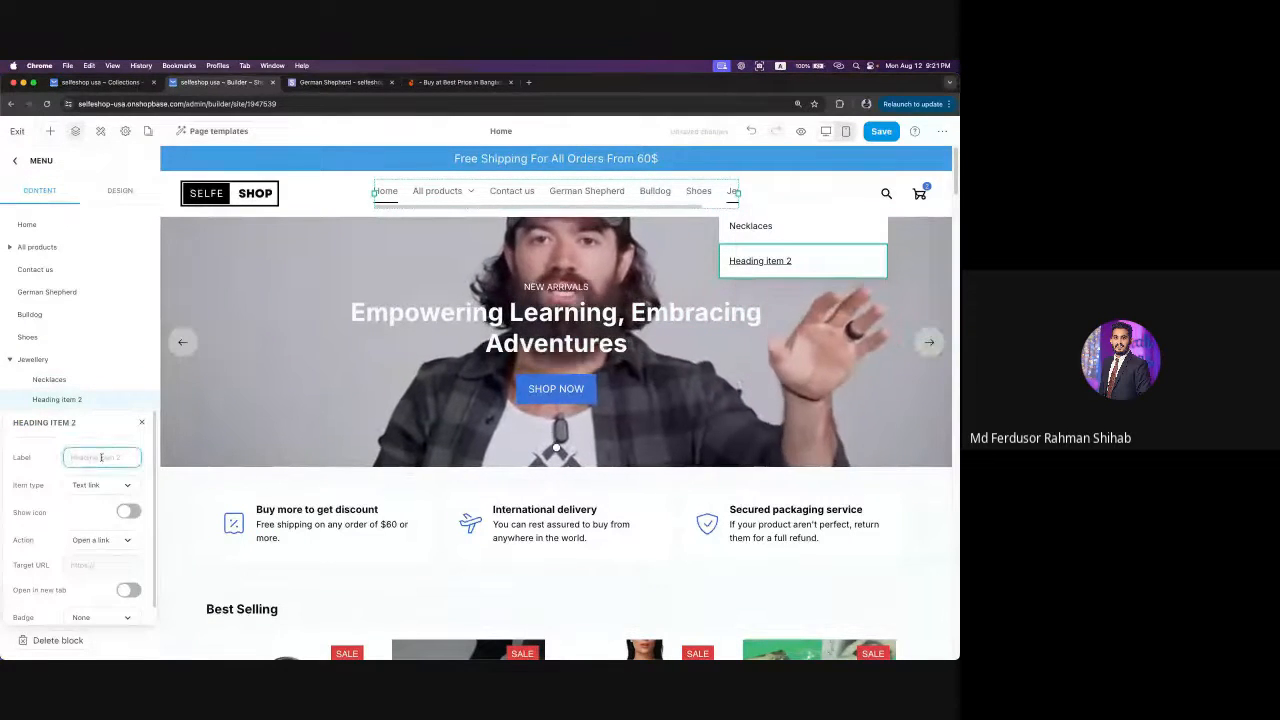
type("Brac")
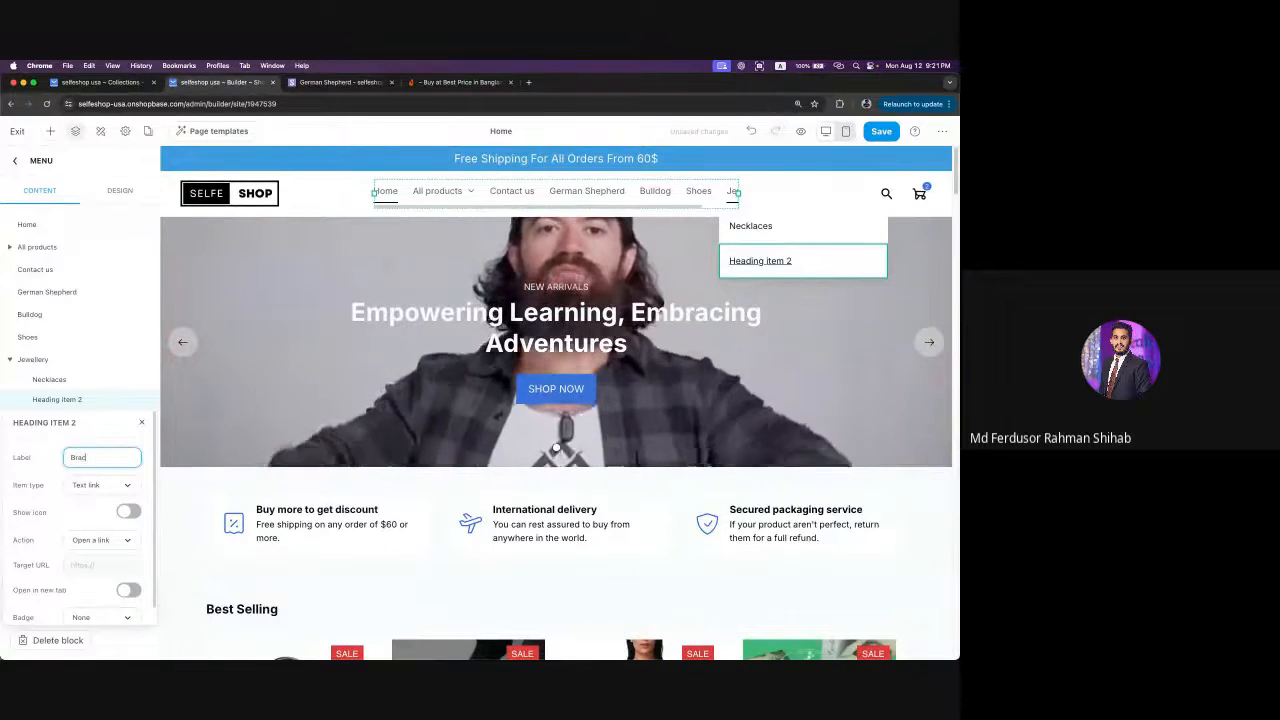
type("elent")
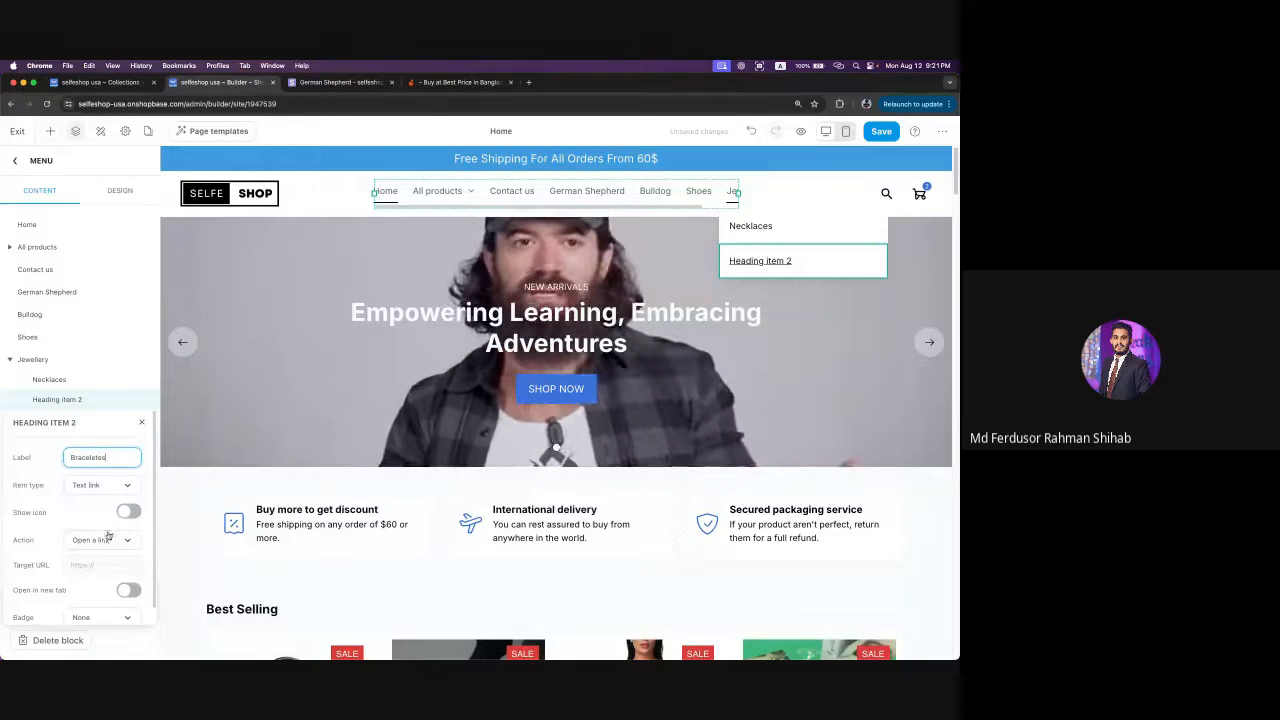
- Set the Braceletes sub-item to go to the Braceletes collection detail page and turn off opening in a new tab
left_click(108, 538)
left_click(88, 442)
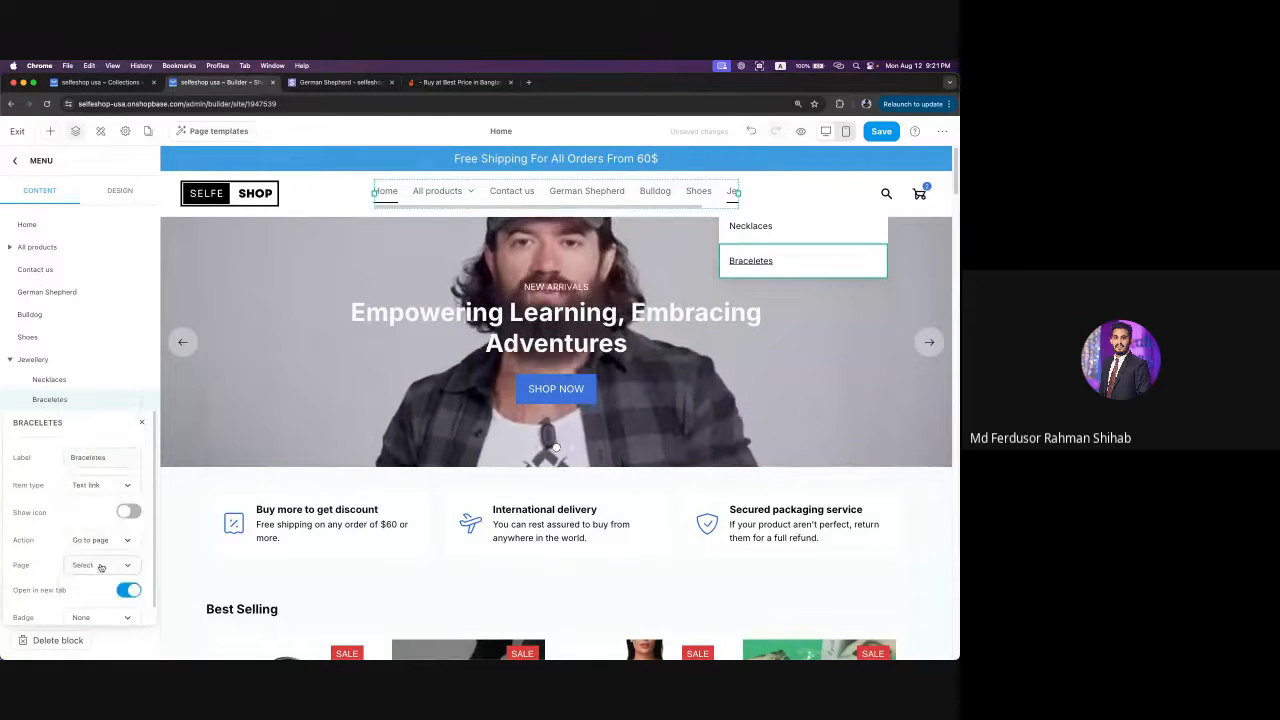
left_click(101, 568)
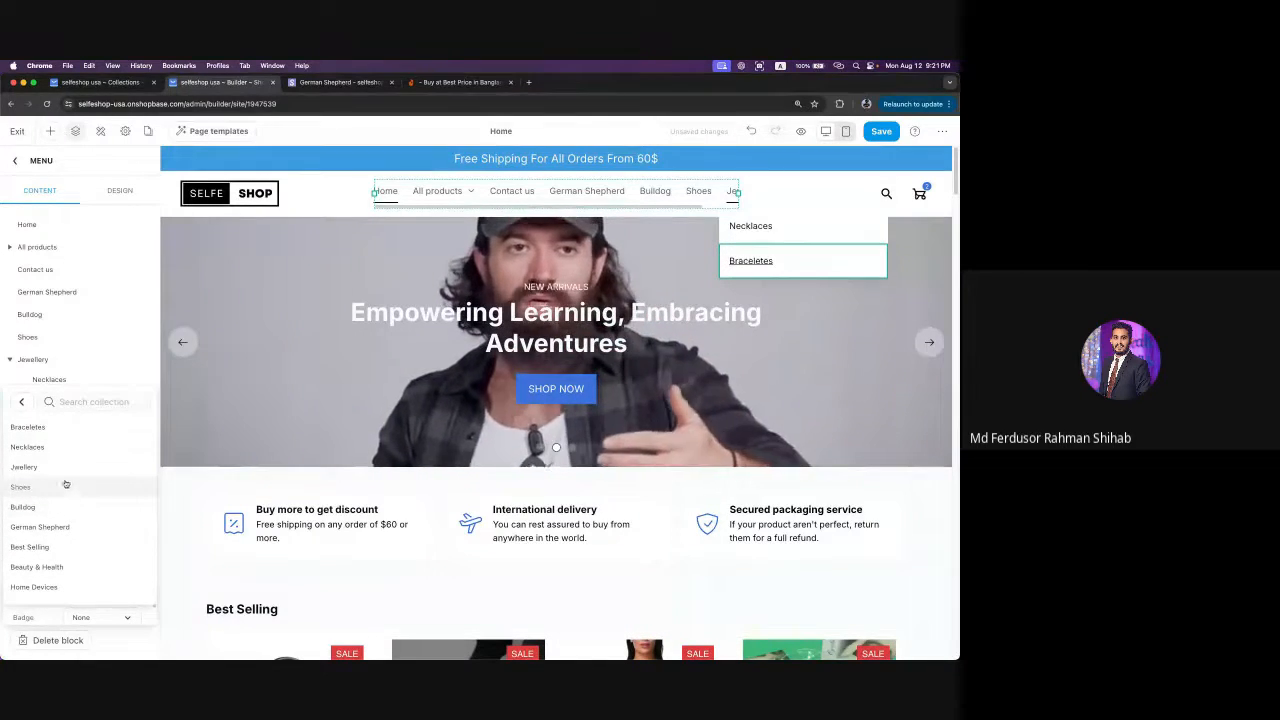
left_click(53, 428)
scroll(100, 520, "down", 1)
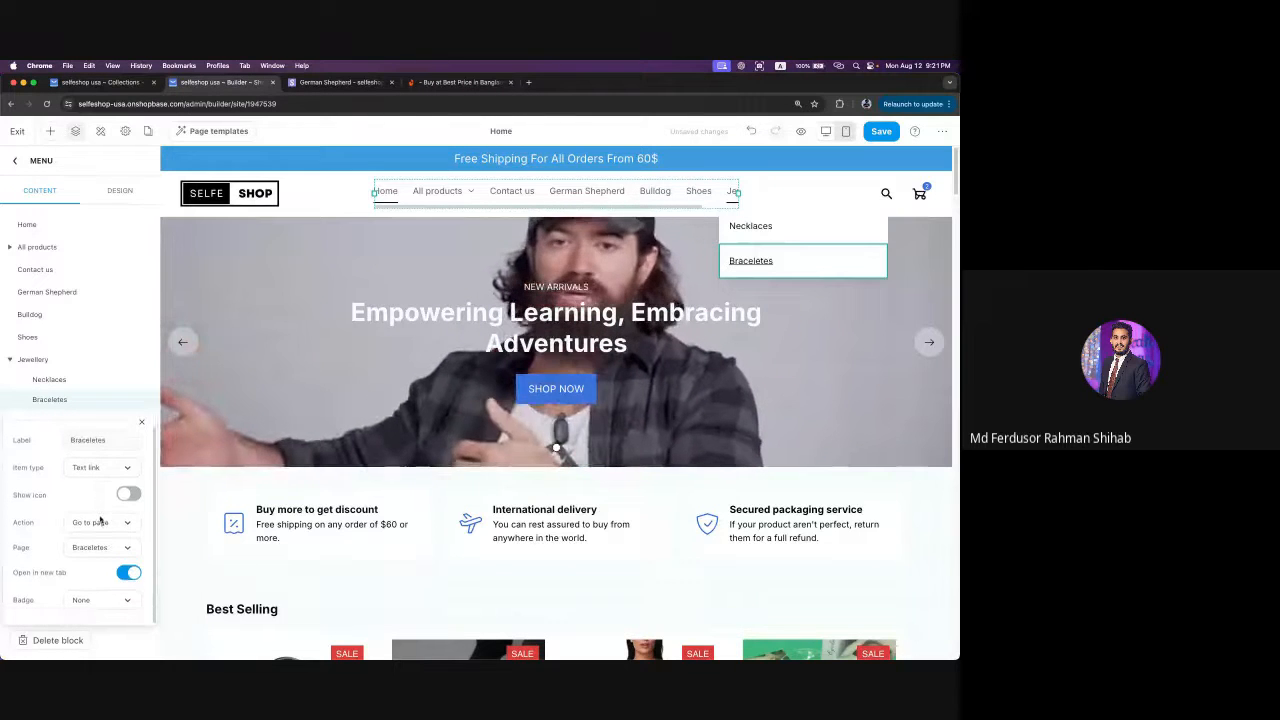
left_click(127, 573)
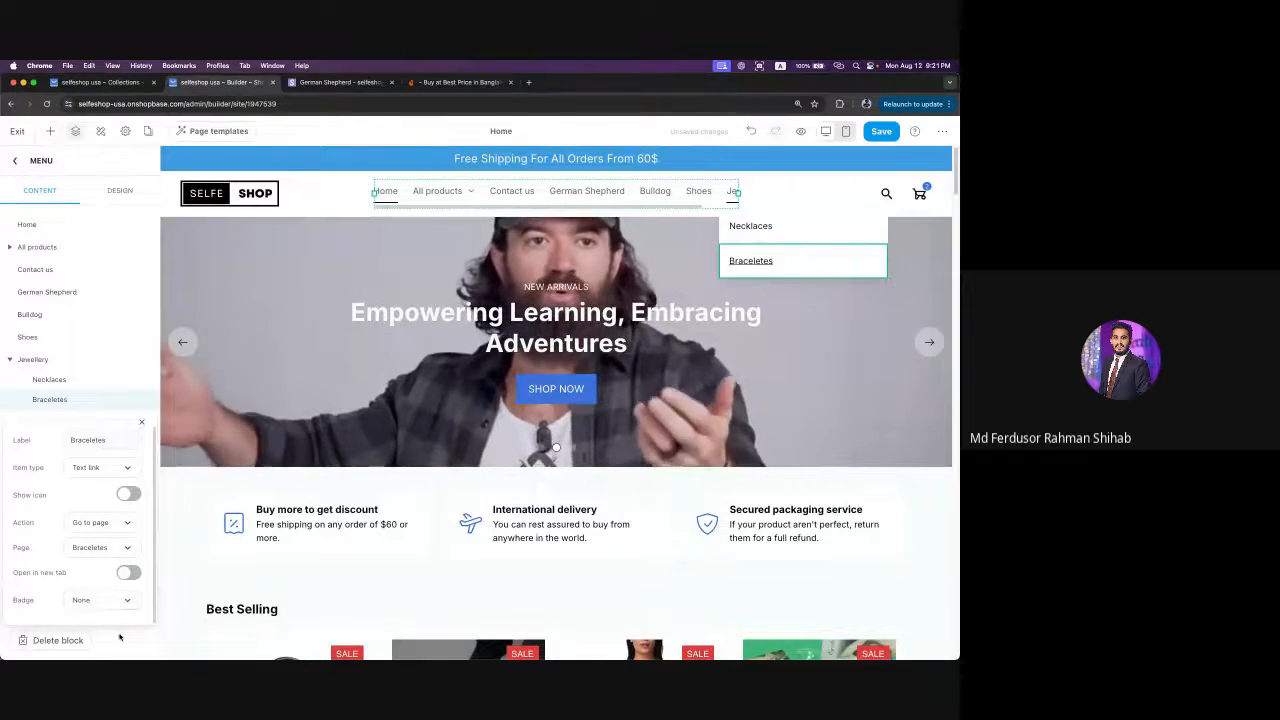
- Save the header menu with its Jewellery sub-items and check it on the storefront's German Shepherd page
left_click(141, 421)
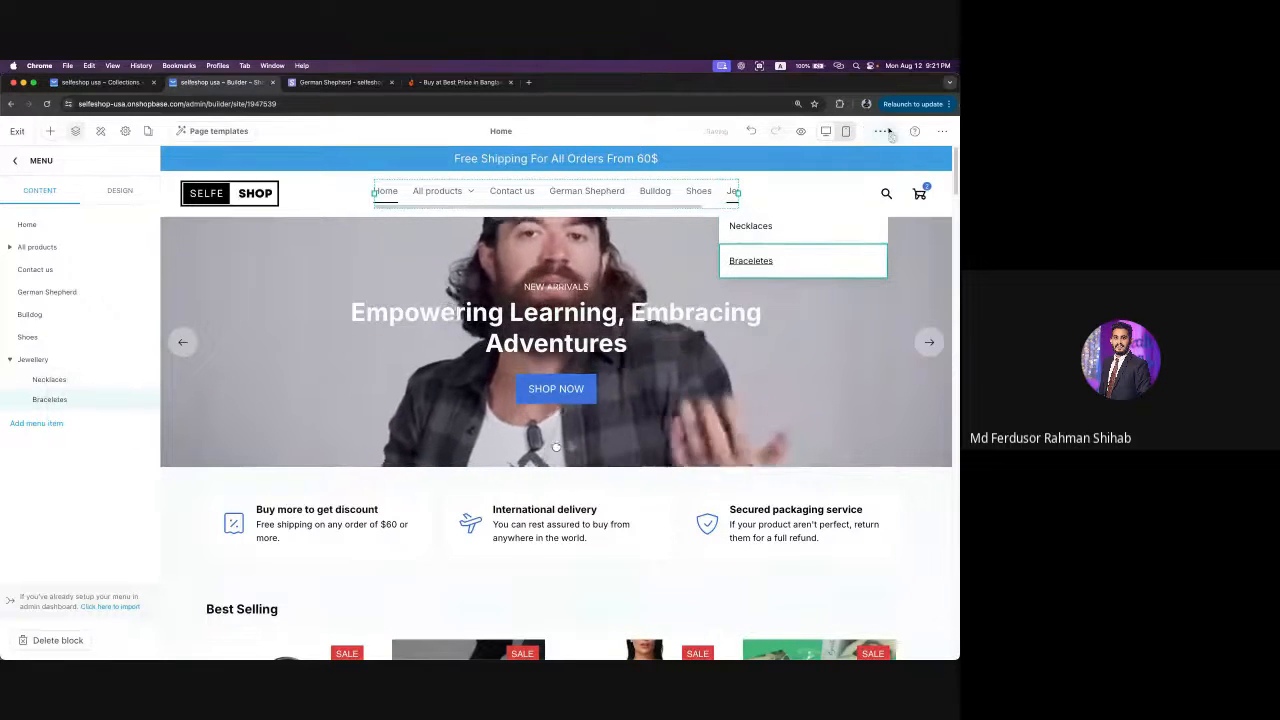
left_click(886, 133)
left_click(331, 86)
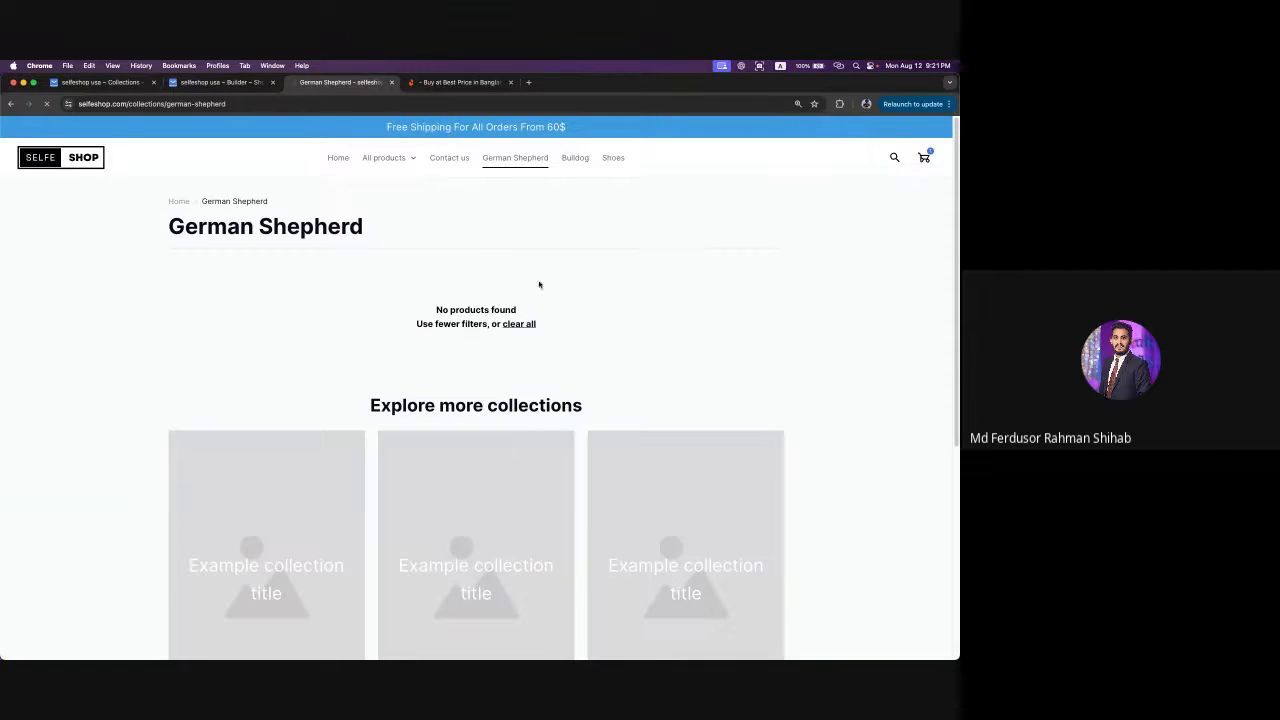
left_click(616, 160)
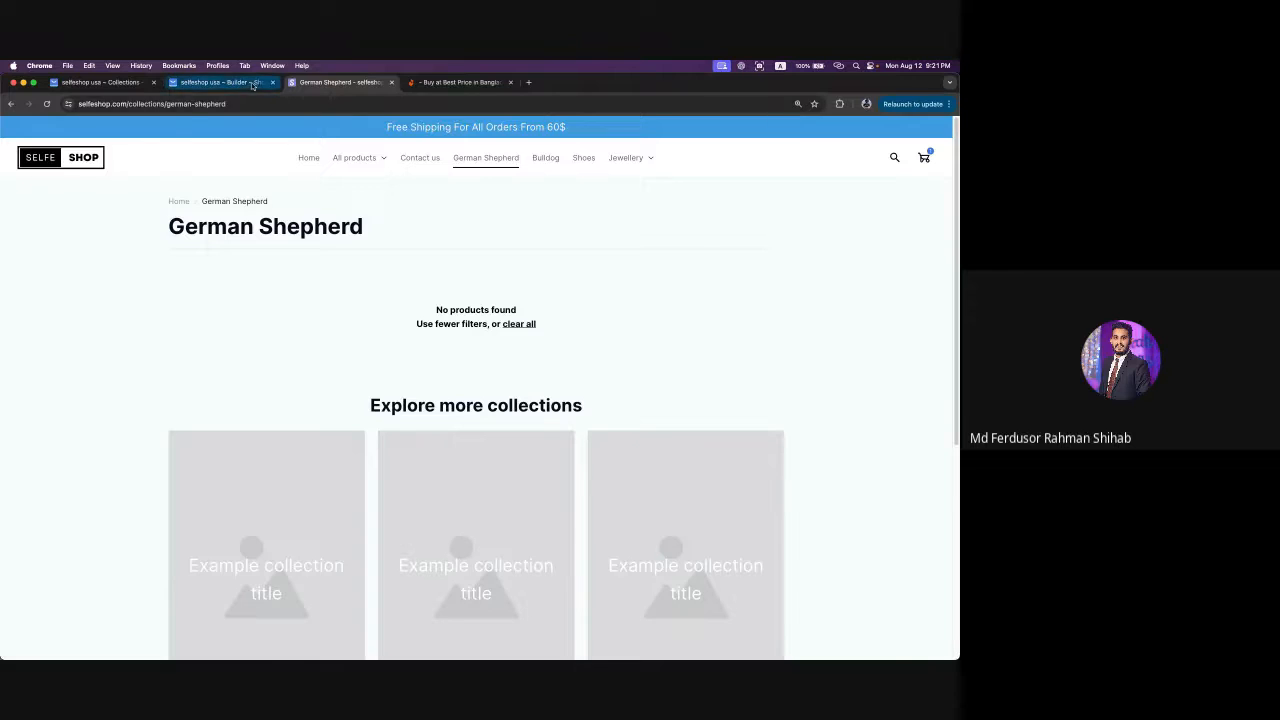
left_click(220, 82)
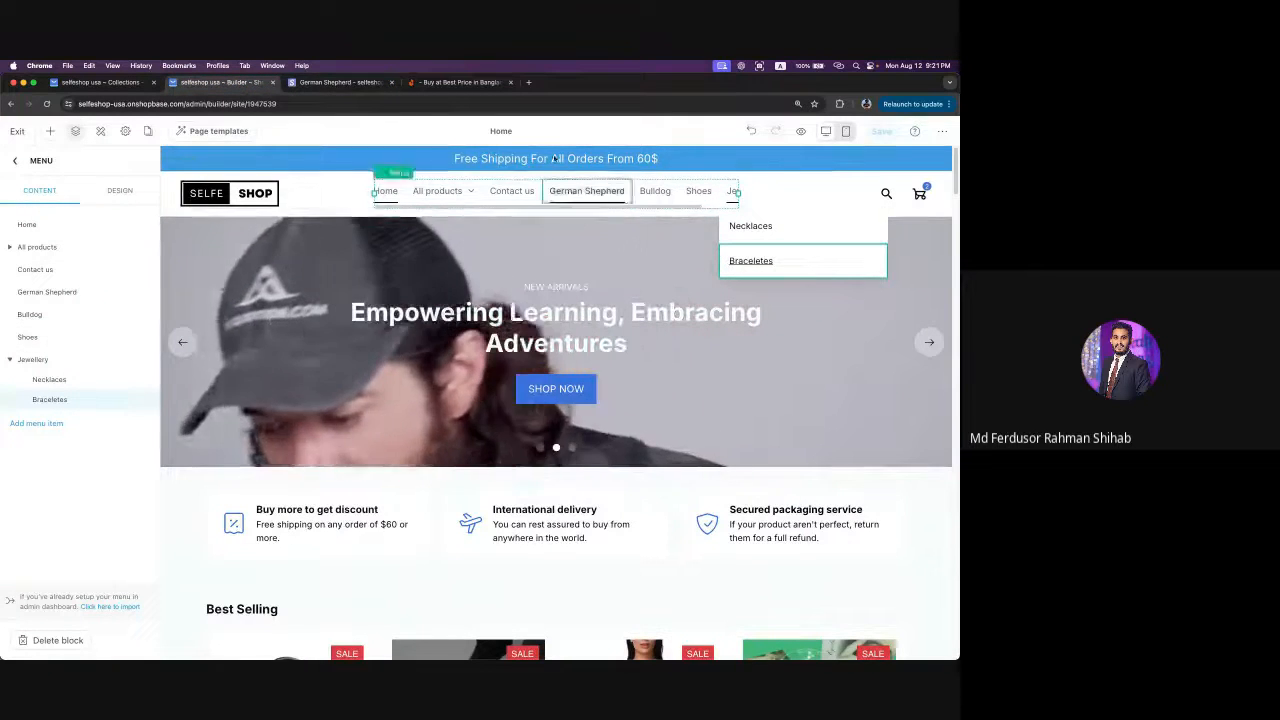
left_click(330, 85)
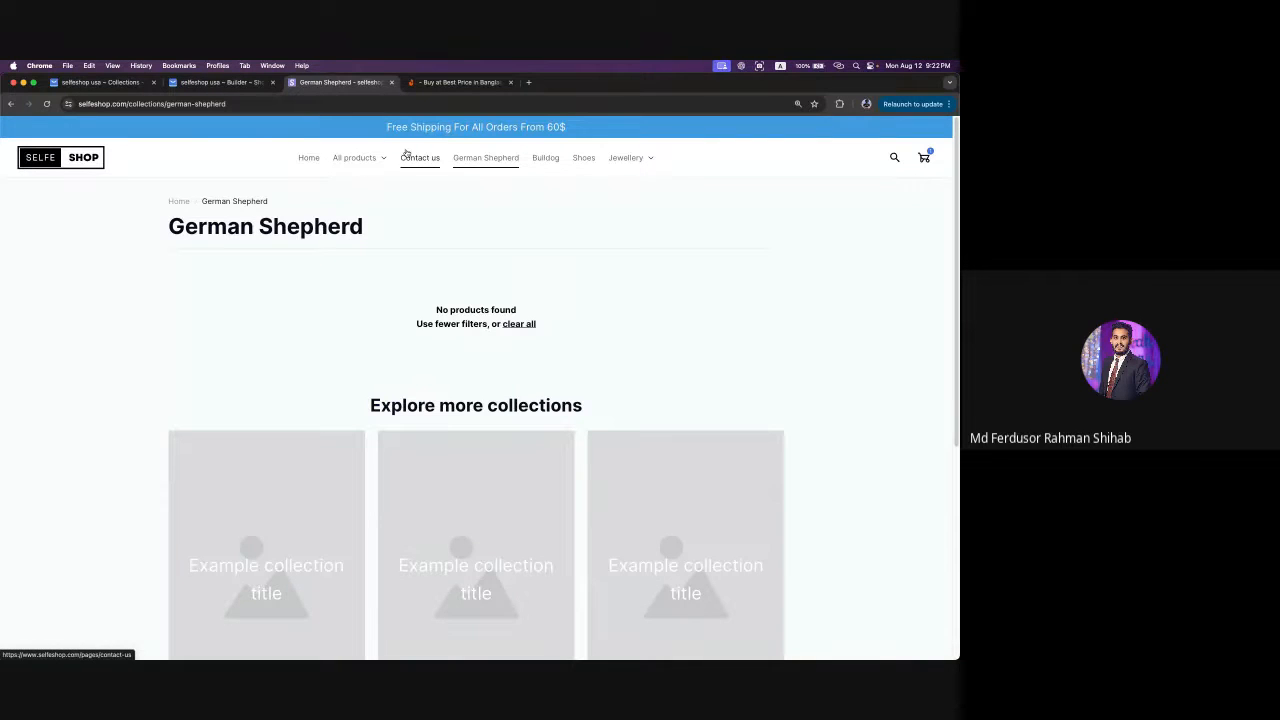
mouse_move(648, 166)
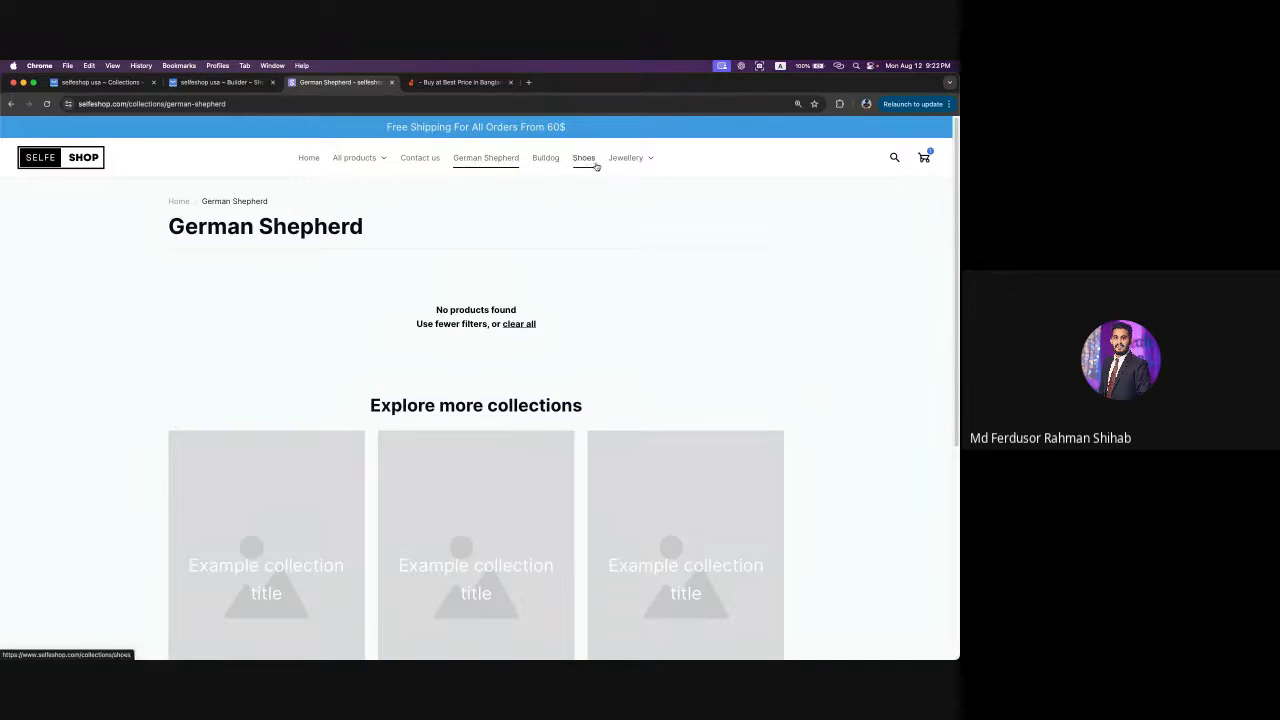
- Reorder the builder's header menu so German Shepherd, Bulldog, Shoes and Jewellery follow Home, ahead of All products and Contact us
left_click(181, 79)
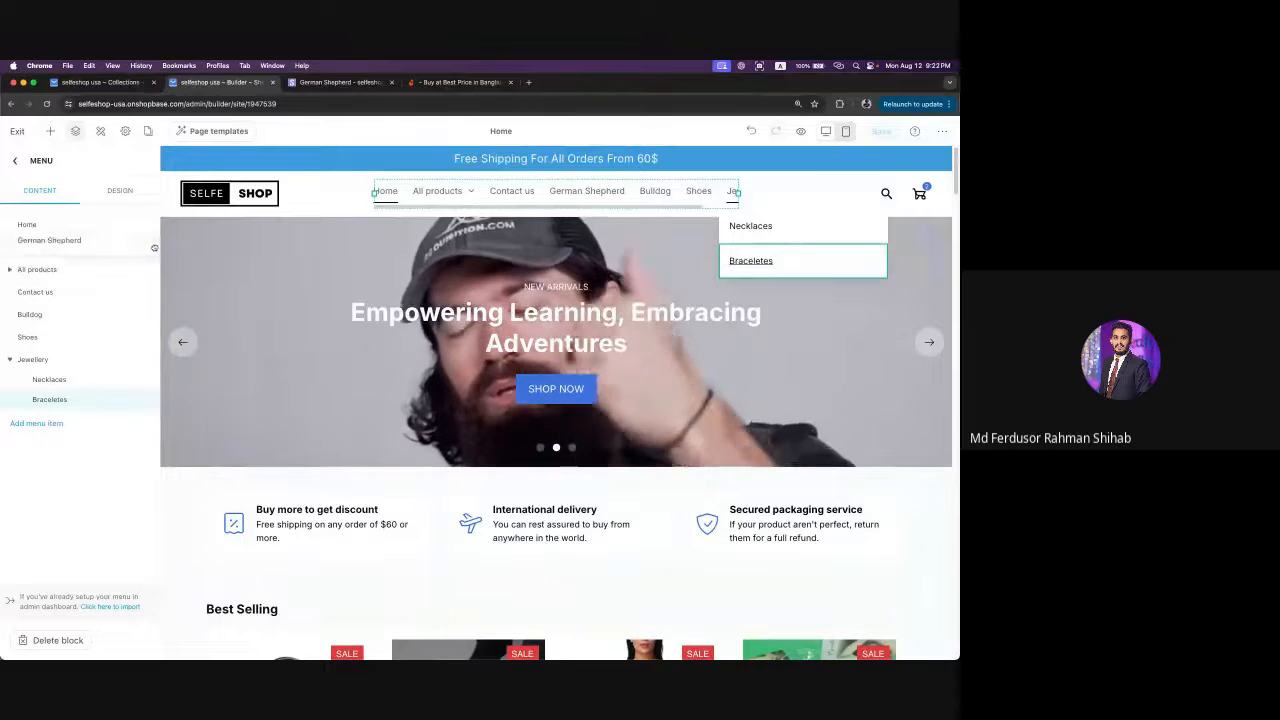
left_click_drag(154, 247, 150, 248)
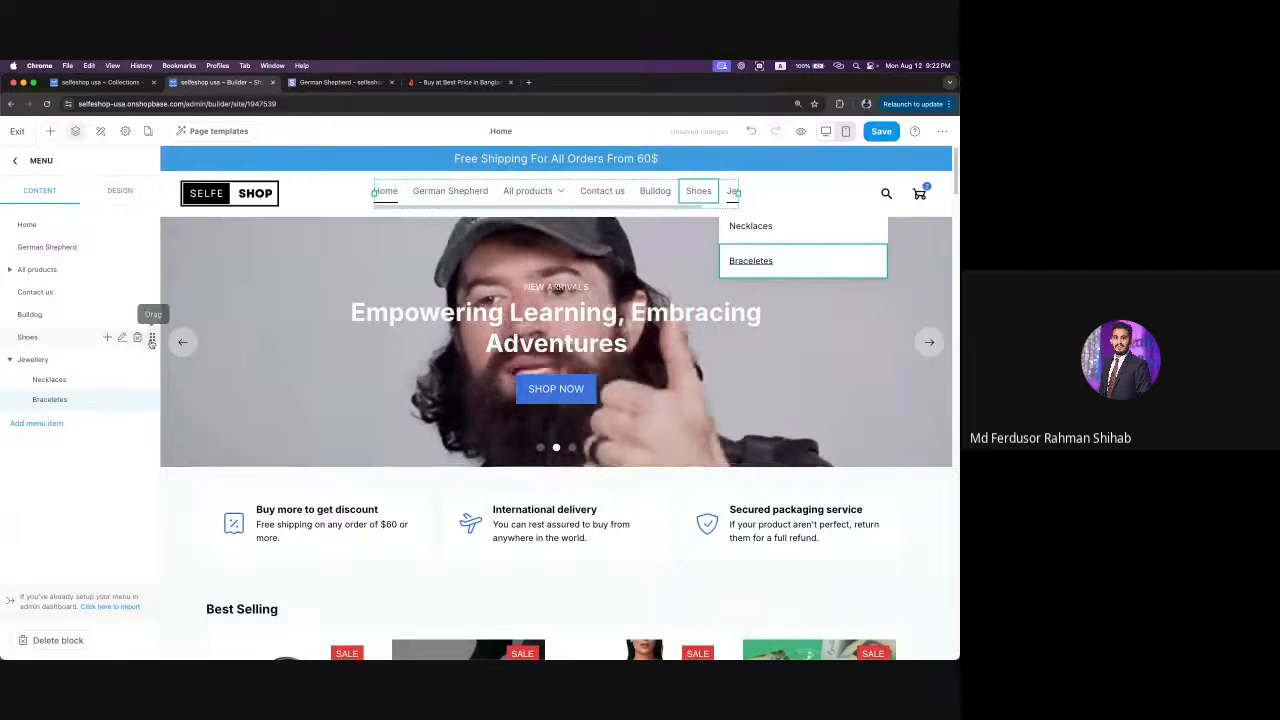
left_click_drag(152, 315, 155, 293)
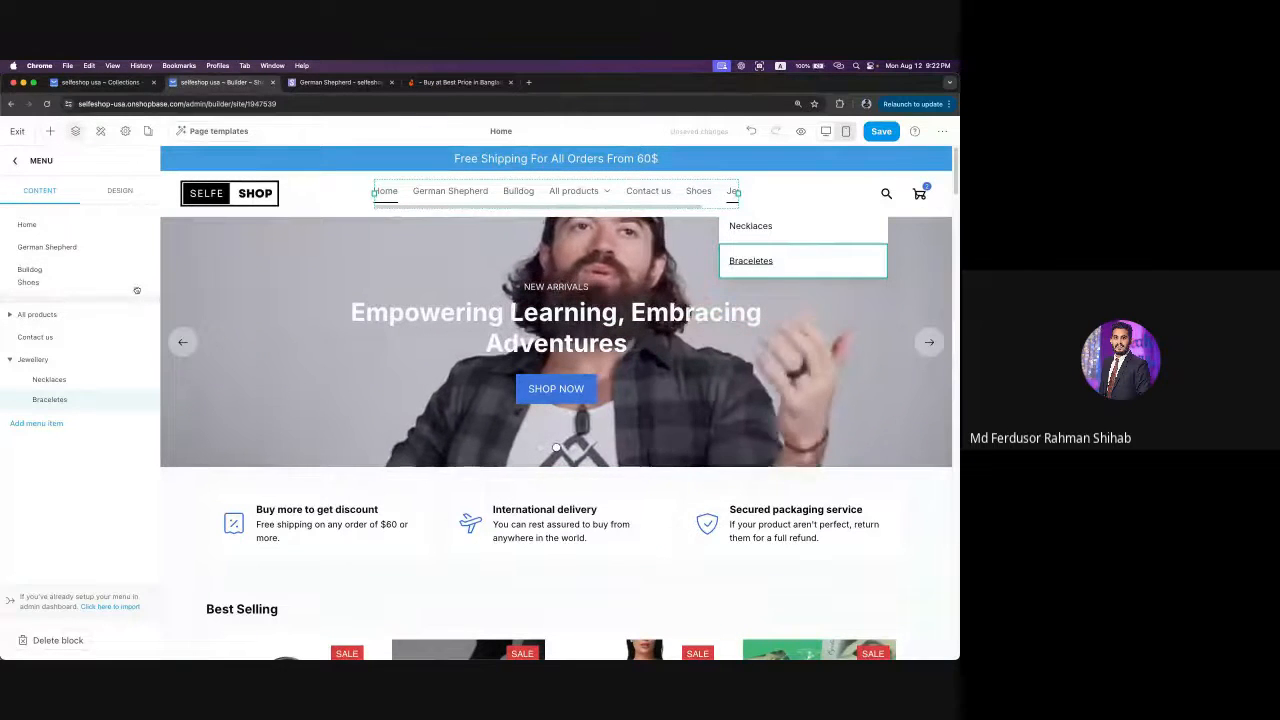
left_click_drag(137, 290, 150, 316)
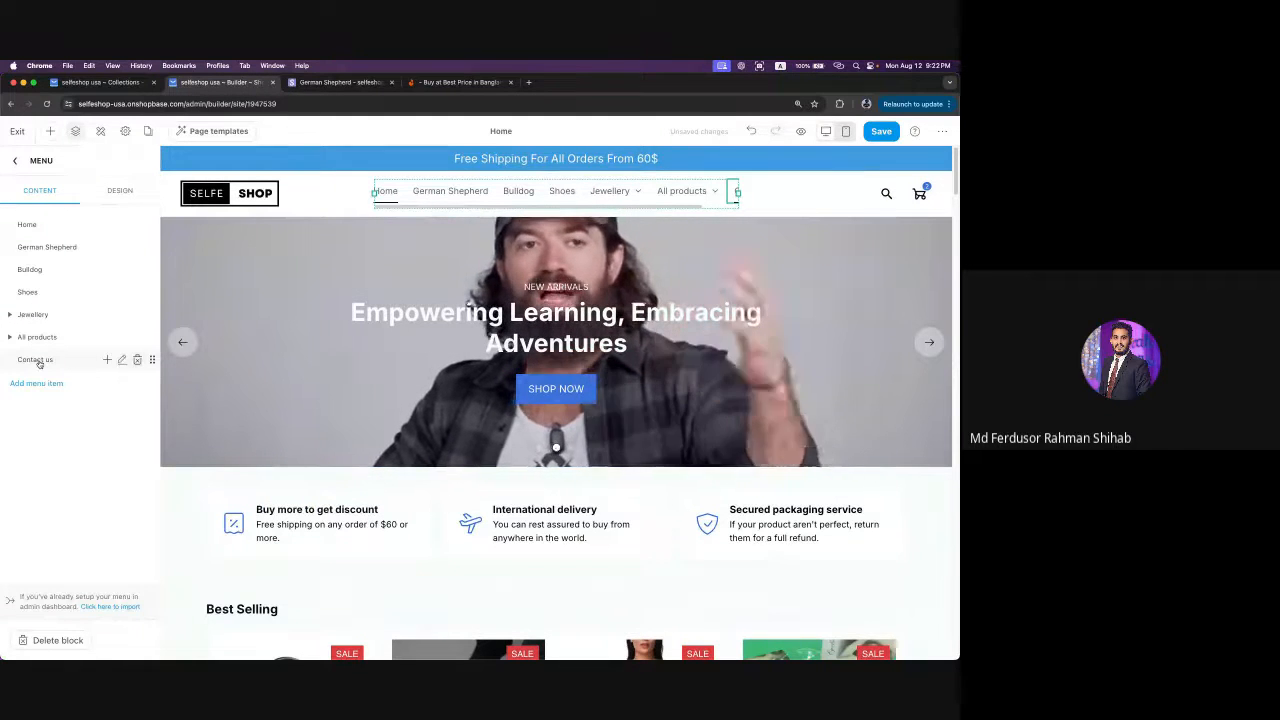
- Remove the Contact us and All products items from the header menu and view the saved menu on the storefront
left_click(139, 361)
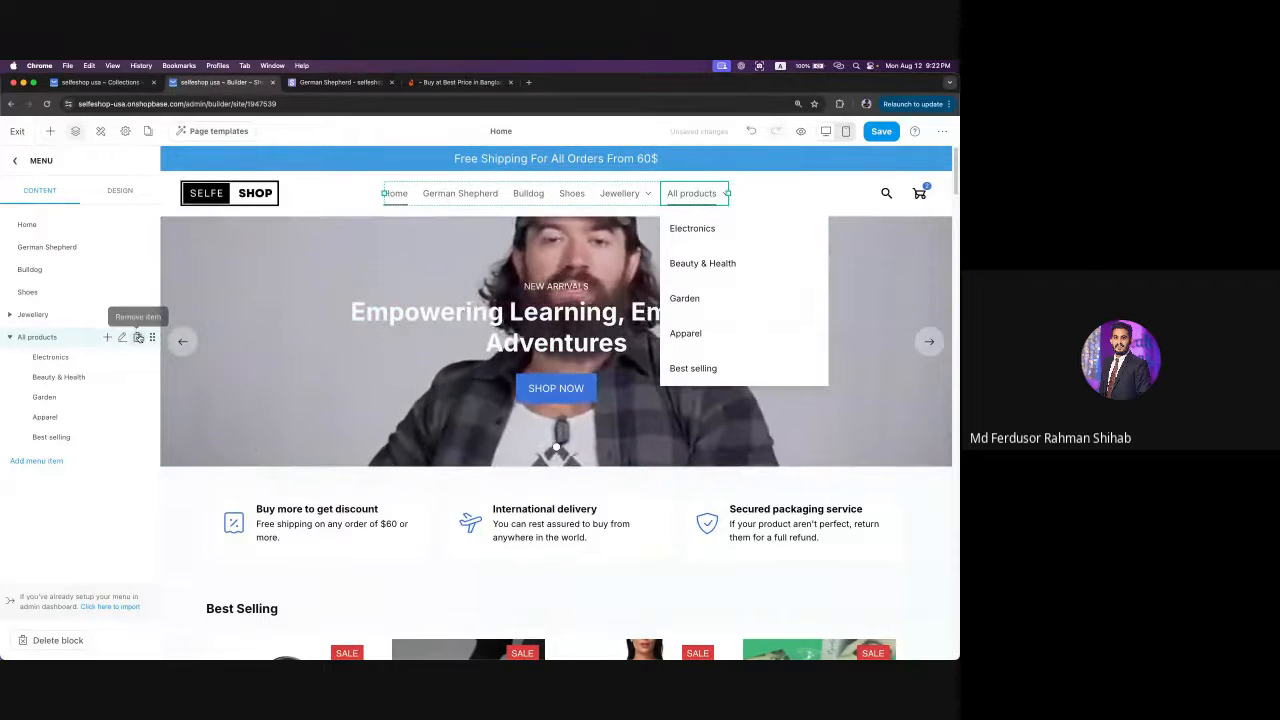
left_click(139, 338)
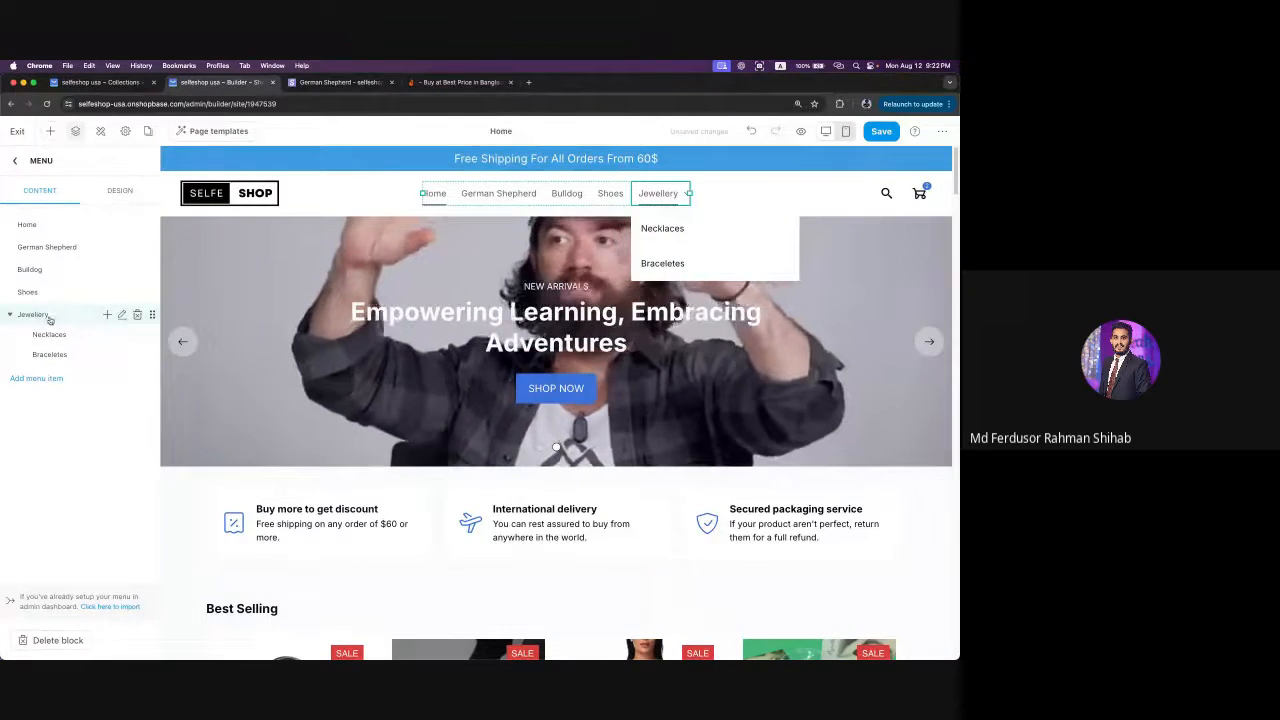
left_click(121, 314)
left_click(120, 190)
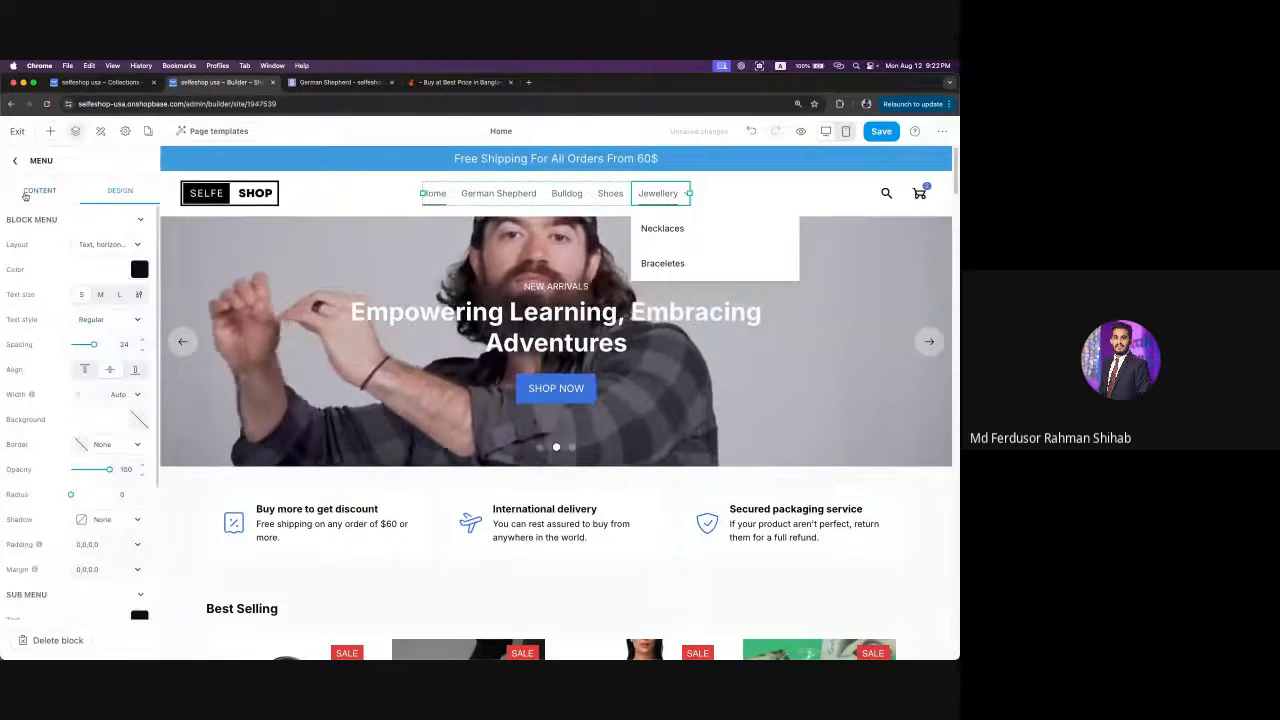
left_click(31, 192)
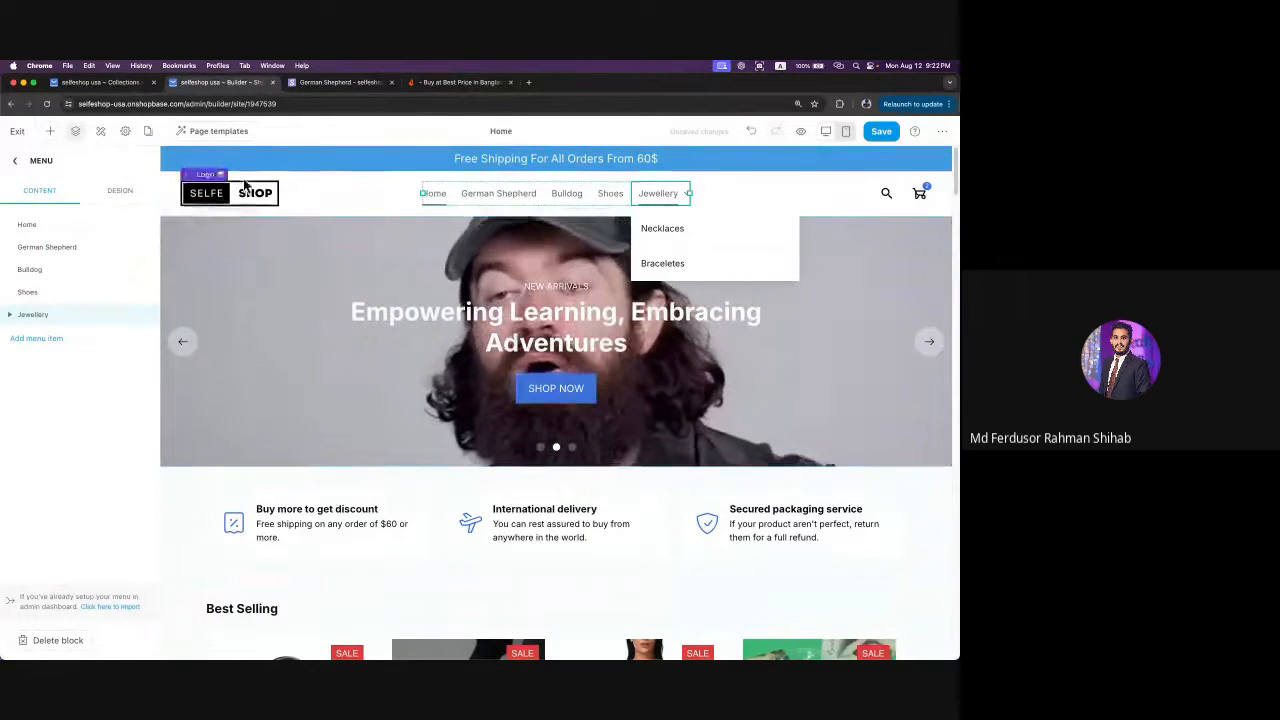
left_click(337, 83)
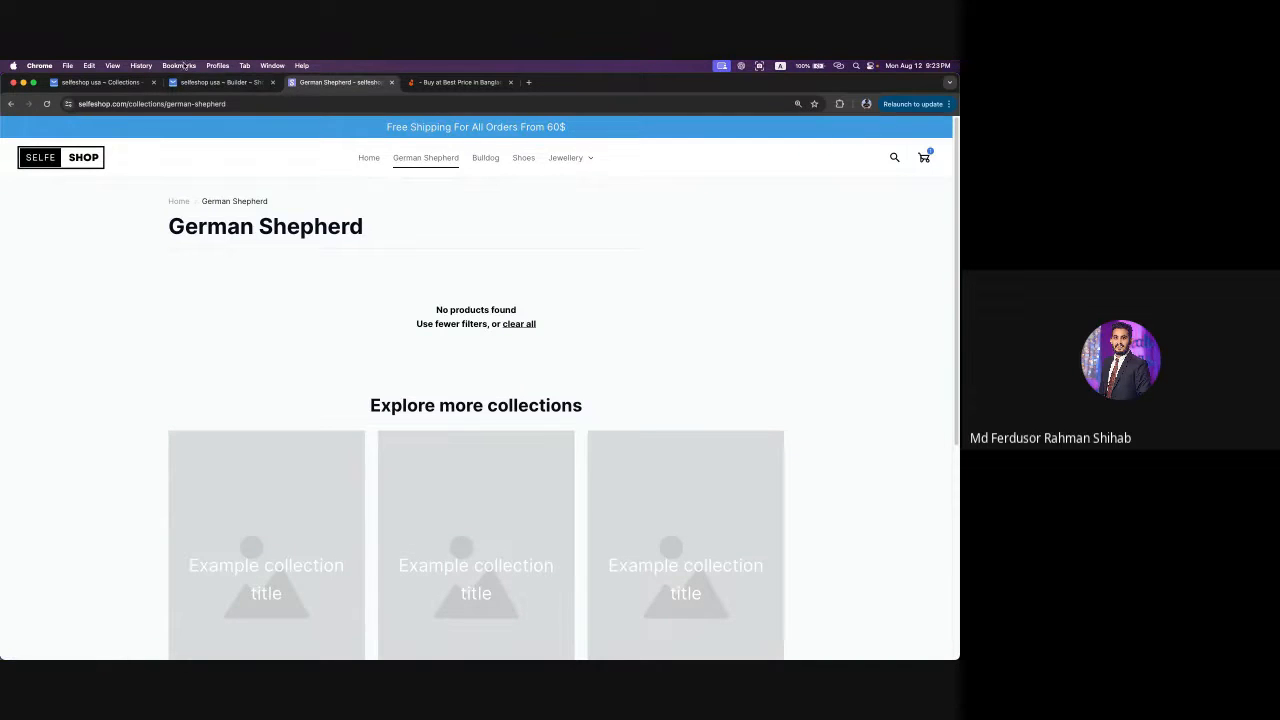
- Try the Hamburger and vertical text layouts on the header menu in the builder, then restore the horizontal text layout
left_click(215, 82)
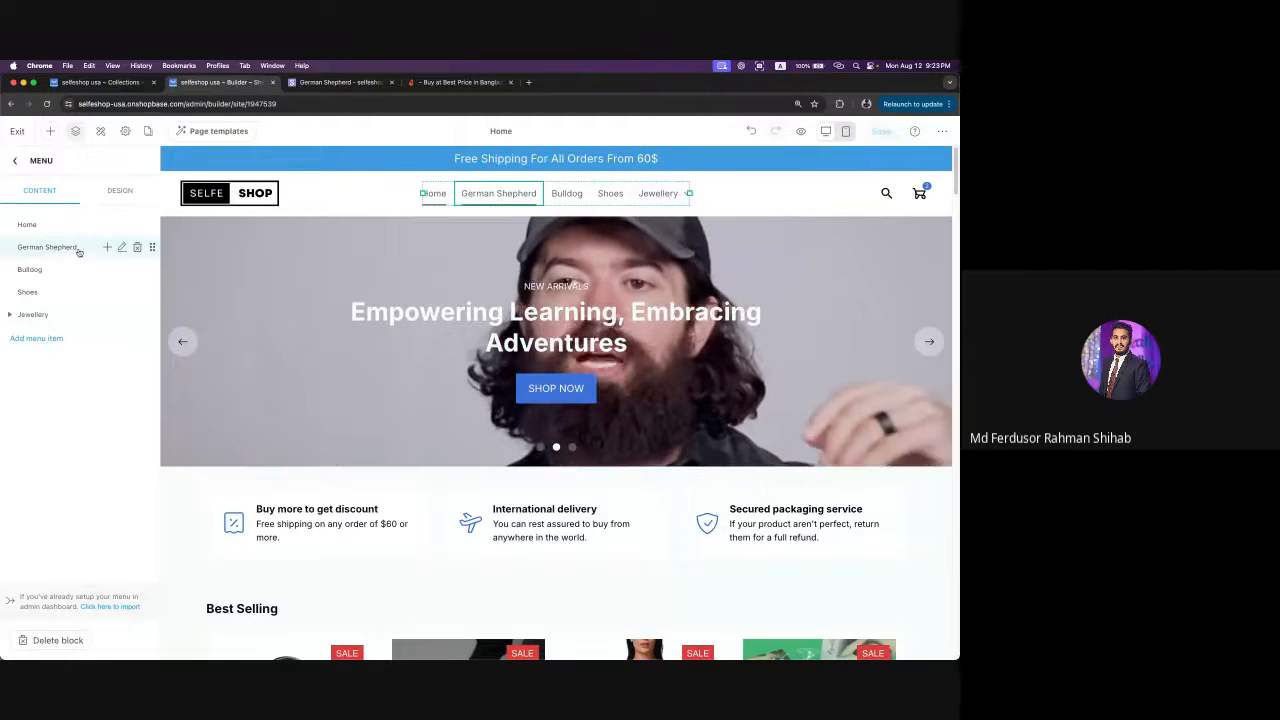
left_click(119, 190)
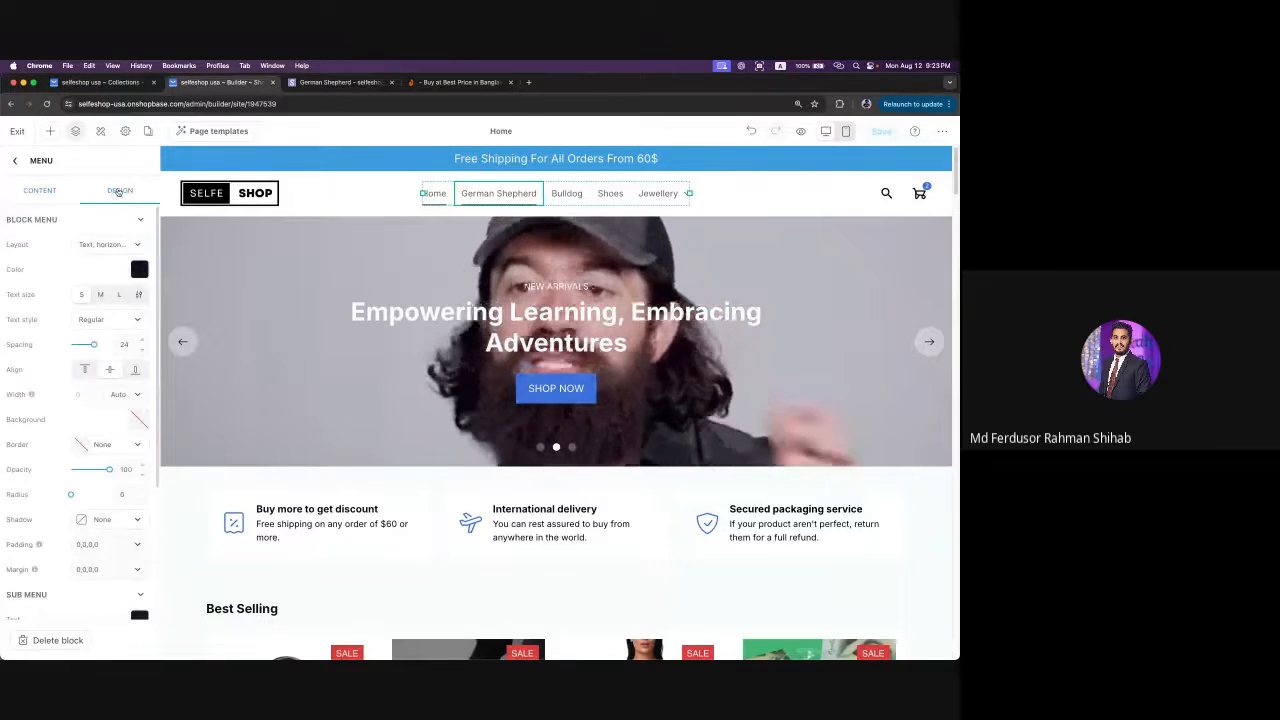
left_click(124, 245)
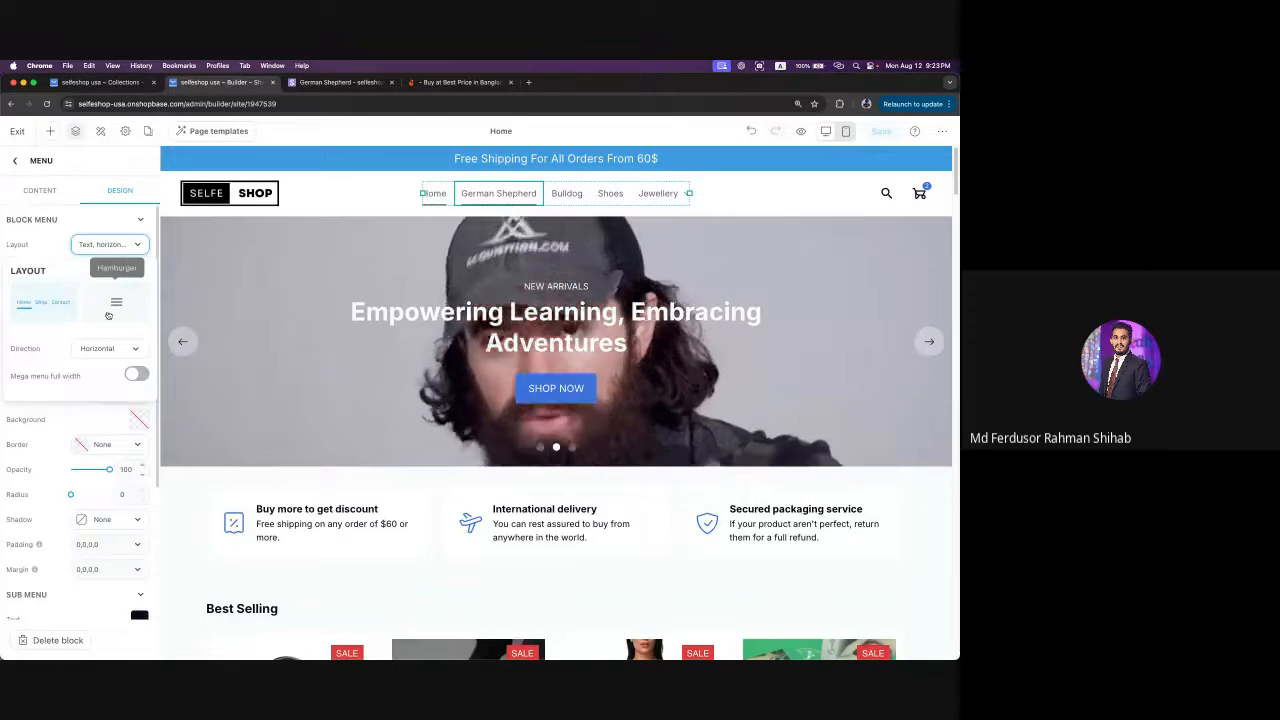
left_click(116, 303)
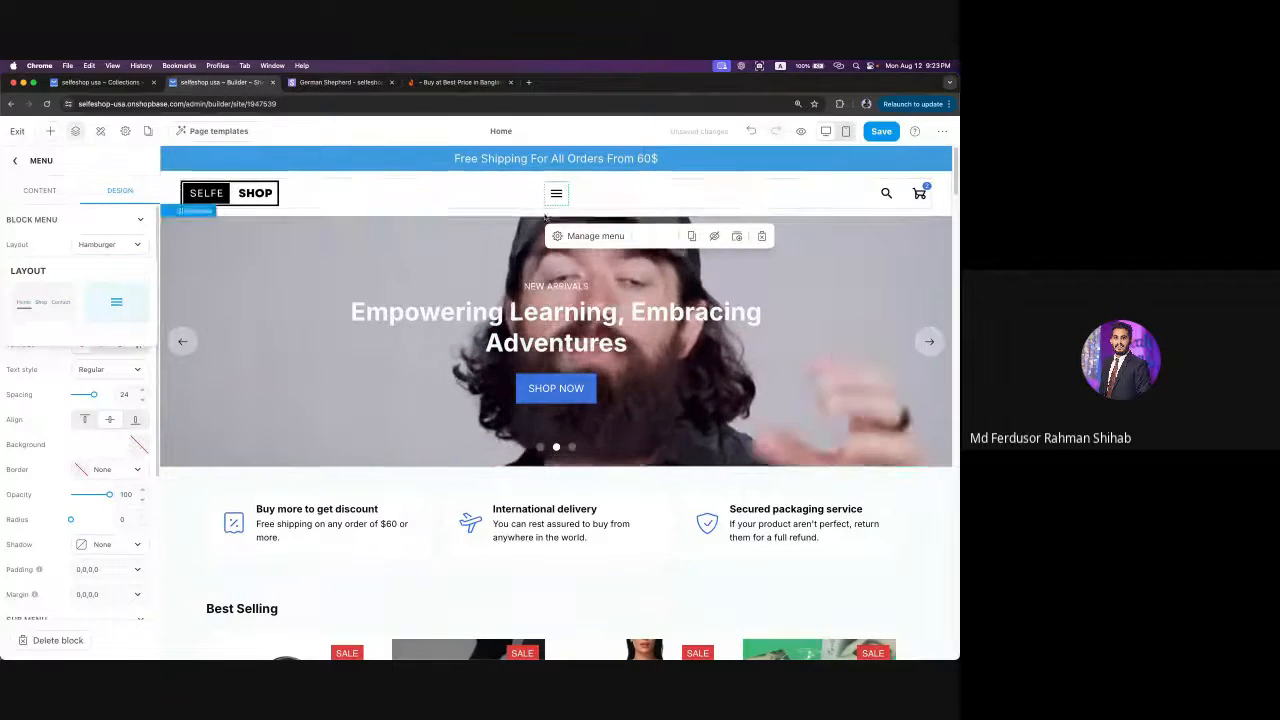
left_click(39, 318)
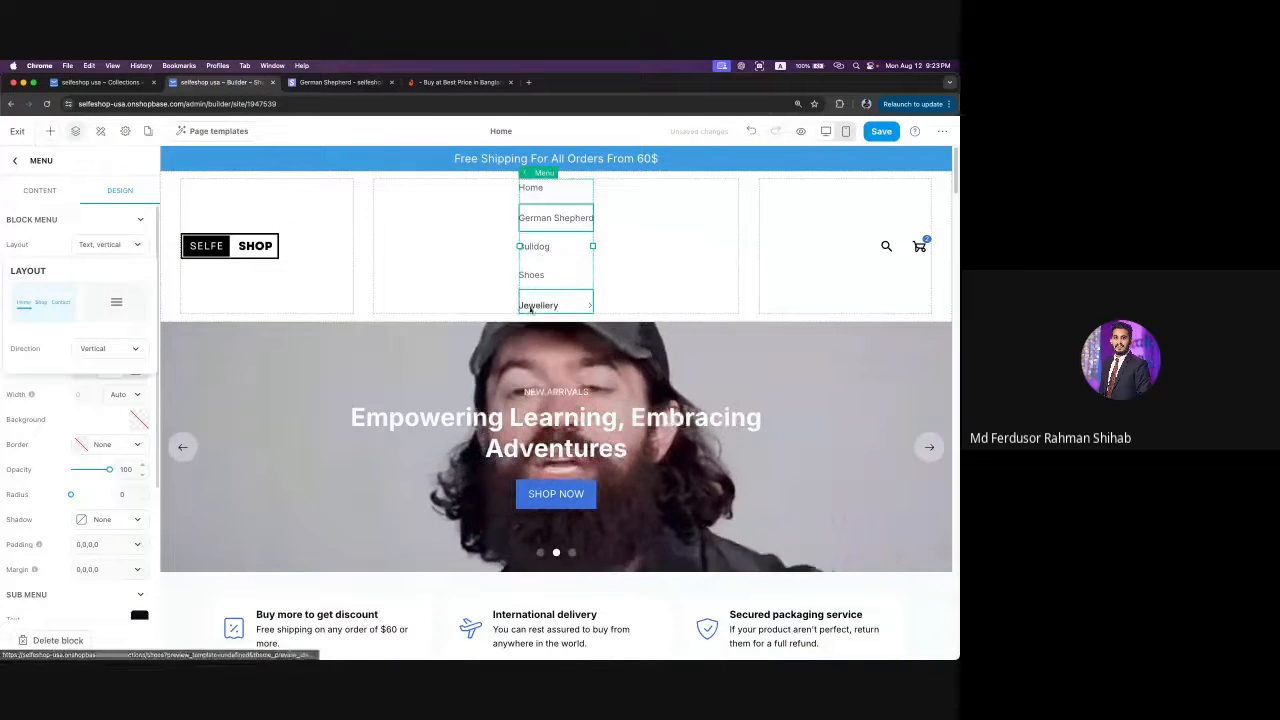
left_click(106, 378)
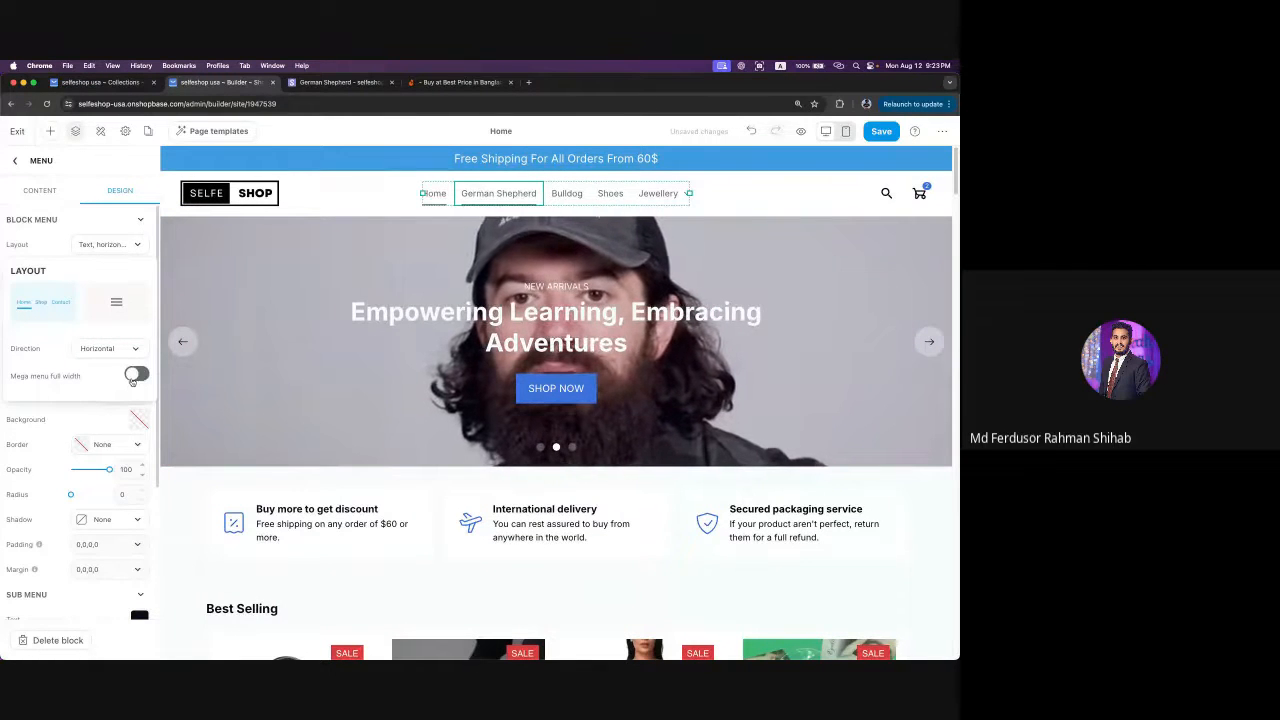
left_click(135, 375)
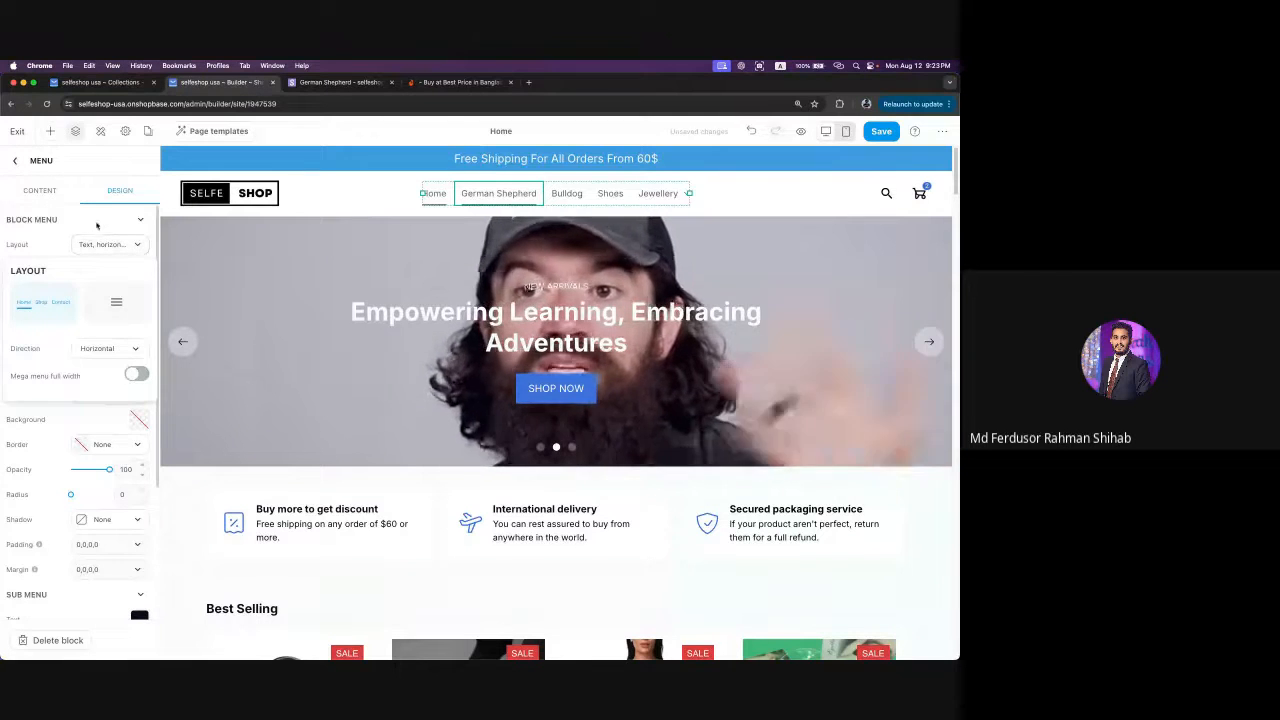
left_click(101, 219)
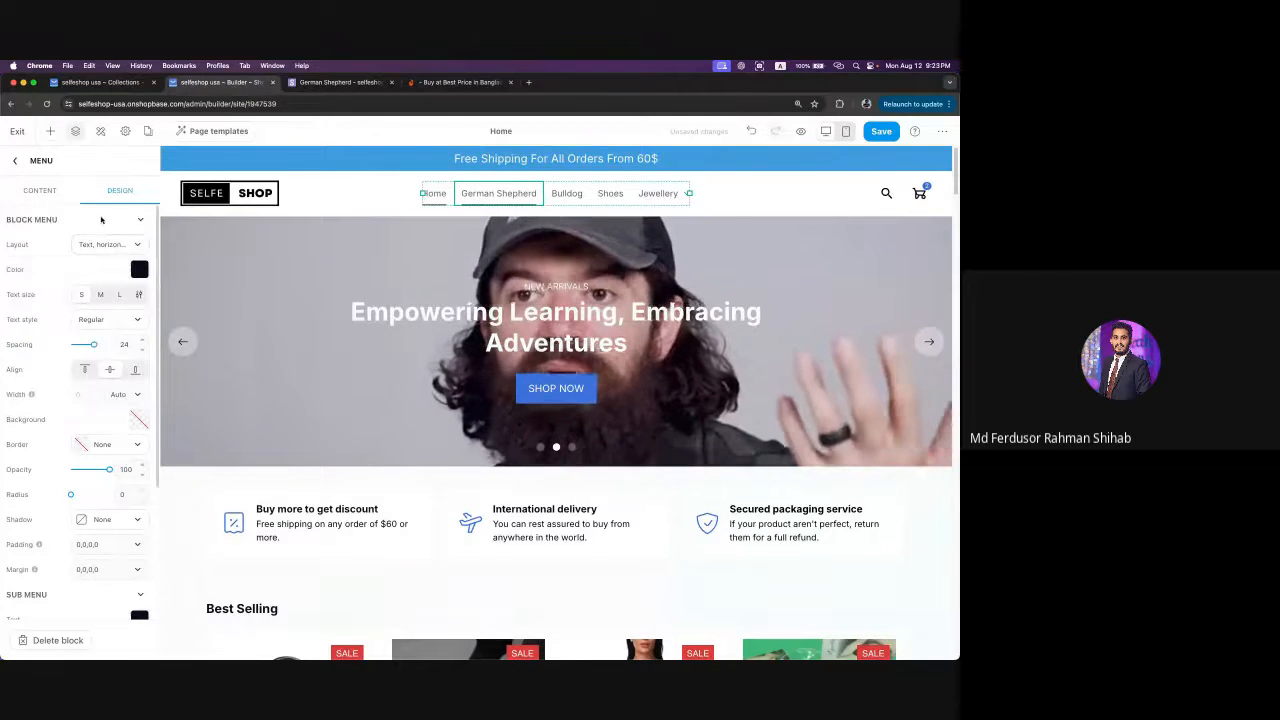
- Try blue as the header menu's text colour, then set it back to black
left_click(140, 269)
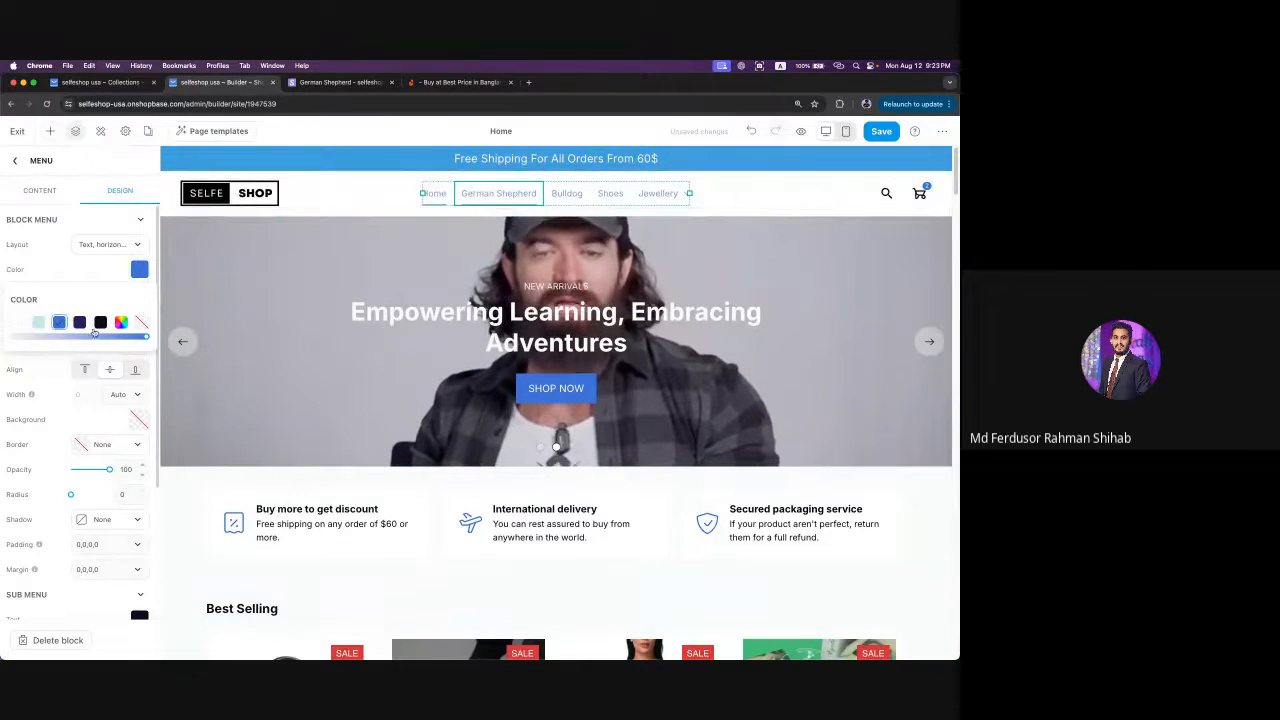
left_click(99, 322)
left_click(81, 277)
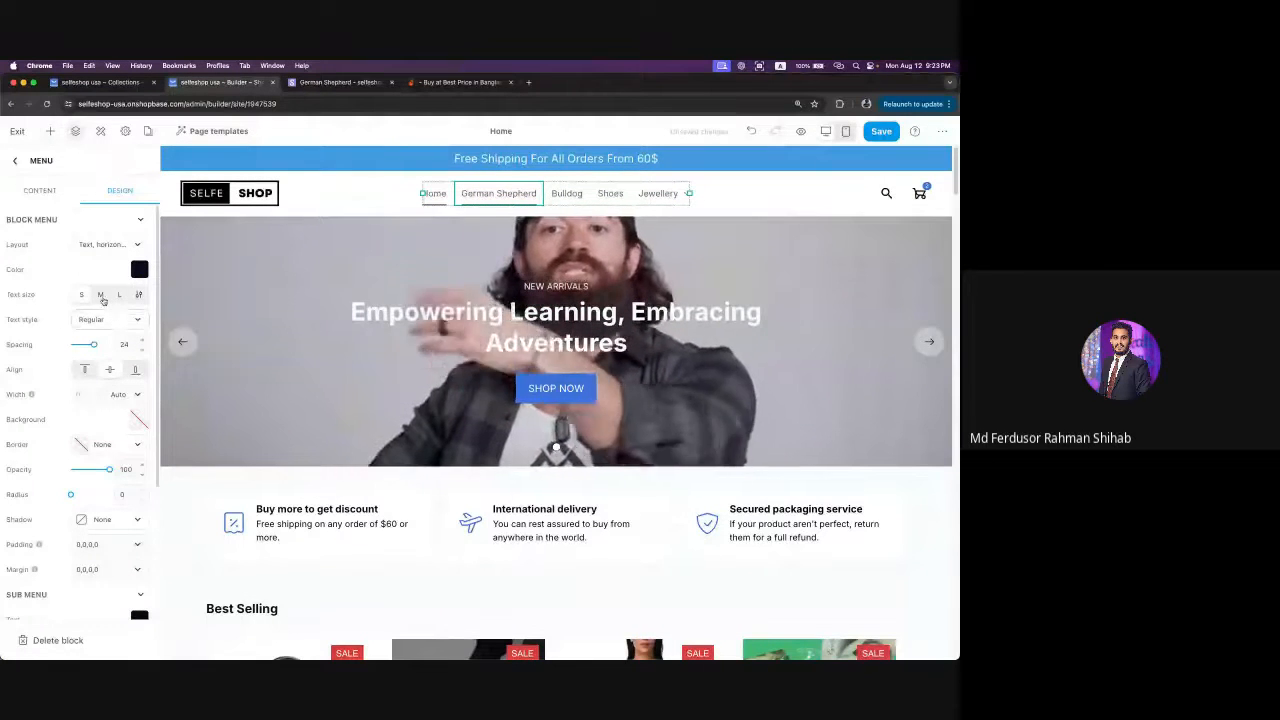
- Try the M and L text sizes and the Bold style on the header menu, then return to size S and Regular
left_click(102, 299)
left_click(121, 298)
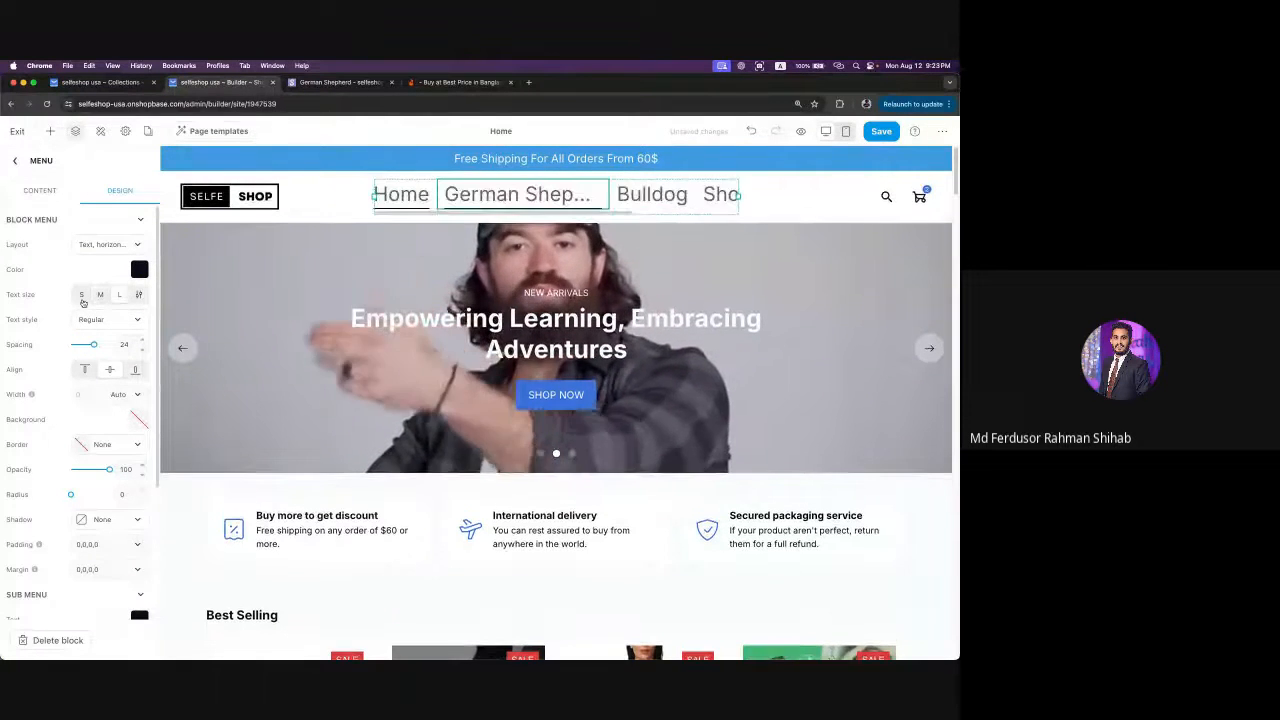
left_click(82, 297)
left_click(108, 320)
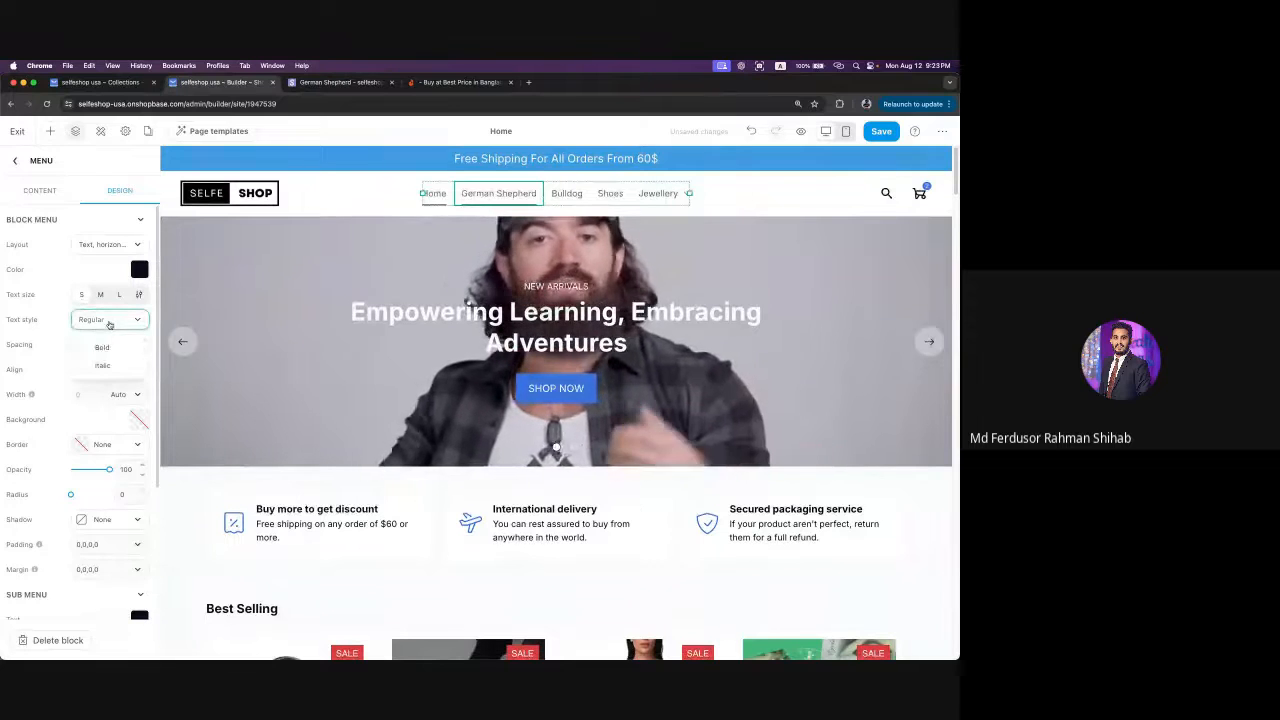
left_click(86, 347)
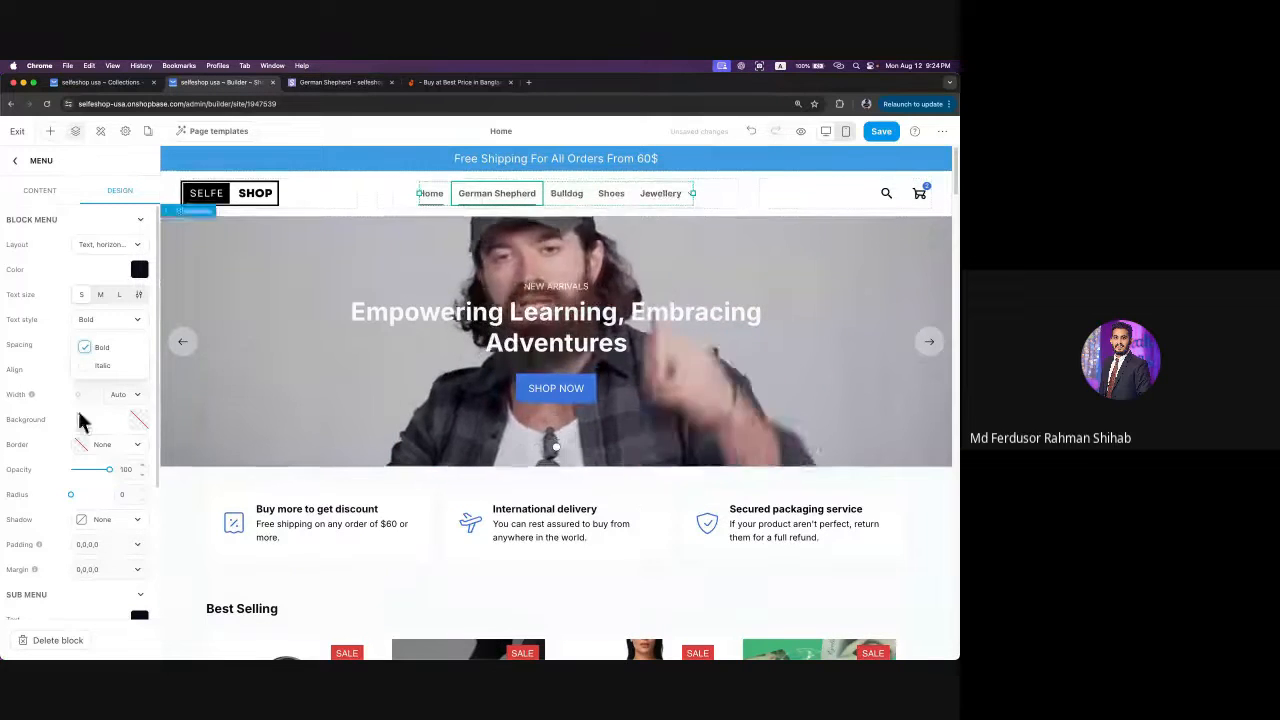
left_click(86, 349)
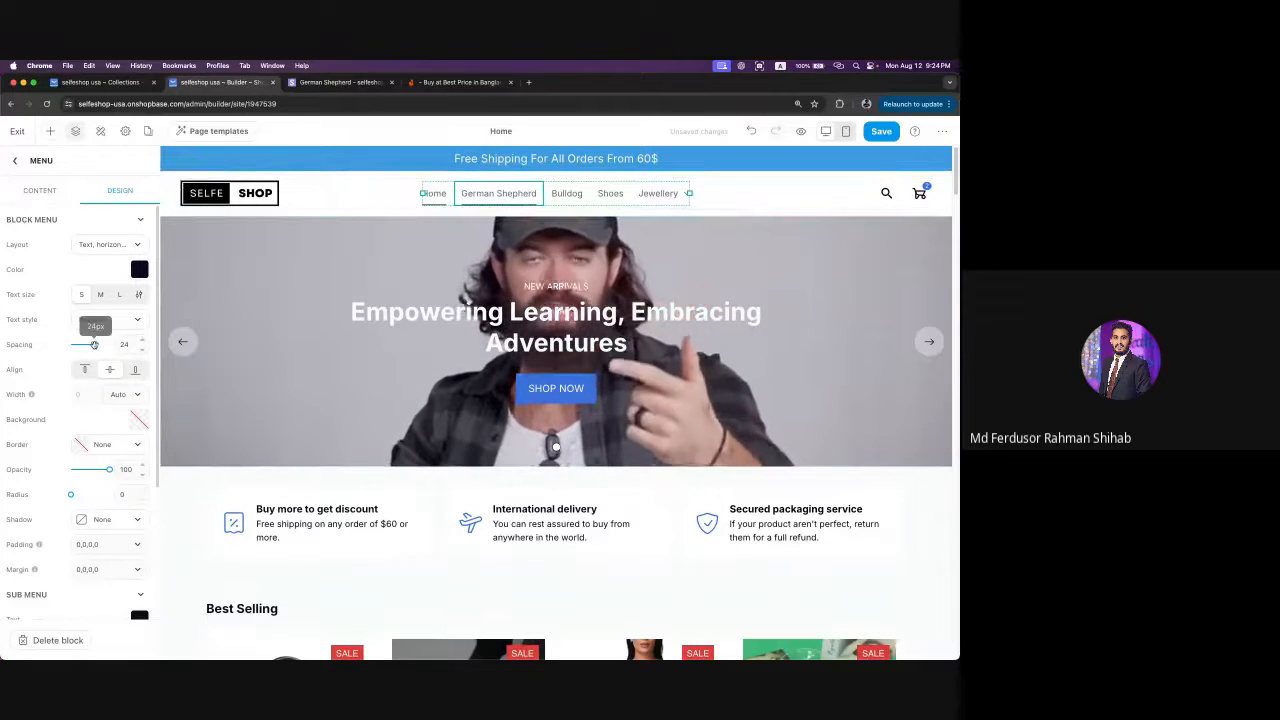
- Set the spacing between the header menu items to 40
left_click_drag(93, 344, 70, 346)
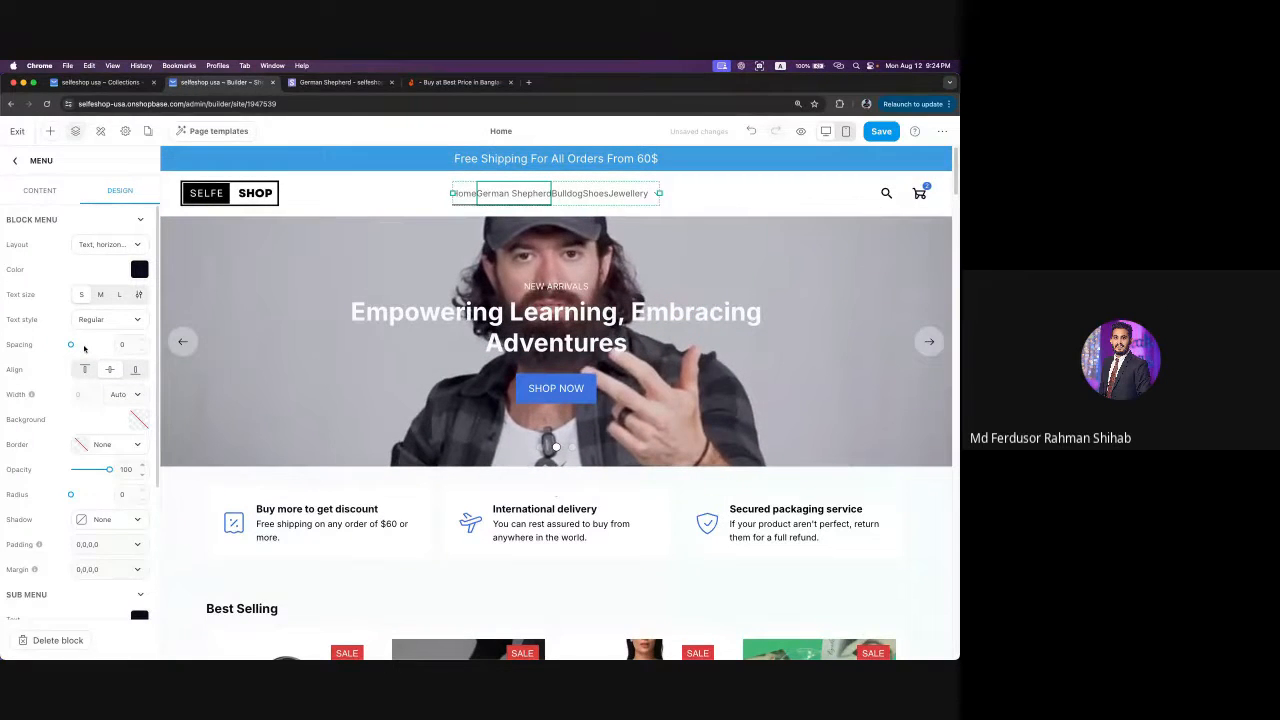
left_click_drag(70, 345, 124, 345)
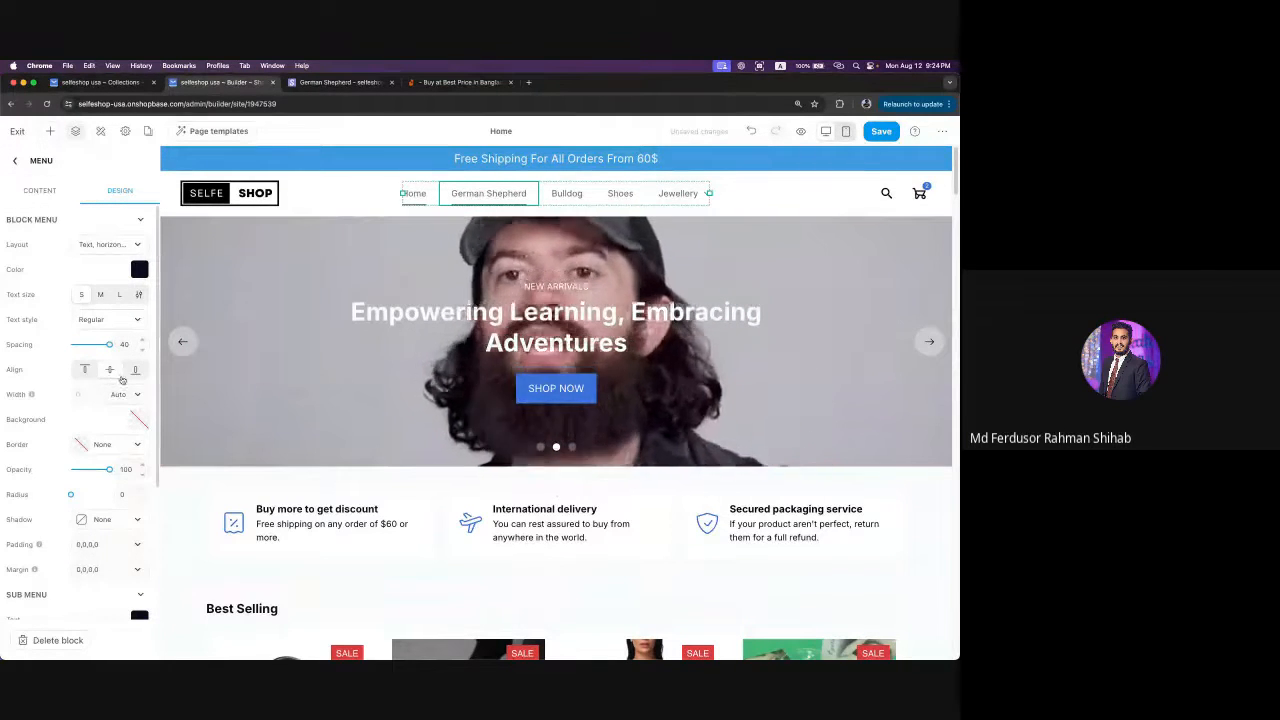
- Try a dark red background (#6C2121) on the header menu's sub menu, then set it to the first light palette colour
scroll(128, 390, "down", 1)
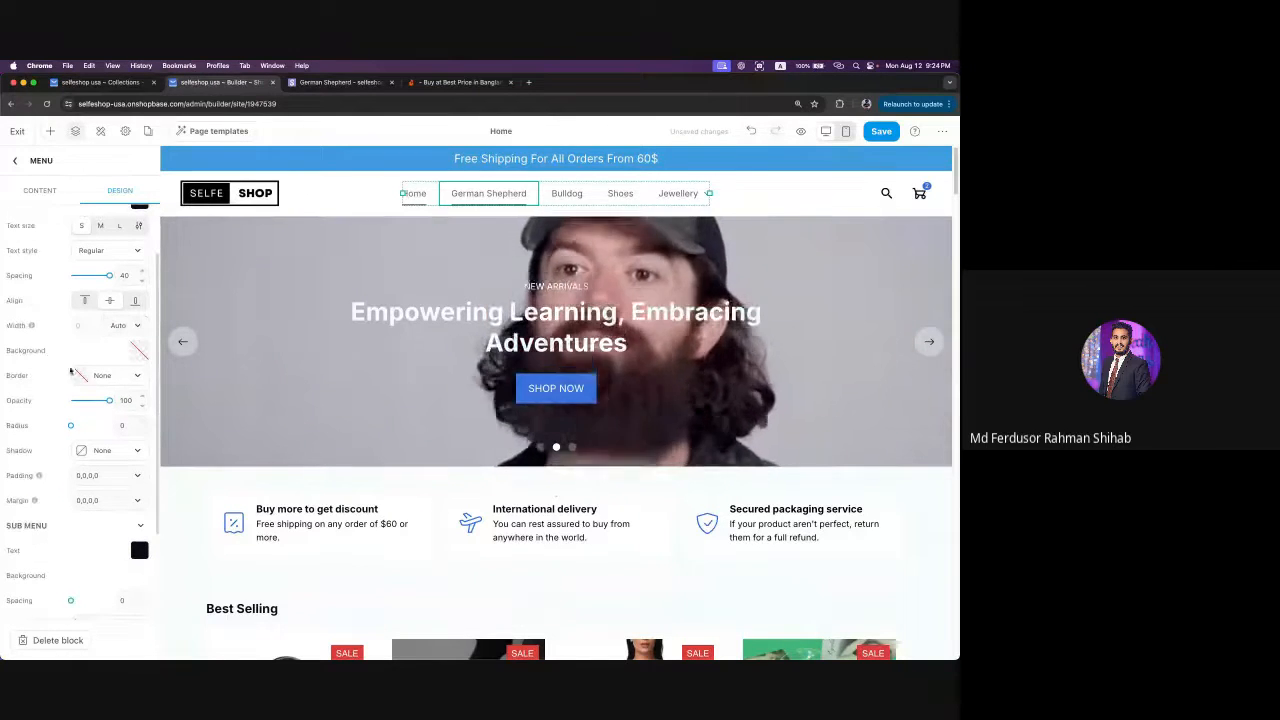
scroll(30, 533, "down", 2)
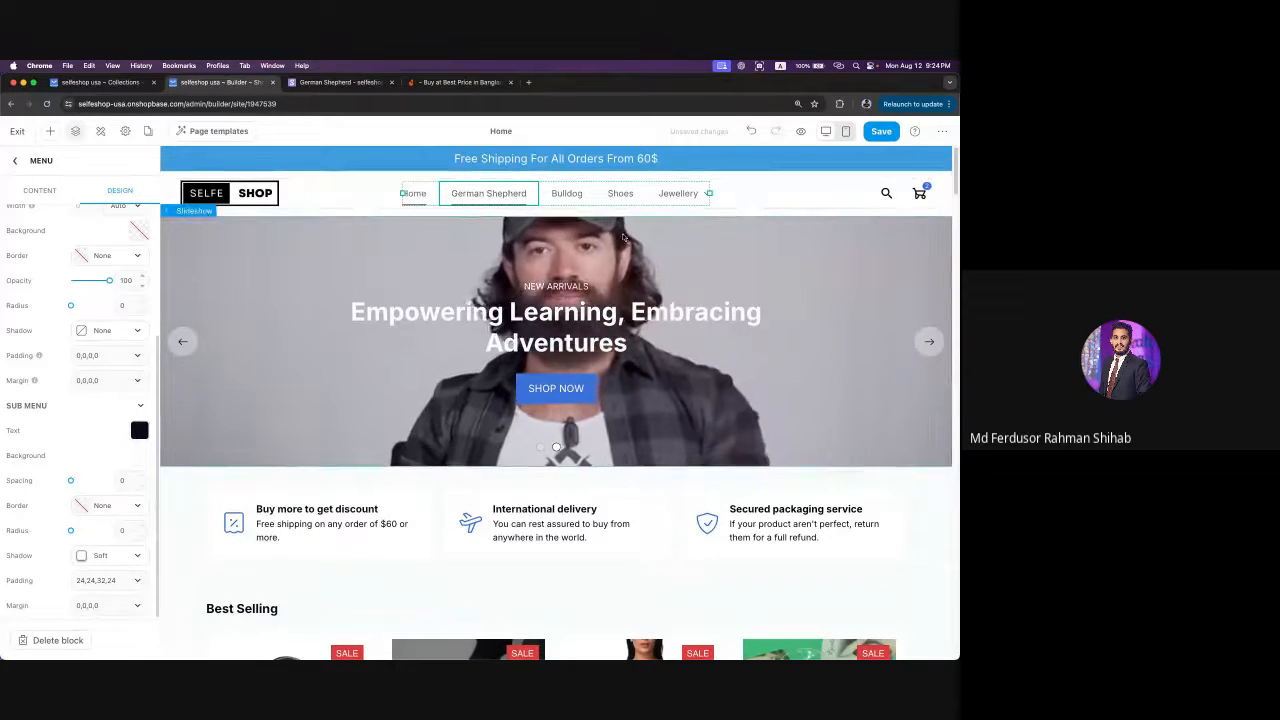
left_click(140, 431)
left_click(95, 434)
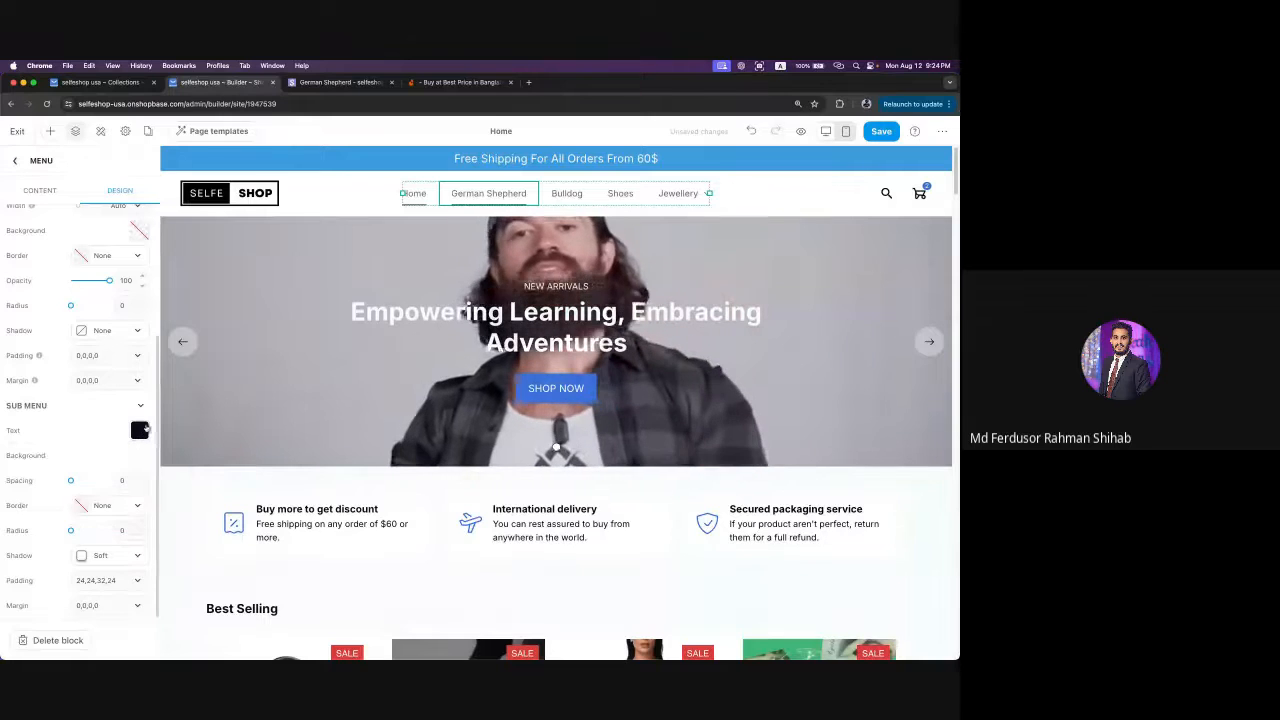
left_click(139, 456)
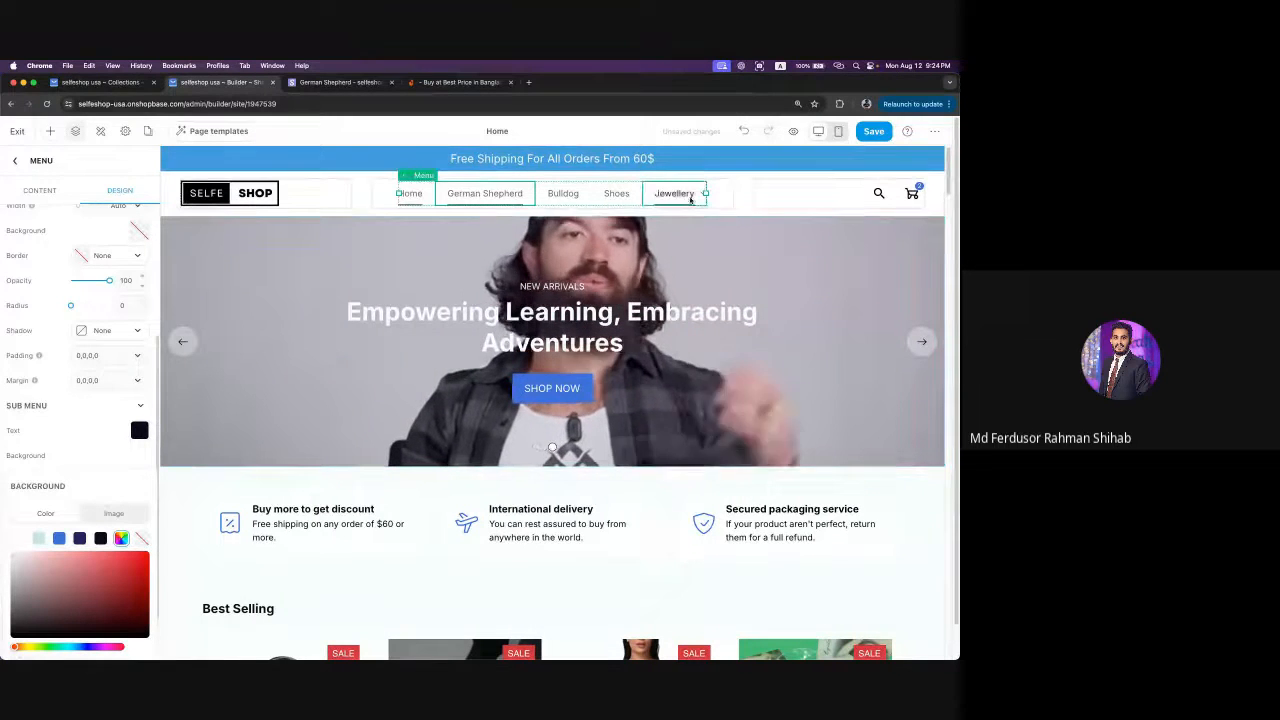
left_click(705, 194)
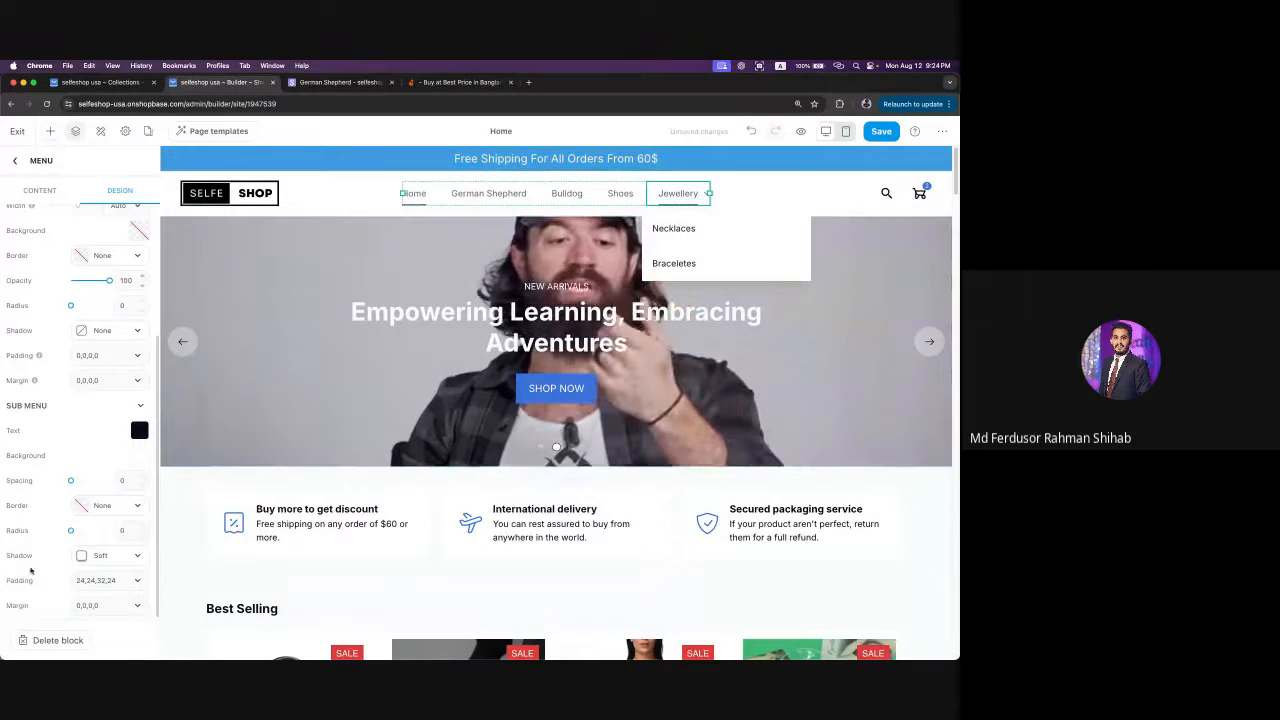
left_click(139, 456)
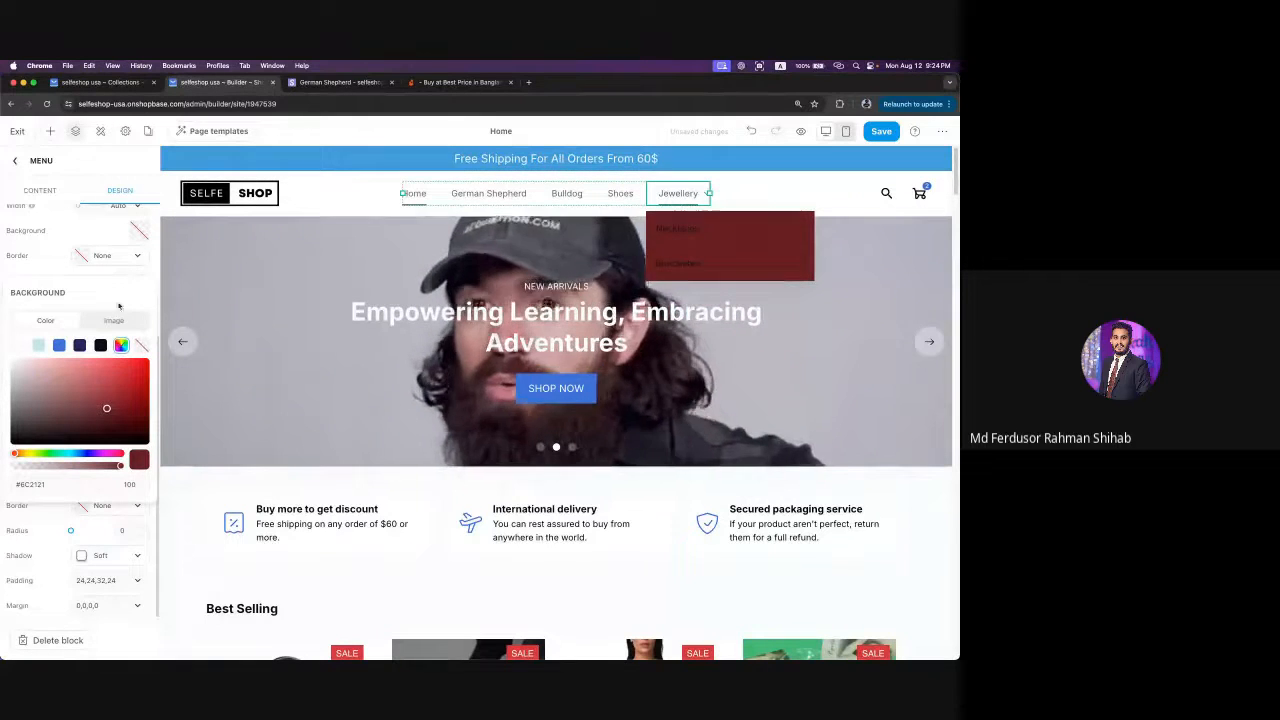
left_click(18, 345)
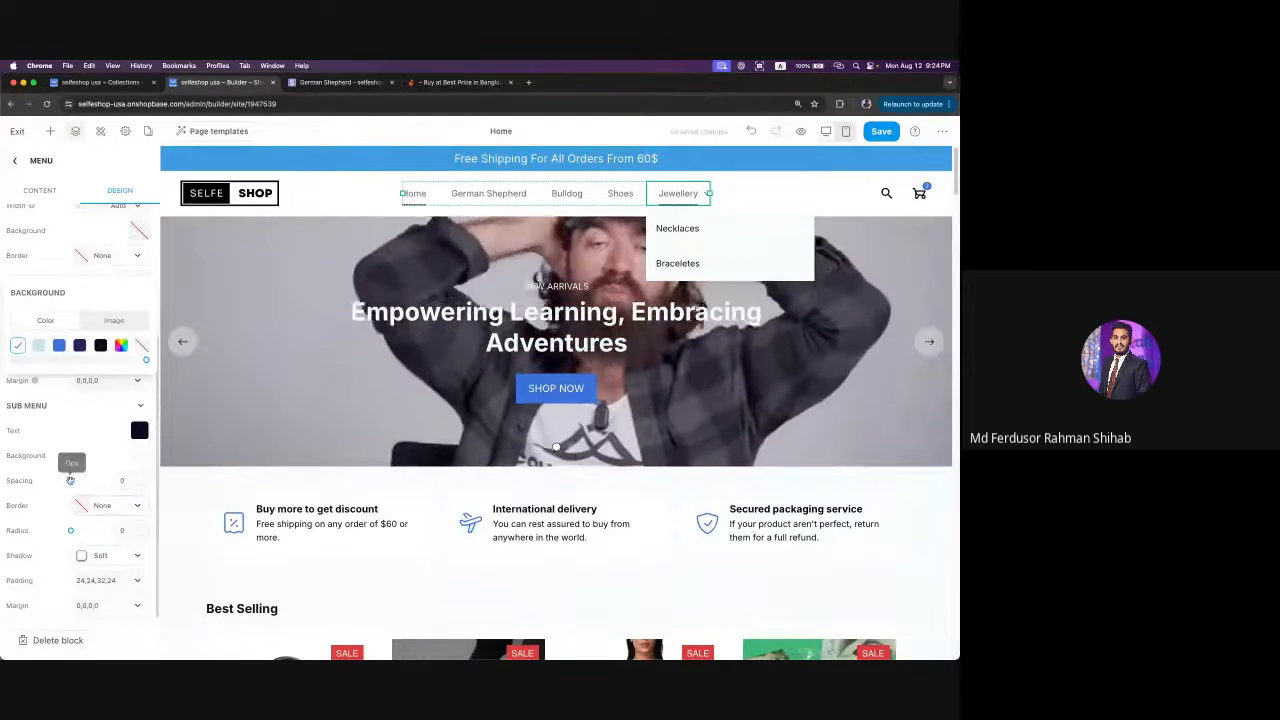
- Try a medium border around the header menu's sub menu, then set the border back to None
mouse_move(70, 480)
left_mouse_down()
mouse_move(91, 480)
mouse_move(50, 491)
left_mouse_up()
left_click(135, 506)
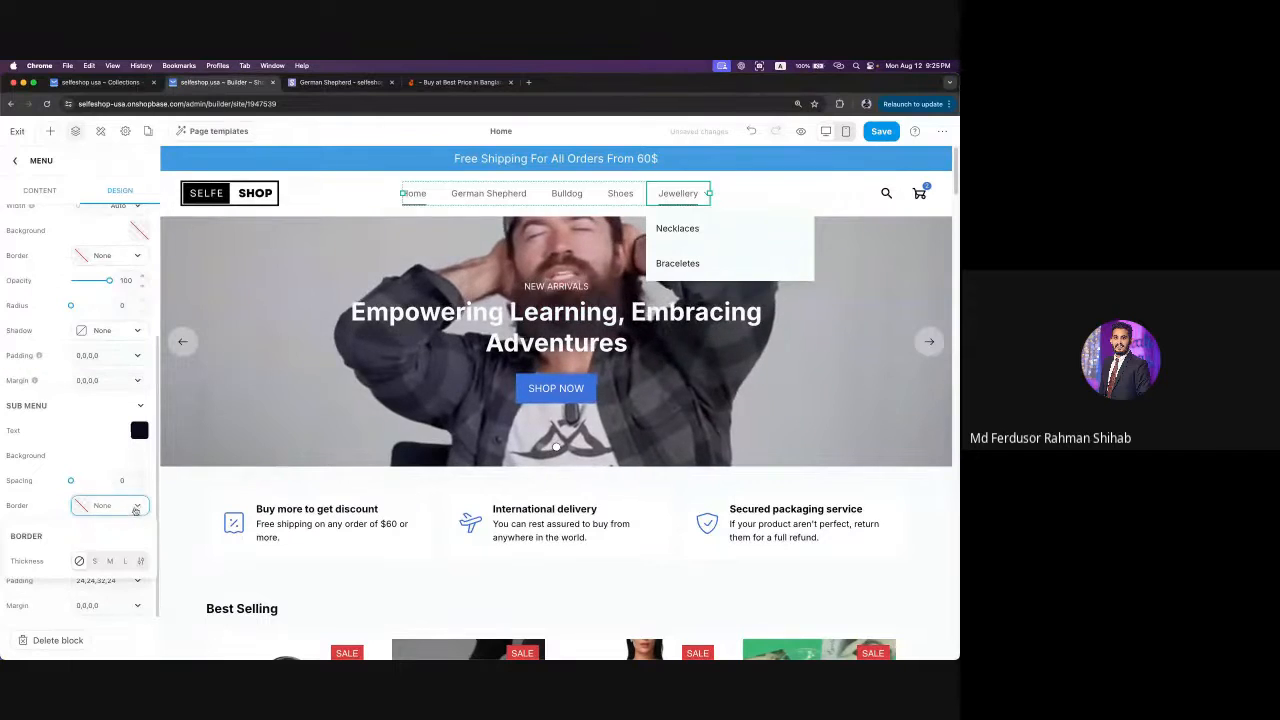
left_click(109, 561)
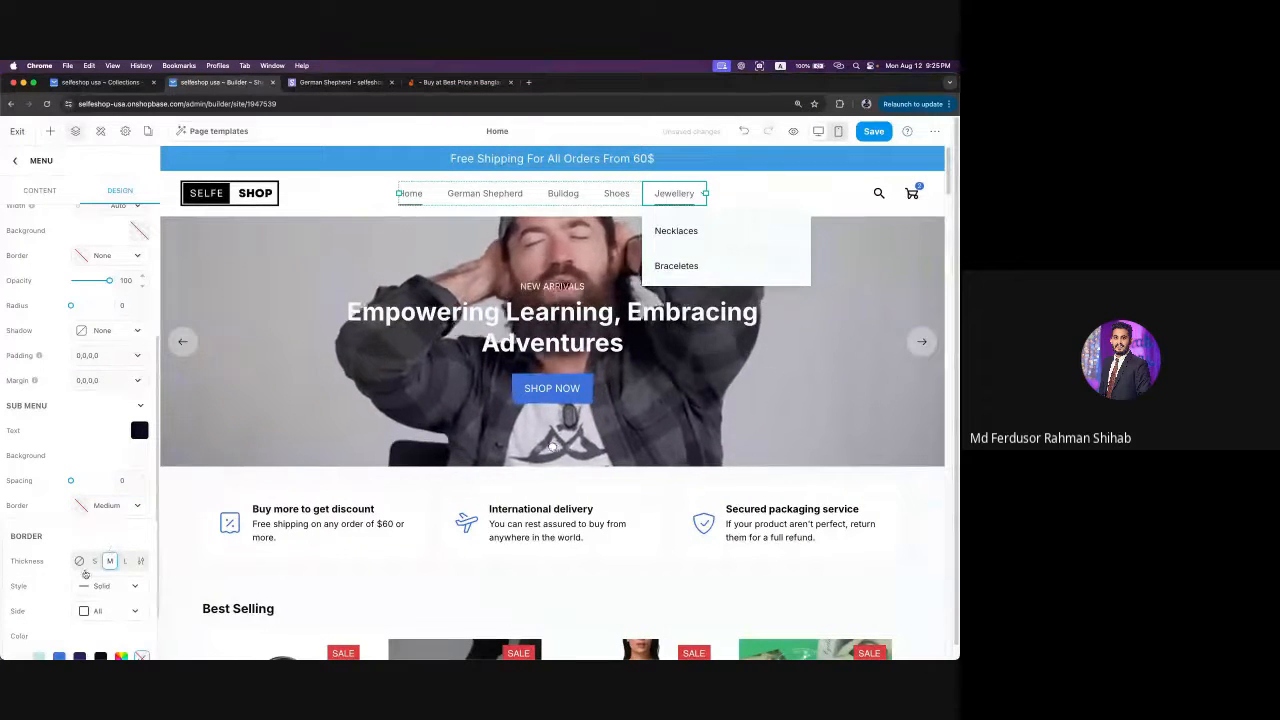
left_click(80, 561)
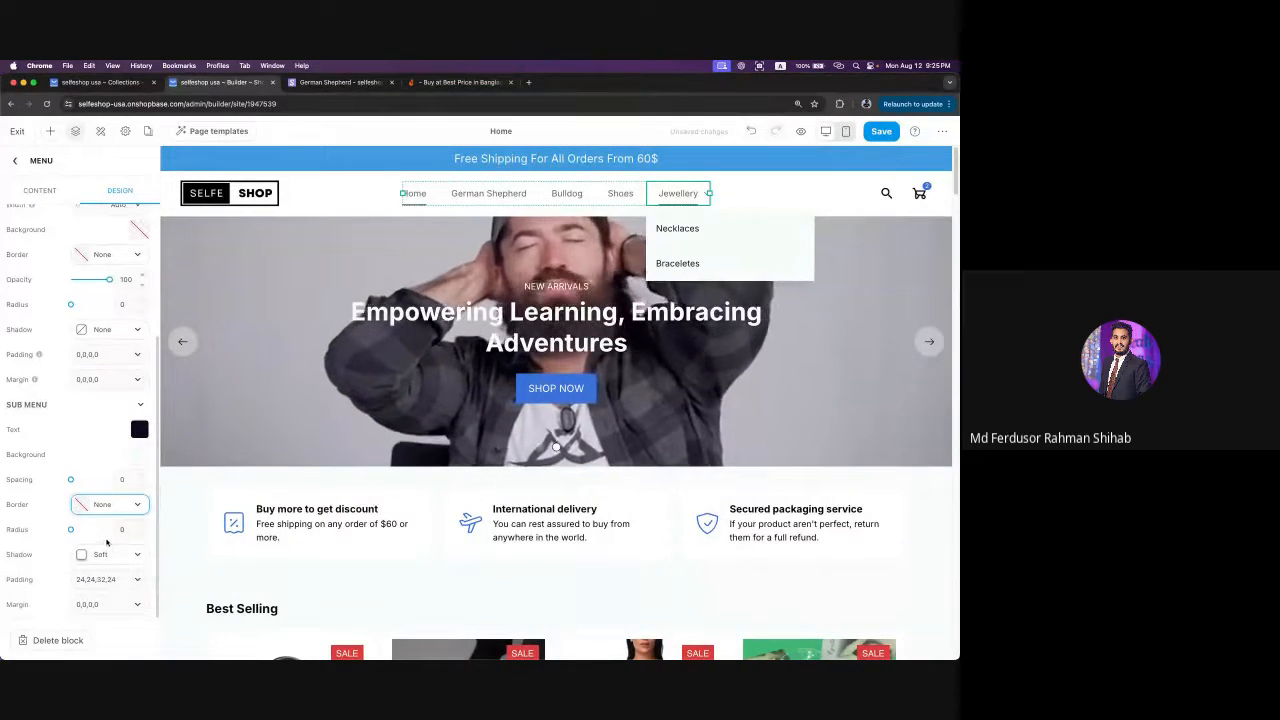
- Leave the menu settings for the layers list and collapse the Header section
scroll(107, 542, "up", 5)
left_click(14, 162)
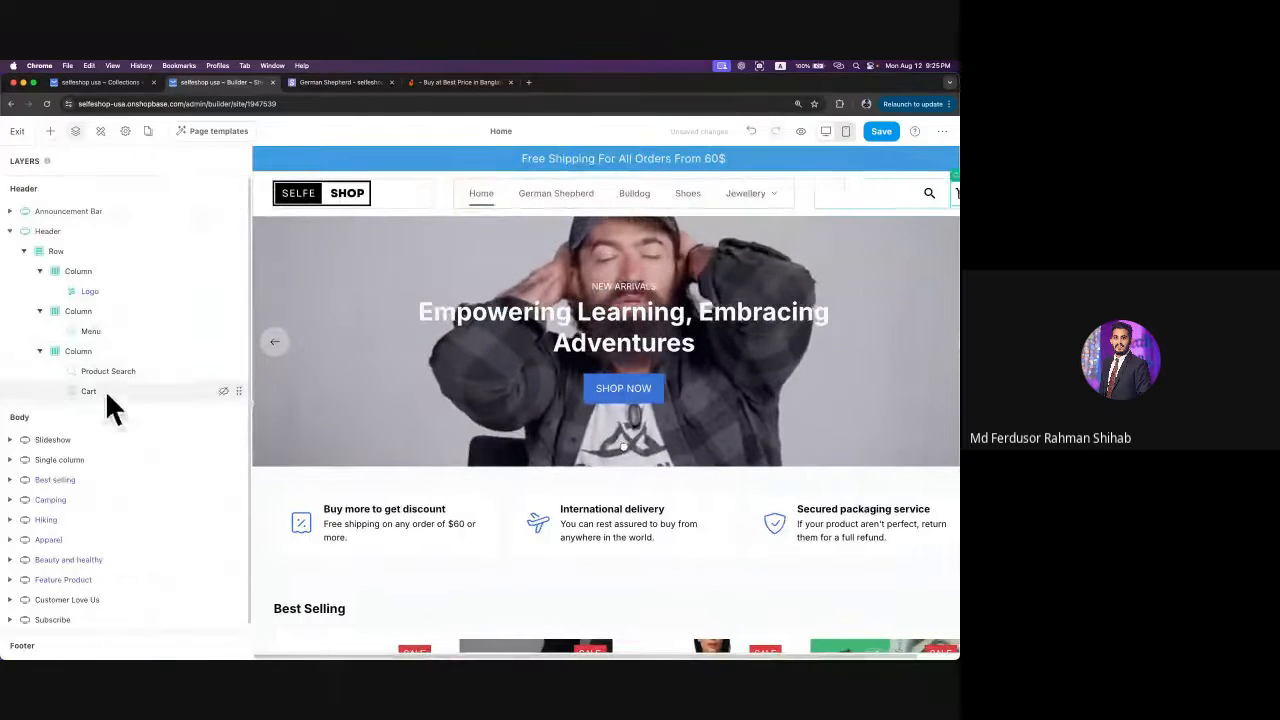
left_click(12, 232)
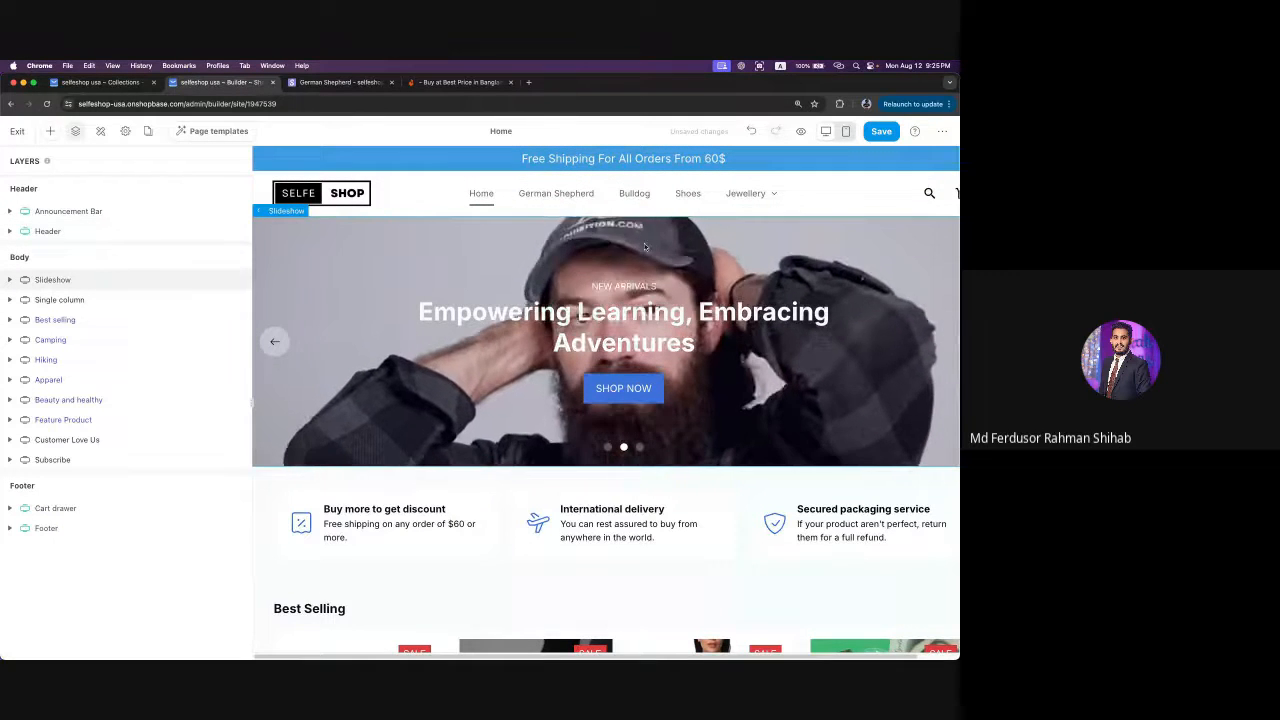
- Open the home page Slideshow's settings and step through its slides in the preview
scroll(660, 320, "down", 5)
scroll(670, 360, "up", 5)
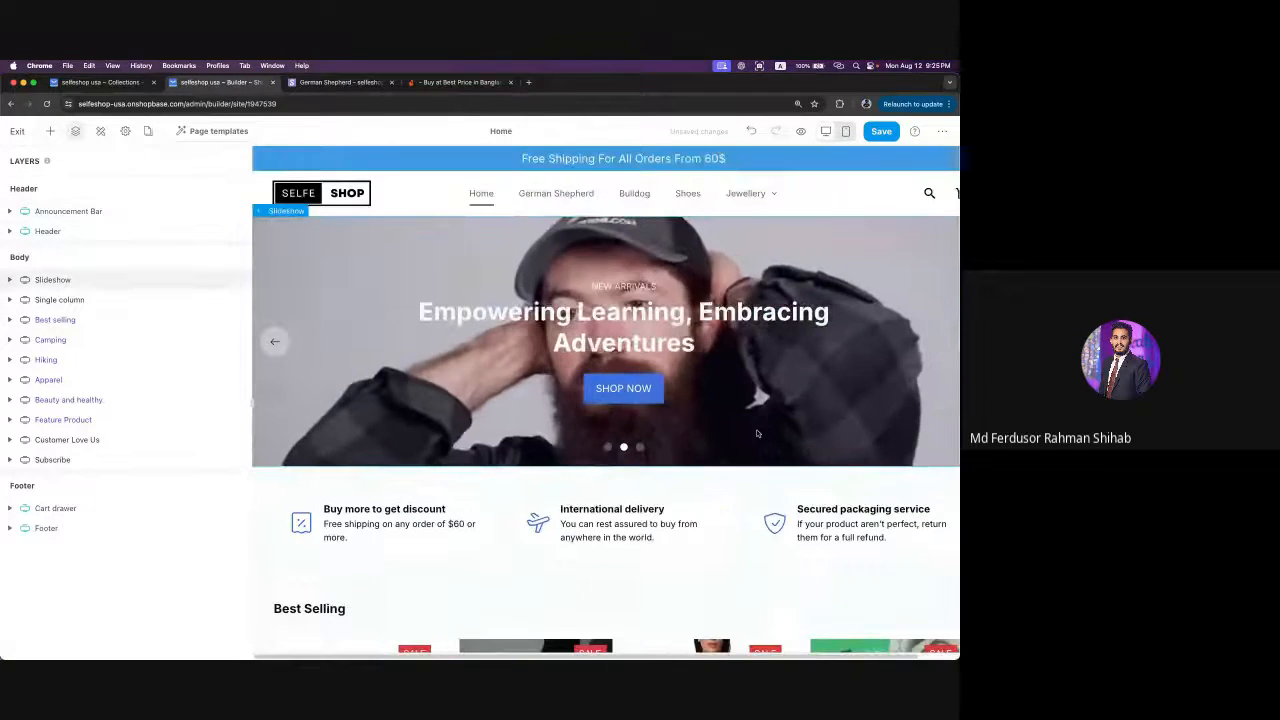
left_click(275, 347)
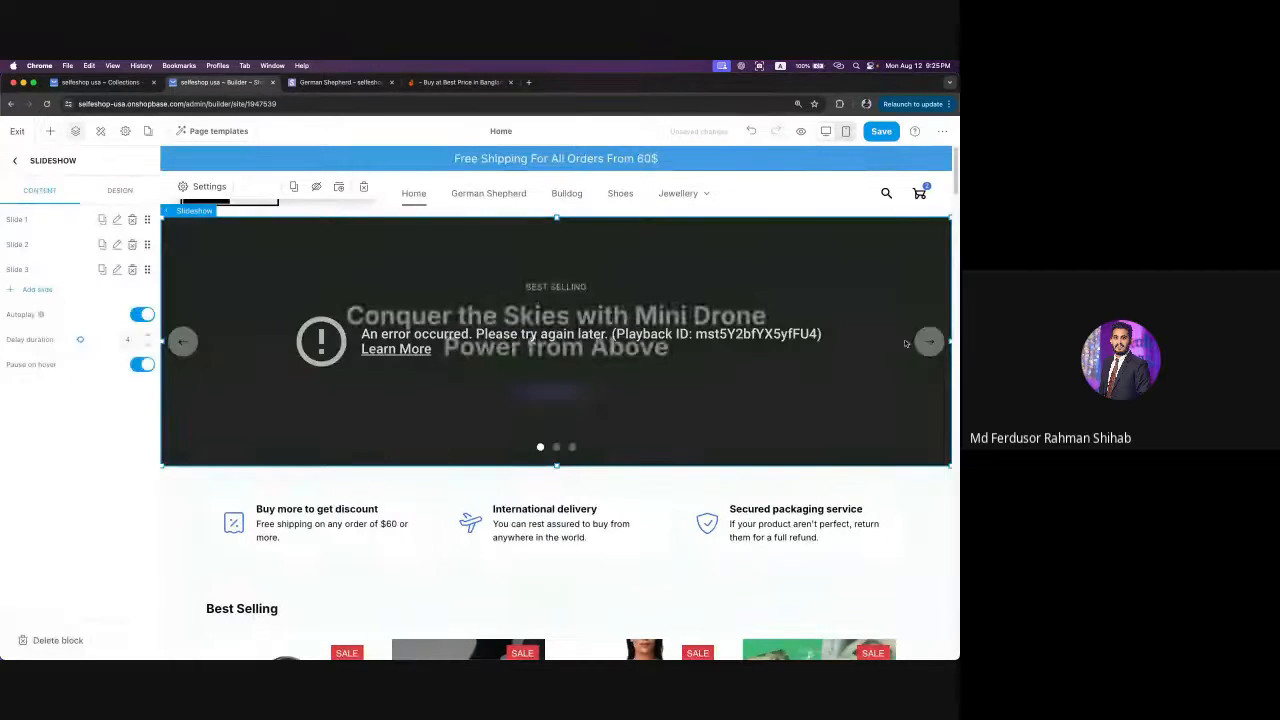
left_click(930, 342)
left_click(931, 344)
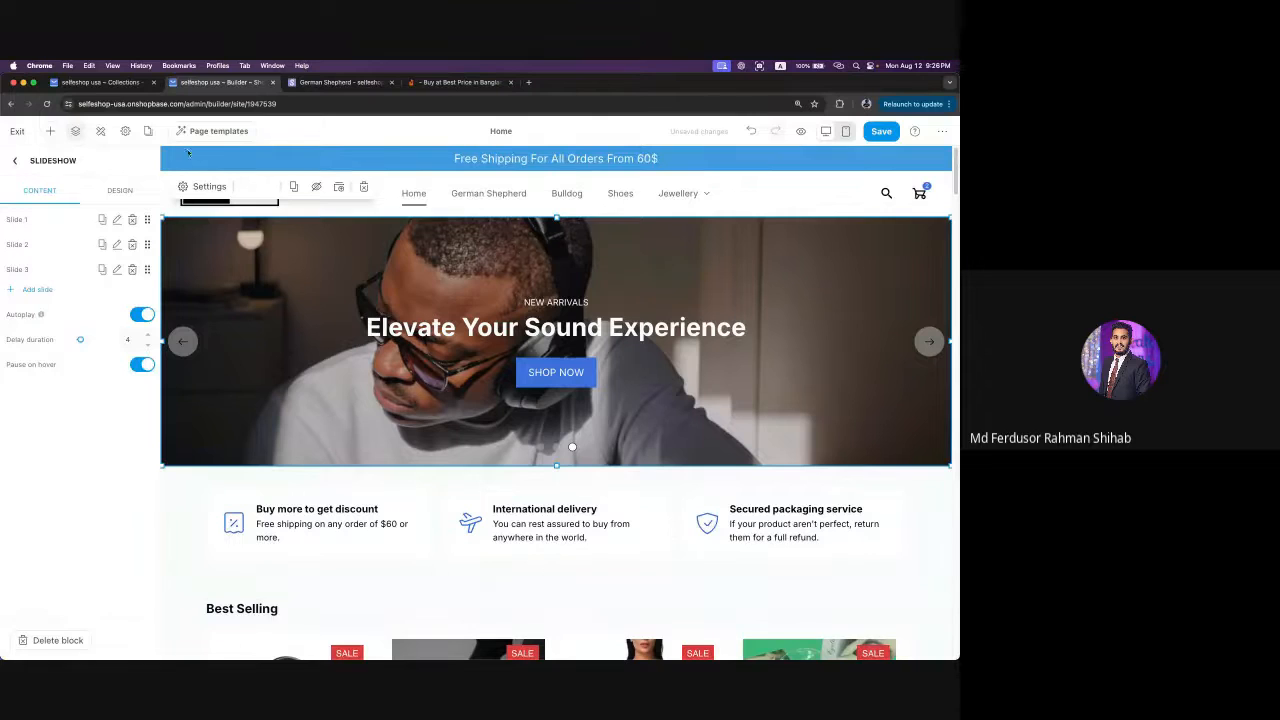
- Switch to the selfeshop storefront, open its home page and check the slideshow's next slide
left_click(340, 82)
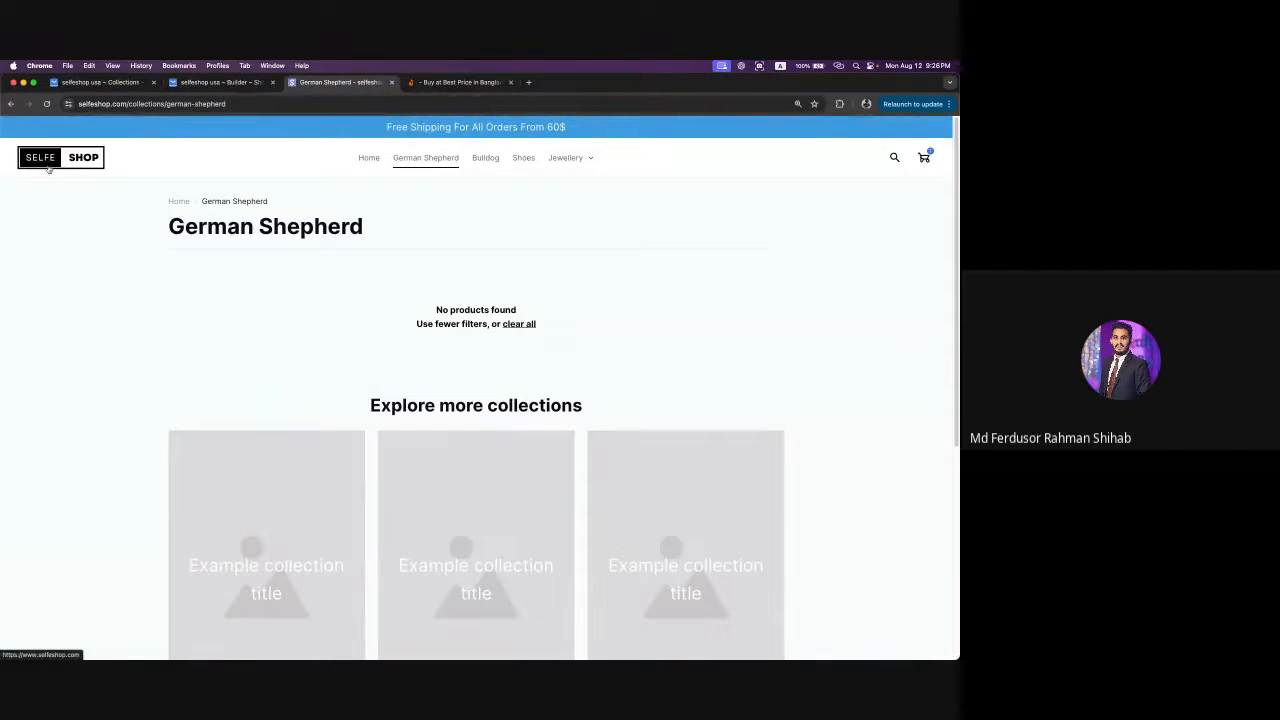
scroll(866, 463, "down", 3)
scroll(838, 471, "up", 3)
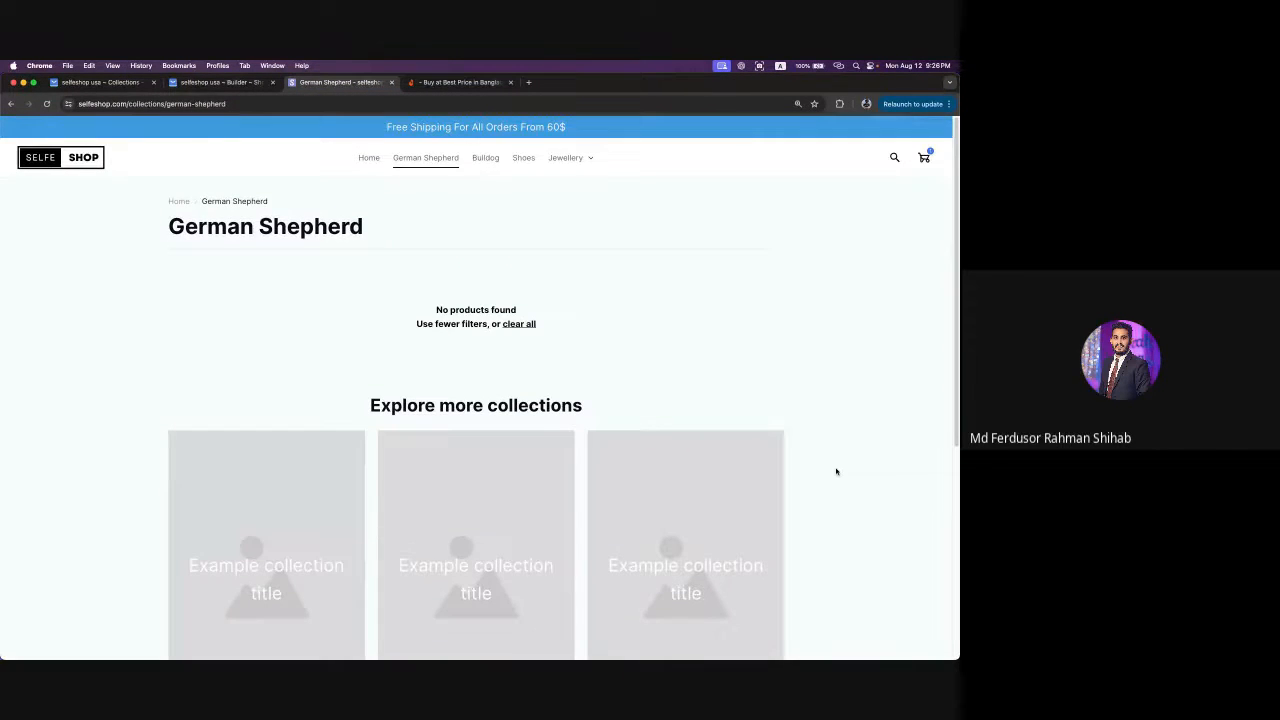
key("super+Left")
scroll(790, 427, "down", 3)
scroll(790, 427, "down", 5)
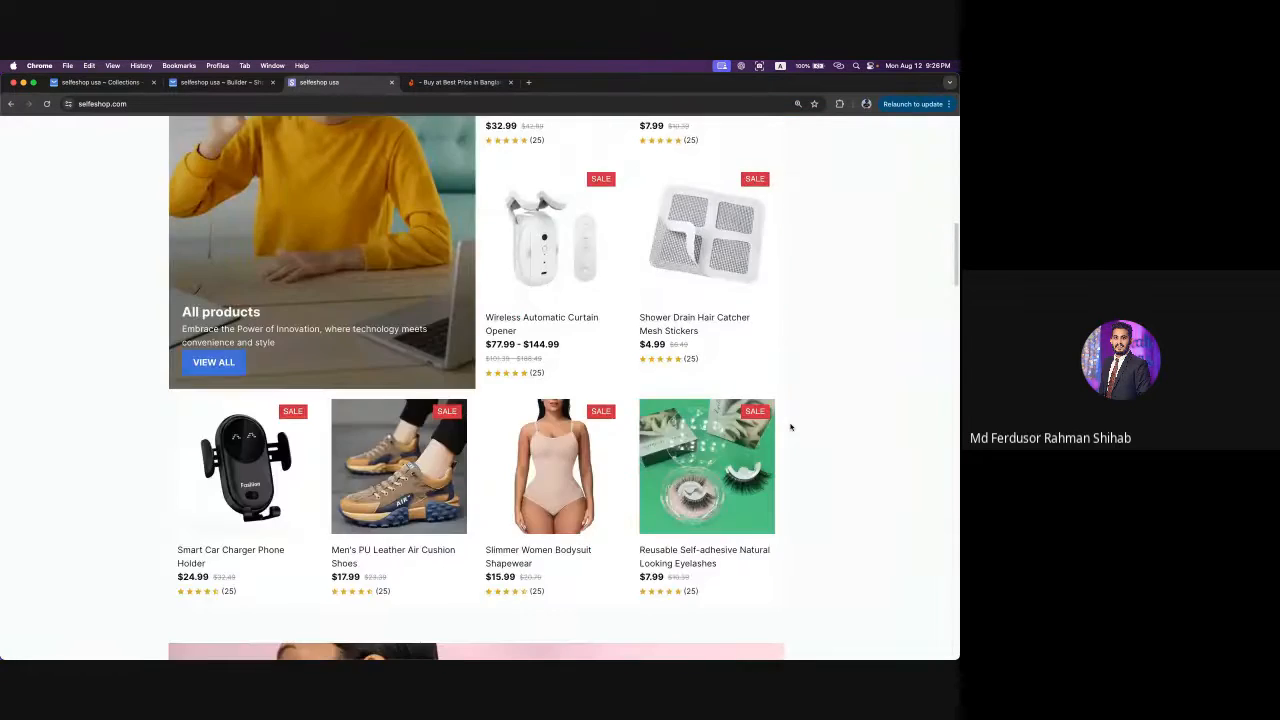
scroll(790, 427, "up", 8)
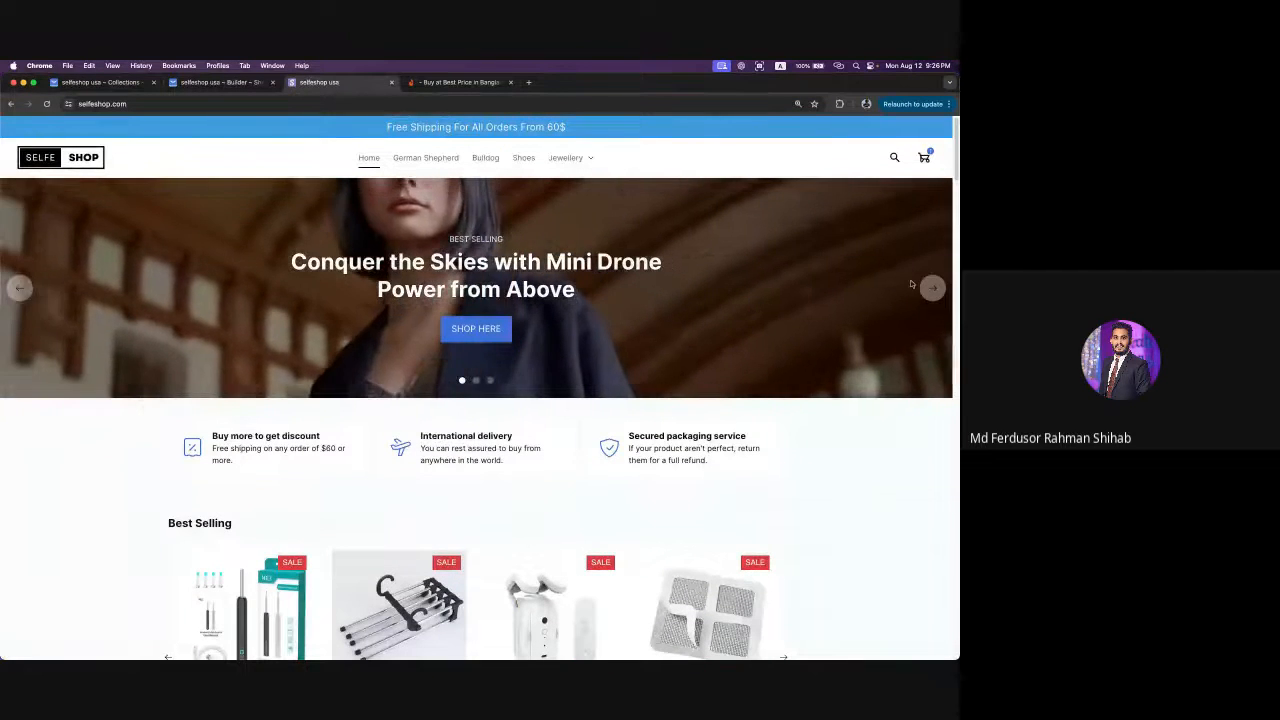
left_click(932, 288)
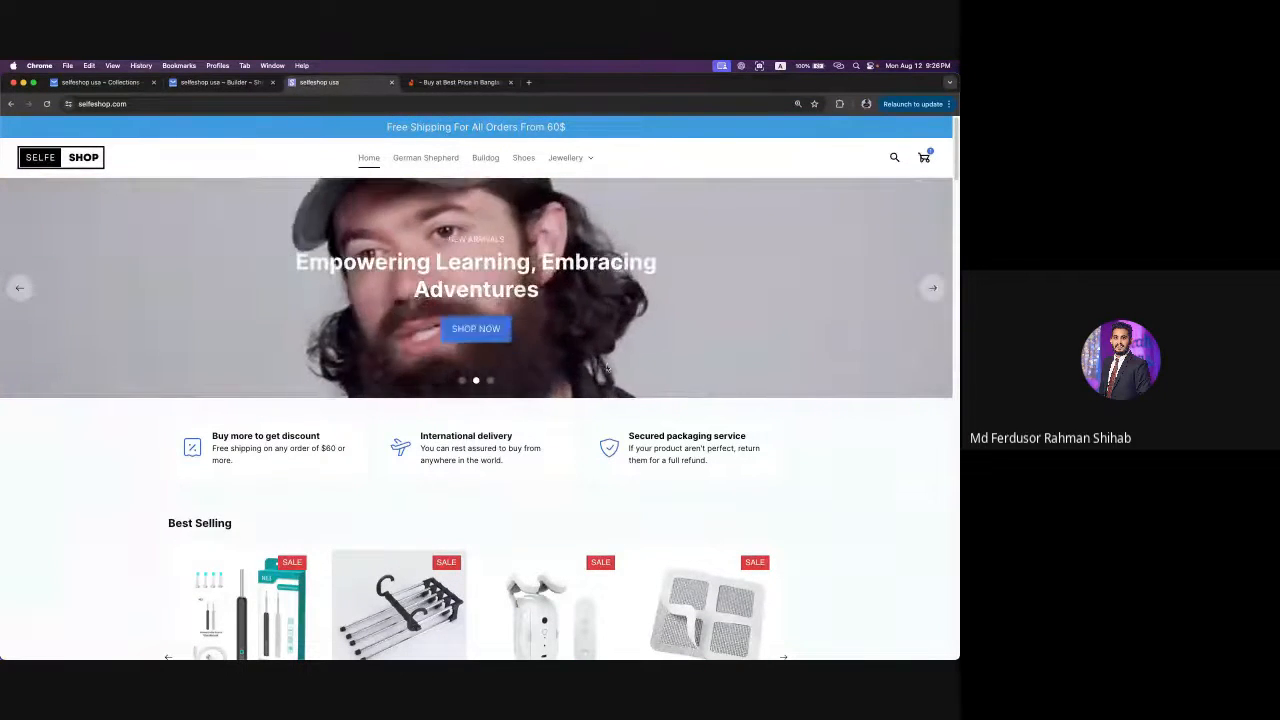
- Review the storefront home page's product, collection, featured product and newsletter sections down to the footer
scroll(606, 369, "down", 4)
scroll(606, 369, "down", 4)
scroll(560, 385, "up", 3)
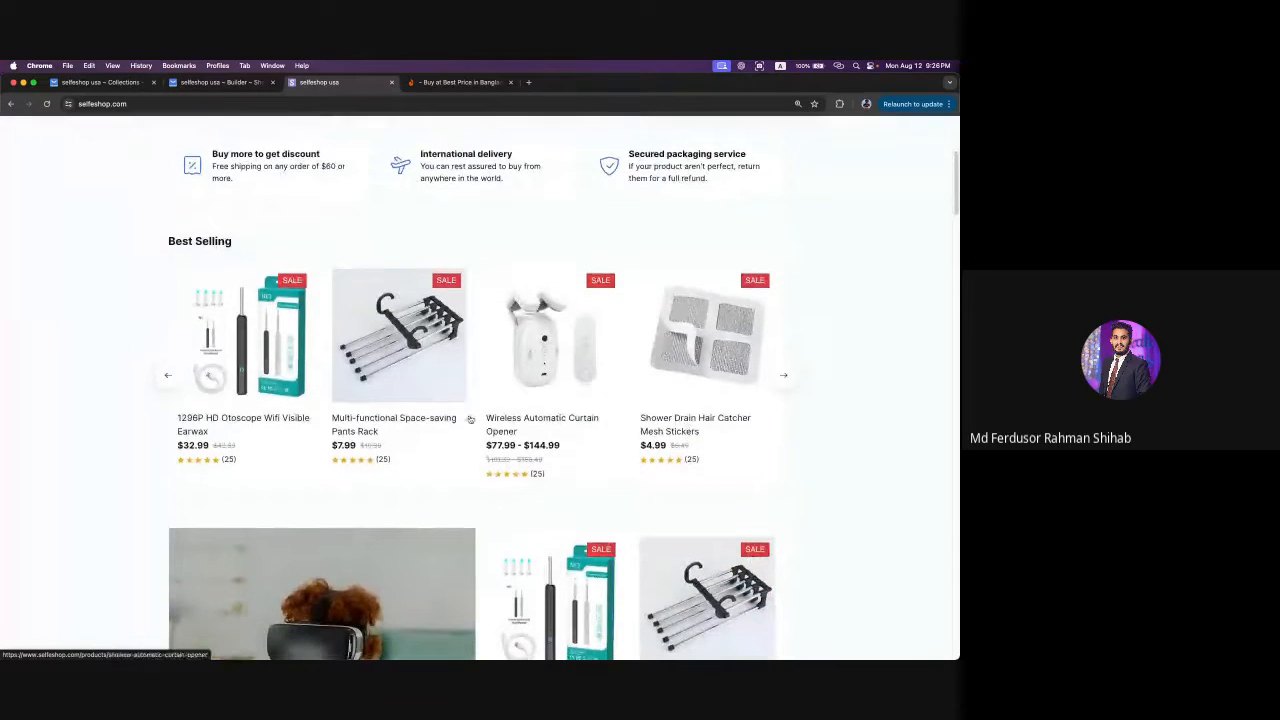
scroll(519, 398, "down", 10)
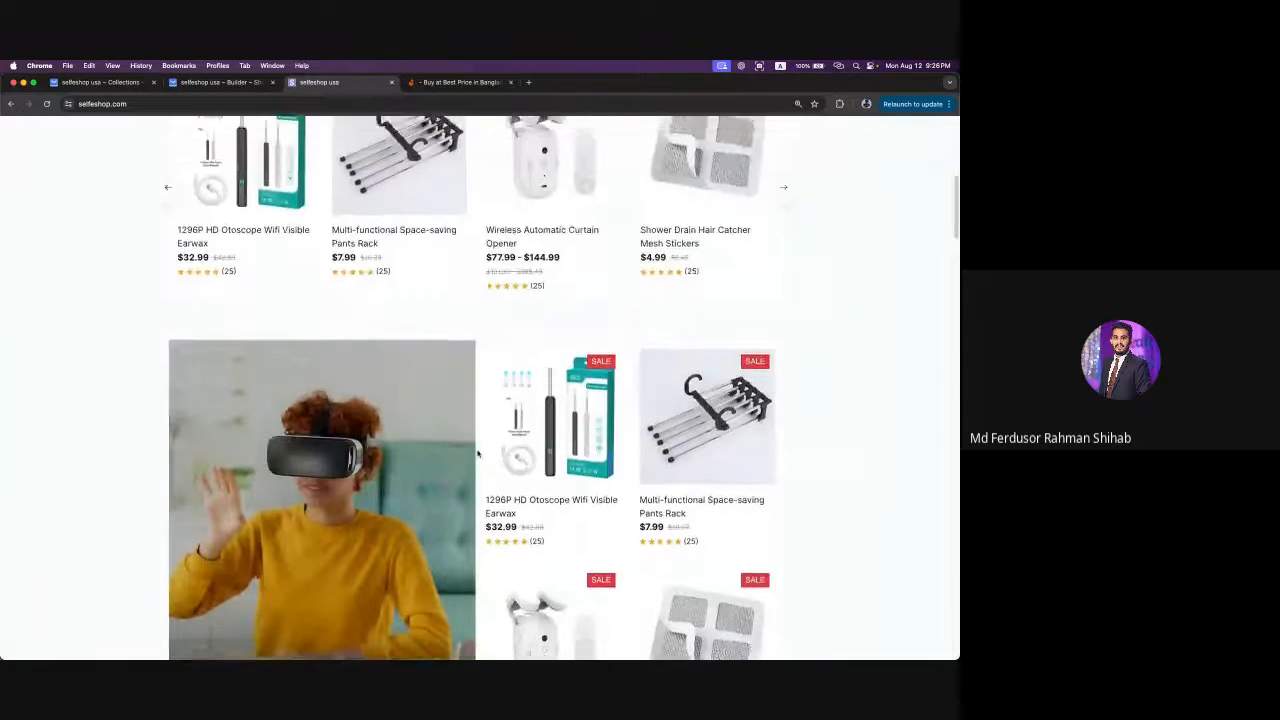
scroll(666, 495, "down", 8)
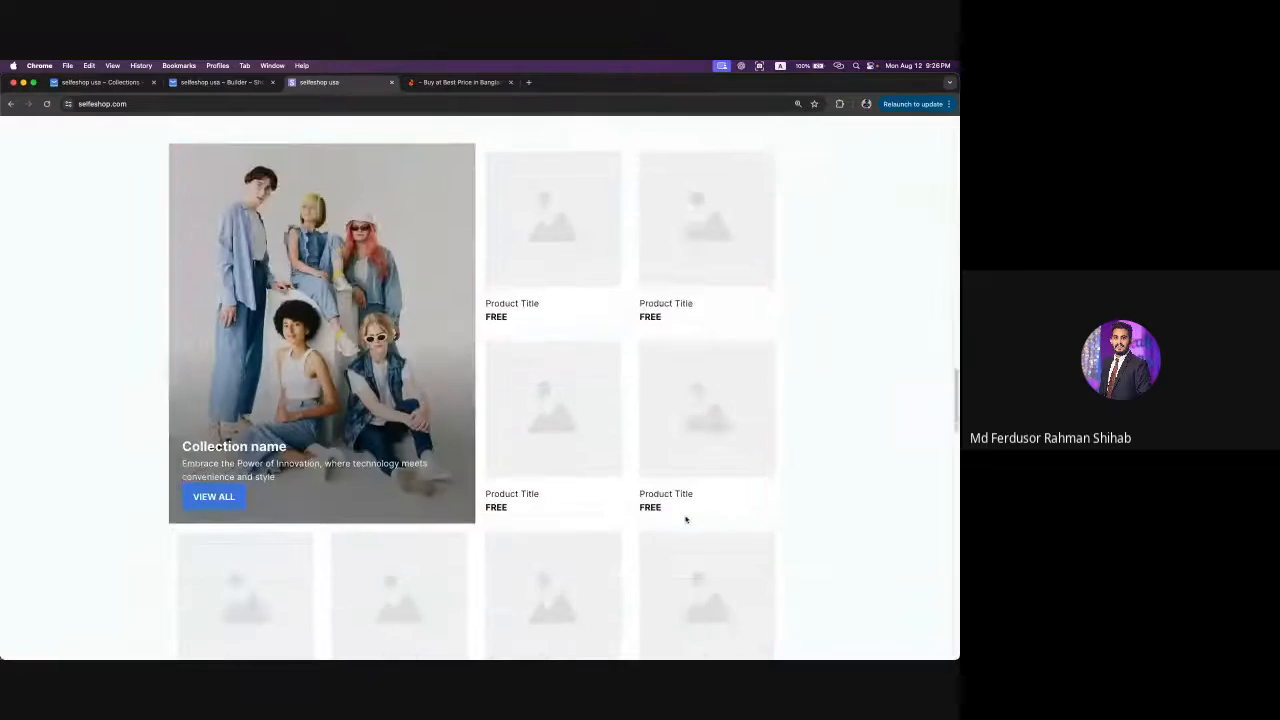
scroll(666, 565, "down", 6)
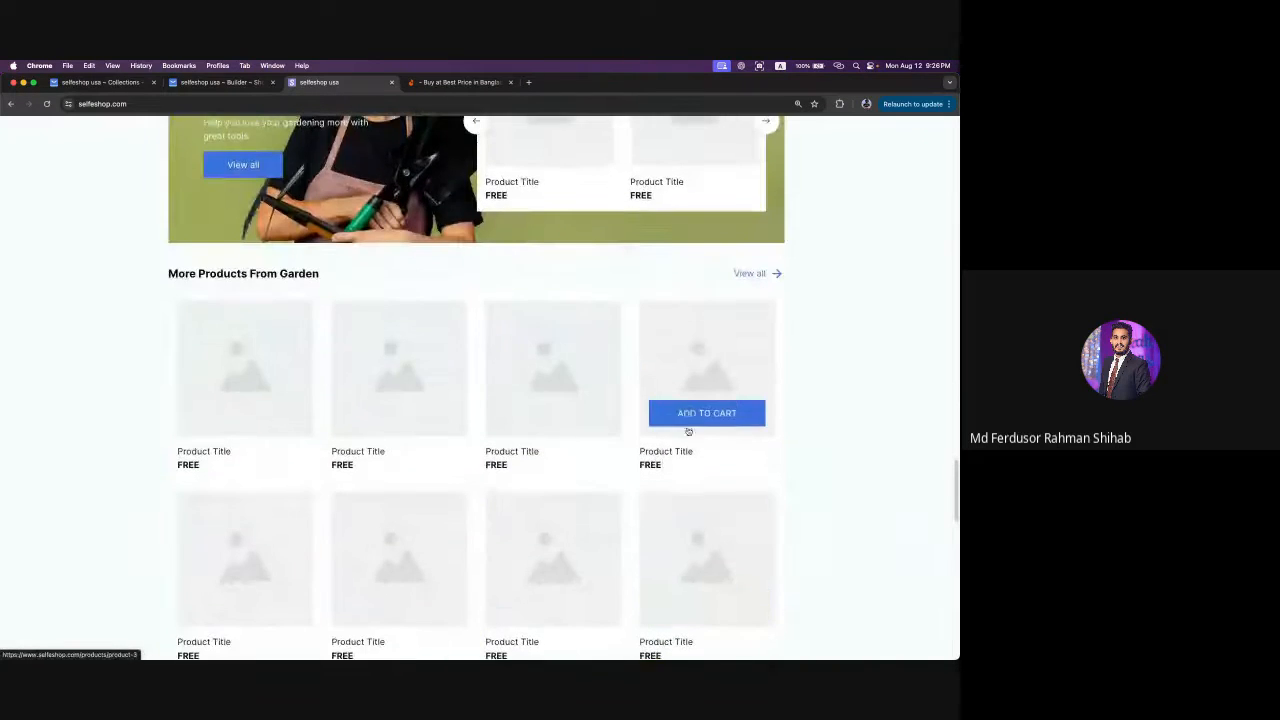
scroll(688, 438, "down", 6)
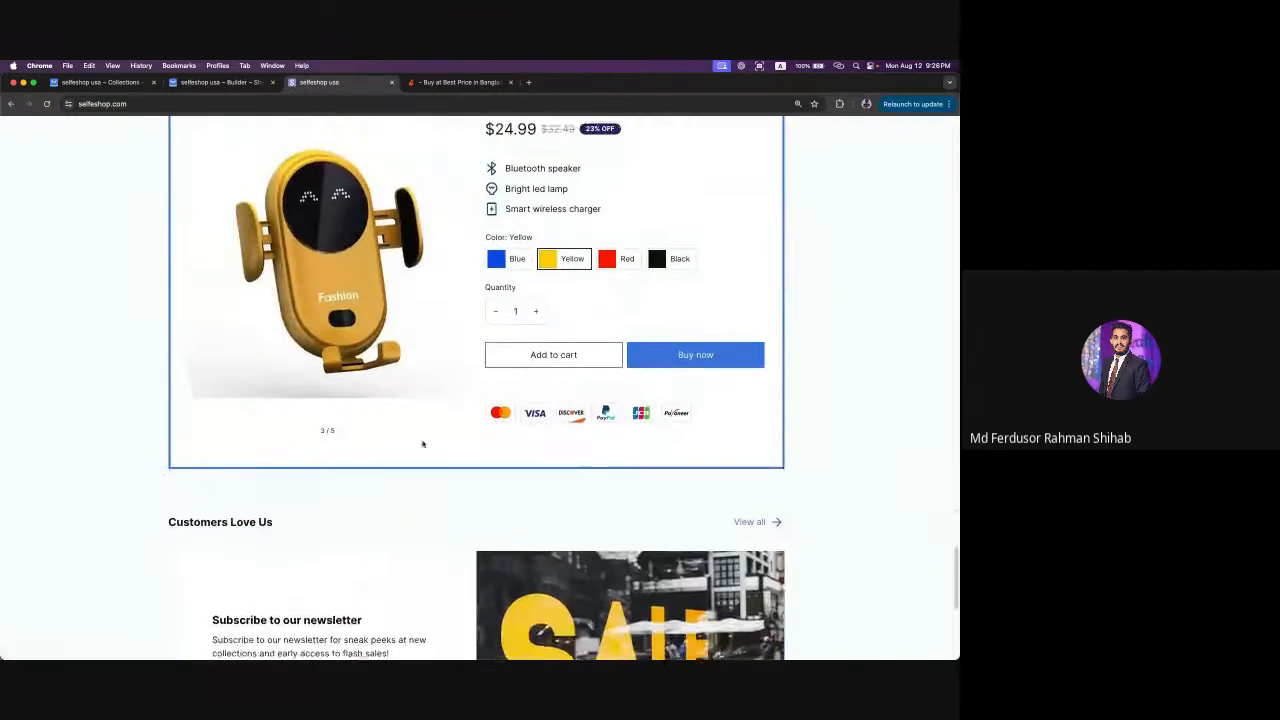
scroll(510, 390, "up", 1)
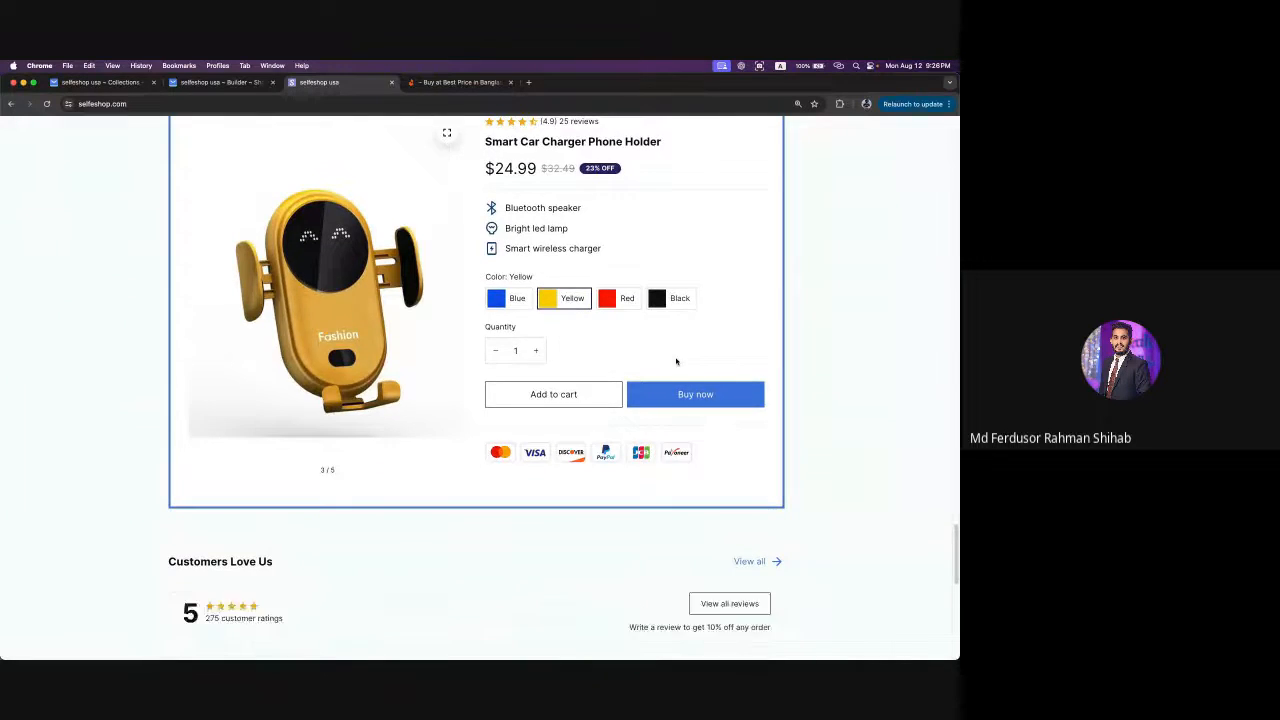
scroll(676, 362, "down", 6)
scroll(676, 362, "down", 2)
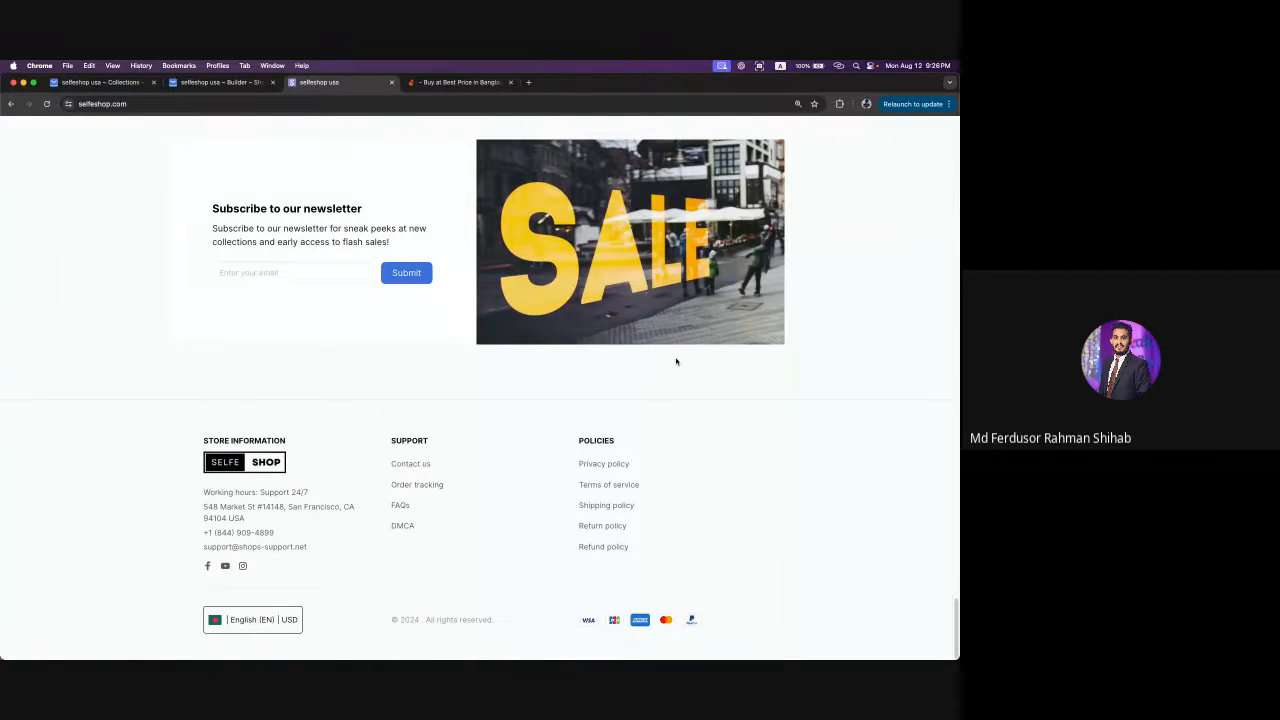
- Examine the Deal Of The Week section with its countdown and the neighbouring reviews and garden product sections on the storefront
scroll(676, 362, "up", 5)
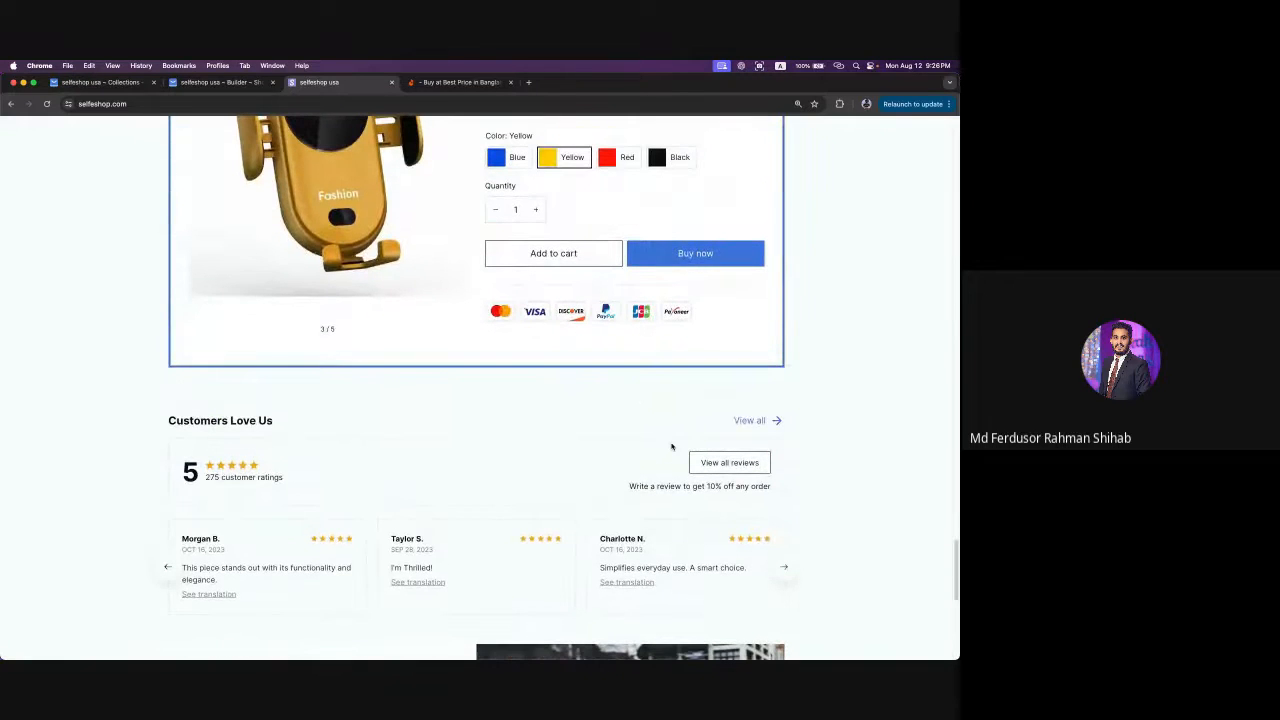
scroll(671, 447, "up", 4)
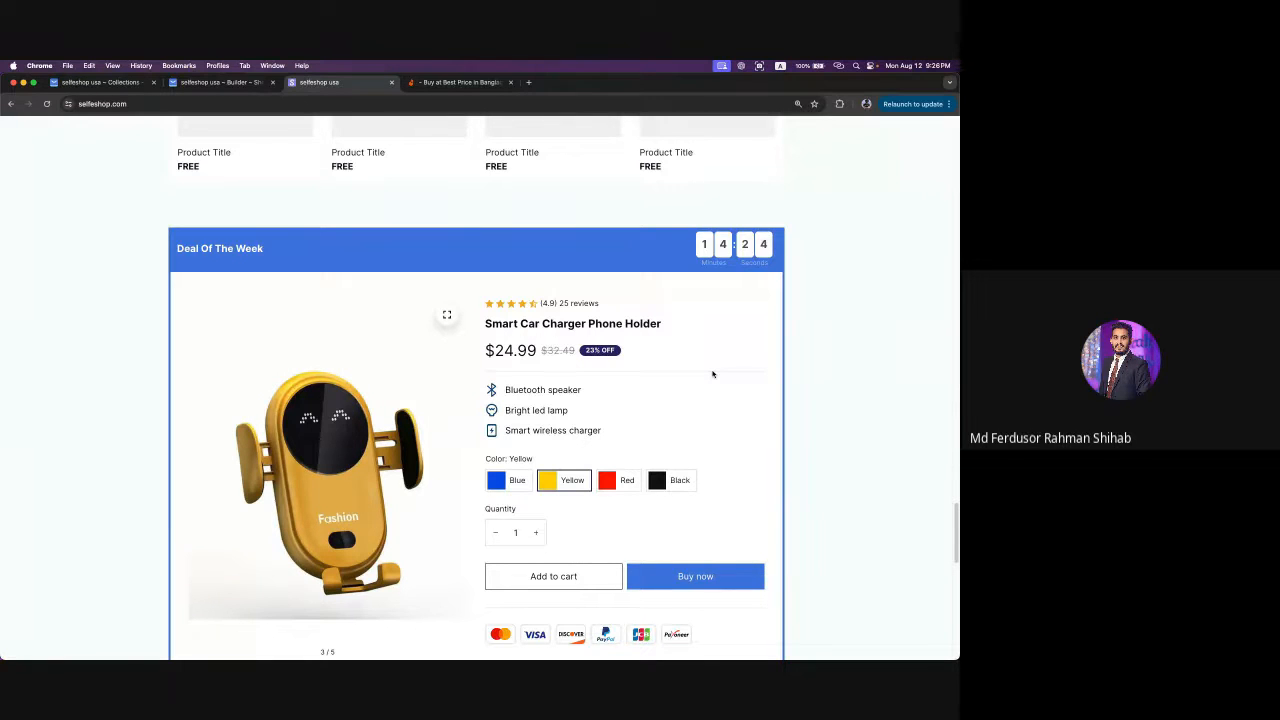
scroll(626, 448, "up", 3)
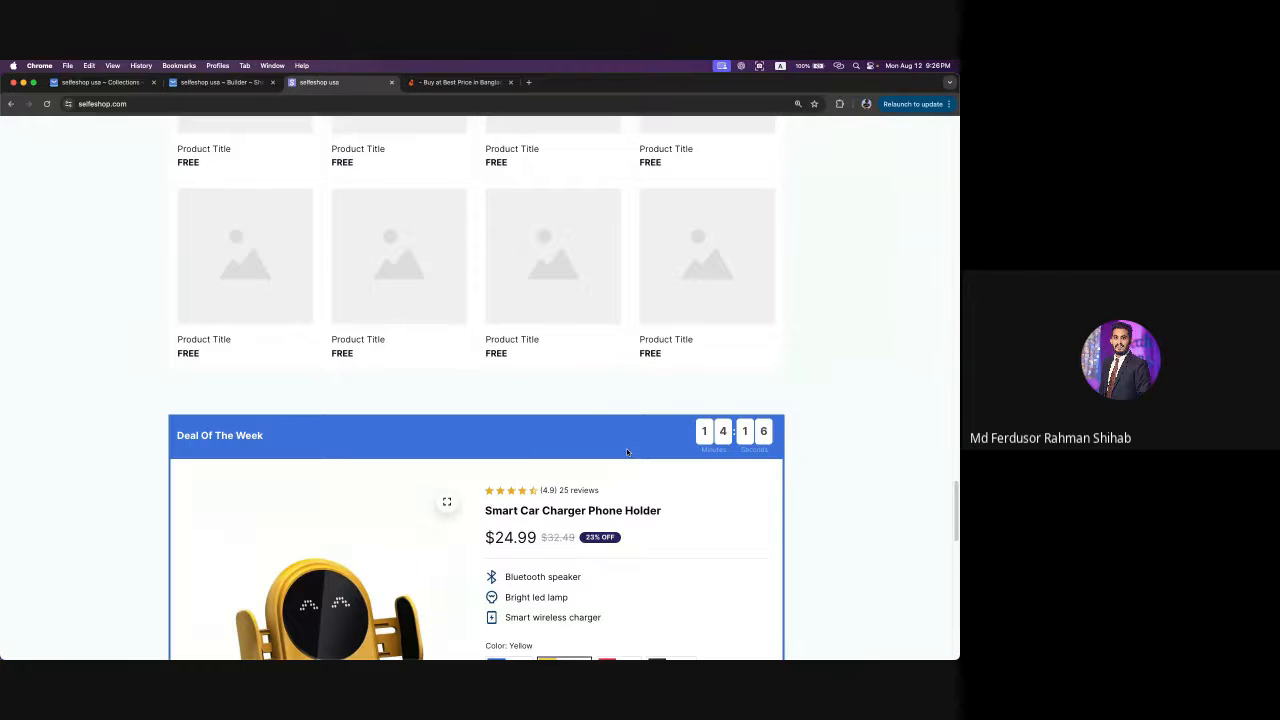
scroll(633, 449, "up", 4)
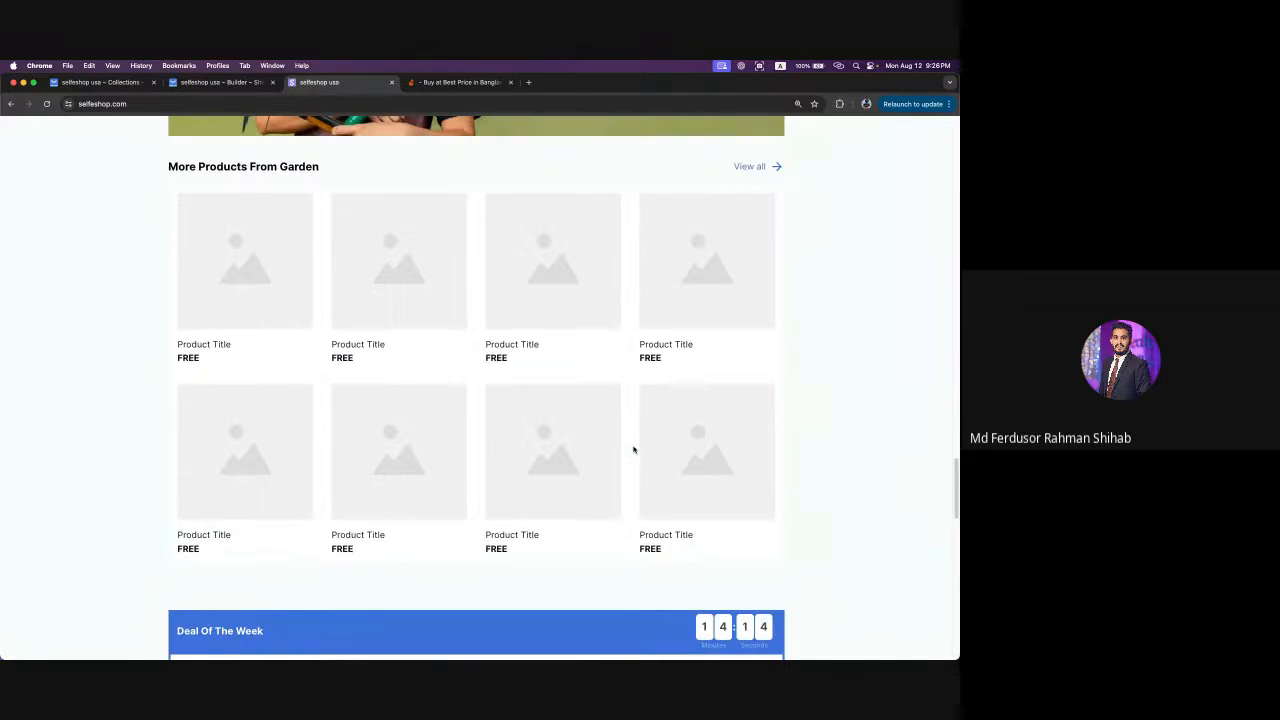
scroll(676, 430, "down", 10)
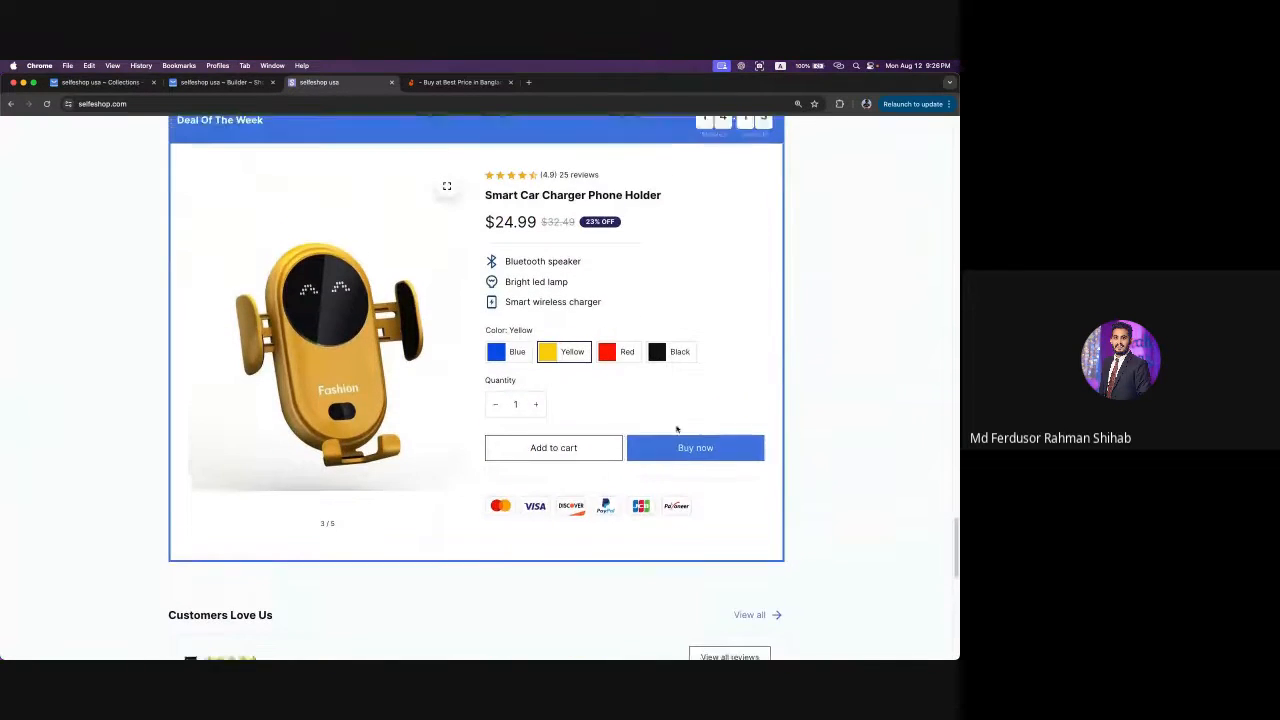
scroll(846, 430, "up", 3)
scroll(846, 430, "up", 5)
scroll(751, 409, "down", 3)
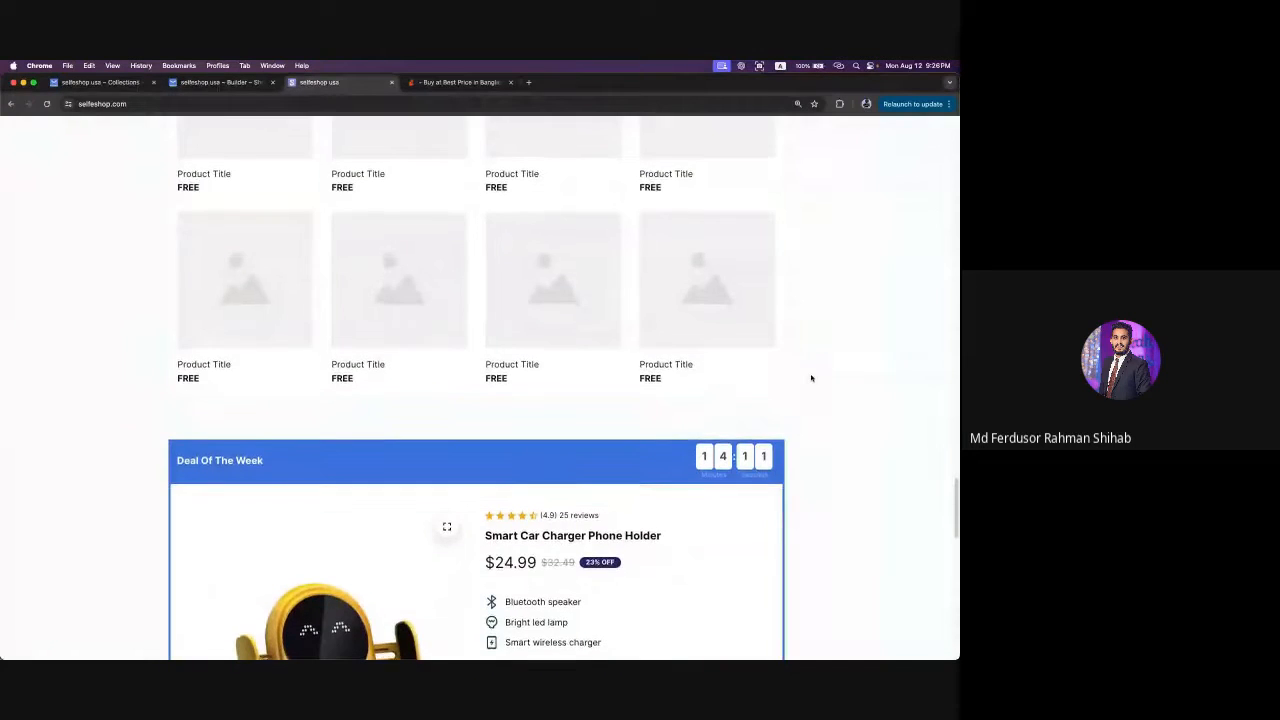
scroll(805, 390, "down", 8)
scroll(760, 390, "up", 2)
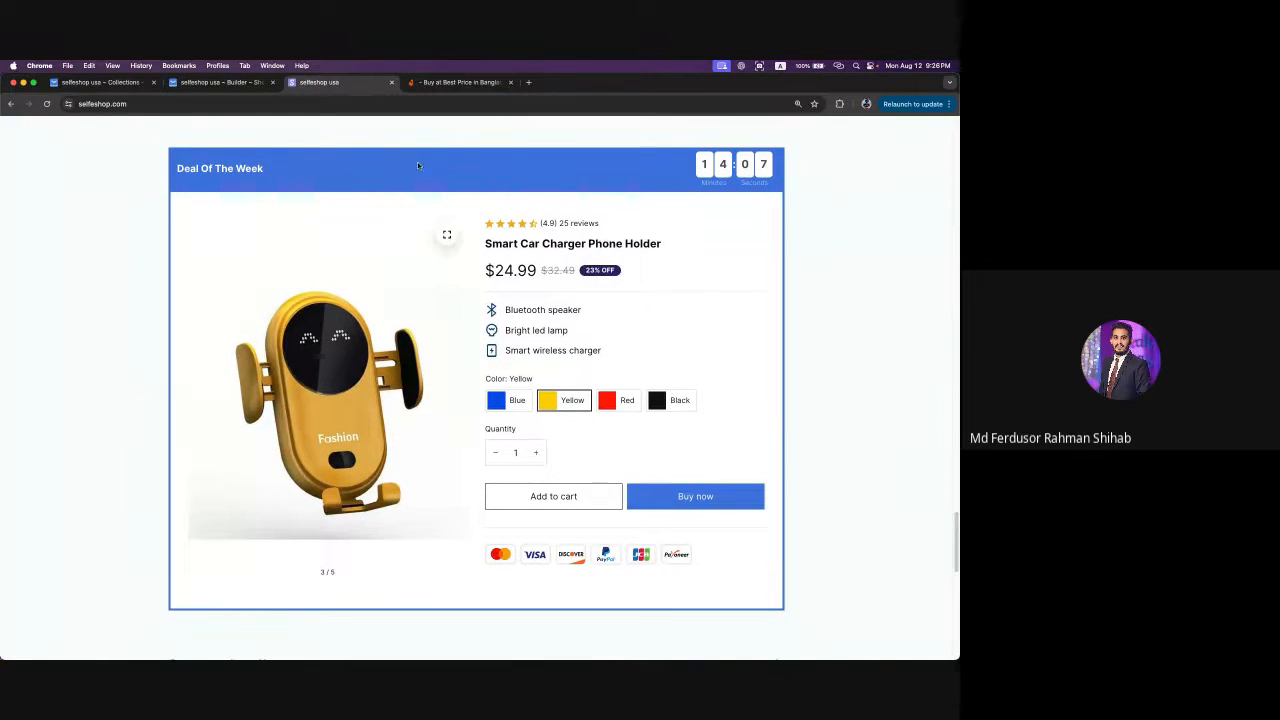
scroll(774, 422, "up", 3)
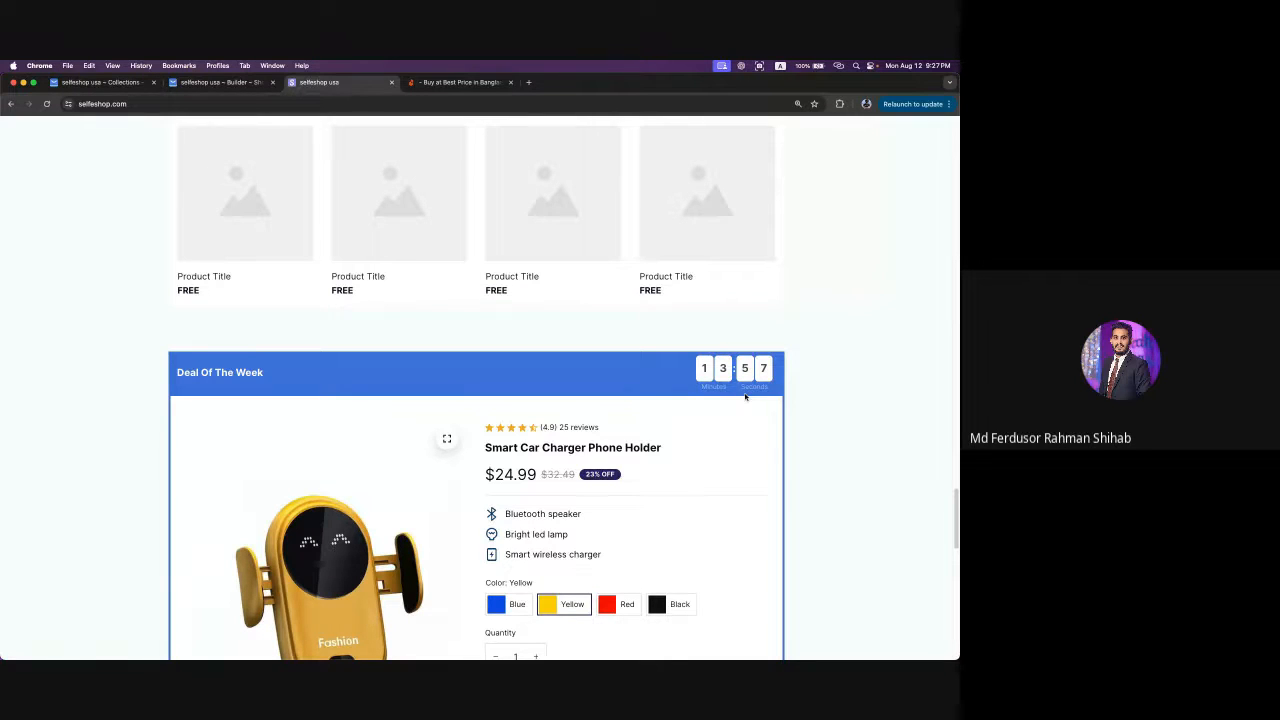
- Review the storefront home page from the Deal Of The Week product down to the footer and back up to the product sections
scroll(657, 443, "down", 5)
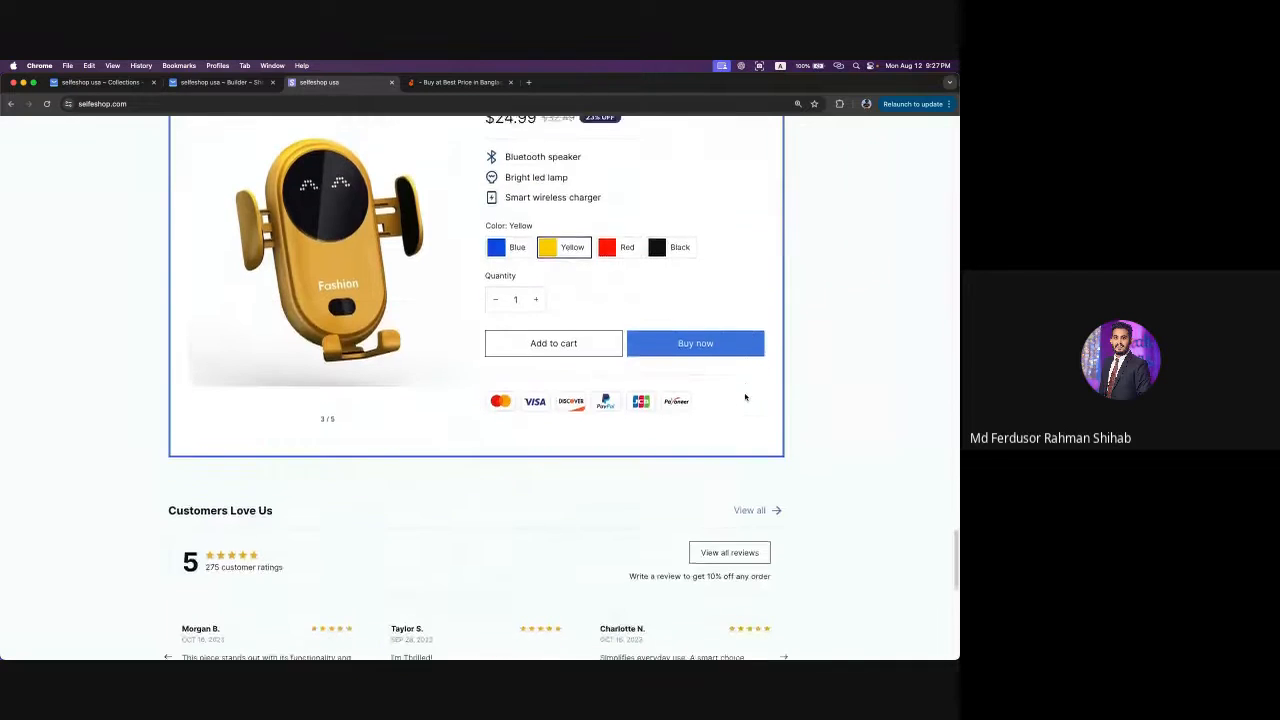
scroll(657, 443, "up", 2)
scroll(657, 443, "down", 10)
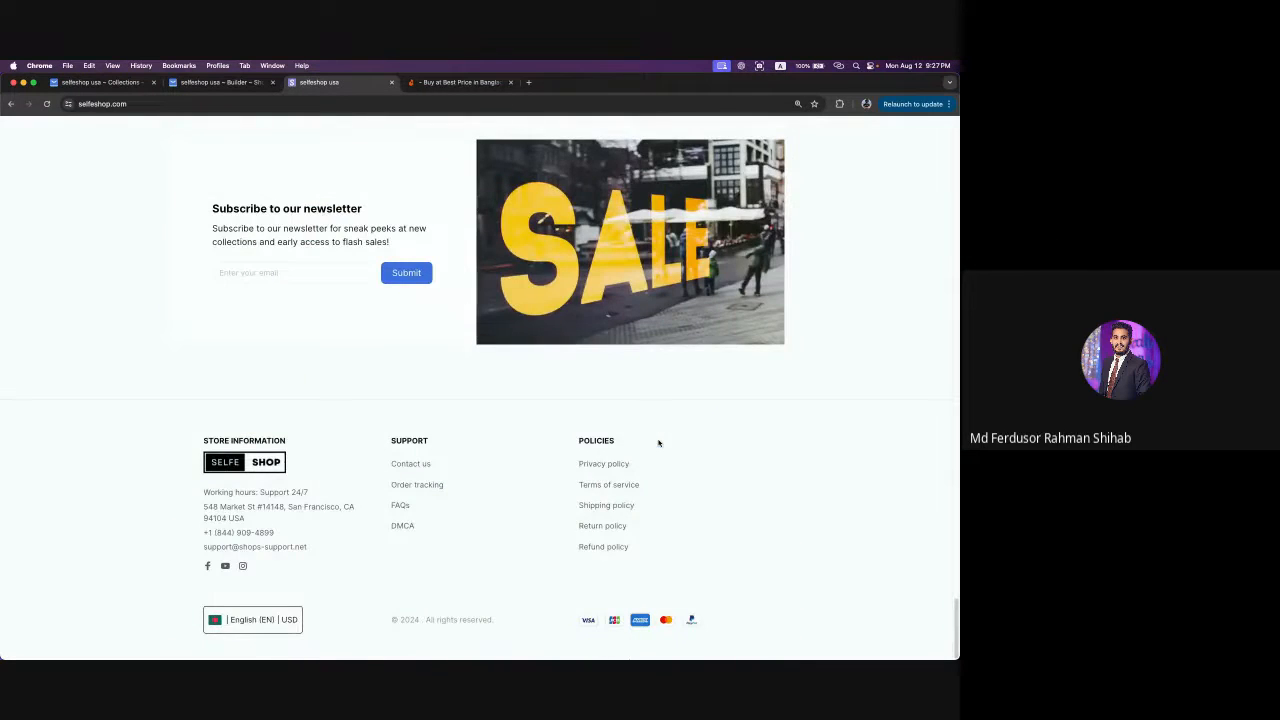
scroll(680, 531, "up", 10)
scroll(680, 535, "up", 15)
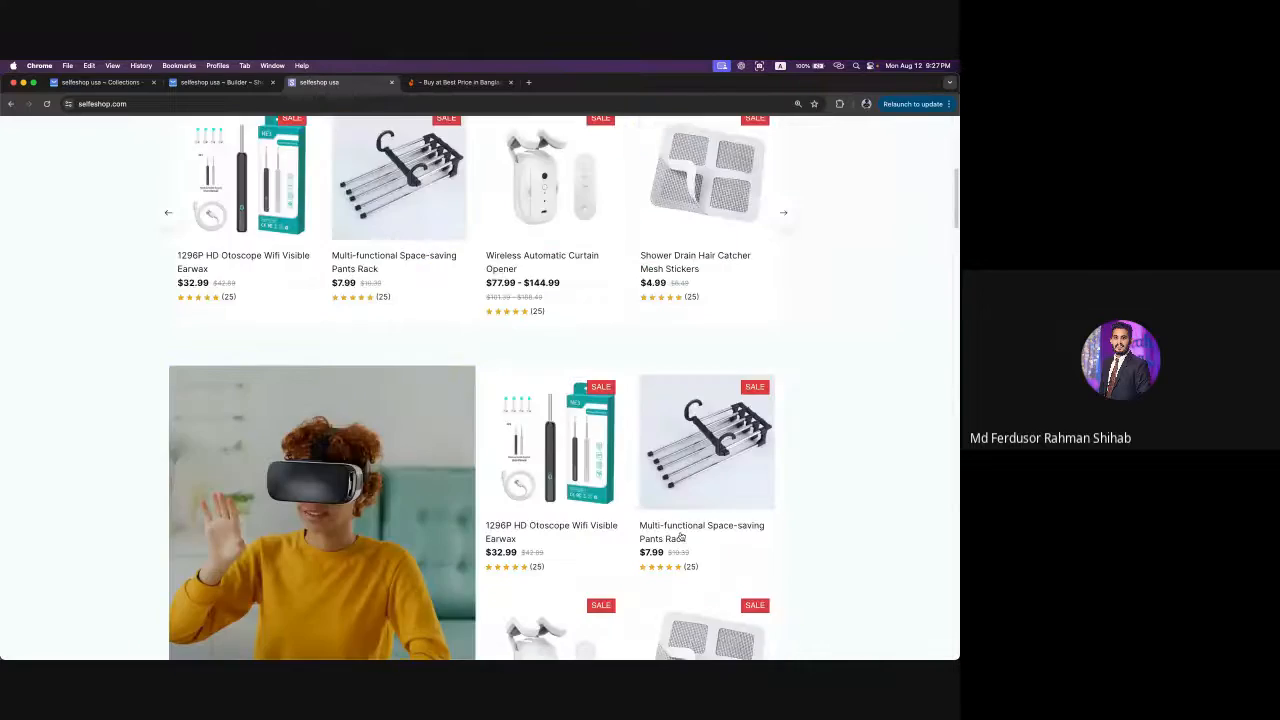
- Switch to the PlusBase admin's Collections list and examine the product tag conditions of the Braceletes, Necklaces, Jwellery and German Shepherd collections
left_click(94, 83)
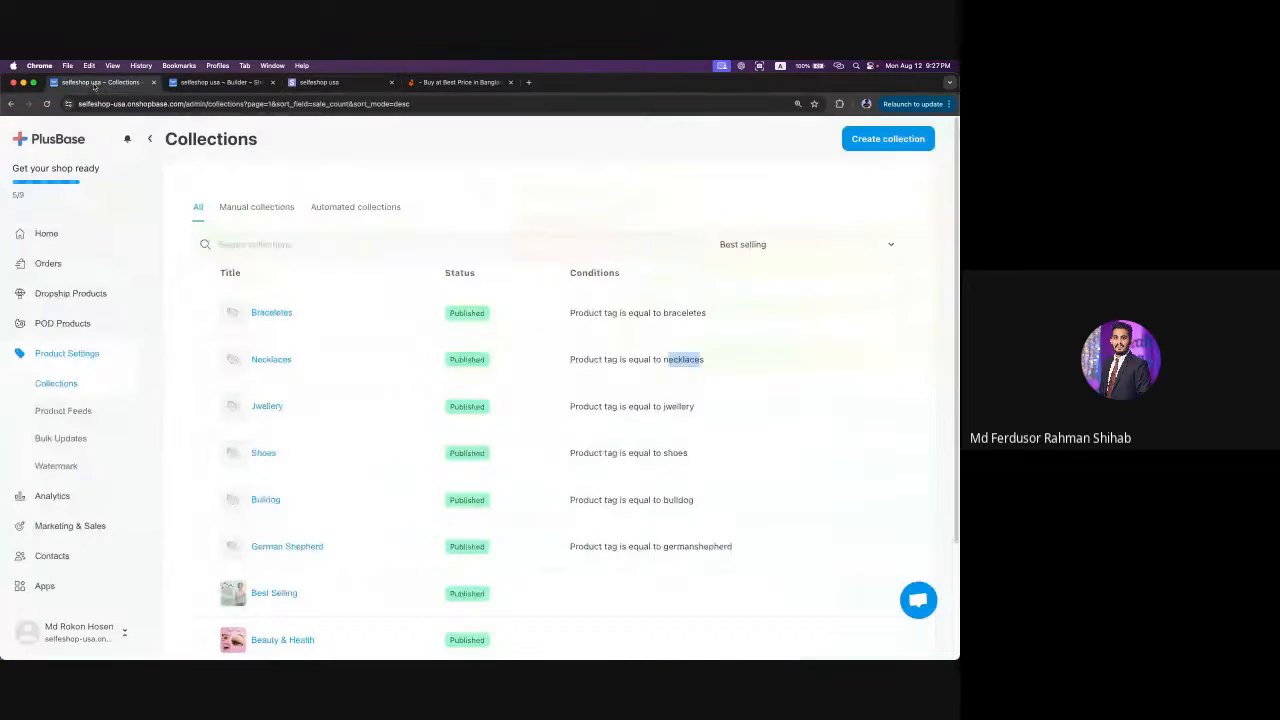
left_click(67, 353)
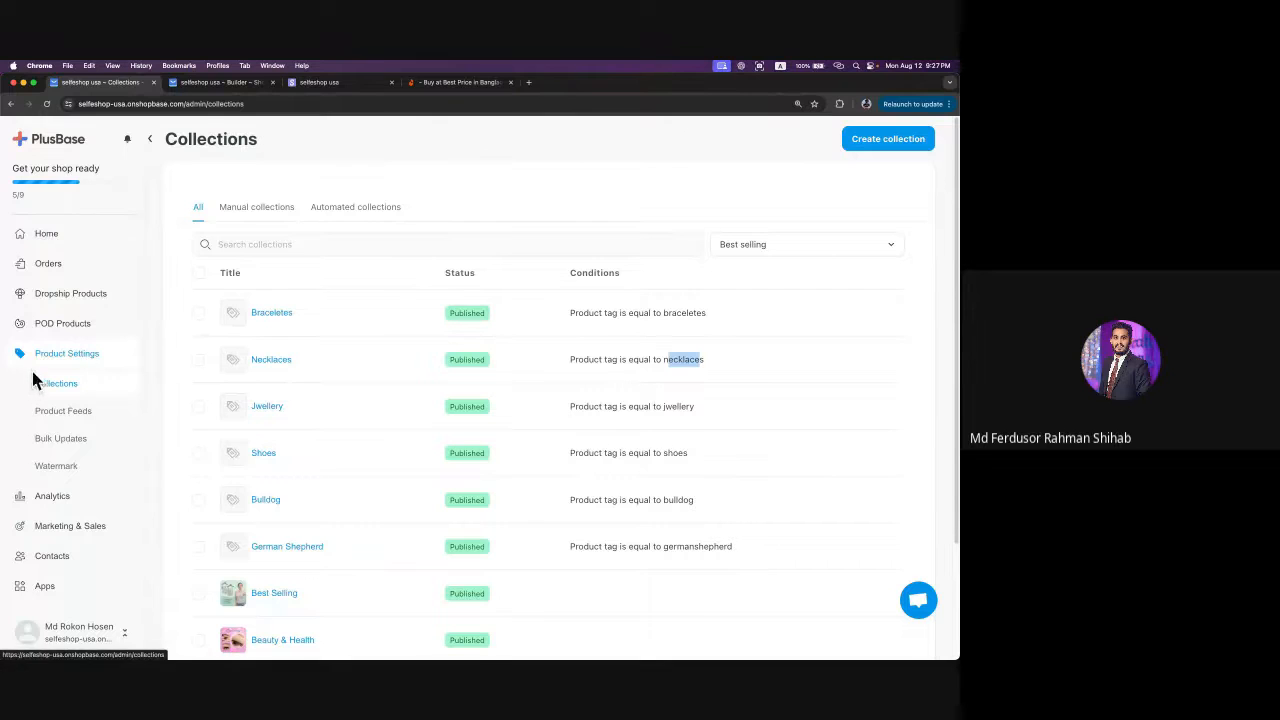
left_click_drag(305, 323, 249, 314)
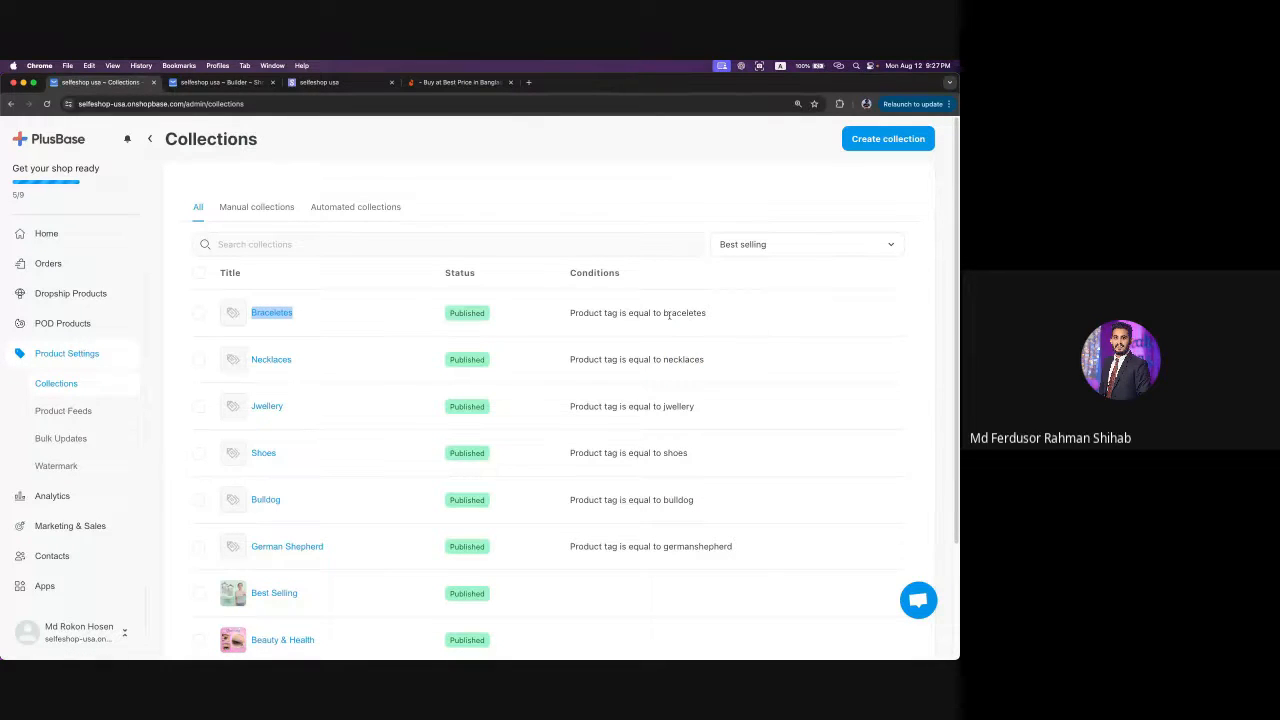
left_click_drag(669, 316, 709, 315)
left_click_drag(679, 360, 754, 423)
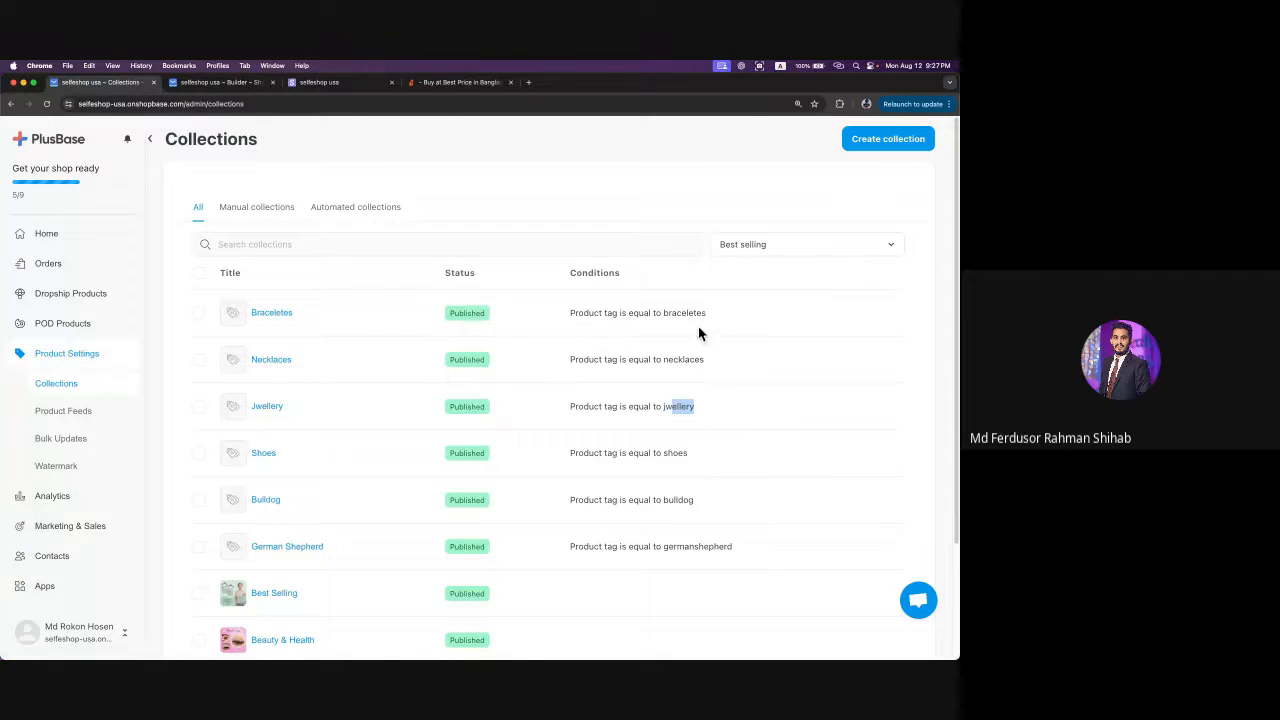
scroll(681, 541, "down", 1)
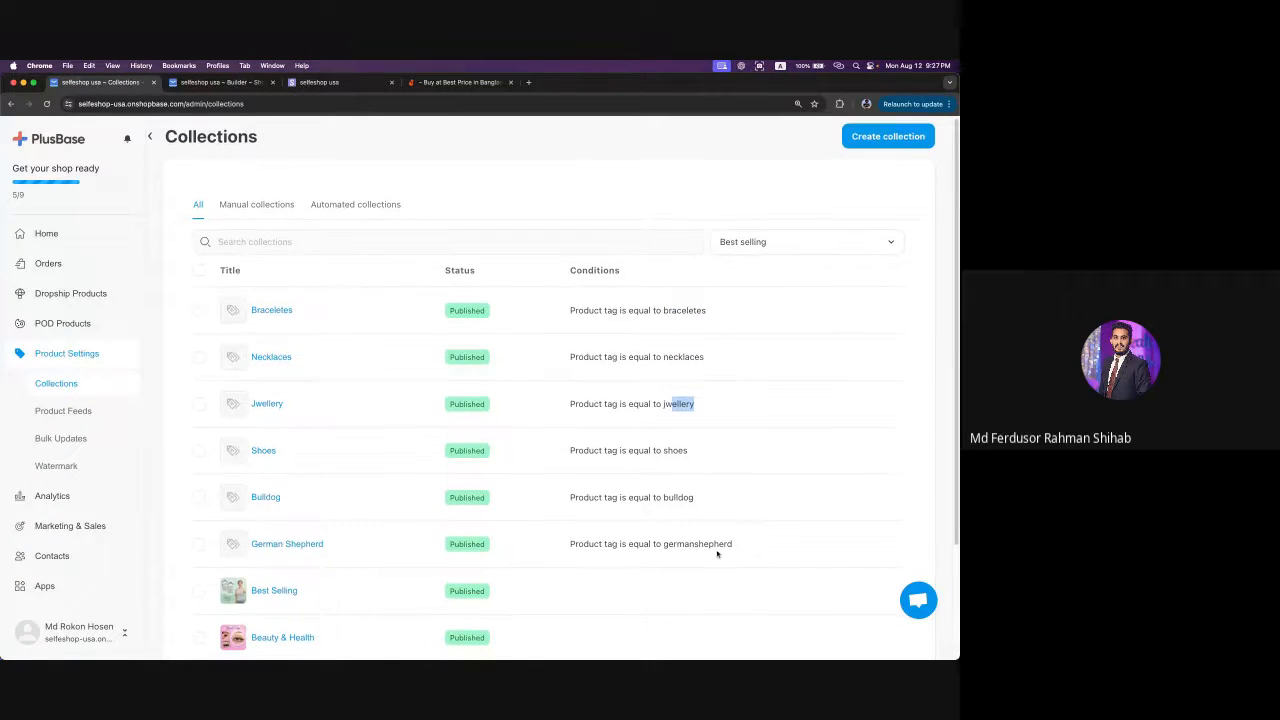
left_click_drag(665, 546, 746, 548)
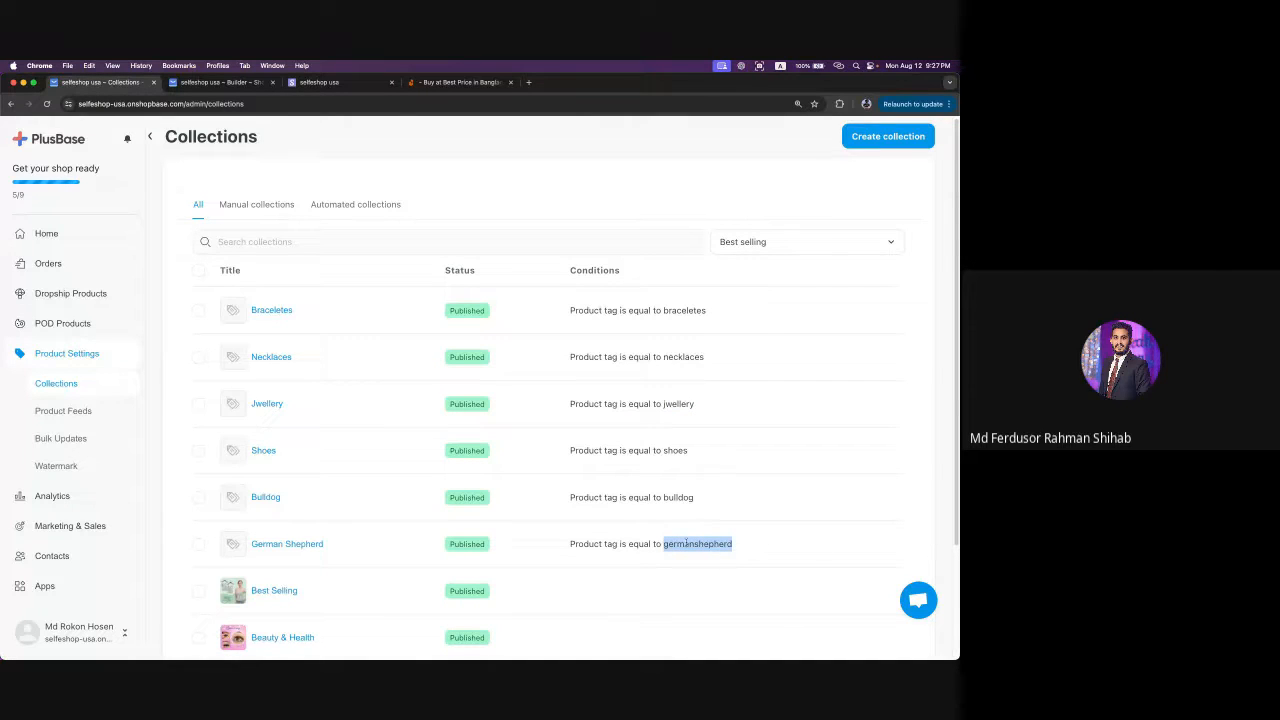
left_click(694, 543)
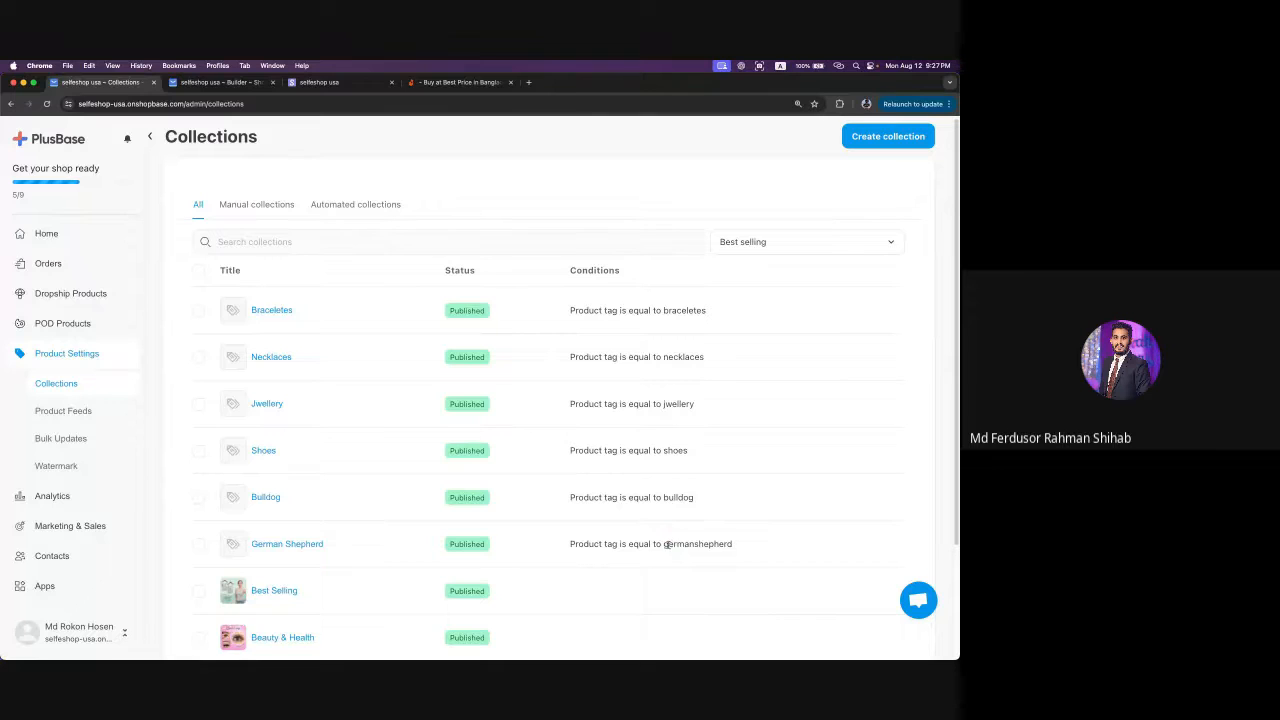
left_click_drag(668, 546, 735, 550)
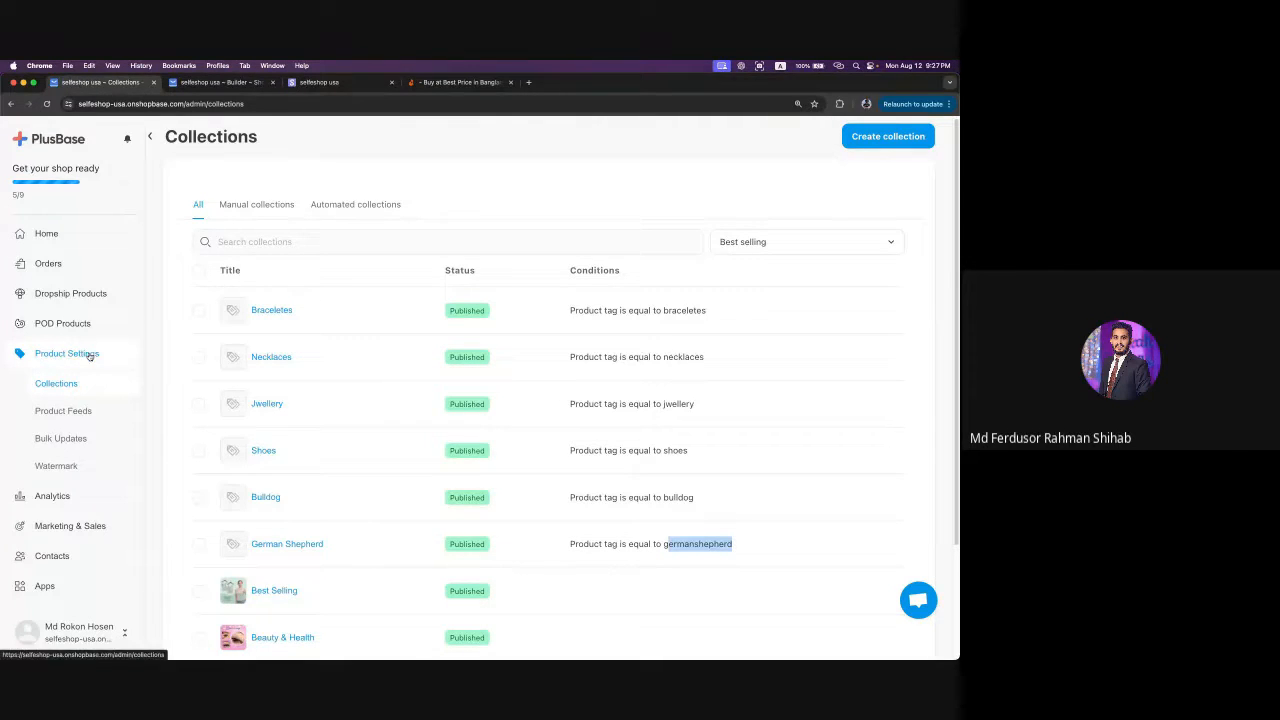
- Switch to the builder, leave the Slideshow settings and show the home page in mobile view
left_click(263, 82)
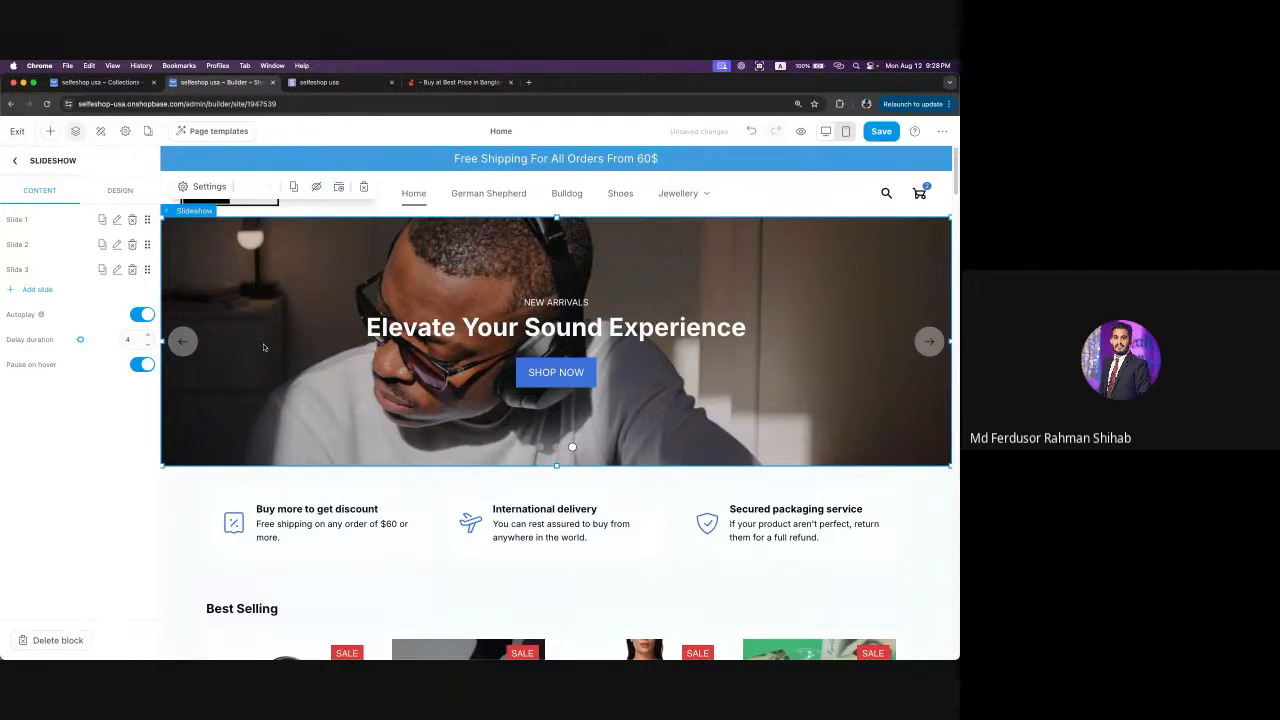
left_click(16, 163)
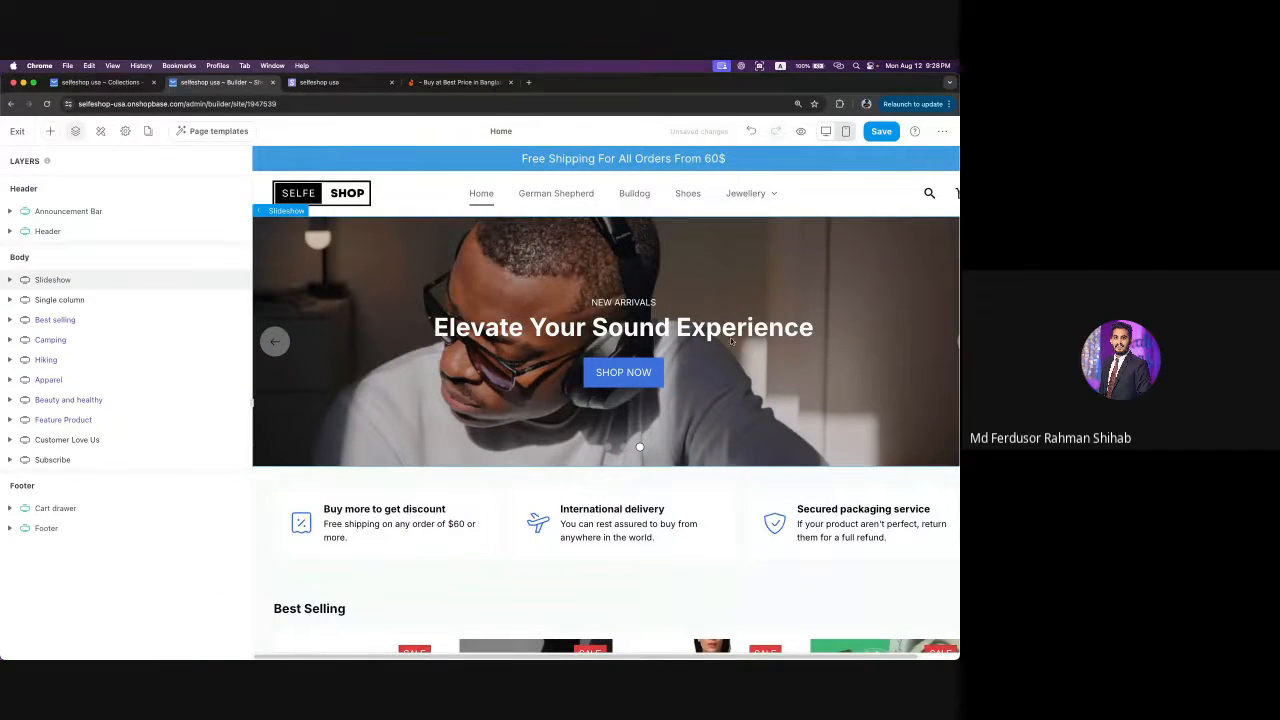
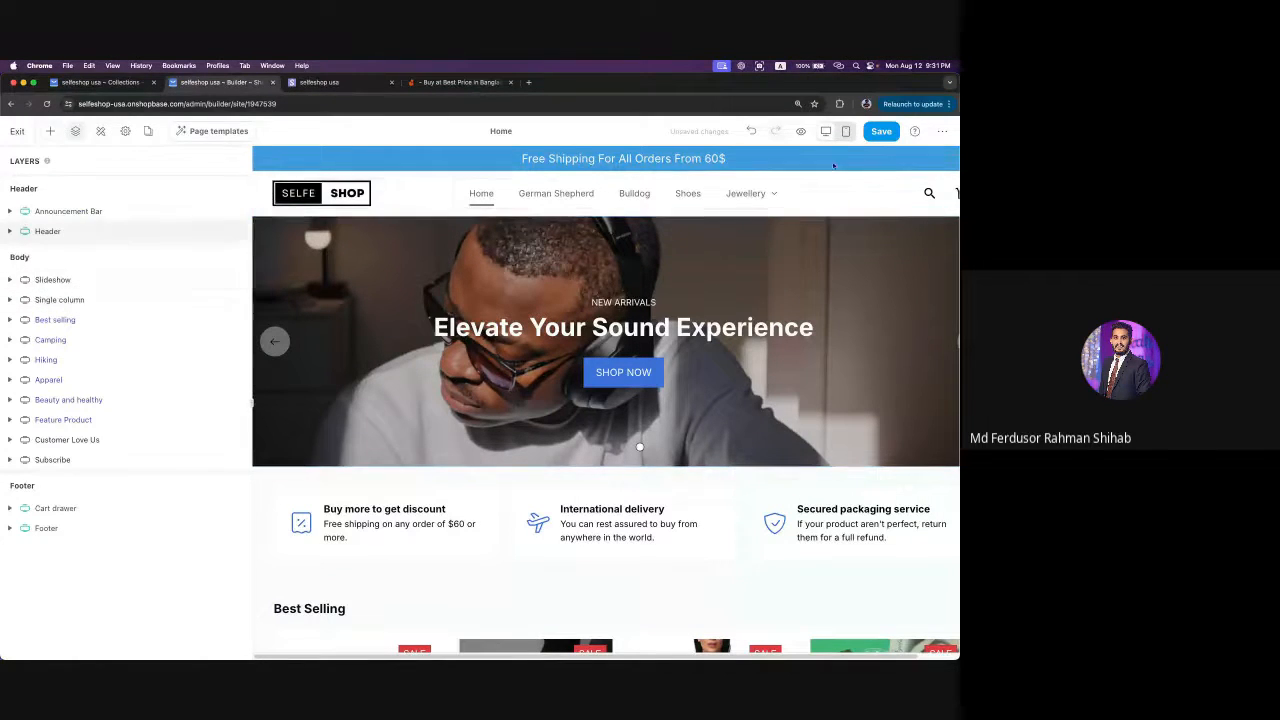
left_click(846, 136)
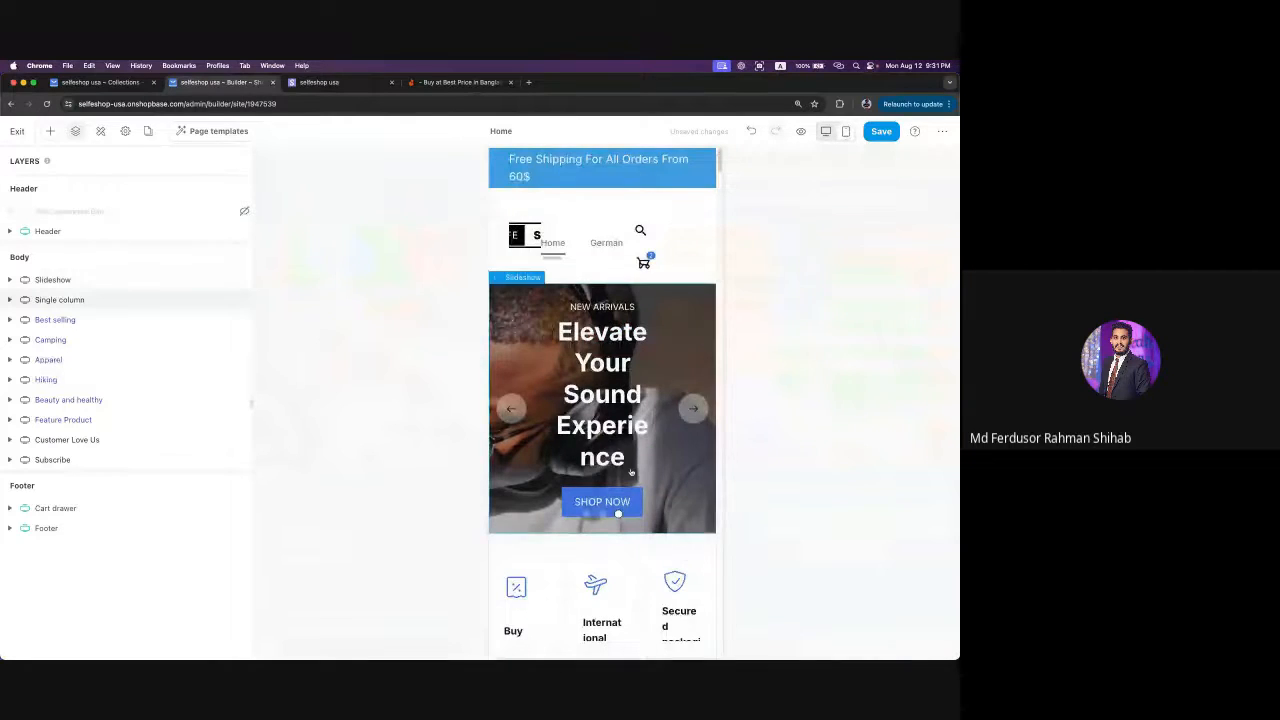
left_click(688, 481)
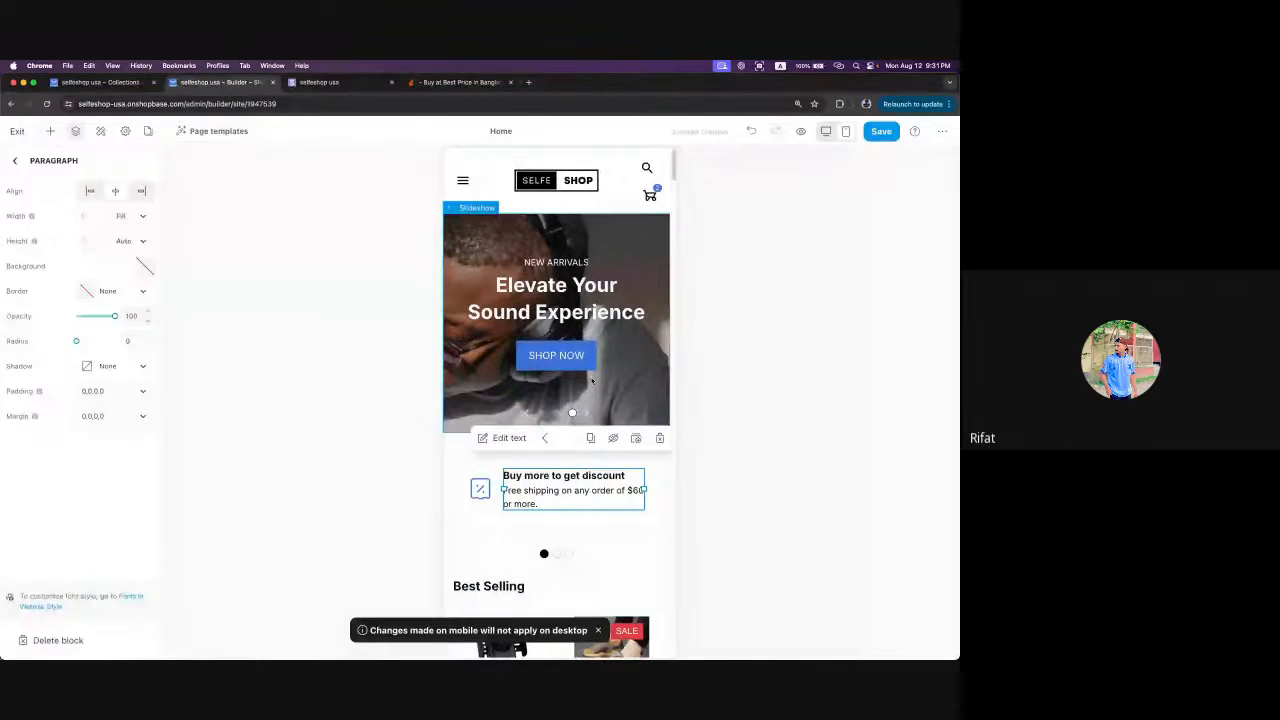
- Resize the Slideshow's height freehand in mobile view to slightly taller than before, and return to the layers list
left_click(558, 391)
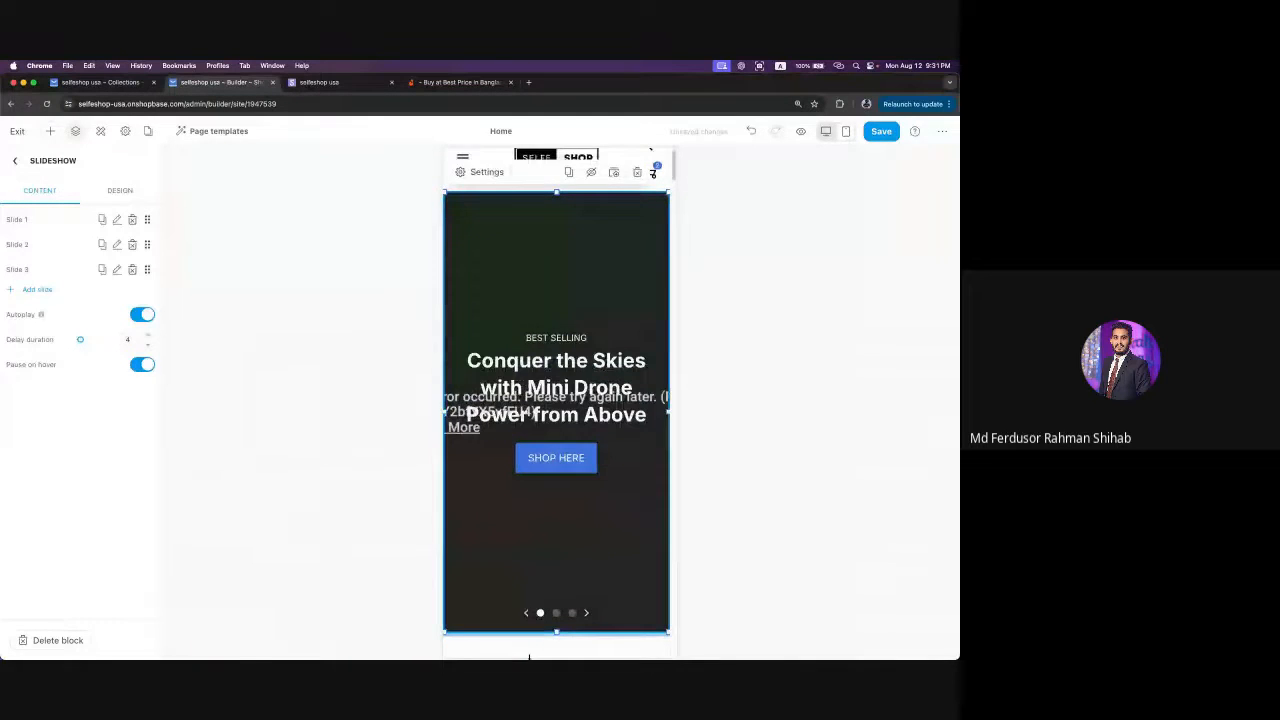
scroll(558, 434, "down", 5)
scroll(577, 375, "up", 5)
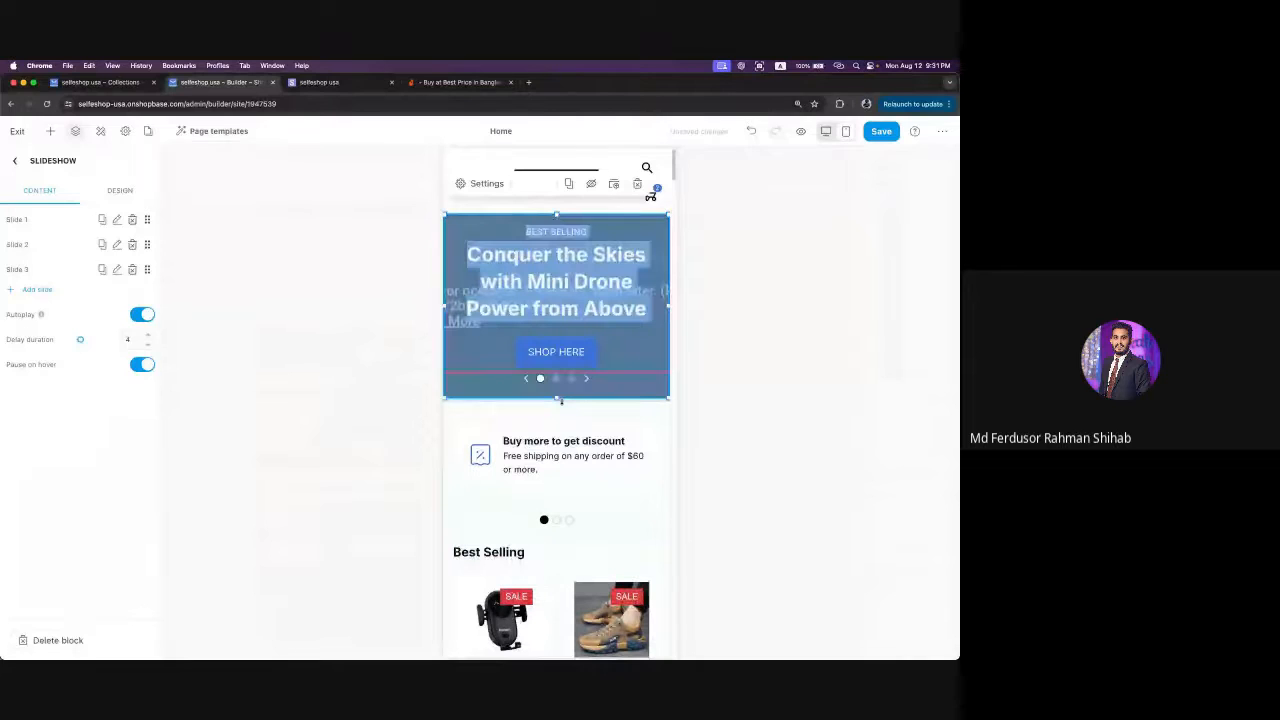
left_click_drag(561, 400, 564, 440)
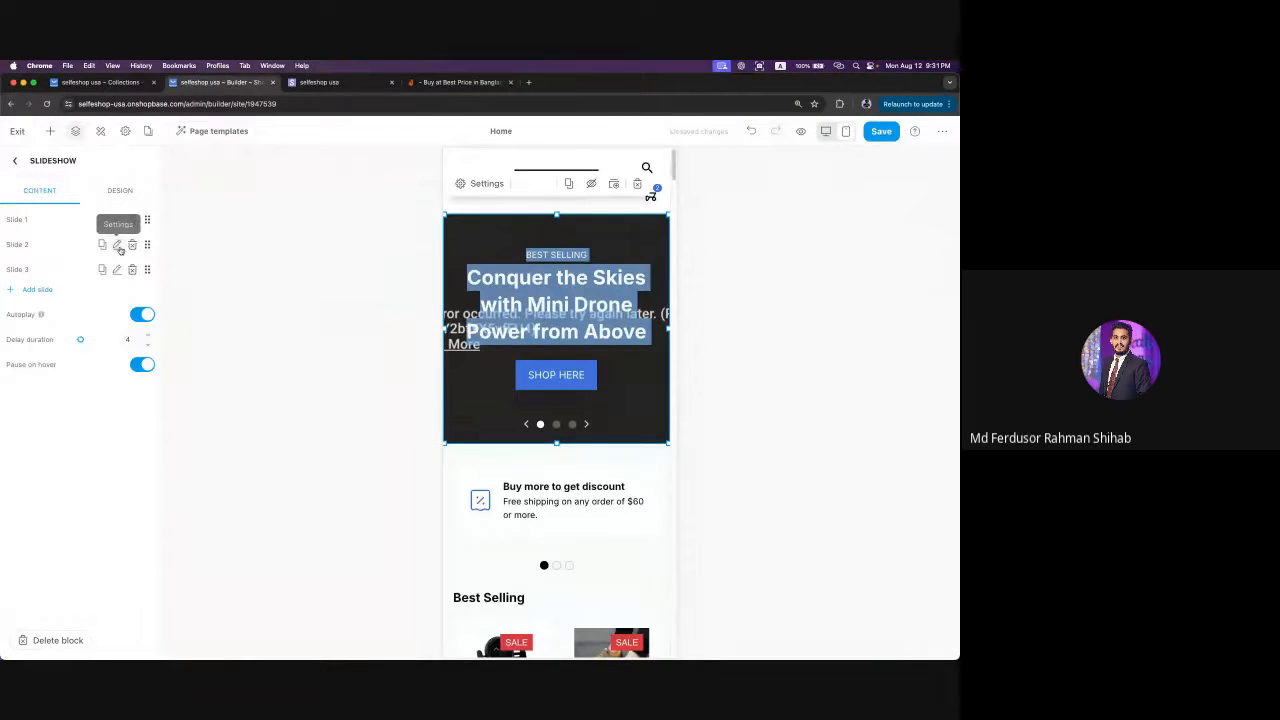
left_click(14, 161)
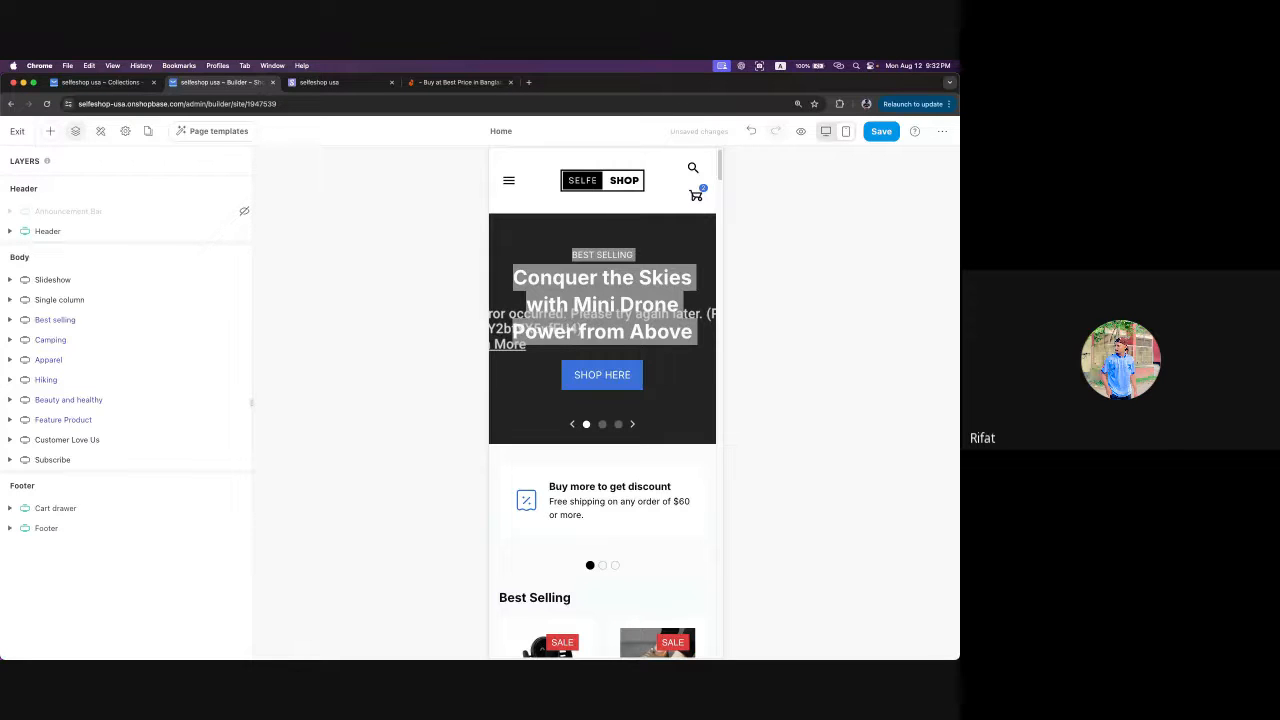
- Open the myshopcrat.com storefront in a new browser tab
left_click(528, 82)
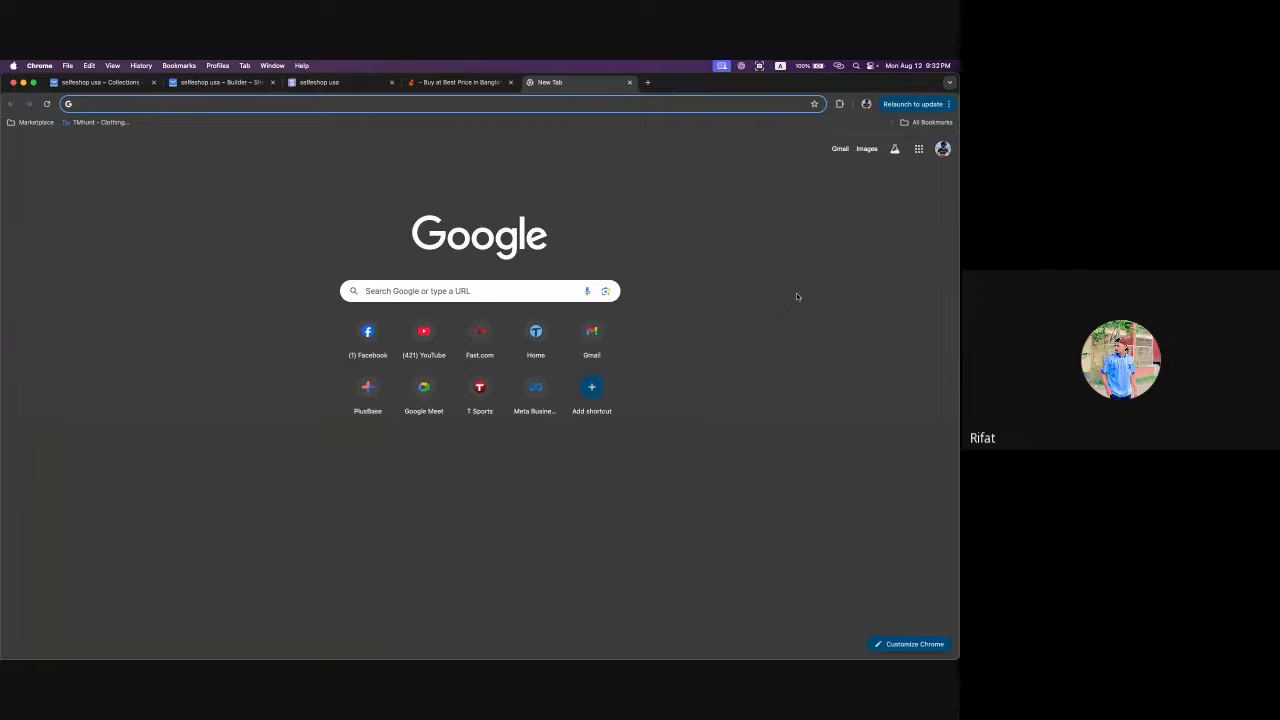
type("my")
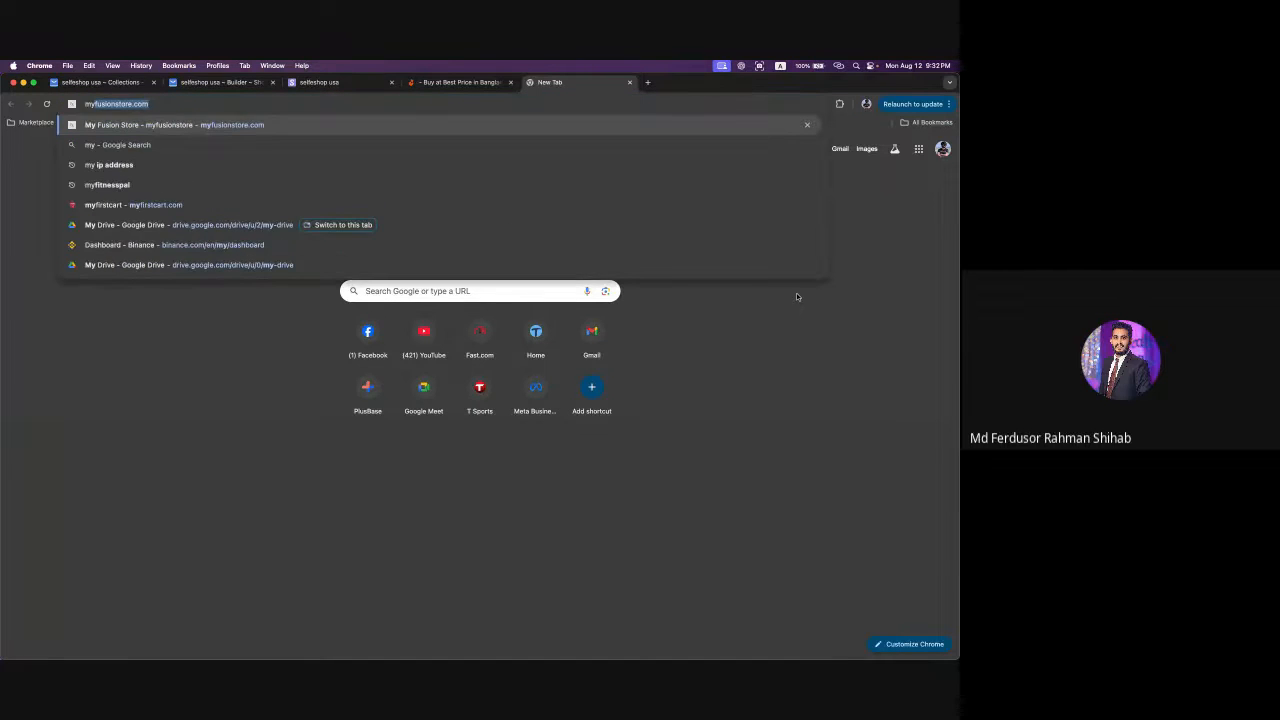
type("shop")
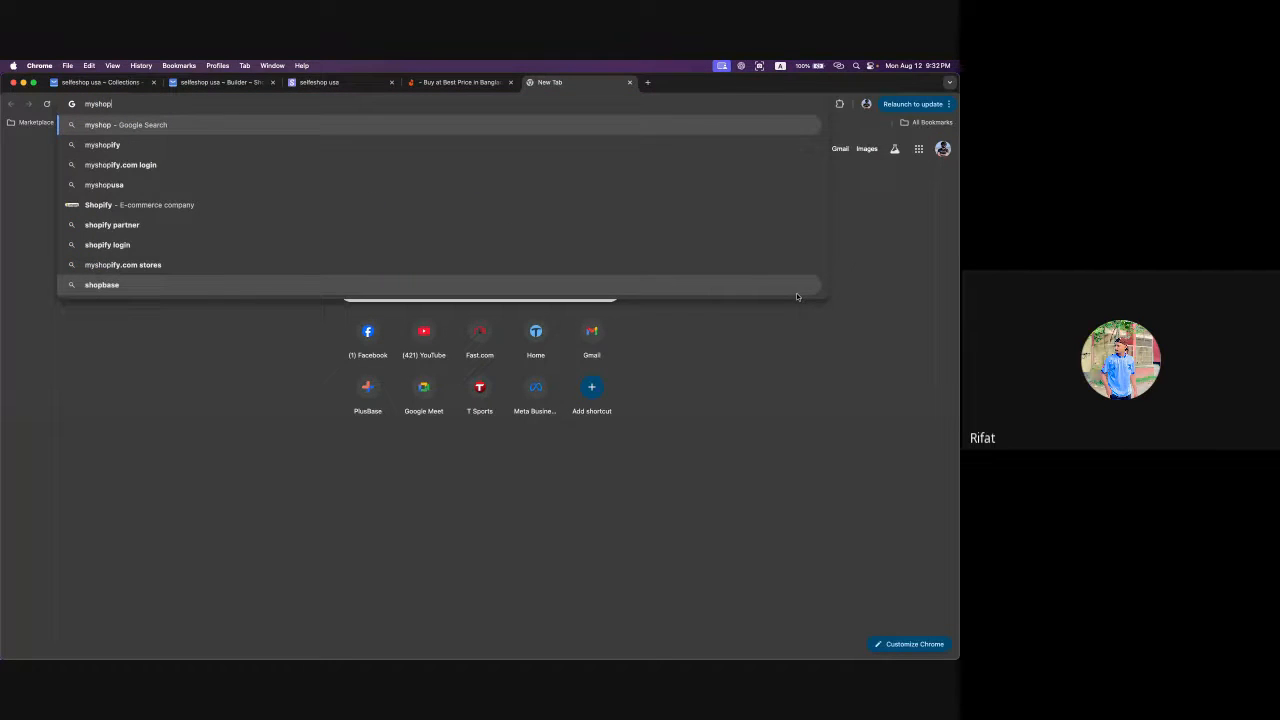
type("crt")
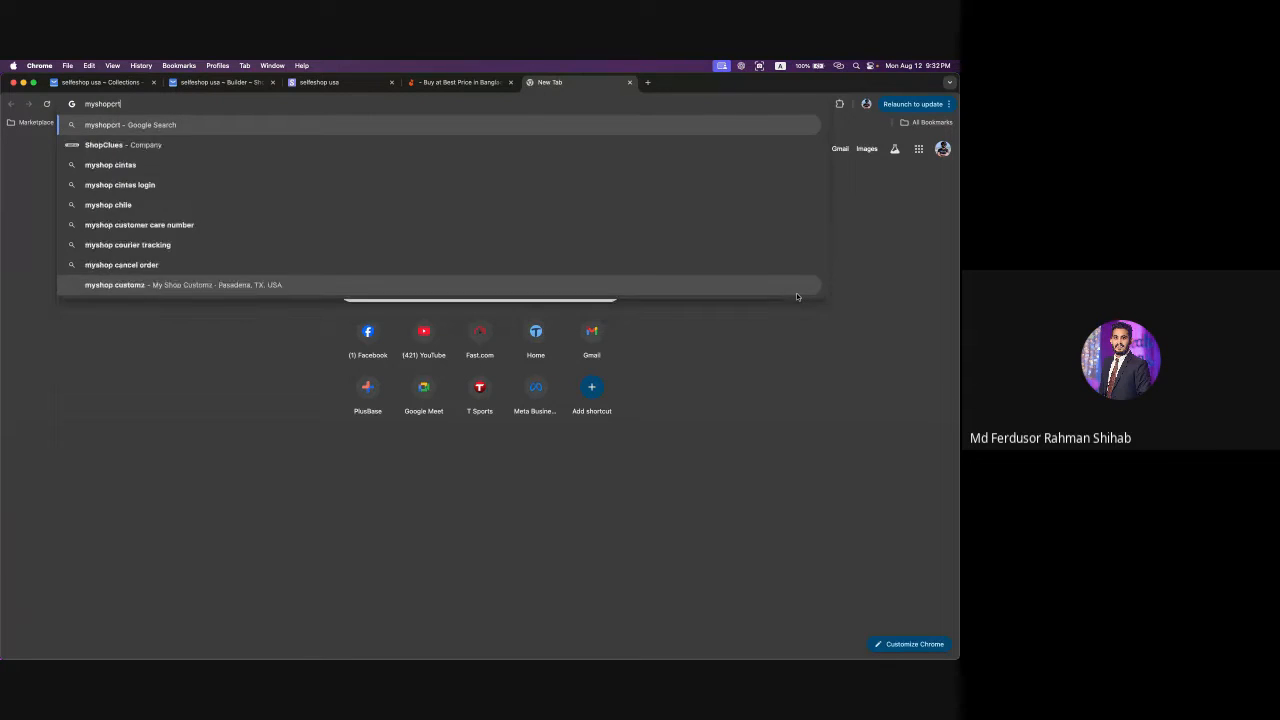
key("BackSpace")
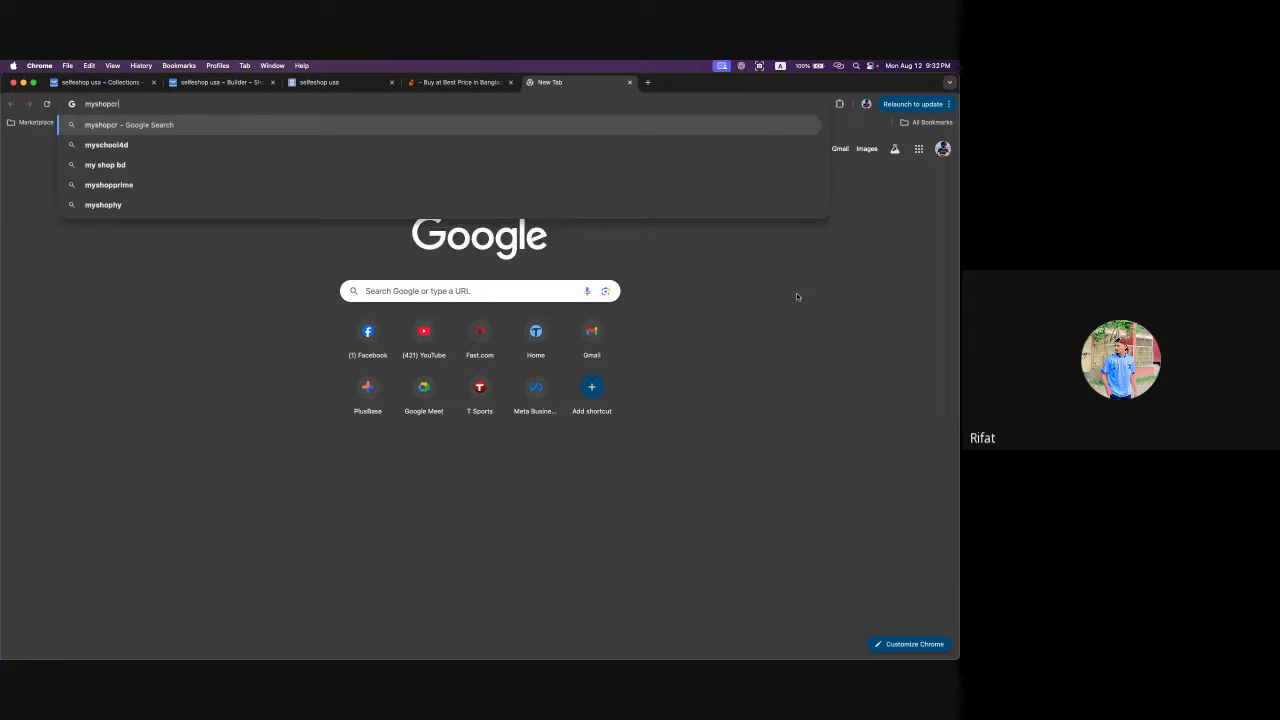
type("at.co")
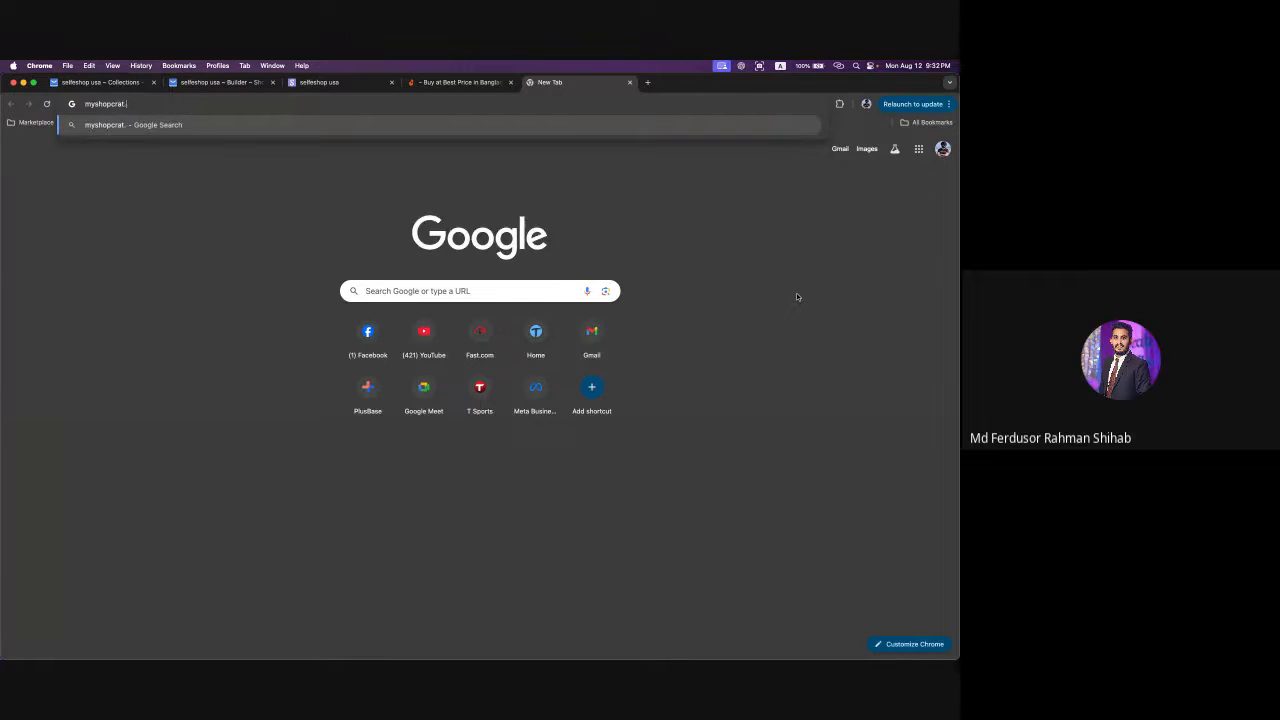
type("m")
key("Return")
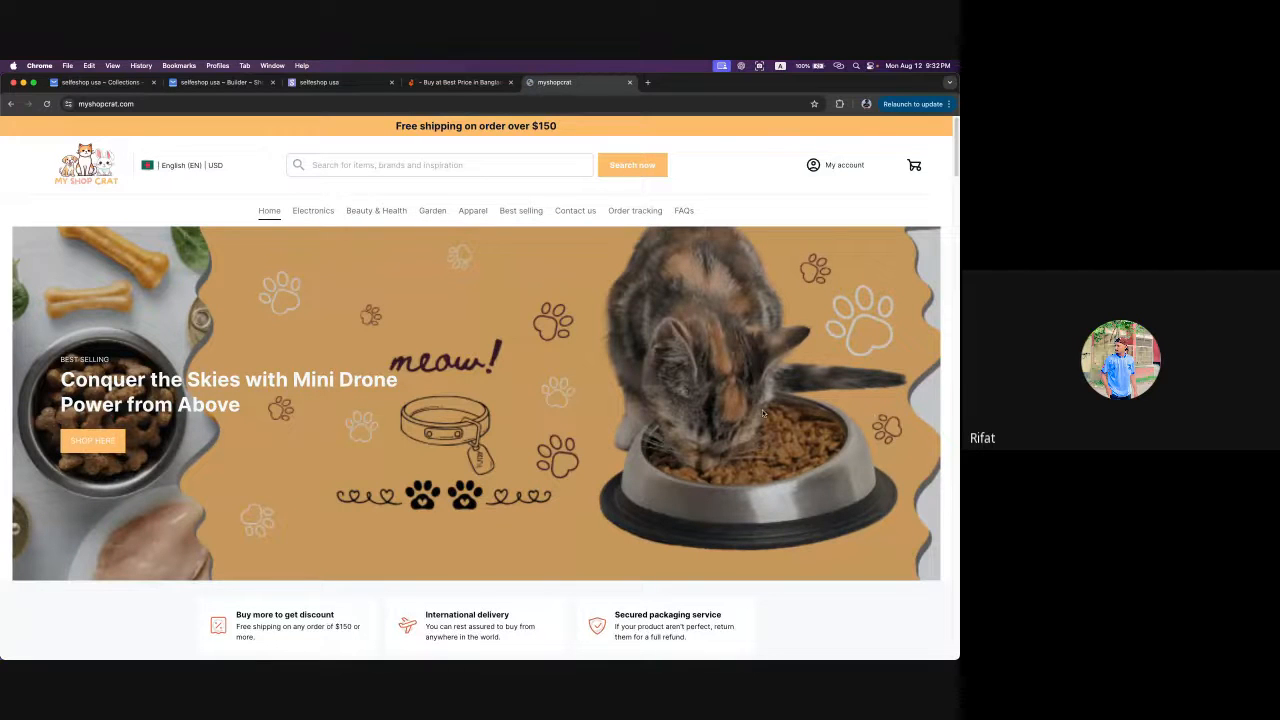
- Look over the top of the myshopcrat home page and step through its slideshow banners
scroll(762, 412, "down", 3)
scroll(730, 408, "up", 2)
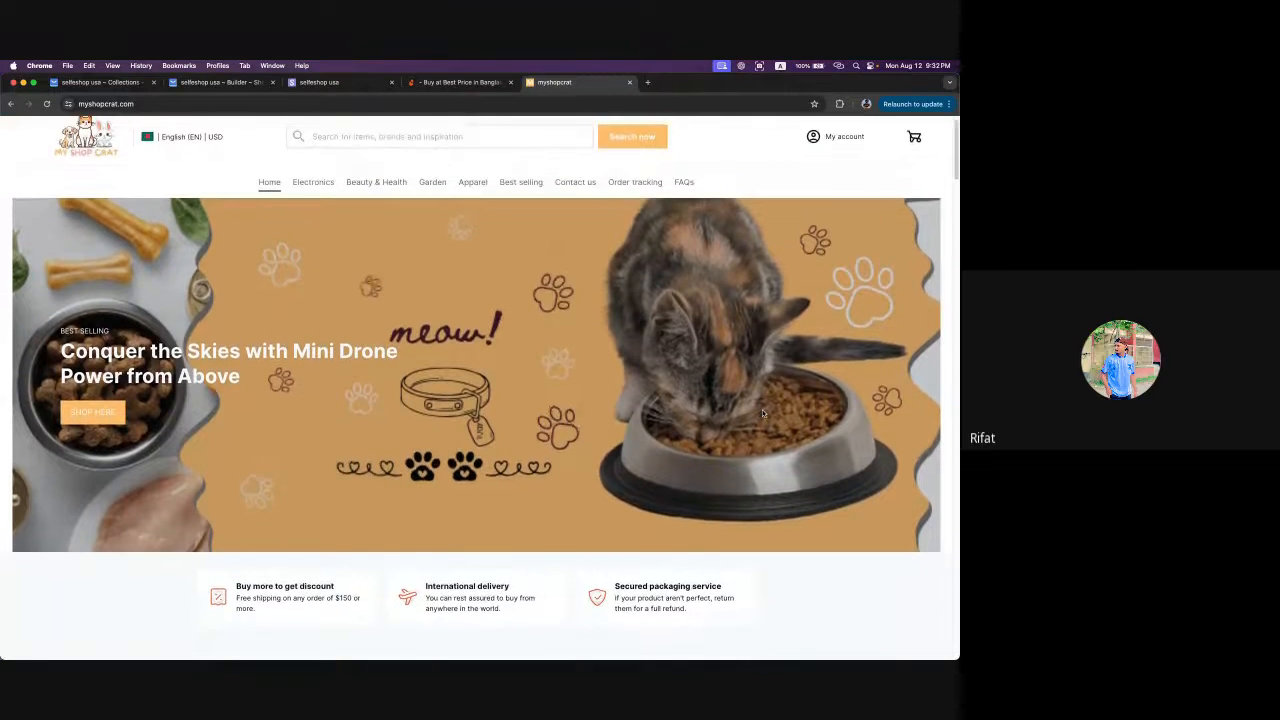
scroll(690, 430, "up", 2)
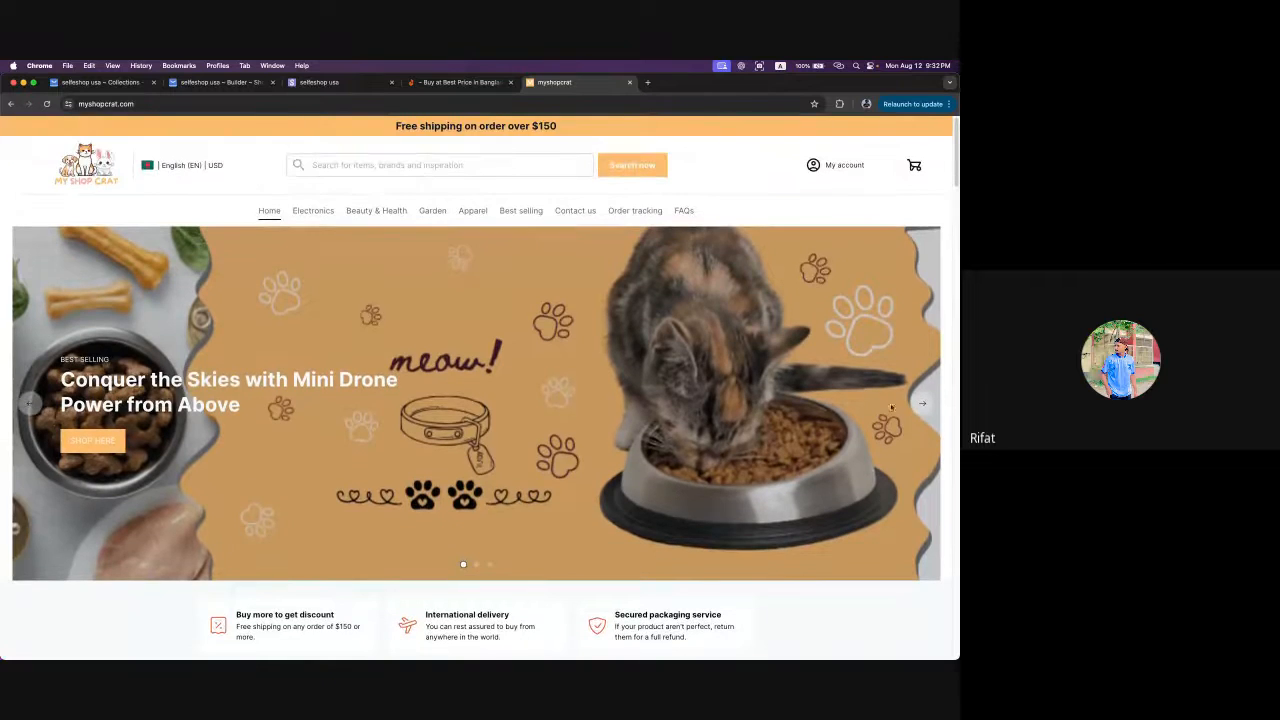
left_click(922, 403)
left_click(922, 403)
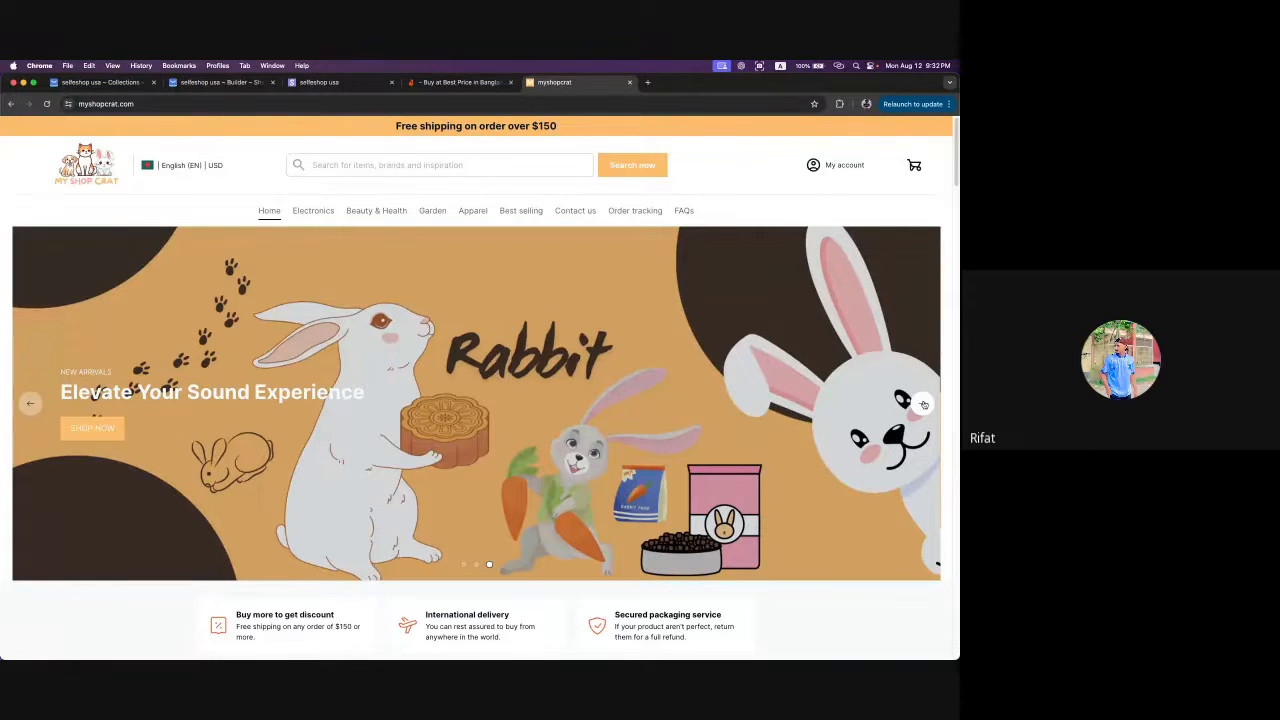
left_click(924, 404)
- Close the myshopcrat storefront and return the builder's home page preview to desktop view
left_click(629, 83)
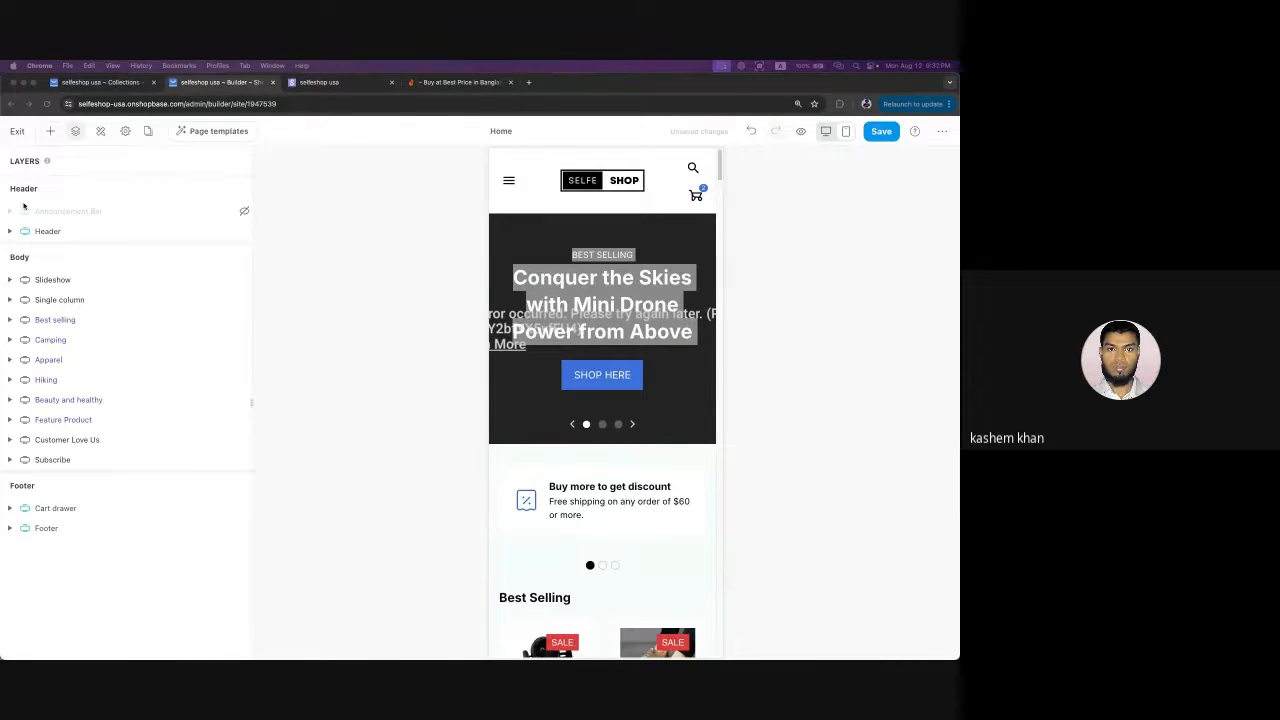
left_click(827, 134)
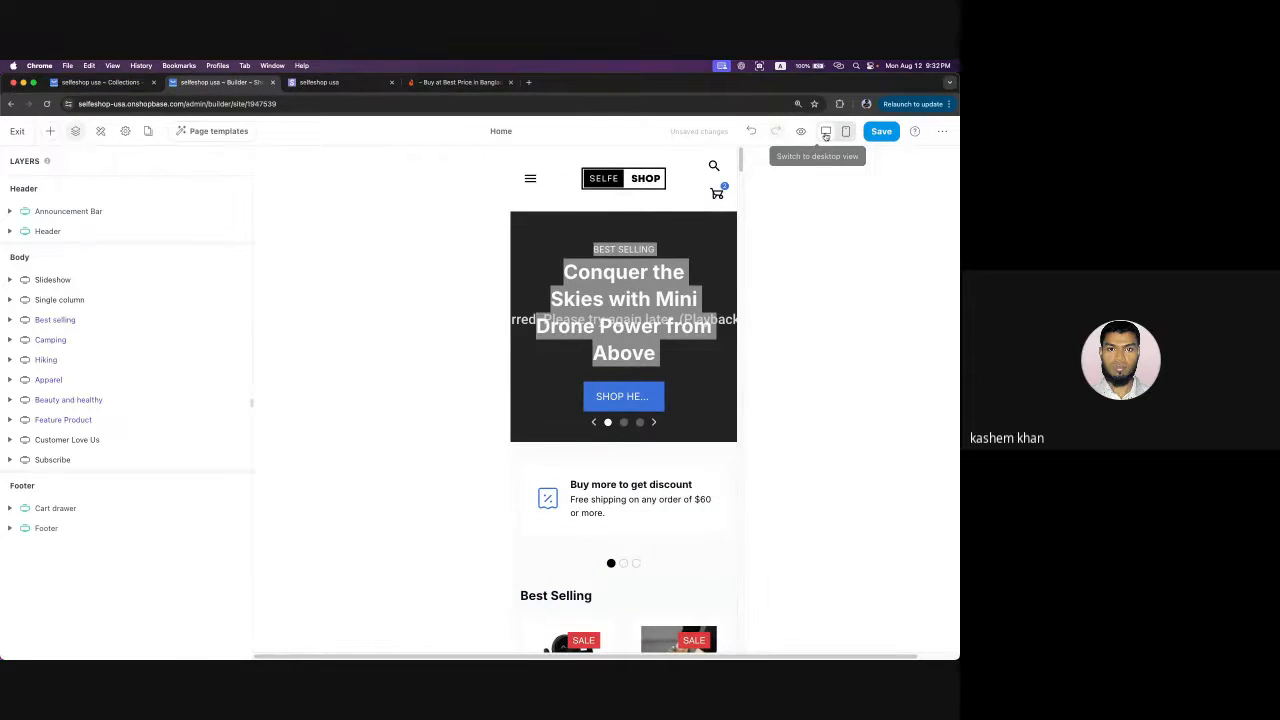
left_click(826, 133)
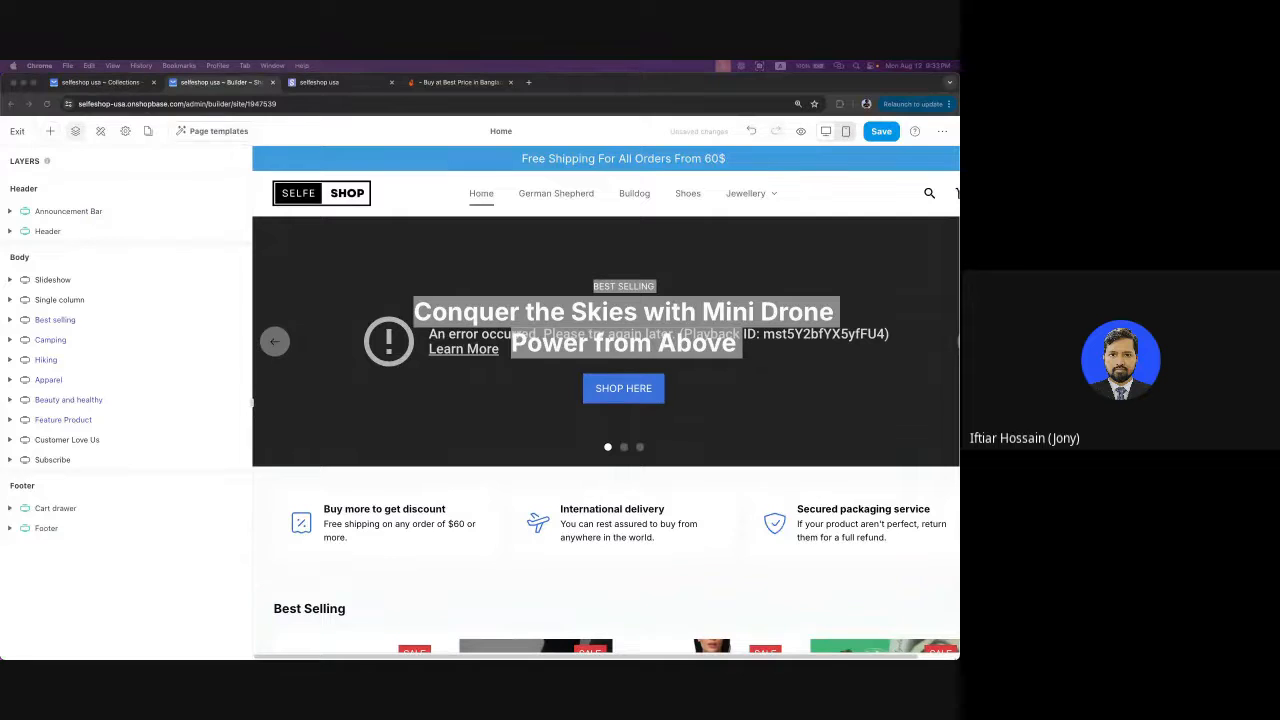
- Switch to the PlusBase admin and open the store's Settings page
left_click(100, 82)
scroll(89, 572, "down", 2)
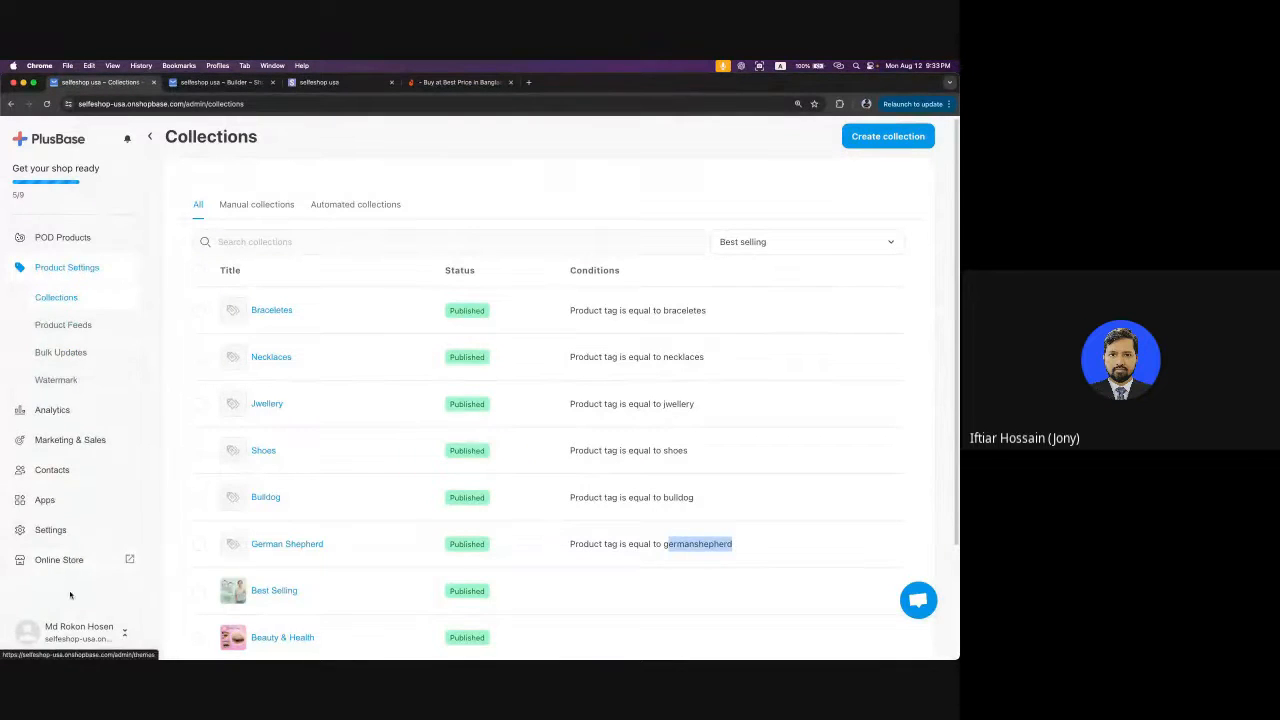
left_click(50, 530)
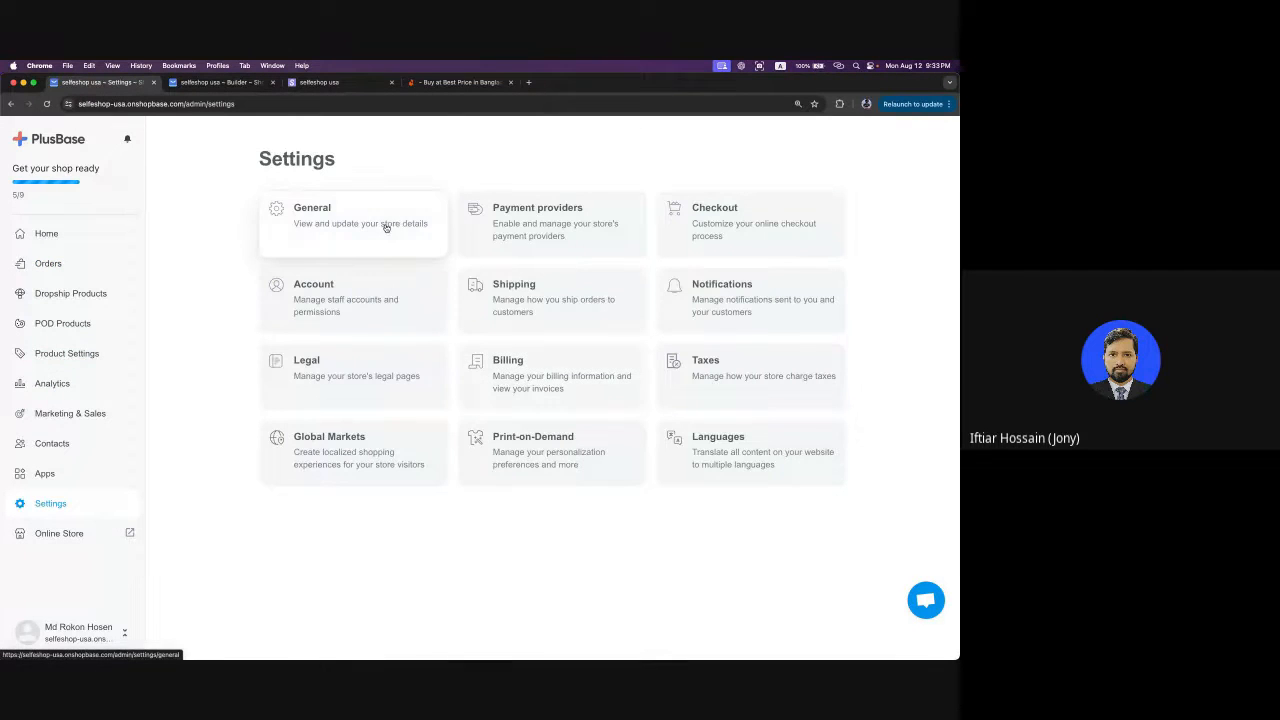
- Examine the store name in the General settings' store details, and return to the admin home page
left_click(386, 227)
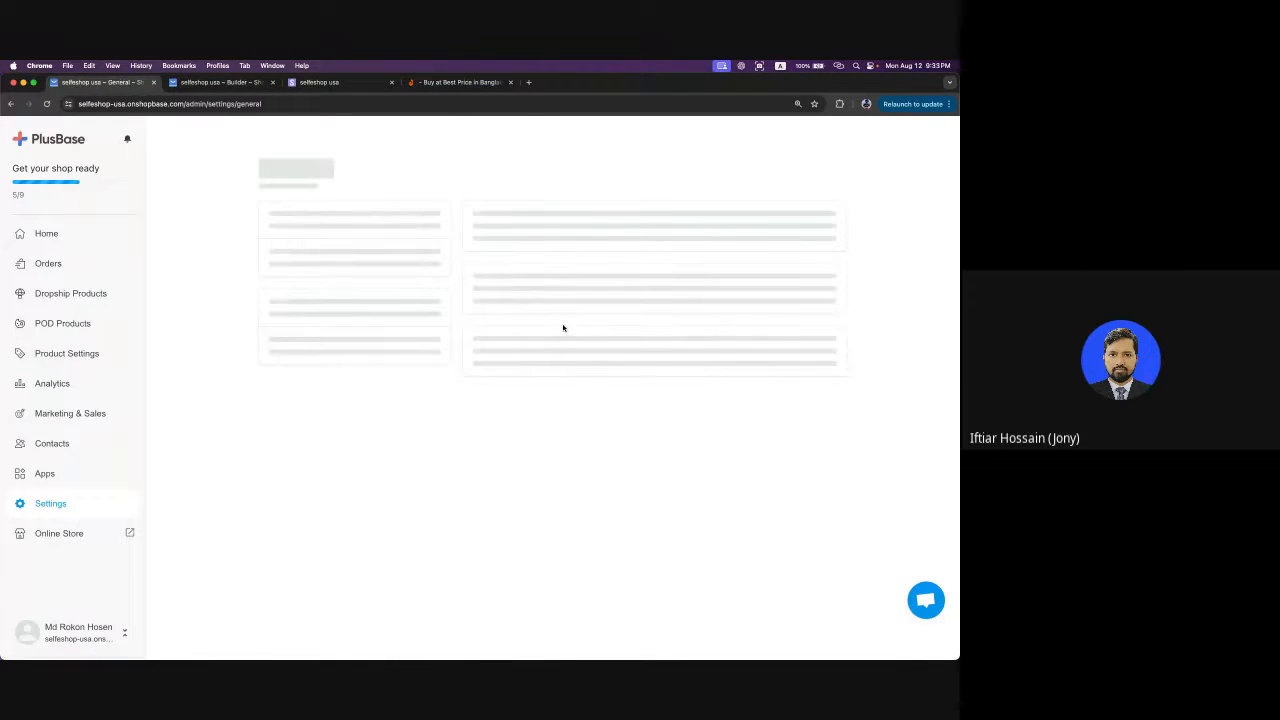
left_click_drag(558, 259, 358, 279)
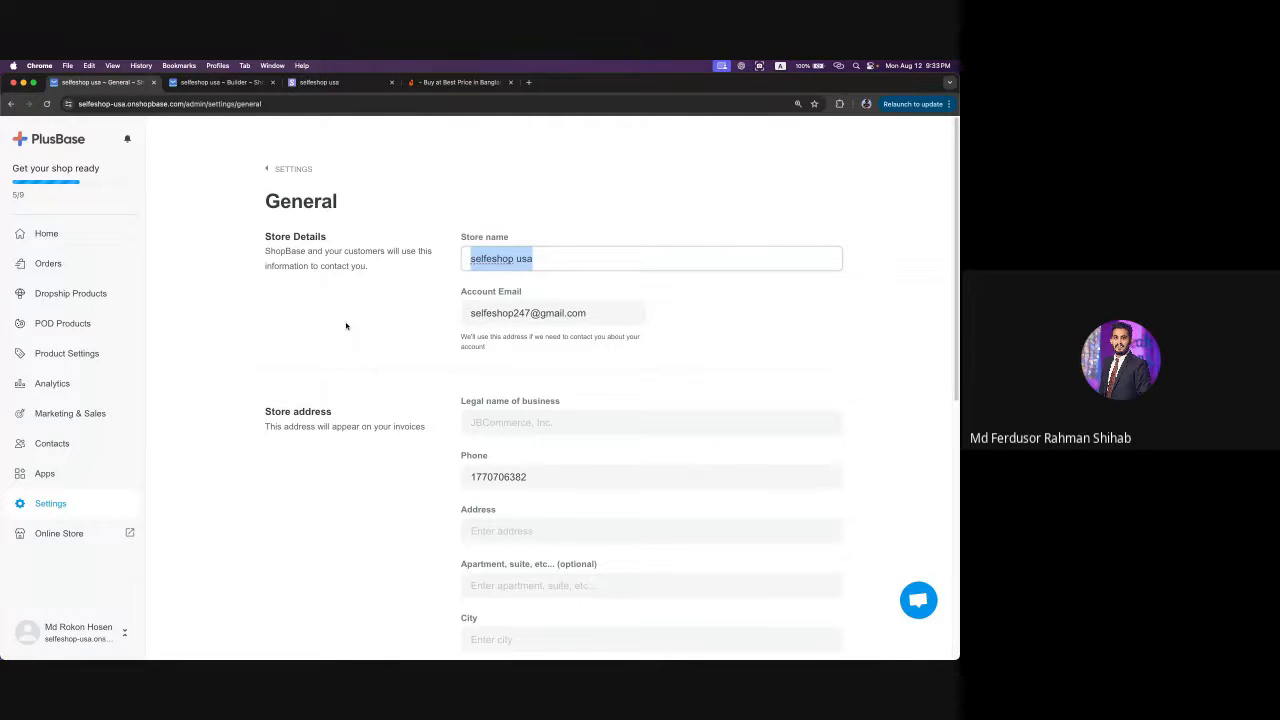
left_click(62, 512)
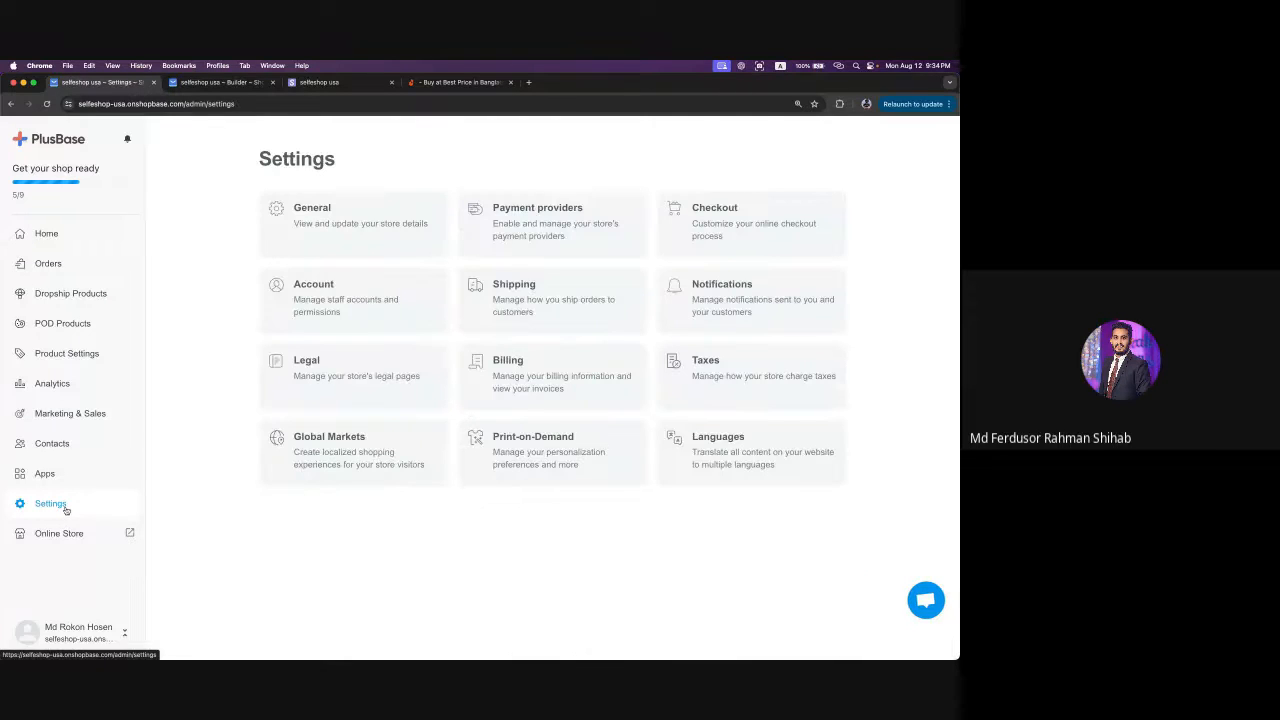
left_click(323, 234)
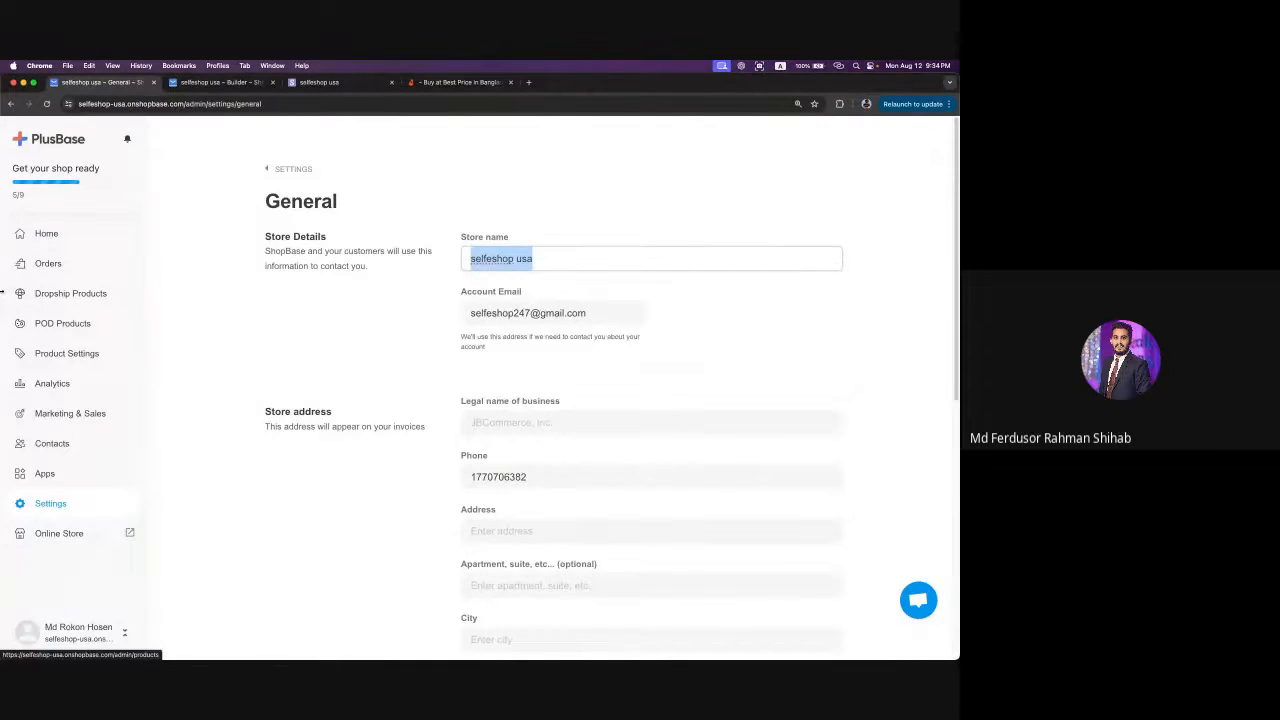
left_click(105, 234)
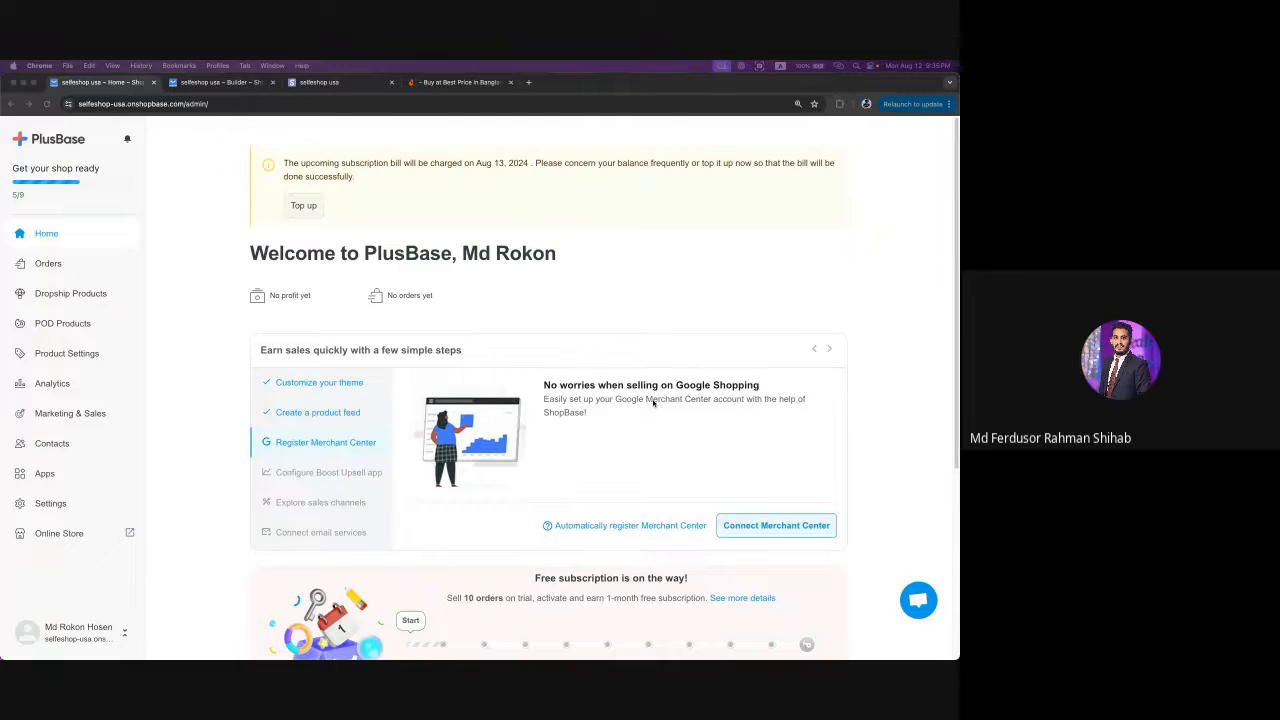
- Look over the live selfeshop.com storefront, including its slideshow banners, product sections and footer store information
left_click(344, 83)
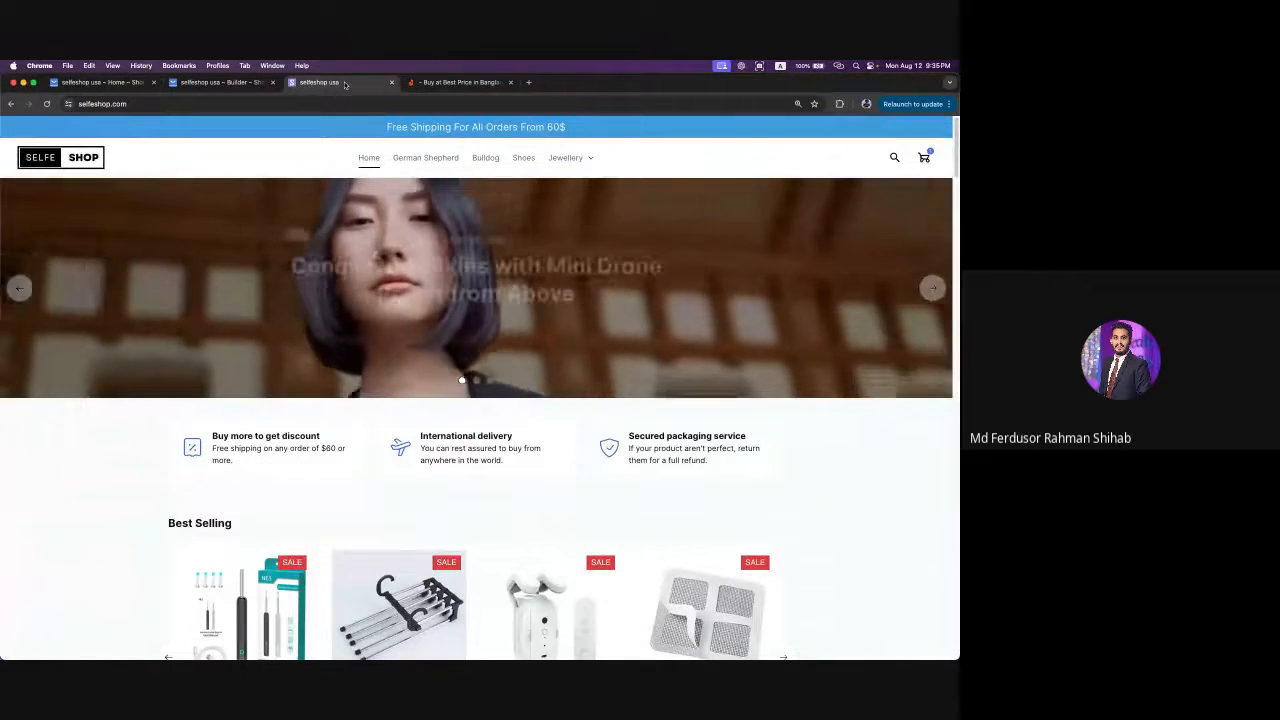
left_click(933, 289)
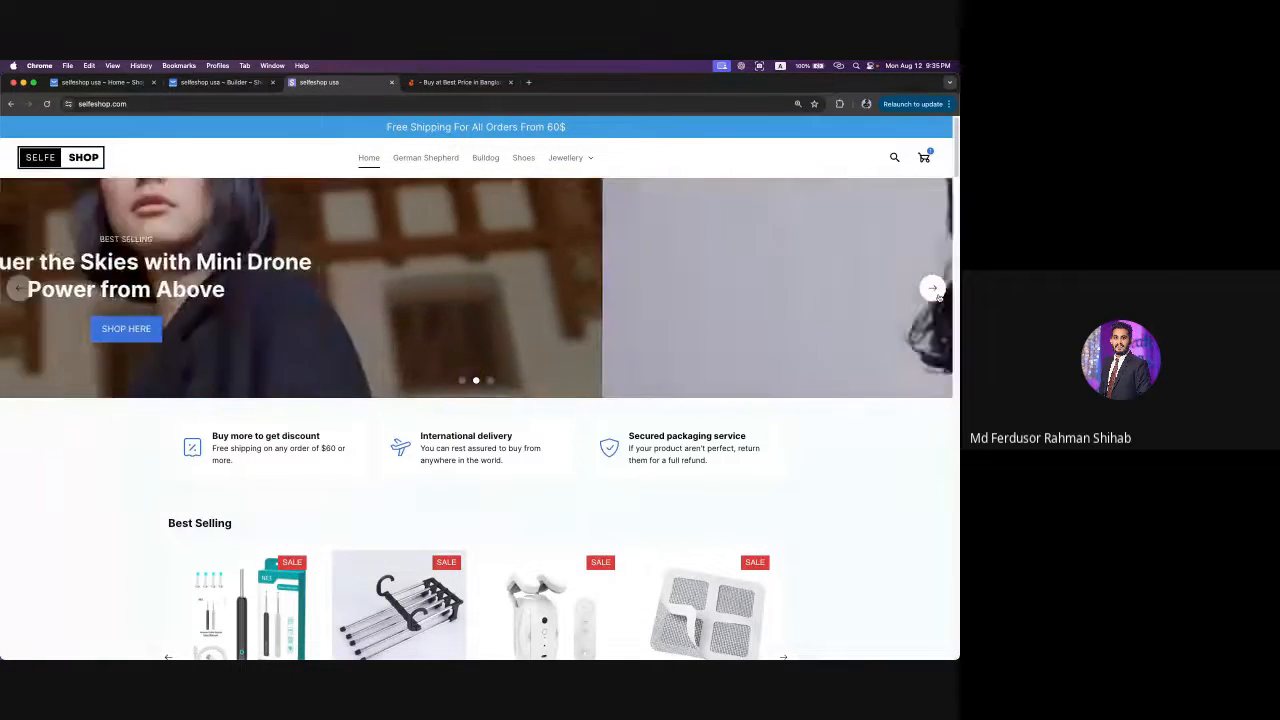
left_click(933, 289)
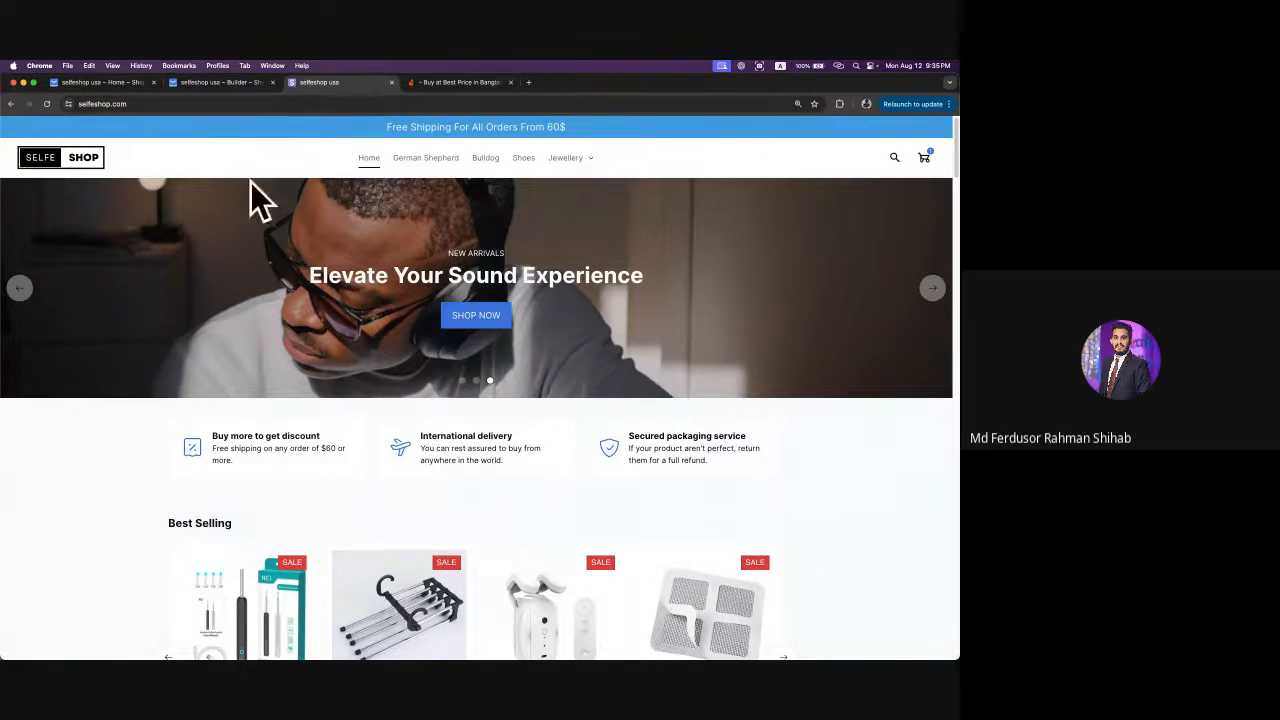
left_click(141, 103)
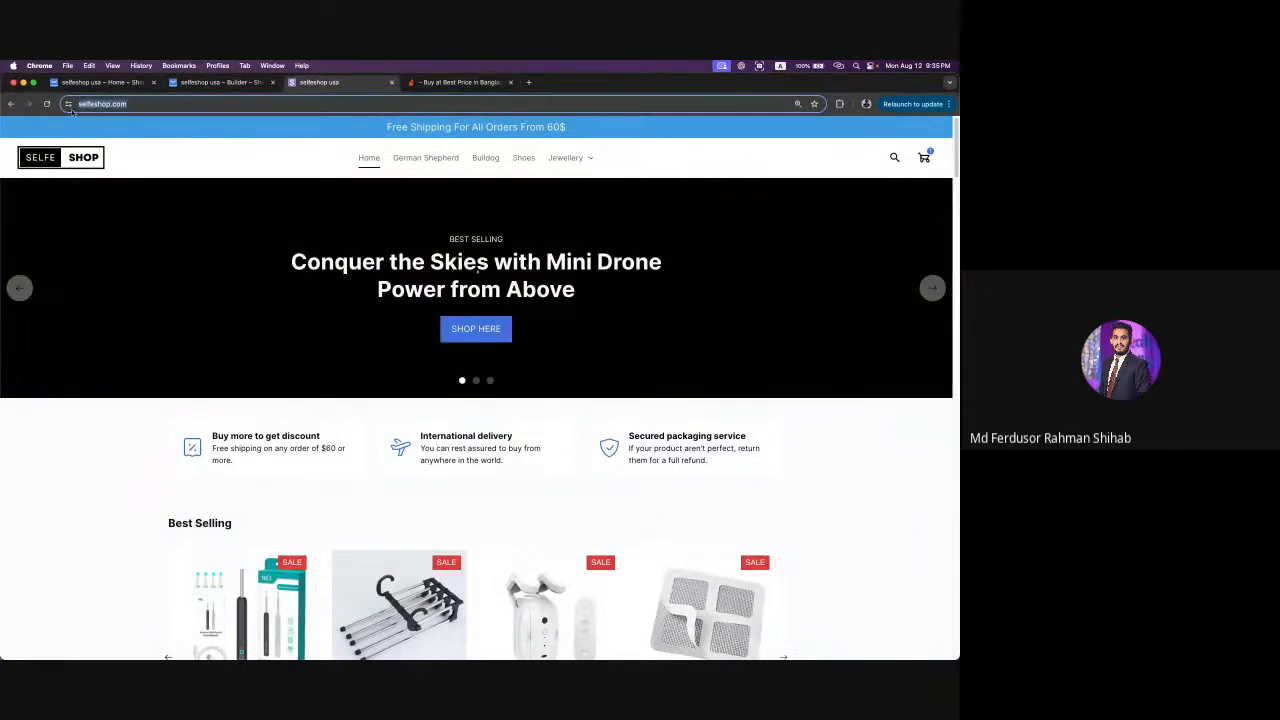
scroll(441, 471, "down", 20)
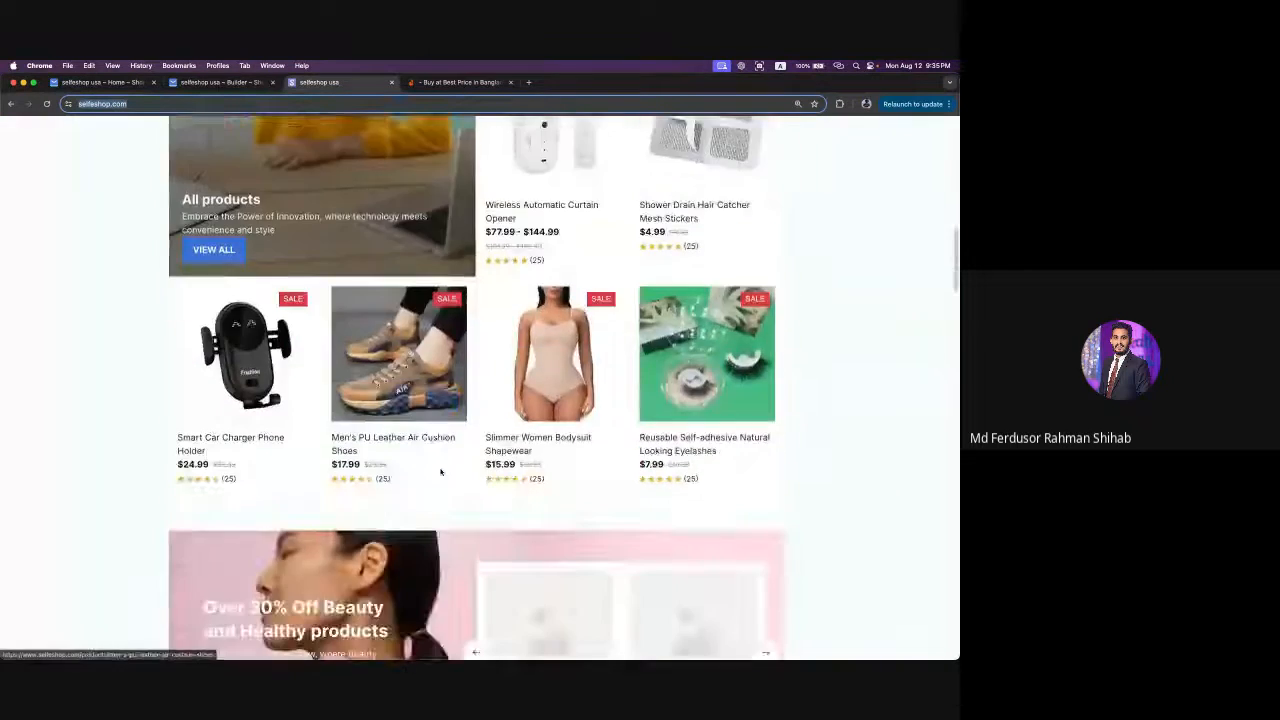
scroll(441, 471, "down", 3)
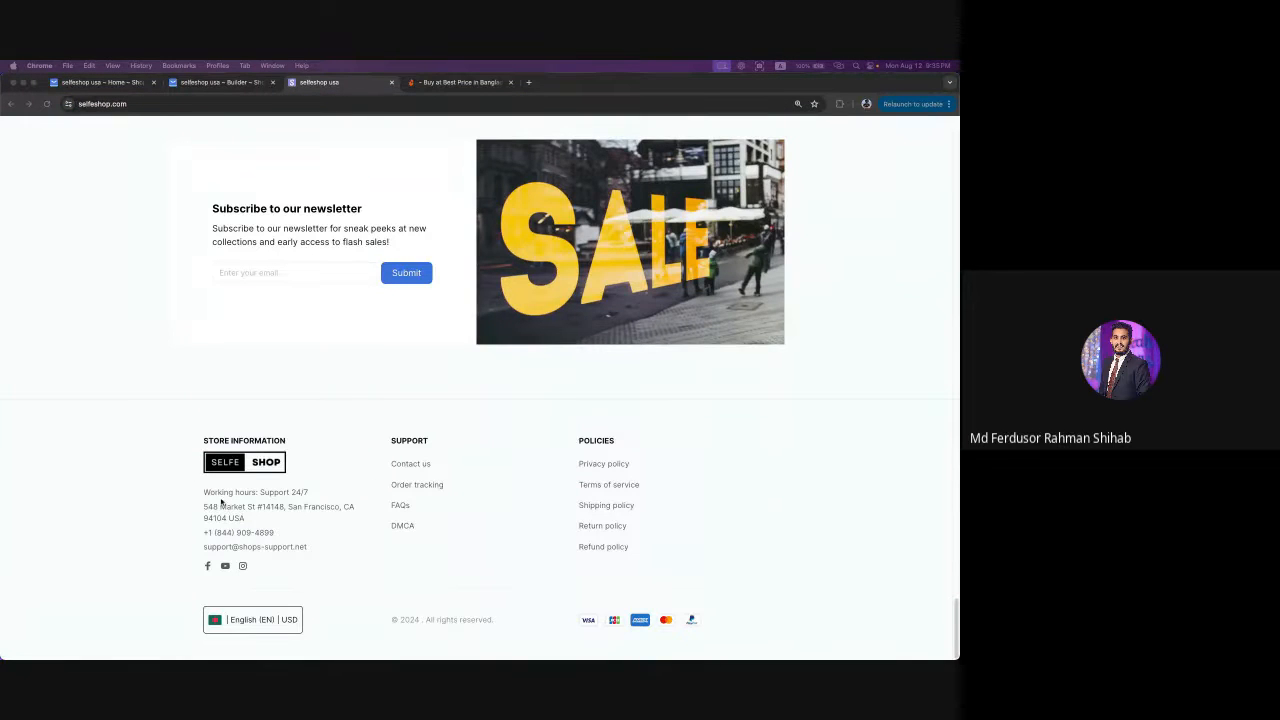
scroll(389, 510, "up", 5)
scroll(389, 510, "up", 20)
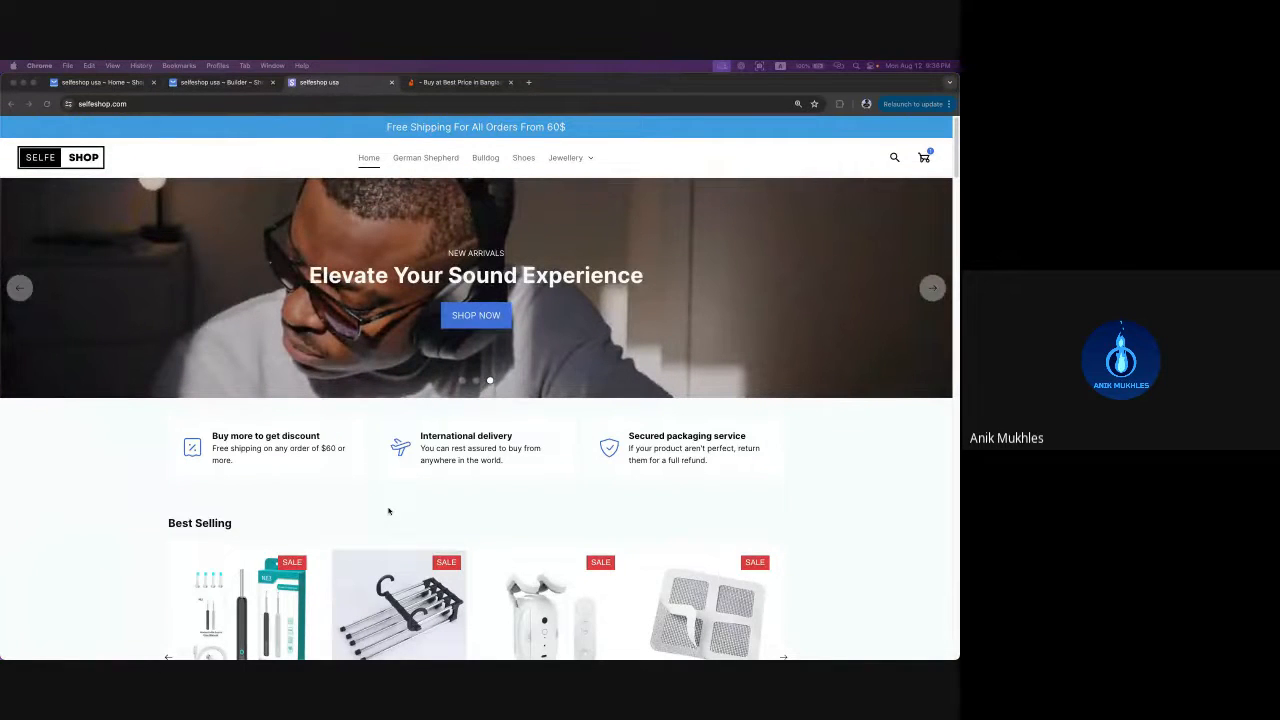
- Switch to the store builder and review the home page preview from the slideshow down to the footer
left_click(104, 83)
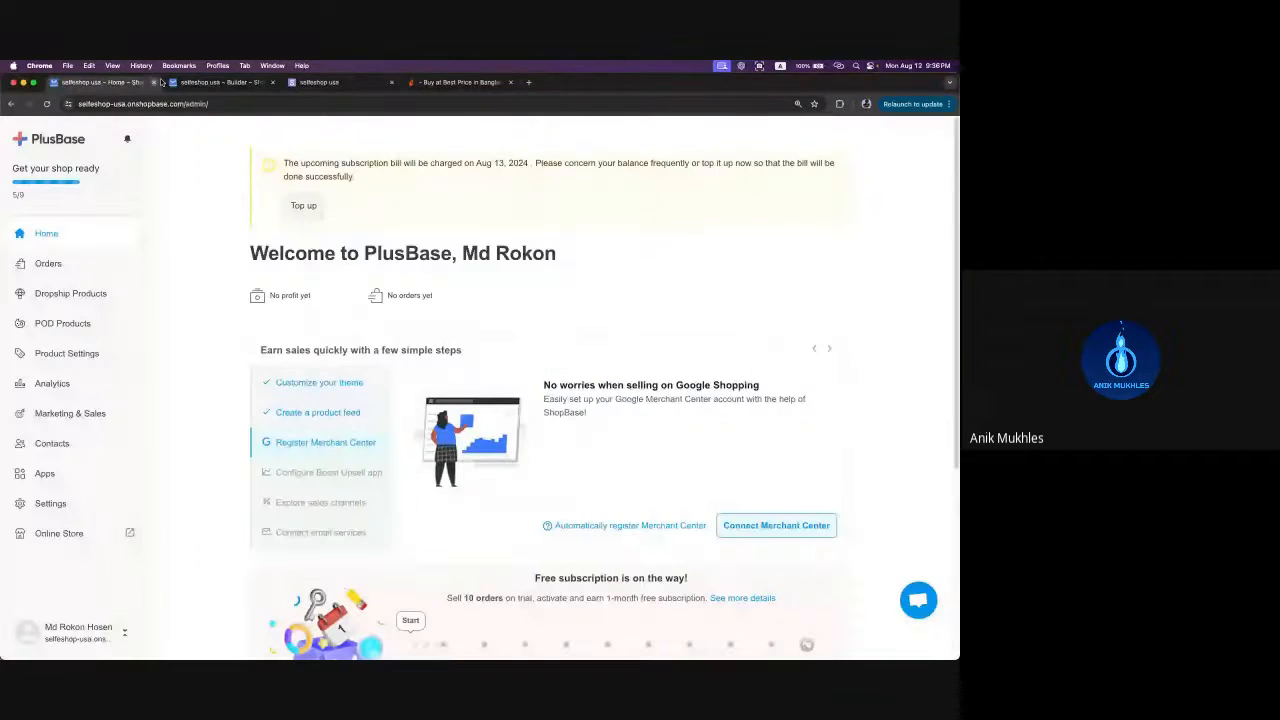
left_click(220, 82)
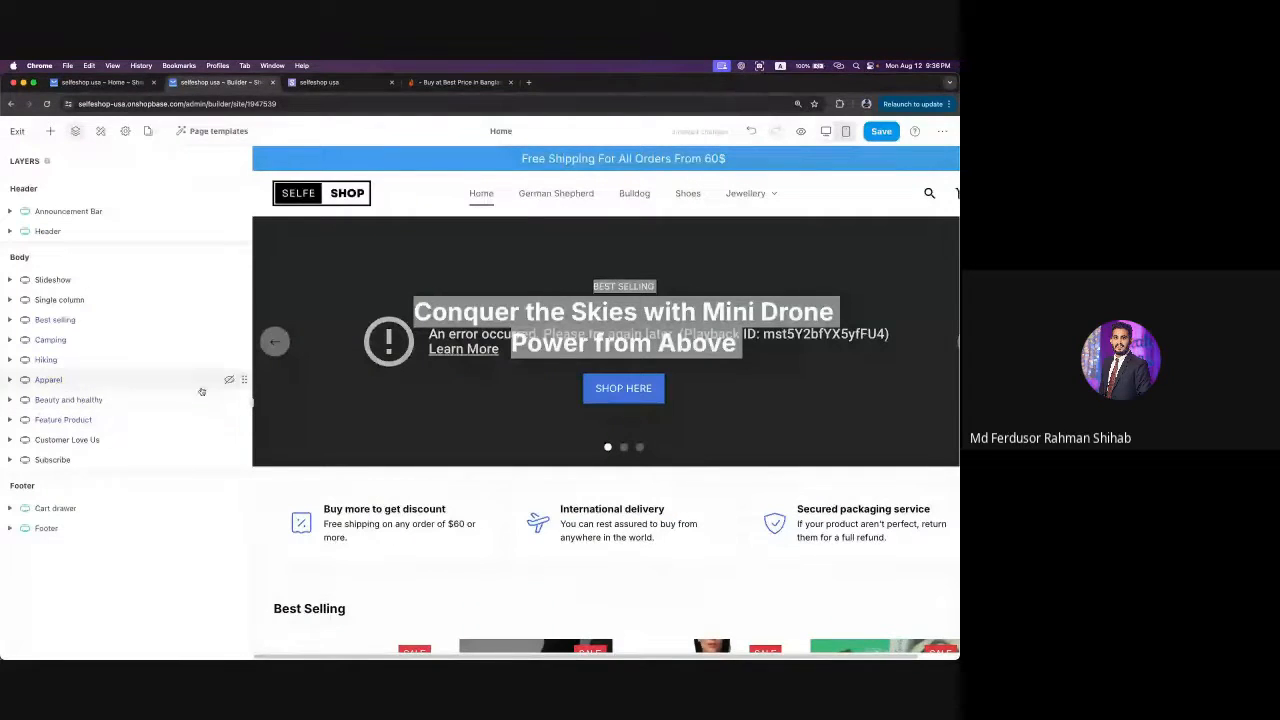
mouse_move(244, 384)
left_mouse_down()
mouse_move(243, 294)
mouse_move(237, 392)
left_mouse_up()
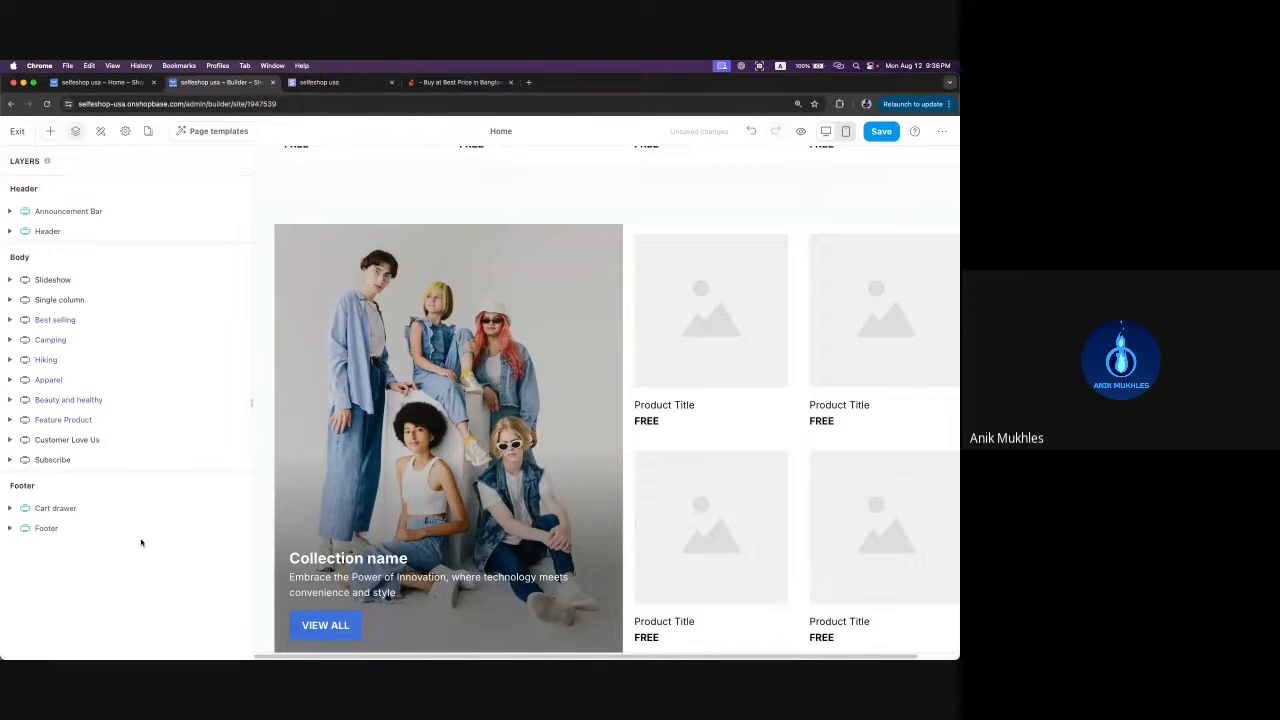
left_click(204, 537)
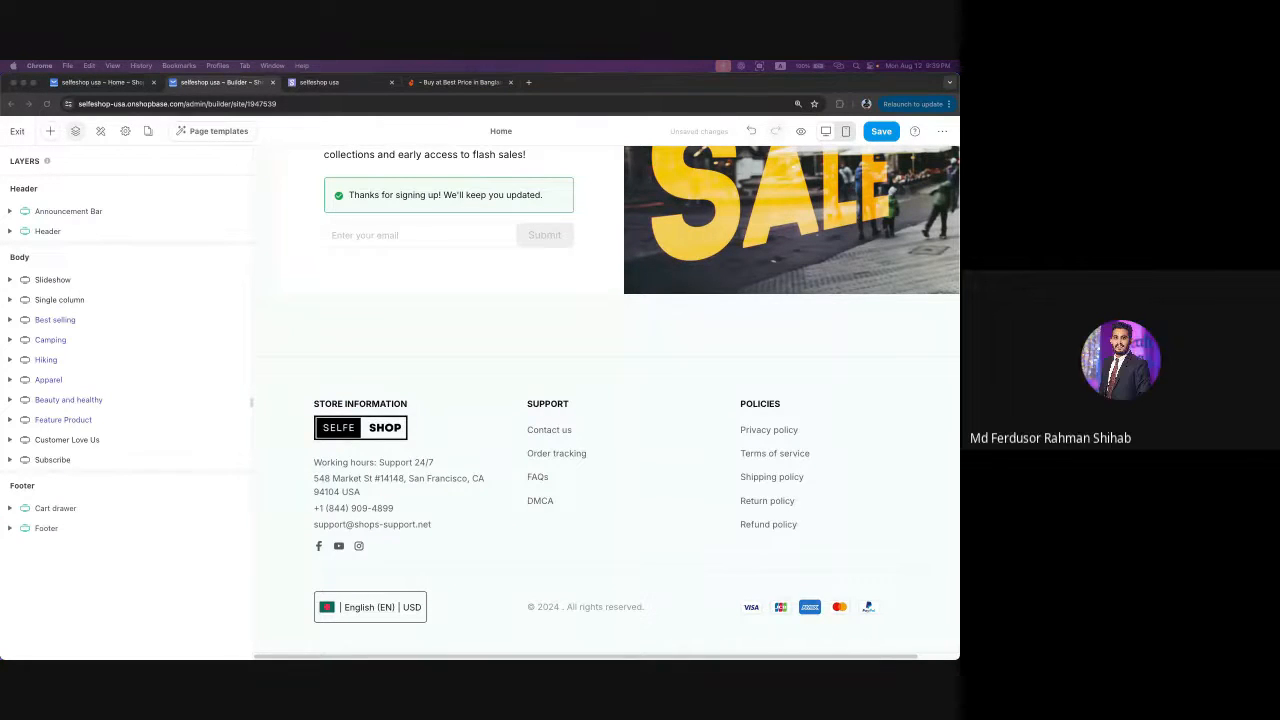
scroll(658, 480, "up", 15)
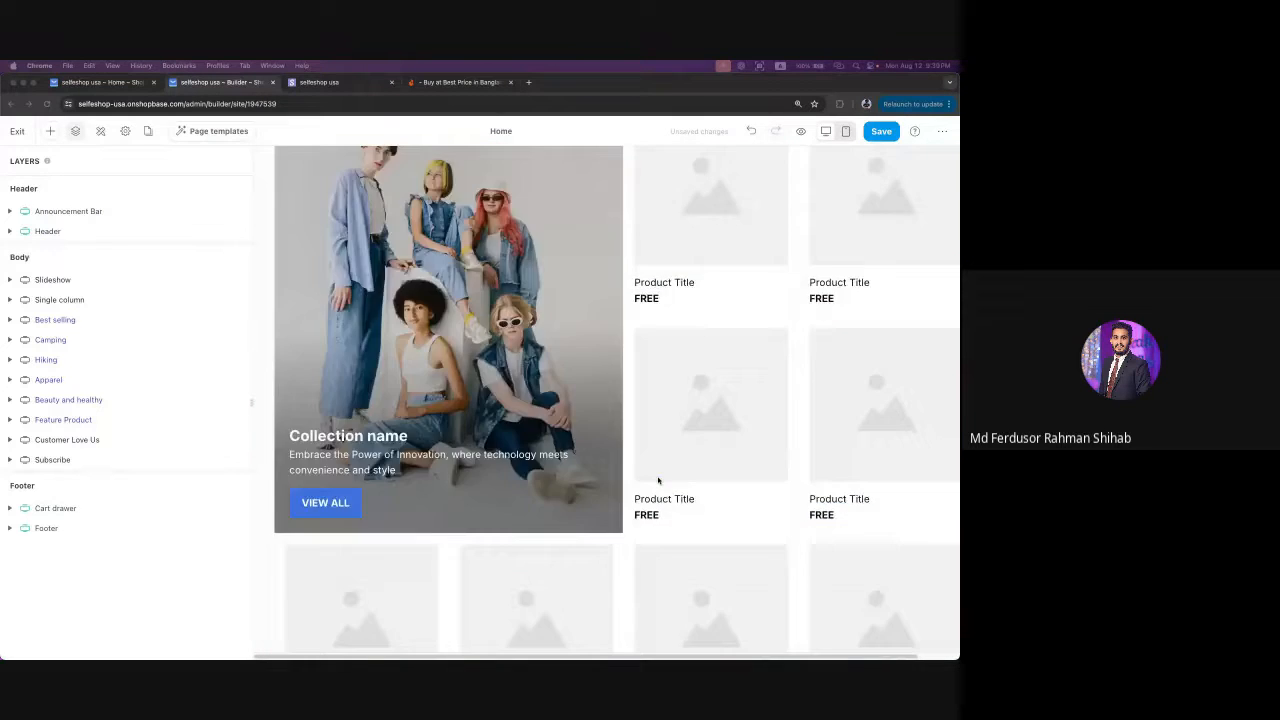
scroll(658, 480, "up", 8)
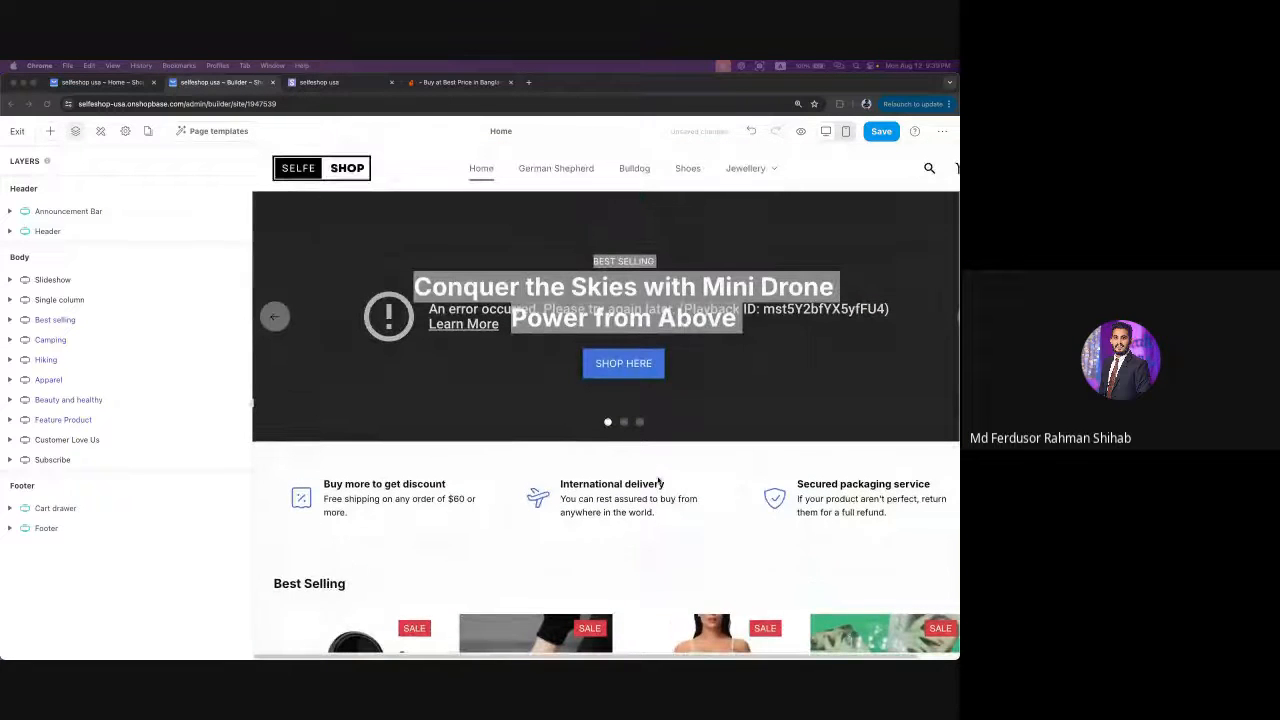
left_click(462, 461)
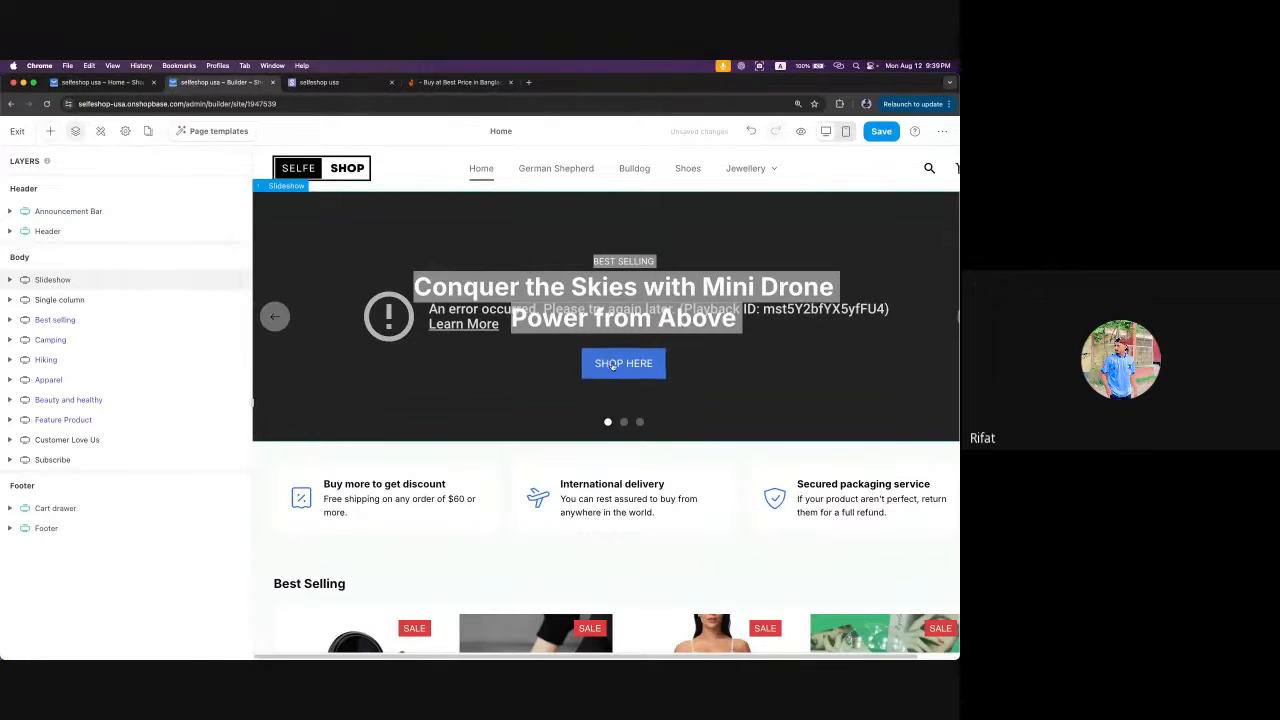